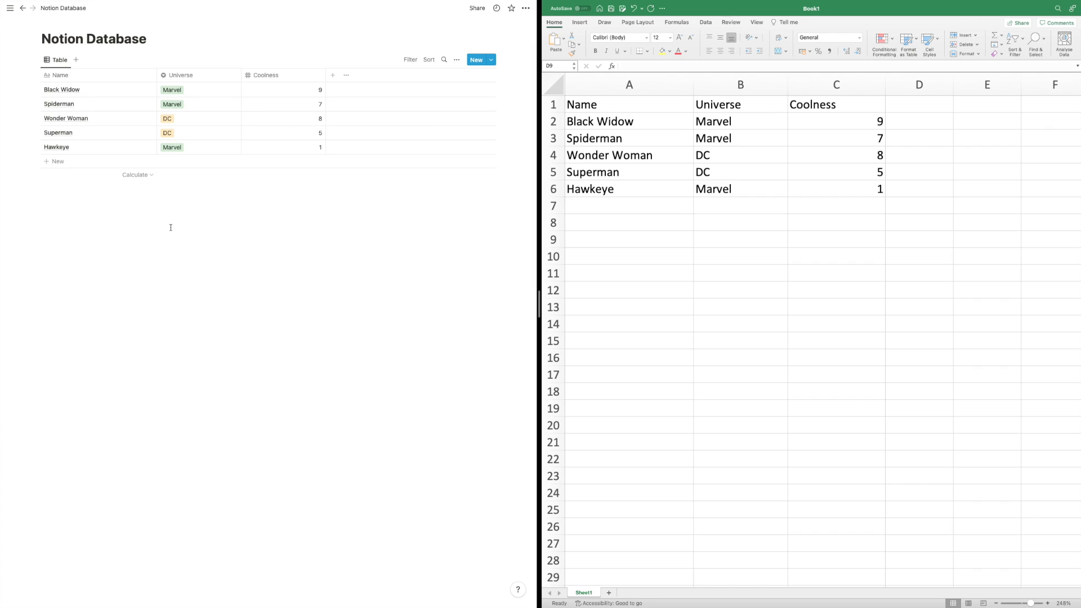
- Edit the Black Widow name entry
{"action": "left_click", "coordinate": [762, 190]}
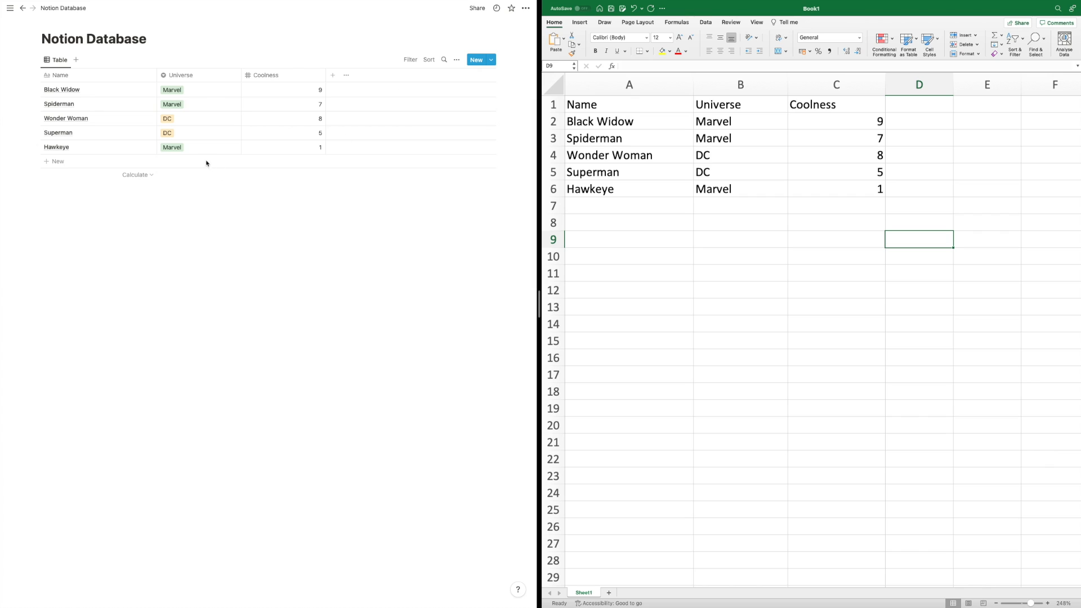
{"action": "left_click", "coordinate": [102, 105]}
{"action": "left_click", "coordinate": [89, 94]}
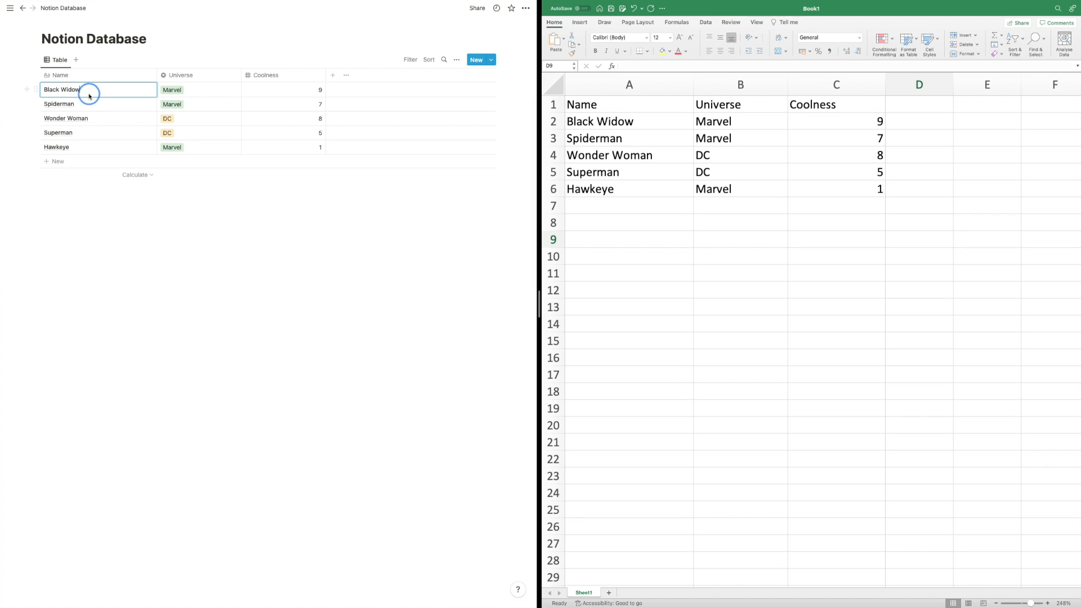
{"action": "left_click", "coordinate": [45, 88]}
{"action": "left_click", "coordinate": [82, 92]}
{"action": "left_click", "coordinate": [90, 92]}
{"action": "left_click", "coordinate": [188, 89]}
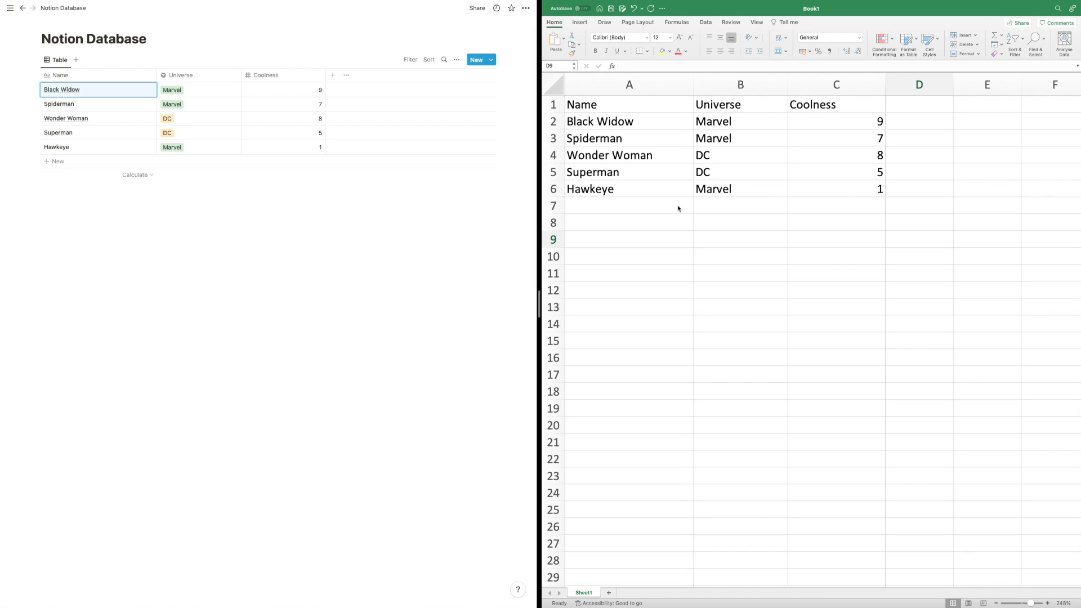
- Total Coolness C2:C6 in C10 with =SUM (30), then check Spiderman's value 7 in Notion
{"action": "double_click", "coordinate": [815, 254]}
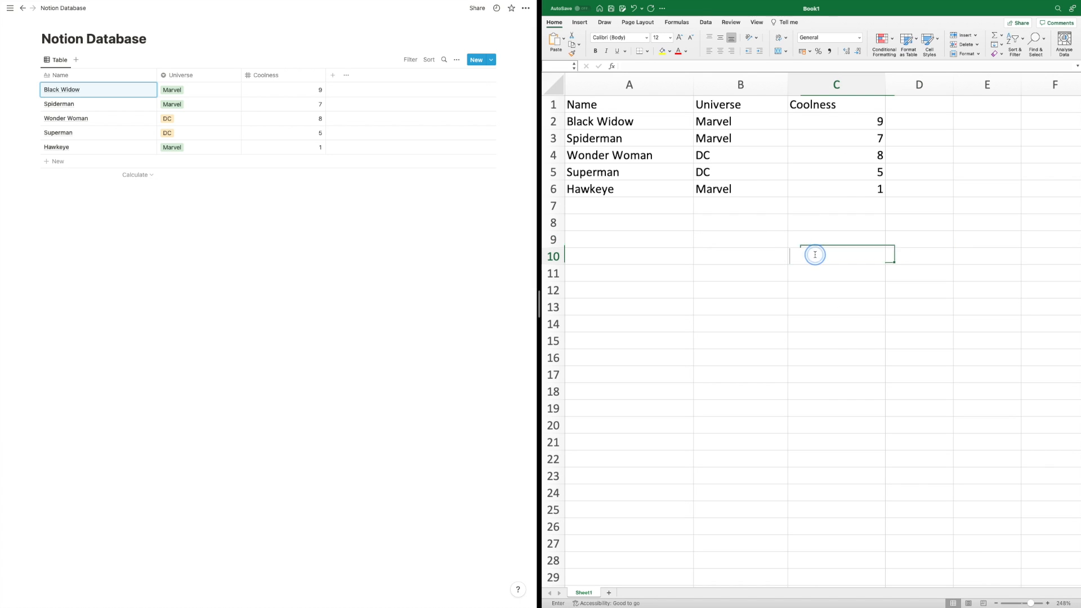
{"action": "type", "text": "="}
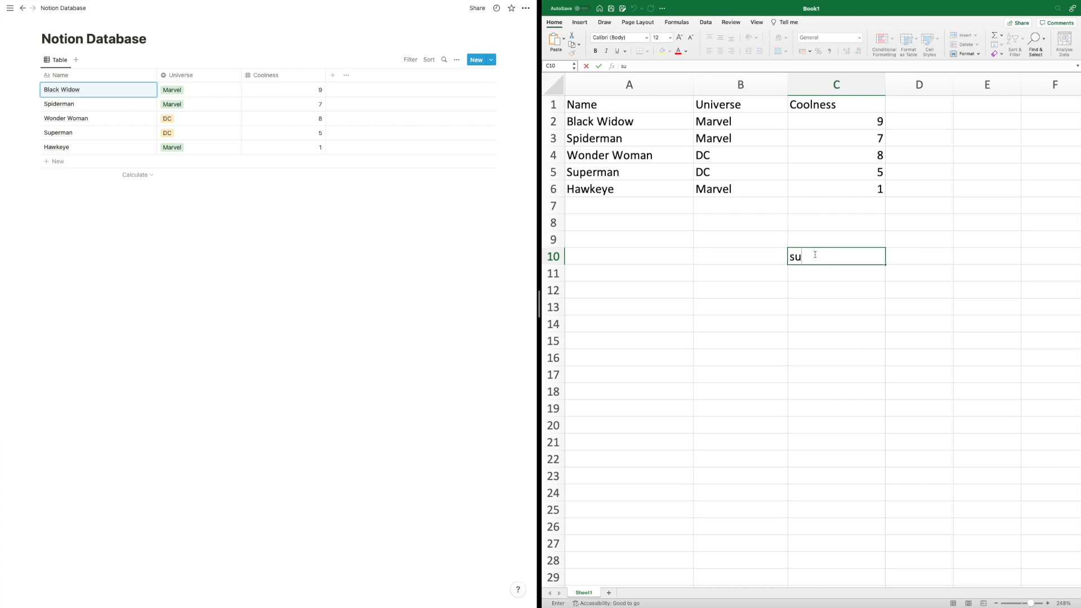
{"action": "type", "text": "sum("}
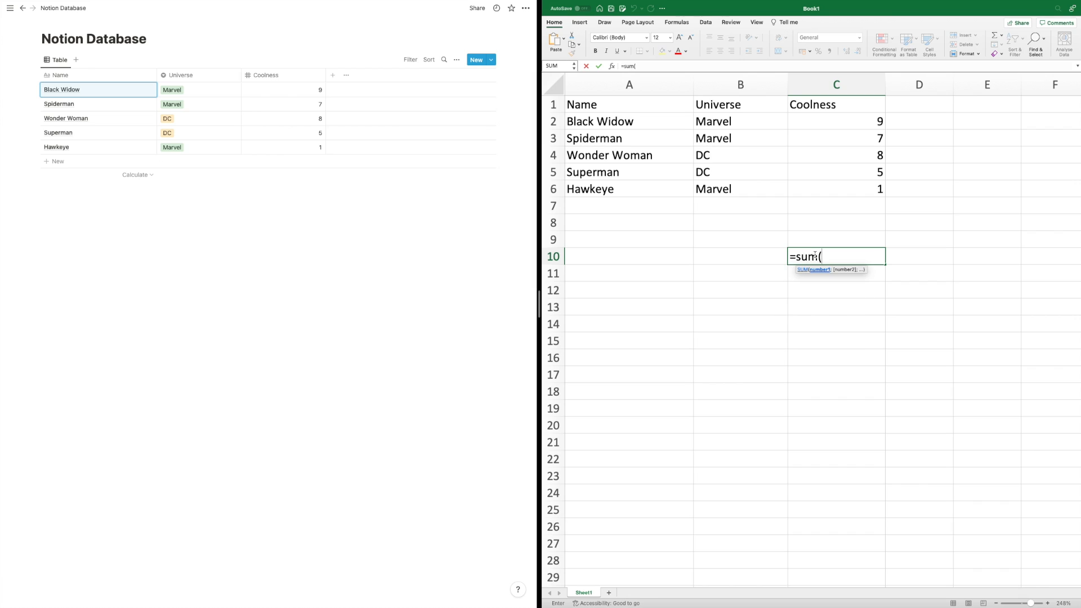
{"action": "left_click_drag", "start_coordinate": [846, 122], "coordinate": [853, 182]}
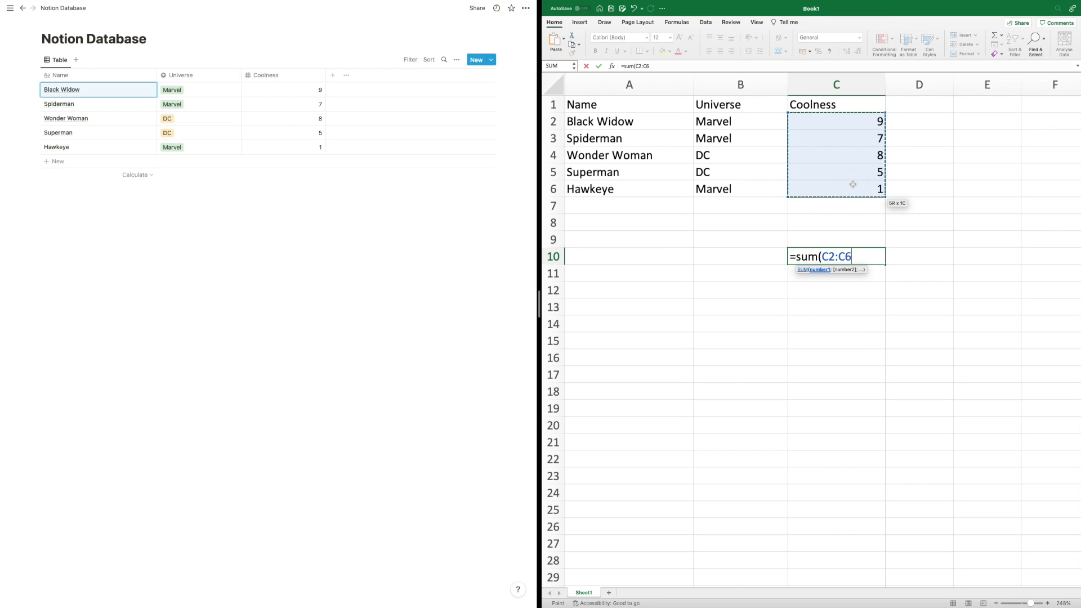
{"action": "key", "text": "Return"}
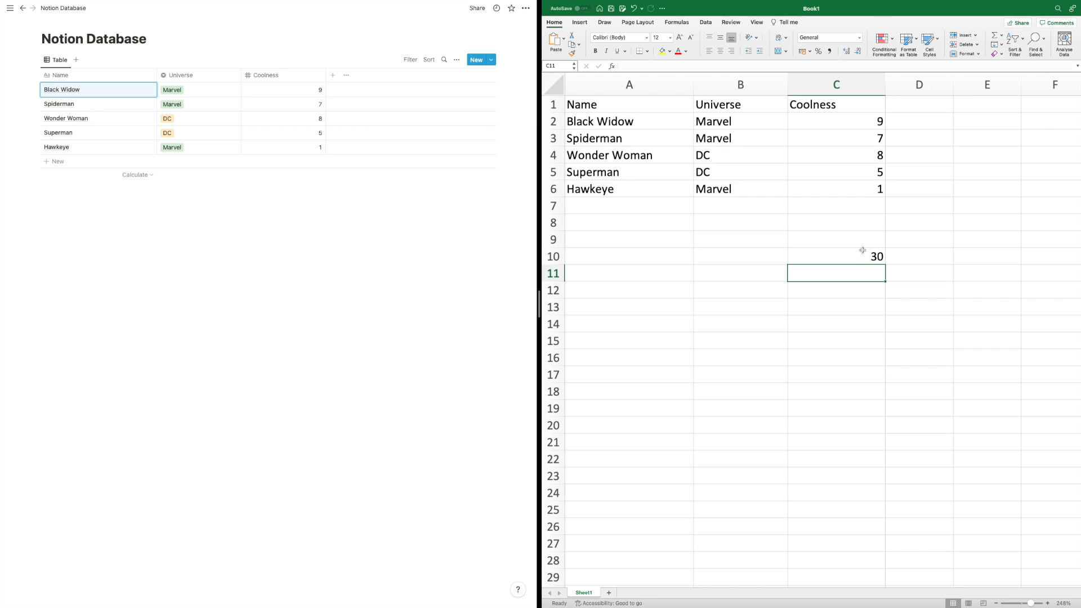
{"action": "left_click", "coordinate": [837, 221]}
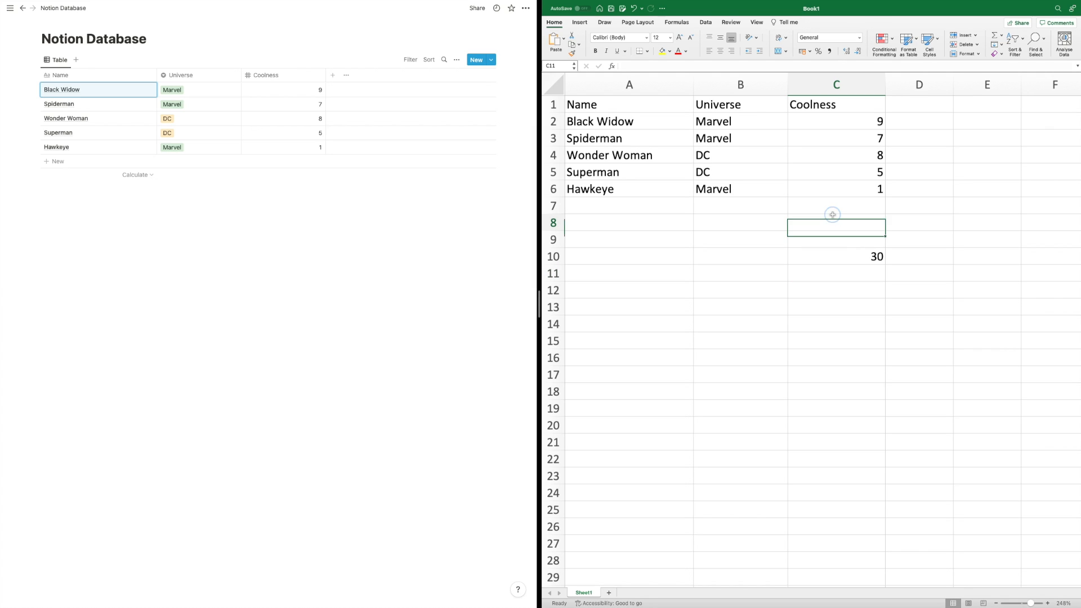
{"action": "left_click", "coordinate": [239, 198]}
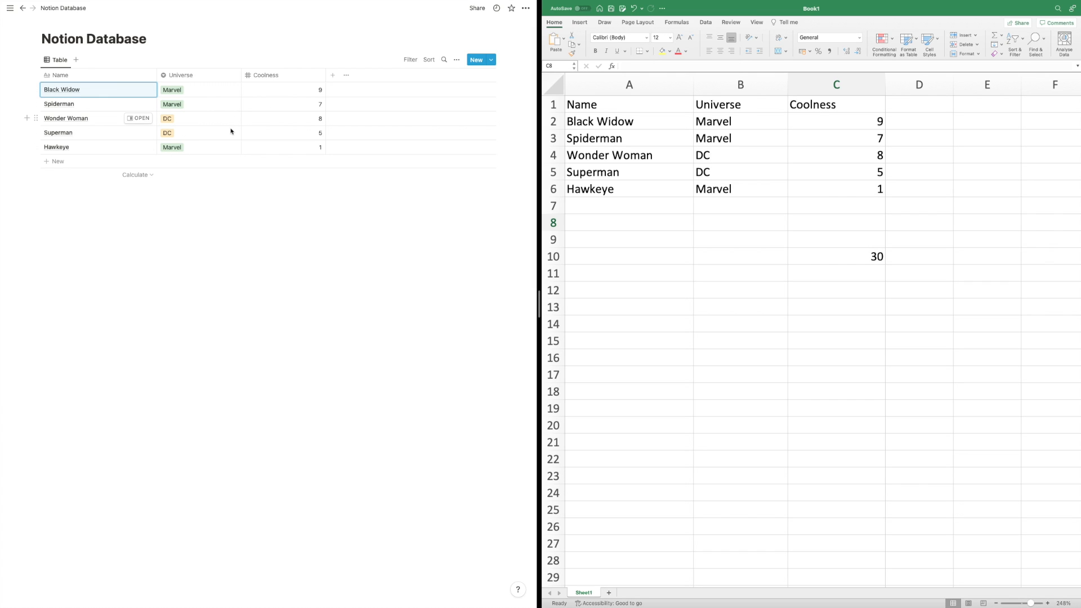
{"action": "left_click", "coordinate": [270, 108]}
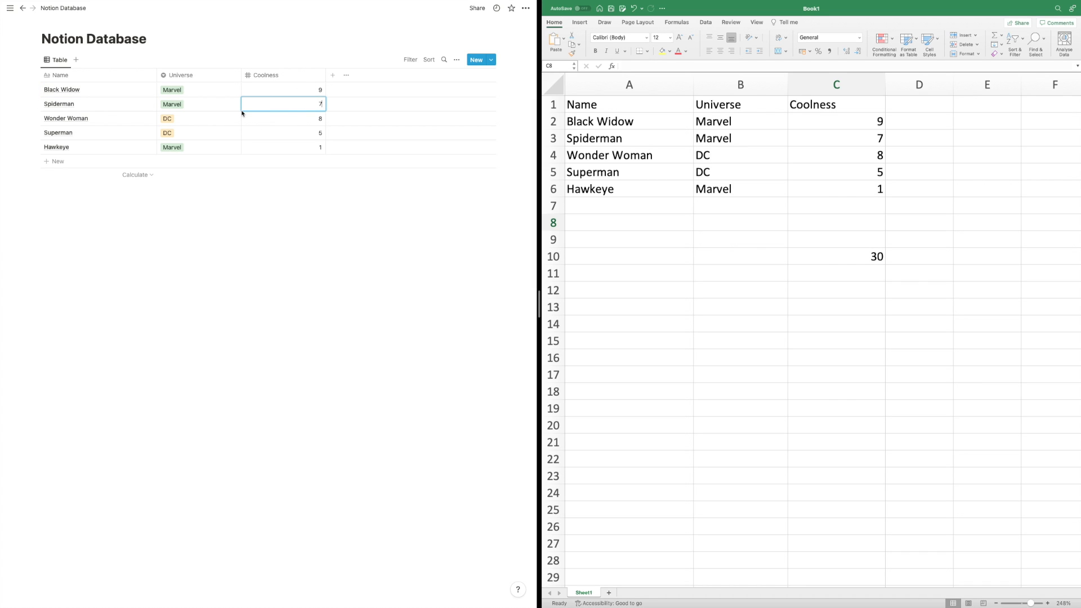
- Enter =C2 in Excel cell E2 (showing 9), then add a new column to the Notion table
{"action": "left_click", "coordinate": [724, 171]}
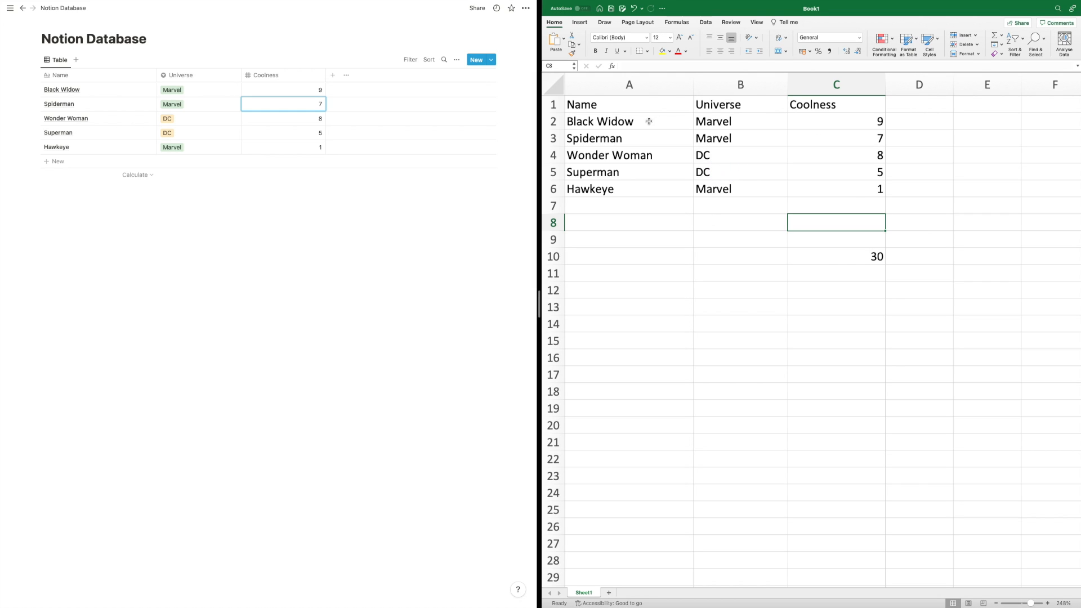
{"action": "left_click", "coordinate": [842, 122]}
{"action": "left_click", "coordinate": [992, 117]}
{"action": "type", "text": "=C2"}
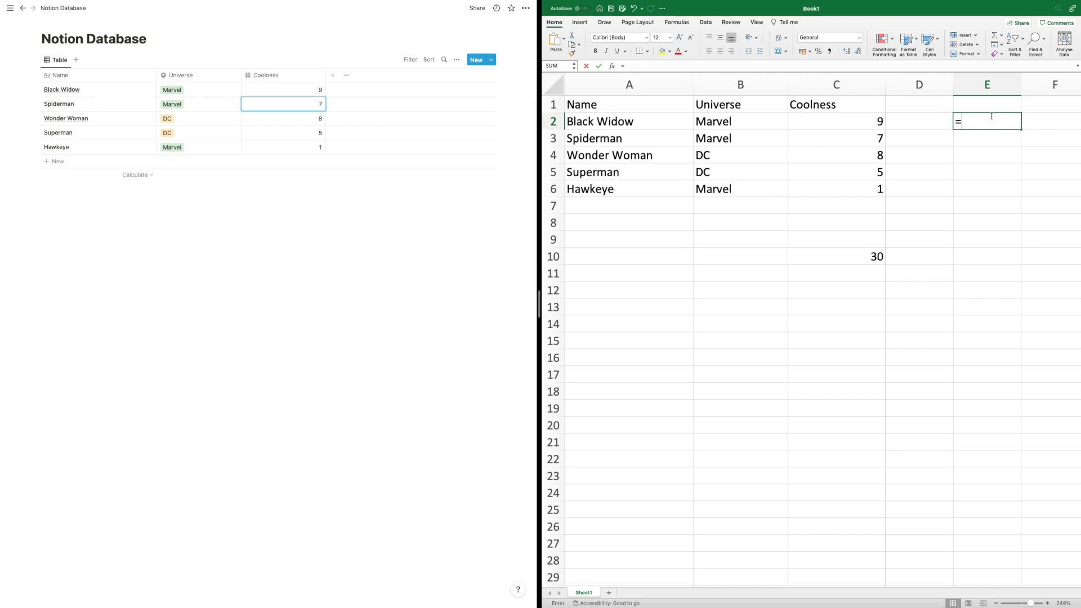
{"action": "key", "text": "Return"}
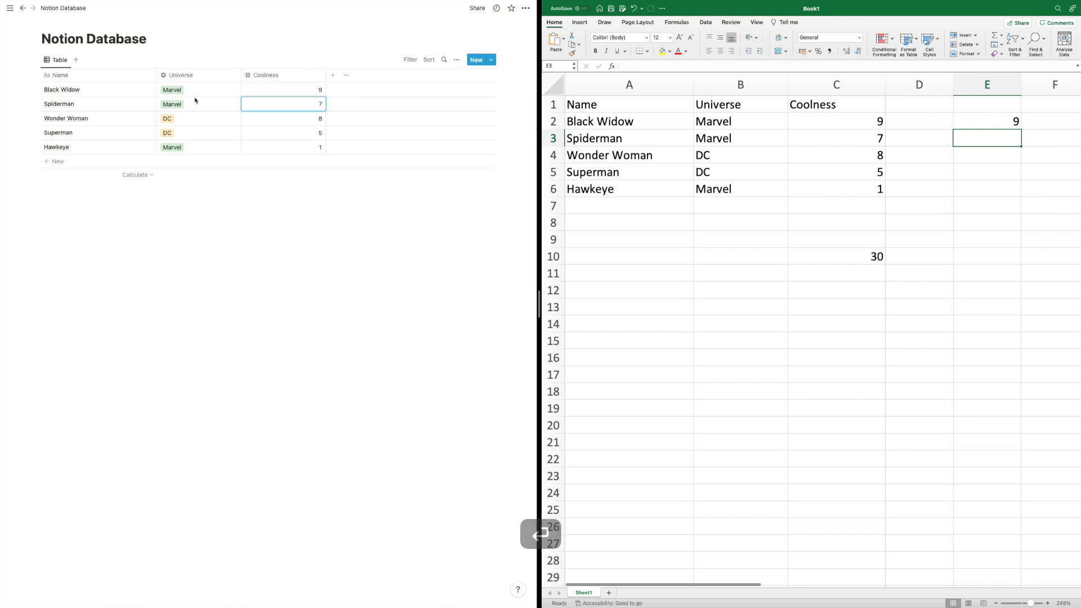
{"action": "left_click", "coordinate": [241, 188]}
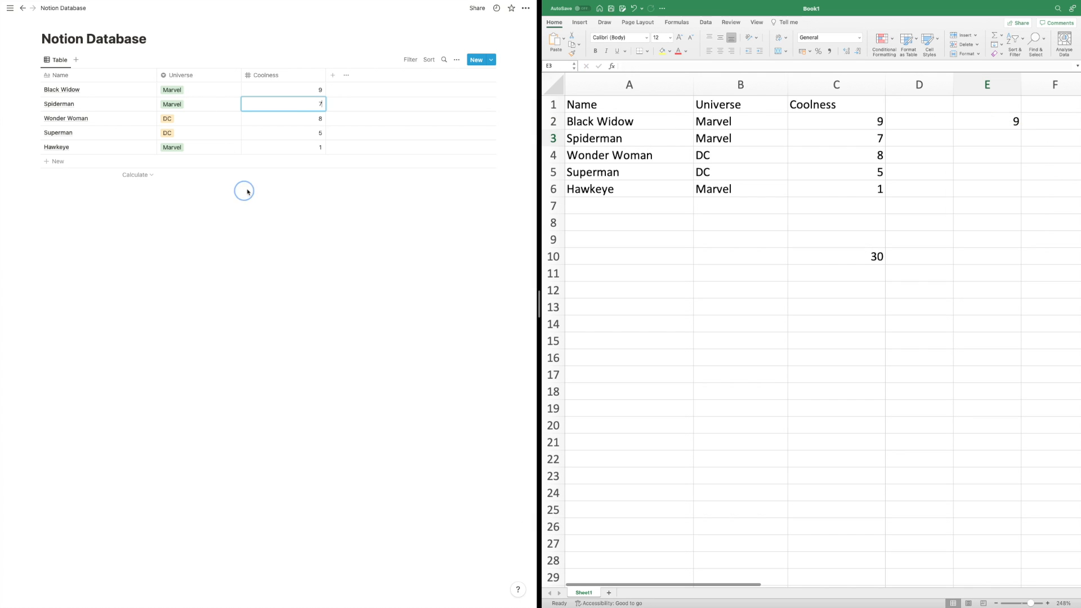
{"action": "left_click", "coordinate": [332, 78]}
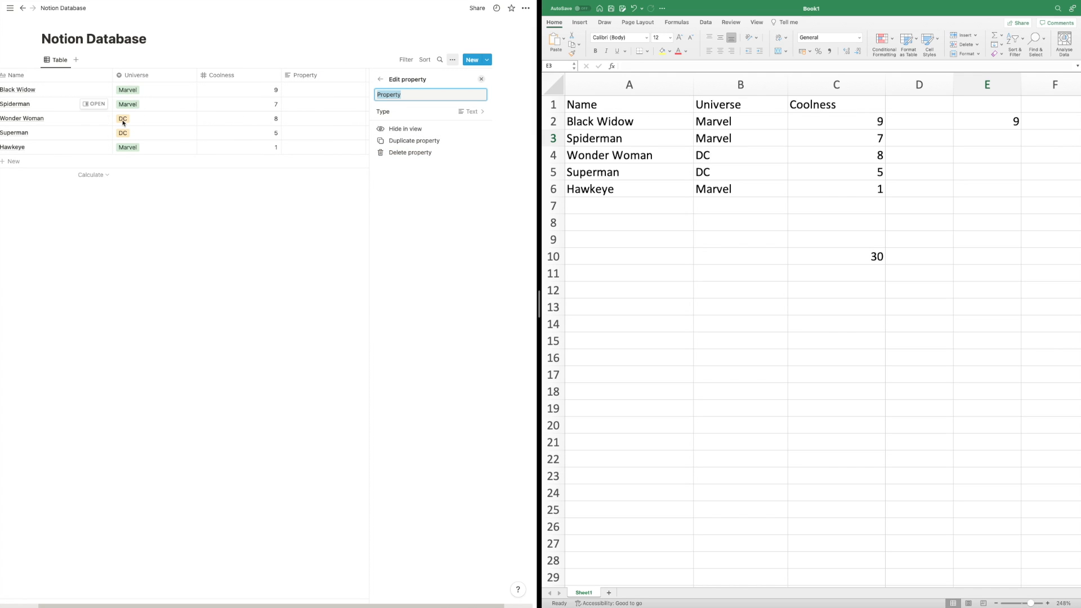
- Delete the blank Property column from the Notion table, confirming the deletion
{"action": "left_click", "coordinate": [396, 154]}
{"action": "left_click", "coordinate": [251, 310]}
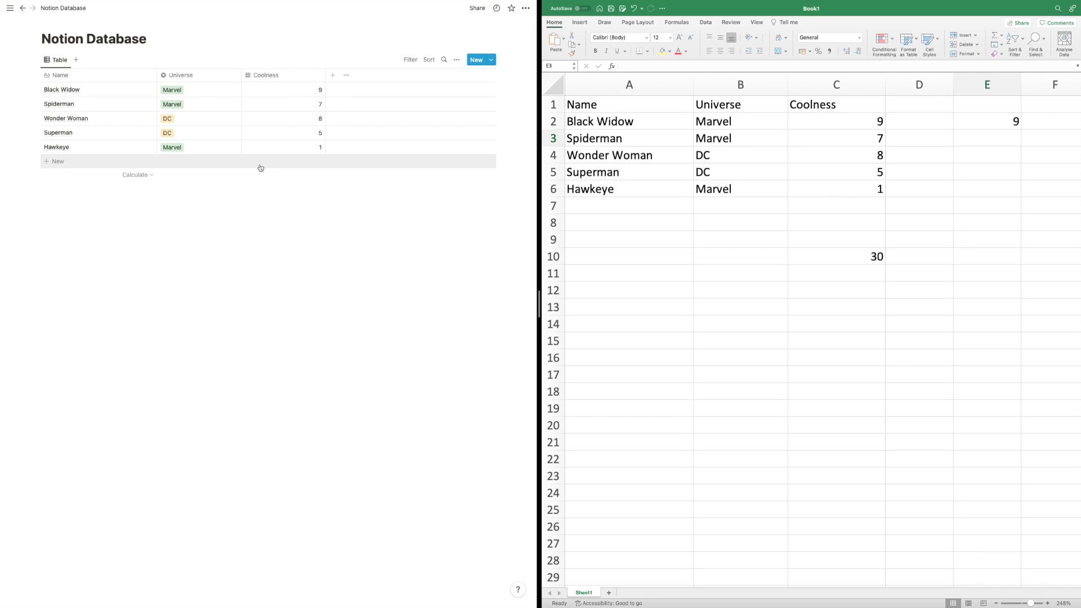
{"action": "left_click", "coordinate": [837, 119]}
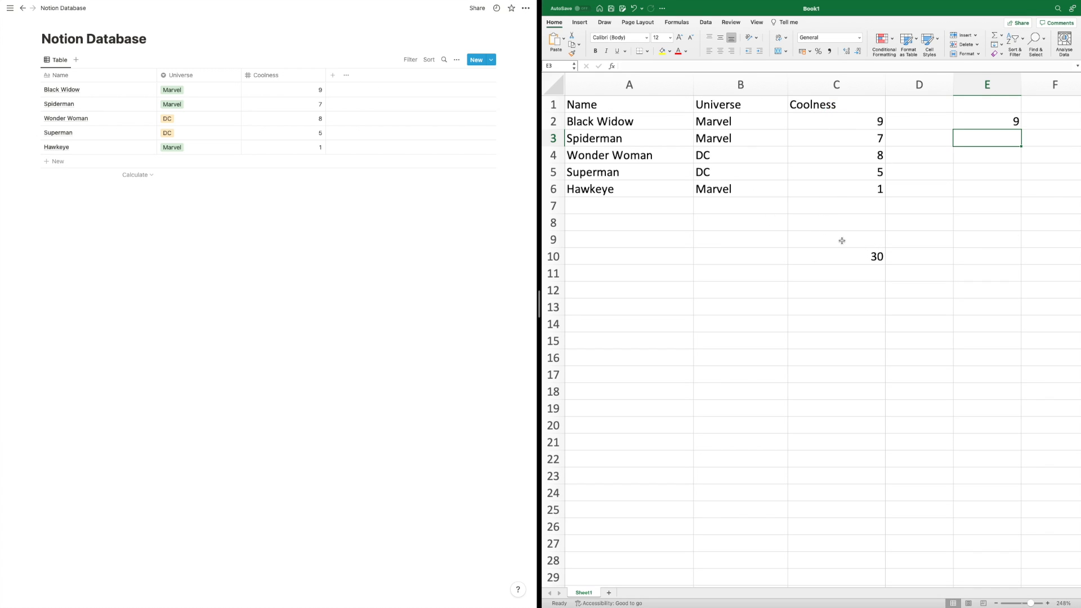
{"action": "left_click", "coordinate": [353, 200]}
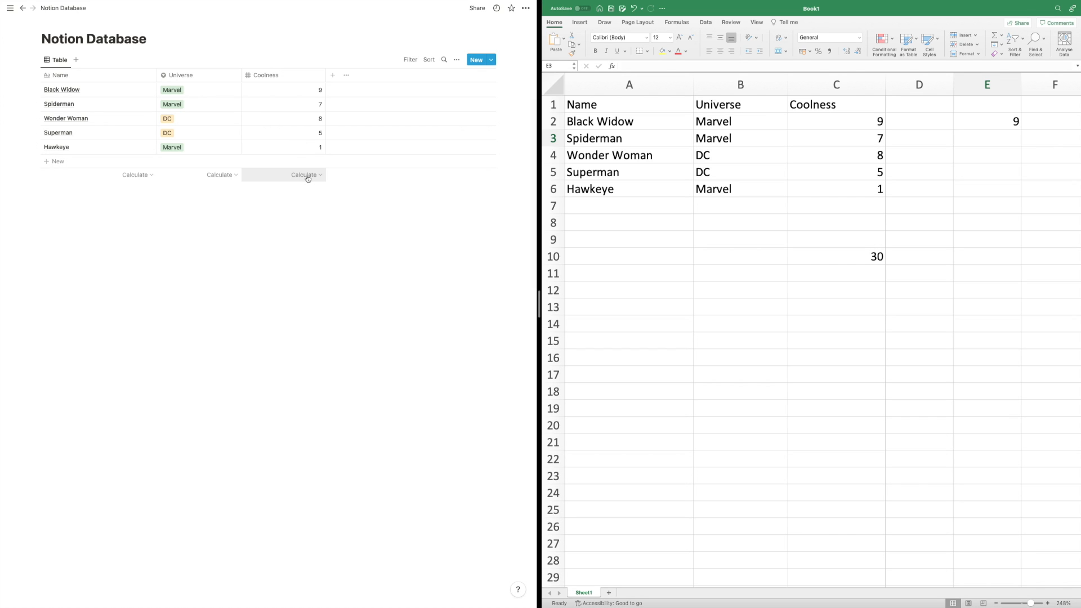
- Show the Sum (30) under Notion's Coolness column and enter =SUM(C2:C3) in Excel cell C12
{"action": "left_click", "coordinate": [312, 177]}
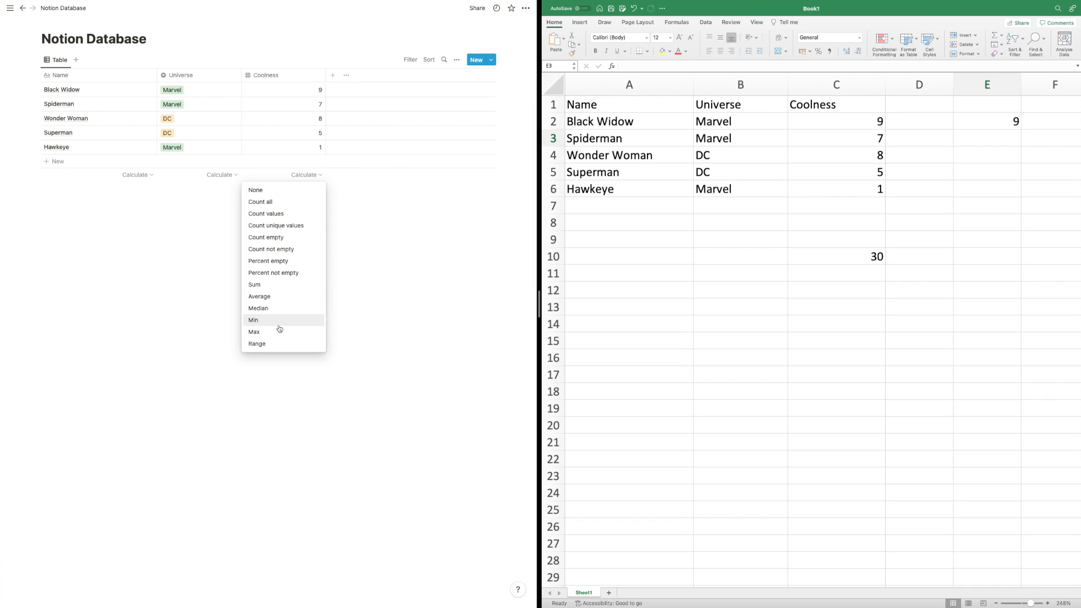
{"action": "left_click", "coordinate": [277, 286]}
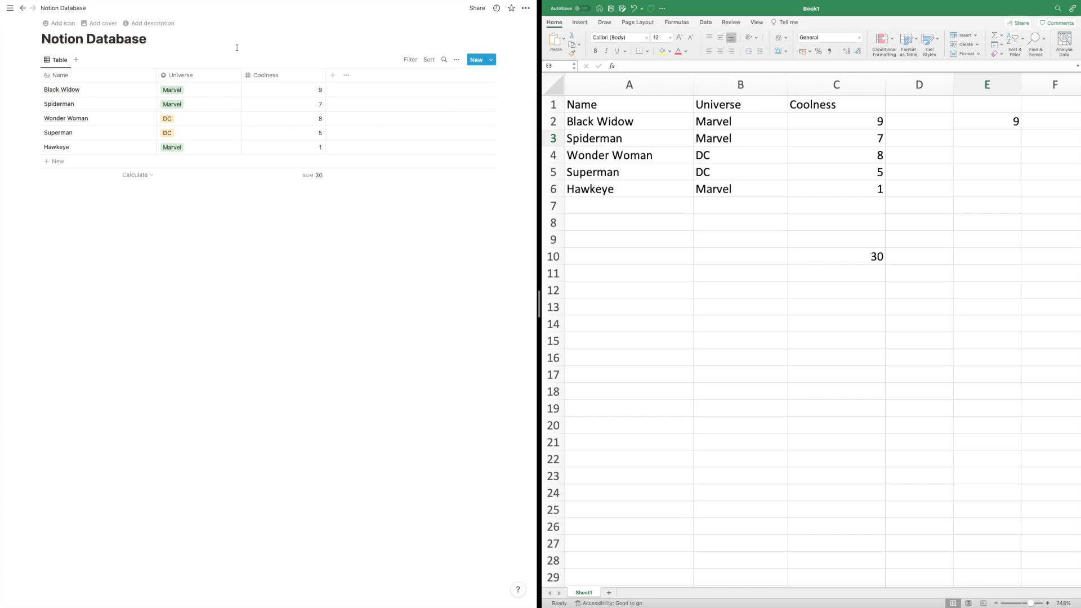
{"action": "left_click", "coordinate": [854, 295]}
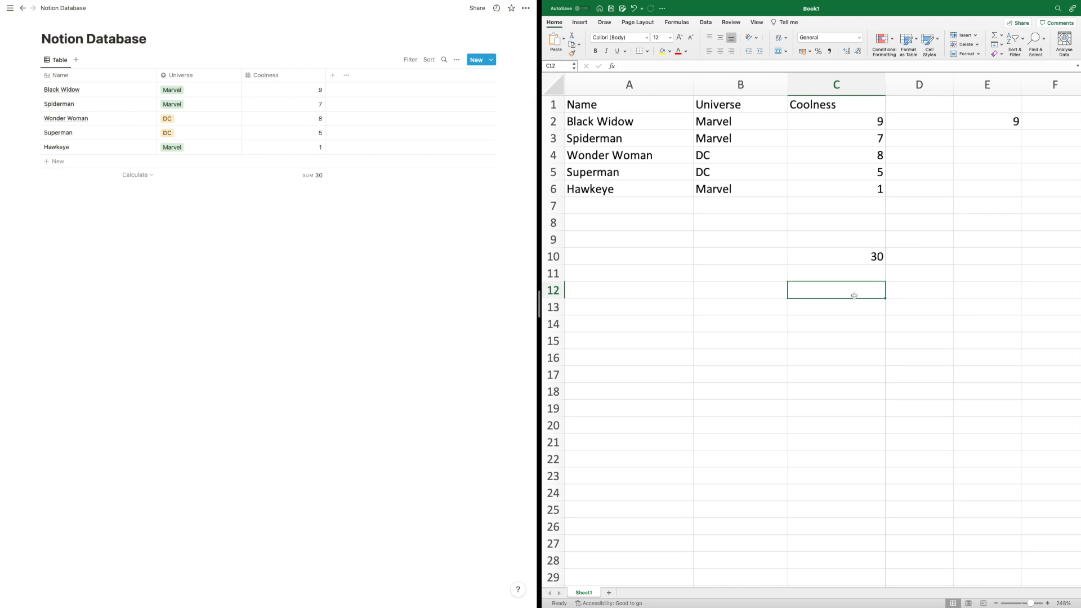
{"action": "type", "text": "=sum("}
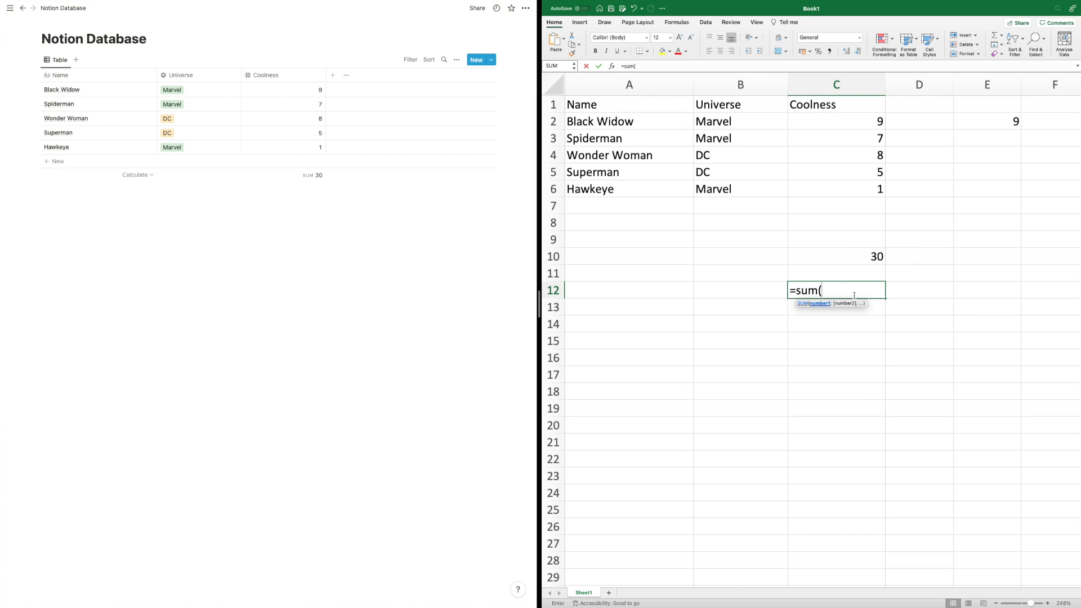
{"action": "left_click_drag", "start_coordinate": [864, 120], "coordinate": [864, 136]}
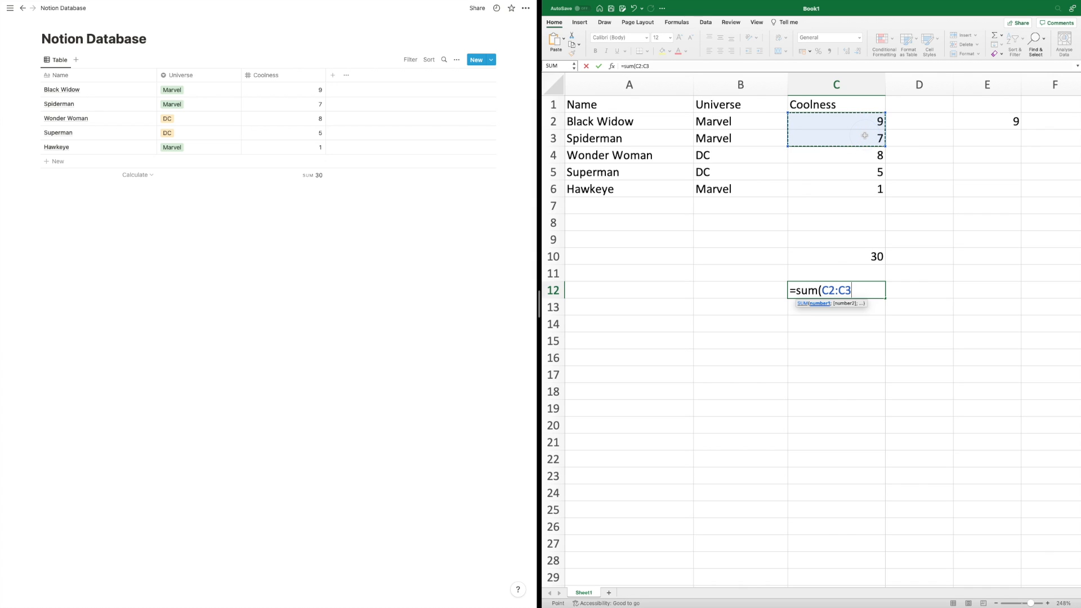
{"action": "type", "text": ")"}
{"action": "key", "text": "Return"}
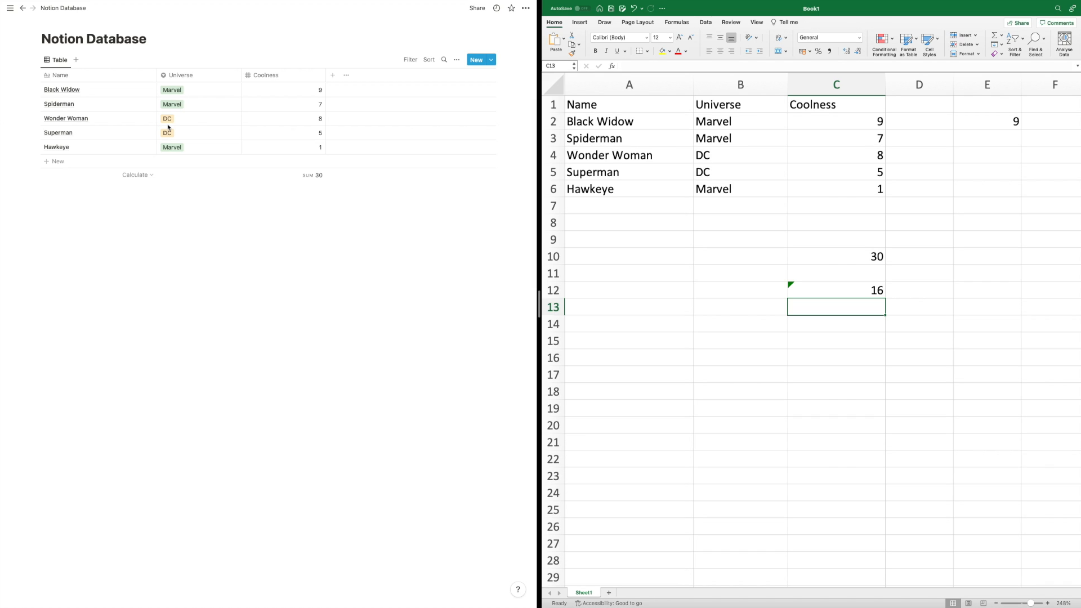
{"action": "left_click", "coordinate": [231, 85]}
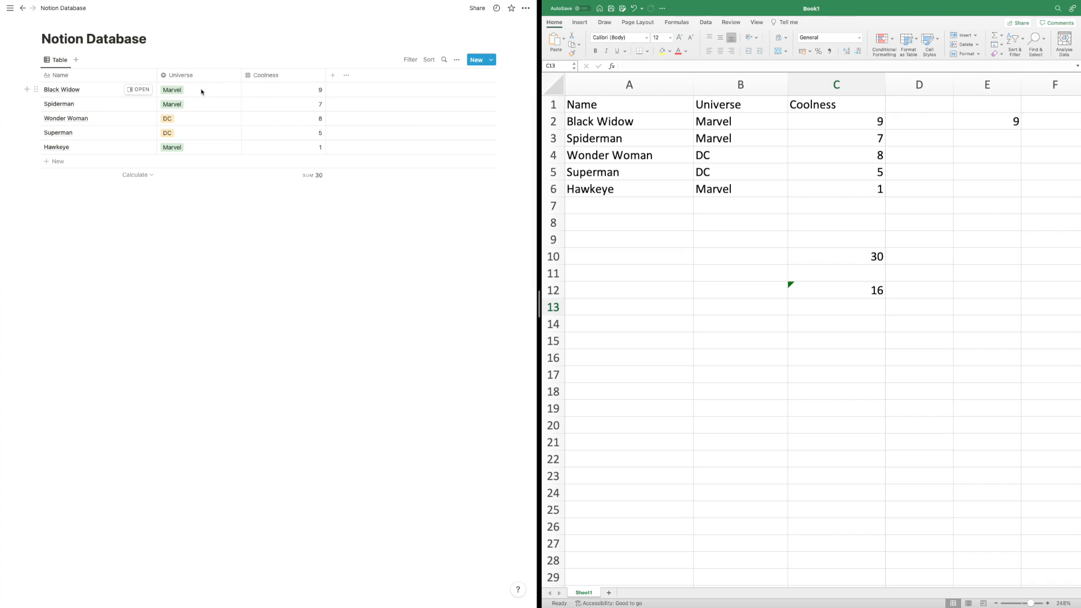
{"action": "left_click", "coordinate": [97, 103]}
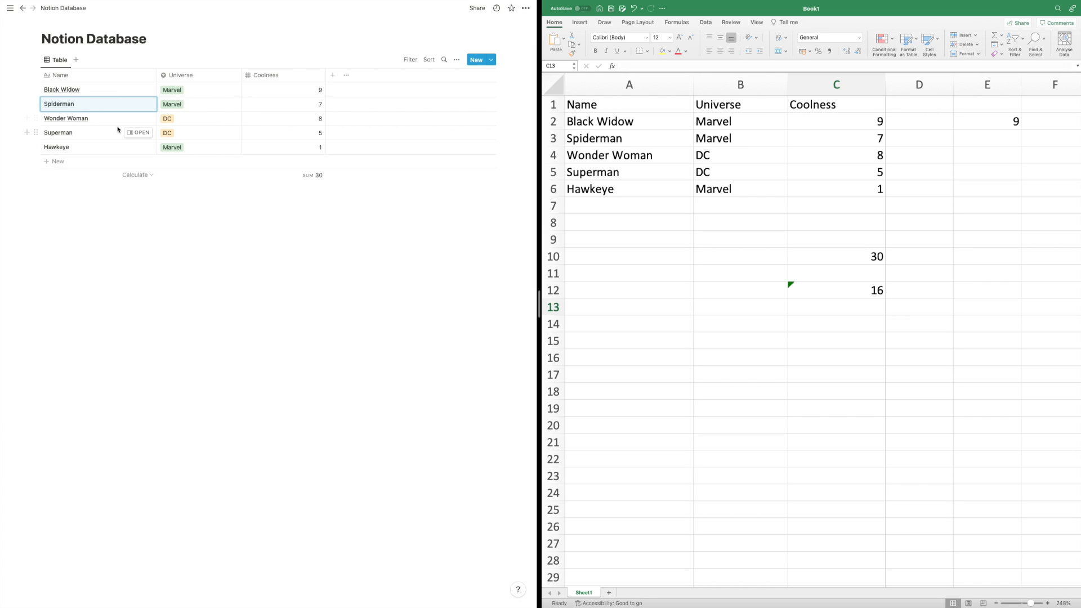
{"action": "left_click", "coordinate": [51, 124]}
{"action": "left_click", "coordinate": [40, 118]}
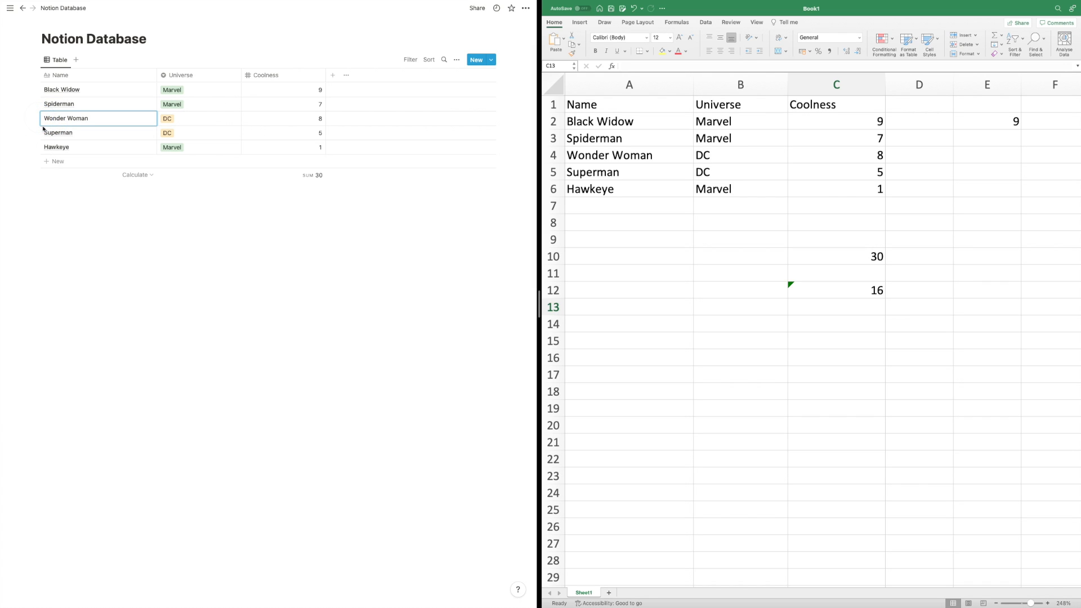
{"action": "left_click_drag", "start_coordinate": [35, 118], "coordinate": [38, 152]}
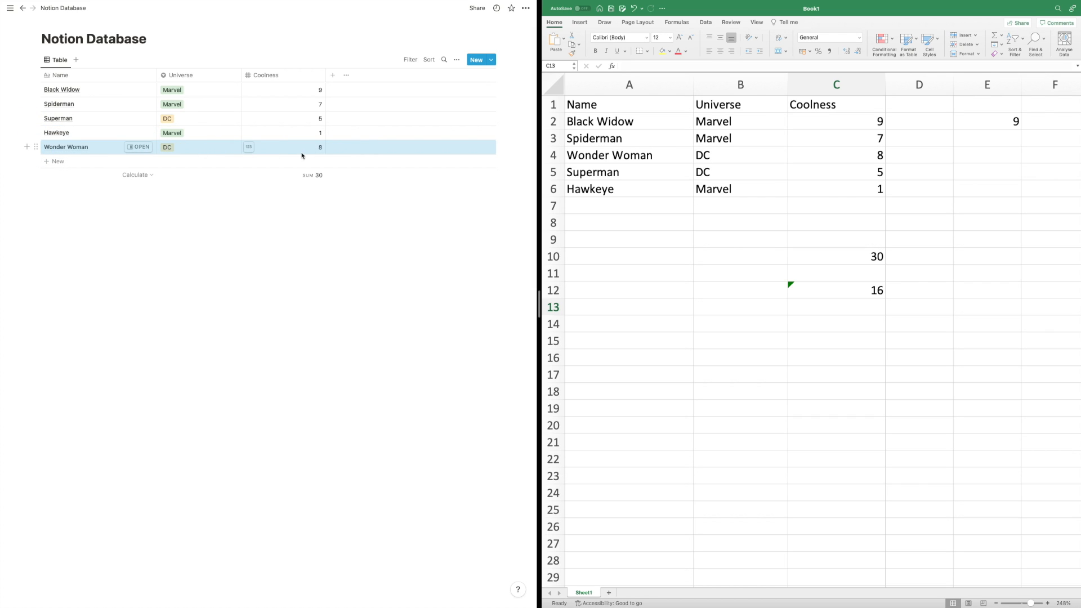
{"action": "left_click_drag", "start_coordinate": [35, 147], "coordinate": [36, 93]}
{"action": "left_click_drag", "start_coordinate": [598, 102], "coordinate": [824, 182]}
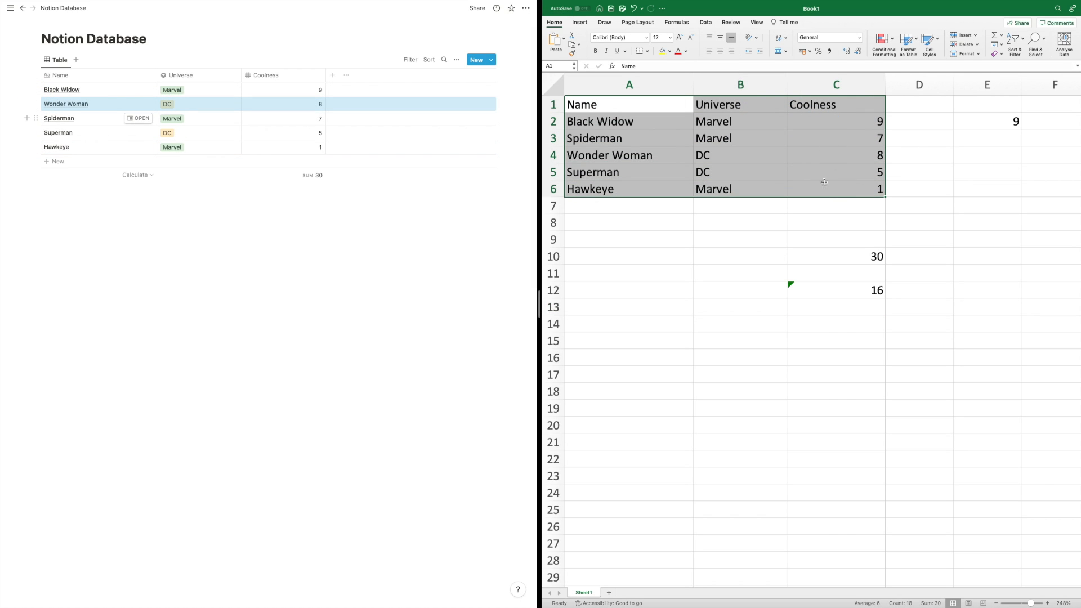
{"action": "left_click", "coordinate": [584, 144]}
{"action": "left_click_drag", "start_coordinate": [611, 139], "coordinate": [704, 135]}
{"action": "left_click", "coordinate": [752, 136]}
{"action": "left_click", "coordinate": [809, 134]}
{"action": "left_click_drag", "start_coordinate": [777, 161], "coordinate": [778, 170]}
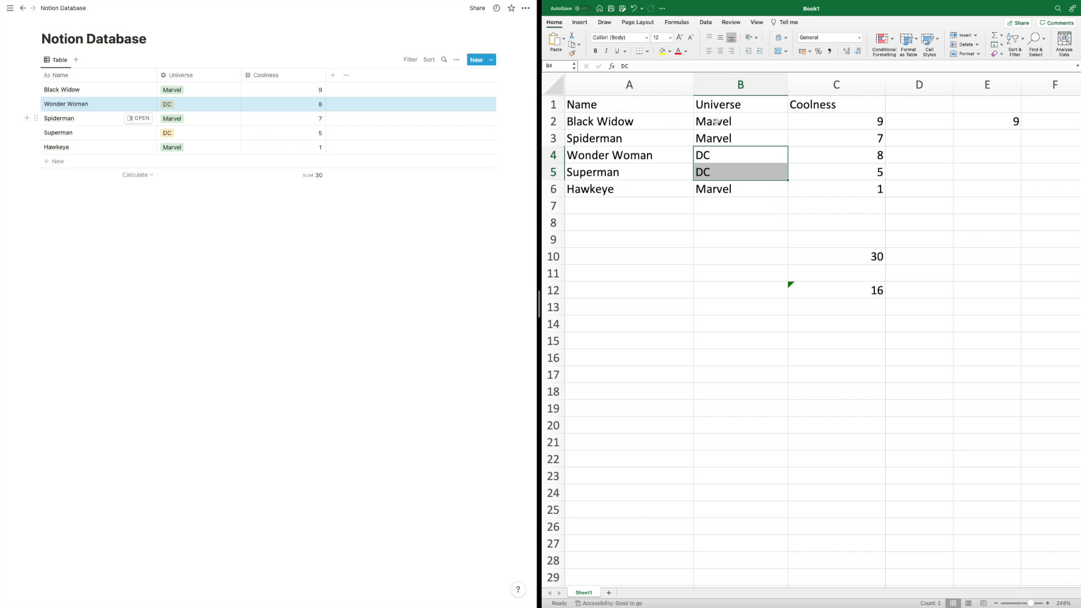
{"action": "left_click", "coordinate": [751, 136]}
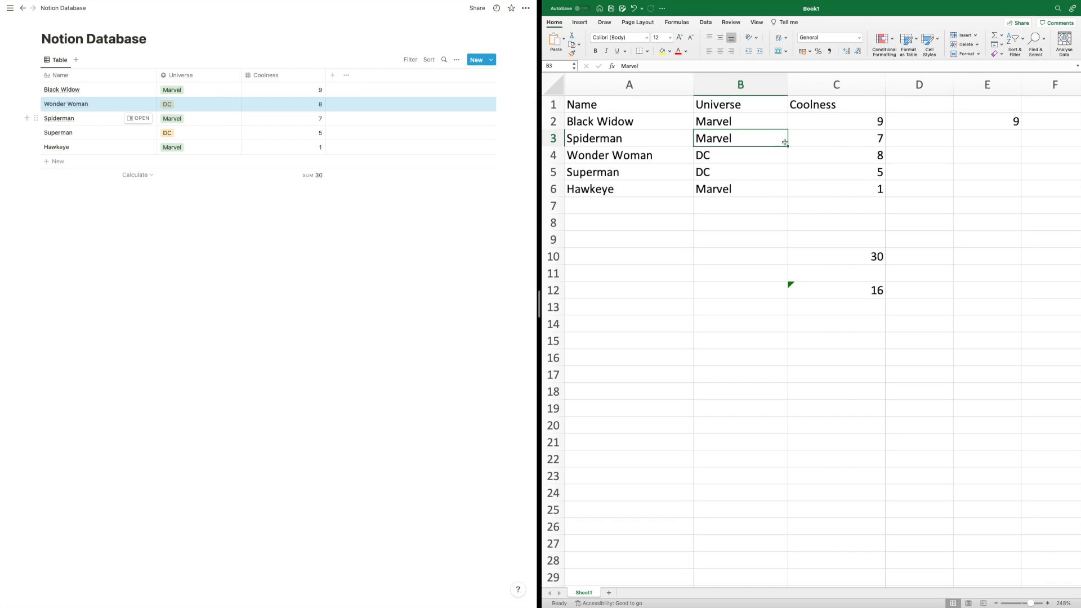
{"action": "left_click", "coordinate": [626, 141]}
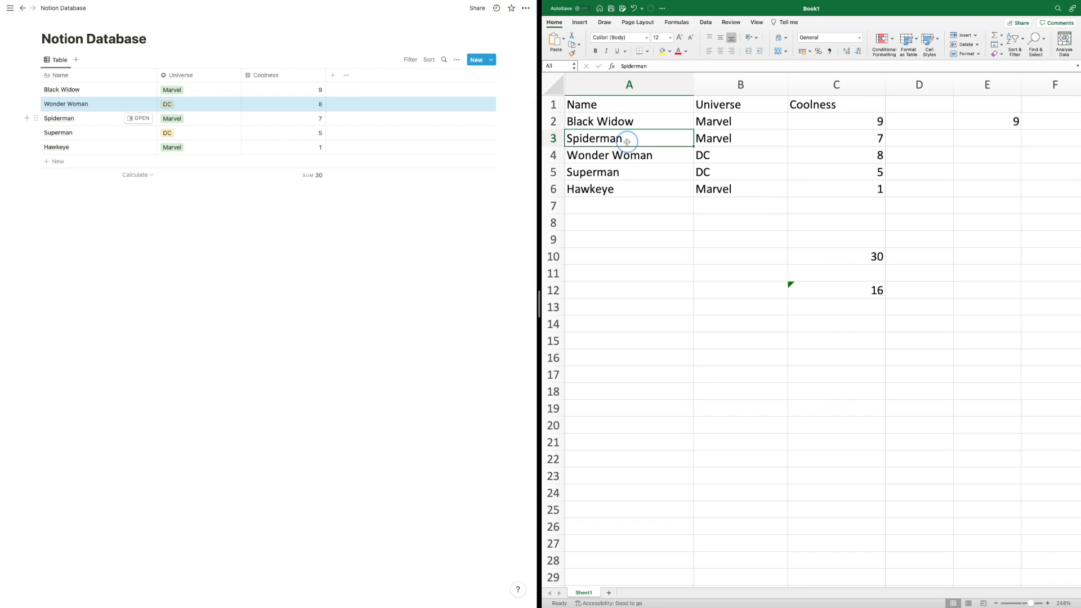
{"action": "key", "text": "super+x"}
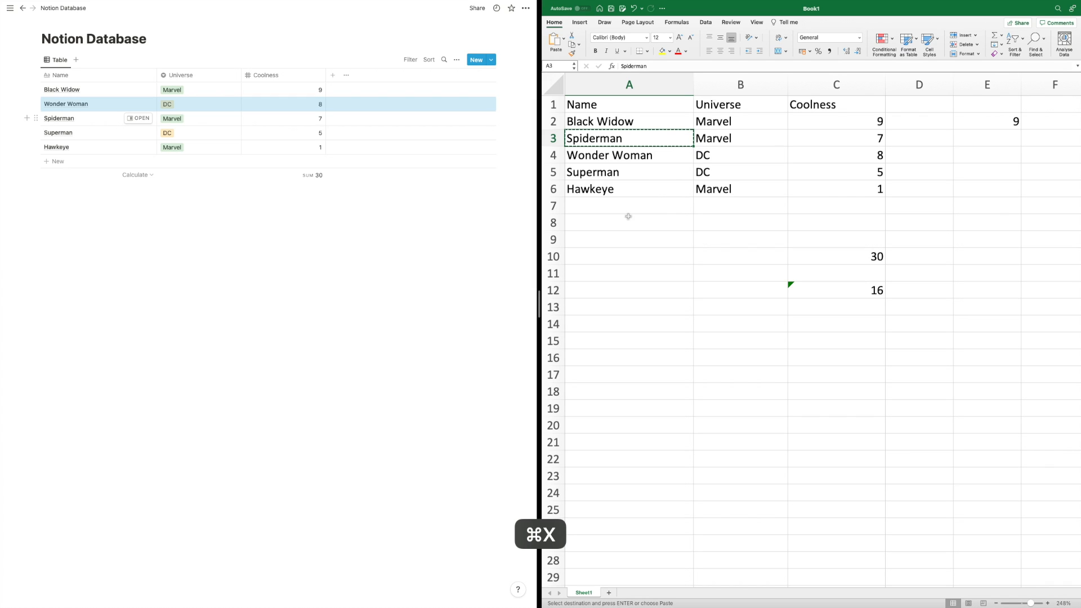
{"action": "left_click", "coordinate": [597, 239]}
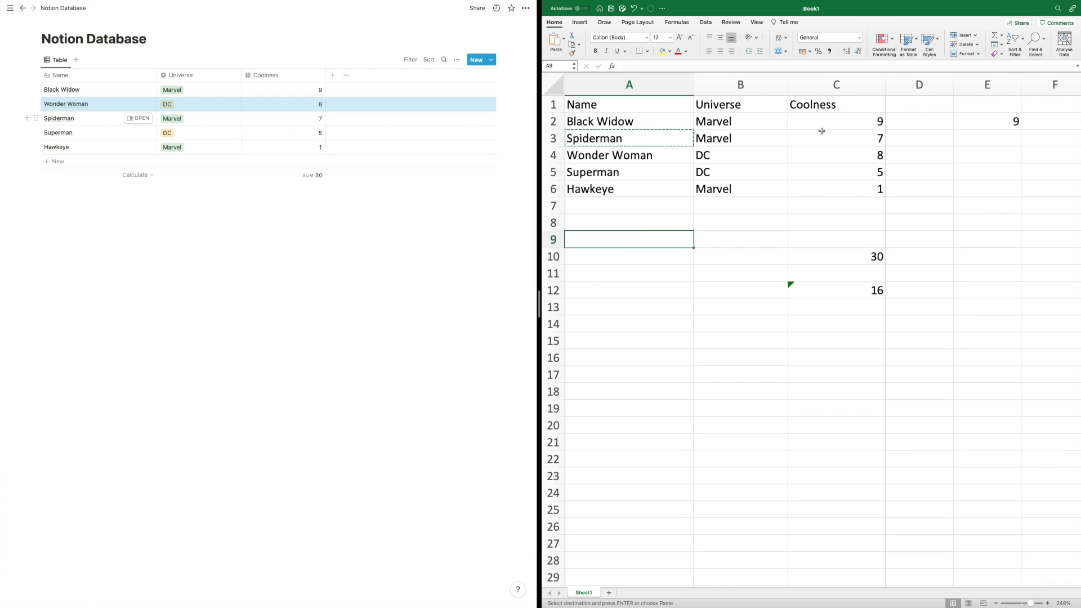
{"action": "key", "text": "super+v"}
{"action": "key", "text": "super+z"}
{"action": "left_click", "coordinate": [181, 219]}
- Clear the Wonder Woman row selection and add a new Untitled page under PRIVATE
{"action": "left_click", "coordinate": [200, 219]}
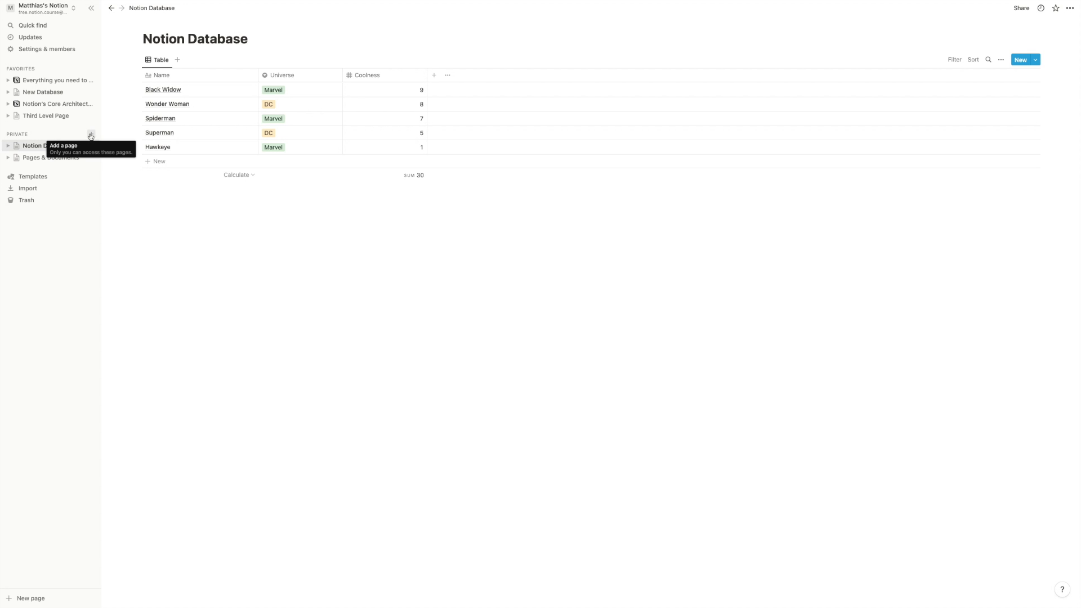
{"action": "left_click", "coordinate": [90, 136]}
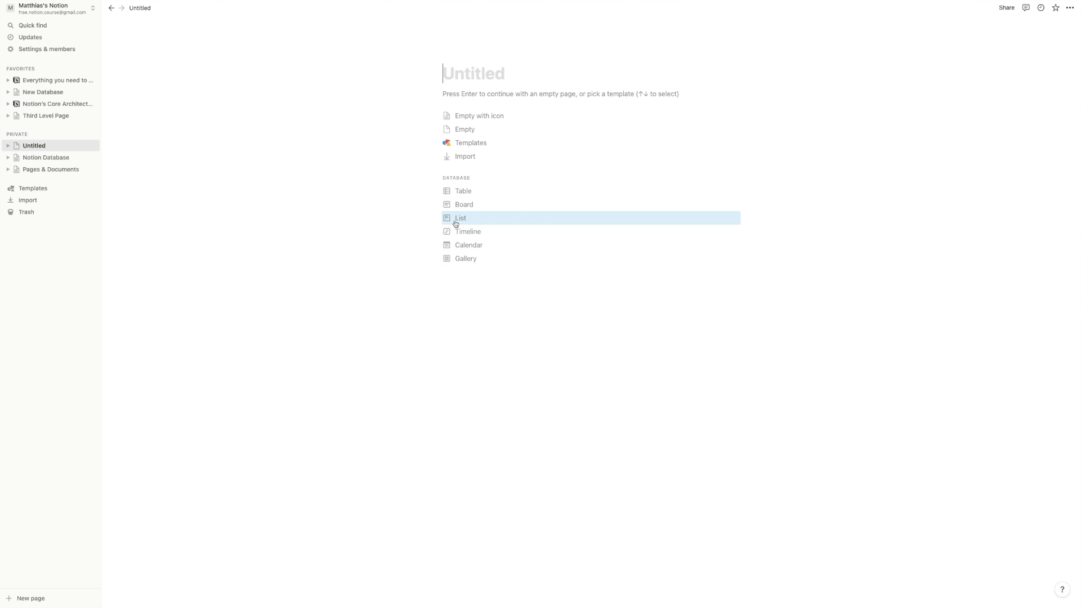
- Make the page a Table with a new database source, titled 'Our First Database'
{"action": "left_click", "coordinate": [470, 192]}
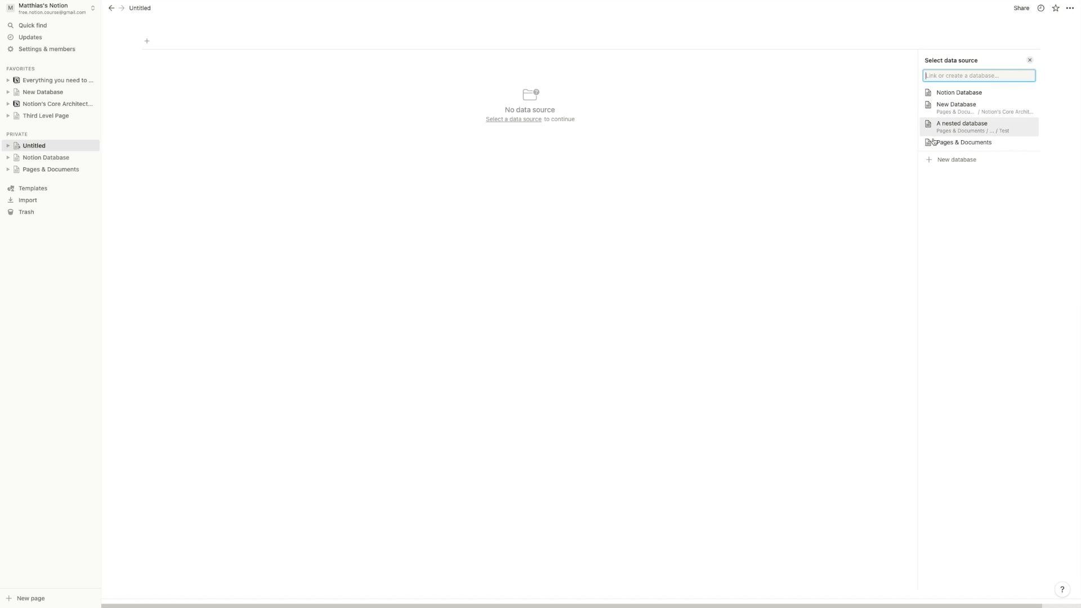
{"action": "left_click", "coordinate": [944, 163]}
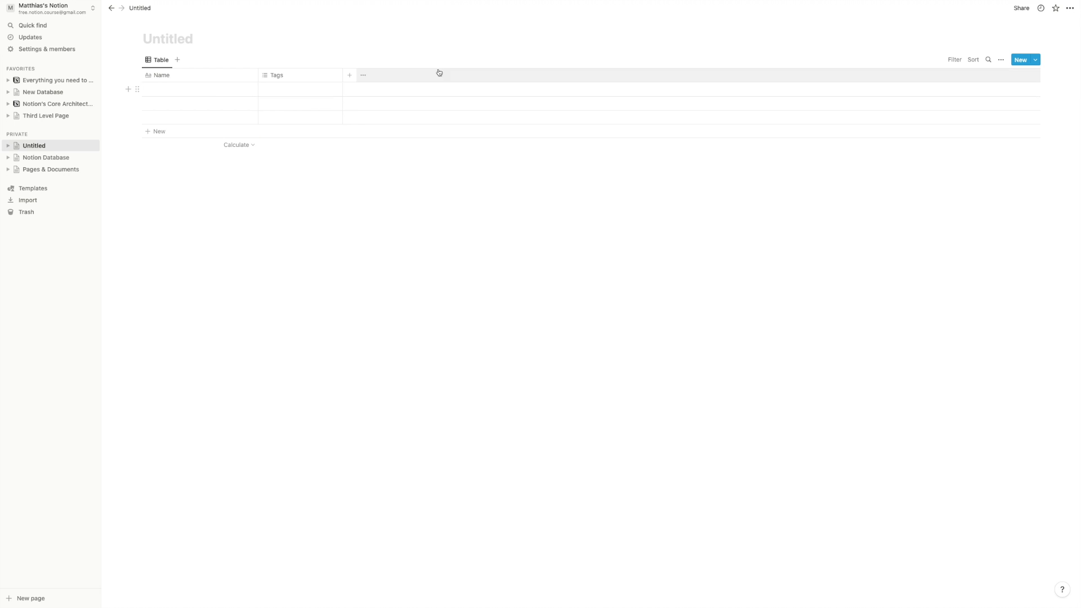
{"action": "left_click", "coordinate": [223, 44]}
{"action": "type", "text": "Our First Database"}
{"action": "left_click", "coordinate": [249, 194]}
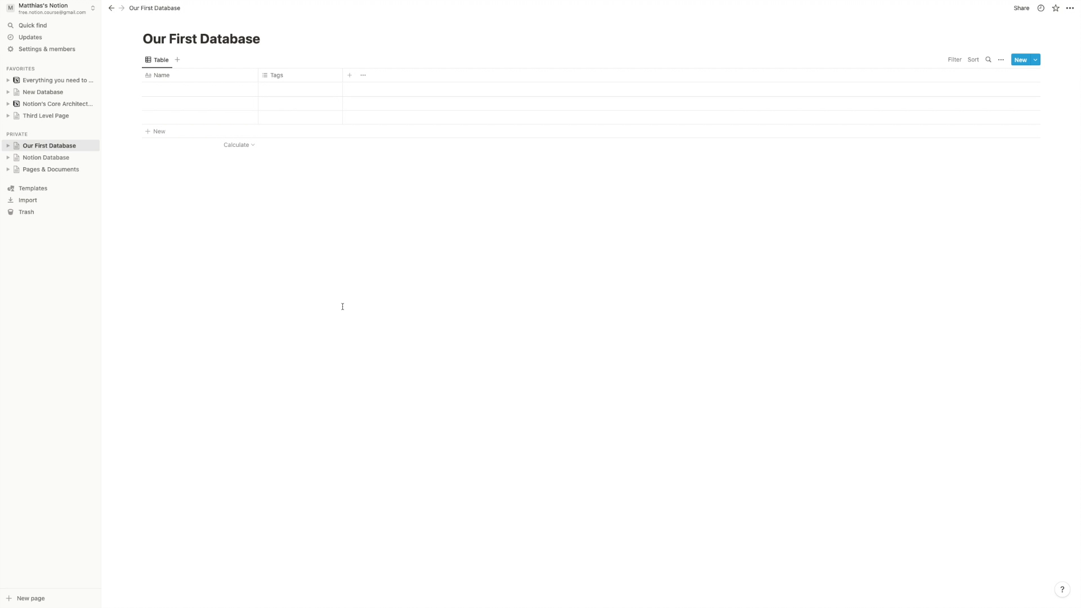
{"action": "left_click", "coordinate": [303, 218]}
- Insert empty lines below the Third Level Page title, then go back to Our First Database
{"action": "left_click", "coordinate": [48, 117]}
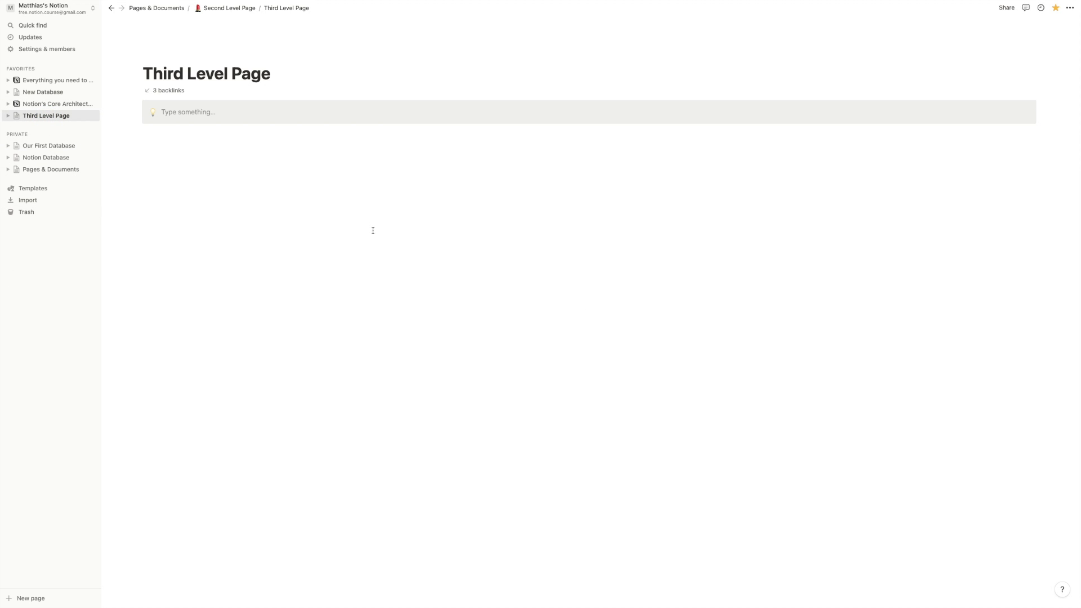
{"action": "left_click", "coordinate": [308, 84]}
{"action": "key", "text": "Return"}
{"action": "key", "text": "Return"}
{"action": "key", "text": "Return"}
{"action": "key", "text": "Return"}
{"action": "key", "text": "Return"}
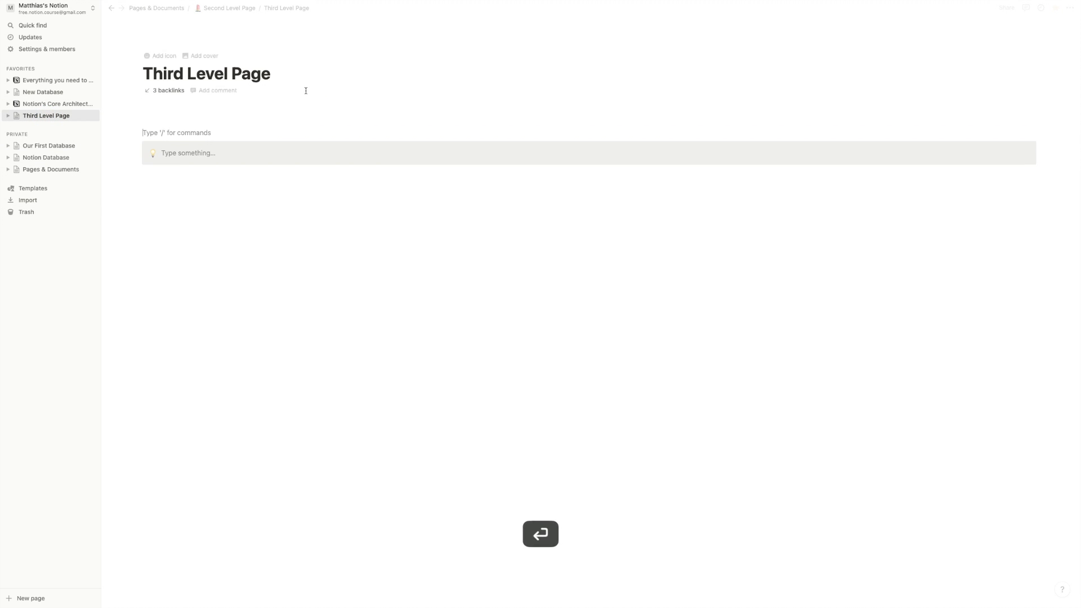
{"action": "left_click", "coordinate": [169, 119]}
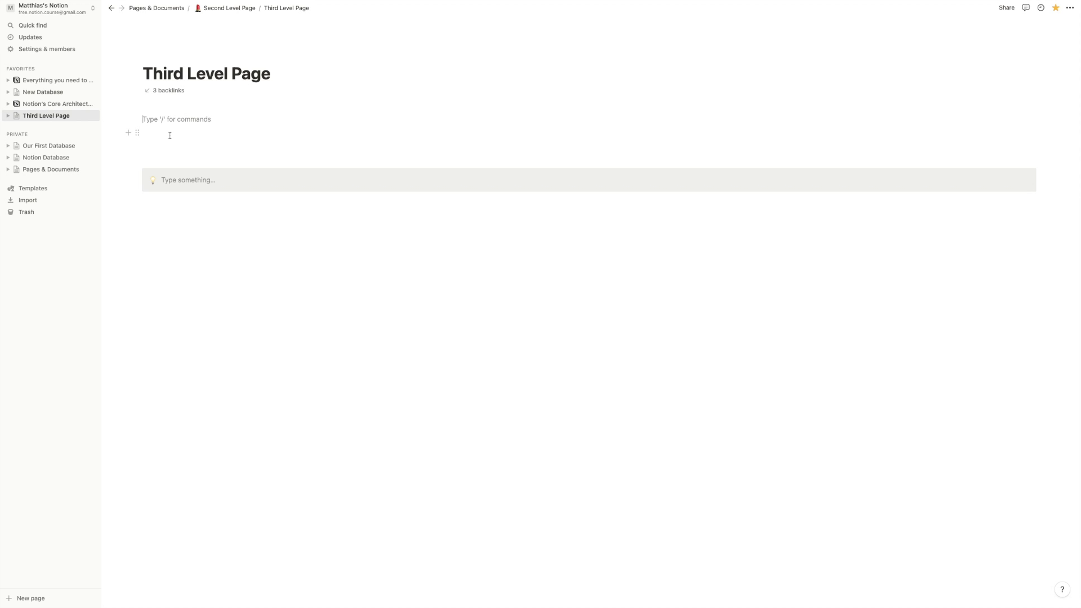
{"action": "left_click", "coordinate": [45, 145]}
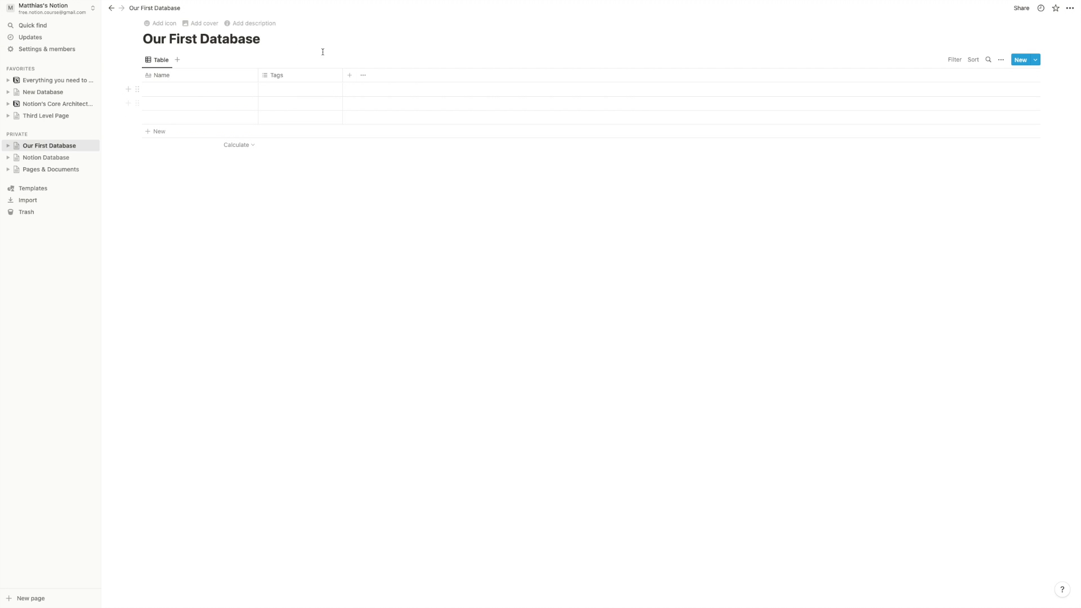
- Add 'A little bit of text' as the description under the Our First Database title
{"action": "left_click", "coordinate": [254, 23]}
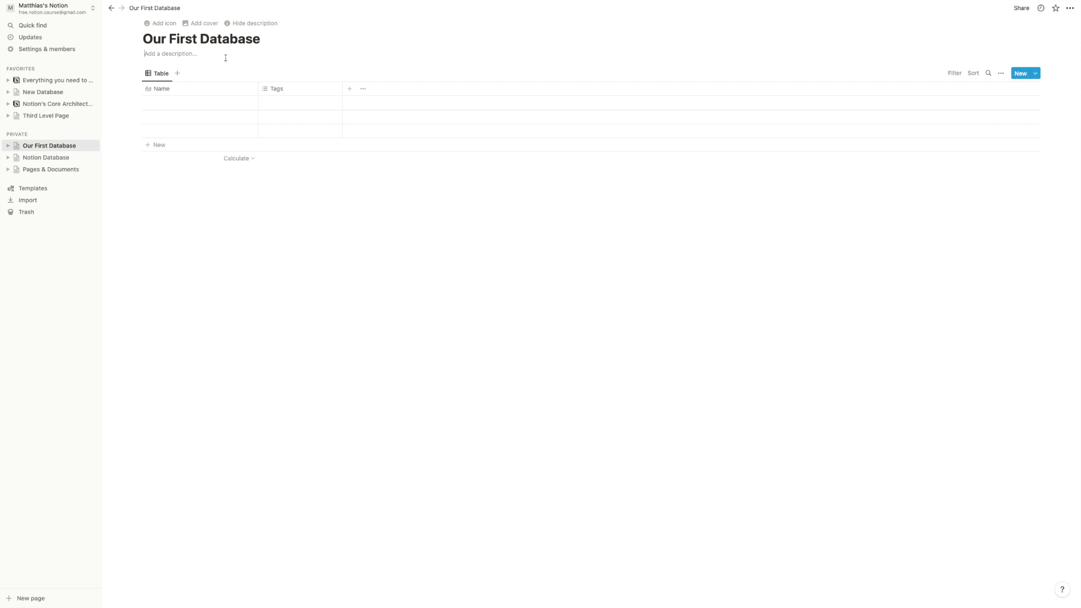
{"action": "type", "text": "A litt"}
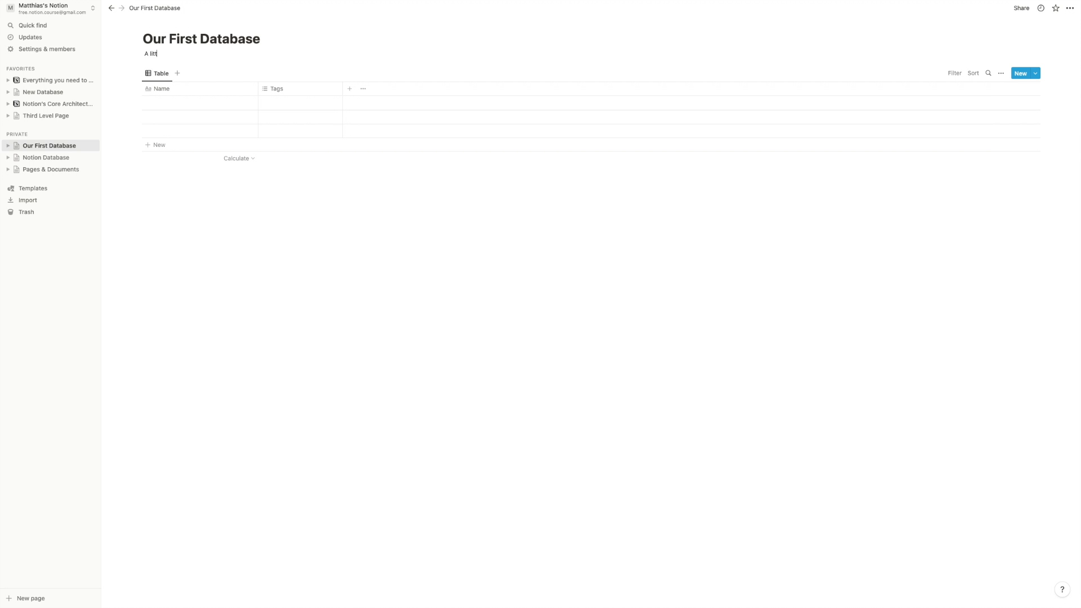
{"action": "type", "text": "le bit of text"}
{"action": "left_click", "coordinate": [205, 53]}
{"action": "left_click_drag", "start_coordinate": [196, 52], "coordinate": [142, 53]}
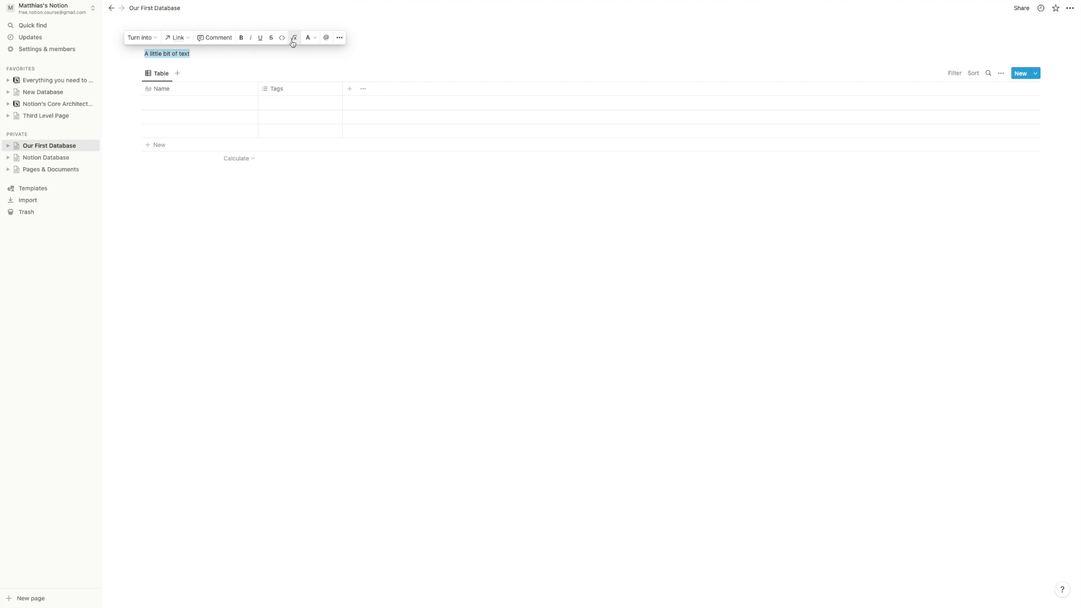
{"action": "left_click", "coordinate": [148, 39]}
{"action": "left_click", "coordinate": [207, 53]}
{"action": "left_click", "coordinate": [196, 60]}
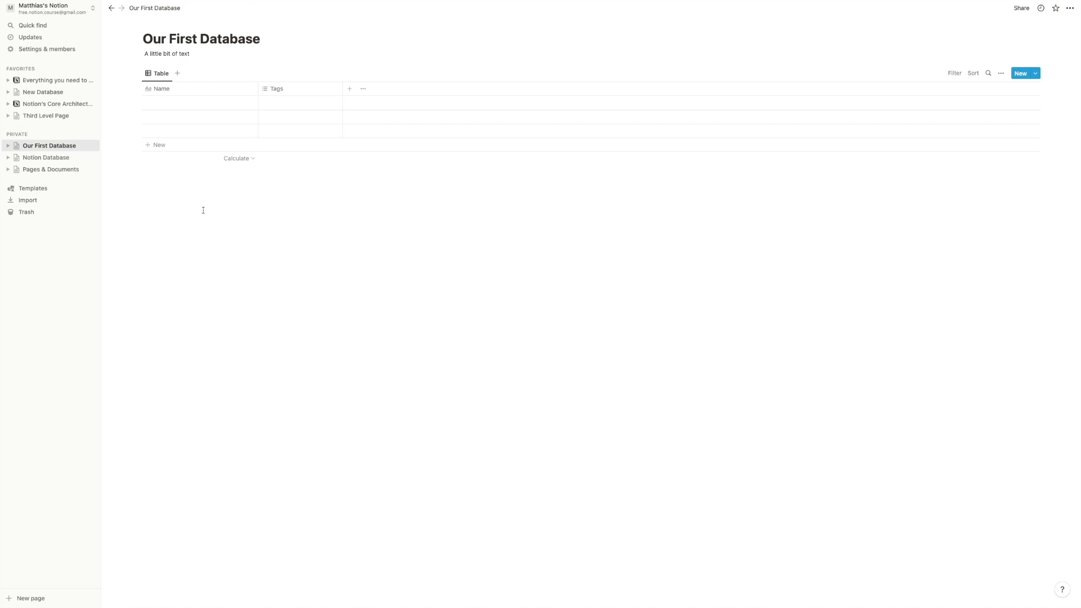
{"action": "left_click_drag", "start_coordinate": [197, 208], "coordinate": [884, 353]}
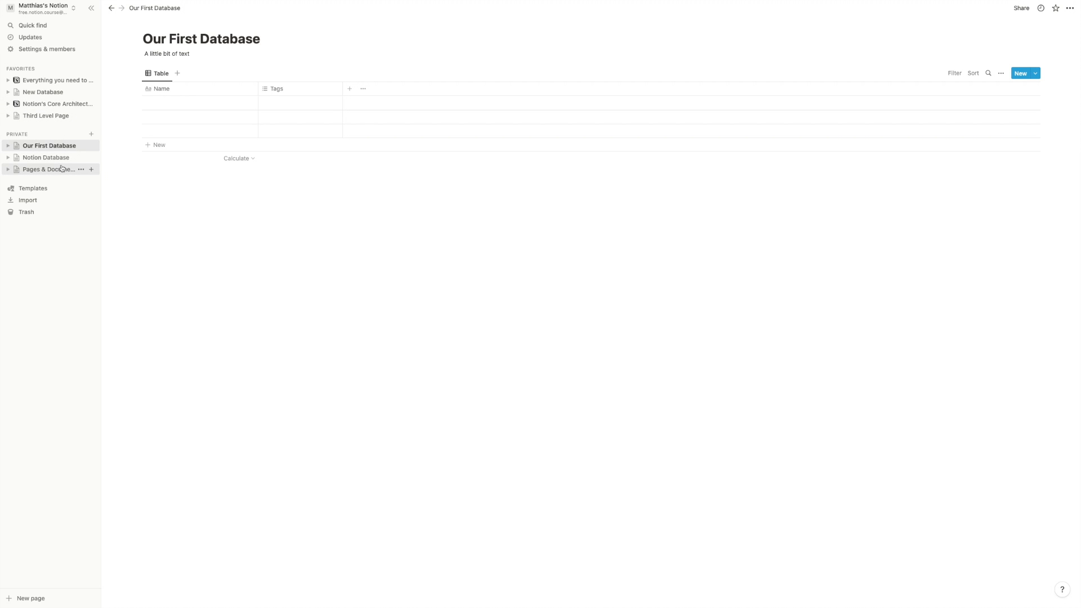
- Create the private page 'A normal page' with an icon and type /data on its first line
{"action": "left_click", "coordinate": [91, 134]}
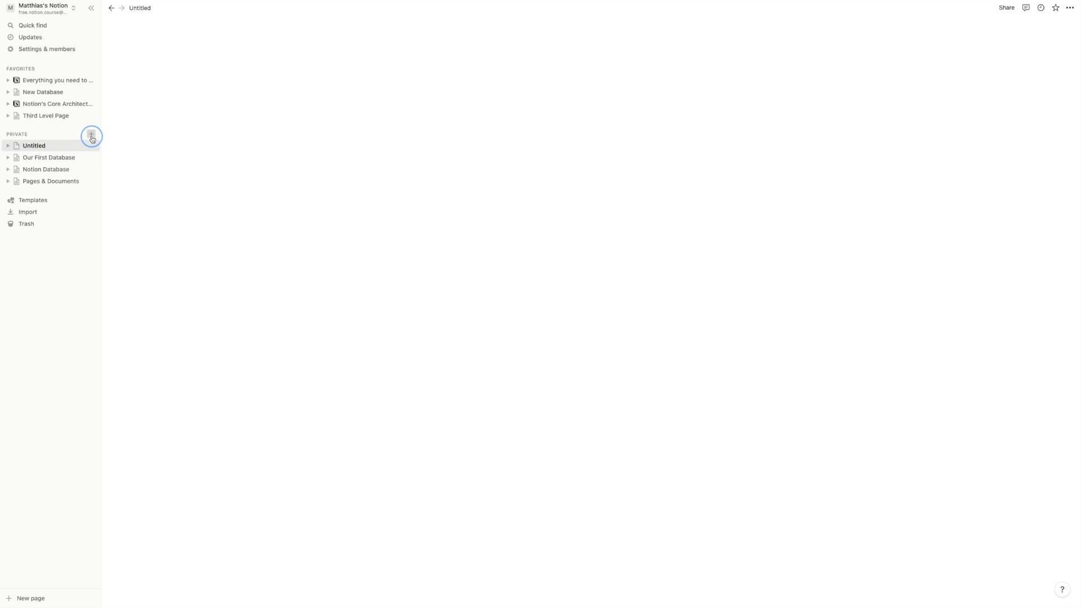
{"action": "type", "text": "A normal page"}
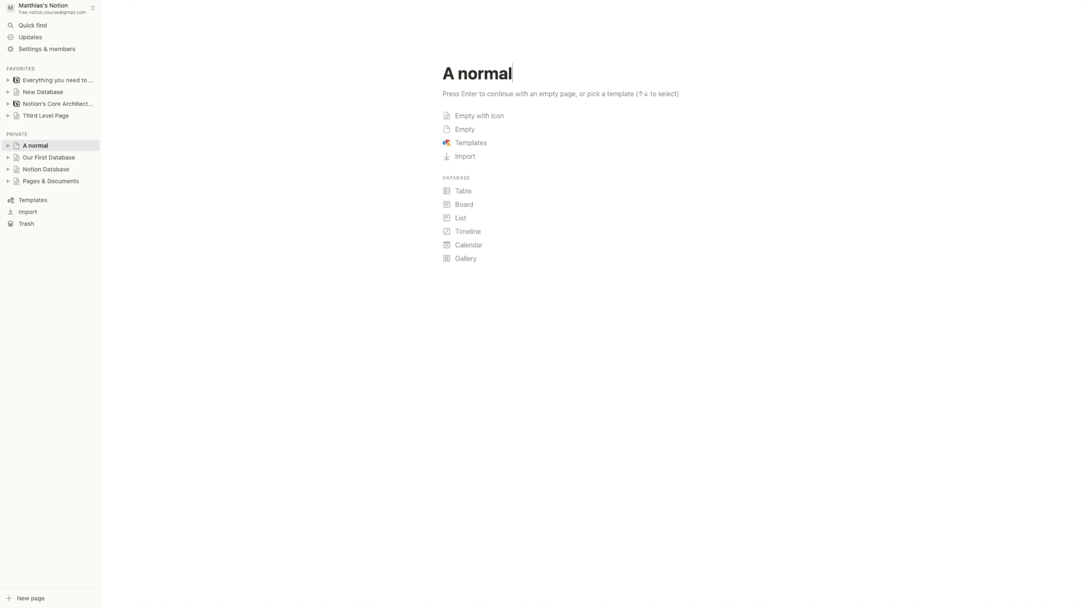
{"action": "left_click", "coordinate": [519, 122]}
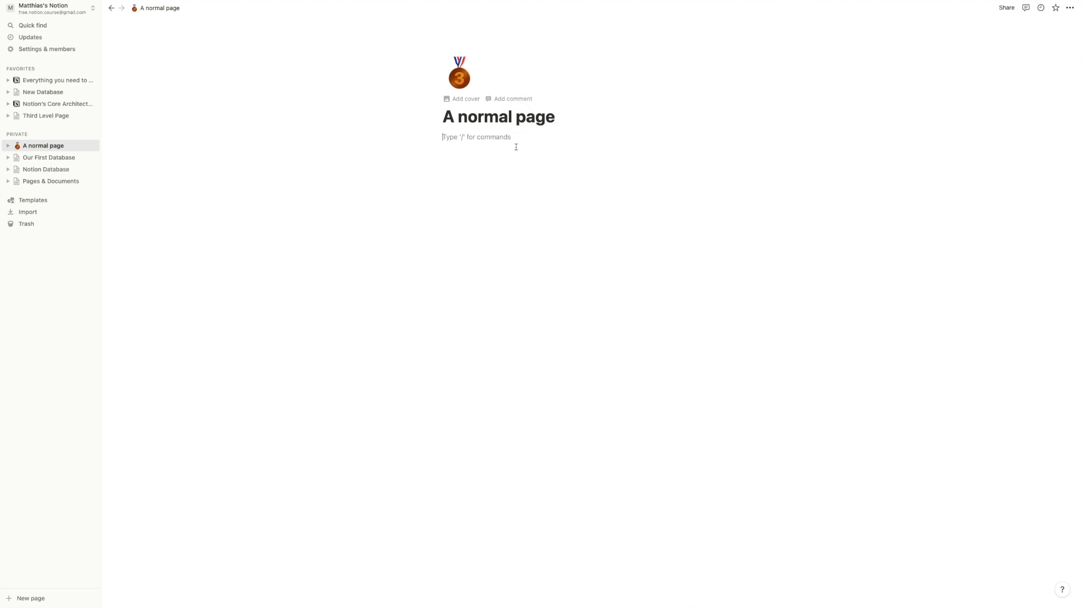
{"action": "key", "text": "Return"}
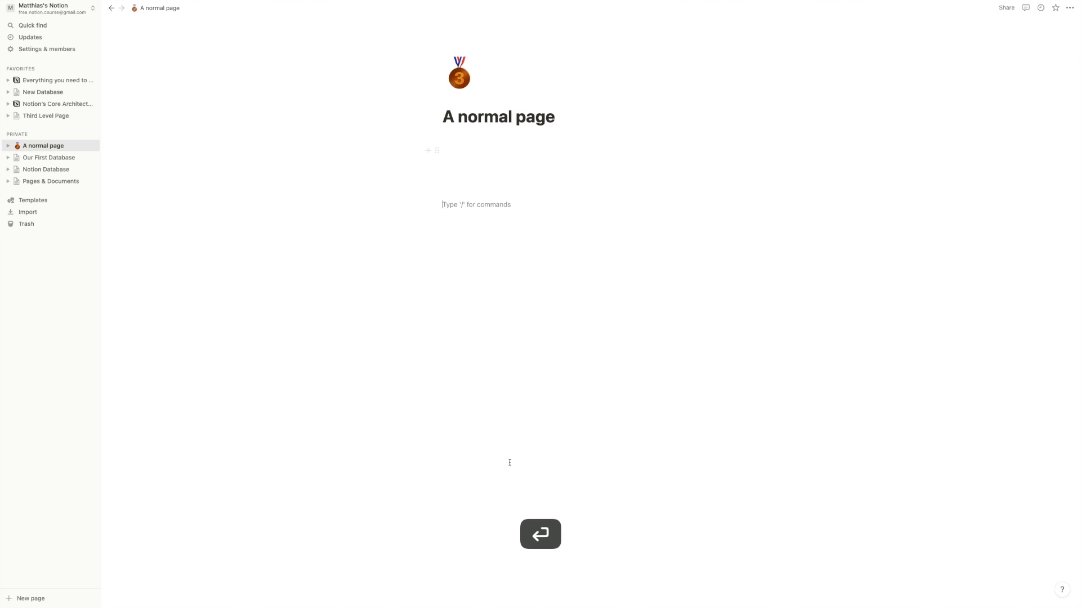
{"action": "left_click", "coordinate": [504, 138]}
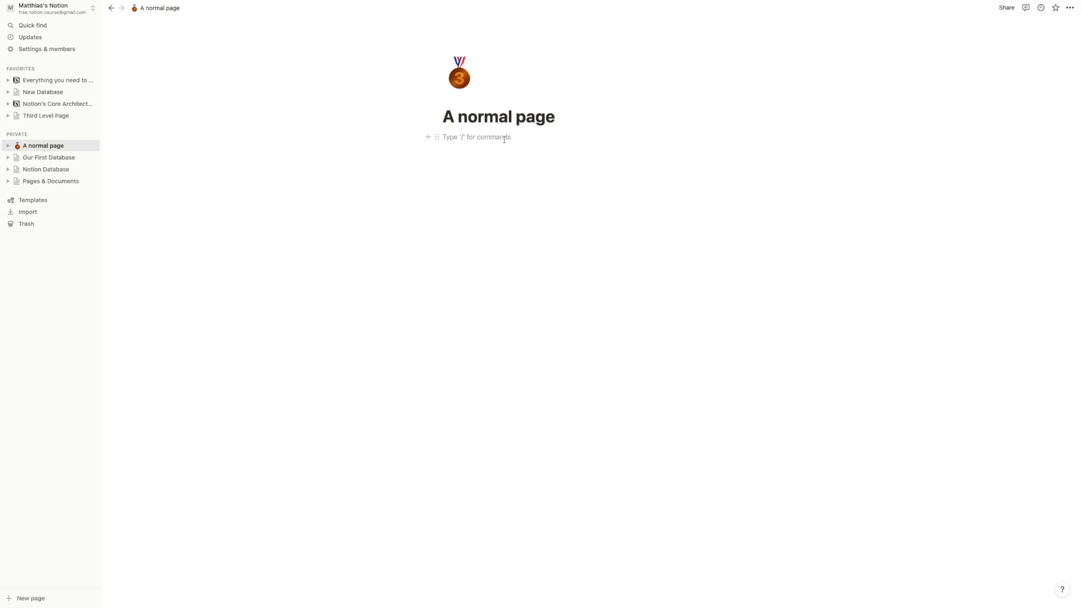
{"action": "type", "text": "/data"}
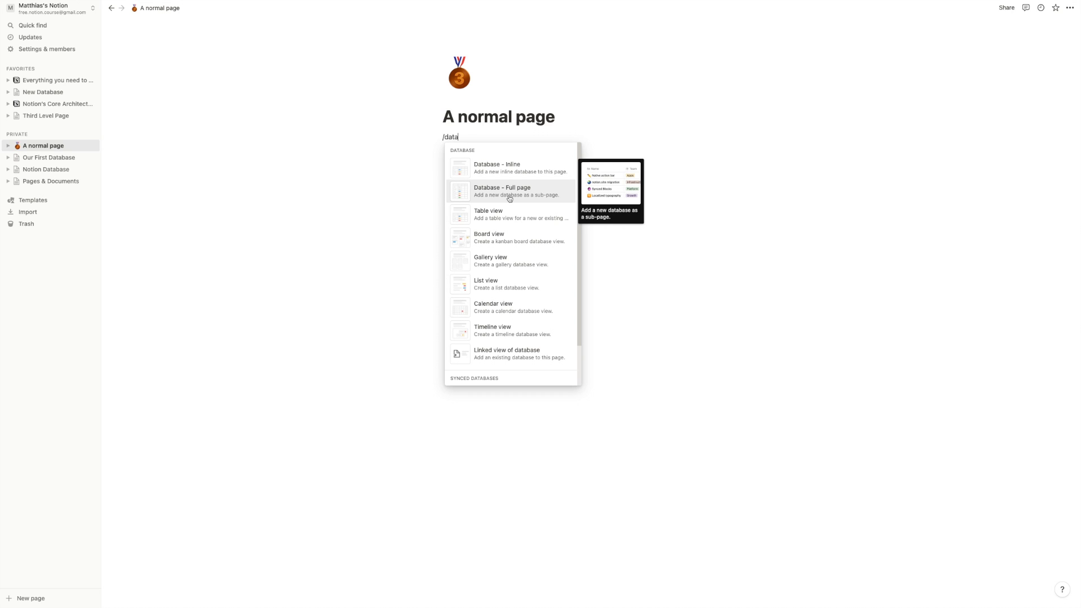
- Replace /data with a /page subpage, then delete that Untitled subpage block
{"action": "left_click", "coordinate": [516, 118]}
{"action": "left_click_drag", "start_coordinate": [468, 135], "coordinate": [439, 135]}
{"action": "key", "text": "BackSpace"}
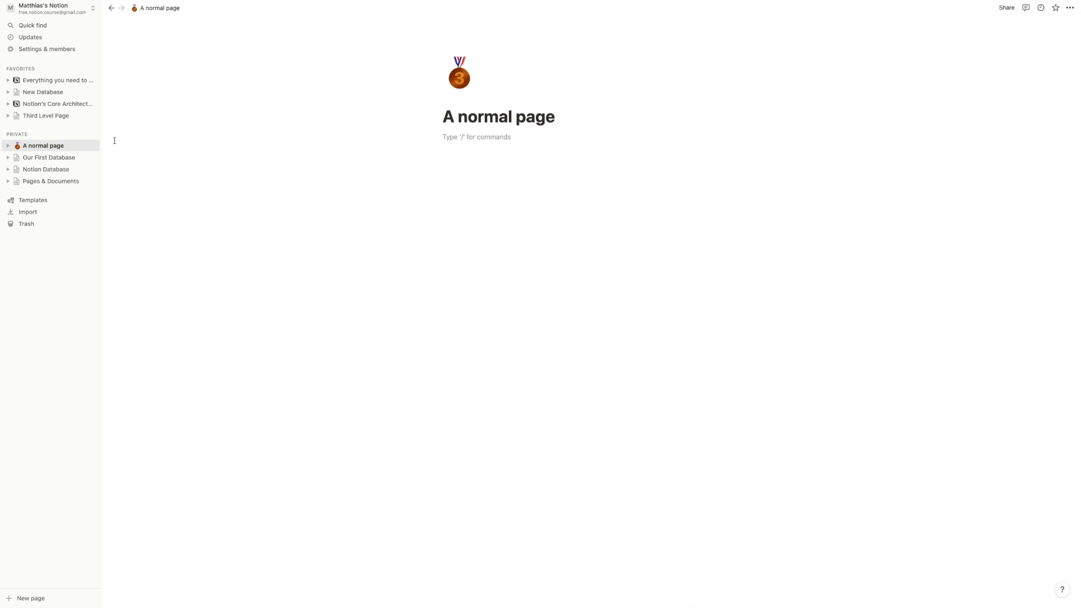
{"action": "type", "text": "/page"}
{"action": "key", "text": "Return"}
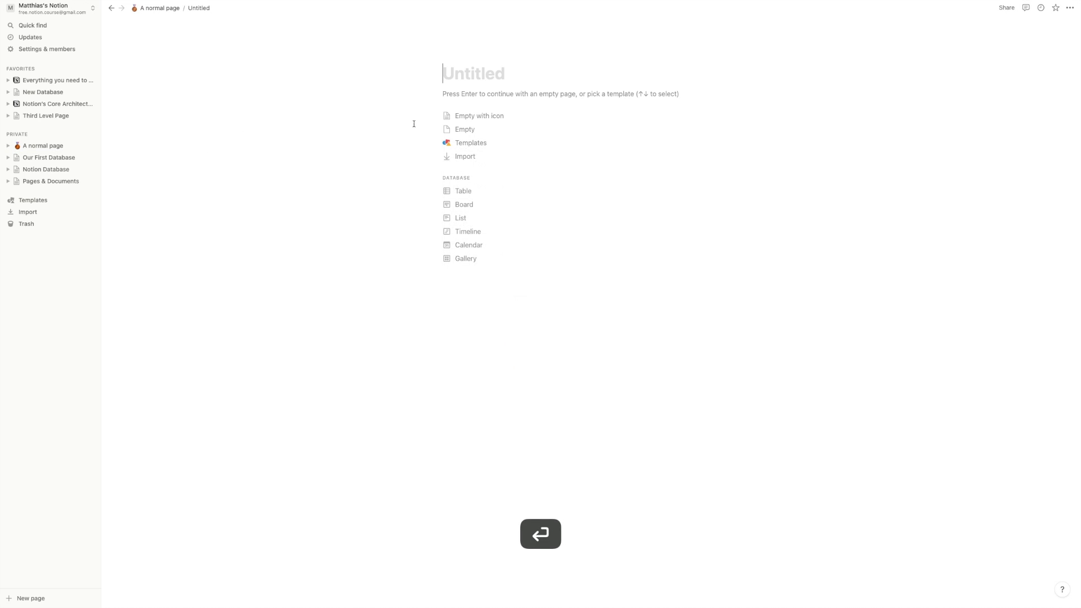
{"action": "left_click", "coordinate": [112, 9]}
{"action": "left_click_drag", "start_coordinate": [434, 137], "coordinate": [496, 195]}
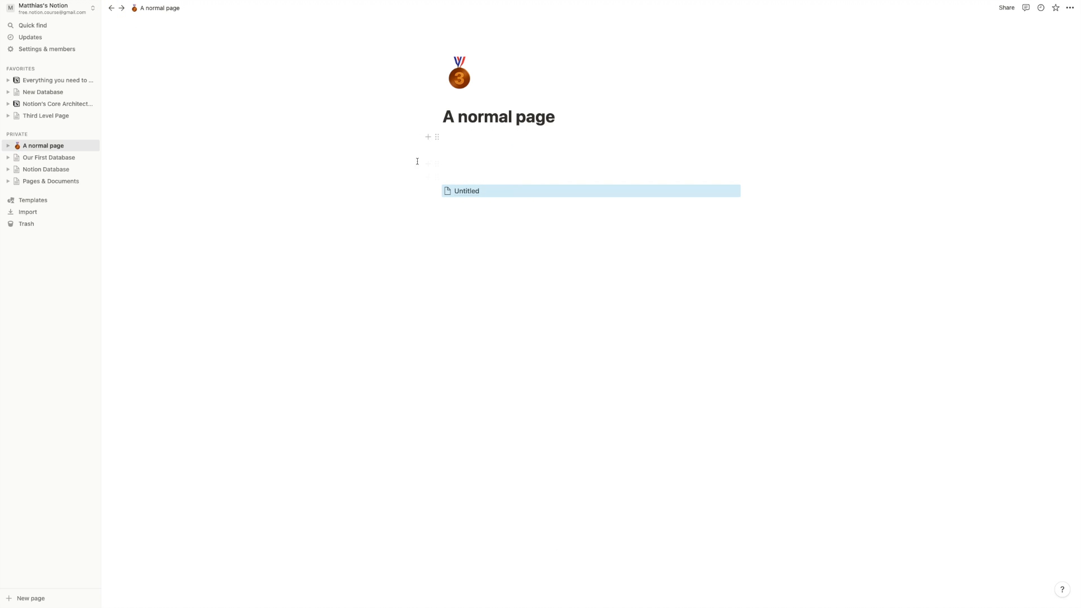
{"action": "key", "text": "BackSpace"}
- Insert a Database - Full page via /data on the empty line under the title
{"action": "left_click", "coordinate": [633, 147]}
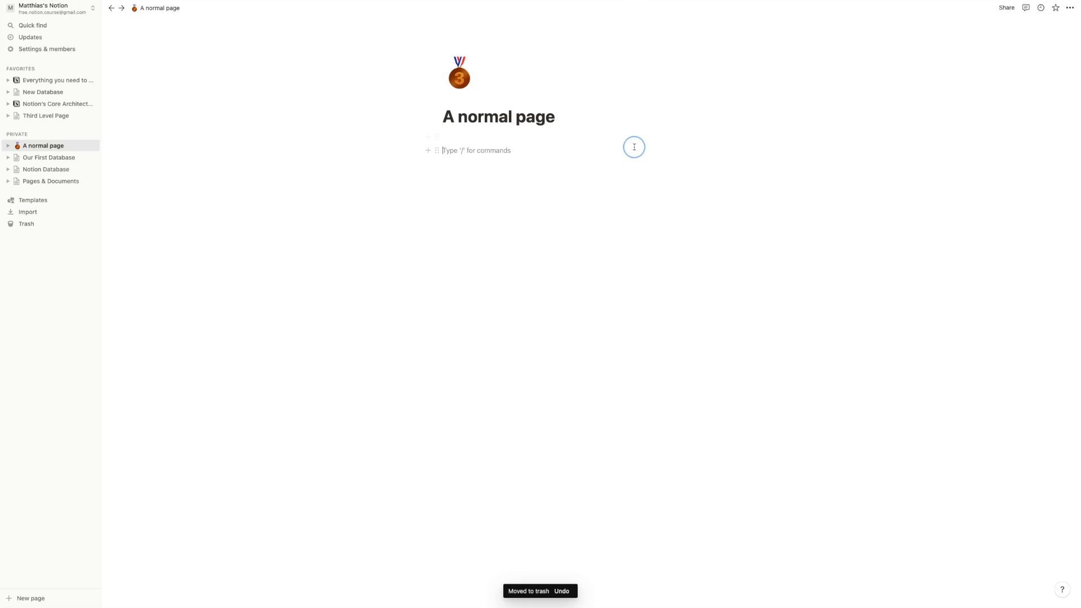
{"action": "type", "text": "/data"}
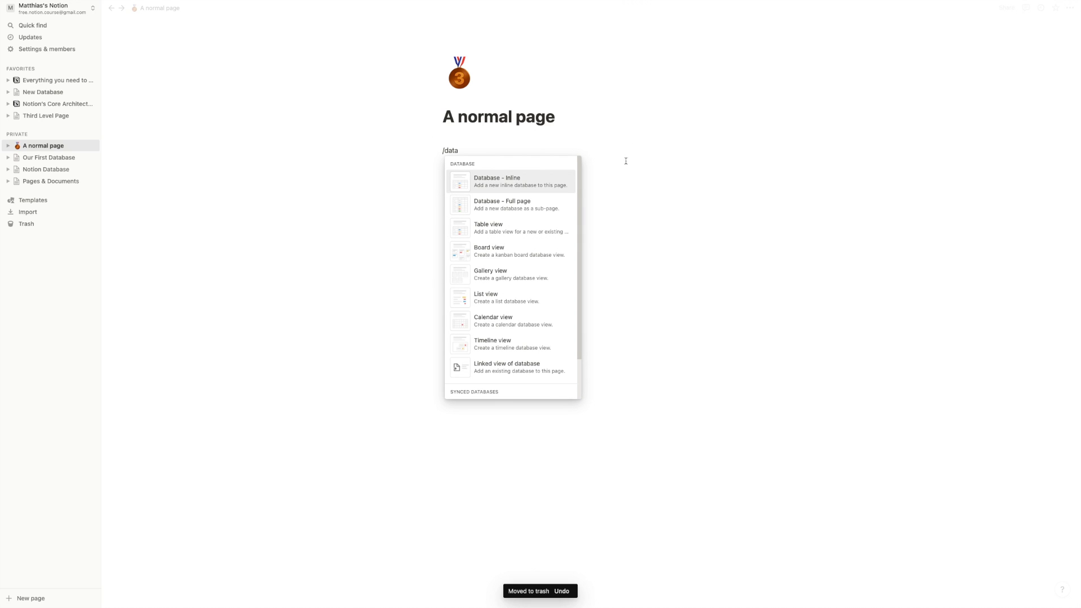
{"action": "left_click", "coordinate": [541, 209]}
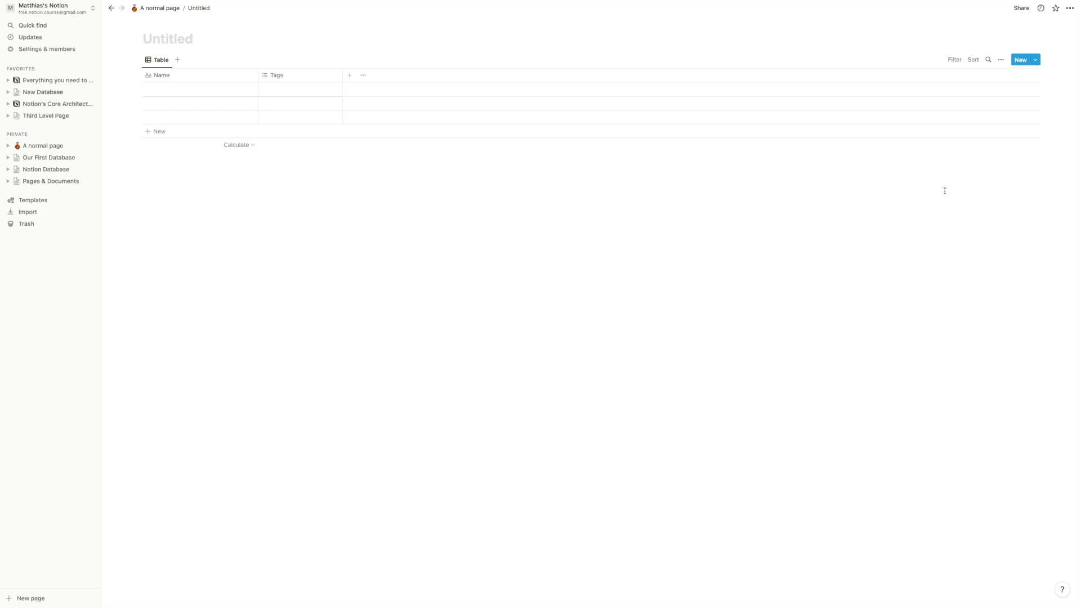
- Title the full-page database 'another full page database' and return to A normal page
{"action": "left_click", "coordinate": [1070, 7]}
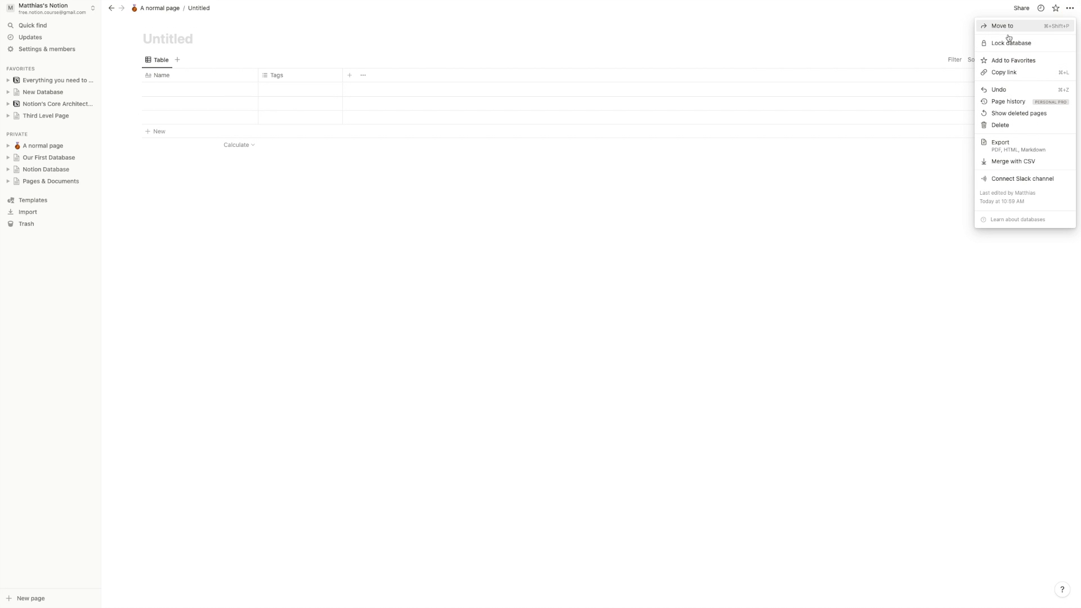
{"action": "left_click", "coordinate": [712, 217]}
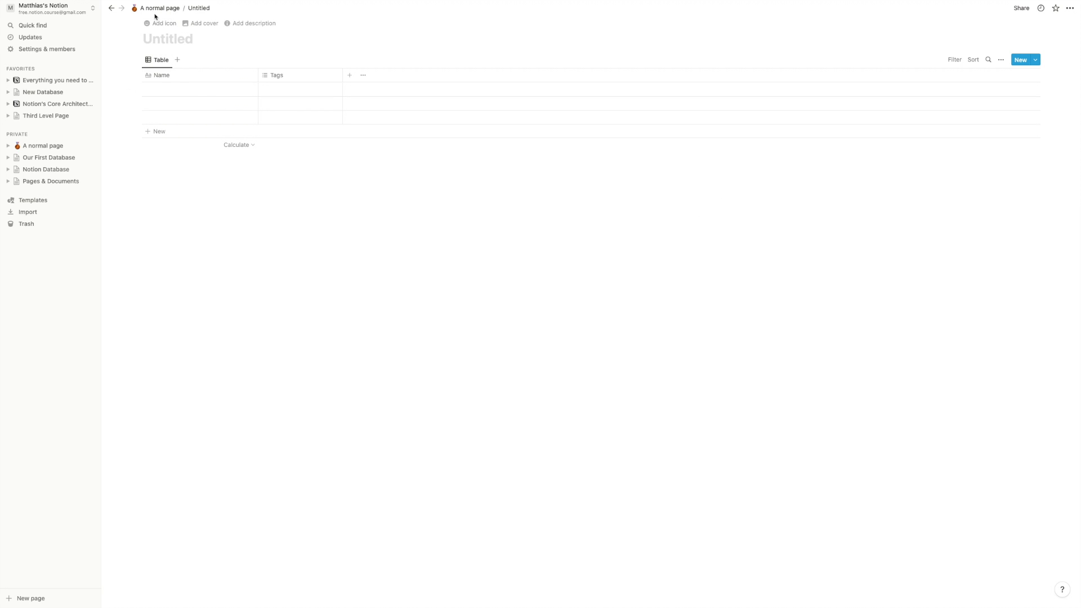
{"action": "mouse_move", "coordinate": [159, 26]}
{"action": "left_click", "coordinate": [157, 38]}
{"action": "type", "text": "another full page database"}
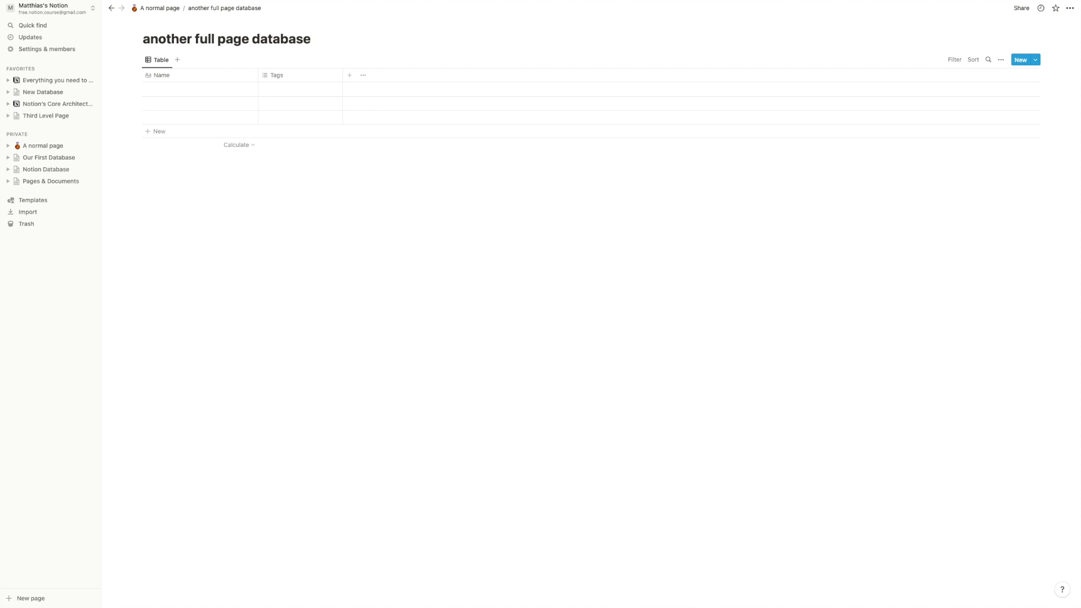
{"action": "left_click", "coordinate": [159, 8]}
{"action": "left_click", "coordinate": [463, 193]}
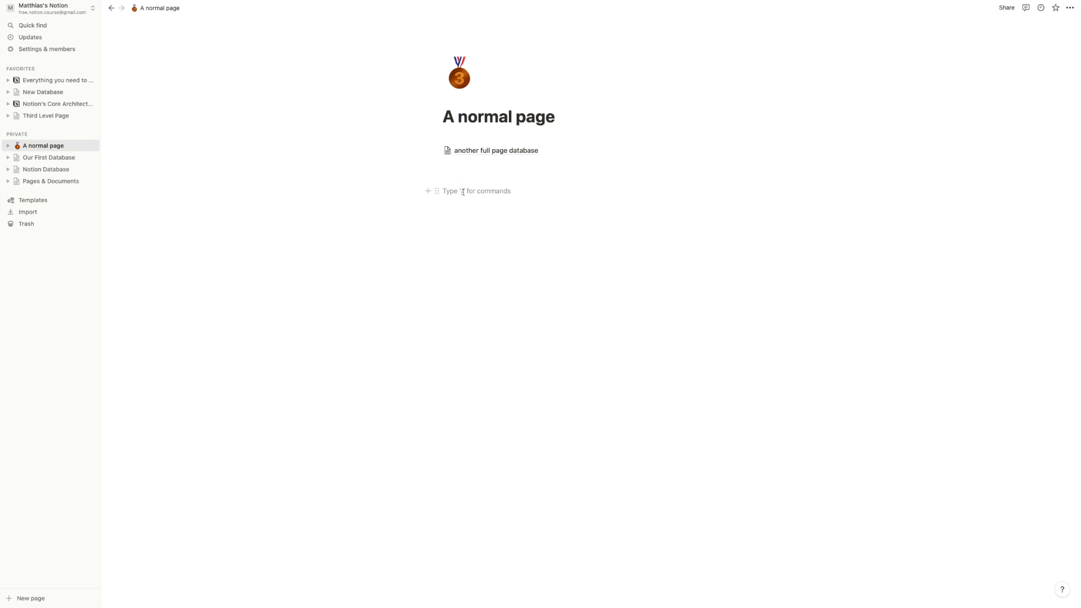
- Insert an inline database and add a 'Some title' Heading 3 block above it
{"action": "type", "text": "/data"}
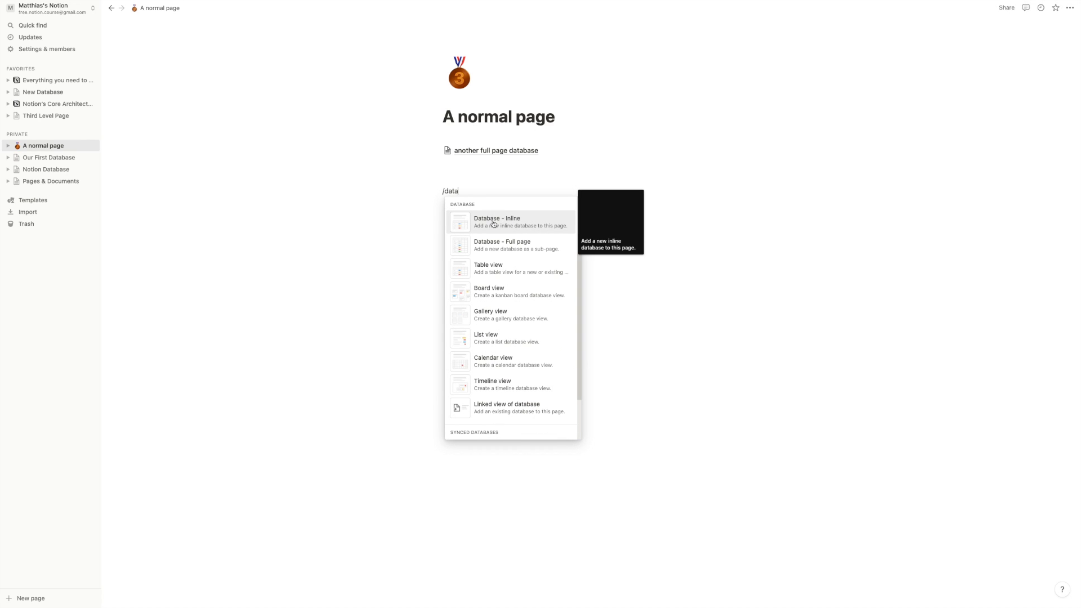
{"action": "left_click", "coordinate": [493, 224]}
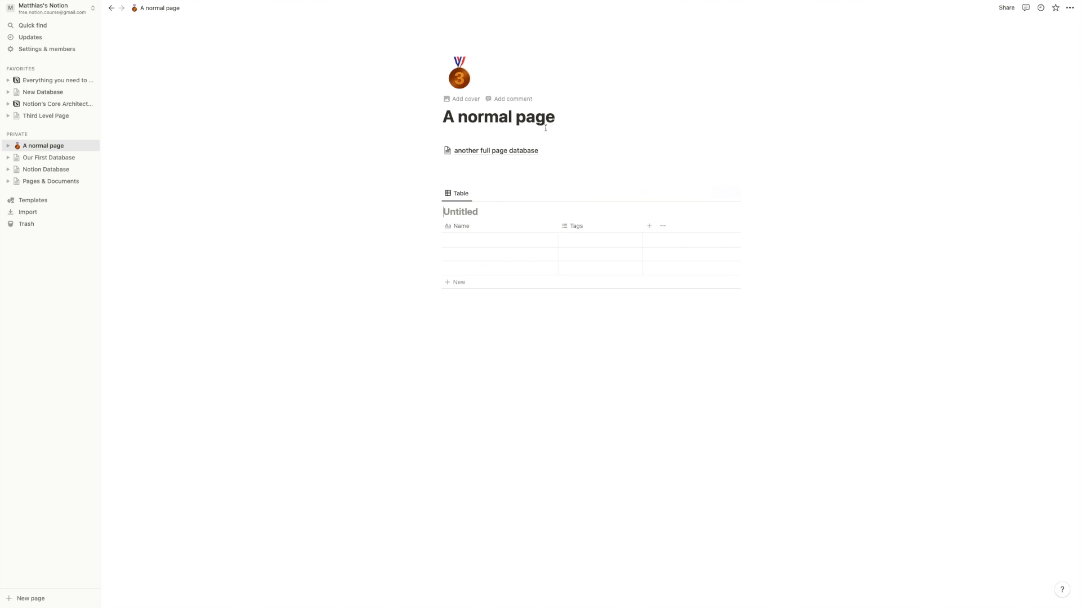
{"action": "left_click", "coordinate": [486, 178]}
{"action": "type", "text": "/"}
{"action": "key", "text": "BackSpace"}
{"action": "type", "text": "/h3"}
{"action": "key", "text": "Return"}
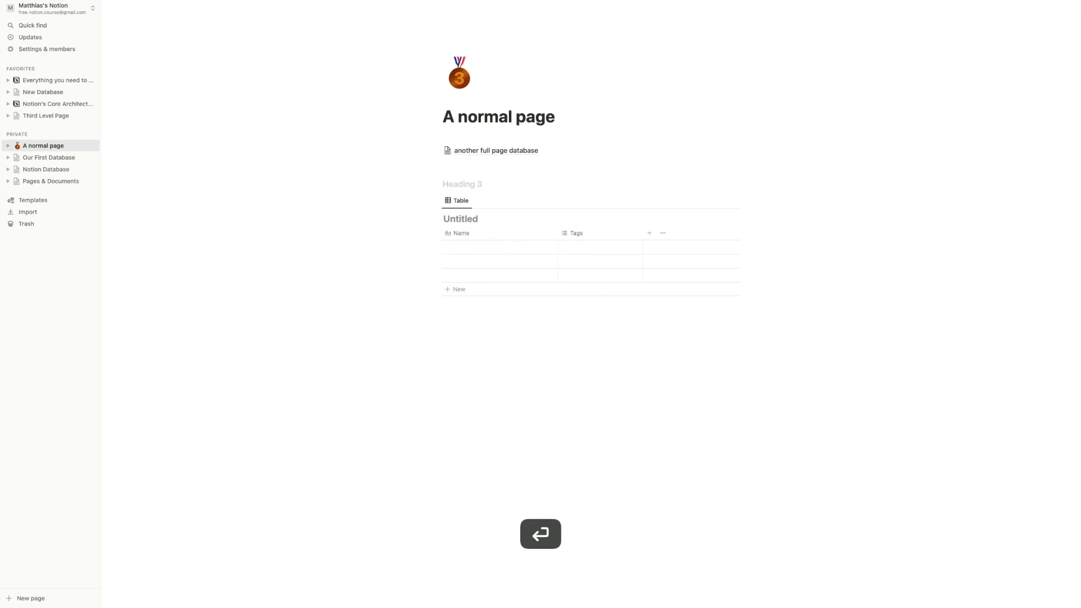
{"action": "type", "text": "Some"}
- Add an empty callout below the table, then move the table above the heading
{"action": "left_click", "coordinate": [477, 328]}
{"action": "type", "text": "/cal"}
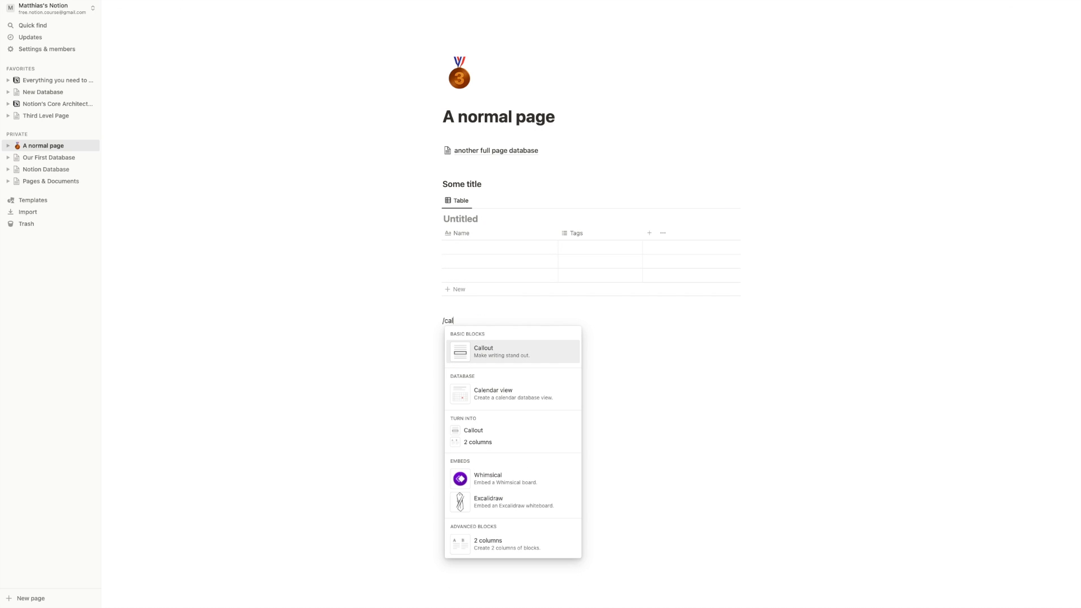
{"action": "key", "text": "Return"}
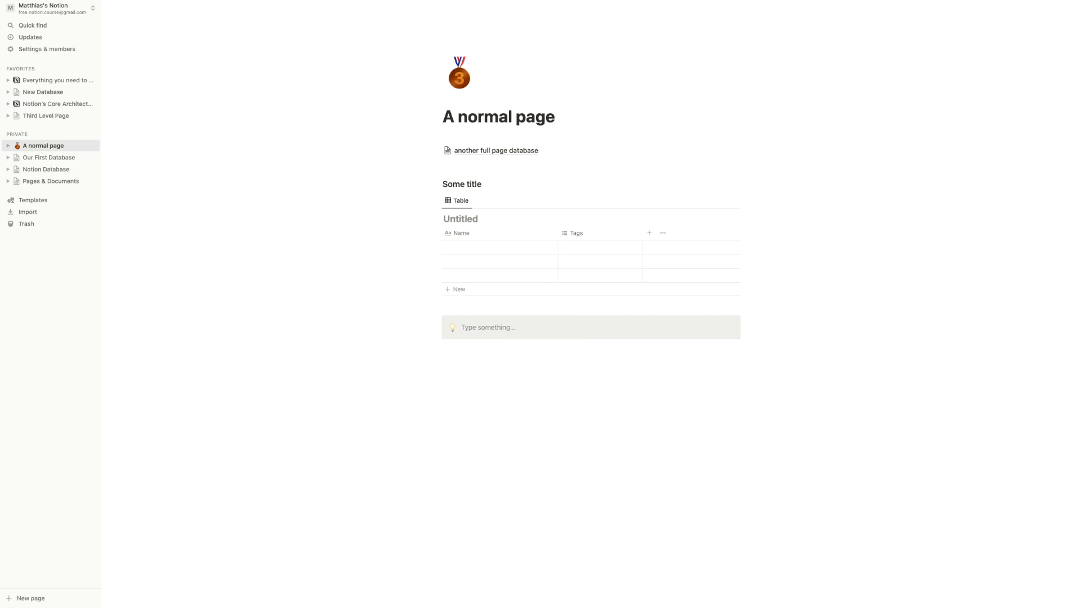
{"action": "left_click_drag", "start_coordinate": [437, 201], "coordinate": [460, 374]}
{"action": "left_click_drag", "start_coordinate": [437, 228], "coordinate": [449, 181]}
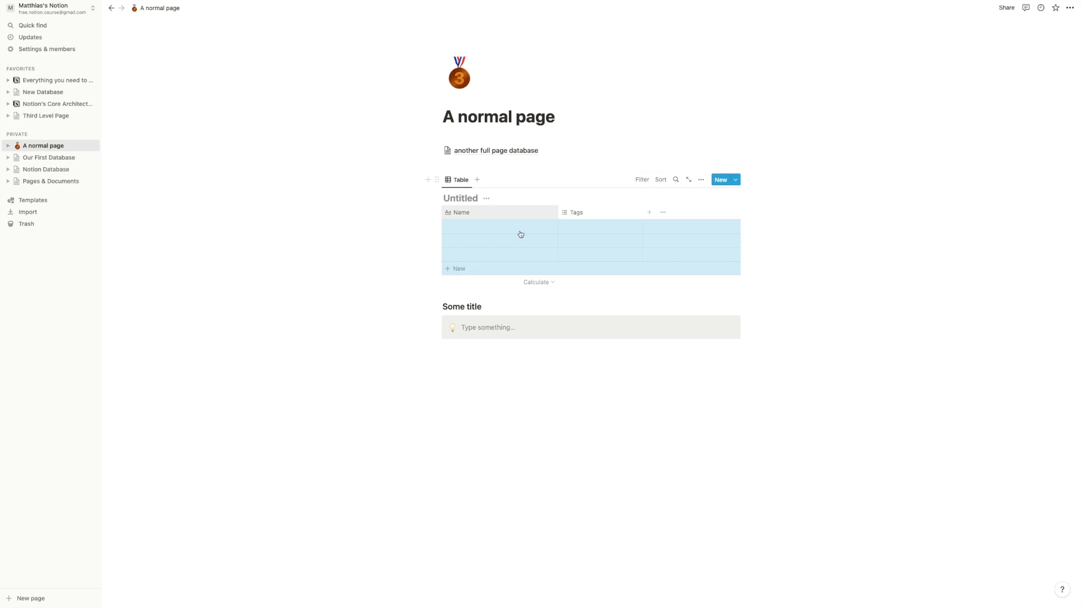
- Add an empty line above the Some title heading and turn the inline table into an Untitled page
{"action": "left_click", "coordinate": [444, 294]}
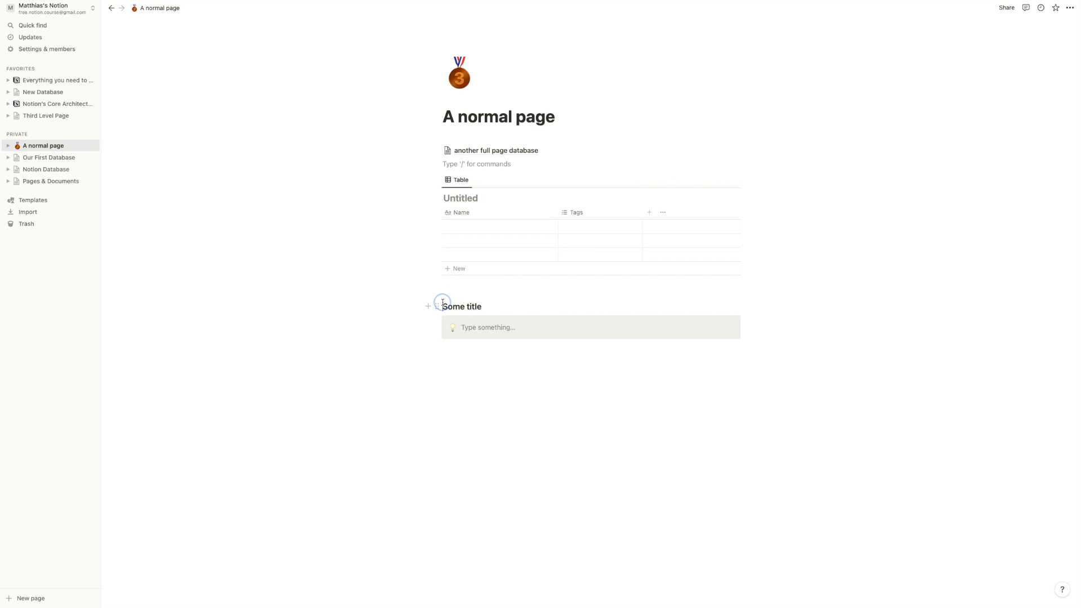
{"action": "left_click", "coordinate": [443, 307]}
{"action": "key", "text": "Return"}
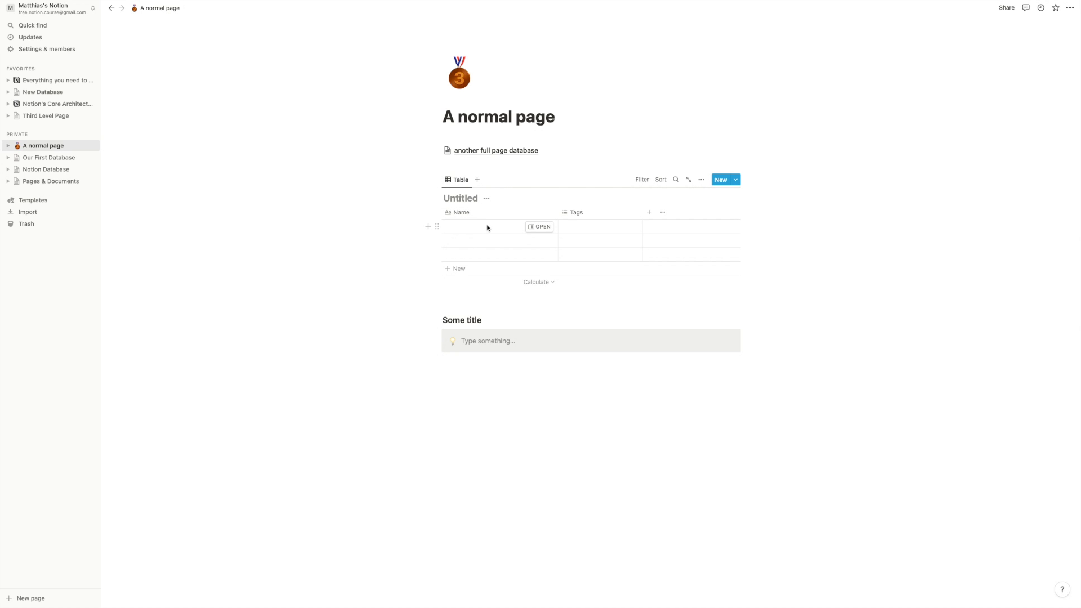
{"action": "left_click", "coordinate": [439, 180]}
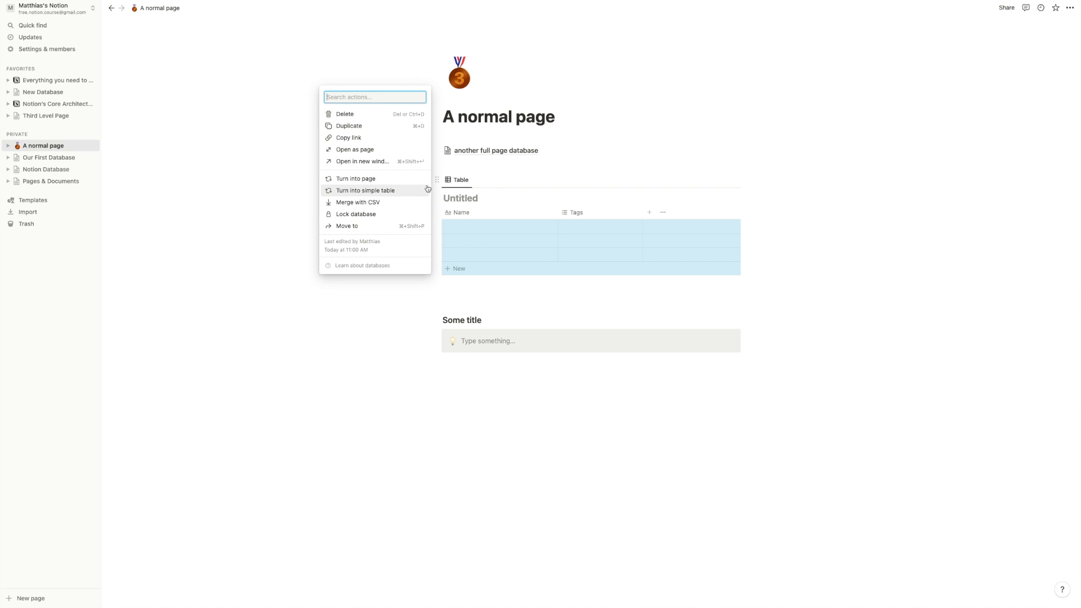
{"action": "left_click", "coordinate": [391, 179]}
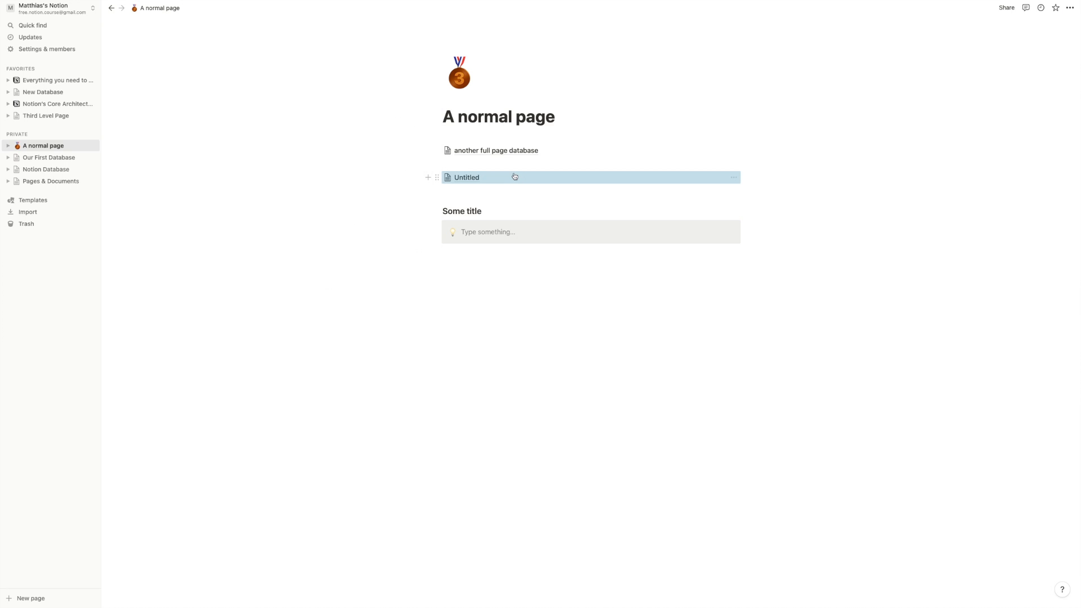
{"action": "left_click", "coordinate": [513, 177]}
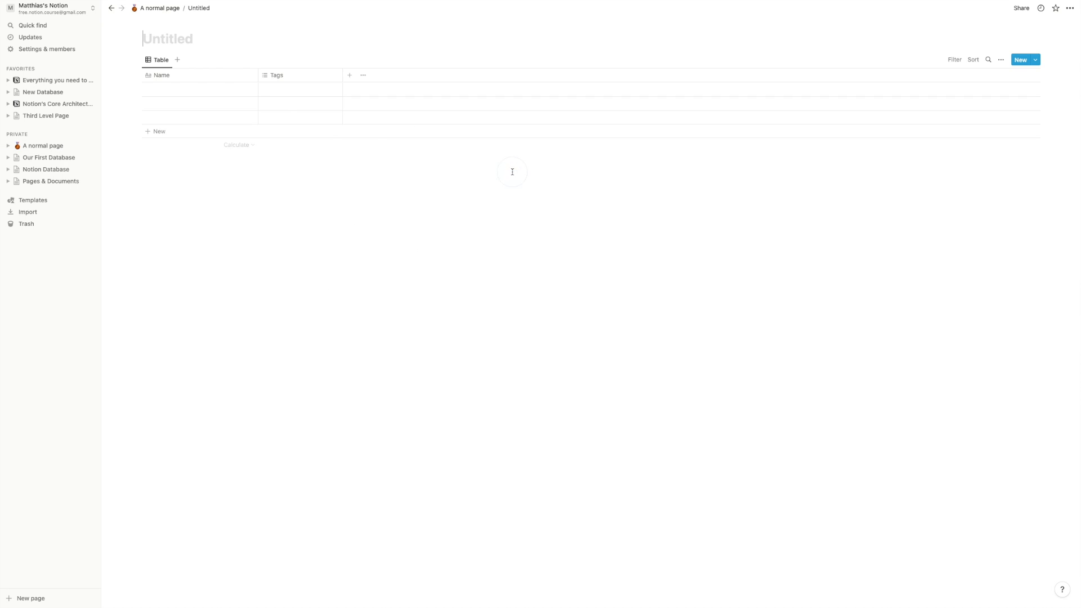
- Back on A normal page, show another full page database inline, then open the Untitled database
{"action": "left_click", "coordinate": [111, 8]}
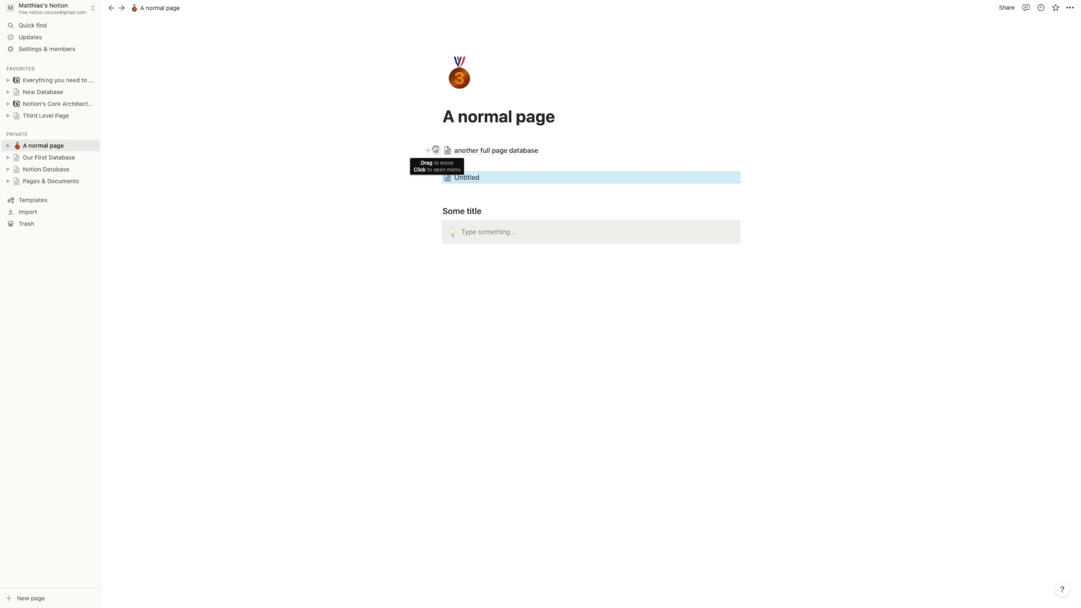
{"action": "left_click", "coordinate": [437, 151]}
{"action": "left_click", "coordinate": [366, 147]}
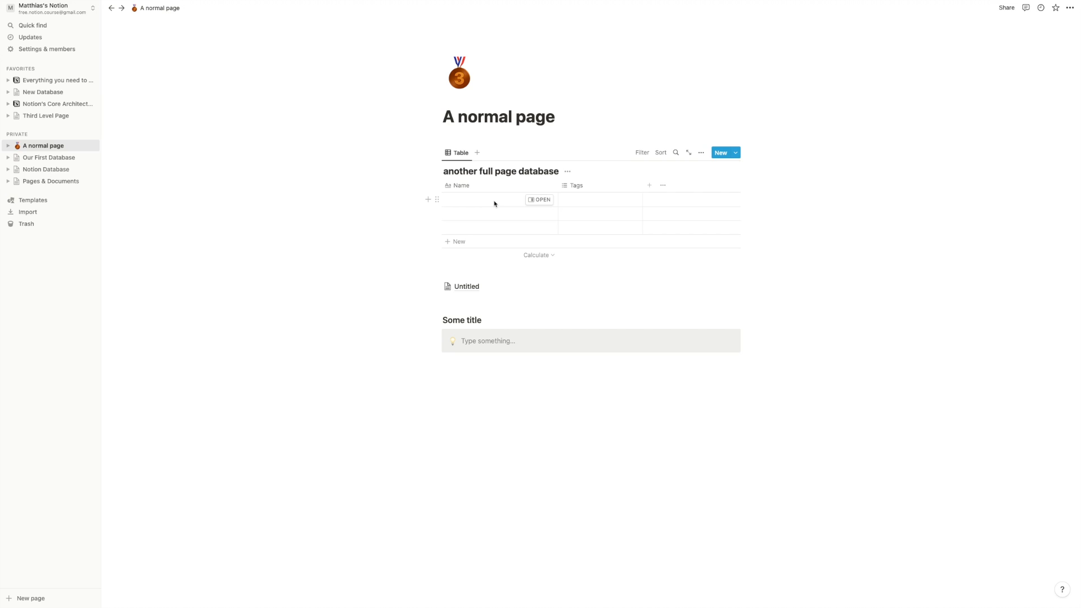
{"action": "left_click", "coordinate": [469, 284]}
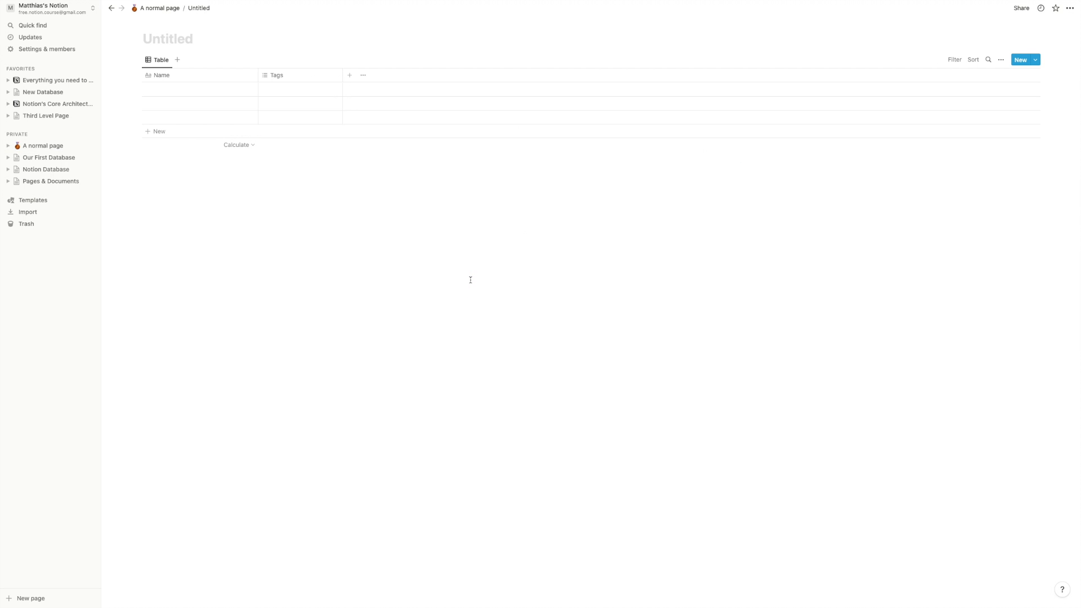
- Return to A normal page and switch it to full width
{"action": "left_click", "coordinate": [169, 9]}
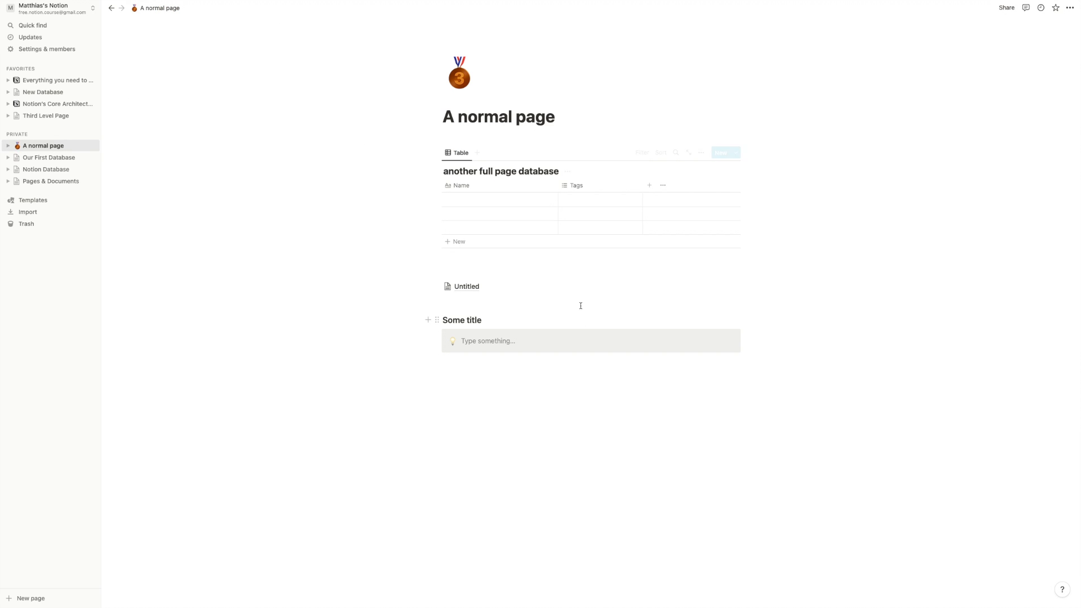
{"action": "mouse_move", "coordinate": [509, 607]}
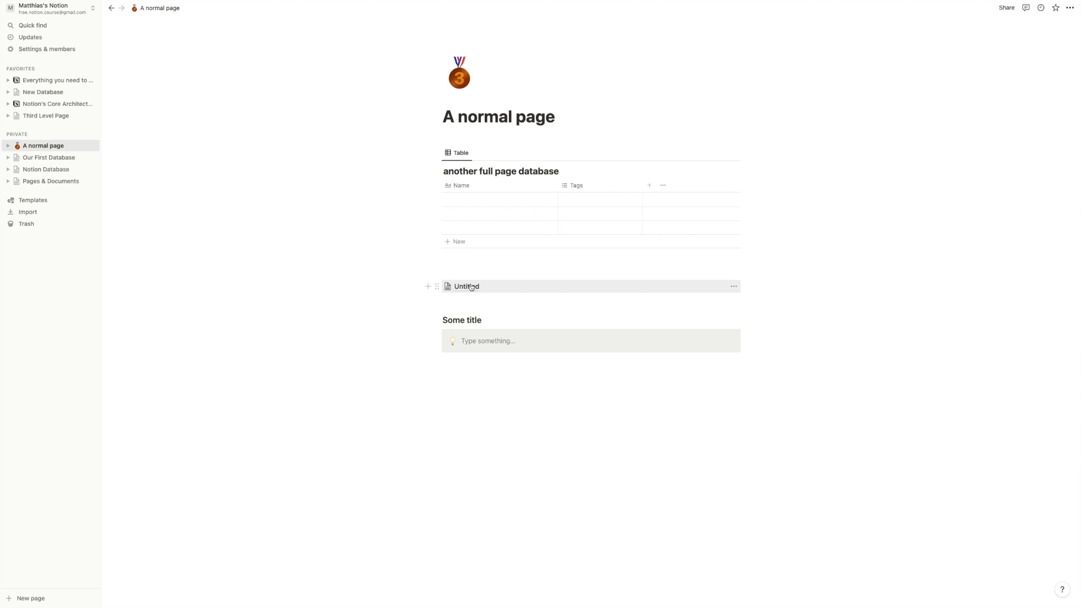
{"action": "left_click", "coordinate": [1070, 8]}
{"action": "left_click", "coordinate": [1064, 80]}
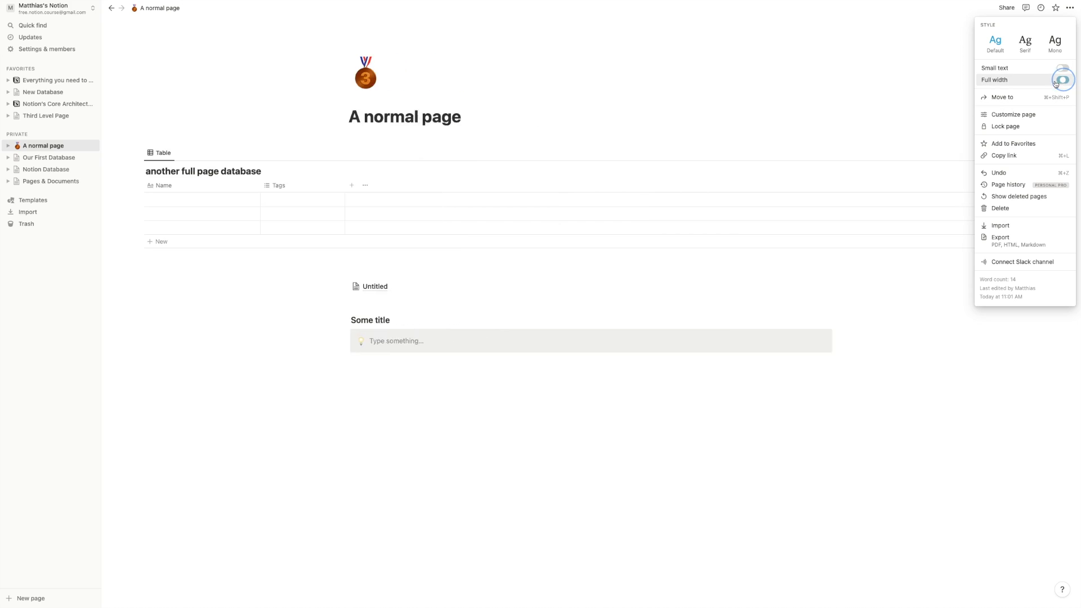
{"action": "left_click", "coordinate": [523, 266]}
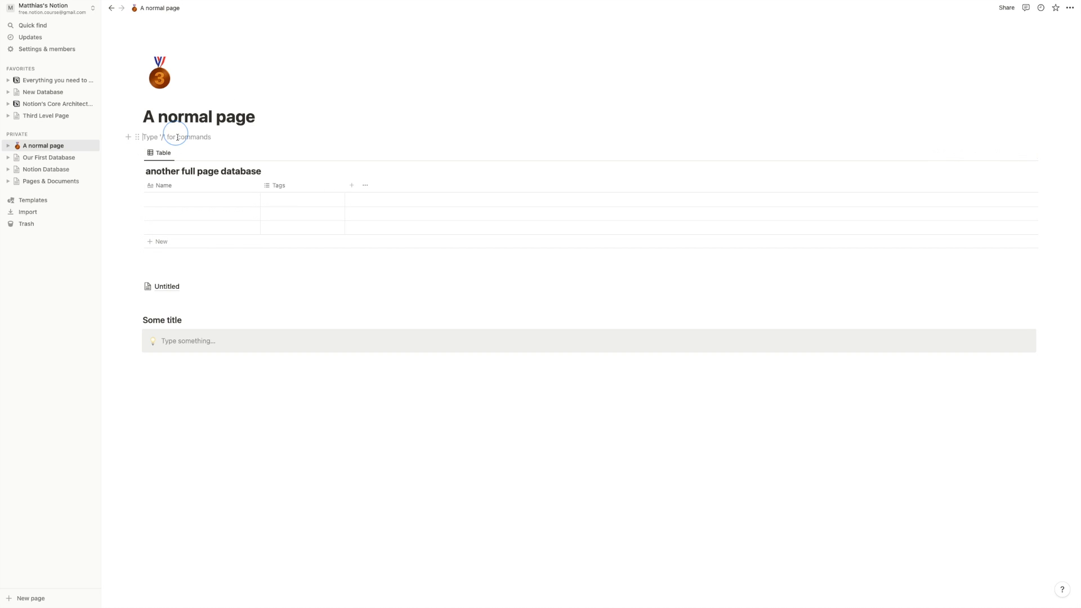
{"action": "left_click", "coordinate": [174, 264]}
- Open Third Level Page from the sidebar favorites and start an empty block on it
{"action": "left_click", "coordinate": [174, 304]}
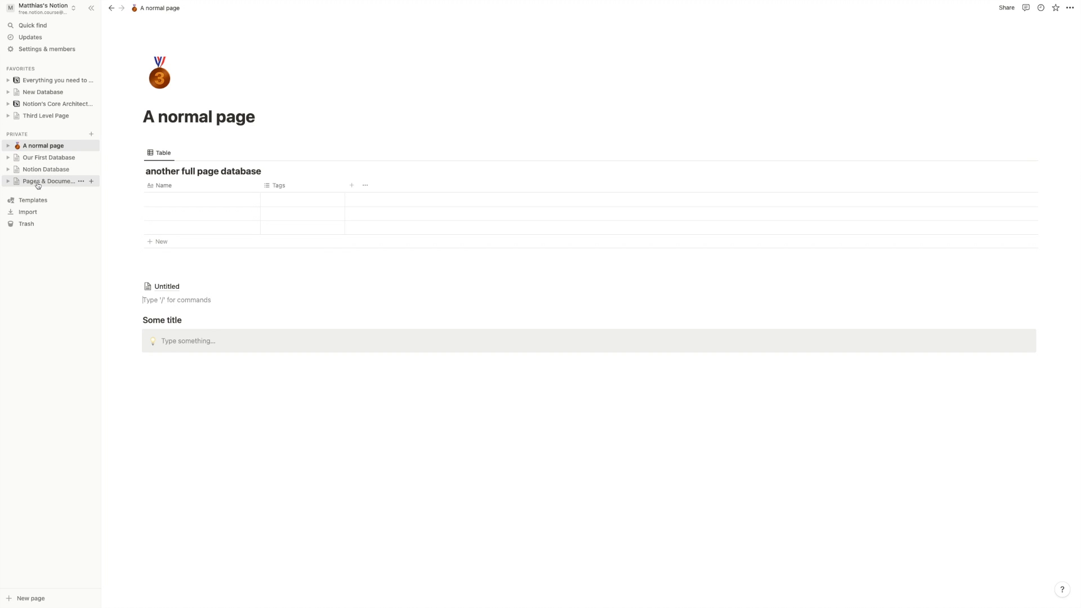
{"action": "left_click", "coordinate": [33, 116]}
{"action": "left_click", "coordinate": [208, 138]}
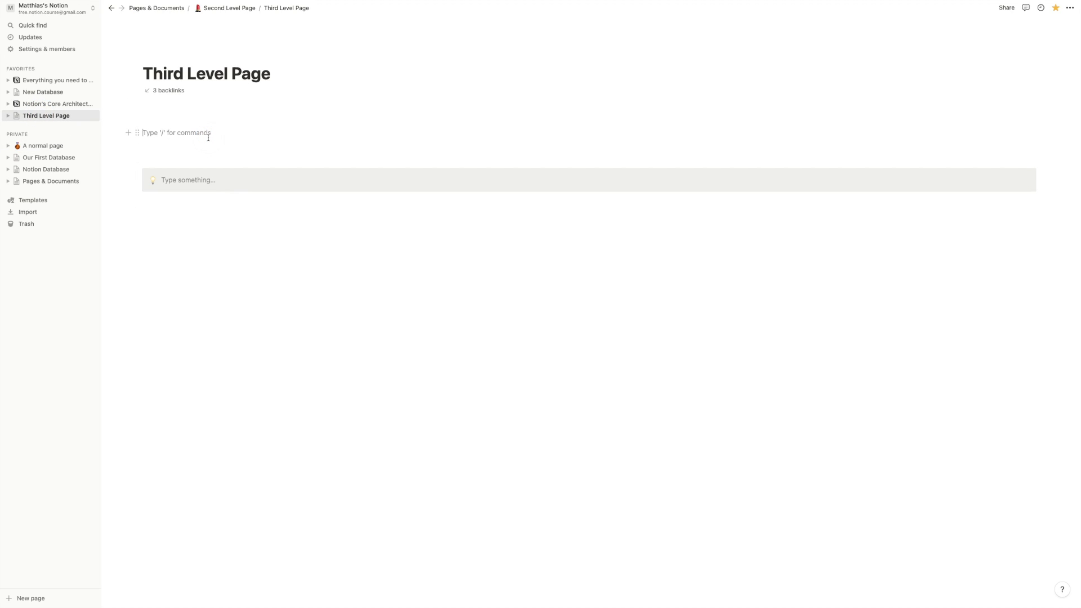
- Create a /page sub-page titled 'A second hierarchy', then return to Third Level Page
{"action": "type", "text": "/pag"}
{"action": "key", "text": "Return"}
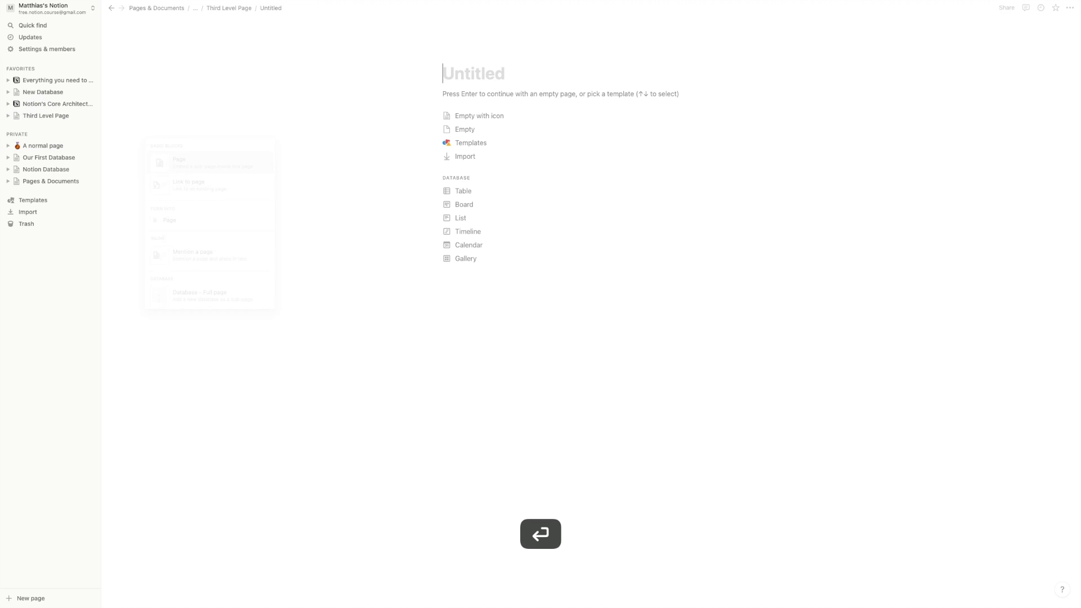
{"action": "type", "text": "A second hirarchiy"}
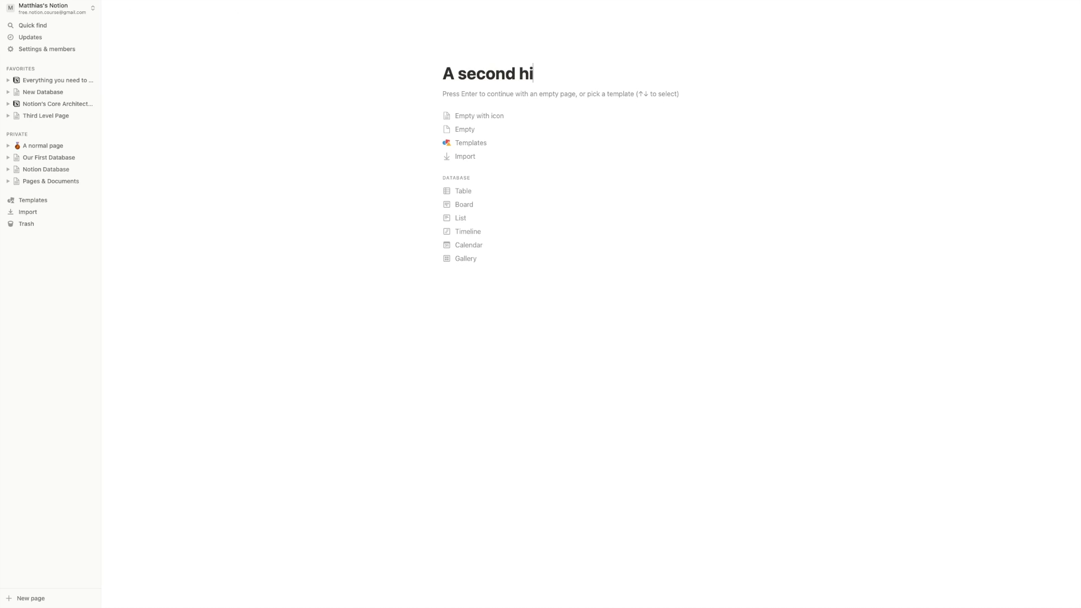
{"action": "key", "text": "BackSpace"}
{"action": "key", "text": "BackSpace"}
{"action": "type", "text": "y"}
{"action": "left_click", "coordinate": [533, 74]}
{"action": "type", "text": "e"}
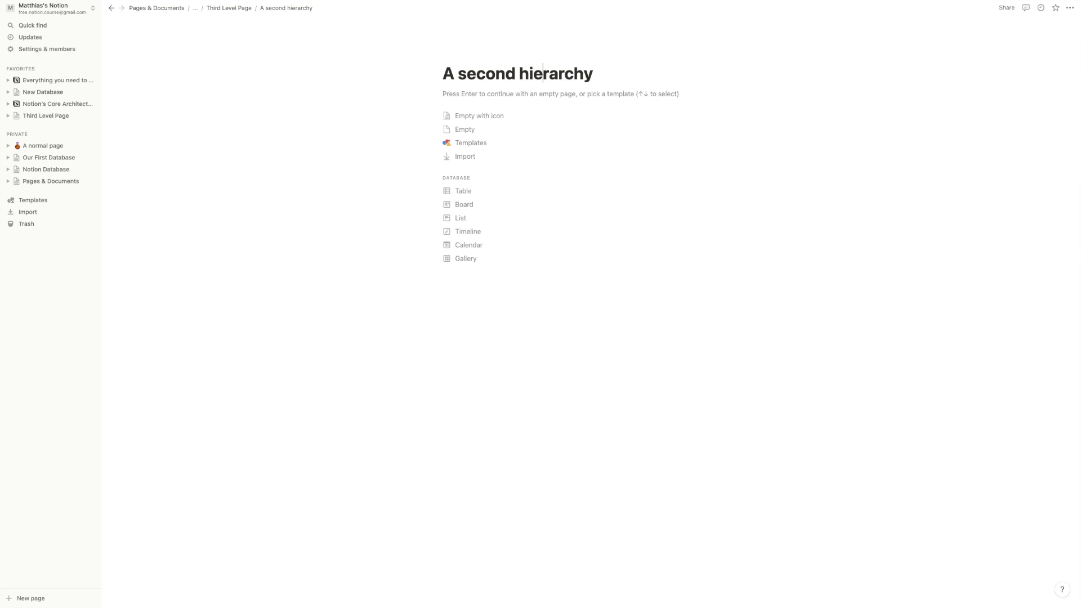
{"action": "left_click", "coordinate": [223, 8]}
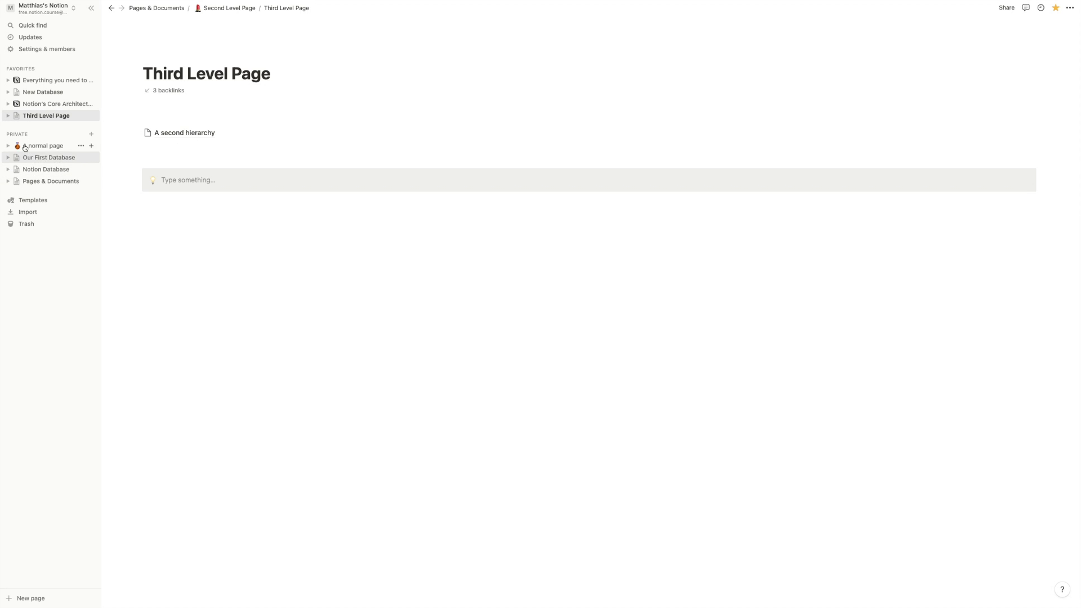
- Open the Pages & Documents database from the sidebar's Private section
{"action": "left_click", "coordinate": [53, 181]}
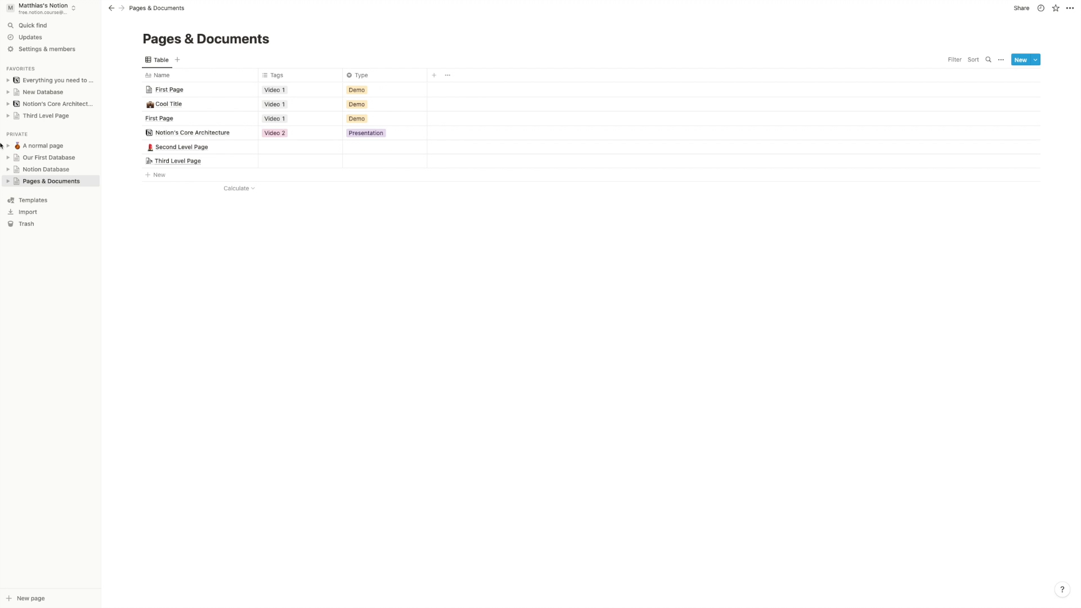
- Open A normal page from the sidebar
{"action": "left_click", "coordinate": [38, 144]}
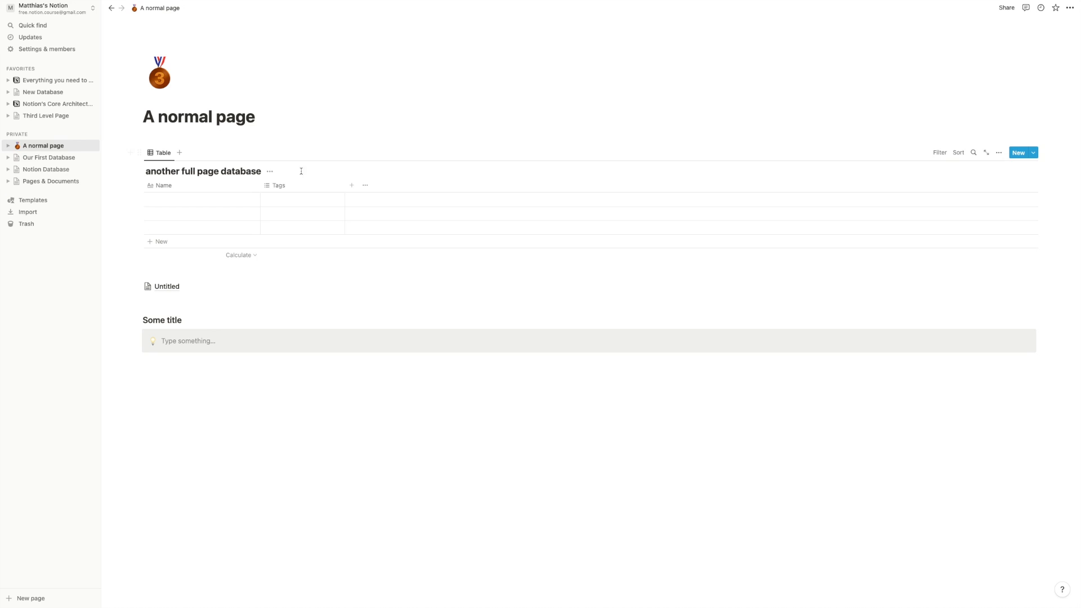
- Select the another full page database block and delete it from the page
{"action": "left_click", "coordinate": [167, 139]}
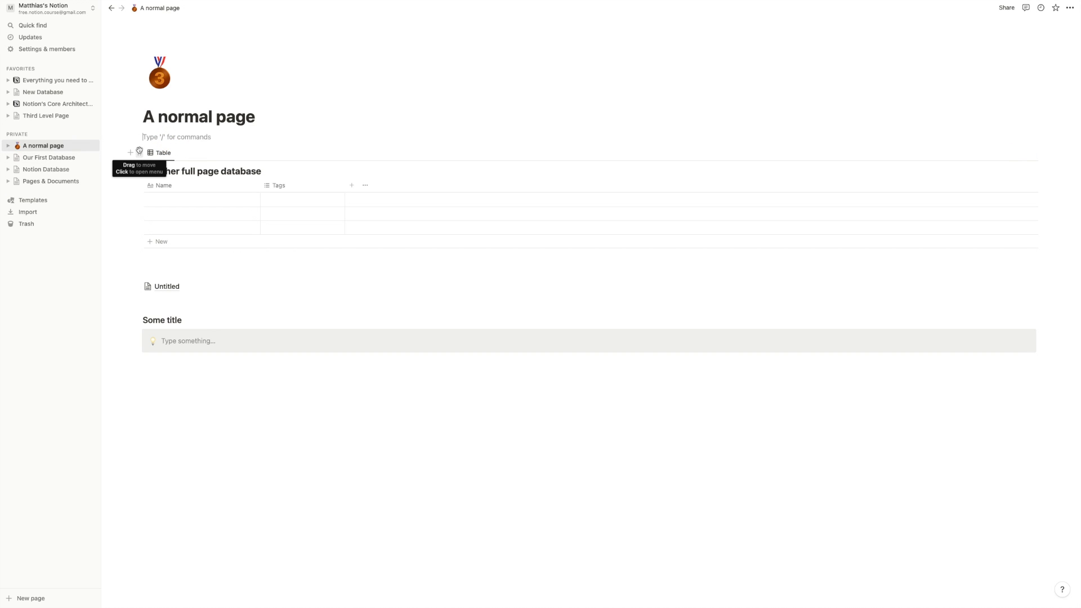
{"action": "left_click", "coordinate": [139, 152]}
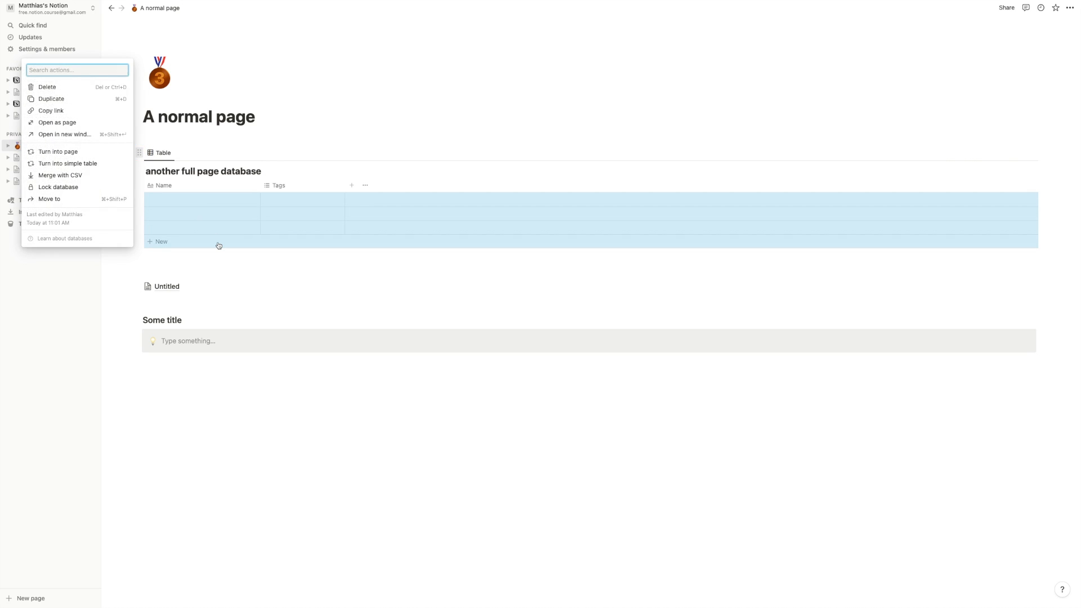
{"action": "key", "text": "Escape"}
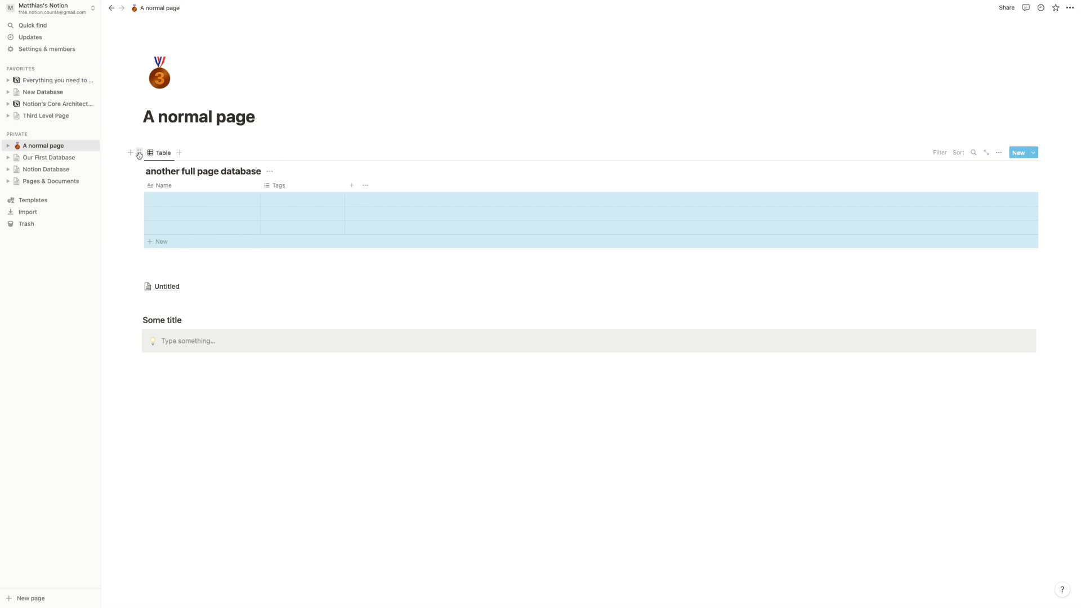
{"action": "key", "text": "BackSpace"}
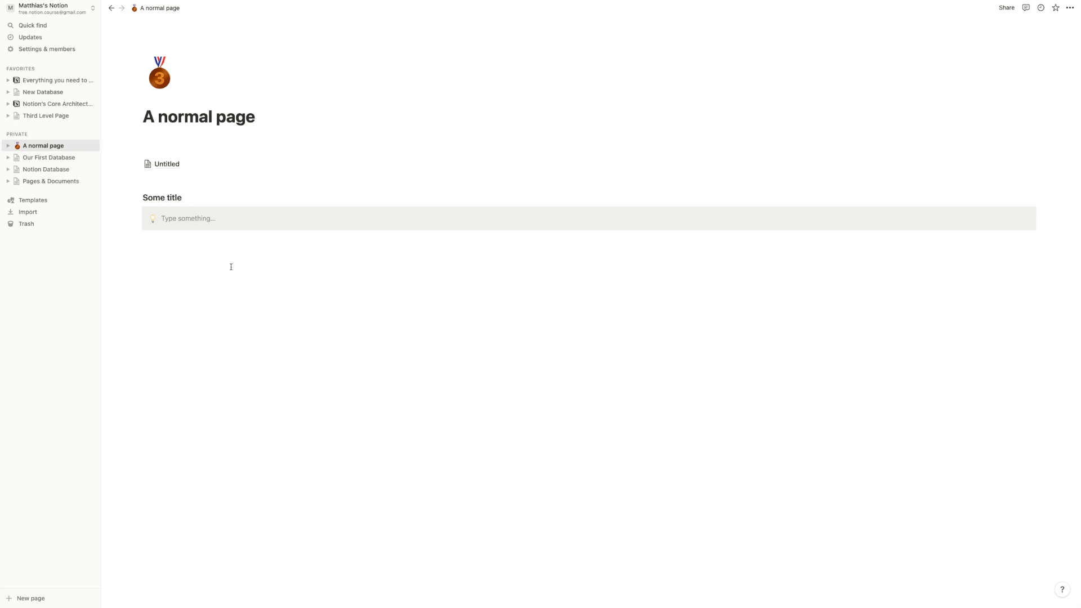
- Insert a /data inline database above the Untitled link and title it 'Our Database name'
{"action": "left_click", "coordinate": [167, 148]}
{"action": "key", "text": "Return"}
{"action": "key", "text": "Return"}
{"action": "key", "text": "Return"}
{"action": "key", "text": "Return"}
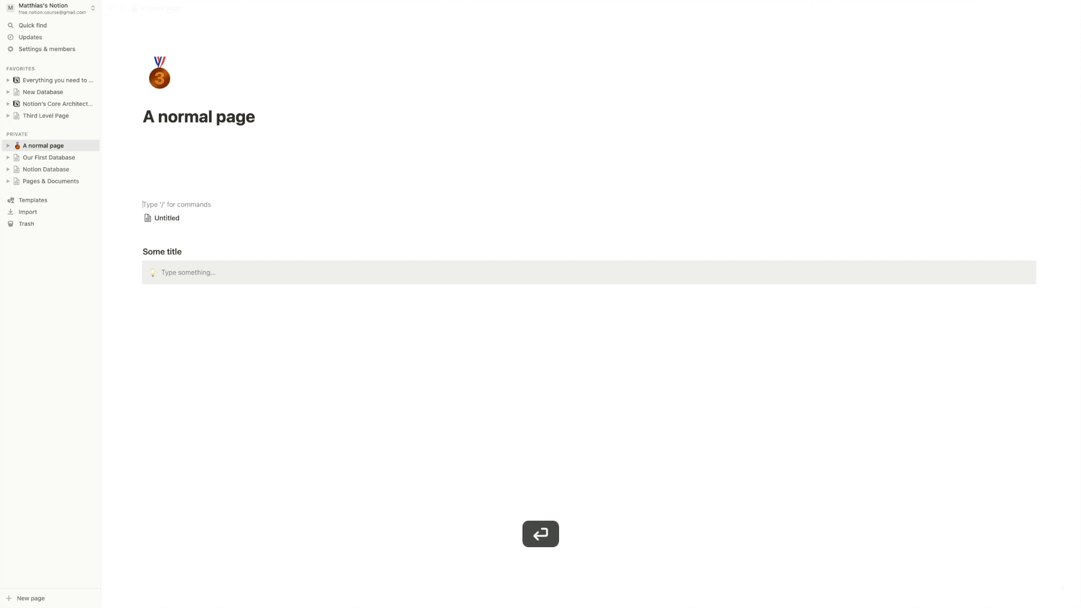
{"action": "left_click", "coordinate": [162, 168]}
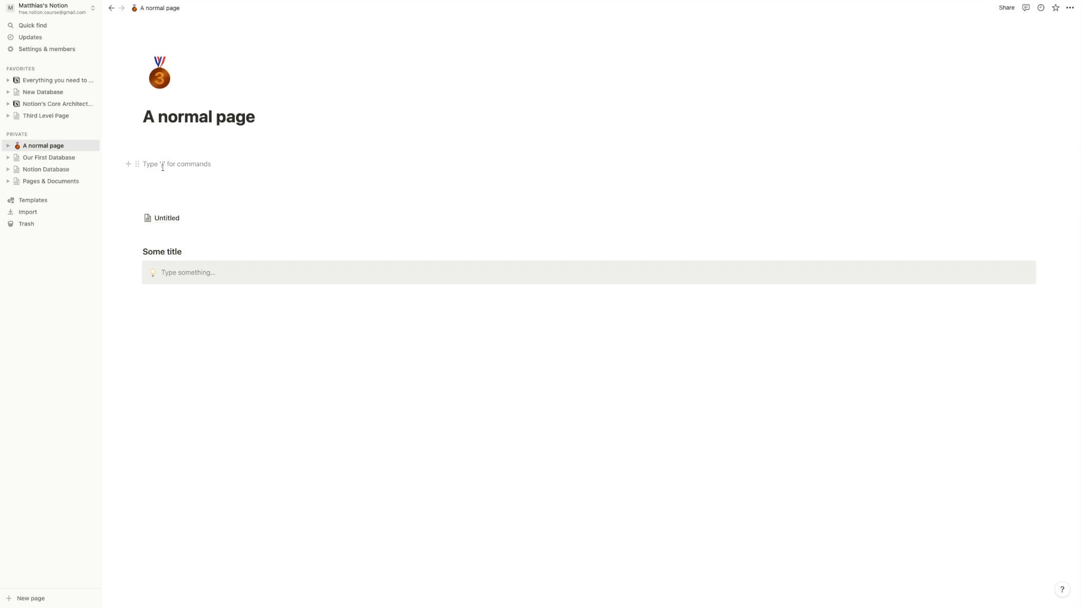
{"action": "type", "text": "/data"}
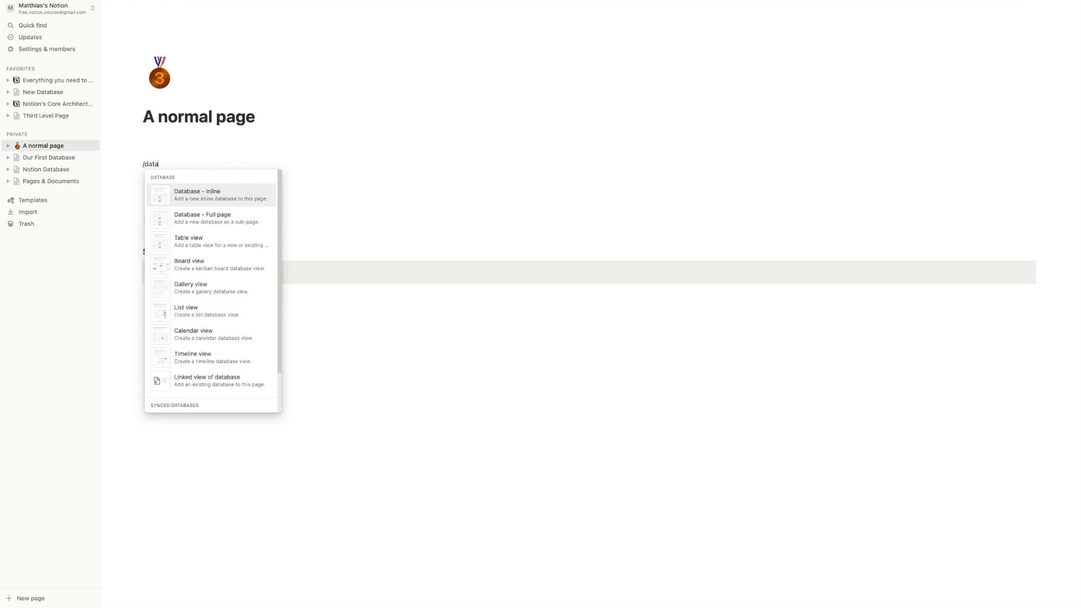
{"action": "key", "text": "Return"}
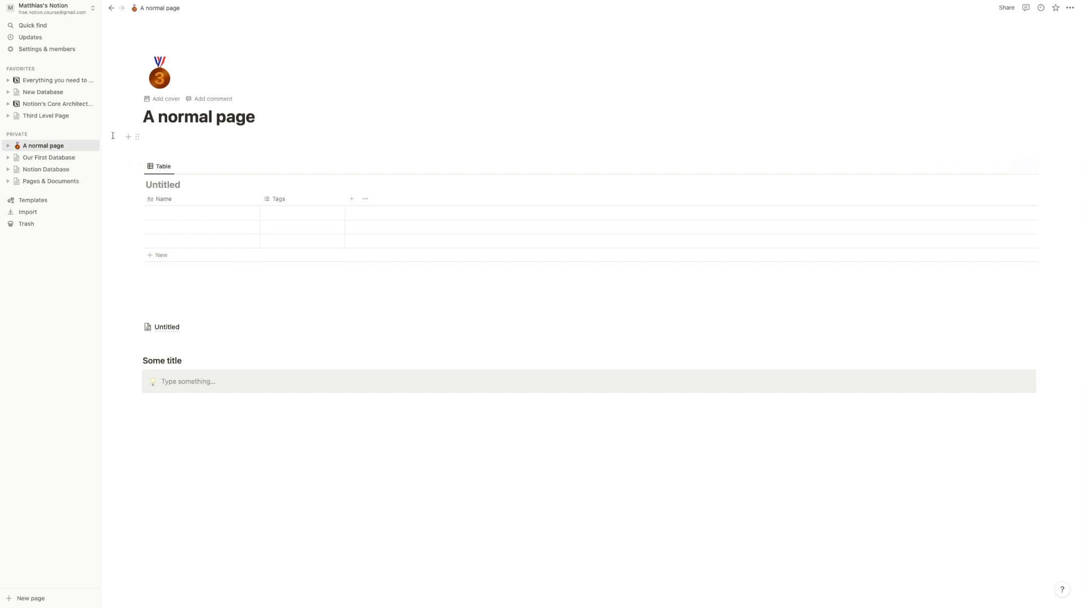
{"action": "left_click", "coordinate": [155, 181]}
{"action": "type", "text": "Our Database name"}
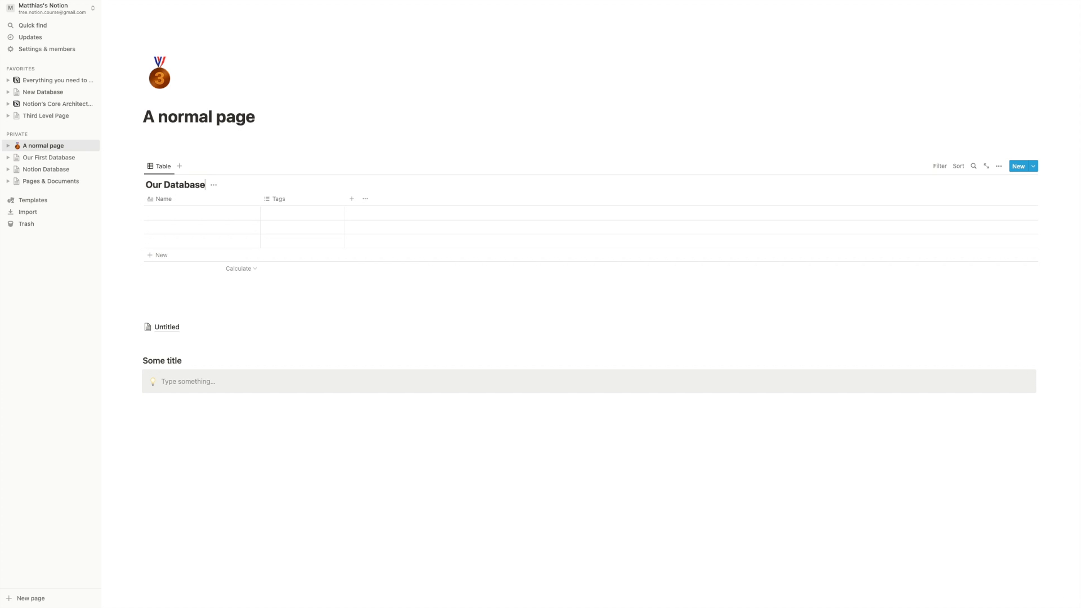
{"action": "left_click", "coordinate": [170, 185]}
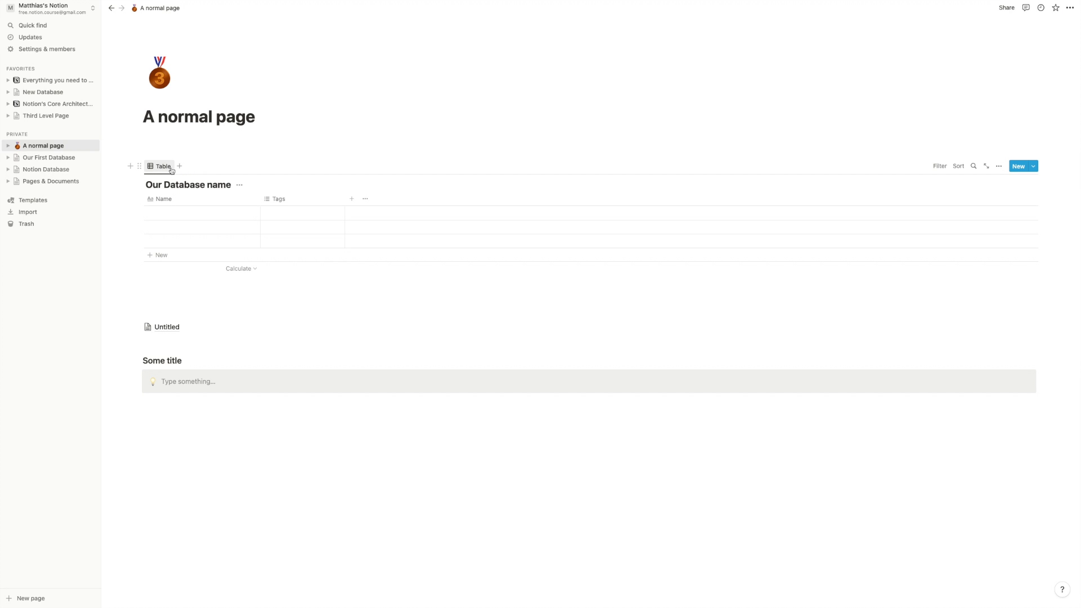
{"action": "left_click", "coordinate": [138, 167]}
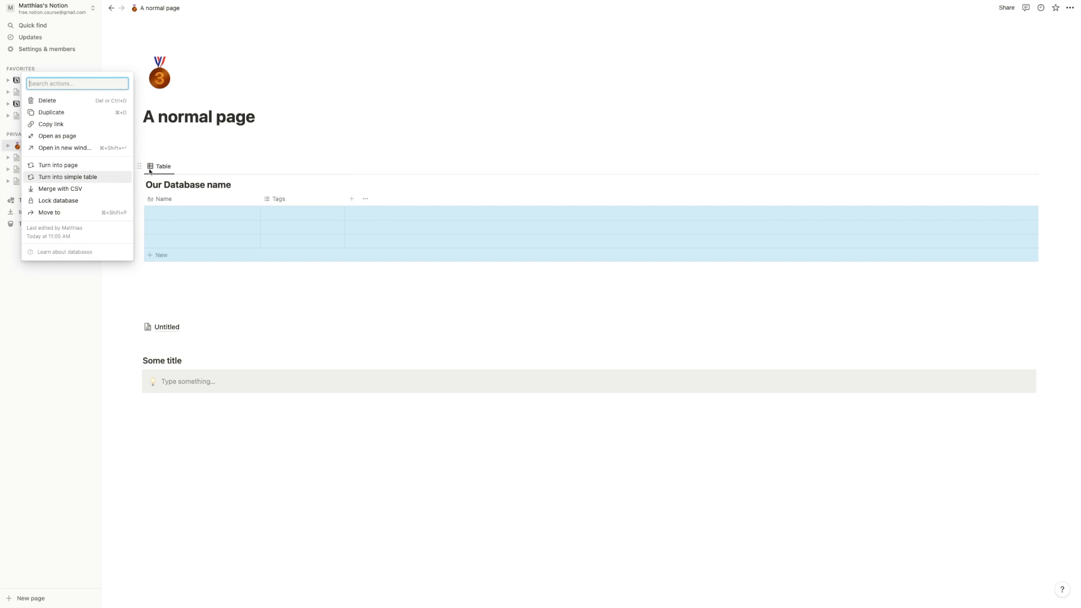
{"action": "left_click", "coordinate": [141, 167]}
{"action": "mouse_move", "coordinate": [141, 167]}
{"action": "left_mouse_down"}
{"action": "mouse_move", "coordinate": [147, 211]}
{"action": "mouse_move", "coordinate": [147, 172]}
{"action": "left_mouse_up"}
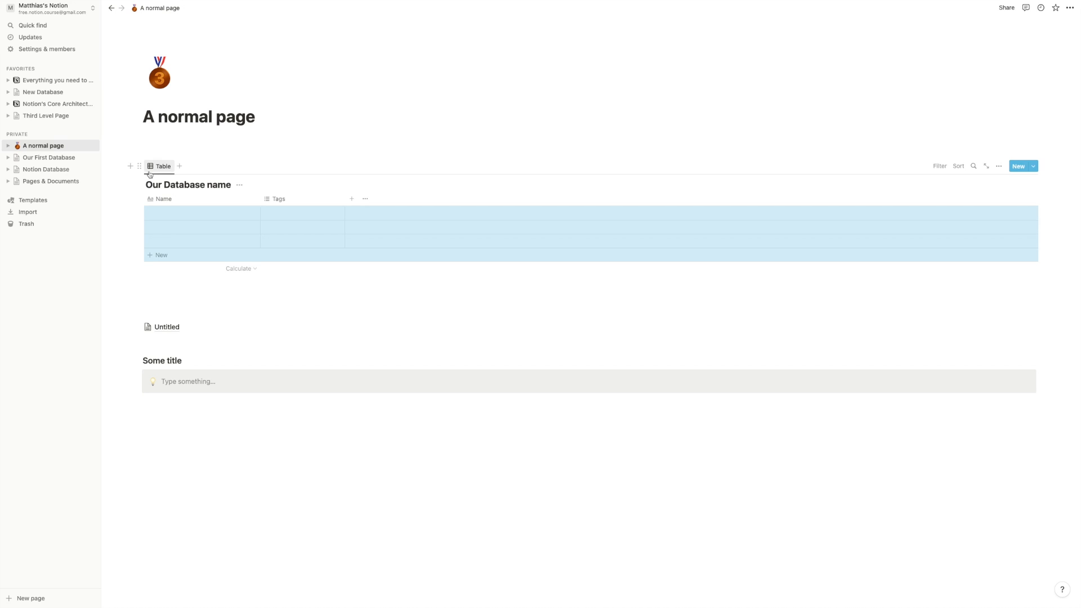
{"action": "left_click", "coordinate": [173, 188]}
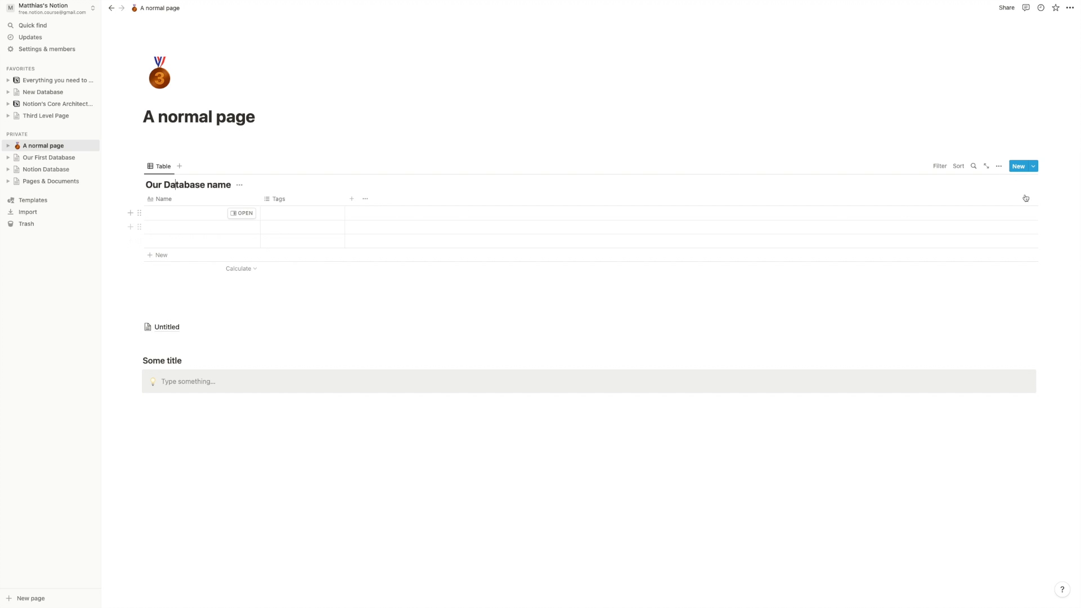
- Add a fourth row and name the rows Apples, Bananas, Pear and Strawberries
{"action": "left_click", "coordinate": [194, 256]}
{"action": "left_click", "coordinate": [435, 258]}
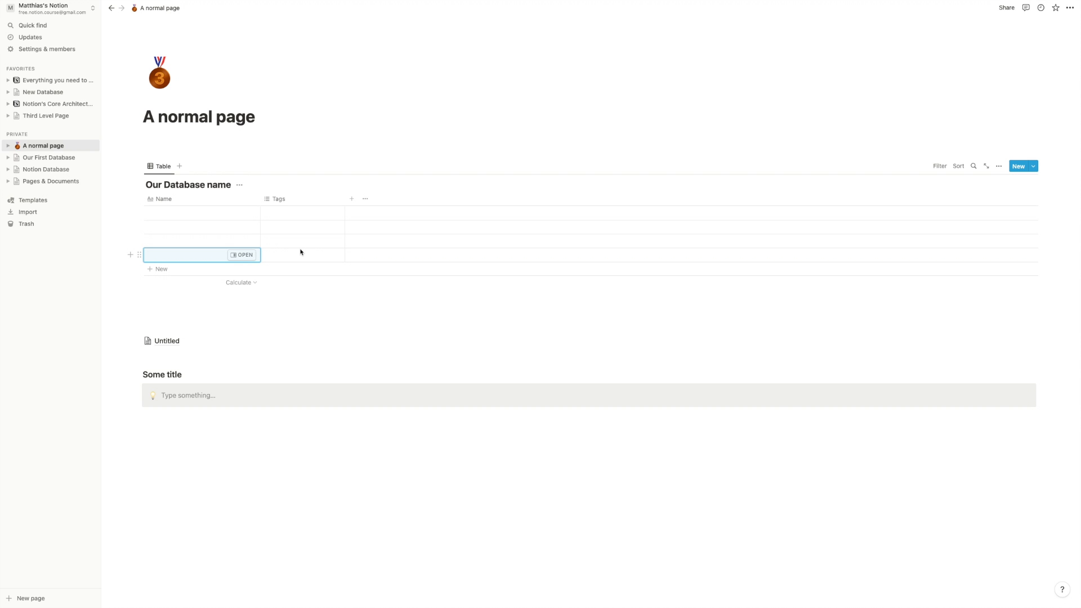
{"action": "left_click", "coordinate": [208, 231]}
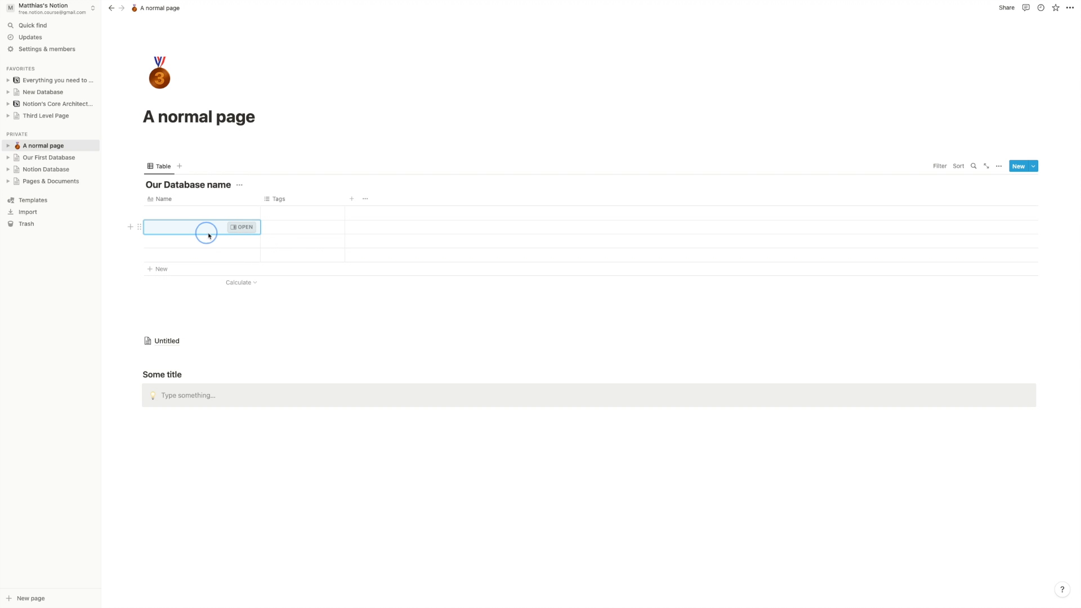
{"action": "left_click", "coordinate": [188, 213]}
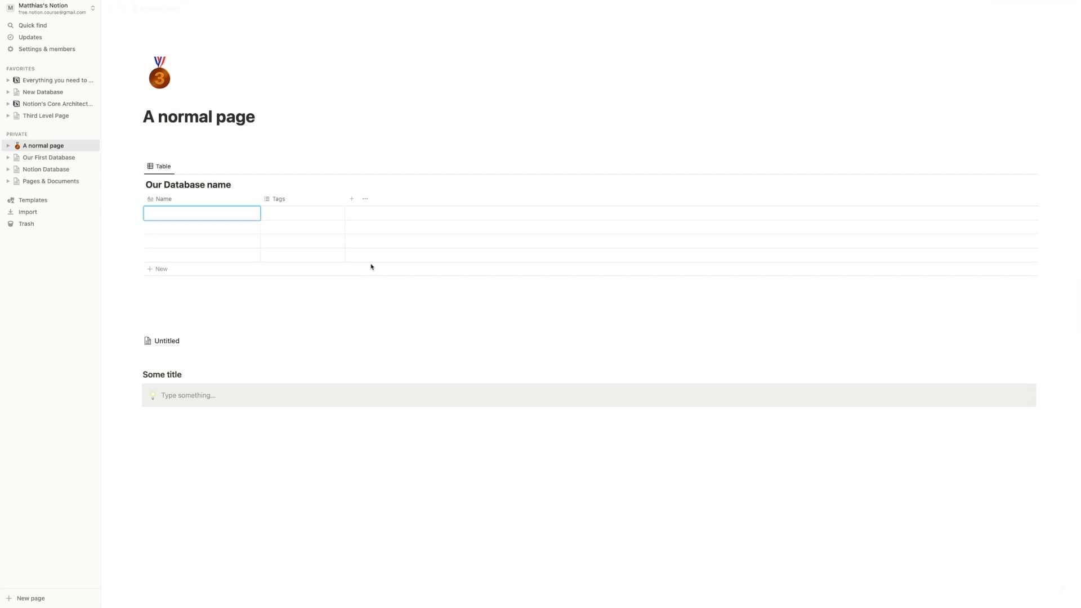
{"action": "type", "text": "Apples"}
{"action": "key", "text": "Return"}
{"action": "type", "text": "Bananas"}
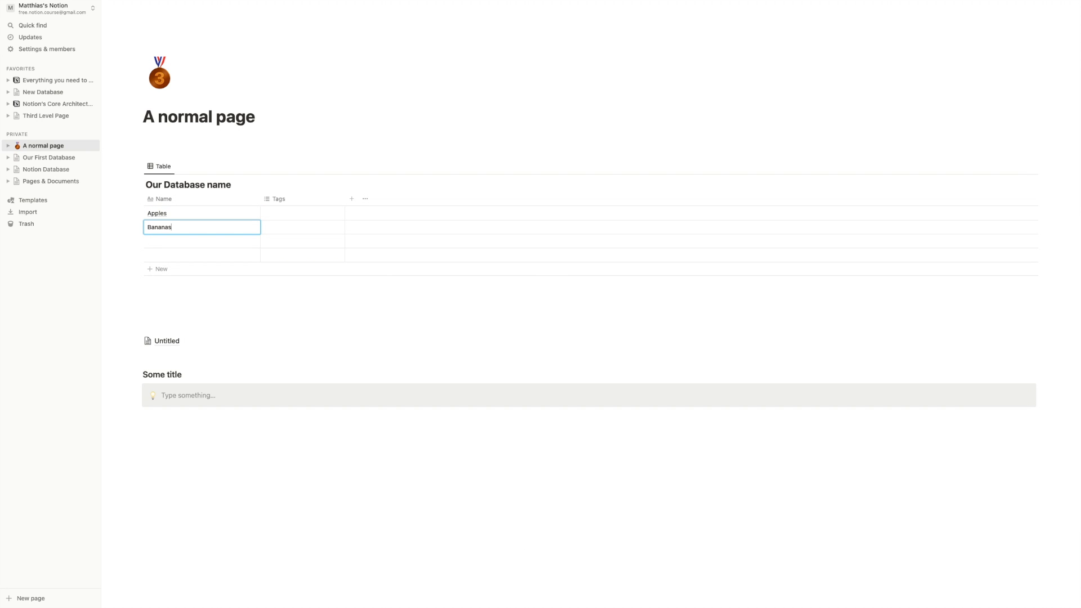
{"action": "key", "text": "Return"}
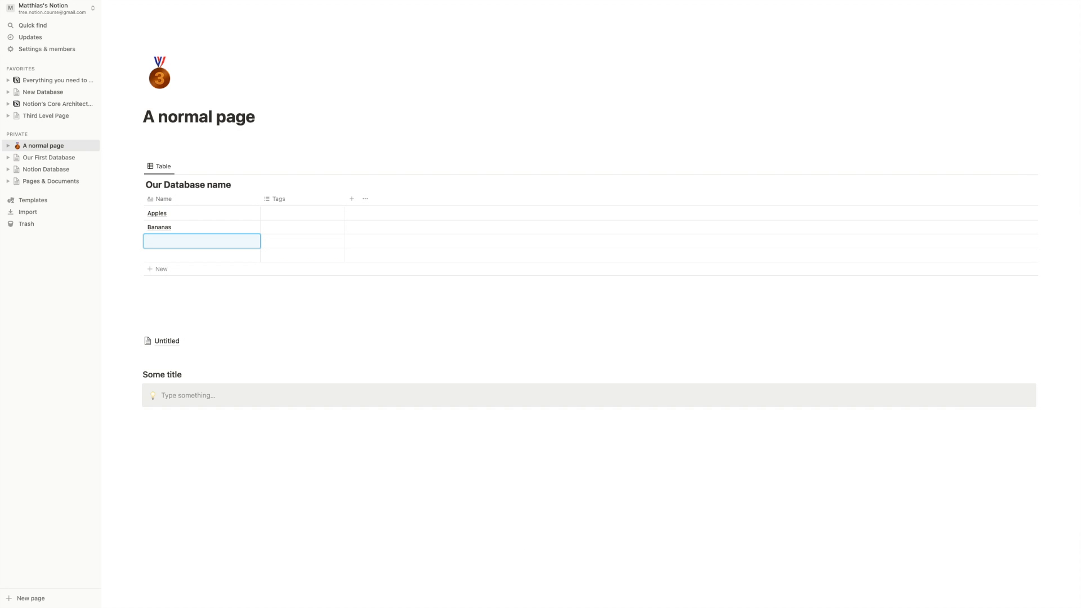
{"action": "type", "text": "Pear"}
{"action": "key", "text": "Return"}
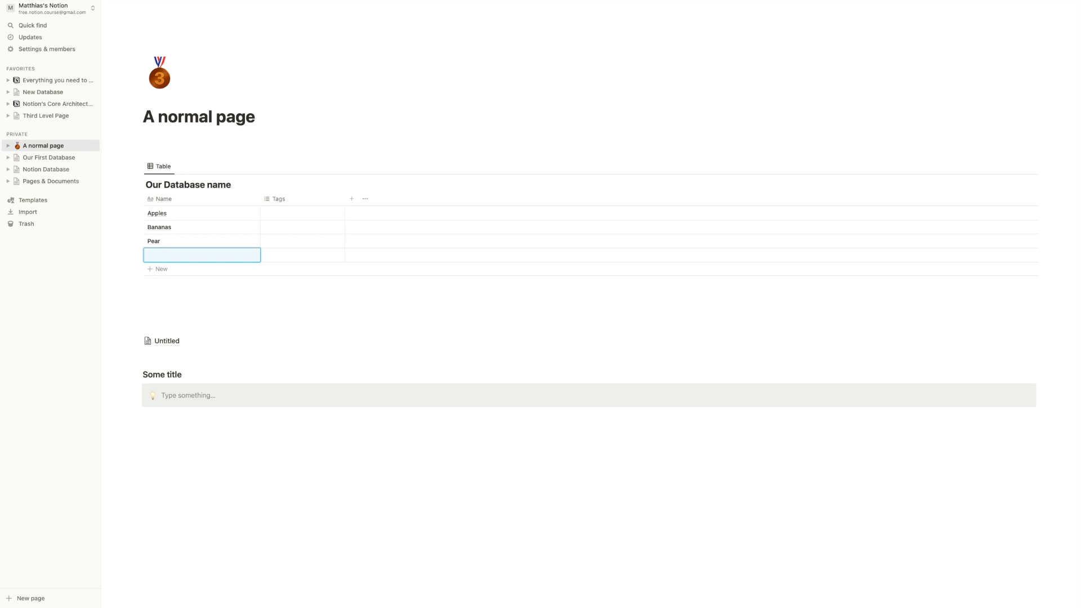
{"action": "type", "text": "Straw"}
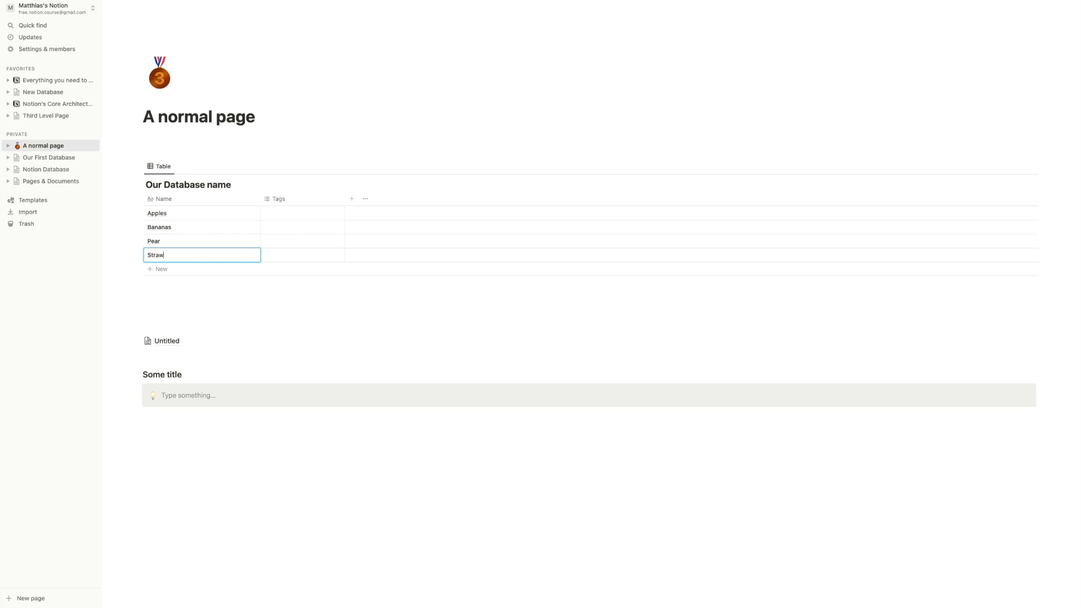
{"action": "type", "text": "berries"}
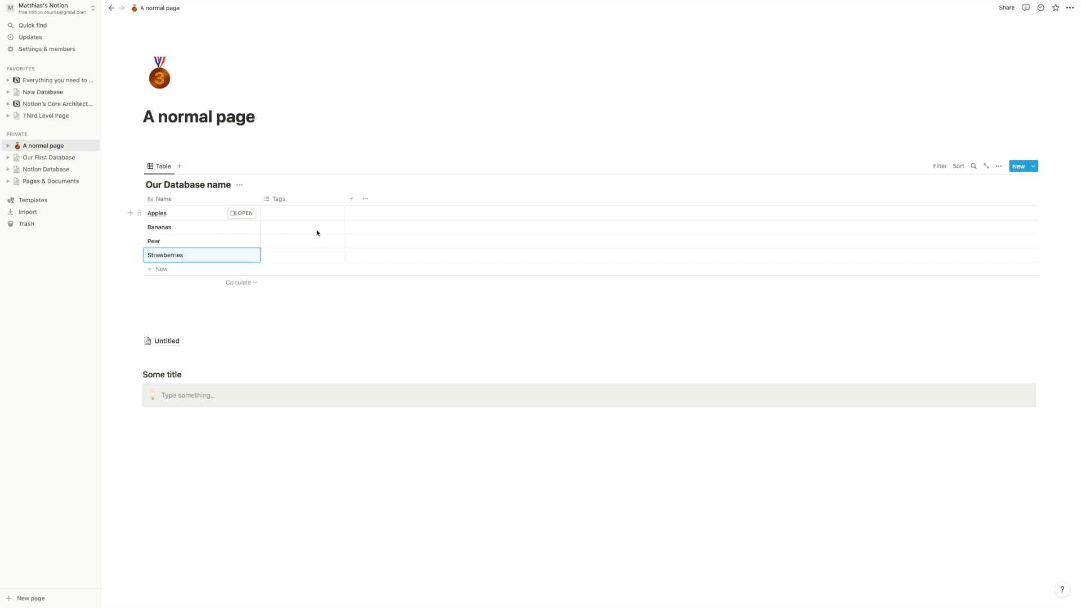
- Create and apply the tags 'round' to Apples and 'long' to Bananas
{"action": "left_click", "coordinate": [299, 212]}
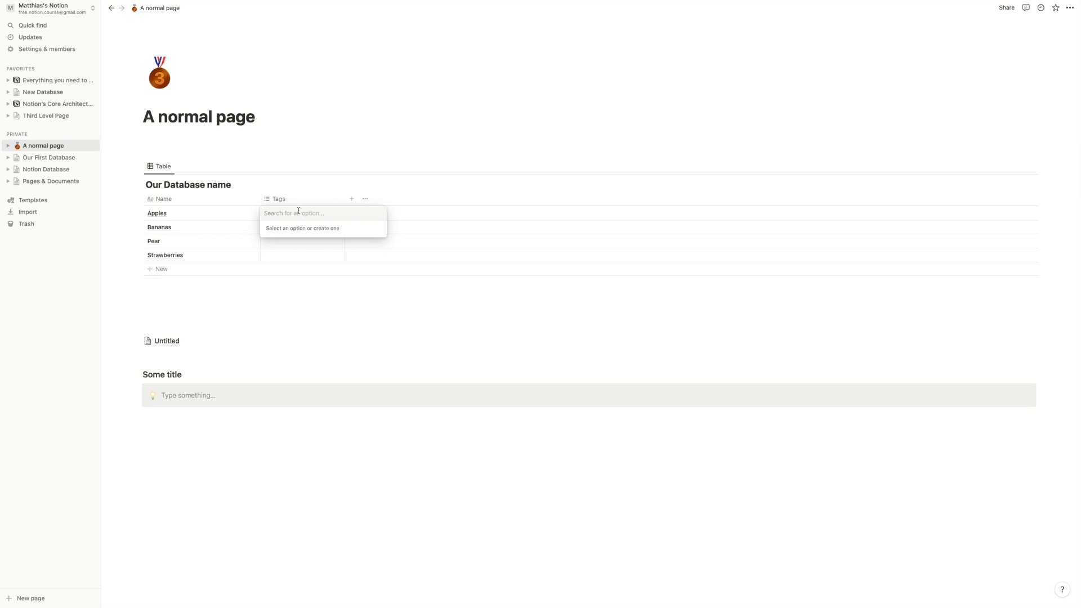
{"action": "type", "text": "round"}
{"action": "key", "text": "Return"}
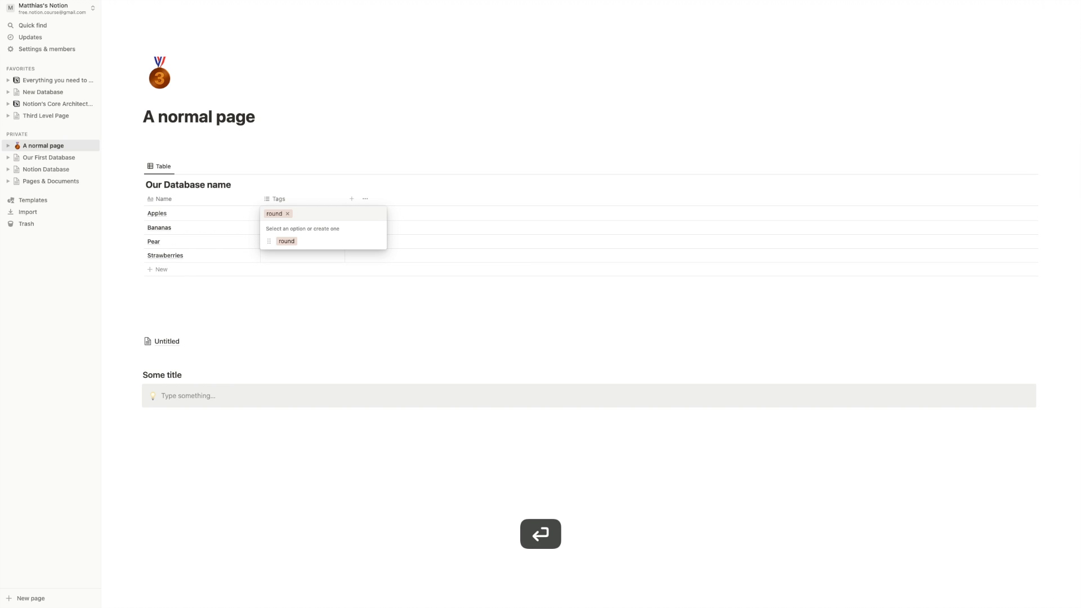
{"action": "key", "text": "Escape"}
{"action": "left_click", "coordinate": [304, 227]}
{"action": "type", "text": "long"}
{"action": "key", "text": "Return"}
{"action": "key", "text": "Escape"}
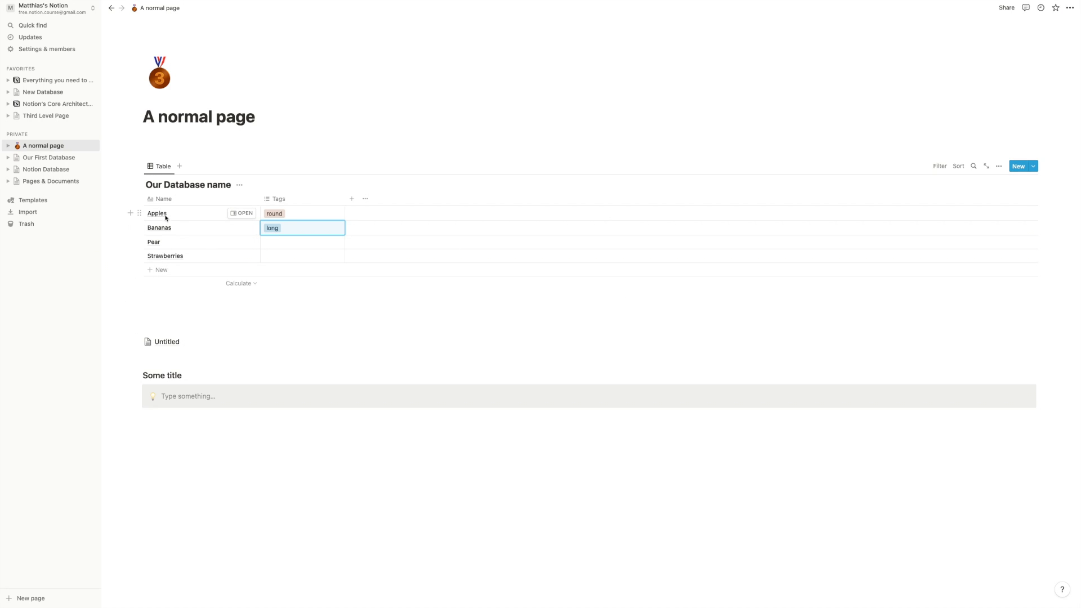
{"action": "left_click", "coordinate": [198, 213]}
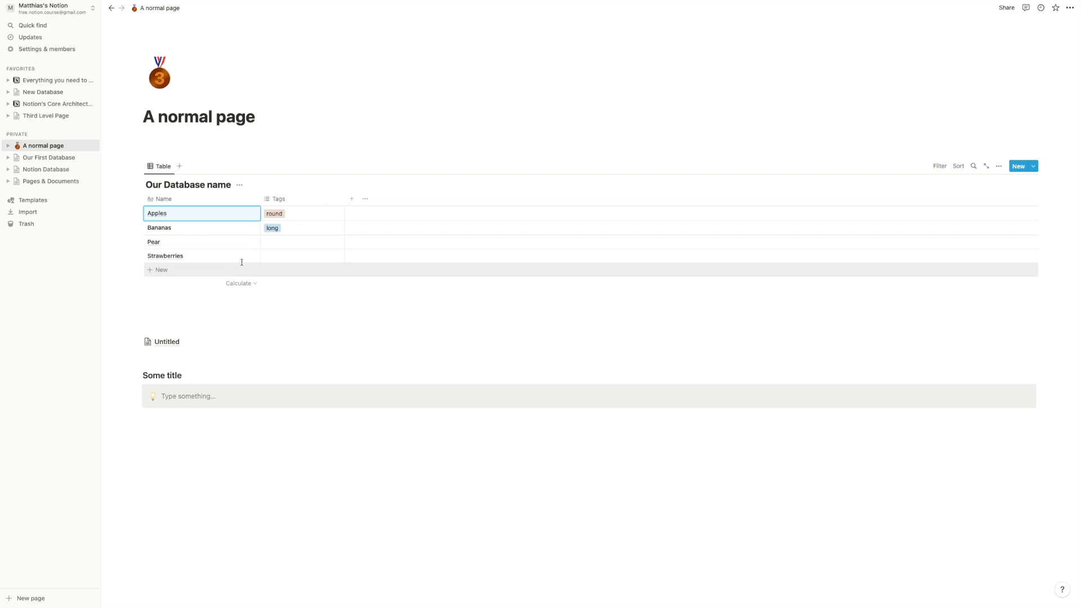
- Open the Name column's Calculate options and close them without choosing one
{"action": "left_click", "coordinate": [243, 282]}
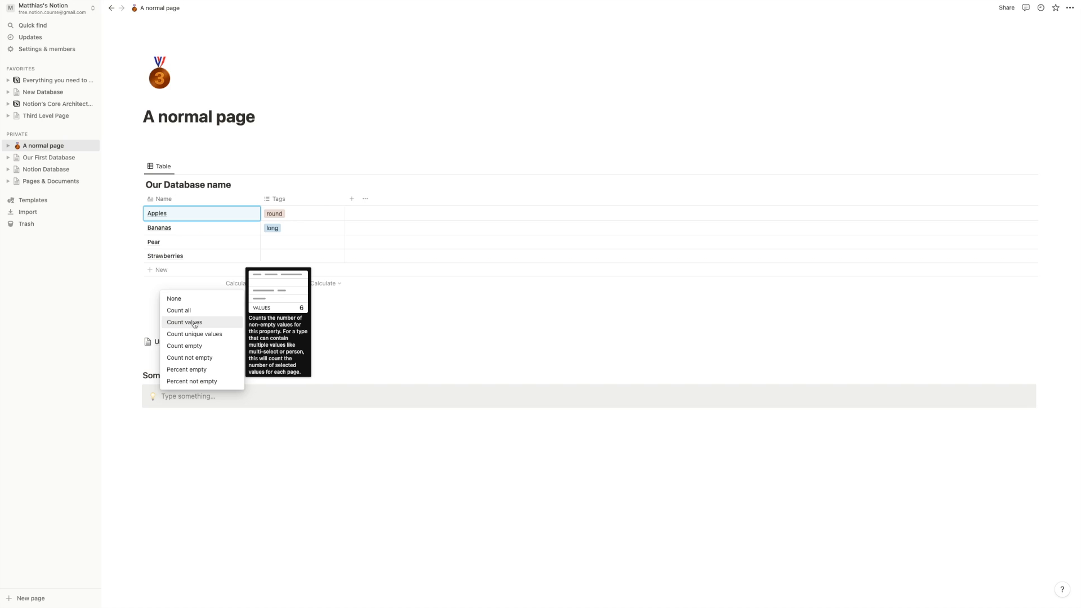
{"action": "left_click", "coordinate": [244, 270]}
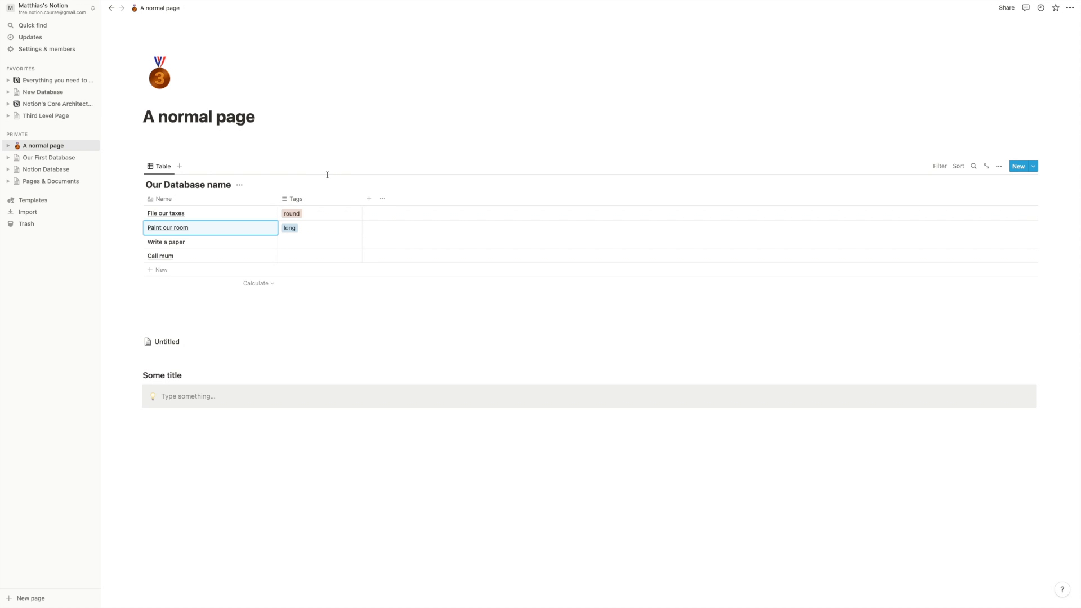
- Replace the Tags column name with 'Shapes'
{"action": "left_click", "coordinate": [316, 202]}
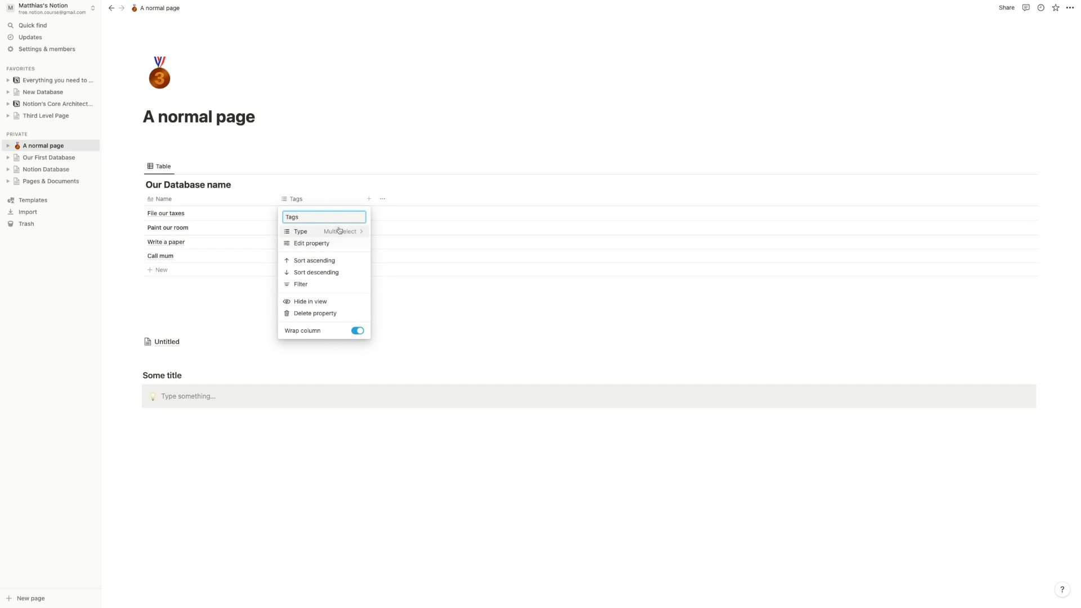
{"action": "key", "text": "super+a"}
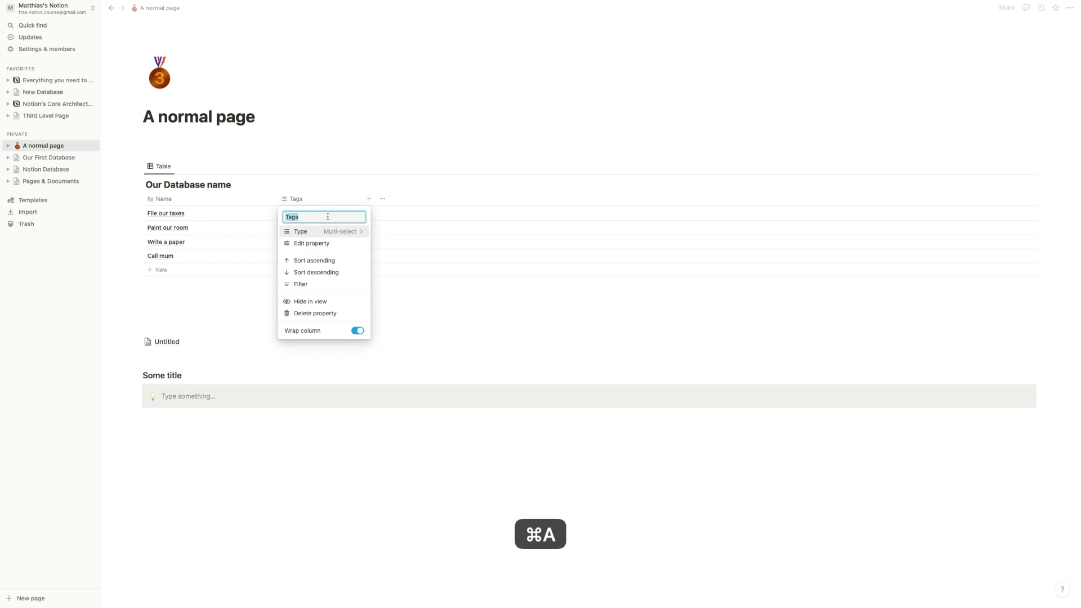
{"action": "type", "text": "Shapes"}
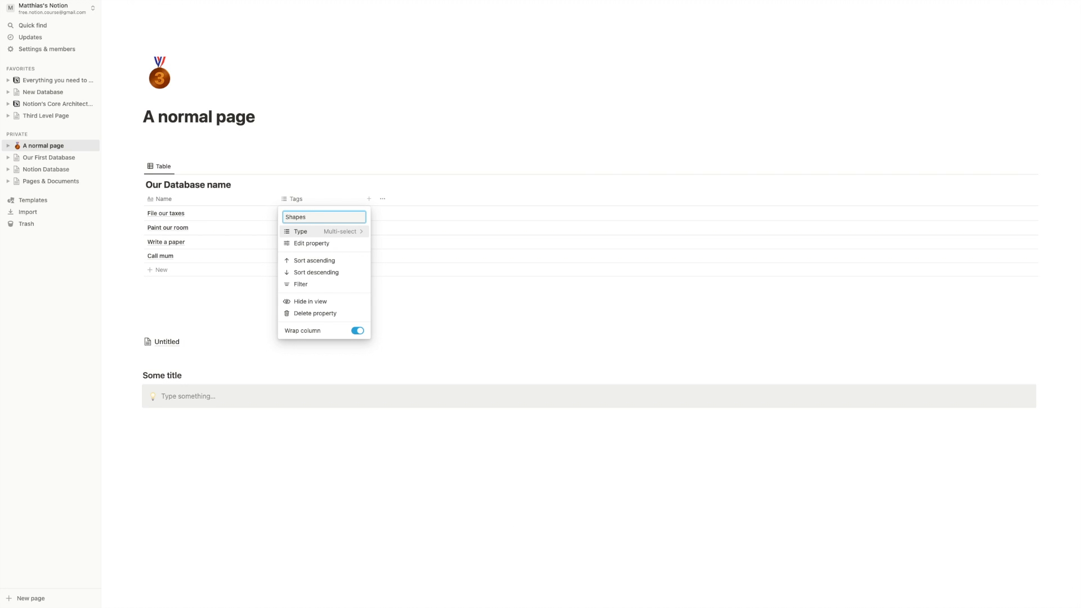
{"action": "key", "text": "Return"}
- Review the Shapes property's type and edit-property settings without changing them
{"action": "left_click", "coordinate": [320, 198]}
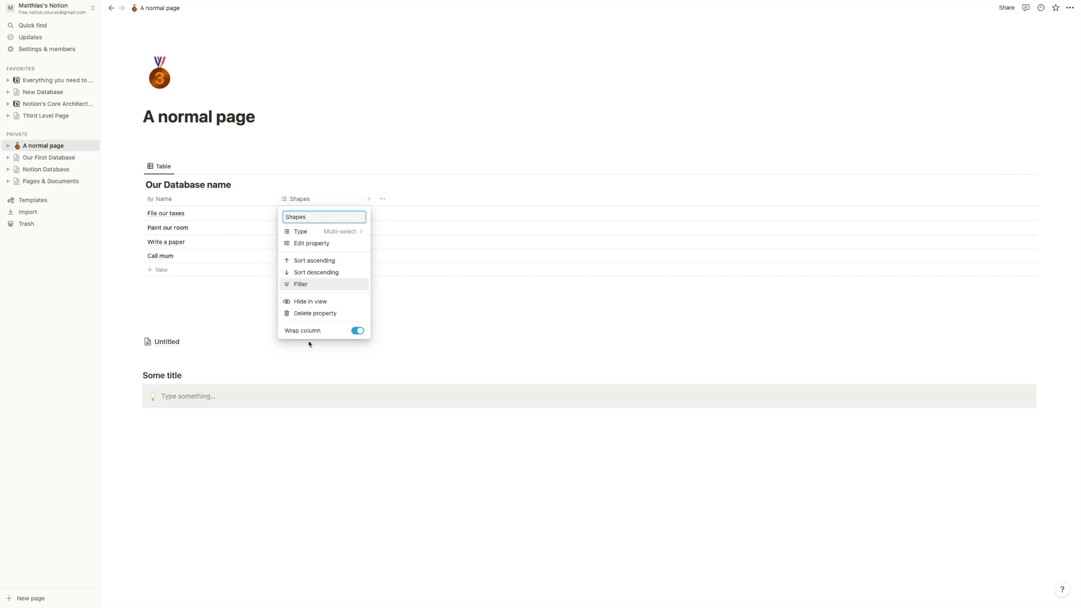
{"action": "left_click", "coordinate": [340, 231]}
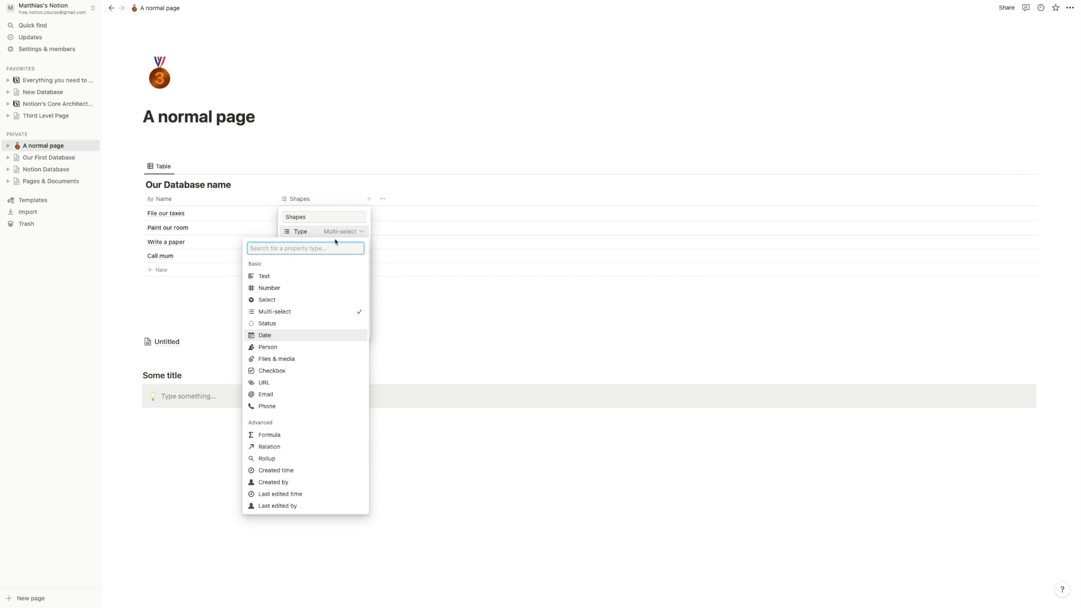
{"action": "left_click", "coordinate": [334, 231]}
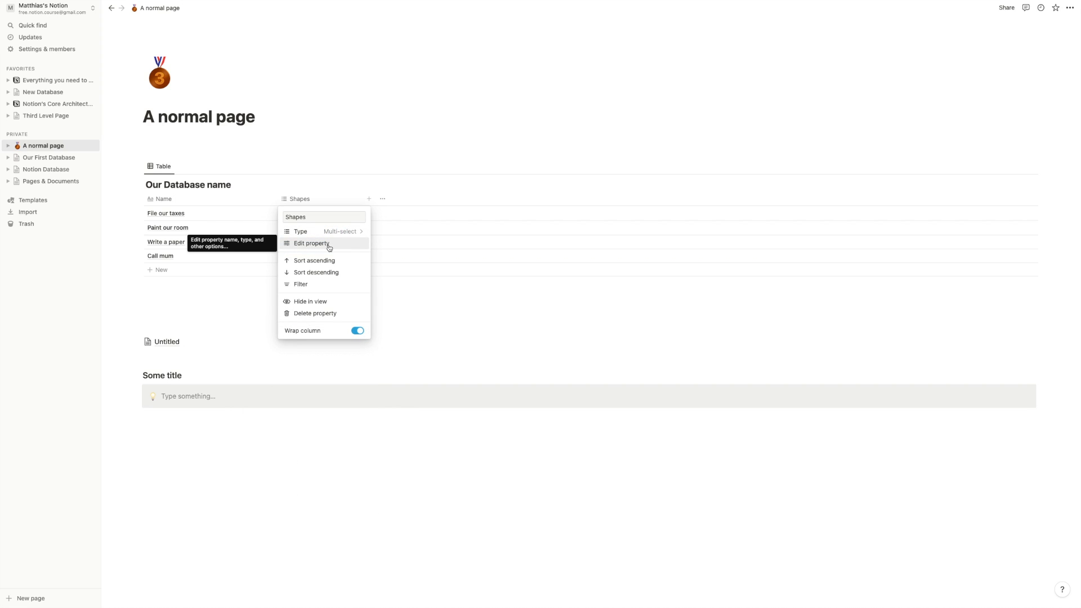
{"action": "left_click", "coordinate": [328, 244]}
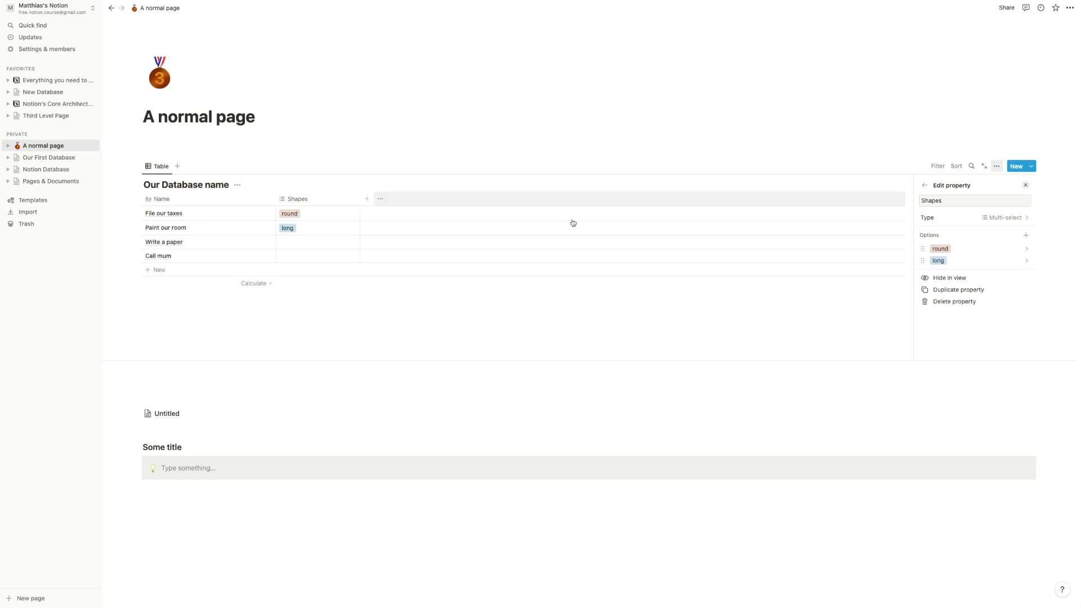
{"action": "left_click", "coordinate": [322, 318]}
{"action": "left_click", "coordinate": [328, 200]}
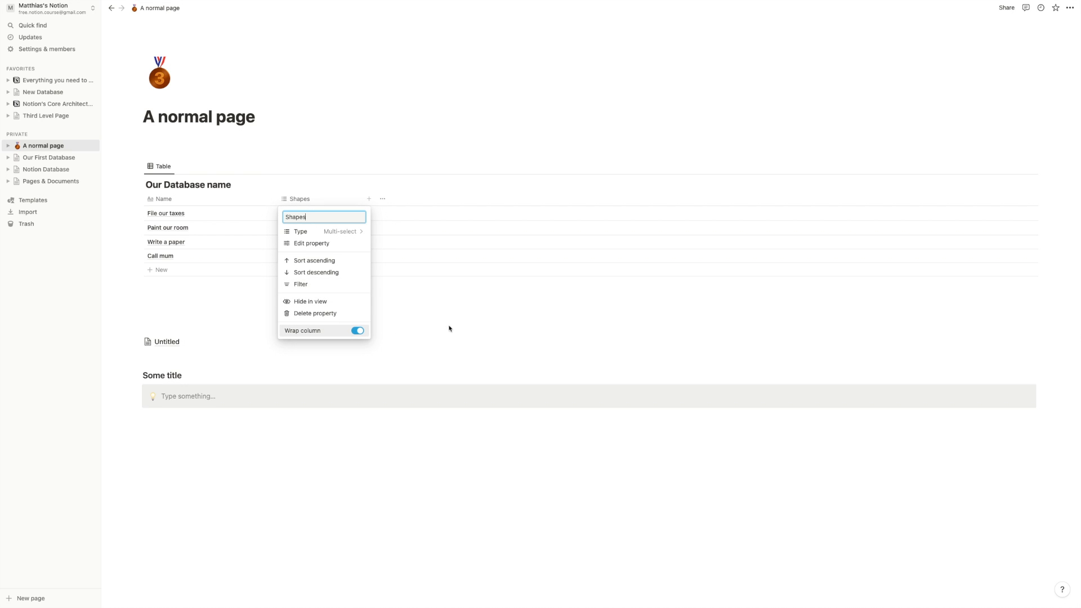
- Delete the Shapes property and confirm its removal
{"action": "left_click", "coordinate": [314, 314]}
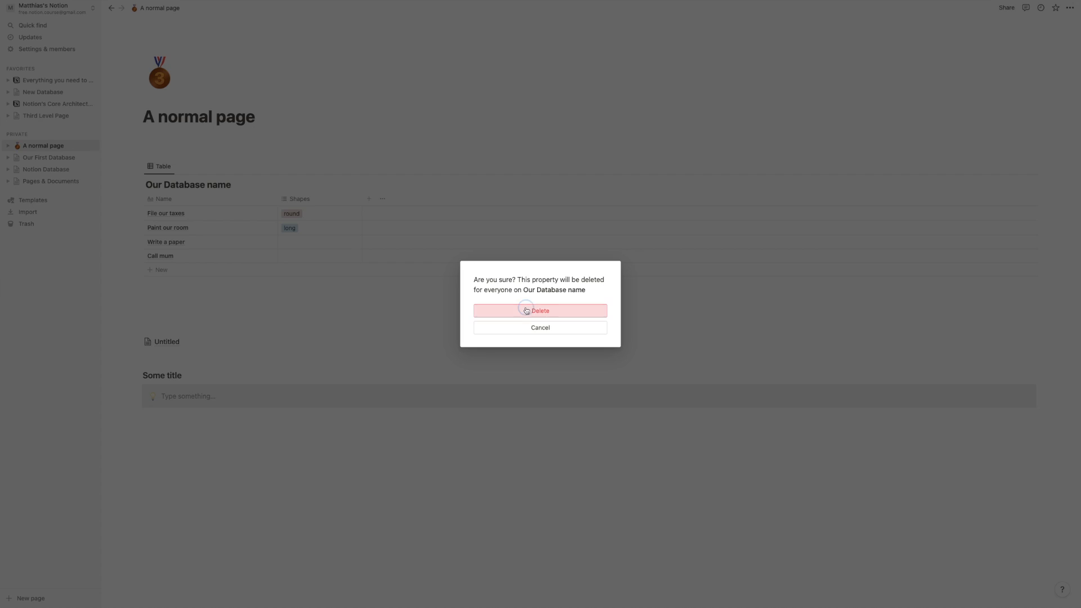
{"action": "left_click", "coordinate": [529, 308]}
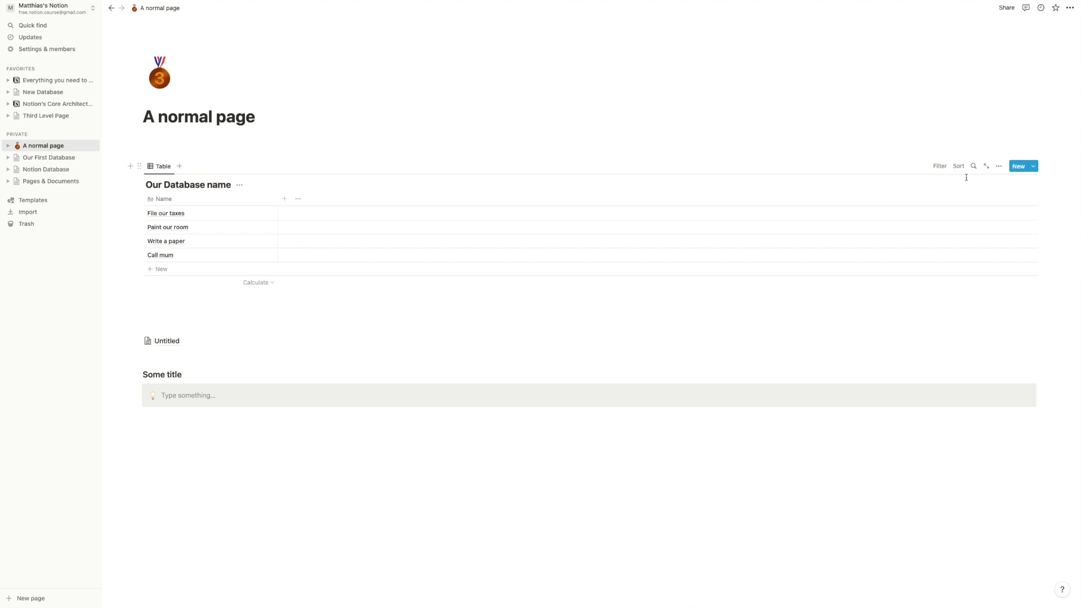
- Browse the table's properties list in view options, then dismiss it
{"action": "left_click", "coordinate": [999, 168]}
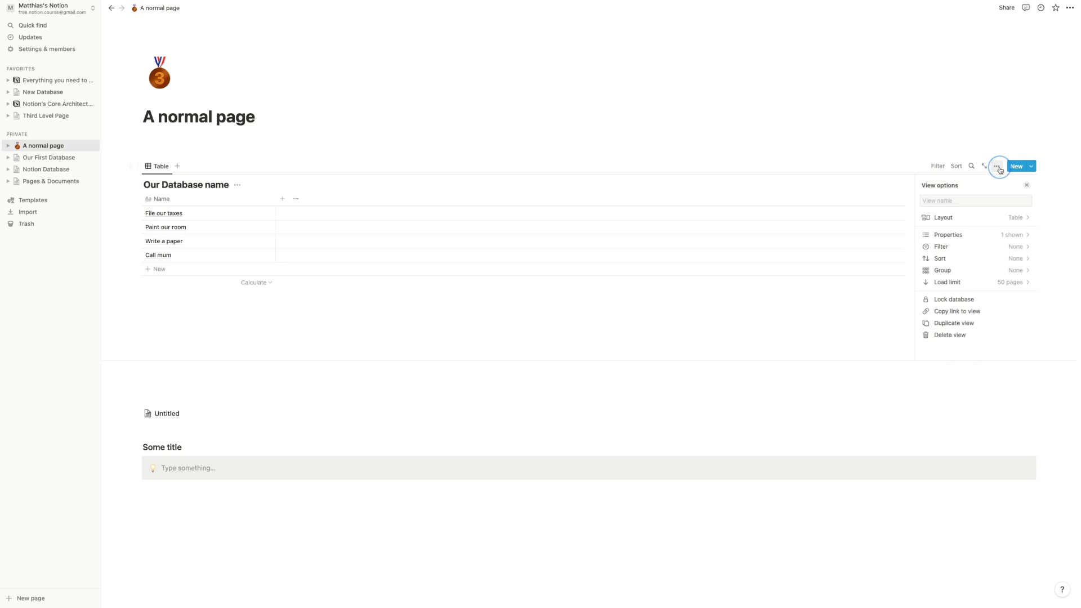
{"action": "left_click", "coordinate": [970, 237]}
{"action": "left_click", "coordinate": [849, 295]}
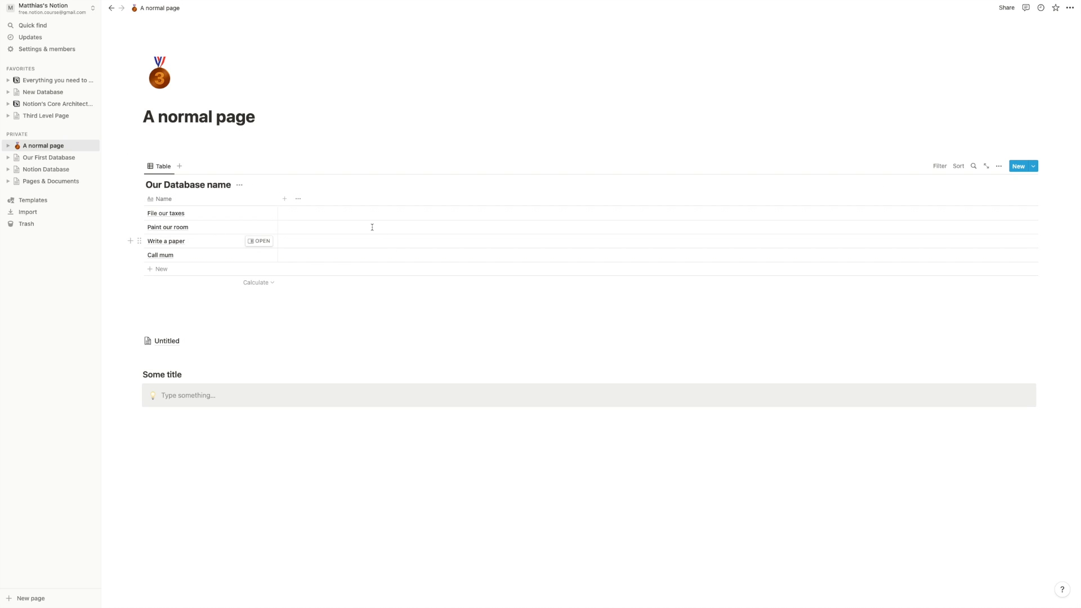
- Add a new text property named Comment
{"action": "left_click", "coordinate": [284, 203]}
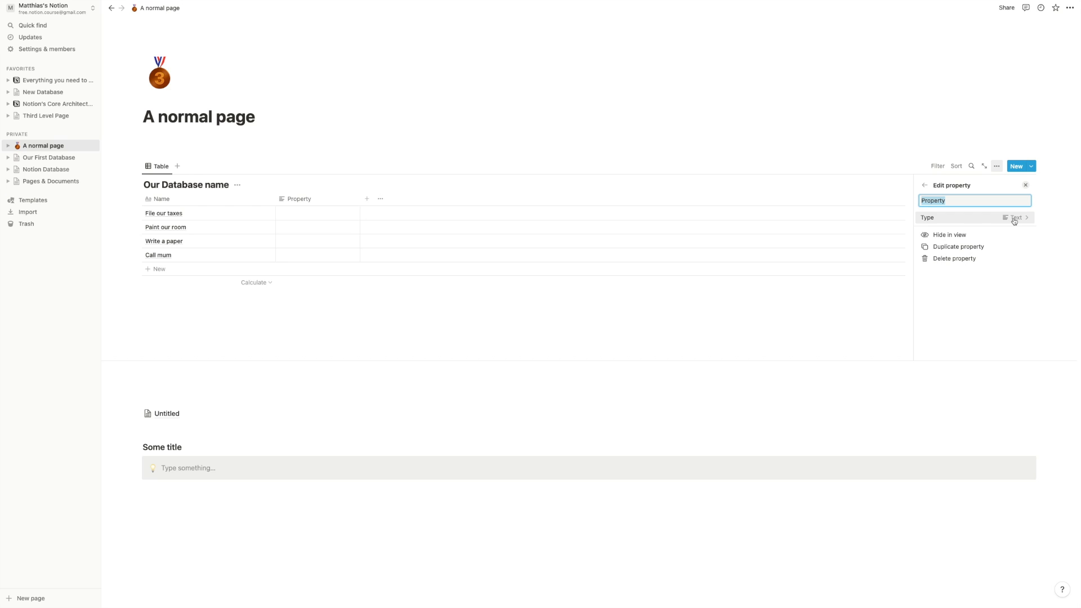
{"action": "type", "text": "Text"}
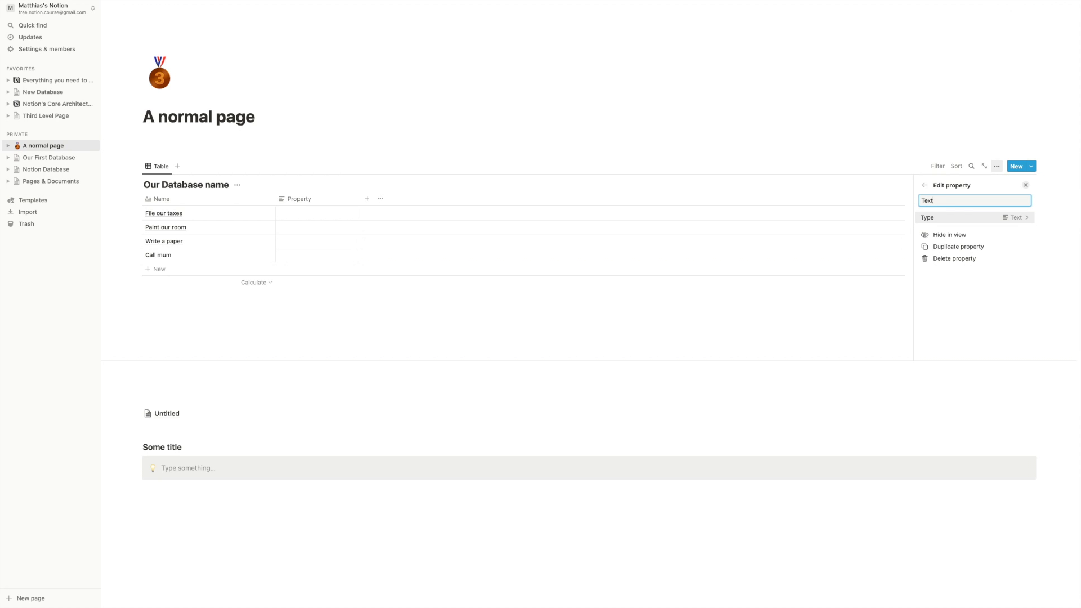
{"action": "key", "text": "super+a"}
{"action": "type", "text": "Comm"}
{"action": "key", "text": "Return"}
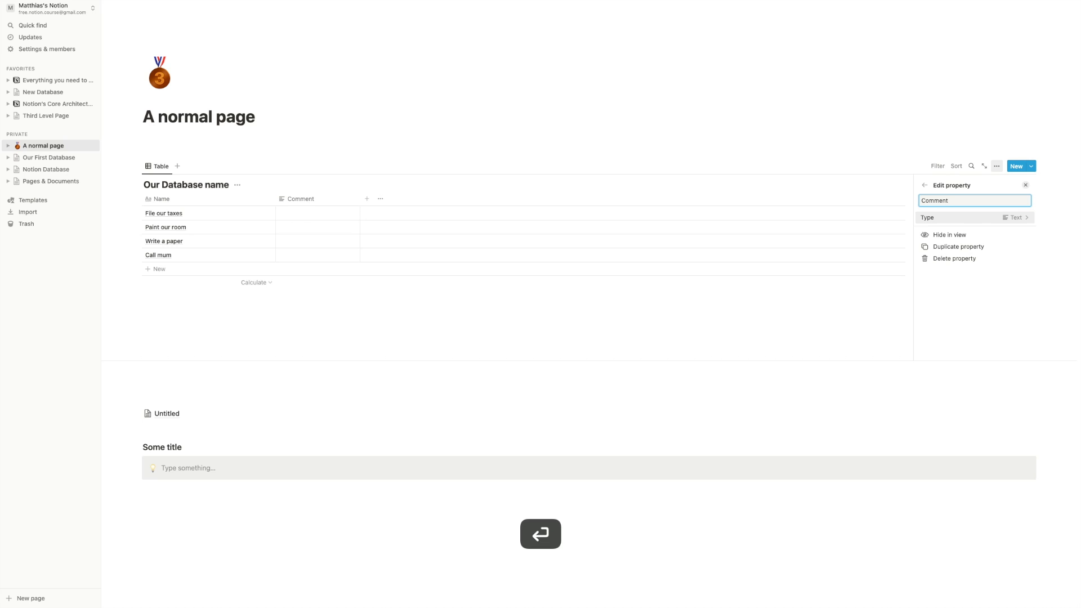
{"action": "left_click", "coordinate": [299, 219]}
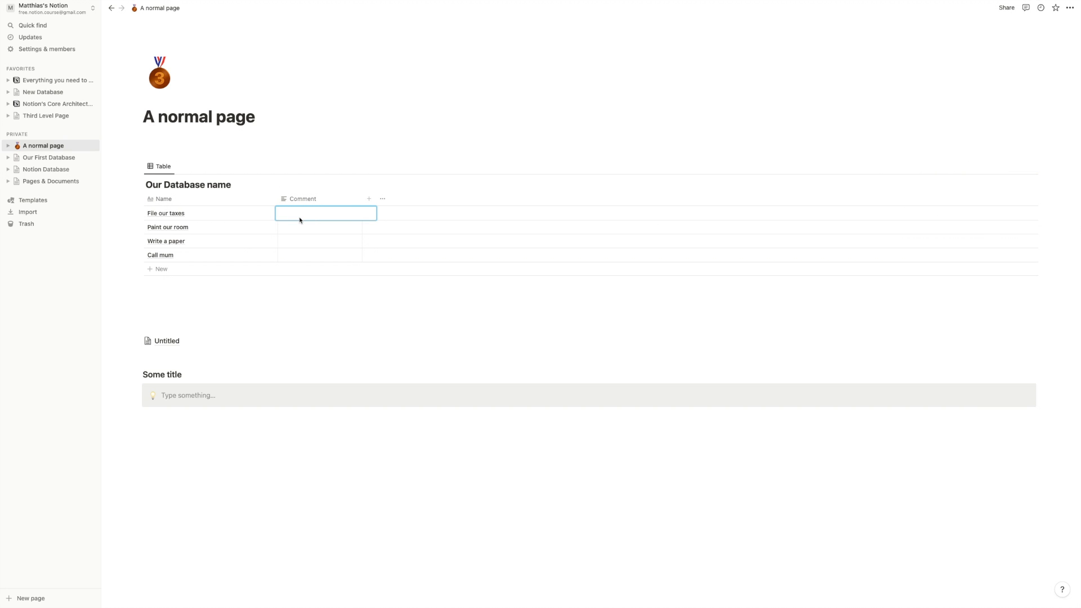
- Enter 'Type some stuff in here.' in File our taxes's Comment cell
{"action": "type", "text": "Type some stuff in here."}
{"action": "key", "text": "Return"}
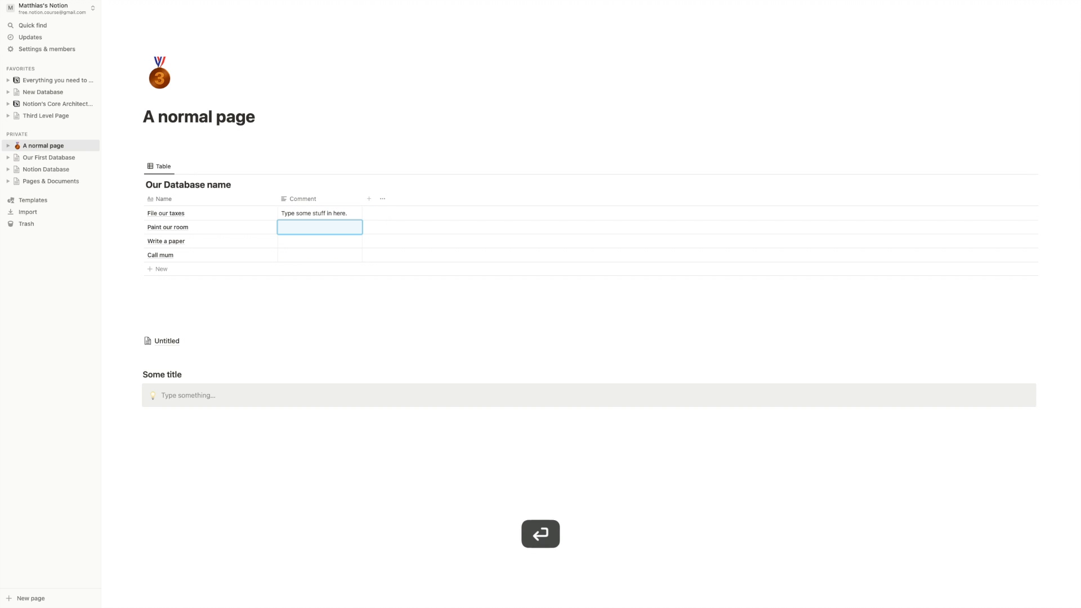
{"action": "left_click", "coordinate": [315, 214]}
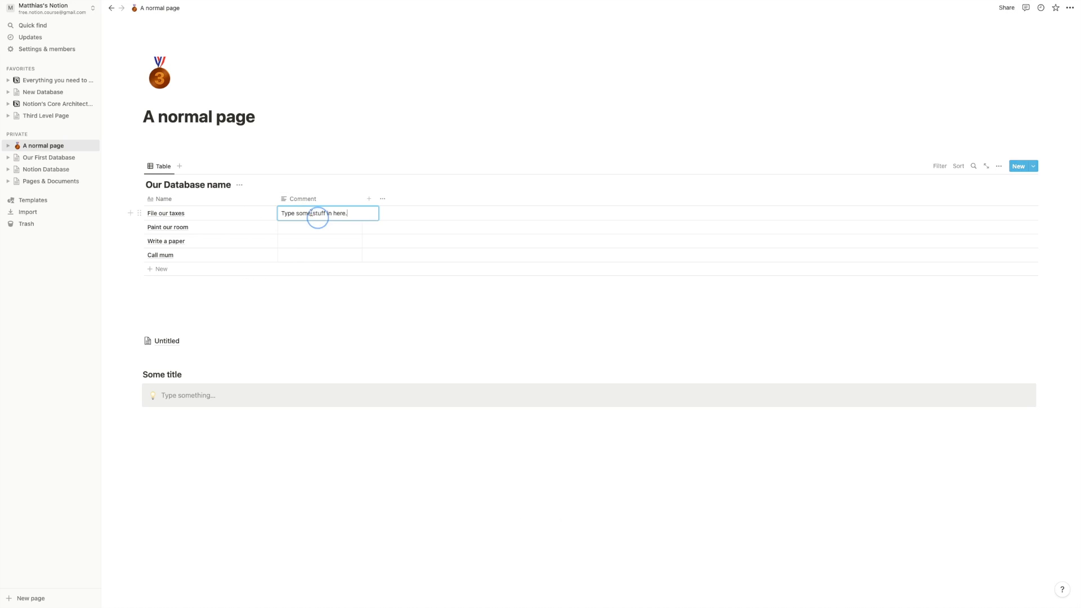
{"action": "left_click_drag", "start_coordinate": [304, 216], "coordinate": [292, 216]}
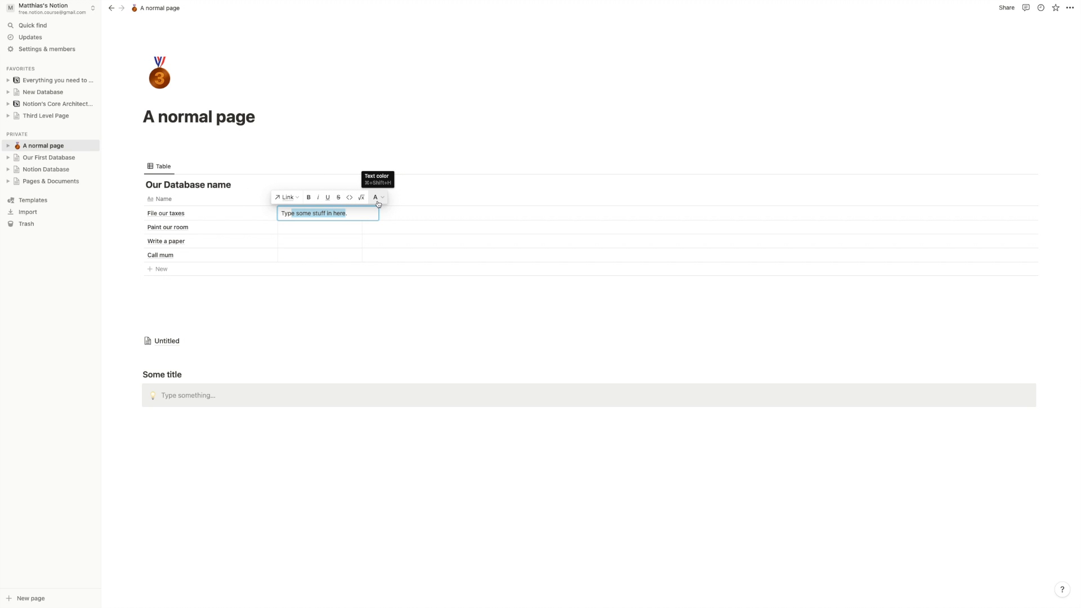
- Make part of the File our taxes name bold
{"action": "left_click", "coordinate": [292, 213]}
{"action": "left_click", "coordinate": [260, 214]}
{"action": "left_click", "coordinate": [202, 214]}
{"action": "left_click_drag", "start_coordinate": [192, 213], "coordinate": [163, 211]}
{"action": "key", "text": "super+b"}
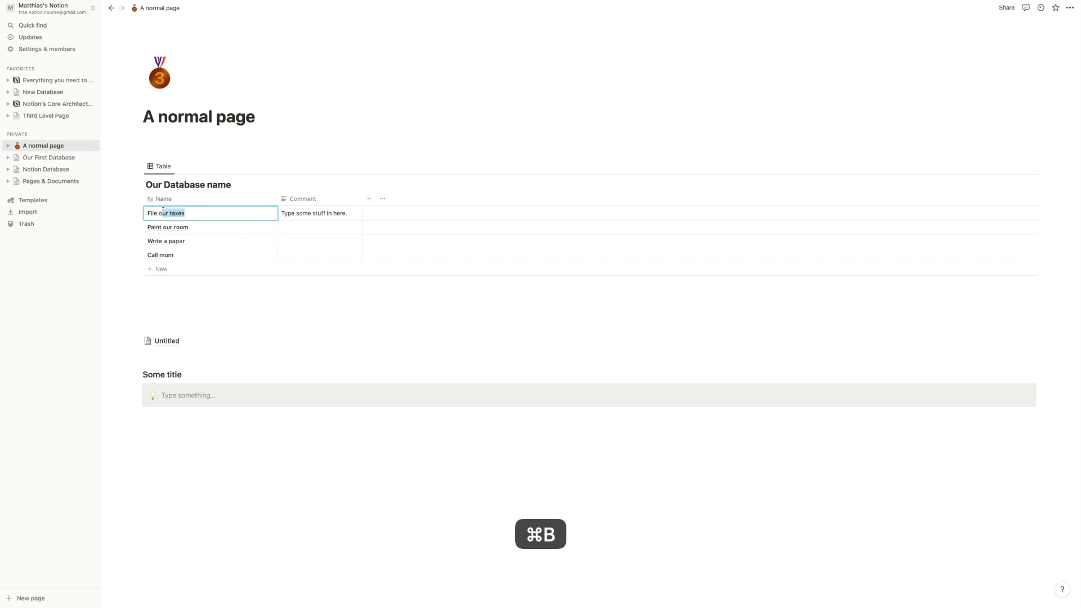
- Bold the comment text and apply a coloured background to it
{"action": "left_click", "coordinate": [339, 213]}
{"action": "left_click_drag", "start_coordinate": [349, 213], "coordinate": [279, 215]}
{"action": "key", "text": "super+b"}
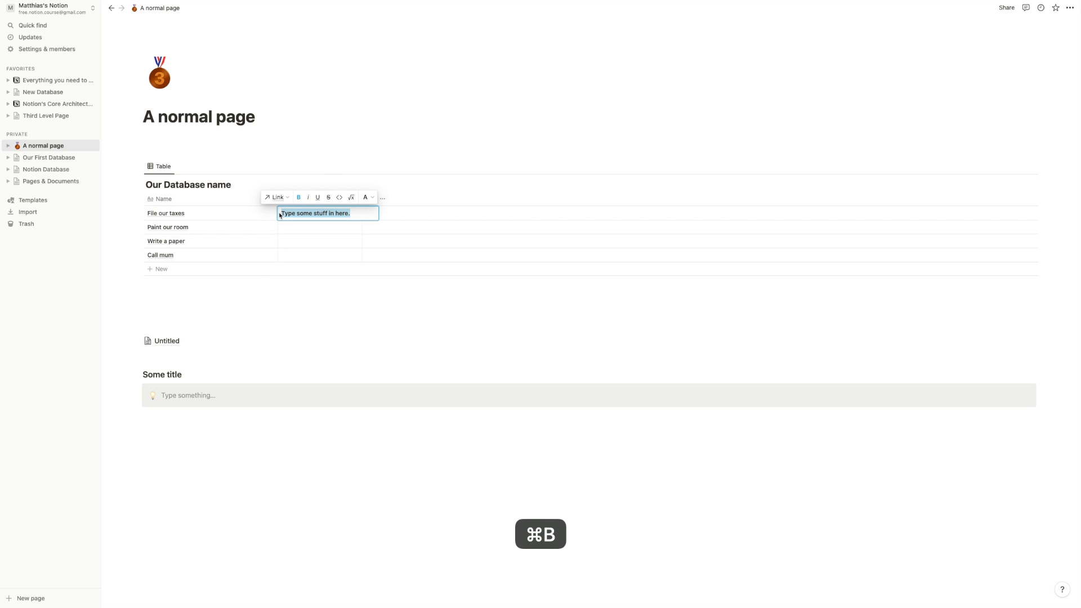
{"action": "left_click", "coordinate": [366, 197]}
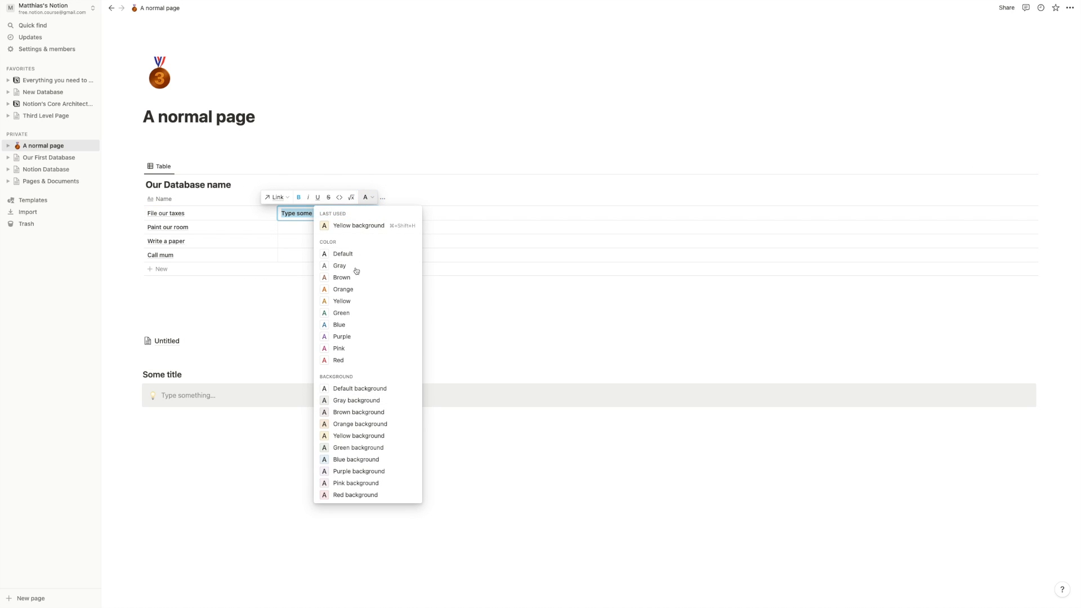
{"action": "left_click", "coordinate": [353, 413]}
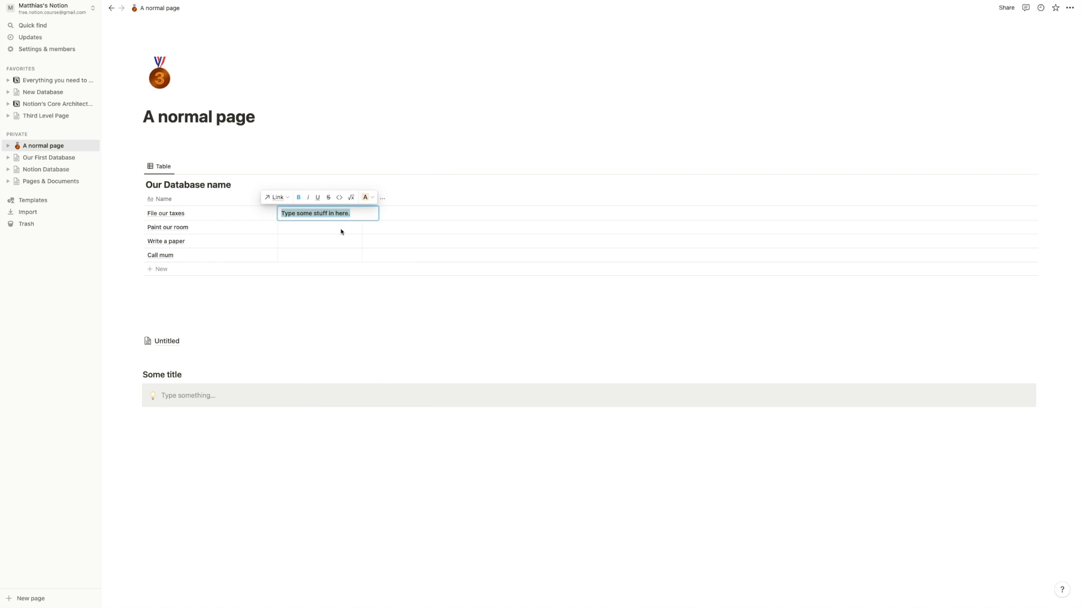
- Remove the comment's background colour and make its text blue
{"action": "left_click", "coordinate": [349, 214]}
{"action": "left_click_drag", "start_coordinate": [348, 214], "coordinate": [282, 214]}
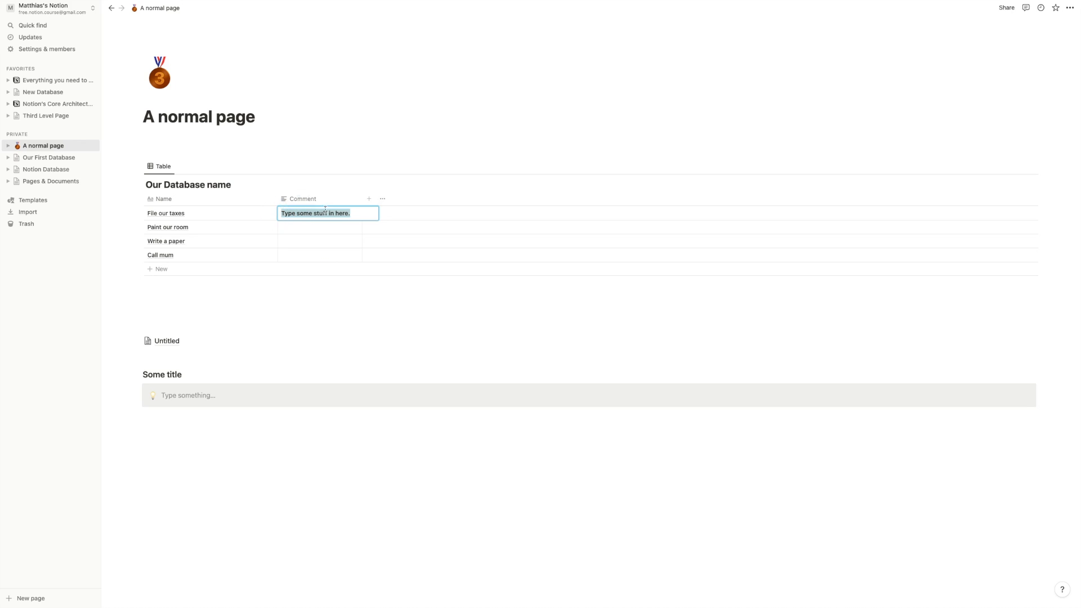
{"action": "left_click", "coordinate": [366, 197]}
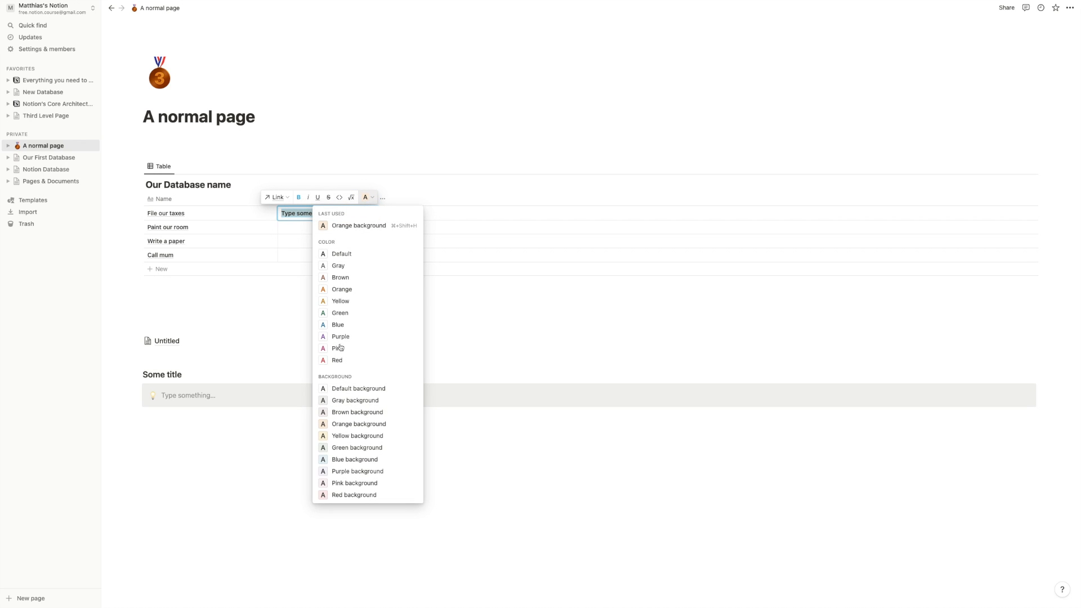
{"action": "left_click", "coordinate": [338, 386]}
{"action": "left_click", "coordinate": [366, 198]}
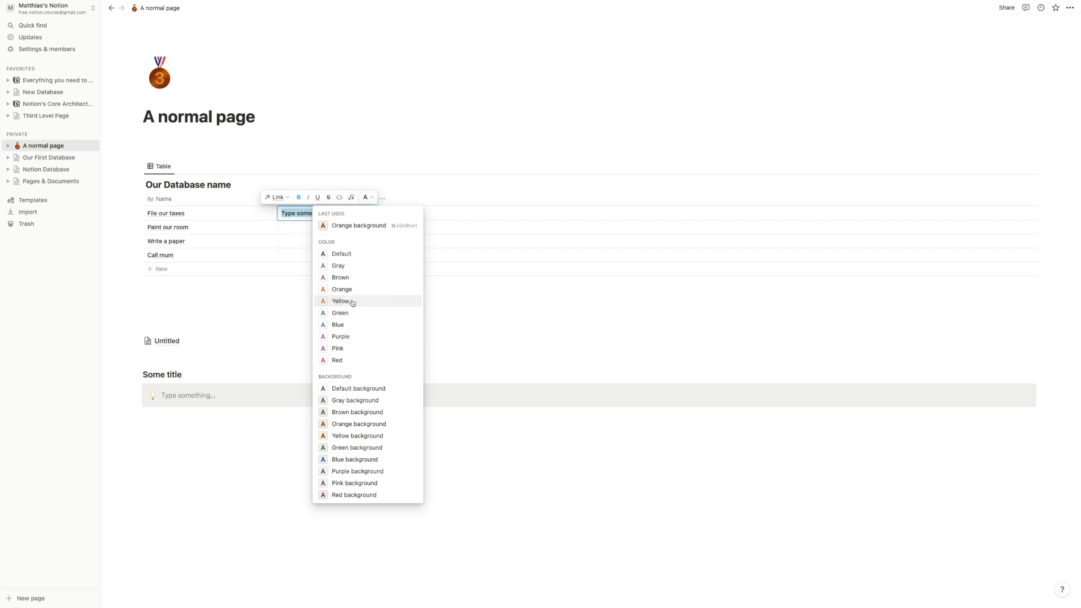
{"action": "left_click", "coordinate": [339, 326]}
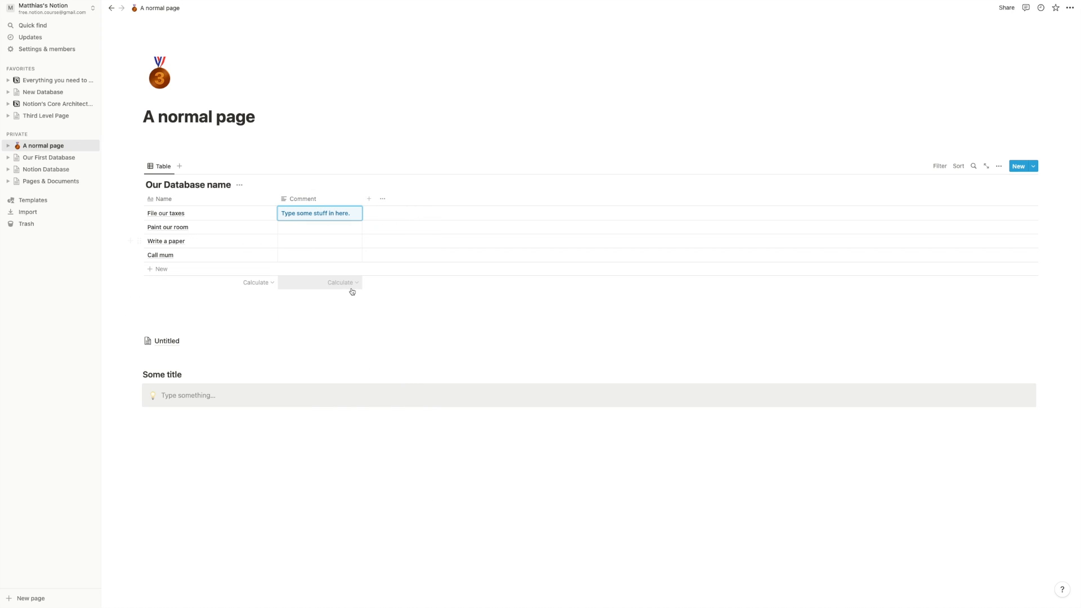
{"action": "left_click", "coordinate": [342, 283]}
{"action": "left_click", "coordinate": [420, 292]}
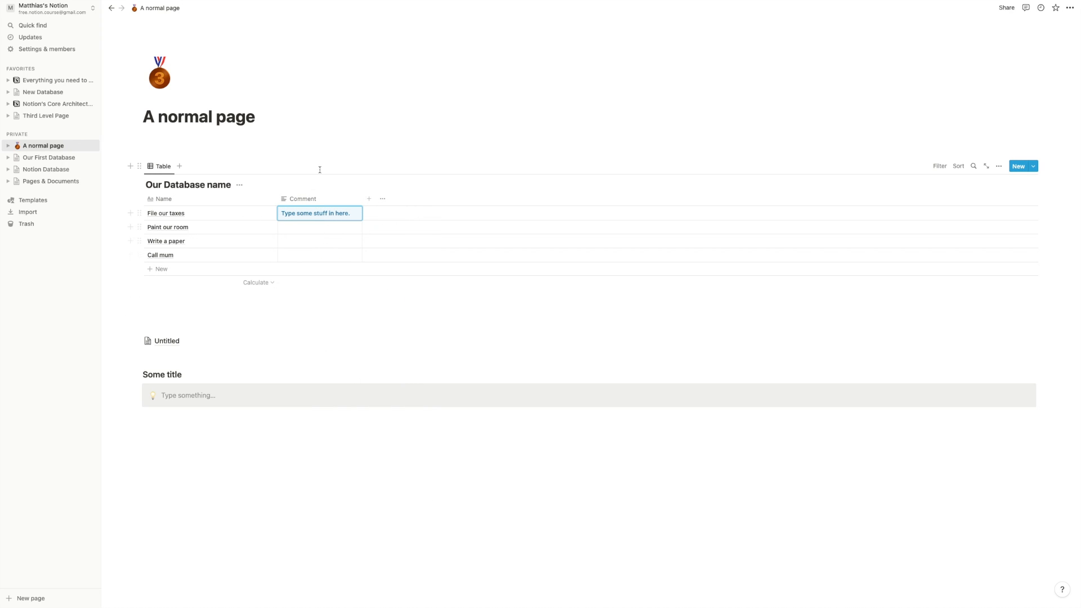
- Add a Number property named Difficulty, keeping the default number format
{"action": "left_click", "coordinate": [372, 204]}
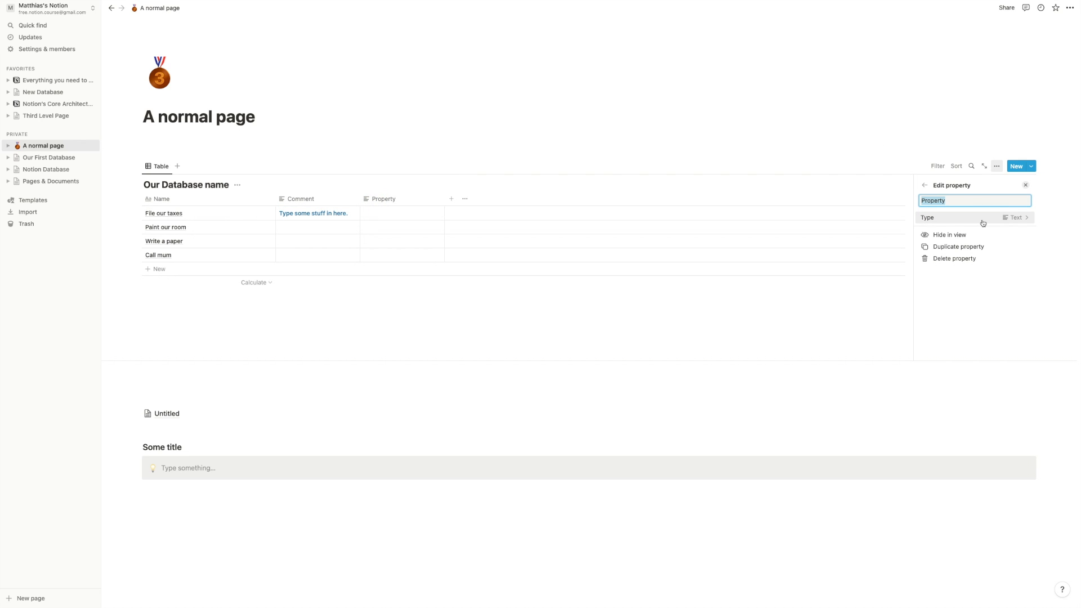
{"action": "left_click", "coordinate": [984, 220]}
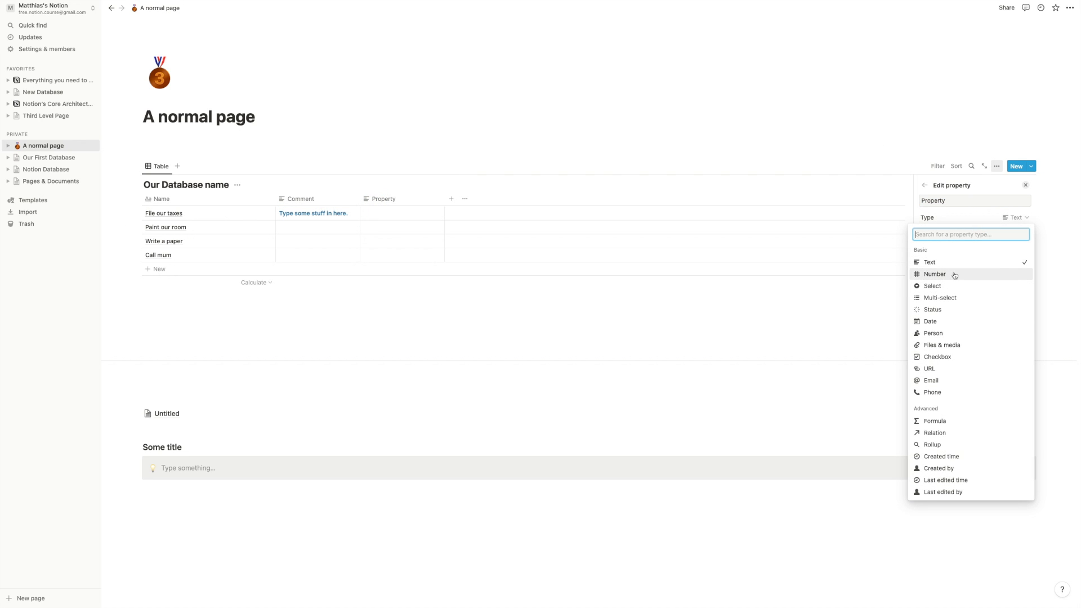
{"action": "left_click", "coordinate": [954, 275]}
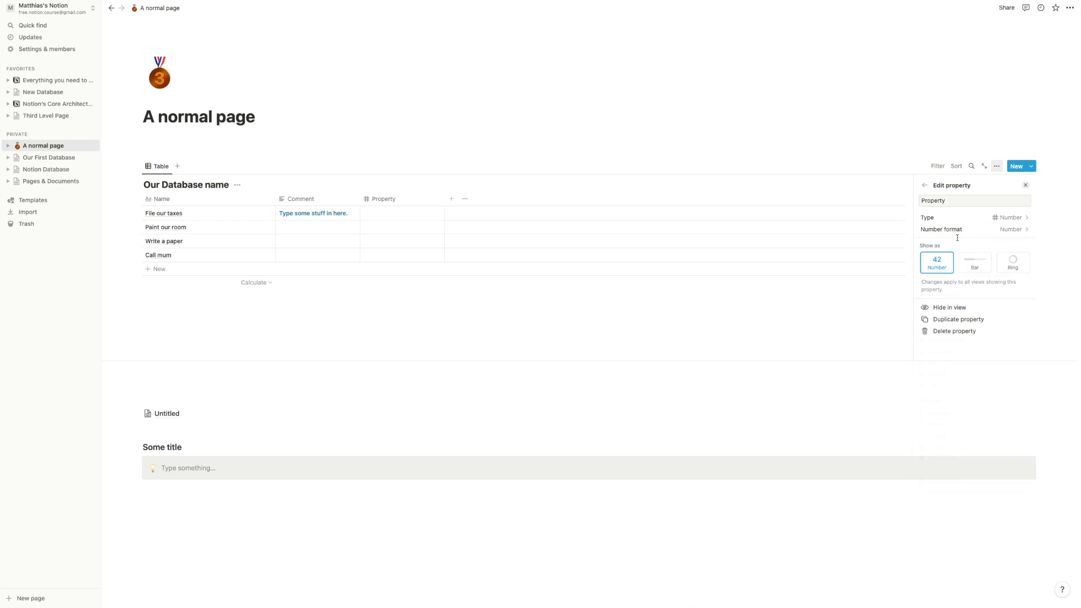
{"action": "left_click", "coordinate": [958, 197]}
{"action": "key", "text": "super+a"}
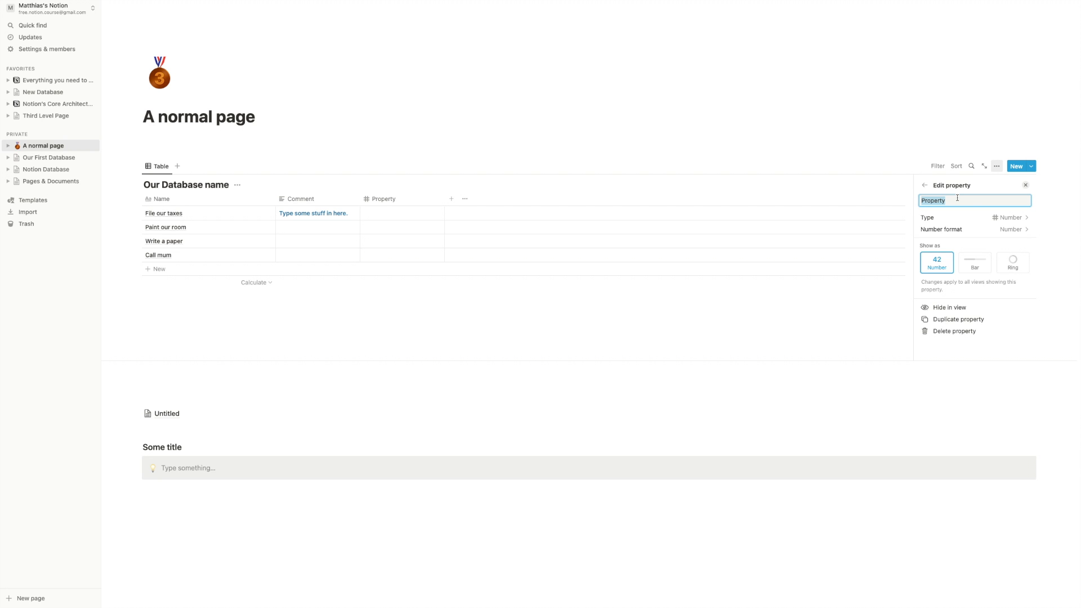
{"action": "type", "text": "Difficulty"}
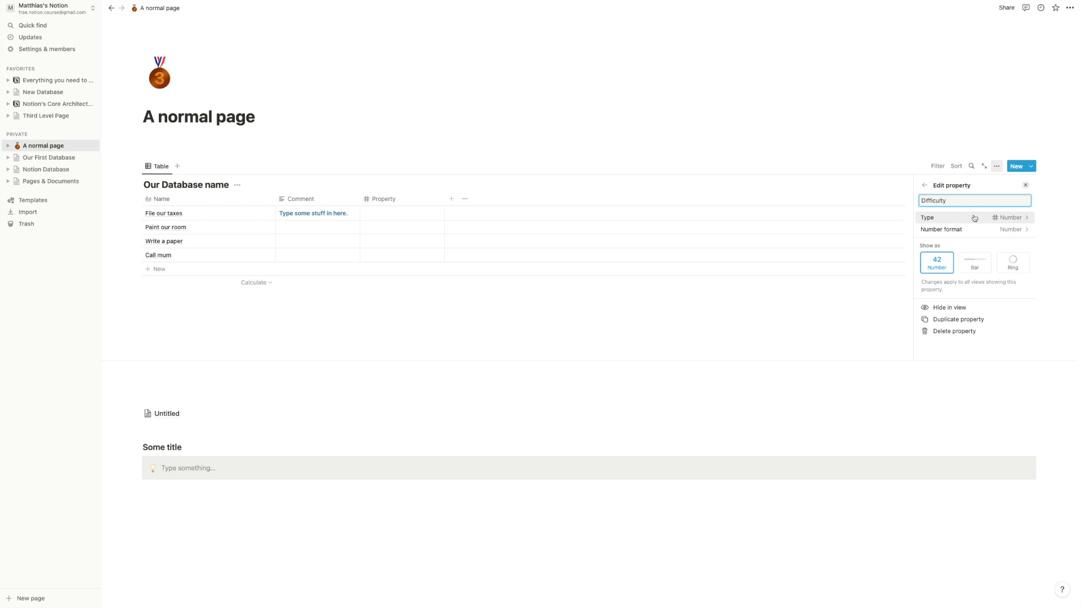
{"action": "left_click", "coordinate": [987, 234]}
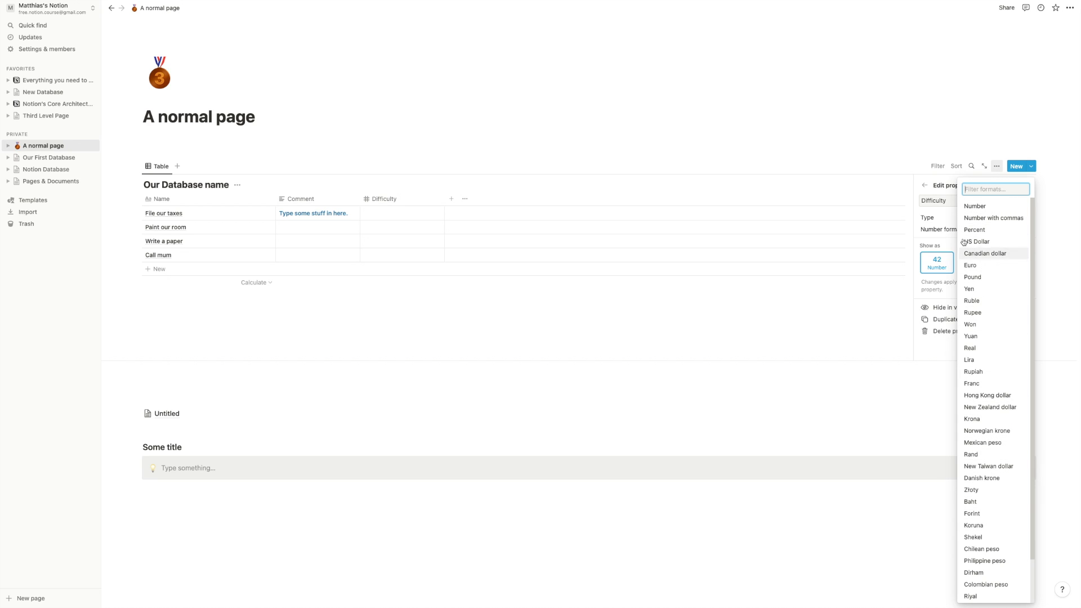
{"action": "left_click", "coordinate": [933, 231]}
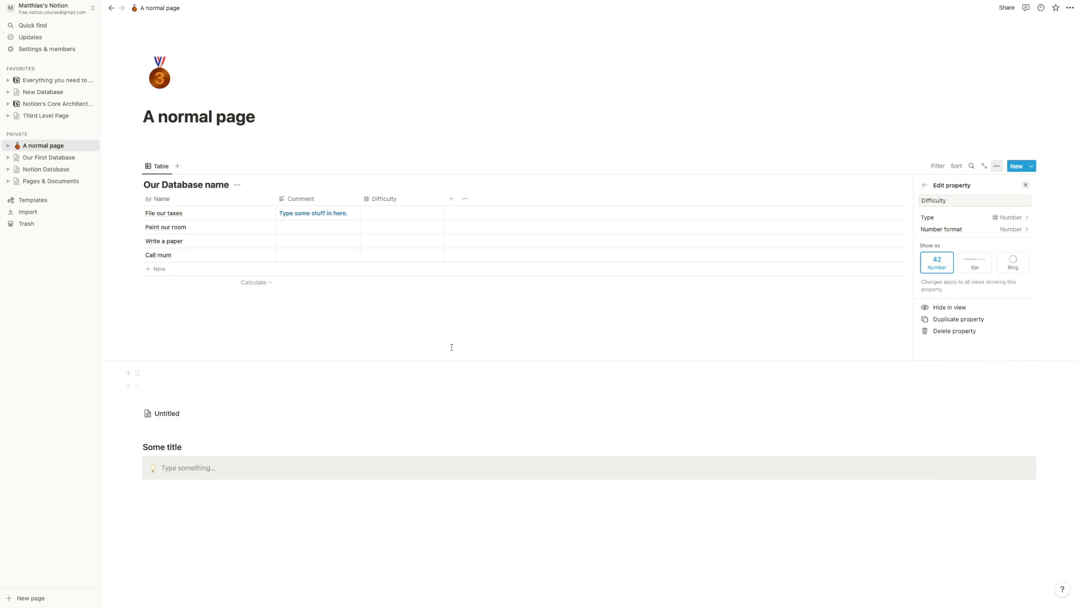
{"action": "left_click", "coordinate": [396, 217]}
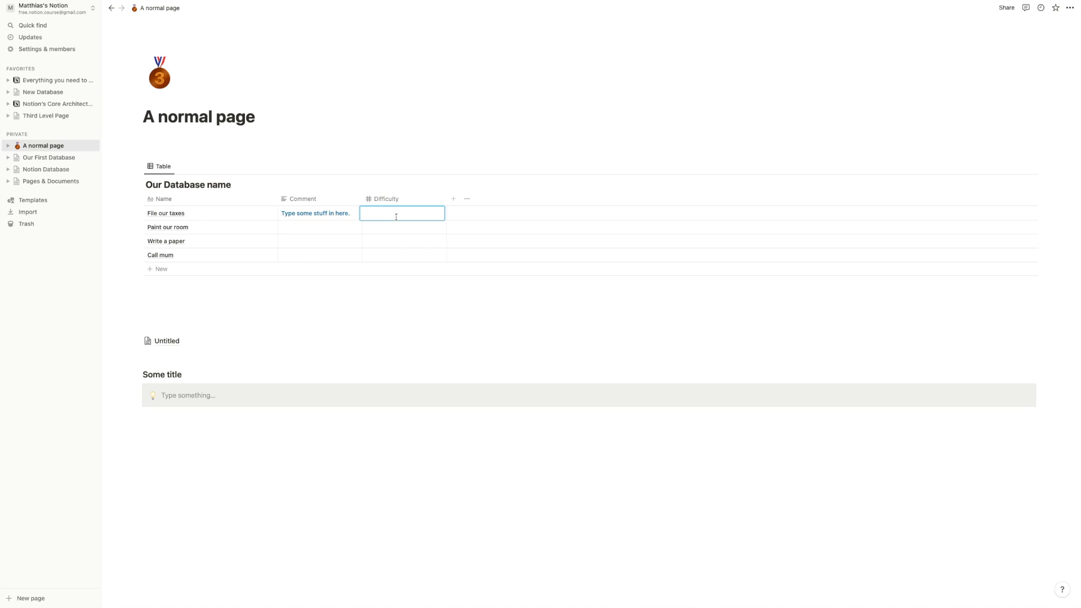
- Enter Difficulty values 10, 5, 8 and 2 for the four tasks in order
{"action": "type", "text": "10"}
{"action": "key", "text": "Return"}
{"action": "type", "text": "5"}
{"action": "key", "text": "Return"}
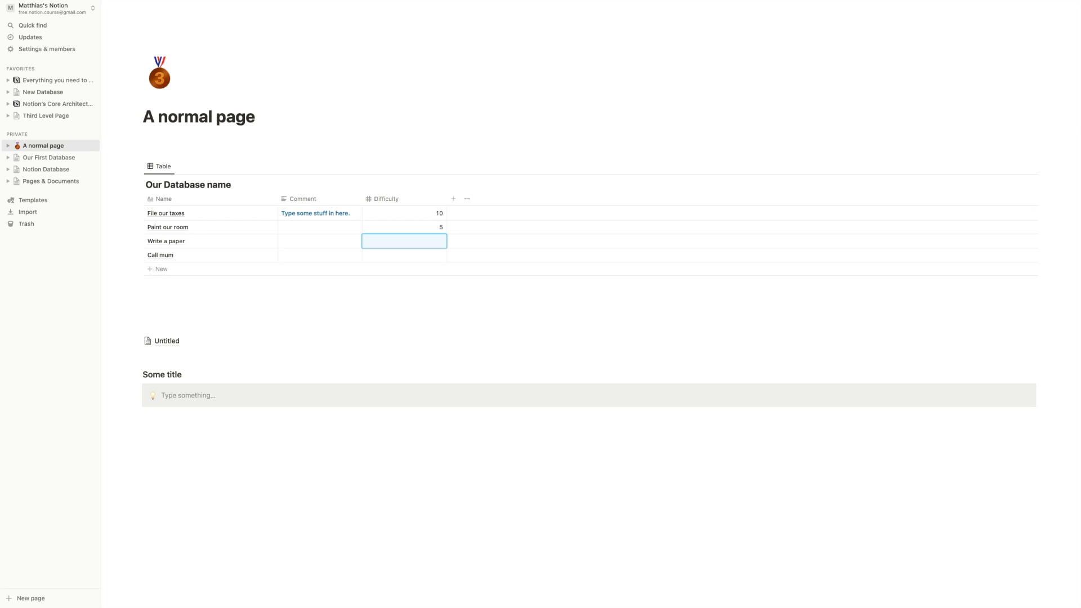
{"action": "type", "text": "8"}
{"action": "key", "text": "Return"}
{"action": "type", "text": "2"}
{"action": "key", "text": "Return"}
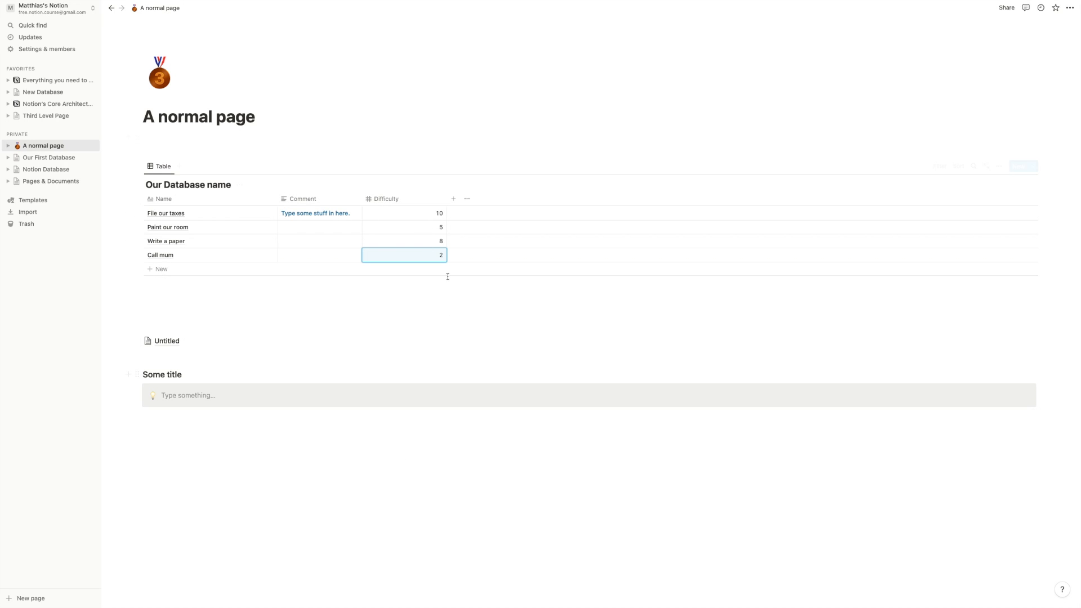
- Open the Difficulty column's Edit property panel, checking its number format along the way
{"action": "left_click", "coordinate": [408, 201]}
{"action": "left_click", "coordinate": [407, 239]}
{"action": "left_click", "coordinate": [397, 204]}
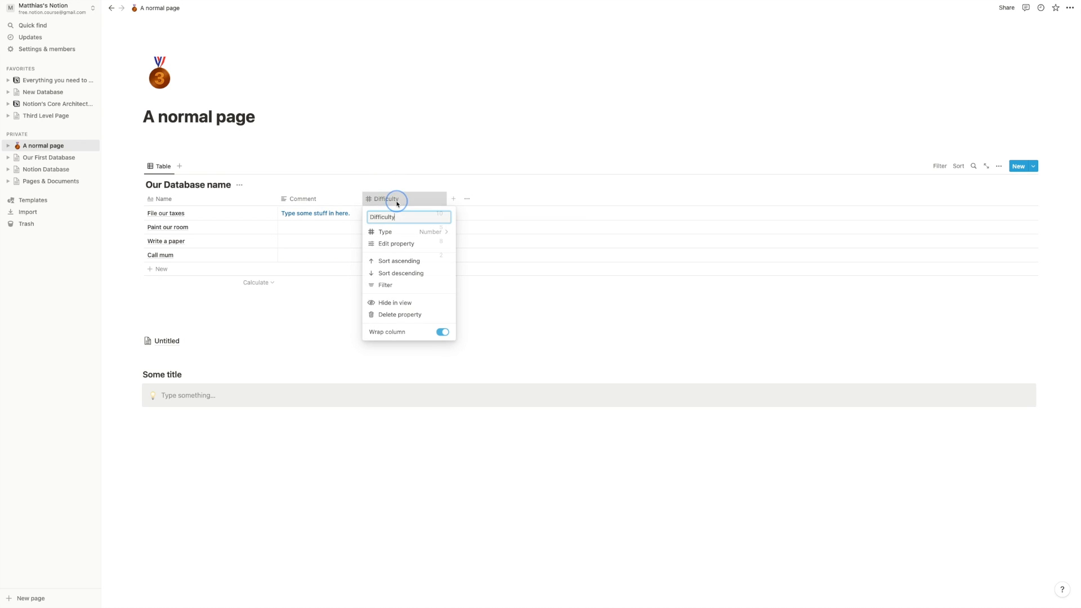
{"action": "left_click", "coordinate": [407, 241]}
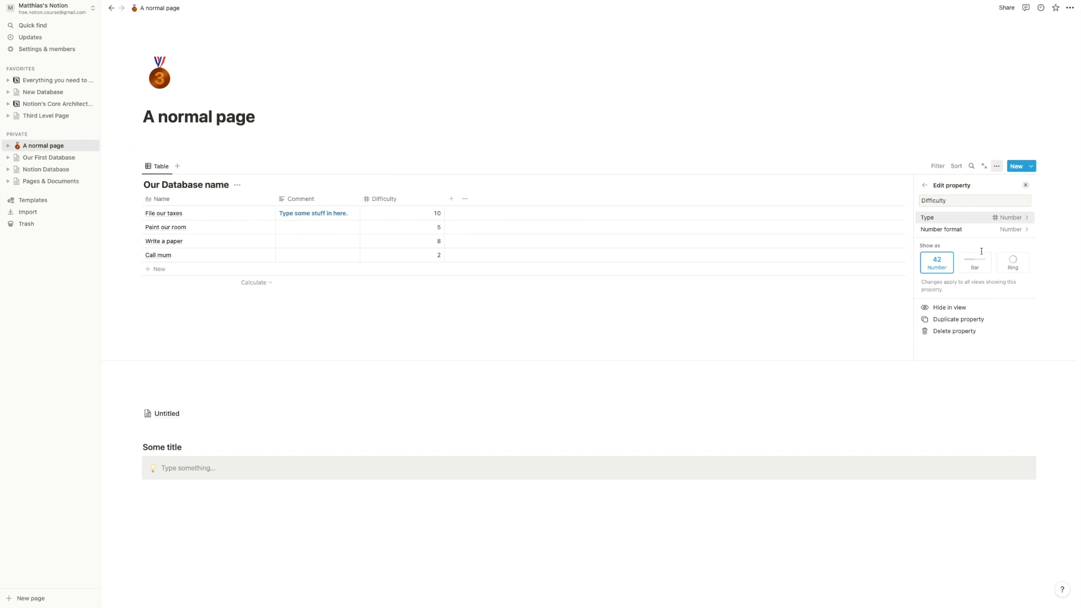
{"action": "left_click", "coordinate": [655, 312]}
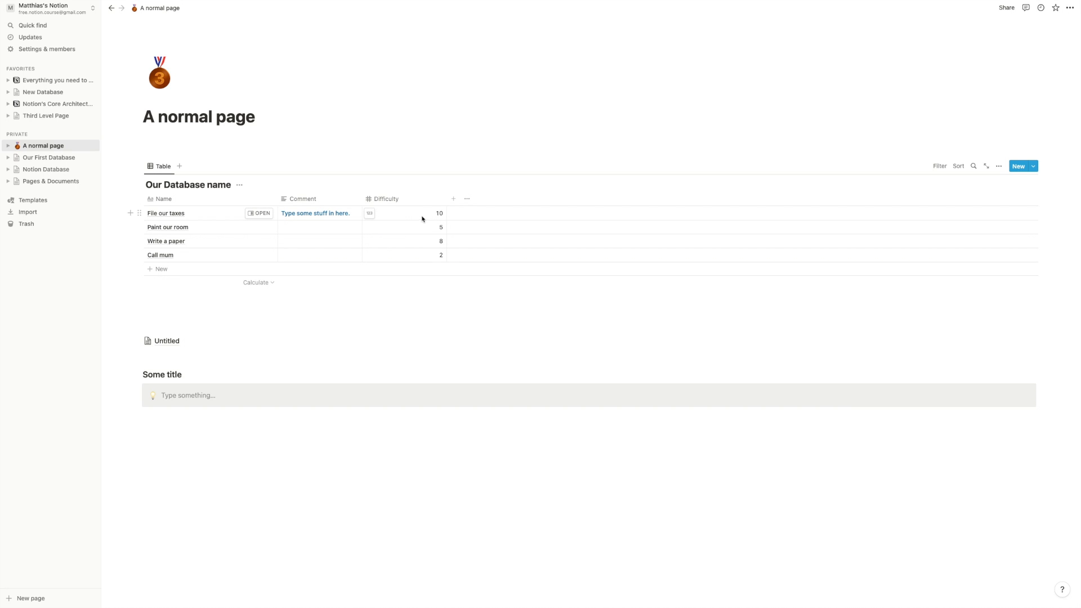
{"action": "left_click", "coordinate": [368, 216]}
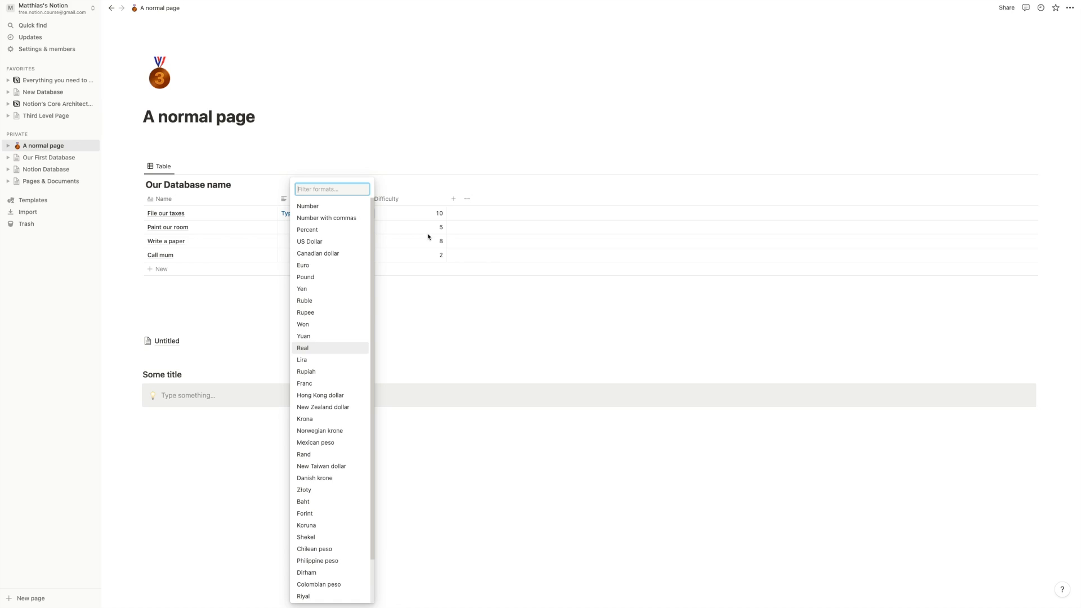
{"action": "left_click", "coordinate": [423, 215]}
{"action": "left_click", "coordinate": [417, 199]}
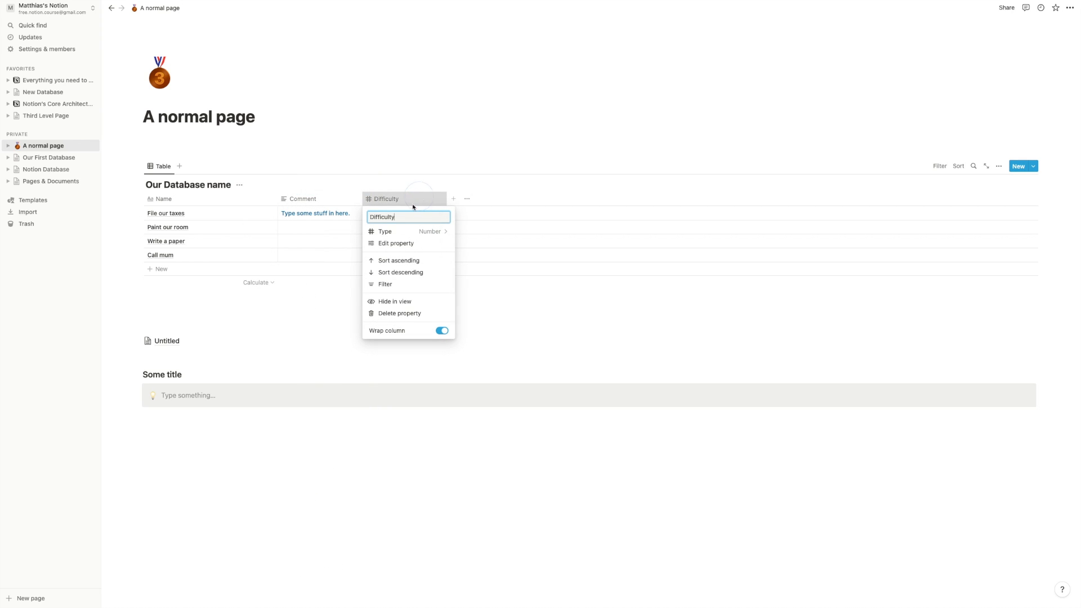
{"action": "left_click", "coordinate": [407, 244]}
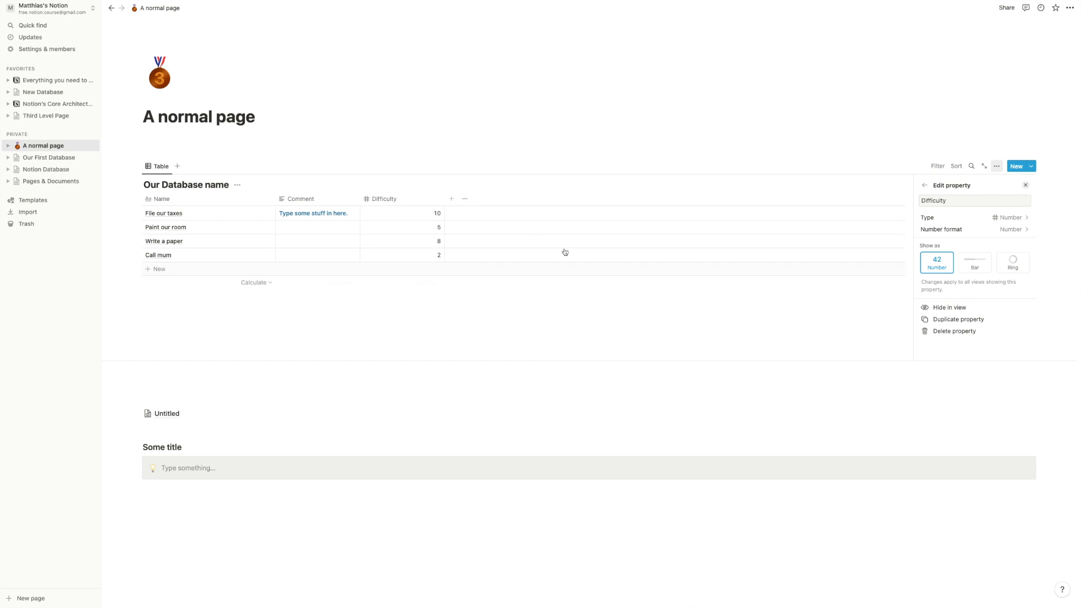
- Show the Difficulty values as progress bars coloured red
{"action": "left_click", "coordinate": [983, 273]}
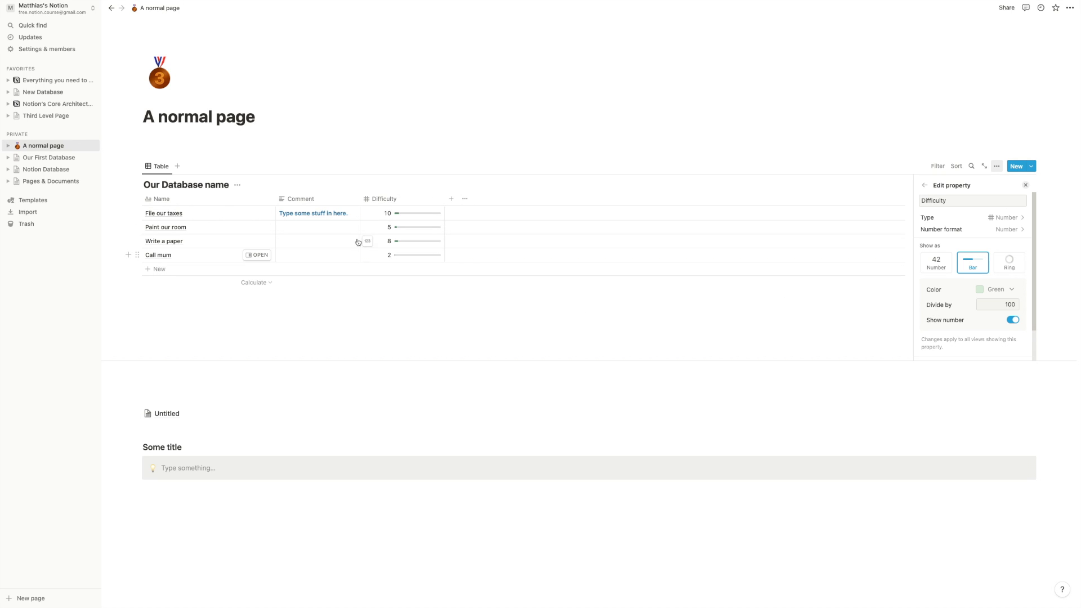
{"action": "scroll", "coordinate": [1005, 297], "scroll_direction": "down", "scroll_amount": 1}
{"action": "left_click", "coordinate": [1004, 254]}
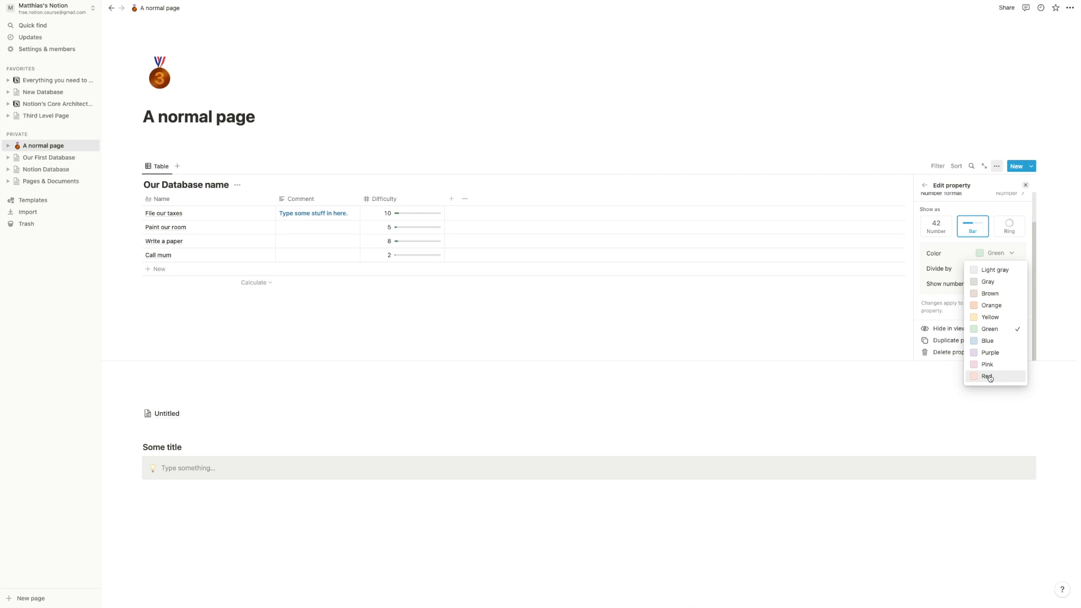
{"action": "left_click", "coordinate": [989, 377]}
- Set the Difficulty bars' divide-by value to 10, keeping the numbers visible
{"action": "left_click_drag", "start_coordinate": [994, 270], "coordinate": [1025, 269]}
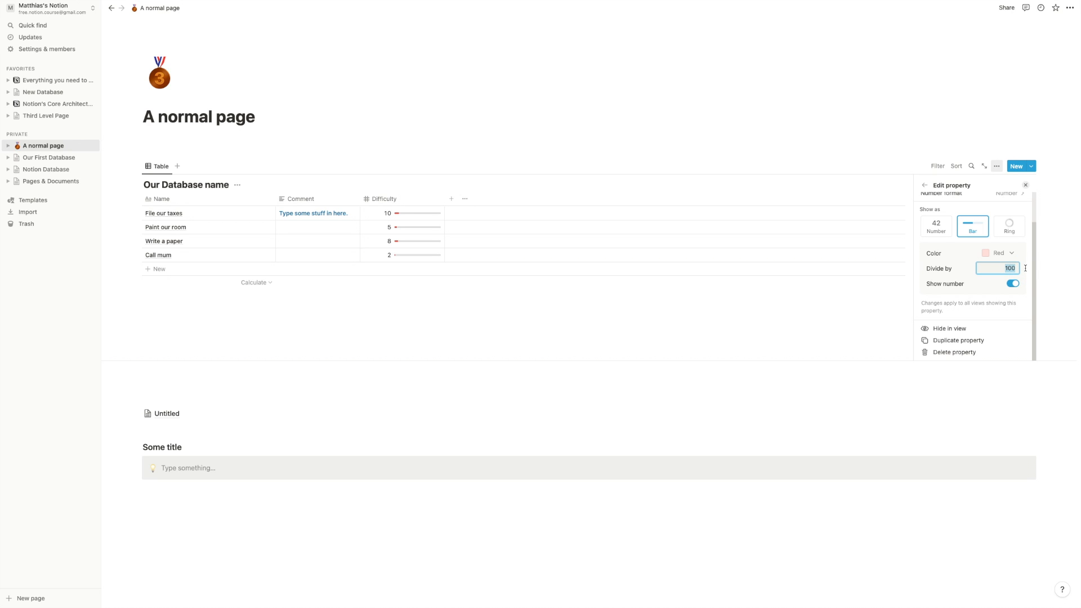
{"action": "type", "text": "1"}
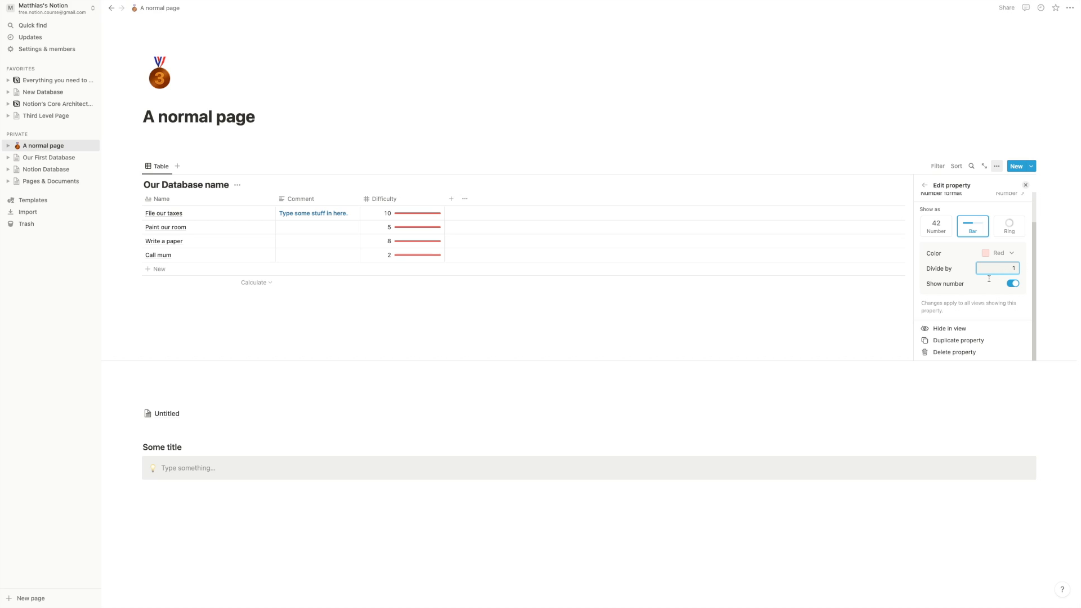
{"action": "double_click", "coordinate": [998, 285]}
{"action": "left_click", "coordinate": [988, 269]}
{"action": "type", "text": "0"}
{"action": "mouse_move", "coordinate": [401, 211]}
{"action": "left_click", "coordinate": [1019, 288]}
{"action": "left_click", "coordinate": [1019, 288]}
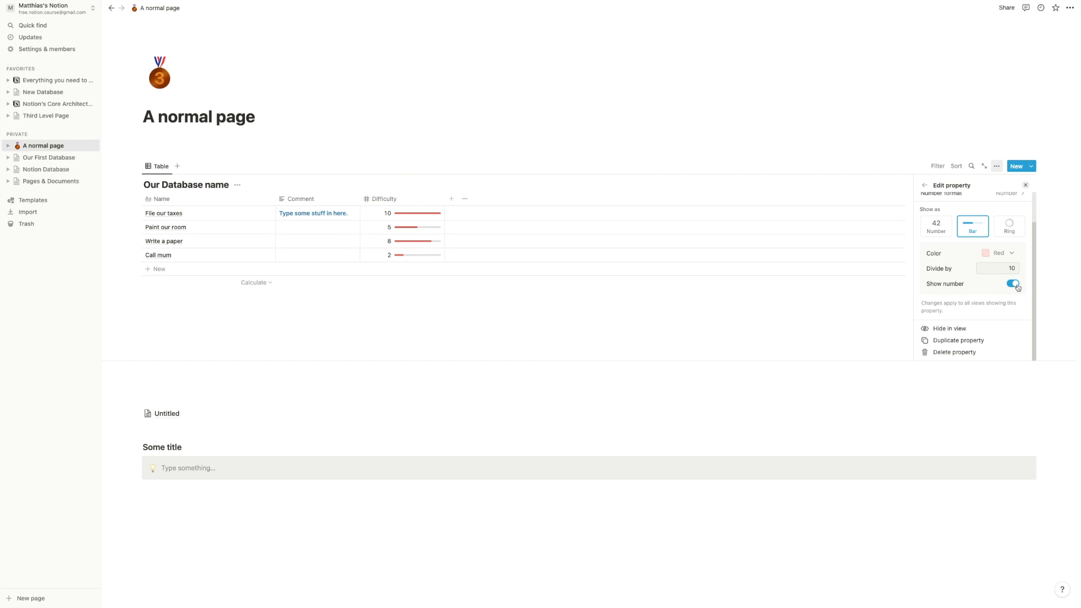
{"action": "left_click", "coordinate": [669, 336]}
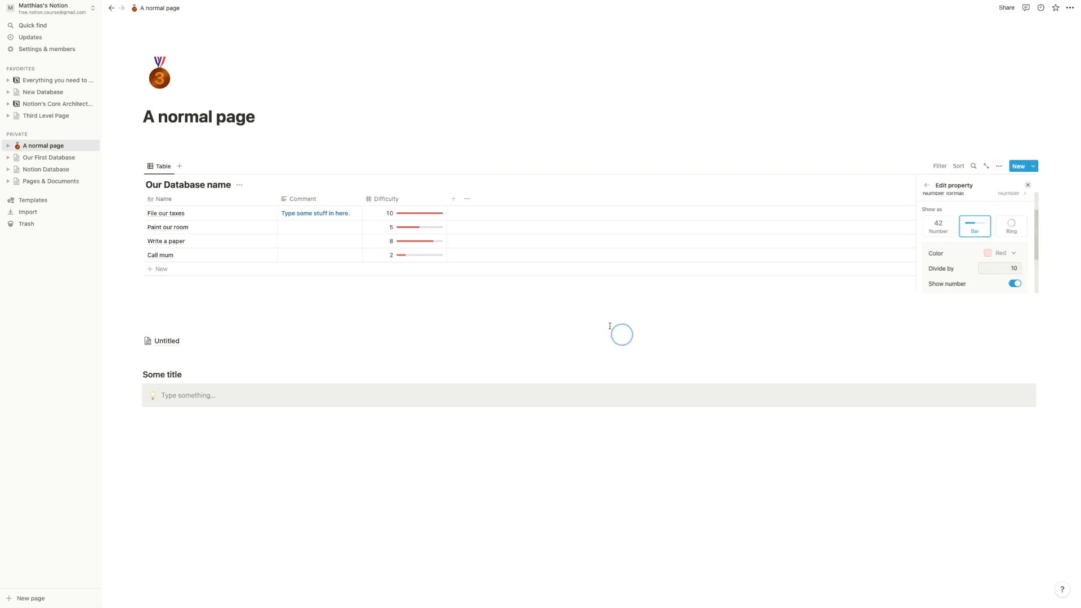
- Drag the Difficulty column's edge to make it narrower
{"action": "left_click", "coordinate": [445, 201]}
{"action": "left_click", "coordinate": [440, 171]}
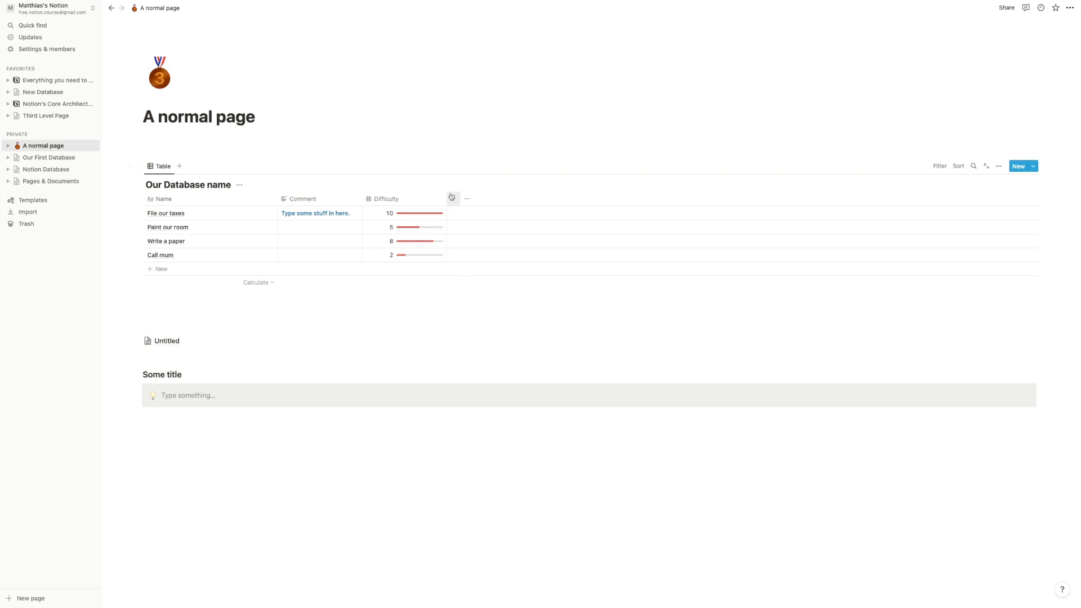
{"action": "left_click_drag", "start_coordinate": [447, 198], "coordinate": [420, 195]}
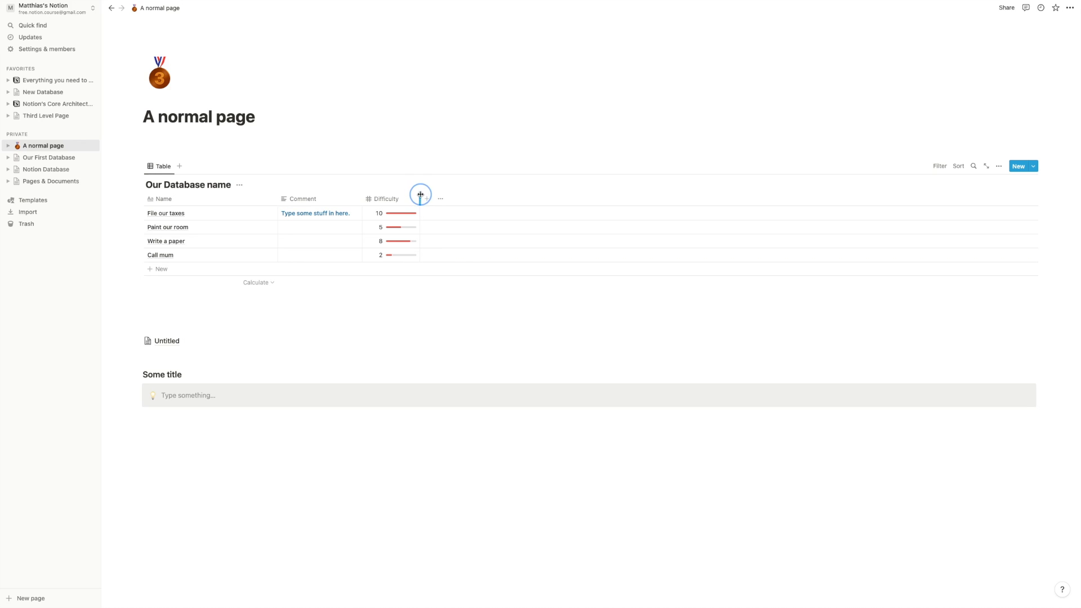
- Try Ring for Difficulty, then switch it back to Bar
{"action": "left_click", "coordinate": [419, 193]}
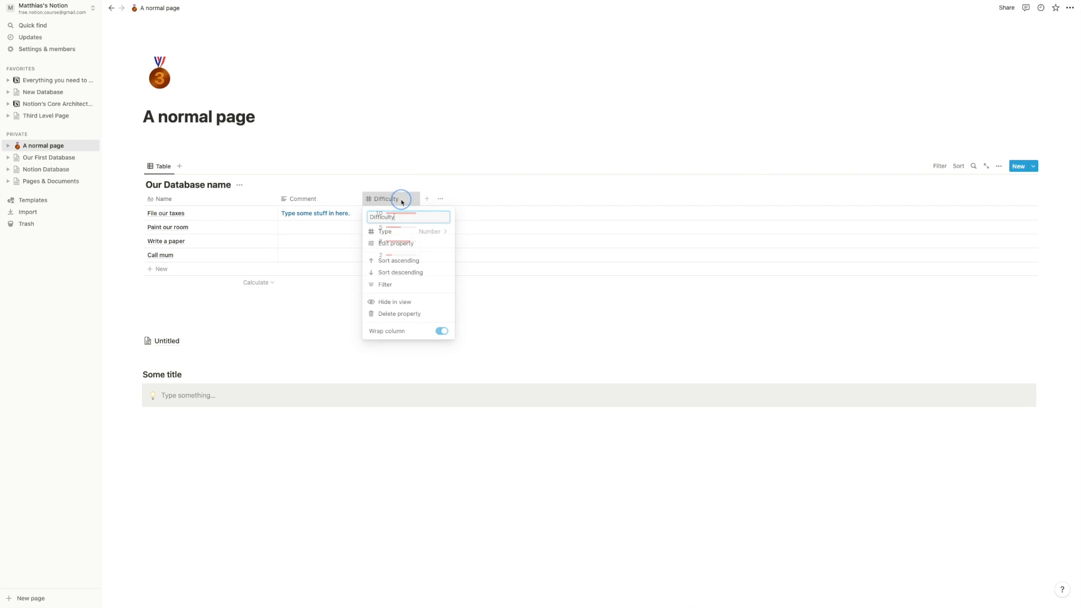
{"action": "left_click", "coordinate": [393, 241]}
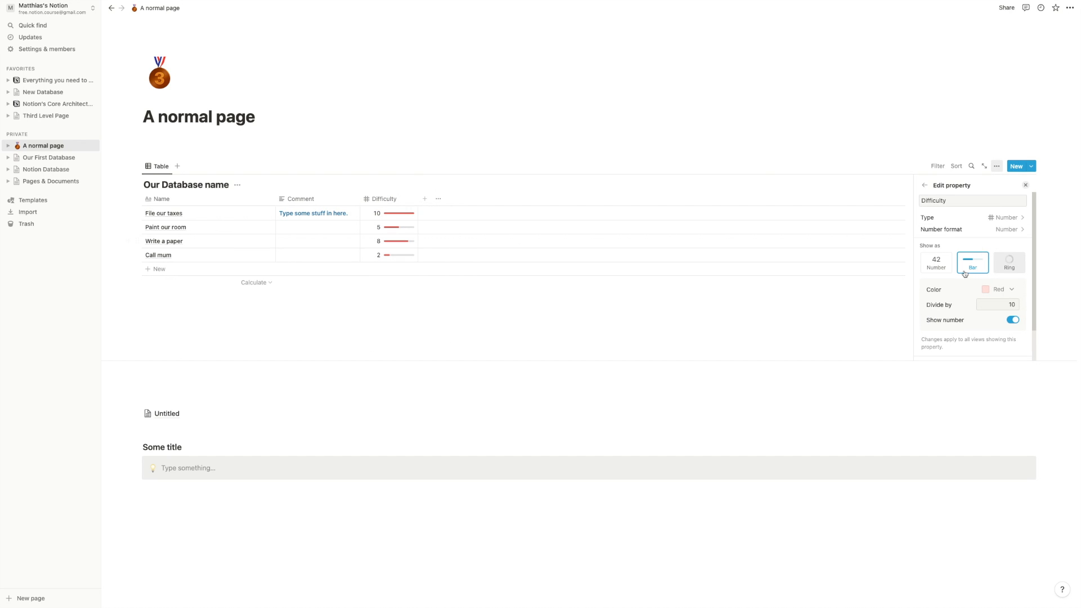
{"action": "left_click", "coordinate": [1012, 263]}
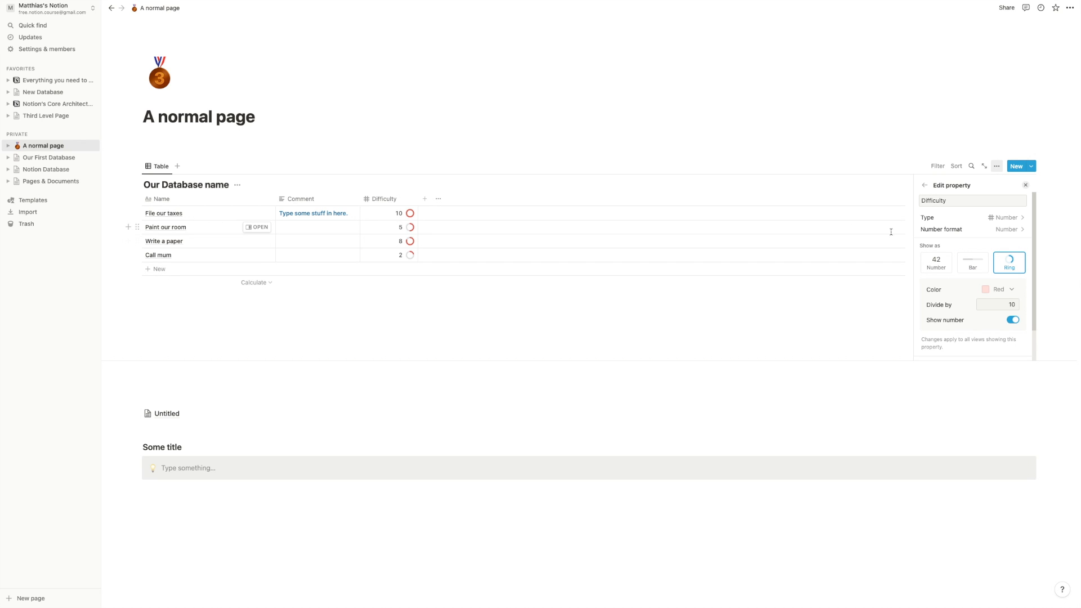
{"action": "left_click", "coordinate": [965, 267]}
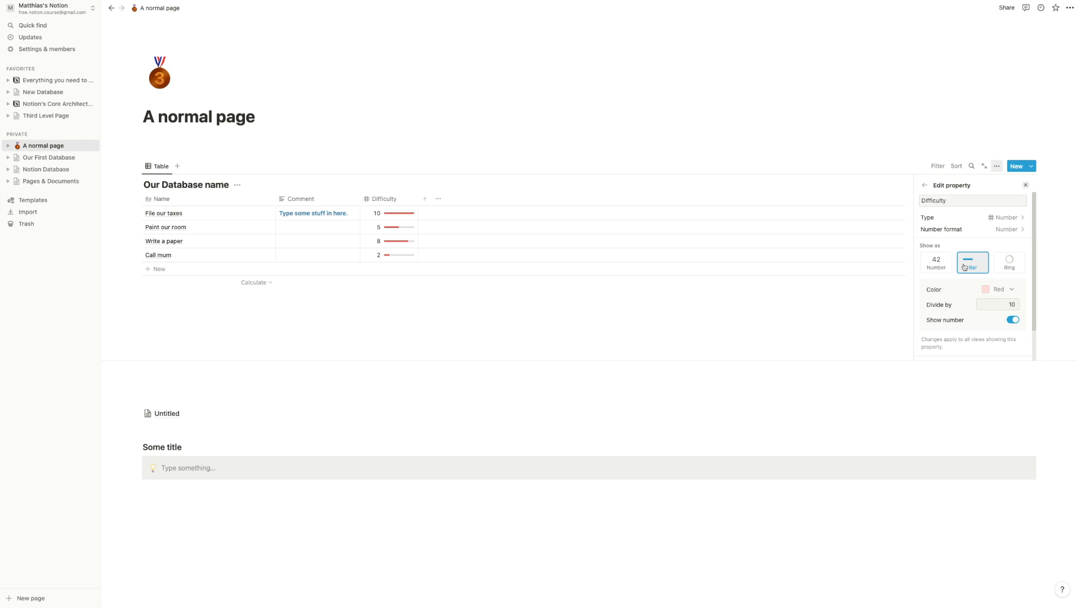
{"action": "scroll", "coordinate": [966, 267], "scroll_direction": "down", "scroll_amount": 2}
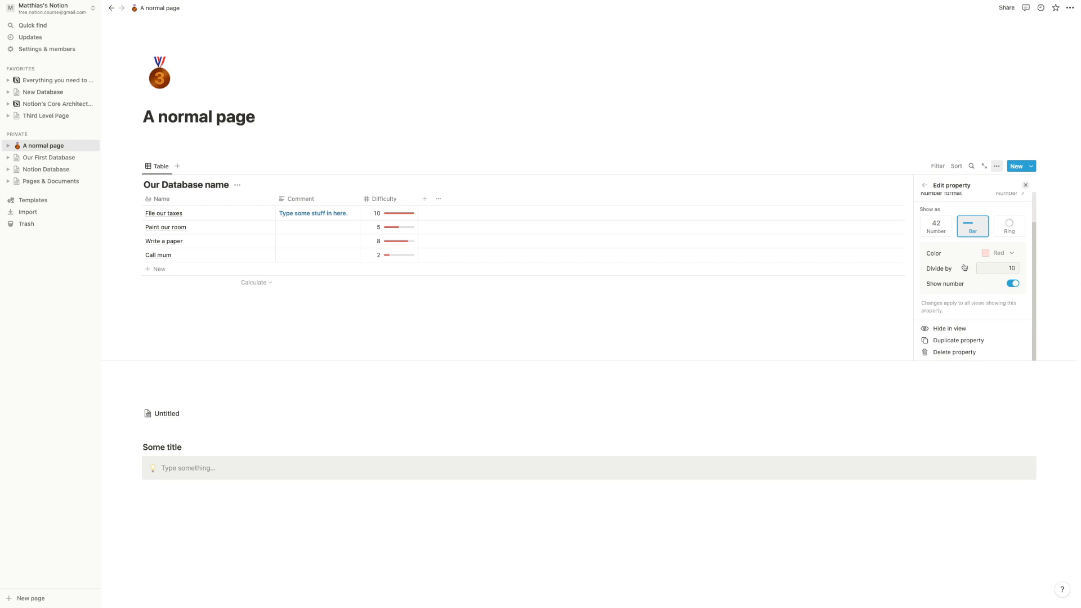
{"action": "left_click", "coordinate": [486, 354]}
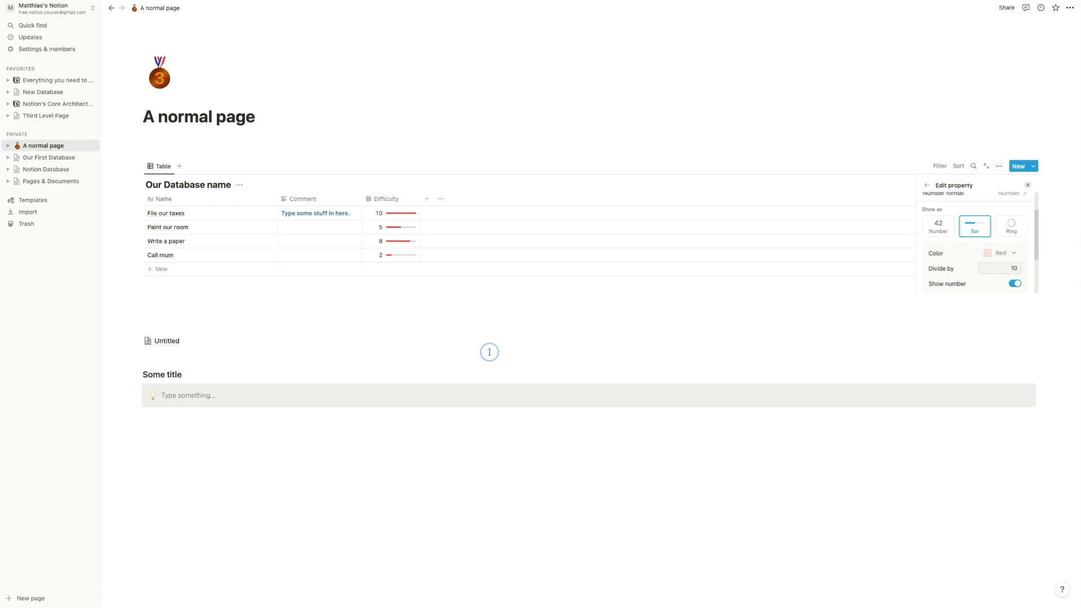
- Add a new Select column named Area
{"action": "left_click", "coordinate": [427, 200]}
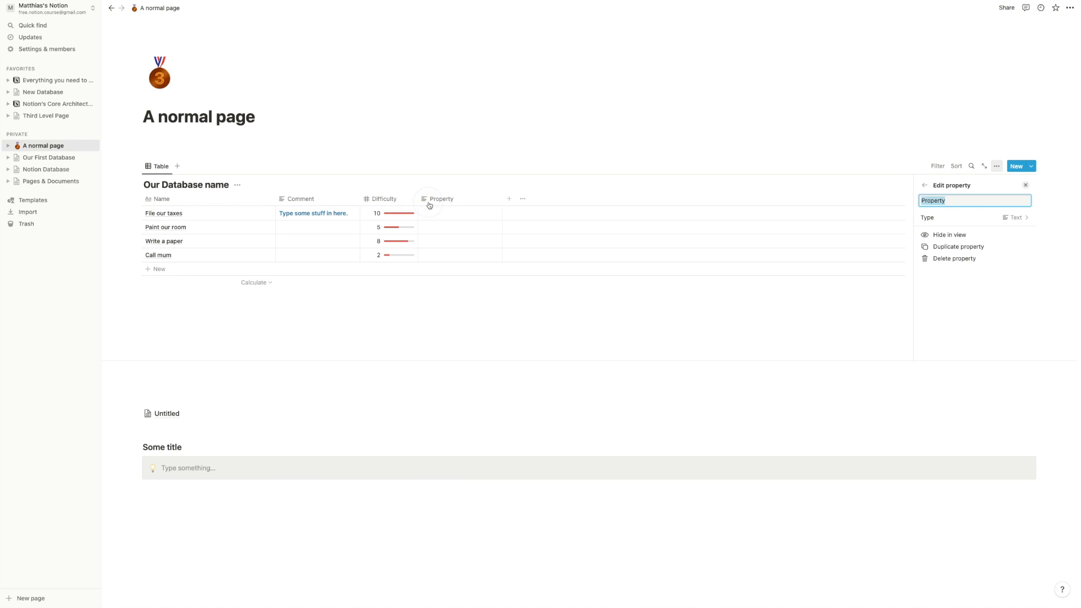
{"action": "left_click", "coordinate": [977, 217]}
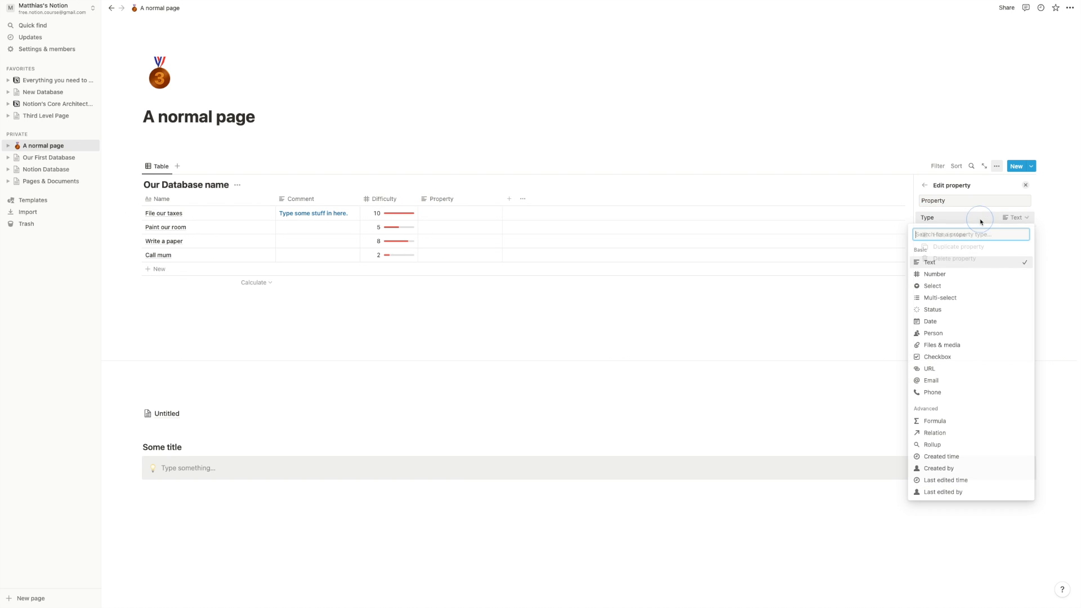
{"action": "left_click", "coordinate": [952, 290]}
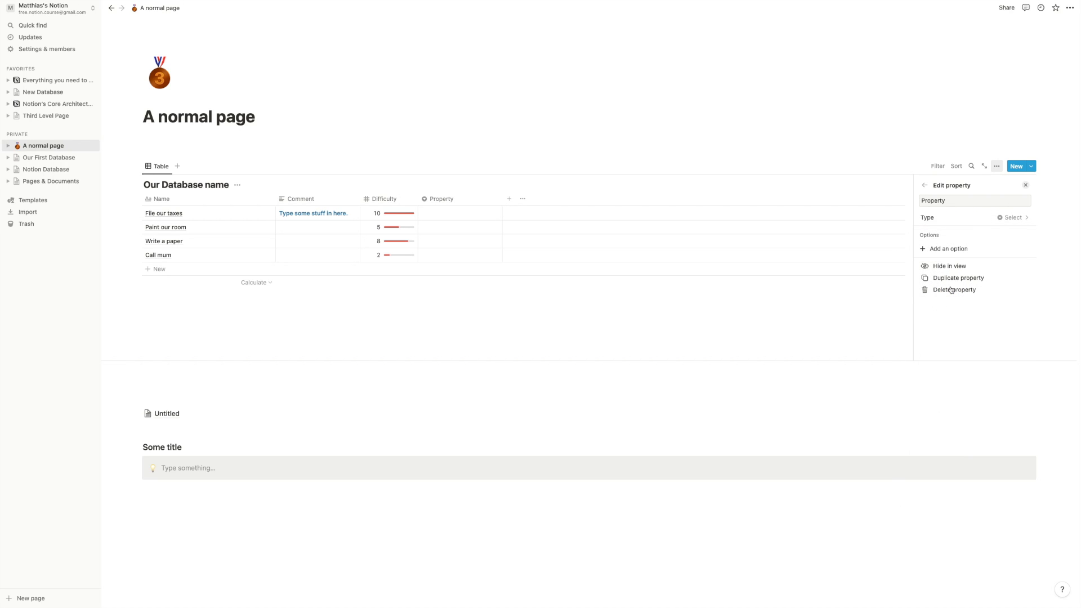
{"action": "left_click", "coordinate": [969, 202]}
{"action": "key", "text": "super+a"}
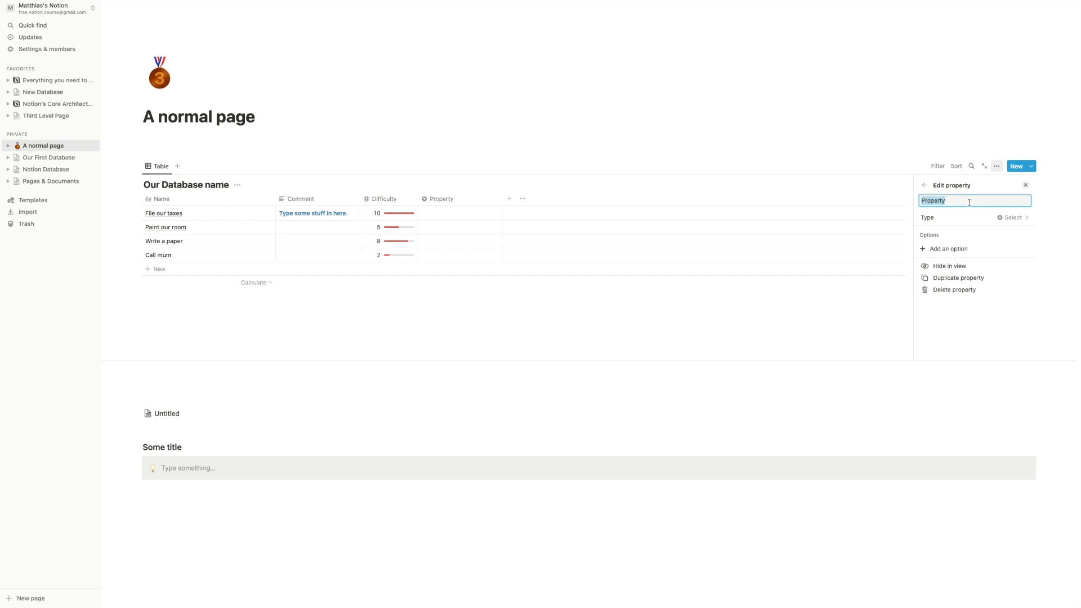
{"action": "type", "text": "Area"}
- Give the Area property a Private option
{"action": "left_click", "coordinate": [957, 252]}
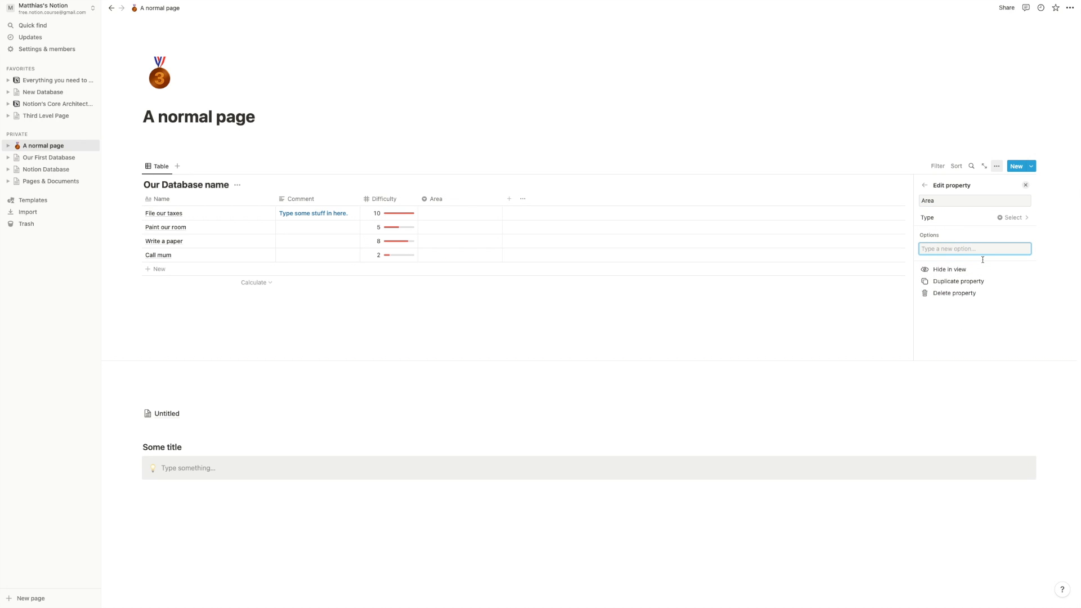
{"action": "type", "text": "Professiona"}
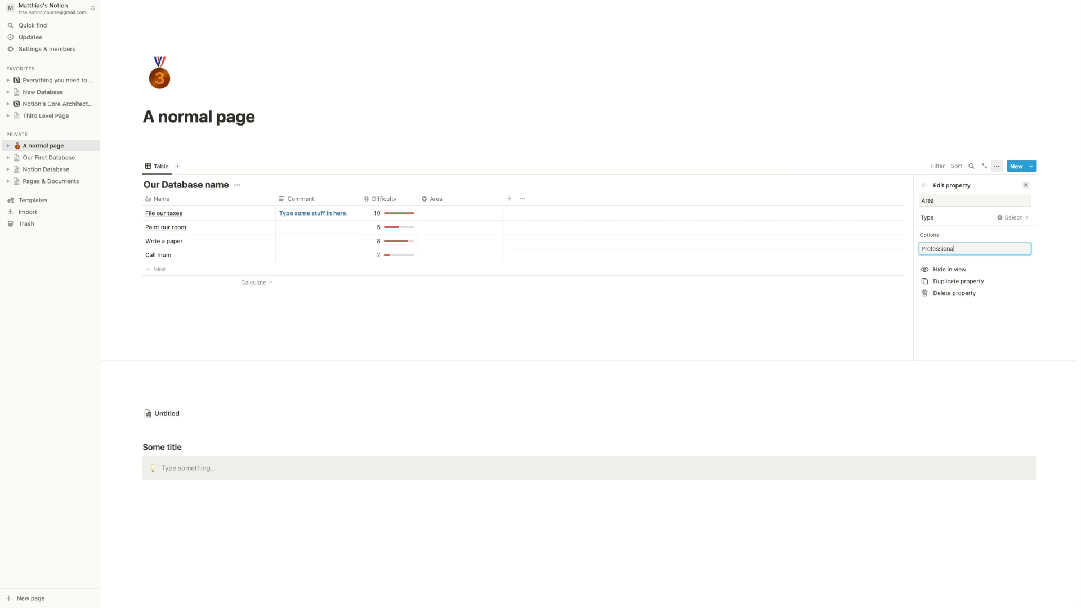
{"action": "type", "text": "l"}
{"action": "key", "text": "super+a"}
{"action": "type", "text": "Private"}
{"action": "key", "text": "Return"}
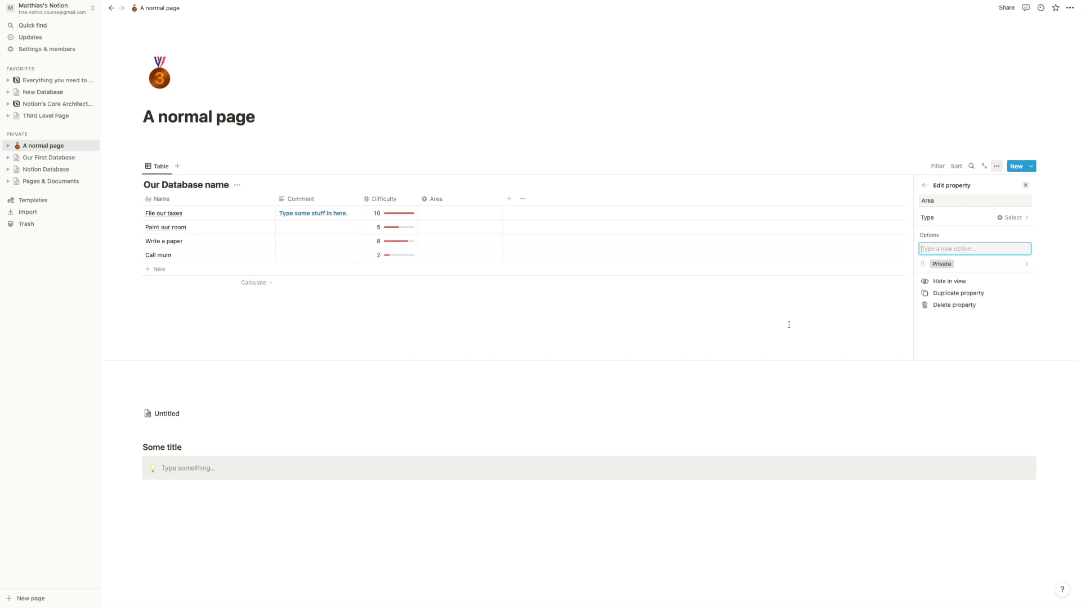
{"action": "left_click", "coordinate": [749, 337]}
- Set File our taxes' Area to Private; create Professional for Paint our room
{"action": "left_click", "coordinate": [456, 214]}
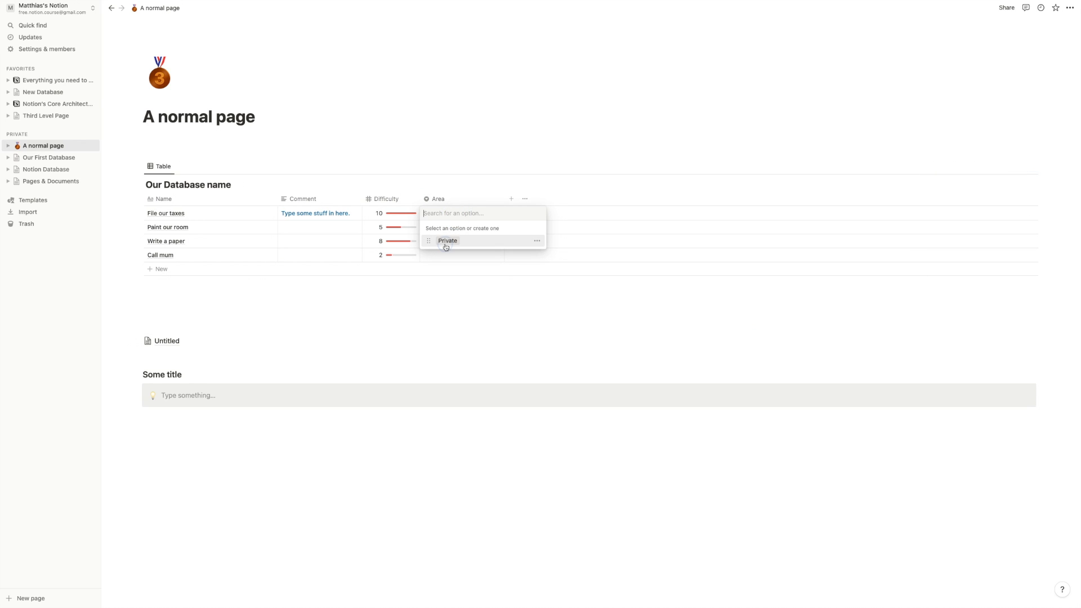
{"action": "left_click", "coordinate": [445, 242]}
{"action": "left_click", "coordinate": [448, 228]}
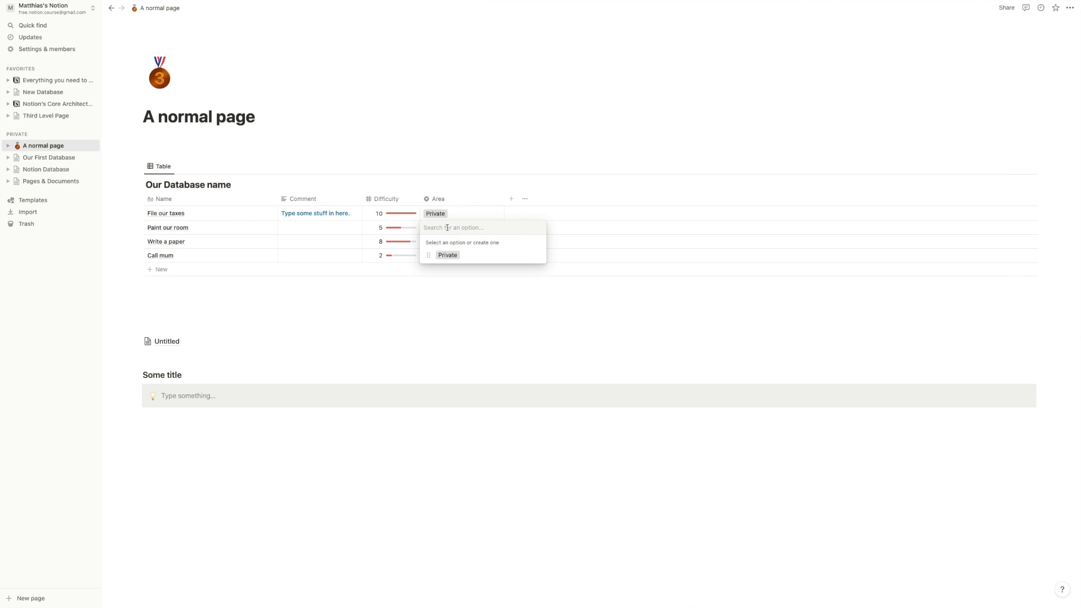
{"action": "type", "text": "Professional"}
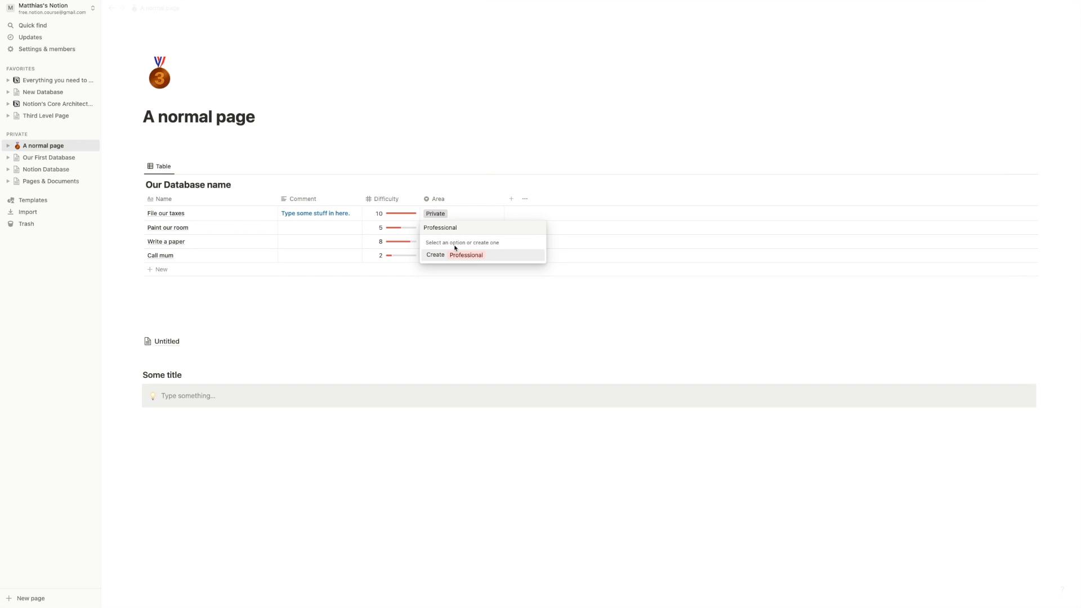
{"action": "left_click", "coordinate": [456, 255]}
{"action": "left_click", "coordinate": [461, 326]}
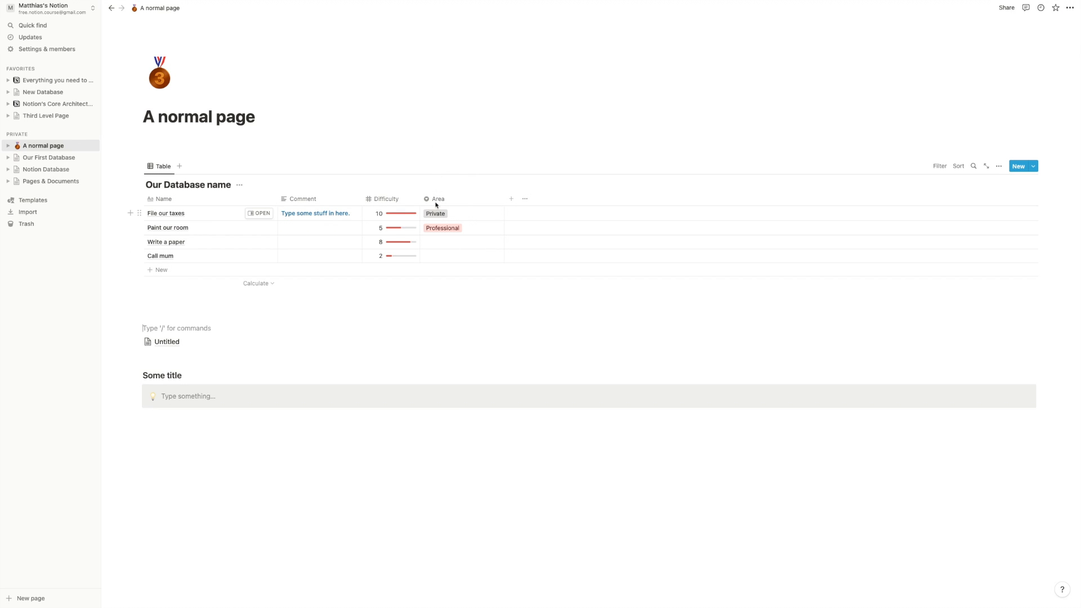
- Open and close the Area choices and Area property settings without changes
{"action": "left_click", "coordinate": [467, 215]}
{"action": "left_click", "coordinate": [492, 308]}
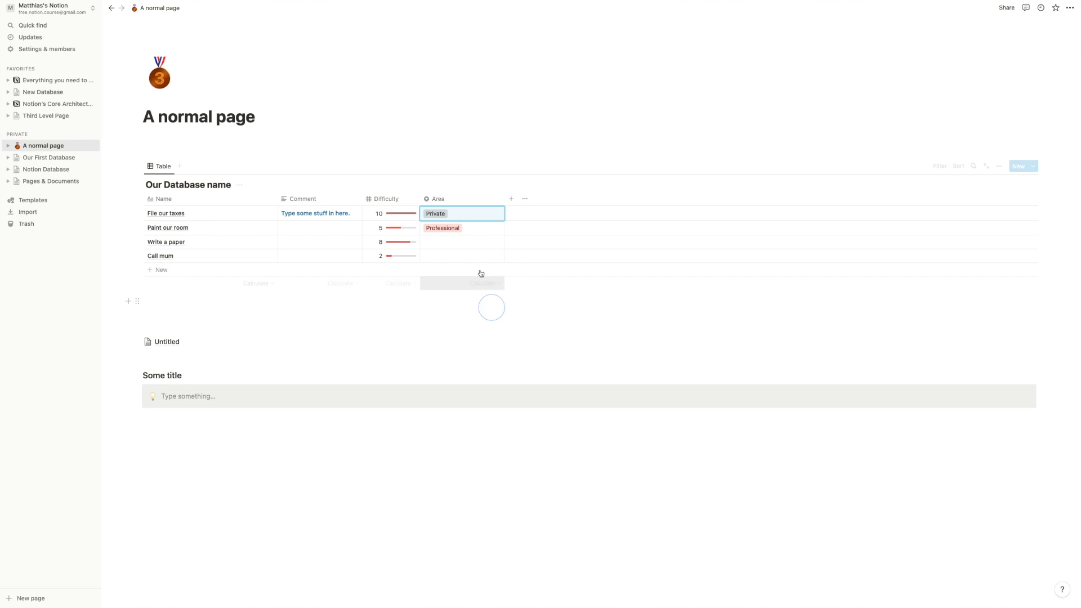
{"action": "left_click", "coordinate": [438, 199]}
{"action": "left_click", "coordinate": [451, 243]}
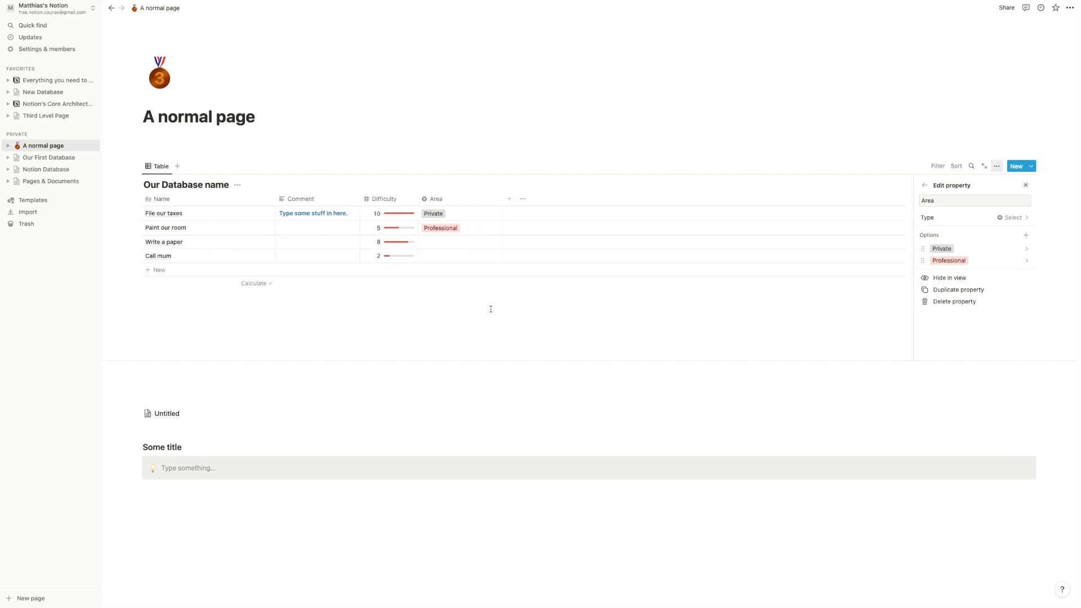
{"action": "left_click", "coordinate": [491, 304]}
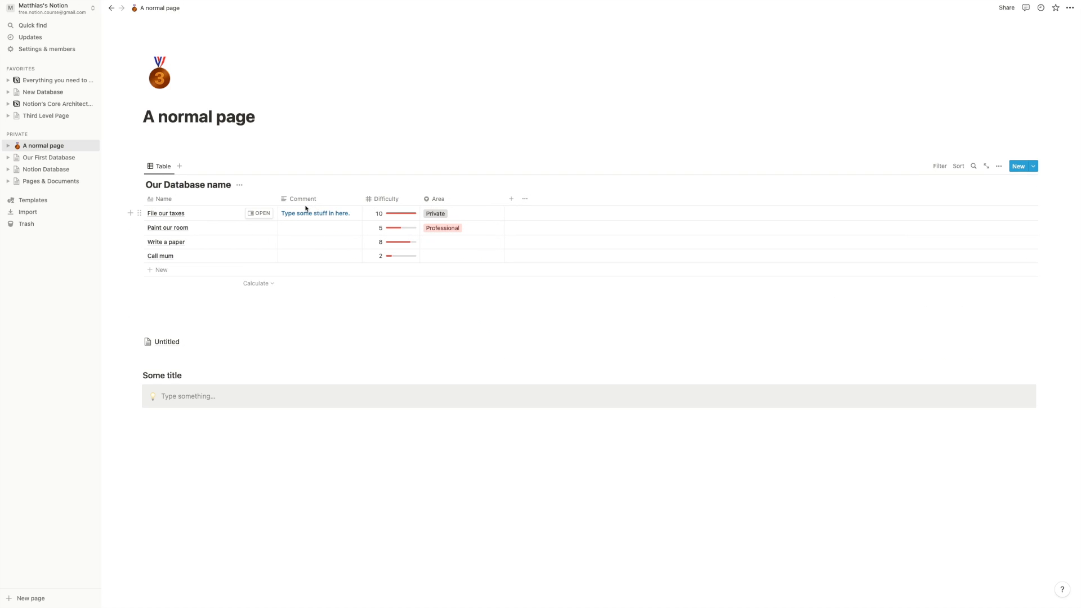
- Make the Private Area option blue
{"action": "left_click", "coordinate": [440, 218]}
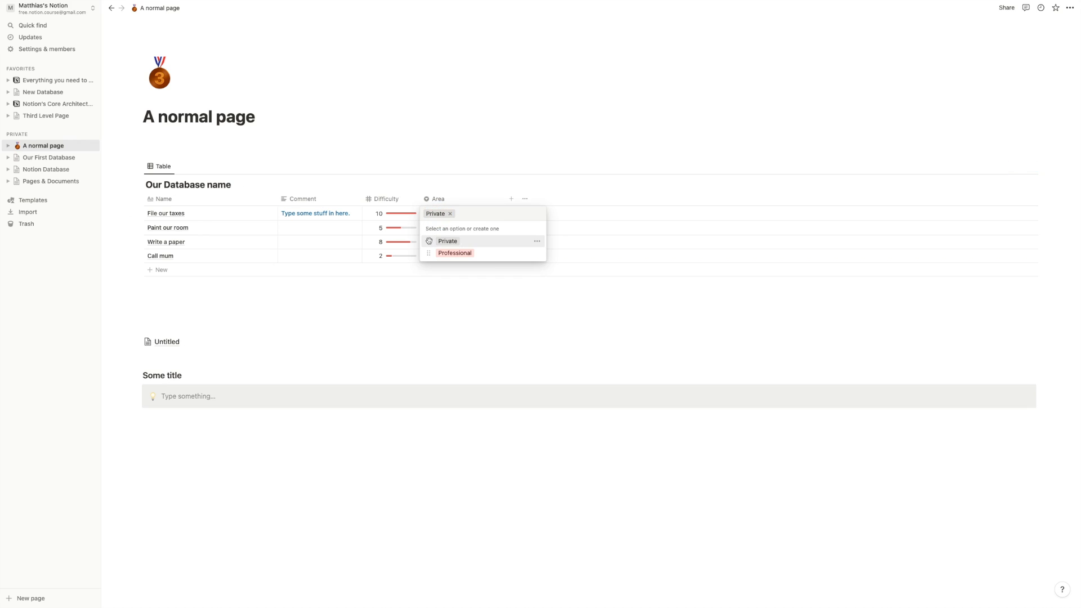
{"action": "left_click", "coordinate": [536, 242]}
{"action": "left_click", "coordinate": [521, 377]}
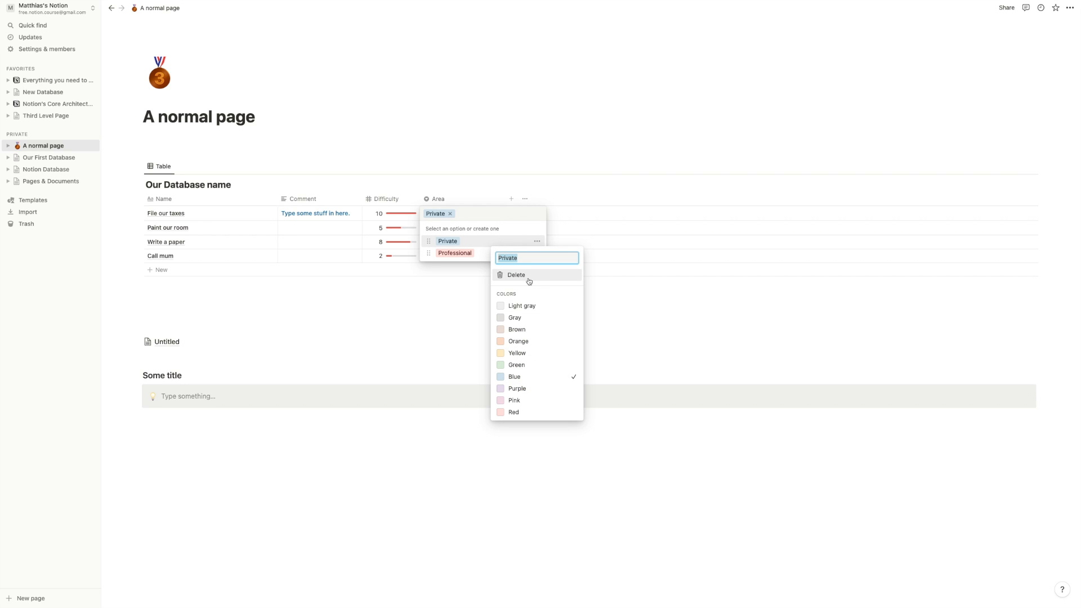
{"action": "left_click", "coordinate": [526, 259]}
{"action": "left_click", "coordinate": [413, 302]}
{"action": "left_click", "coordinate": [432, 356]}
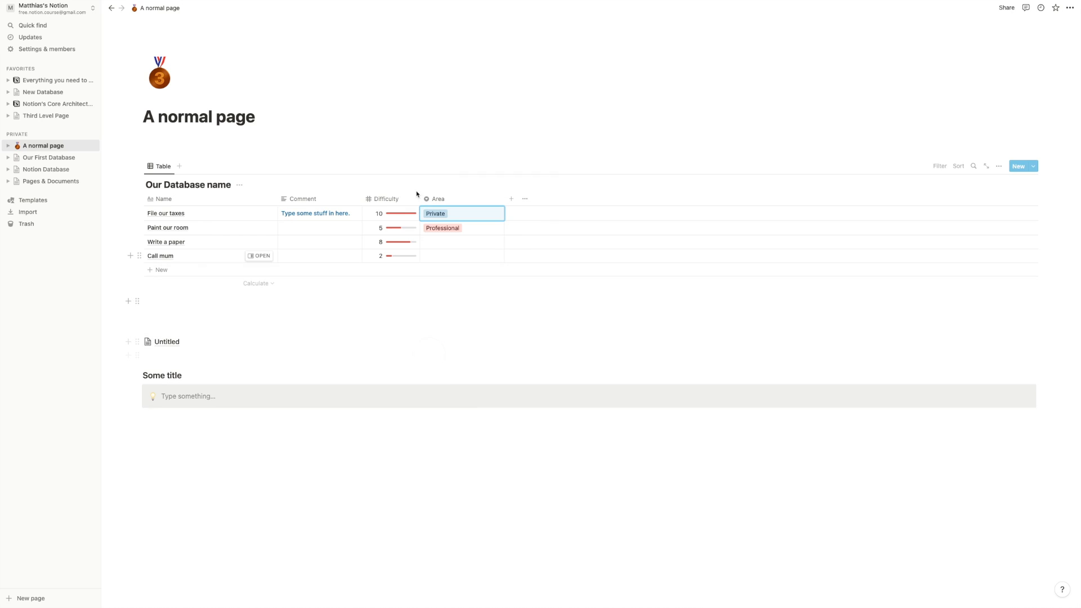
- Set Area: Paint our room Private, Write a paper Professional, Call mum Private
{"action": "left_click", "coordinate": [453, 247]}
{"action": "left_click", "coordinate": [379, 340]}
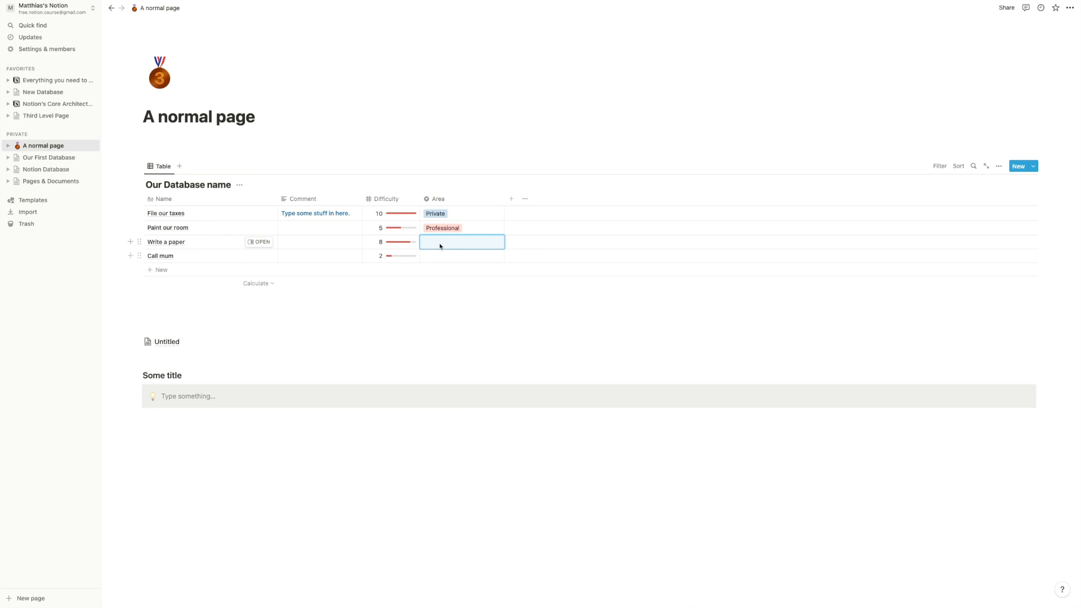
{"action": "left_click", "coordinate": [469, 230]}
{"action": "left_click", "coordinate": [448, 255]}
{"action": "left_click", "coordinate": [461, 242]}
{"action": "left_click", "coordinate": [459, 283]}
{"action": "left_click", "coordinate": [444, 256]}
{"action": "left_click", "coordinate": [441, 284]}
- Rename the Private option to Personal
{"action": "left_click", "coordinate": [440, 214]}
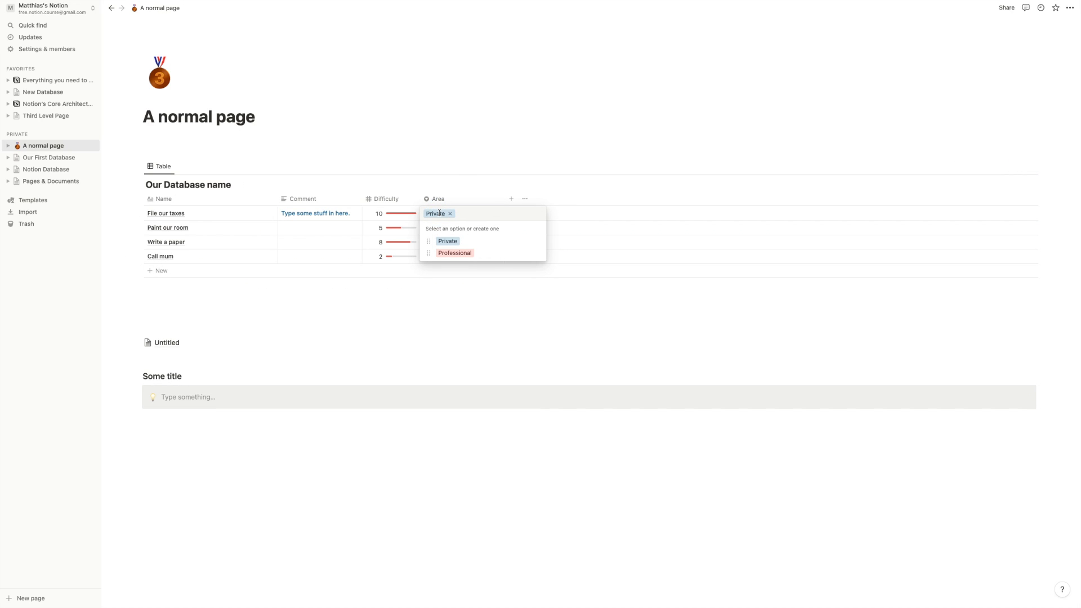
{"action": "left_click", "coordinate": [538, 241]}
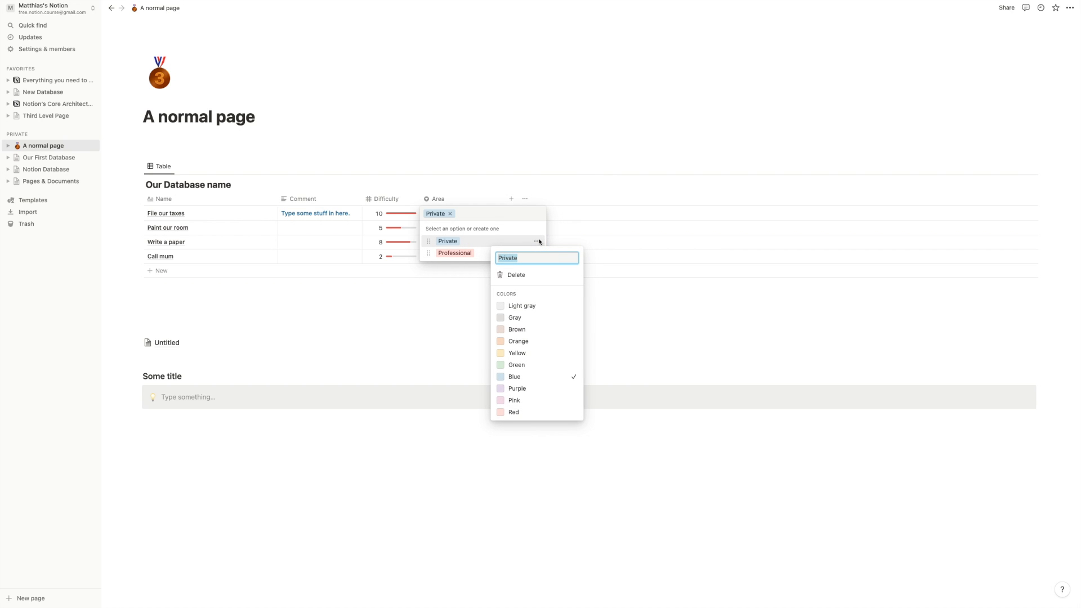
{"action": "type", "text": "Personal"}
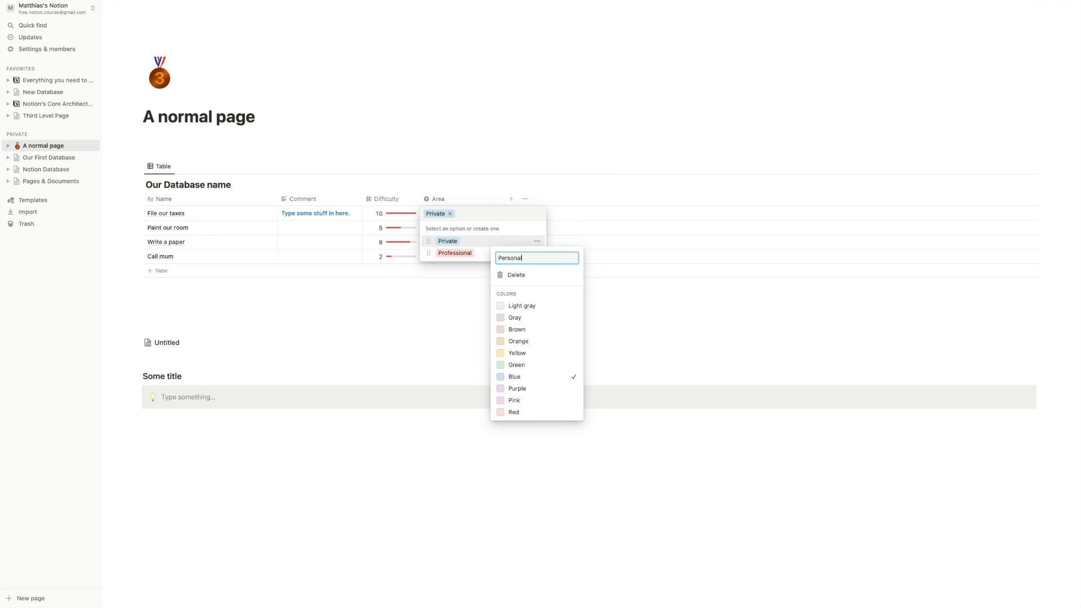
{"action": "key", "text": "Return"}
{"action": "key", "text": "Return"}
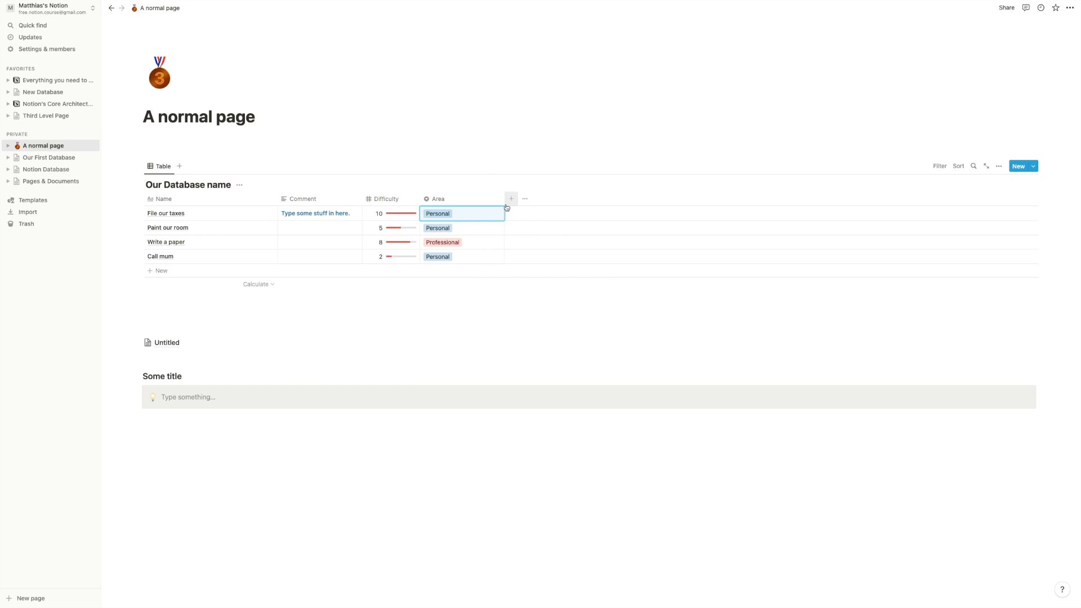
- Narrow the Area column and toggle File our taxes between Professional and Personal
{"action": "left_click_drag", "start_coordinate": [504, 199], "coordinate": [474, 200]}
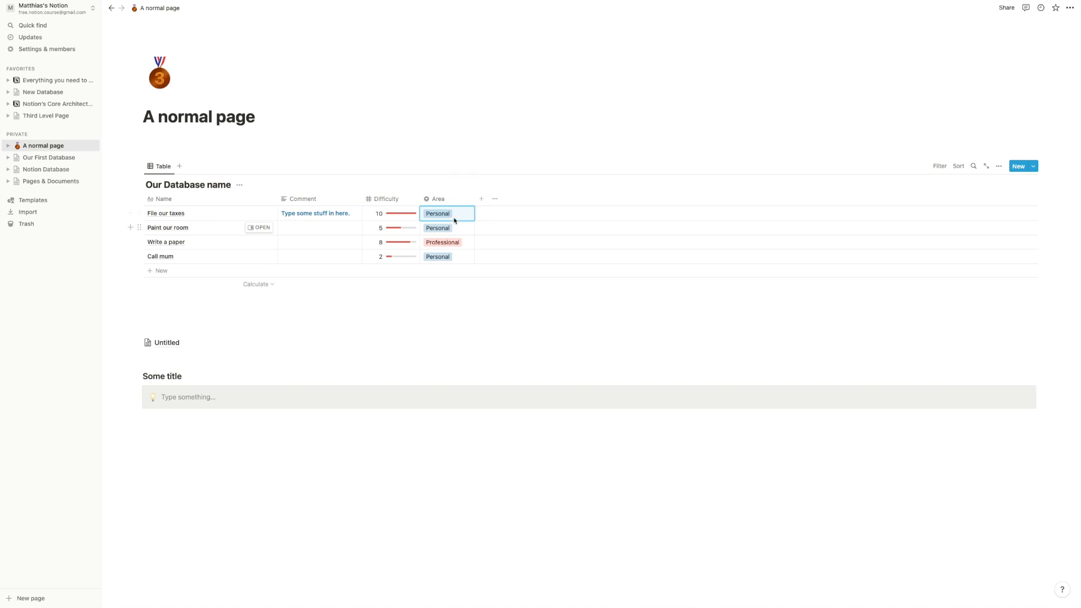
{"action": "left_click", "coordinate": [458, 215]}
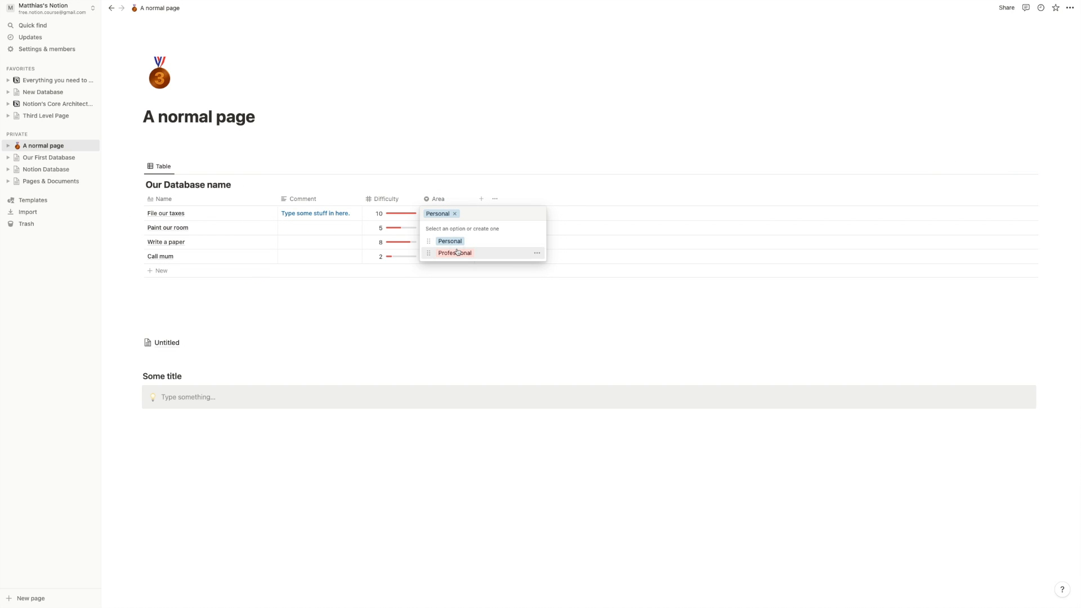
{"action": "left_click", "coordinate": [451, 251]}
{"action": "left_click", "coordinate": [444, 216]}
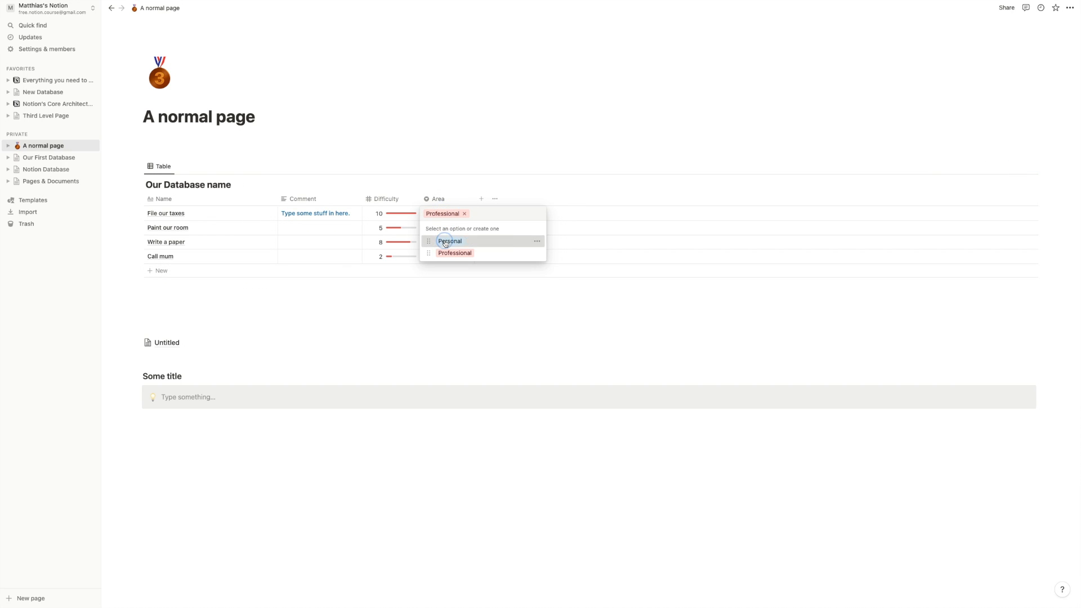
{"action": "left_click", "coordinate": [445, 241]}
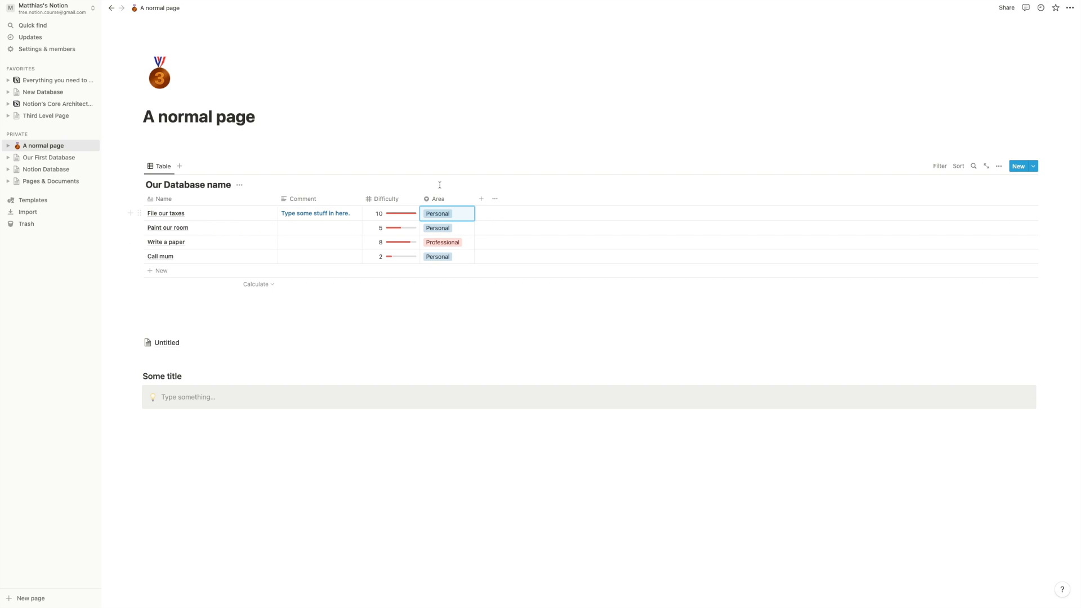
- Add a new Multi-select column named Tags
{"action": "left_click", "coordinate": [483, 199]}
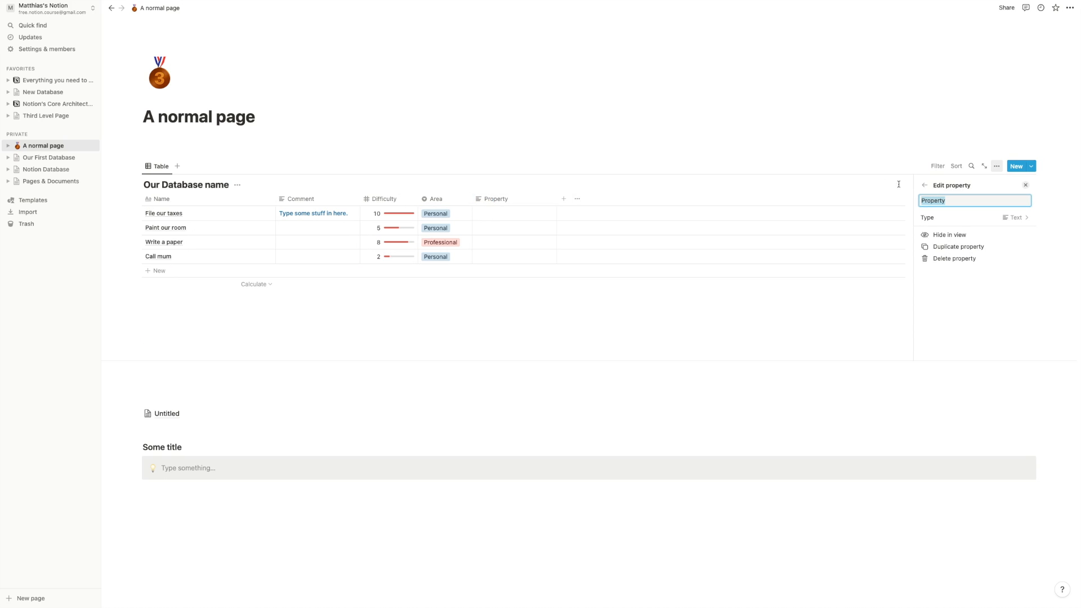
{"action": "type", "text": "Tagsw"}
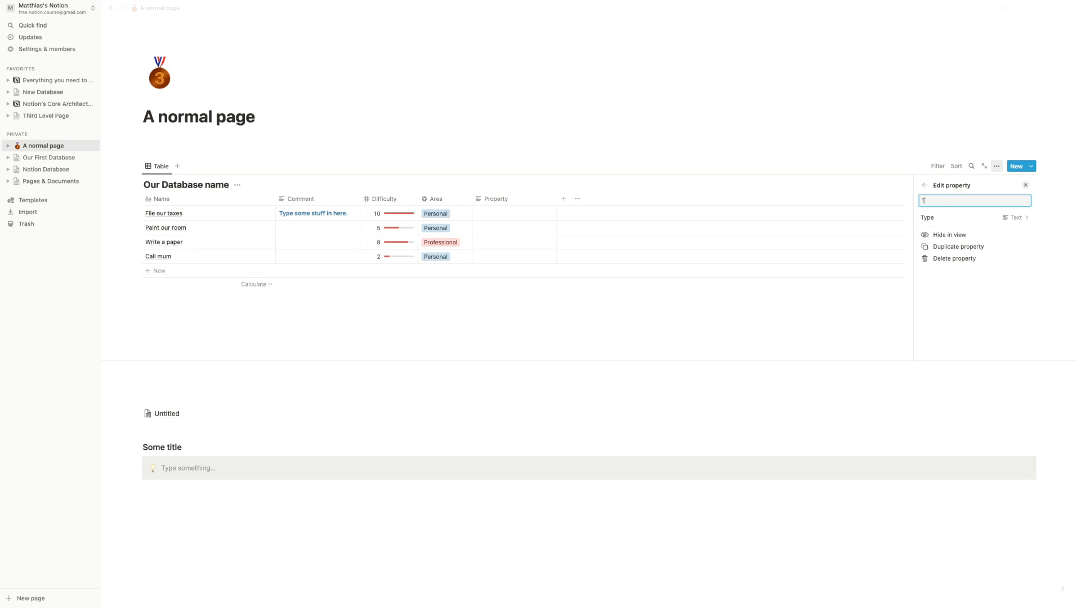
{"action": "left_click", "coordinate": [991, 219]}
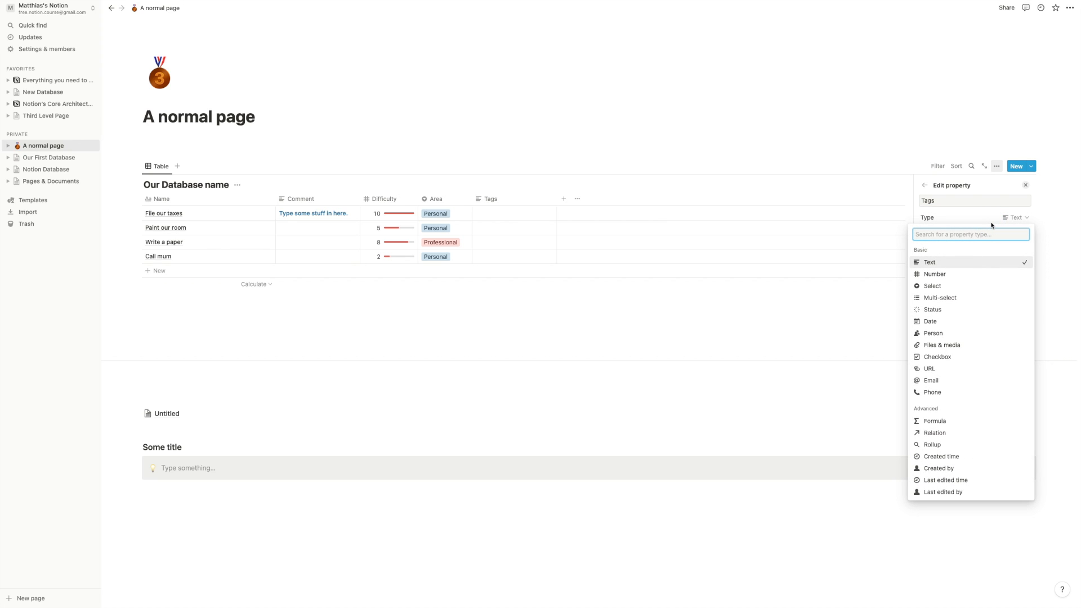
{"action": "left_click", "coordinate": [957, 298]}
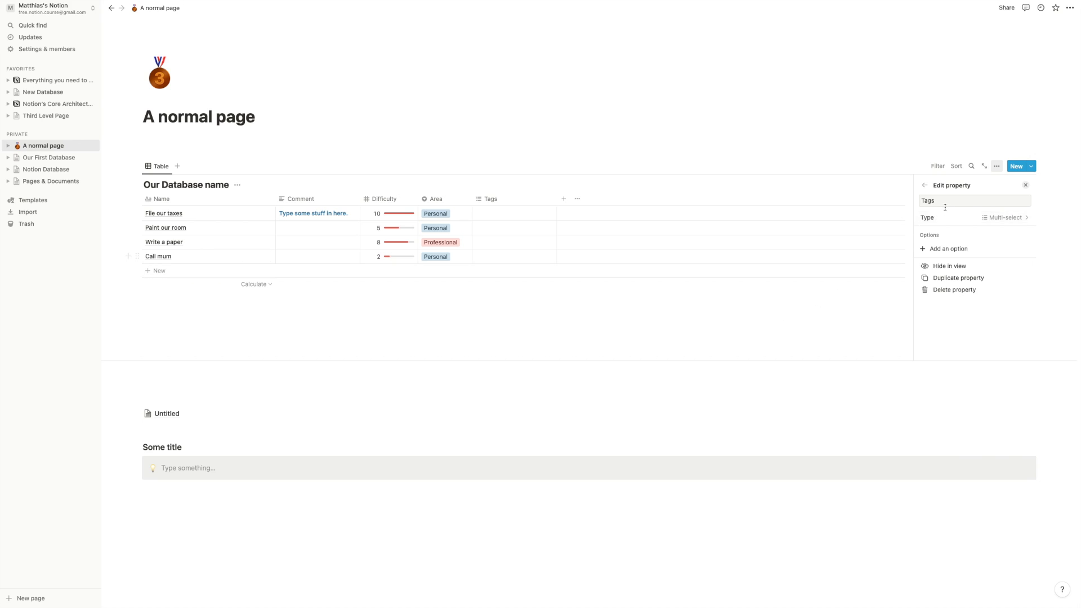
- Add Tags options High Energy, Low Energy, Laptop, Office and at home
{"action": "left_click", "coordinate": [955, 254]}
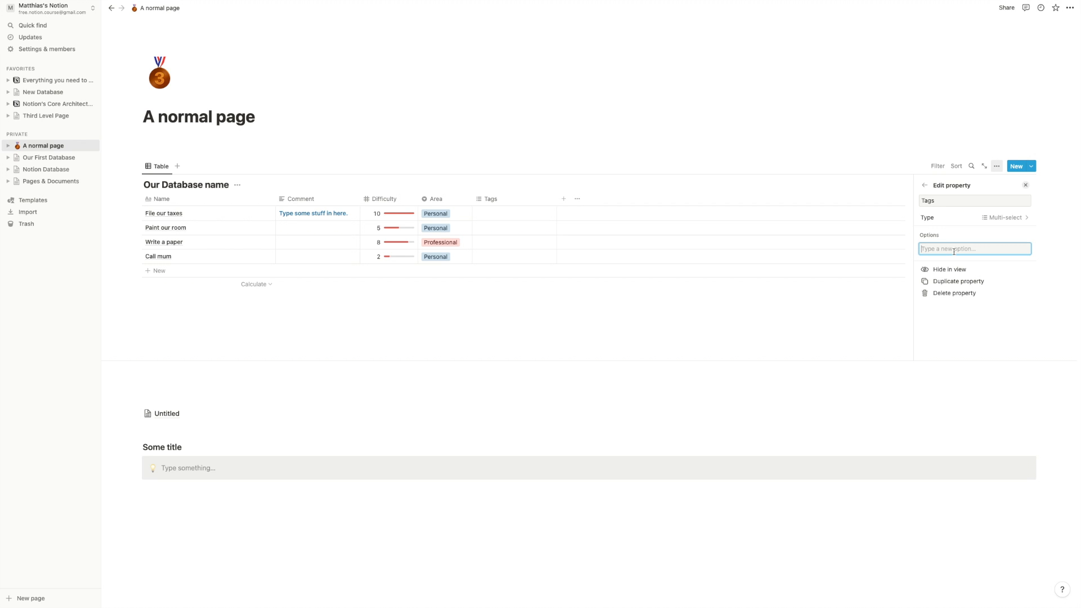
{"action": "type", "text": "La"}
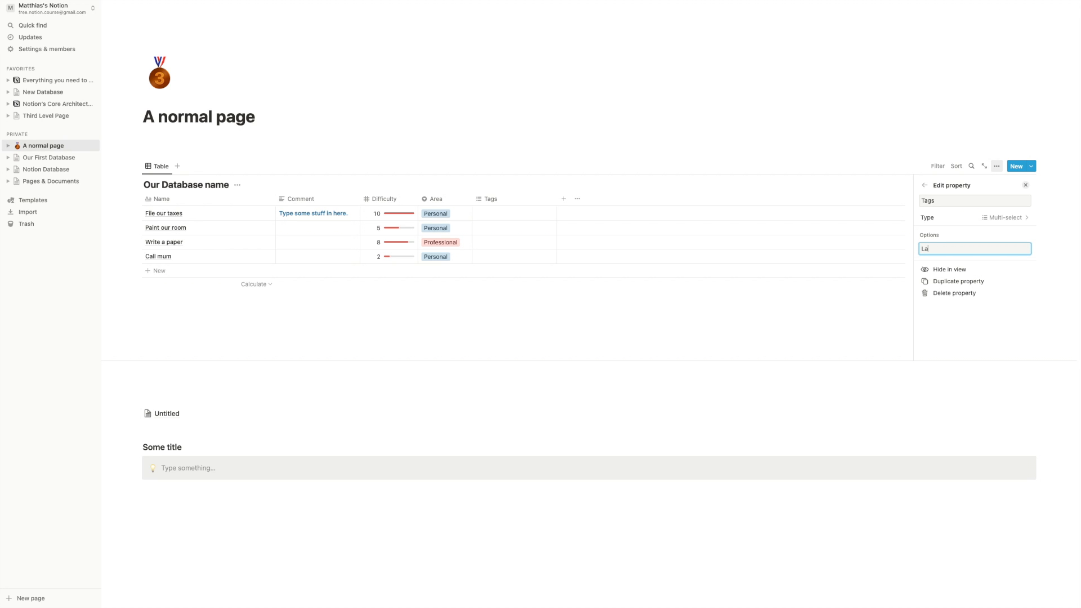
{"action": "key", "text": "super+a"}
{"action": "key", "text": "Return"}
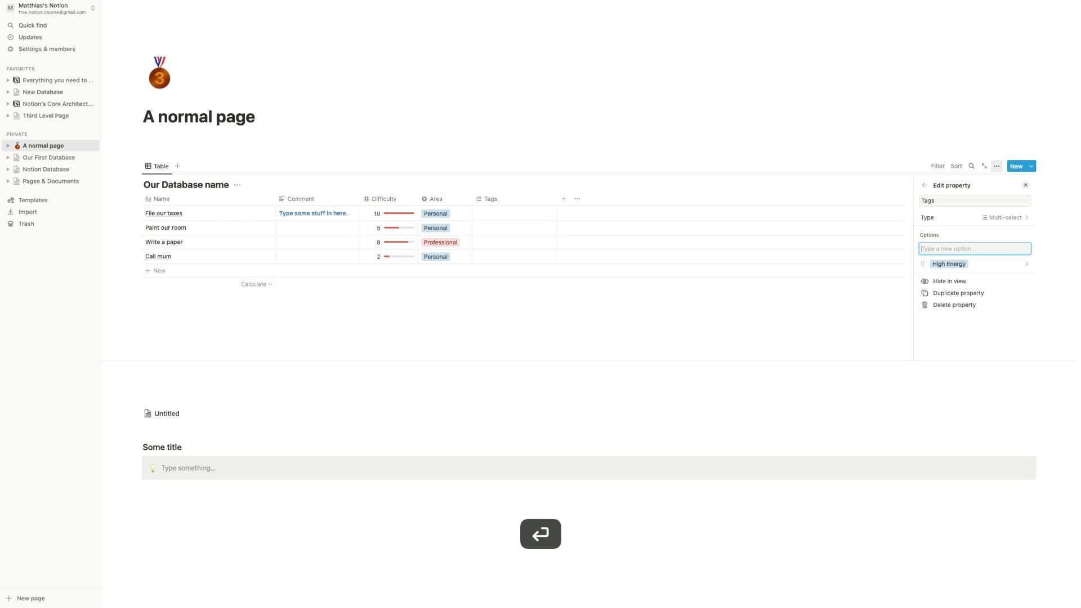
{"action": "type", "text": "Low Energy"}
{"action": "key", "text": "Return"}
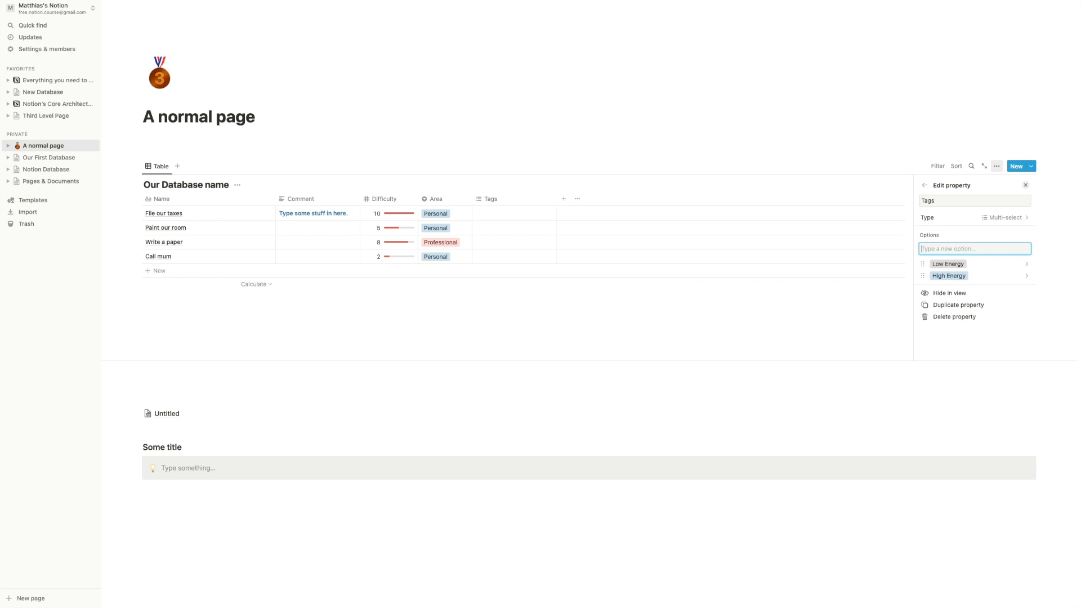
{"action": "type", "text": "Laptop"}
{"action": "key", "text": "Return"}
{"action": "type", "text": "Office"}
{"action": "key", "text": "Return"}
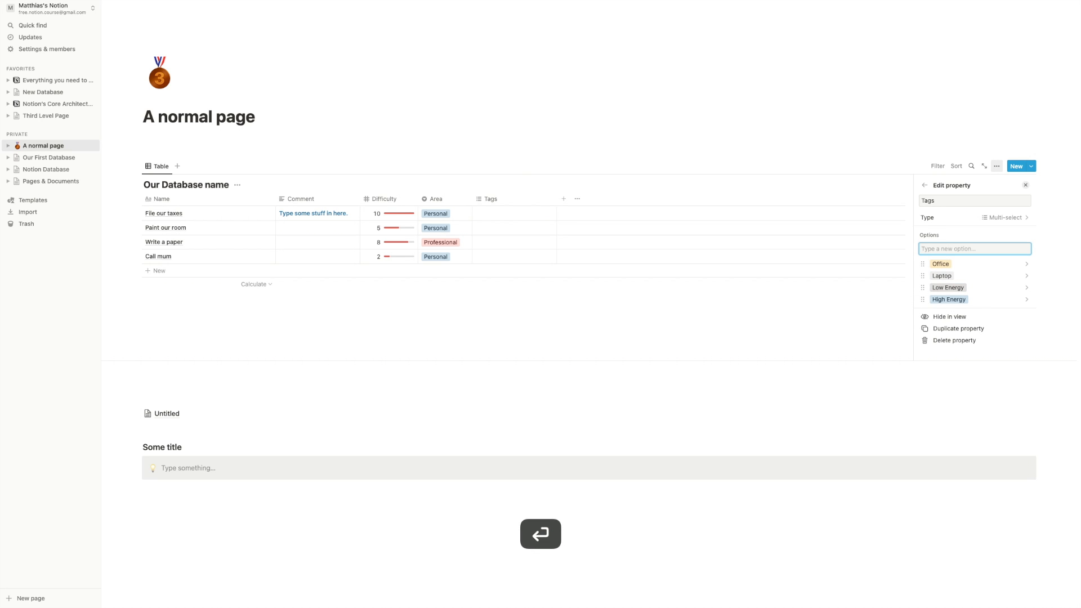
{"action": "type", "text": "art"}
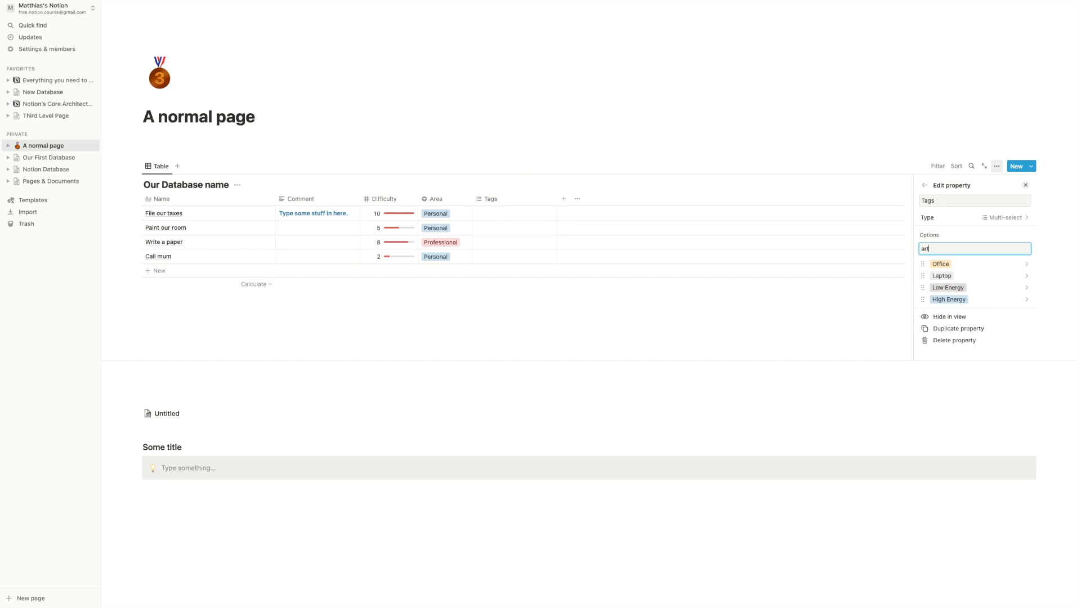
{"action": "type", "text": " home"}
{"action": "key", "text": "Return"}
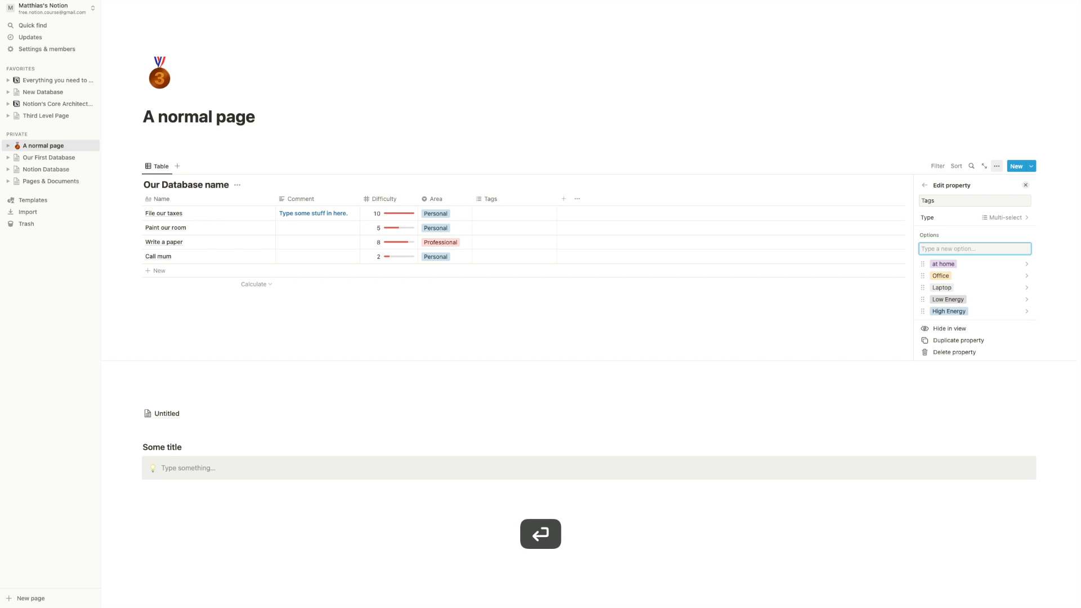
- Tag File our taxes High Energy and at home; Write a paper High Energy and Office
{"action": "left_click", "coordinate": [789, 323]}
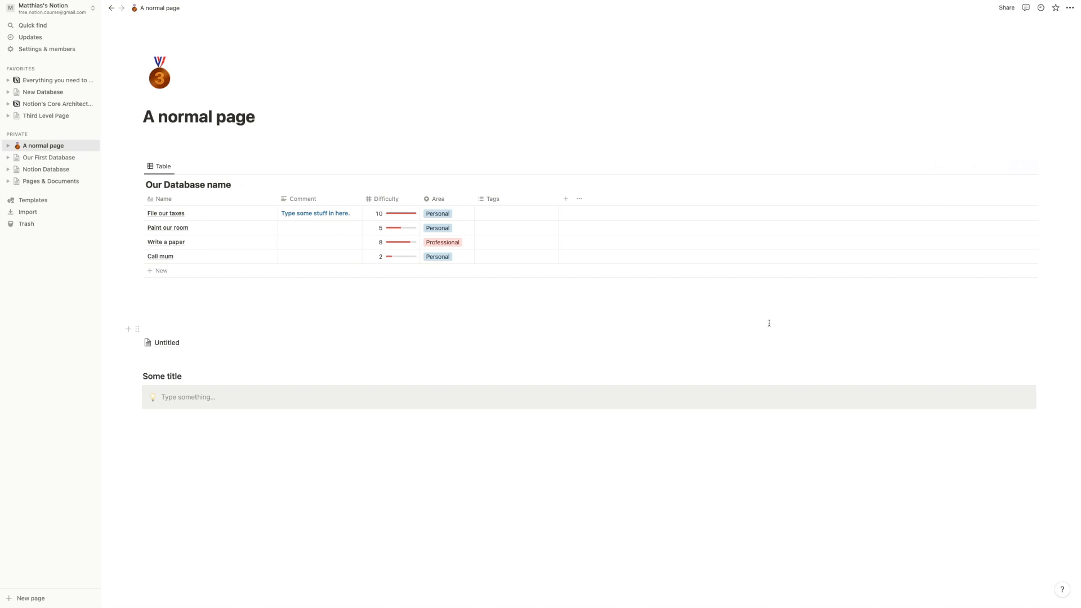
{"action": "left_click", "coordinate": [505, 219]}
{"action": "left_click", "coordinate": [526, 288]}
{"action": "left_click", "coordinate": [509, 242]}
{"action": "left_click", "coordinate": [374, 340]}
{"action": "left_click", "coordinate": [491, 243]}
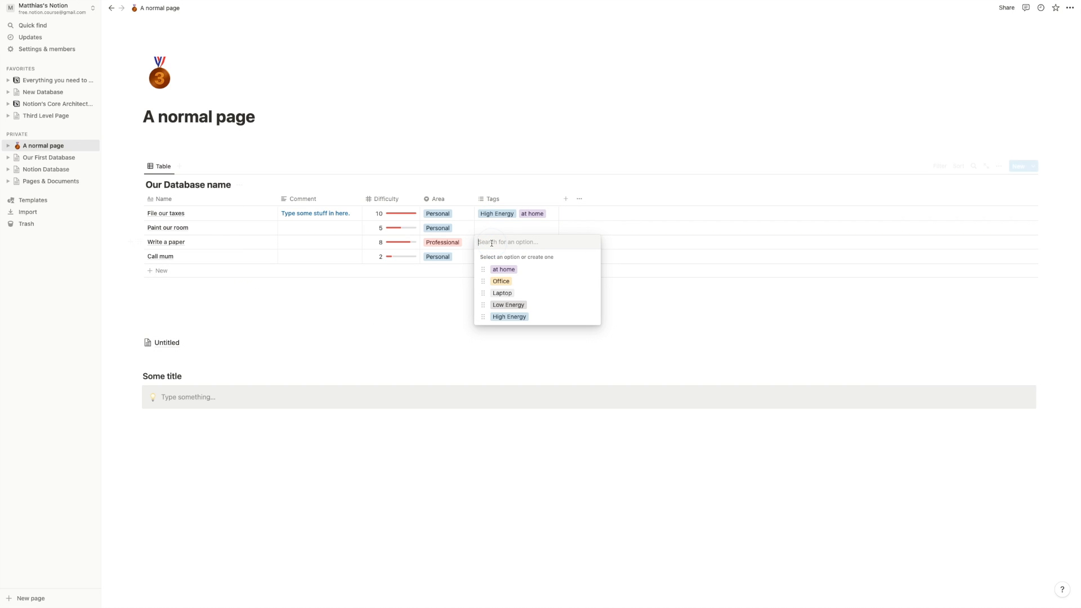
{"action": "left_click", "coordinate": [510, 316]}
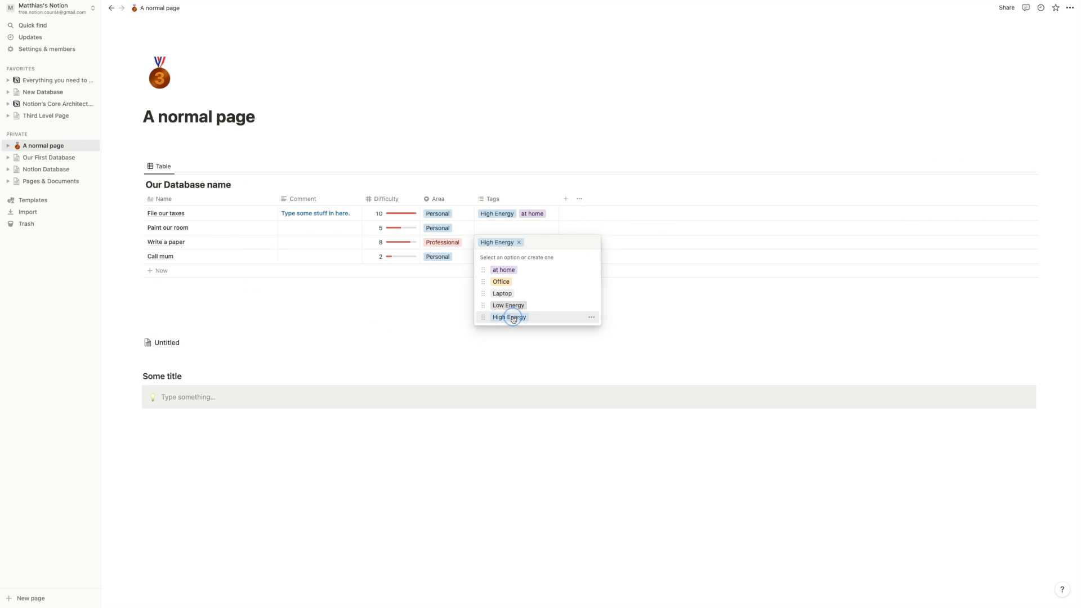
{"action": "left_click", "coordinate": [507, 282]}
{"action": "left_click", "coordinate": [456, 333]}
- Tag Call mum with a new Phone tag and Paint our room with at home
{"action": "left_click", "coordinate": [489, 260]}
{"action": "type", "text": "oho"}
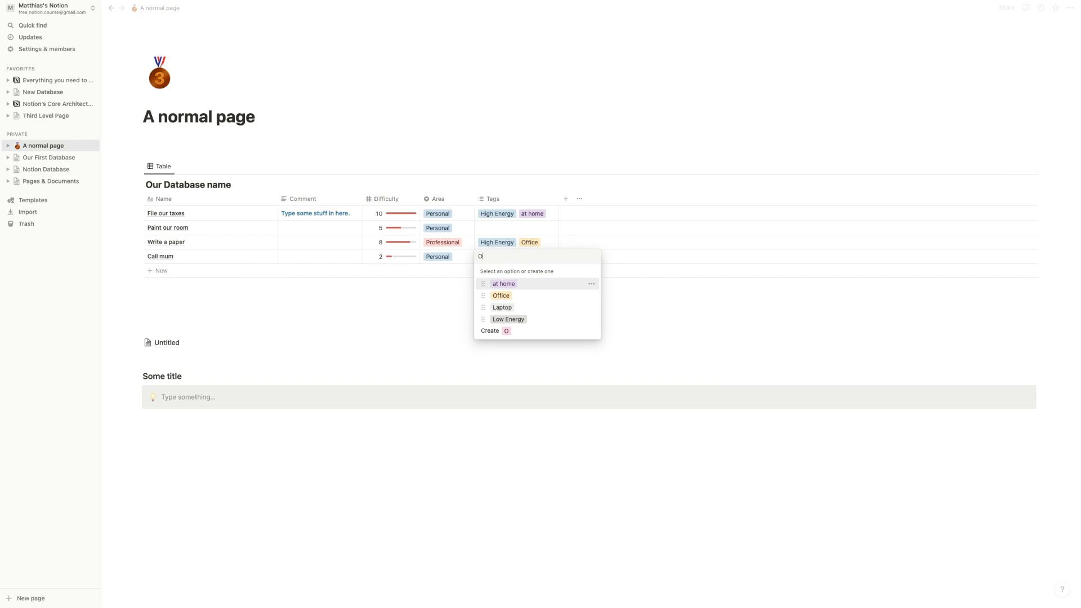
{"action": "key", "text": "BackSpace"}
{"action": "key", "text": "BackSpace"}
{"action": "key", "text": "BackSpace"}
{"action": "type", "text": "Phone"}
{"action": "key", "text": "Return"}
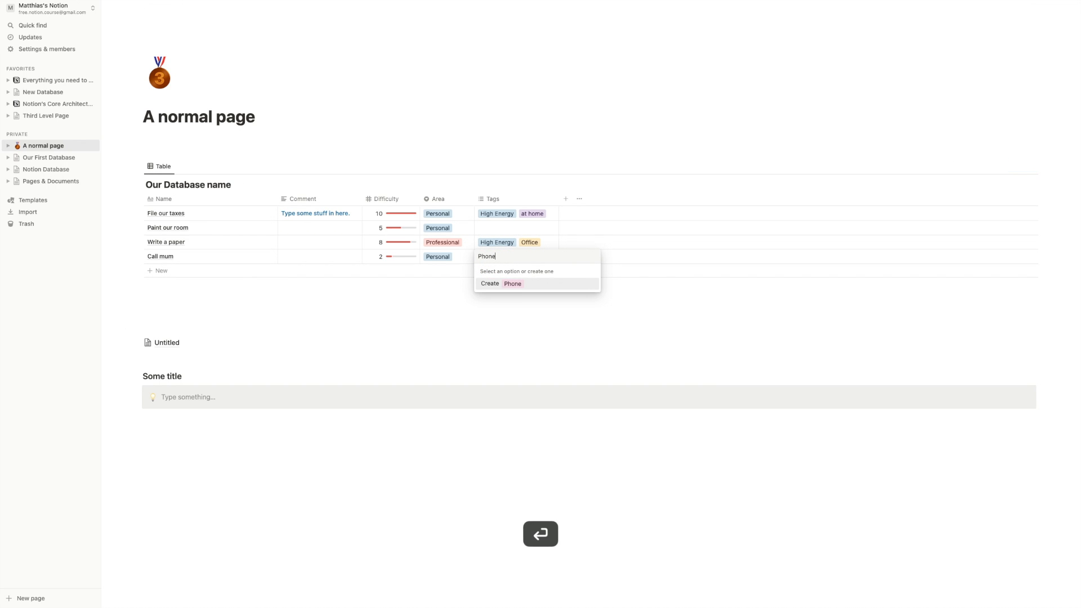
{"action": "left_click", "coordinate": [502, 231]}
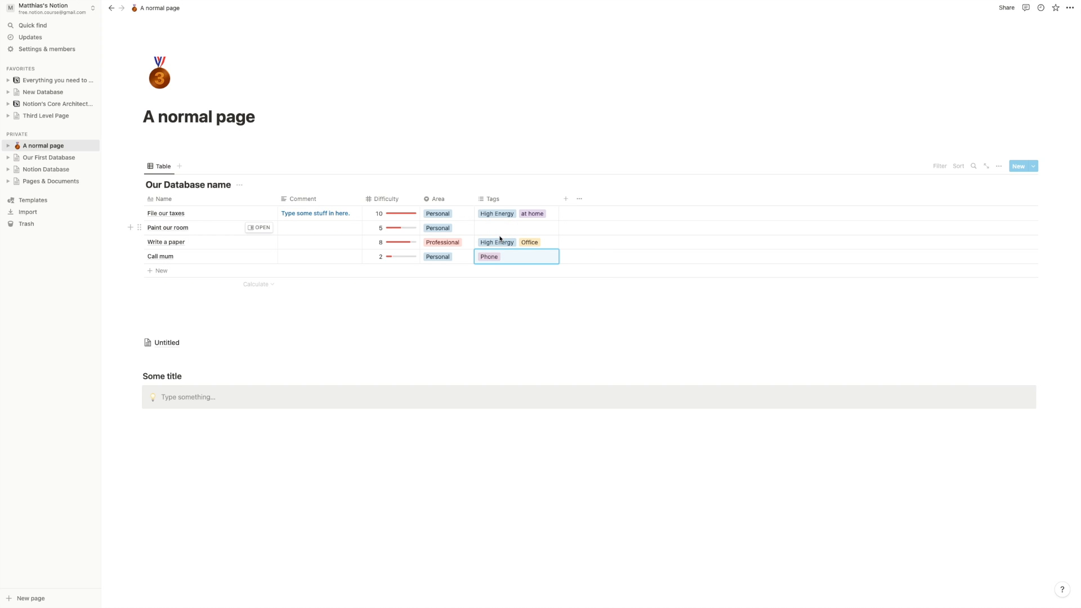
{"action": "left_click", "coordinate": [502, 230]}
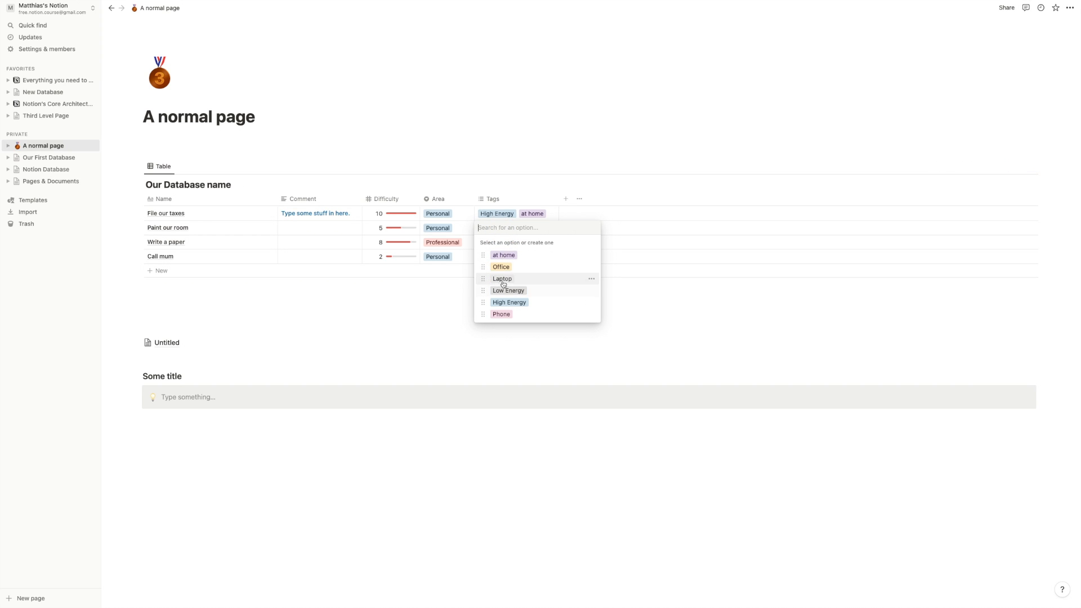
{"action": "left_click", "coordinate": [503, 256]}
{"action": "left_click", "coordinate": [411, 317]}
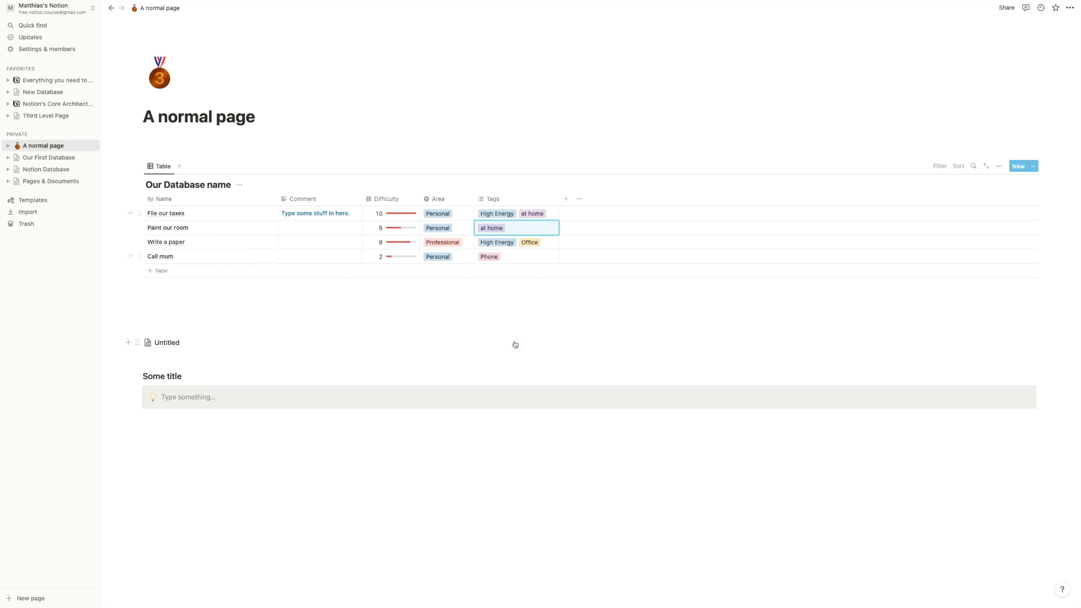
- Make the Tags column narrower
{"action": "left_click", "coordinate": [557, 198]}
{"action": "left_click", "coordinate": [548, 144]}
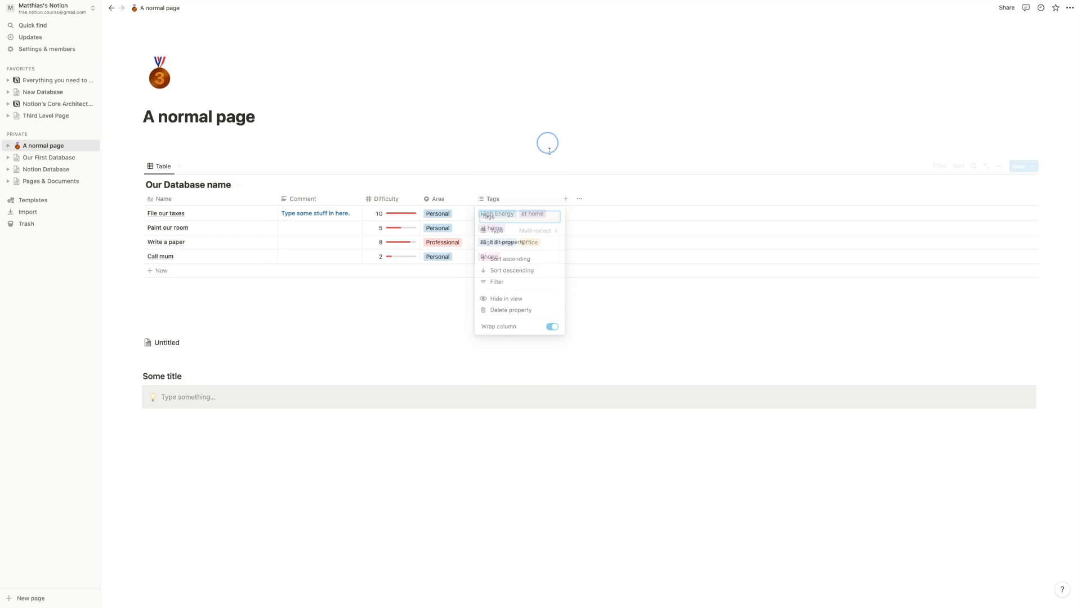
{"action": "left_click_drag", "start_coordinate": [559, 199], "coordinate": [558, 198]}
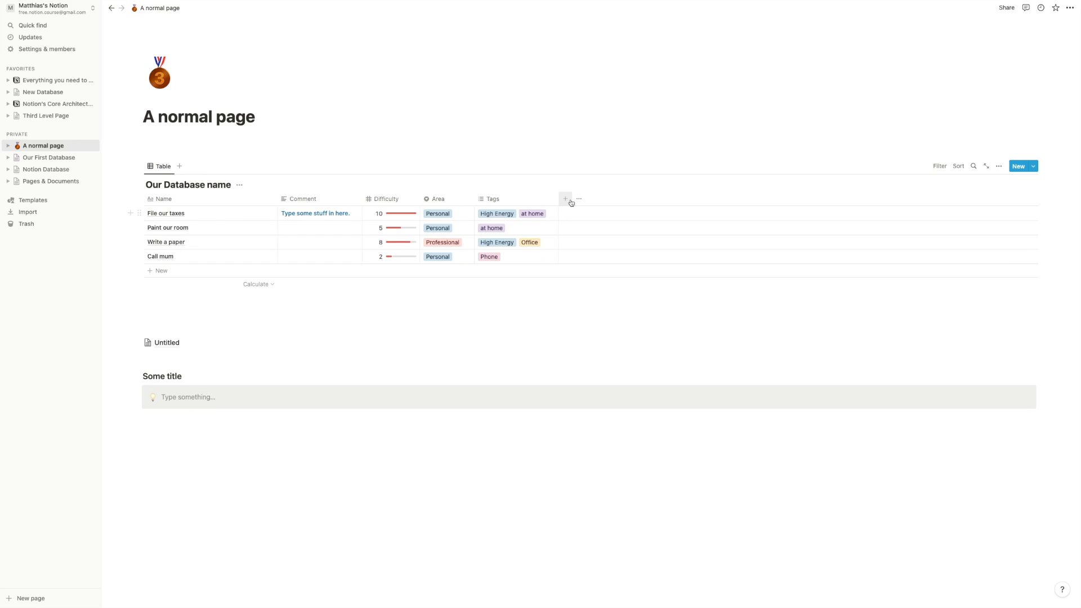
- Rename the empty Property column to Status and make it a Select column
{"action": "left_click", "coordinate": [565, 200]}
{"action": "left_click", "coordinate": [1014, 217]}
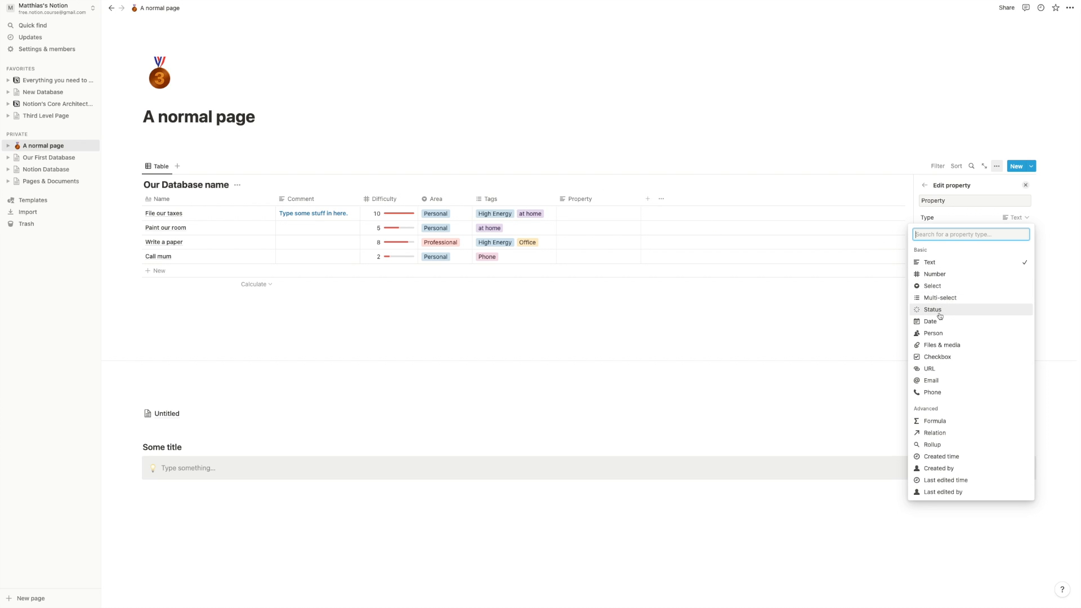
{"action": "left_click", "coordinate": [505, 152]}
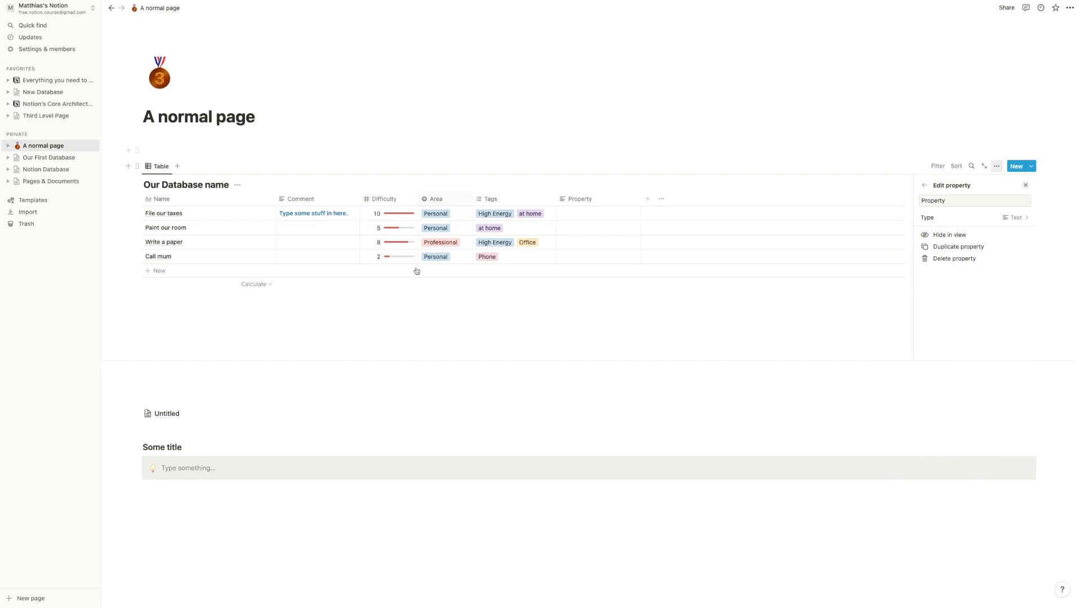
{"action": "left_click", "coordinate": [475, 147]}
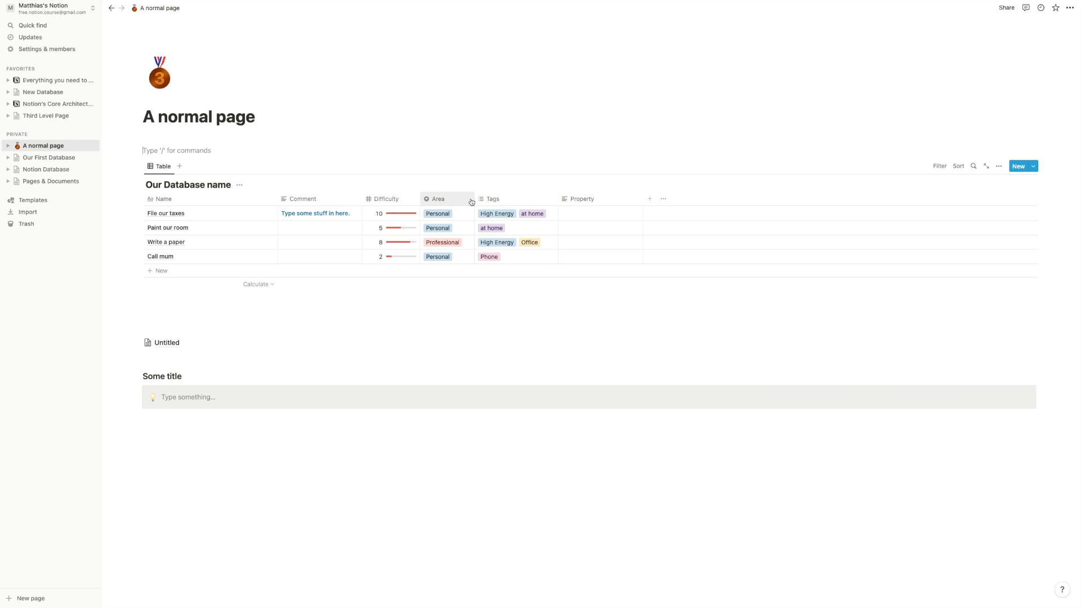
{"action": "left_click", "coordinate": [611, 199]}
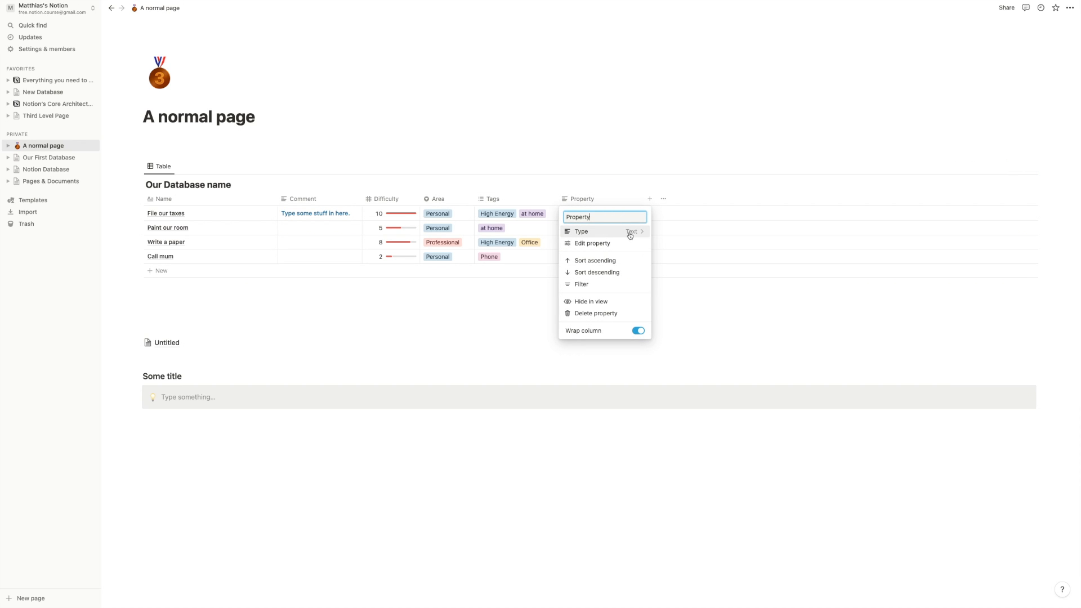
{"action": "key", "text": "super+a"}
{"action": "type", "text": "Status"}
{"action": "left_click", "coordinate": [623, 232]}
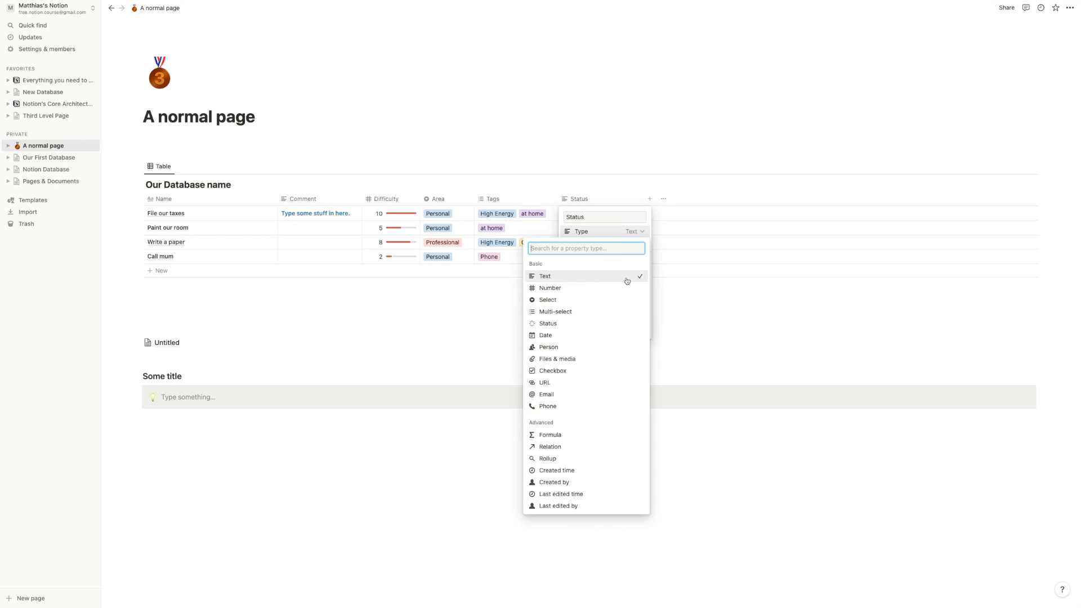
{"action": "left_click", "coordinate": [598, 299]}
{"action": "left_click", "coordinate": [445, 341]}
- Set Status to To-Do, Doing and Done for File our taxes, Paint our room, Write a paper
{"action": "left_click", "coordinate": [599, 217]}
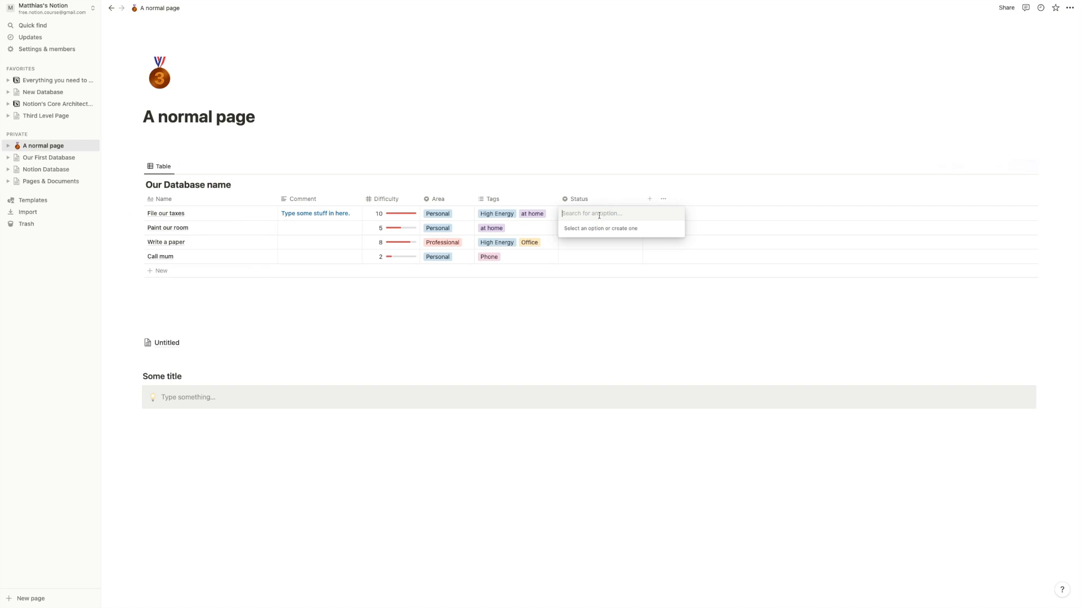
{"action": "type", "text": "to"}
{"action": "key", "text": "BackSpace"}
{"action": "key", "text": "BackSpace"}
{"action": "type", "text": "To-Do"}
{"action": "key", "text": "Return"}
{"action": "type", "text": "D"}
{"action": "key", "text": "Return"}
{"action": "key", "text": "Return"}
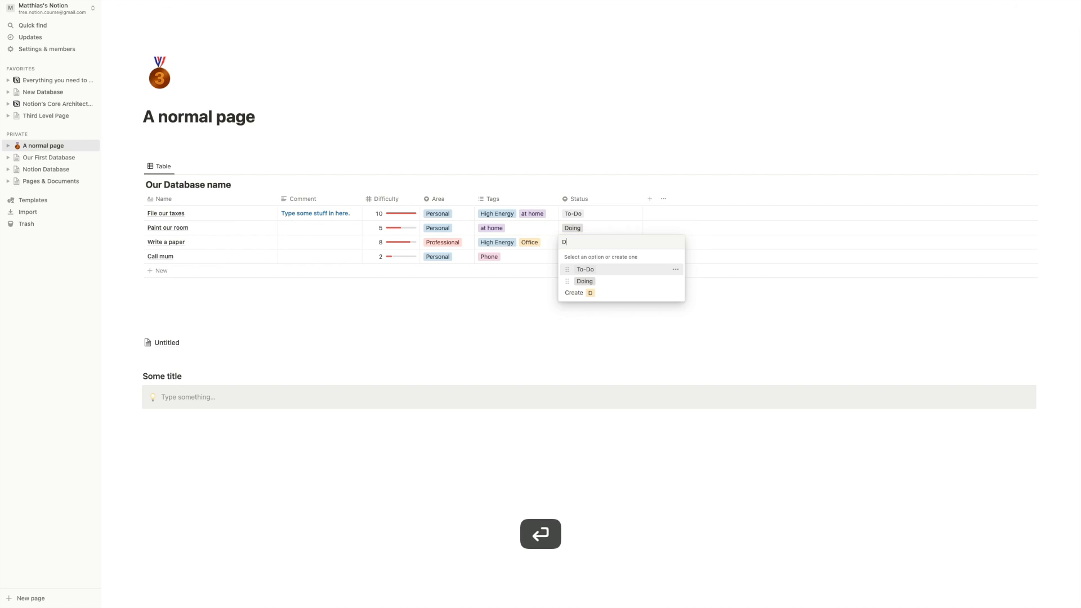
{"action": "type", "text": "Done"}
{"action": "key", "text": "Return"}
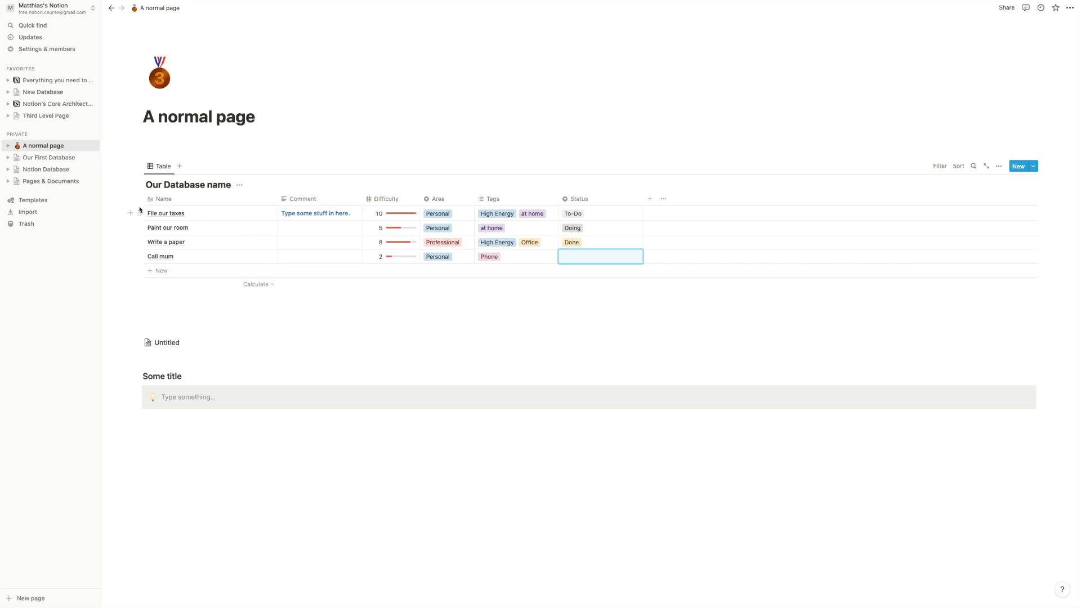
{"action": "left_click", "coordinate": [589, 200]}
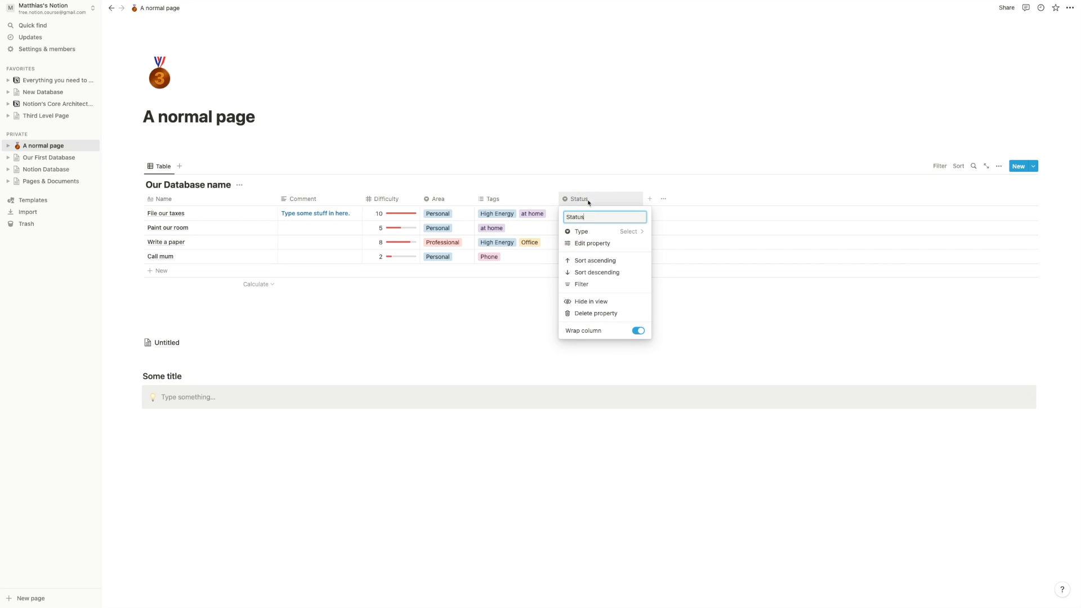
- Change the Status column to the Status property type and view its To-do, In progress and Complete groups
{"action": "left_click", "coordinate": [611, 231]}
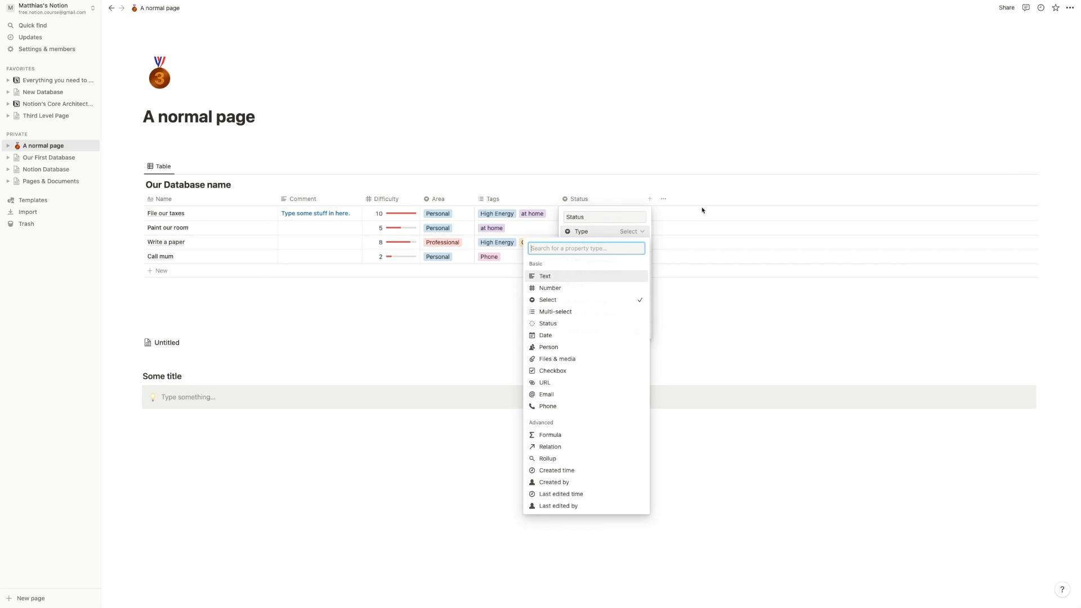
{"action": "left_click", "coordinate": [577, 325]}
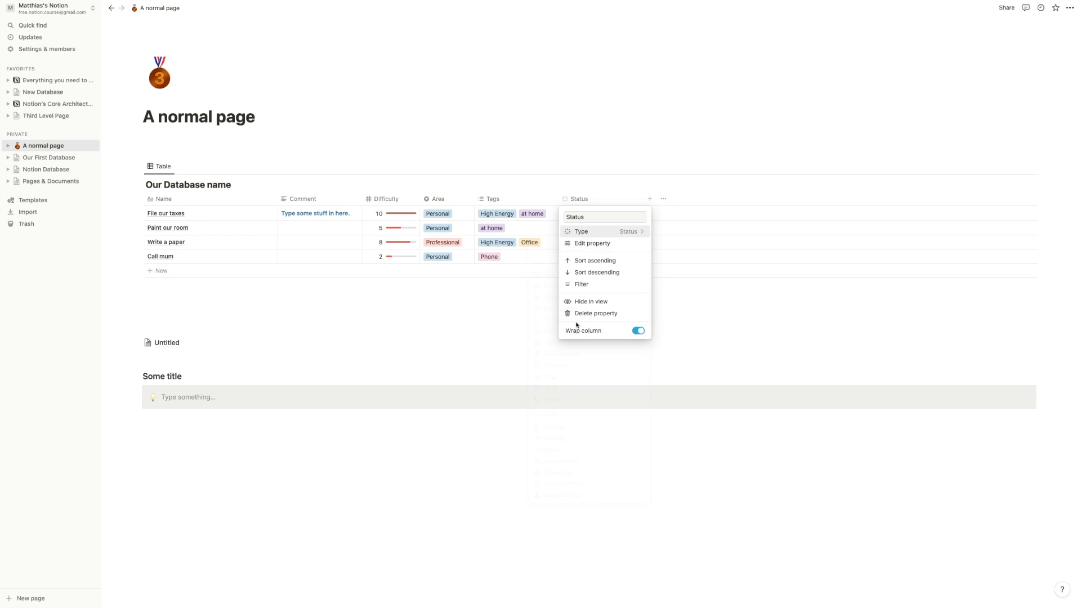
{"action": "left_click", "coordinate": [603, 243]}
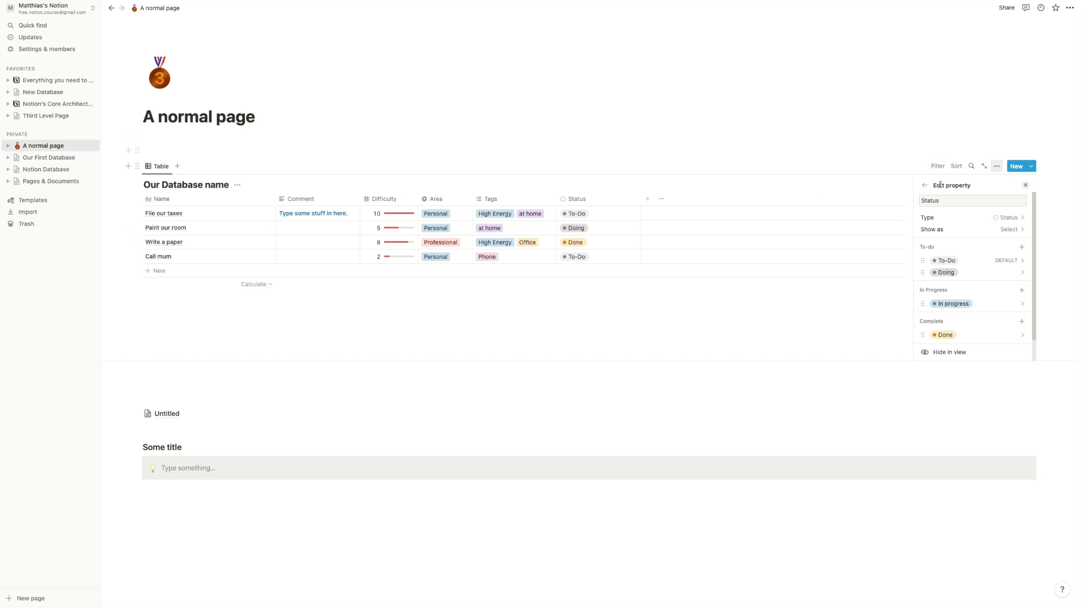
{"action": "scroll", "coordinate": [974, 228], "scroll_direction": "down", "scroll_amount": 1}
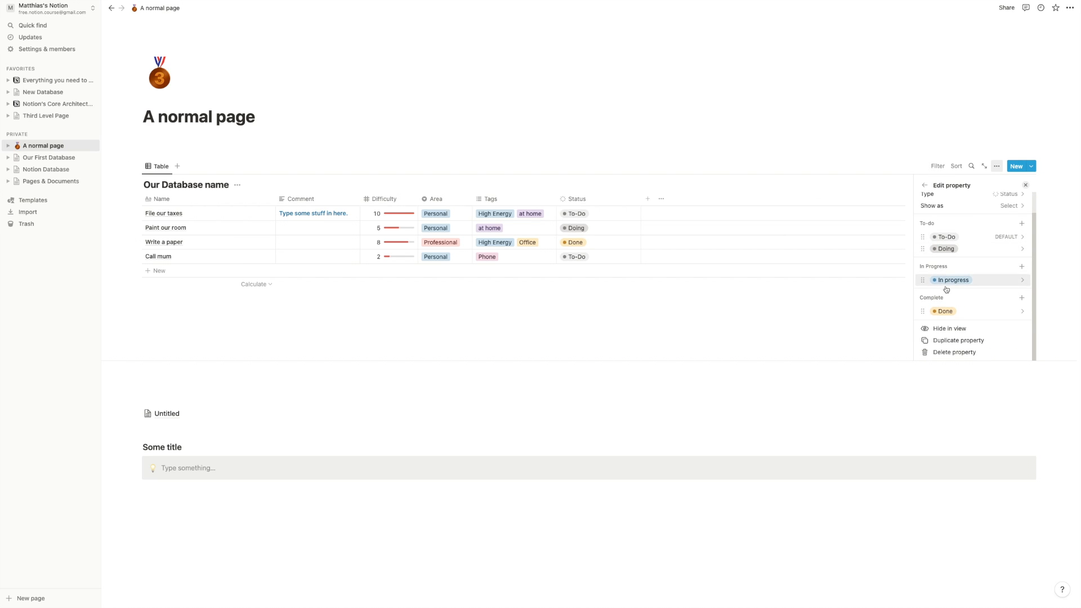
{"action": "scroll", "coordinate": [946, 236], "scroll_direction": "up", "scroll_amount": 1}
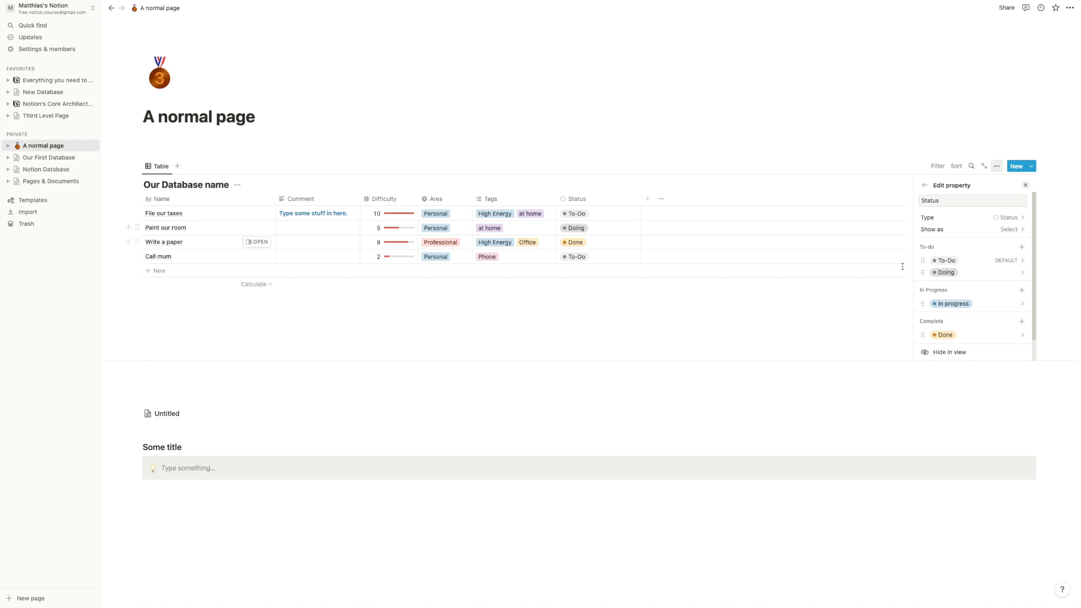
{"action": "scroll", "coordinate": [956, 266], "scroll_direction": "down", "scroll_amount": 1}
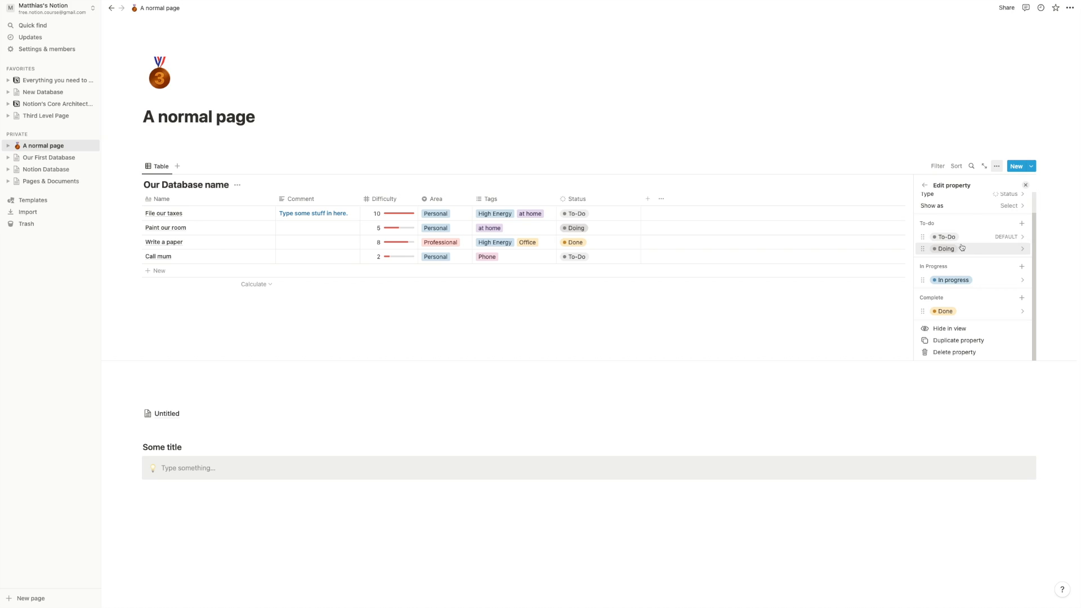
{"action": "left_click", "coordinate": [996, 248]}
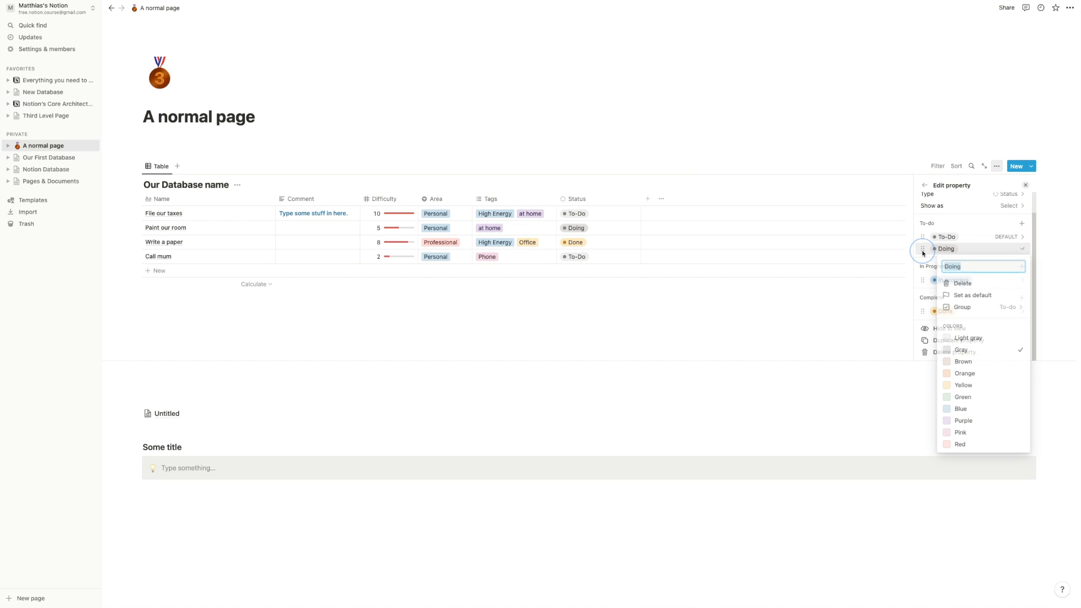
- Delete the Doing status and add a 'Waiting on' option below In progress in the In Progress group
{"action": "left_click", "coordinate": [982, 285]}
{"action": "left_click", "coordinate": [599, 313]}
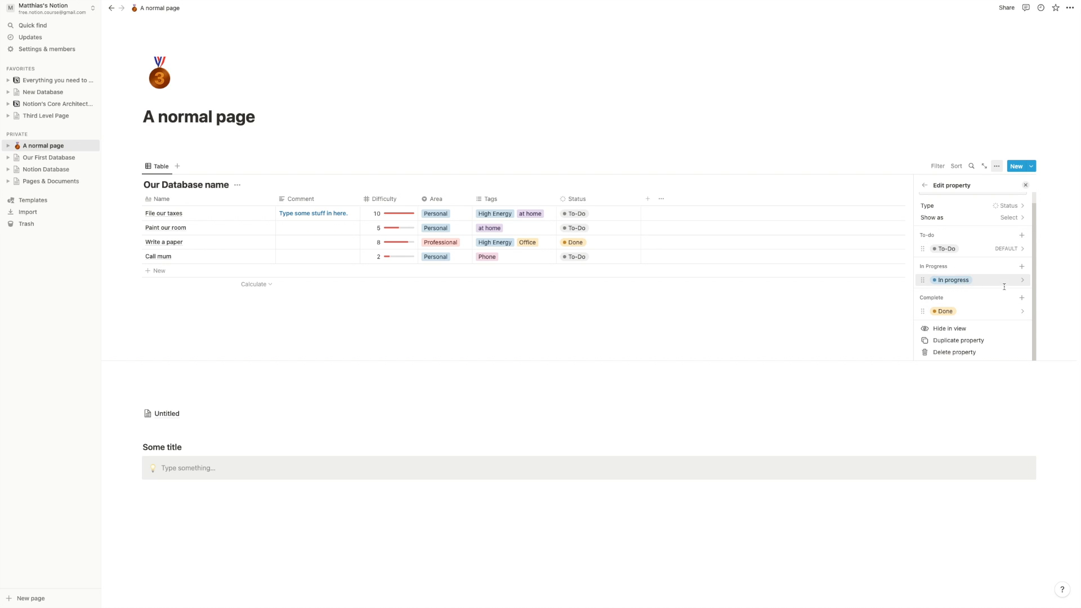
{"action": "left_click", "coordinate": [1022, 266]}
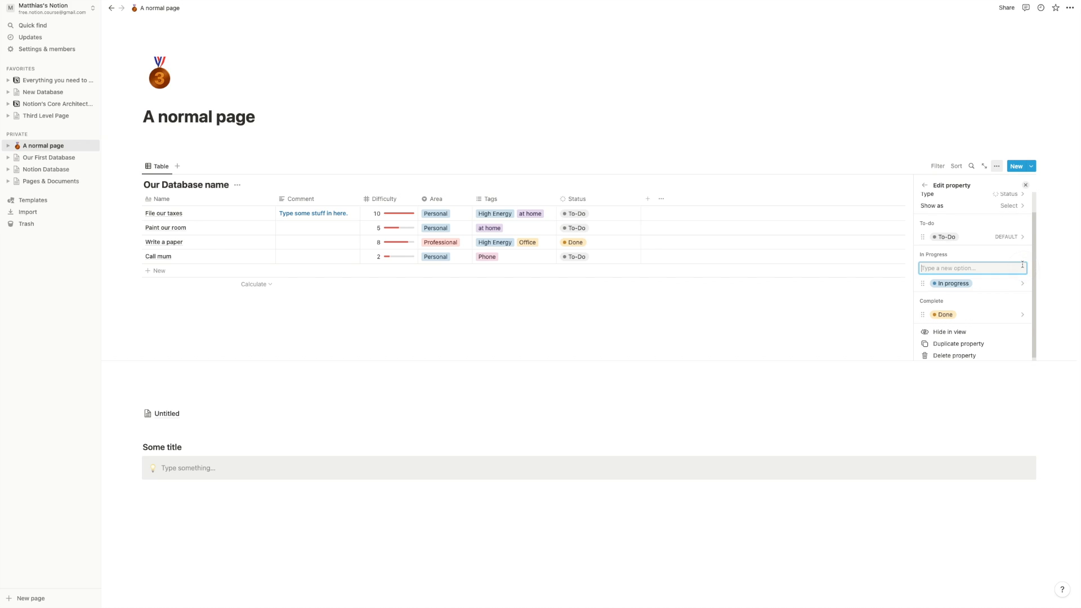
{"action": "type", "text": "Waiting on"}
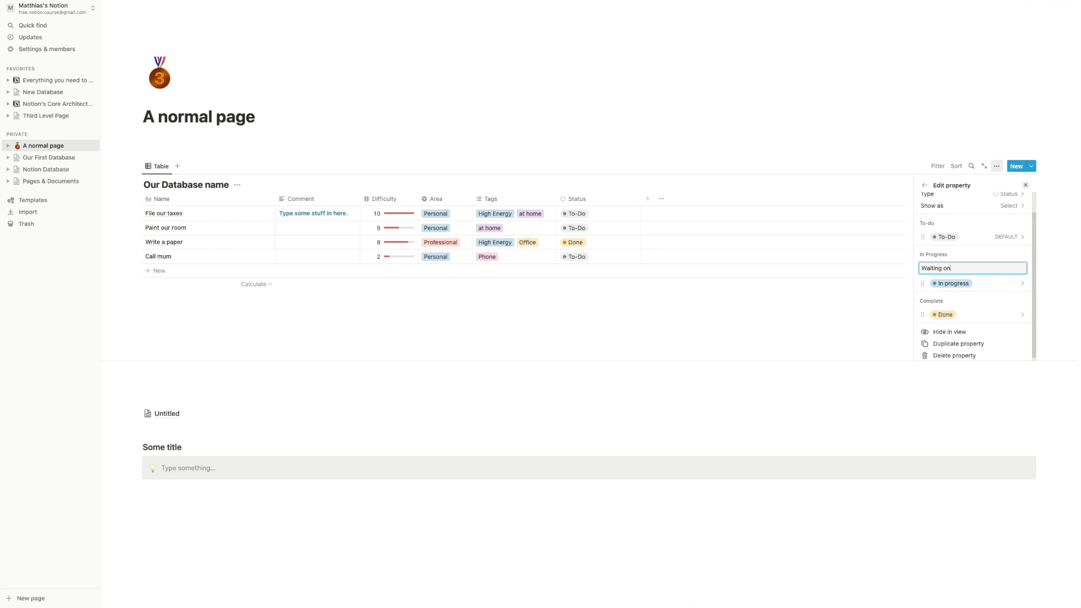
{"action": "key", "text": "Return"}
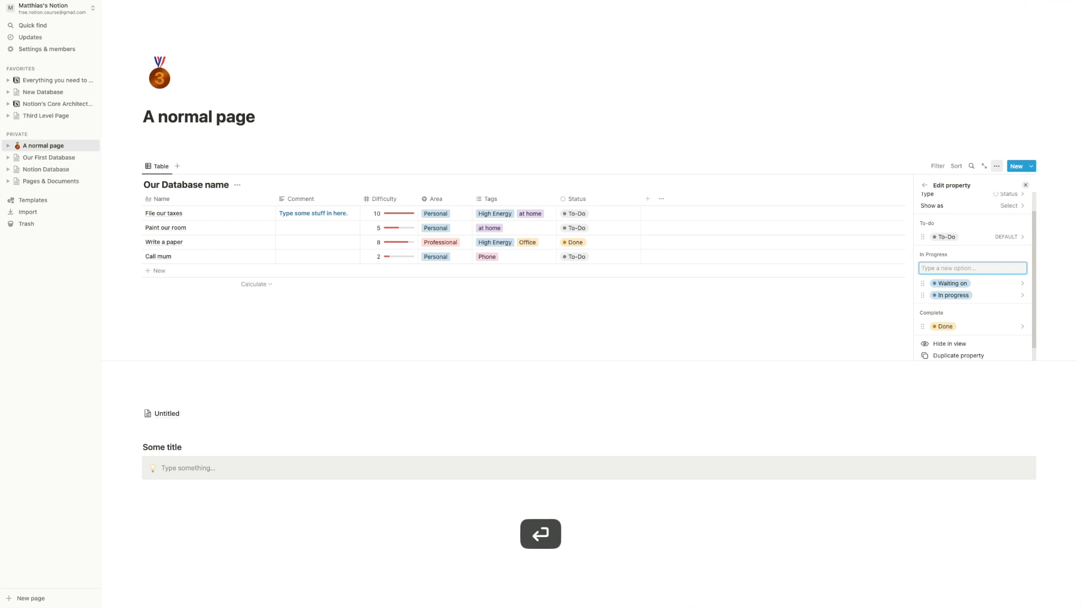
{"action": "left_click_drag", "start_coordinate": [923, 283], "coordinate": [939, 297]}
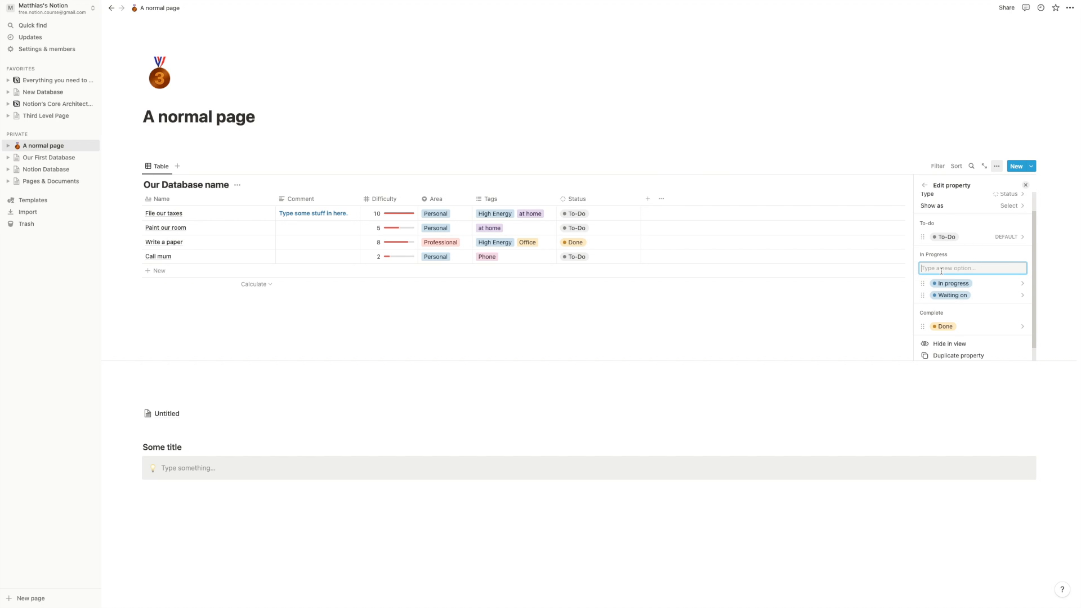
- Add 'Review Pending' to the In Progress group, placed below Waiting on
{"action": "type", "text": "Review P"}
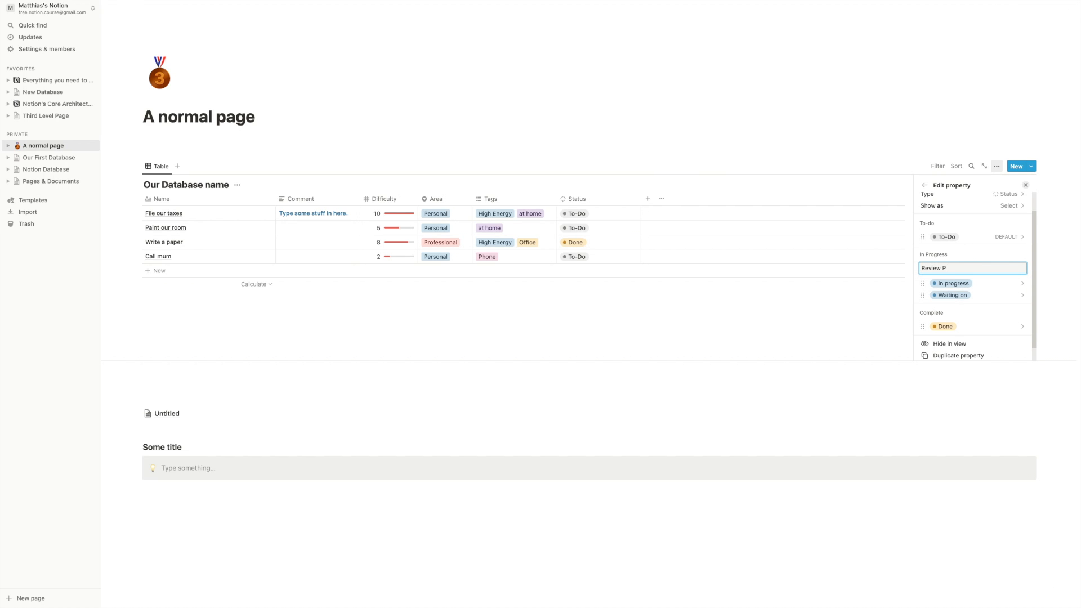
{"action": "type", "text": "ending"}
{"action": "key", "text": "Return"}
{"action": "left_click_drag", "start_coordinate": [923, 284], "coordinate": [924, 309]}
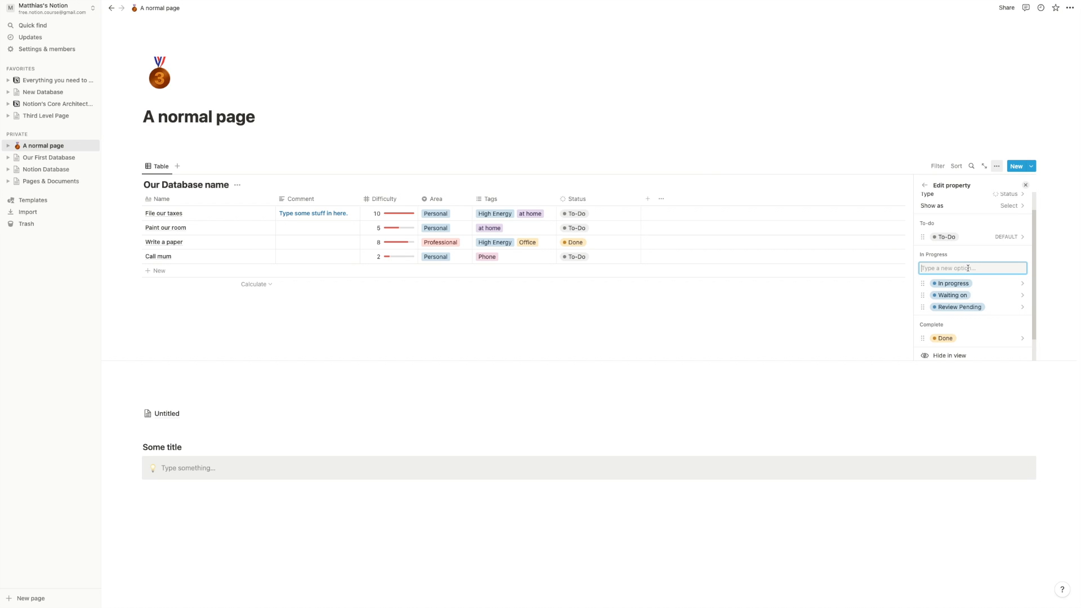
{"action": "scroll", "coordinate": [957, 264], "scroll_direction": "down", "scroll_amount": 1}
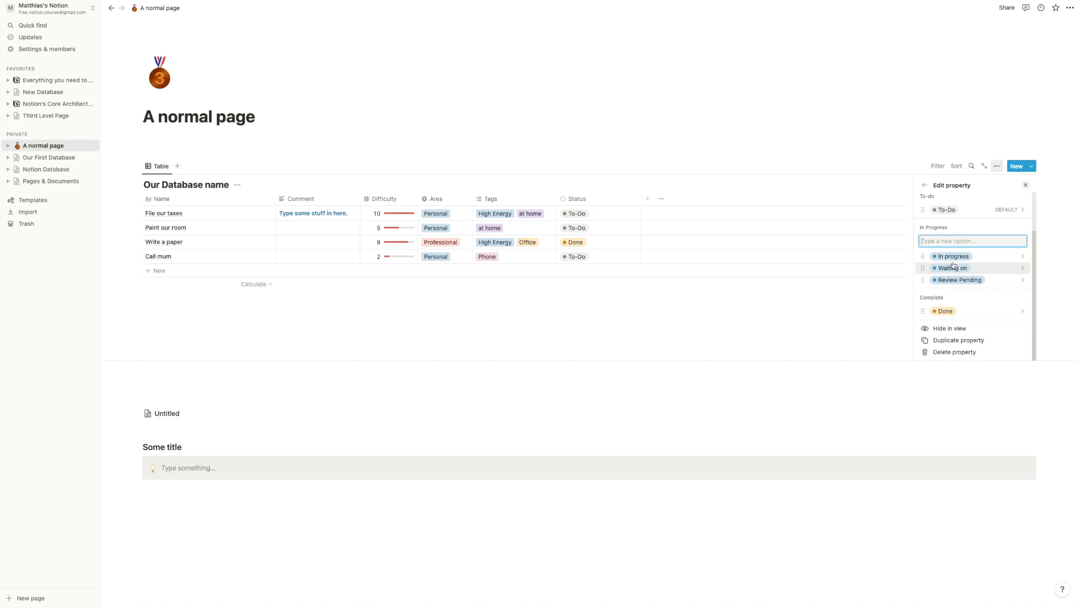
{"action": "scroll", "coordinate": [954, 266], "scroll_direction": "up", "scroll_amount": 2}
{"action": "left_click", "coordinate": [922, 246]}
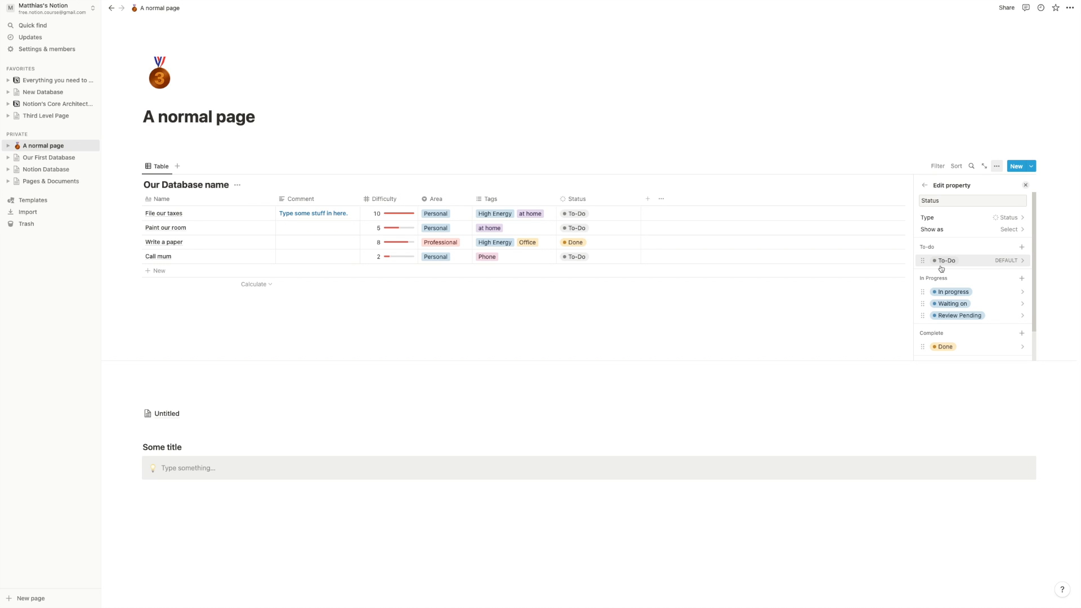
{"action": "scroll", "coordinate": [985, 321], "scroll_direction": "down", "scroll_amount": 2}
- Display the Status column as checkboxes and tick File our taxes as complete
{"action": "scroll", "coordinate": [985, 321], "scroll_direction": "up", "scroll_amount": 2}
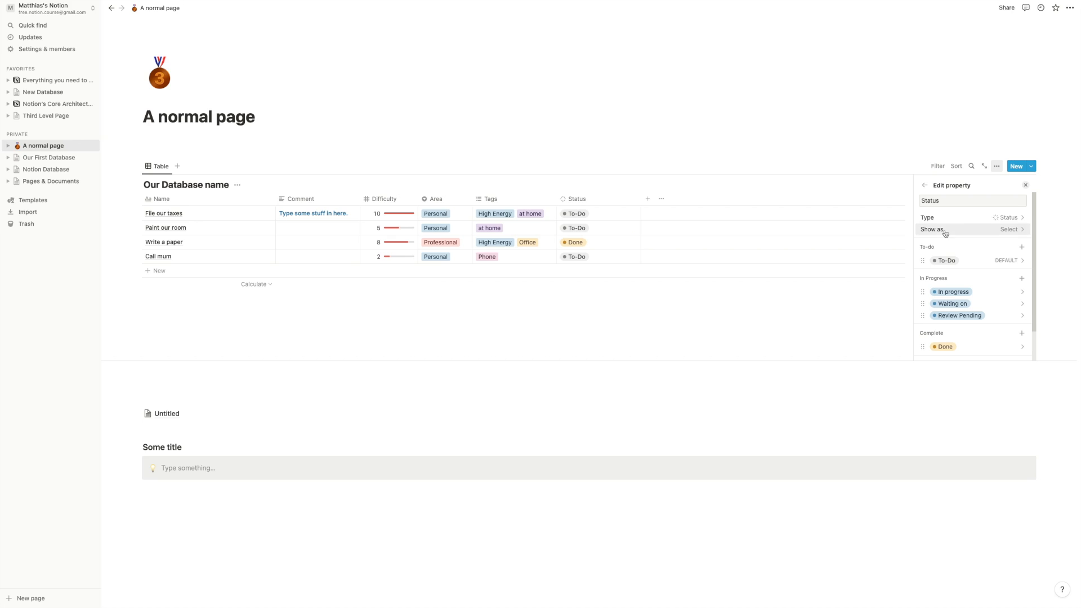
{"action": "left_click", "coordinate": [967, 232]}
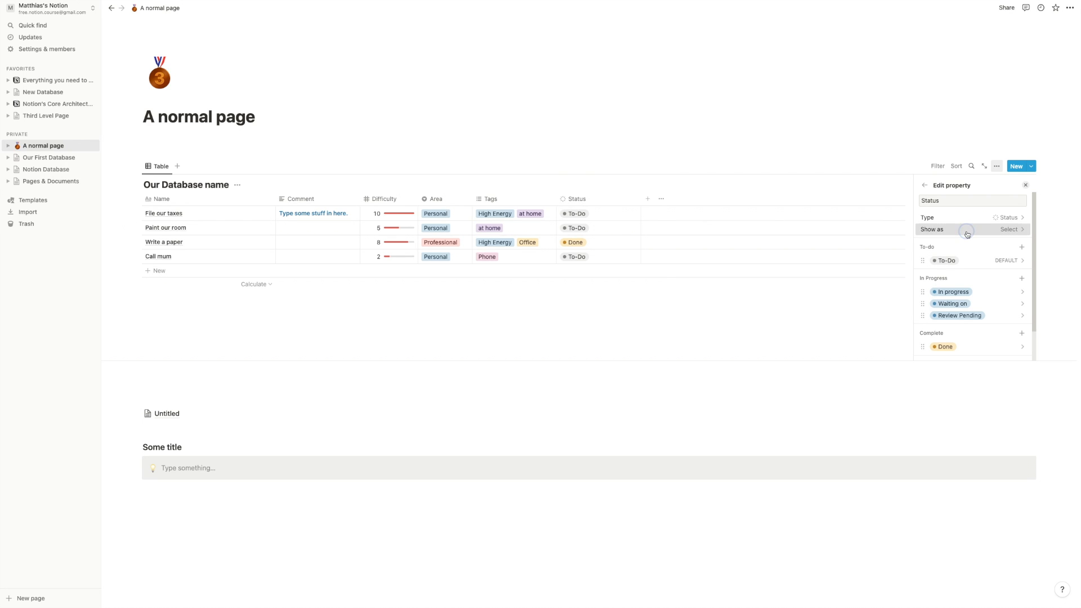
{"action": "left_click", "coordinate": [956, 244]}
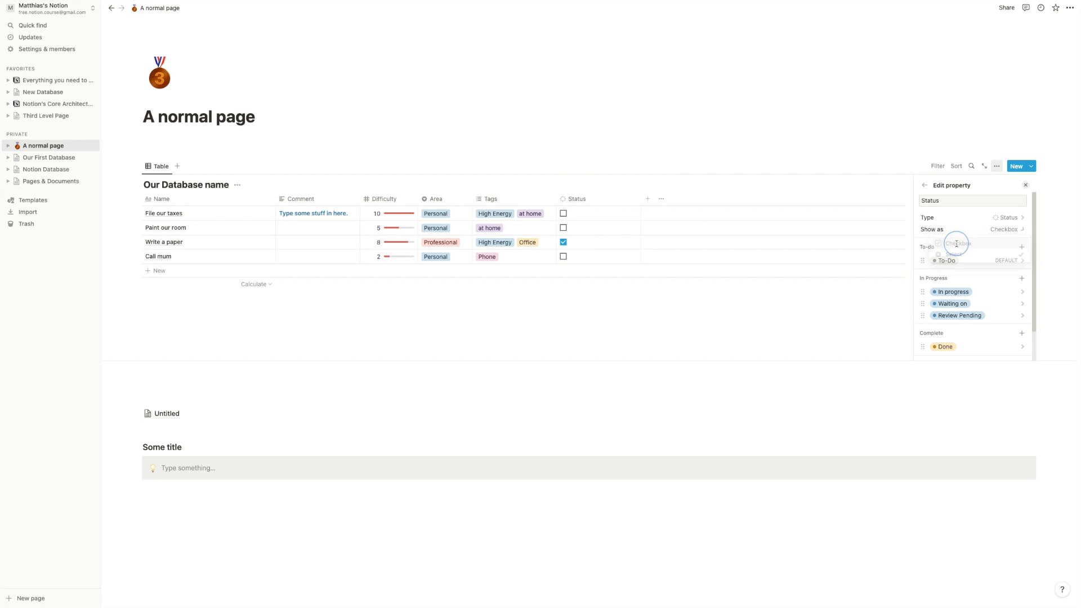
{"action": "left_click", "coordinate": [747, 314]}
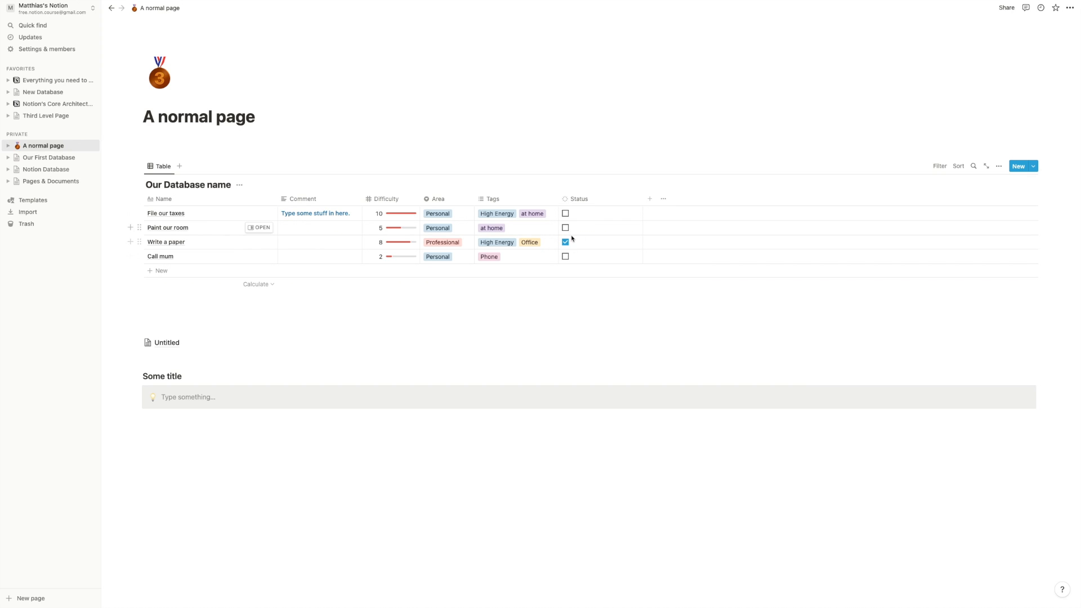
{"action": "left_click", "coordinate": [566, 213]}
- Switch the Status property's Show as setting back to Select labels
{"action": "left_click", "coordinate": [596, 200]}
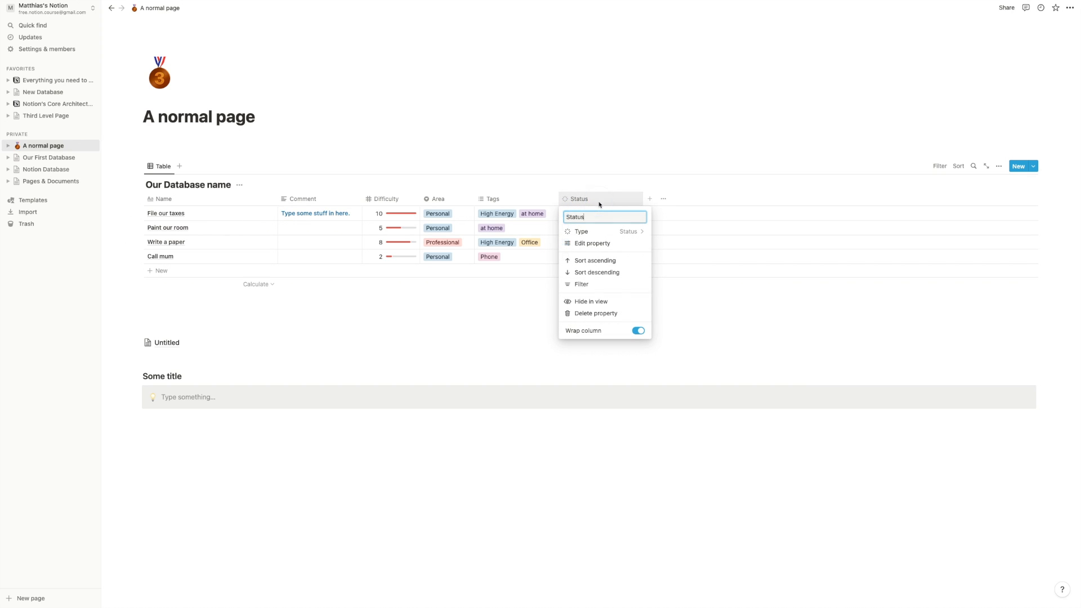
{"action": "left_click", "coordinate": [592, 243]}
{"action": "left_click", "coordinate": [960, 231]}
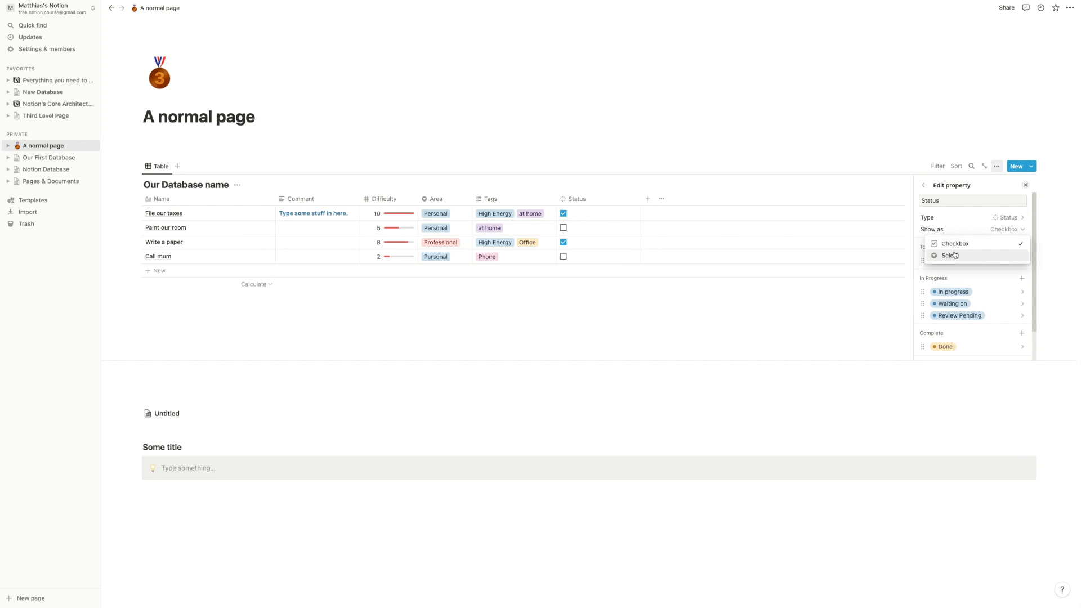
{"action": "left_click", "coordinate": [955, 255]}
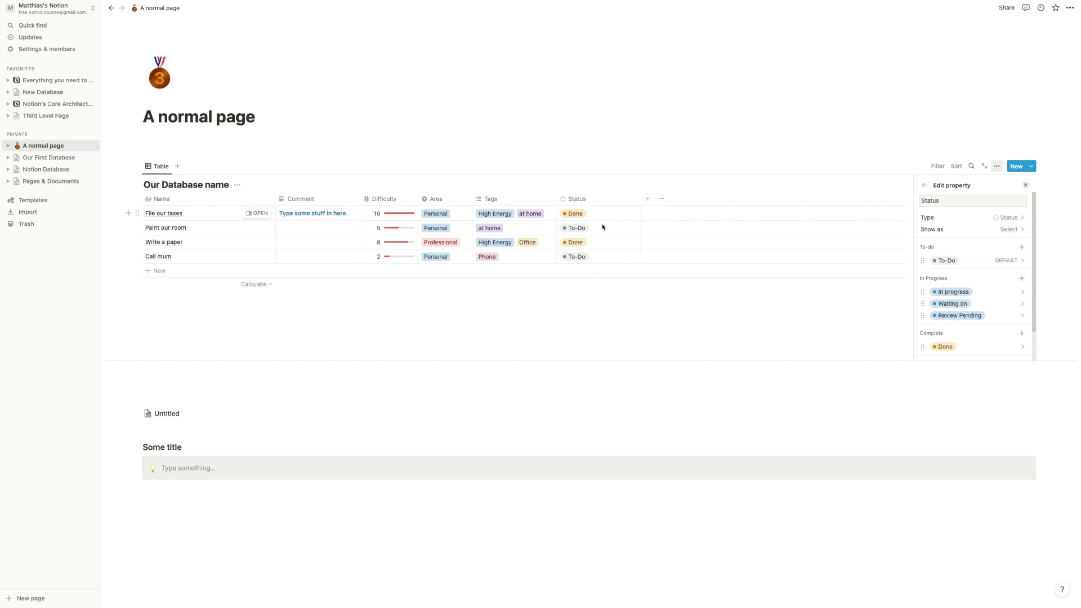
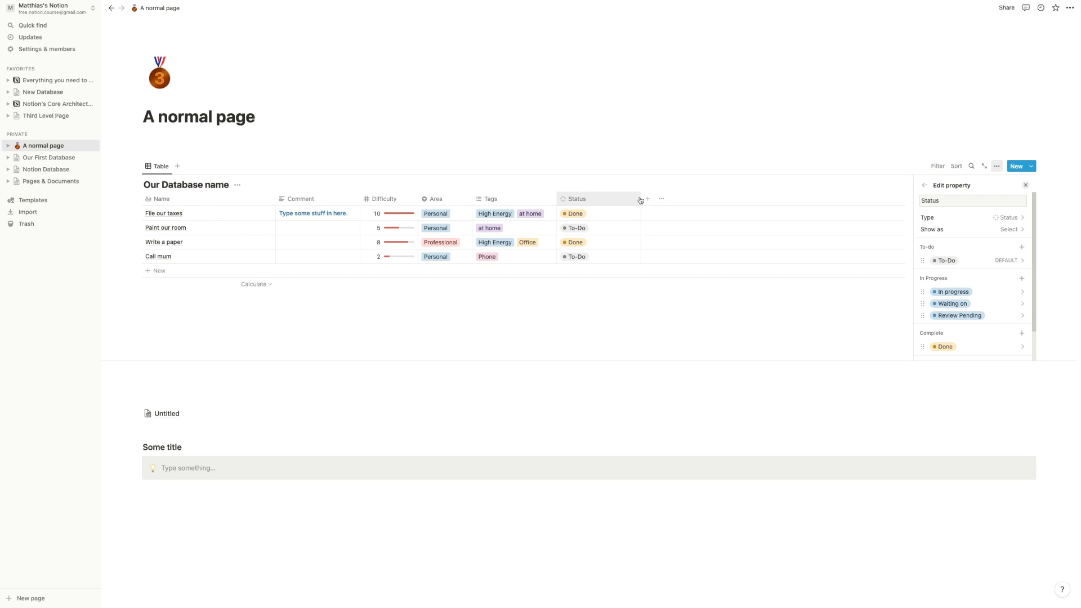
- Narrow the Status column by dragging its right edge leftward
{"action": "left_click_drag", "start_coordinate": [640, 199], "coordinate": [602, 199]}
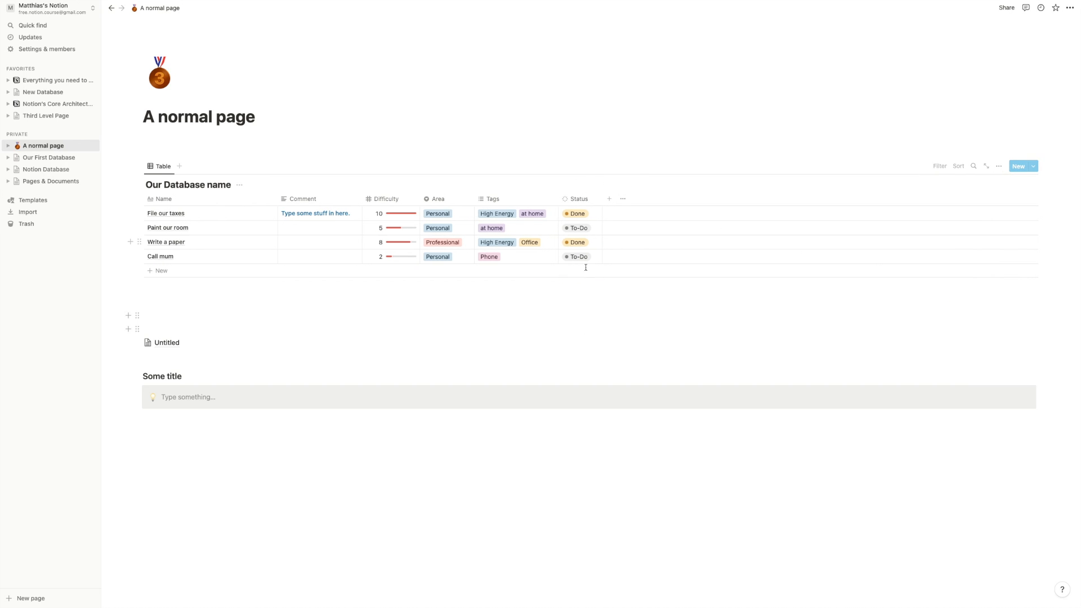
- Add a new Date-type column named 'Due Date' to the table
{"action": "left_click", "coordinate": [610, 199]}
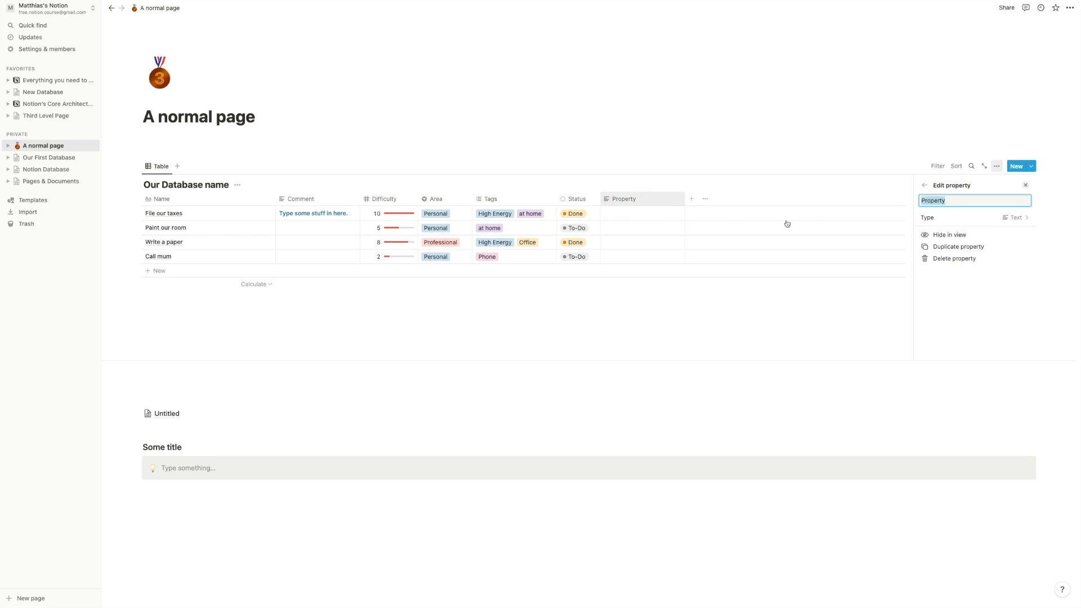
{"action": "left_click", "coordinate": [947, 218]}
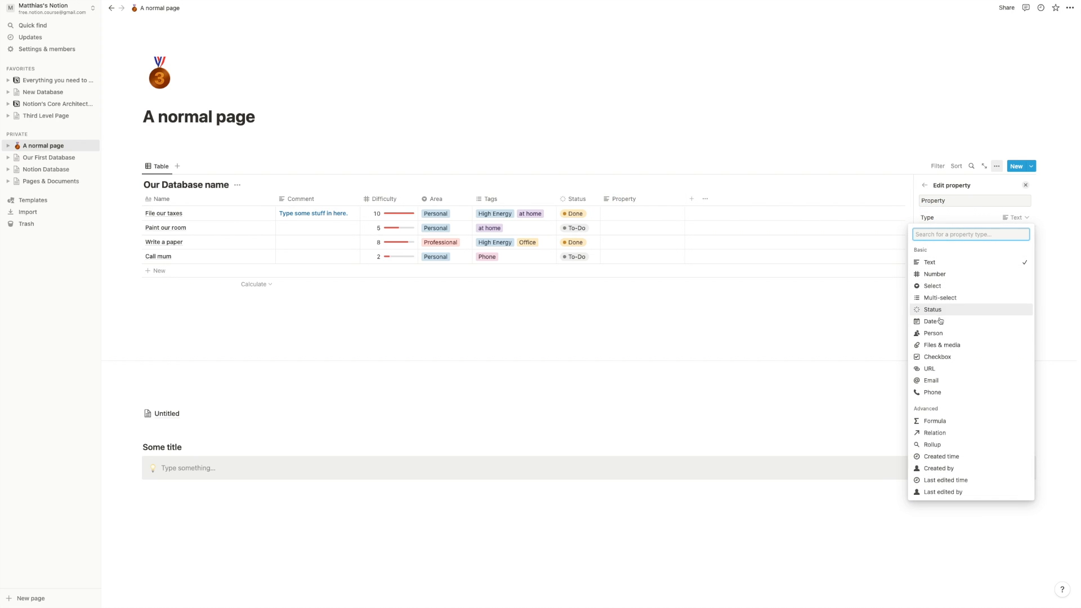
{"action": "left_click", "coordinate": [940, 321]}
{"action": "left_click", "coordinate": [969, 201]}
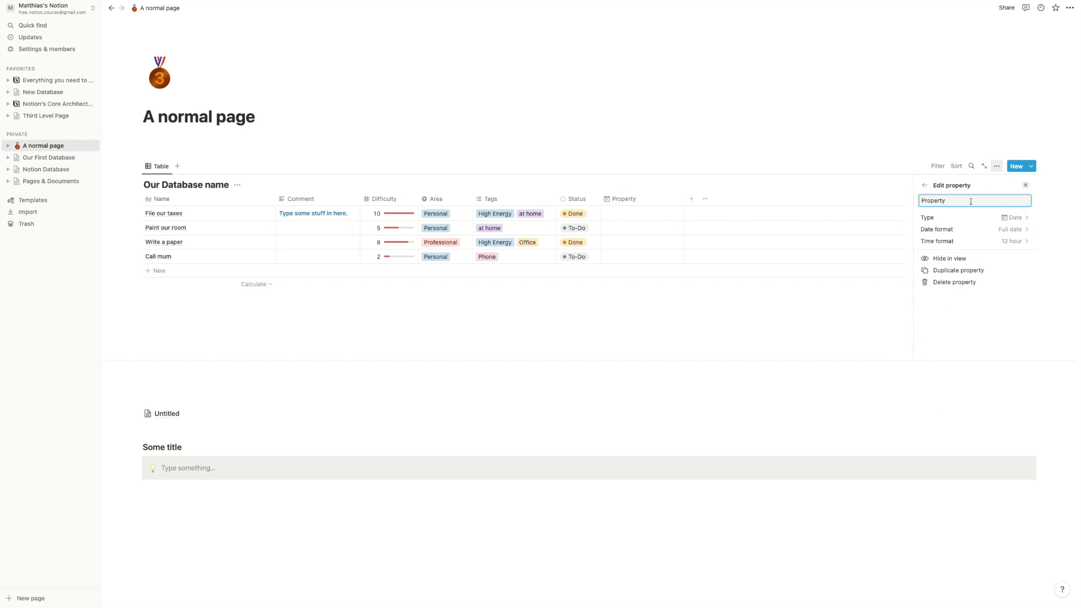
{"action": "key", "text": "super+a"}
{"action": "type", "text": "Due Date"}
{"action": "key", "text": "Return"}
{"action": "left_click", "coordinate": [646, 218]}
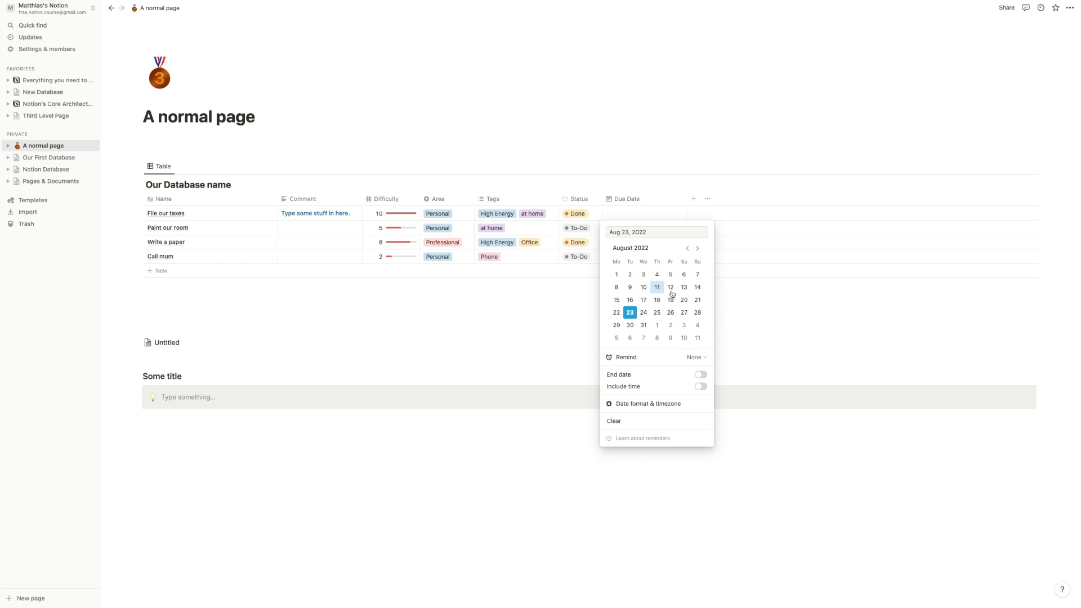
- Give File our taxes a Due Date range of August 30 to September 1, 2022, with times
{"action": "left_click", "coordinate": [631, 326]}
{"action": "left_click", "coordinate": [683, 360]}
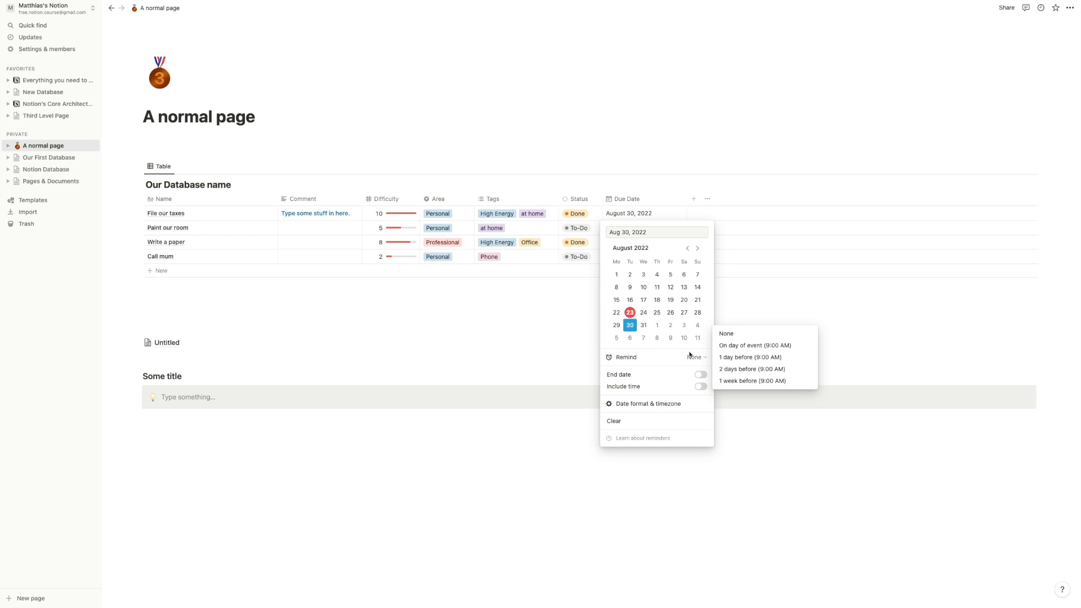
{"action": "left_click", "coordinate": [636, 356]}
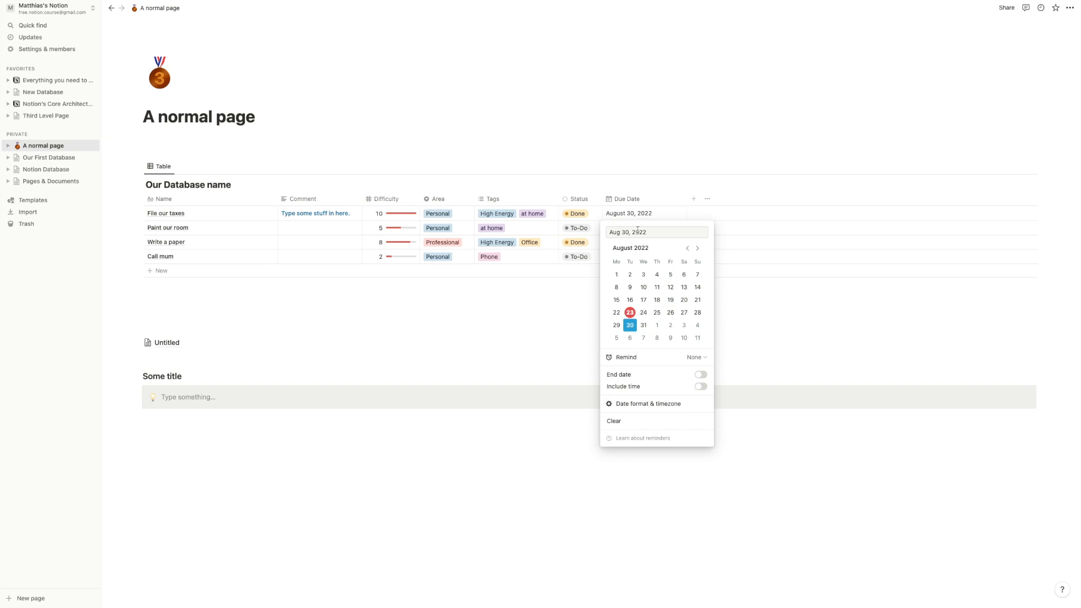
{"action": "left_click", "coordinate": [700, 375]}
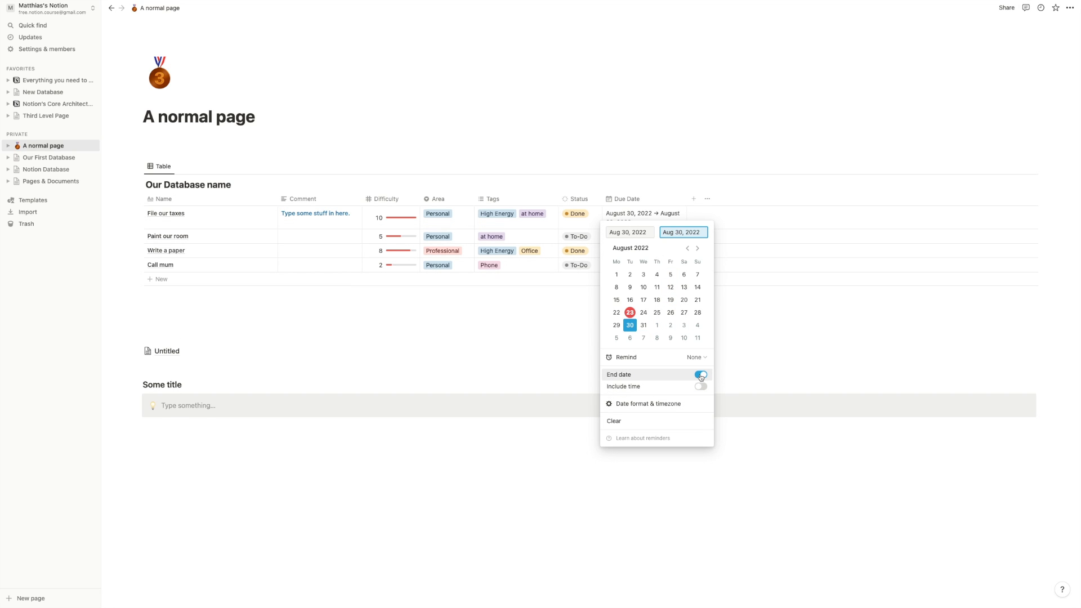
{"action": "left_click", "coordinate": [658, 325]}
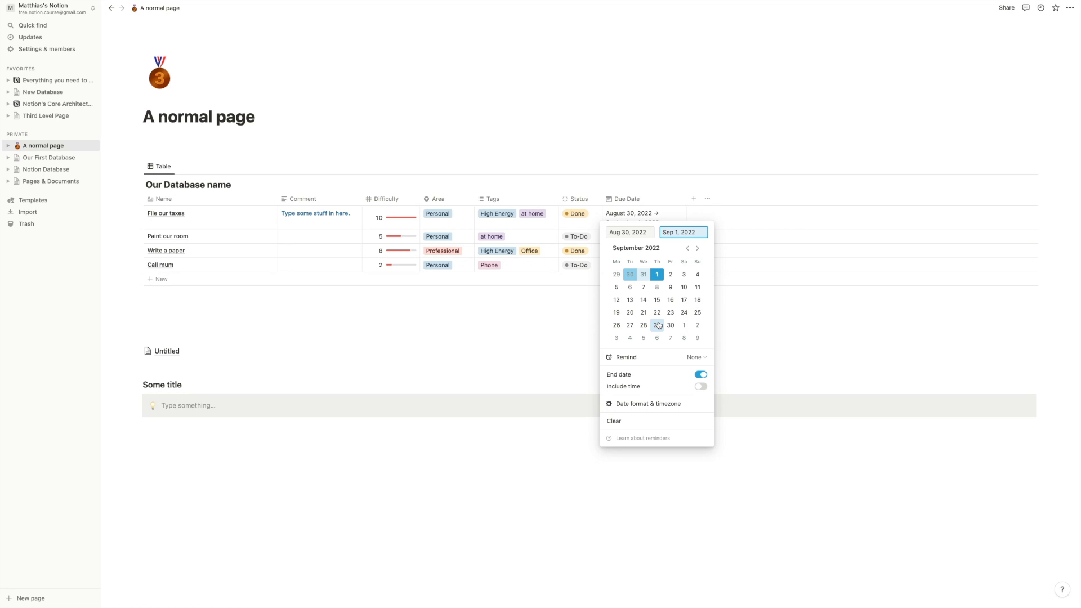
{"action": "left_click", "coordinate": [701, 387]}
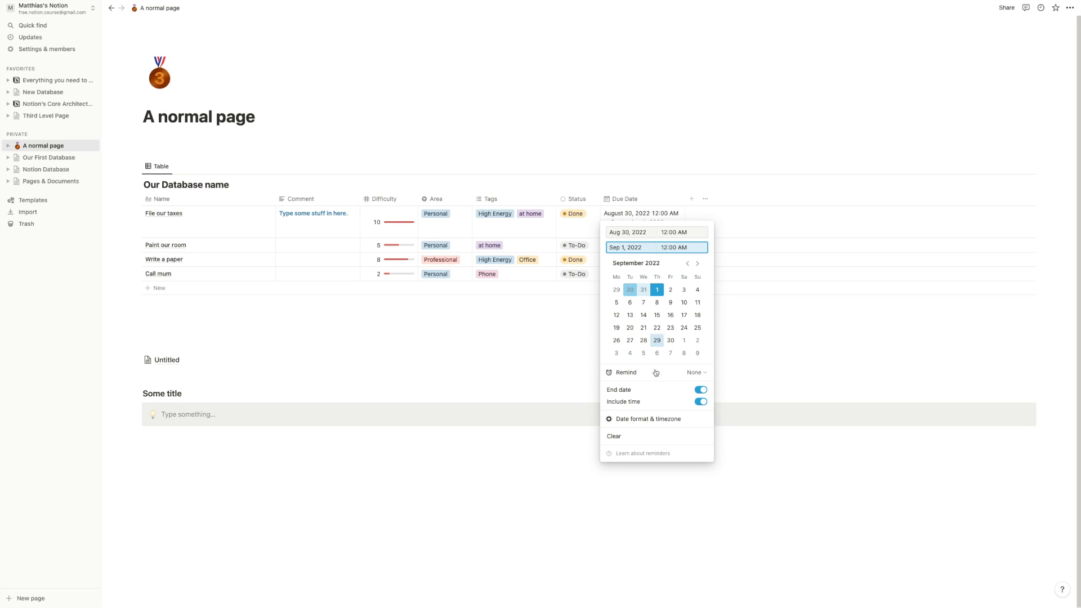
- Remove the end date so File our taxes is due only August 30, 2022, 12:00 AM
{"action": "left_click", "coordinate": [701, 390]}
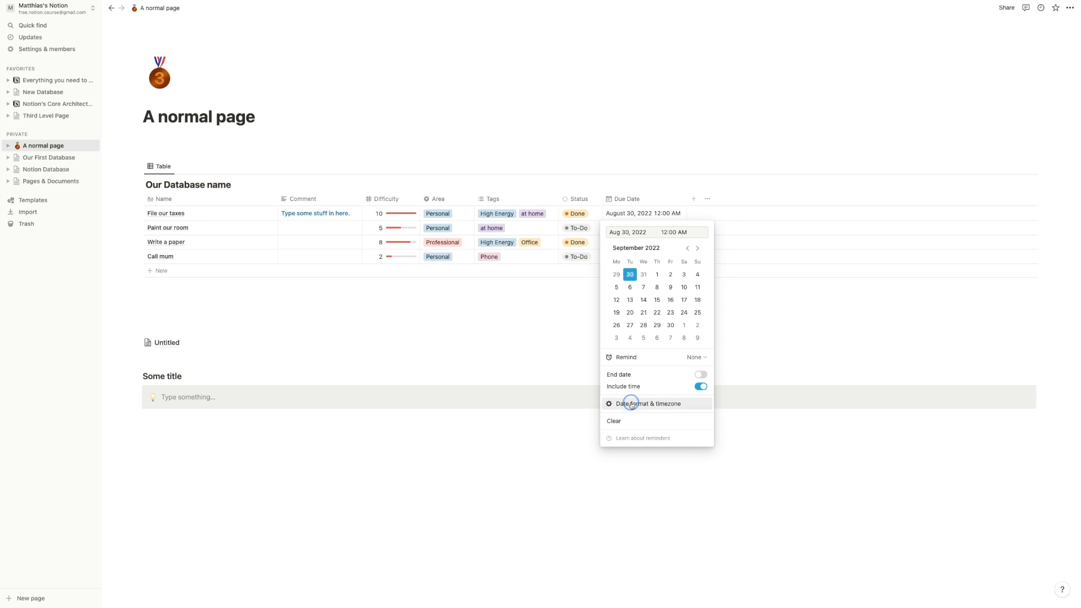
{"action": "left_click", "coordinate": [659, 405]}
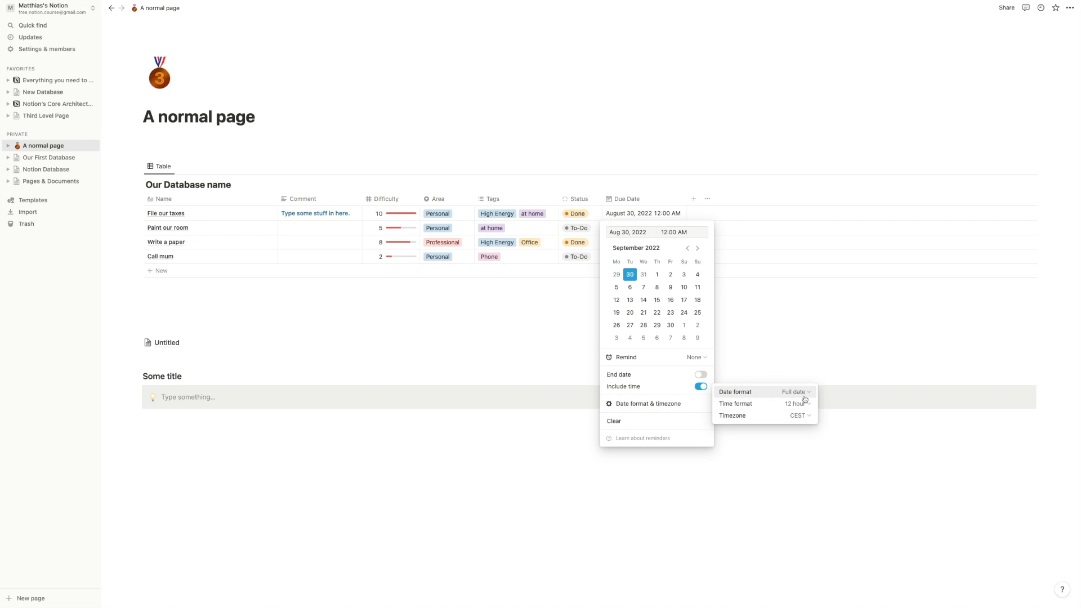
{"action": "left_click", "coordinate": [768, 393]}
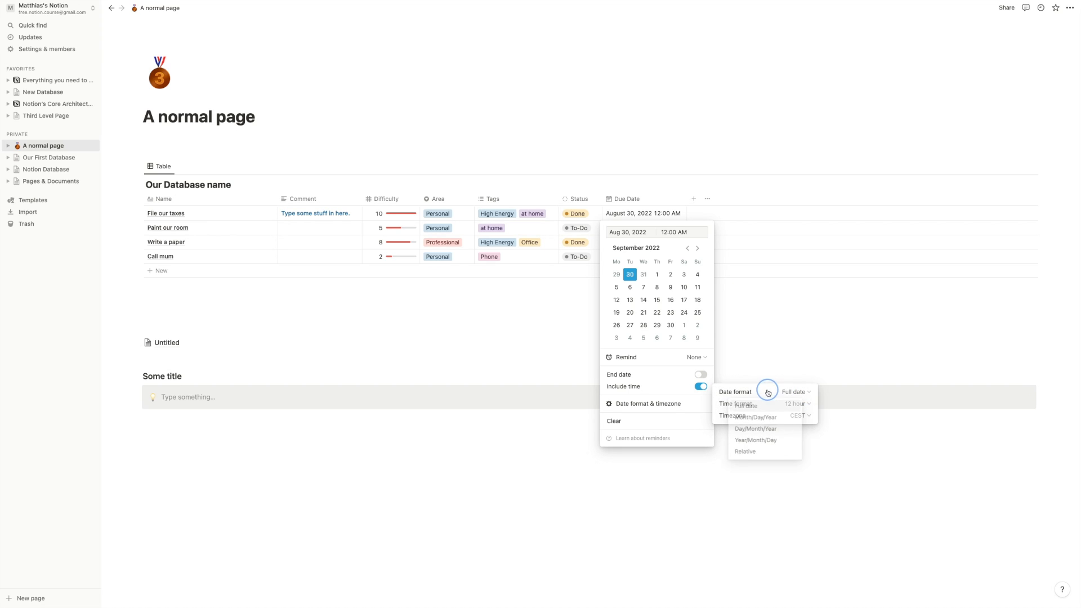
{"action": "left_click", "coordinate": [798, 405]}
{"action": "left_click", "coordinate": [766, 400]}
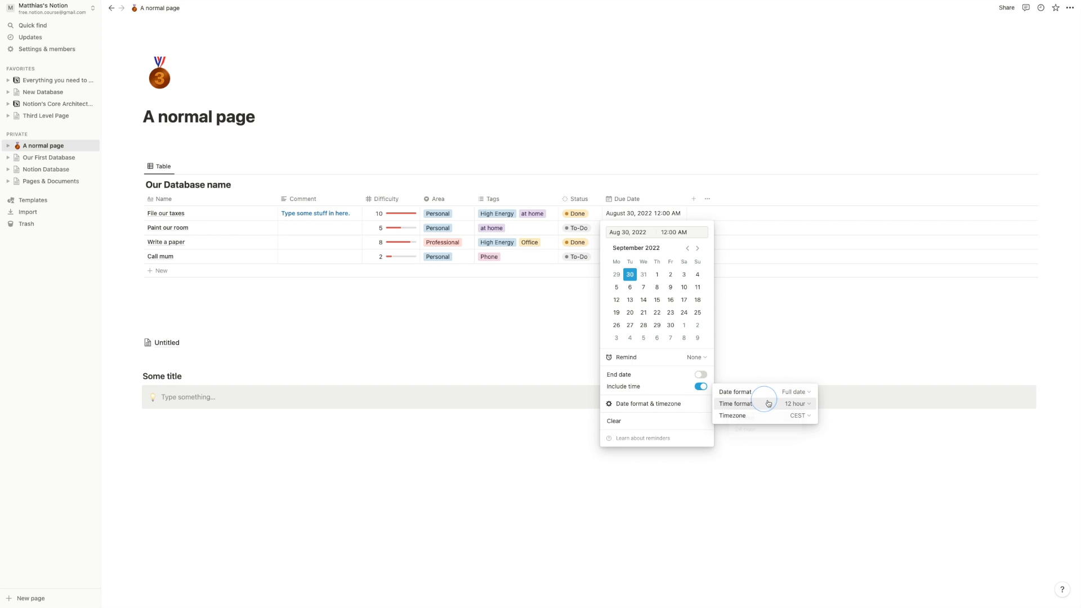
{"action": "left_click", "coordinate": [533, 333]}
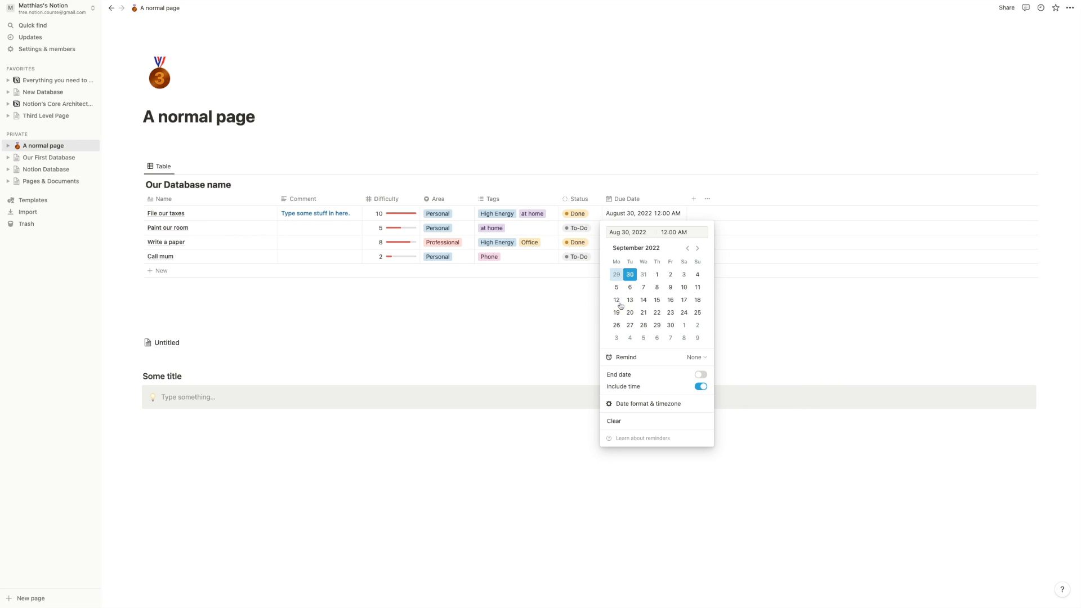
{"action": "left_click", "coordinate": [551, 309]}
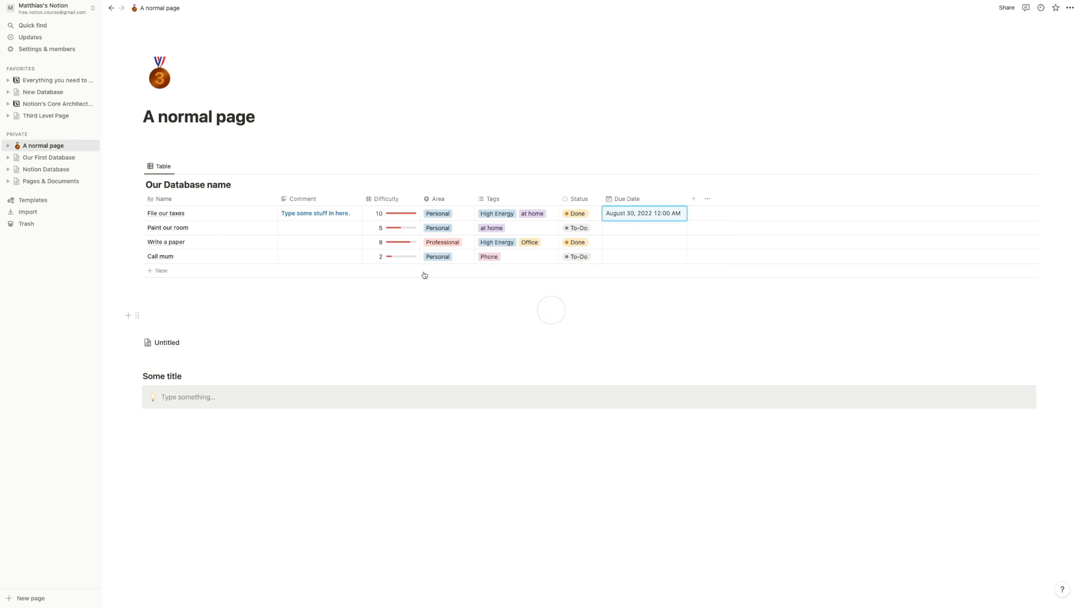
{"action": "left_click", "coordinate": [61, 49]}
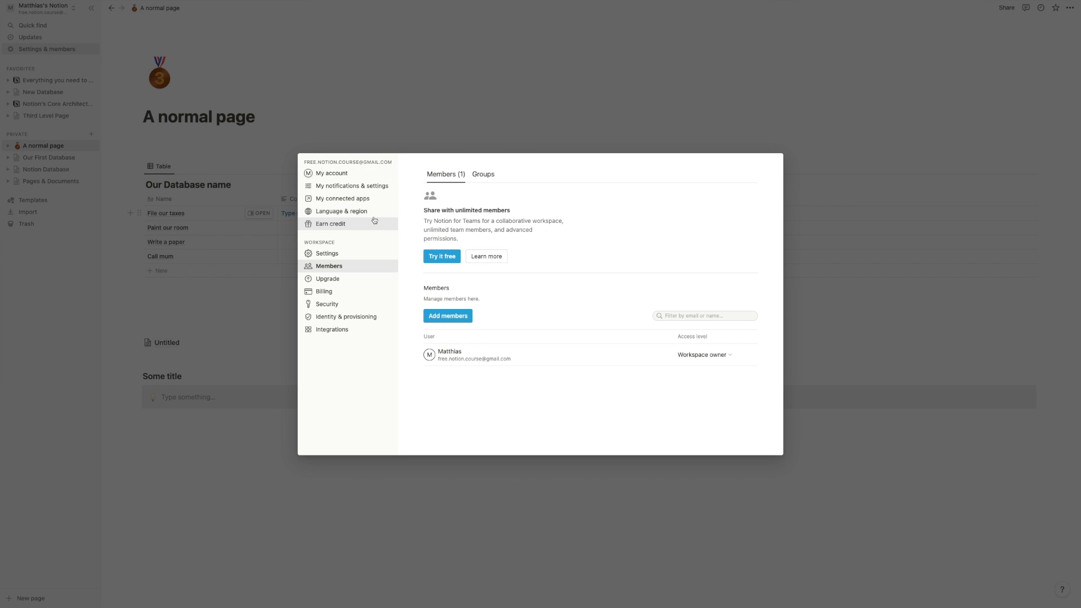
{"action": "left_click", "coordinate": [361, 211]}
{"action": "left_click", "coordinate": [752, 225]}
{"action": "left_click", "coordinate": [752, 225]}
{"action": "left_click", "coordinate": [753, 226]}
{"action": "left_click", "coordinate": [752, 225]}
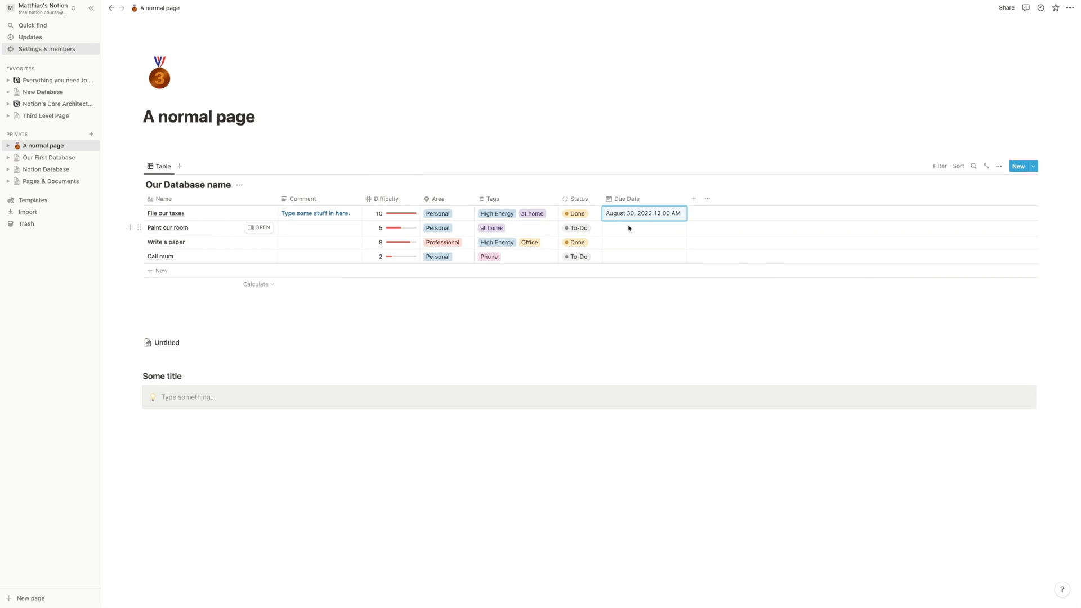
{"action": "left_click", "coordinate": [628, 228]}
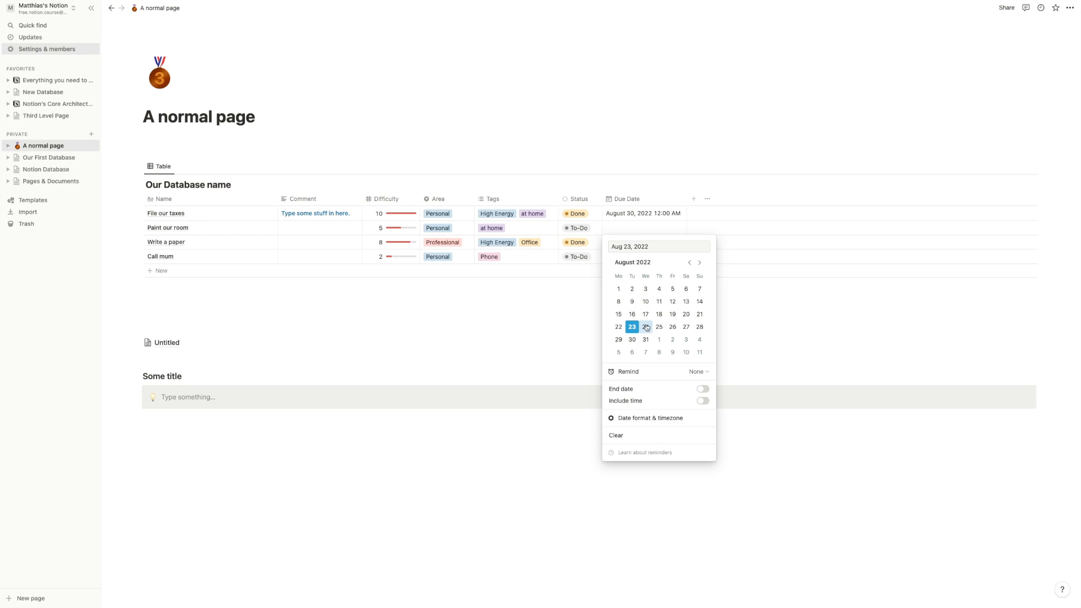
- Set Paint our room's Due Date to August 24, 2022
{"action": "left_click", "coordinate": [549, 319]}
{"action": "left_click", "coordinate": [629, 231]}
{"action": "left_click", "coordinate": [646, 327]}
{"action": "left_click", "coordinate": [534, 297]}
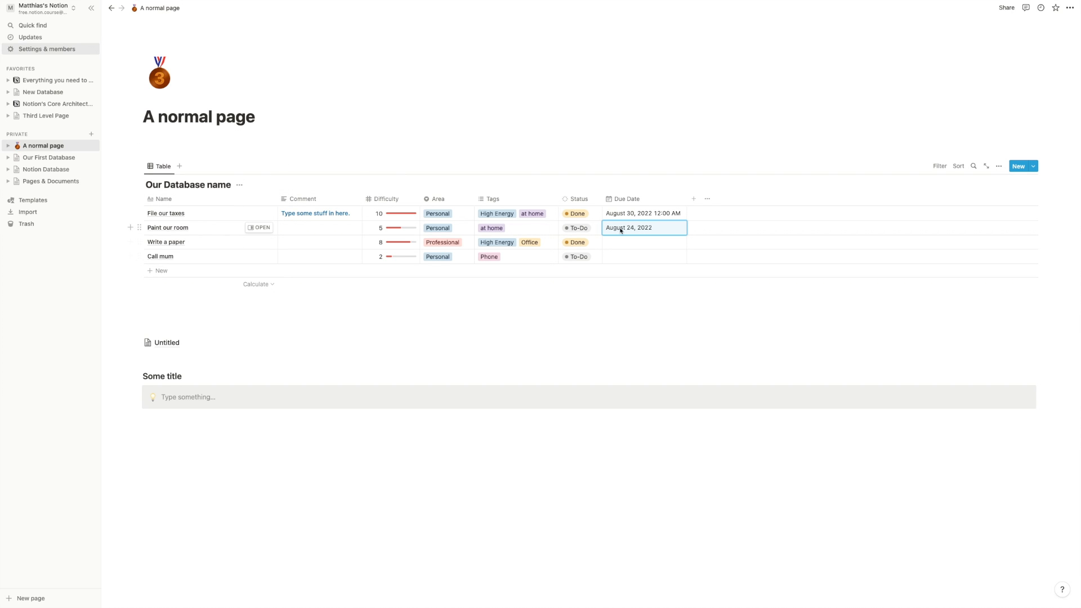
{"action": "left_click", "coordinate": [339, 212]}
- Set File our taxes' comment to 'August 30th' and Paint our room's comment to 'Done'
{"action": "key", "text": "super+a"}
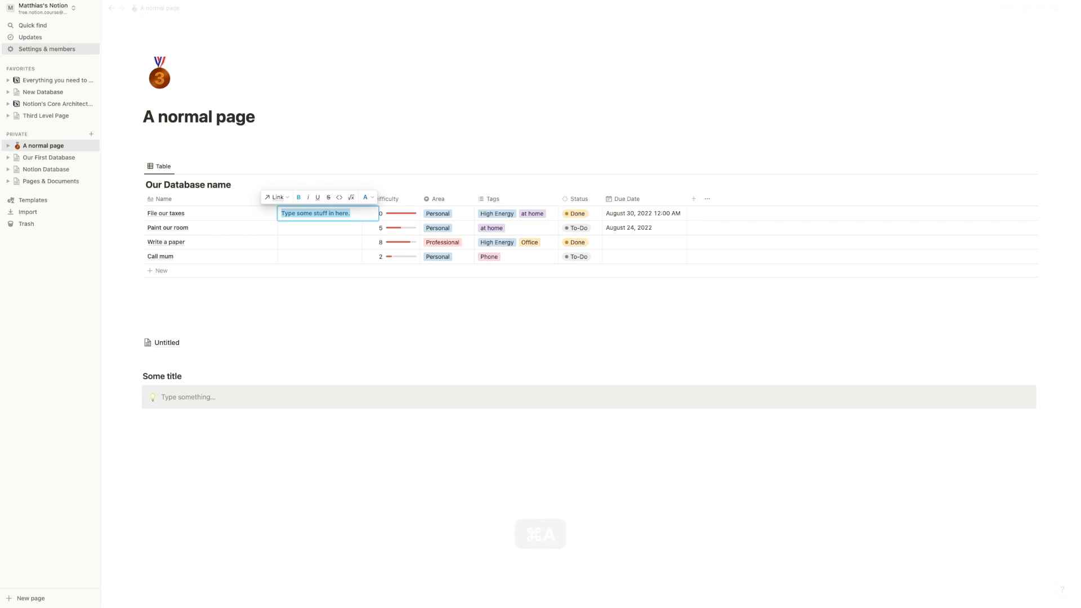
{"action": "type", "text": "August"}
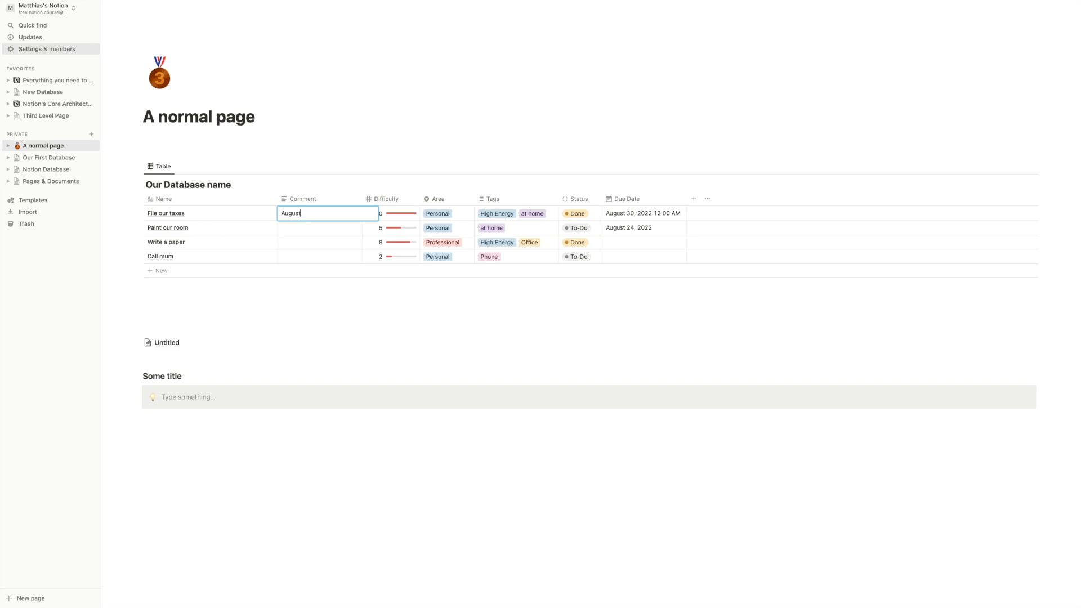
{"action": "type", "text": " 30th"}
{"action": "key", "text": "Return"}
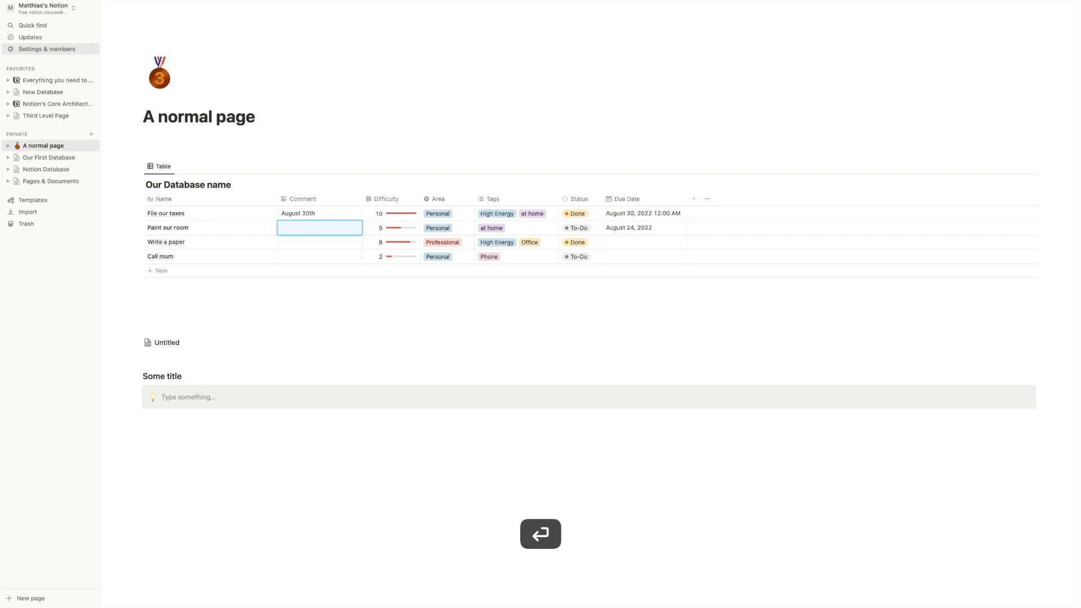
{"action": "type", "text": "To-Do"}
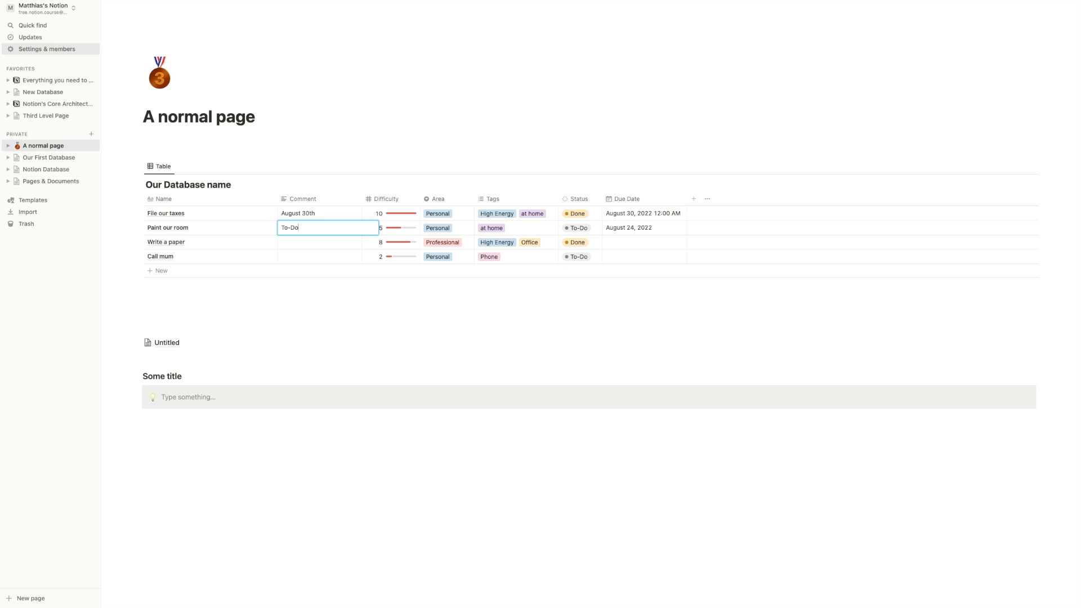
{"action": "key", "text": "Return"}
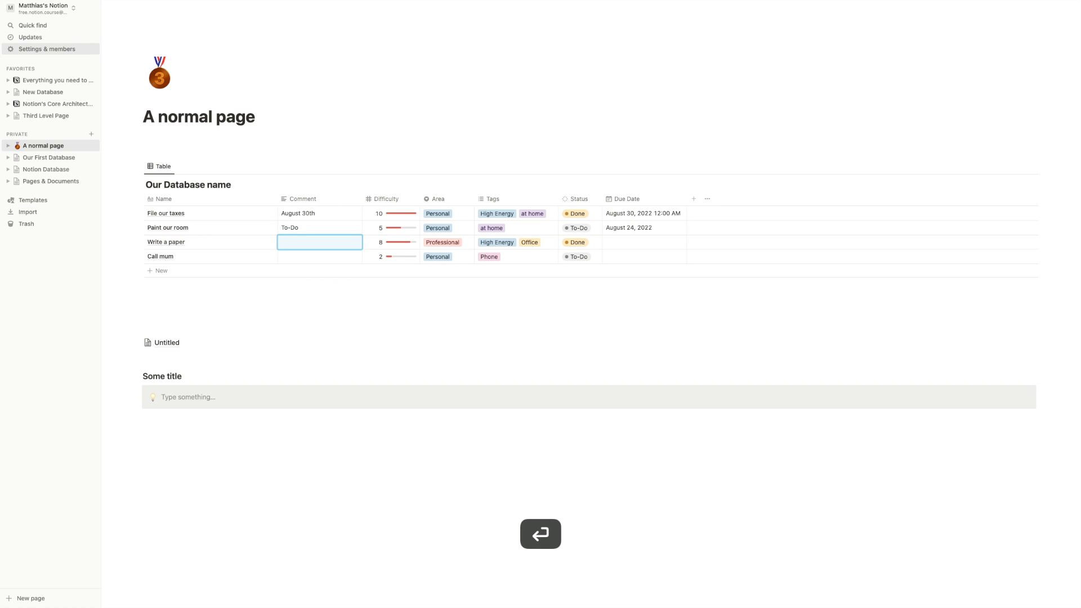
{"action": "left_click", "coordinate": [324, 231]}
{"action": "key", "text": "super+a"}
{"action": "type", "text": "Done"}
{"action": "key", "text": "Return"}
- Mark Paint our room's Status as Done and recheck File our taxes' due date
{"action": "left_click", "coordinate": [571, 229]}
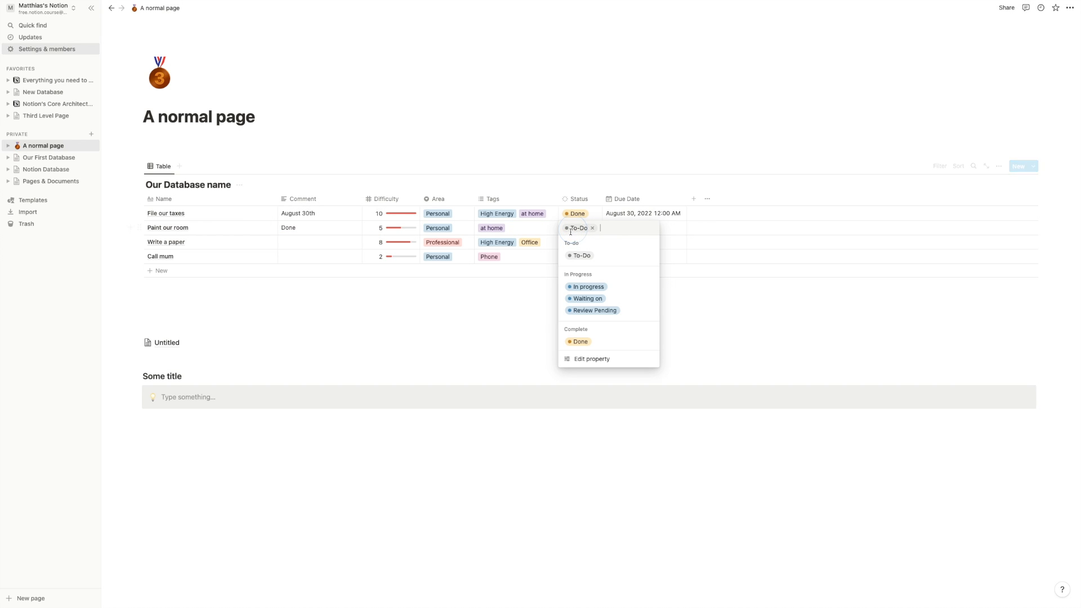
{"action": "left_click", "coordinate": [580, 341]}
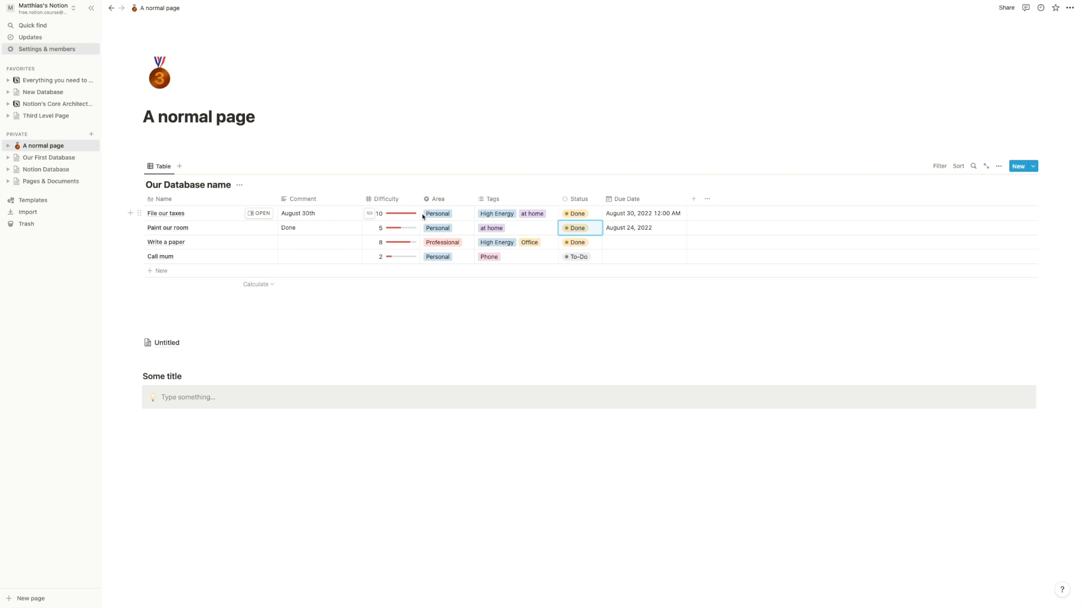
{"action": "left_click", "coordinate": [655, 214]}
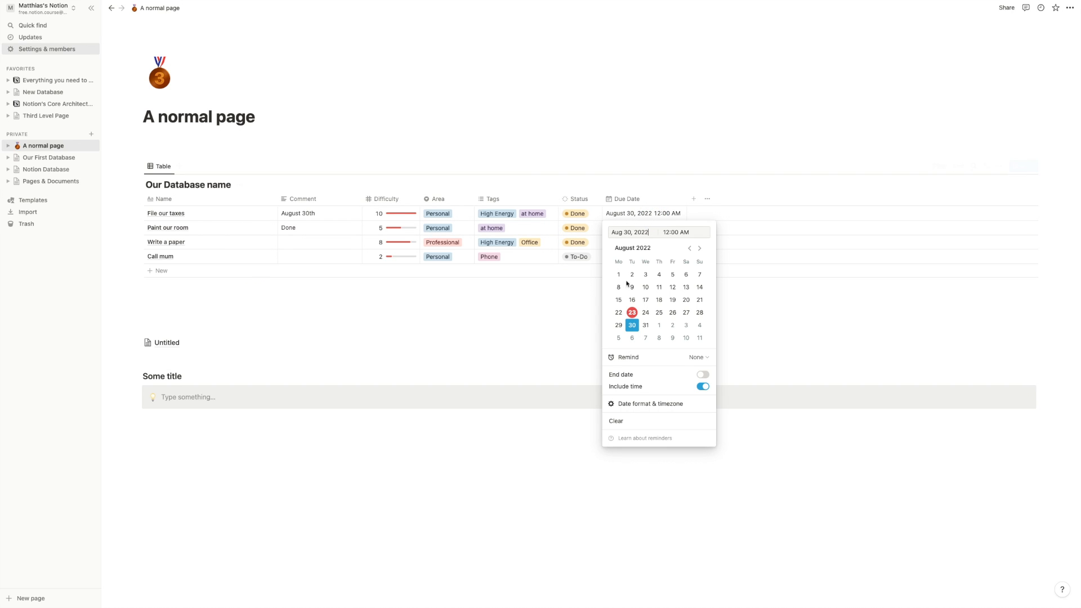
{"action": "left_click", "coordinate": [738, 296]}
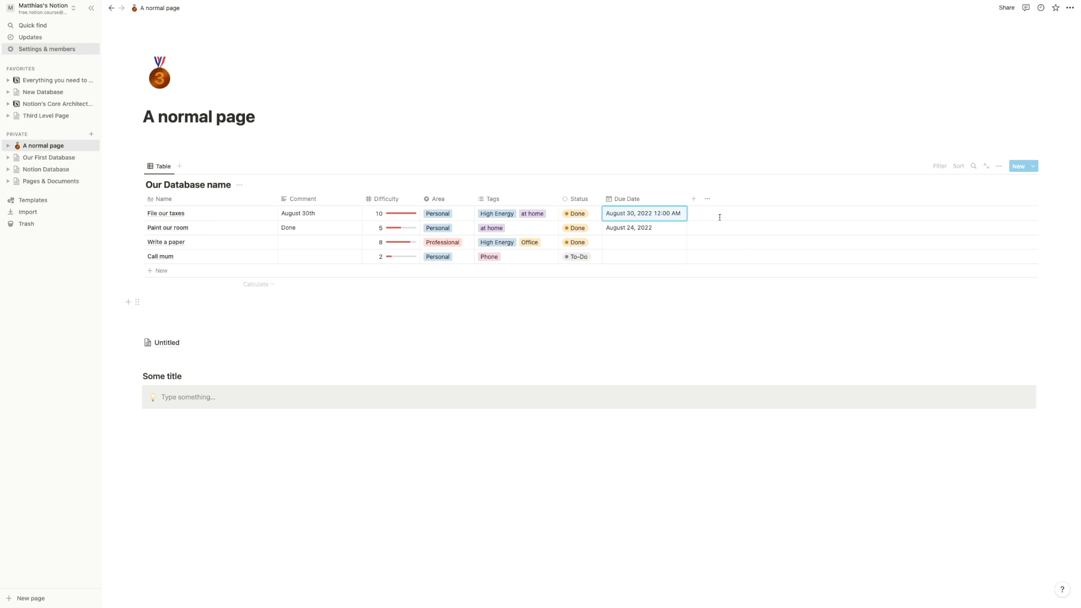
- Add a Person-type column and assign a workspace member to File our taxes
{"action": "left_click", "coordinate": [691, 199]}
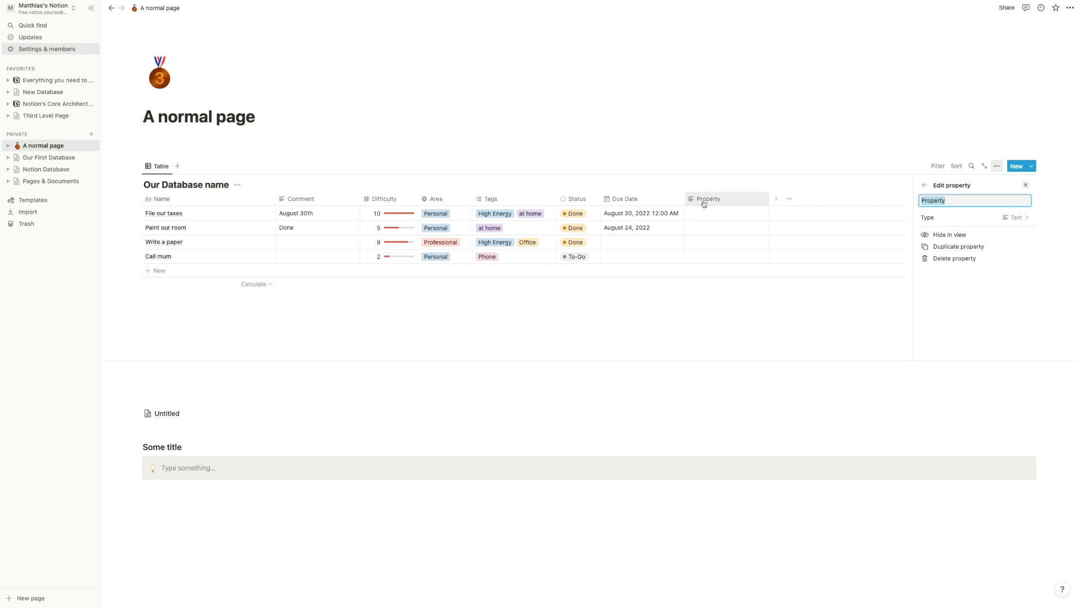
{"action": "left_click", "coordinate": [938, 218]}
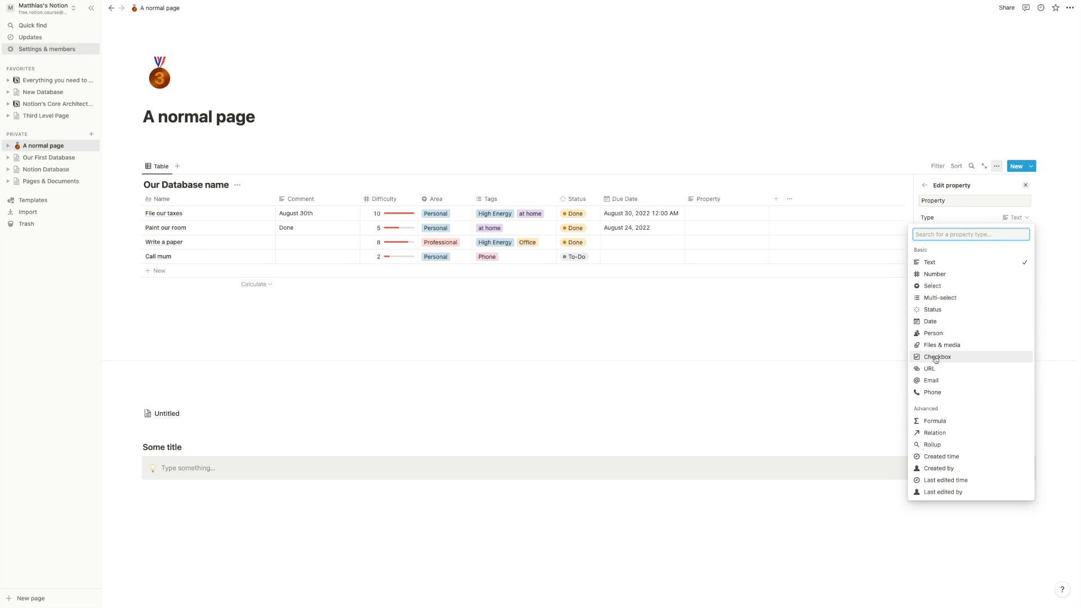
{"action": "left_click", "coordinate": [937, 333]}
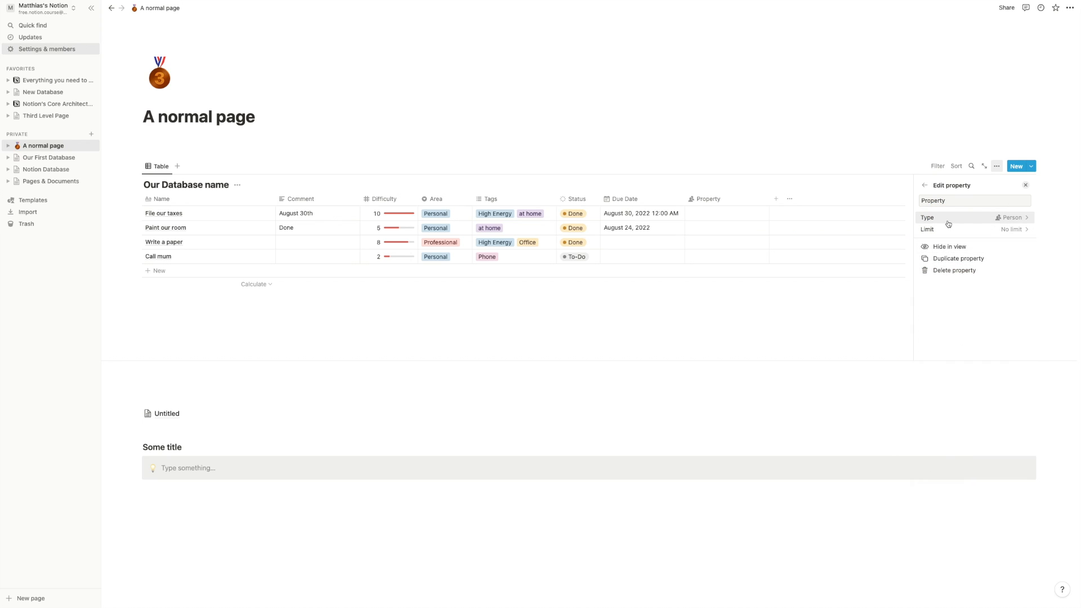
{"action": "left_click", "coordinate": [705, 168]}
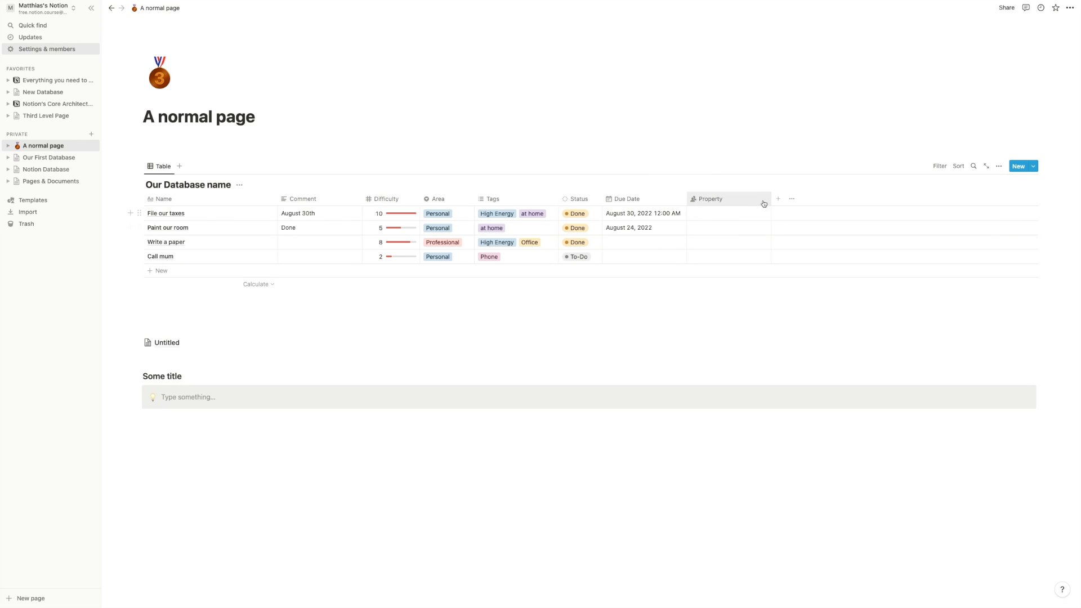
{"action": "left_click", "coordinate": [731, 214]}
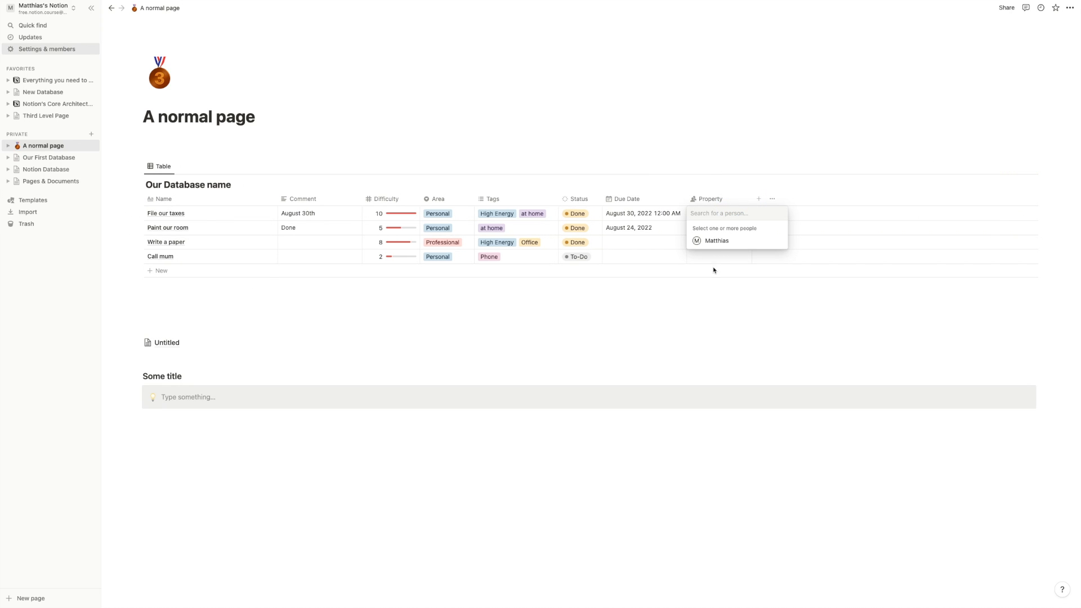
{"action": "left_click", "coordinate": [720, 246]}
{"action": "left_click", "coordinate": [738, 330]}
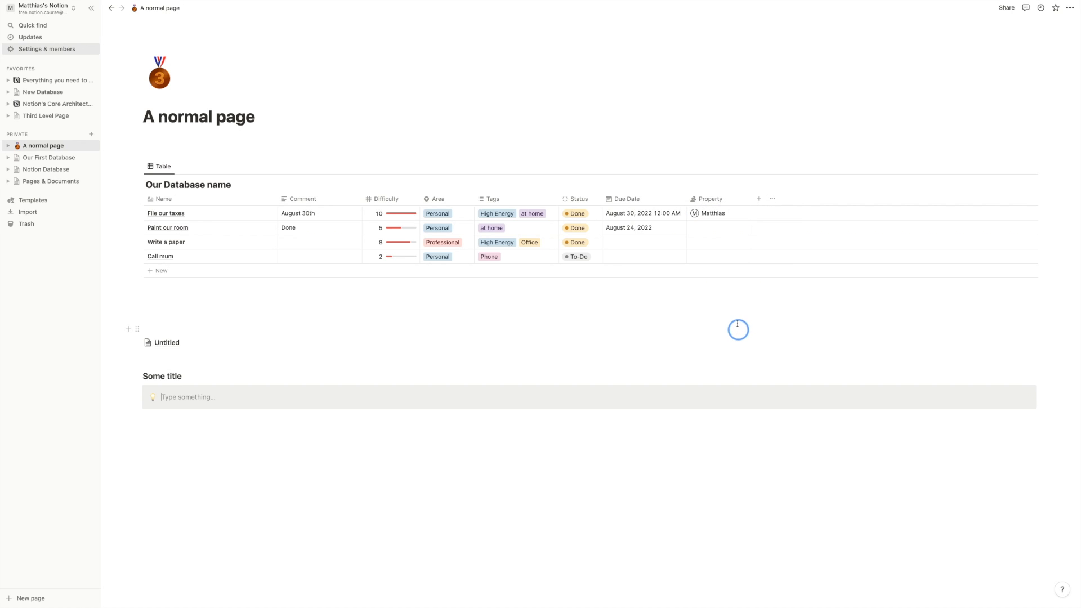
{"action": "left_click", "coordinate": [712, 228]}
{"action": "left_click", "coordinate": [711, 200]}
- Rename the new Person column to 'Responsible'
{"action": "left_click", "coordinate": [715, 200]}
{"action": "key", "text": "super+a"}
{"action": "type", "text": "Respons"}
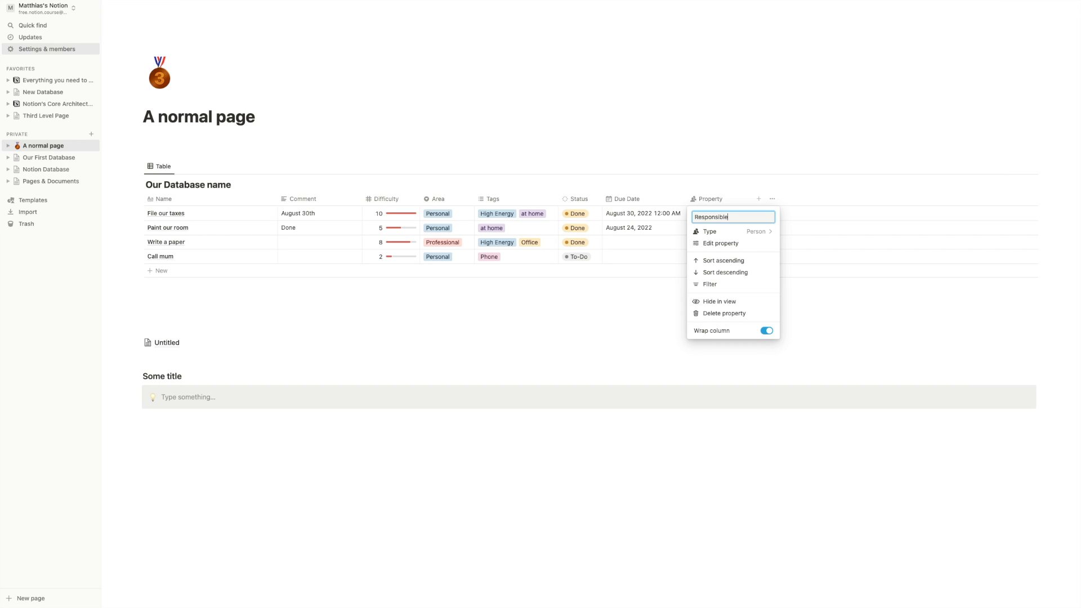
{"action": "key", "text": "Return"}
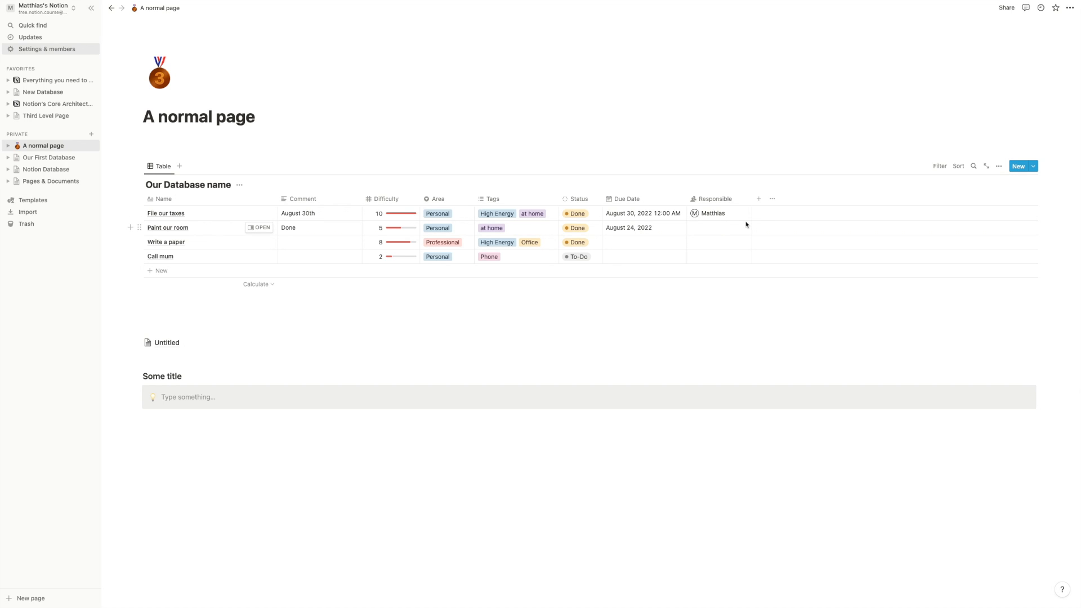
- Select all four task rows and bulk-assign the same workspace member as Responsible
{"action": "left_click", "coordinate": [711, 229]}
{"action": "left_click", "coordinate": [709, 284]}
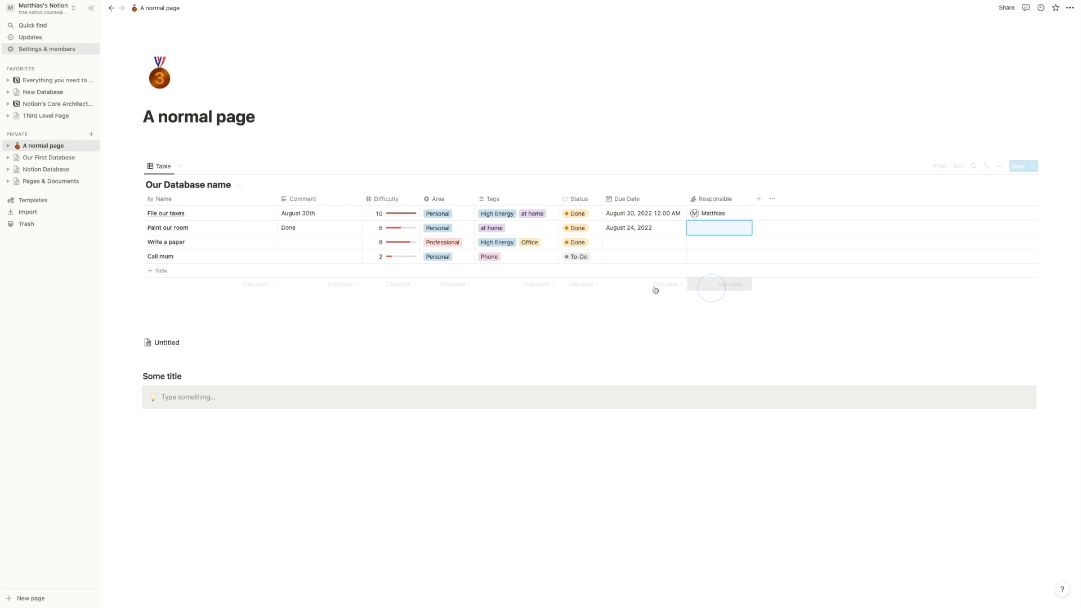
{"action": "left_click_drag", "start_coordinate": [112, 213], "coordinate": [185, 258]}
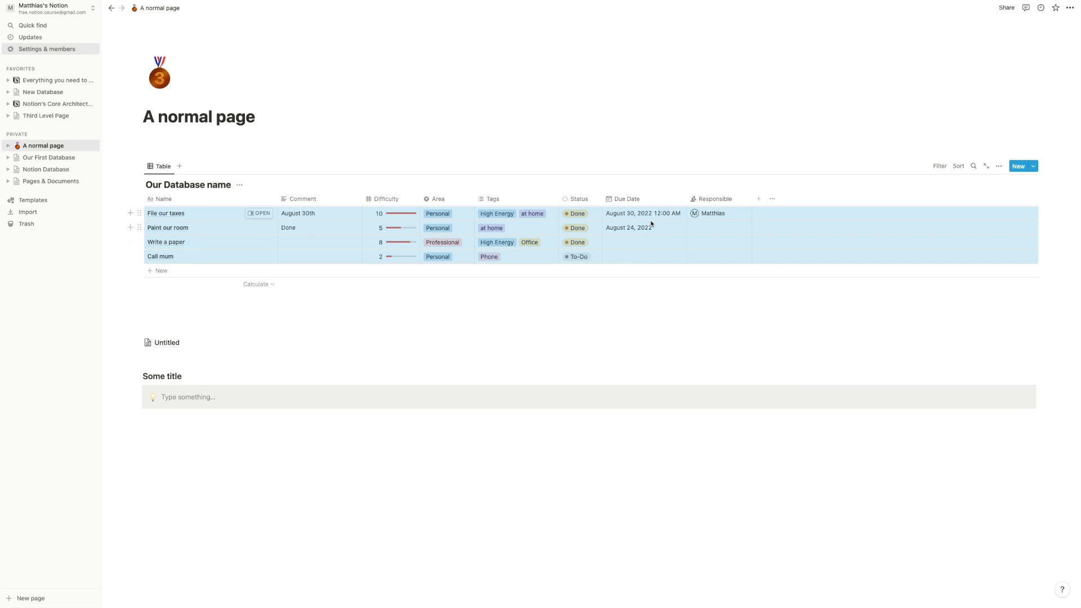
{"action": "right_click", "coordinate": [664, 229]}
{"action": "key", "text": "Escape"}
{"action": "right_click", "coordinate": [688, 299]}
{"action": "mouse_move", "coordinate": [751, 303]}
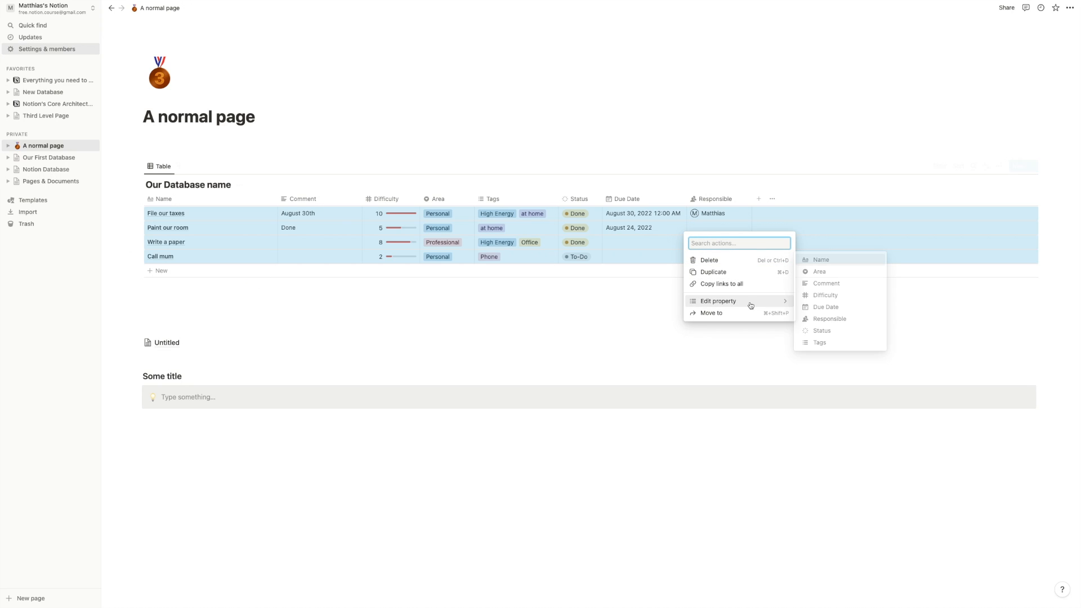
{"action": "left_click", "coordinate": [822, 319]}
{"action": "left_click", "coordinate": [727, 238]}
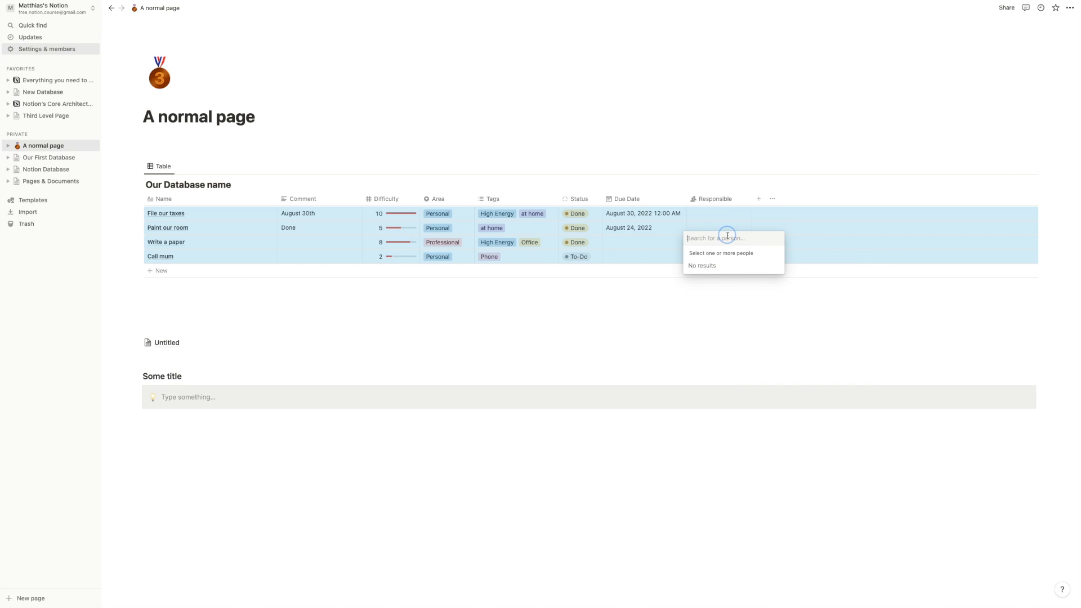
{"action": "left_click", "coordinate": [709, 266]}
{"action": "left_click", "coordinate": [699, 314]}
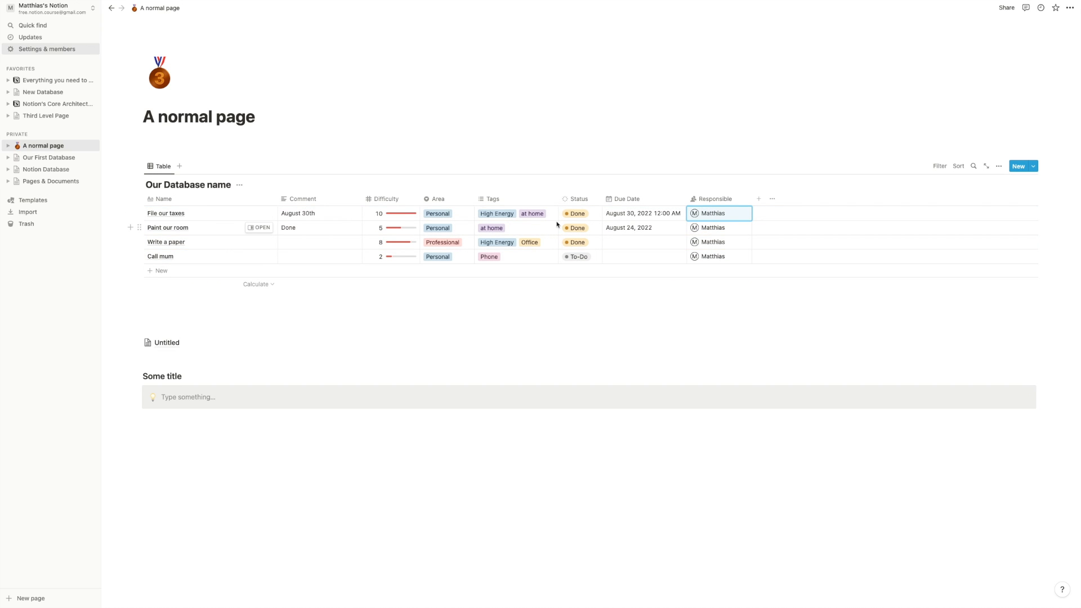
- Change File our taxes' comment to 'DO IT!' and paste it into the three comments below
{"action": "left_click", "coordinate": [319, 212]}
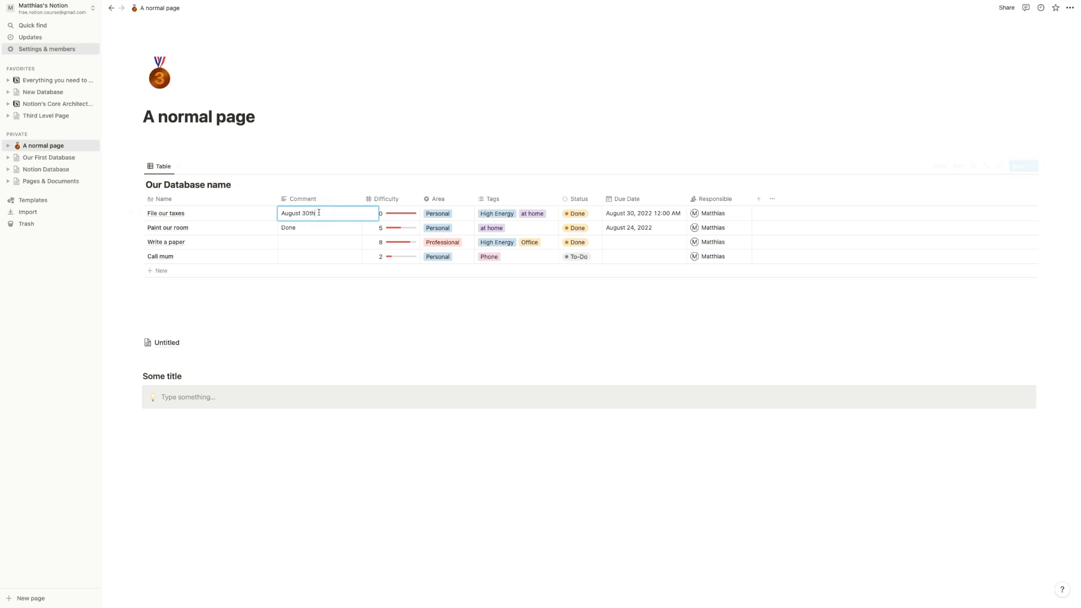
{"action": "key", "text": "BackSpace"}
{"action": "key", "text": "BackSpace"}
{"action": "key", "text": "BackSpace"}
{"action": "key", "text": "BackSpace"}
{"action": "key", "text": "BackSpace"}
{"action": "key", "text": "BackSpace"}
{"action": "key", "text": "BackSpace"}
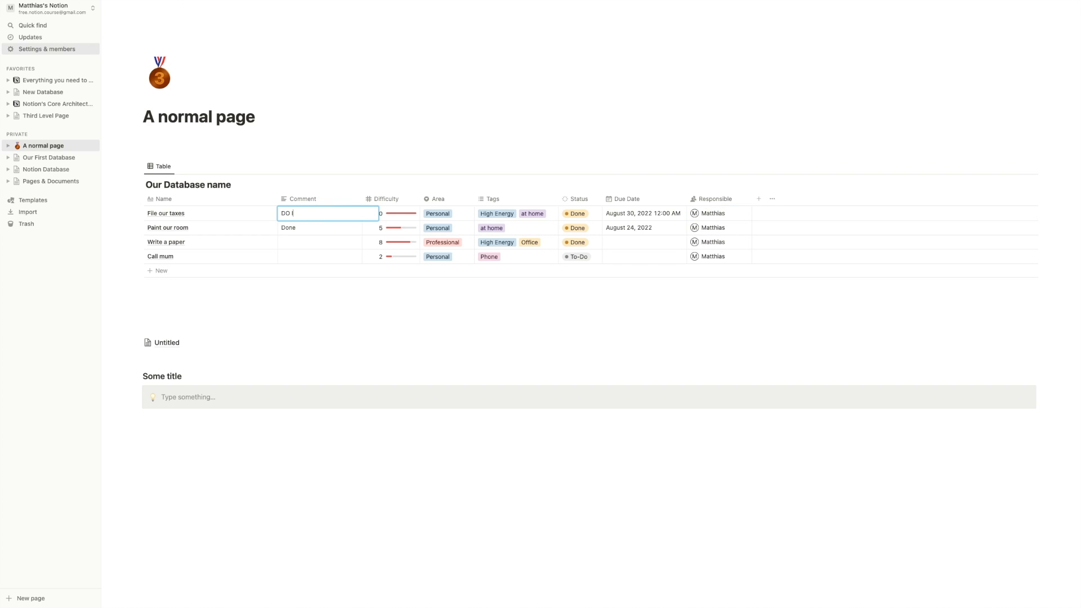
{"action": "type", "text": "DO IT!"}
{"action": "key", "text": "Escape"}
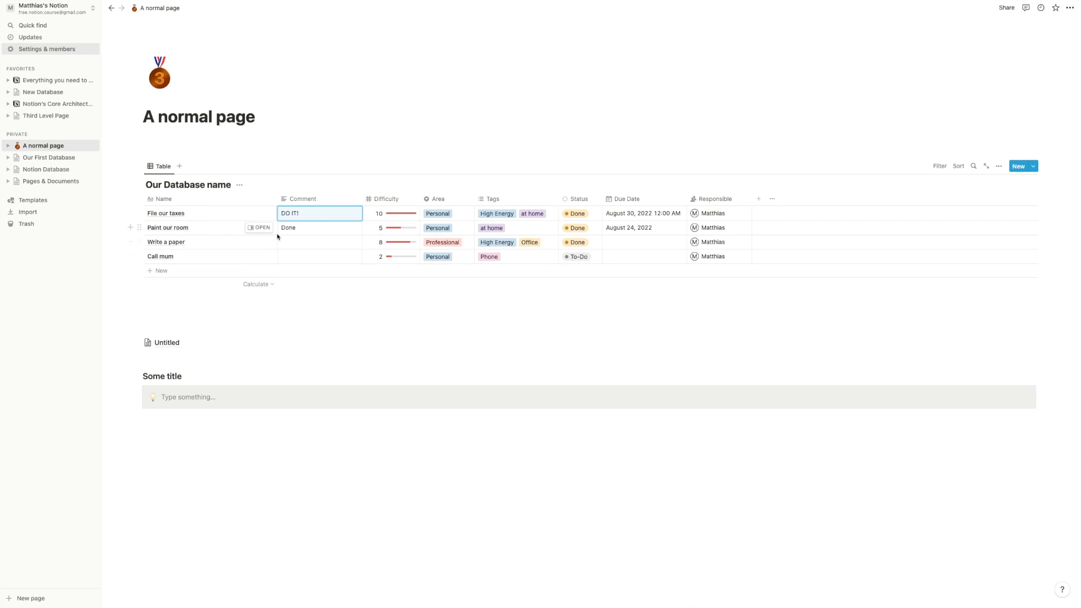
{"action": "key", "text": "super+c"}
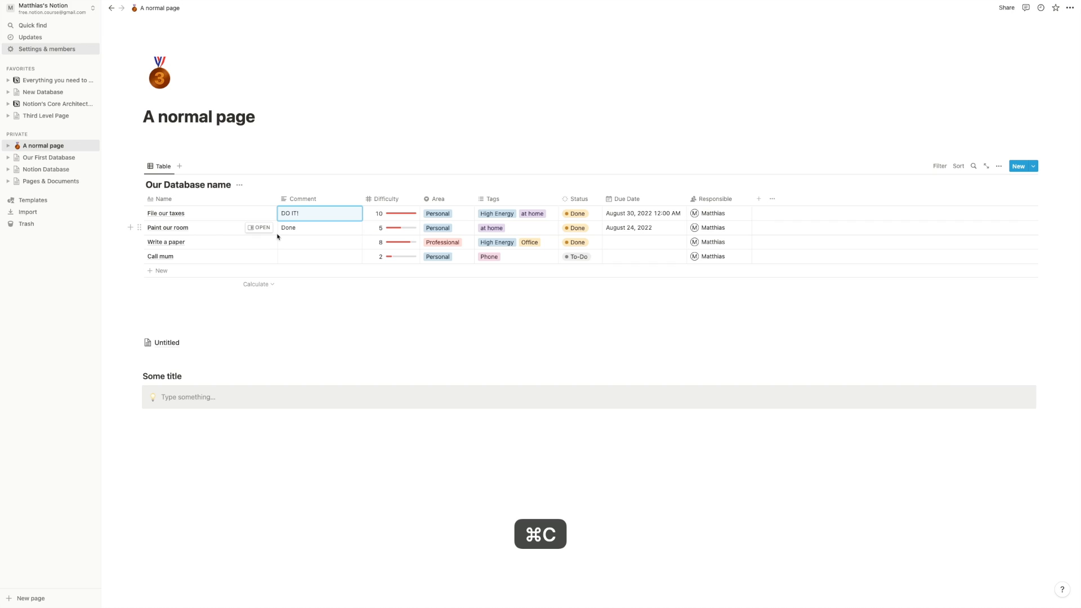
{"action": "key", "text": "Down"}
{"action": "key", "text": "shift+Down"}
{"action": "key", "text": "shift+Down"}
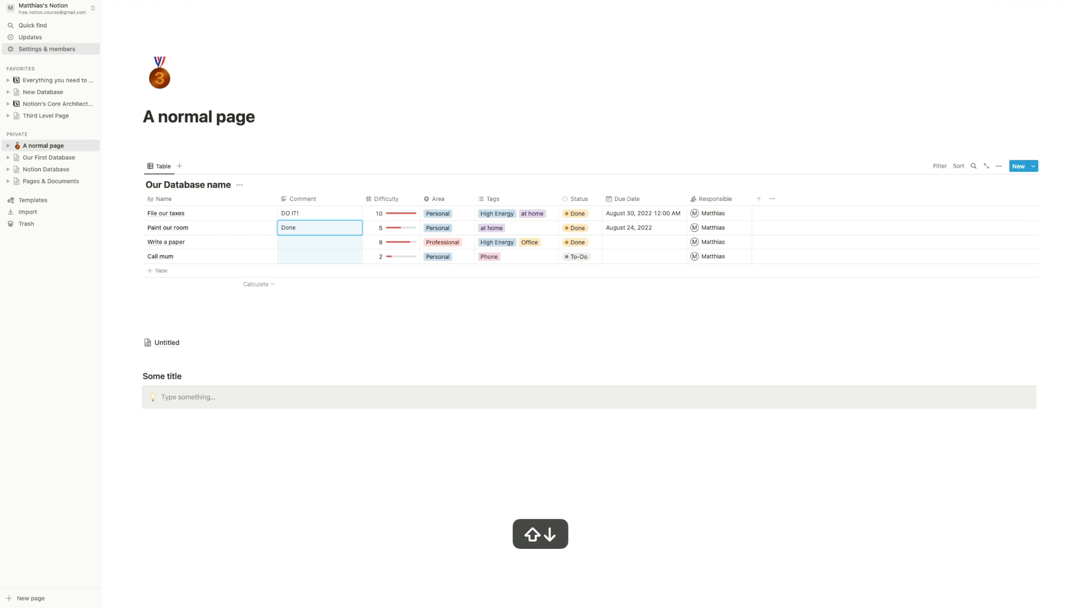
{"action": "key", "text": "super+v"}
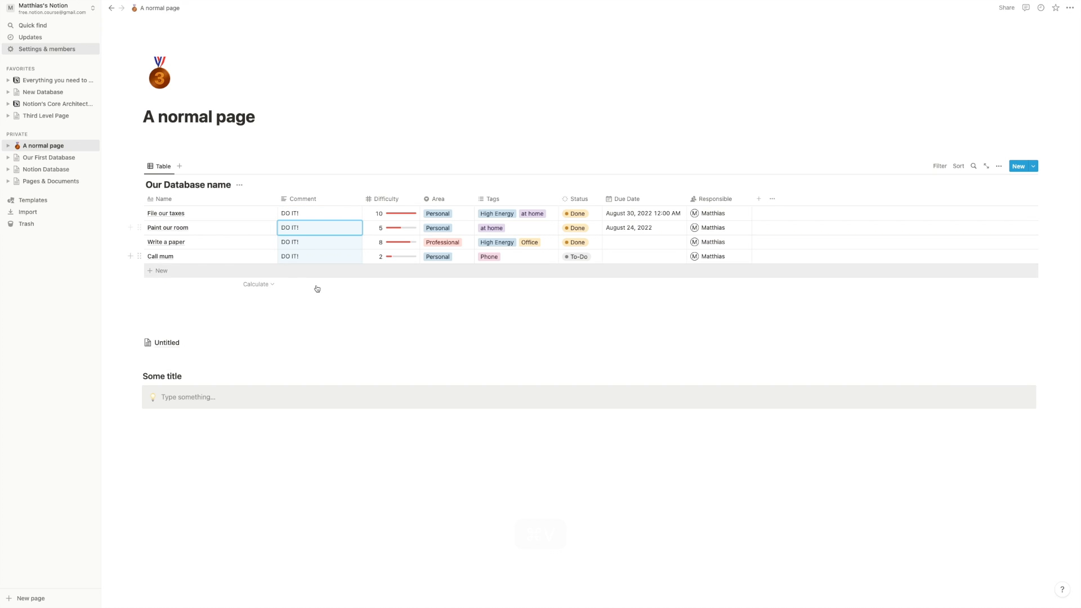
- Check the pasted 'DO IT!' comments by stepping through the Comment cells
{"action": "left_click", "coordinate": [313, 217]}
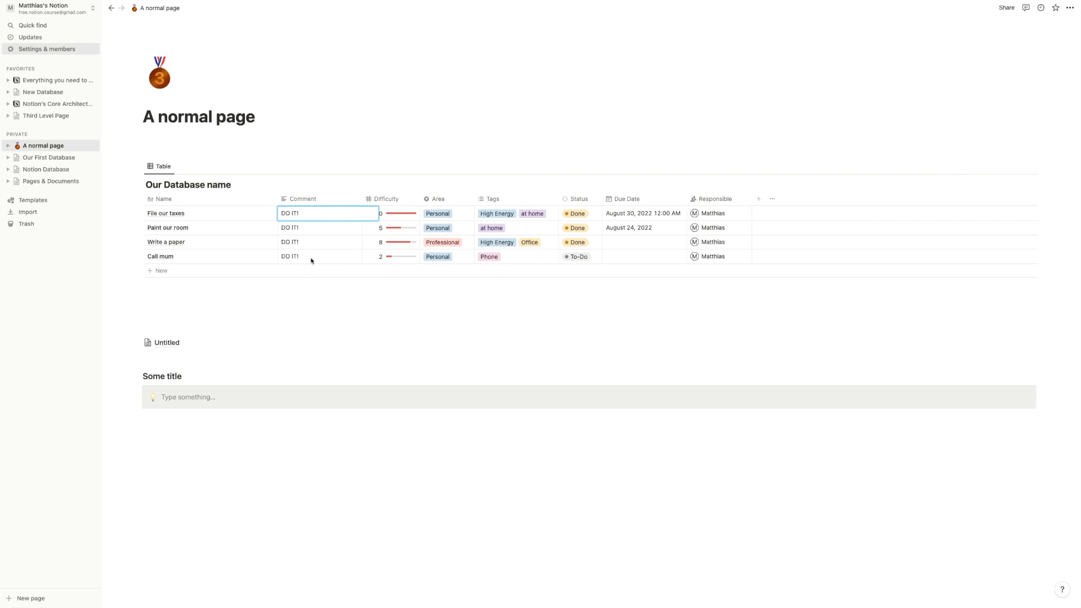
{"action": "left_click", "coordinate": [310, 229]}
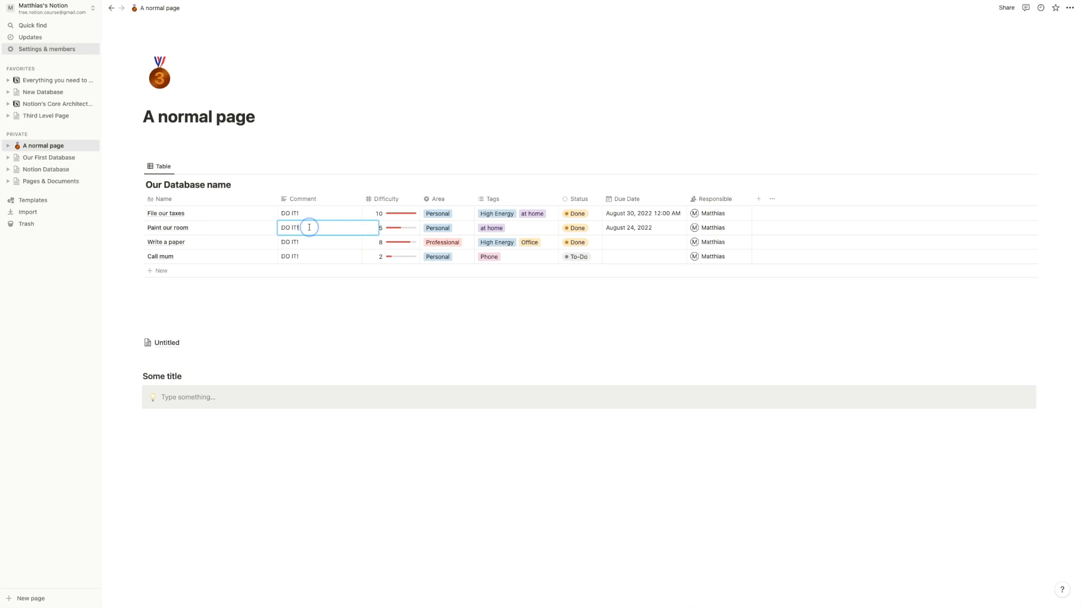
{"action": "key", "text": "Escape"}
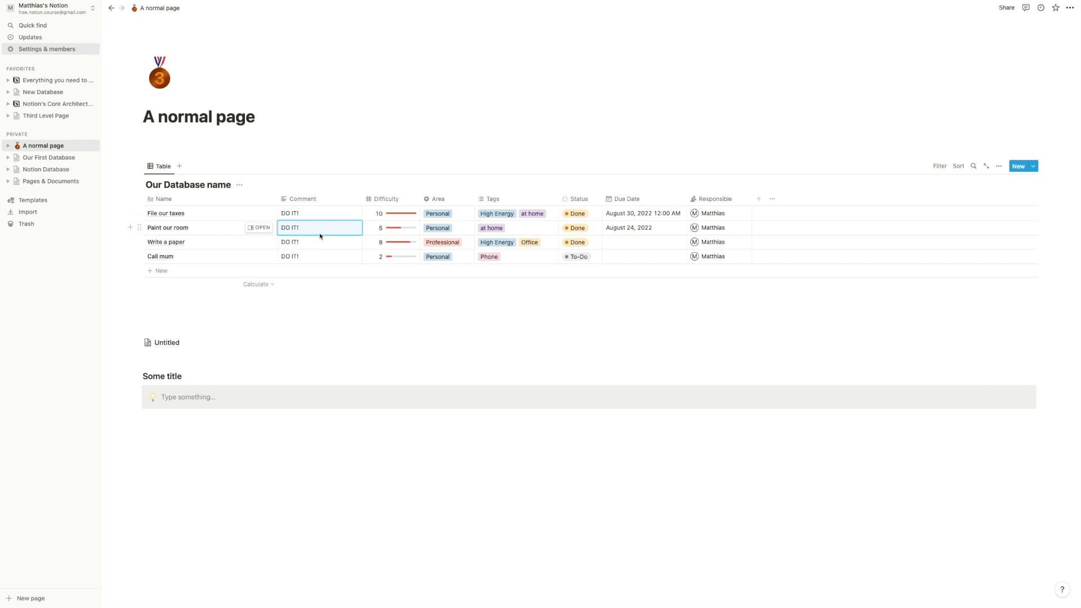
{"action": "left_click", "coordinate": [304, 156]}
{"action": "left_click", "coordinate": [309, 227]}
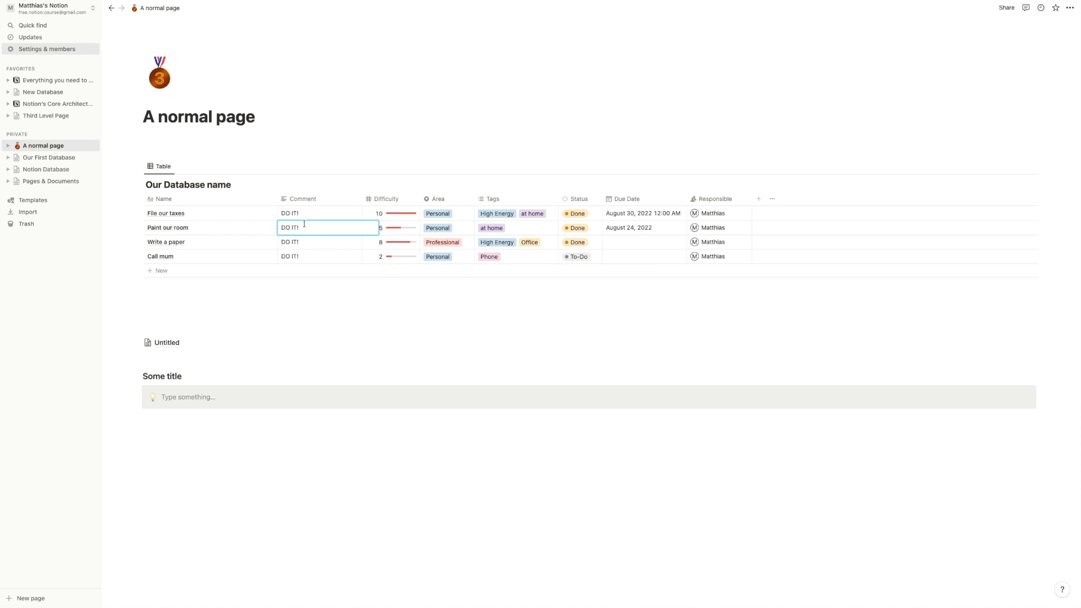
{"action": "key", "text": "Escape"}
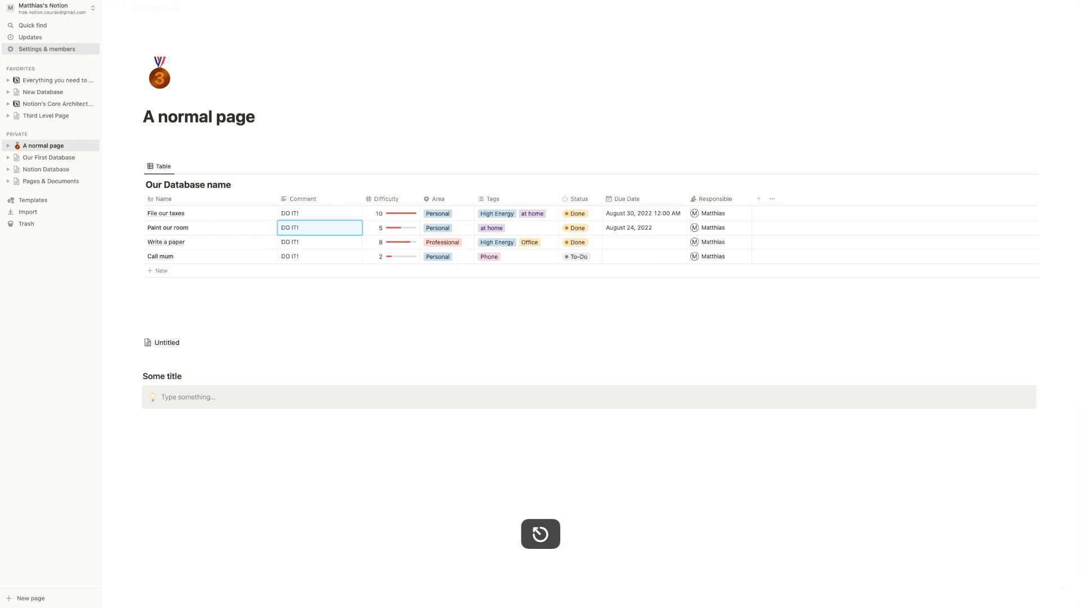
{"action": "key", "text": "super+c"}
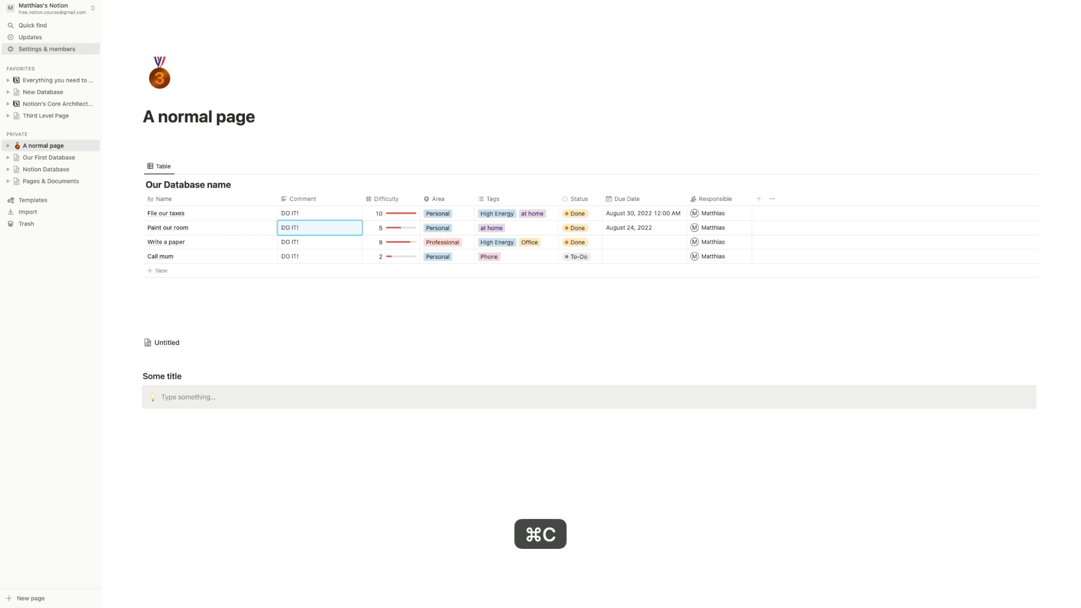
{"action": "key", "text": "Down"}
{"action": "key", "text": "Up"}
{"action": "key", "text": "Up"}
{"action": "key", "text": "Down"}
{"action": "key", "text": "Down"}
{"action": "key", "text": "Up"}
{"action": "key", "text": "Up"}
{"action": "key", "text": "Down"}
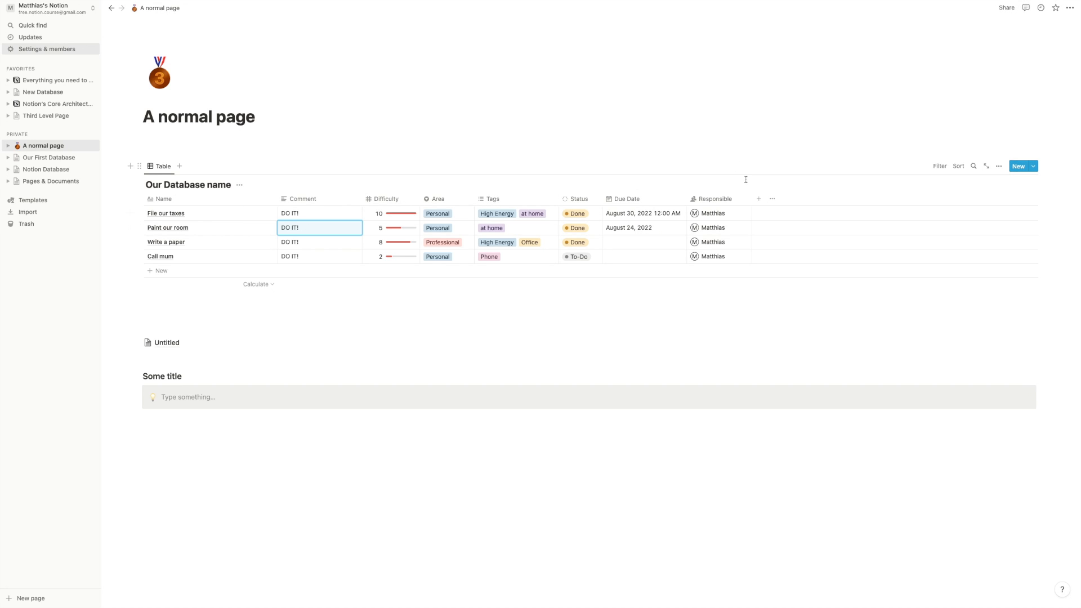
- Add a Files & media property column, keeping its default name Property
{"action": "left_click", "coordinate": [756, 204]}
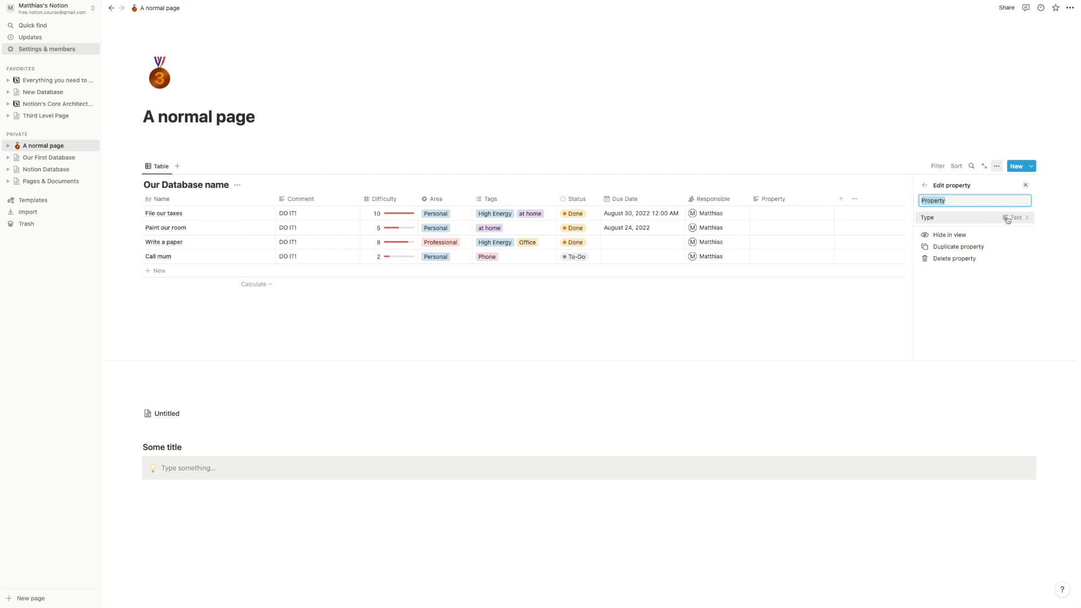
{"action": "left_click", "coordinate": [987, 219]}
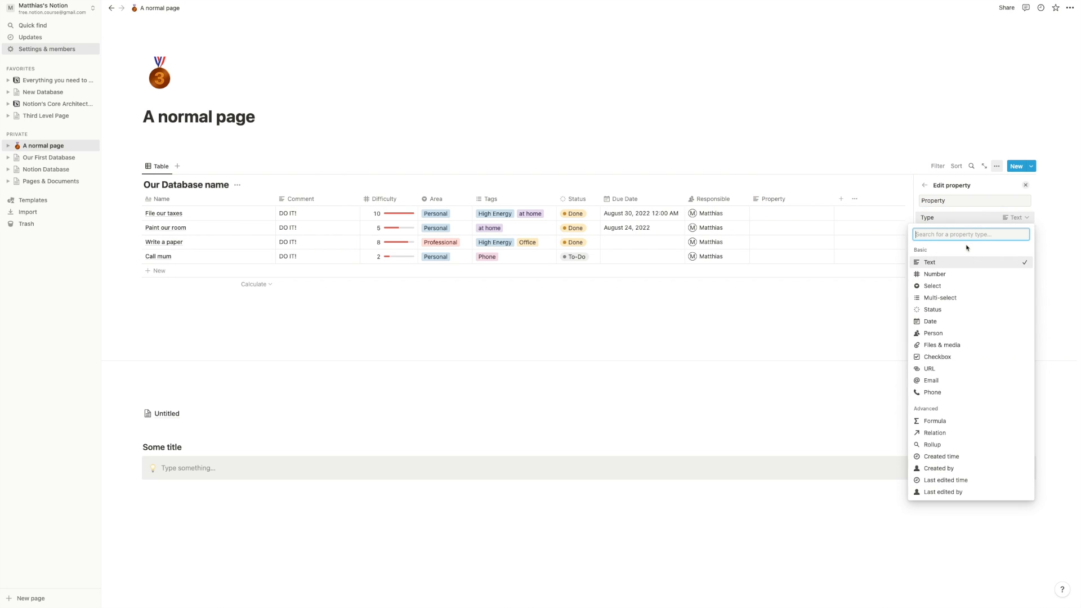
{"action": "left_click", "coordinate": [942, 345]}
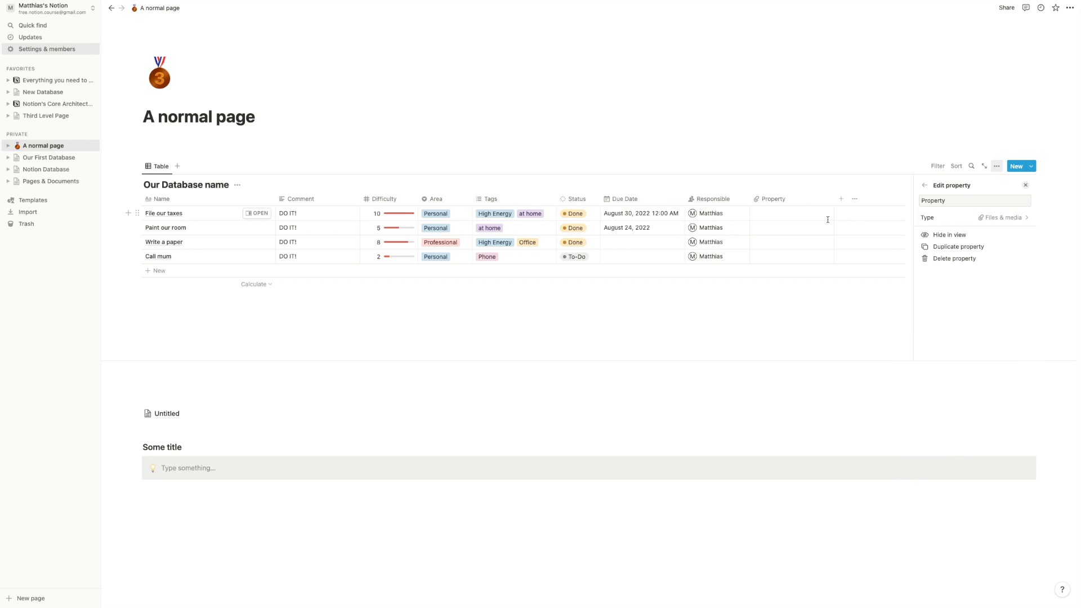
{"action": "left_click", "coordinate": [798, 302]}
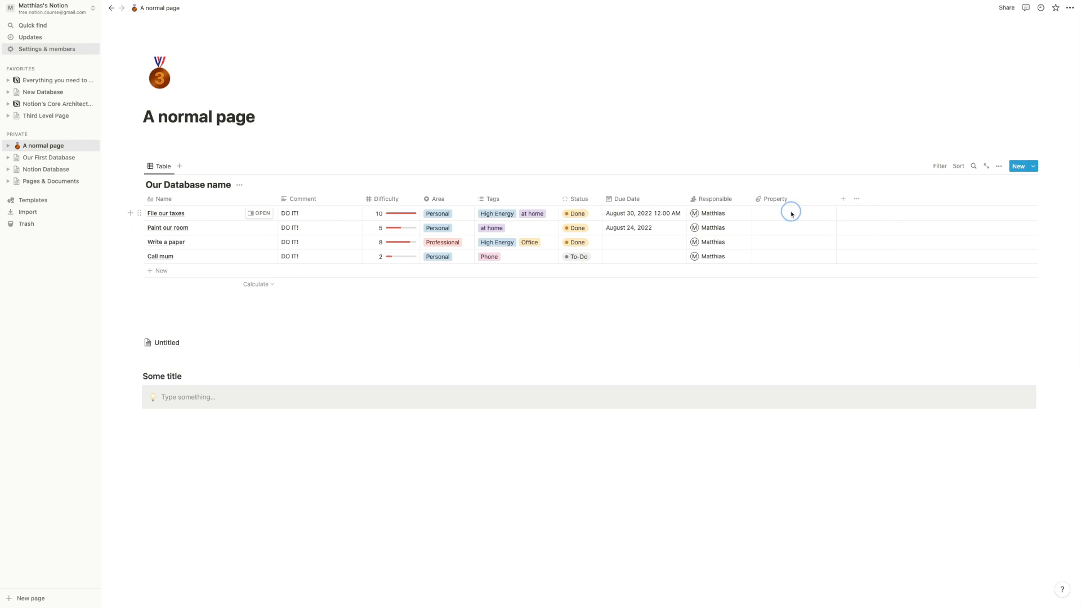
- Browse File our taxes' upload and link attachment options, then narrow the Property column
{"action": "left_click", "coordinate": [785, 214]}
{"action": "left_click", "coordinate": [787, 229]}
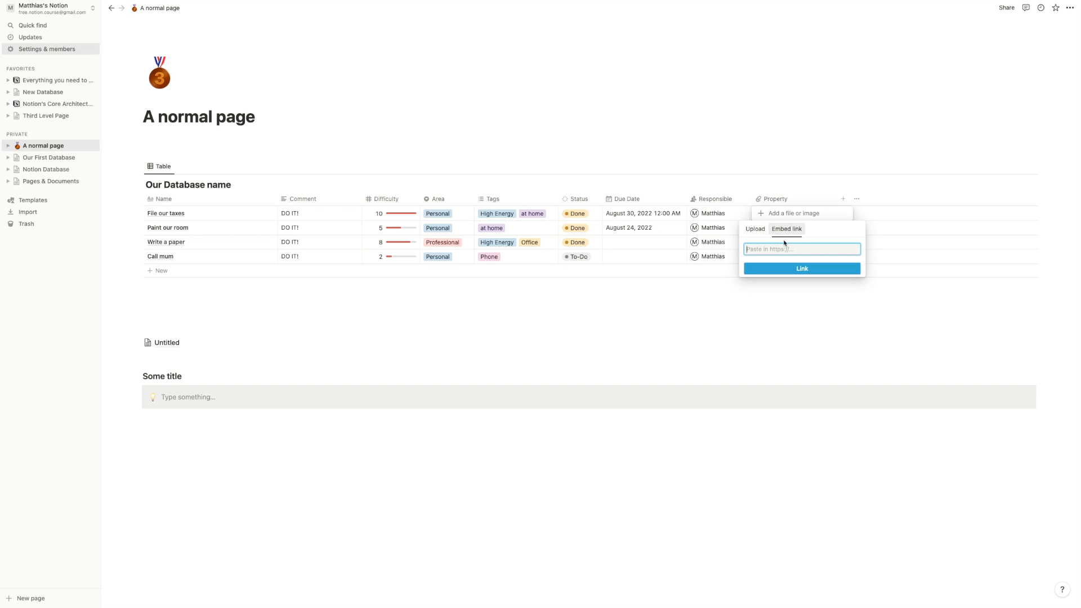
{"action": "left_click", "coordinate": [758, 232]}
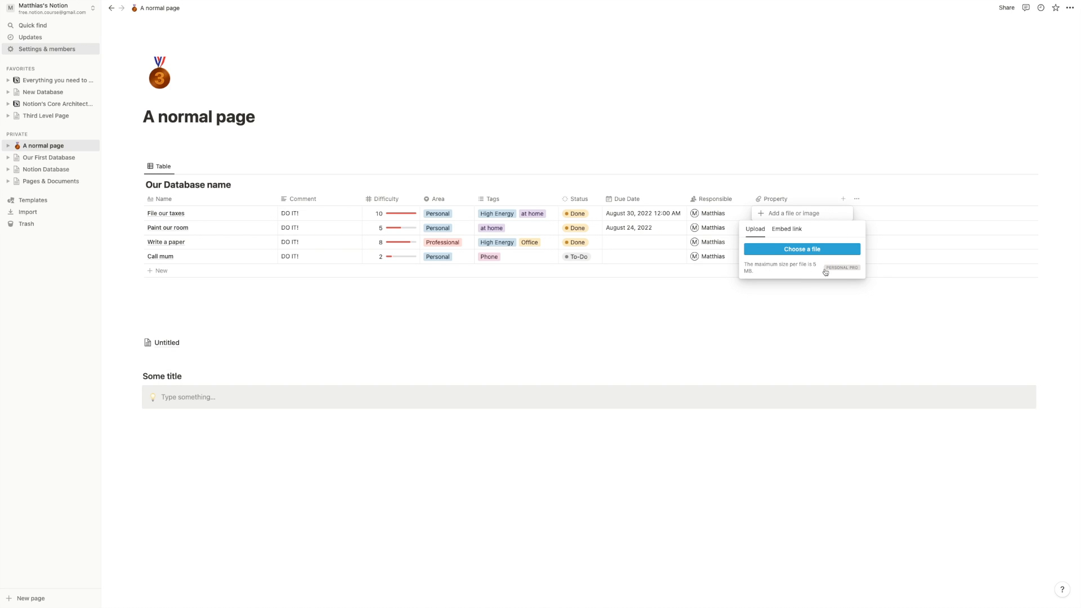
{"action": "left_click", "coordinate": [800, 170]}
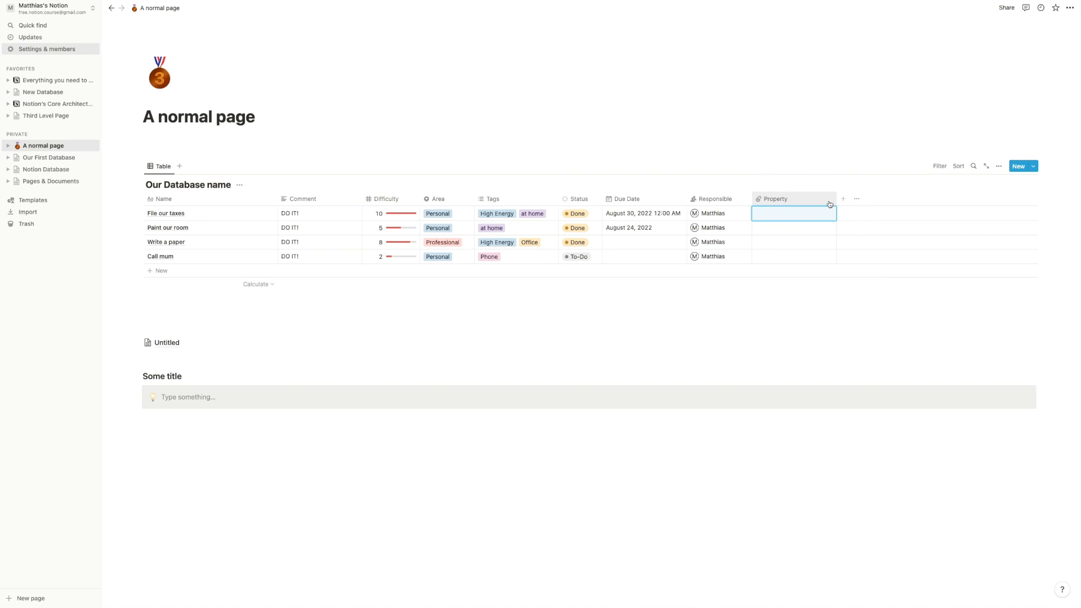
{"action": "left_click_drag", "start_coordinate": [837, 199], "coordinate": [803, 197]}
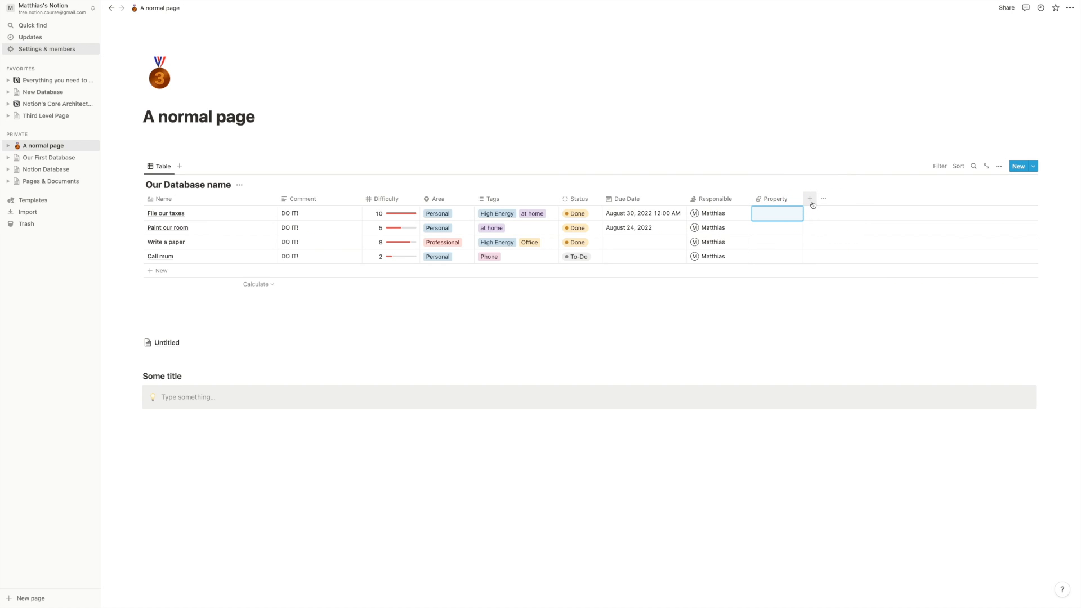
- Rename the new Property column to Files
{"action": "left_click", "coordinate": [812, 204]}
{"action": "left_click", "coordinate": [777, 203]}
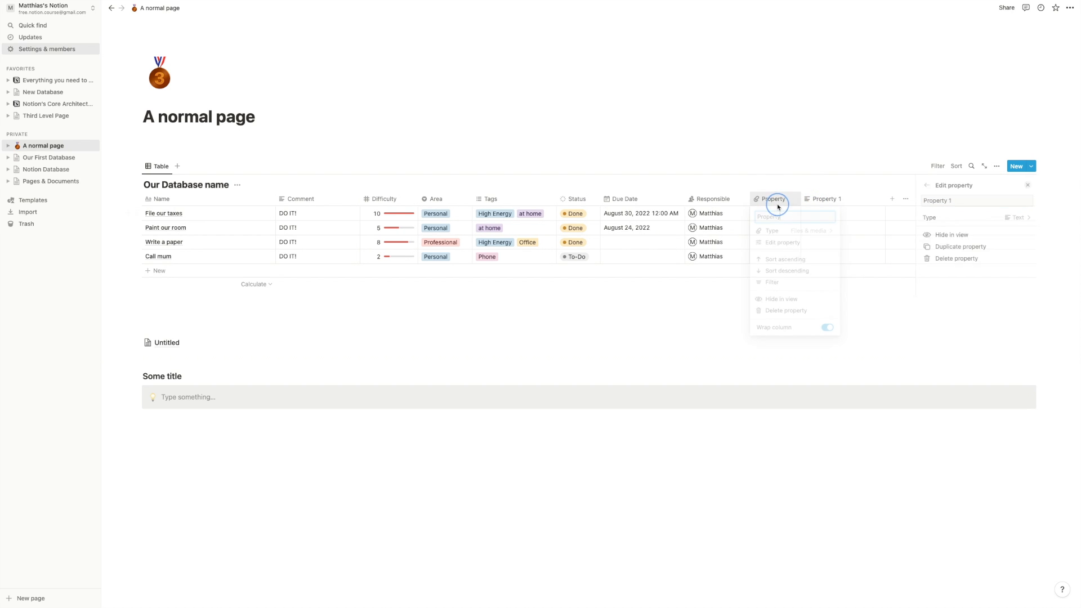
{"action": "key", "text": "super+a"}
{"action": "type", "text": "Files"}
{"action": "key", "text": "Return"}
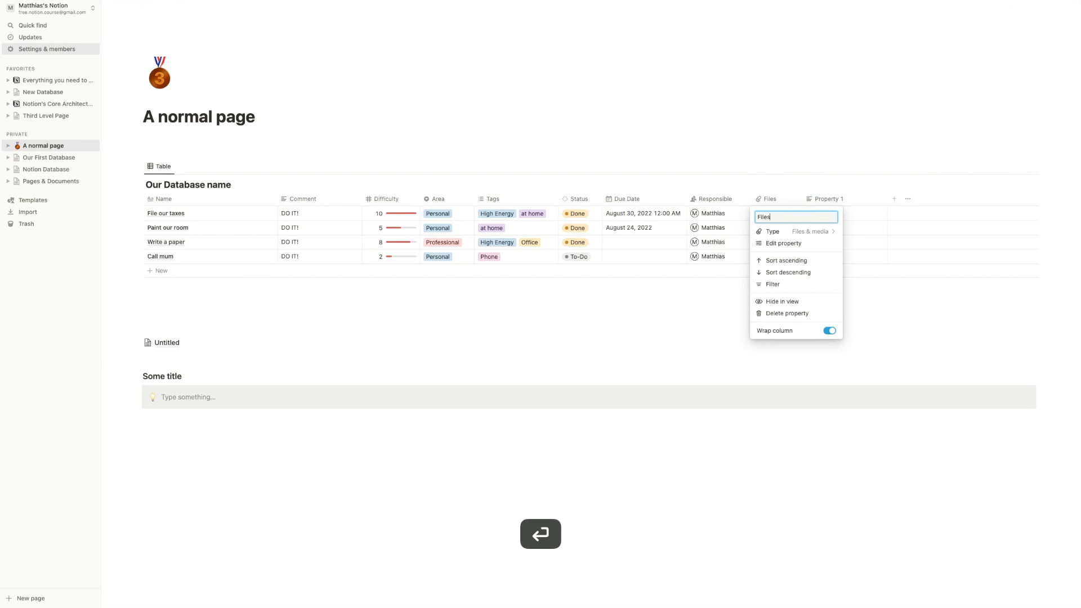
- Make Property 1 a Checkbox column named Done?
{"action": "left_click", "coordinate": [811, 201]}
{"action": "left_click", "coordinate": [859, 233]}
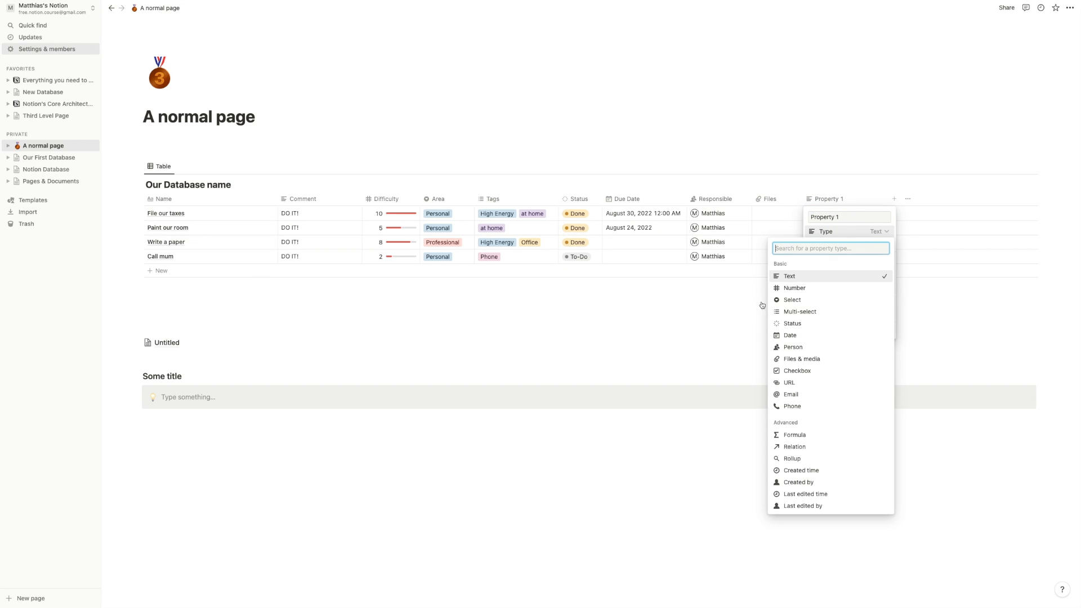
{"action": "left_click", "coordinate": [798, 370]}
{"action": "left_click", "coordinate": [849, 218]}
{"action": "key", "text": "super+a"}
{"action": "type", "text": "Done"}
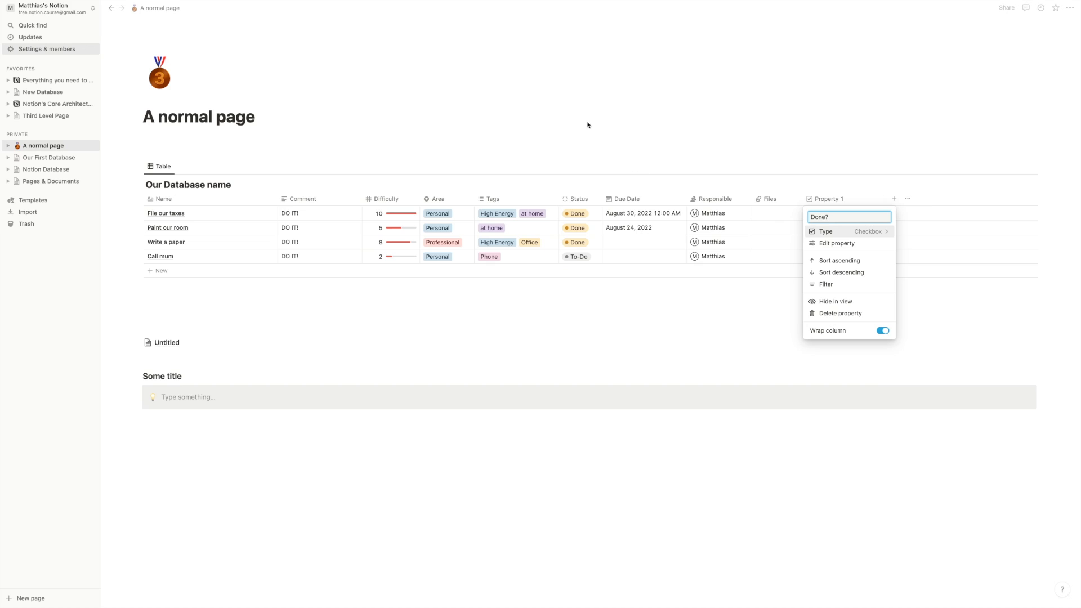
{"action": "key", "text": "Return"}
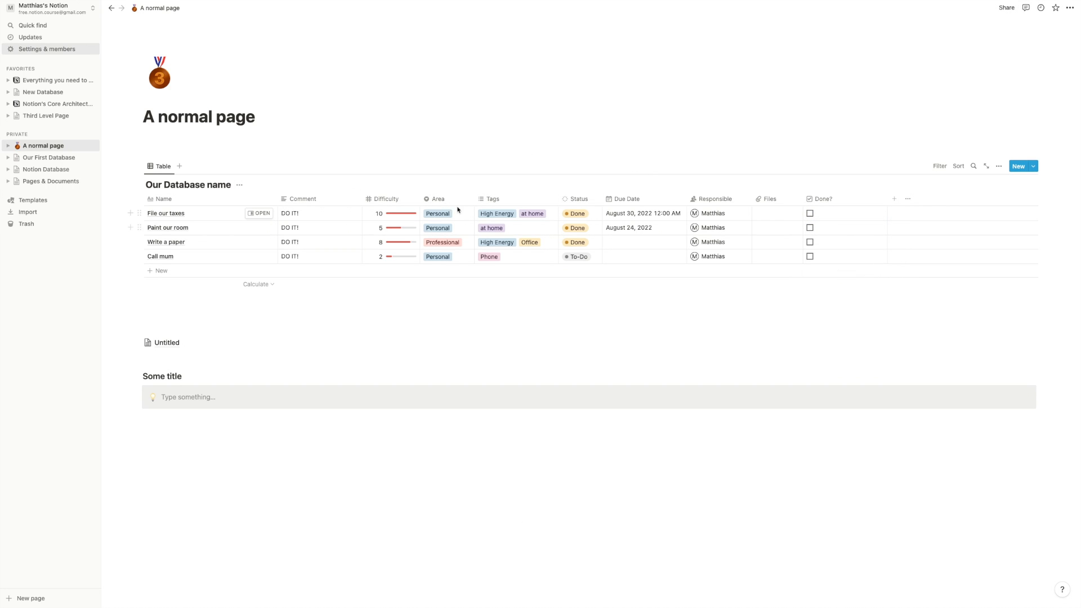
- Narrow the Area and Done? columns, leaving every Done? box unchecked
{"action": "left_click_drag", "start_coordinate": [474, 199], "coordinate": [465, 198]}
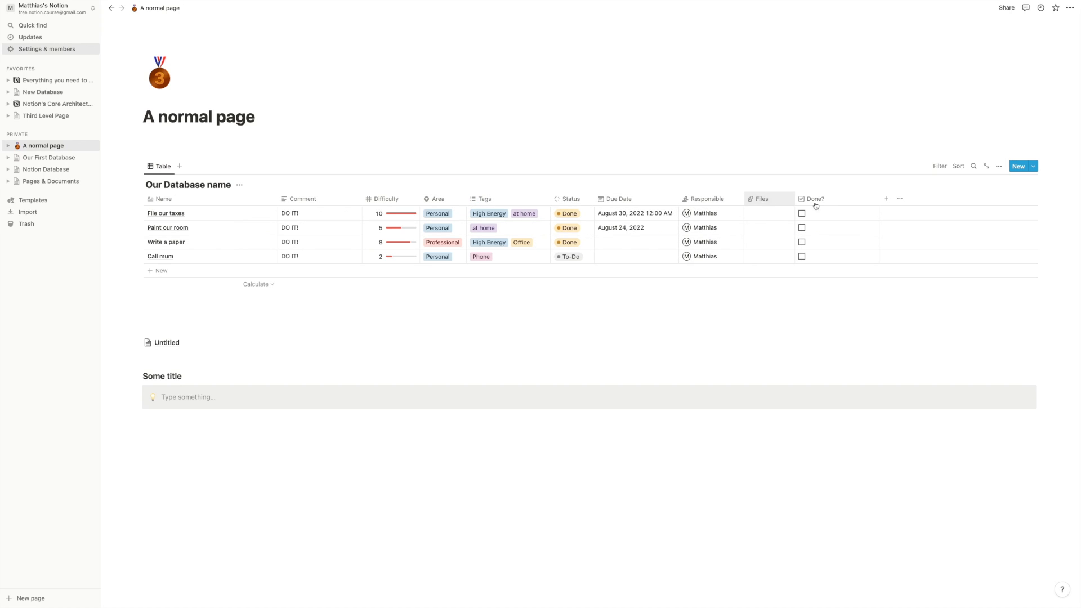
{"action": "left_click_drag", "start_coordinate": [877, 201], "coordinate": [828, 197]}
{"action": "left_click", "coordinate": [802, 226]}
{"action": "left_click", "coordinate": [802, 214]}
{"action": "left_click", "coordinate": [802, 227]}
{"action": "left_click", "coordinate": [802, 213]}
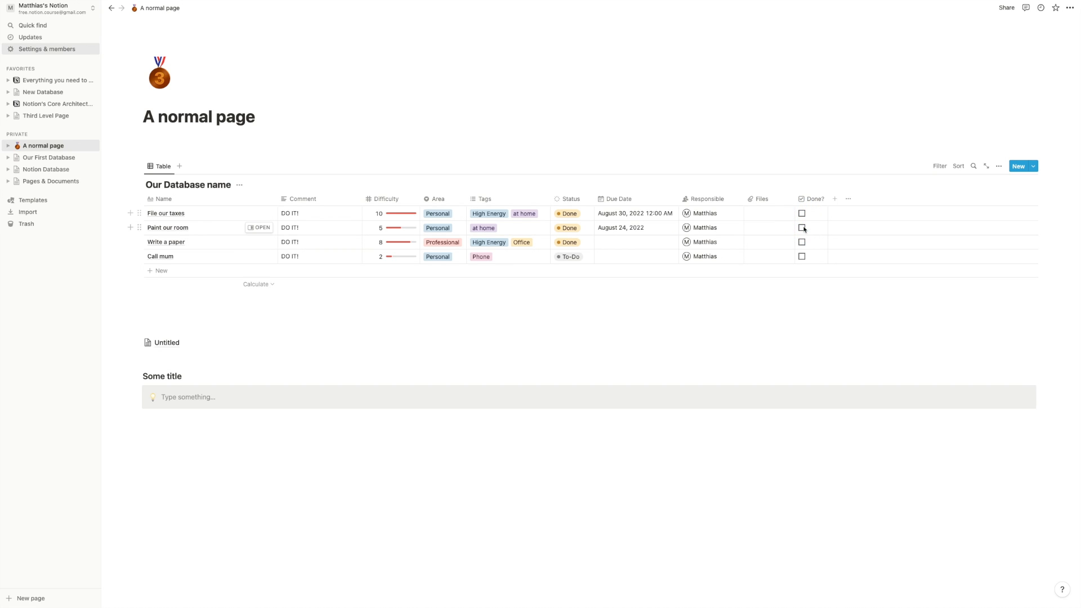
- Add a URL property column named Link after Done?
{"action": "left_click", "coordinate": [834, 198]}
{"action": "left_click", "coordinate": [980, 218]}
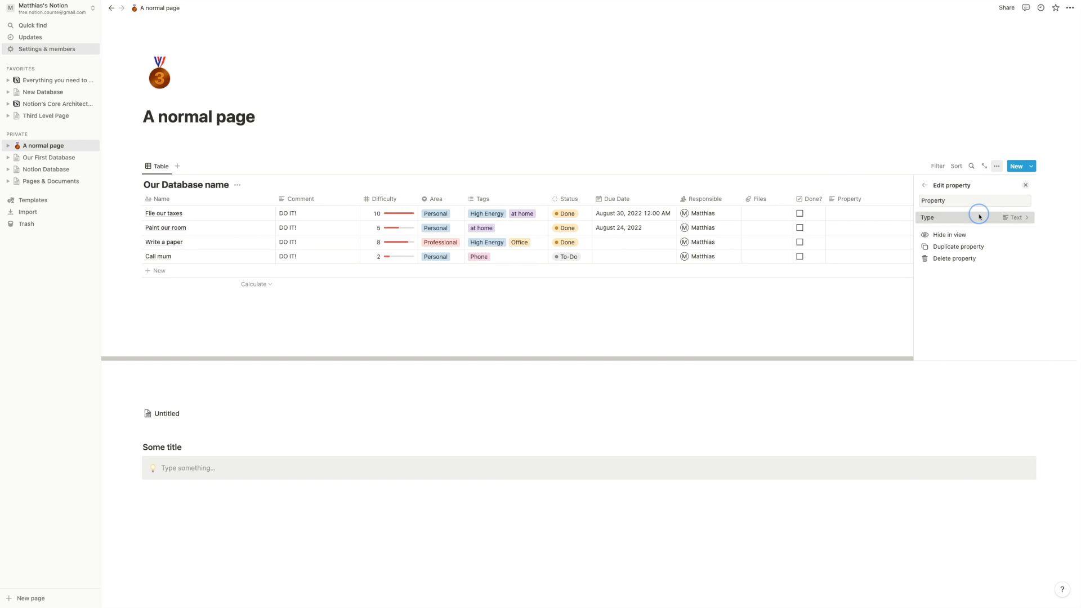
{"action": "left_click", "coordinate": [930, 369]}
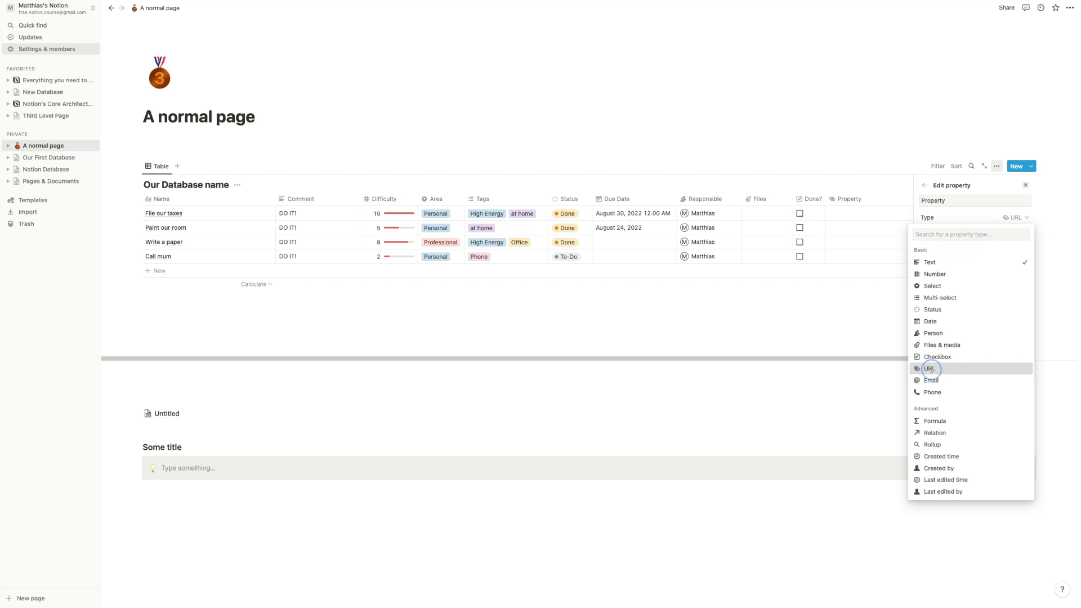
{"action": "double_click", "coordinate": [957, 201]}
{"action": "type", "text": "Link"}
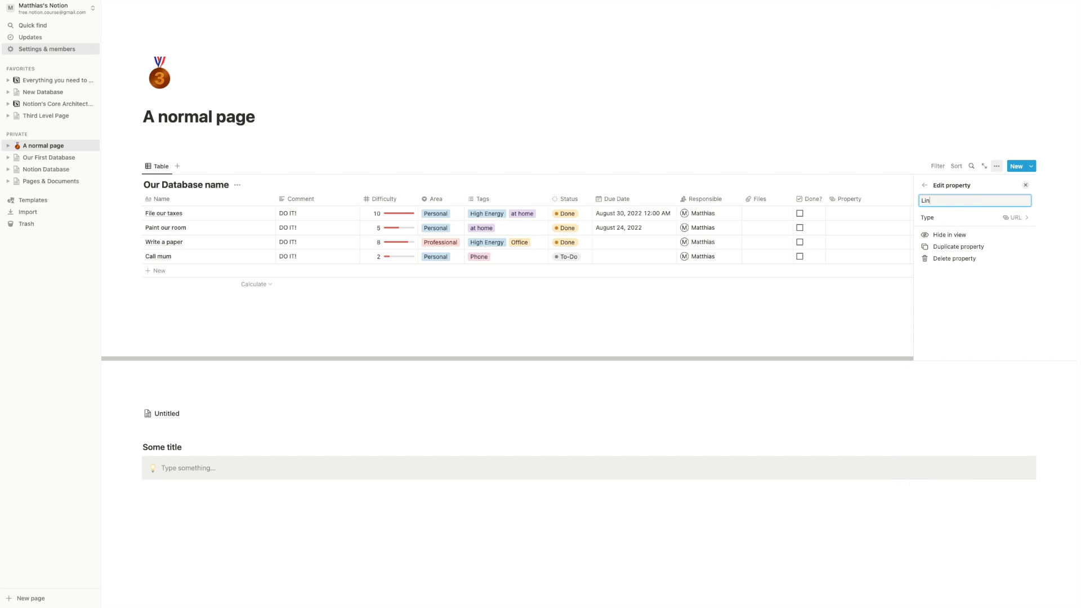
{"action": "key", "text": "Return"}
- Enter a website address in File our taxes' Link cell
{"action": "left_click", "coordinate": [875, 213]}
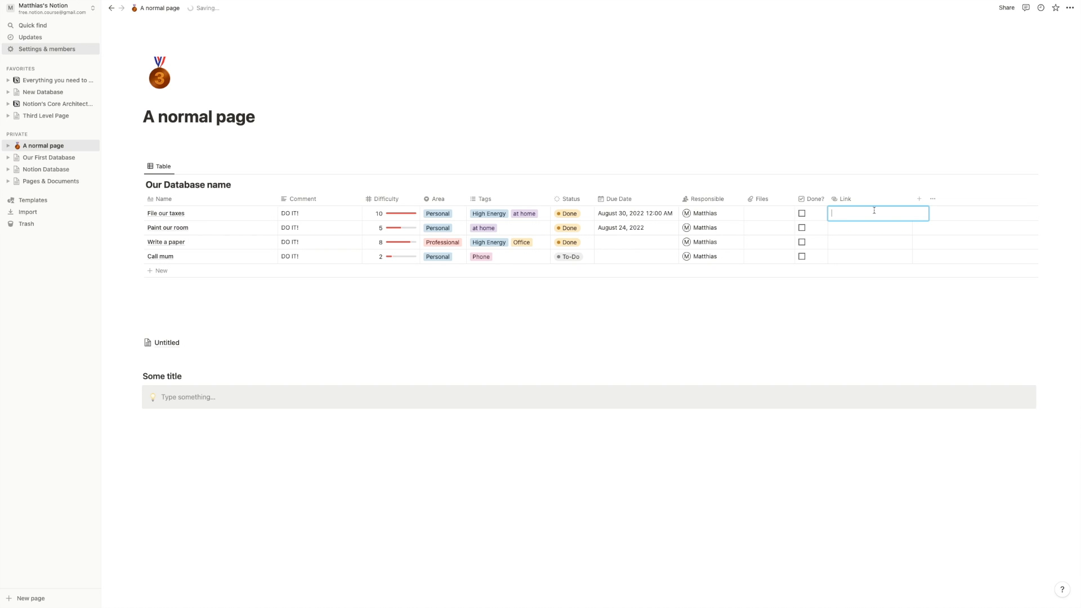
{"action": "left_click", "coordinate": [328, 214]}
{"action": "left_click", "coordinate": [328, 214]}
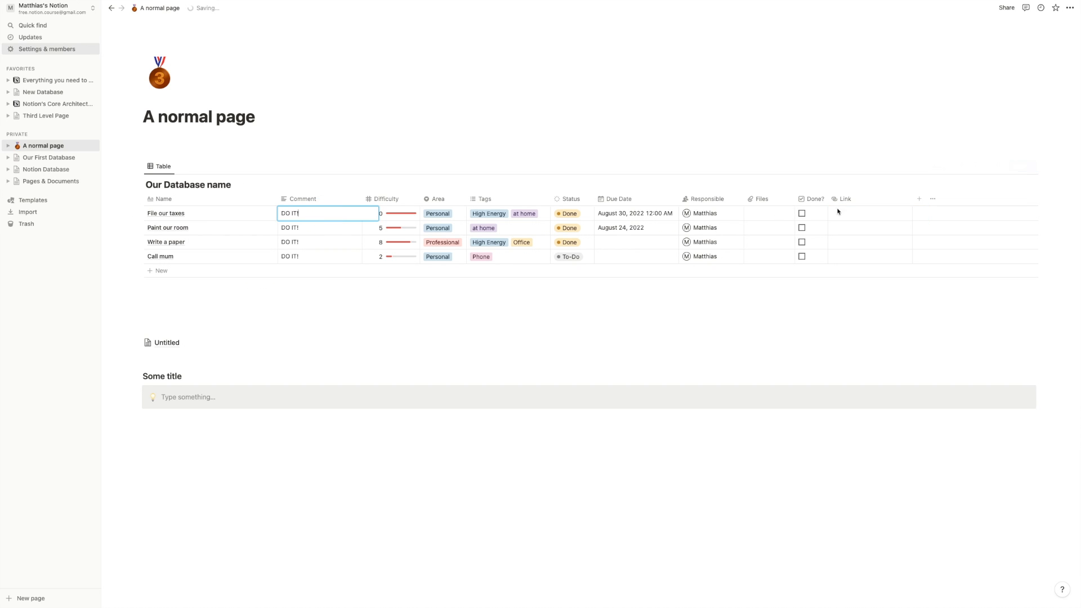
{"action": "key", "text": "Escape"}
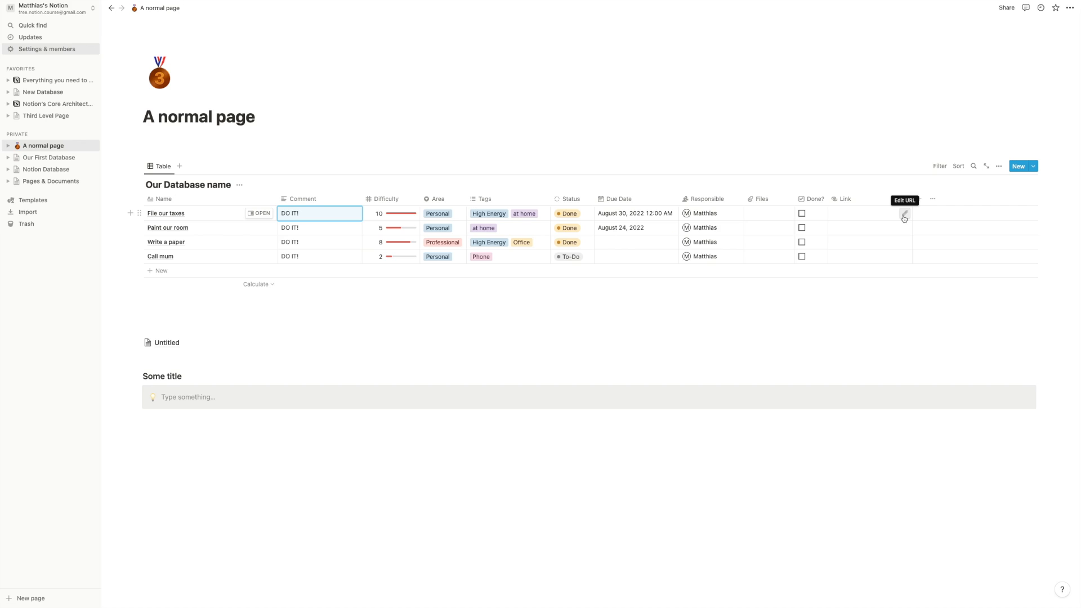
{"action": "left_click", "coordinate": [904, 216]}
{"action": "type", "text": "matthiasfrank.de"}
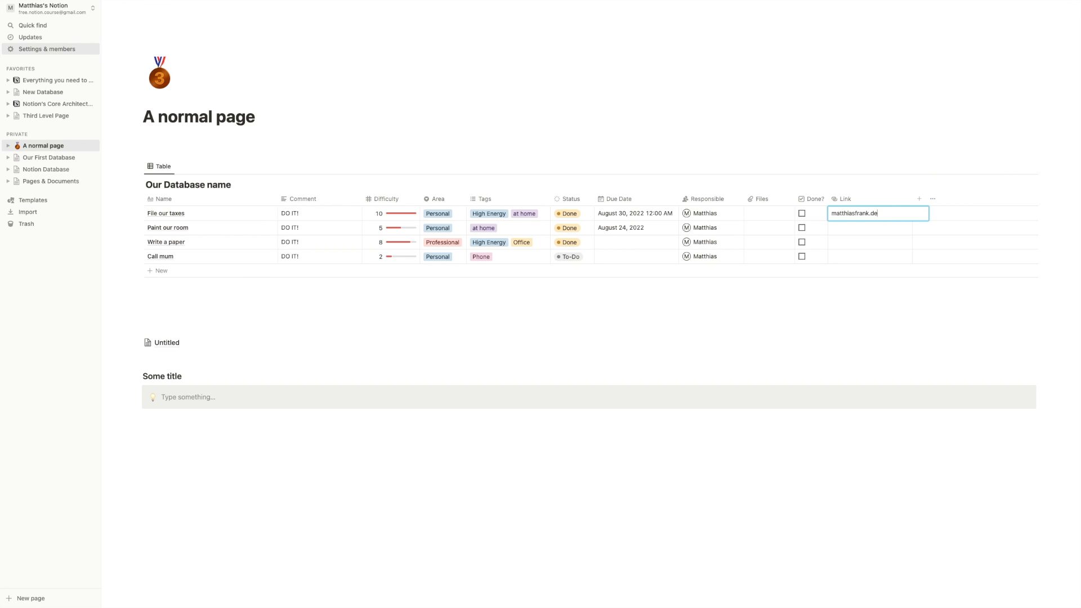
{"action": "key", "text": "Return"}
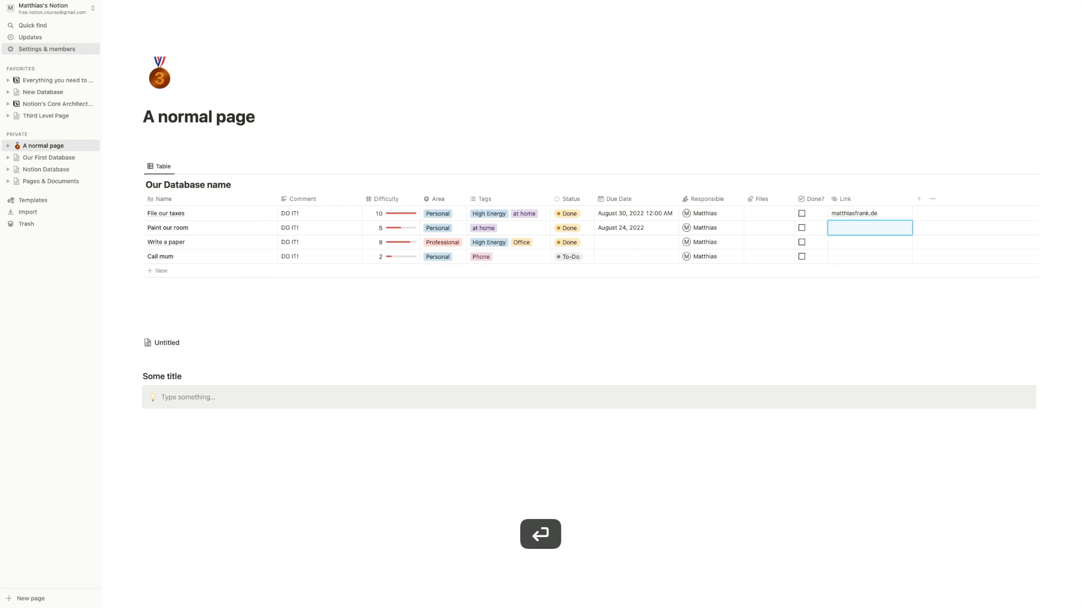
{"action": "left_click", "coordinate": [862, 215]}
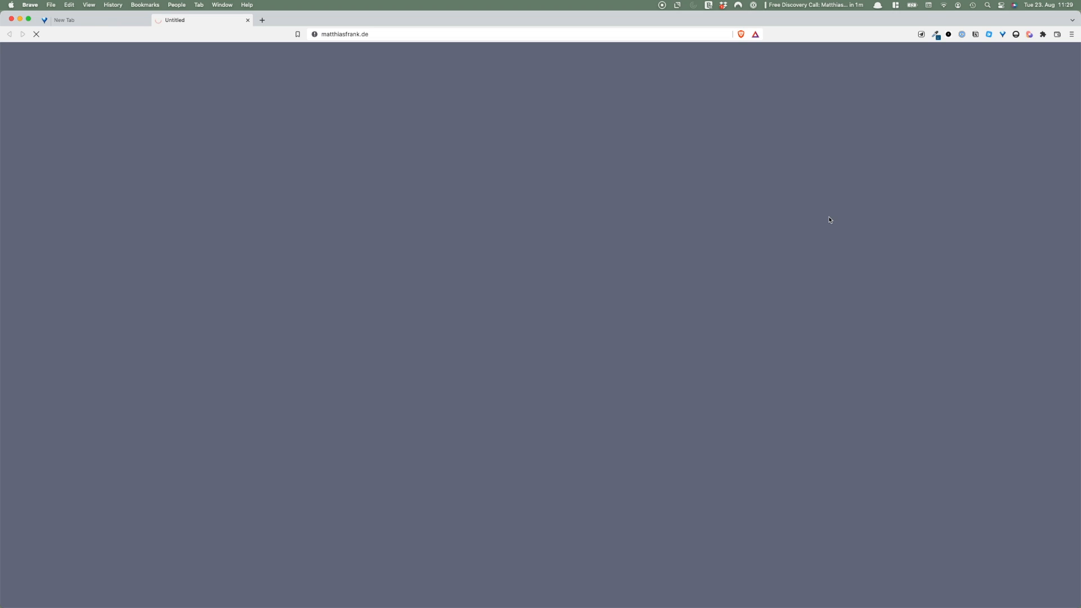
{"action": "scroll", "coordinate": [830, 220], "scroll_direction": "right", "scroll_amount": 5}
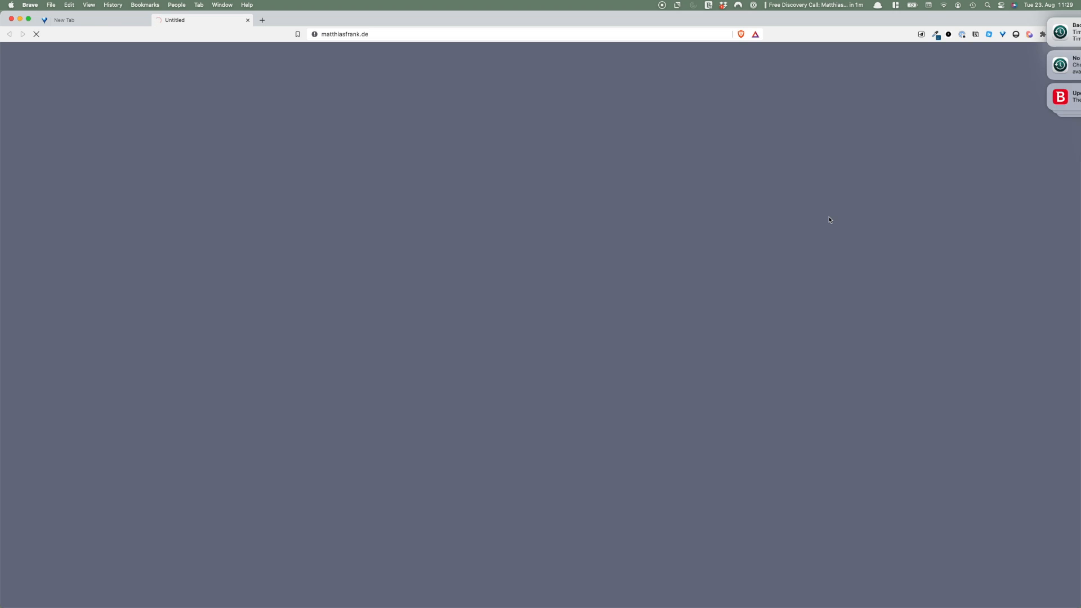
{"action": "left_click", "coordinate": [798, 224]}
{"action": "key", "text": "ctrl+Right"}
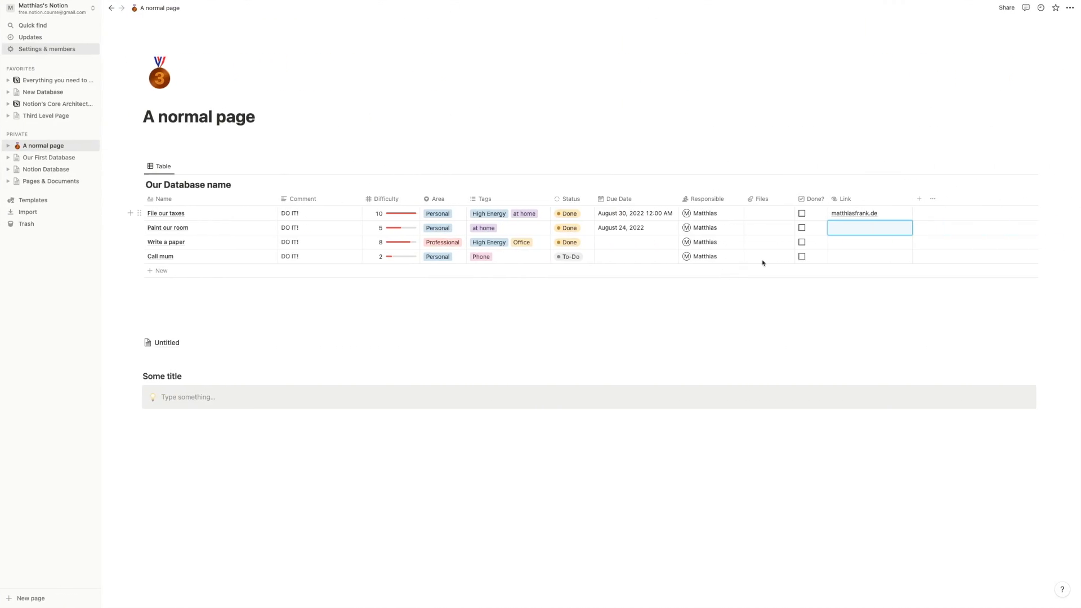
{"action": "left_click", "coordinate": [850, 301]}
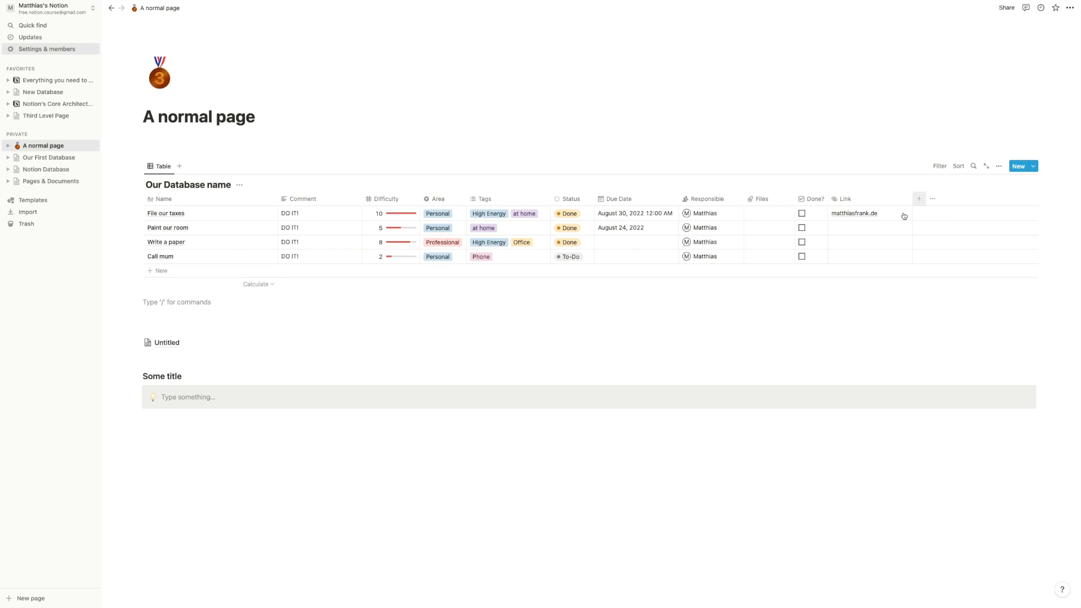
- Narrow the Link column and add an Email property column named Email
{"action": "left_click_drag", "start_coordinate": [912, 198], "coordinate": [886, 196]}
{"action": "left_click", "coordinate": [892, 198]}
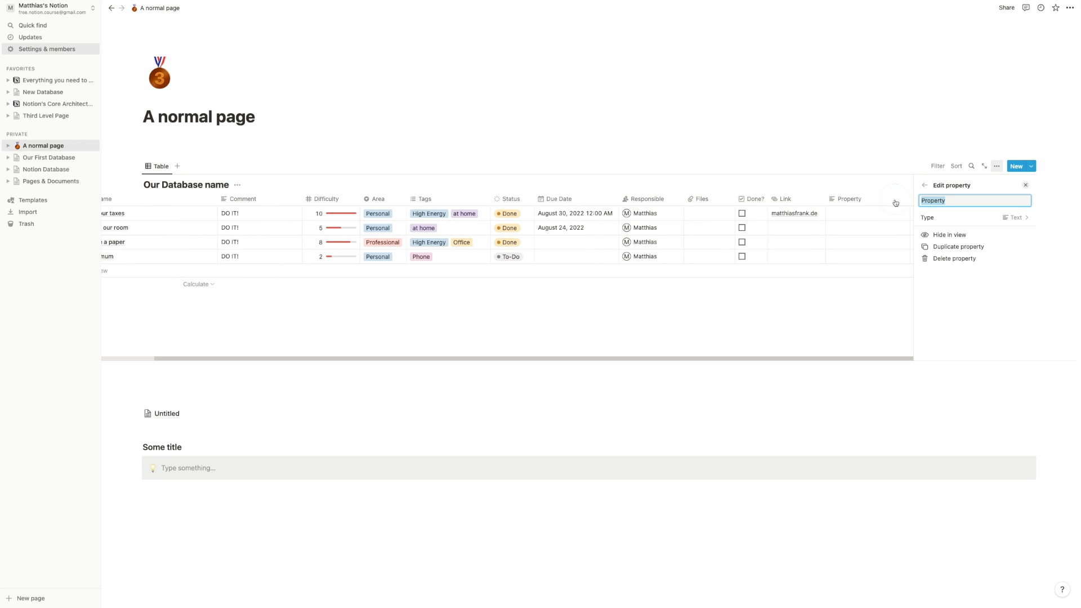
{"action": "left_click", "coordinate": [960, 219]}
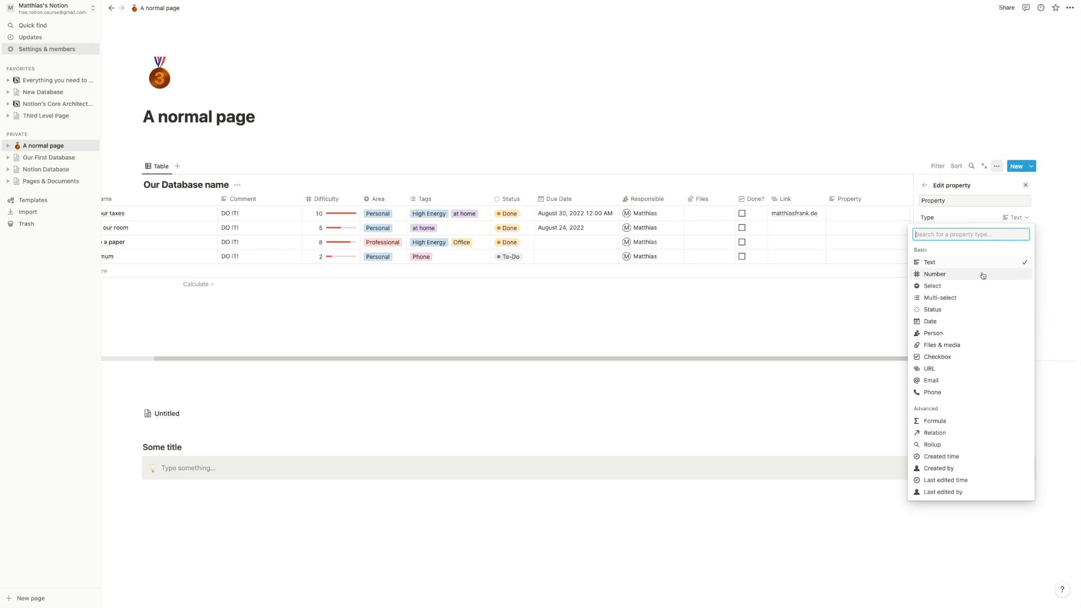
{"action": "left_click", "coordinate": [958, 382]}
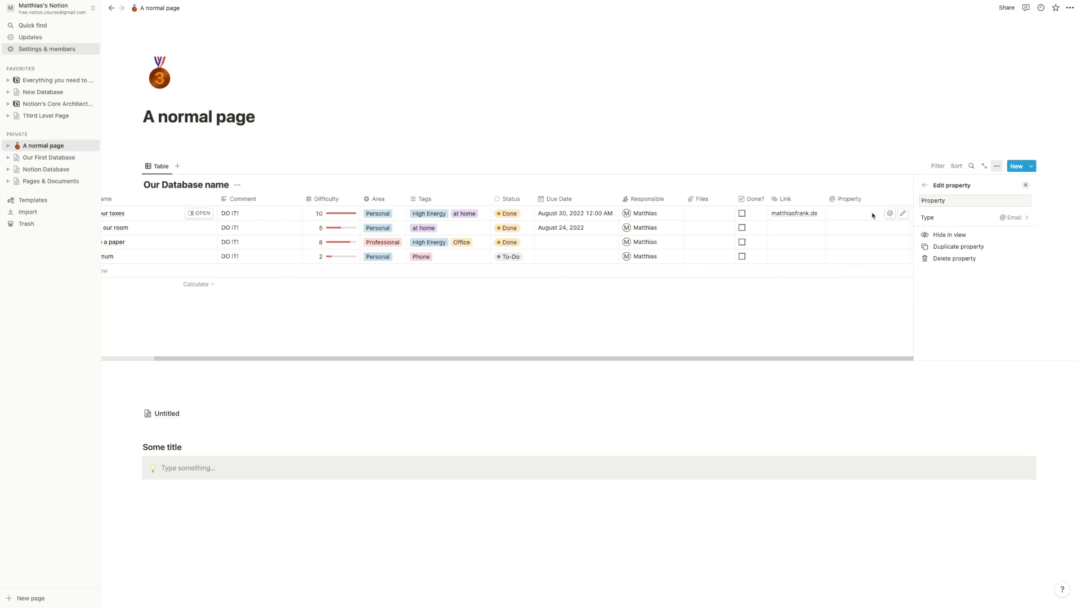
{"action": "left_click", "coordinate": [957, 201]}
{"action": "key", "text": "super+a"}
{"action": "type", "text": "Email"}
{"action": "key", "text": "Return"}
- Fill in a contact e-mail address for File our taxes
{"action": "left_click", "coordinate": [811, 148]}
{"action": "left_click", "coordinate": [915, 215]}
{"action": "key", "text": "Return"}
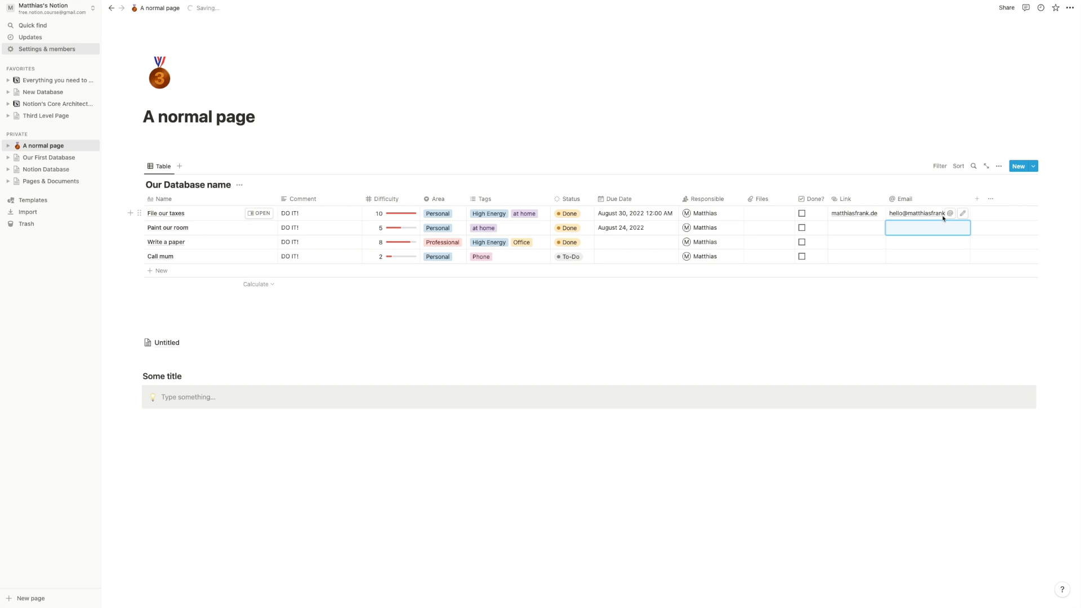
- Add a Phone property column named Phone, leaving its cells empty
{"action": "left_click", "coordinate": [977, 198]}
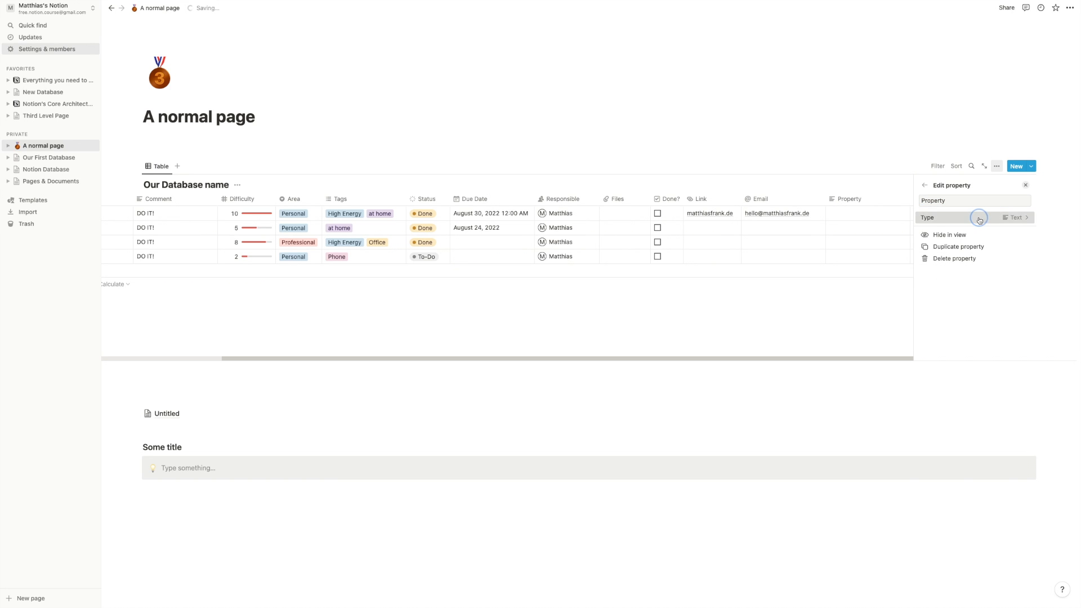
{"action": "left_click", "coordinate": [980, 218]}
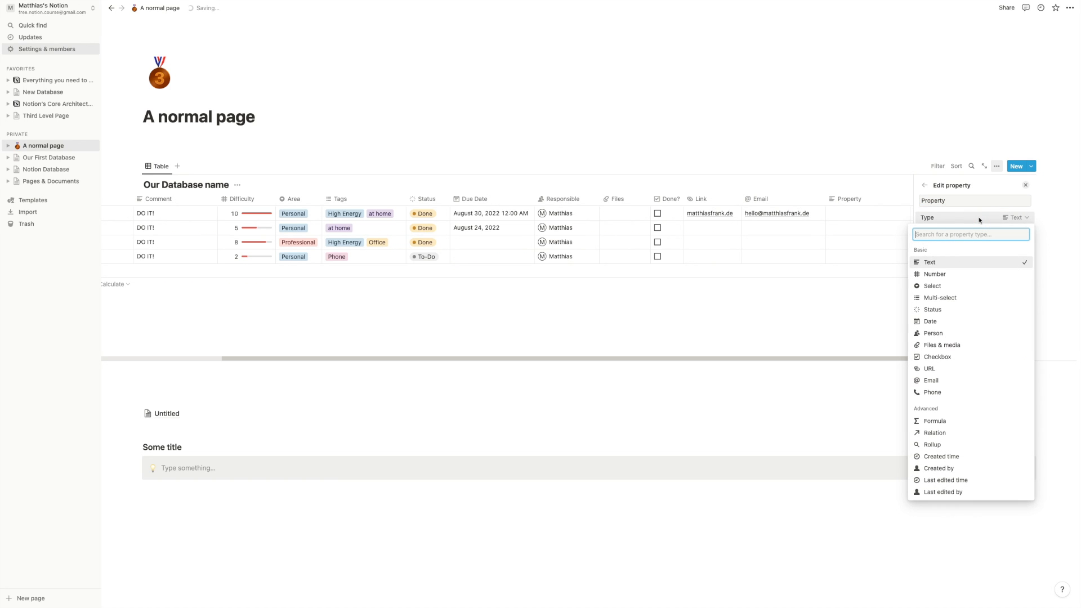
{"action": "left_click", "coordinate": [932, 392]}
{"action": "left_click", "coordinate": [976, 204]}
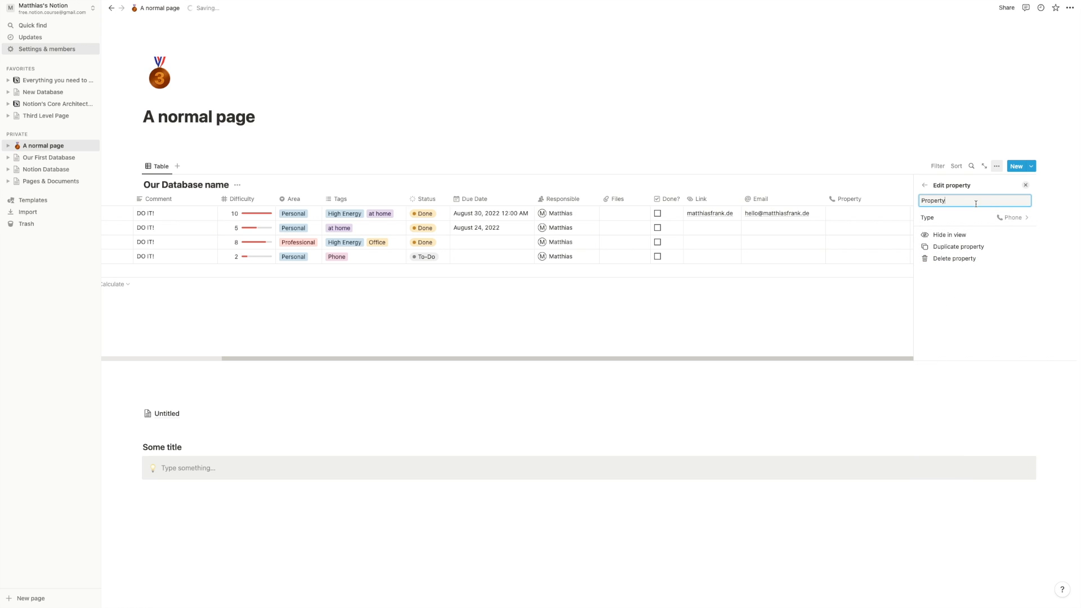
{"action": "key", "text": "super+a"}
{"action": "type", "text": "Phone"}
{"action": "key", "text": "Return"}
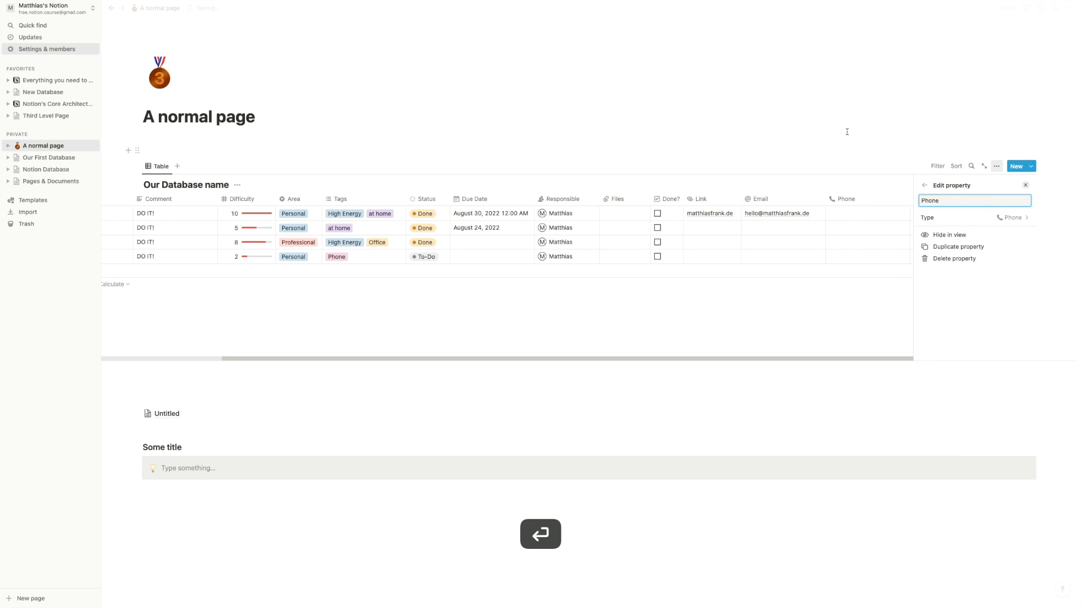
{"action": "left_click", "coordinate": [960, 212]}
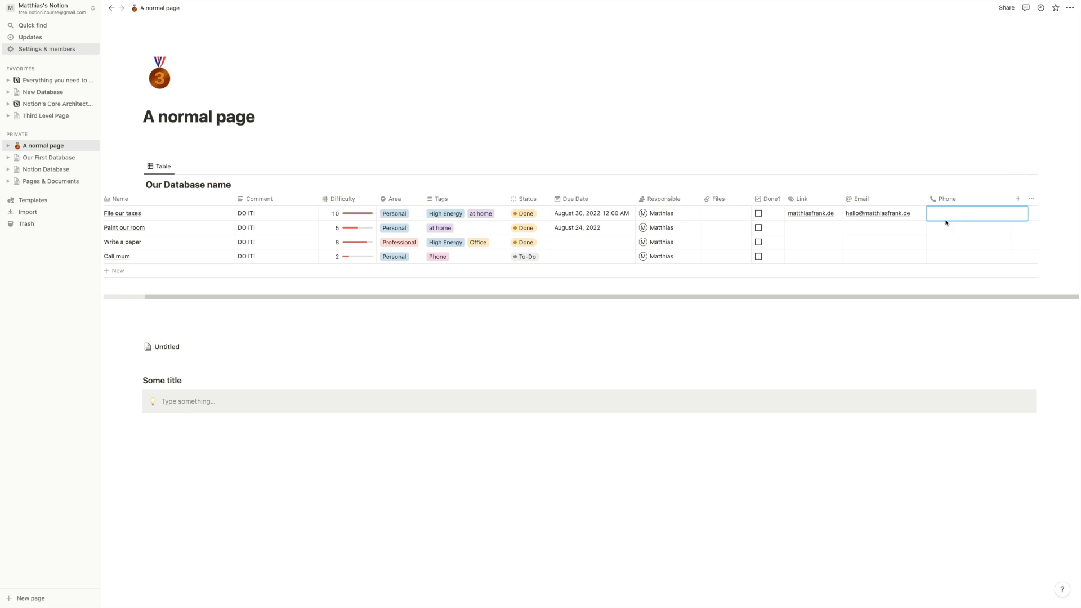
{"action": "key", "text": "Escape"}
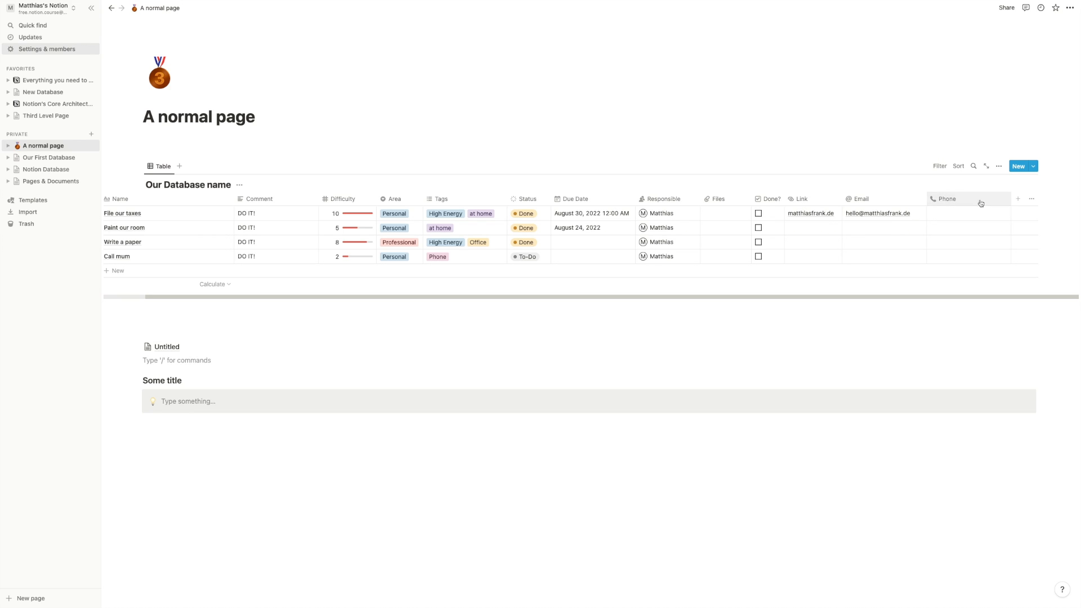
- Add a Last edited time property column
{"action": "left_click", "coordinate": [1018, 204]}
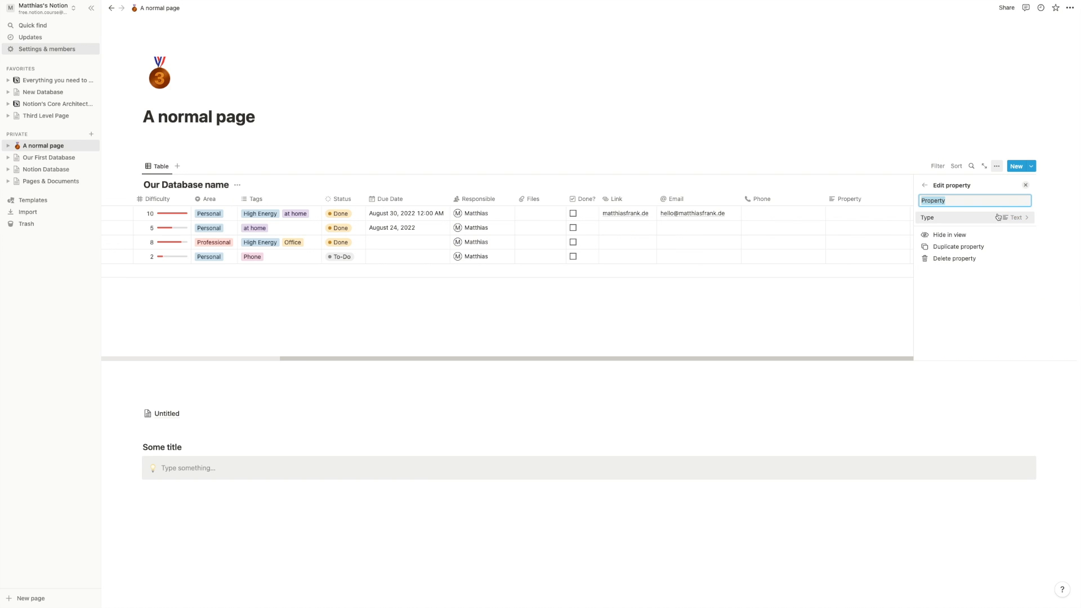
{"action": "left_click", "coordinate": [999, 217]}
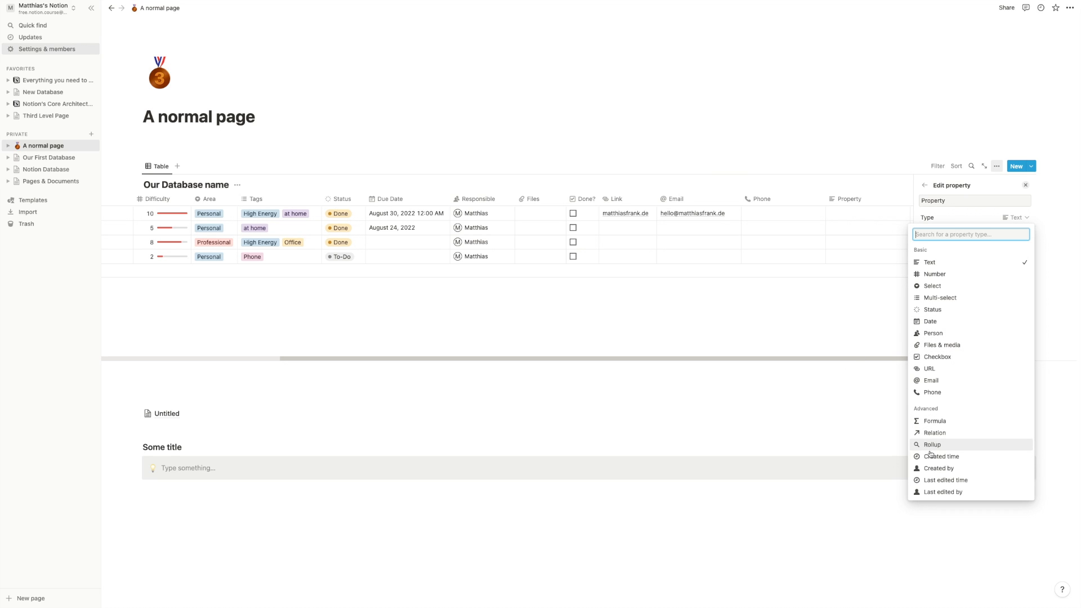
{"action": "left_click", "coordinate": [942, 480]}
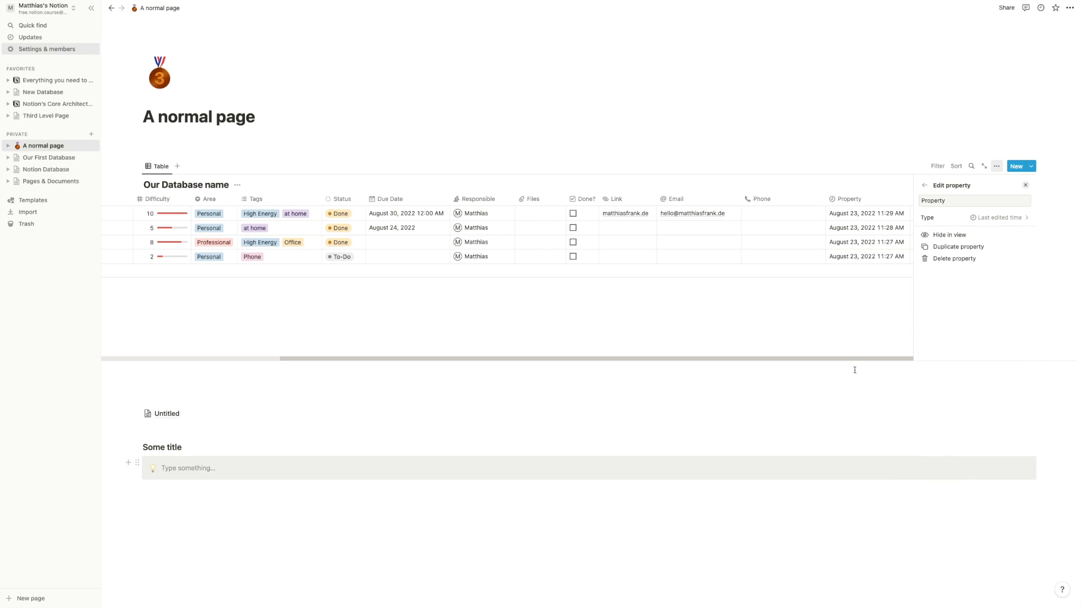
{"action": "left_click", "coordinate": [838, 333]}
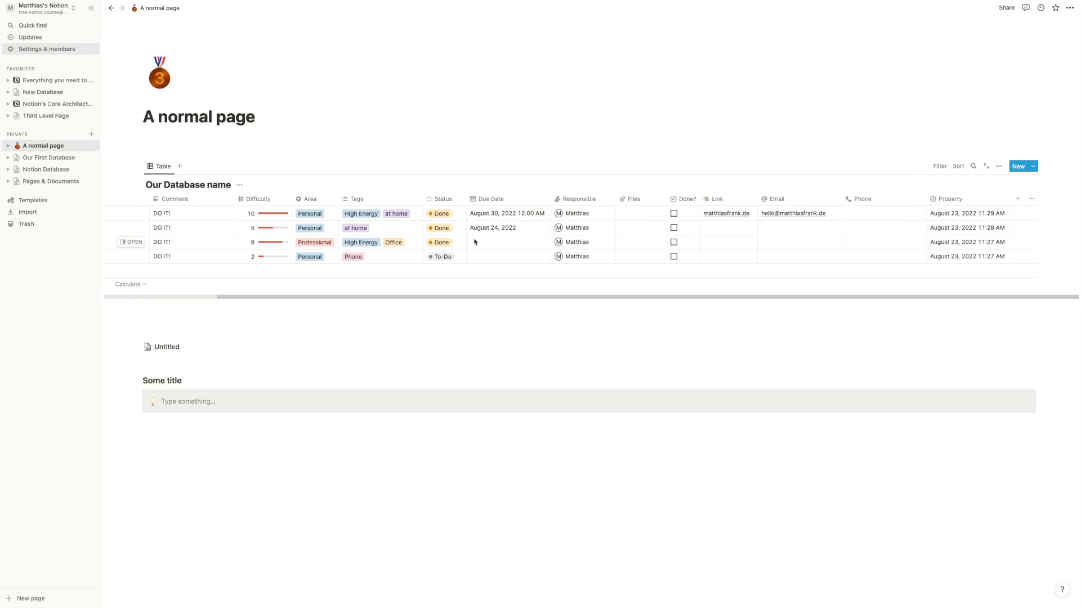
- Set Write a paper's due date to August 24, 2022
{"action": "left_click", "coordinate": [522, 245]}
{"action": "left_click", "coordinate": [509, 341]}
{"action": "left_click", "coordinate": [705, 353]}
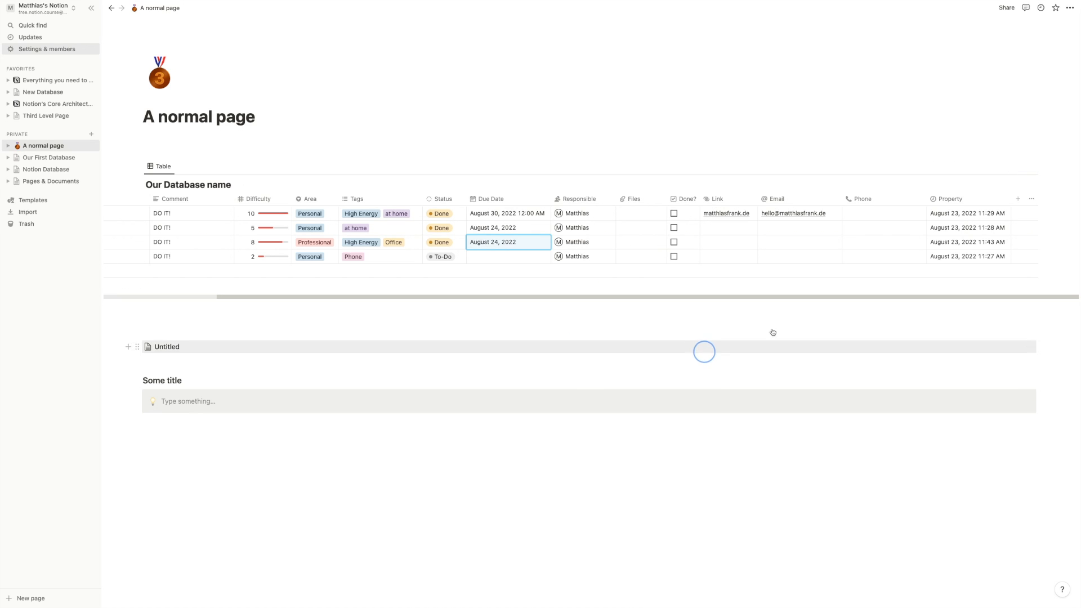
- Add another property column with type Created time
{"action": "left_click", "coordinate": [1018, 199]}
{"action": "left_click", "coordinate": [962, 220]}
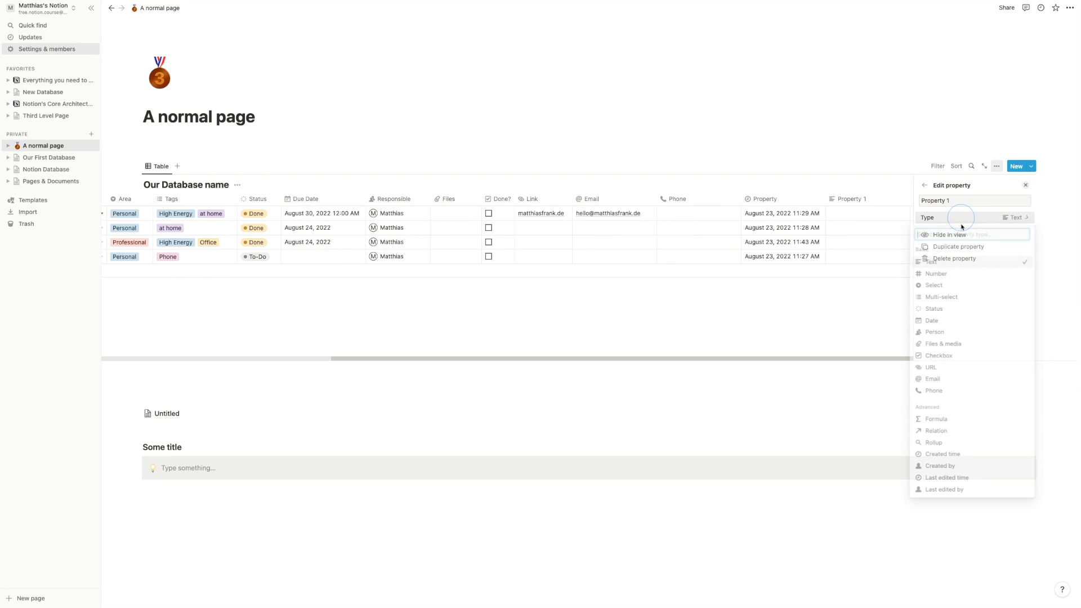
{"action": "left_click", "coordinate": [955, 467]}
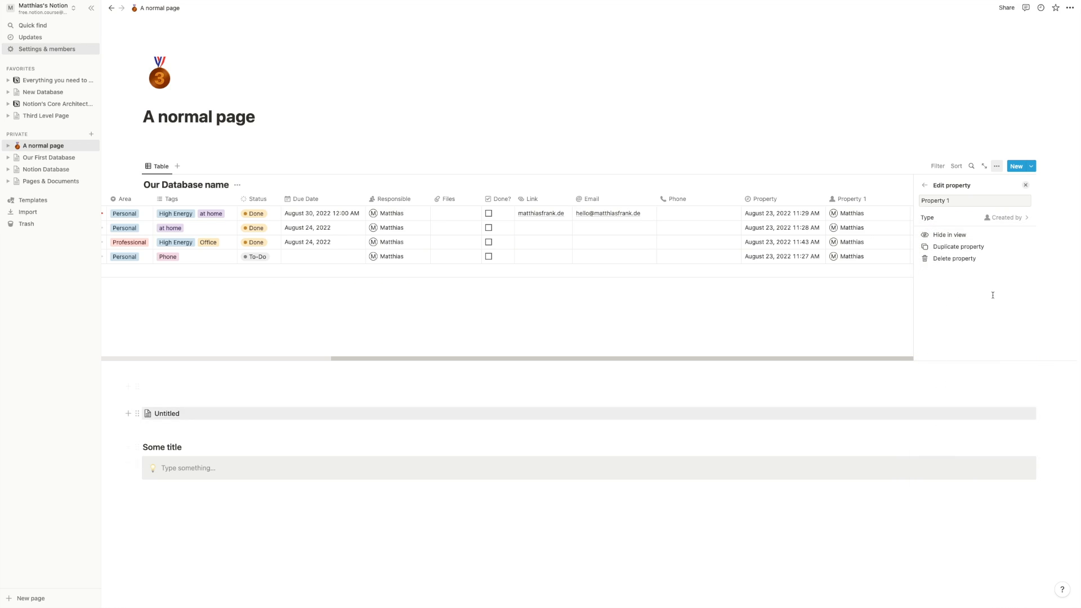
{"action": "left_click", "coordinate": [973, 219]}
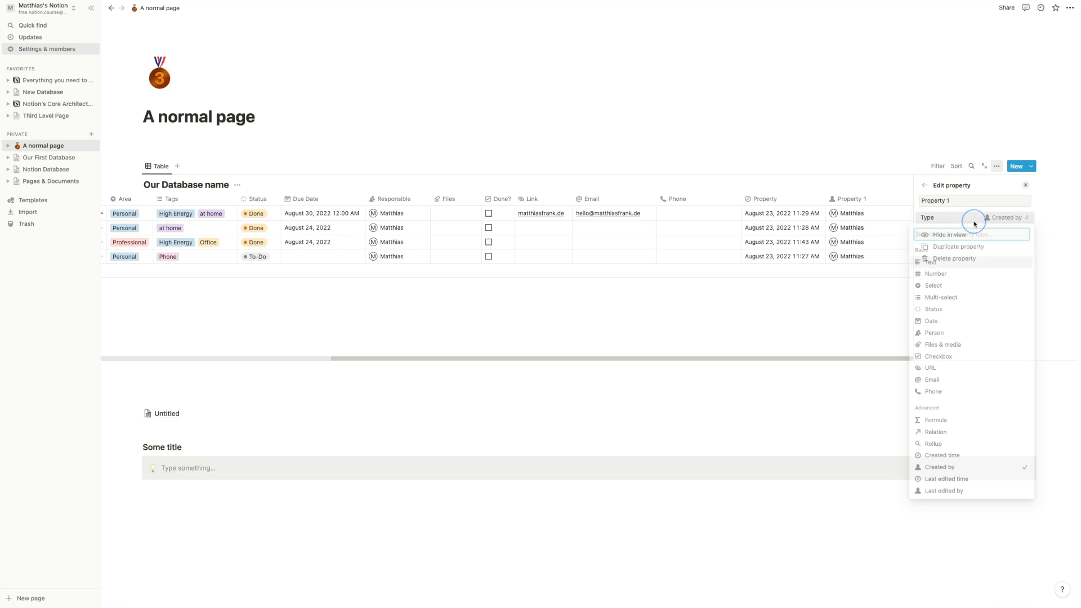
{"action": "left_click", "coordinate": [987, 458]}
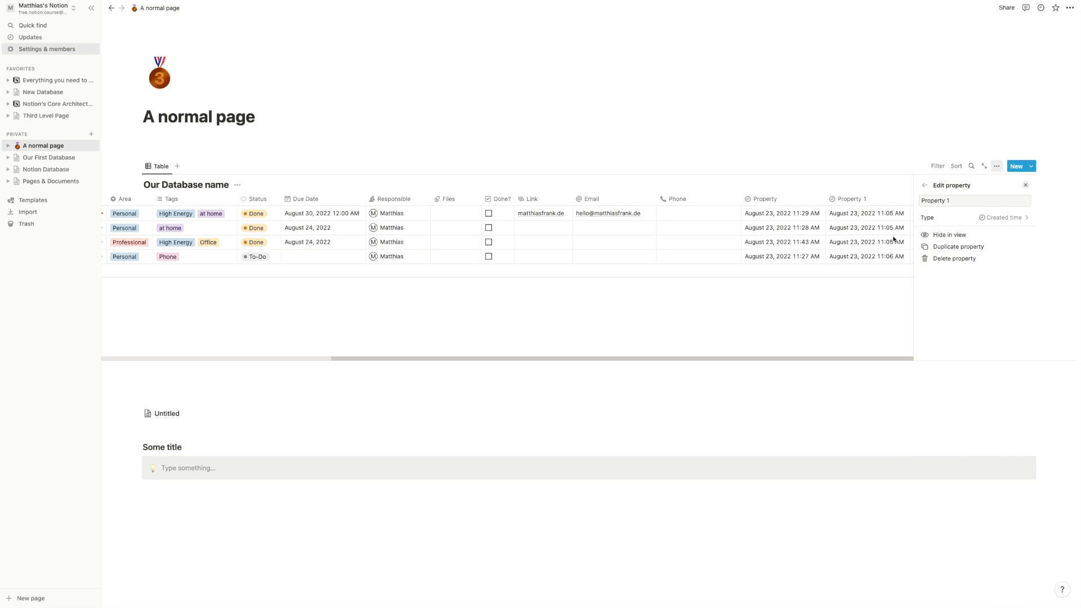
{"action": "left_click", "coordinate": [882, 299]}
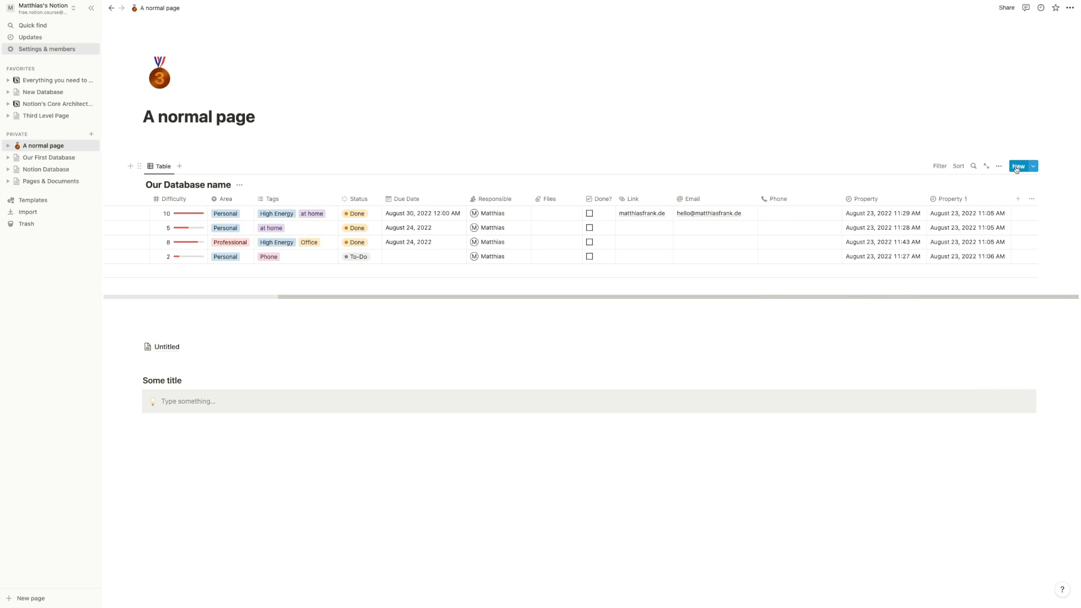
- Create a To-Do entry titled 'New Entry' and return to the table
{"action": "left_click", "coordinate": [1018, 167]}
{"action": "type", "text": "New Ent"}
{"action": "left_click", "coordinate": [379, 95]}
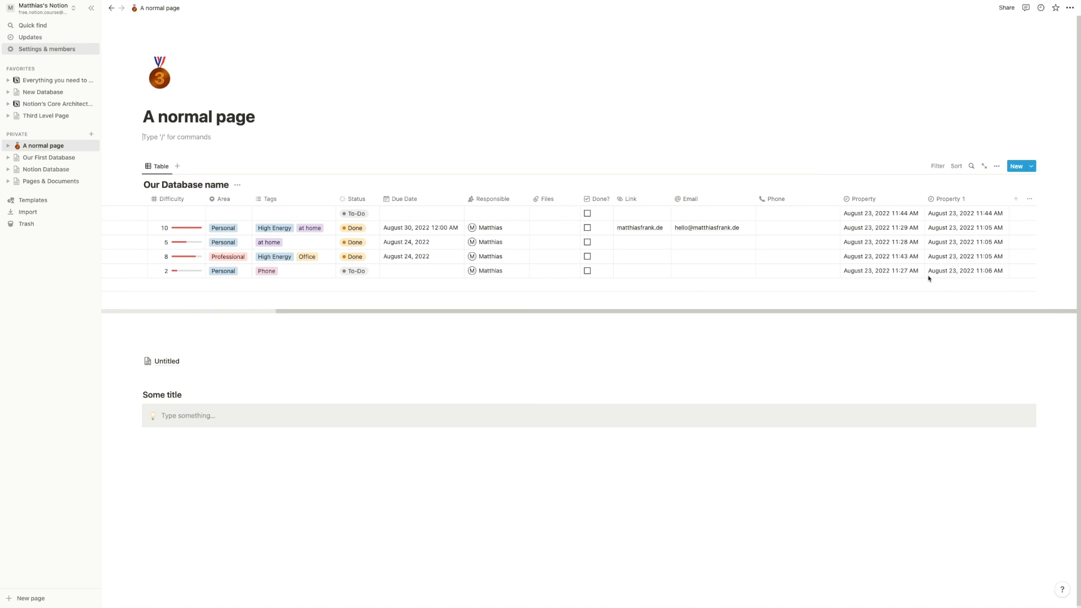
{"action": "scroll", "coordinate": [704, 242], "scroll_direction": "left", "scroll_amount": 5}
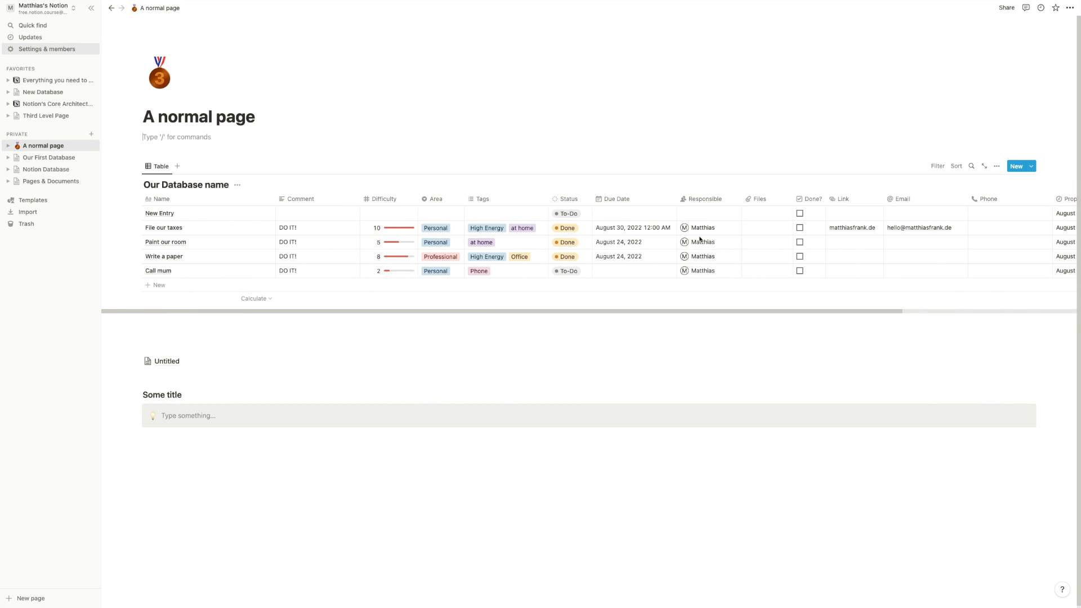
{"action": "scroll", "coordinate": [528, 214], "scroll_direction": "right", "scroll_amount": 5}
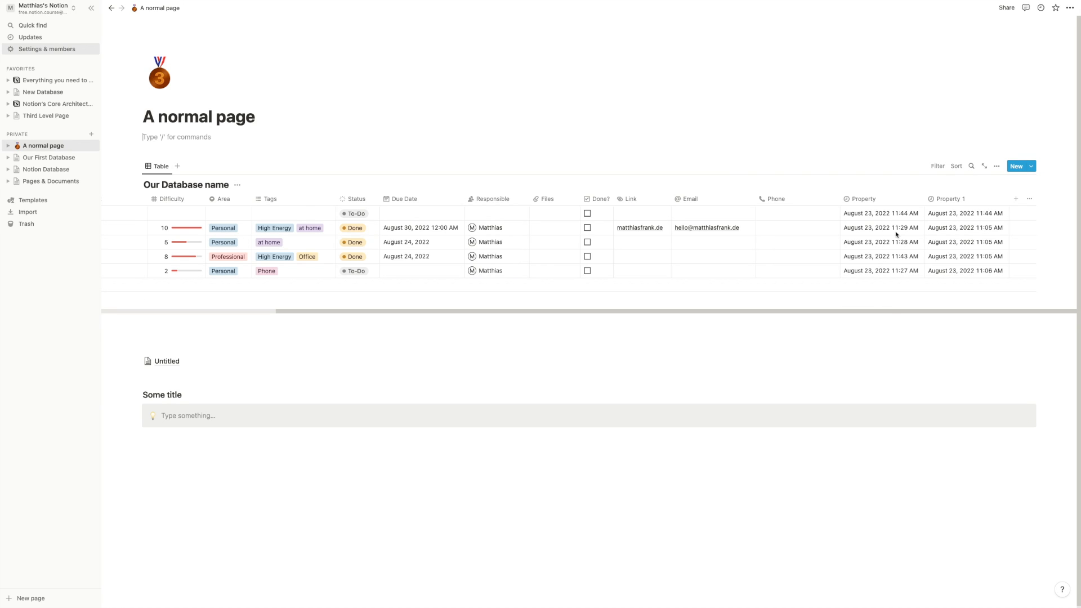
- Delete the Property and Property 1 columns, confirming each deletion
{"action": "left_click", "coordinate": [900, 199]}
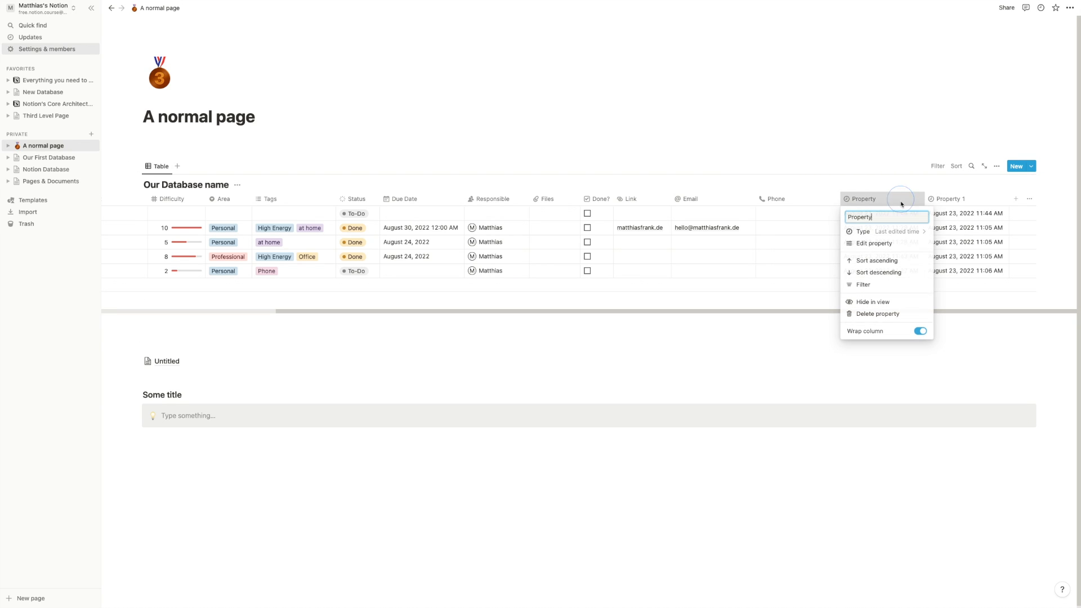
{"action": "left_click", "coordinate": [882, 314]}
{"action": "left_click", "coordinate": [536, 312]}
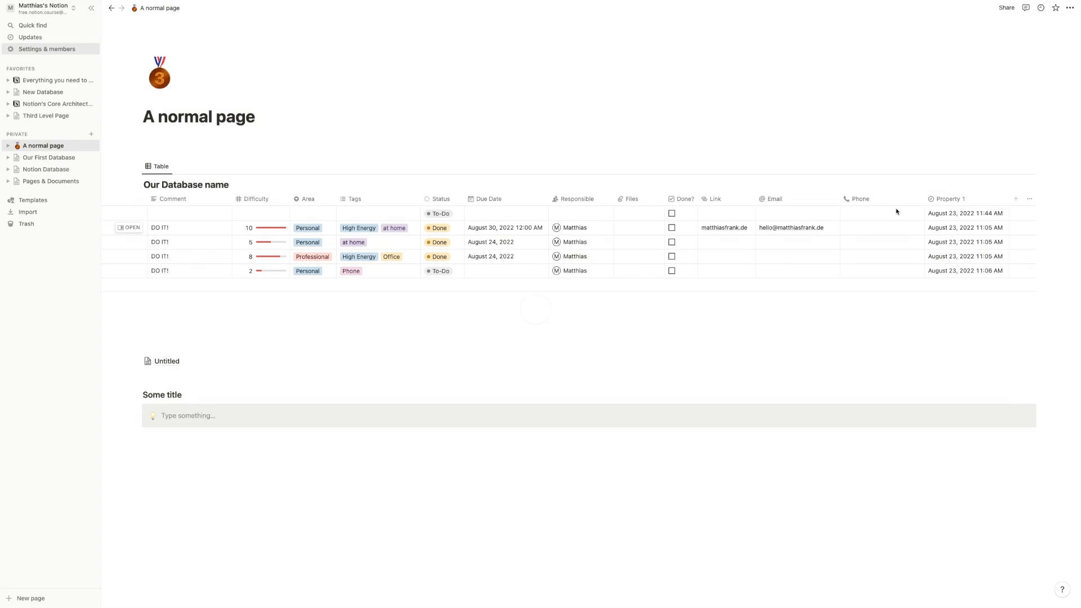
{"action": "left_click", "coordinate": [952, 200]}
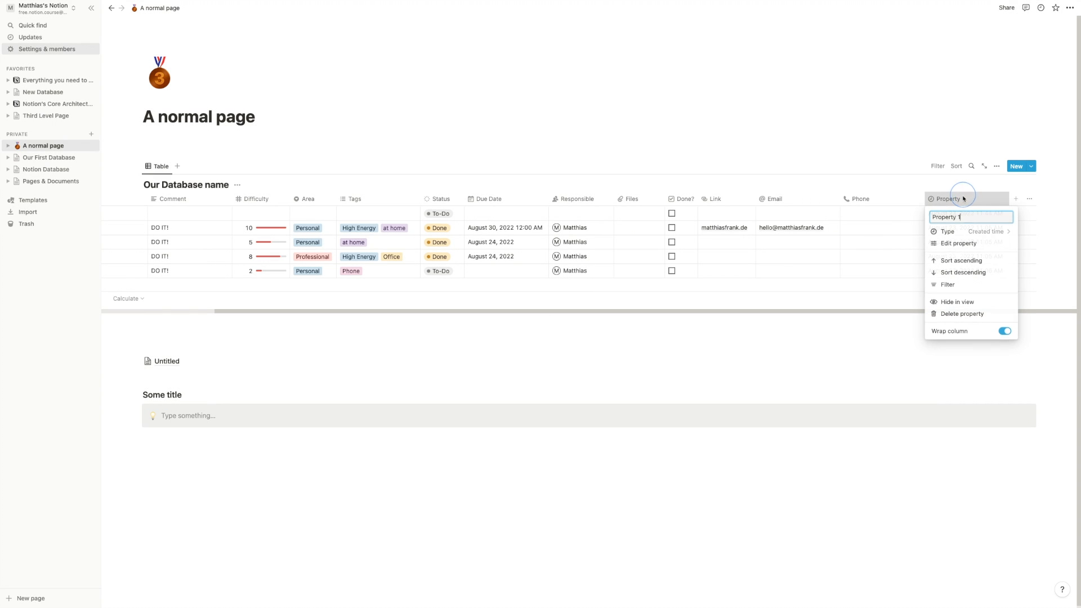
{"action": "left_click", "coordinate": [960, 313]}
{"action": "left_click", "coordinate": [552, 315]}
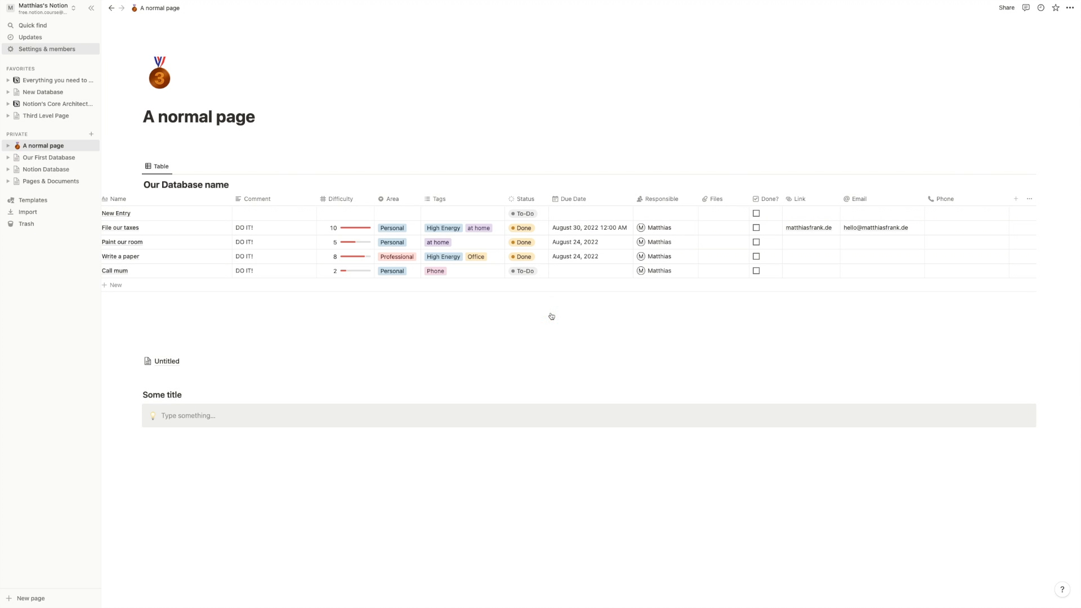
{"action": "scroll", "coordinate": [551, 313], "scroll_direction": "left", "scroll_amount": 2}
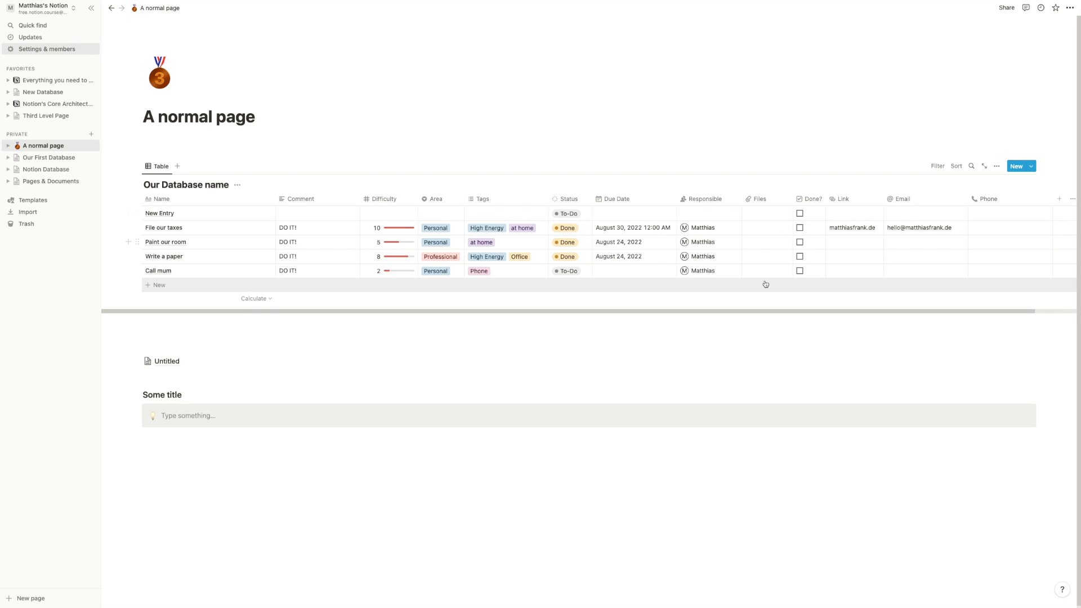
{"action": "scroll", "coordinate": [766, 284], "scroll_direction": "down", "scroll_amount": 1}
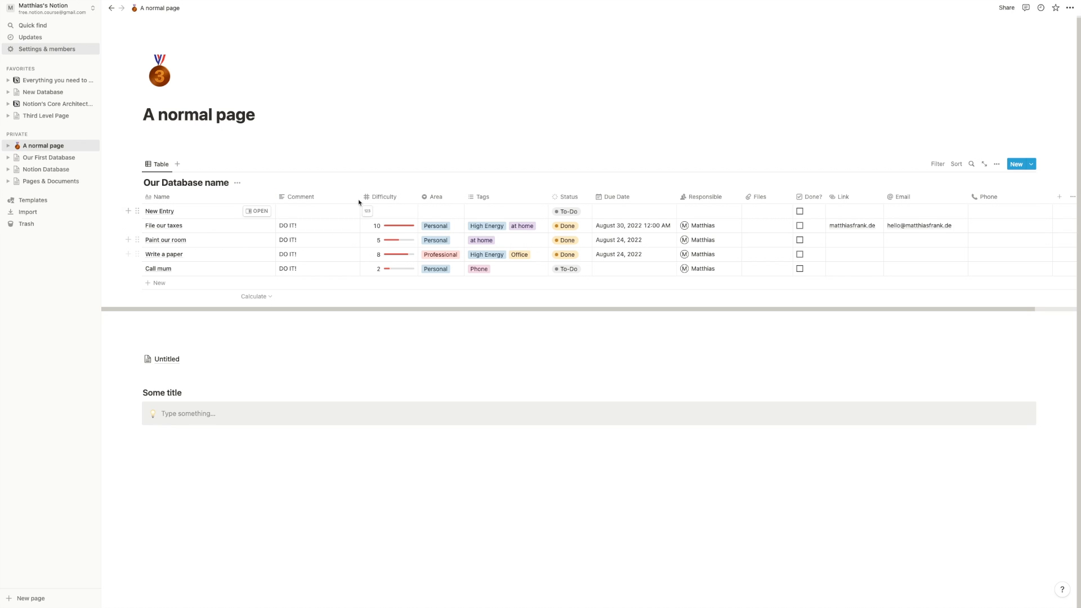
- Resize the Name, Comment, Done? and Difficulty columns
{"action": "left_click_drag", "start_coordinate": [275, 198], "coordinate": [251, 196]}
{"action": "left_click_drag", "start_coordinate": [332, 197], "coordinate": [252, 200]}
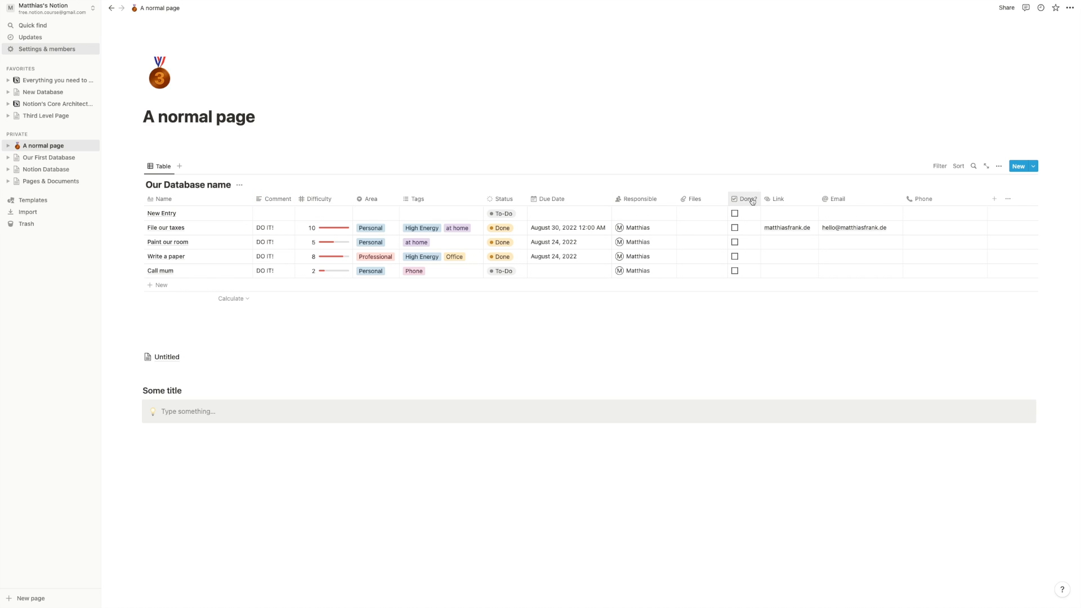
{"action": "left_click_drag", "start_coordinate": [761, 197], "coordinate": [737, 199]}
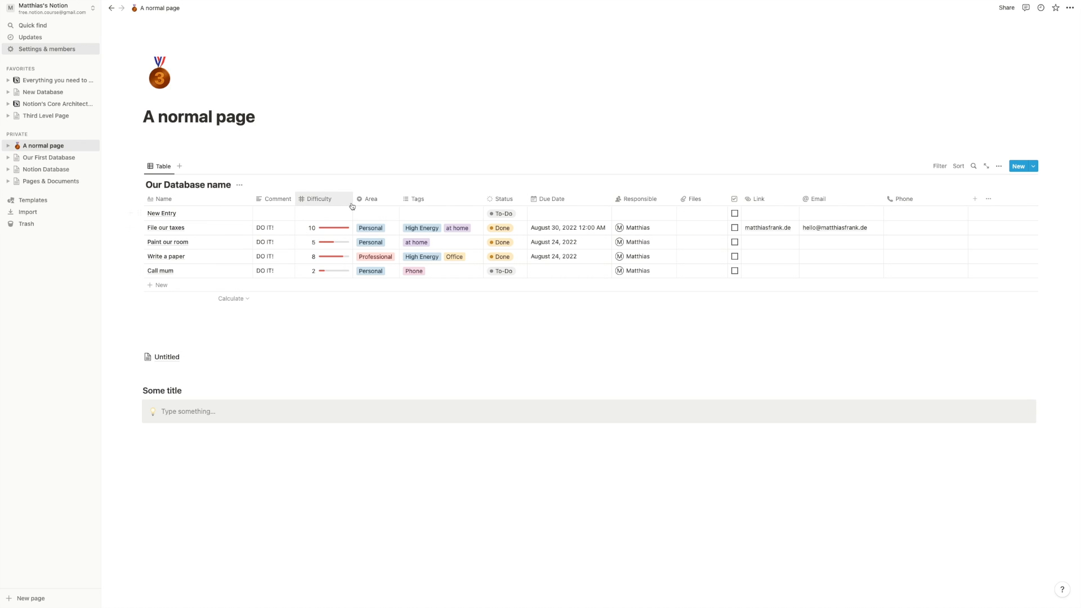
{"action": "left_click_drag", "start_coordinate": [353, 193], "coordinate": [337, 194]}
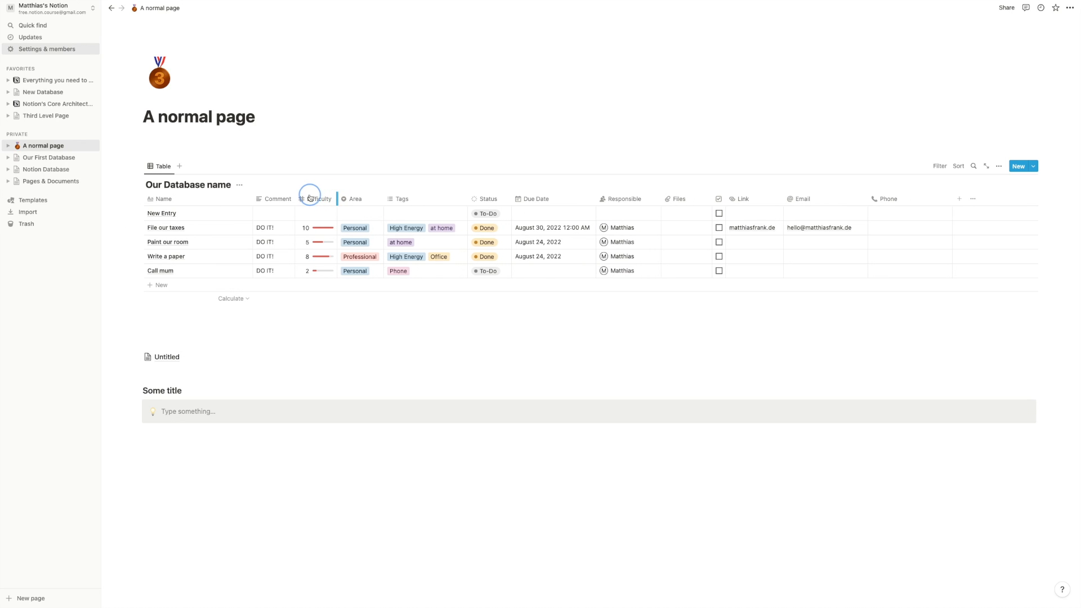
- Show Difficulty as rings and shrink its column to fit
{"action": "left_click", "coordinate": [323, 229]}
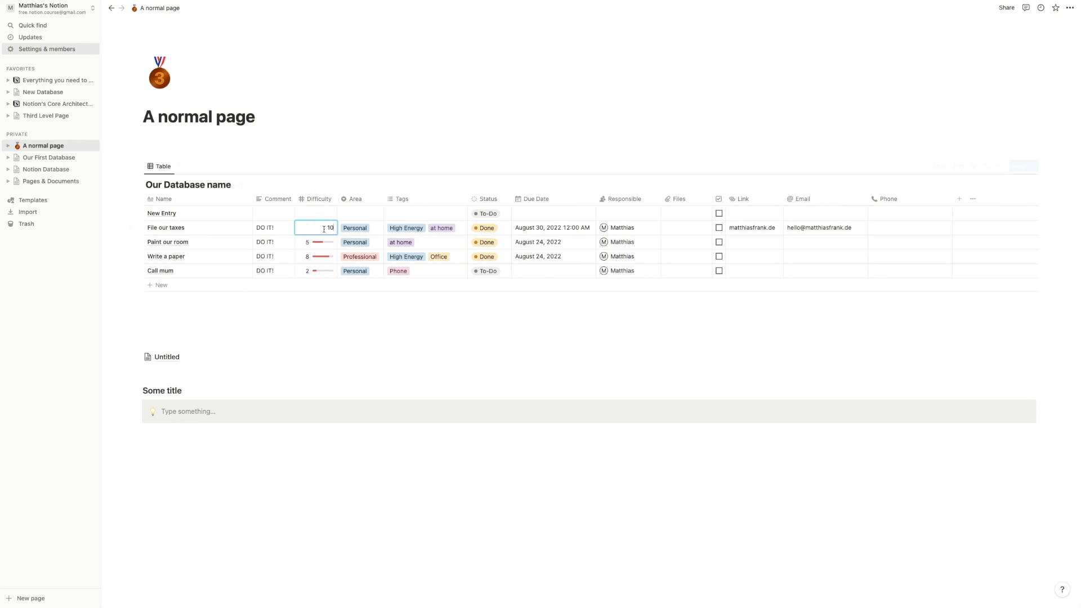
{"action": "left_click", "coordinate": [318, 199]}
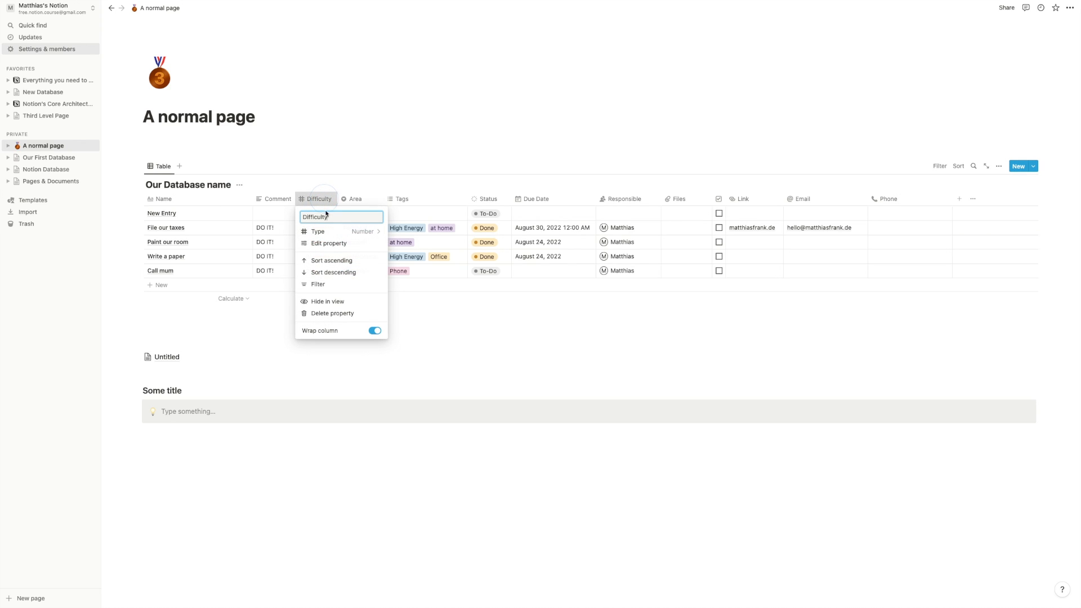
{"action": "left_click", "coordinate": [346, 244]}
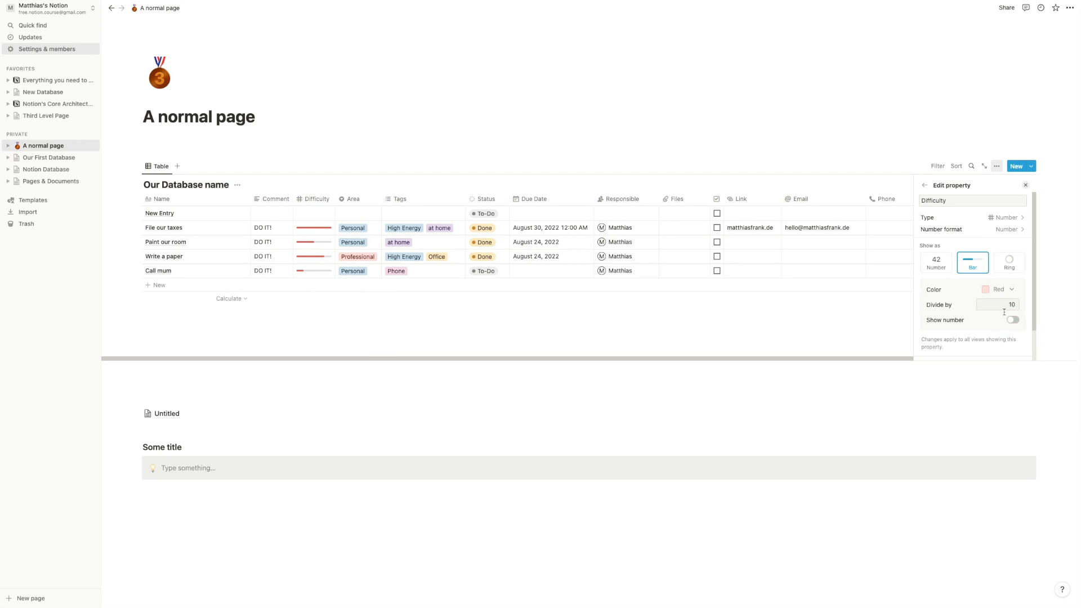
{"action": "left_click", "coordinate": [1009, 262]}
{"action": "left_click", "coordinate": [347, 159]}
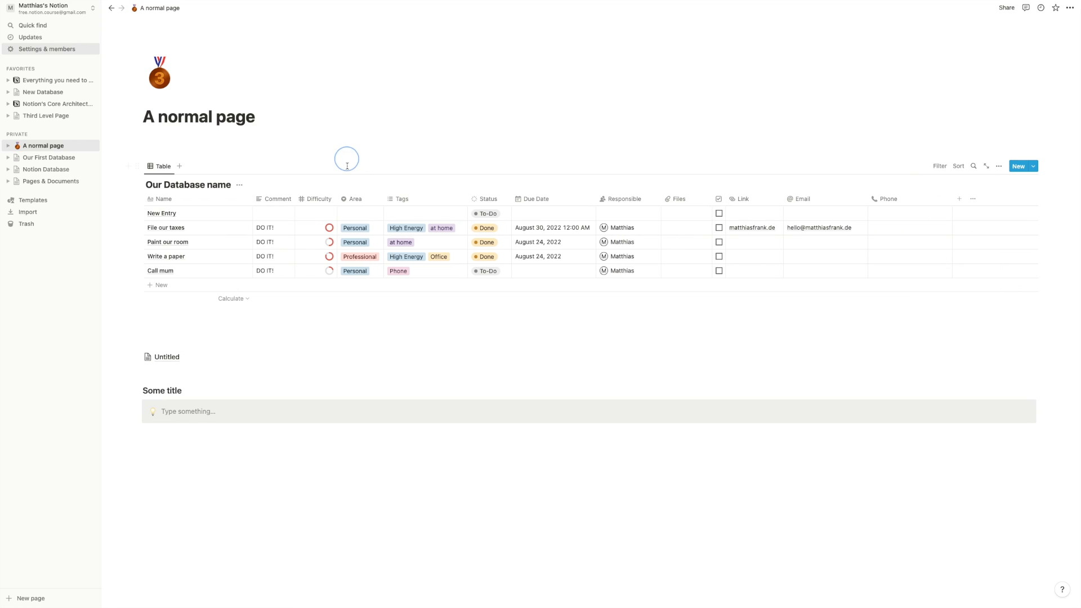
{"action": "left_click_drag", "start_coordinate": [339, 202], "coordinate": [296, 198]}
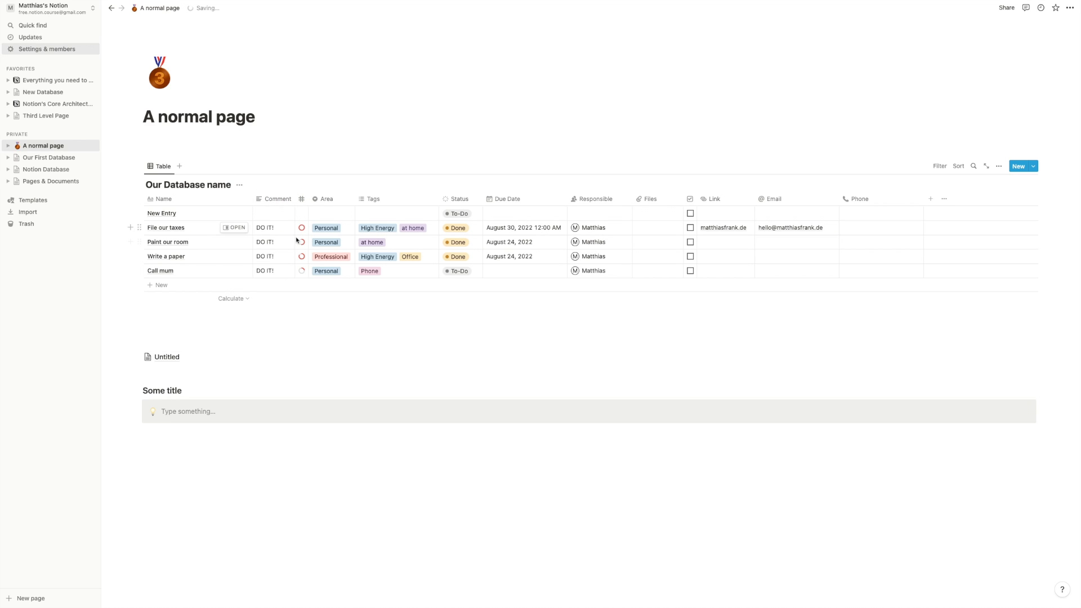
- Change the Comment property's type to Checkbox
{"action": "left_click", "coordinate": [279, 200]}
{"action": "key", "text": "Escape"}
{"action": "left_click", "coordinate": [278, 199]}
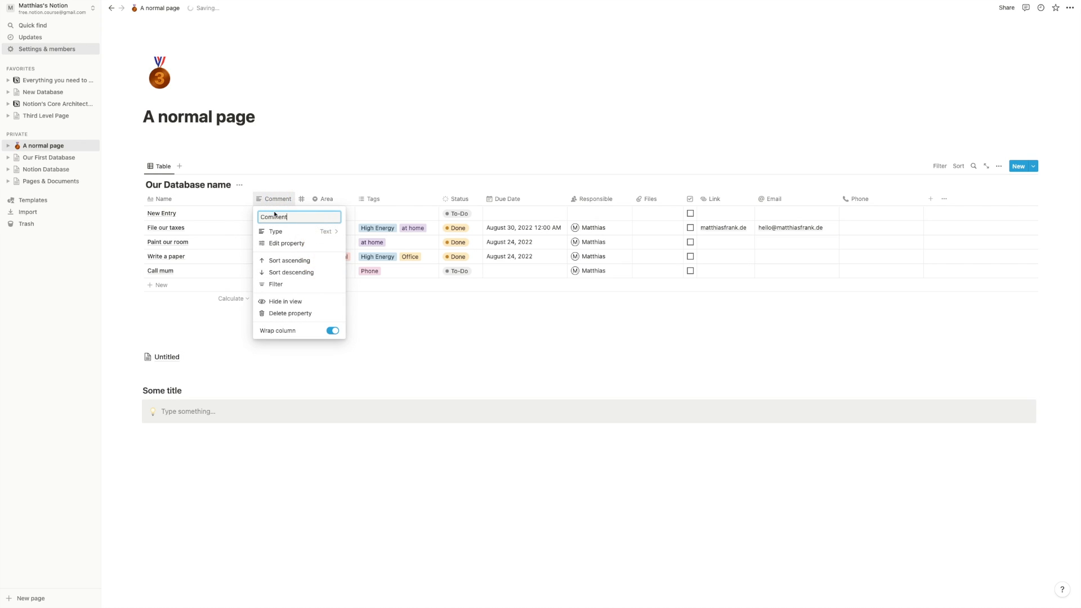
{"action": "left_click", "coordinate": [300, 233]}
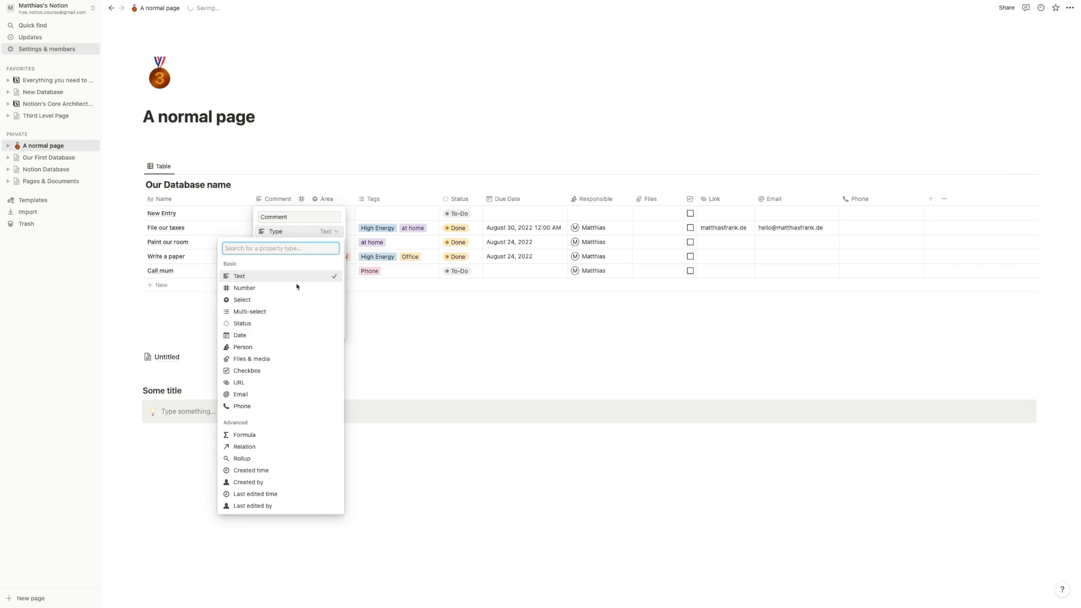
{"action": "left_click", "coordinate": [265, 370]}
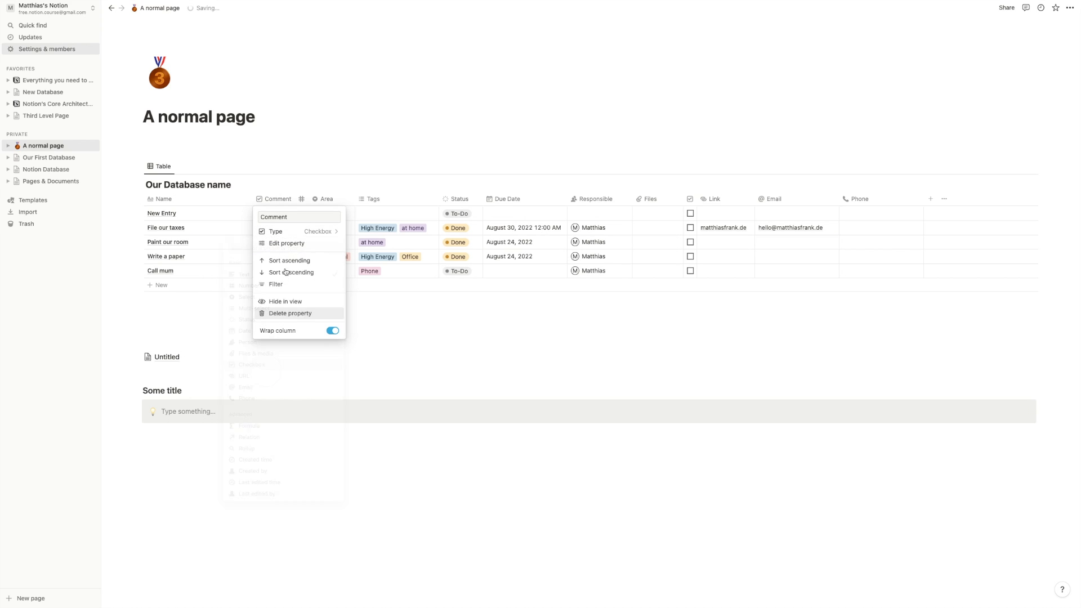
{"action": "left_click", "coordinate": [290, 171]}
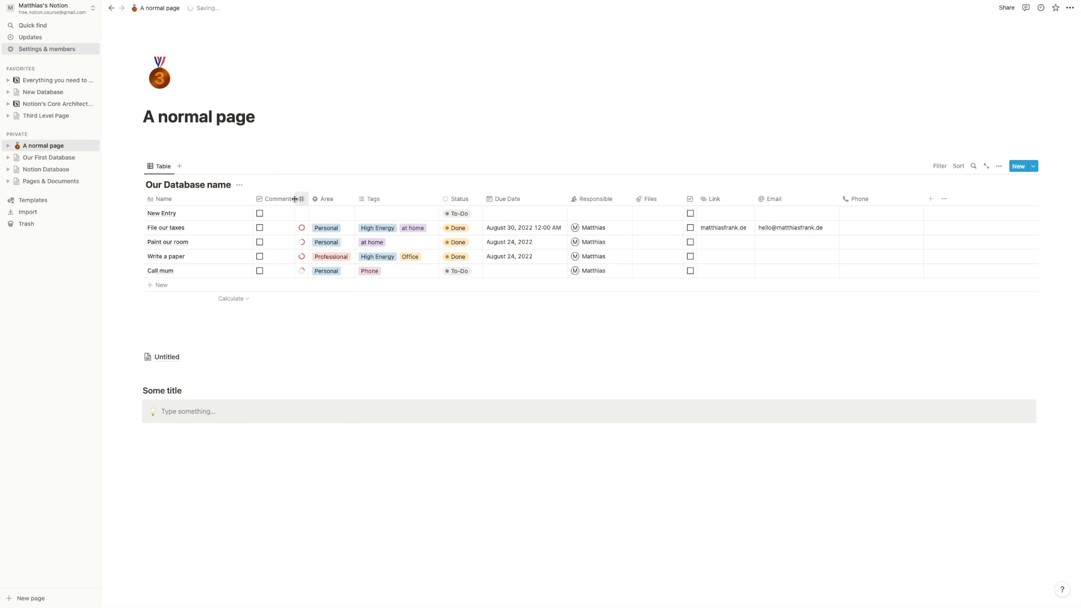
- Change Comment back to Text and widen it and Tags so DO IT! fits
{"action": "left_click", "coordinate": [294, 197]}
{"action": "left_click", "coordinate": [293, 190]}
{"action": "left_click_drag", "start_coordinate": [294, 197], "coordinate": [252, 200]}
{"action": "left_click", "coordinate": [261, 201]}
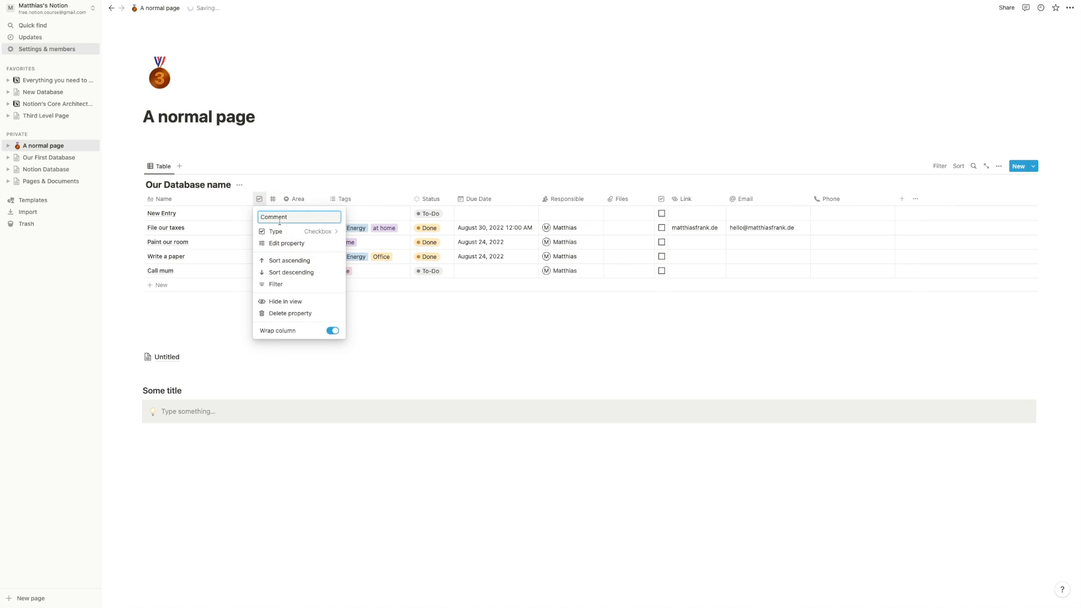
{"action": "left_click", "coordinate": [330, 232]}
{"action": "left_click", "coordinate": [304, 276]}
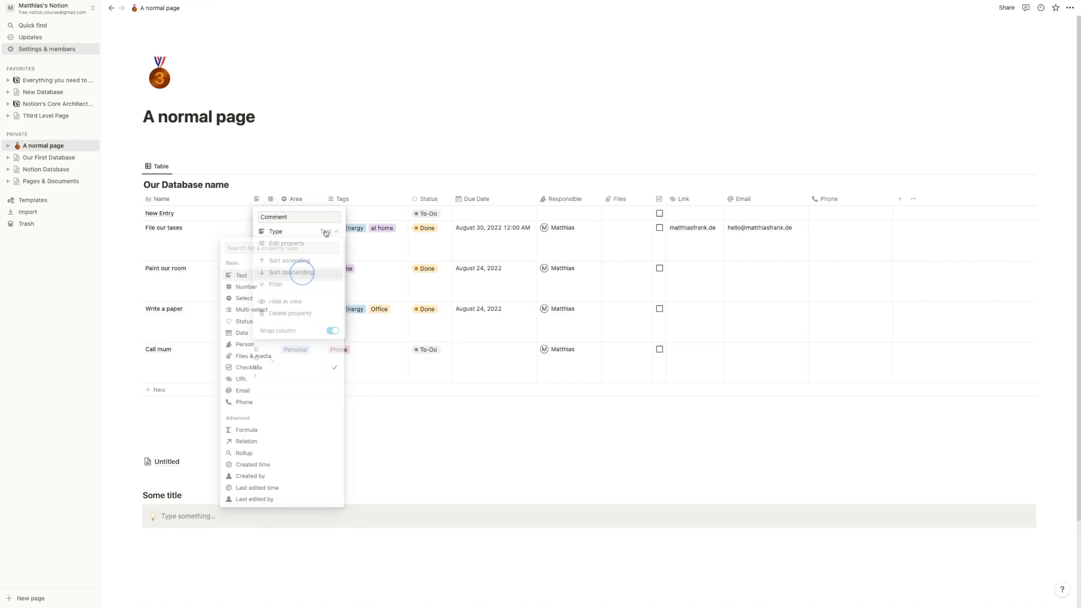
{"action": "left_click", "coordinate": [345, 146]}
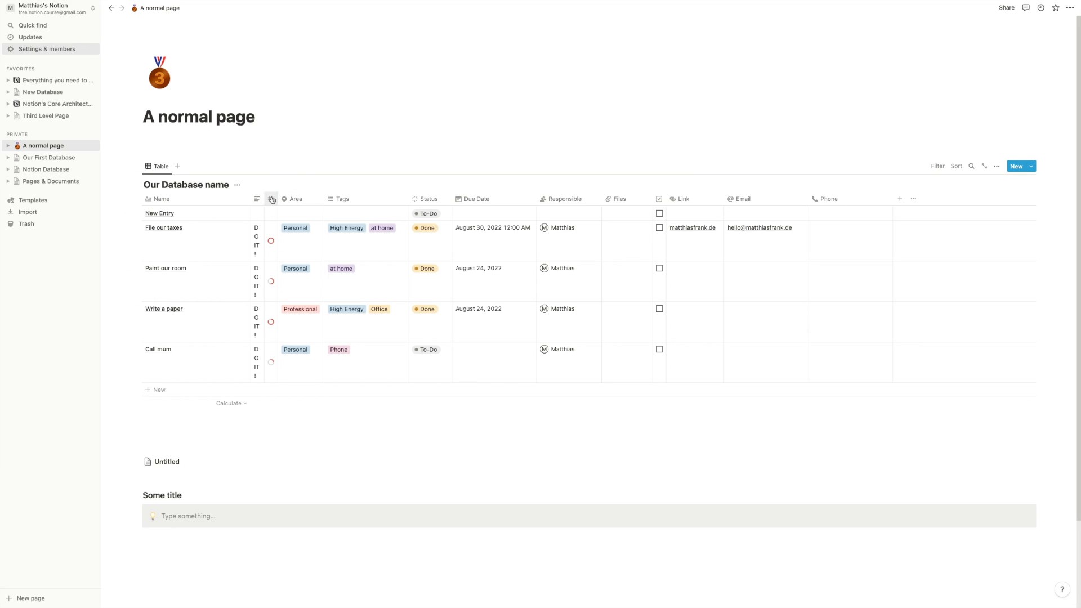
{"action": "left_click_drag", "start_coordinate": [263, 198], "coordinate": [295, 198]}
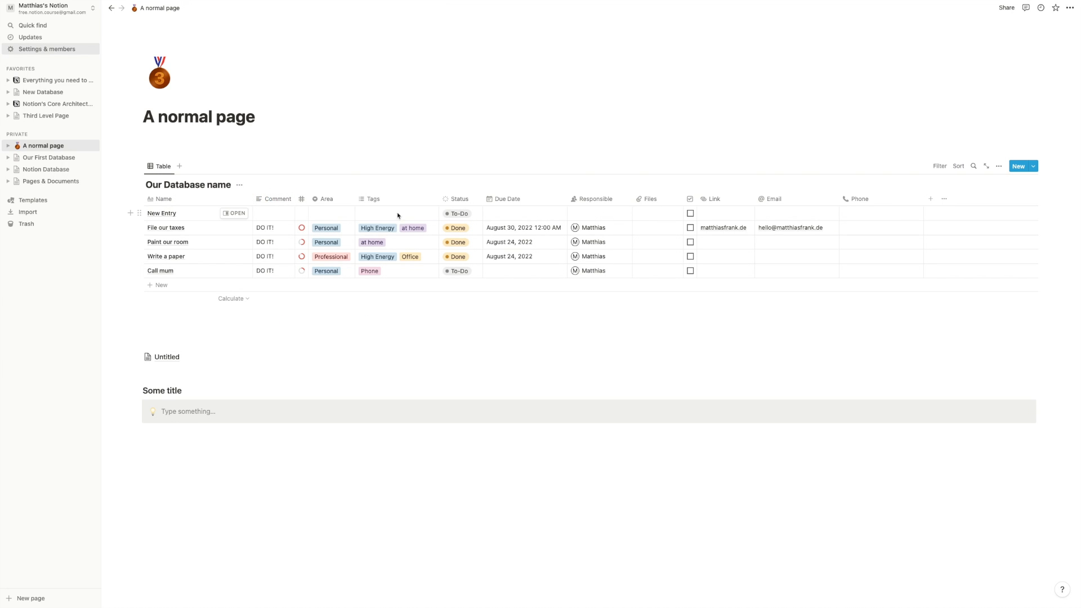
{"action": "mouse_move", "coordinate": [439, 198]}
{"action": "left_mouse_down"}
{"action": "mouse_move", "coordinate": [394, 203]}
{"action": "mouse_move", "coordinate": [437, 213]}
{"action": "left_mouse_up"}
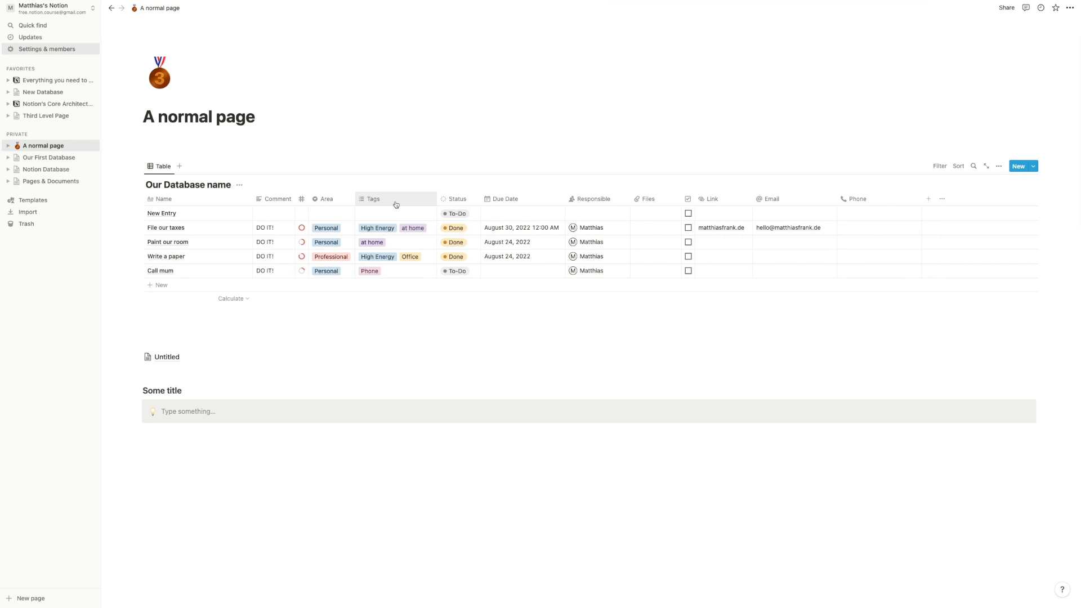
- Turn off Wrap column for Tags, then narrow the Tags and Due Date columns
{"action": "left_click", "coordinate": [395, 204]}
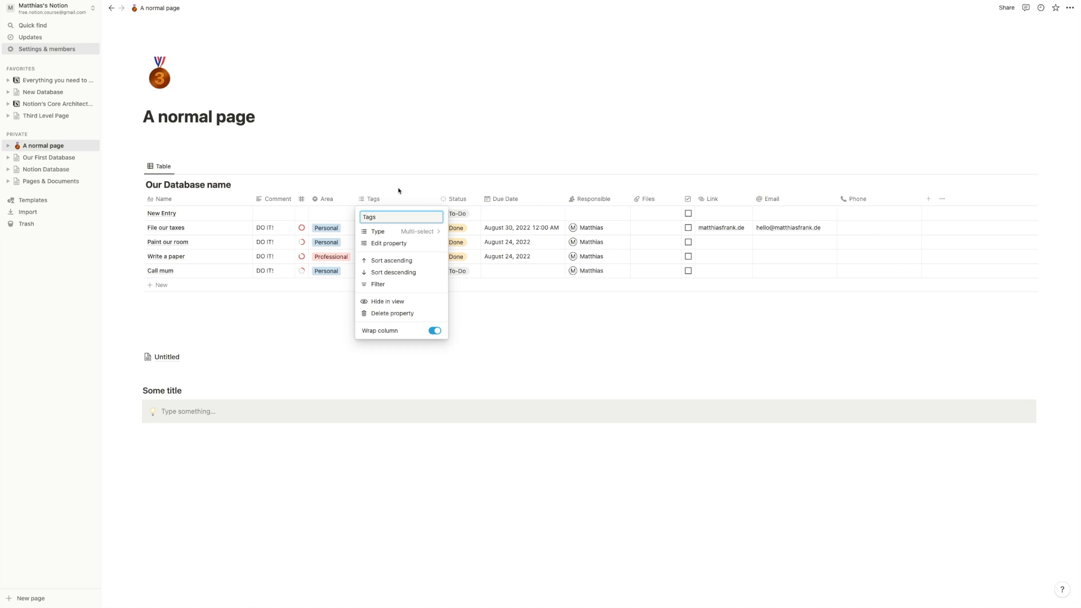
{"action": "left_click", "coordinate": [437, 332]}
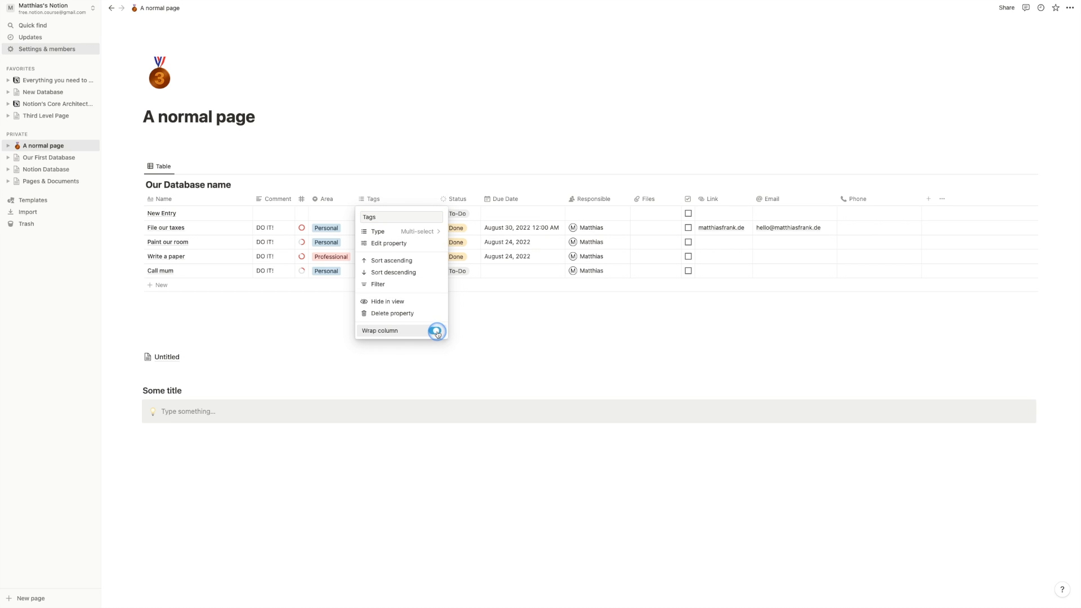
{"action": "left_click", "coordinate": [476, 331]}
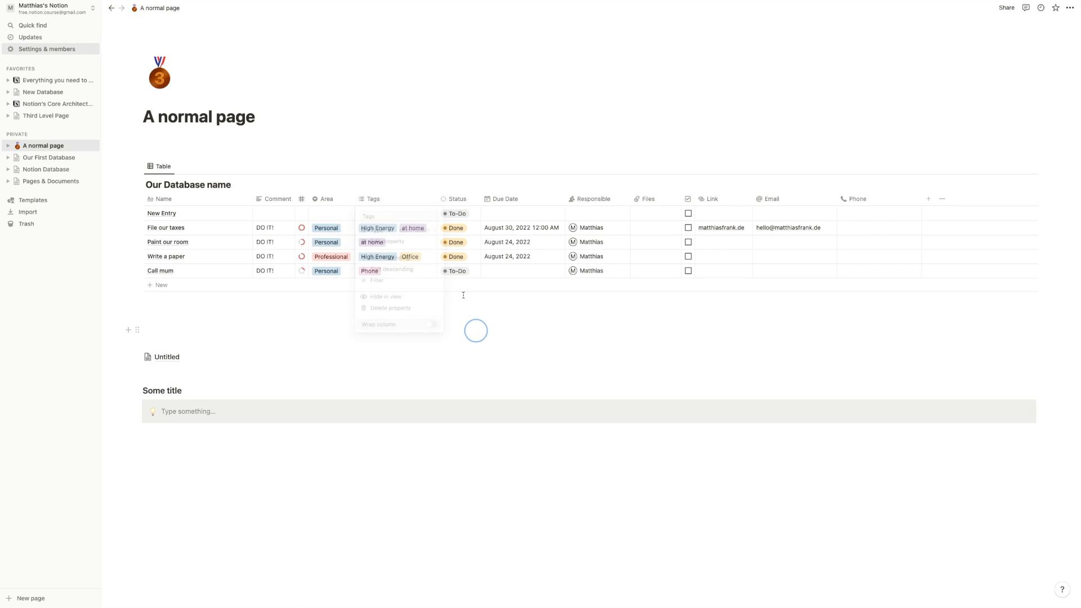
{"action": "mouse_move", "coordinate": [437, 197]}
{"action": "left_mouse_down"}
{"action": "mouse_move", "coordinate": [398, 205]}
{"action": "mouse_move", "coordinate": [442, 210]}
{"action": "mouse_move", "coordinate": [395, 212]}
{"action": "mouse_move", "coordinate": [348, 239]}
{"action": "left_mouse_up"}
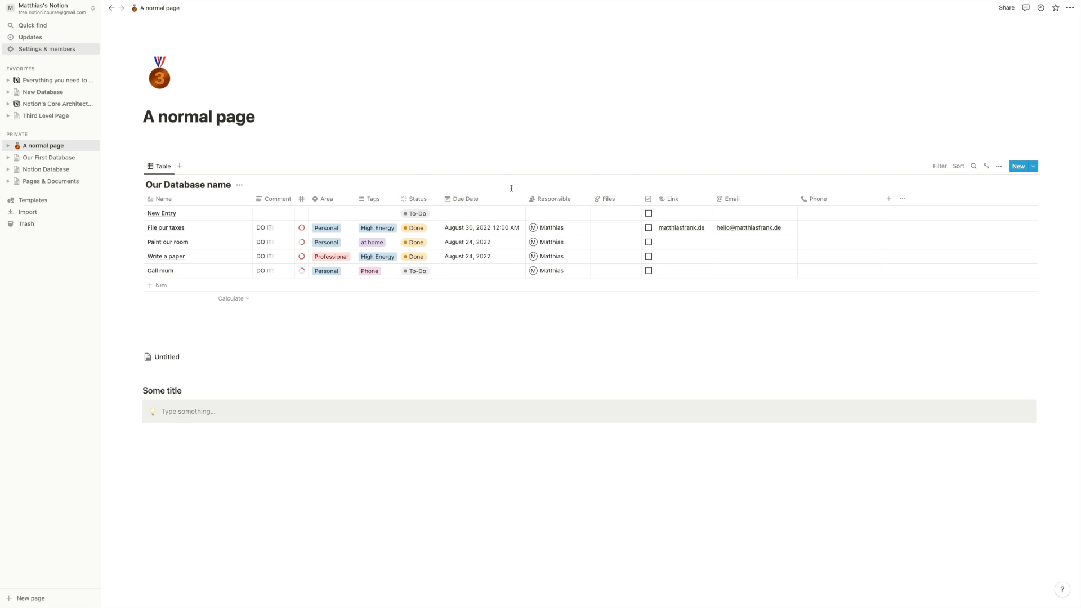
{"action": "mouse_move", "coordinate": [523, 204]}
{"action": "left_mouse_down"}
{"action": "mouse_move", "coordinate": [482, 200]}
{"action": "mouse_move", "coordinate": [514, 201]}
{"action": "left_mouse_up"}
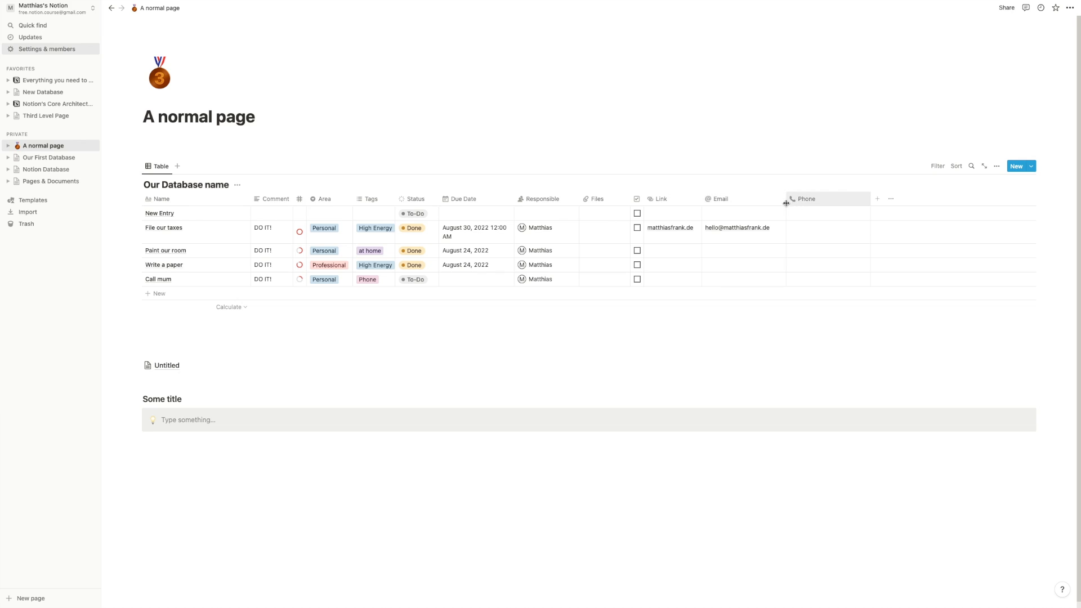
- Delete the Phone column, then briefly visit the Untitled database page and return
{"action": "left_click", "coordinate": [808, 203]}
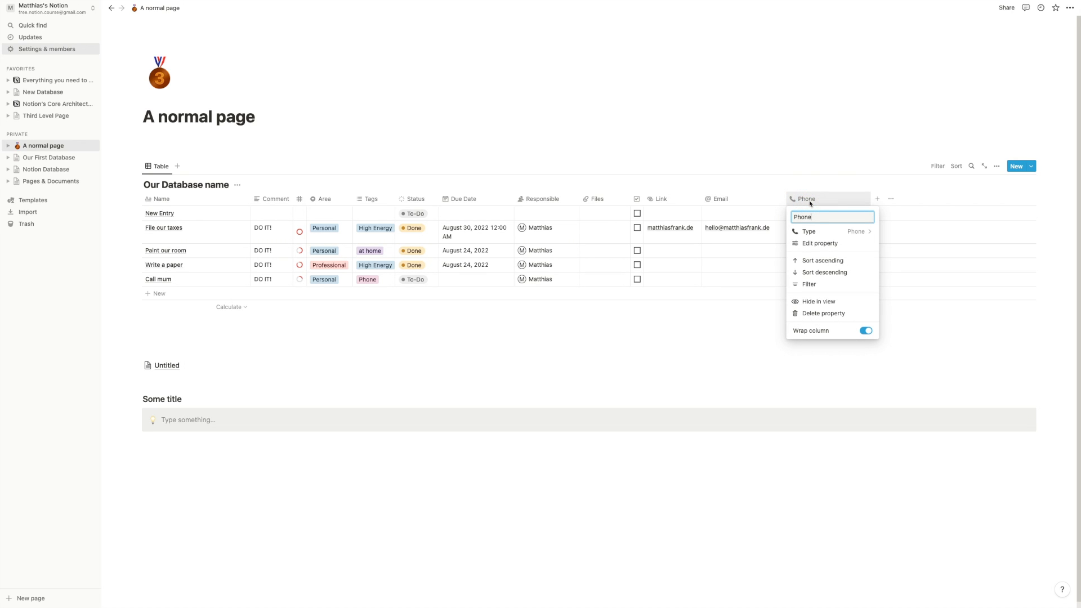
{"action": "left_click", "coordinate": [821, 307]}
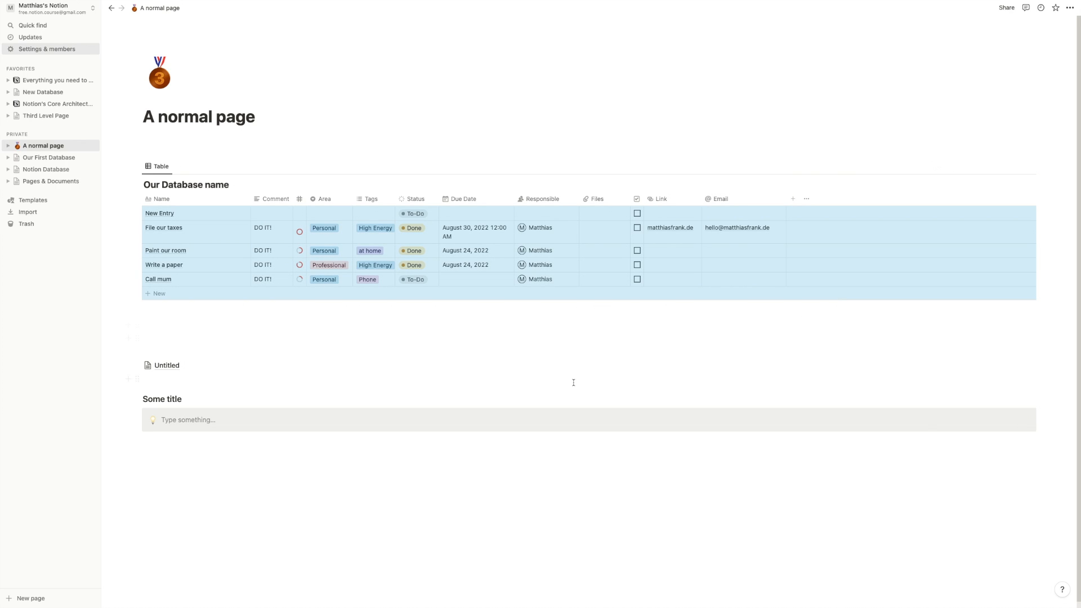
{"action": "left_click", "coordinate": [565, 364]}
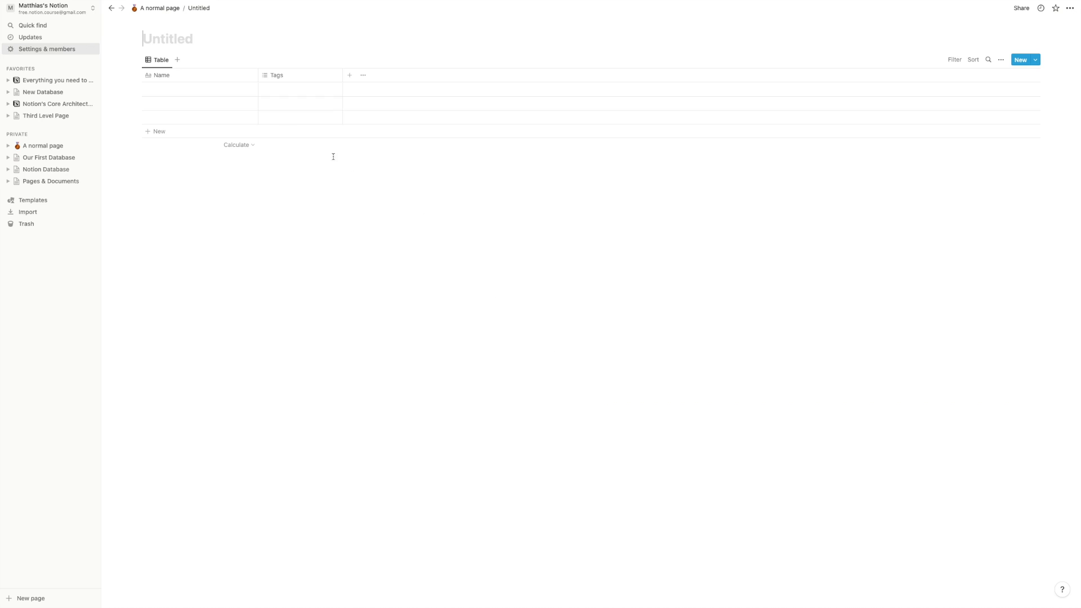
{"action": "left_click", "coordinate": [110, 8]}
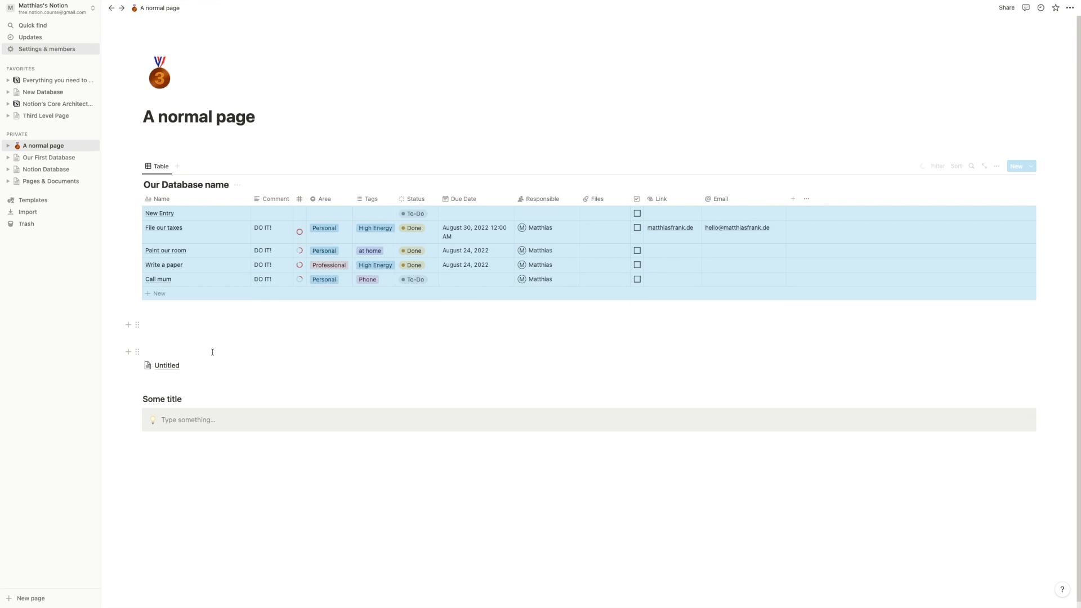
{"action": "left_click", "coordinate": [208, 336]}
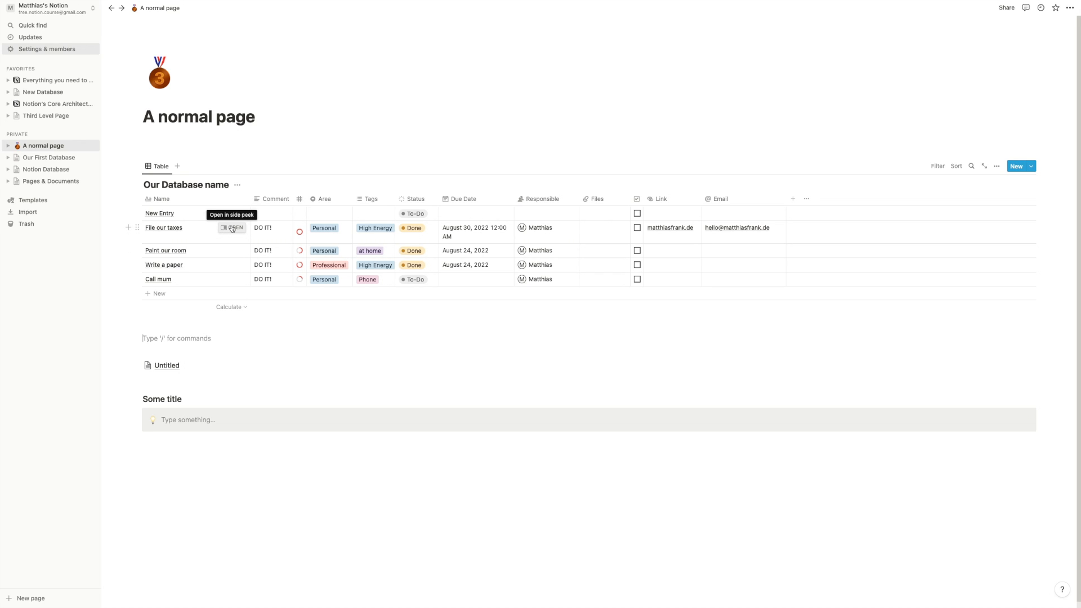
- Open File our taxes in side peek and add a 'Something' Heading 3
{"action": "left_click", "coordinate": [232, 228]}
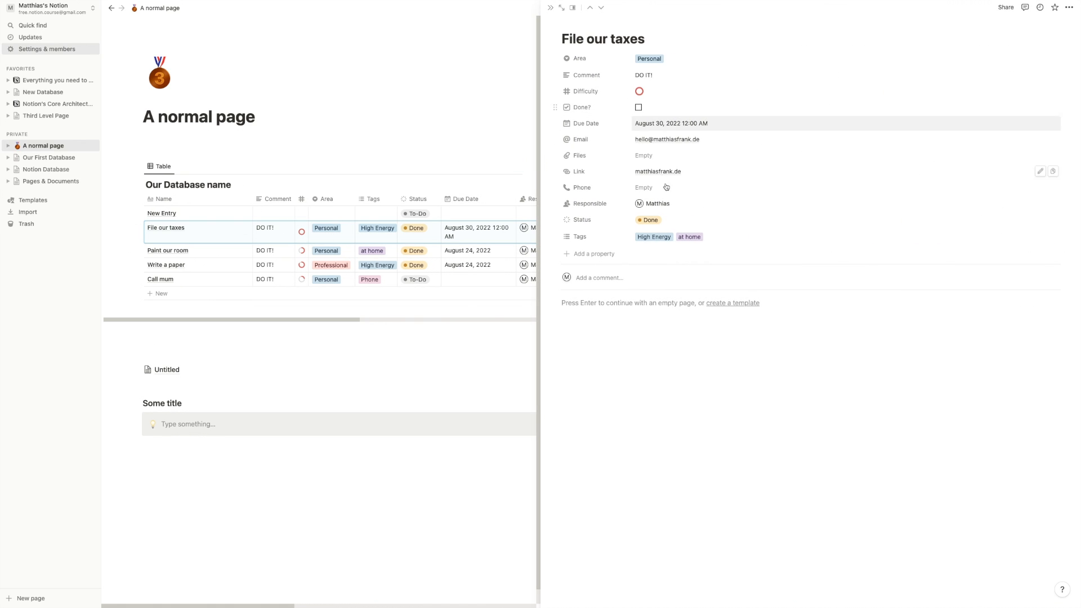
{"action": "left_click", "coordinate": [644, 346]}
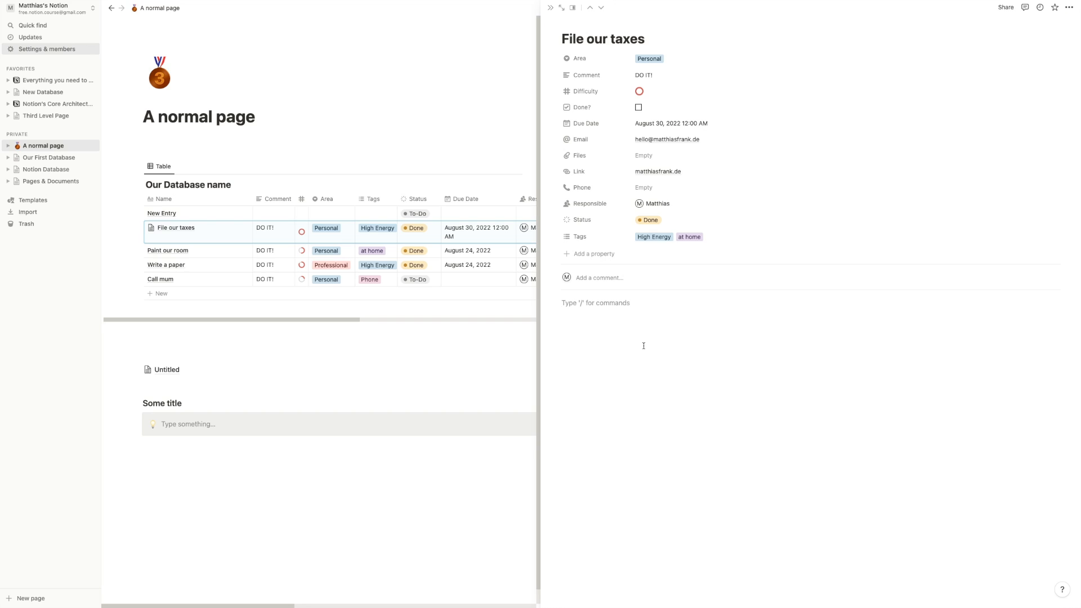
{"action": "type", "text": "/h3"}
{"action": "key", "text": "Return"}
{"action": "type", "text": "Somet"}
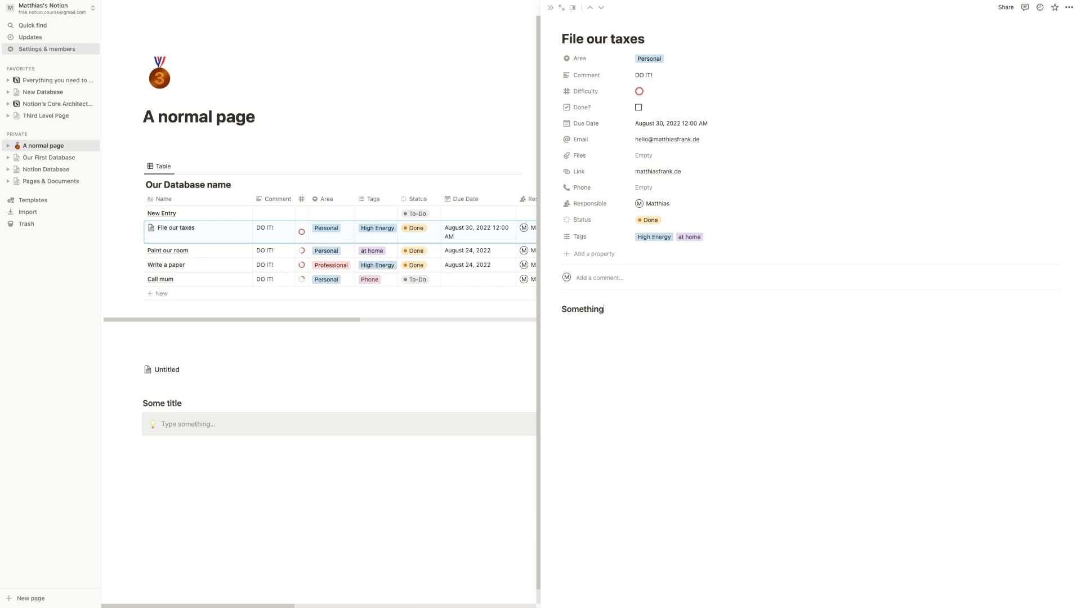
{"action": "type", "text": "hing"}
{"action": "key", "text": "Return"}
- Add to-dos below the heading: gather all my papers, gather my receipts, call my accountant
{"action": "type", "text": "/to"}
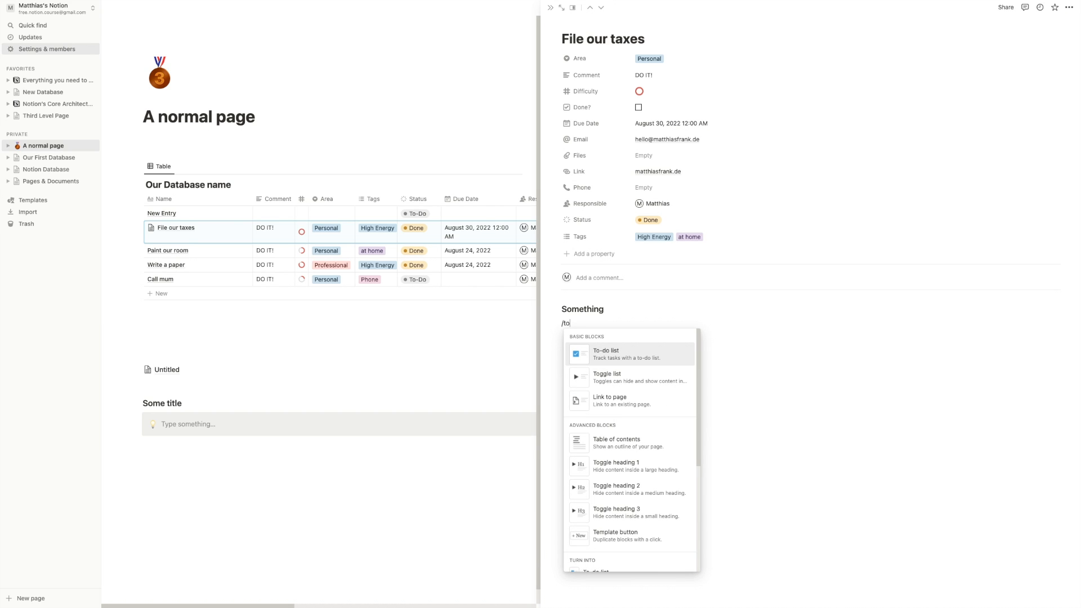
{"action": "key", "text": "Return"}
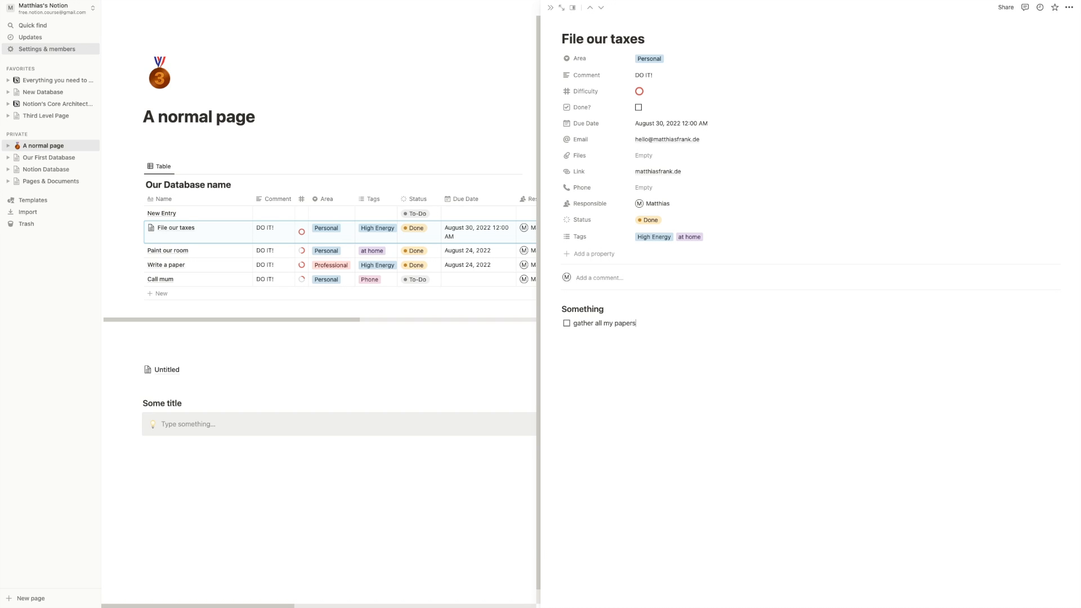
{"action": "key", "text": "Return"}
{"action": "type", "text": "gather my receipts"}
{"action": "key", "text": "Return"}
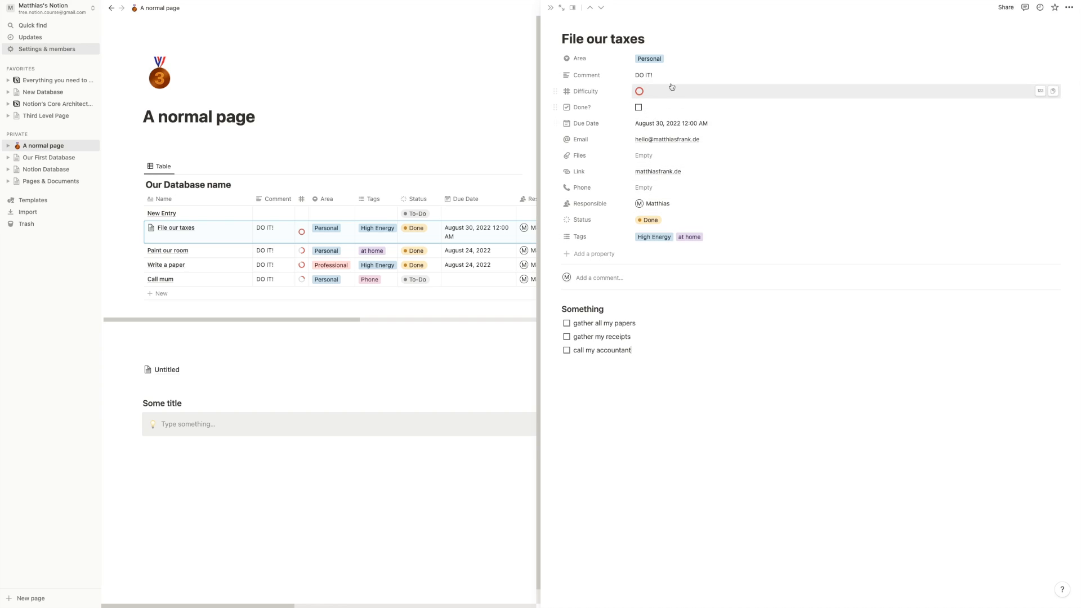
- Change the entry's Area to Professional, then set it back to Personal
{"action": "left_click", "coordinate": [676, 61]}
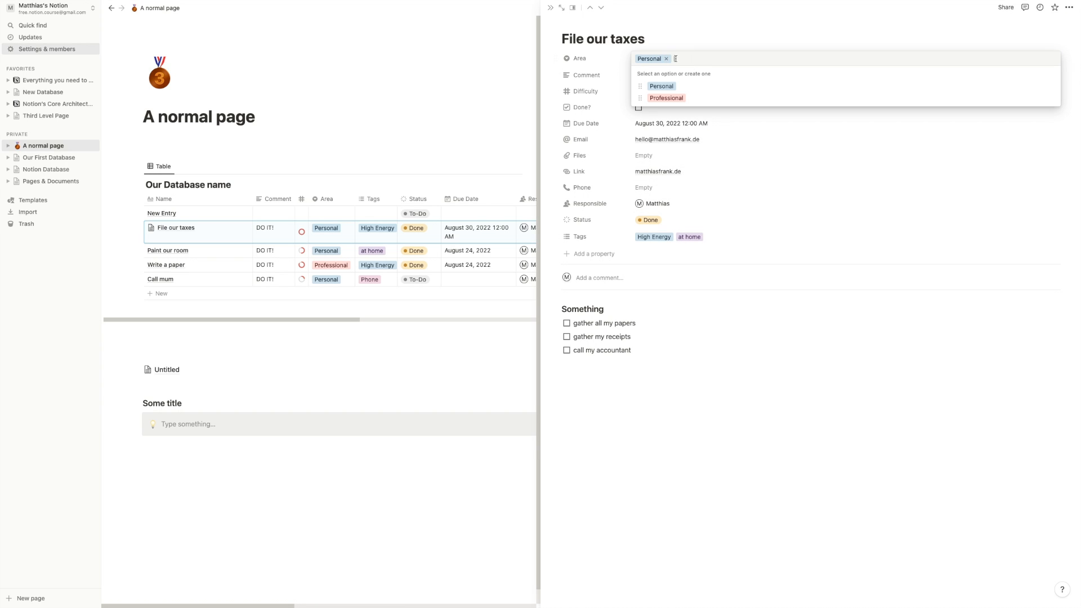
{"action": "left_click", "coordinate": [667, 96]}
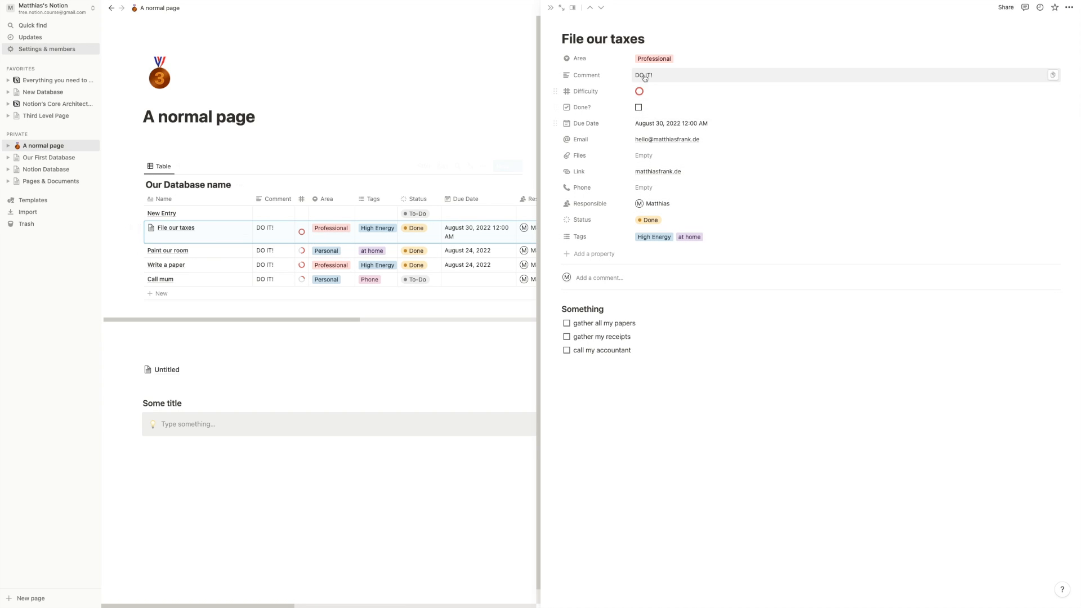
{"action": "left_click", "coordinate": [658, 59]}
{"action": "left_click", "coordinate": [661, 86]}
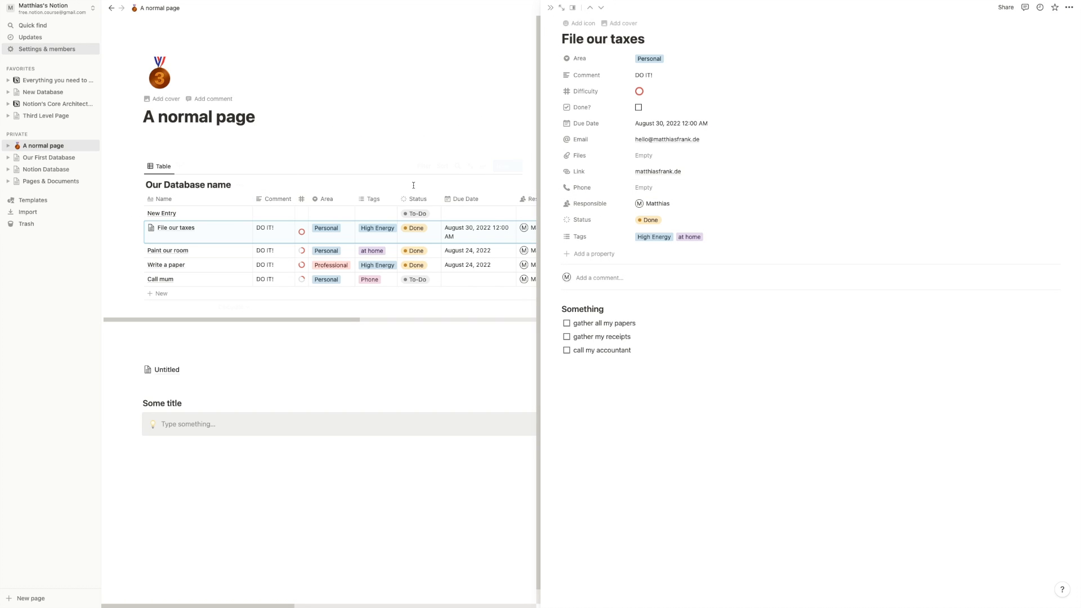
- Hide the Area and Tags columns in the table view
{"action": "left_click", "coordinate": [336, 203]}
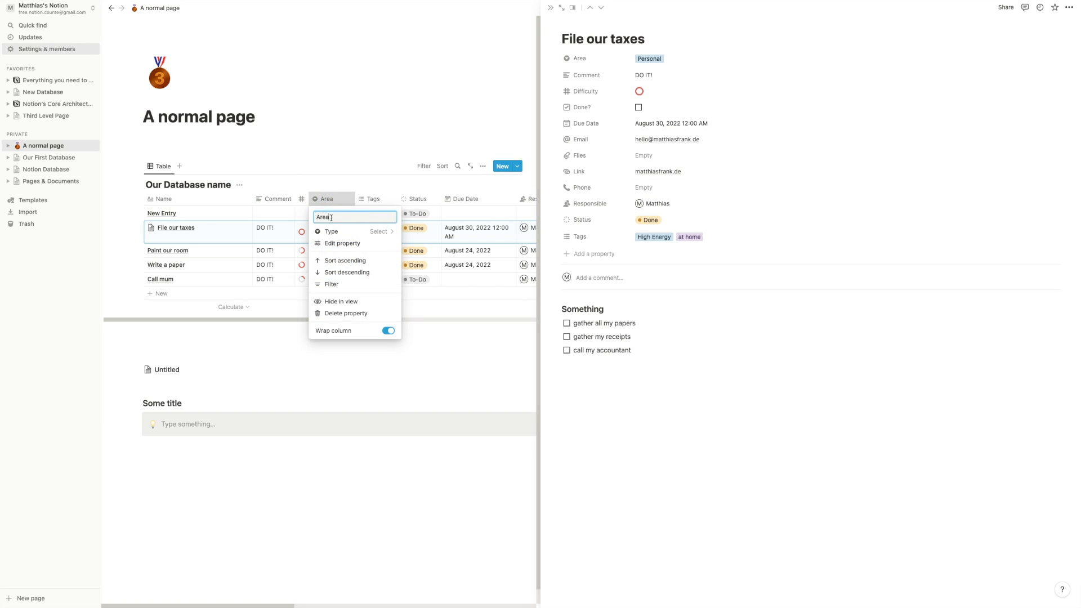
{"action": "left_click", "coordinate": [338, 301]}
{"action": "left_click", "coordinate": [336, 200]}
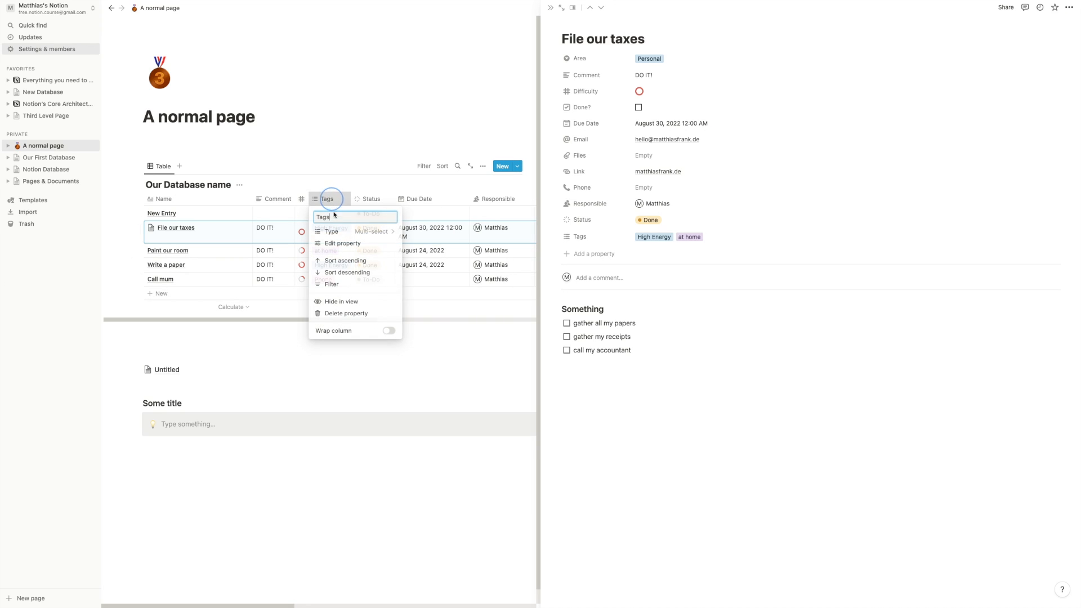
{"action": "left_click", "coordinate": [341, 302]}
{"action": "left_click", "coordinate": [328, 180]}
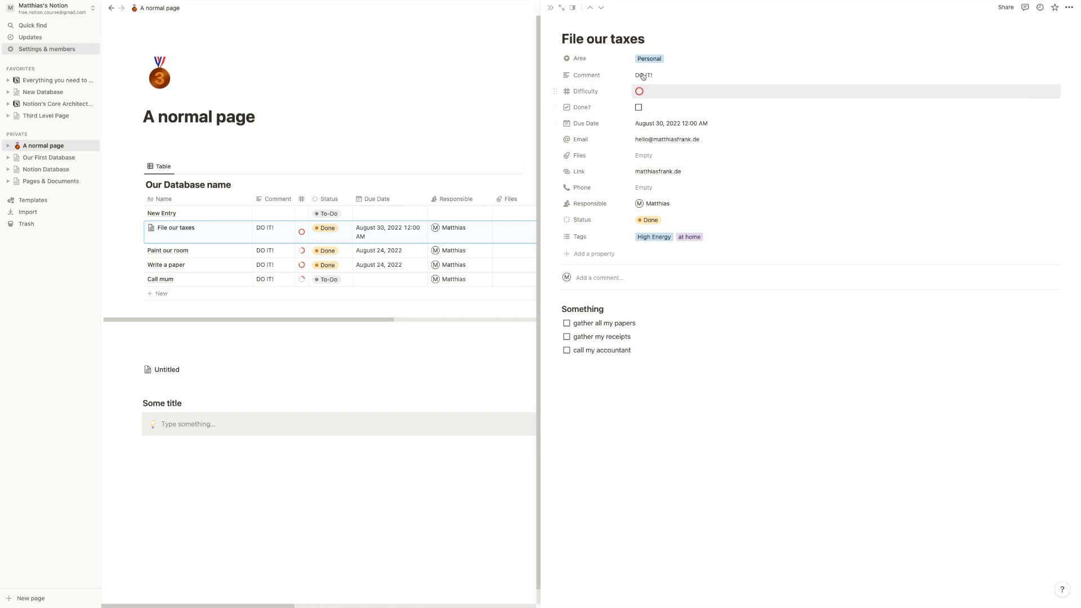
- Close the File our taxes side panel
{"action": "left_click_drag", "start_coordinate": [656, 39], "coordinate": [563, 38]}
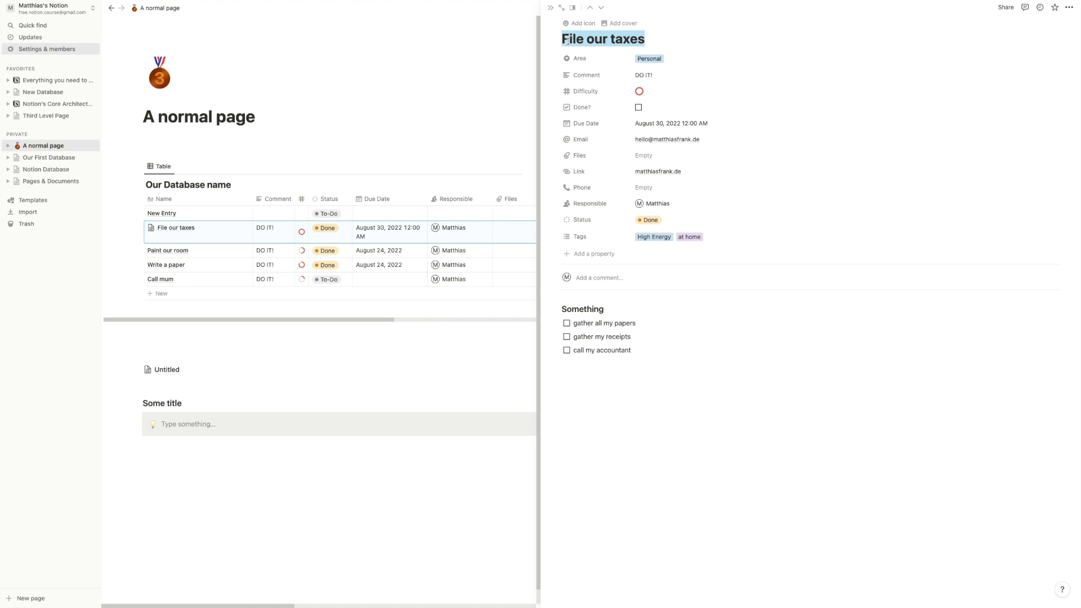
{"action": "left_click", "coordinate": [568, 41]}
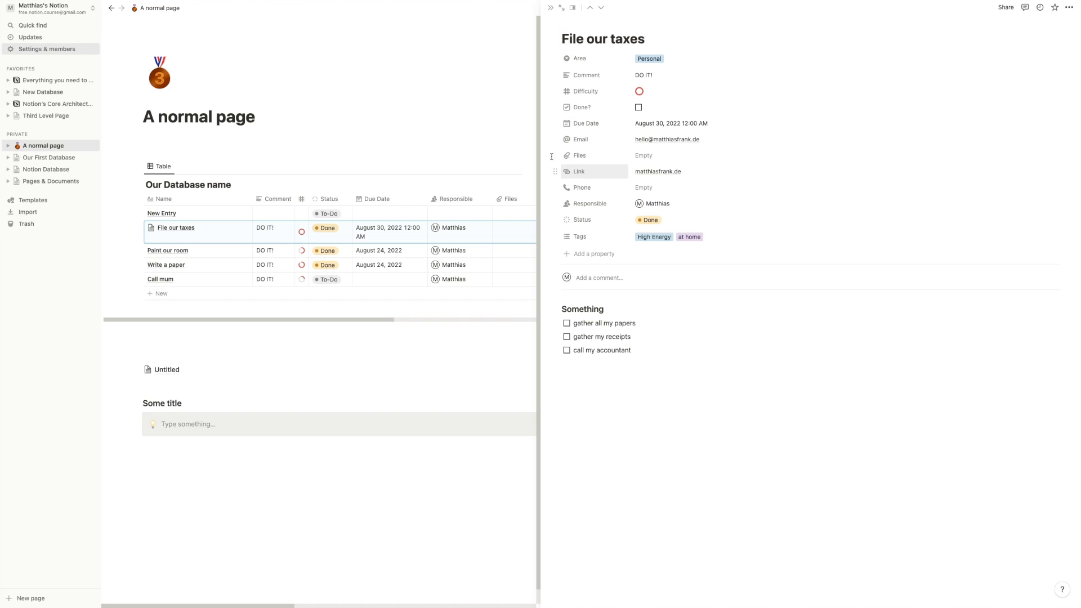
{"action": "left_click", "coordinate": [551, 7]}
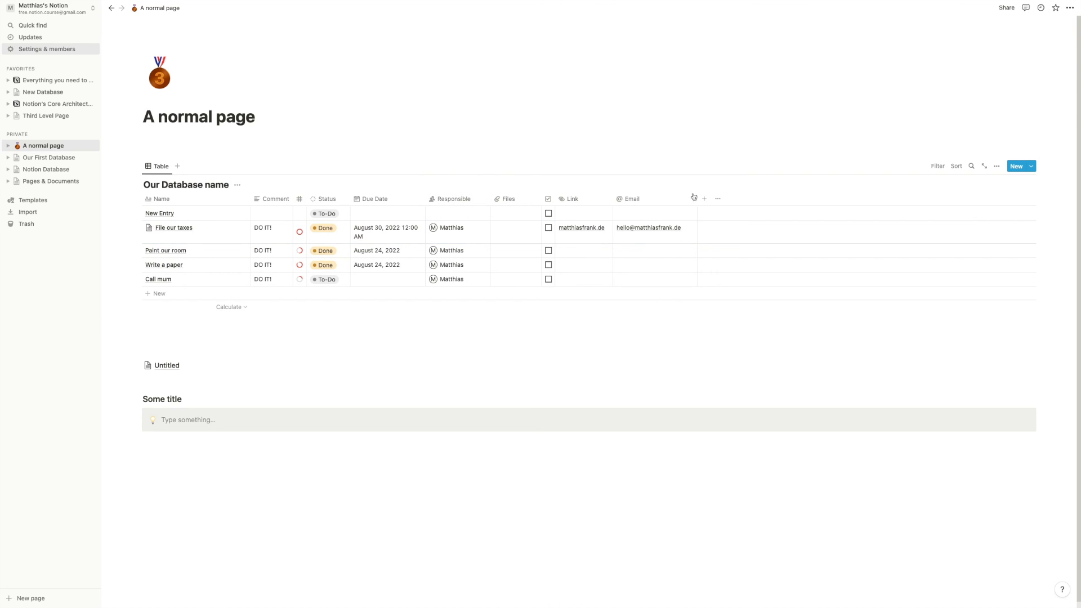
- Hide all table properties except Name, then show Due Date again
{"action": "mouse_move", "coordinate": [697, 199]}
{"action": "left_mouse_down"}
{"action": "mouse_move", "coordinate": [658, 195]}
{"action": "mouse_move", "coordinate": [689, 195]}
{"action": "left_mouse_up"}
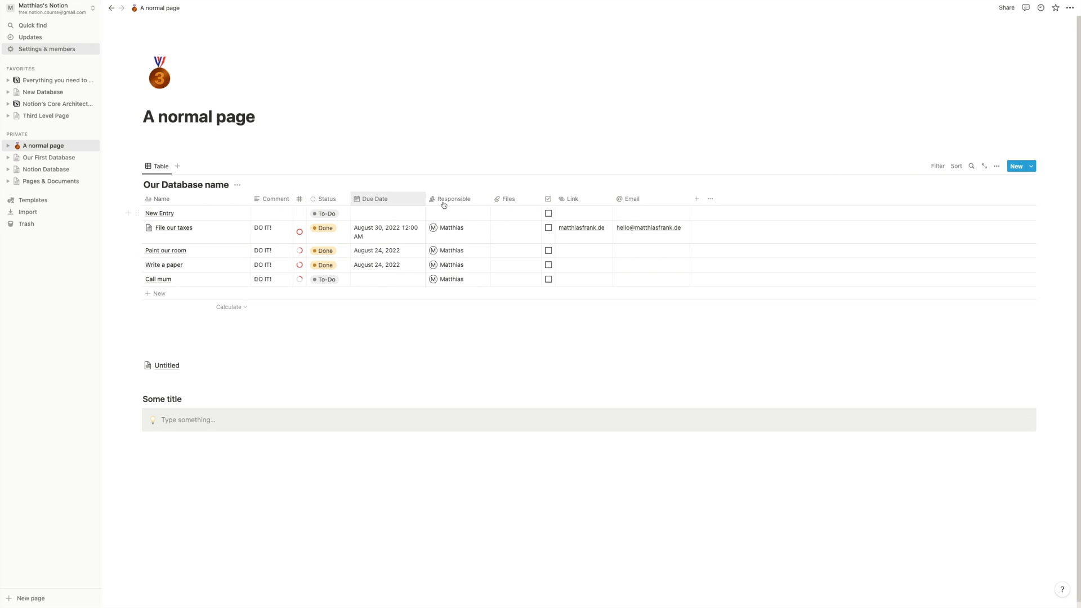
{"action": "left_click", "coordinate": [997, 167]}
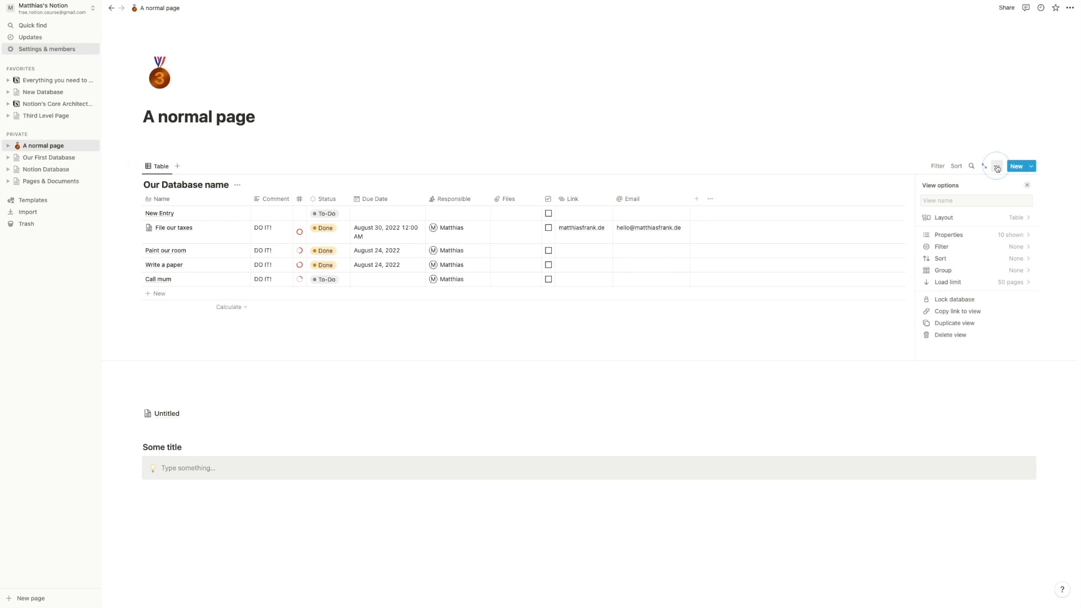
{"action": "left_click", "coordinate": [984, 241]}
{"action": "scroll", "coordinate": [968, 262], "scroll_direction": "down", "scroll_amount": 3}
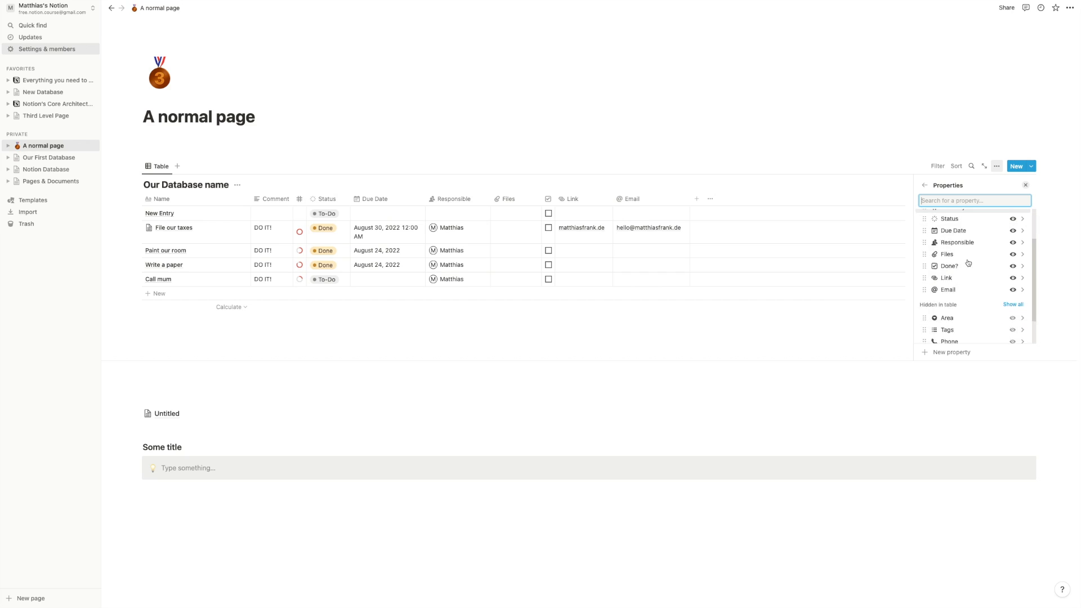
{"action": "scroll", "coordinate": [966, 262], "scroll_direction": "up", "scroll_amount": 5}
{"action": "scroll", "coordinate": [966, 262], "scroll_direction": "down", "scroll_amount": 4}
{"action": "scroll", "coordinate": [968, 265], "scroll_direction": "up", "scroll_amount": 1}
{"action": "scroll", "coordinate": [957, 287], "scroll_direction": "down", "scroll_amount": 1}
{"action": "scroll", "coordinate": [958, 293], "scroll_direction": "up", "scroll_amount": 5}
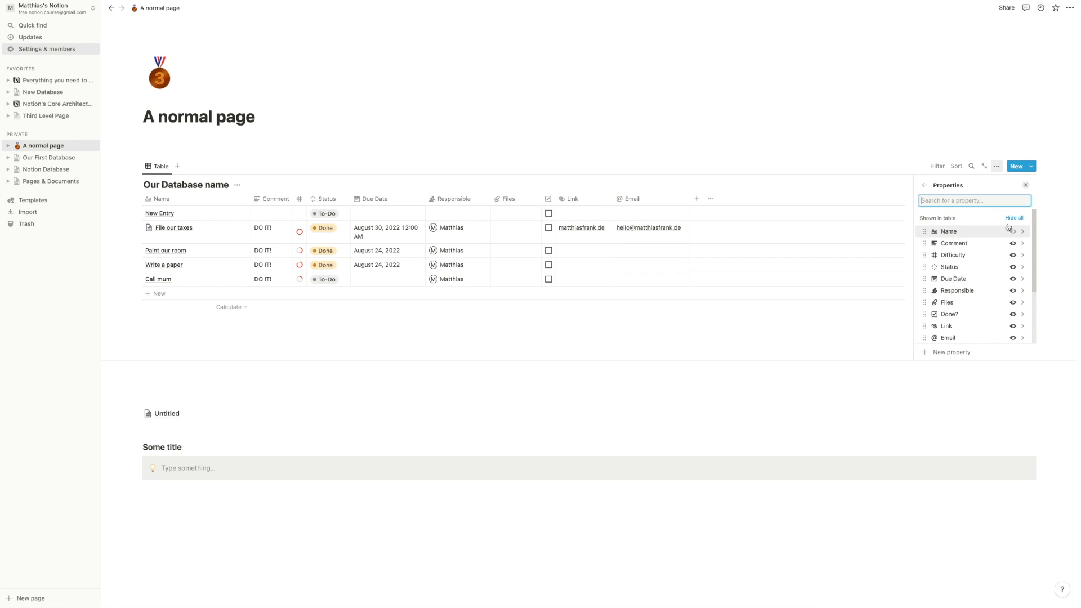
{"action": "left_click", "coordinate": [1016, 218]}
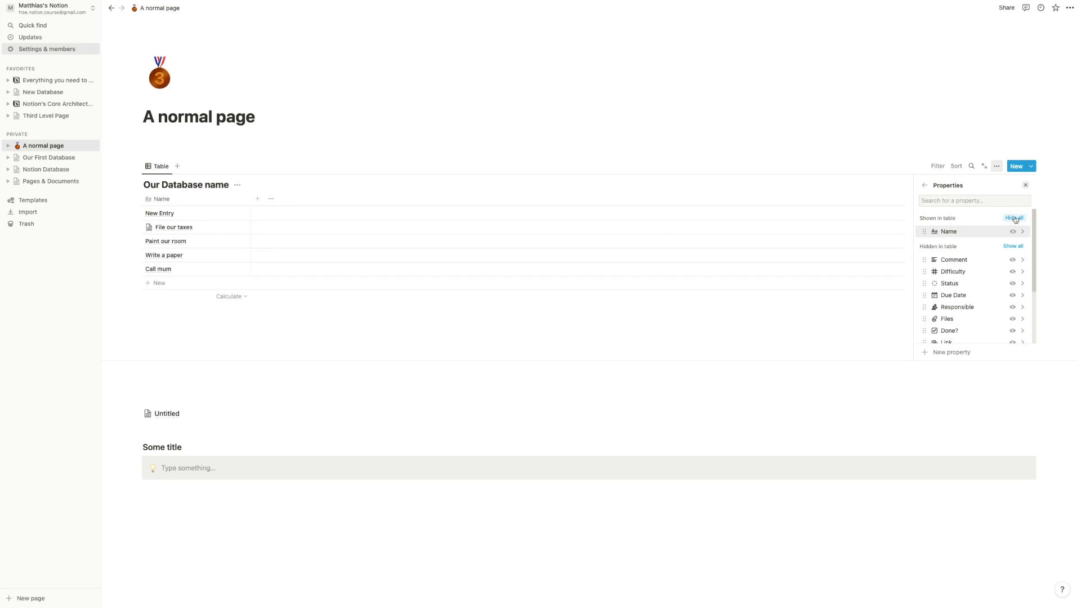
{"action": "left_click", "coordinate": [1013, 296]}
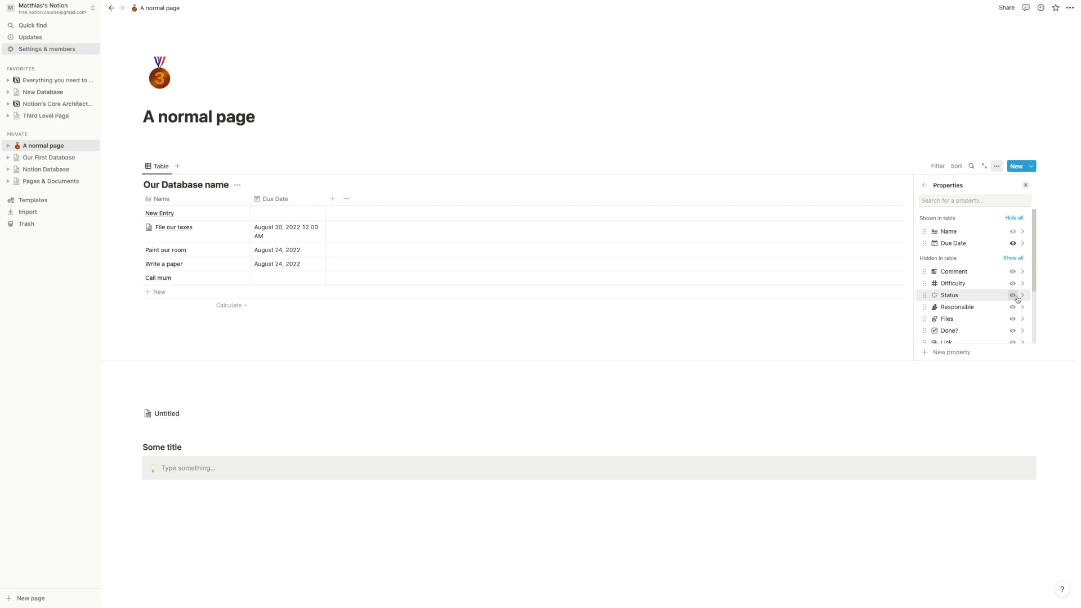
{"action": "left_click", "coordinate": [403, 332]}
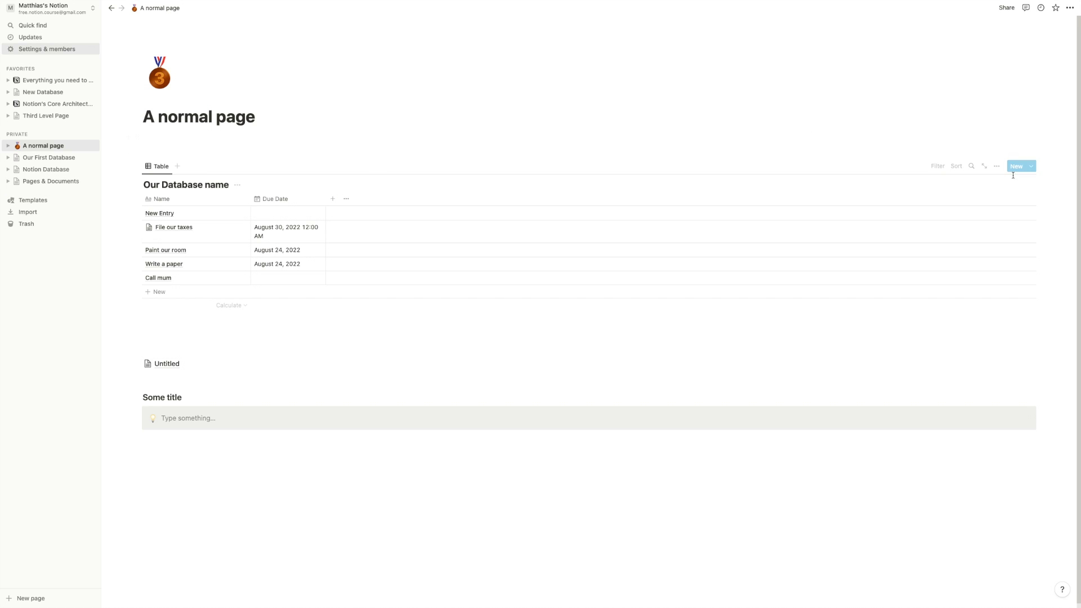
- Briefly show the Responsible column, then hide it again
{"action": "left_click", "coordinate": [997, 167]}
{"action": "left_click", "coordinate": [994, 234]}
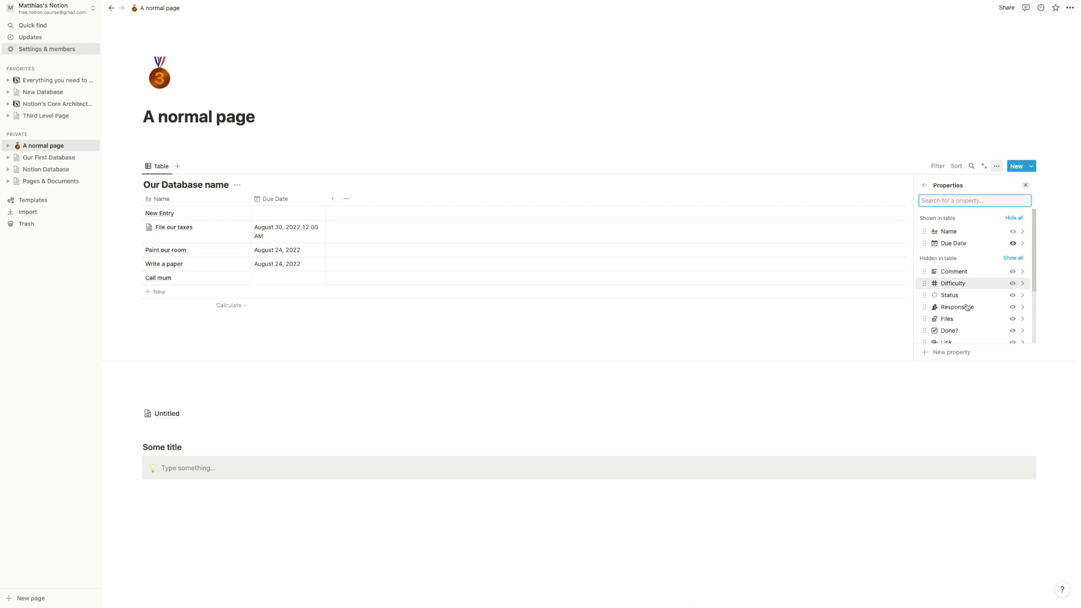
{"action": "left_click", "coordinate": [1014, 308]}
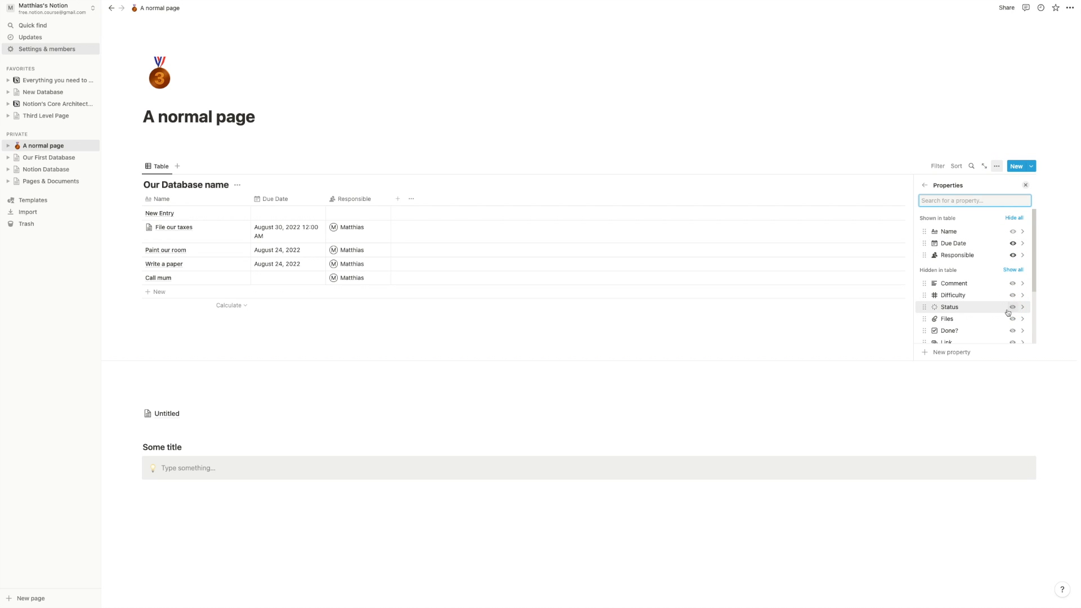
{"action": "left_click", "coordinate": [1013, 255]}
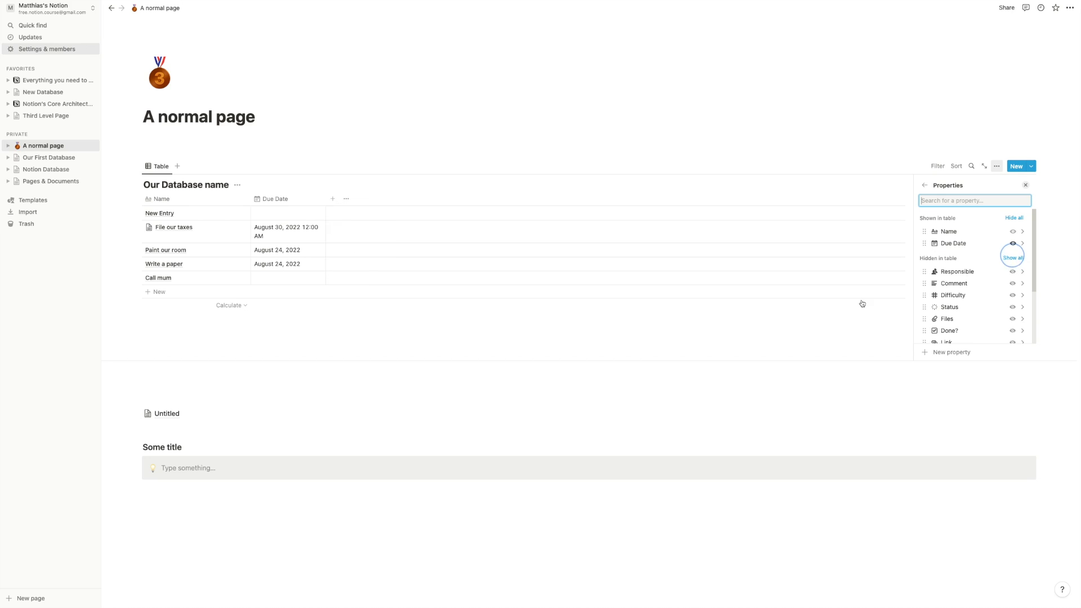
{"action": "left_click", "coordinate": [543, 340]}
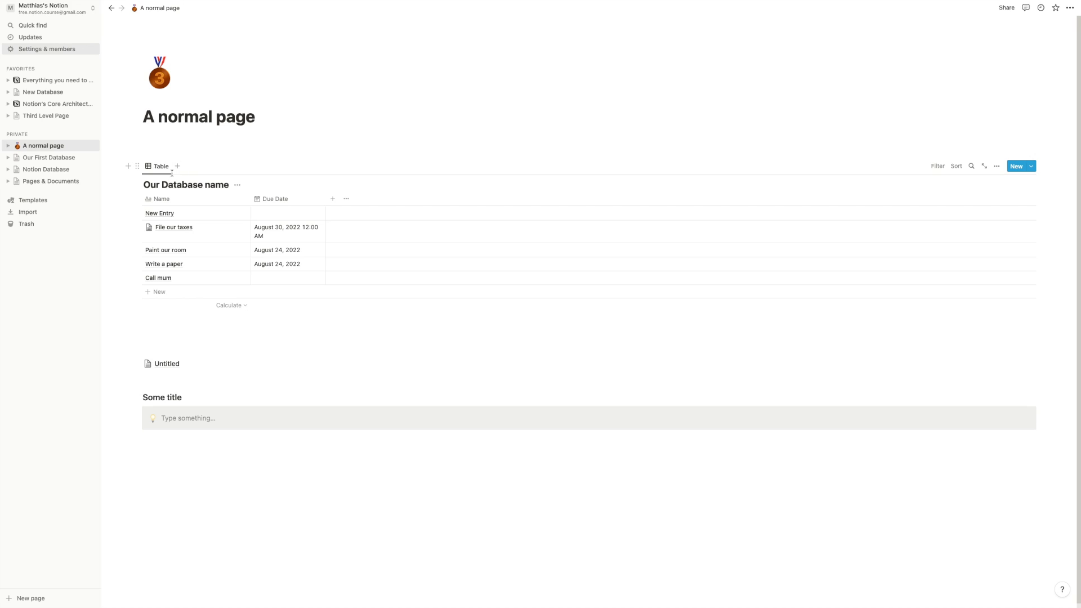
- Add a new view named Difficulty with Show database title switched off
{"action": "left_click", "coordinate": [179, 168]}
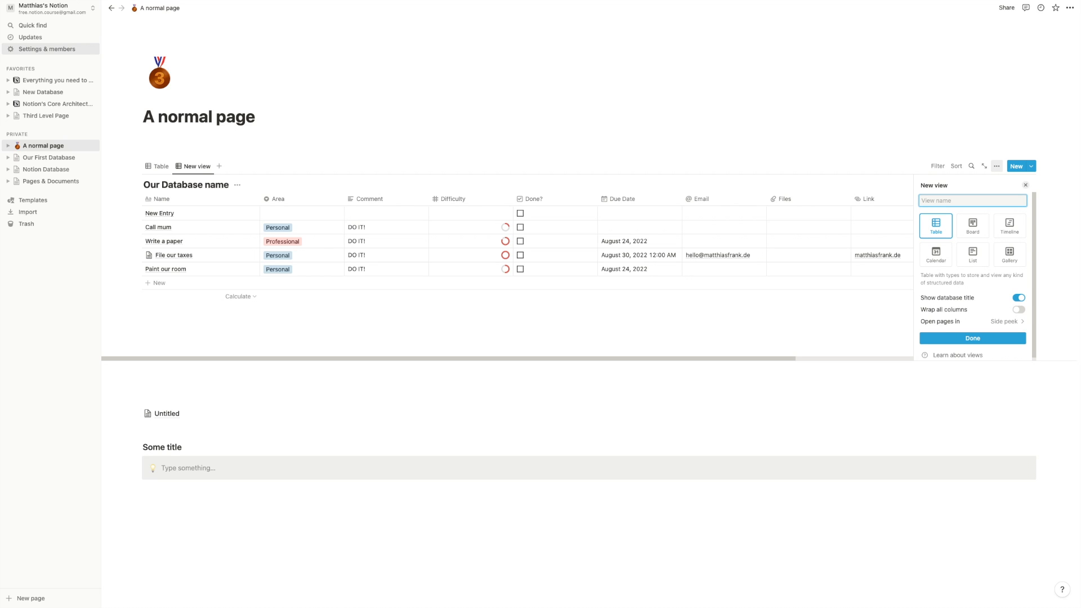
{"action": "type", "text": "Difficulty"}
{"action": "scroll", "coordinate": [964, 283], "scroll_direction": "down", "scroll_amount": 1}
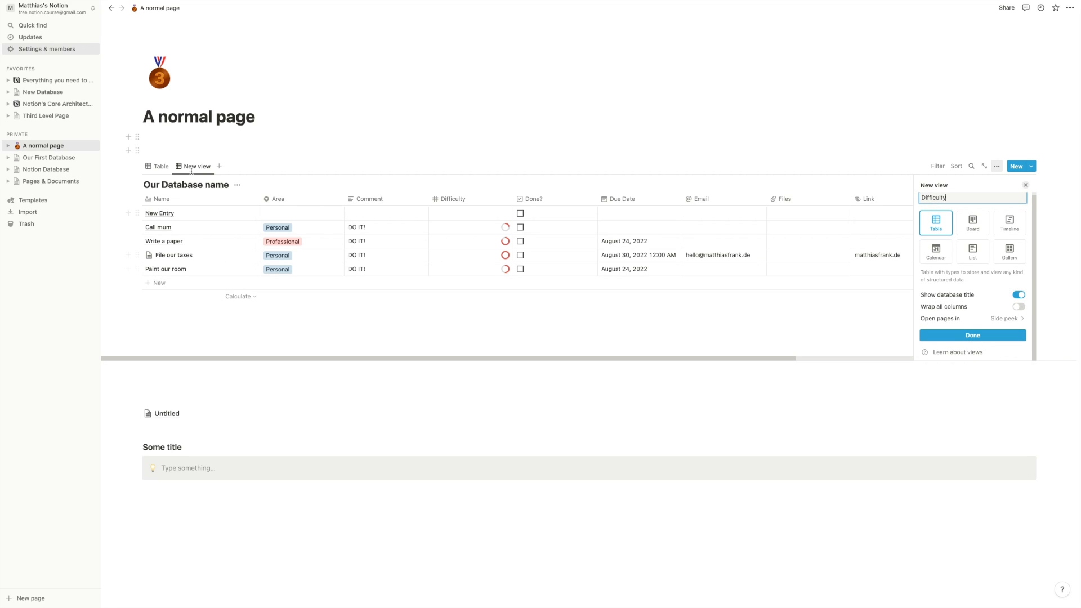
{"action": "left_click", "coordinate": [1021, 296]}
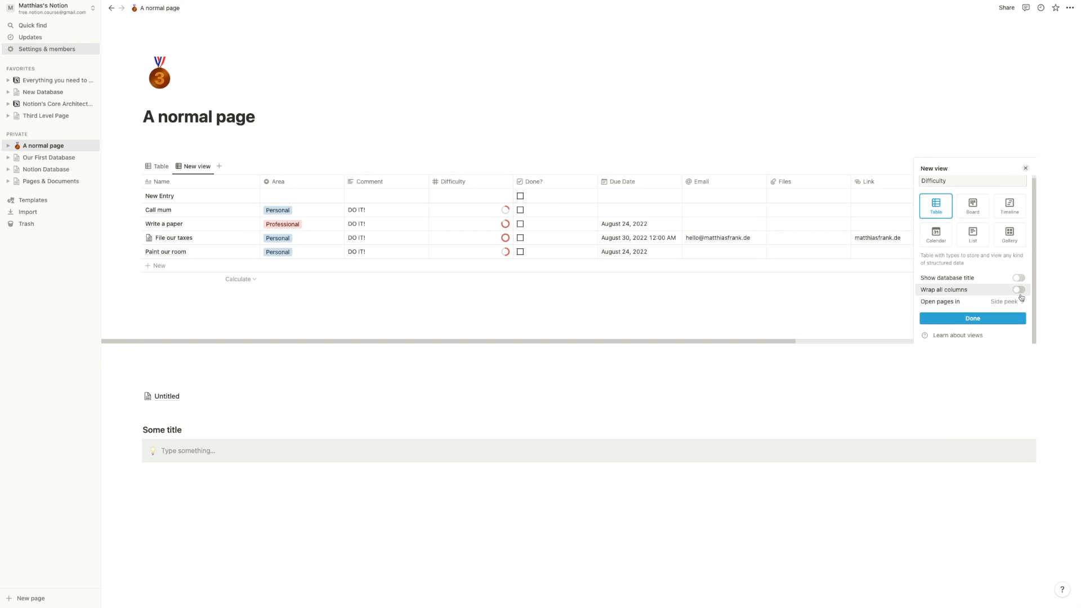
{"action": "left_click", "coordinate": [1020, 278]}
{"action": "left_click", "coordinate": [1019, 295]}
- Try column wrapping and Center peek, leaving wrapping off and pages opening in Side peek
{"action": "left_click", "coordinate": [1018, 299]}
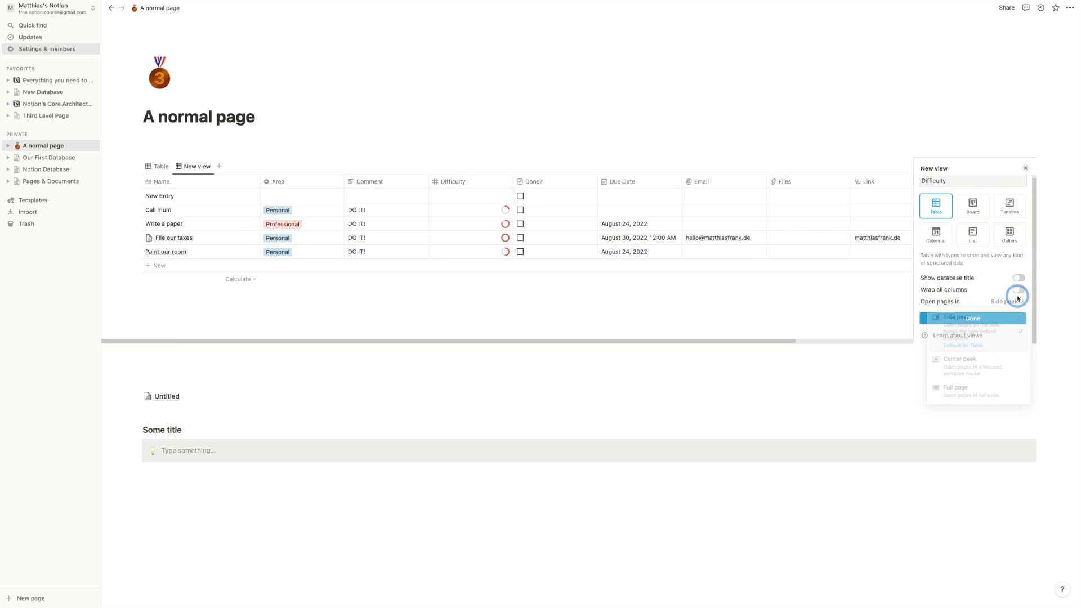
{"action": "left_click", "coordinate": [1021, 292]}
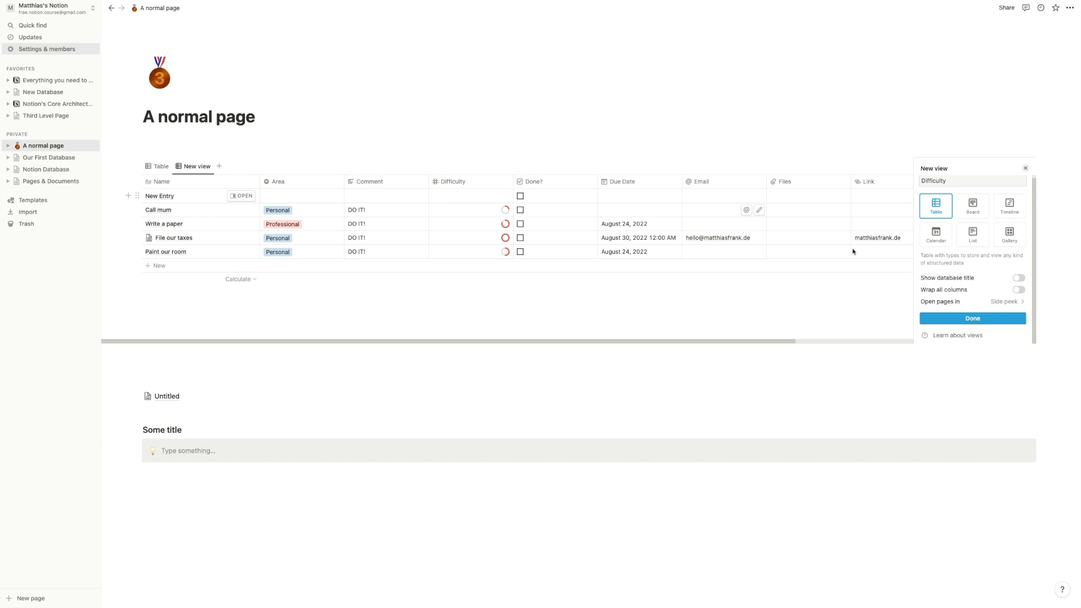
{"action": "left_click", "coordinate": [1019, 290]}
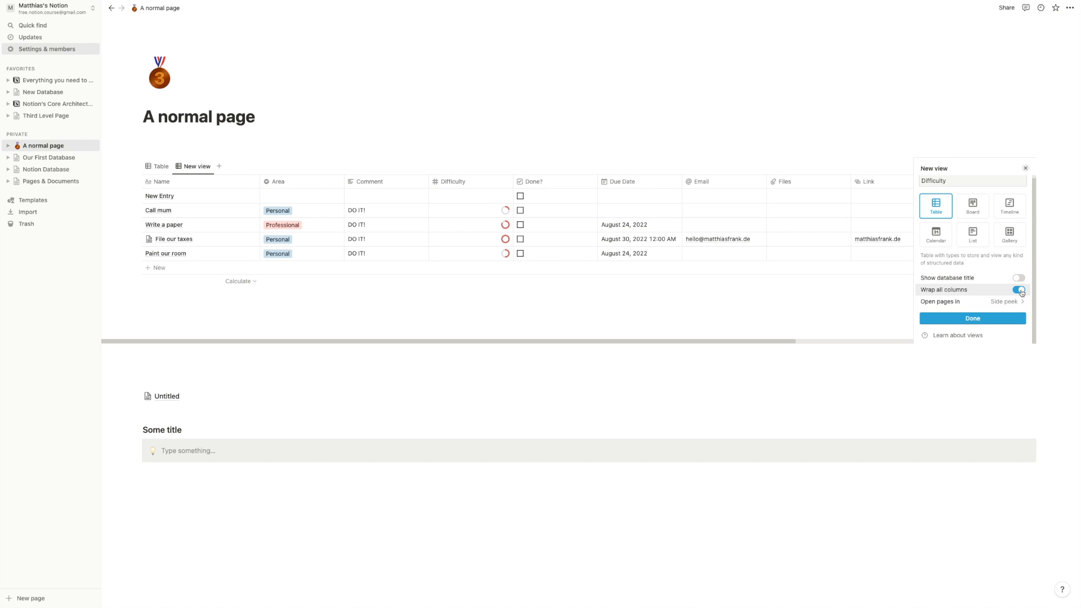
{"action": "left_click", "coordinate": [1020, 290]}
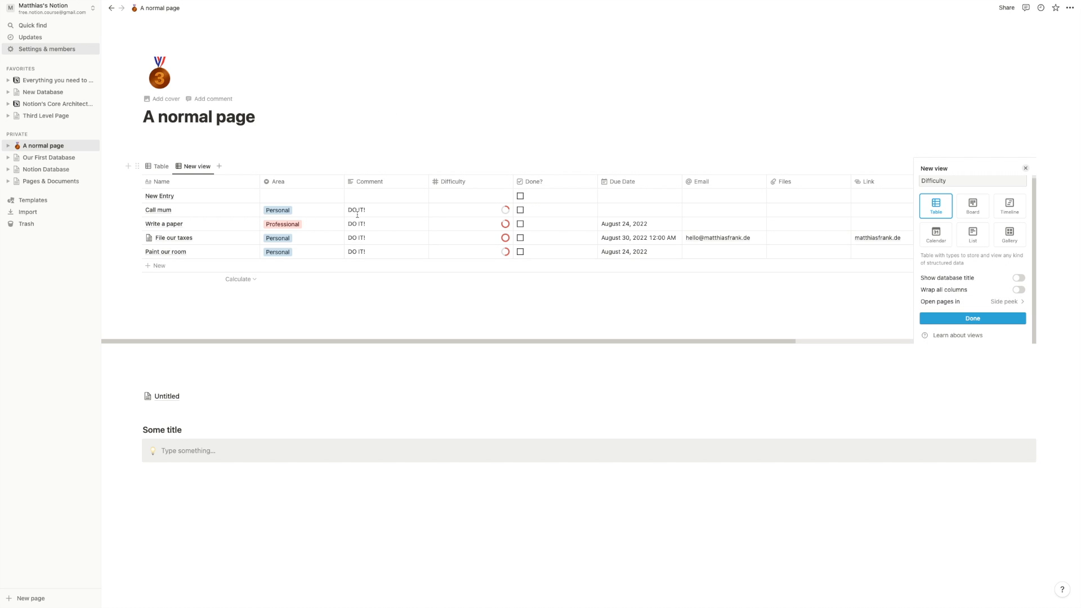
{"action": "left_click", "coordinate": [1009, 304]}
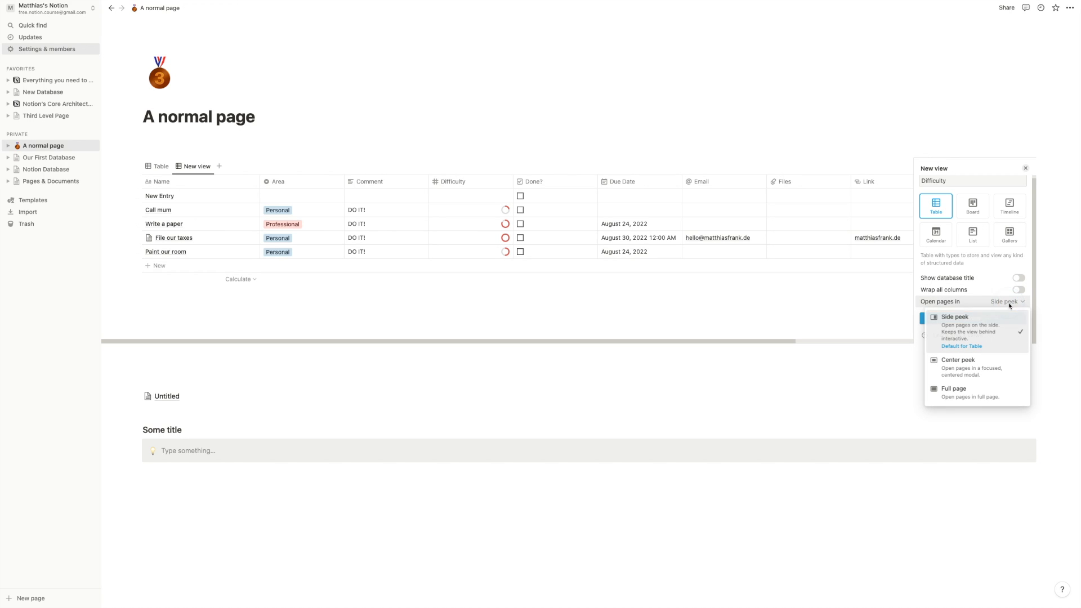
{"action": "left_click", "coordinate": [983, 379]}
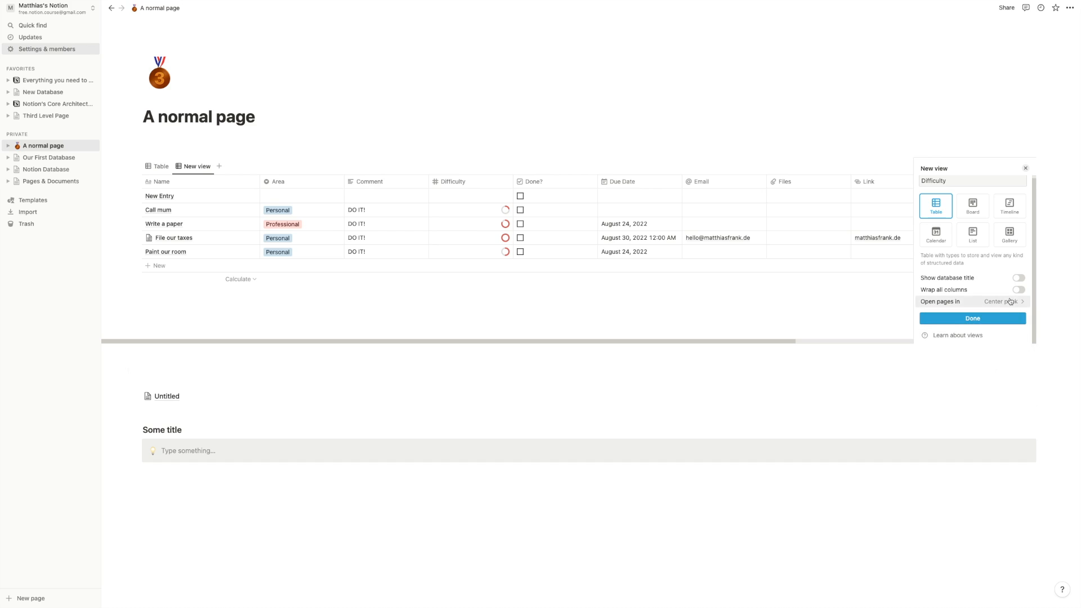
{"action": "left_click", "coordinate": [1011, 300]}
{"action": "left_click", "coordinate": [987, 338]}
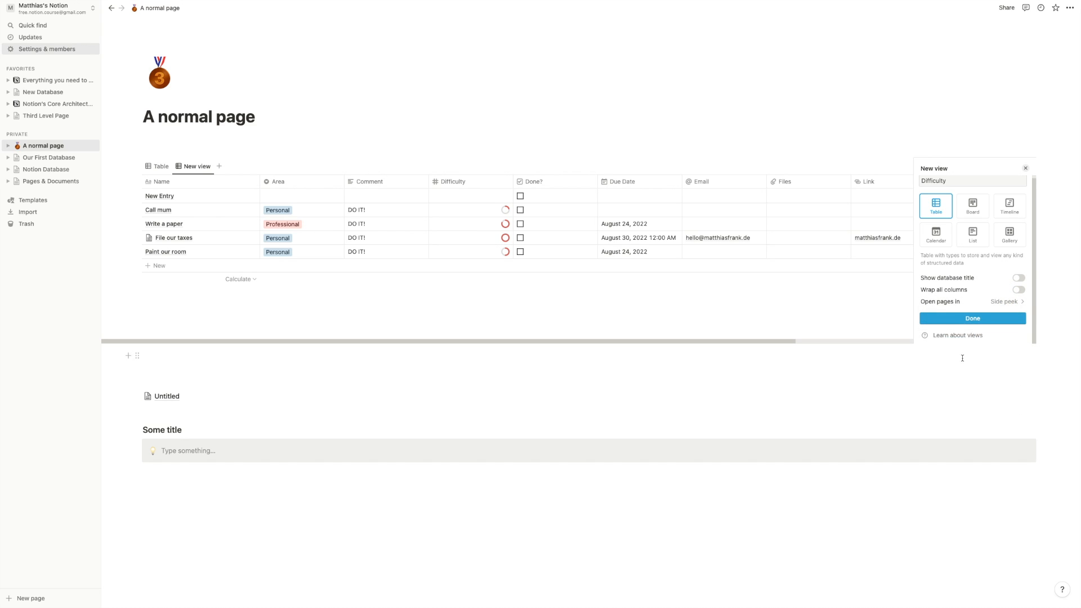
- Finish creating the Difficulty view and compare it against the Table view
{"action": "left_click", "coordinate": [980, 319]}
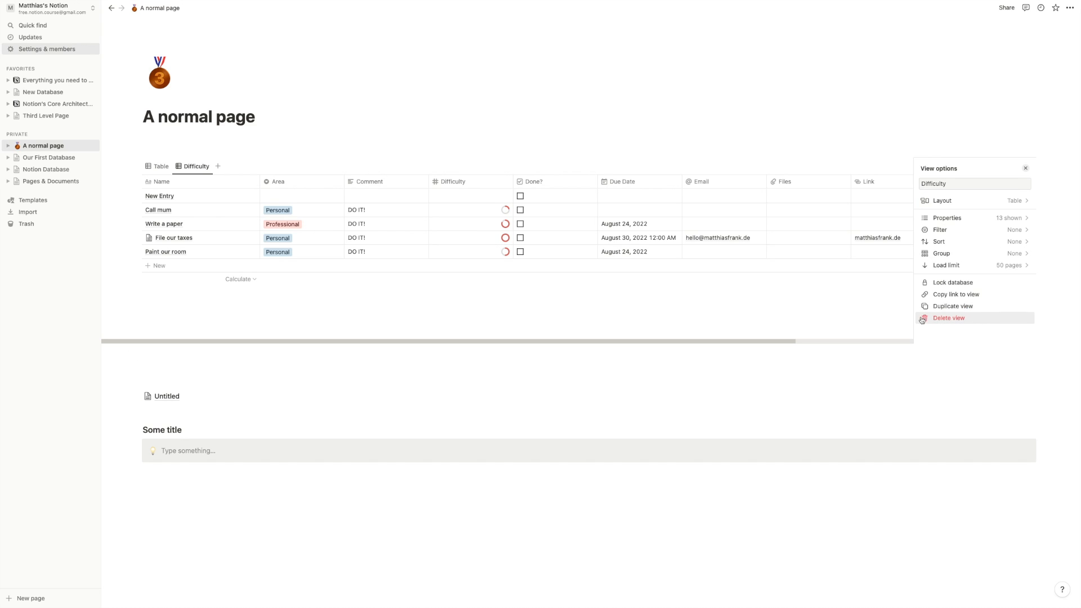
{"action": "left_click", "coordinate": [538, 319]}
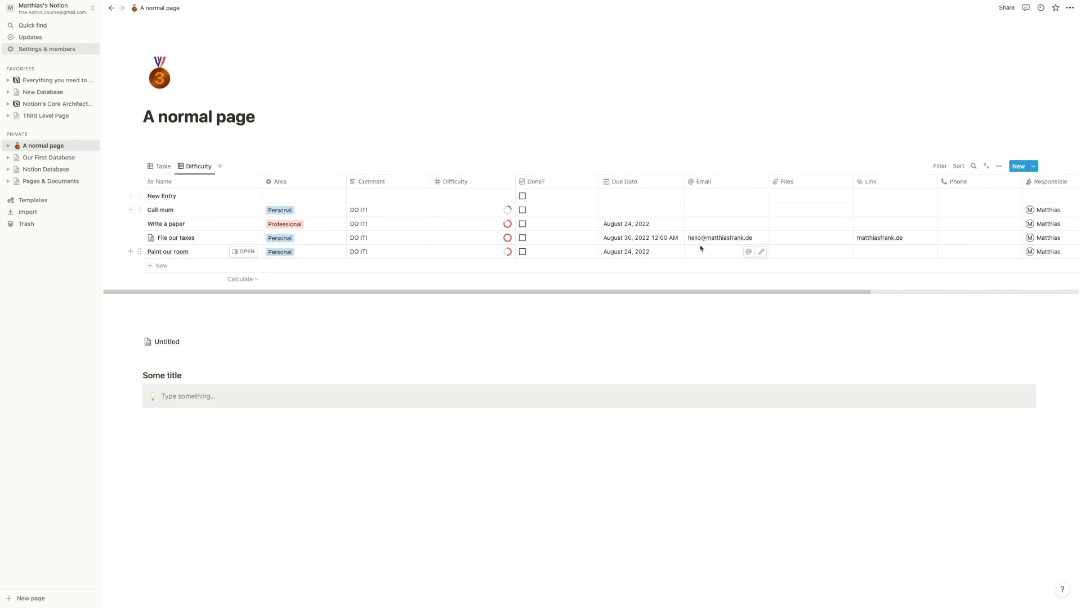
{"action": "left_click", "coordinate": [158, 167]}
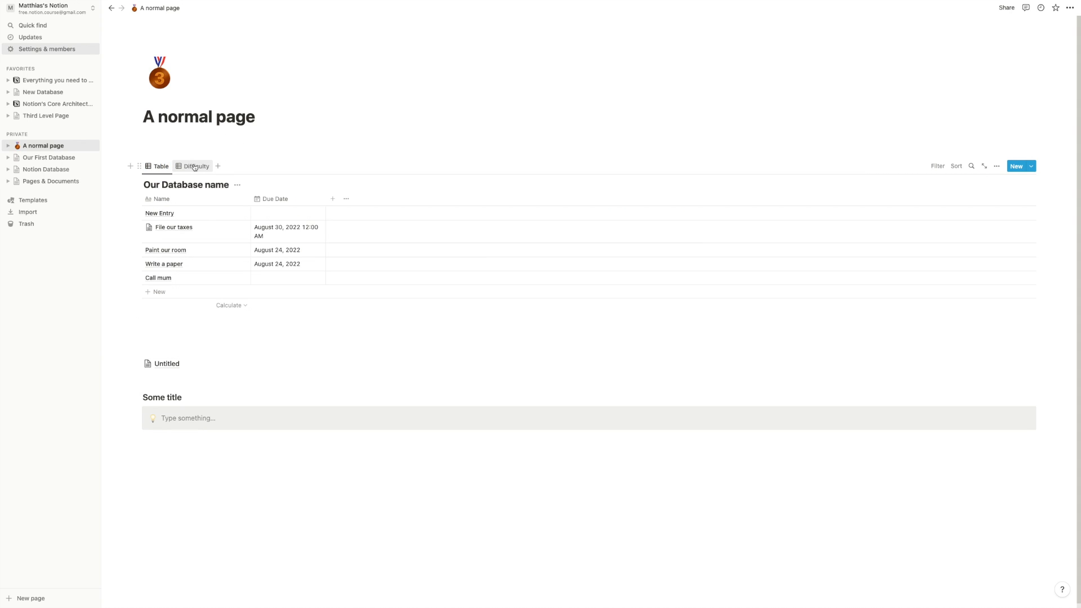
{"action": "left_click", "coordinate": [193, 167]}
{"action": "left_click", "coordinate": [159, 166]}
{"action": "left_click", "coordinate": [189, 169]}
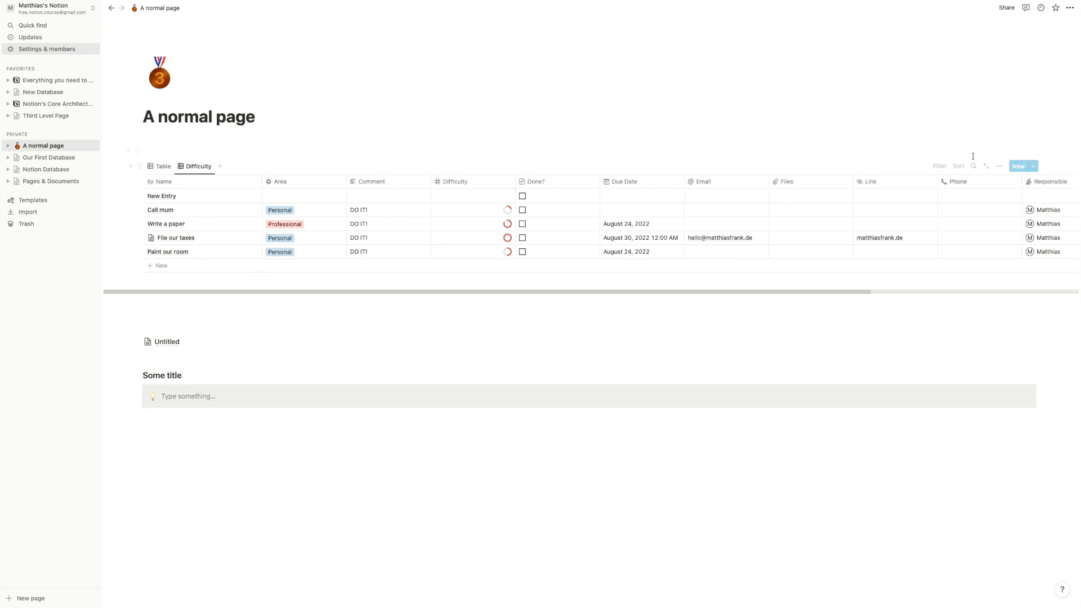
- Show only Name and Difficulty in the Difficulty view, narrow Difficulty, and return to Table
{"action": "left_click", "coordinate": [999, 166]}
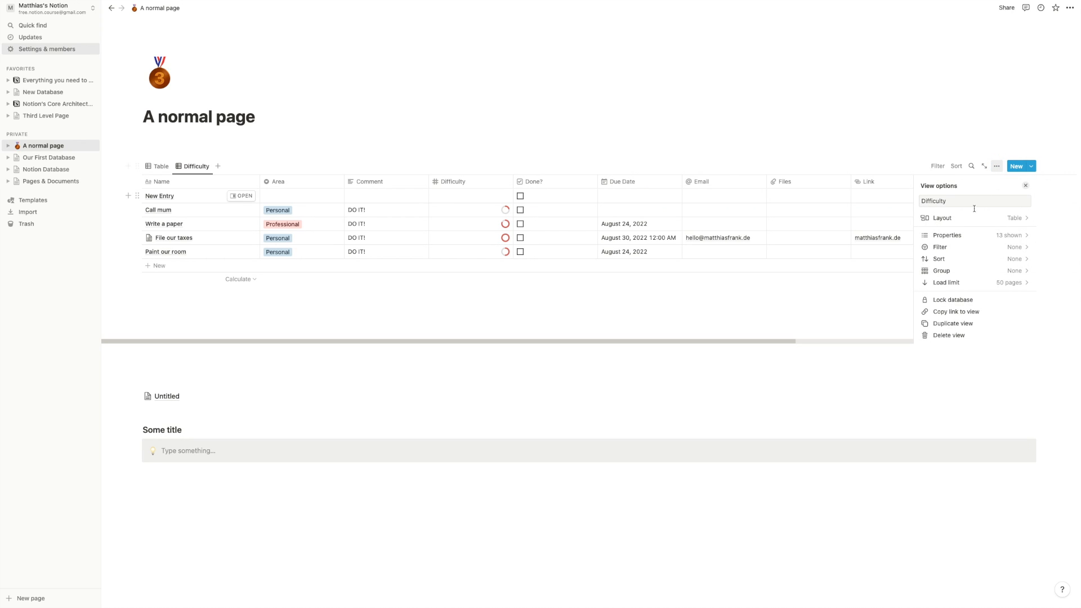
{"action": "left_click", "coordinate": [983, 236]}
{"action": "left_click", "coordinate": [1014, 219]}
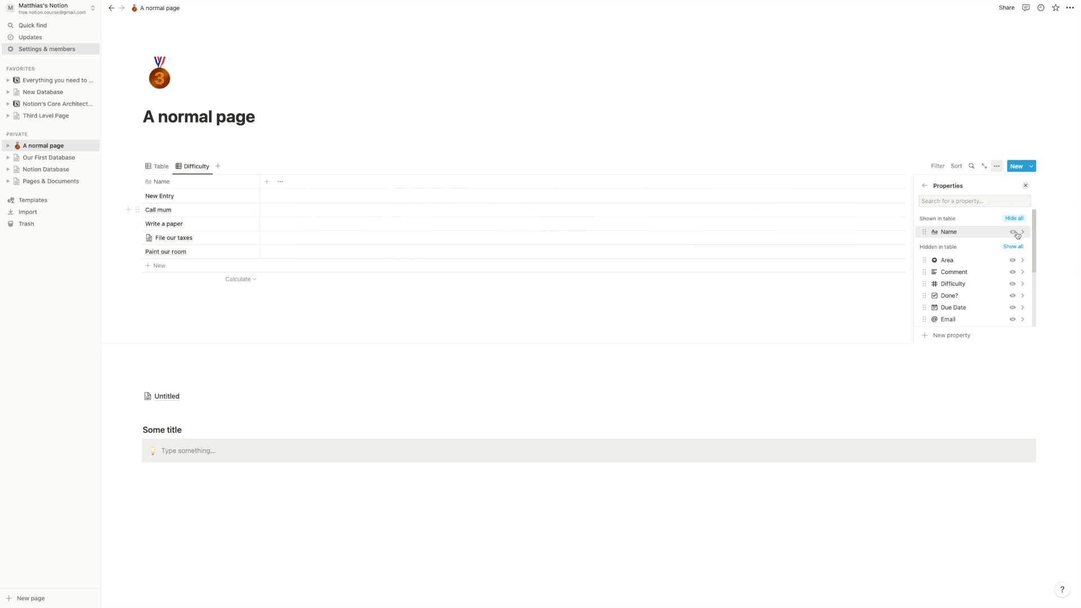
{"action": "left_click", "coordinate": [1013, 284]}
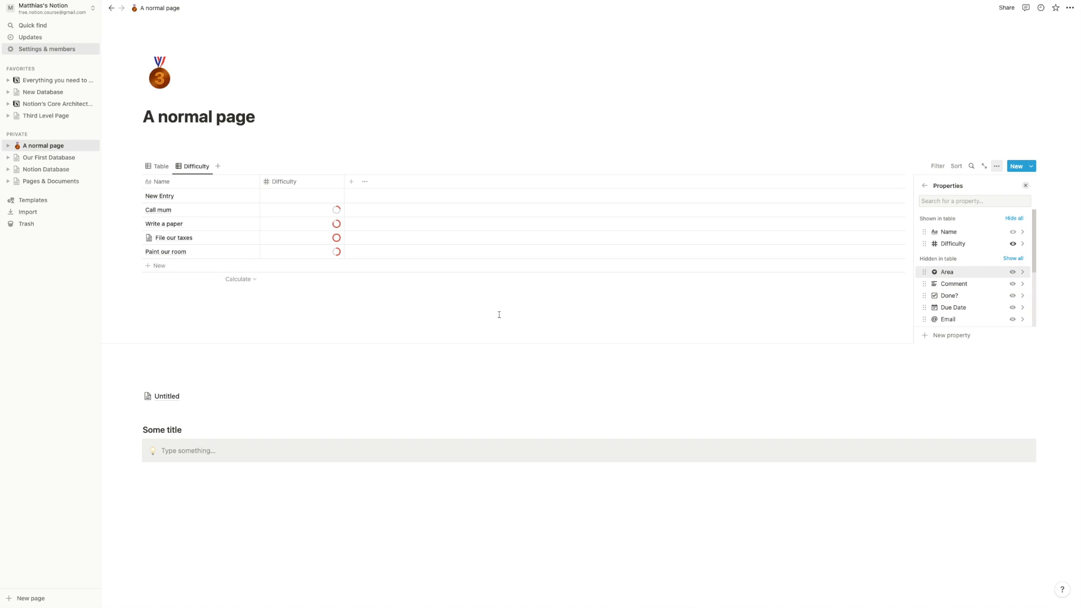
{"action": "left_click", "coordinate": [456, 317]}
{"action": "left_click_drag", "start_coordinate": [346, 181], "coordinate": [302, 196]}
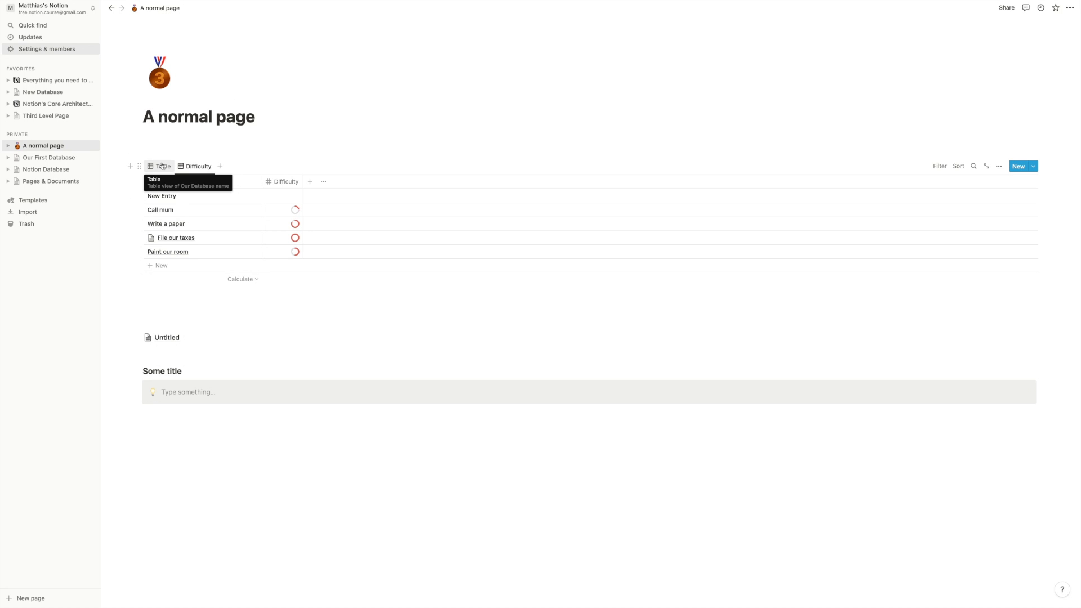
{"action": "left_click", "coordinate": [162, 166]}
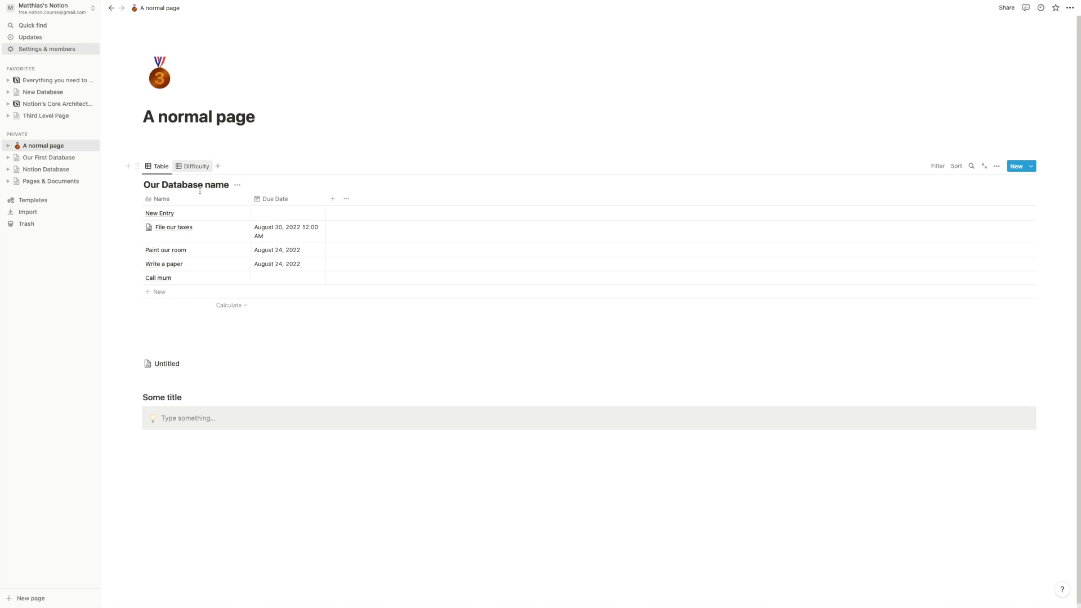
- Toggle the Table view's database title and column wrapping, leaving both unchanged
{"action": "left_click", "coordinate": [997, 167]}
{"action": "left_click", "coordinate": [972, 219]}
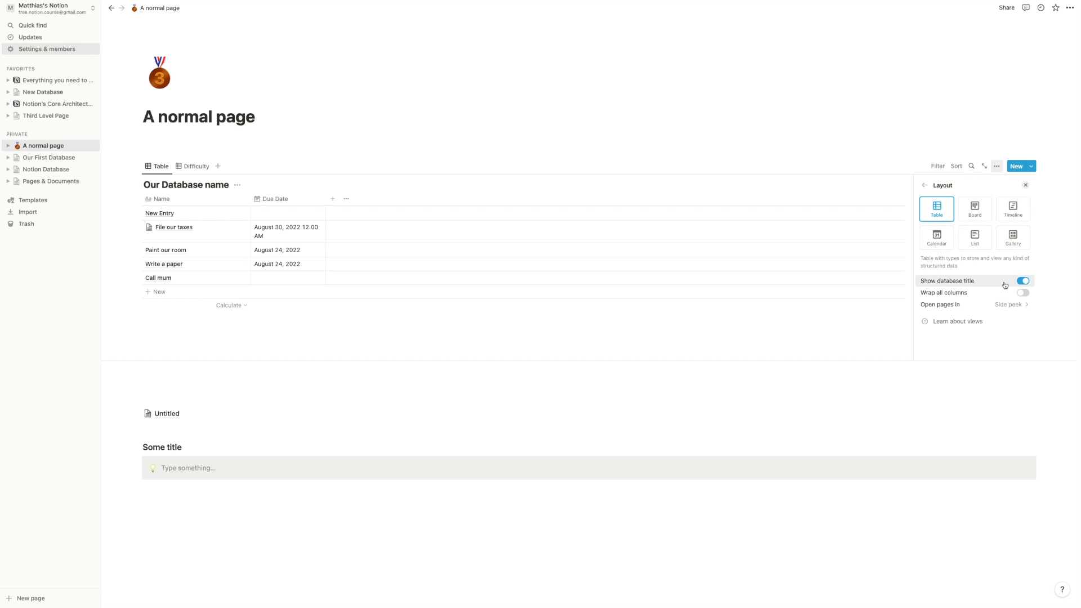
{"action": "left_click", "coordinate": [1023, 281]}
{"action": "left_click", "coordinate": [1024, 275]}
{"action": "left_click", "coordinate": [1023, 264]}
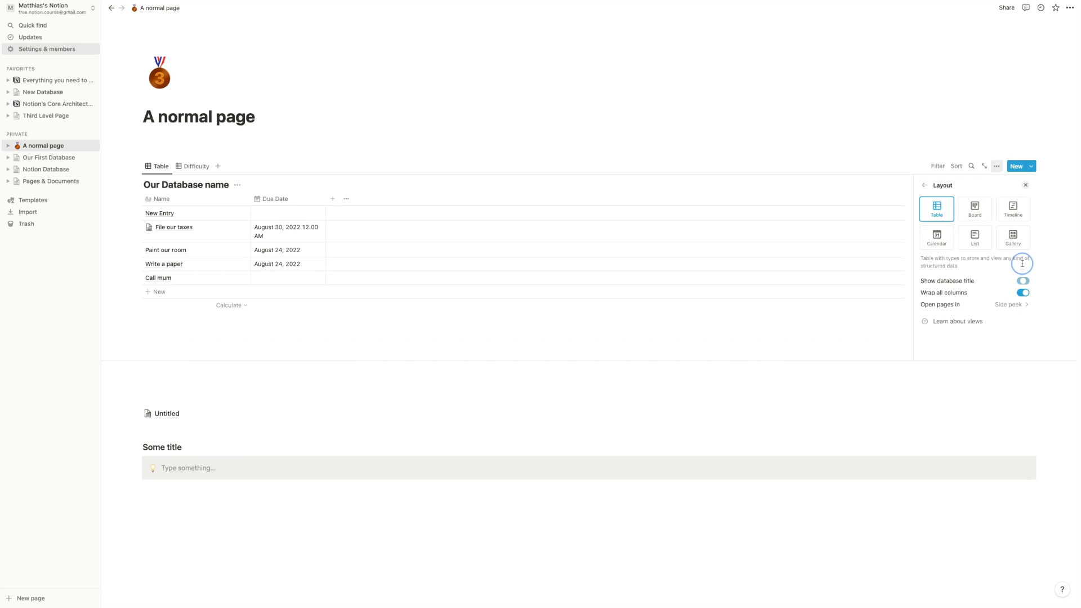
{"action": "left_click", "coordinate": [1023, 293]}
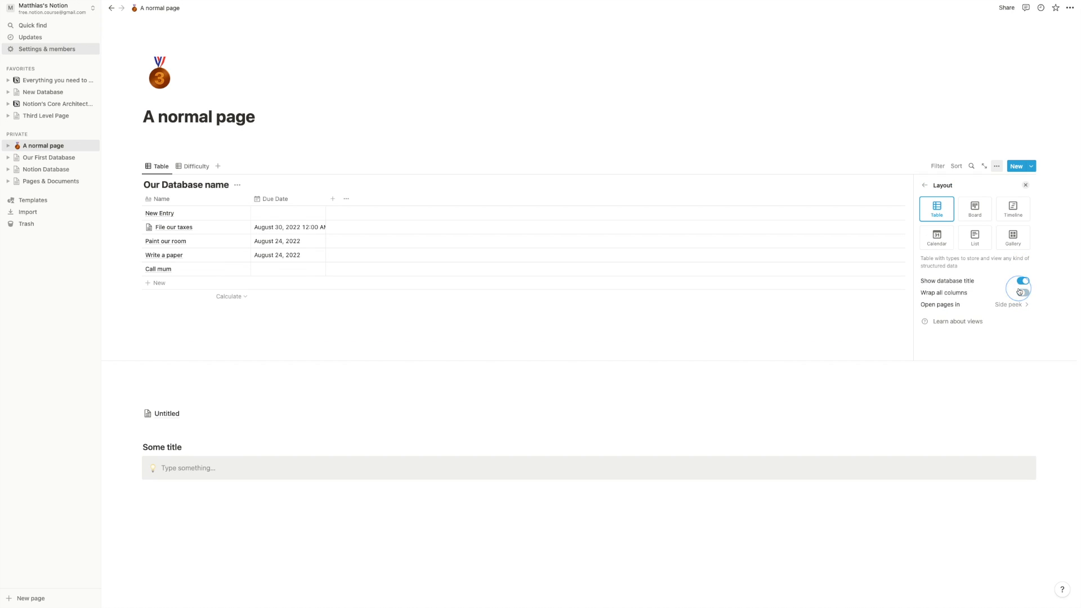
{"action": "left_click", "coordinate": [318, 337]}
- Switch to the Difficulty view from the database title menu
{"action": "left_click", "coordinate": [240, 186]}
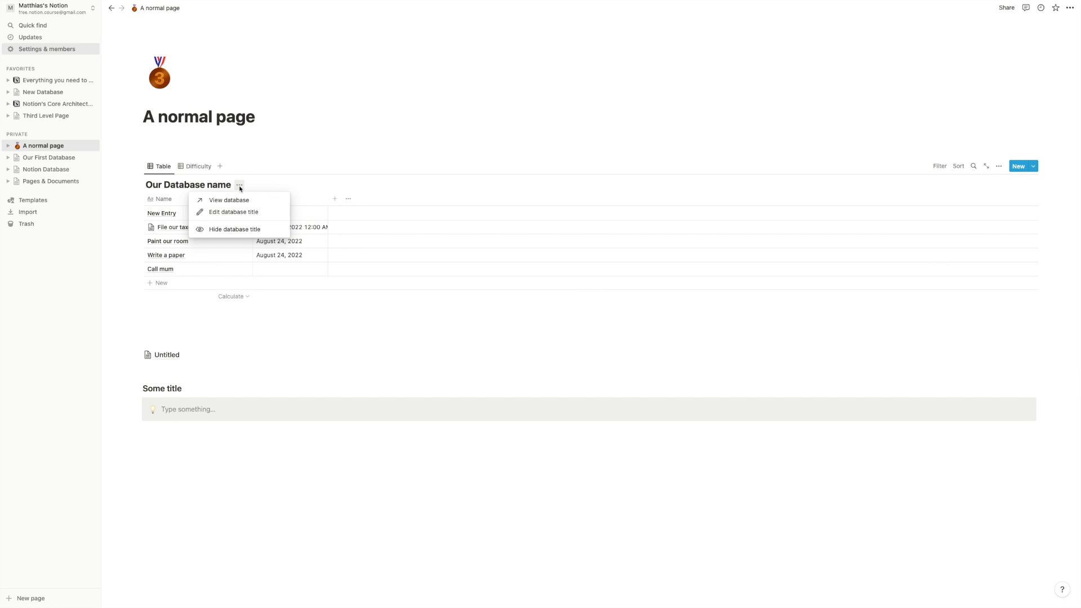
{"action": "left_click", "coordinate": [256, 325]}
{"action": "left_click", "coordinate": [203, 168]}
{"action": "left_click", "coordinate": [207, 171]}
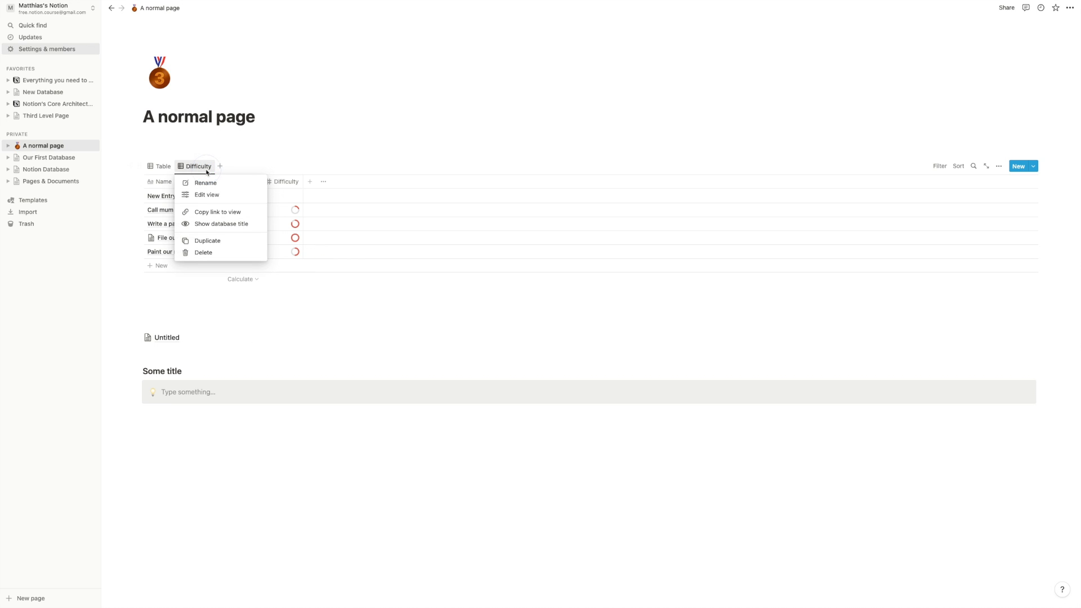
{"action": "left_click", "coordinate": [202, 166]}
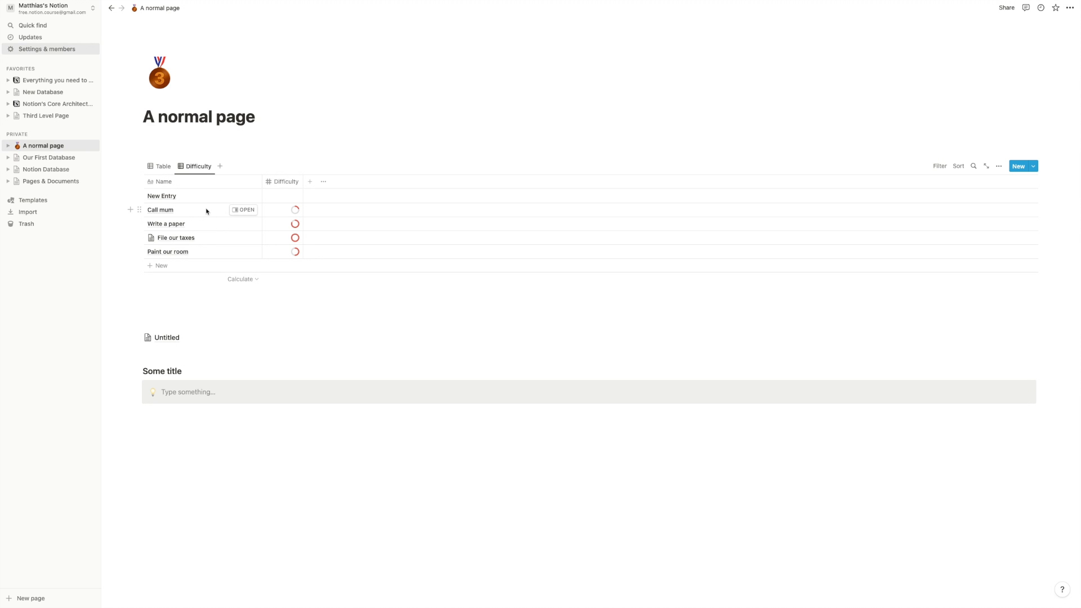
- Replace the New Entry name with 'Get Groceries', then switch back to the Table view
{"action": "left_click", "coordinate": [193, 197]}
{"action": "key", "text": "super+a"}
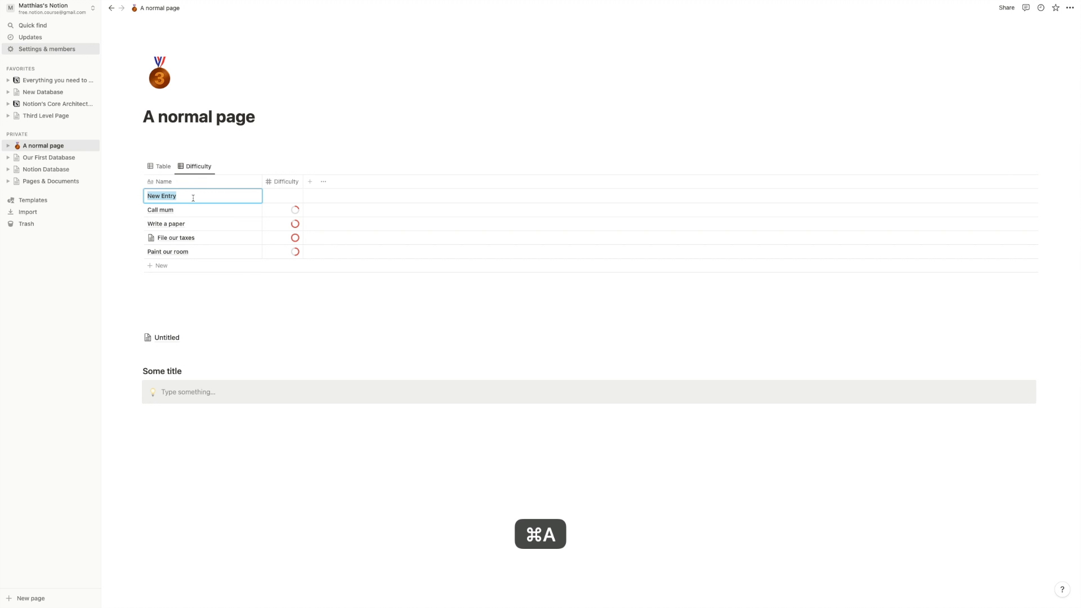
{"action": "type", "text": "Get"}
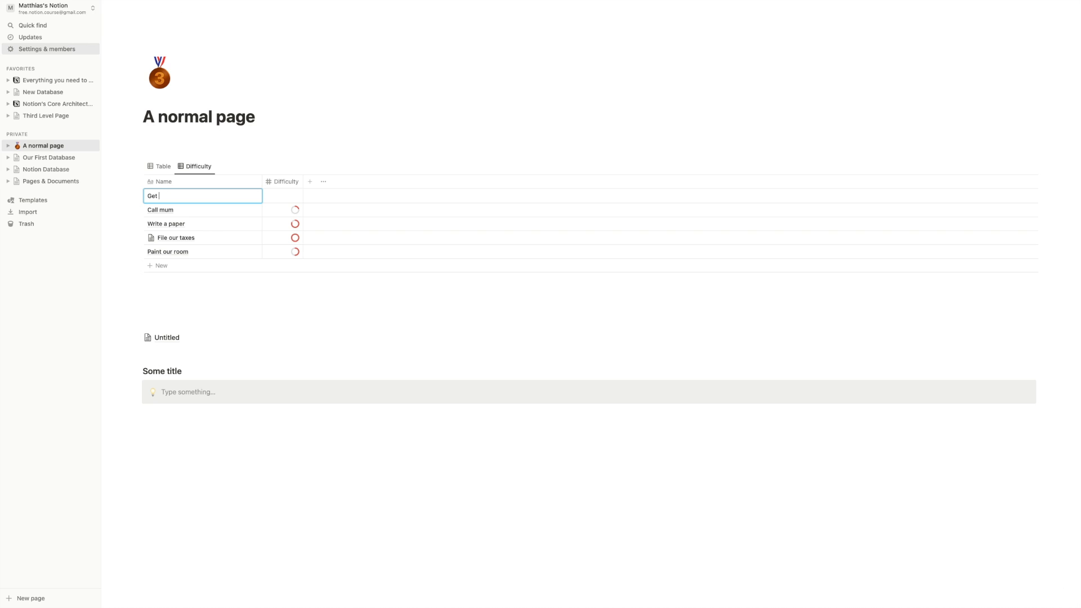
{"action": "type", "text": " Groceries"}
{"action": "key", "text": "Return"}
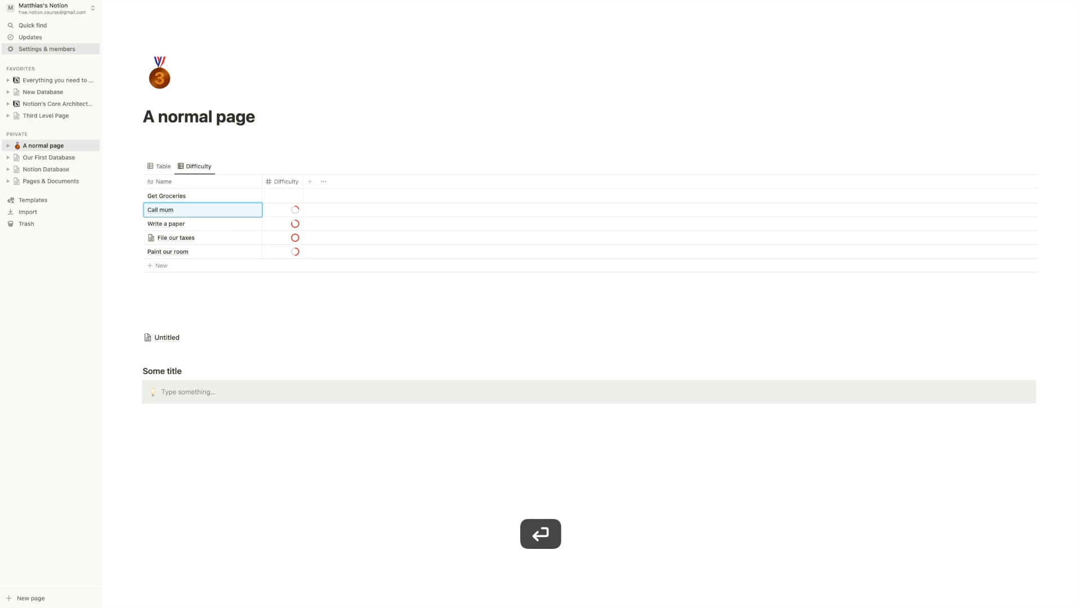
{"action": "left_click", "coordinate": [284, 199]}
{"action": "key", "text": "Return"}
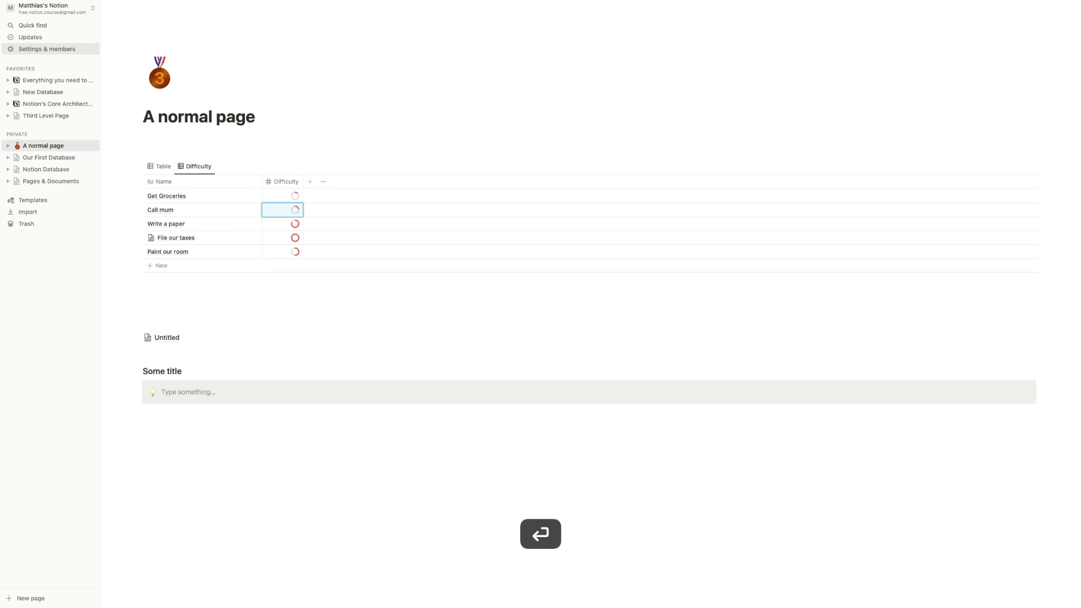
{"action": "left_click", "coordinate": [161, 168]}
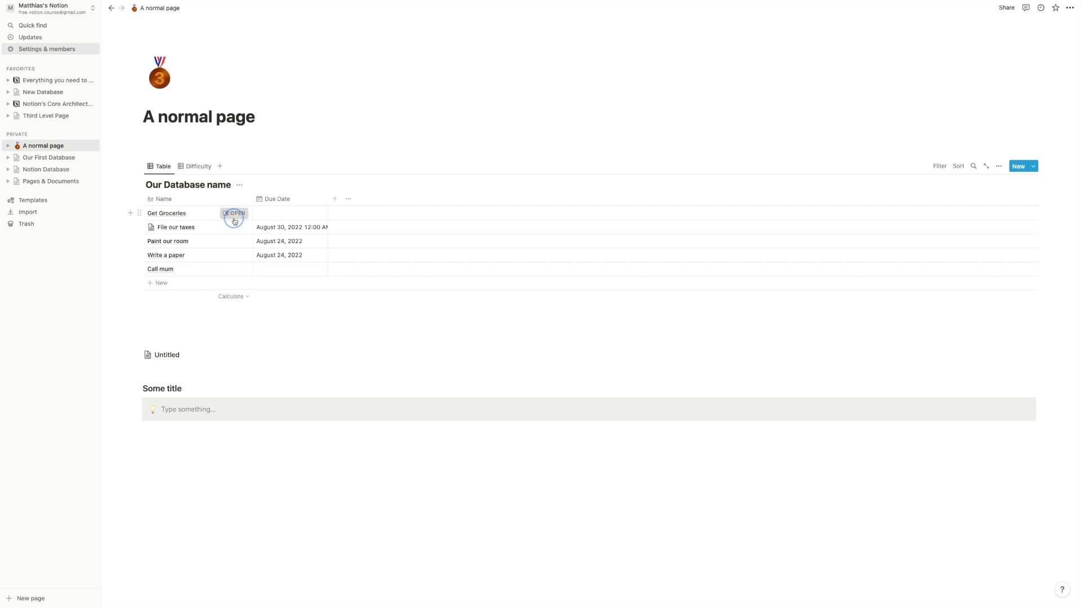
- Open Get Groceries in side peek, then close it
{"action": "left_click", "coordinate": [234, 213]}
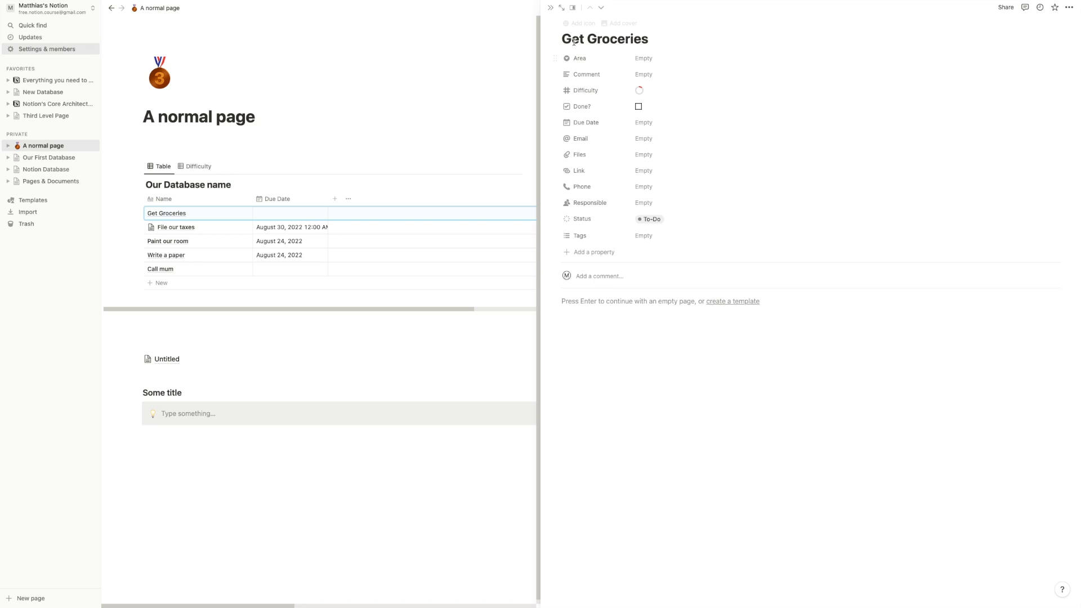
{"action": "left_click_drag", "start_coordinate": [566, 39], "coordinate": [648, 39]}
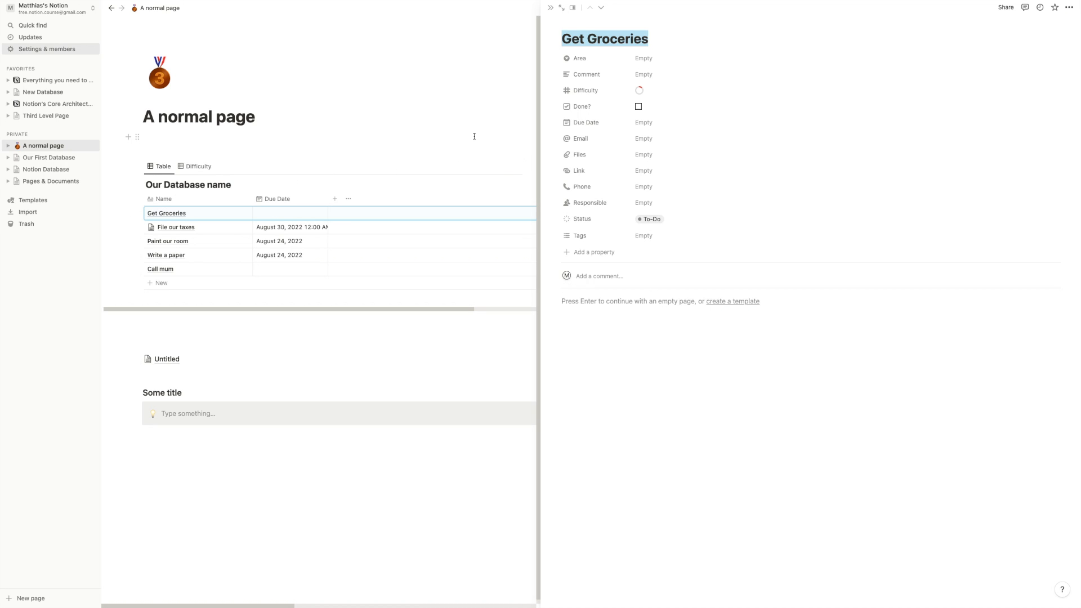
{"action": "left_click", "coordinate": [347, 143]}
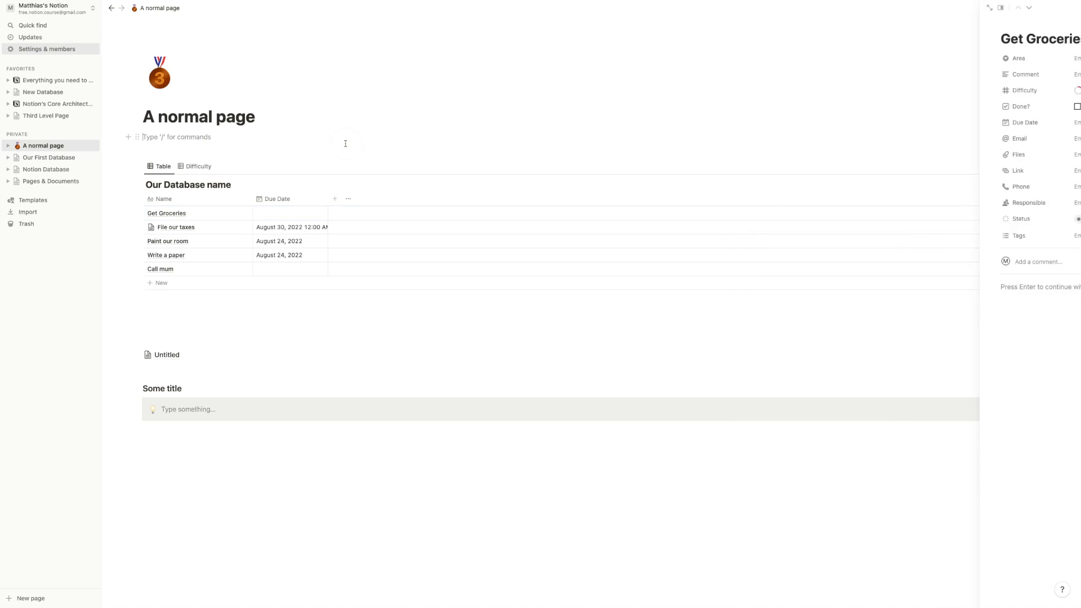
- Narrow the Name column in the Difficulty view, then return to Table
{"action": "left_click", "coordinate": [186, 167]}
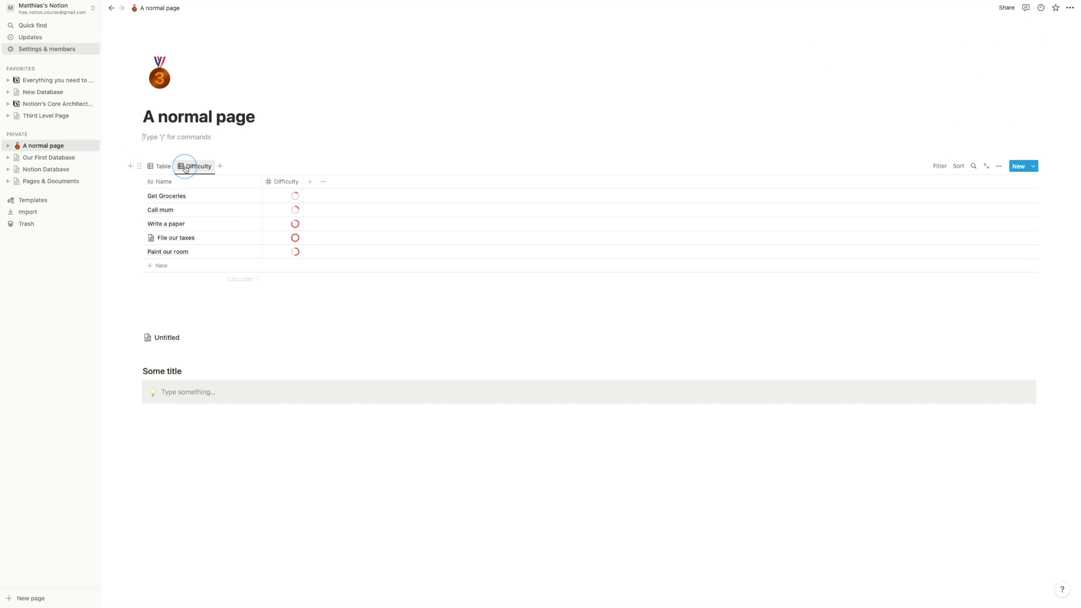
{"action": "left_click", "coordinate": [259, 182]}
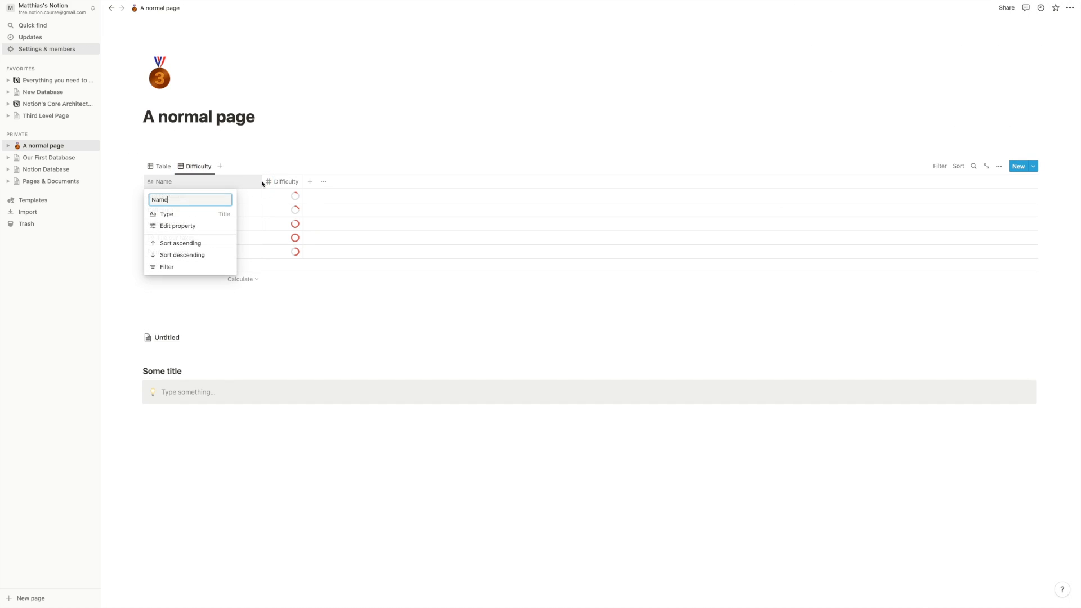
{"action": "left_click", "coordinate": [262, 182]}
{"action": "mouse_move", "coordinate": [261, 181]}
{"action": "left_mouse_down"}
{"action": "mouse_move", "coordinate": [197, 181]}
{"action": "mouse_move", "coordinate": [246, 182]}
{"action": "left_mouse_up"}
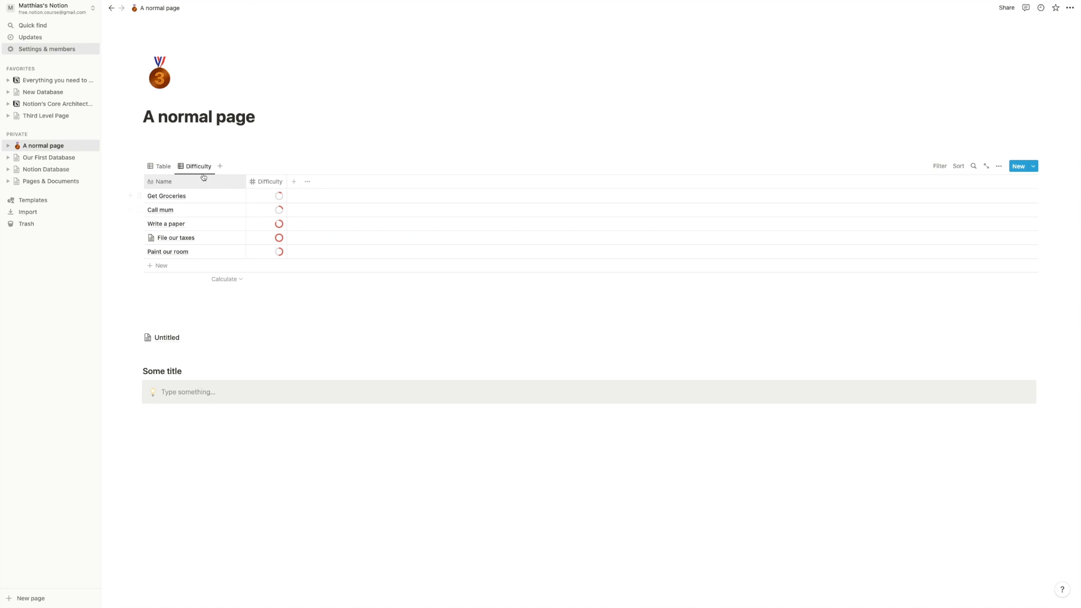
{"action": "left_click", "coordinate": [163, 166]}
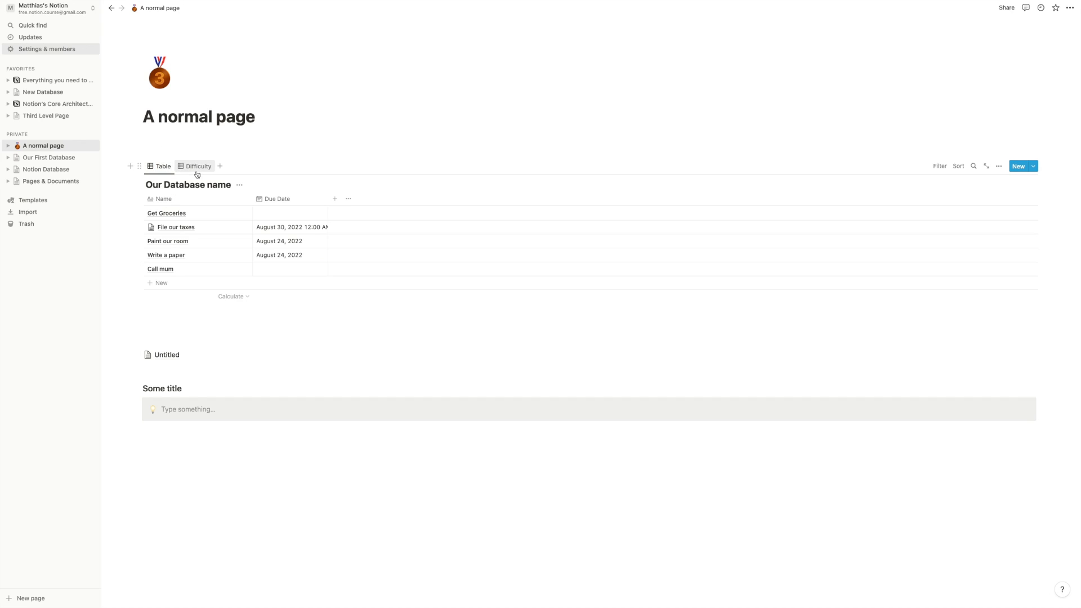
- Show every property in the Table view via Hide all then Show all, and add a new view
{"action": "left_click", "coordinate": [195, 167]}
{"action": "left_click", "coordinate": [164, 166]}
{"action": "left_click", "coordinate": [999, 166]}
{"action": "left_click", "coordinate": [1001, 236]}
{"action": "left_click", "coordinate": [1015, 219]}
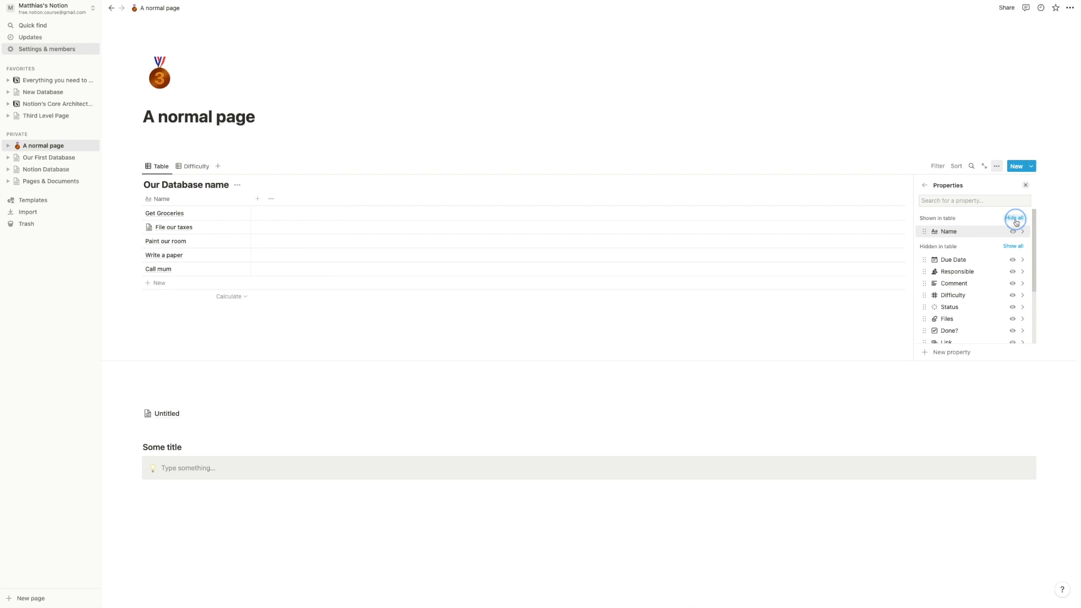
{"action": "left_click", "coordinate": [1014, 248]}
{"action": "left_click", "coordinate": [395, 336]}
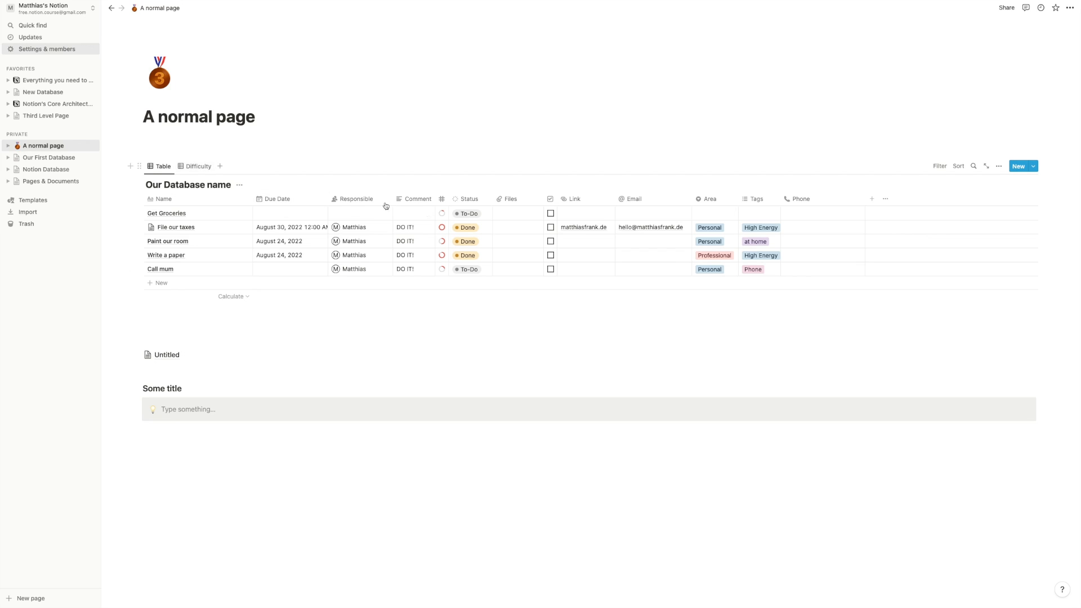
{"action": "left_click", "coordinate": [219, 168]}
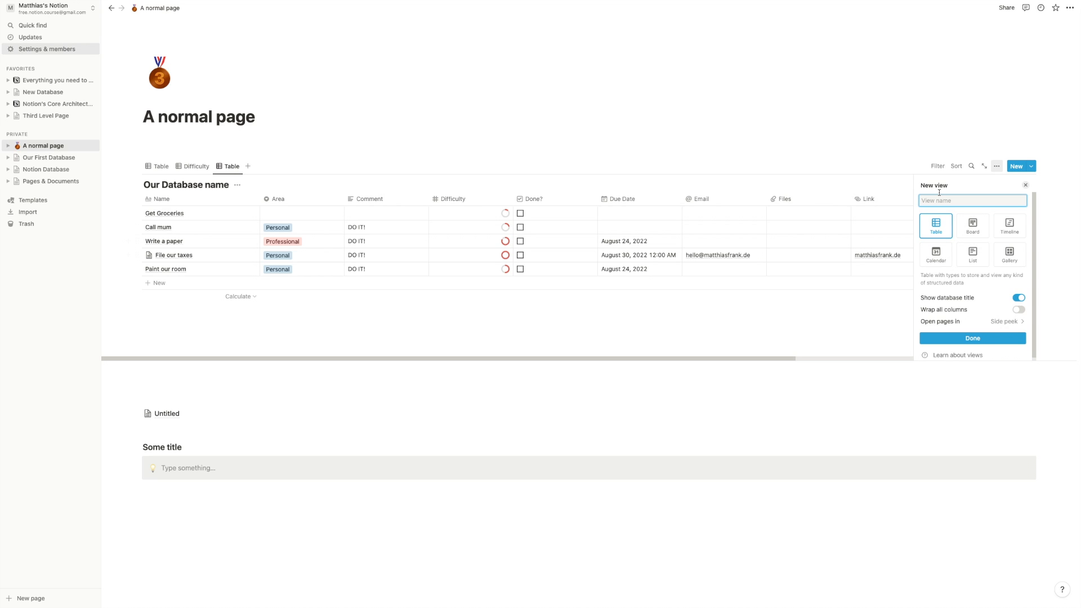
- Name the new view 'List', choose the List layout, and hide the database title
{"action": "type", "text": "List"}
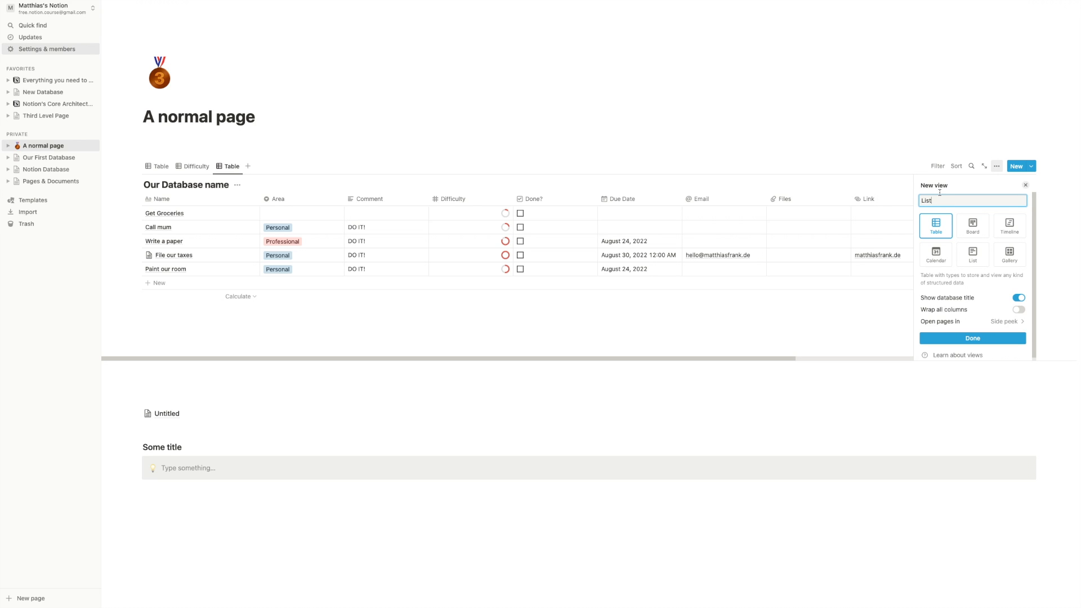
{"action": "left_click", "coordinate": [978, 258]}
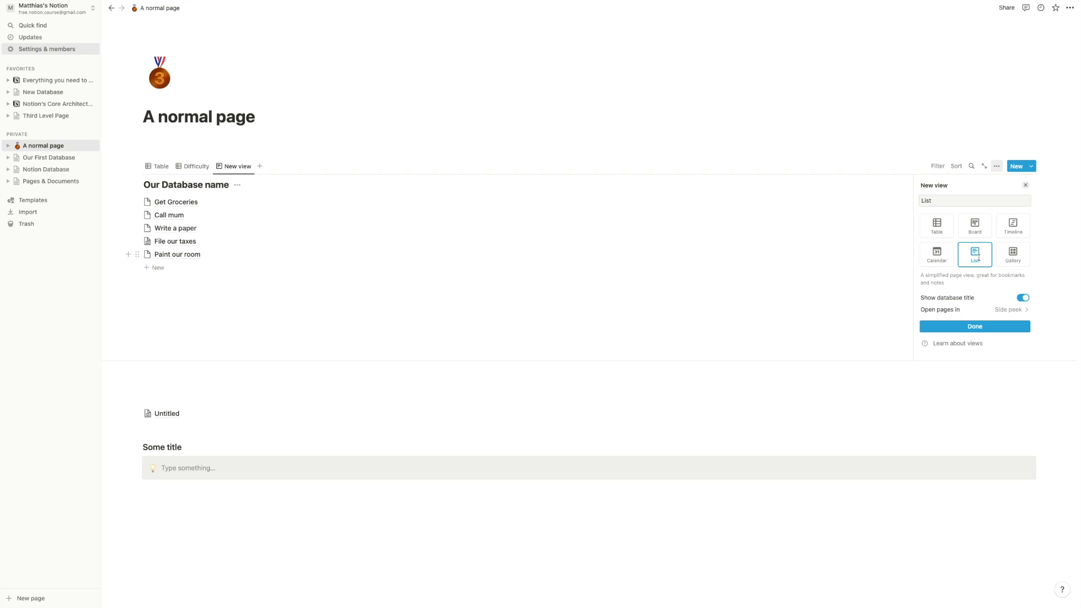
{"action": "left_click", "coordinate": [1025, 300]}
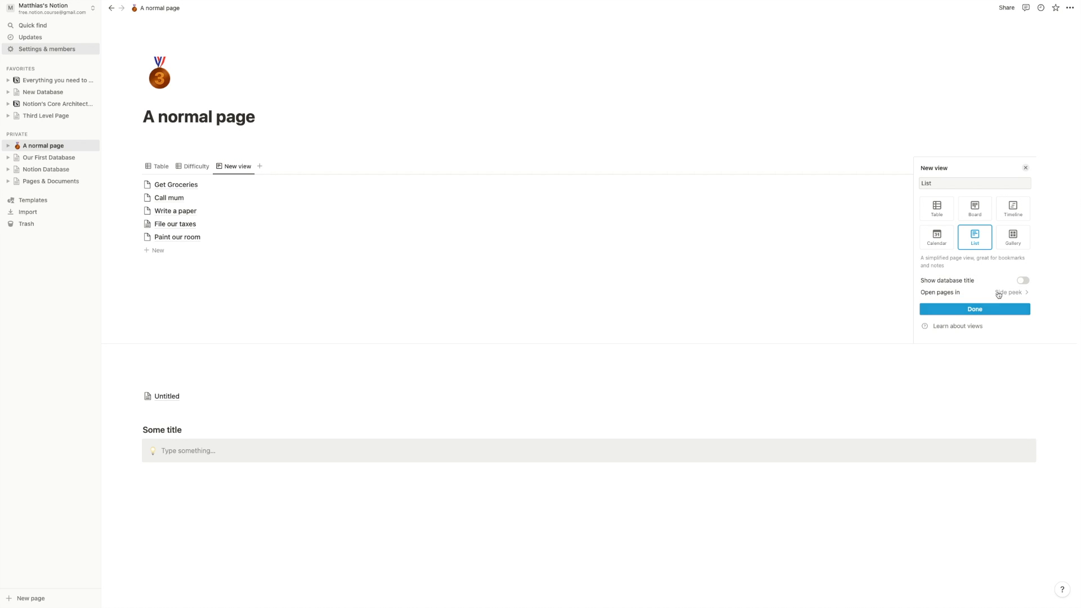
{"action": "left_click", "coordinate": [957, 309]}
{"action": "left_click", "coordinate": [618, 301]}
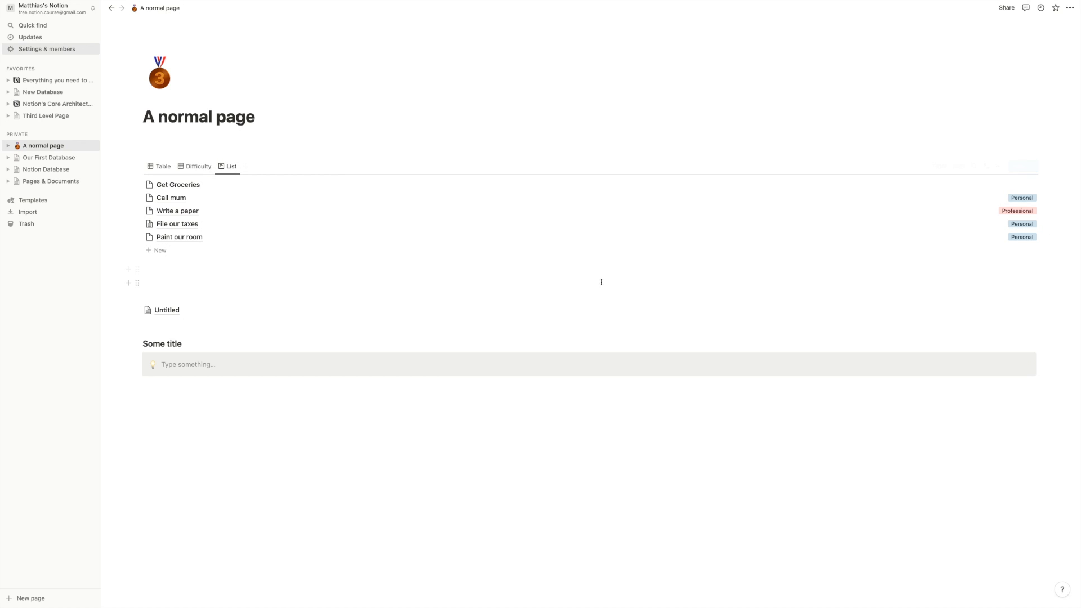
{"action": "left_click", "coordinate": [1070, 8]}
- Turn off Full width for the page, then check the Table view and return to List view
{"action": "left_click", "coordinate": [1063, 81]}
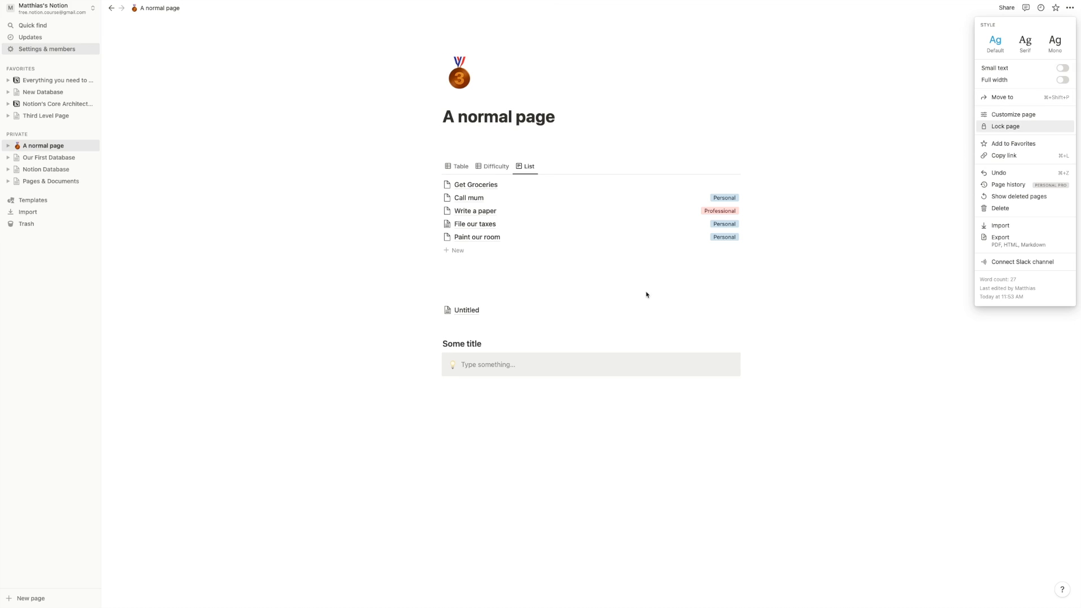
{"action": "left_click", "coordinate": [546, 292]}
{"action": "left_click", "coordinate": [458, 168]}
{"action": "mouse_move", "coordinate": [547, 309]}
{"action": "left_mouse_down"}
{"action": "mouse_move", "coordinate": [715, 317]}
{"action": "mouse_move", "coordinate": [543, 309]}
{"action": "left_mouse_up"}
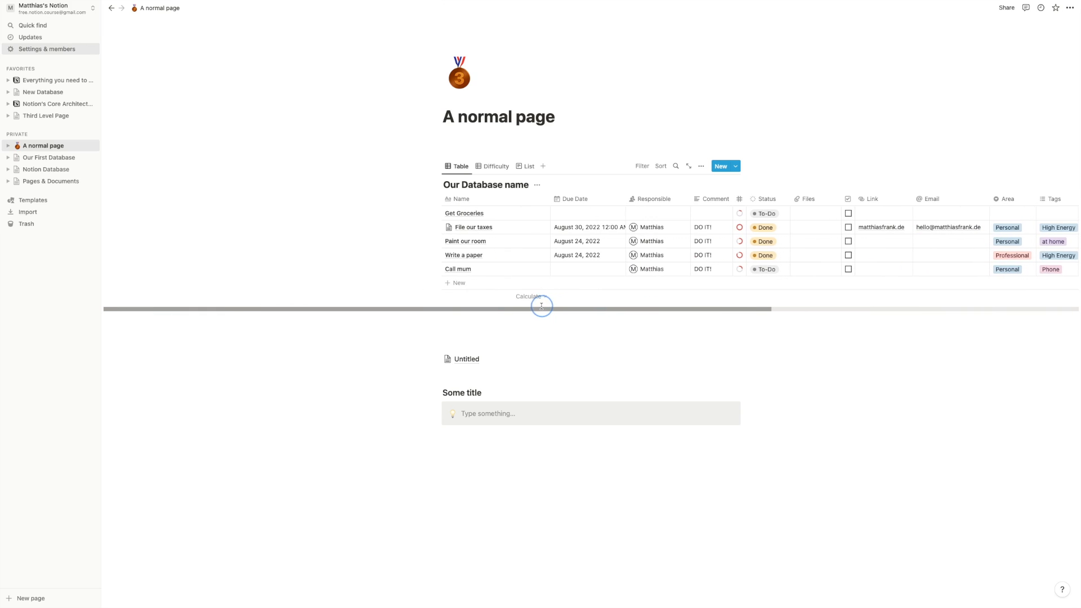
{"action": "left_click", "coordinate": [524, 166]}
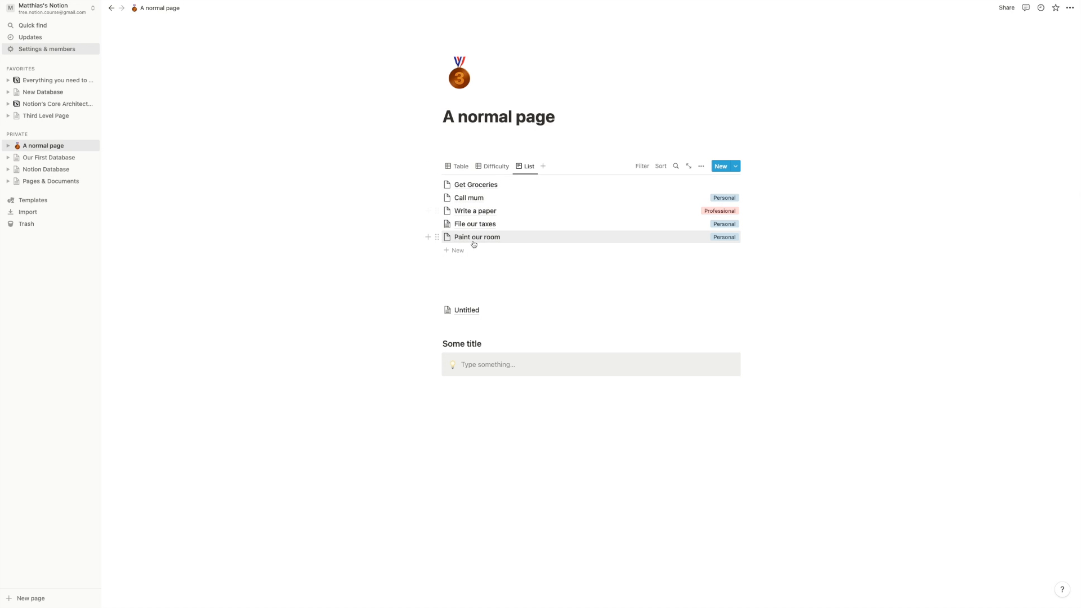
{"action": "left_click", "coordinate": [701, 166]}
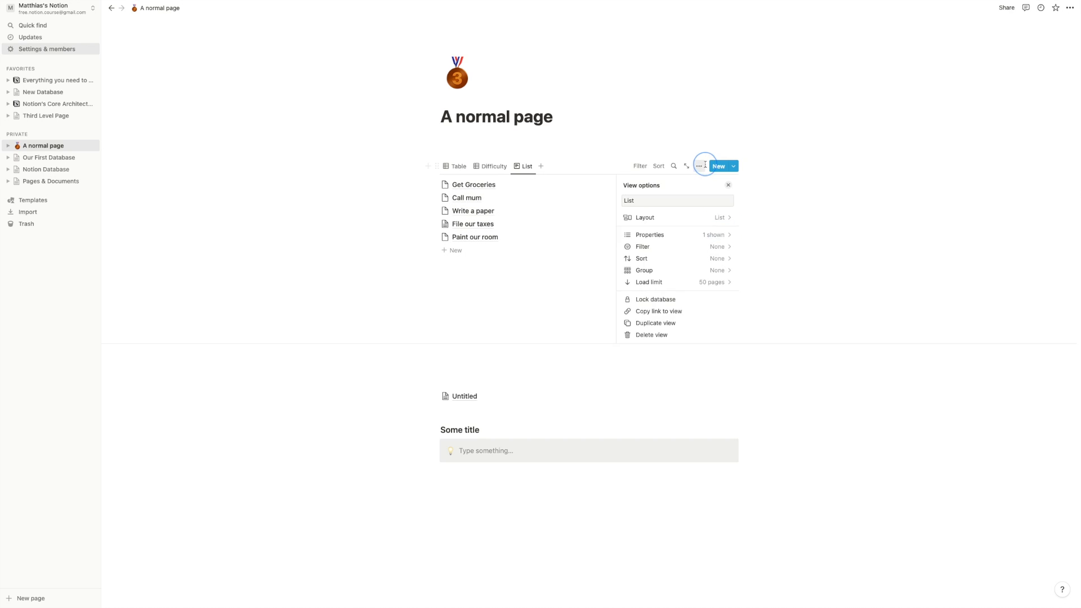
- Hide the Area property in the List view's property settings
{"action": "left_click", "coordinate": [729, 186]}
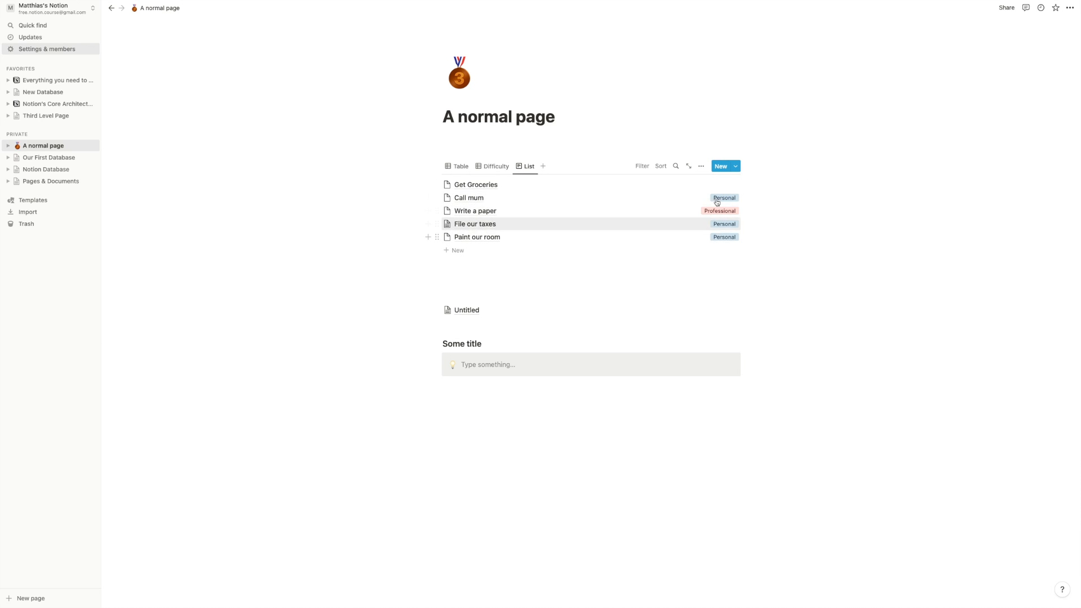
{"action": "left_click", "coordinate": [702, 165]}
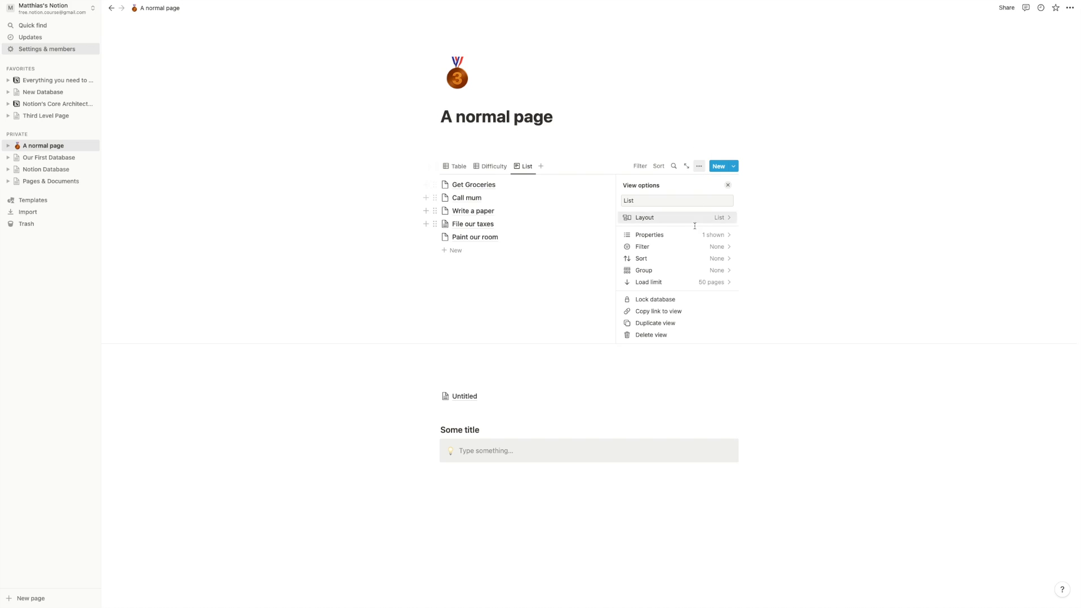
{"action": "left_click", "coordinate": [701, 237]}
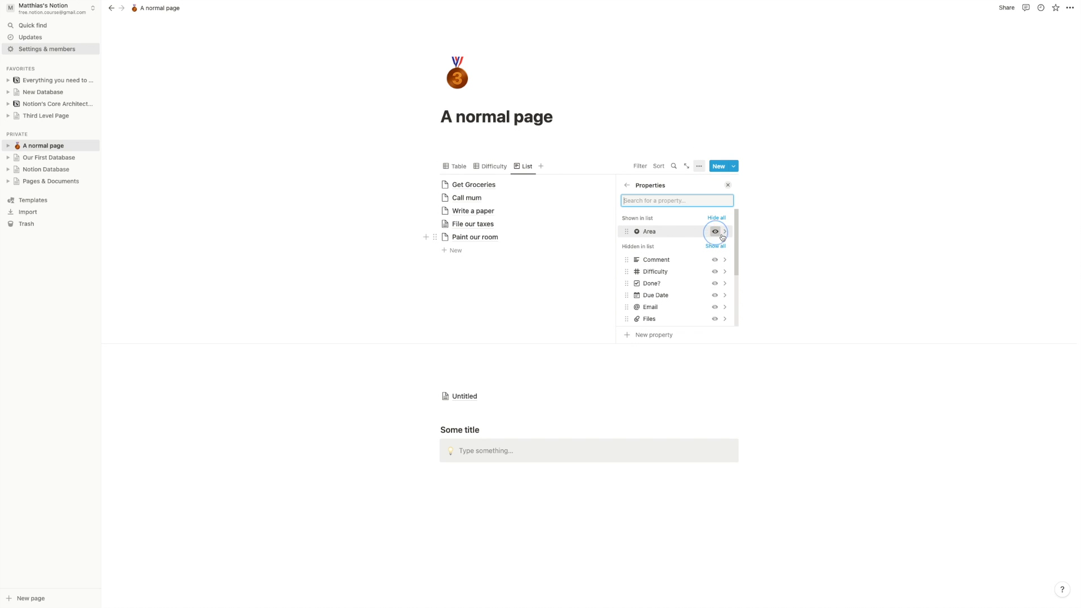
{"action": "left_click", "coordinate": [722, 235]}
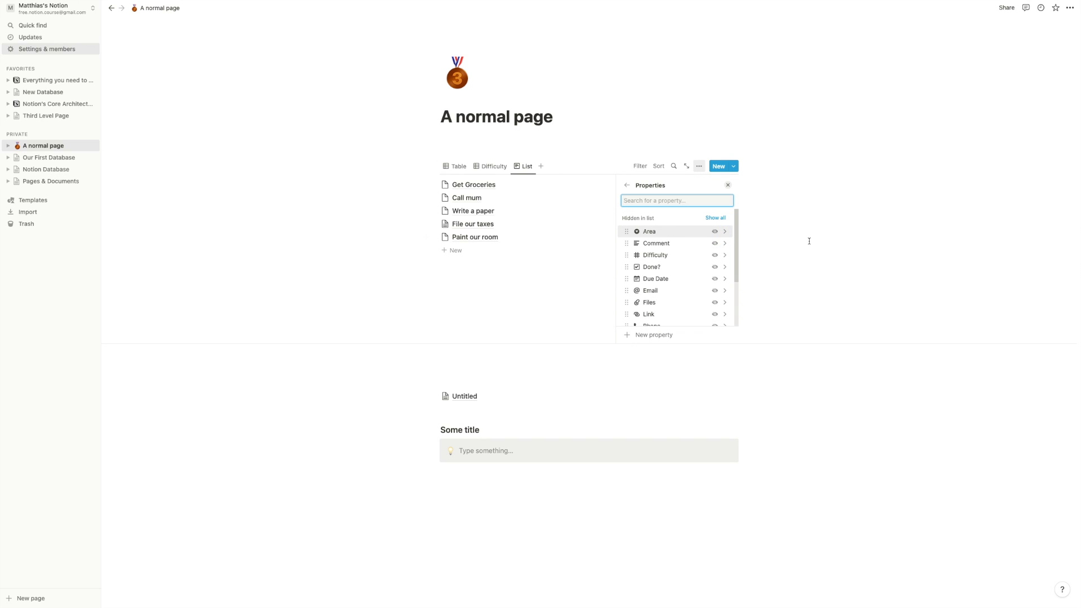
{"action": "left_click", "coordinate": [378, 180]}
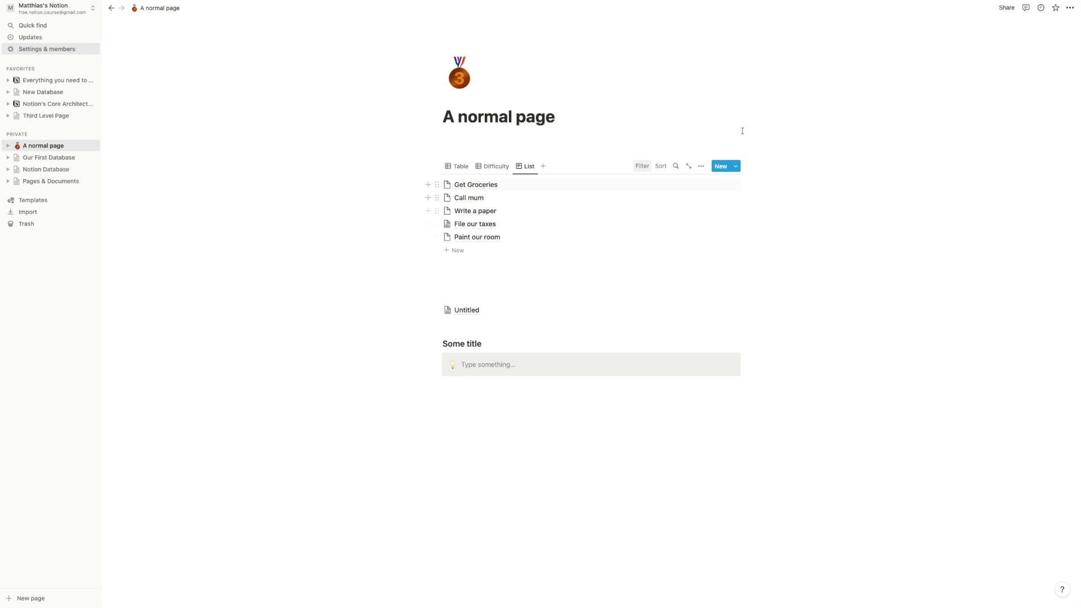
- Show the Done? checkbox in the List view and mark Call mum as done
{"action": "left_click", "coordinate": [701, 166]}
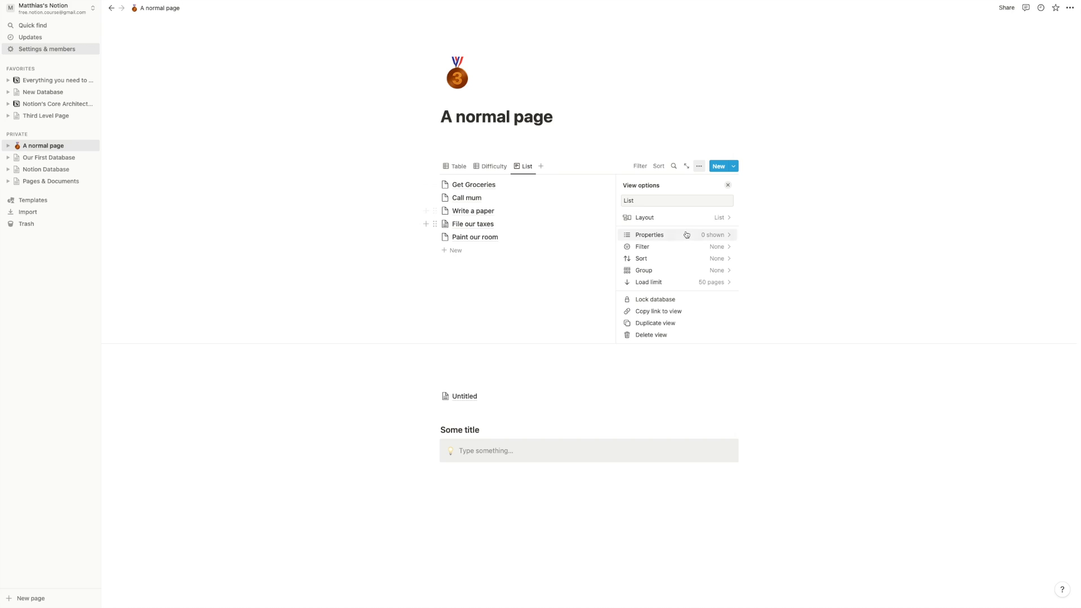
{"action": "left_click", "coordinate": [686, 235]}
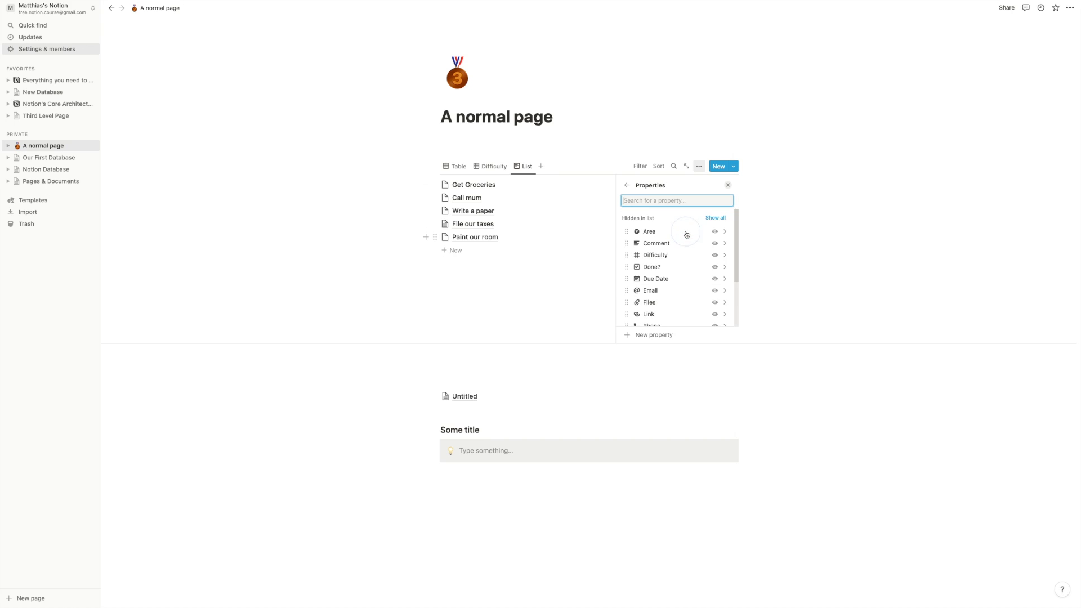
{"action": "left_click", "coordinate": [714, 268]}
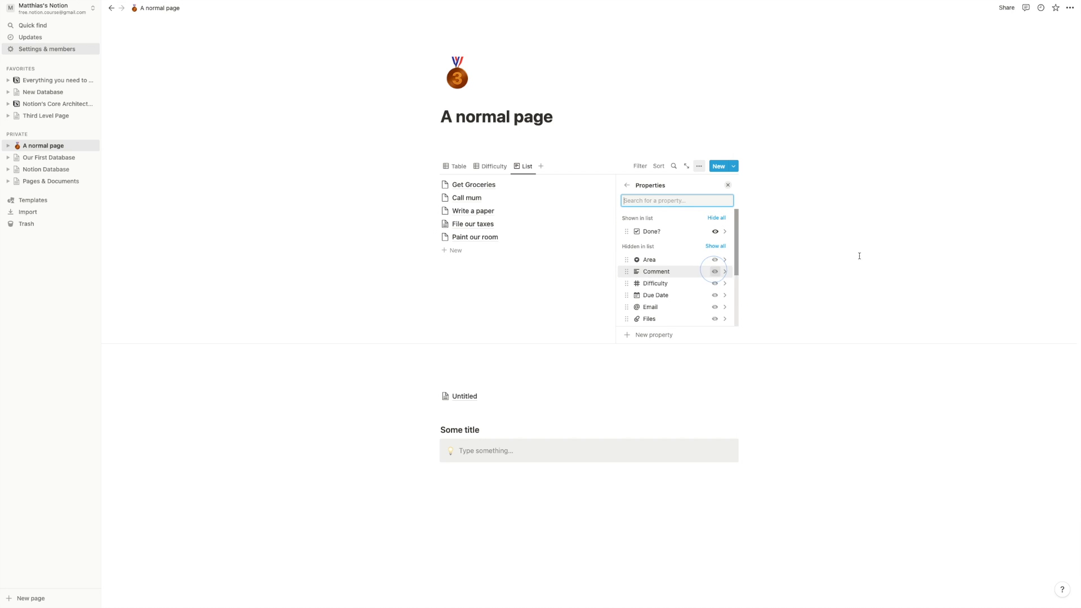
{"action": "left_click", "coordinate": [588, 282]}
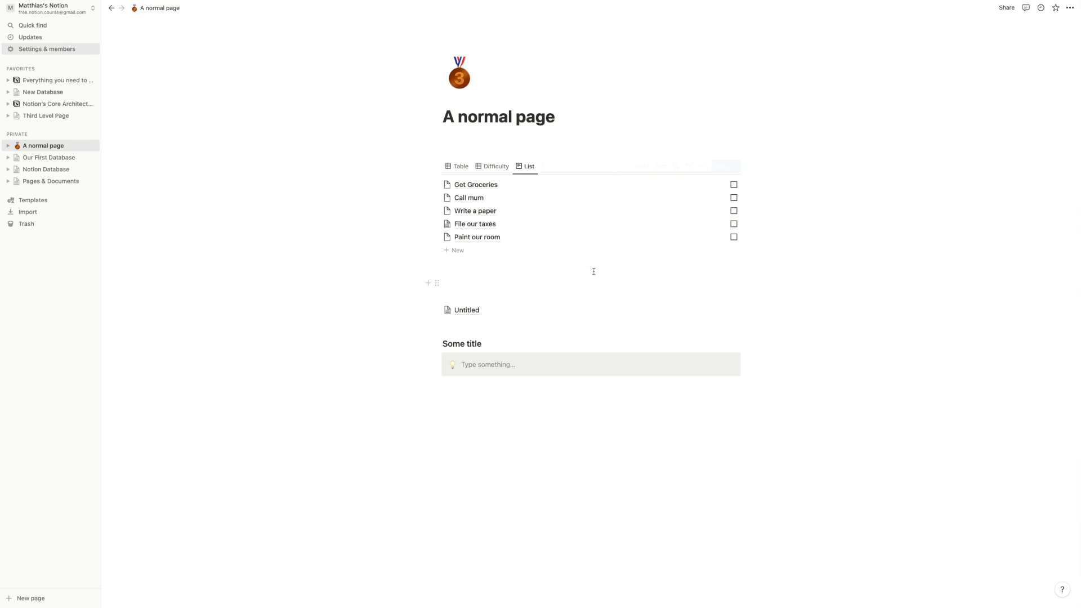
{"action": "left_click", "coordinate": [734, 198]}
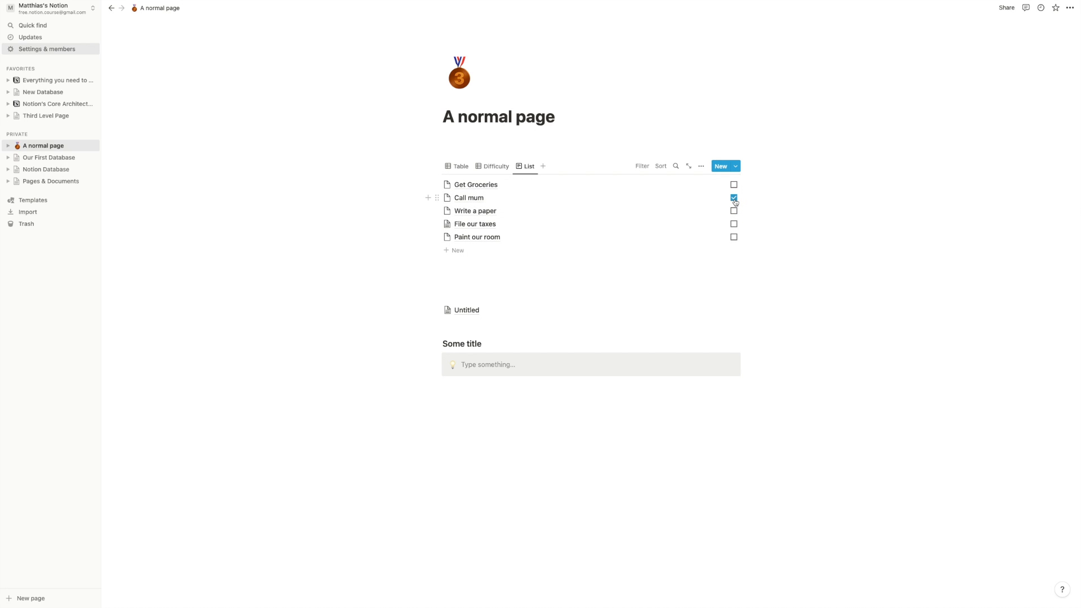
- Show Due Date and Area in the List view alongside Done?
{"action": "left_click", "coordinate": [702, 166]}
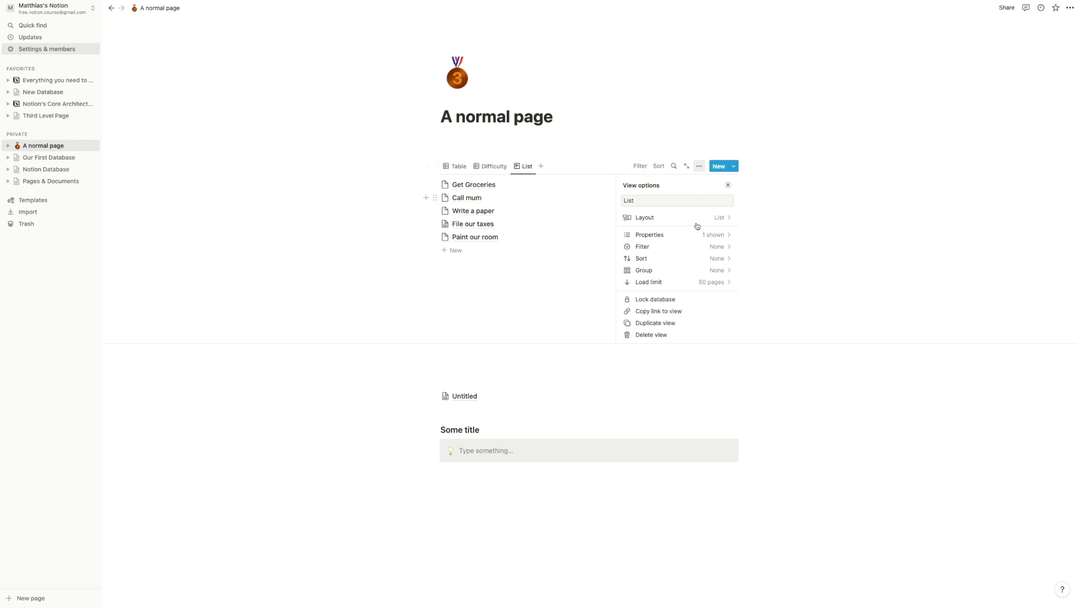
{"action": "left_click", "coordinate": [699, 237]}
{"action": "left_click", "coordinate": [717, 295]}
{"action": "left_click", "coordinate": [713, 271]}
{"action": "left_click", "coordinate": [830, 272]}
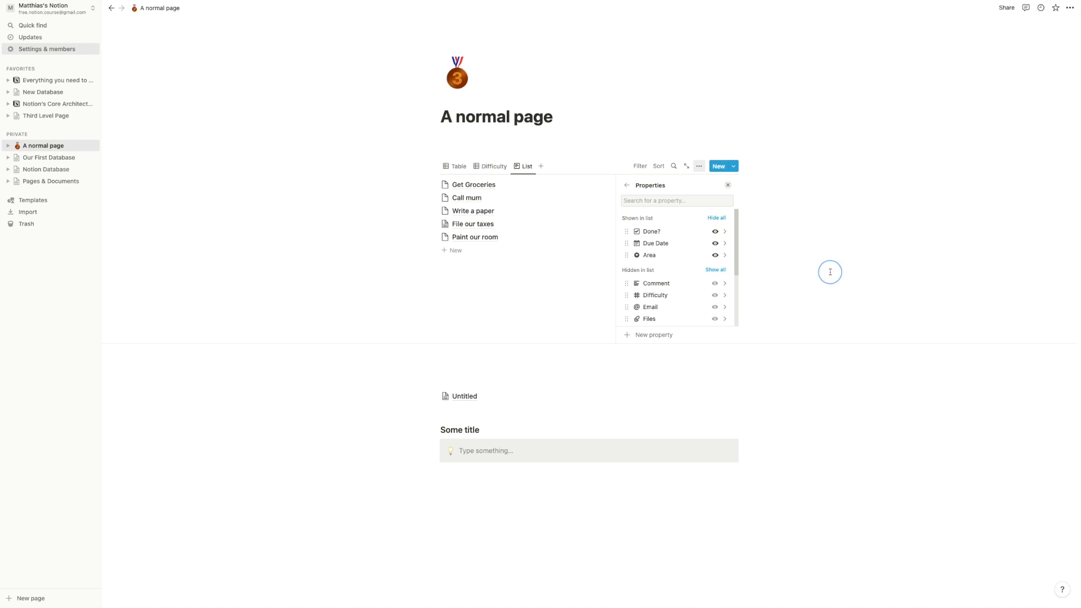
{"action": "left_click", "coordinate": [729, 187]}
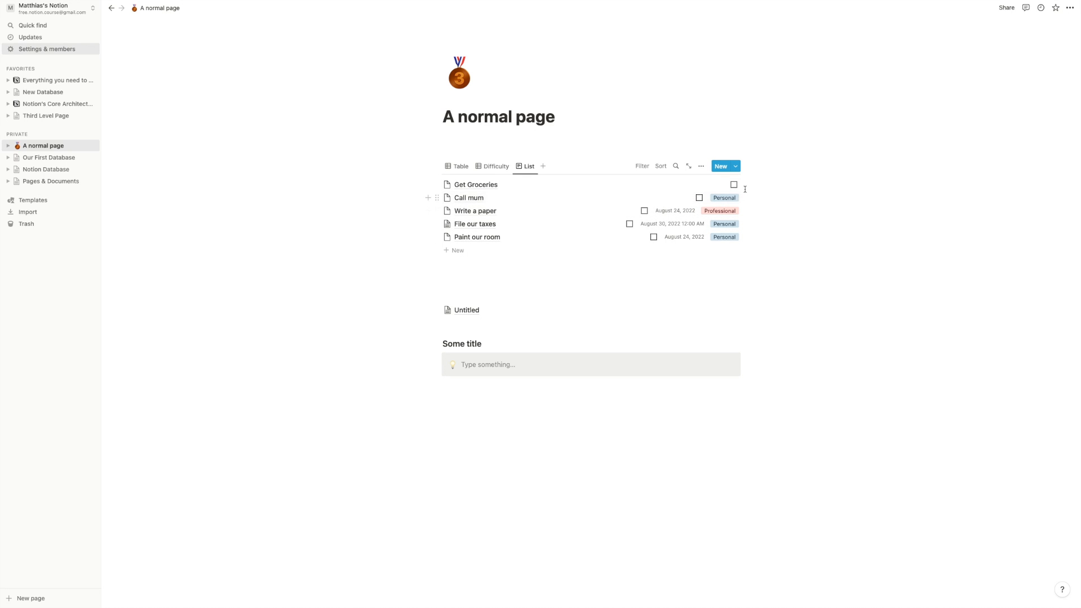
{"action": "left_click", "coordinate": [701, 166]}
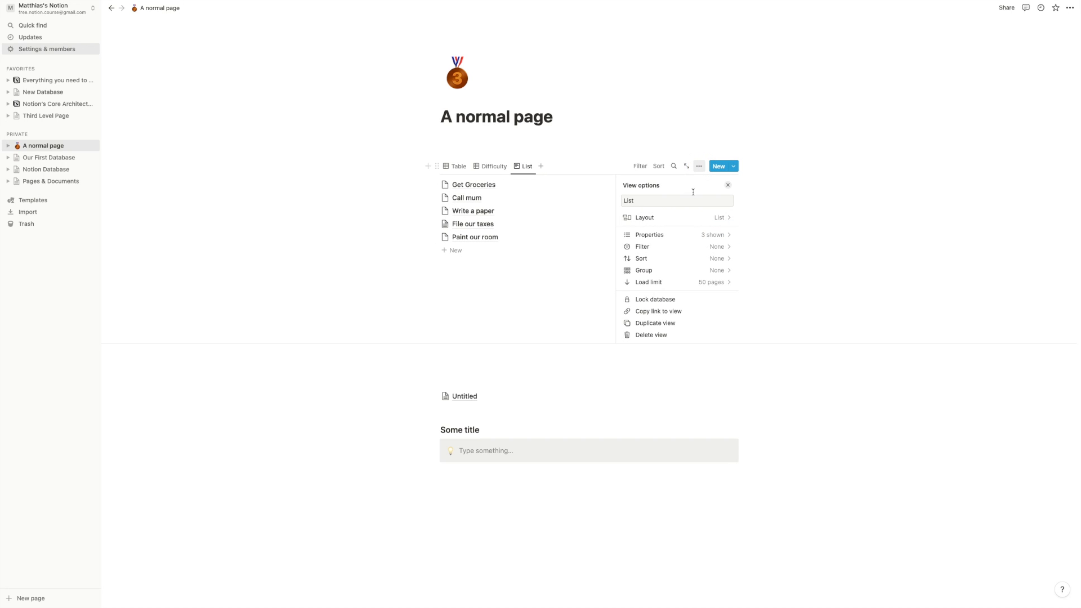
- Move Area to the top of the List view's shown properties
{"action": "left_click", "coordinate": [680, 235]}
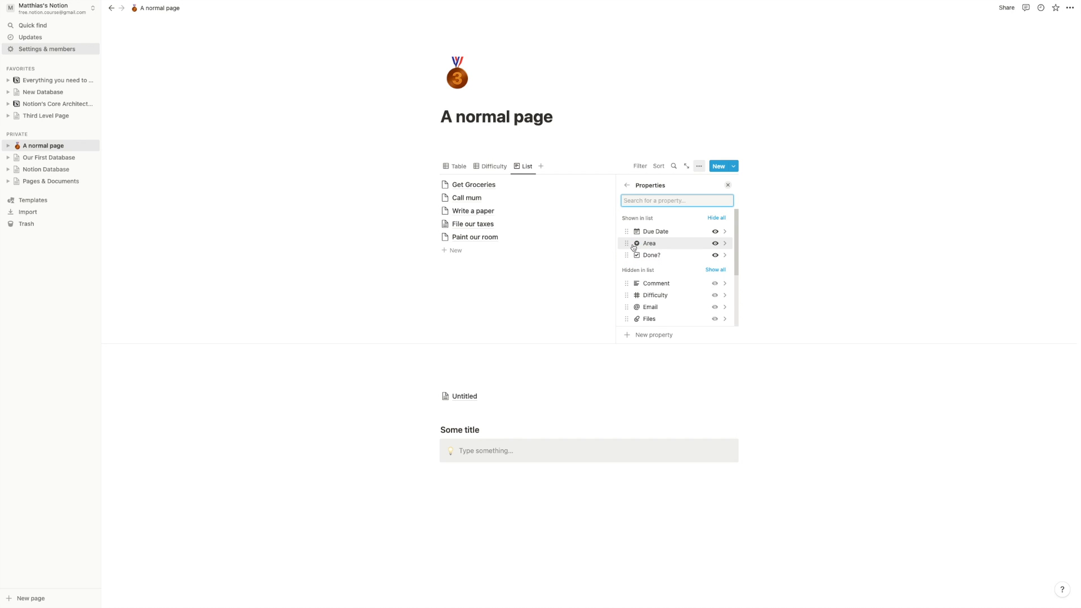
{"action": "left_click_drag", "start_coordinate": [628, 243], "coordinate": [628, 233]}
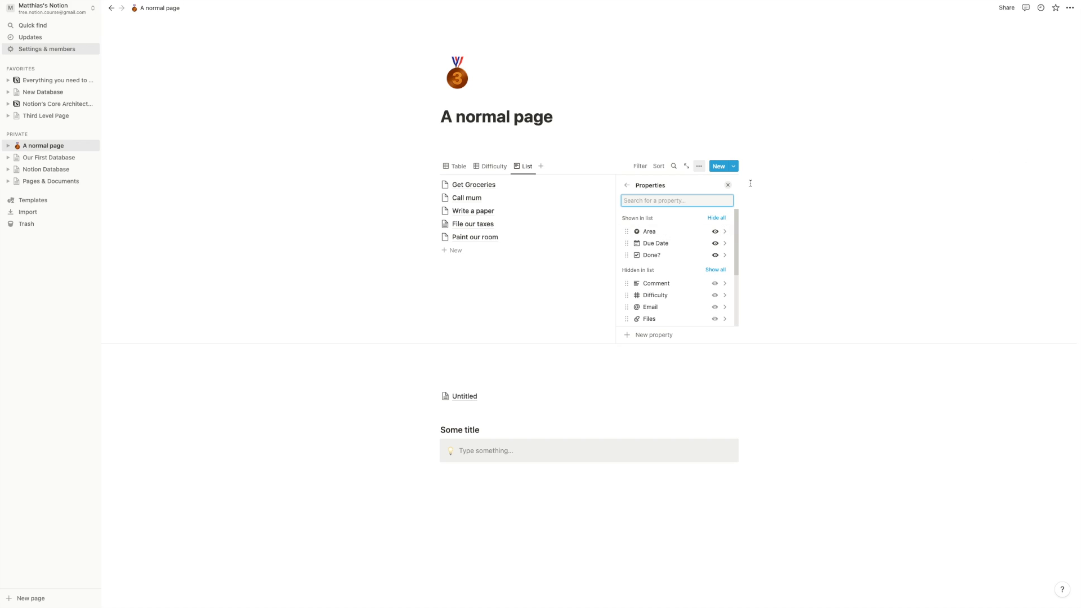
{"action": "left_click", "coordinate": [730, 186]}
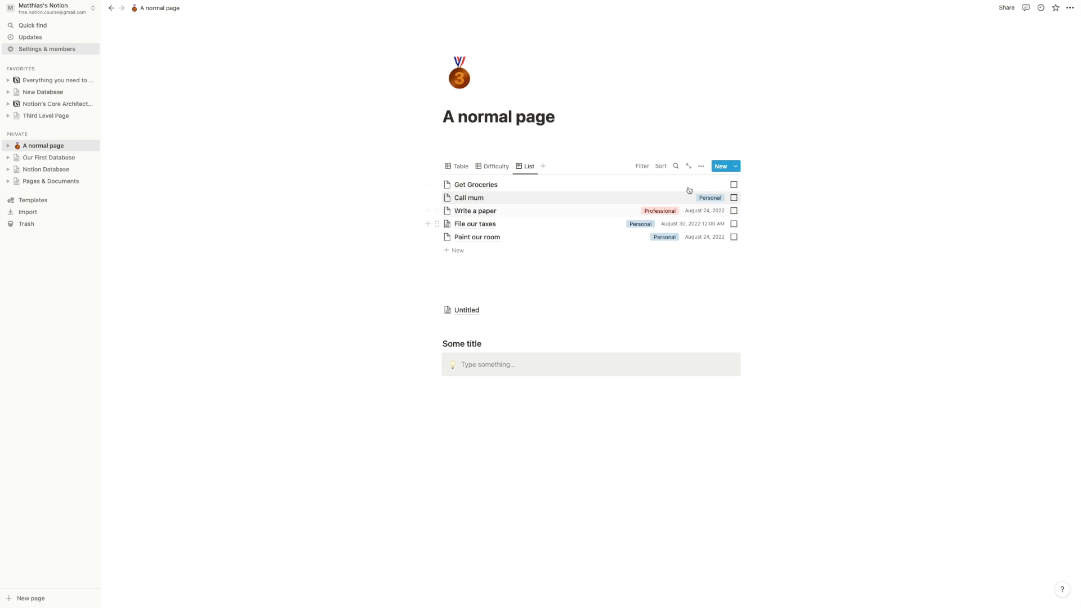
- Hide Due Date so the List view shows only Area and Done?
{"action": "left_click", "coordinate": [701, 166]}
{"action": "left_click", "coordinate": [688, 239]}
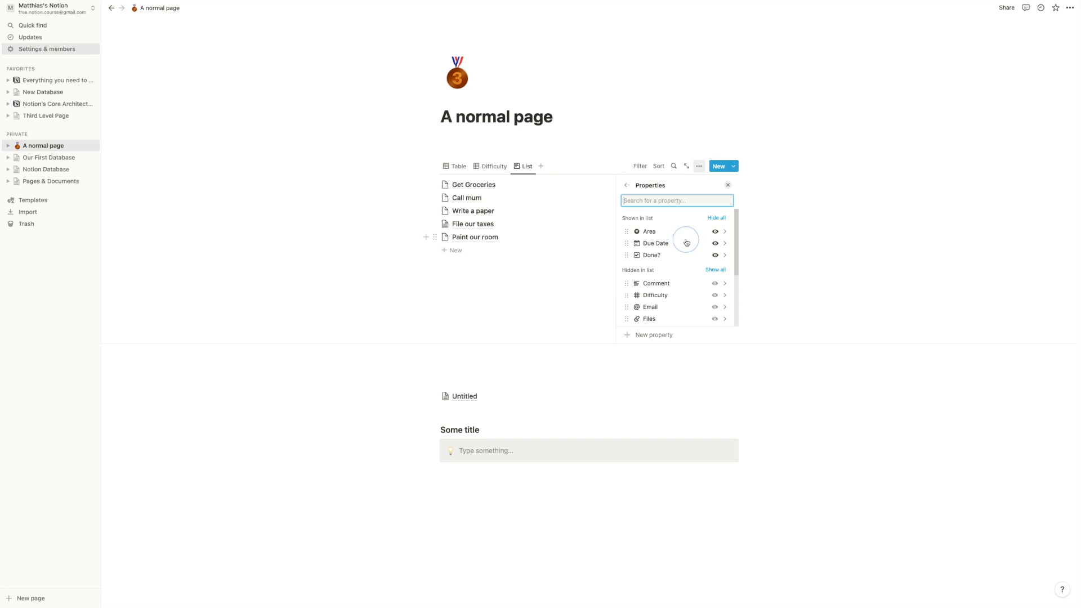
{"action": "left_click", "coordinate": [715, 244]}
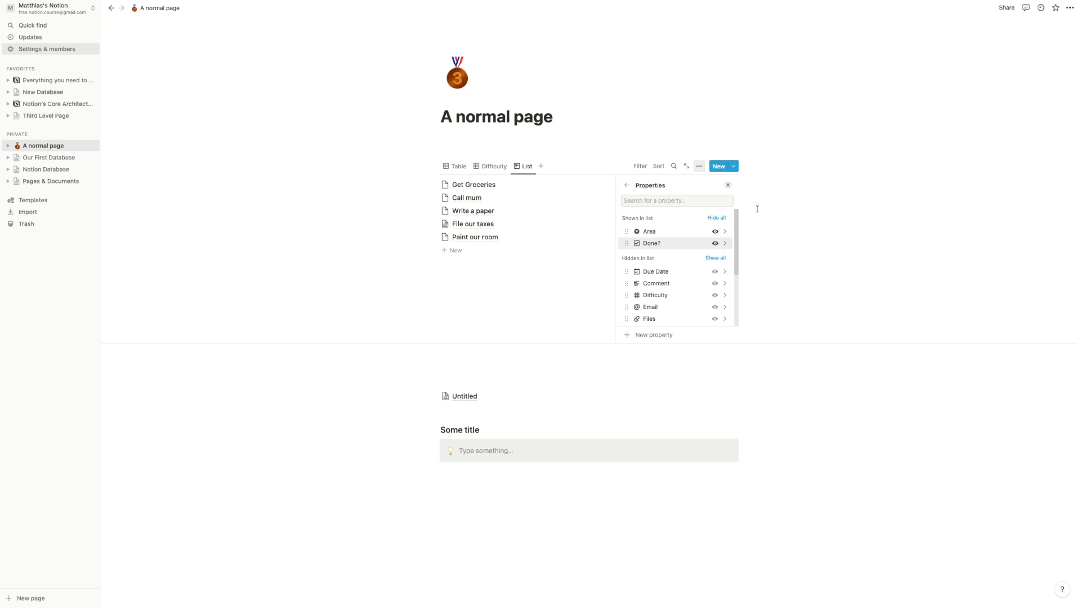
{"action": "left_click", "coordinate": [728, 186]}
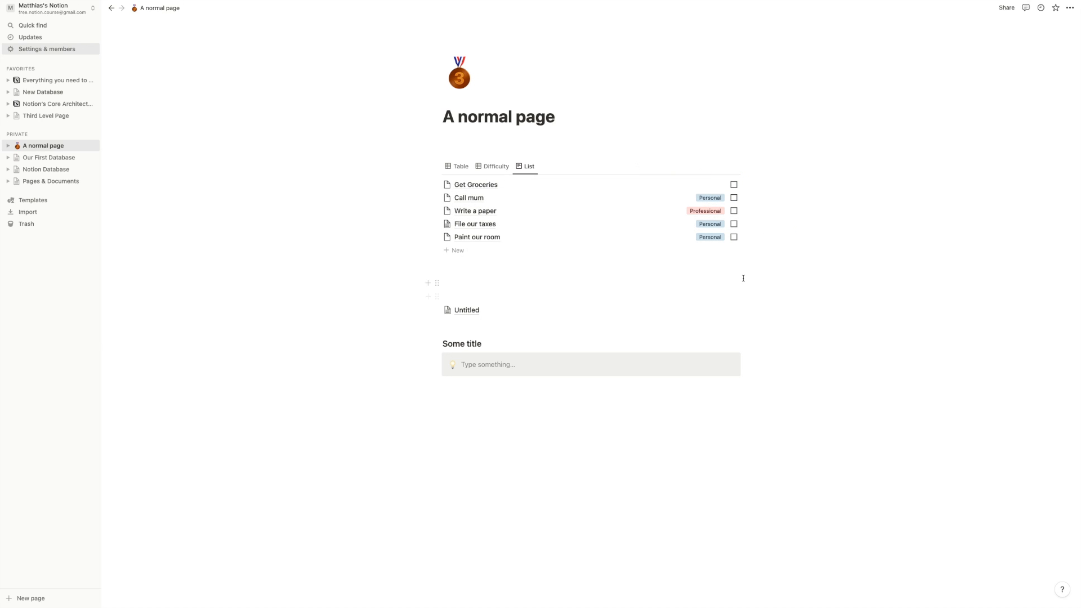
{"action": "left_click", "coordinate": [461, 167]}
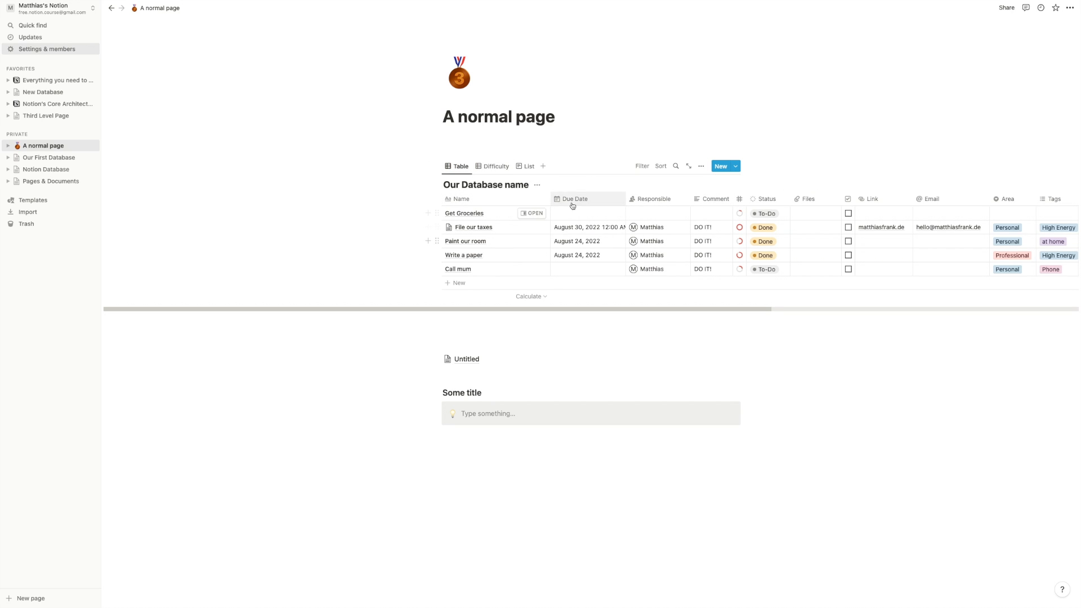
- Reorder the Table columns: Due Date beside Name, Responsible below Status, Email first
{"action": "left_click_drag", "start_coordinate": [578, 203], "coordinate": [633, 192]}
{"action": "left_click", "coordinate": [701, 167]}
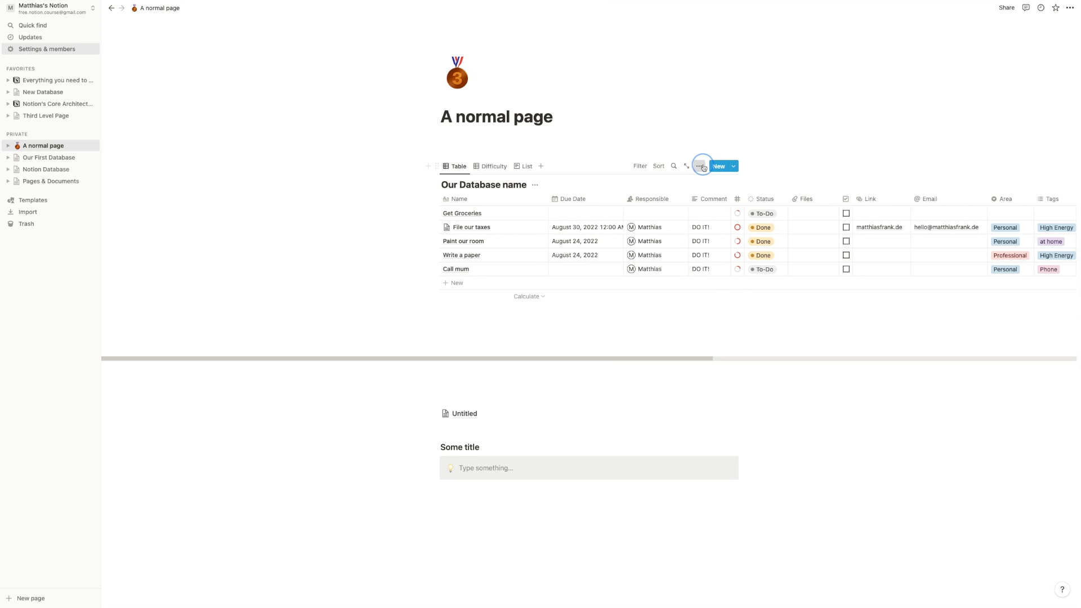
{"action": "left_click", "coordinate": [689, 236]}
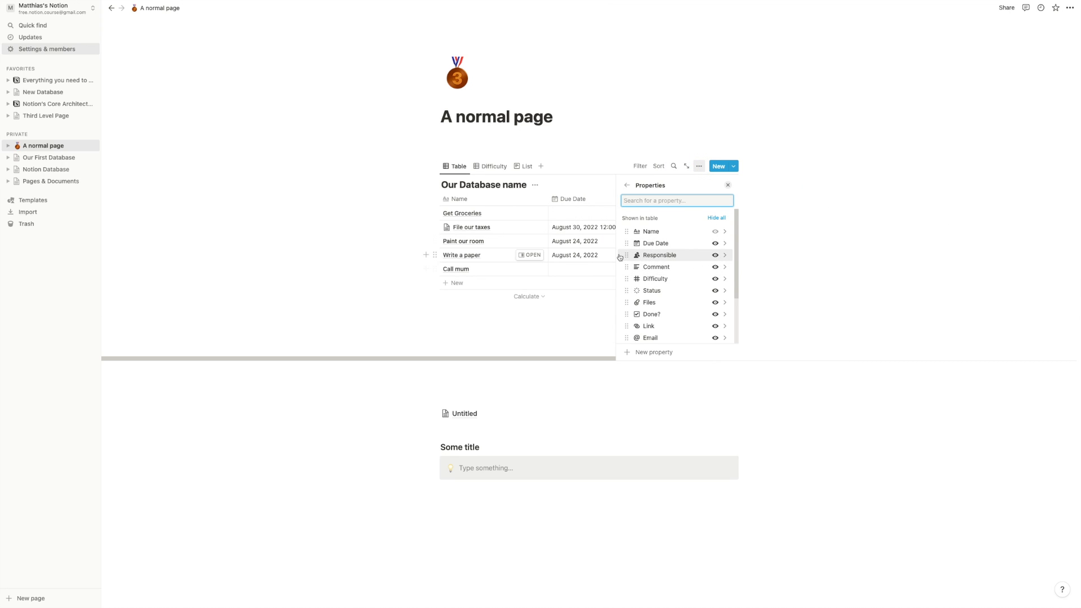
{"action": "left_click_drag", "start_coordinate": [623, 257], "coordinate": [630, 294]}
{"action": "left_click_drag", "start_coordinate": [626, 338], "coordinate": [623, 232]}
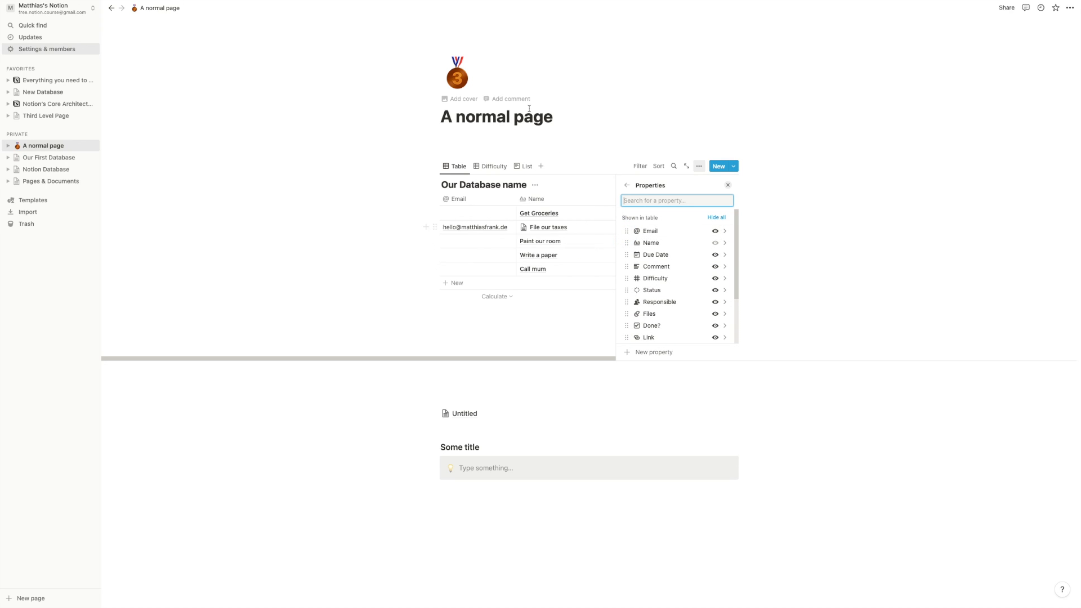
- Return to the List view and set the page back to Full width
{"action": "left_click", "coordinate": [528, 166]}
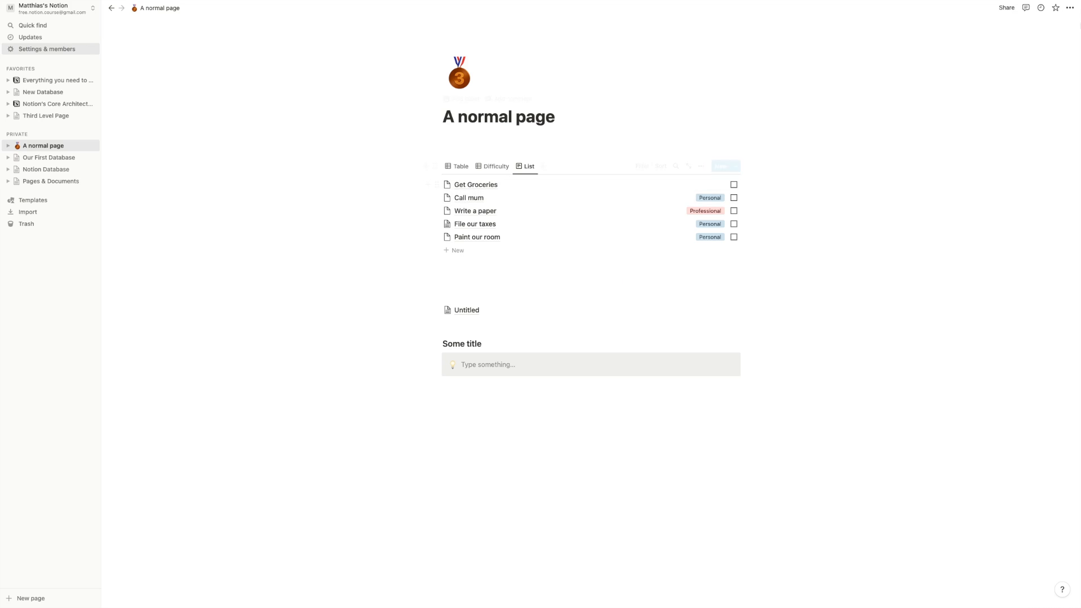
{"action": "left_click", "coordinate": [1070, 8]}
{"action": "left_click", "coordinate": [1063, 80]}
{"action": "left_click", "coordinate": [222, 274]}
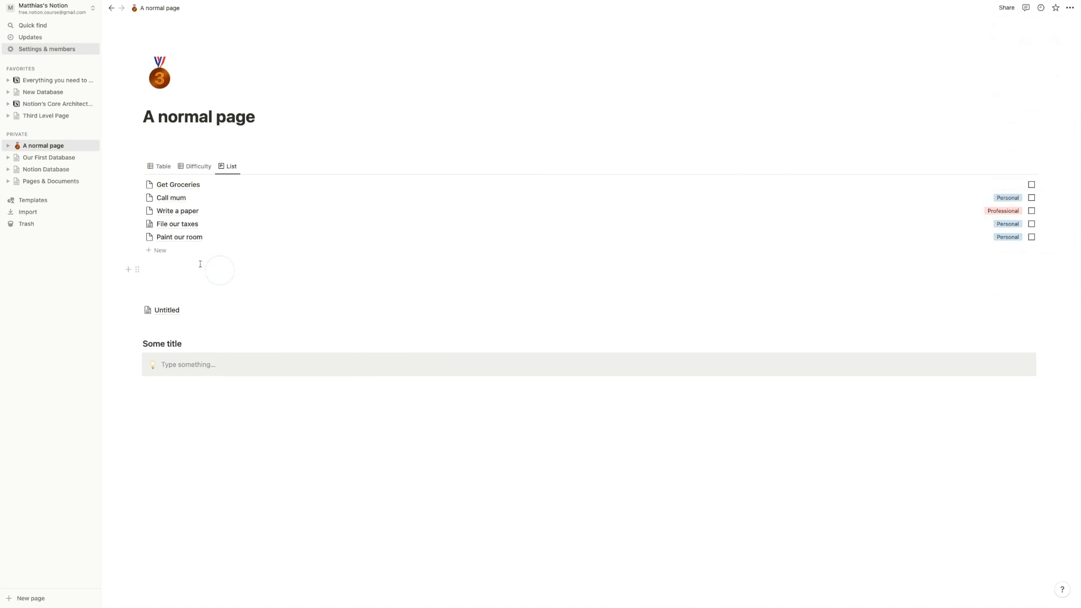
- Add a fourth view named Board using the Board layout, grouped by Area
{"action": "left_click", "coordinate": [246, 167]}
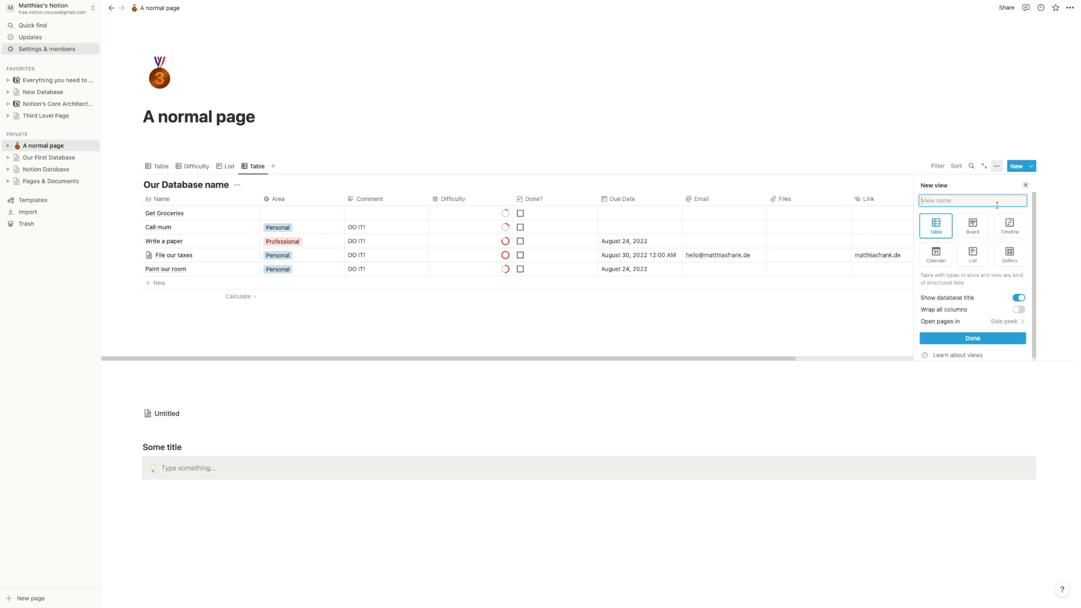
{"action": "type", "text": "Board"}
{"action": "left_click", "coordinate": [976, 228]}
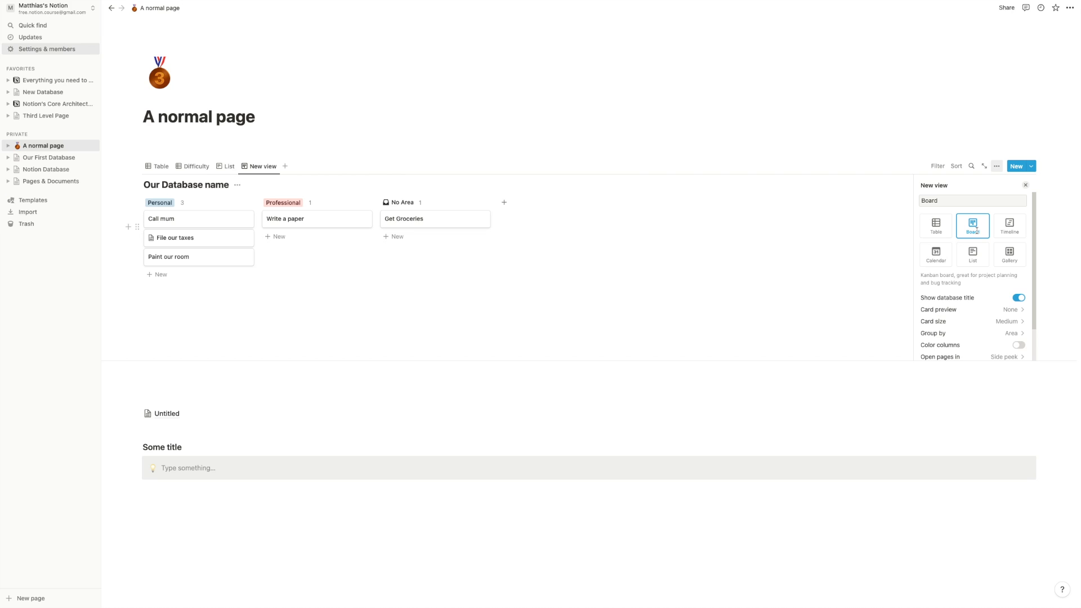
{"action": "scroll", "coordinate": [982, 270], "scroll_direction": "down", "scroll_amount": 1}
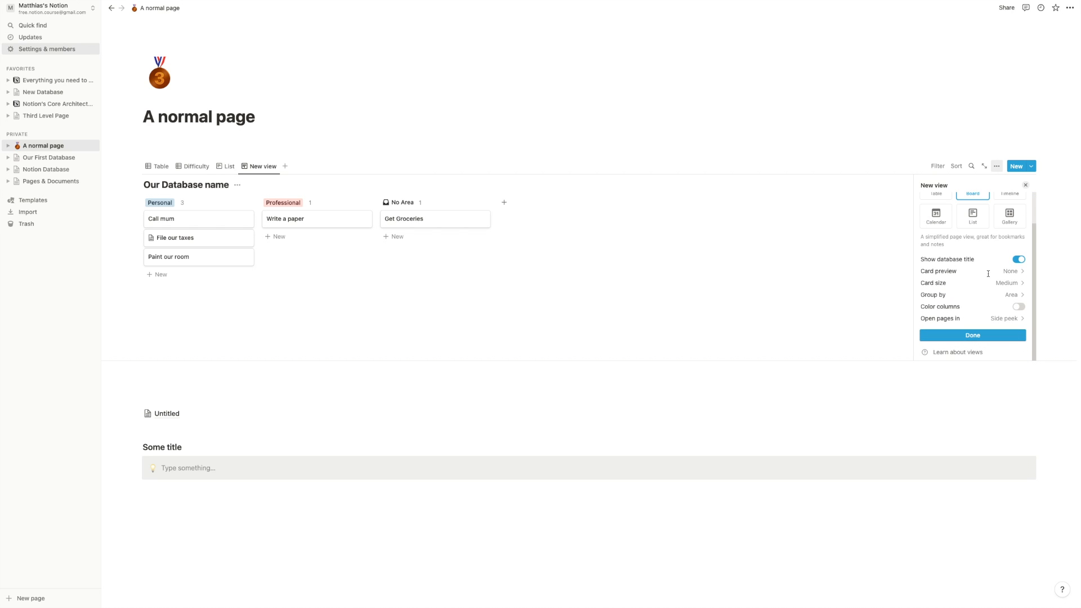
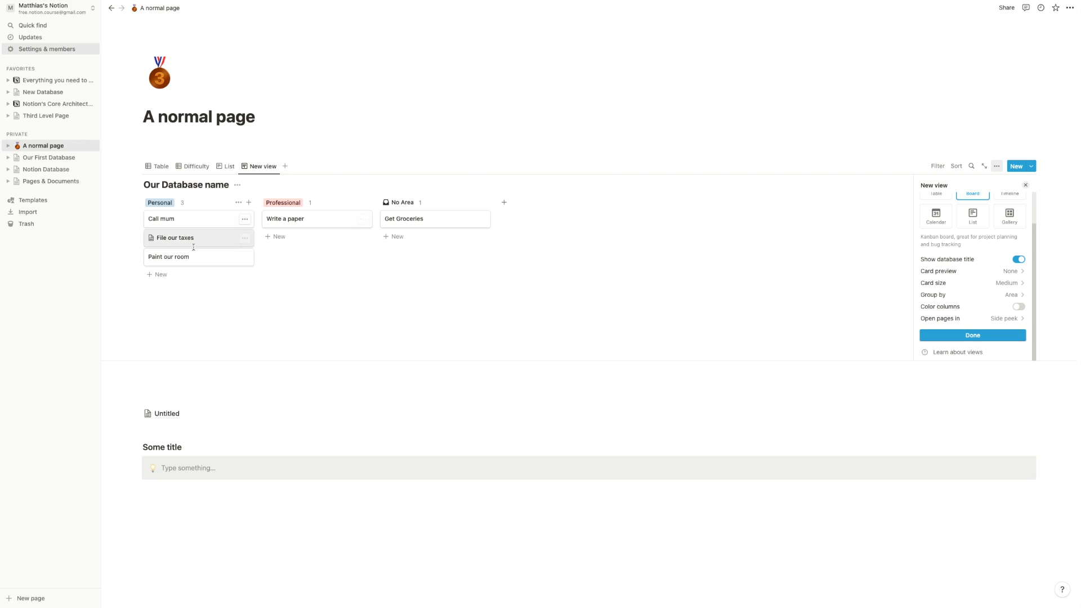
- Switch the Board cards' preview from Page content to Page cover, then open the Call mum task
{"action": "left_click", "coordinate": [960, 277]}
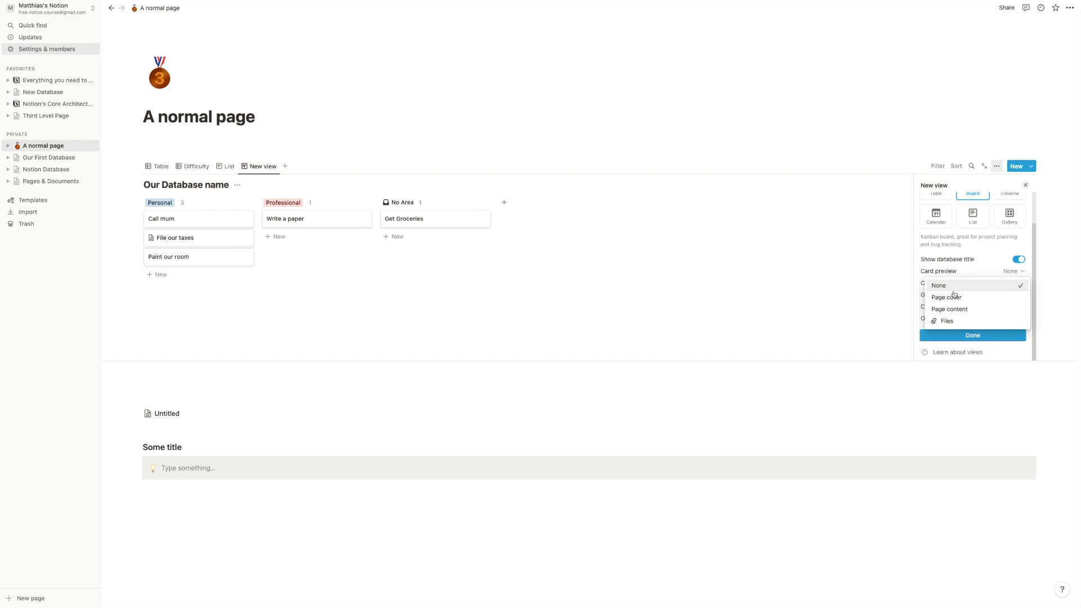
{"action": "left_click", "coordinate": [948, 313]}
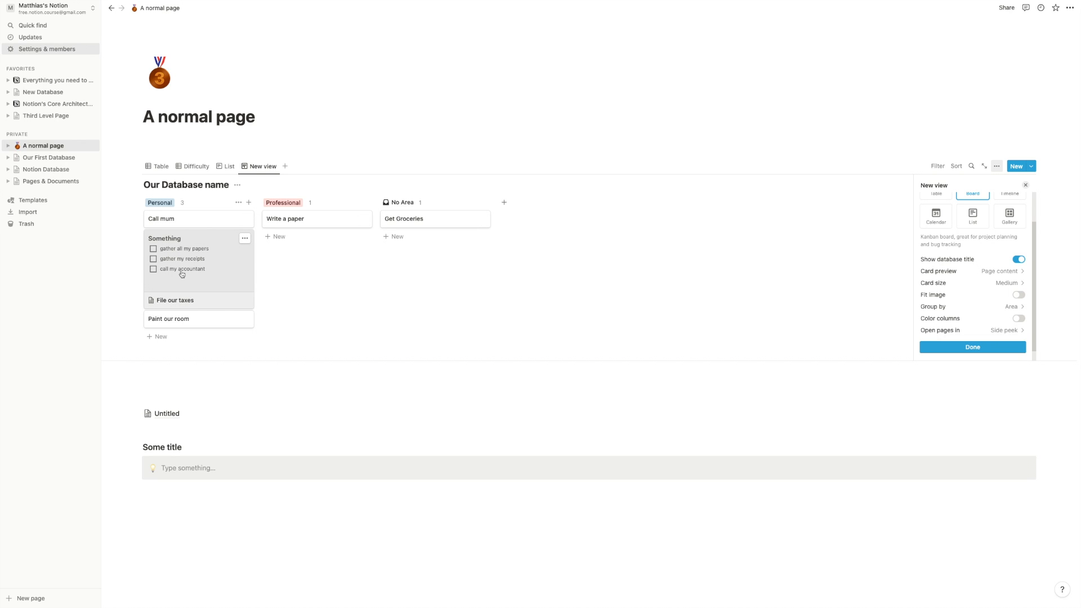
{"action": "left_click", "coordinate": [1010, 272]}
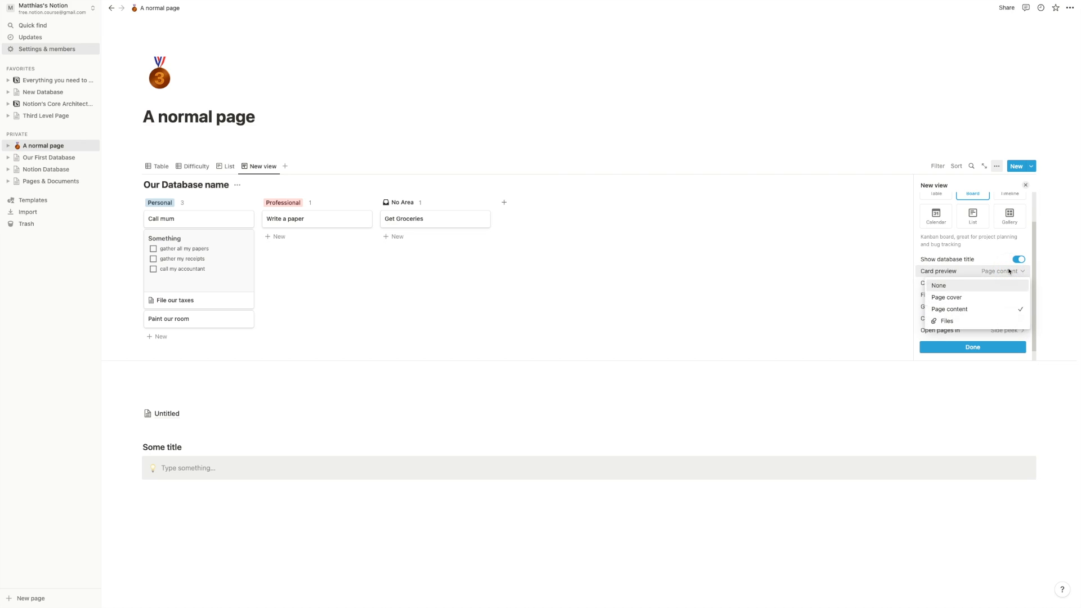
{"action": "left_click", "coordinate": [985, 297]}
{"action": "left_click", "coordinate": [663, 289]}
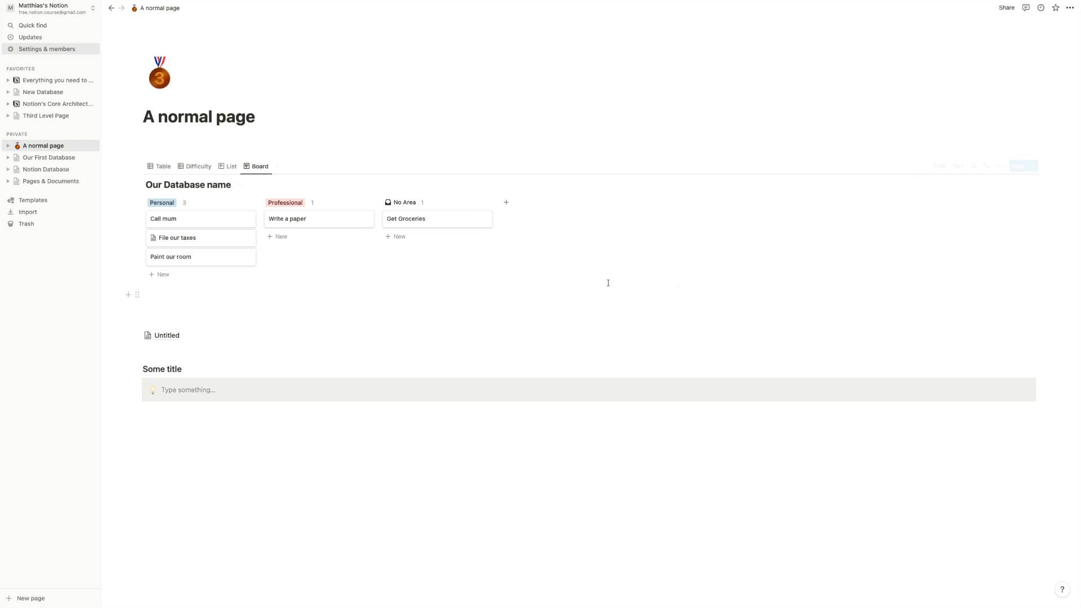
{"action": "left_click", "coordinate": [220, 221]}
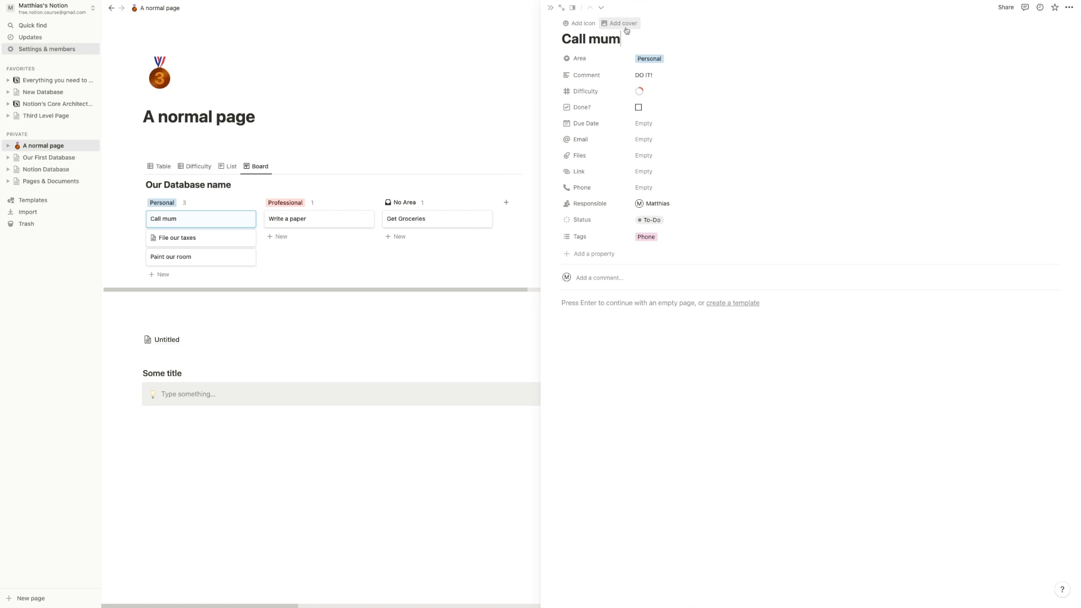
- Add a cover image to the Call mum task and return to the board
{"action": "left_click", "coordinate": [624, 23]}
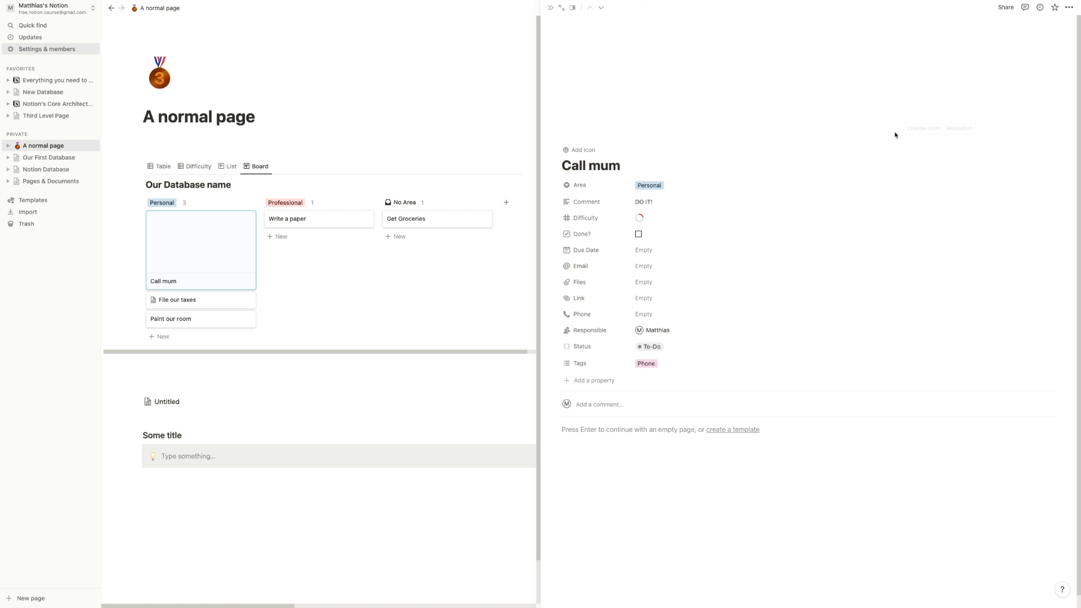
{"action": "left_click", "coordinate": [343, 173]}
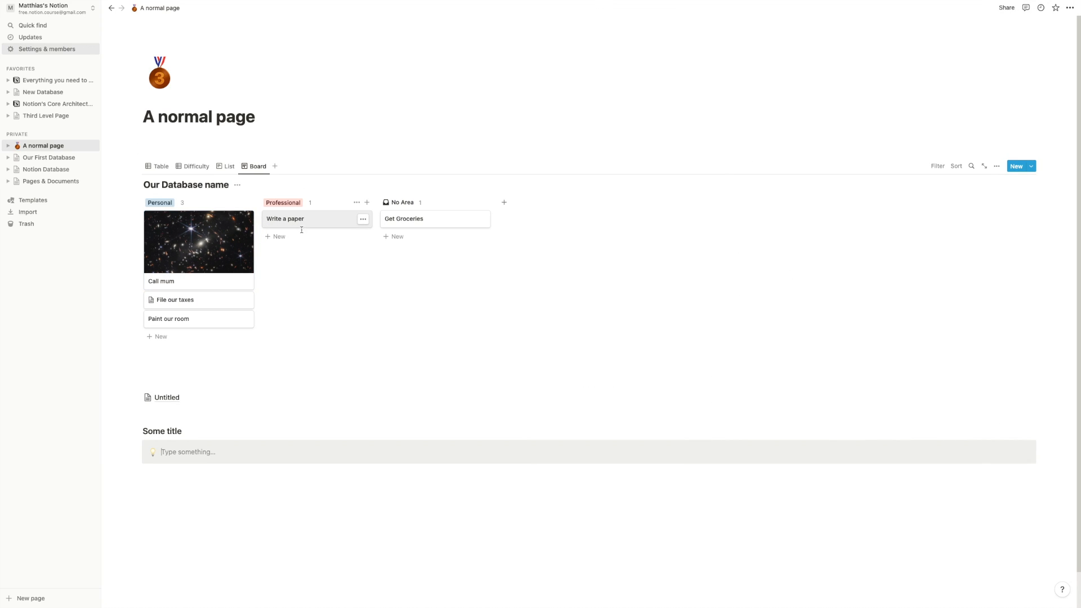
{"action": "left_click", "coordinate": [997, 166]}
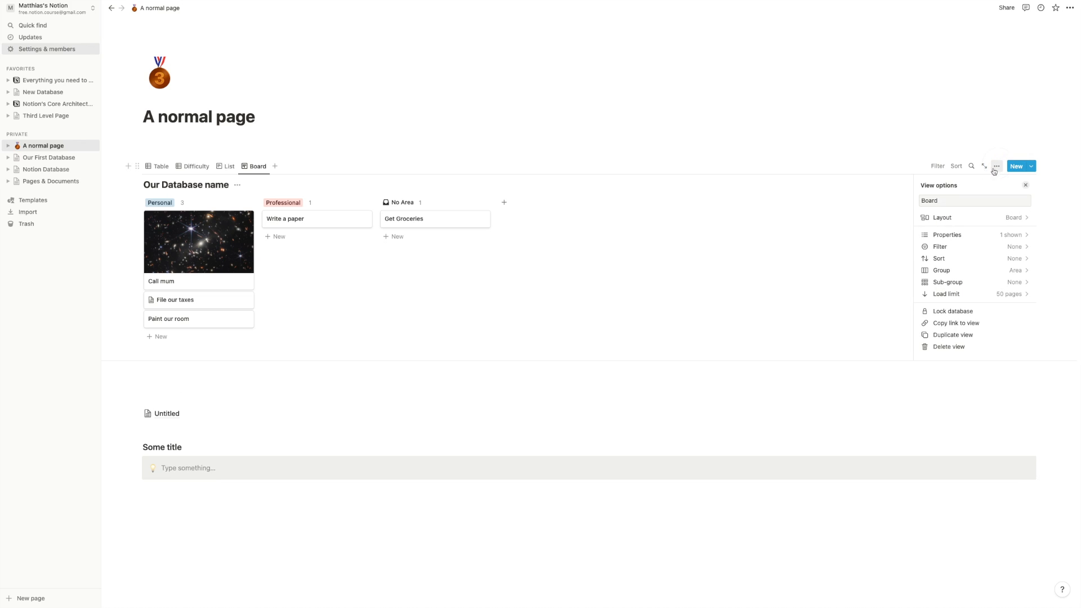
- Set the Board cards' preview to Files
{"action": "left_click", "coordinate": [995, 221]}
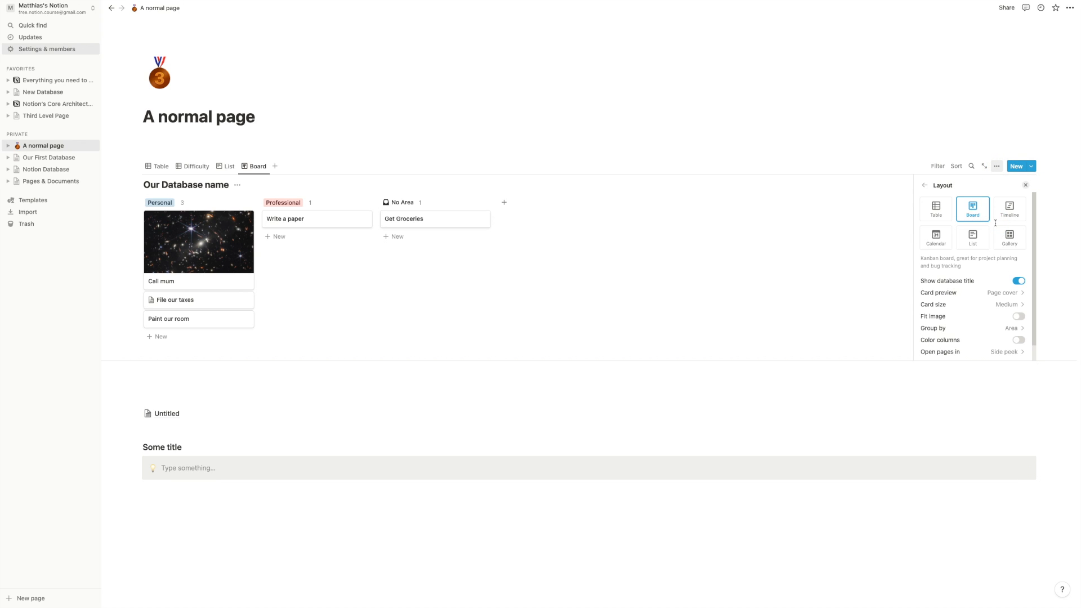
{"action": "left_click", "coordinate": [1000, 293]}
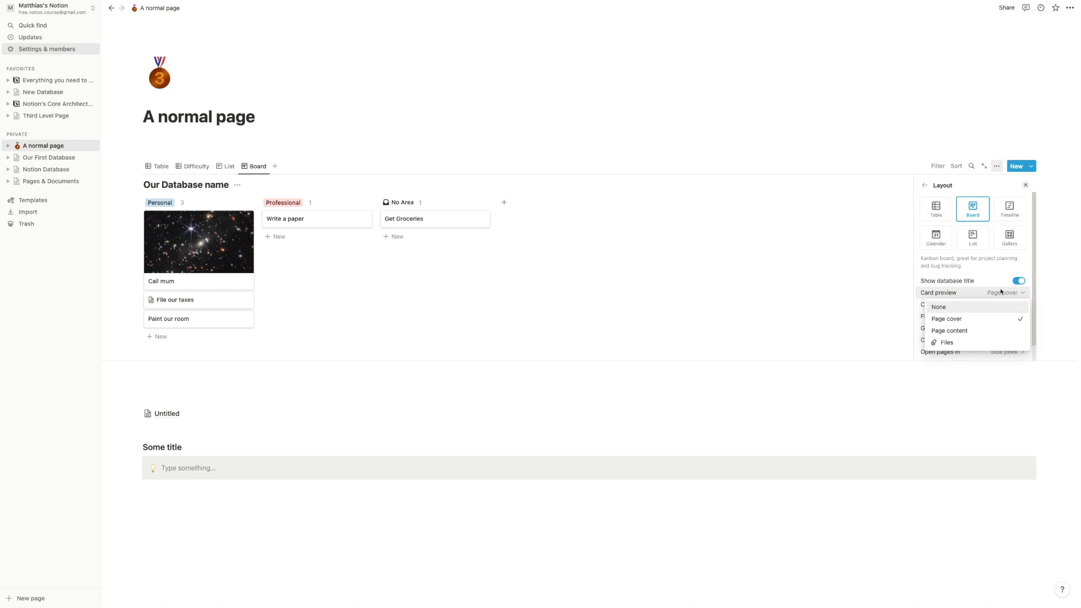
{"action": "left_click", "coordinate": [963, 345]}
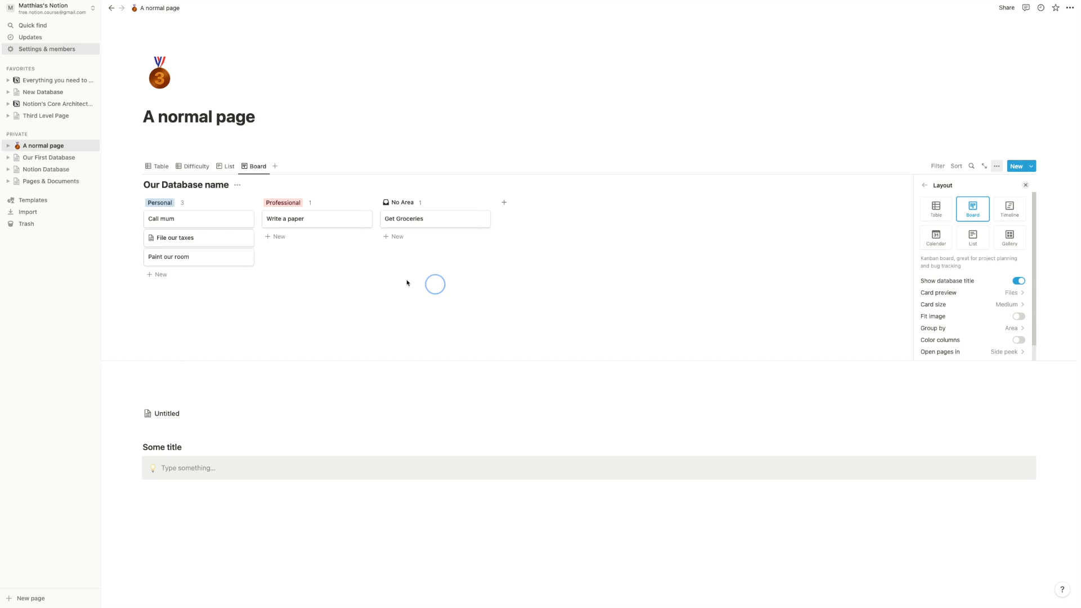
- Check the Files cell of Get Groceries in the Table view, then return to the Board
{"action": "left_click", "coordinate": [159, 166]}
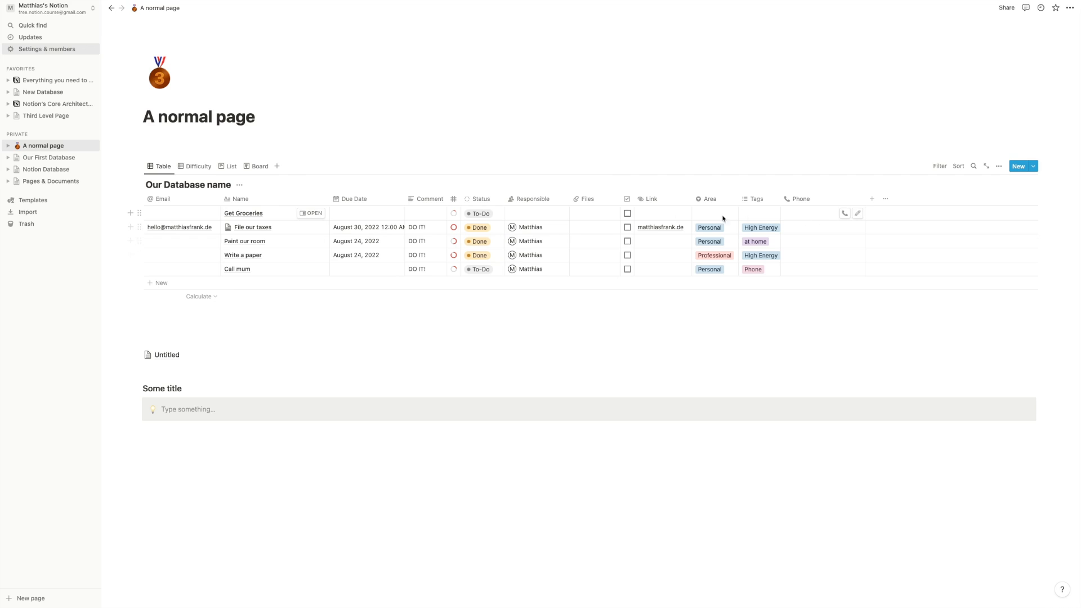
{"action": "left_click", "coordinate": [596, 214]}
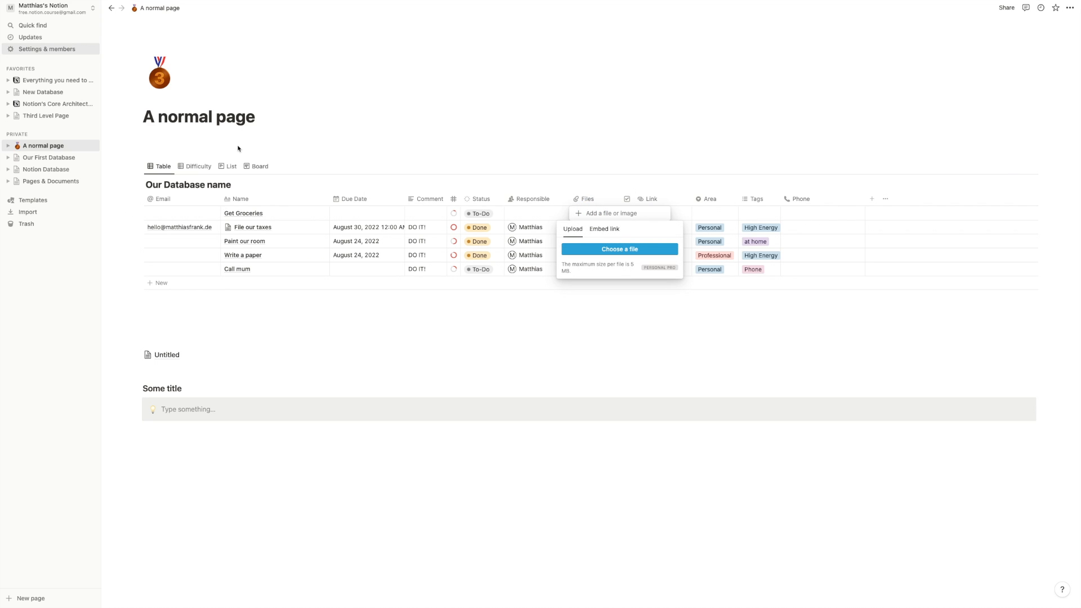
{"action": "left_click", "coordinate": [320, 168]}
{"action": "left_click", "coordinate": [260, 166]}
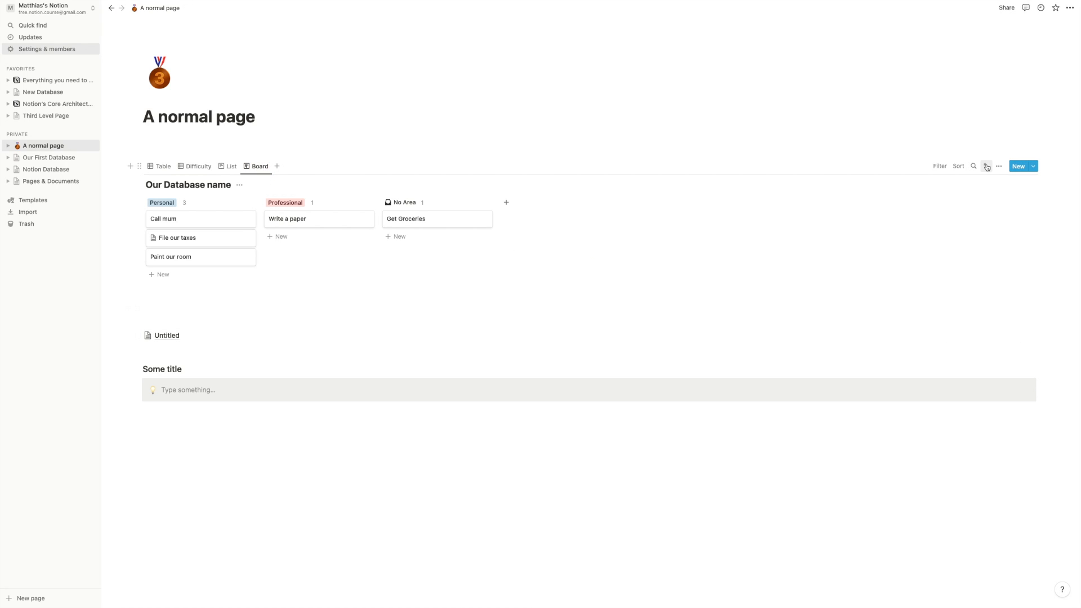
- Make the board cards Large
{"action": "left_click", "coordinate": [997, 166]}
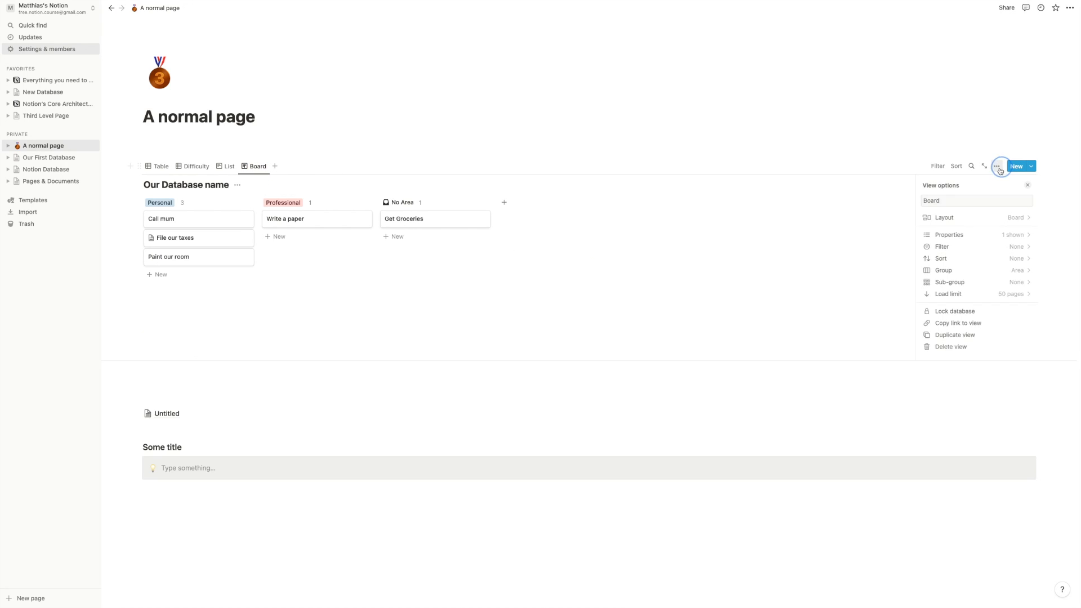
{"action": "left_click", "coordinate": [979, 219]}
{"action": "scroll", "coordinate": [960, 293], "scroll_direction": "down", "scroll_amount": 1}
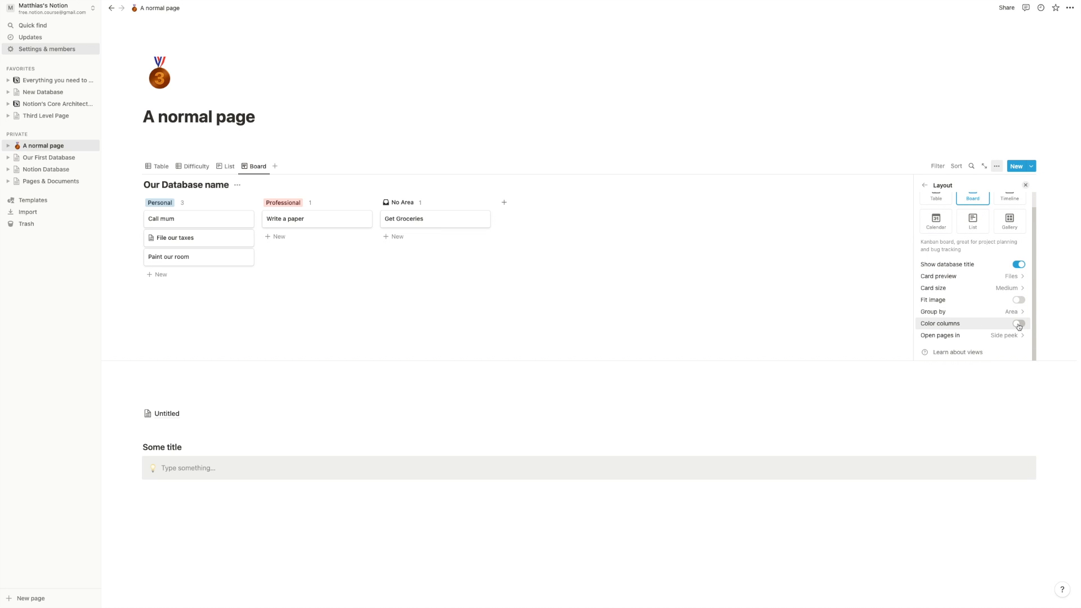
{"action": "left_click", "coordinate": [1012, 294]}
{"action": "left_click", "coordinate": [1009, 289]}
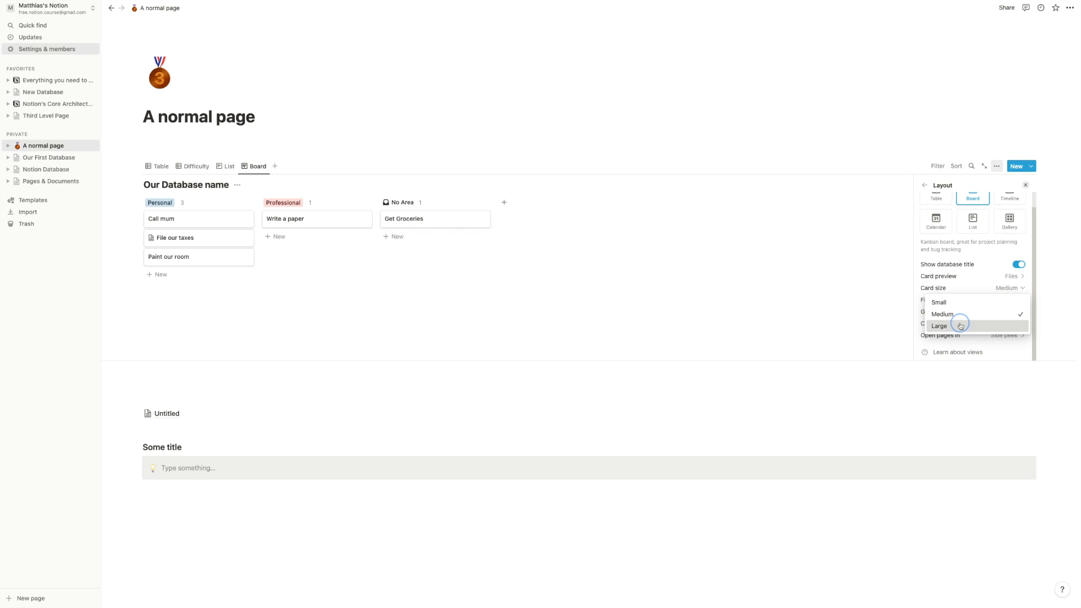
{"action": "left_click", "coordinate": [961, 326]}
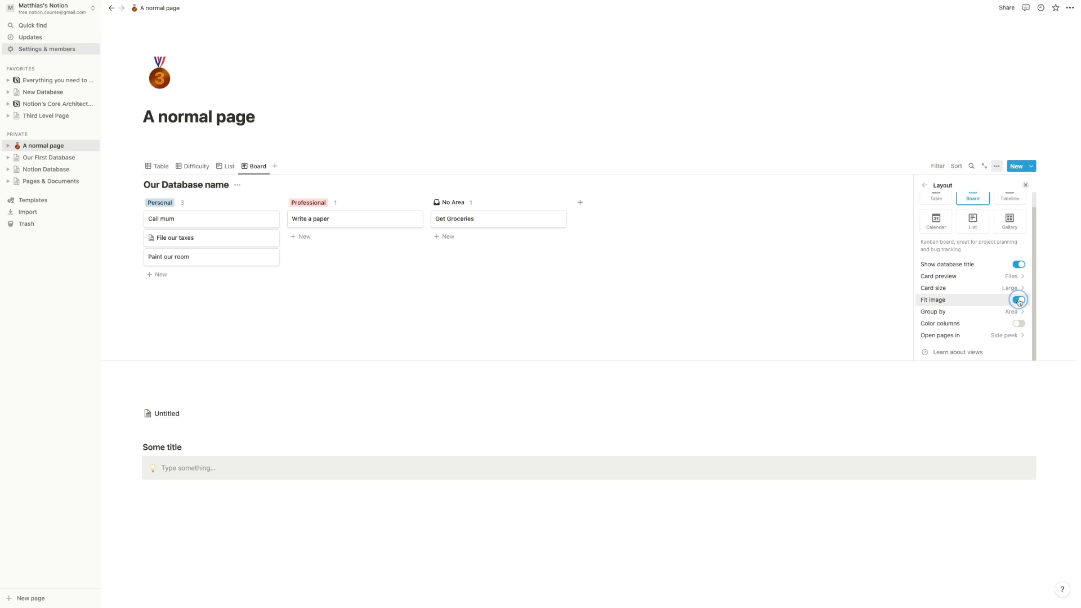
- Set the card preview back to Page cover with Fit image left off
{"action": "left_click", "coordinate": [998, 276]}
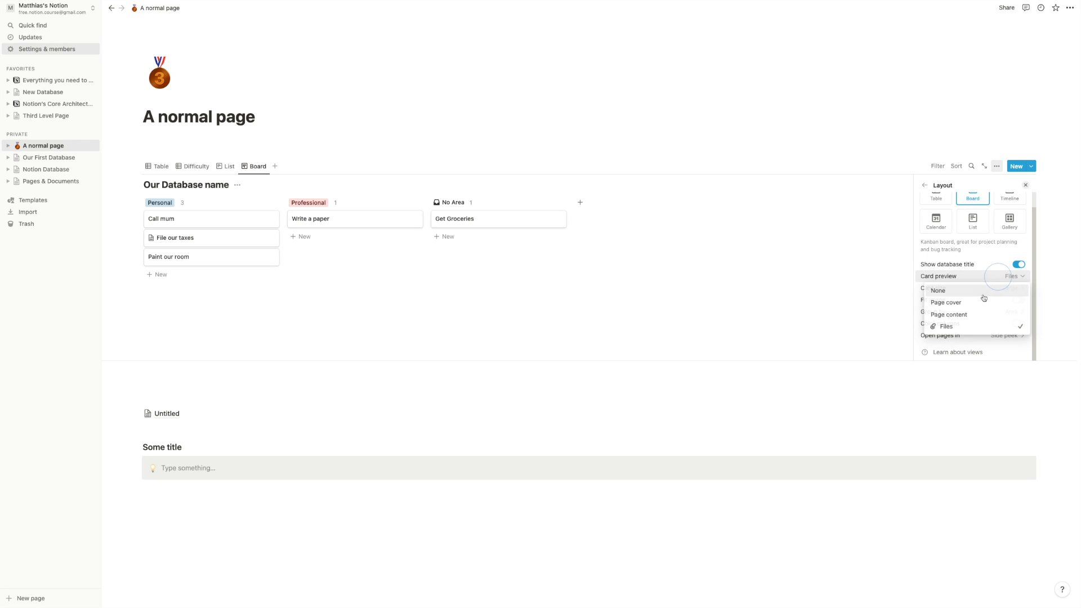
{"action": "left_click", "coordinate": [965, 303]}
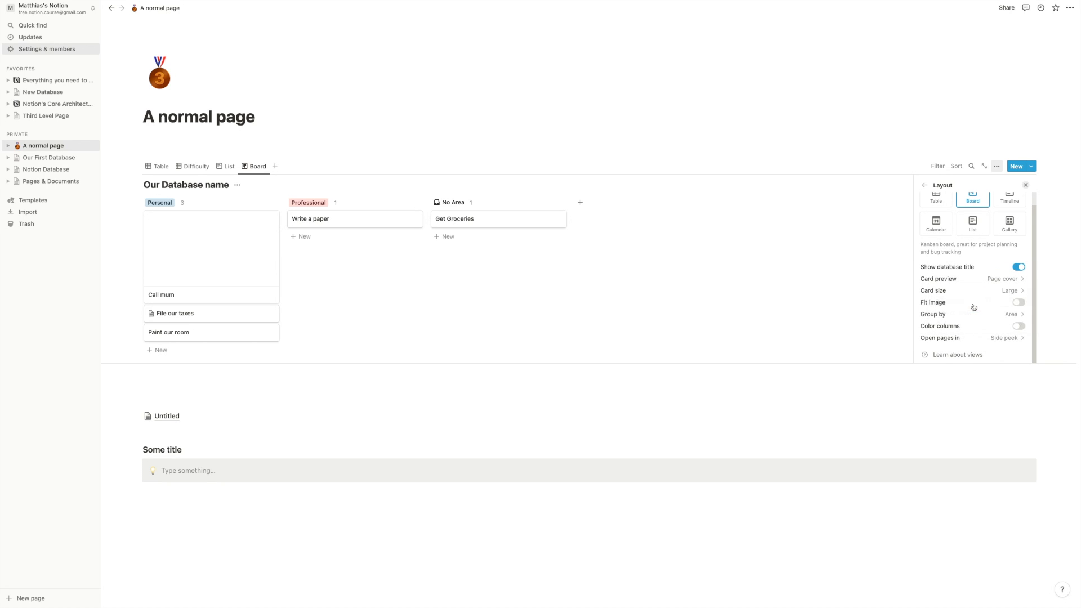
{"action": "left_click", "coordinate": [1020, 304]}
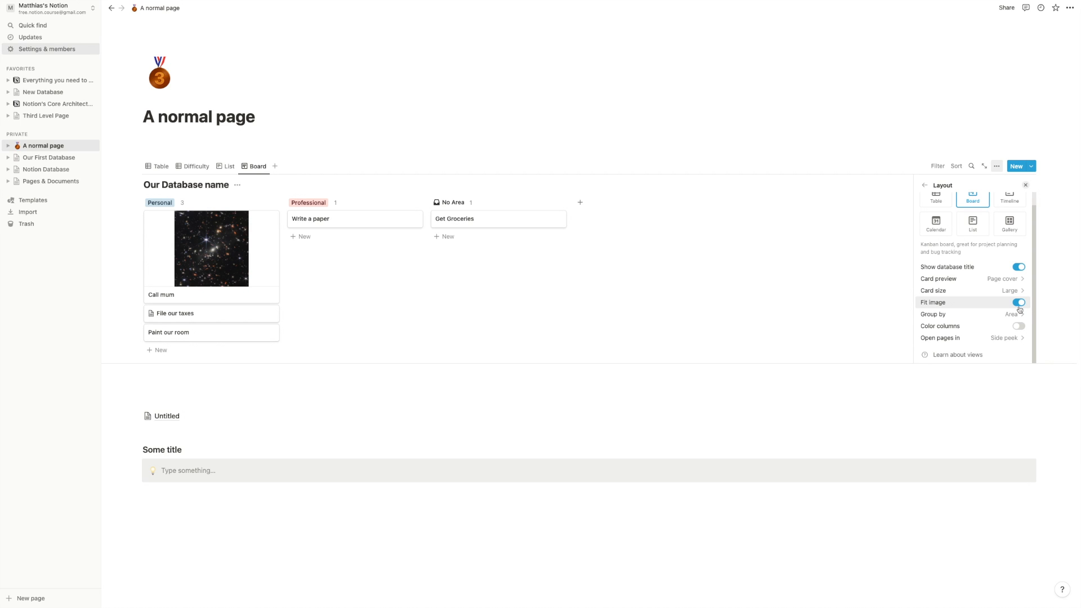
{"action": "left_click", "coordinate": [1026, 303]}
{"action": "left_click", "coordinate": [1026, 303]}
{"action": "left_click", "coordinate": [1025, 303]}
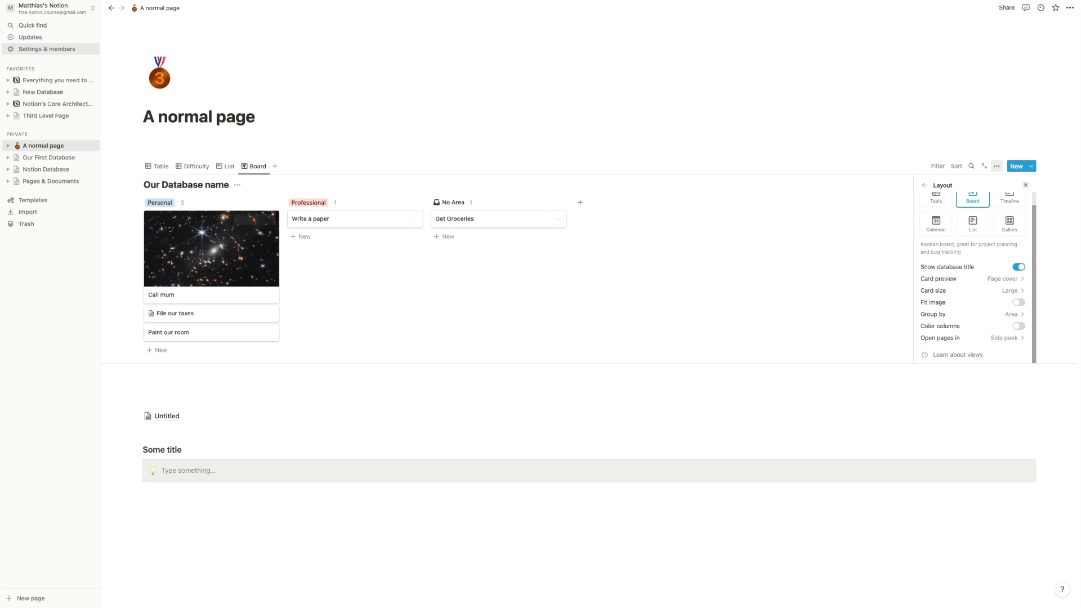
{"action": "left_click", "coordinate": [977, 314]}
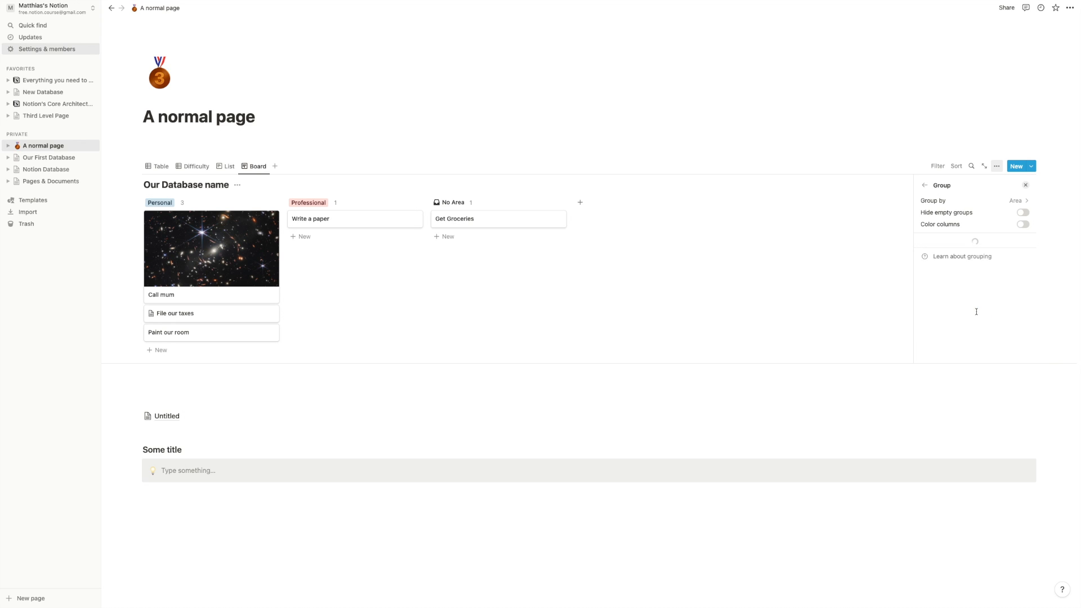
- Group the board by Status in manual order with Done first, keeping empty groups visible
{"action": "left_click", "coordinate": [1007, 203]}
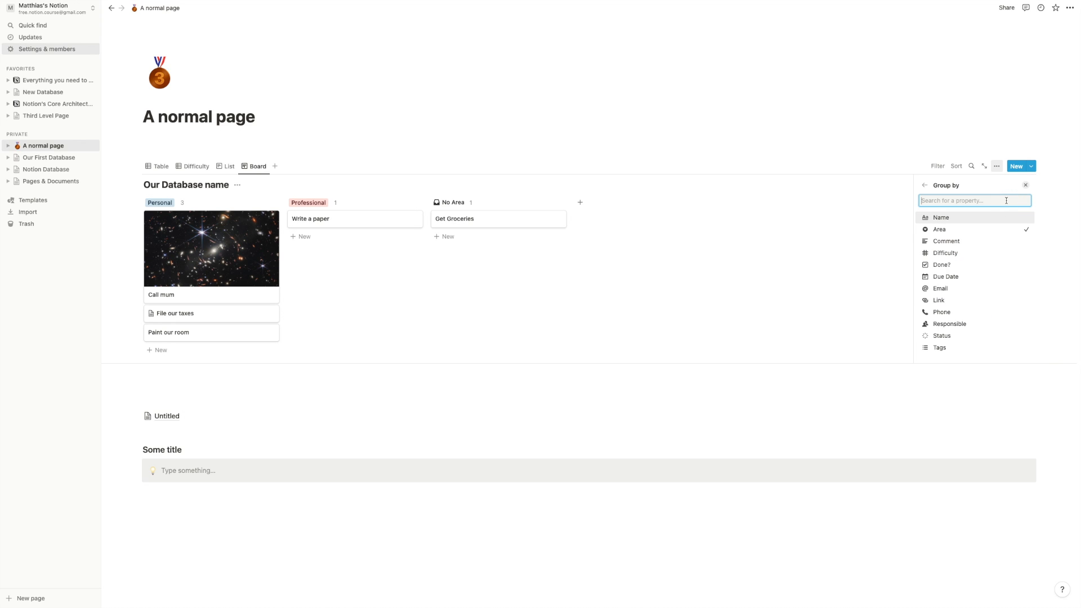
{"action": "left_click", "coordinate": [952, 336]}
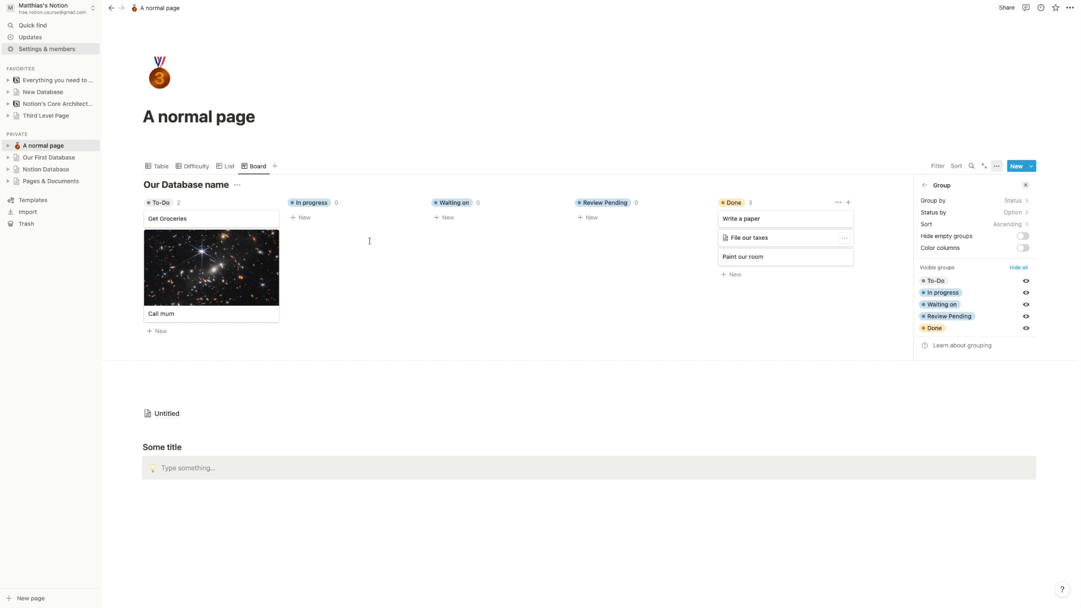
{"action": "left_click", "coordinate": [1006, 224]}
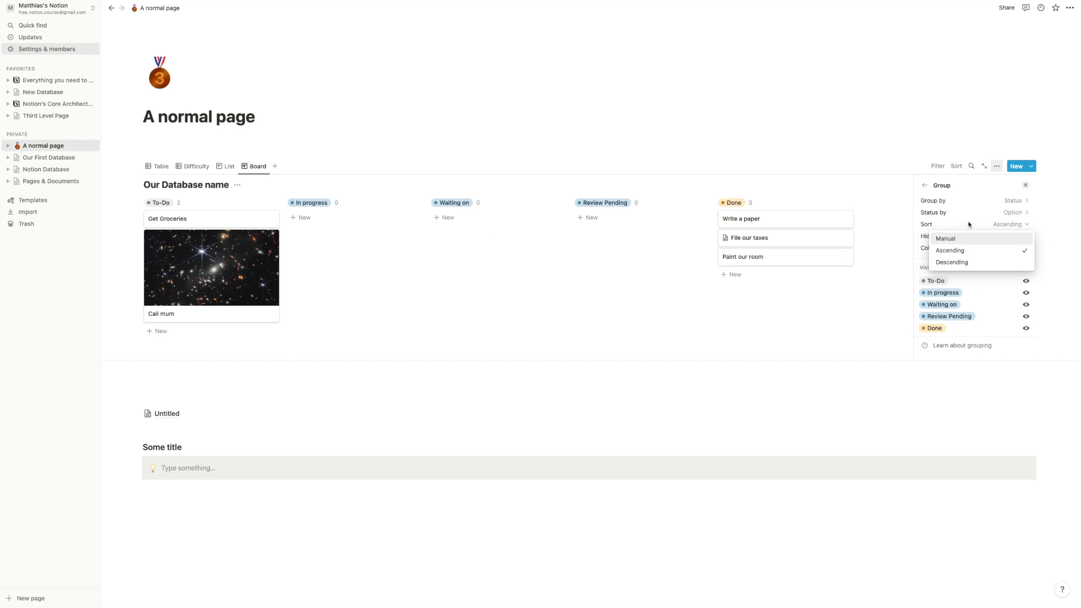
{"action": "left_click", "coordinate": [961, 240]}
{"action": "left_click_drag", "start_coordinate": [923, 293], "coordinate": [923, 281]}
{"action": "left_click_drag", "start_coordinate": [923, 328], "coordinate": [923, 281]}
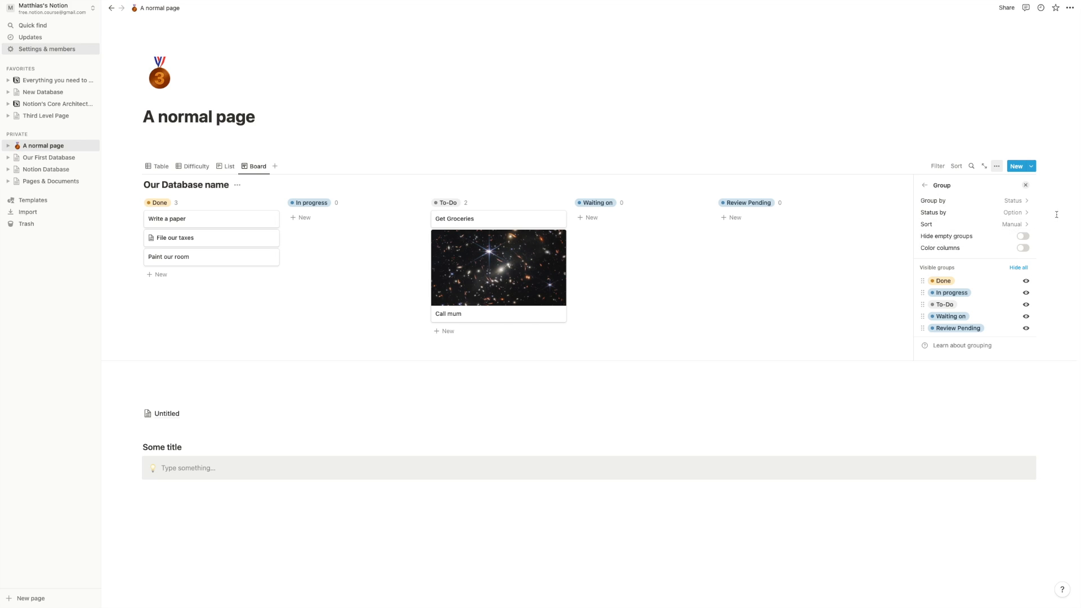
{"action": "left_click", "coordinate": [1023, 236]}
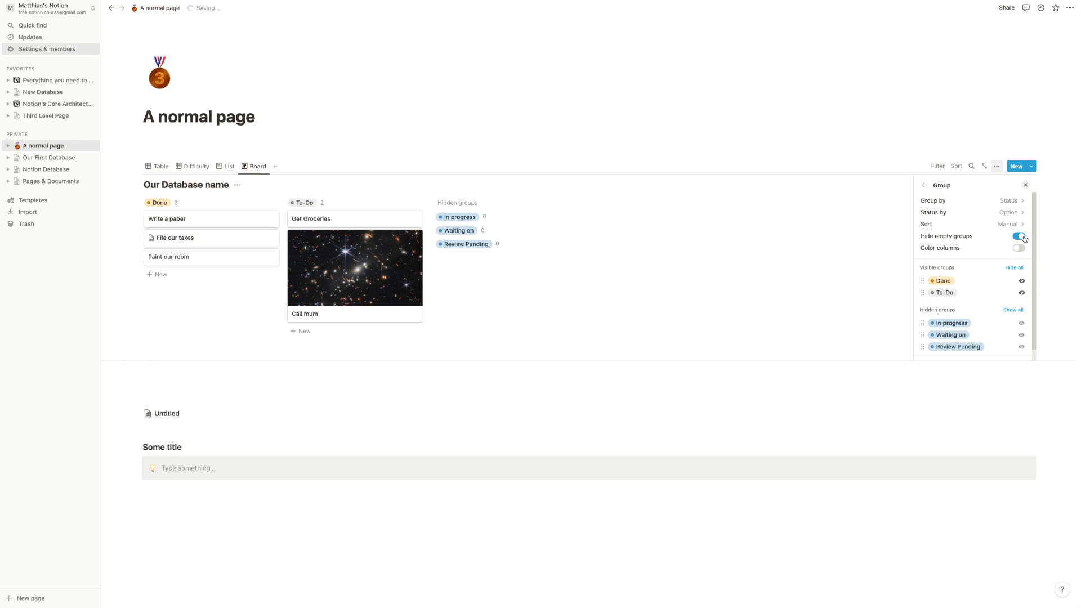
{"action": "left_click", "coordinate": [1024, 236]}
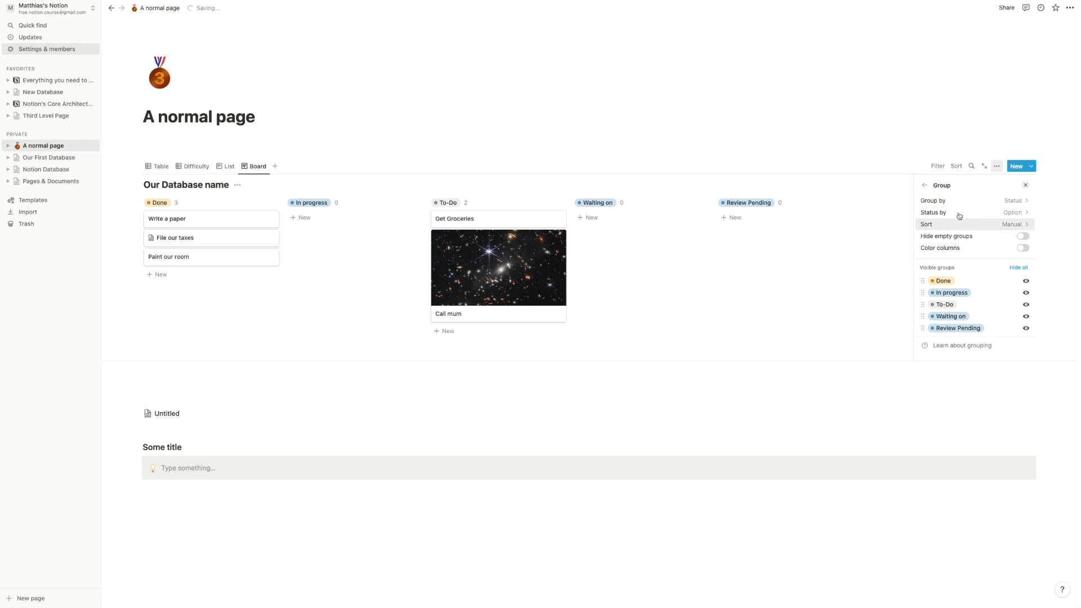
- Turn on Color columns so the board's status columns are tinted
{"action": "left_click", "coordinate": [924, 185]}
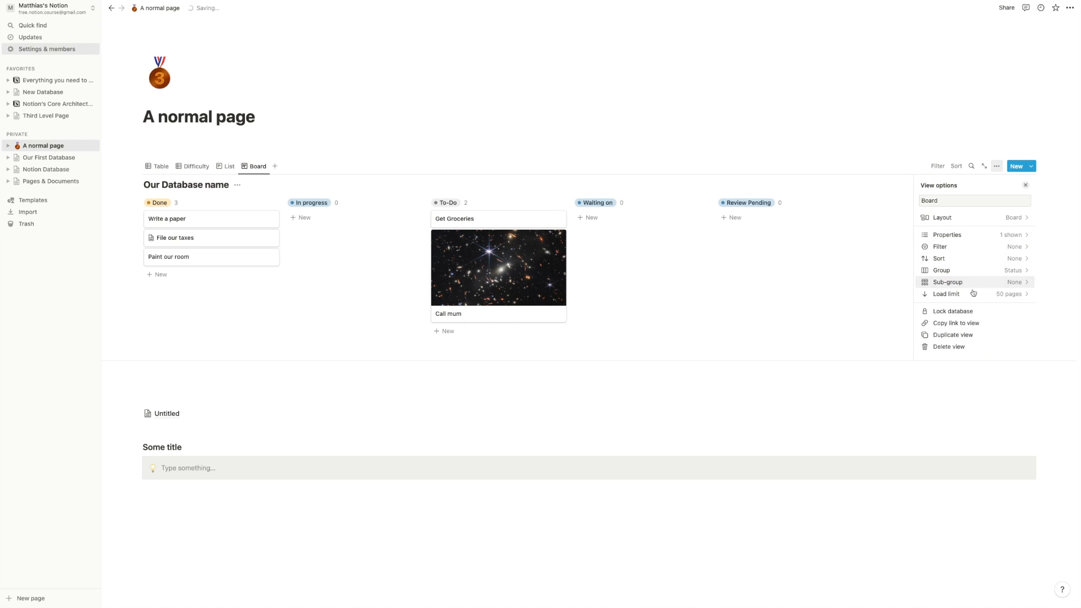
{"action": "left_click", "coordinate": [963, 218]}
{"action": "scroll", "coordinate": [1007, 341], "scroll_direction": "down", "scroll_amount": 1}
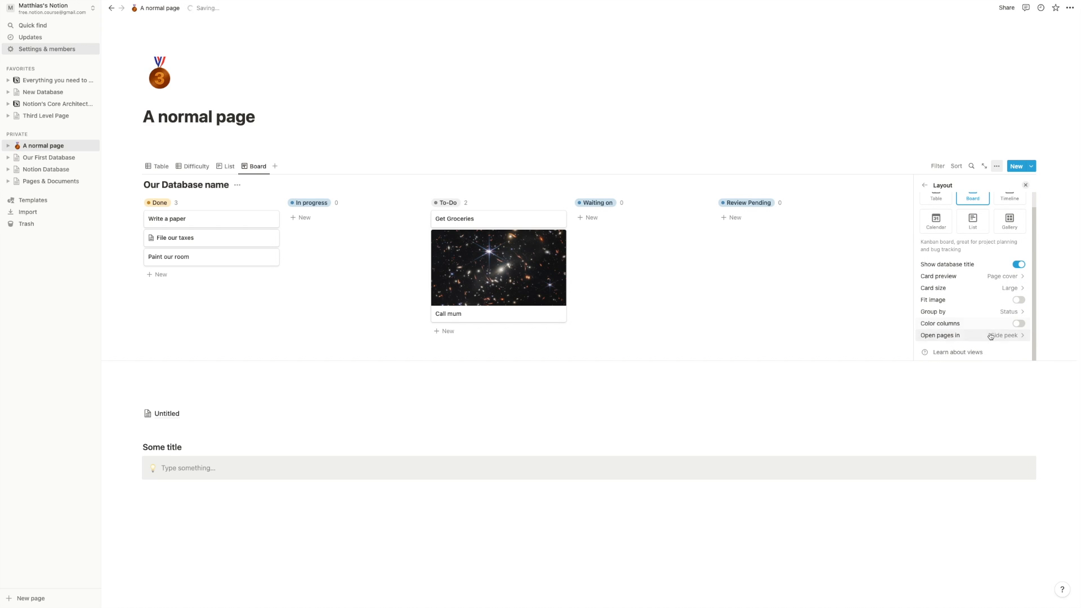
{"action": "left_click", "coordinate": [1018, 325]}
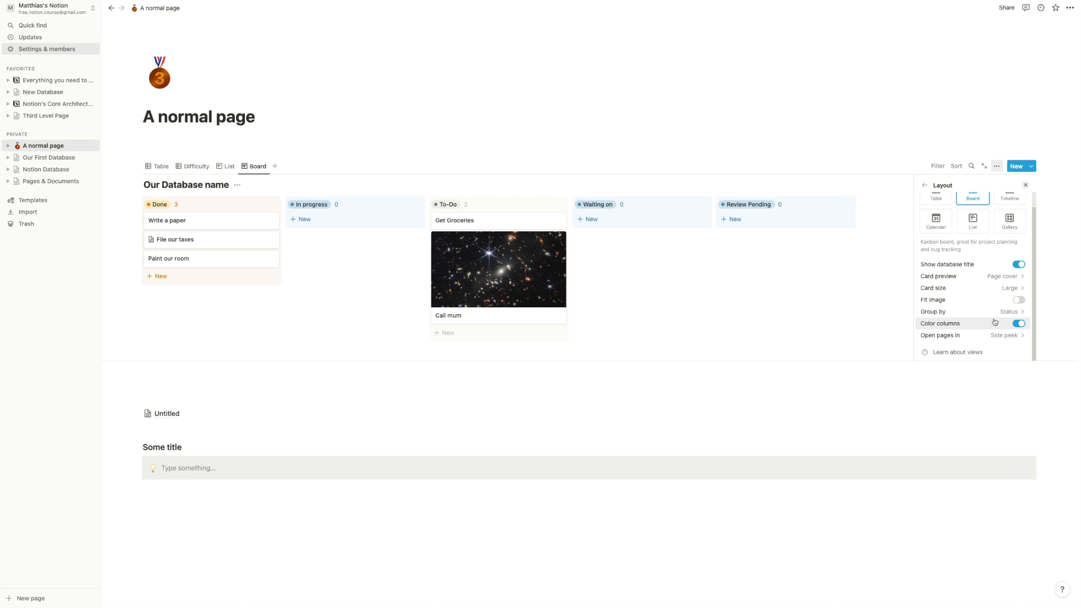
{"action": "left_click", "coordinate": [767, 283]}
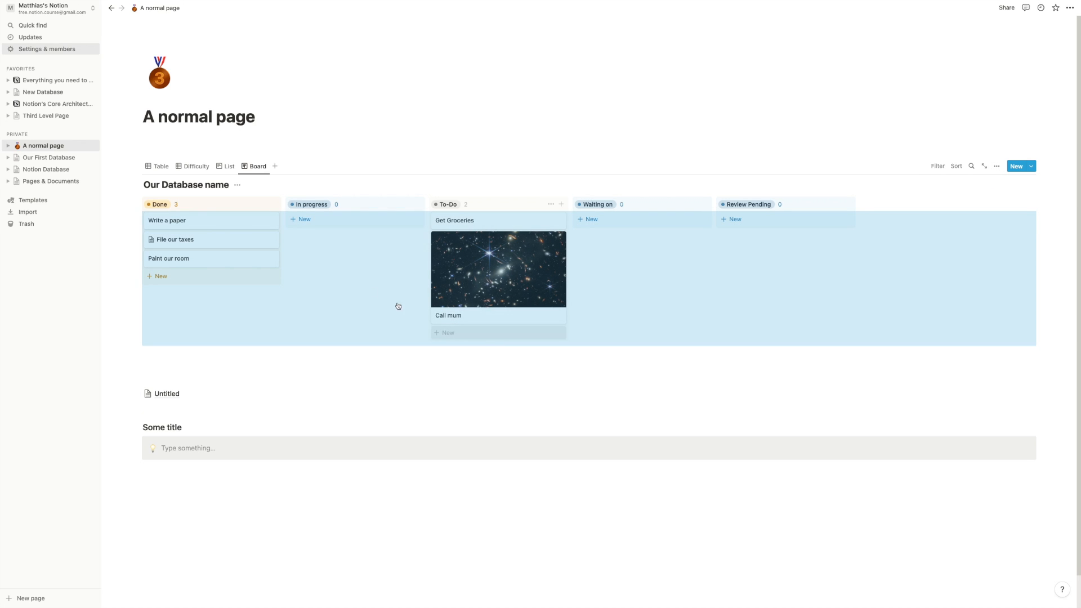
- Move Write a paper into Waiting on and shift File our taxes between status columns
{"action": "left_click", "coordinate": [307, 378]}
{"action": "left_click_drag", "start_coordinate": [207, 242], "coordinate": [327, 222]}
{"action": "left_click_drag", "start_coordinate": [253, 227], "coordinate": [667, 220]}
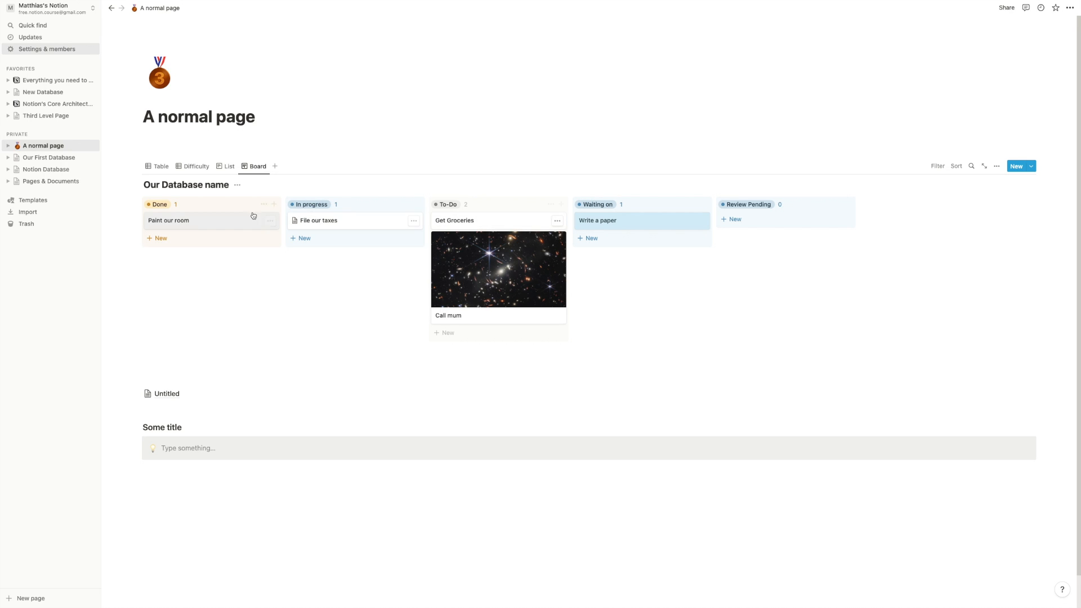
{"action": "mouse_move", "coordinate": [325, 220]}
{"action": "left_mouse_down"}
{"action": "mouse_move", "coordinate": [208, 224]}
{"action": "mouse_move", "coordinate": [196, 245]}
{"action": "mouse_move", "coordinate": [338, 220]}
{"action": "left_mouse_up"}
- In the Table view, move Name to the first column and set File our taxes to To-Do
{"action": "left_click", "coordinate": [160, 167]}
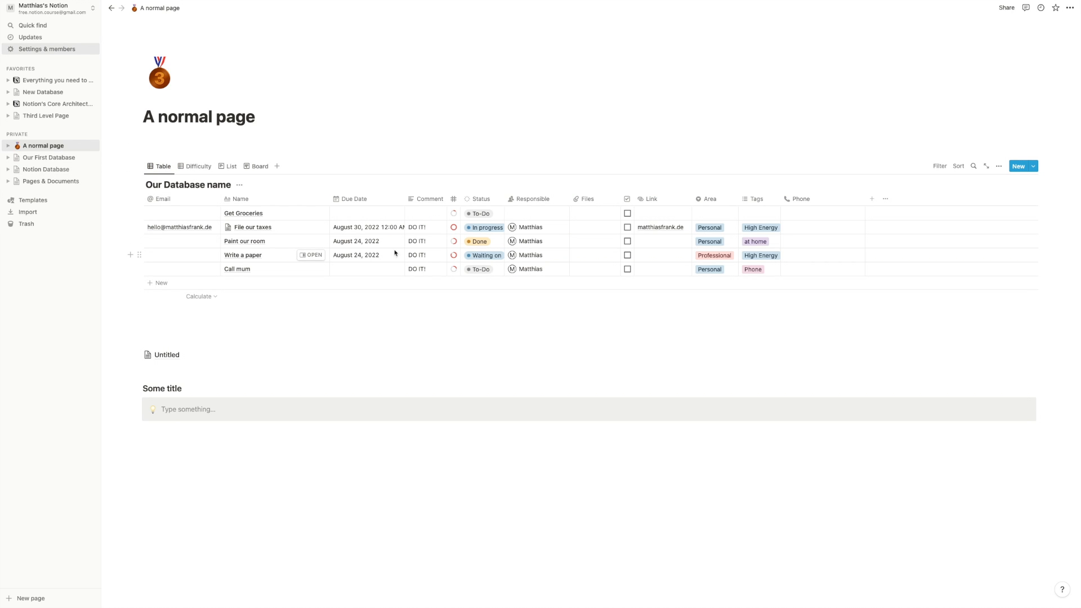
{"action": "left_click_drag", "start_coordinate": [276, 205], "coordinate": [163, 200]}
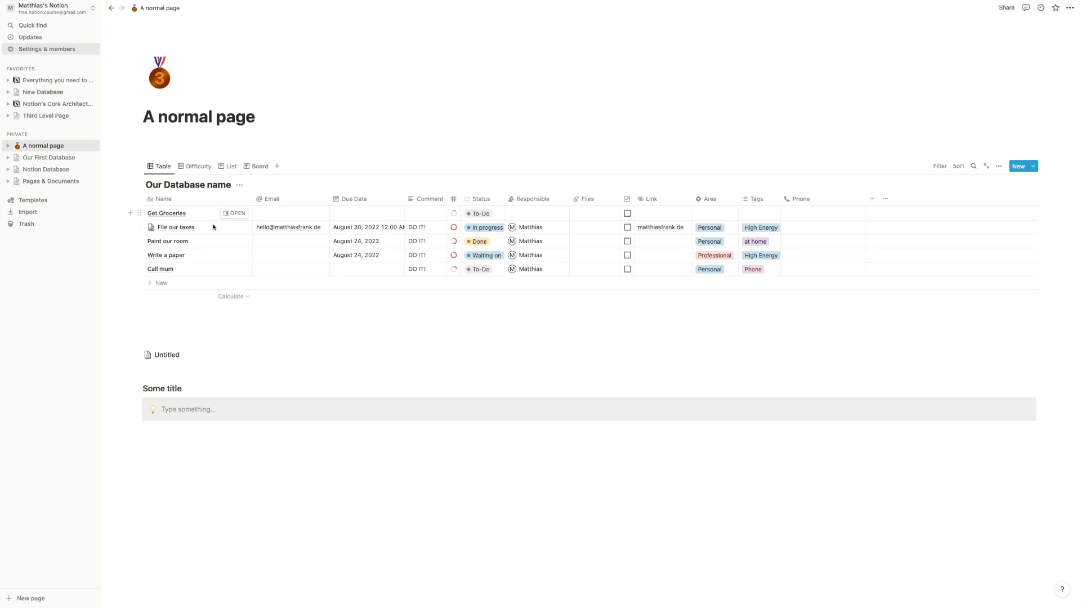
{"action": "left_click", "coordinate": [482, 229]}
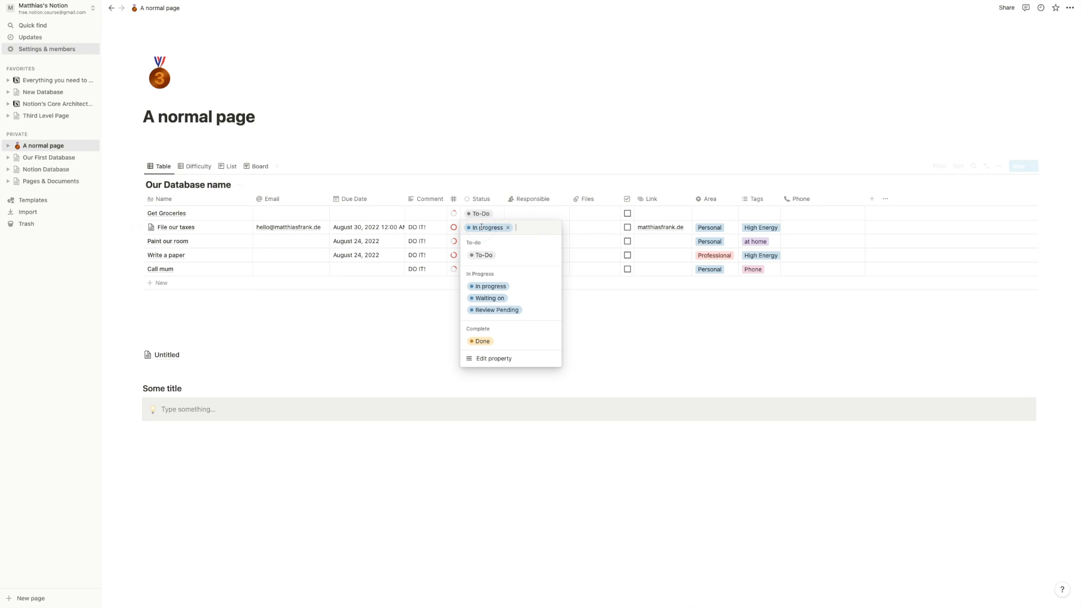
{"action": "left_click", "coordinate": [482, 256]}
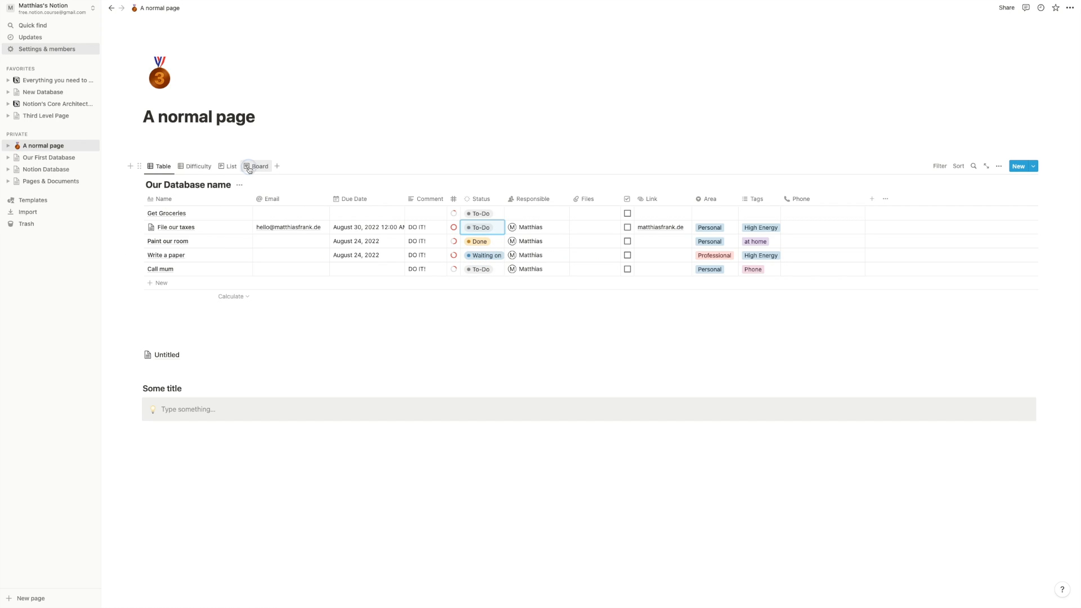
{"action": "left_click", "coordinate": [257, 166]}
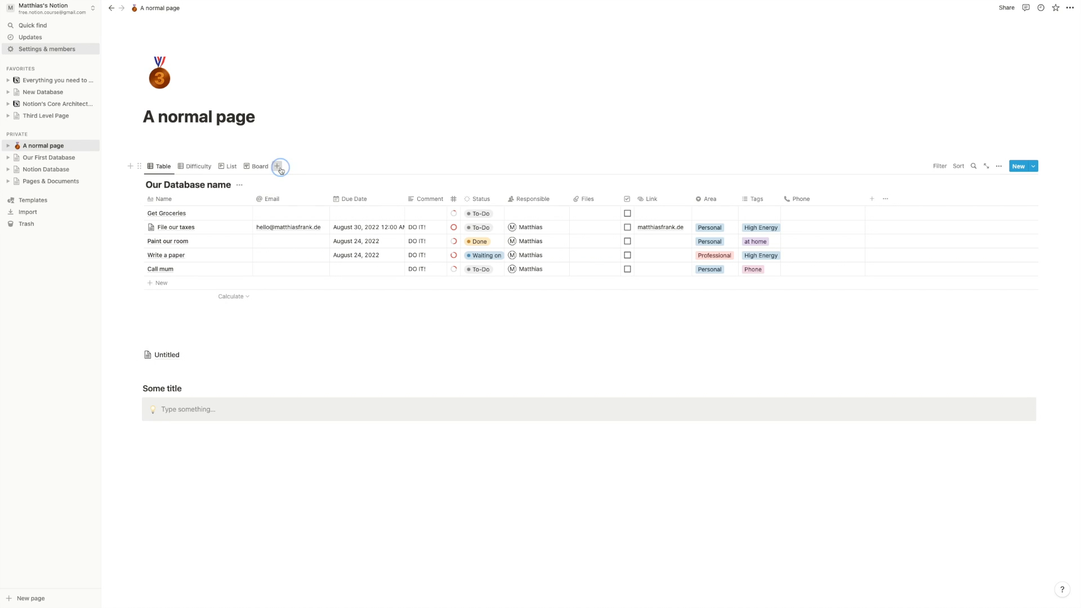
- Add a view named Calendar using the Calendar layout by Due Date, then return to Table
{"action": "left_click", "coordinate": [277, 166]}
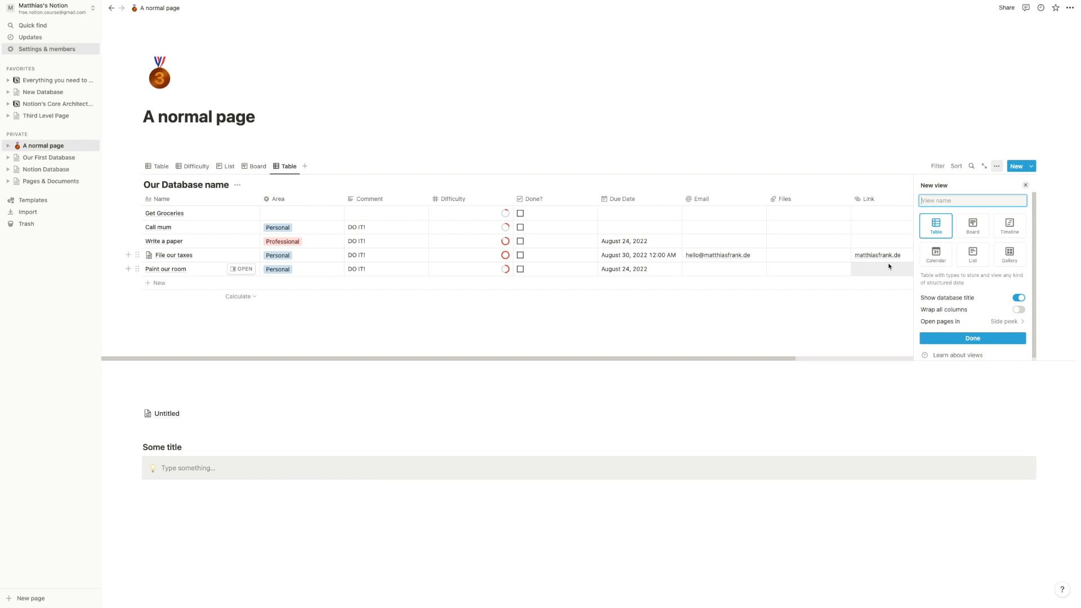
{"action": "left_click", "coordinate": [934, 254]}
{"action": "left_click", "coordinate": [938, 200]}
{"action": "type", "text": "Calendar"}
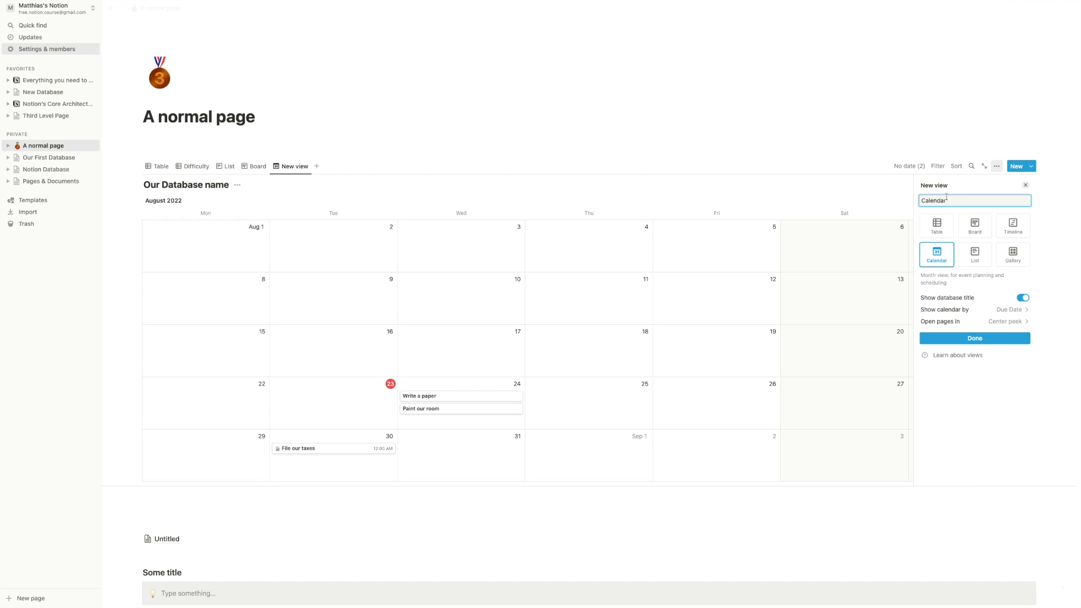
{"action": "left_click", "coordinate": [980, 313]}
{"action": "left_click", "coordinate": [968, 340]}
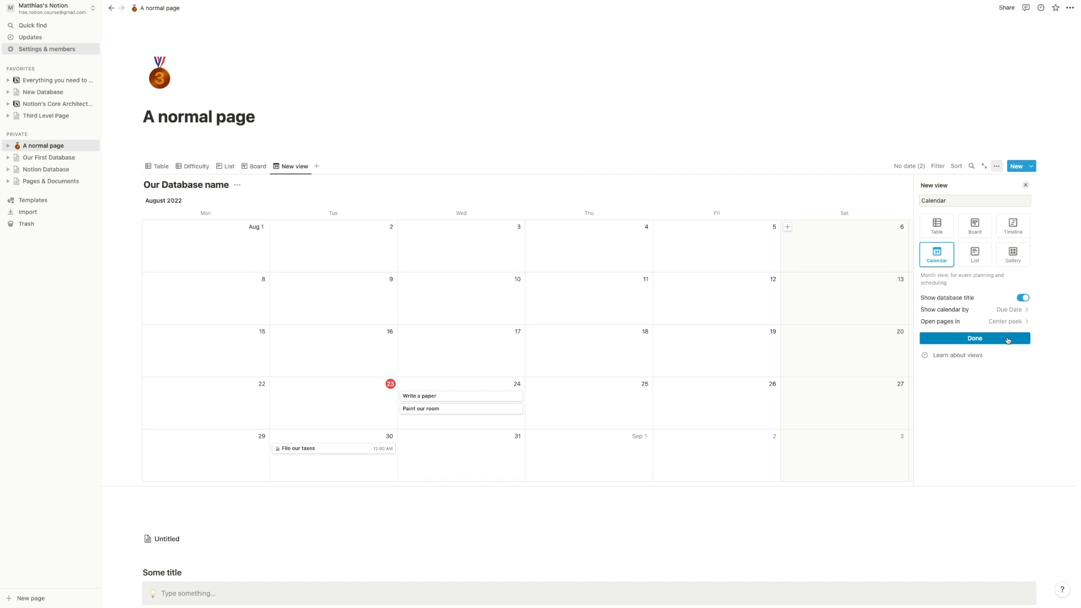
{"action": "left_click", "coordinate": [983, 338]}
{"action": "left_click", "coordinate": [159, 166]}
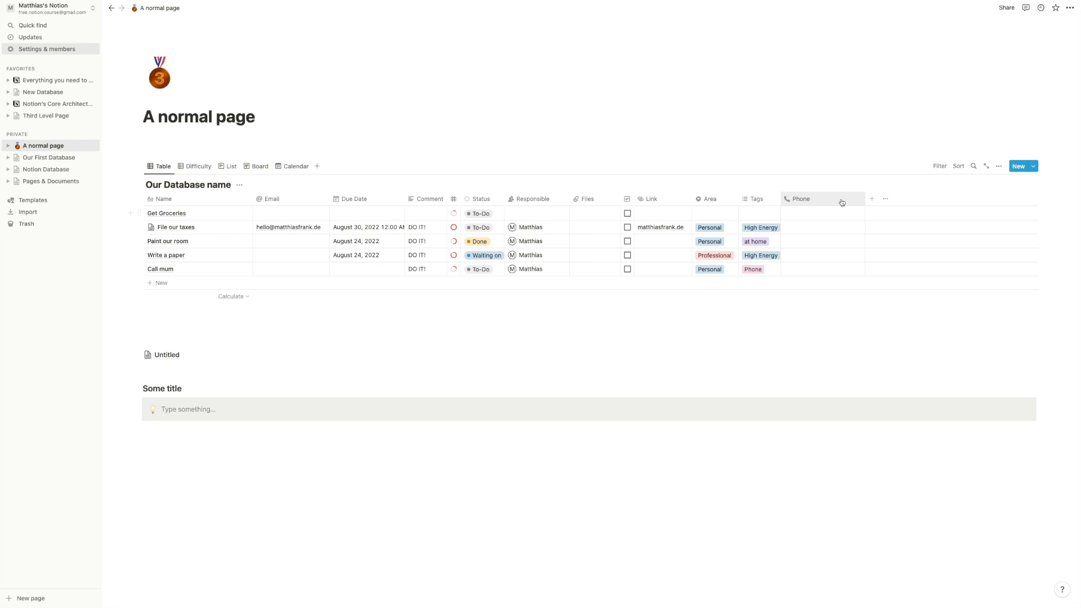
- Add a Date property named DO Date
{"action": "left_click", "coordinate": [872, 198]}
{"action": "key", "text": "BackSpace"}
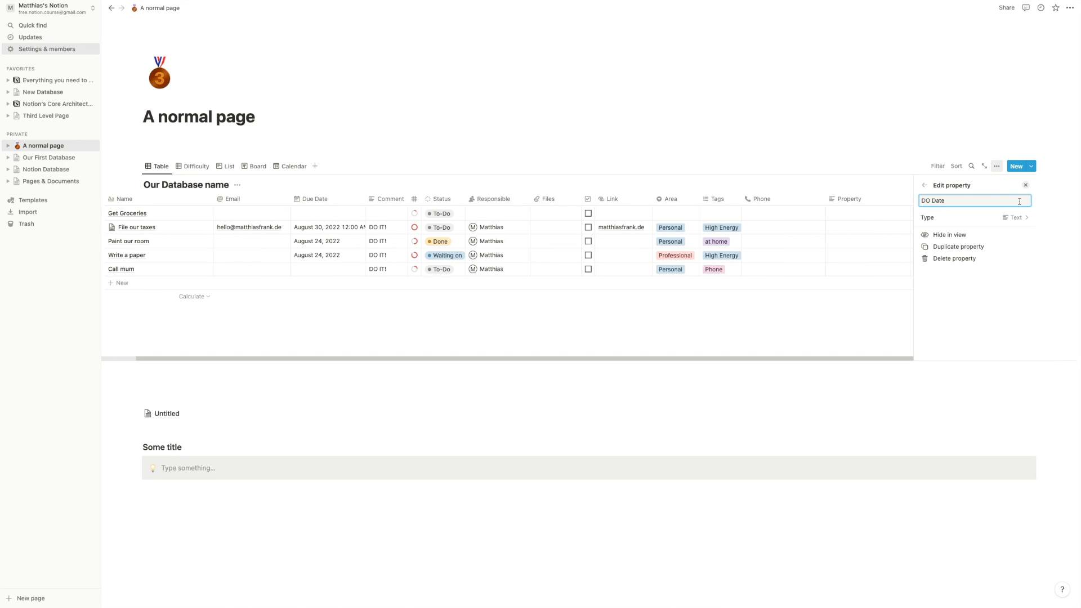
{"action": "left_click", "coordinate": [1000, 218]}
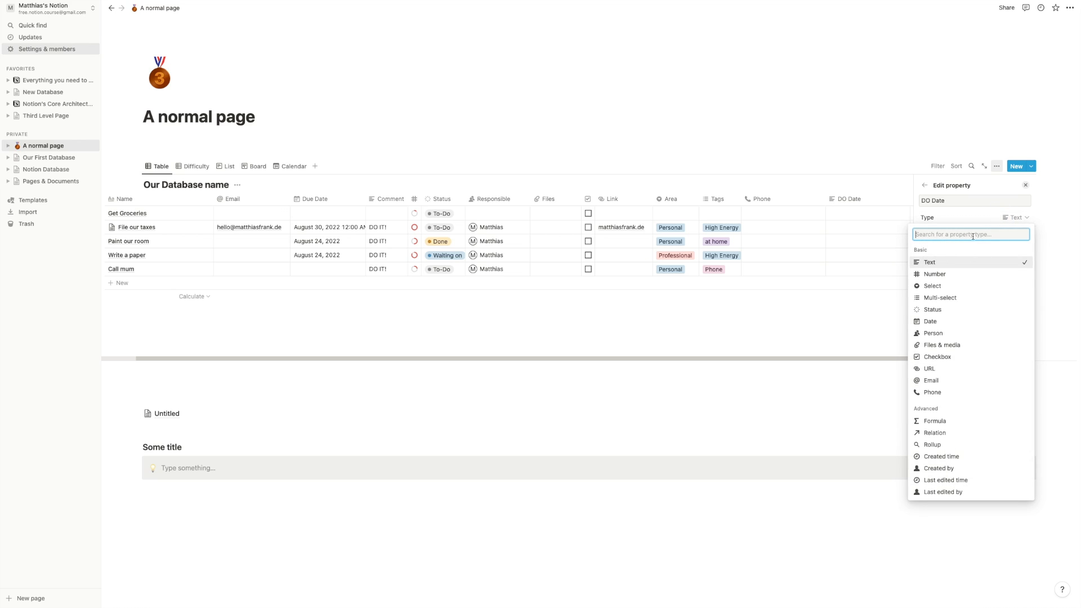
{"action": "left_click", "coordinate": [946, 321]}
{"action": "left_click", "coordinate": [843, 50]}
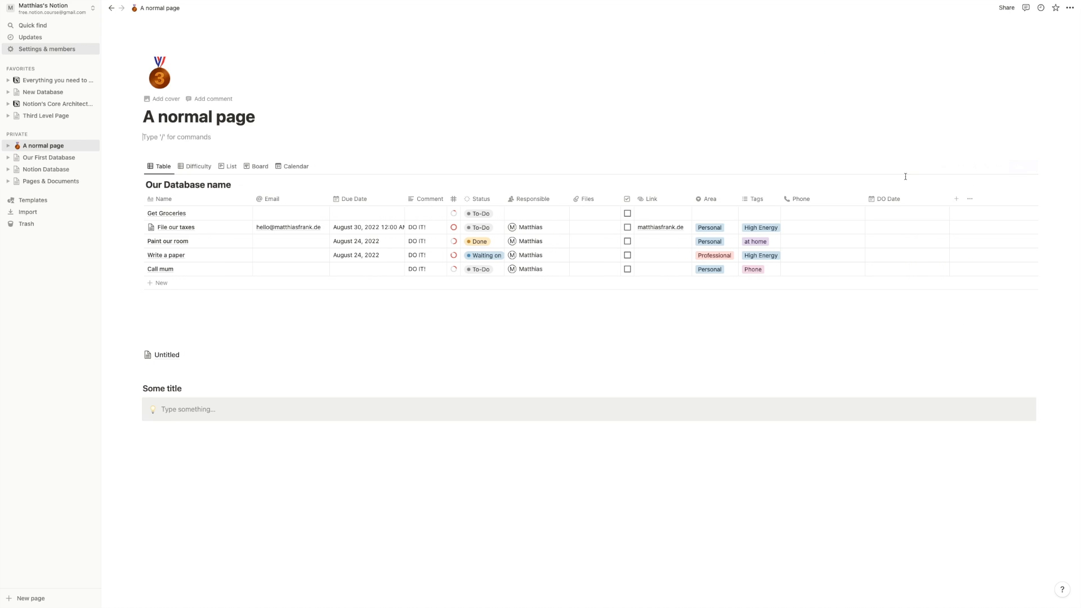
- Fill DO Date with August 23, 2022 for the first tasks and August 24 for Write a paper and Call mum
{"action": "left_click", "coordinate": [912, 217]}
{"action": "left_click", "coordinate": [898, 314]}
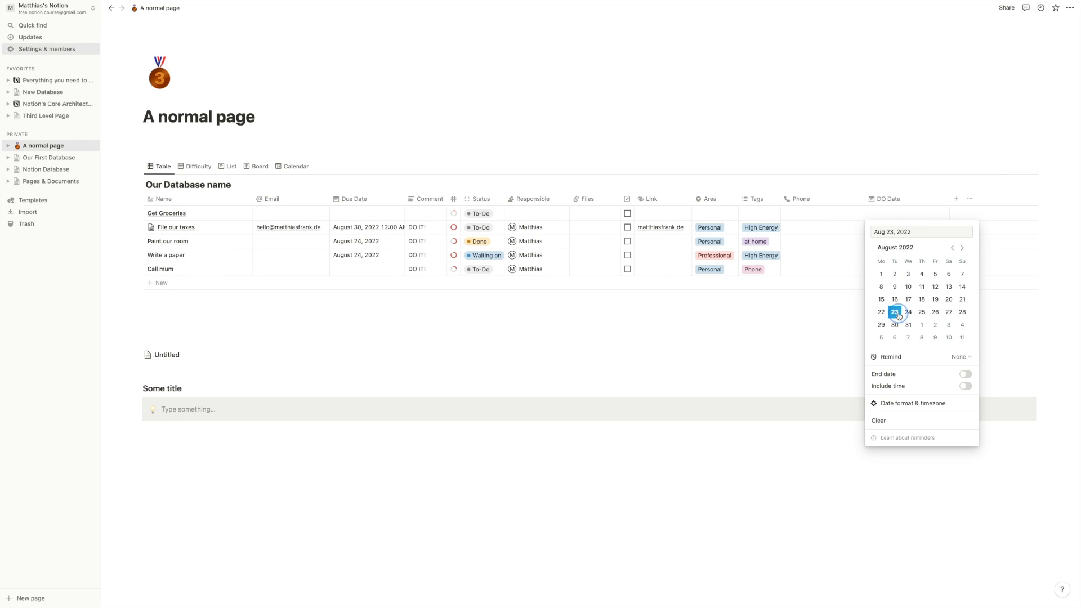
{"action": "left_click", "coordinate": [890, 165]}
{"action": "key", "text": "super+c"}
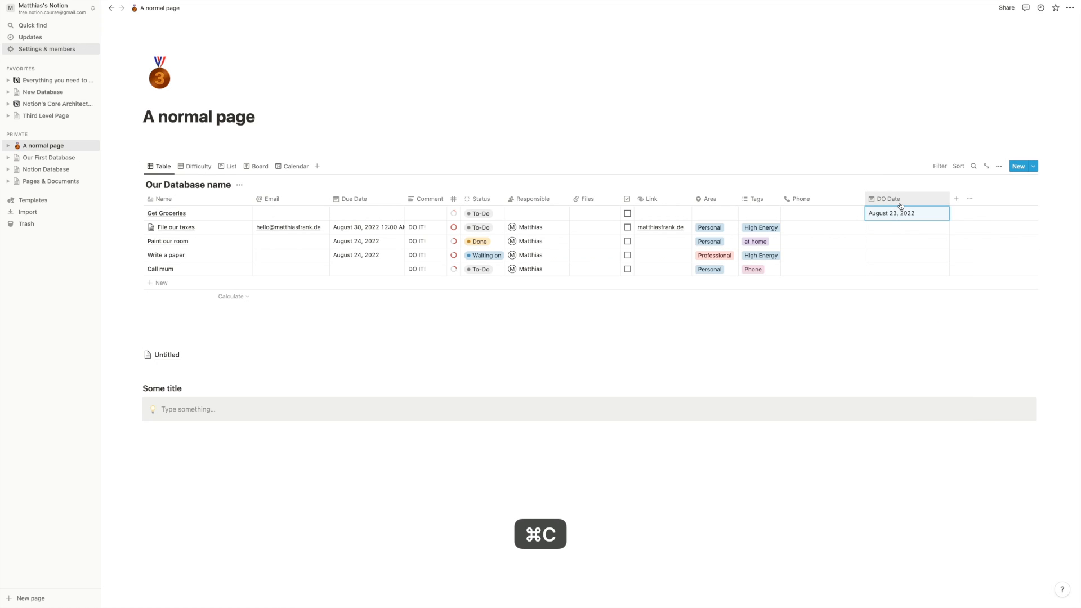
{"action": "key", "text": "shift+Down"}
{"action": "key", "text": "shift+Down"}
{"action": "key", "text": "super+v"}
{"action": "left_click", "coordinate": [890, 255]}
{"action": "left_click", "coordinate": [909, 353]}
{"action": "left_click", "coordinate": [876, 271]}
{"action": "left_click", "coordinate": [877, 271]}
{"action": "left_click", "coordinate": [908, 368]}
{"action": "left_click", "coordinate": [603, 326]}
{"action": "left_click", "coordinate": [287, 173]}
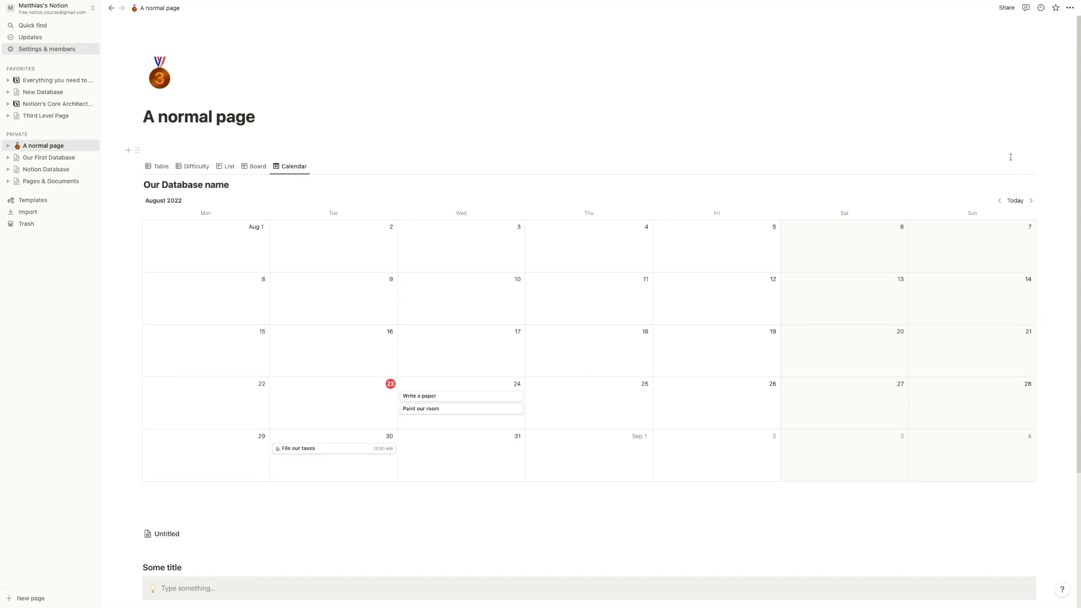
{"action": "left_click", "coordinate": [997, 168]}
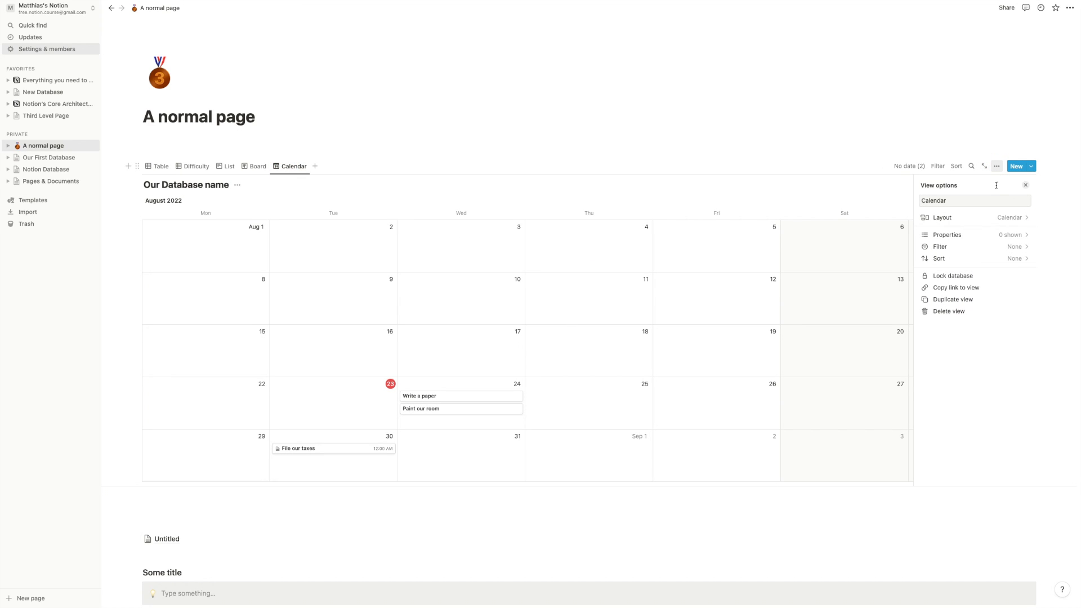
{"action": "left_click", "coordinate": [983, 221]}
{"action": "left_click", "coordinate": [983, 295]}
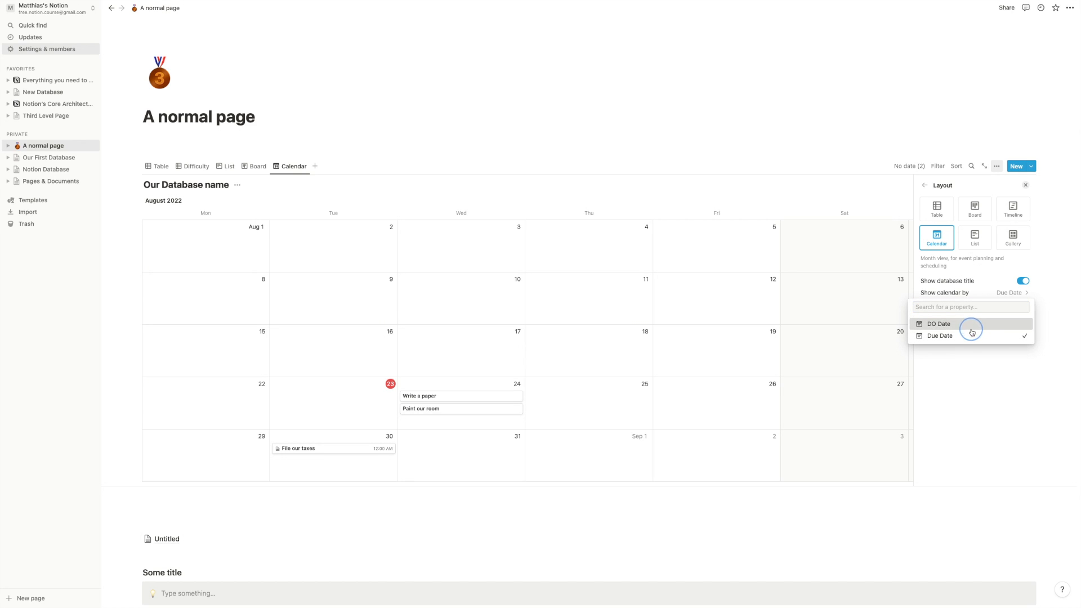
{"action": "left_click", "coordinate": [968, 326]}
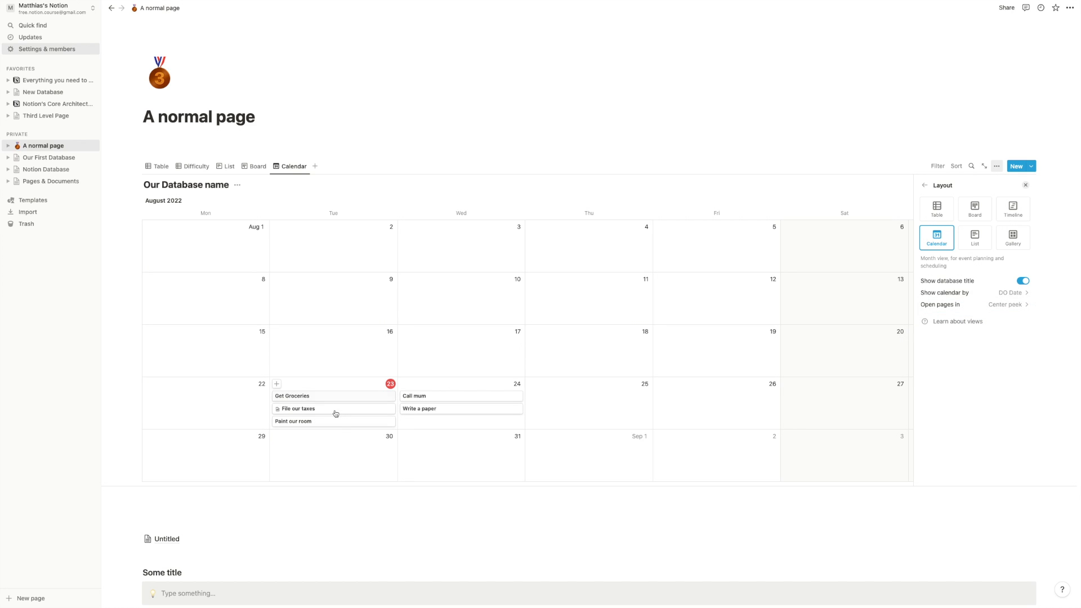
{"action": "left_click", "coordinate": [1005, 293]}
{"action": "left_click", "coordinate": [979, 334]}
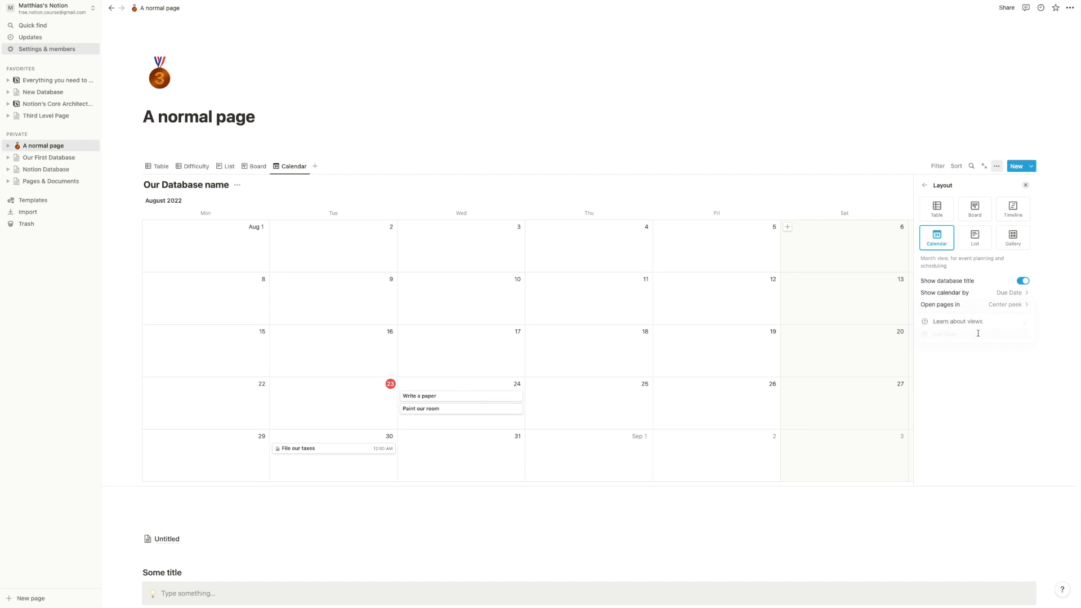
{"action": "left_click", "coordinate": [725, 157]}
{"action": "scroll", "coordinate": [569, 270], "scroll_direction": "down", "scroll_amount": 1}
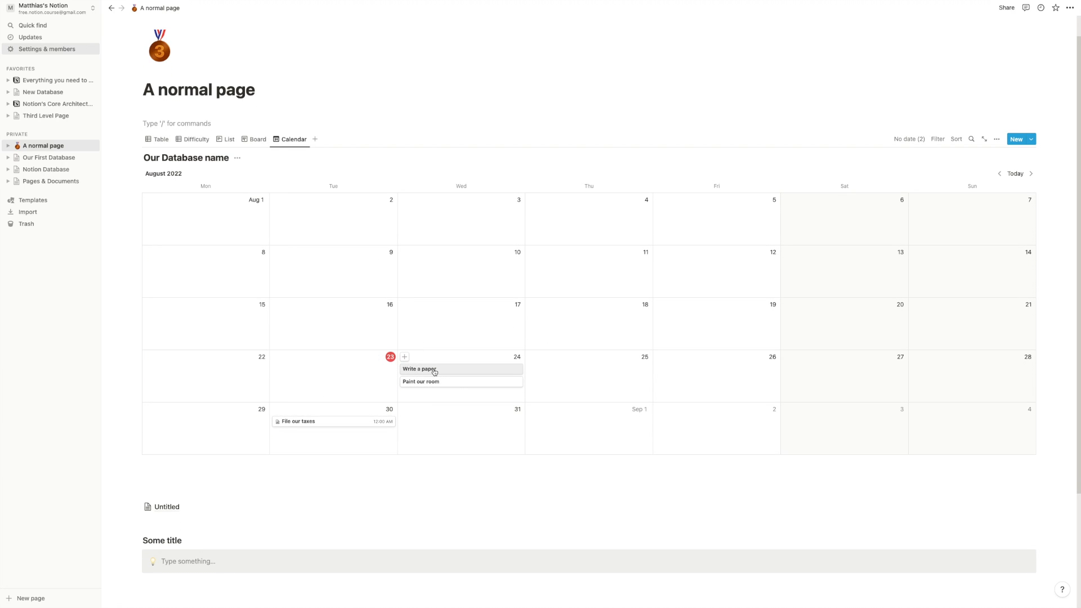
- Drag Write a paper to September 1, 2022 in the calendar and confirm it in the Table
{"action": "left_click_drag", "start_coordinate": [451, 376], "coordinate": [606, 435]}
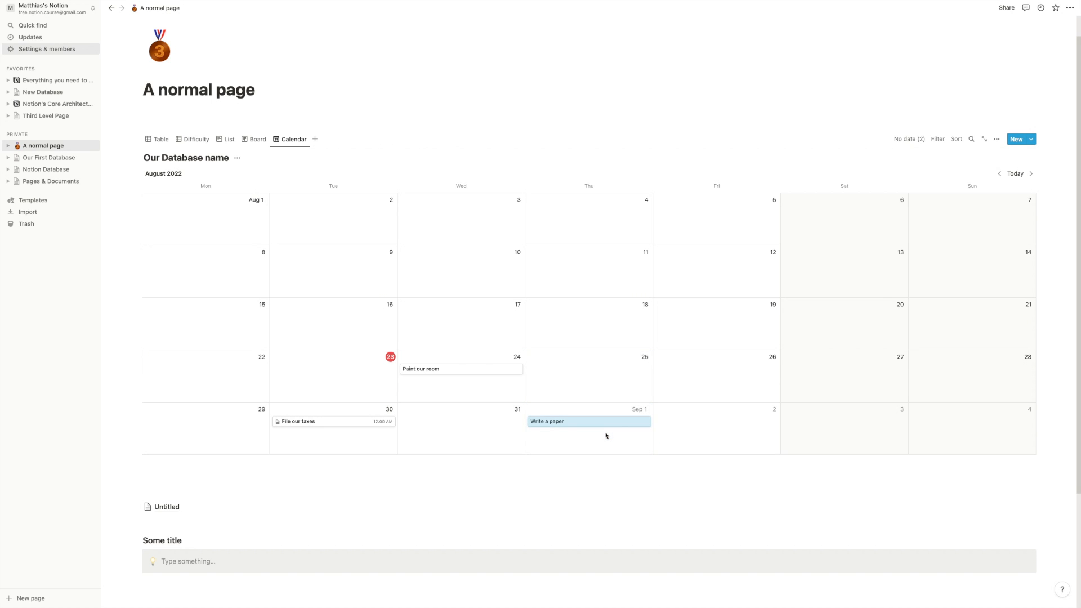
{"action": "left_click", "coordinate": [158, 139]}
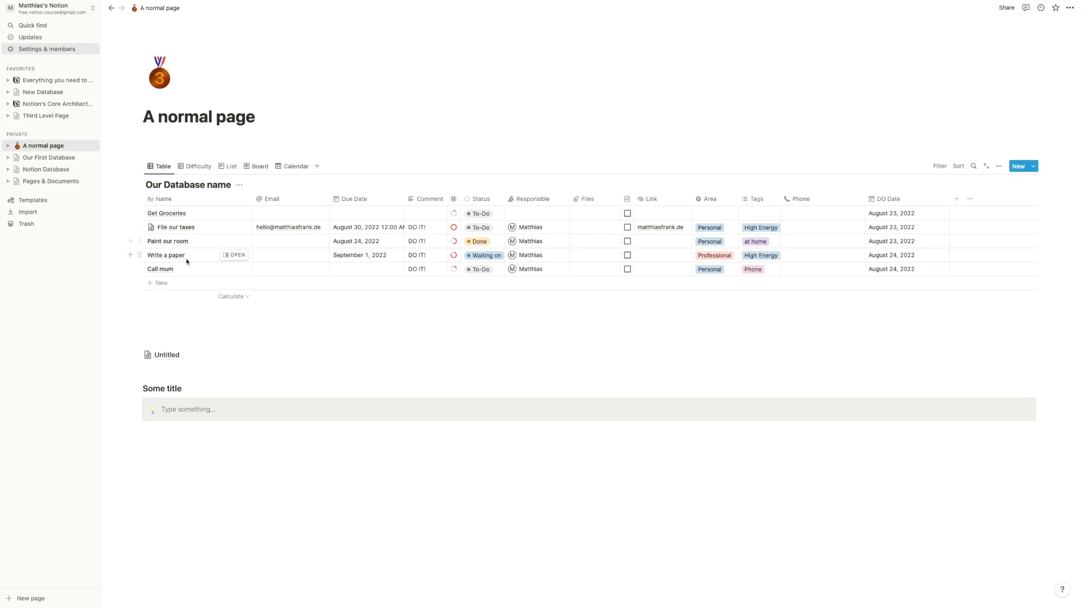
{"action": "left_click", "coordinate": [293, 167]}
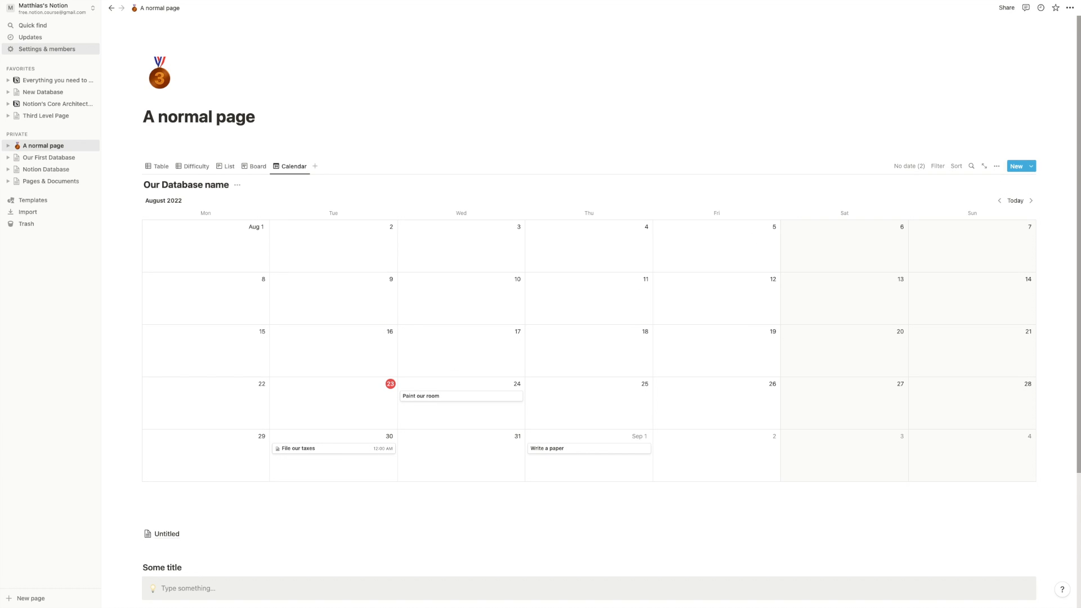
{"action": "left_click", "coordinate": [996, 165]}
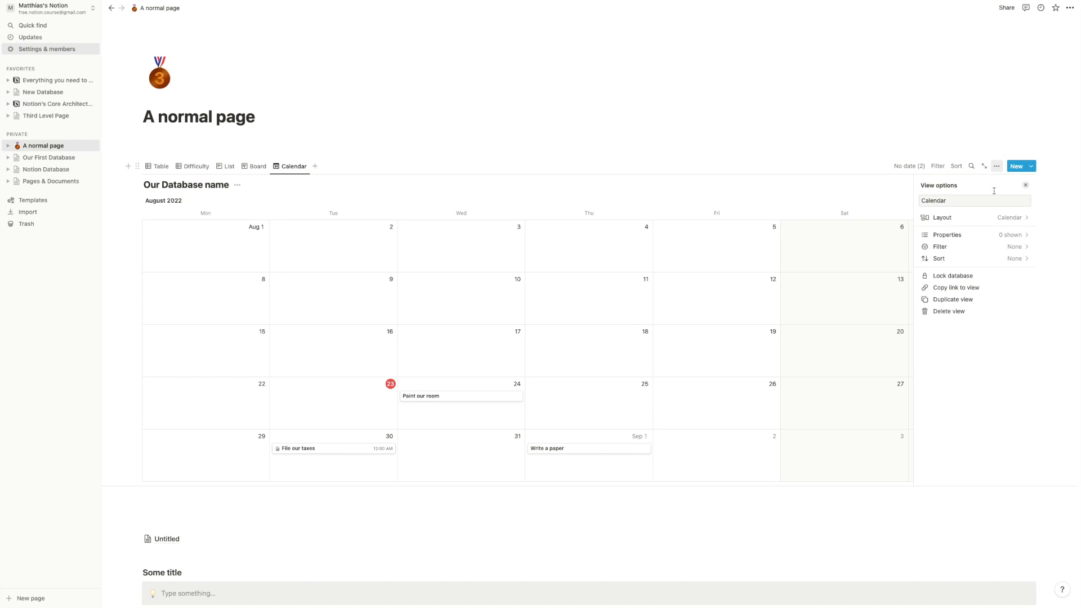
- Show the Done? checkbox on the calendar cards
{"action": "left_click", "coordinate": [956, 235]}
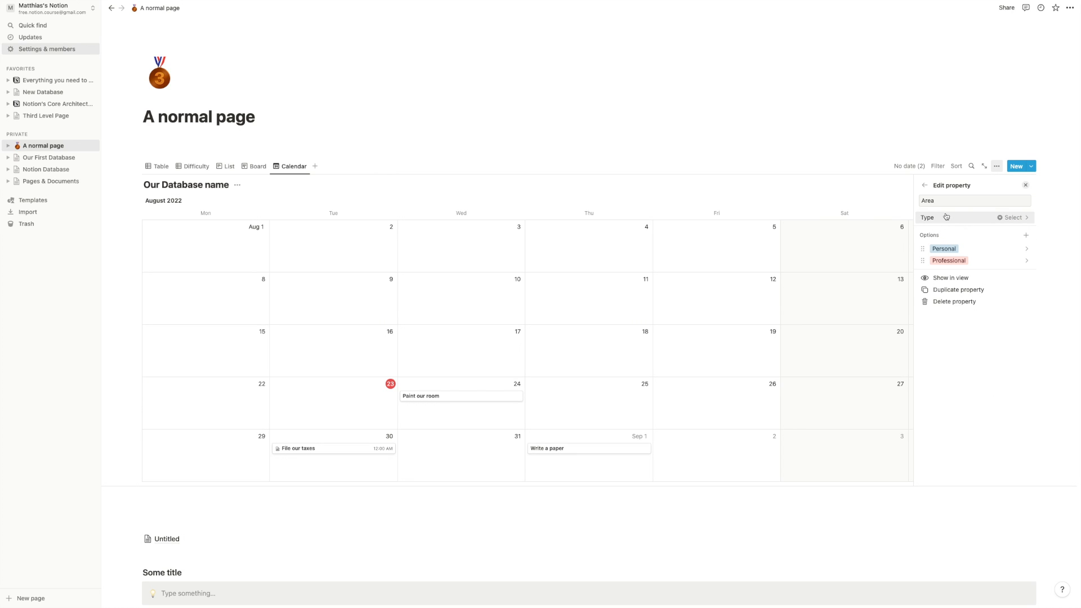
{"action": "left_click", "coordinate": [926, 187]}
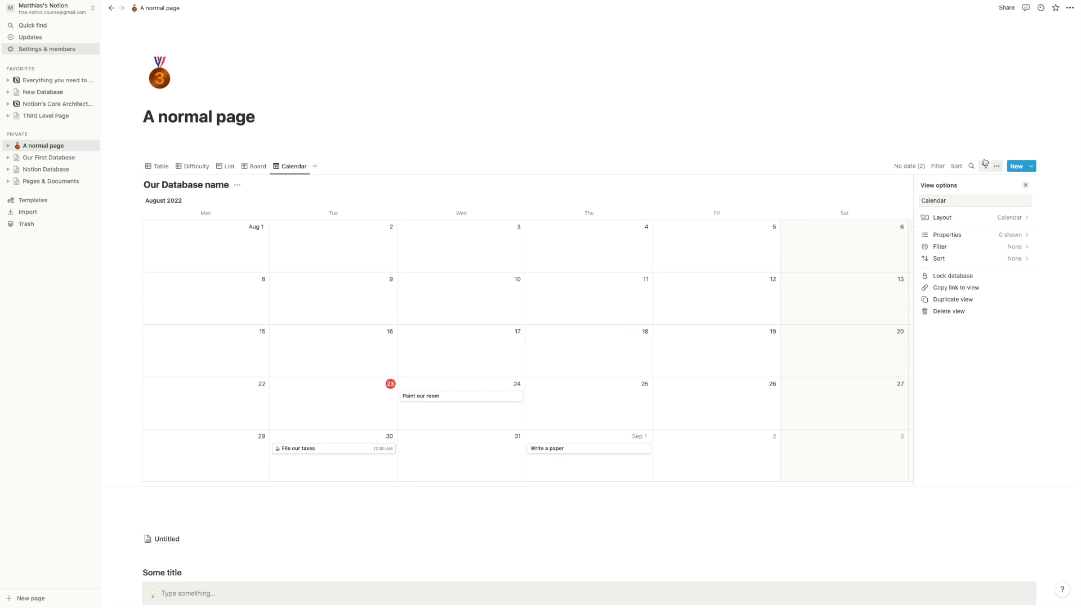
{"action": "left_click", "coordinate": [993, 238]}
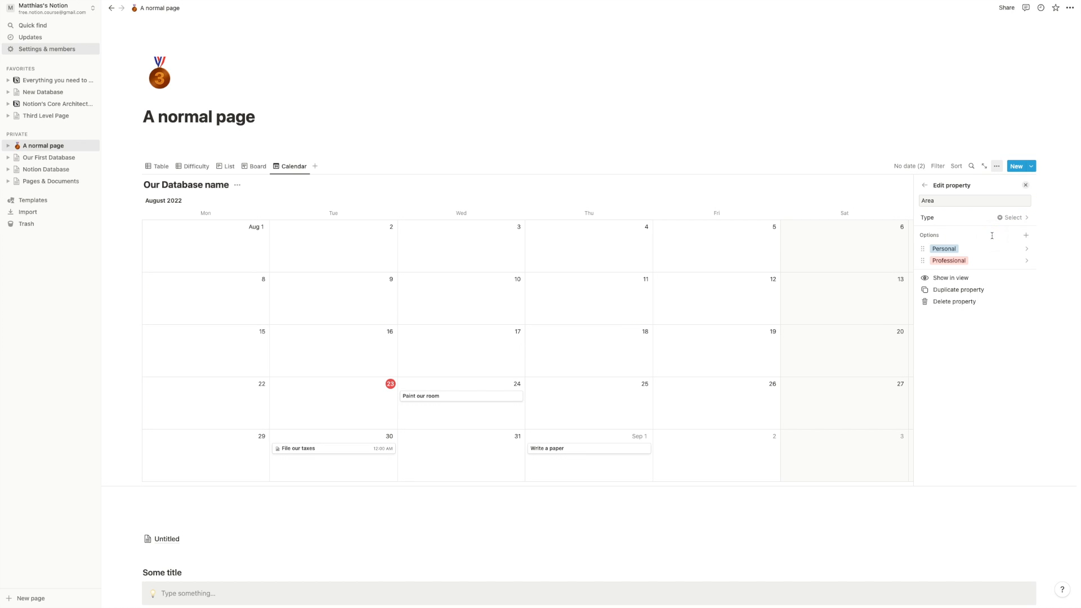
{"action": "left_click", "coordinate": [927, 186]}
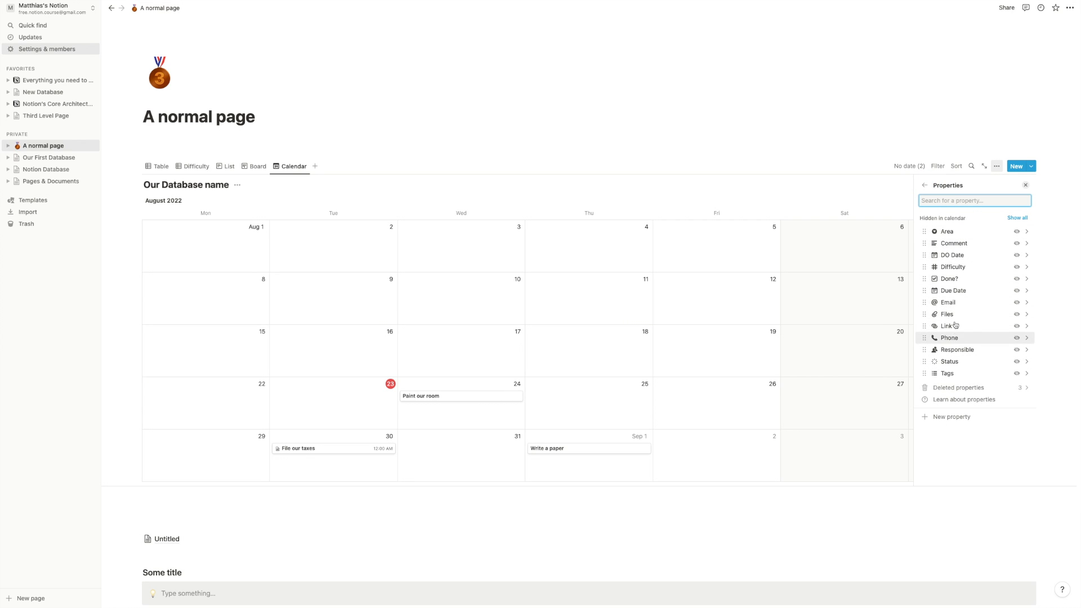
{"action": "left_click", "coordinate": [1017, 279]}
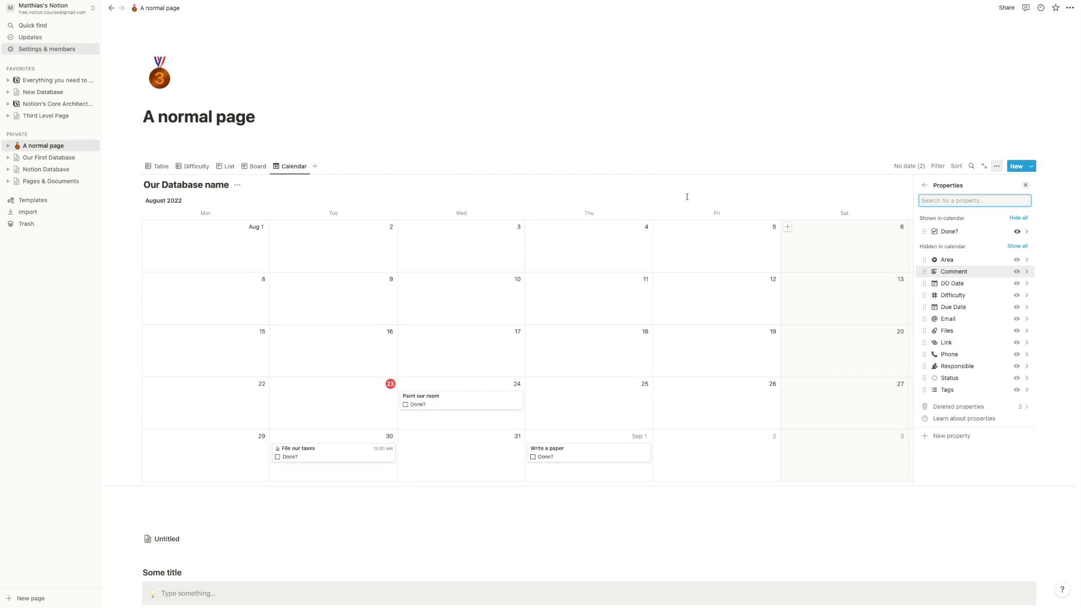
- Tick Done? for Paint our room and Write a paper on the calendar
{"action": "left_click", "coordinate": [407, 410]}
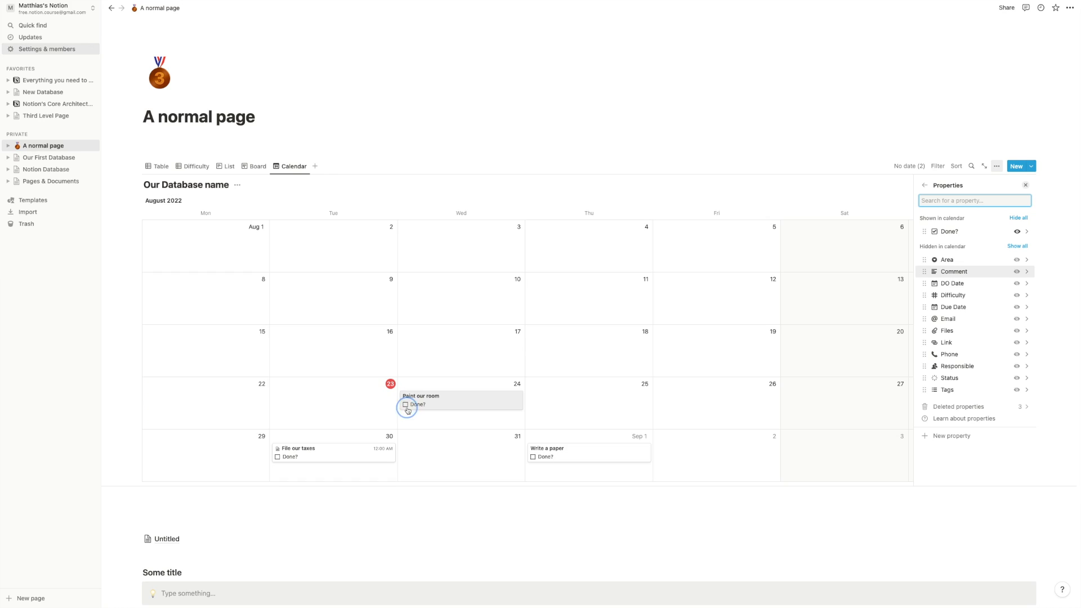
{"action": "left_click", "coordinate": [272, 318]}
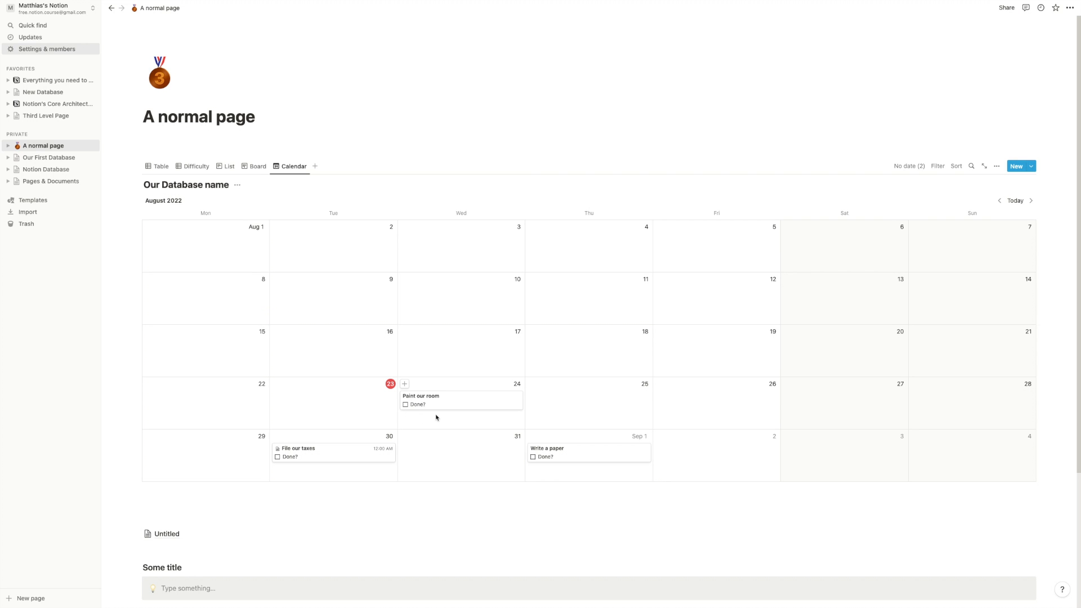
{"action": "left_click", "coordinate": [406, 405]}
{"action": "left_click", "coordinate": [534, 457]}
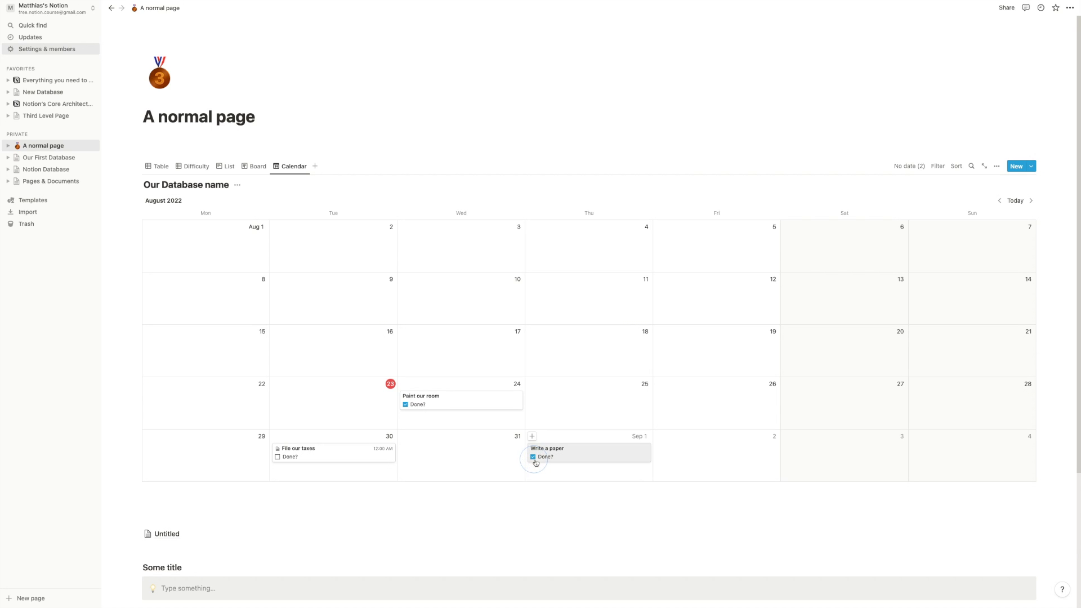
- Show Comment and Responsible on the cards, with Responsible placed above Comment
{"action": "left_click", "coordinate": [997, 173]}
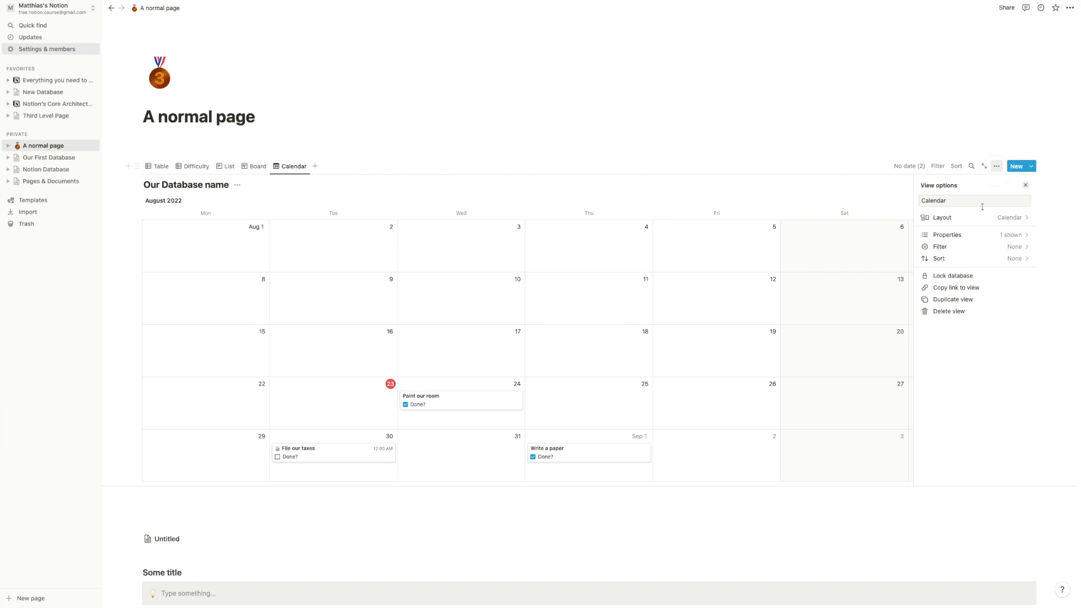
{"action": "left_click", "coordinate": [970, 239]}
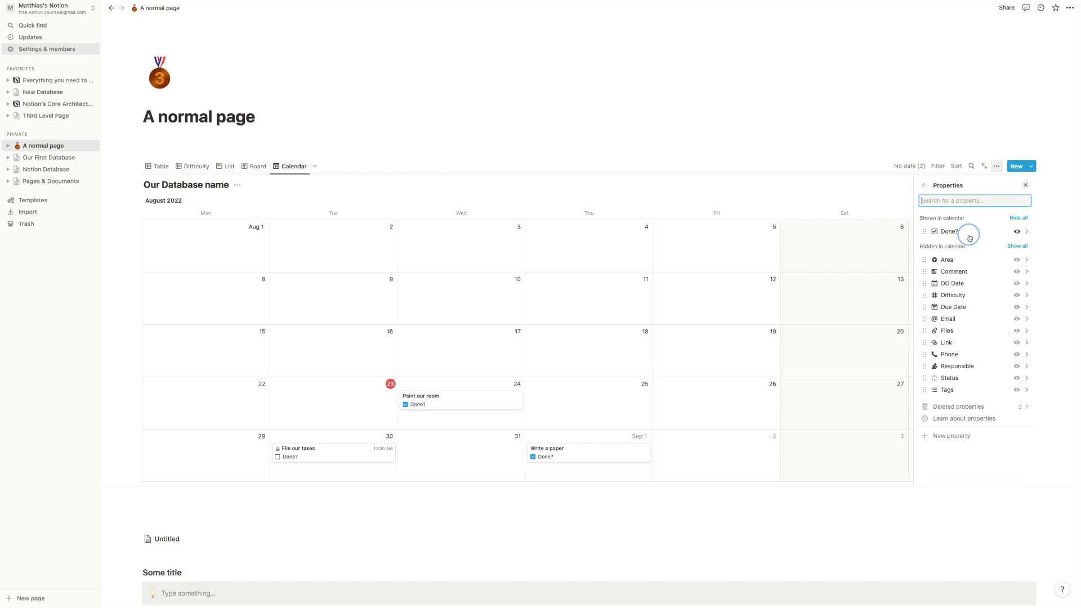
{"action": "left_click", "coordinate": [1017, 272]}
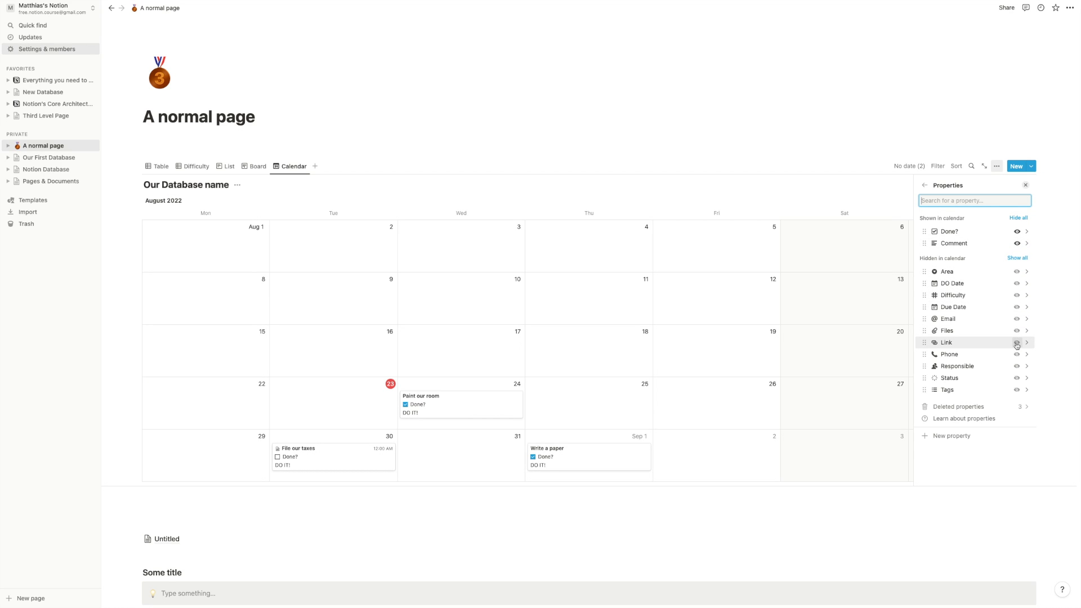
{"action": "left_click", "coordinate": [1017, 366]}
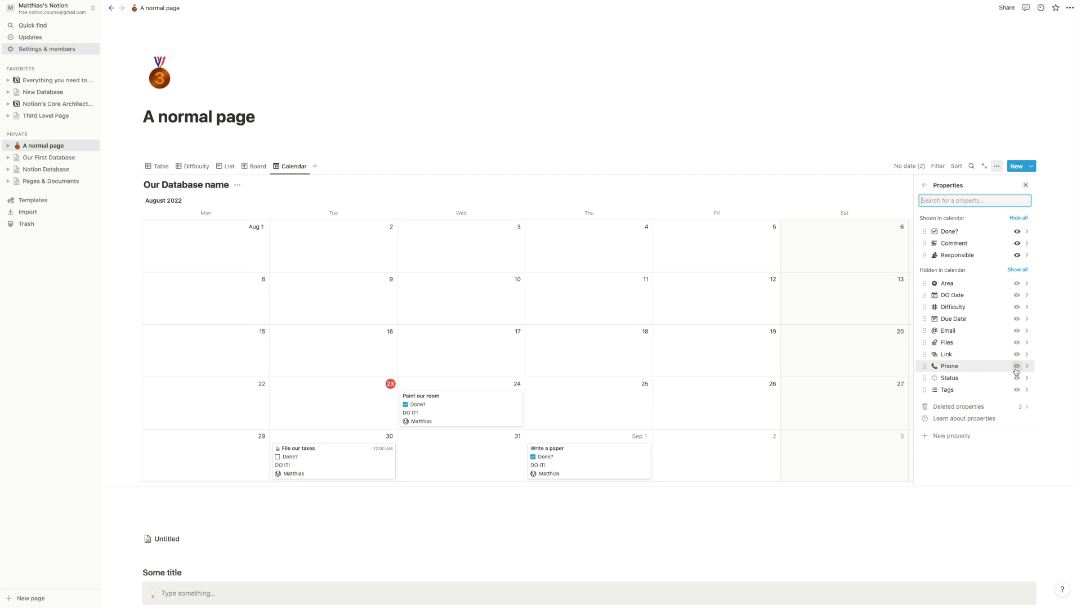
{"action": "mouse_move", "coordinate": [924, 255]}
{"action": "left_mouse_down"}
{"action": "mouse_move", "coordinate": [929, 232]}
{"action": "mouse_move", "coordinate": [929, 244]}
{"action": "left_mouse_up"}
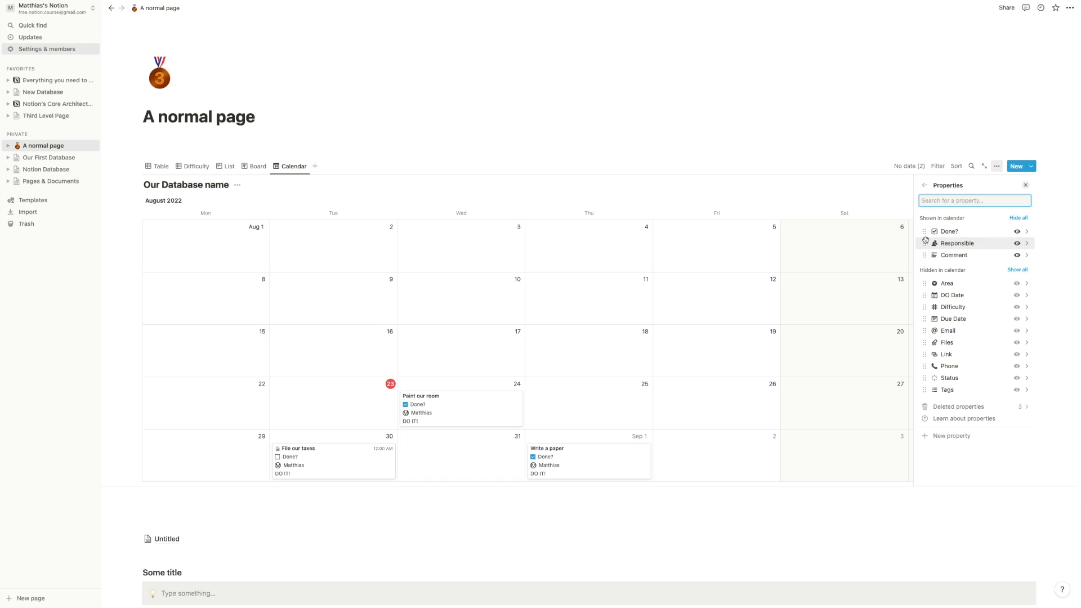
{"action": "left_click", "coordinate": [924, 186]}
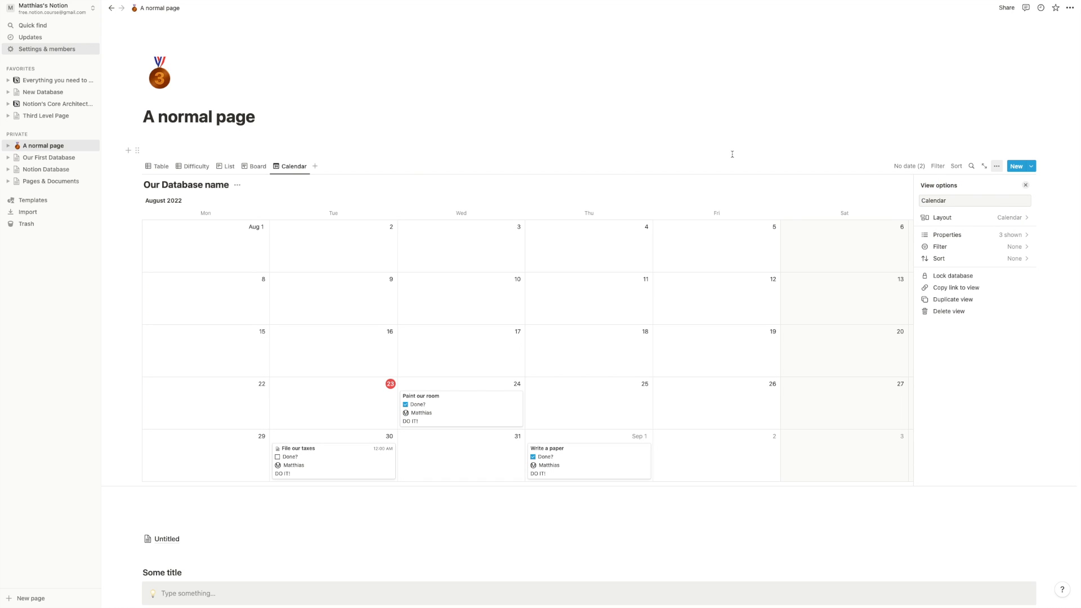
{"action": "left_click", "coordinate": [501, 179]}
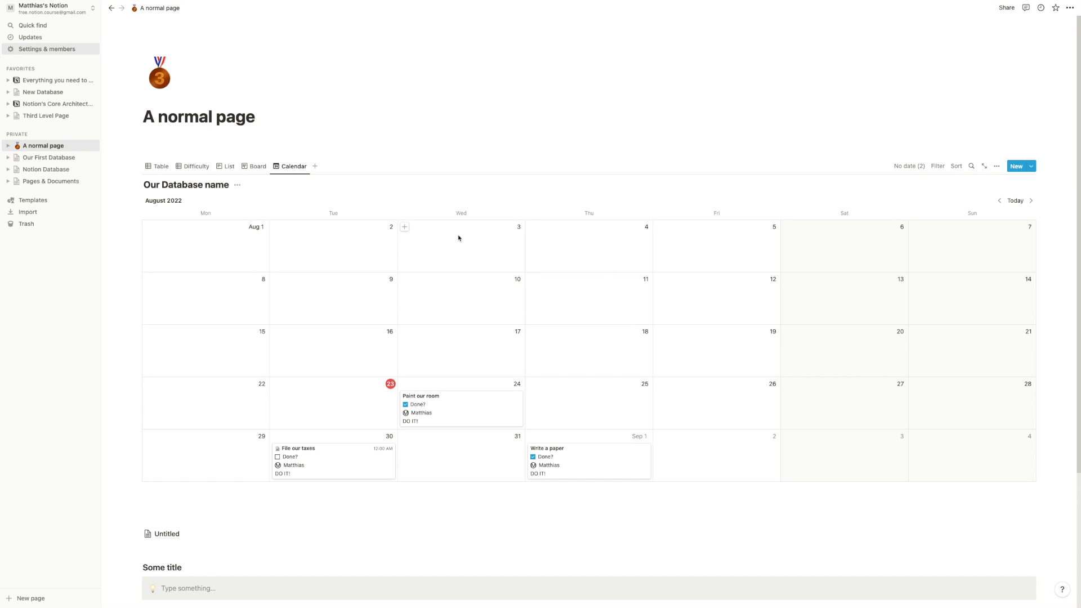
- Add a Timeline view with separate start and end dates, using DO Date as start
{"action": "scroll", "coordinate": [448, 237], "scroll_direction": "down", "scroll_amount": 3}
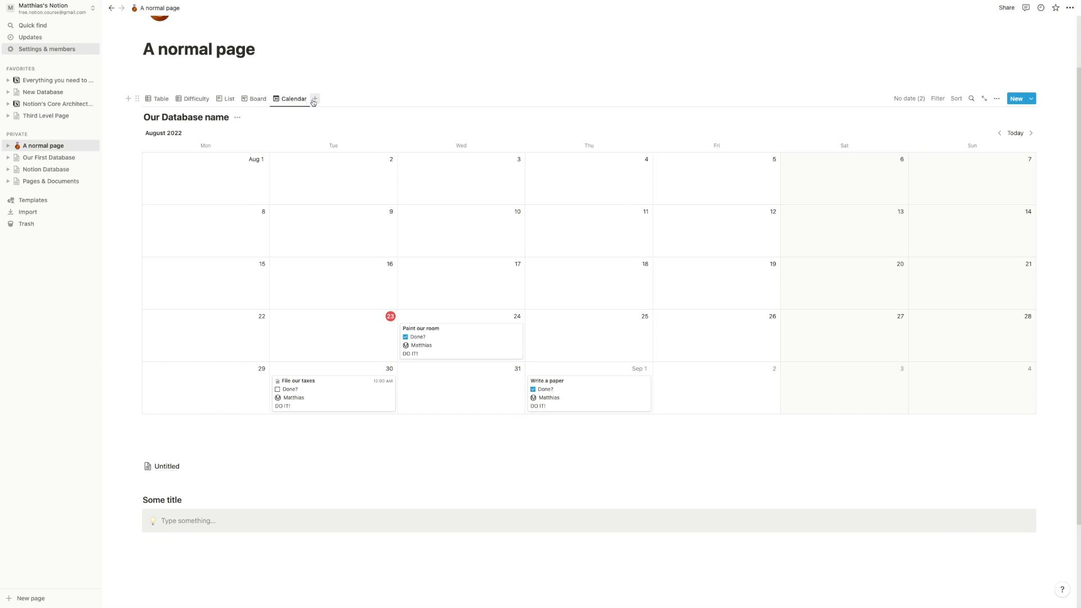
{"action": "left_click", "coordinate": [314, 99]}
{"action": "type", "text": "Timeline"}
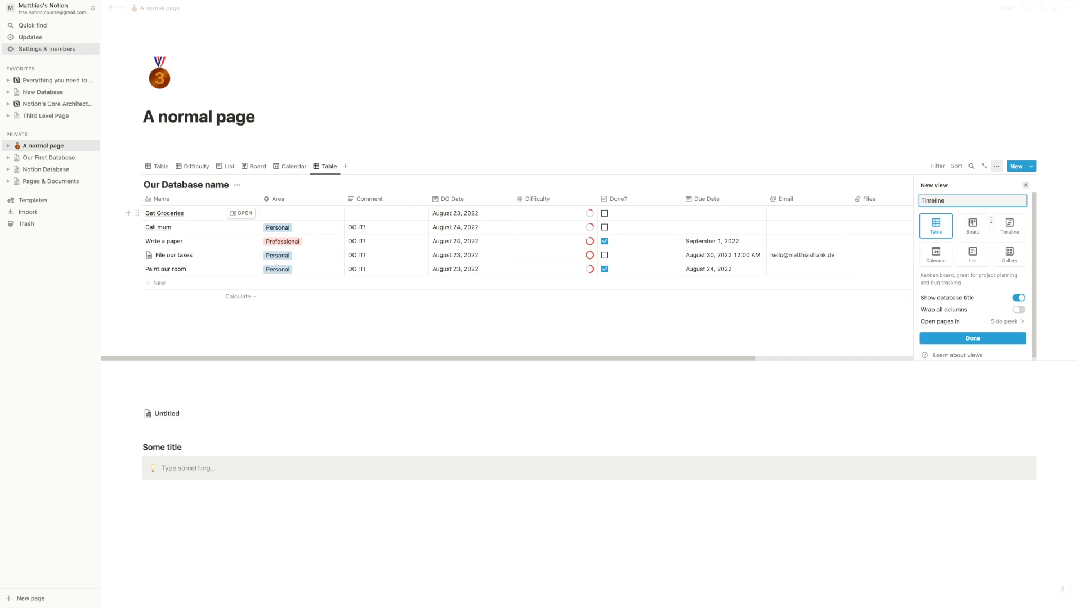
{"action": "left_click", "coordinate": [1010, 226]}
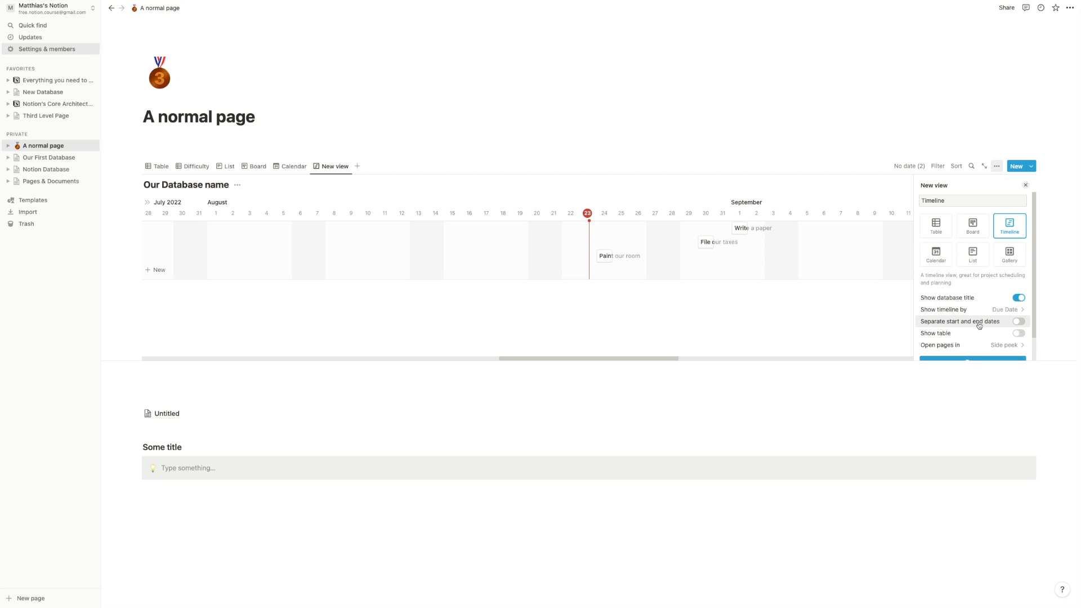
{"action": "left_click", "coordinate": [1019, 321]}
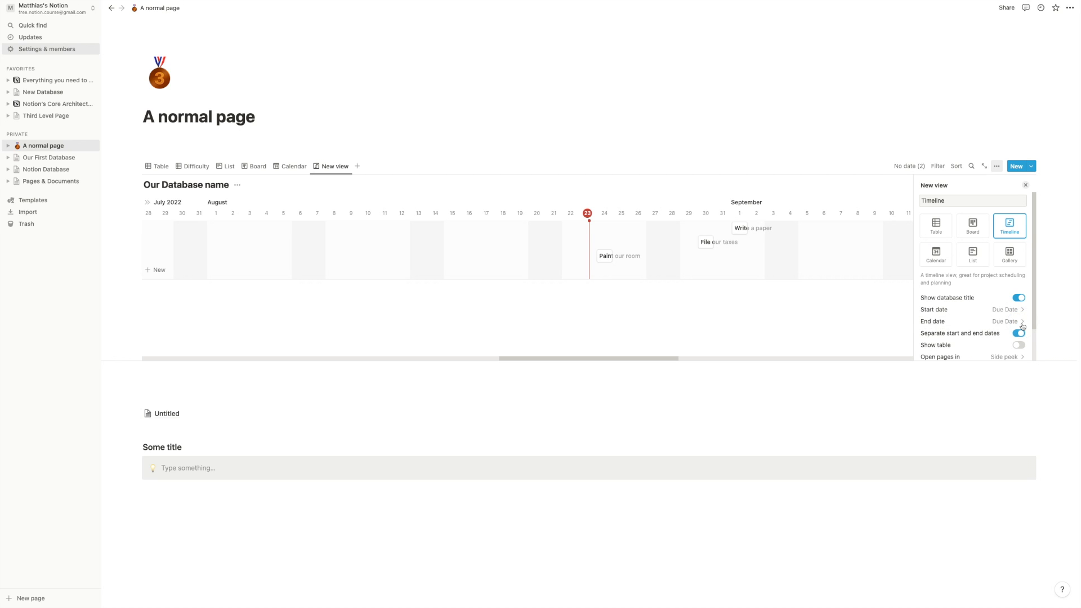
{"action": "left_click", "coordinate": [995, 314]}
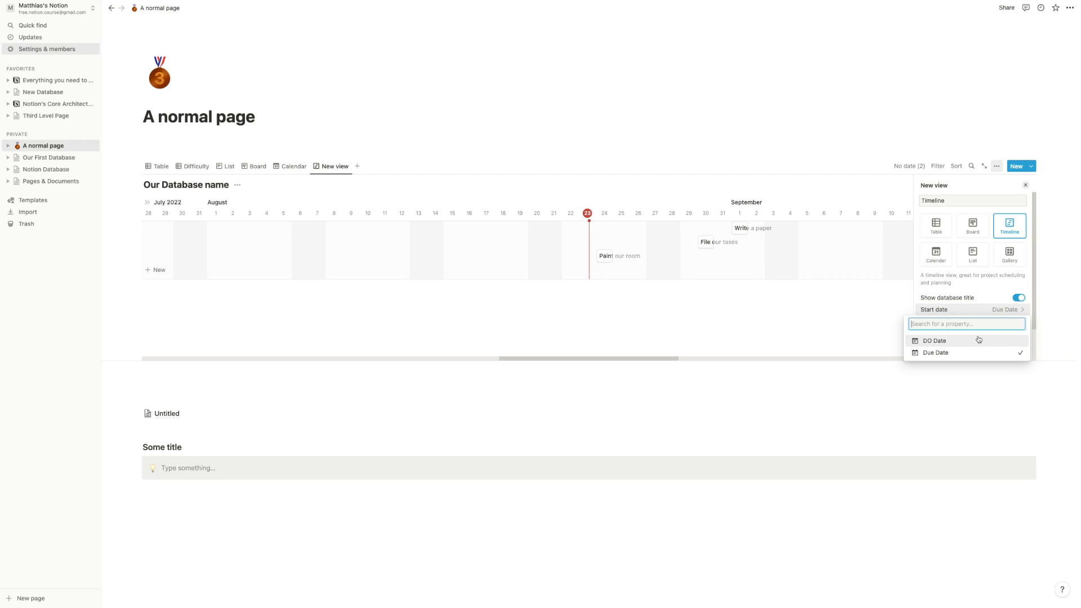
{"action": "left_click", "coordinate": [935, 341]}
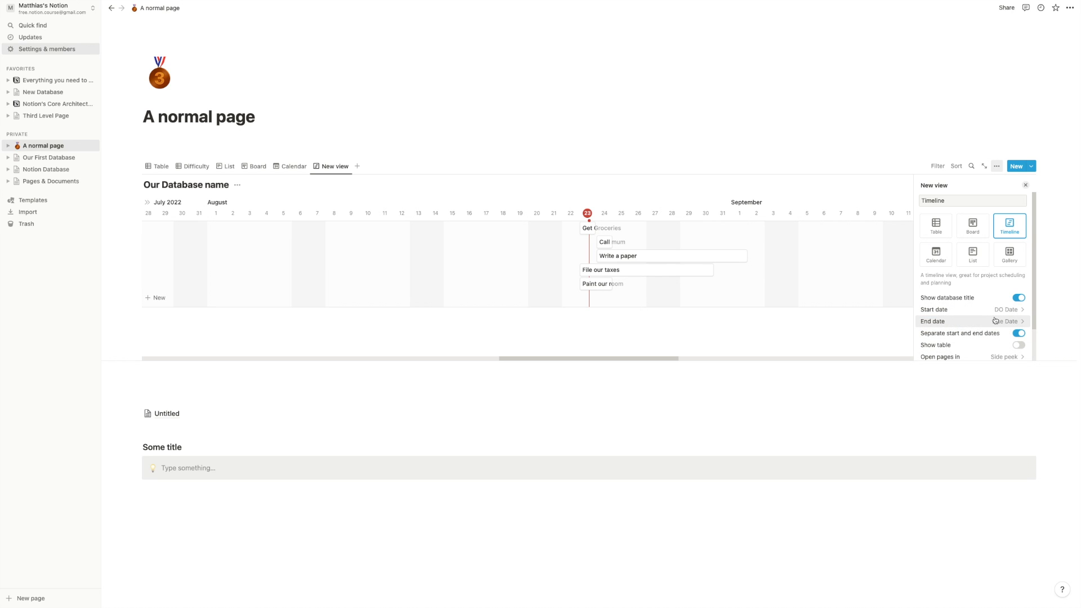
{"action": "scroll", "coordinate": [986, 341], "scroll_direction": "down", "scroll_amount": 1}
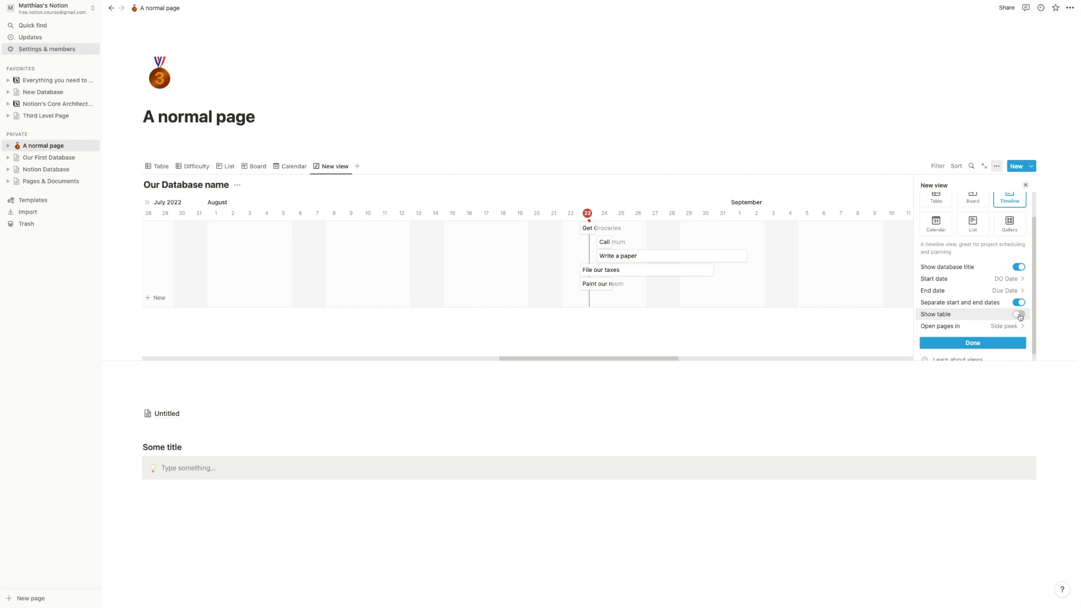
- Toggle the side table beside the timeline and adjust its columns, hiding Comment
{"action": "left_click", "coordinate": [1019, 315]}
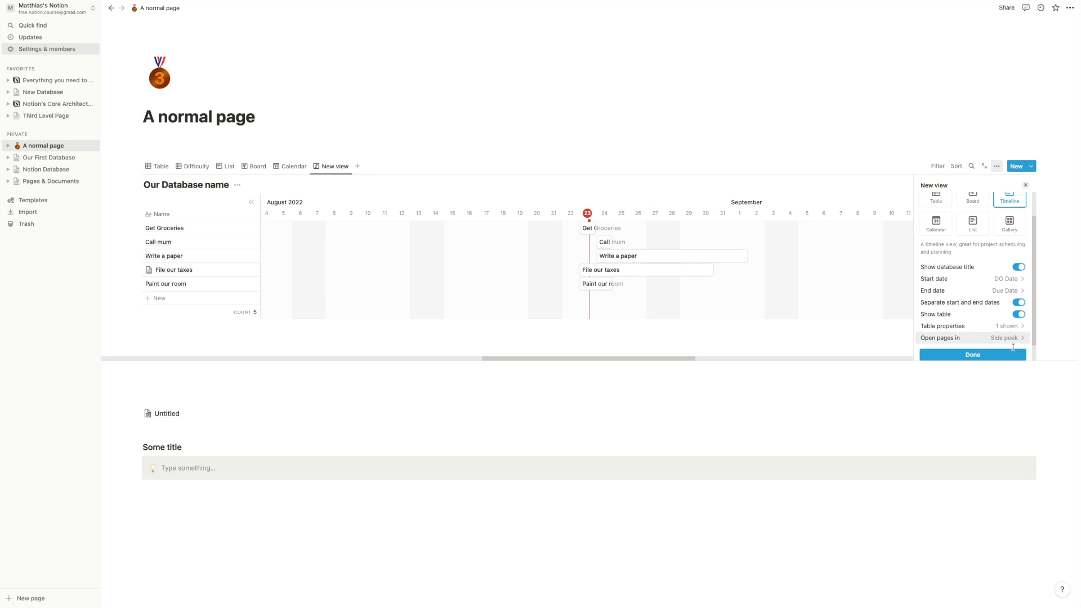
{"action": "left_click", "coordinate": [1021, 316]}
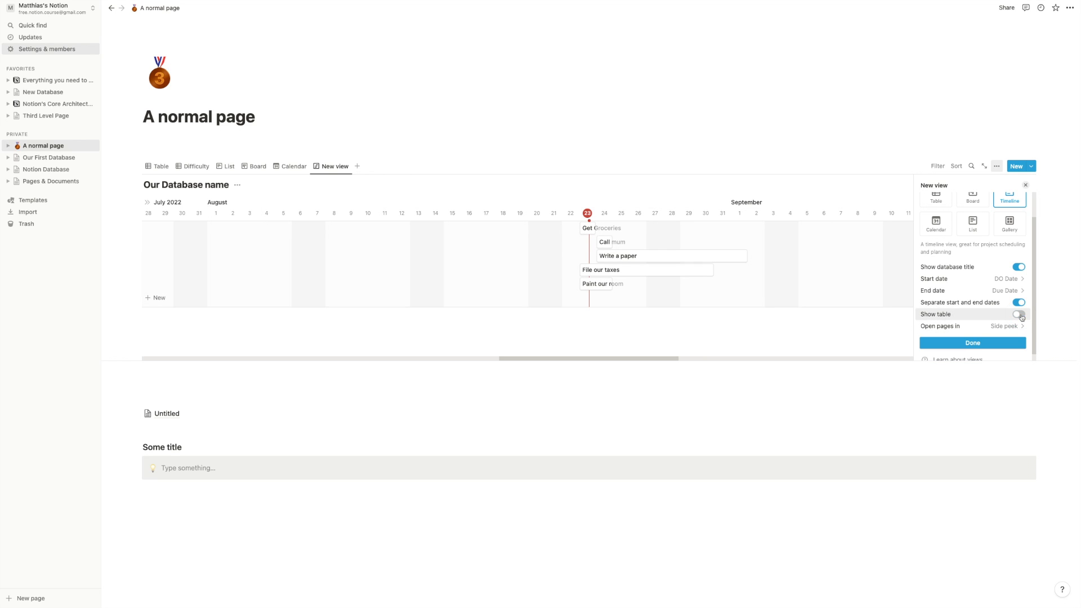
{"action": "left_click", "coordinate": [1018, 319]}
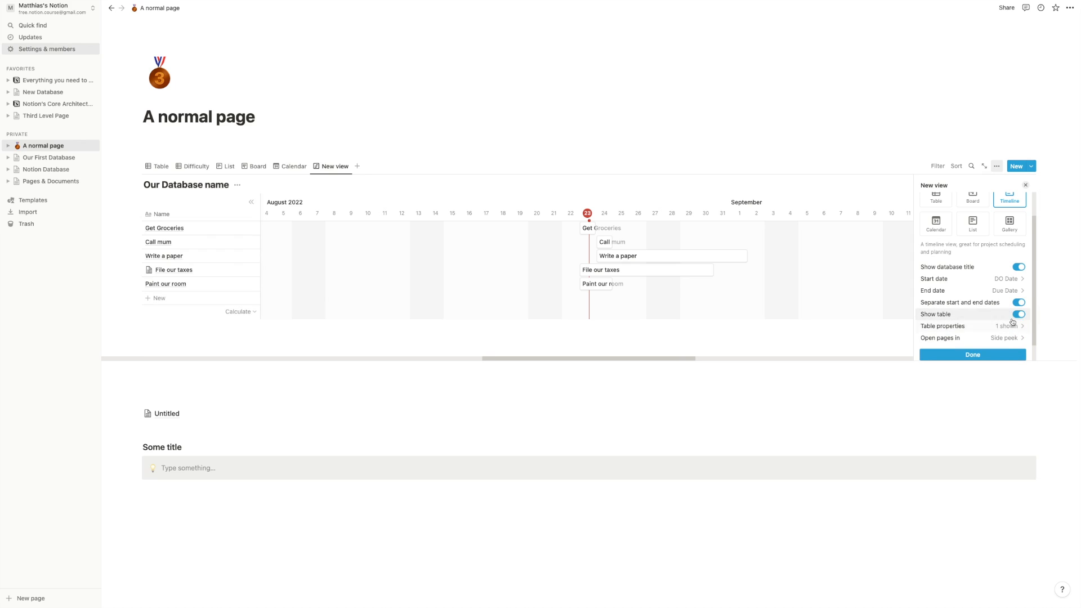
{"action": "left_click", "coordinate": [1011, 326]}
{"action": "scroll", "coordinate": [986, 315], "scroll_direction": "down", "scroll_amount": 2}
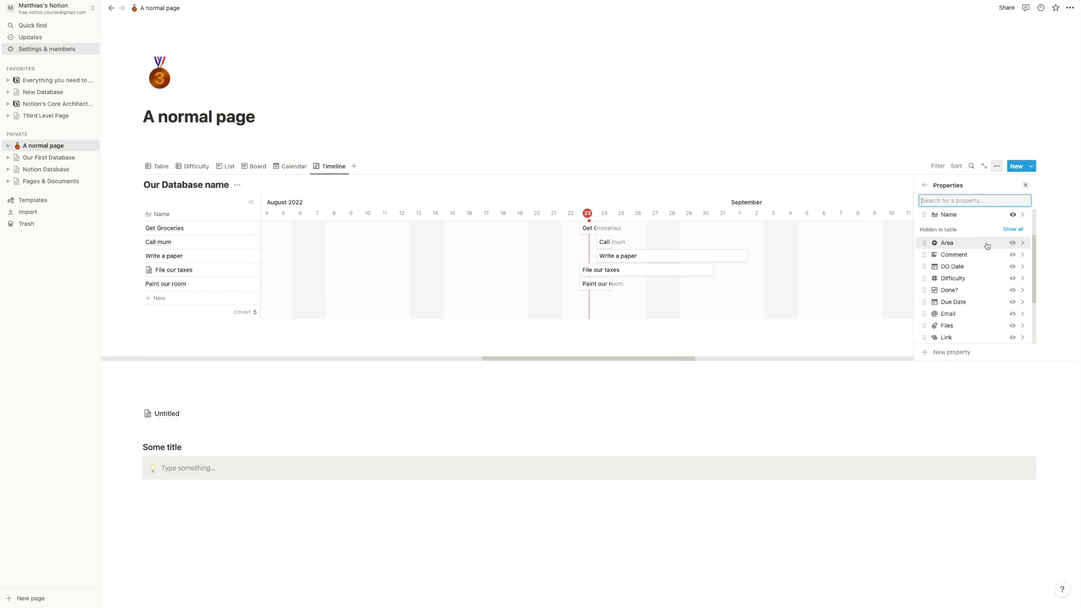
{"action": "left_click", "coordinate": [1010, 243]}
{"action": "left_click", "coordinate": [1011, 242]}
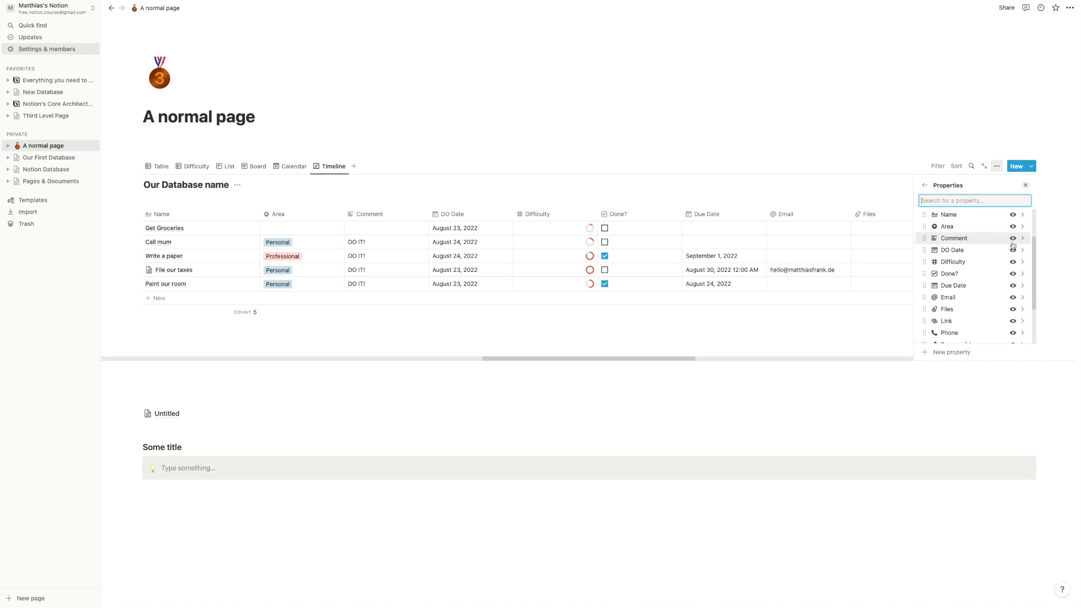
{"action": "left_click", "coordinate": [1012, 239]}
{"action": "left_click", "coordinate": [925, 185]}
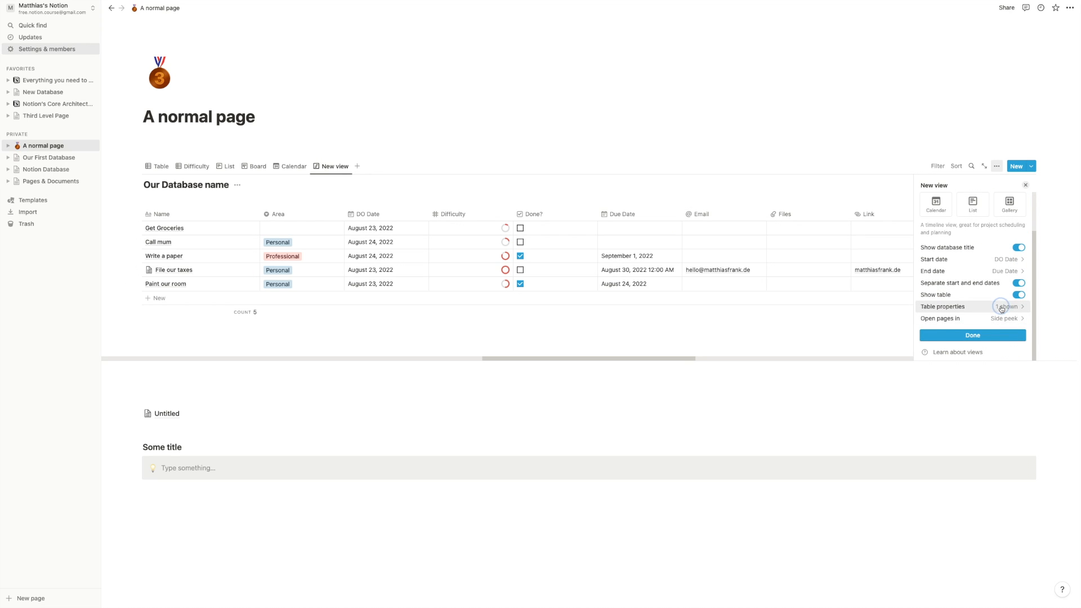
- Turn on the side table with Area shown, and schedule Get Groceries Aug 15–Sep 3
{"action": "left_click", "coordinate": [1005, 307]}
{"action": "left_click", "coordinate": [1015, 252]}
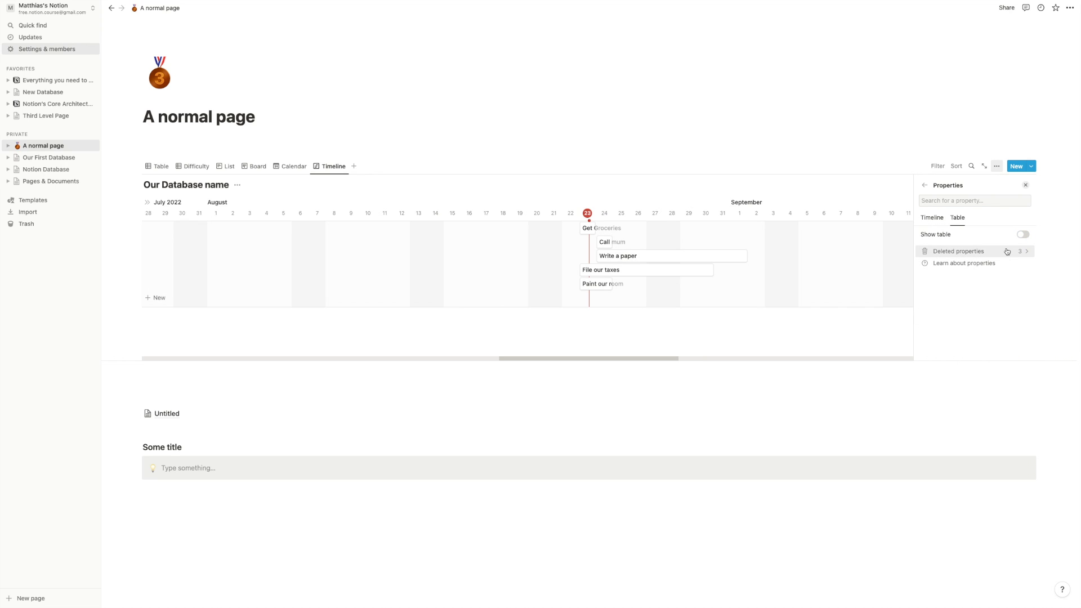
{"action": "left_click", "coordinate": [1023, 234]}
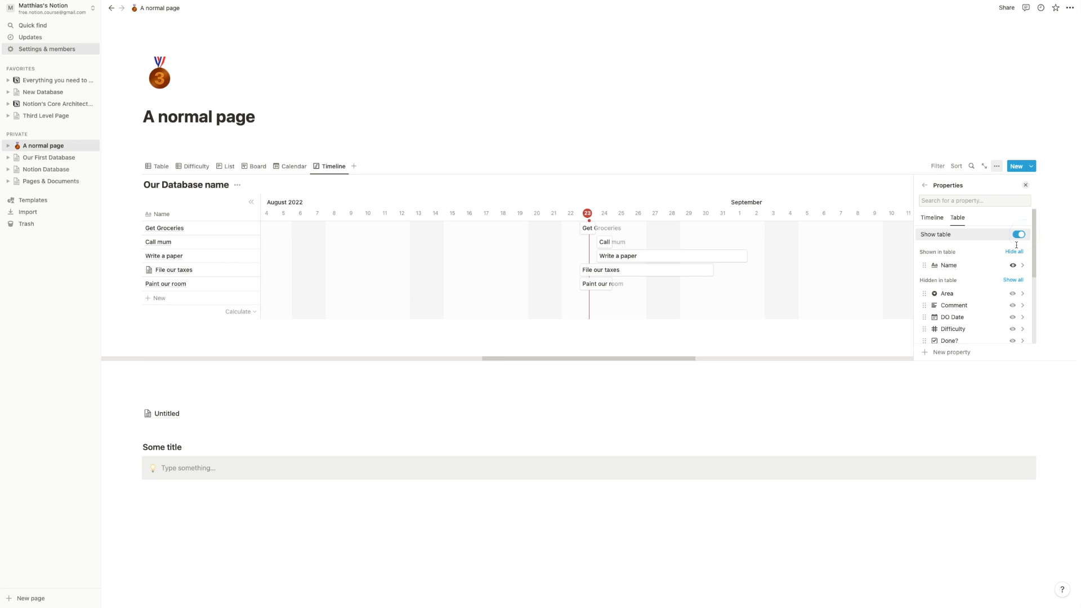
{"action": "left_click", "coordinate": [1013, 293]}
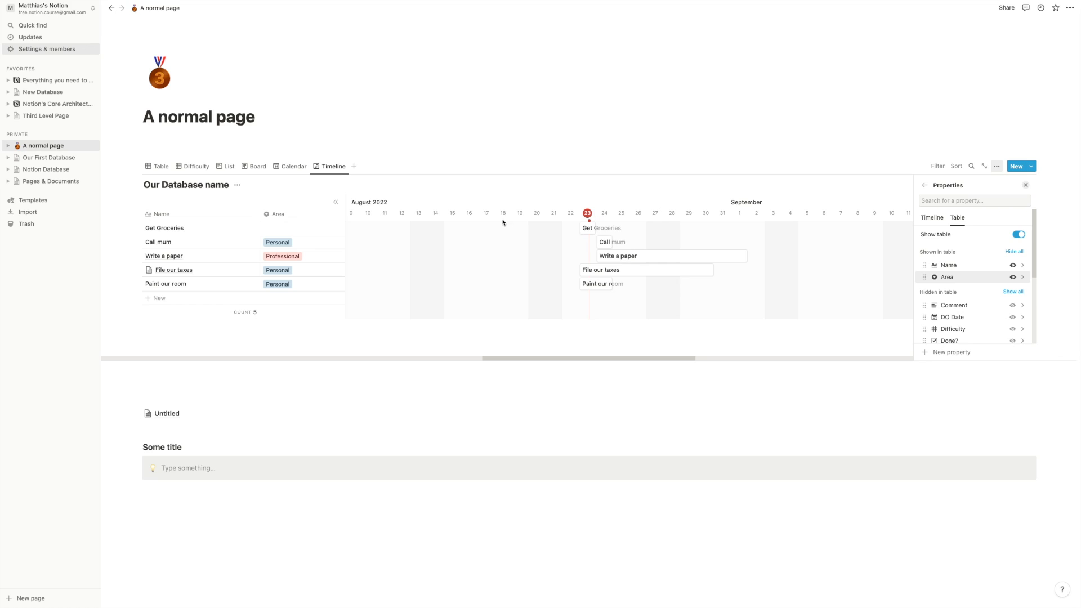
{"action": "left_click", "coordinate": [516, 196]}
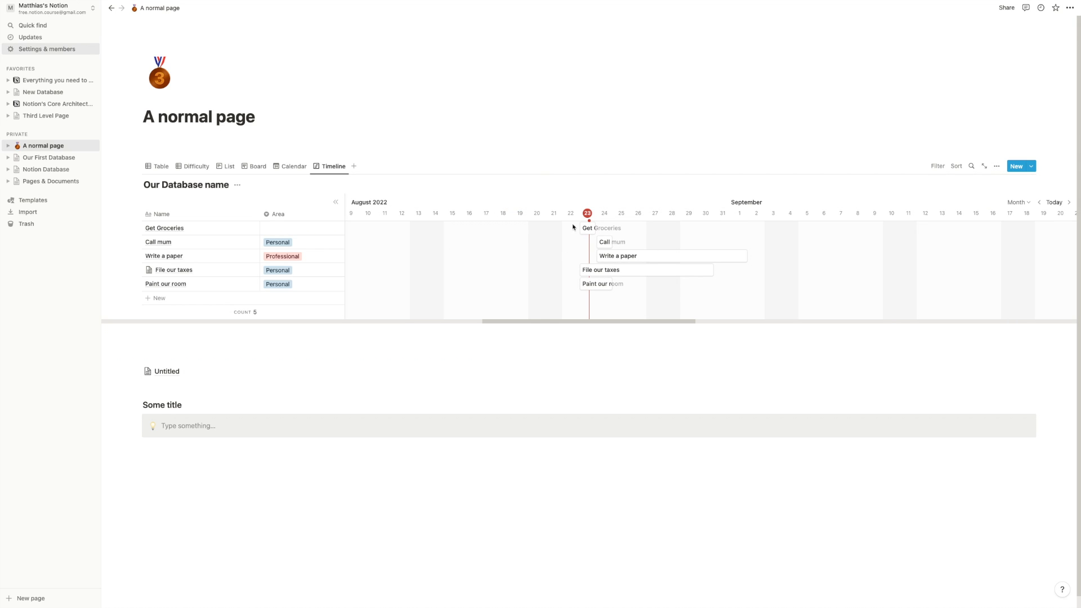
{"action": "left_click_drag", "start_coordinate": [589, 231], "coordinate": [776, 257]}
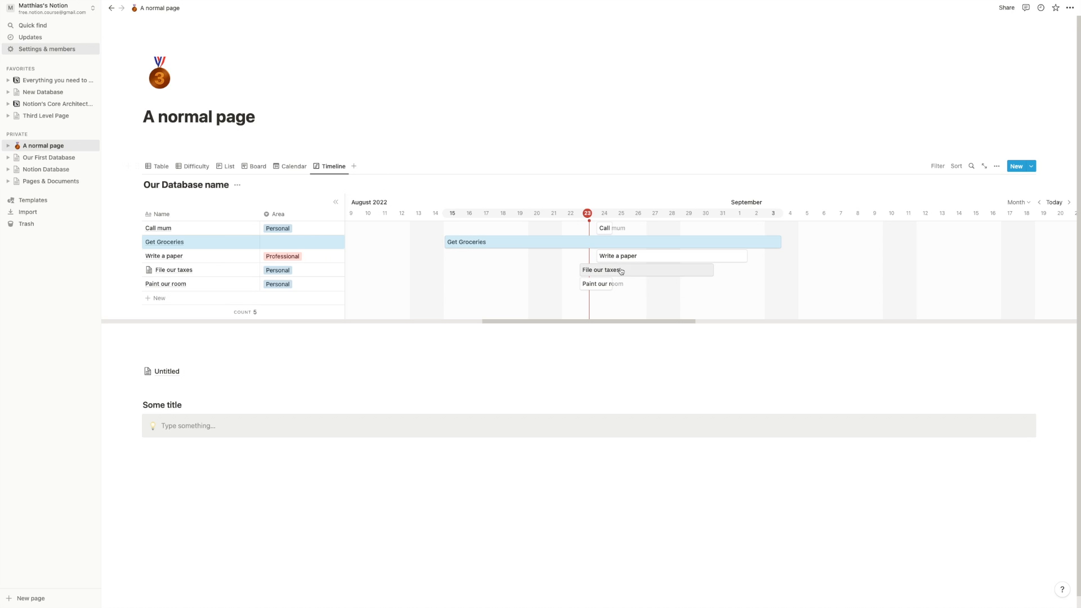
- On the Calendar view, stretch Paint our room briefly, then restore it to end August 24
{"action": "left_click", "coordinate": [303, 167]}
{"action": "left_click", "coordinate": [304, 168]}
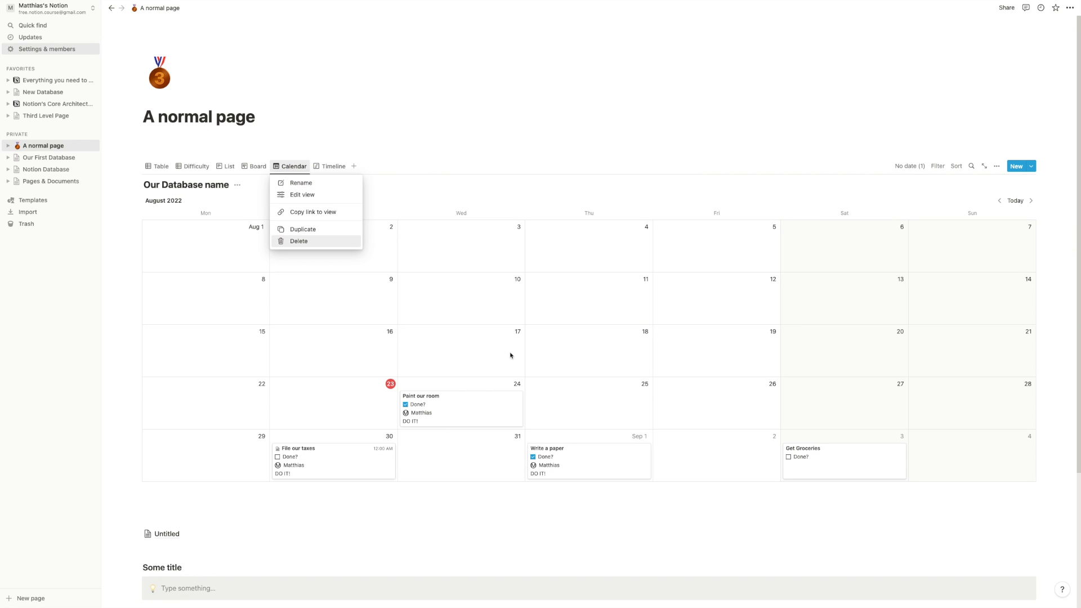
{"action": "left_click", "coordinate": [519, 414]}
{"action": "left_click_drag", "start_coordinate": [518, 414], "coordinate": [563, 406]}
{"action": "left_click_drag", "start_coordinate": [649, 401], "coordinate": [519, 407]}
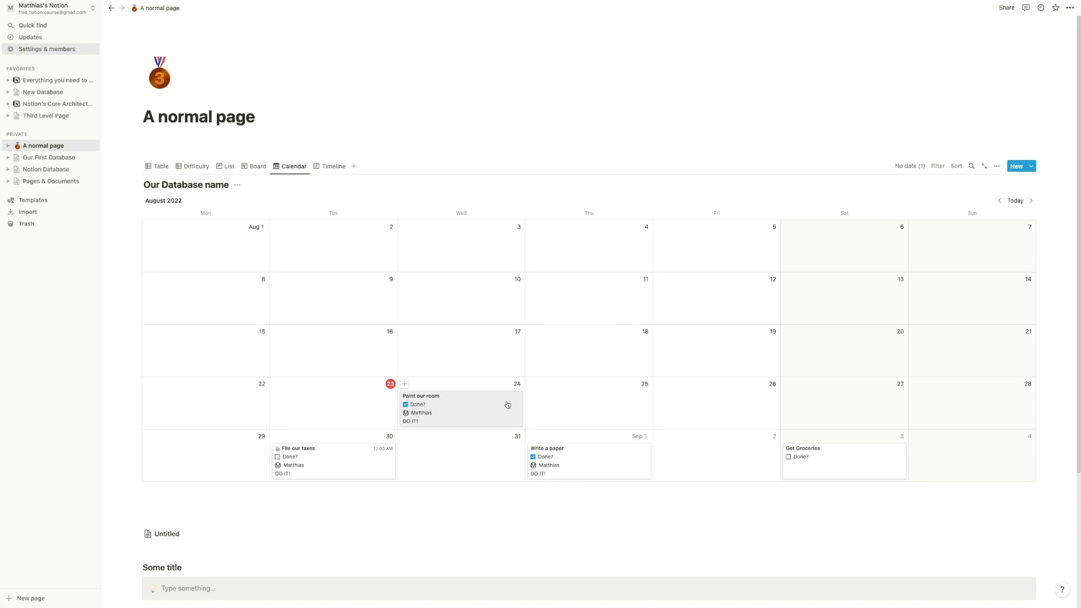
- On the Timeline, hide Area and show the Done? checkbox on the bars
{"action": "left_click", "coordinate": [332, 170]}
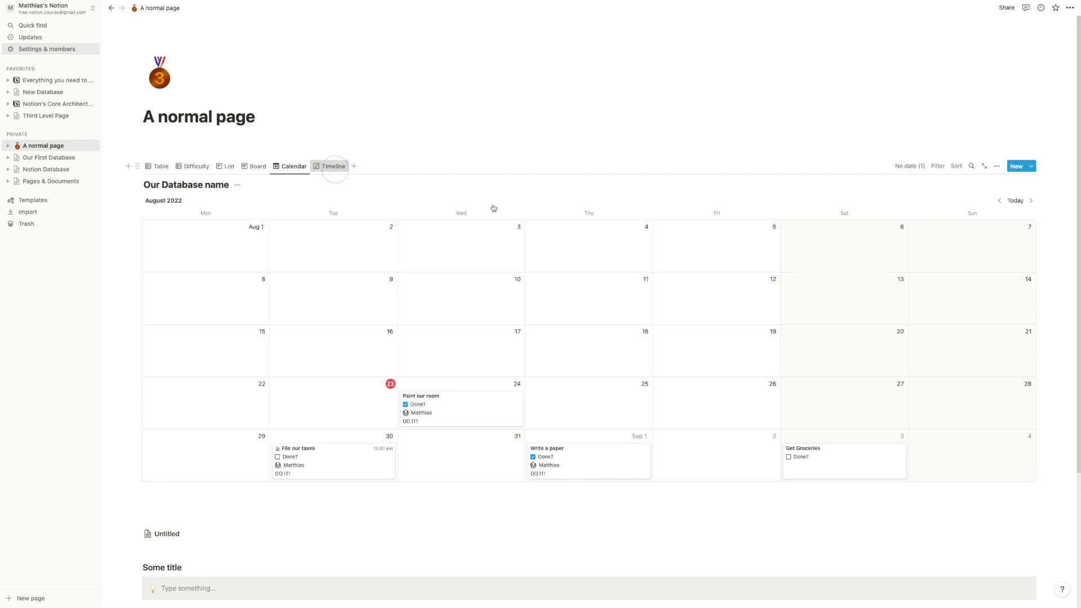
{"action": "left_click", "coordinate": [997, 166]}
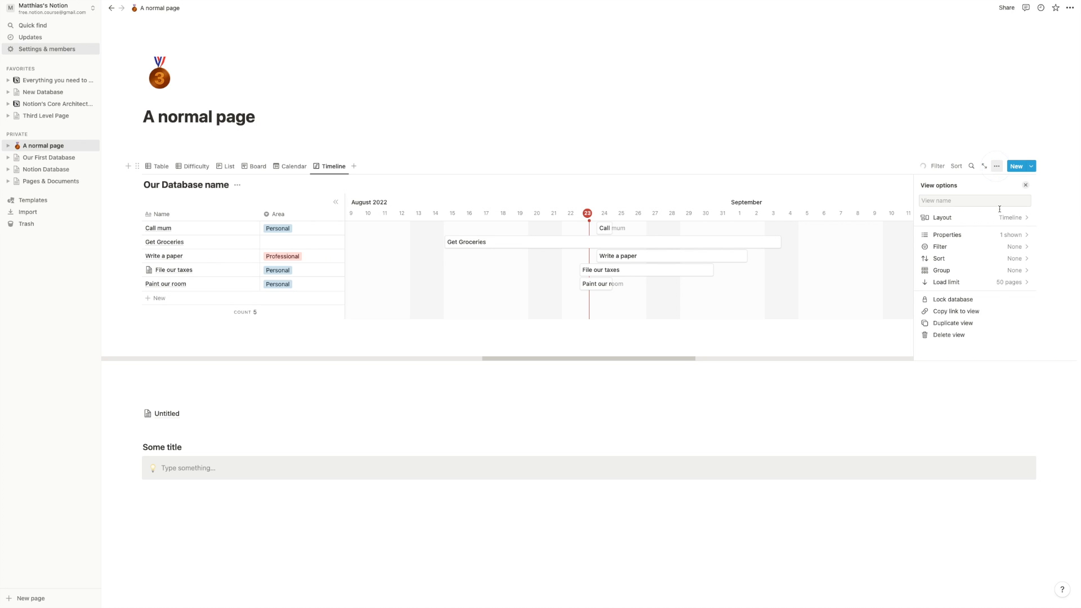
{"action": "left_click", "coordinate": [993, 237]}
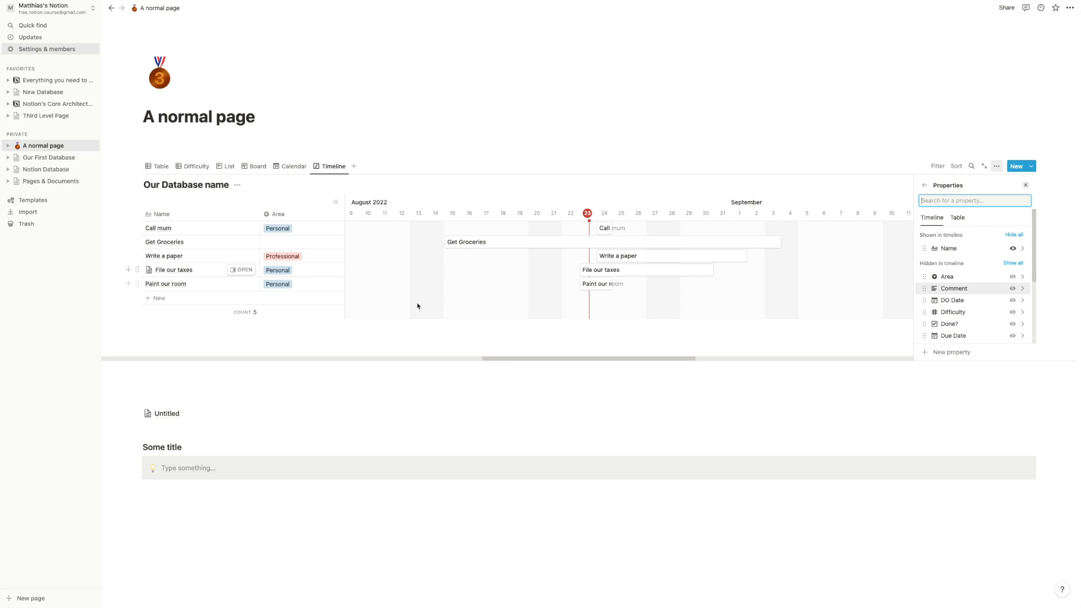
{"action": "left_click", "coordinate": [1014, 279]}
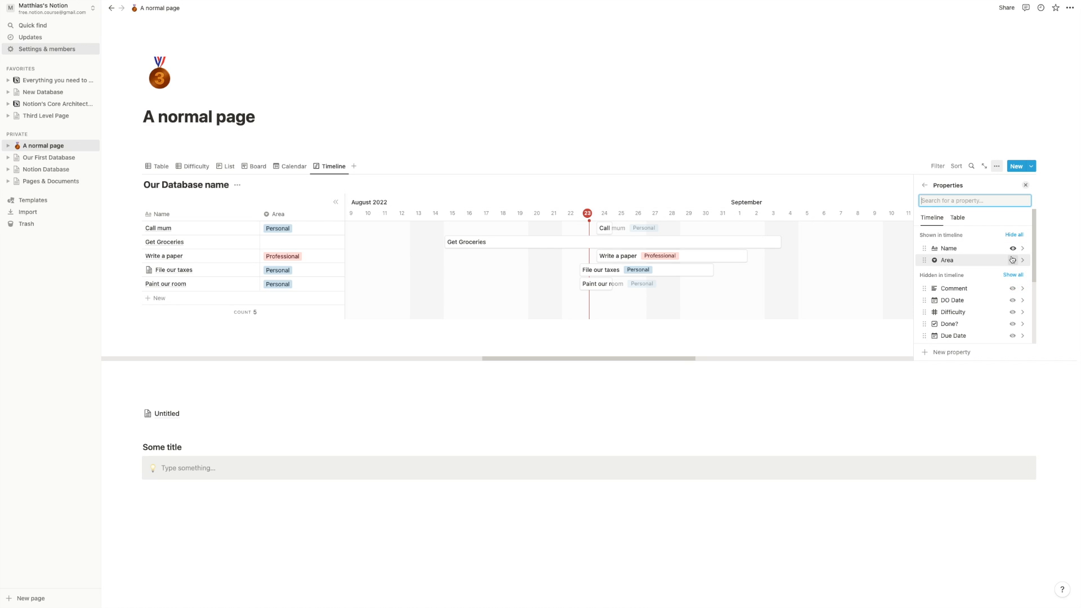
{"action": "left_click", "coordinate": [1012, 259]}
{"action": "left_click", "coordinate": [1013, 325]}
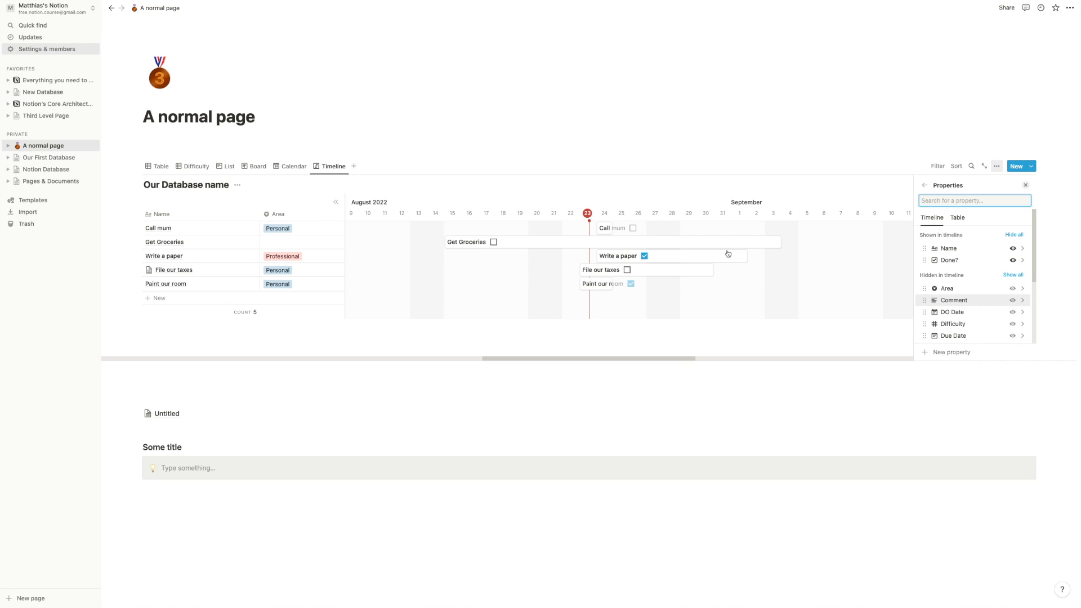
{"action": "left_click_drag", "start_coordinate": [612, 228], "coordinate": [659, 238]}
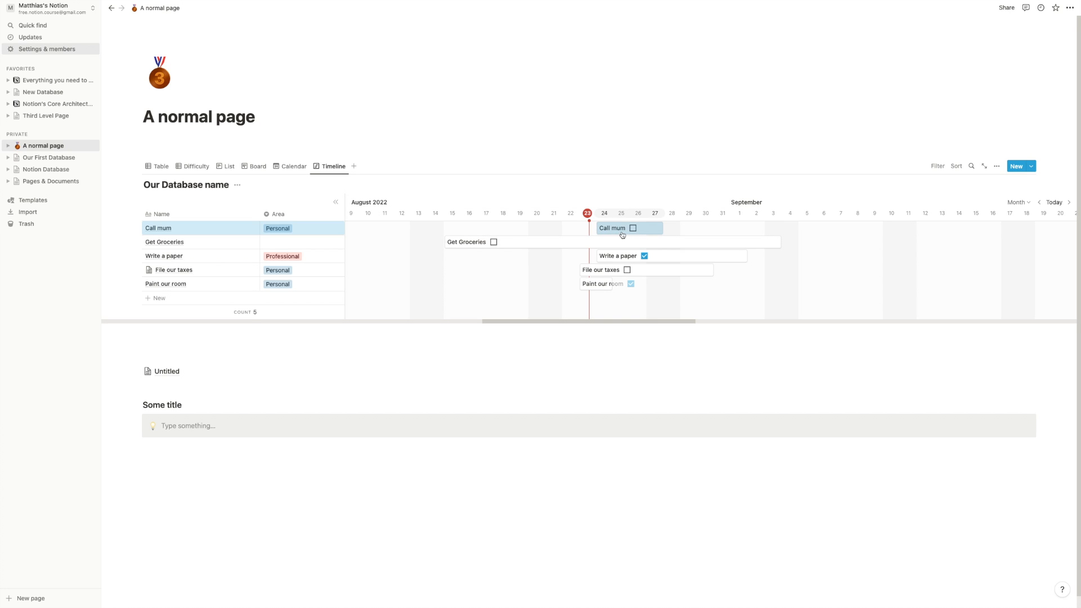
{"action": "left_click_drag", "start_coordinate": [654, 234], "coordinate": [622, 227]}
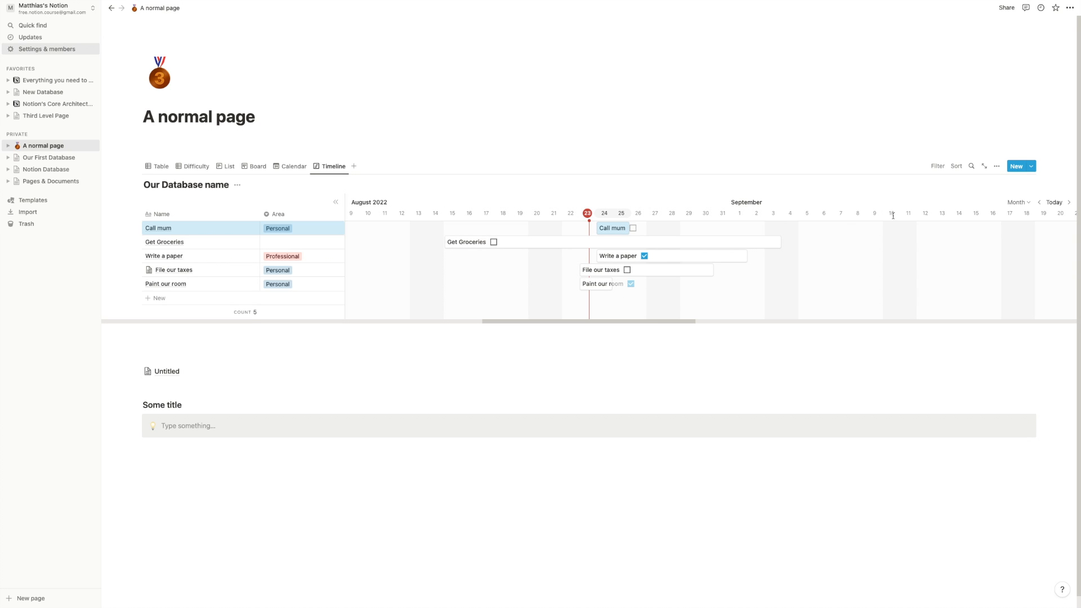
- Set the timeline scale to Year and extend Paint our room to November 17
{"action": "left_click", "coordinate": [1025, 203]}
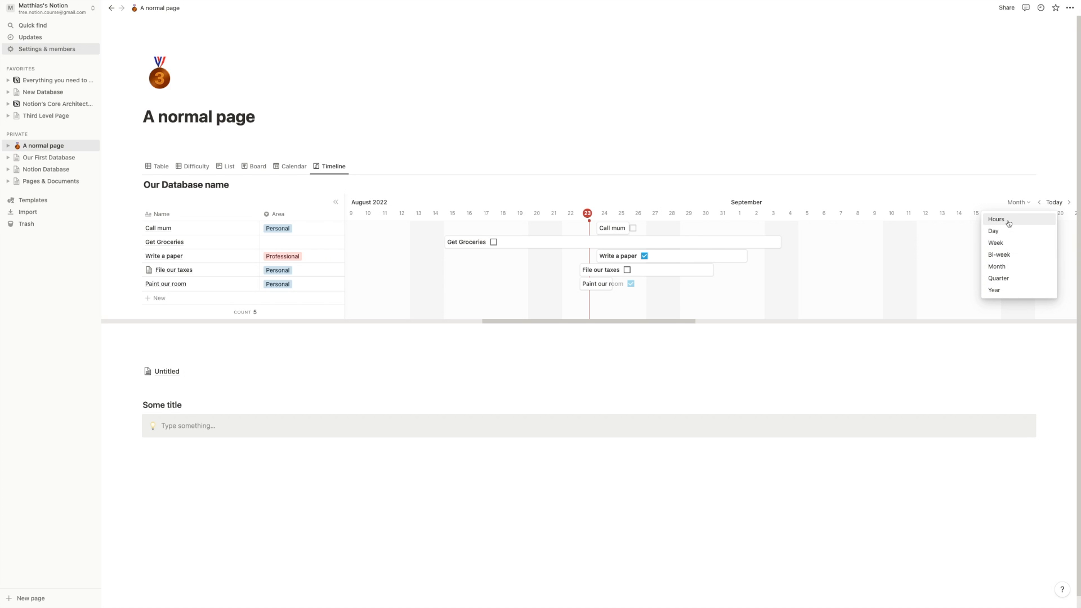
{"action": "left_click", "coordinate": [994, 290]}
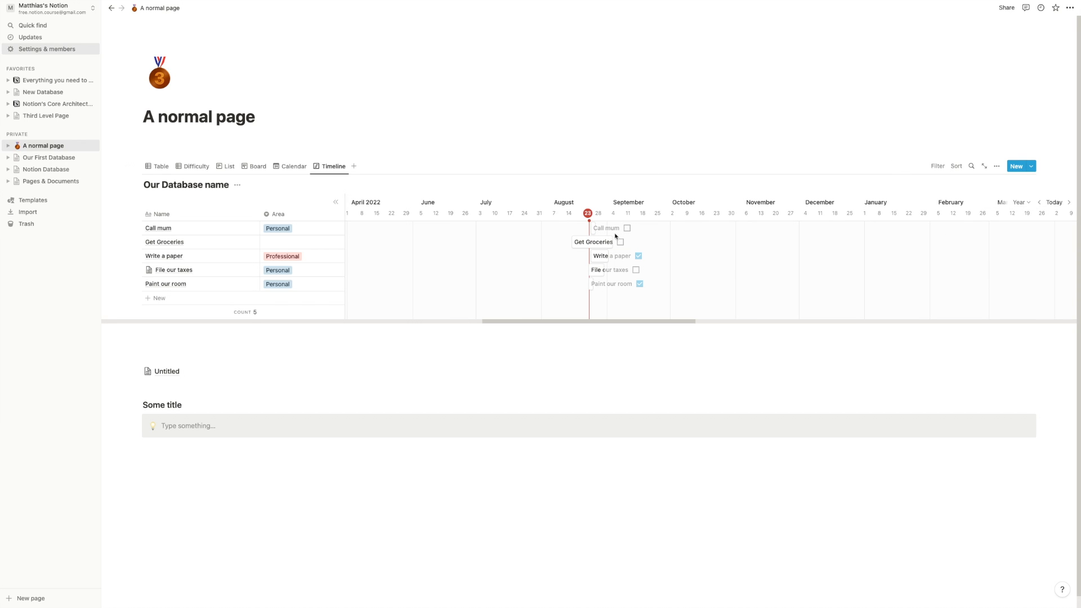
{"action": "left_click", "coordinate": [640, 285]}
{"action": "left_click_drag", "start_coordinate": [641, 287], "coordinate": [772, 280]}
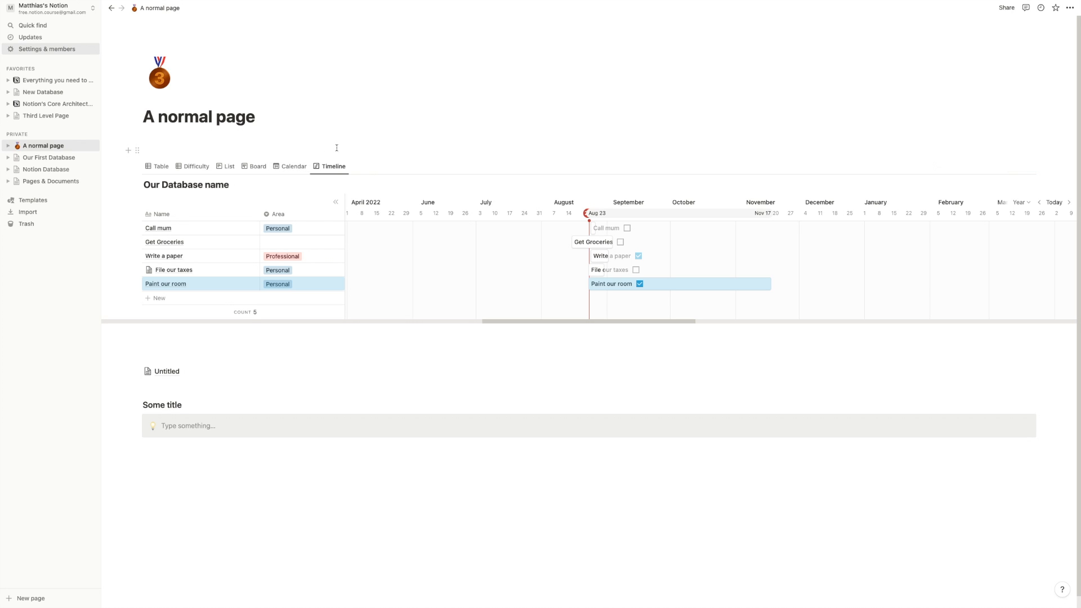
- Add a Gallery view named 'Gallery' with card preview set to None
{"action": "left_click", "coordinate": [354, 166]}
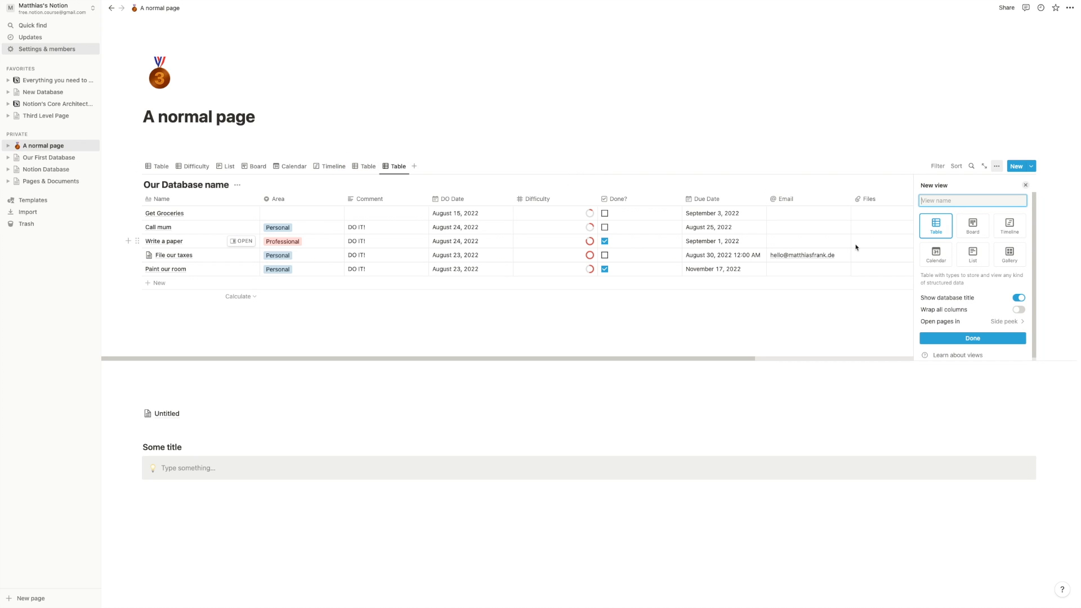
{"action": "left_click", "coordinate": [1006, 258]}
{"action": "left_click", "coordinate": [963, 203]}
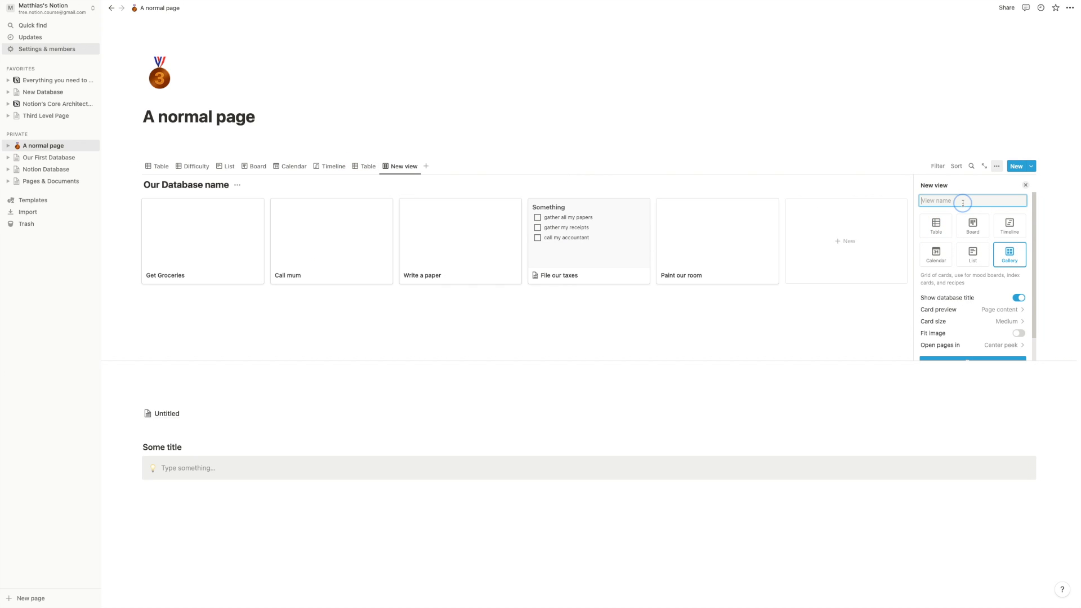
{"action": "type", "text": "Gallery"}
{"action": "left_click", "coordinate": [985, 311]}
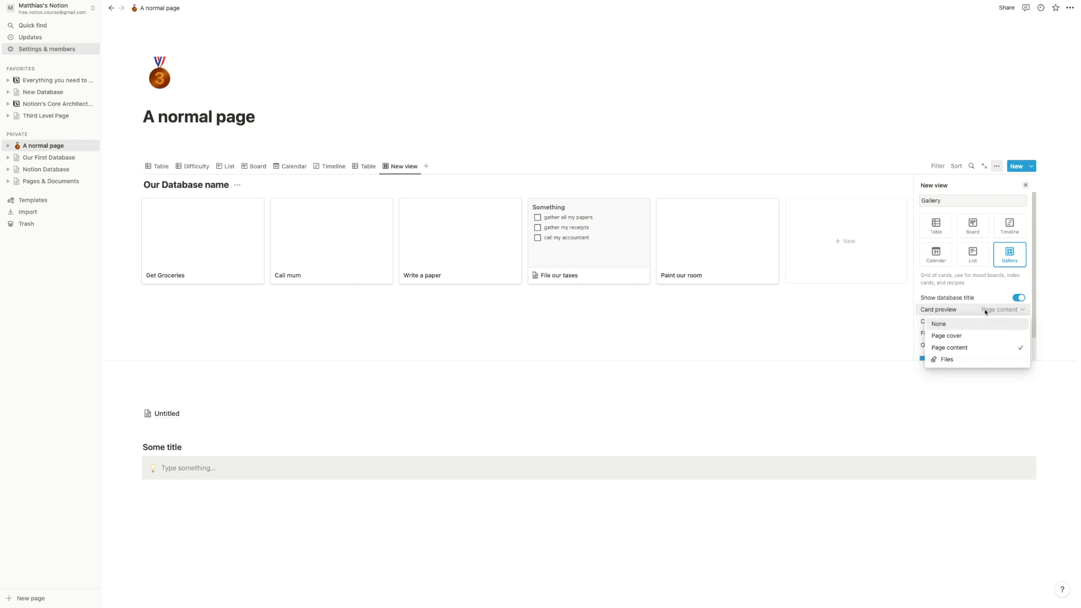
{"action": "left_click", "coordinate": [970, 336]}
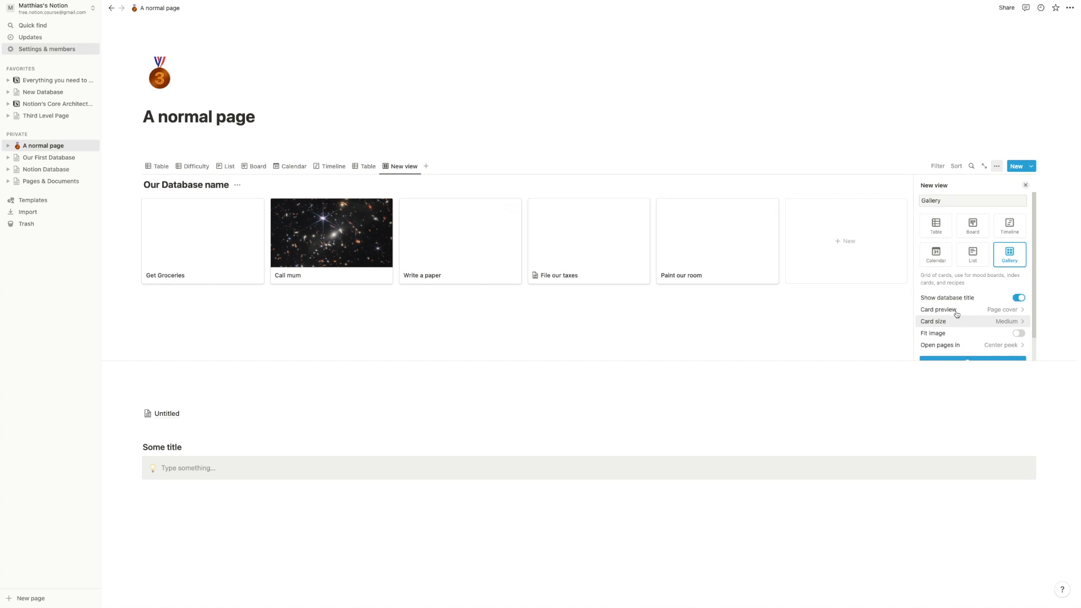
{"action": "left_click", "coordinate": [964, 310]}
{"action": "left_click", "coordinate": [951, 325]}
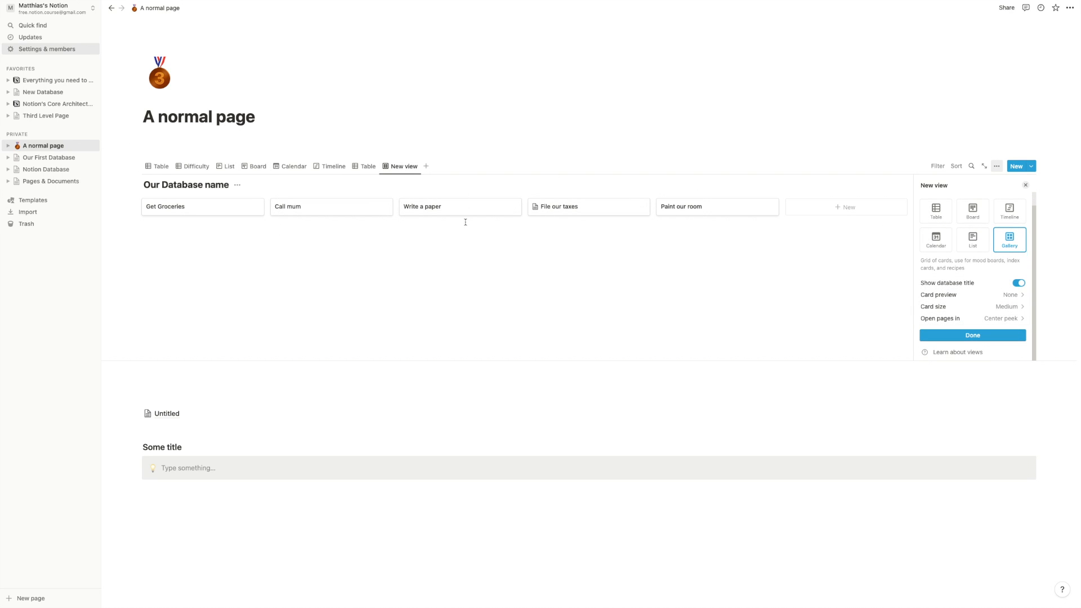
{"action": "left_click", "coordinate": [472, 245]}
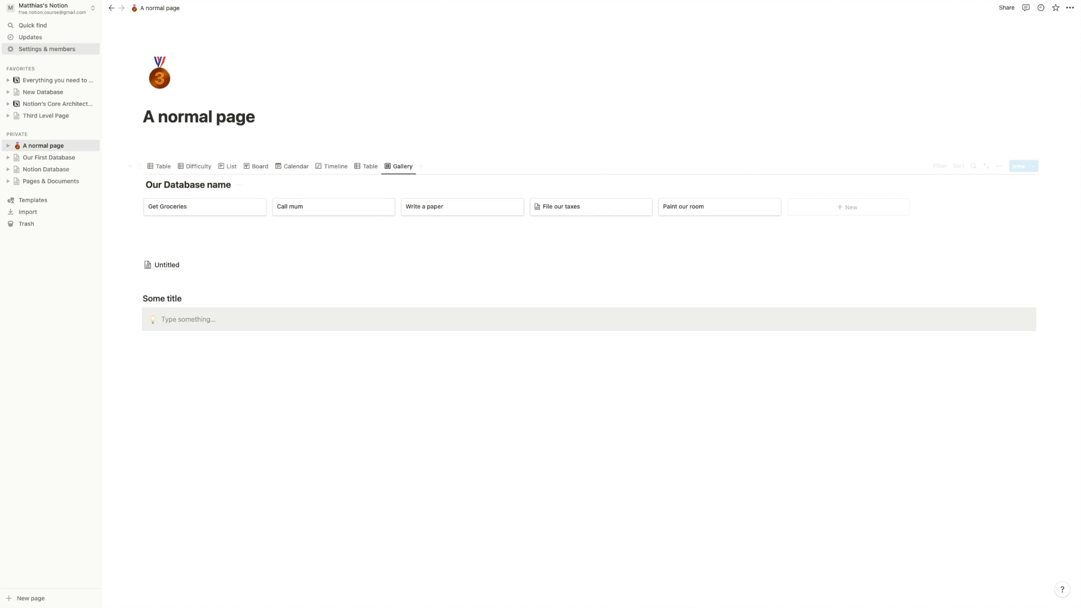
- Set the gallery's card size to Small
{"action": "left_click", "coordinate": [999, 166]}
{"action": "left_click", "coordinate": [999, 224]}
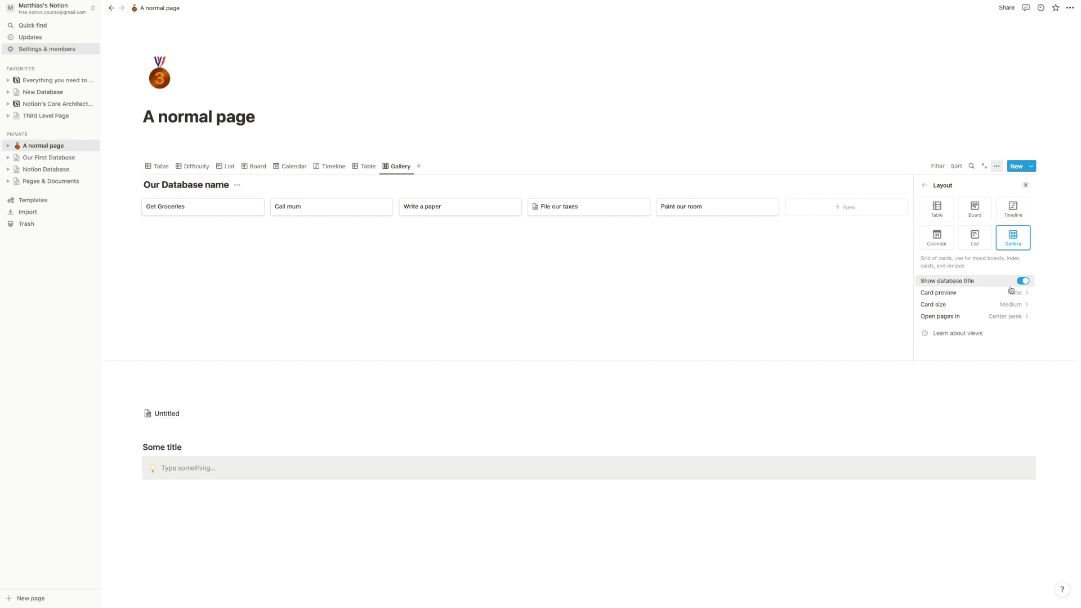
{"action": "left_click", "coordinate": [1006, 304]}
{"action": "left_click", "coordinate": [993, 318]}
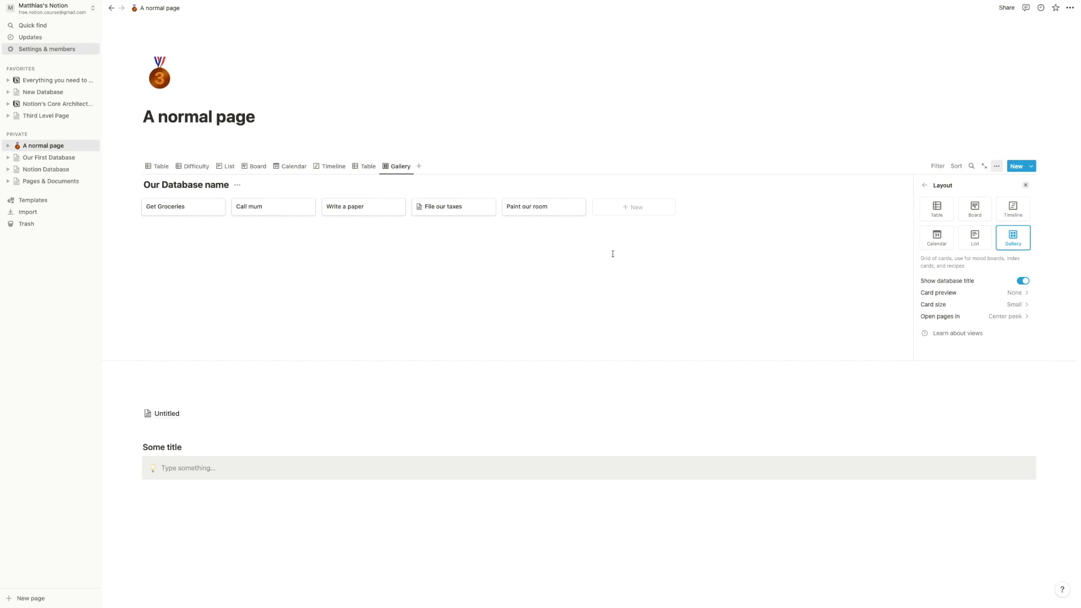
{"action": "left_click", "coordinate": [608, 252]}
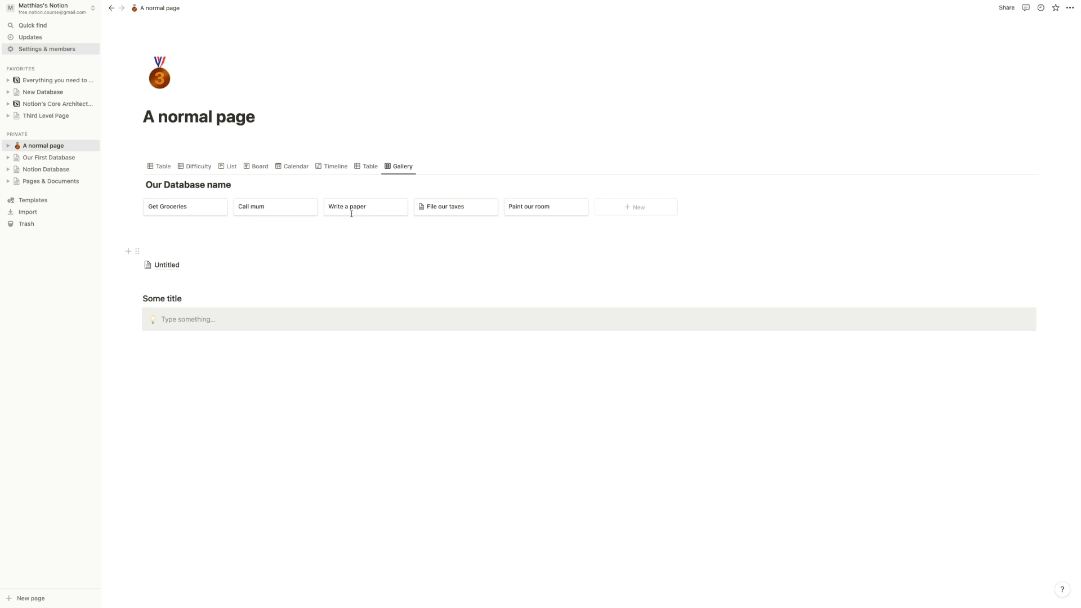
- On the Board view, move File our taxes to In progress and Paint our room to Waiting on
{"action": "left_click", "coordinate": [161, 167]}
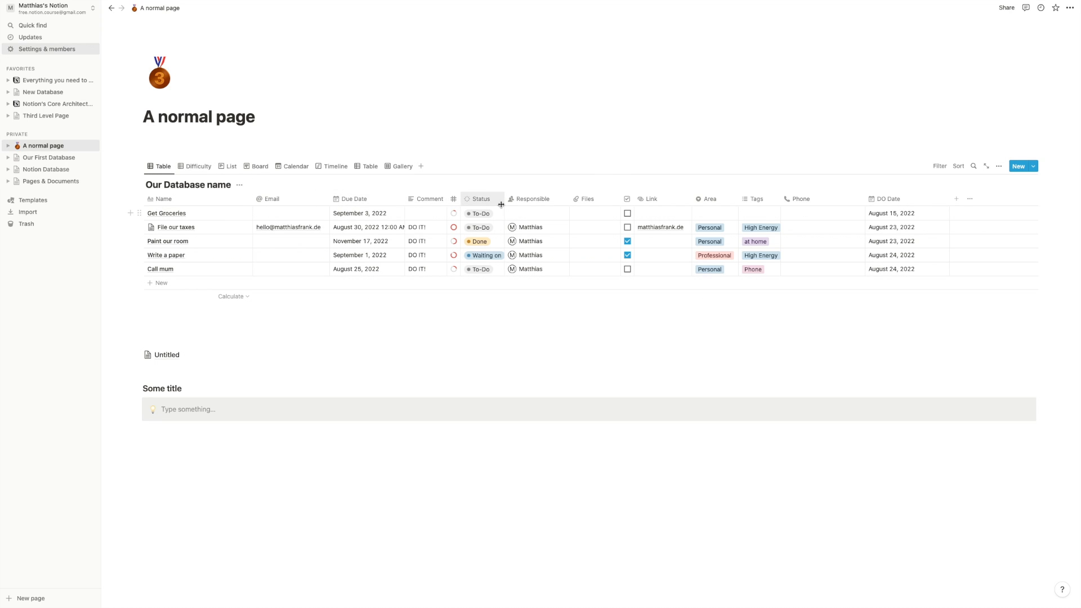
{"action": "left_click", "coordinate": [195, 166]}
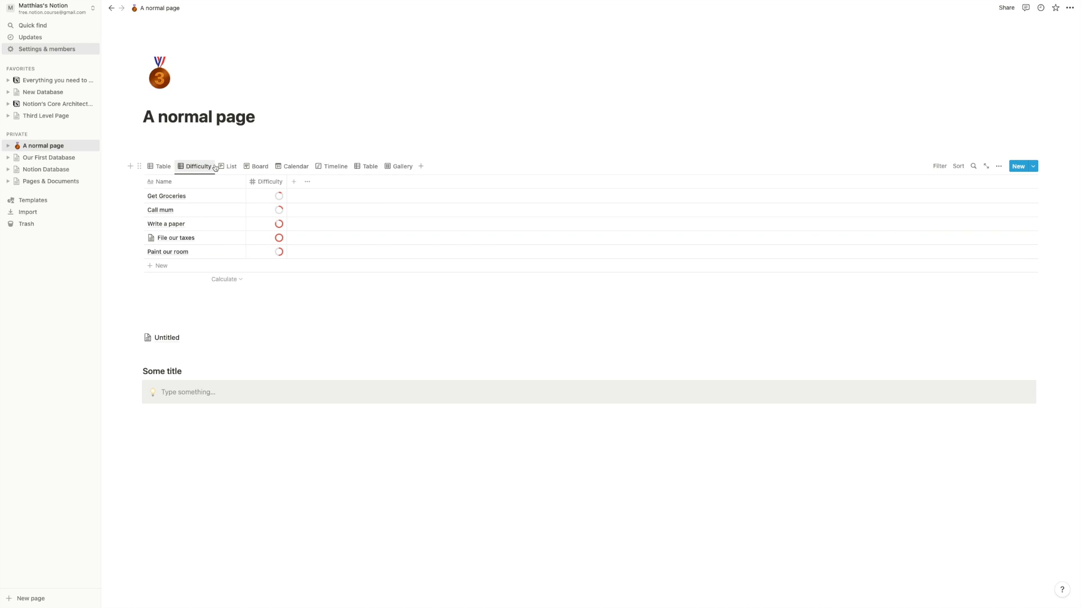
{"action": "left_click", "coordinate": [222, 166]}
{"action": "left_click", "coordinate": [259, 169]}
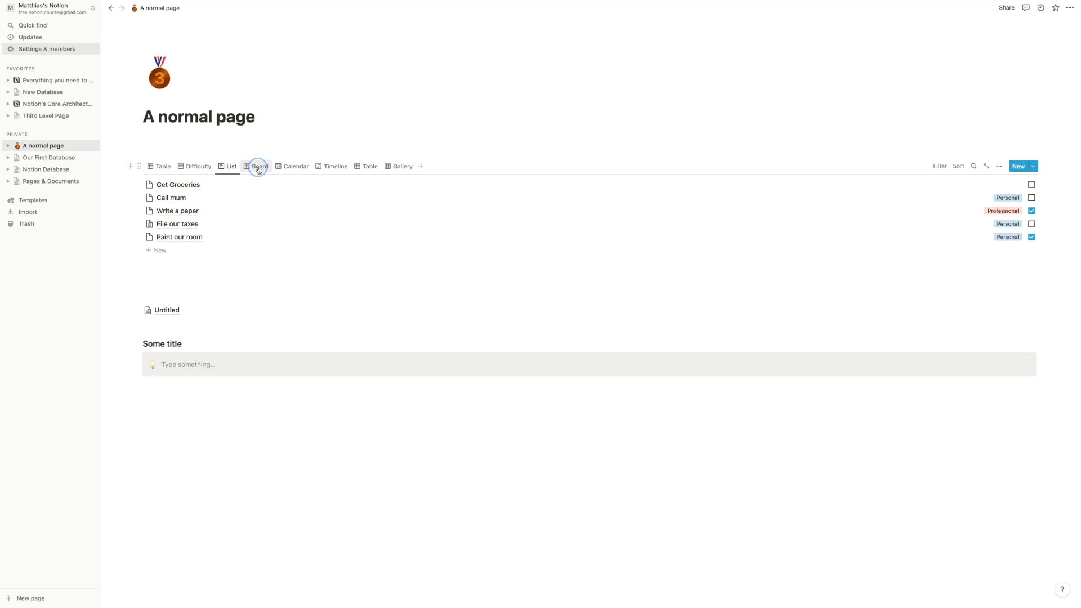
{"action": "mouse_move", "coordinate": [454, 222]}
{"action": "left_mouse_down"}
{"action": "mouse_move", "coordinate": [326, 213]}
{"action": "mouse_move", "coordinate": [332, 220]}
{"action": "left_mouse_up"}
{"action": "mouse_move", "coordinate": [239, 220]}
{"action": "left_mouse_down"}
{"action": "mouse_move", "coordinate": [304, 234]}
{"action": "mouse_move", "coordinate": [704, 242]}
{"action": "left_mouse_up"}
- Browse the Calendar, Timeline, second Table and Gallery views, then return to the main Table
{"action": "left_click", "coordinate": [291, 166]}
{"action": "scroll", "coordinate": [314, 349], "scroll_direction": "down", "scroll_amount": 2}
{"action": "scroll", "coordinate": [603, 258], "scroll_direction": "up", "scroll_amount": 2}
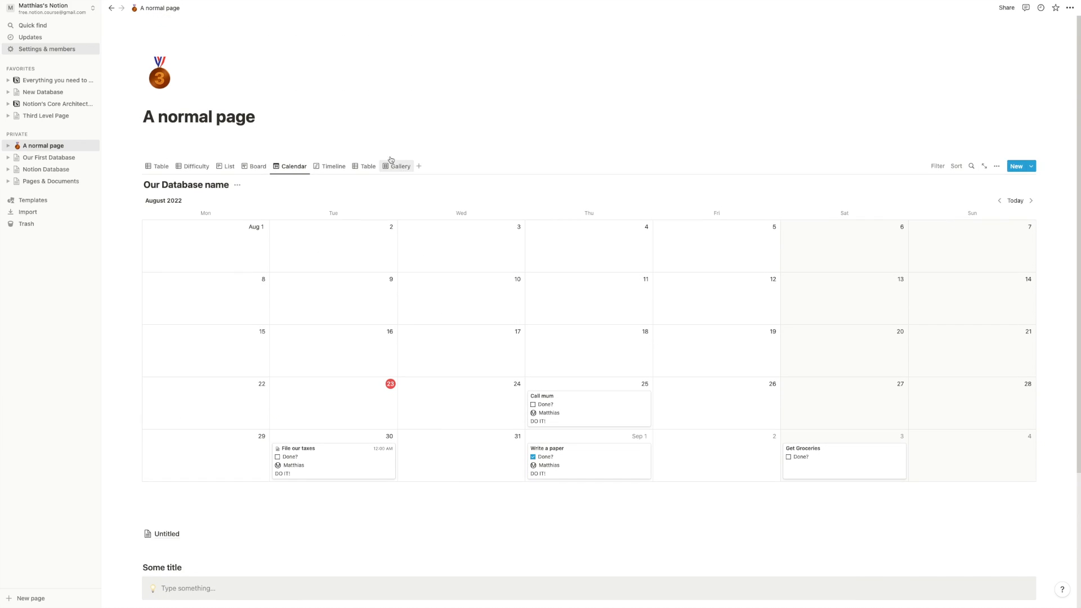
{"action": "left_click", "coordinate": [317, 166]}
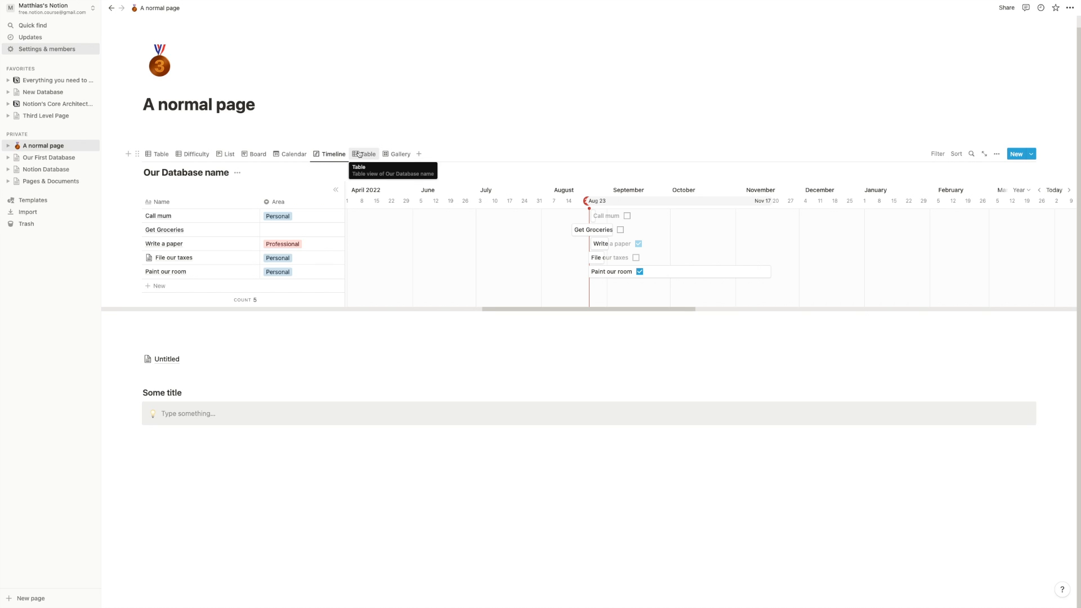
{"action": "left_click", "coordinate": [359, 155]}
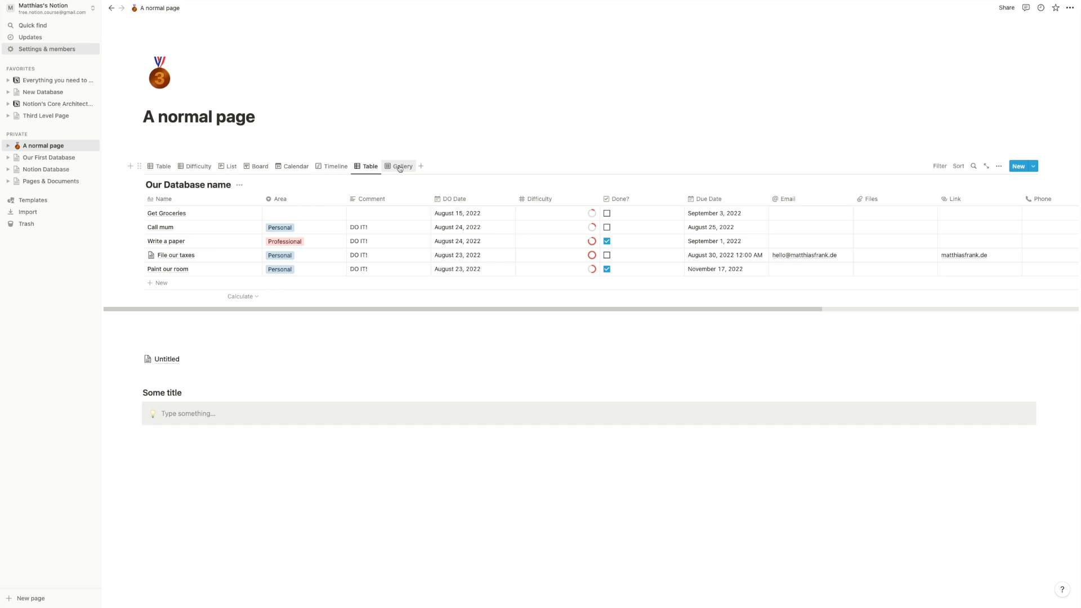
{"action": "left_click", "coordinate": [400, 168]}
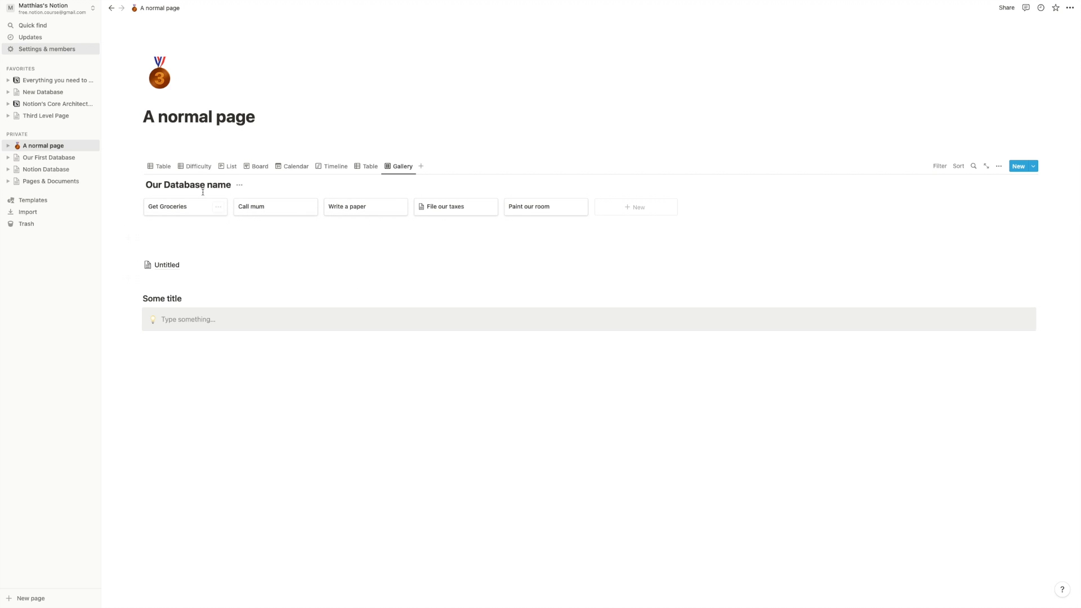
{"action": "left_click", "coordinate": [160, 167]}
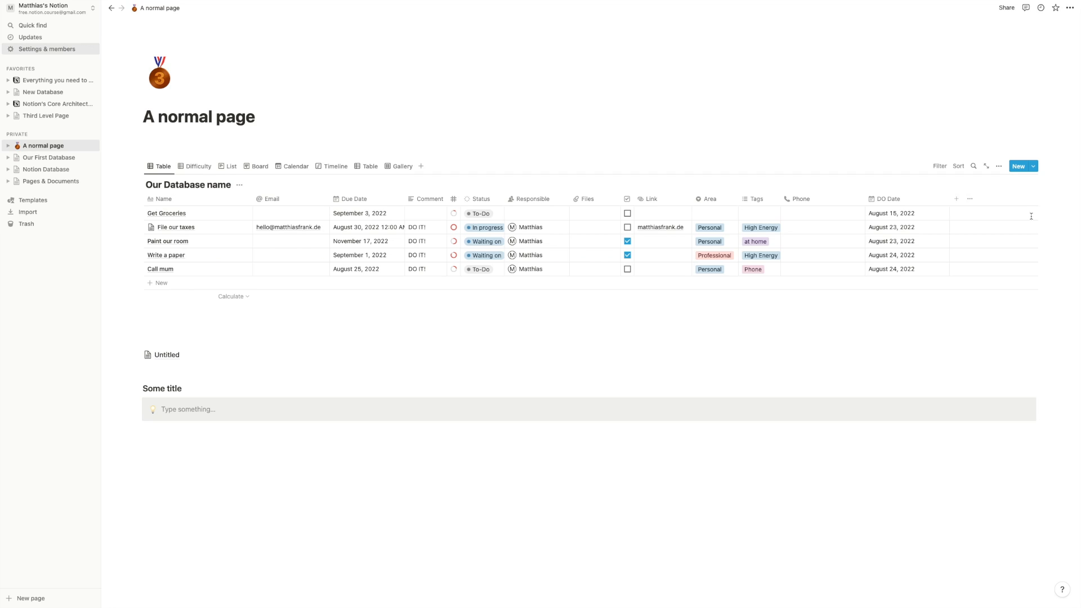
- Manually move Paint our room below Write a paper in the table
{"action": "left_click", "coordinate": [959, 167]}
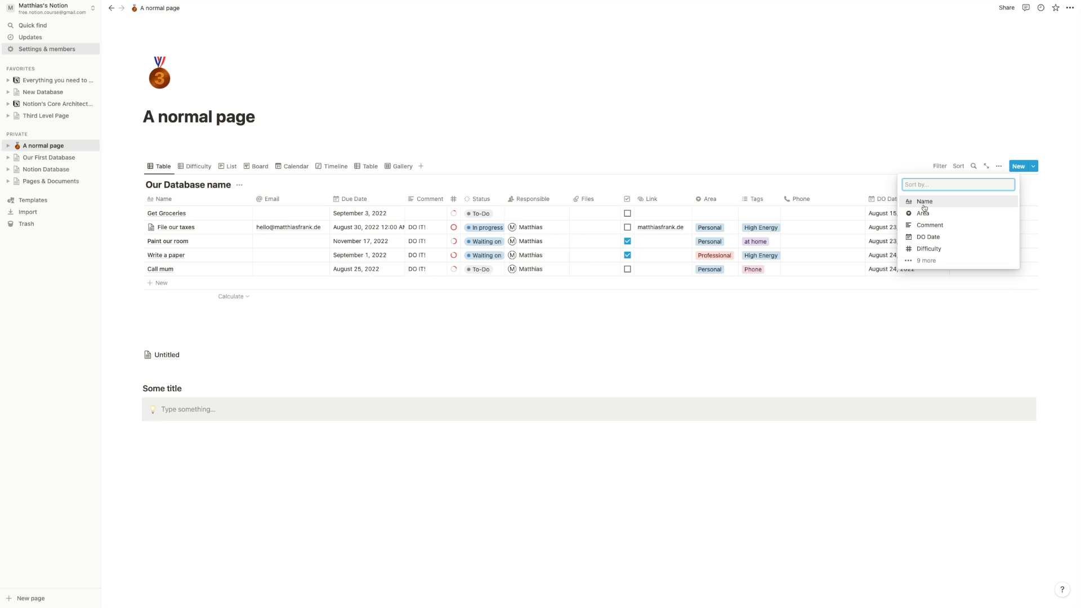
{"action": "left_click", "coordinate": [805, 173]}
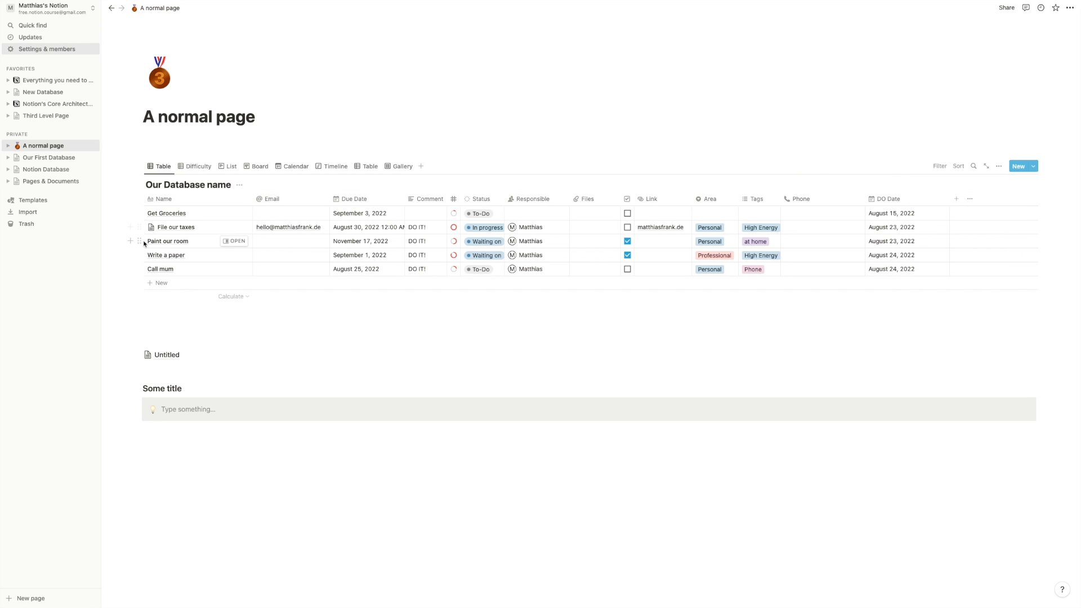
{"action": "mouse_move", "coordinate": [139, 241]}
{"action": "left_mouse_down"}
{"action": "mouse_move", "coordinate": [141, 268]}
{"action": "mouse_move", "coordinate": [138, 219]}
{"action": "left_mouse_up"}
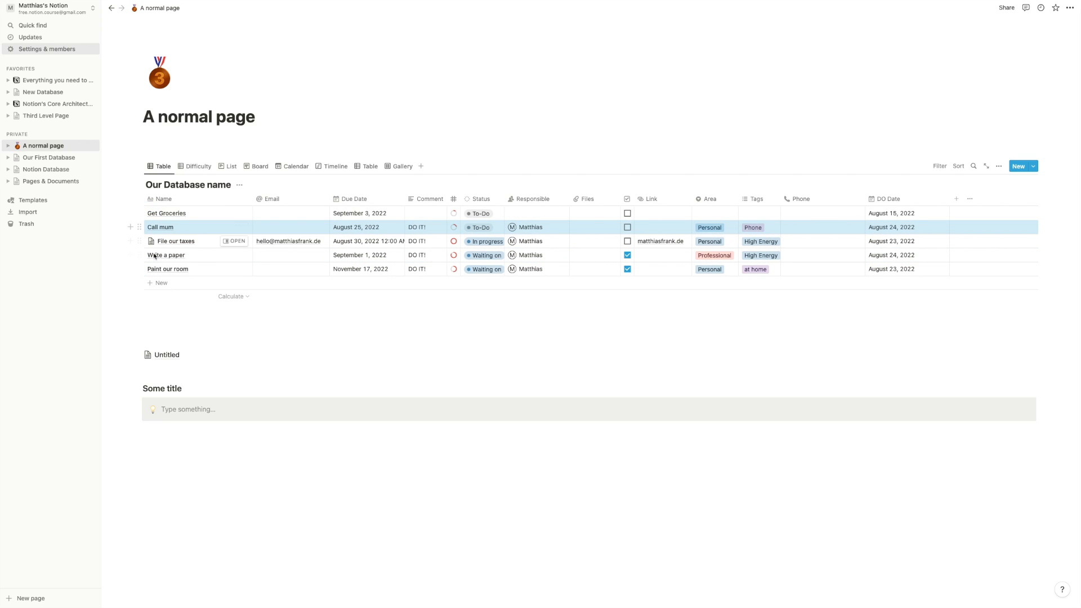
{"action": "left_click", "coordinate": [875, 341]}
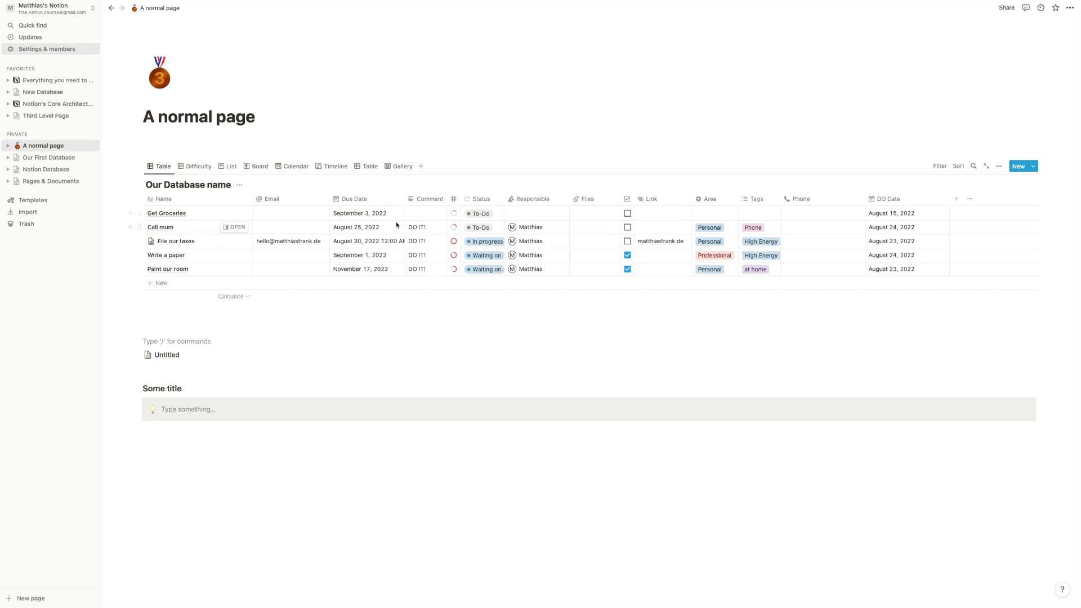
- Sort the table by Due Date, ending in ascending order
{"action": "left_click", "coordinate": [956, 166]}
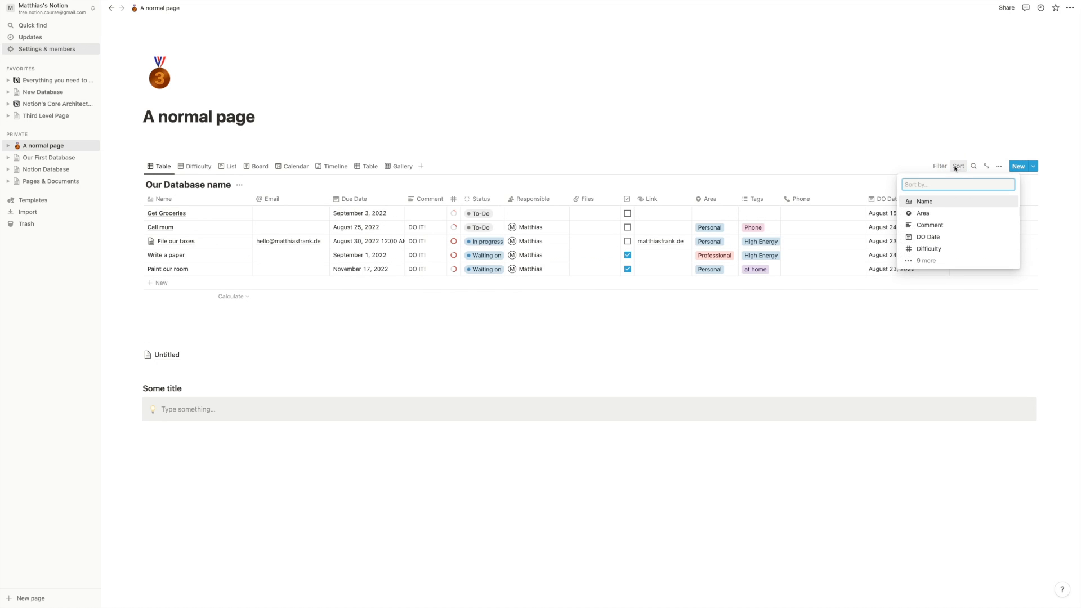
{"action": "left_click", "coordinate": [925, 261]}
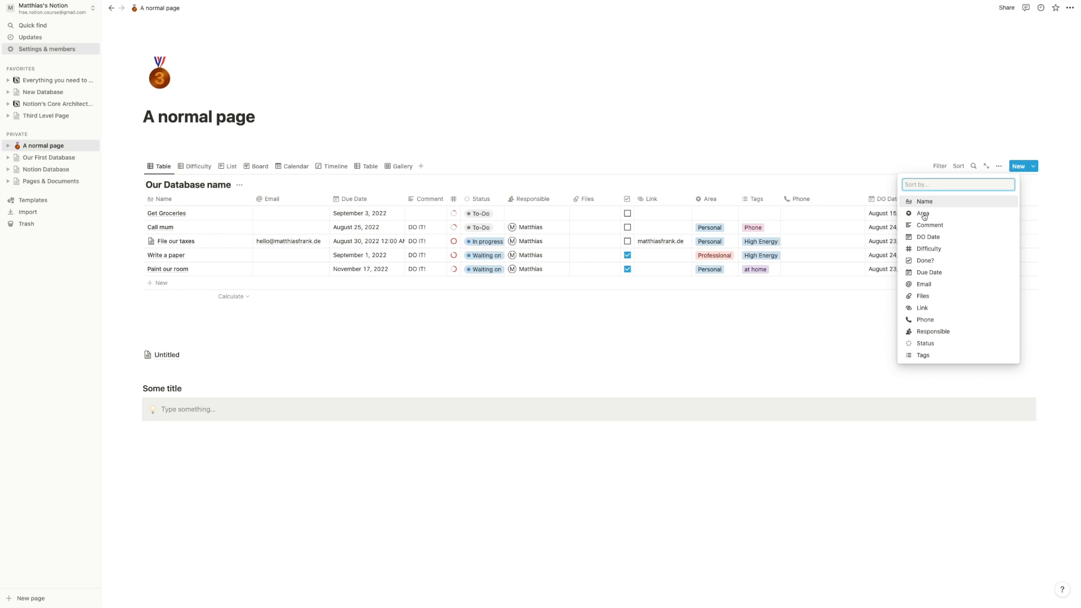
{"action": "left_click", "coordinate": [926, 272]}
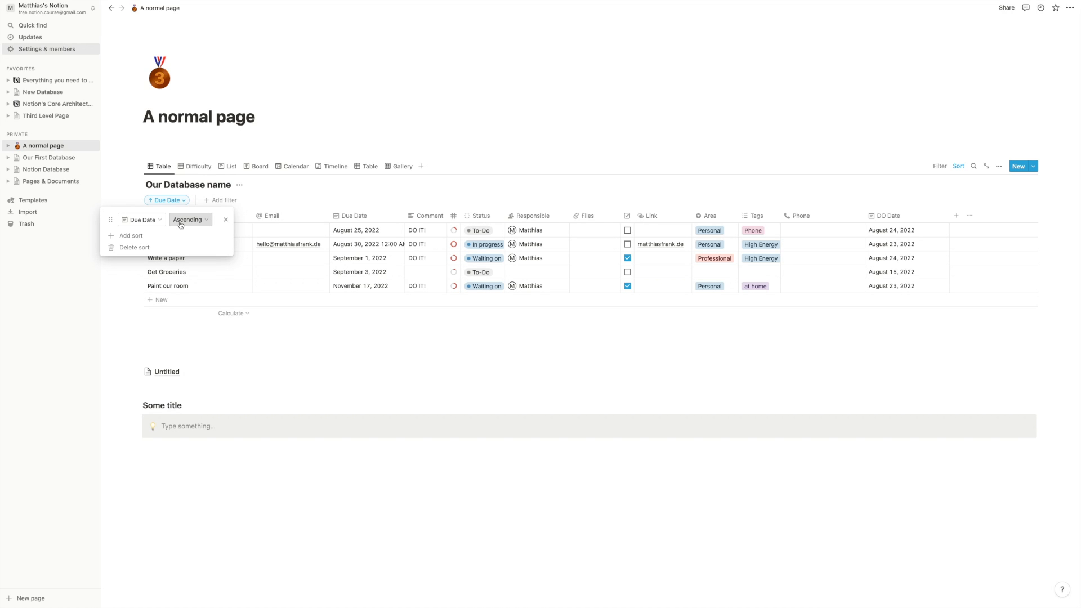
{"action": "left_click", "coordinate": [180, 224]}
{"action": "left_click", "coordinate": [192, 246]}
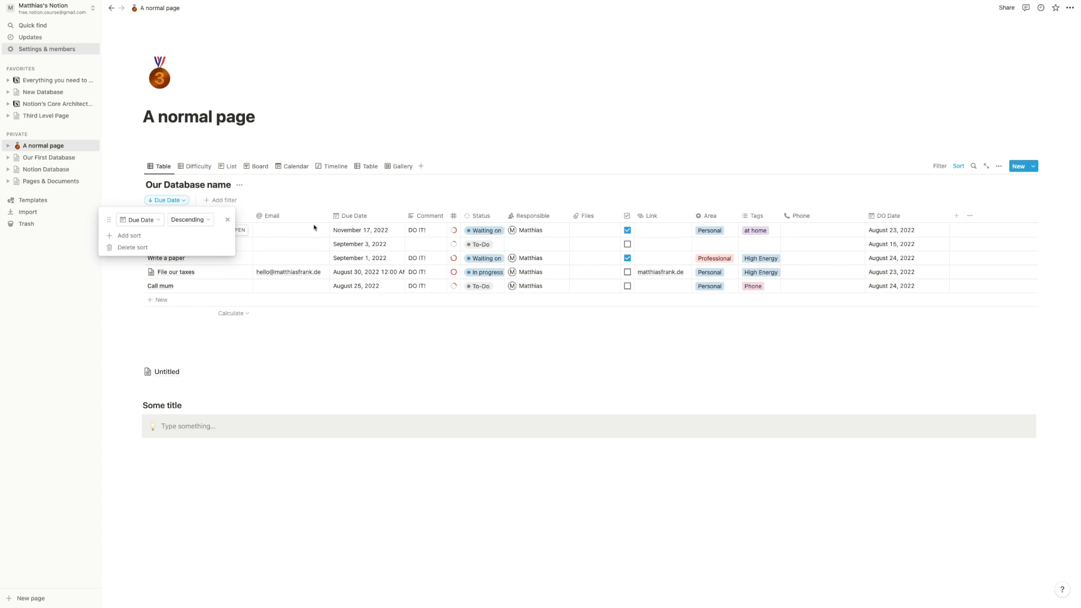
{"action": "left_click", "coordinate": [188, 220]}
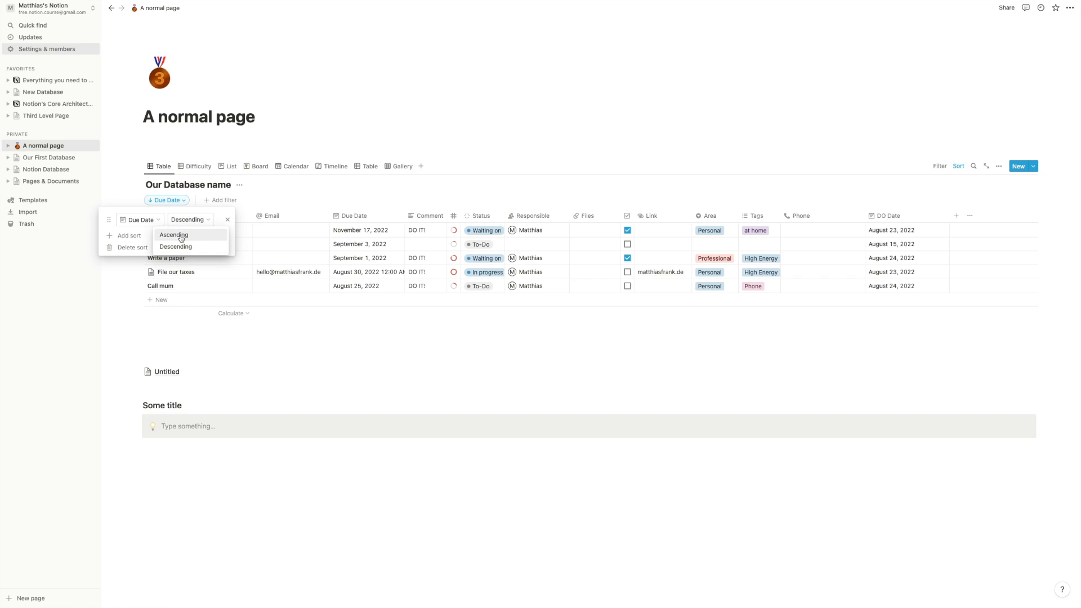
{"action": "left_click", "coordinate": [181, 235]}
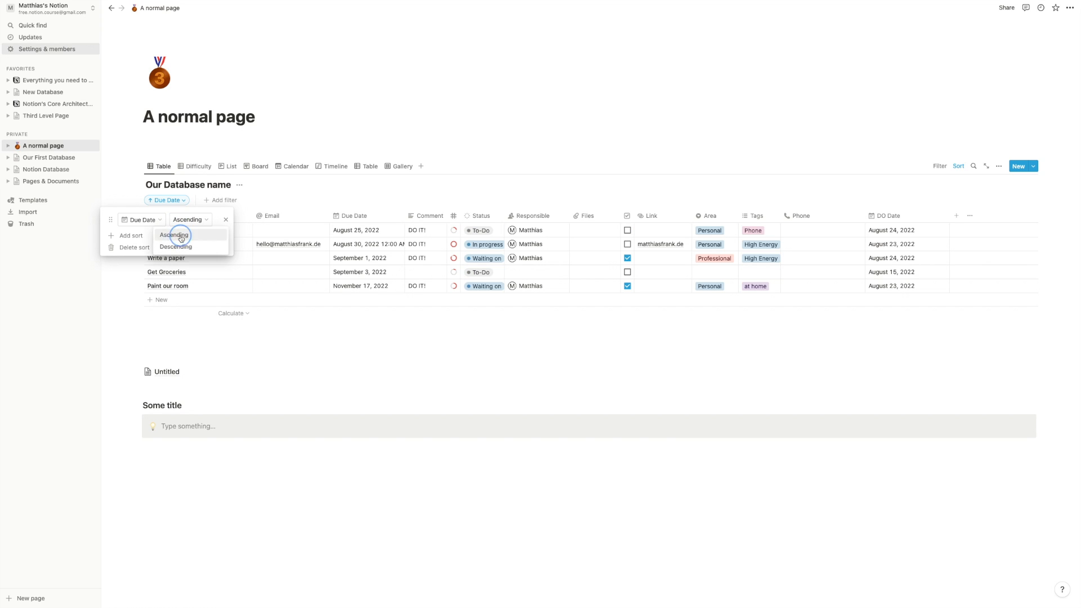
{"action": "left_click", "coordinate": [276, 185]}
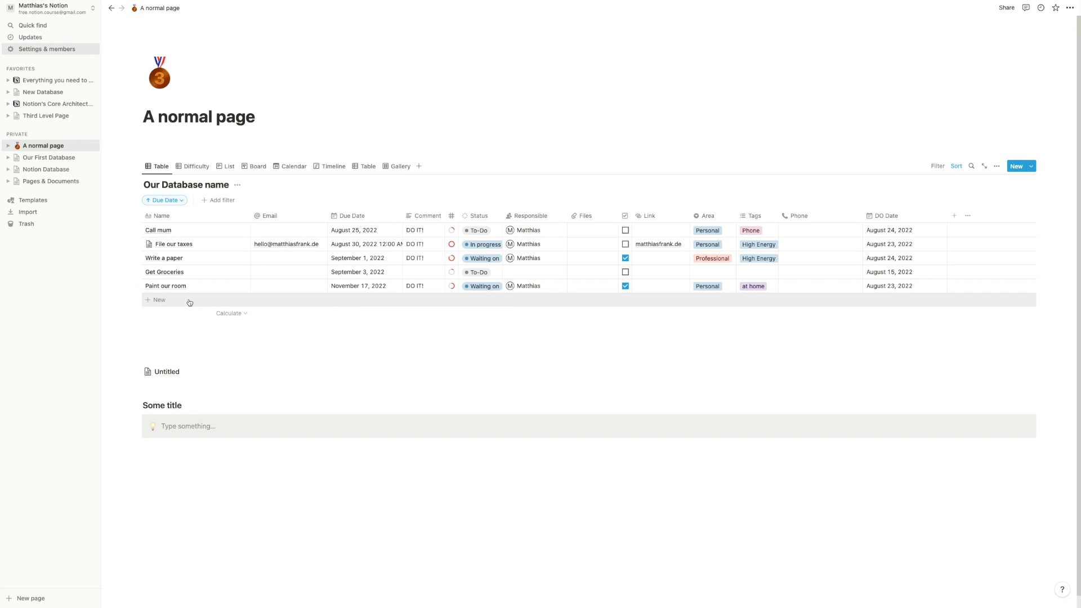
- Keep the Due Date sort when a manual row move prompts to remove it
{"action": "left_click_drag", "start_coordinate": [137, 258], "coordinate": [138, 281]}
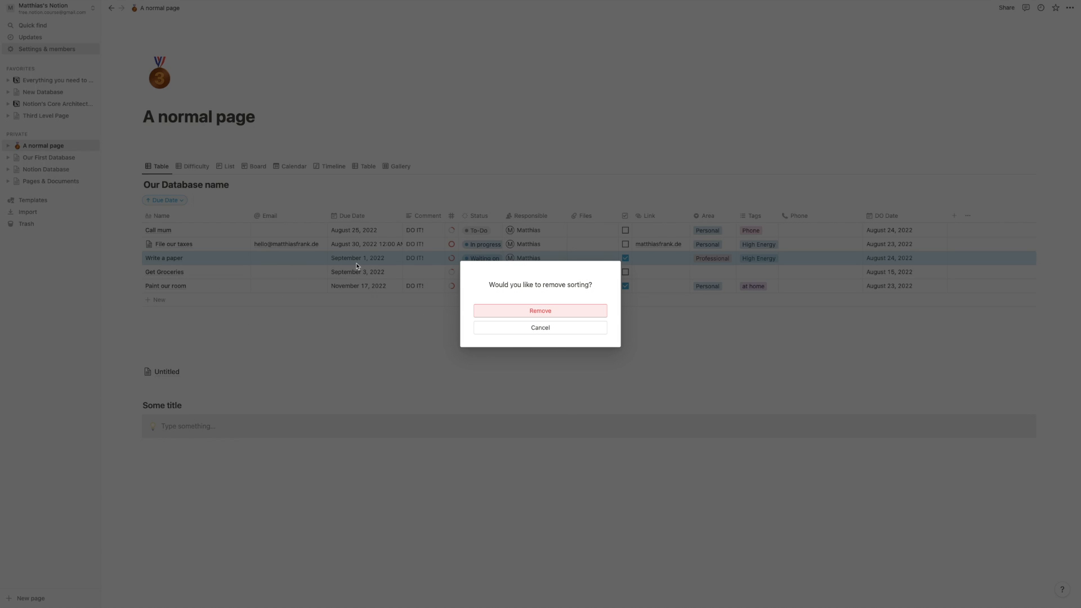
{"action": "left_click", "coordinate": [501, 327]}
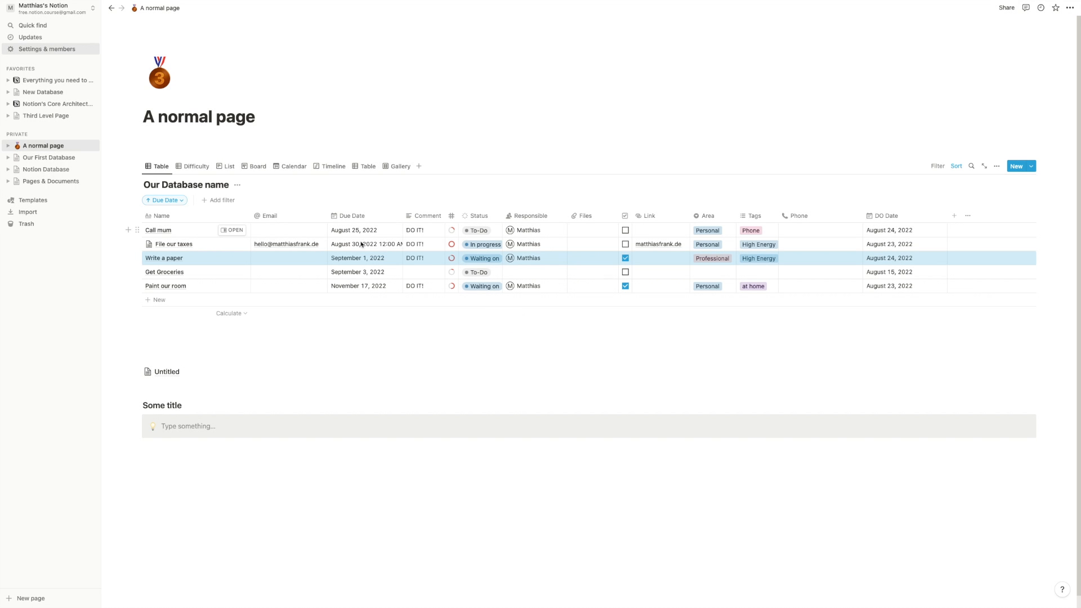
{"action": "left_click", "coordinate": [180, 202]}
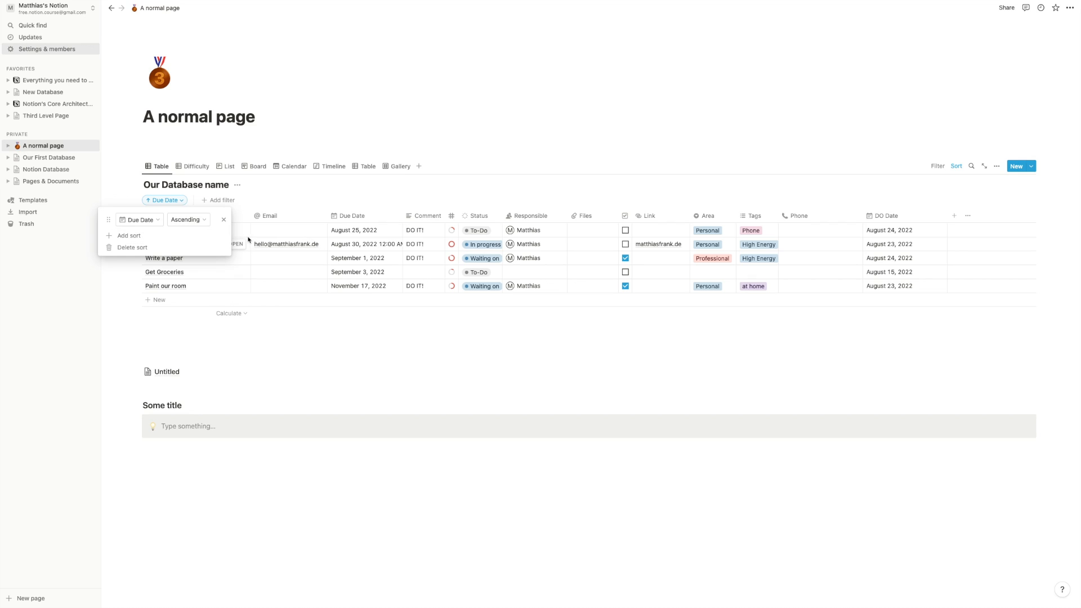
- Set File our taxes' due date to August 25 with no time
{"action": "left_click", "coordinate": [406, 197]}
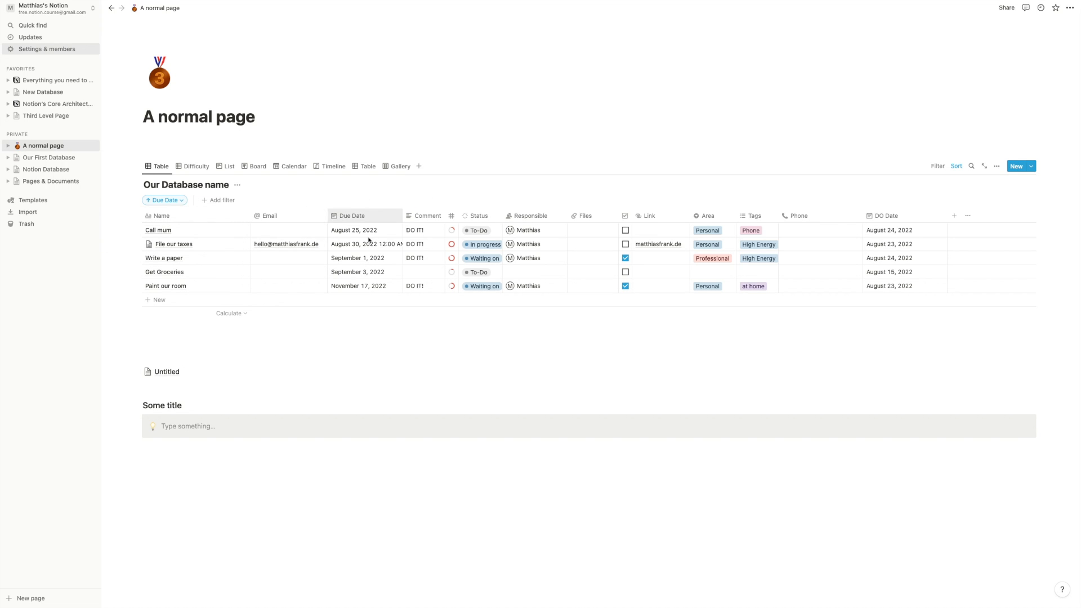
{"action": "left_click", "coordinate": [356, 245]}
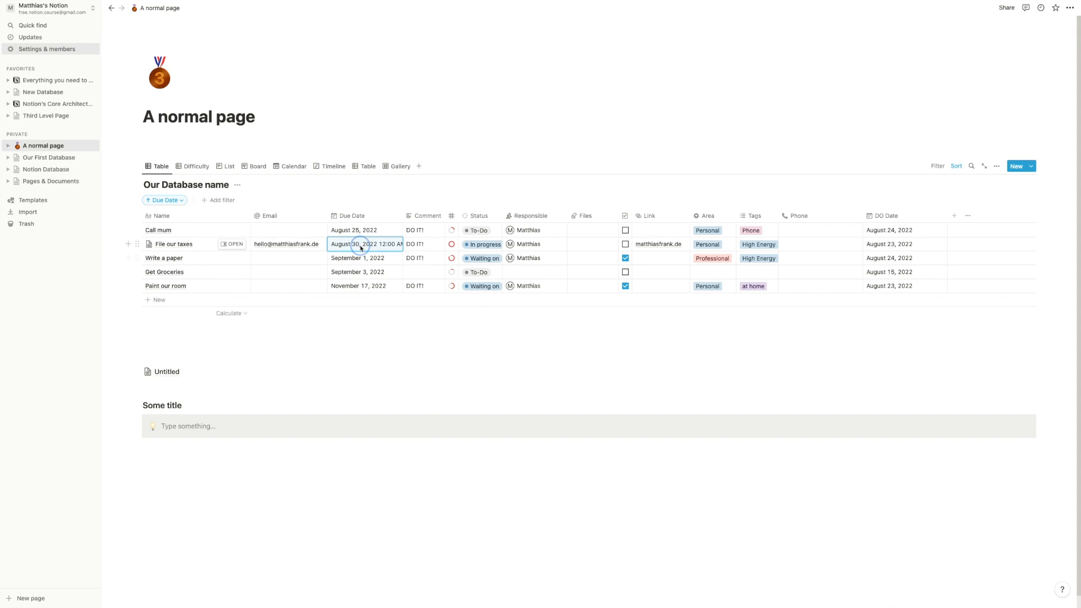
{"action": "left_click", "coordinate": [363, 245]}
{"action": "left_click", "coordinate": [425, 417]}
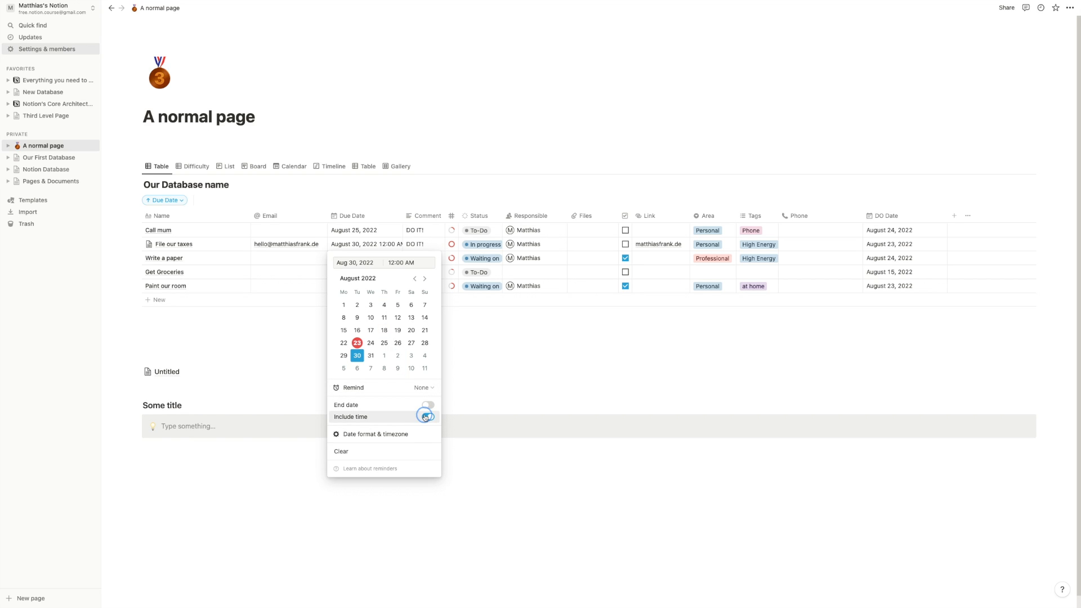
{"action": "left_click", "coordinate": [388, 348]}
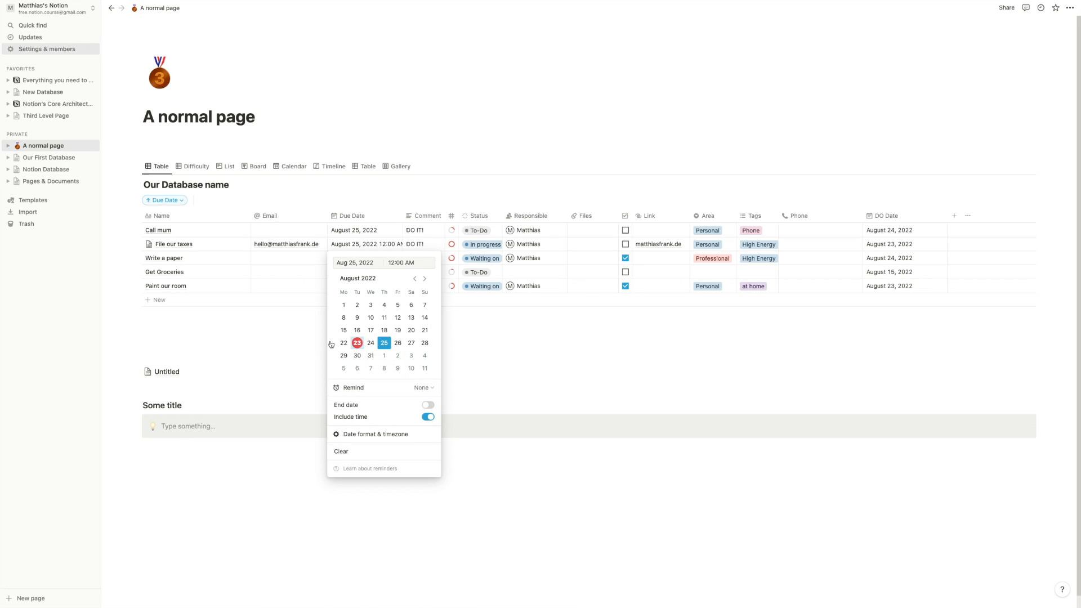
{"action": "left_click", "coordinate": [313, 346]}
{"action": "left_click", "coordinate": [393, 244]}
{"action": "left_click", "coordinate": [428, 417]}
{"action": "left_click", "coordinate": [303, 355]}
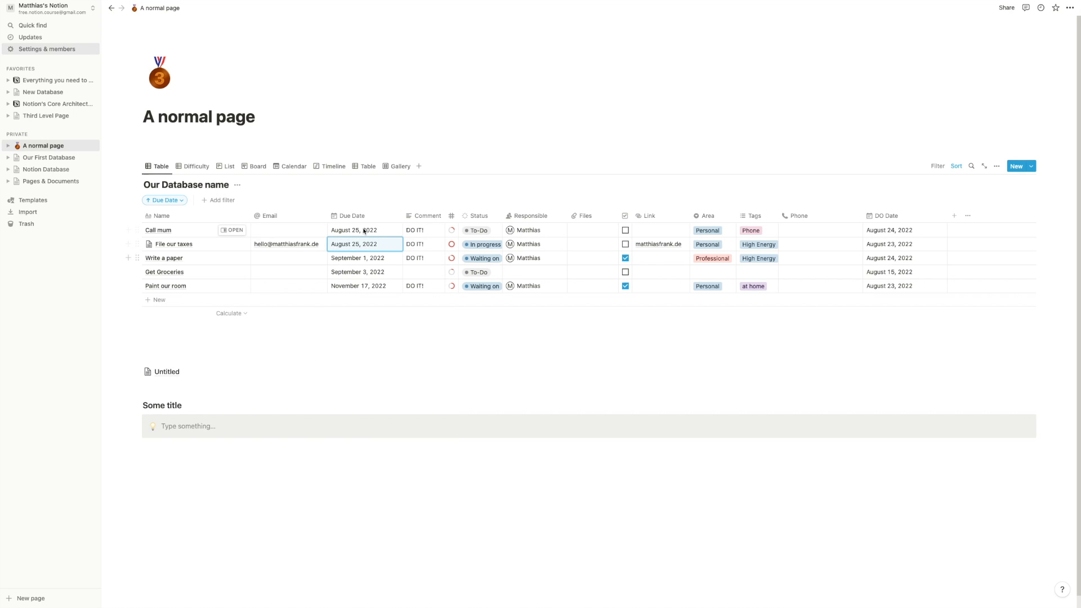
- Add a second sort by Name in ascending order
{"action": "left_click", "coordinate": [169, 200]}
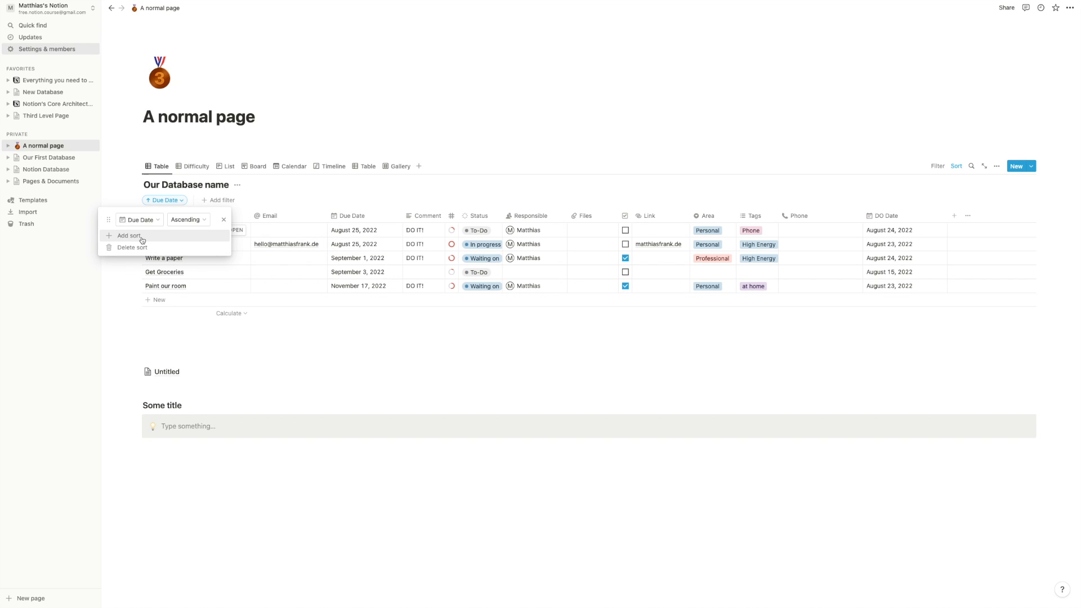
{"action": "left_click", "coordinate": [143, 241]}
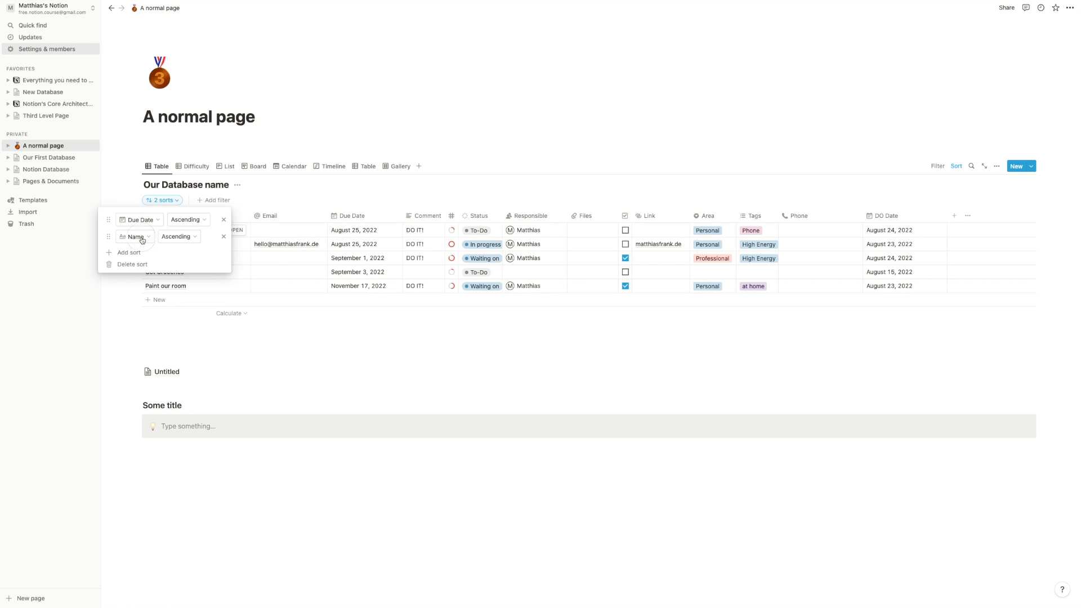
{"action": "left_click", "coordinate": [187, 239]}
{"action": "left_click", "coordinate": [181, 251]}
{"action": "left_click", "coordinate": [276, 201]}
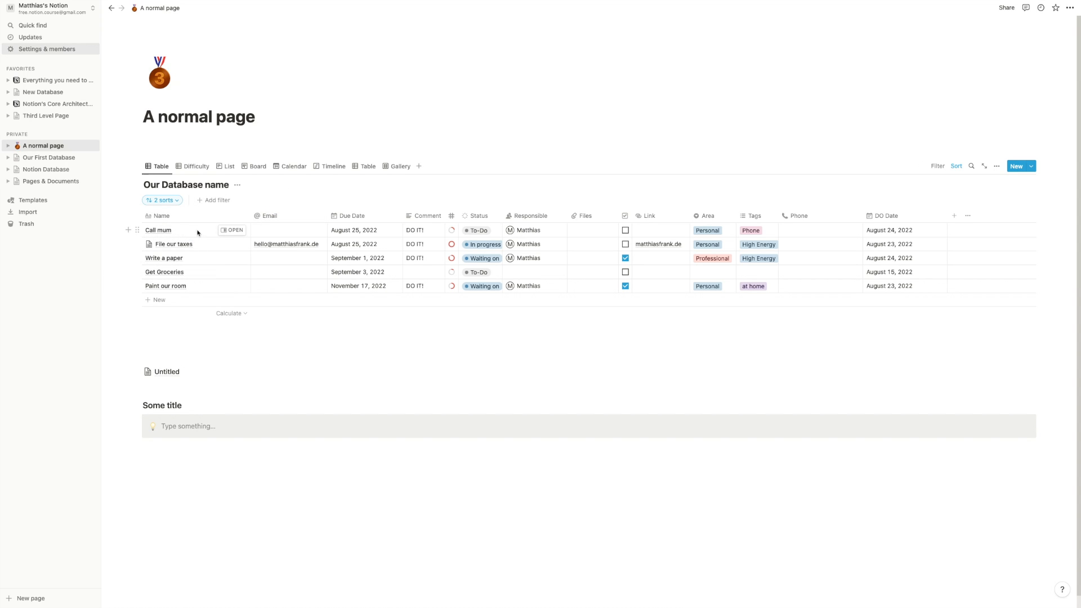
- Rename tasks to 'A File our taxes' and 'AAAAA Paint our room'
{"action": "left_click", "coordinate": [154, 244]}
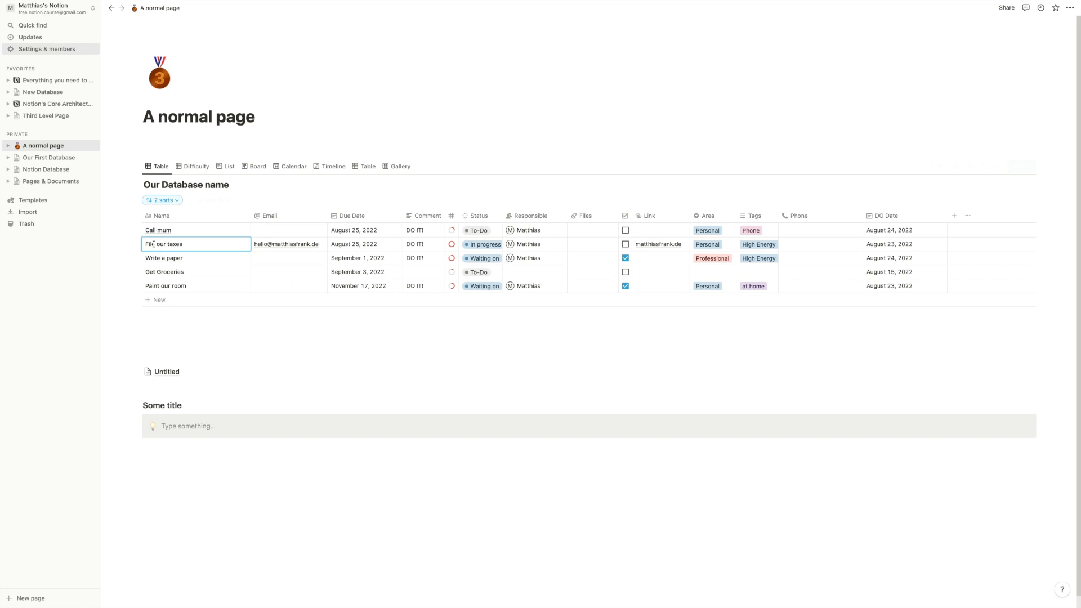
{"action": "left_click", "coordinate": [144, 245]}
{"action": "type", "text": "A"}
{"action": "key", "text": "Return"}
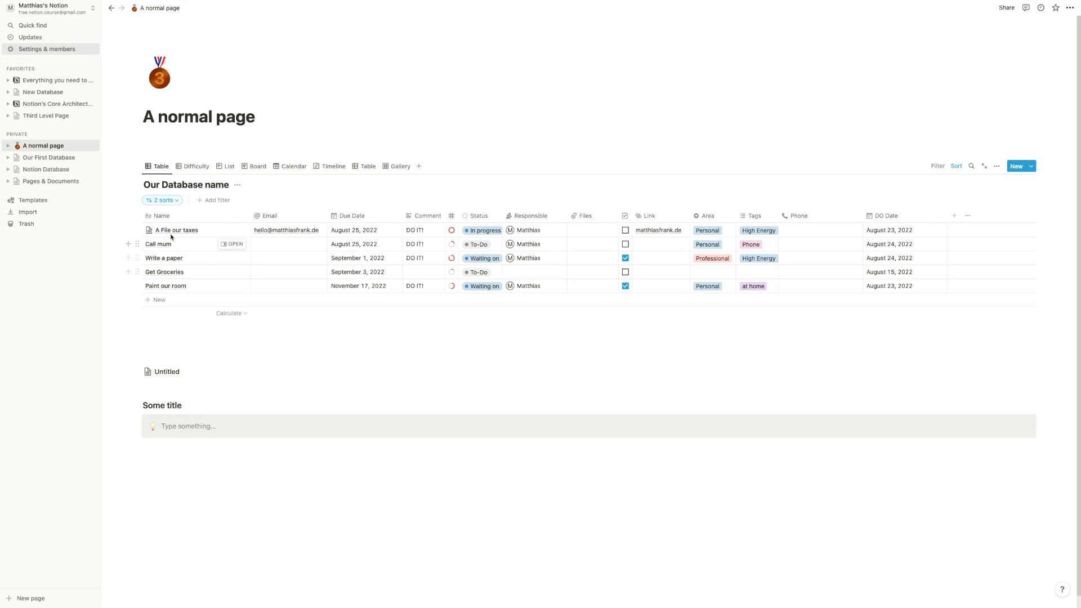
{"action": "left_click", "coordinate": [146, 286]}
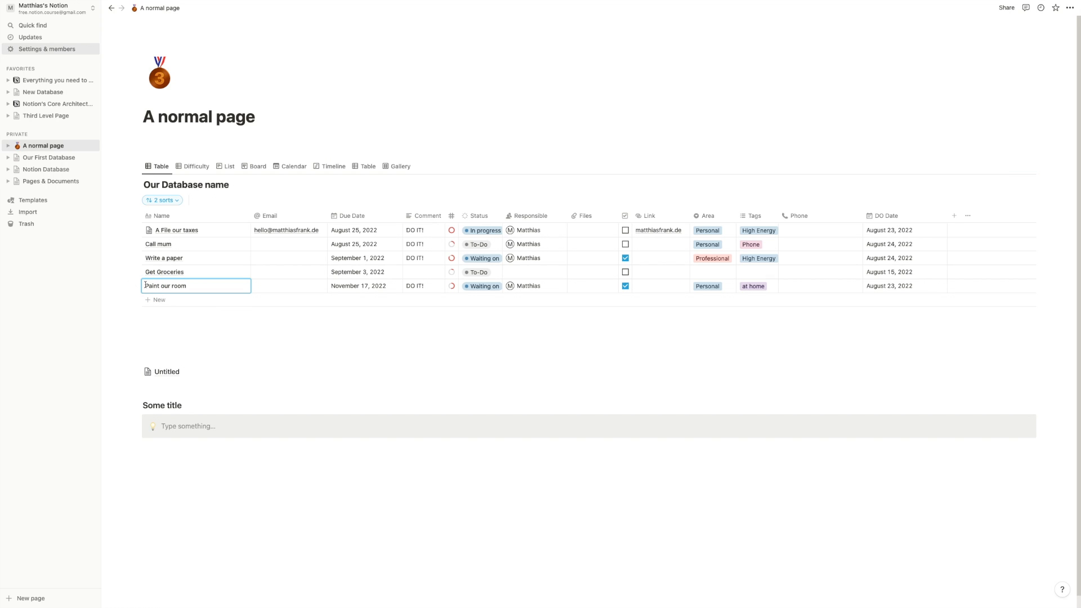
{"action": "type", "text": "AAAAA"}
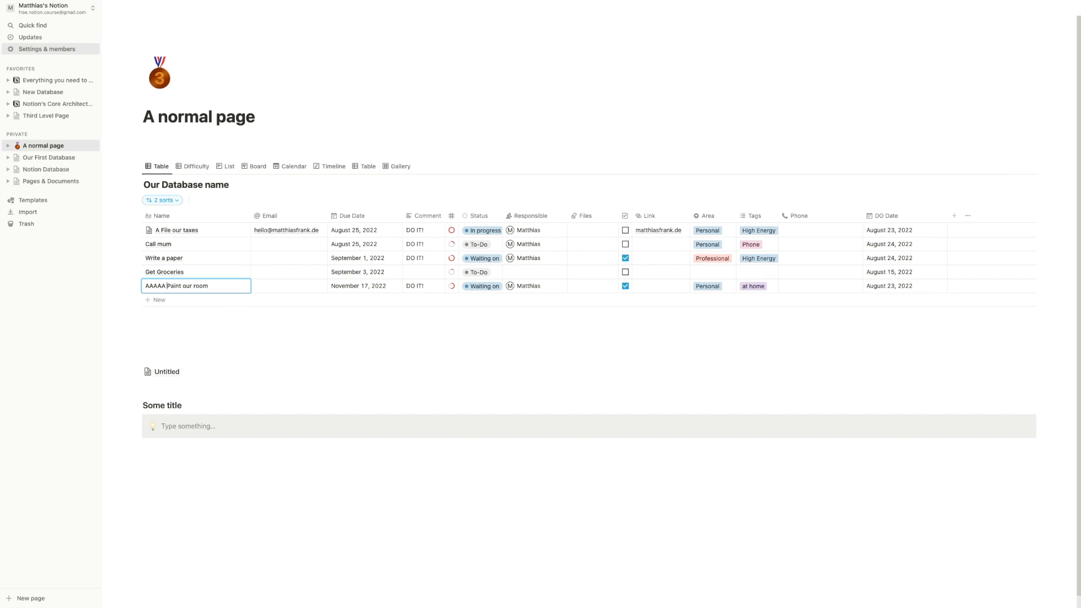
{"action": "key", "text": "Return"}
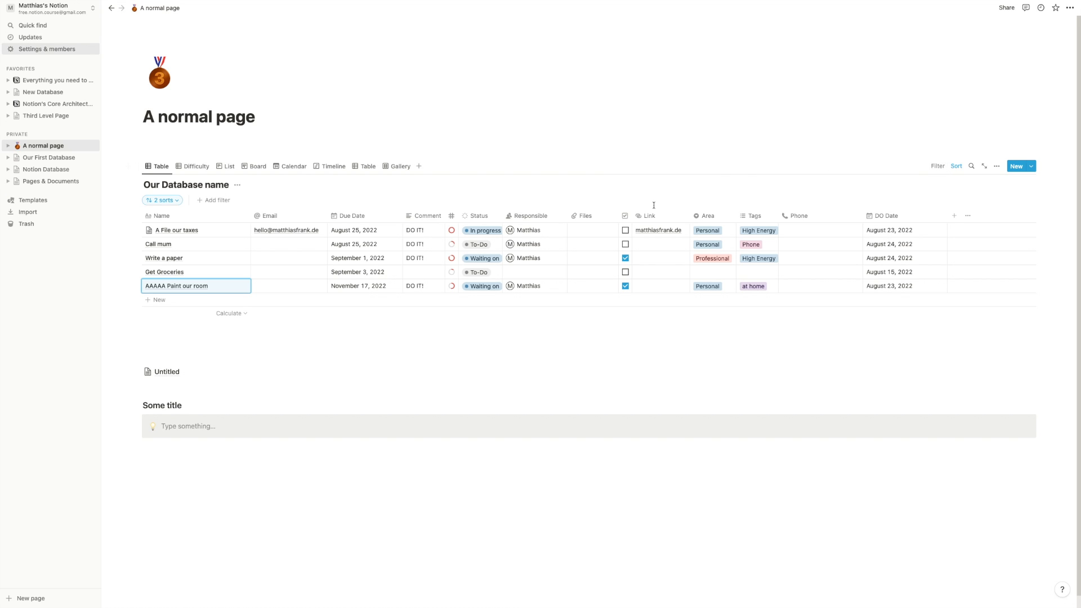
- Move the checkbox column beside Name, narrow Due Date, and hide the sorts bar
{"action": "left_click_drag", "start_coordinate": [624, 216], "coordinate": [396, 221]}
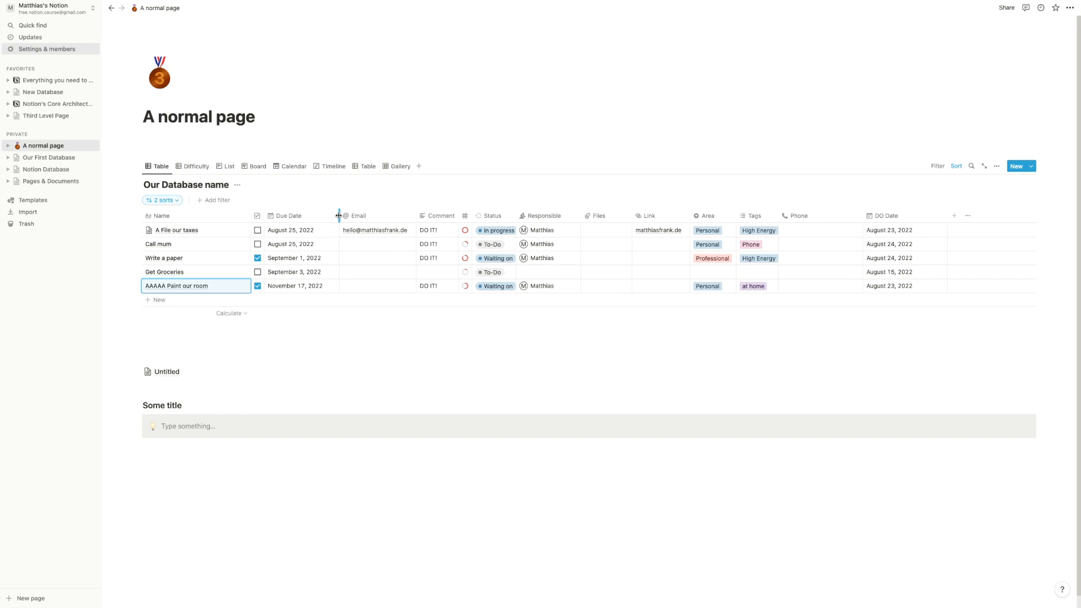
{"action": "left_click_drag", "start_coordinate": [342, 218], "coordinate": [333, 216]}
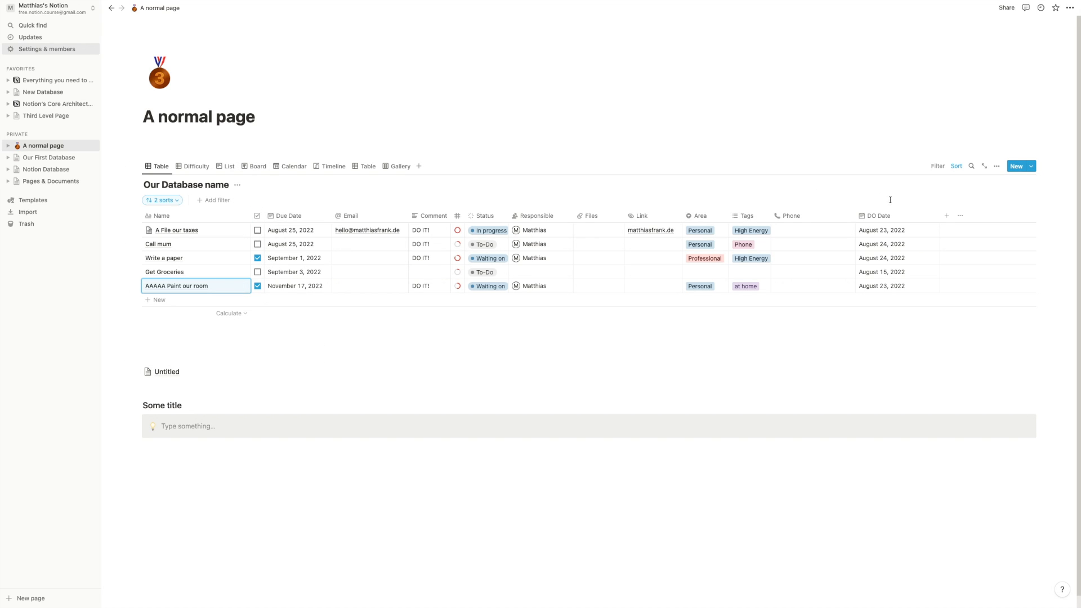
{"action": "left_click", "coordinate": [939, 166]}
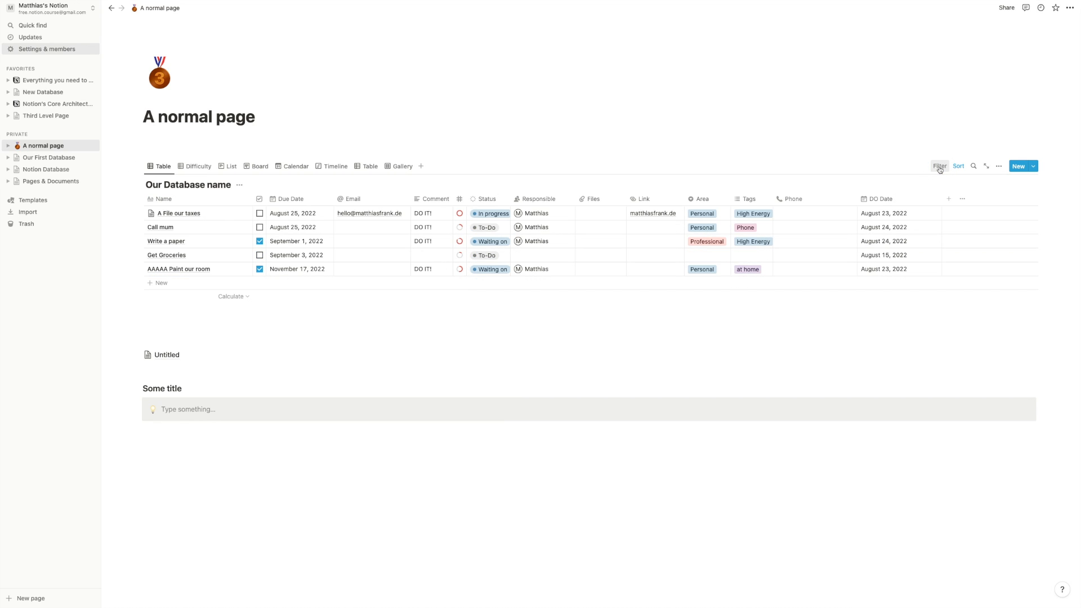
- Add a Done? filter from the extra properties and open that filter's more-options menu
{"action": "left_click", "coordinate": [939, 168]}
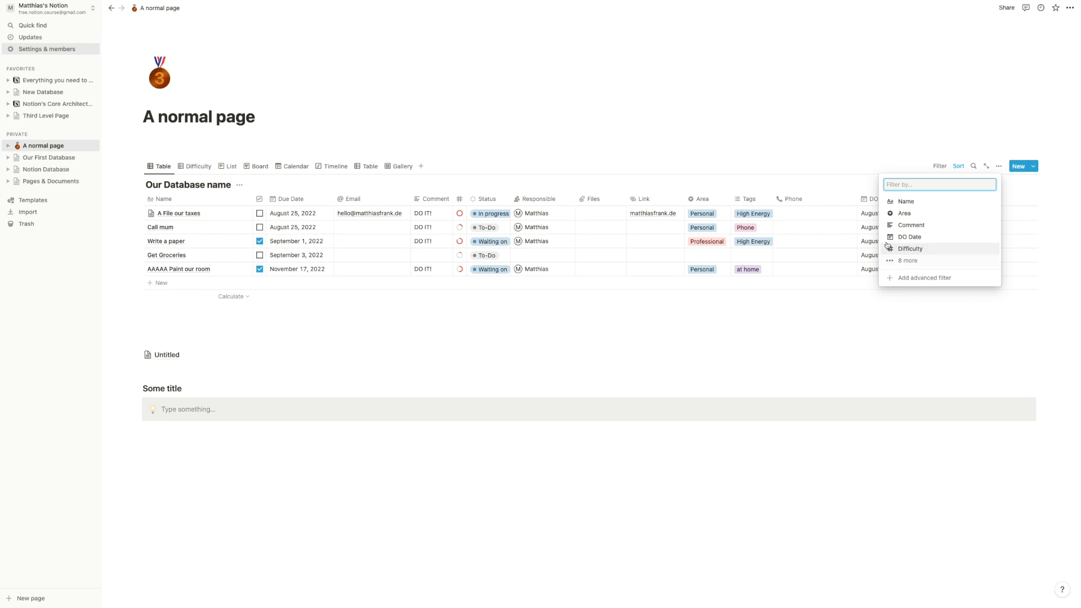
{"action": "left_click", "coordinate": [901, 269]}
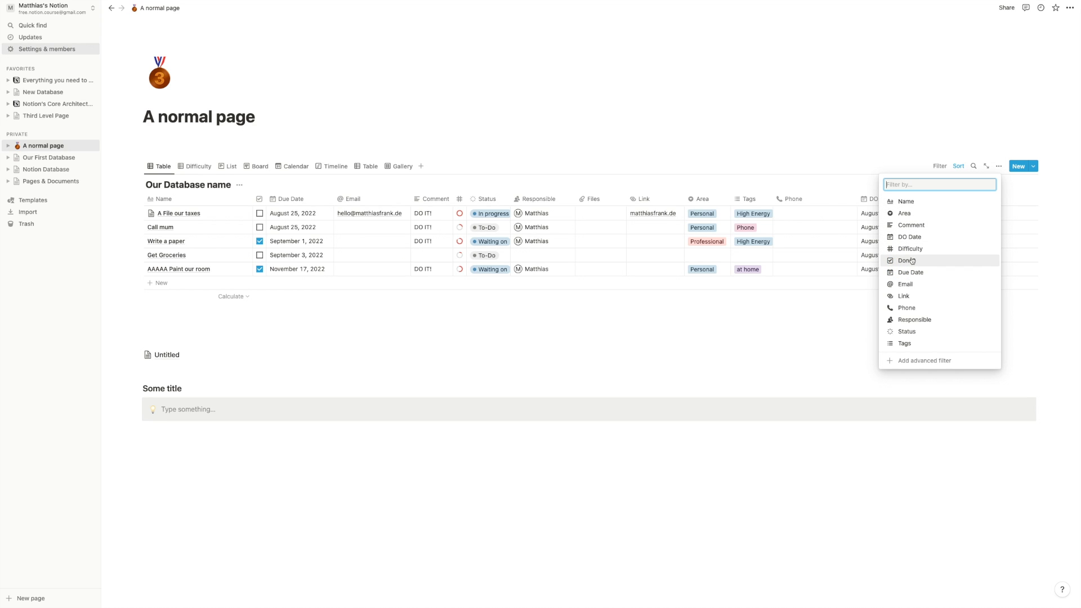
{"action": "left_click", "coordinate": [906, 261]}
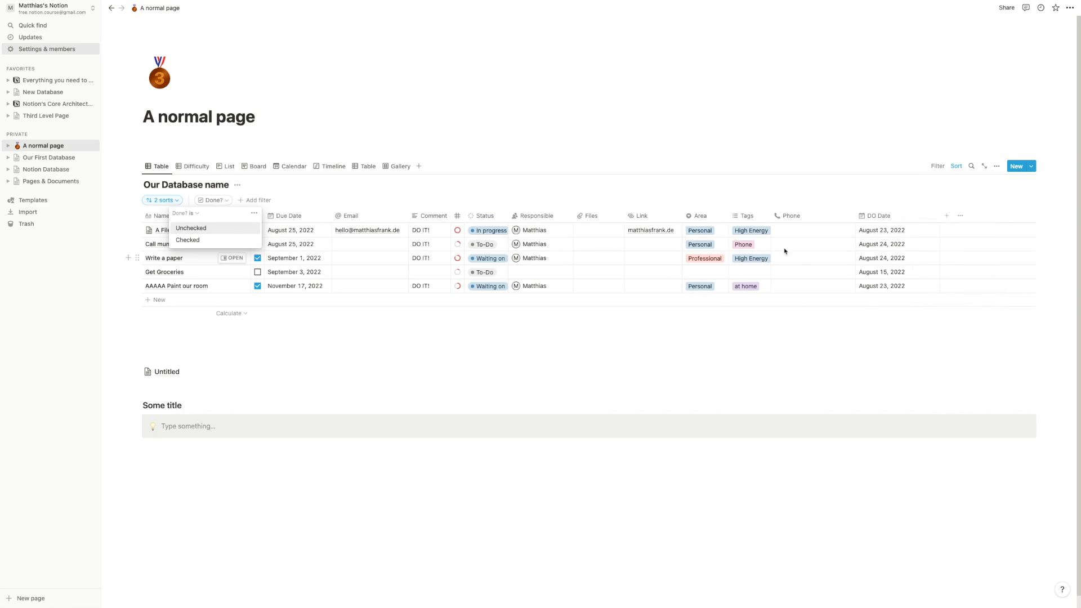
{"action": "left_click", "coordinate": [193, 213]}
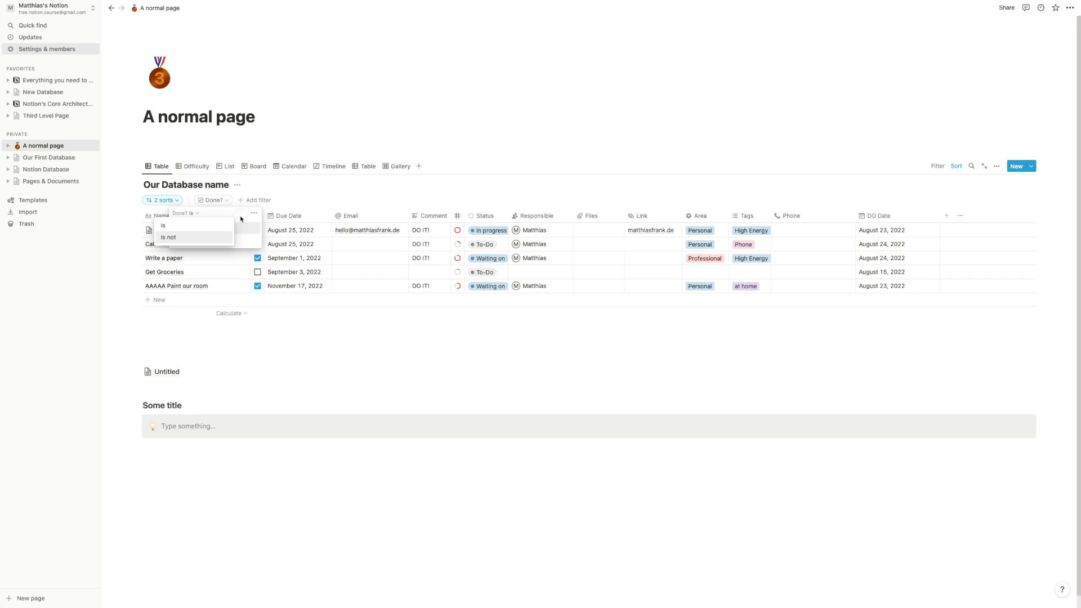
{"action": "left_click", "coordinate": [241, 218]}
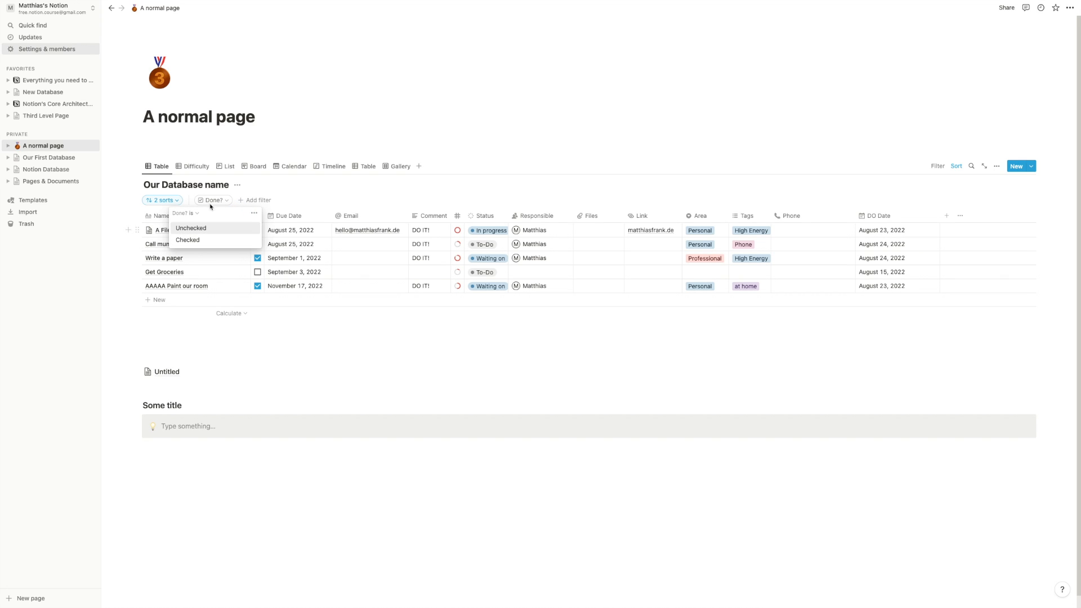
{"action": "left_click", "coordinate": [253, 214]}
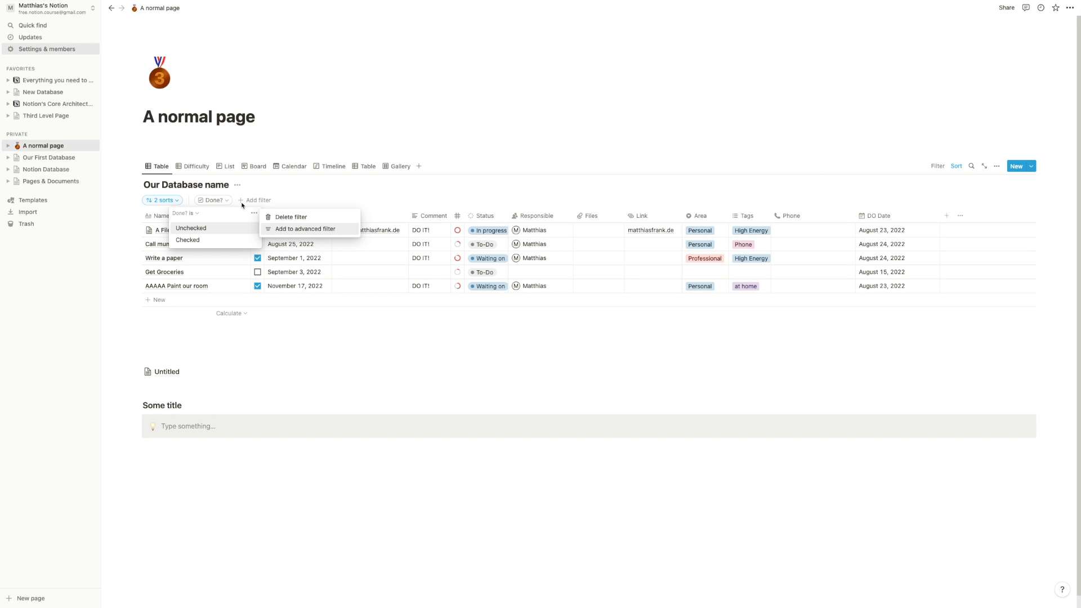
- Turn the Done? filter into an advanced filter rule with value Unchecked
{"action": "left_click", "coordinate": [282, 229]}
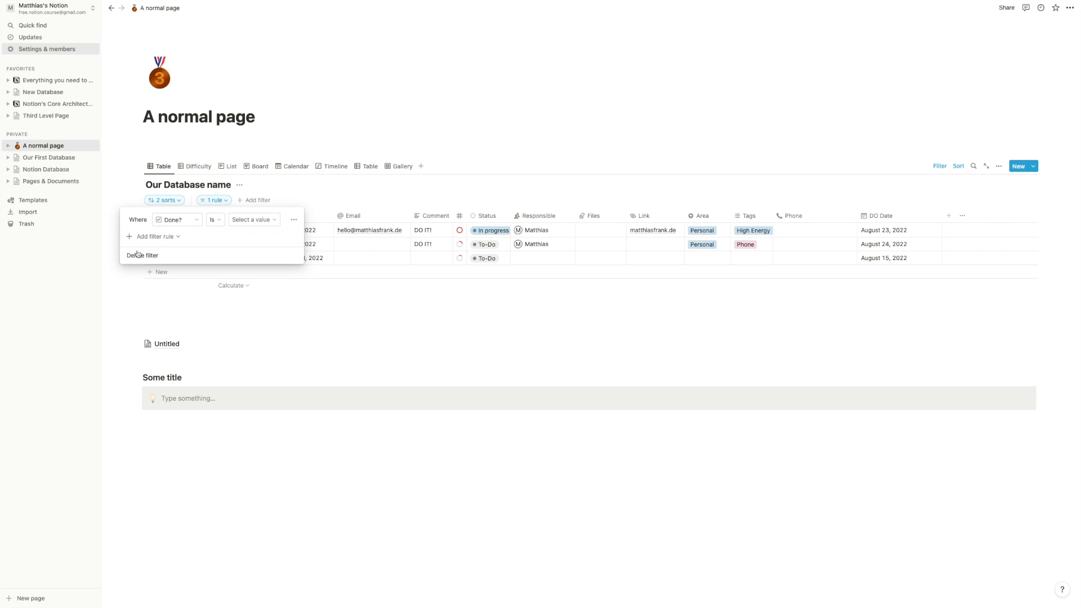
{"action": "left_click", "coordinate": [192, 221]}
{"action": "left_click", "coordinate": [256, 237]}
{"action": "left_click", "coordinate": [216, 223]}
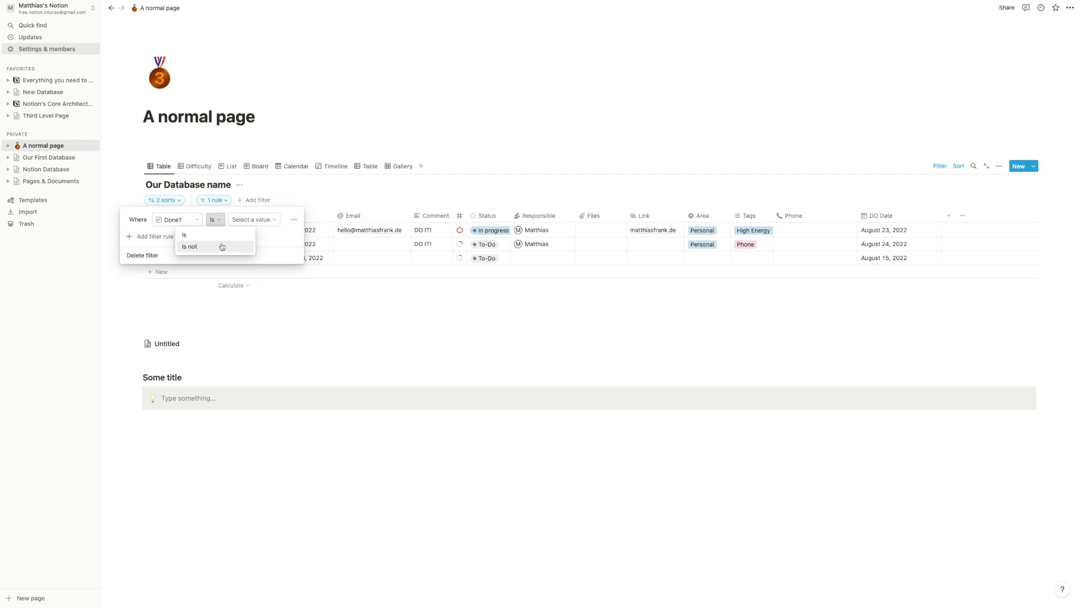
{"action": "left_click", "coordinate": [278, 234]}
{"action": "left_click", "coordinate": [274, 222]}
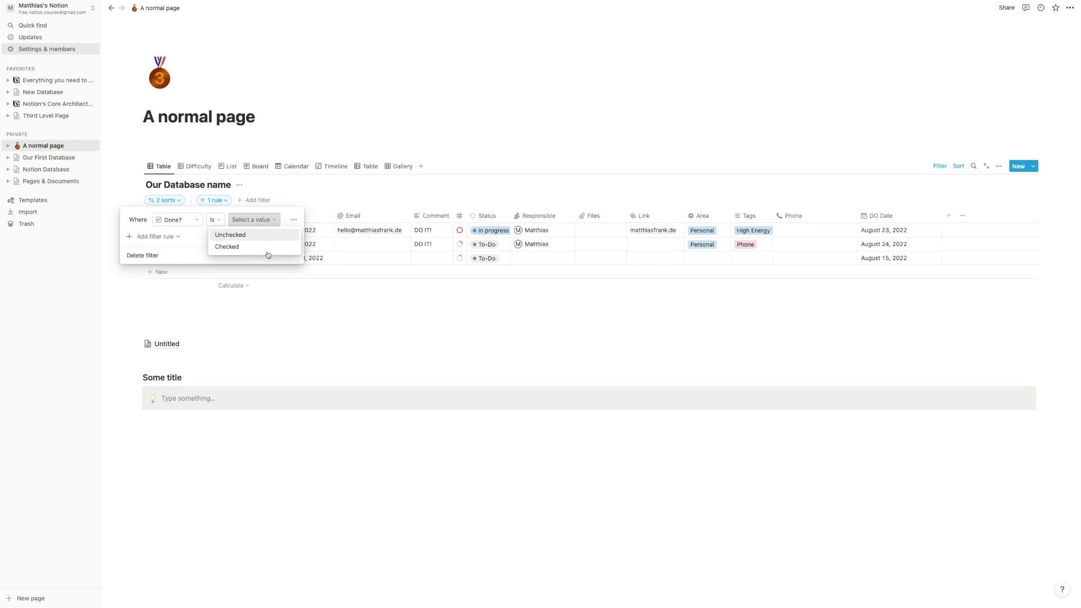
{"action": "left_click", "coordinate": [200, 236]}
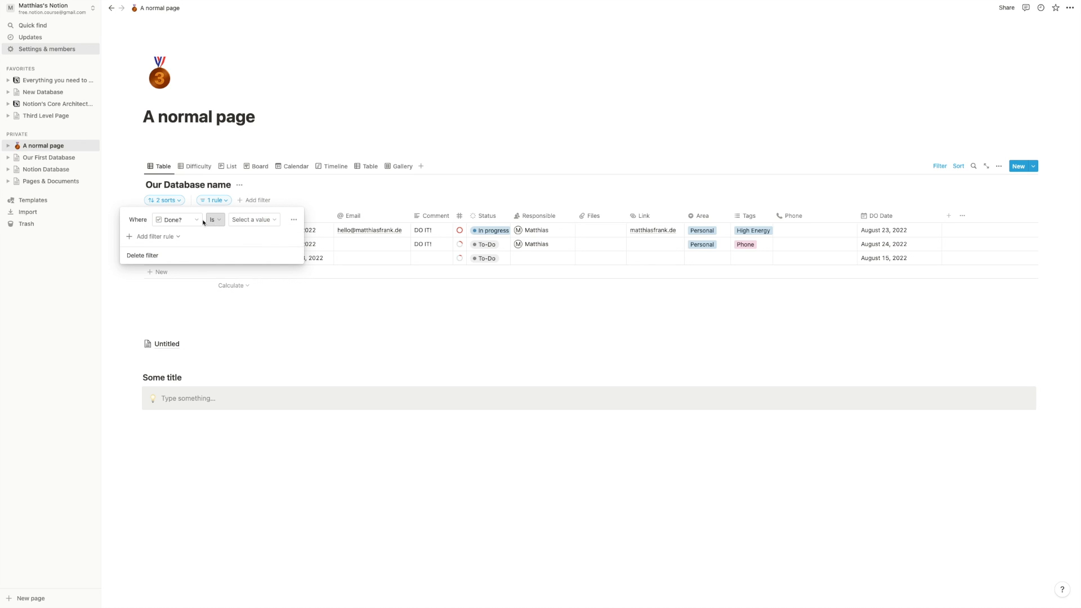
{"action": "left_click", "coordinate": [265, 220]}
{"action": "left_click", "coordinate": [257, 241]}
{"action": "left_click", "coordinate": [342, 311]}
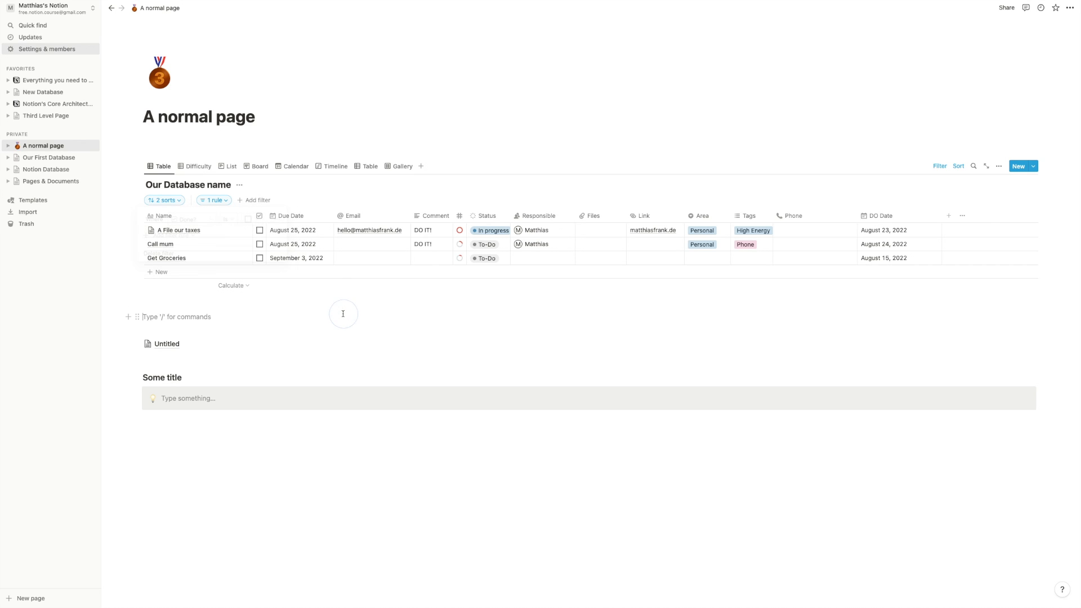
- Mark Get Groceries done, then move the second table view next to the first and open it
{"action": "left_click", "coordinate": [260, 260]}
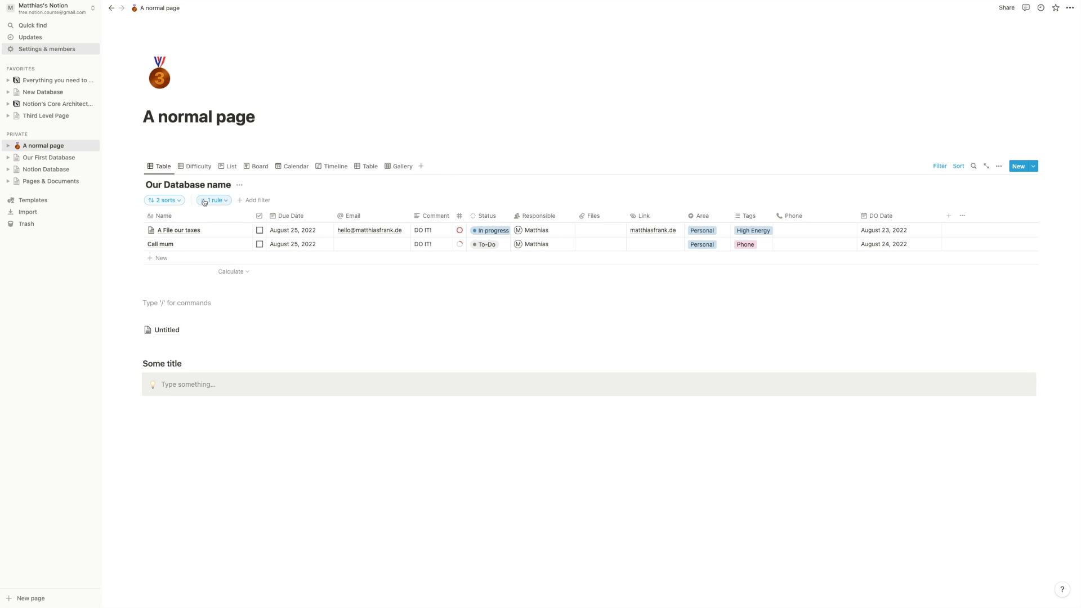
{"action": "left_click_drag", "start_coordinate": [366, 167], "coordinate": [194, 171]}
{"action": "left_click", "coordinate": [193, 168]}
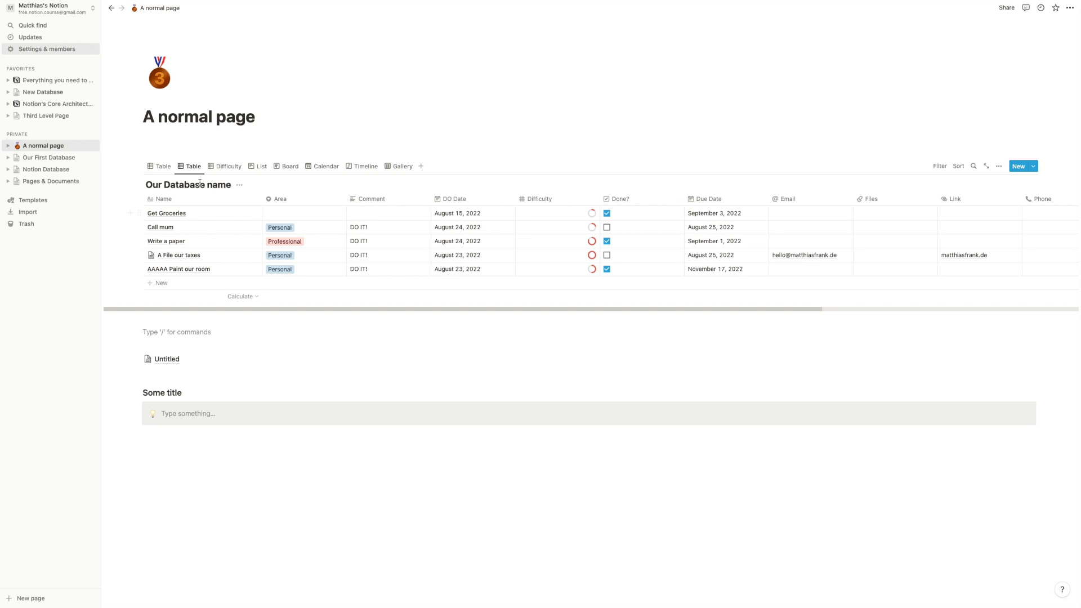
- Filter the second table view to tasks whose Done? is Checked
{"action": "left_click", "coordinate": [160, 166]}
{"action": "left_click", "coordinate": [190, 167]}
{"action": "left_click", "coordinate": [939, 166]}
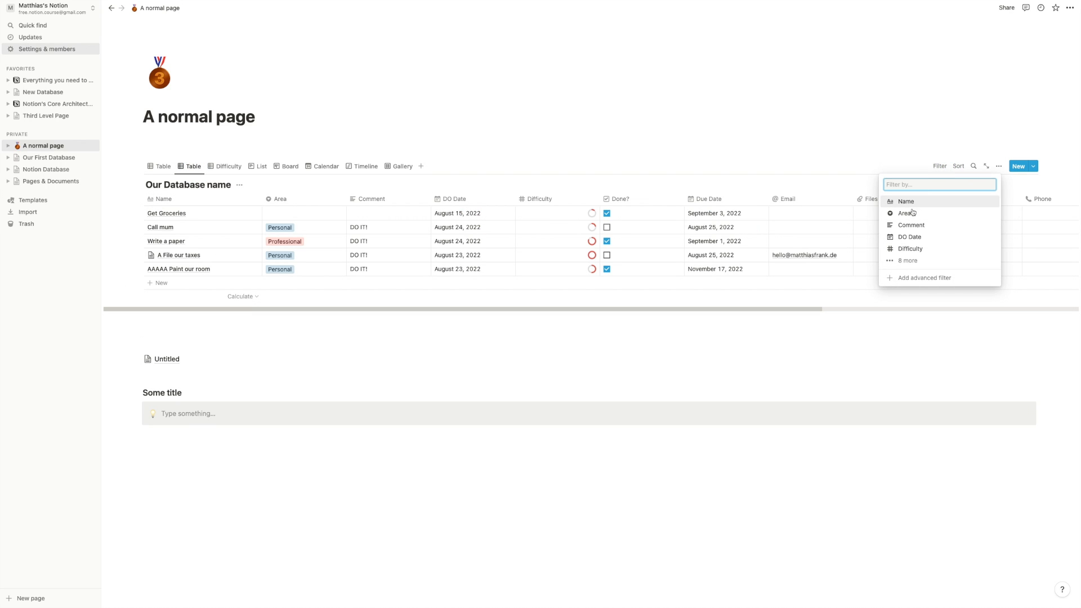
{"action": "left_click", "coordinate": [902, 262]}
{"action": "left_click", "coordinate": [906, 261]}
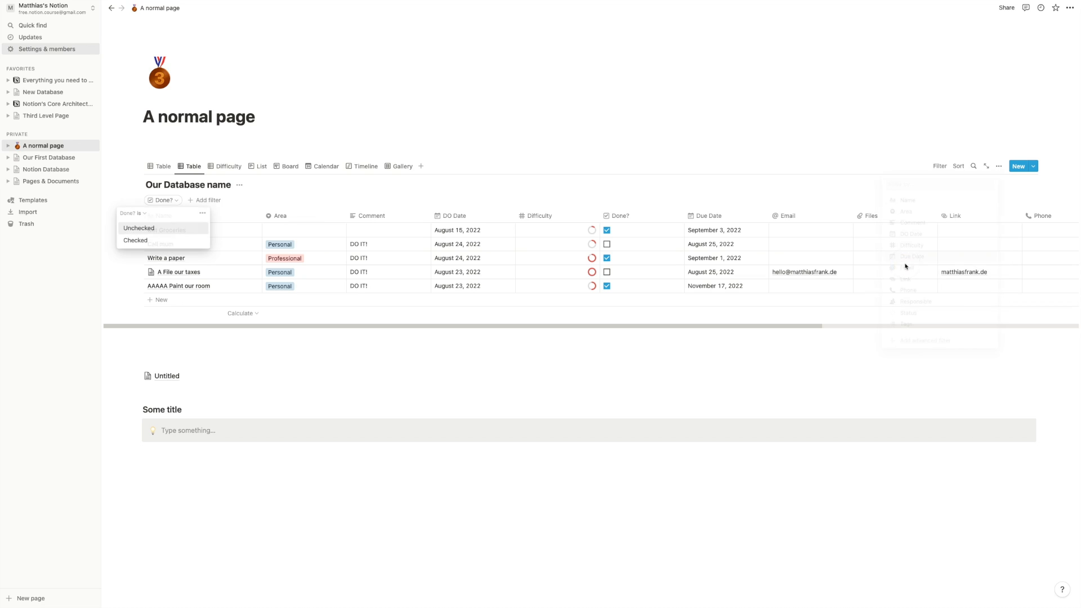
{"action": "left_click", "coordinate": [903, 268]}
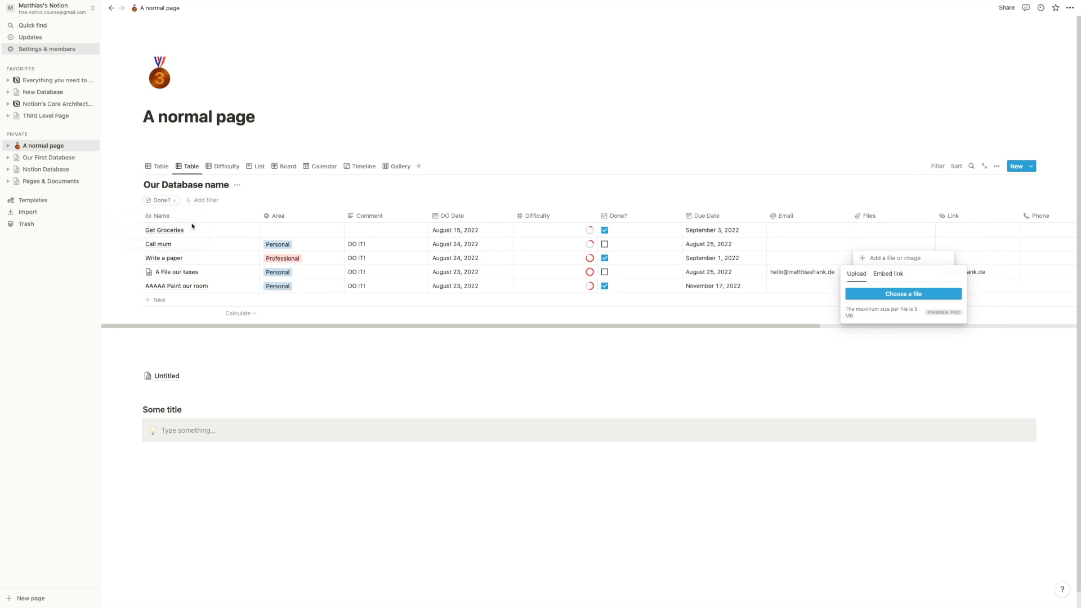
{"action": "left_click", "coordinate": [173, 200]}
{"action": "left_click", "coordinate": [165, 203]}
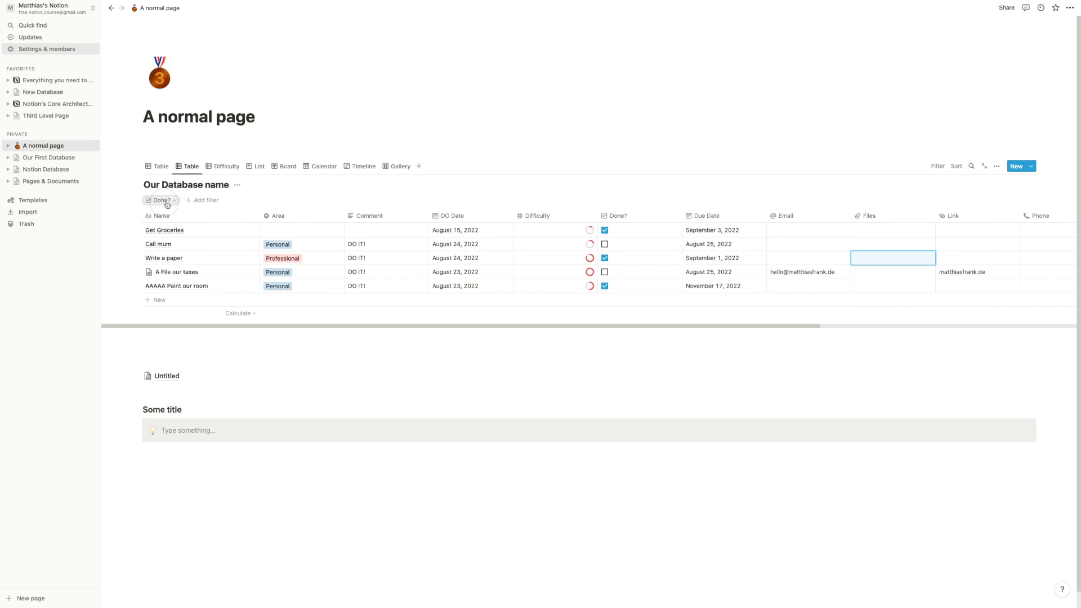
{"action": "left_click", "coordinate": [165, 201]}
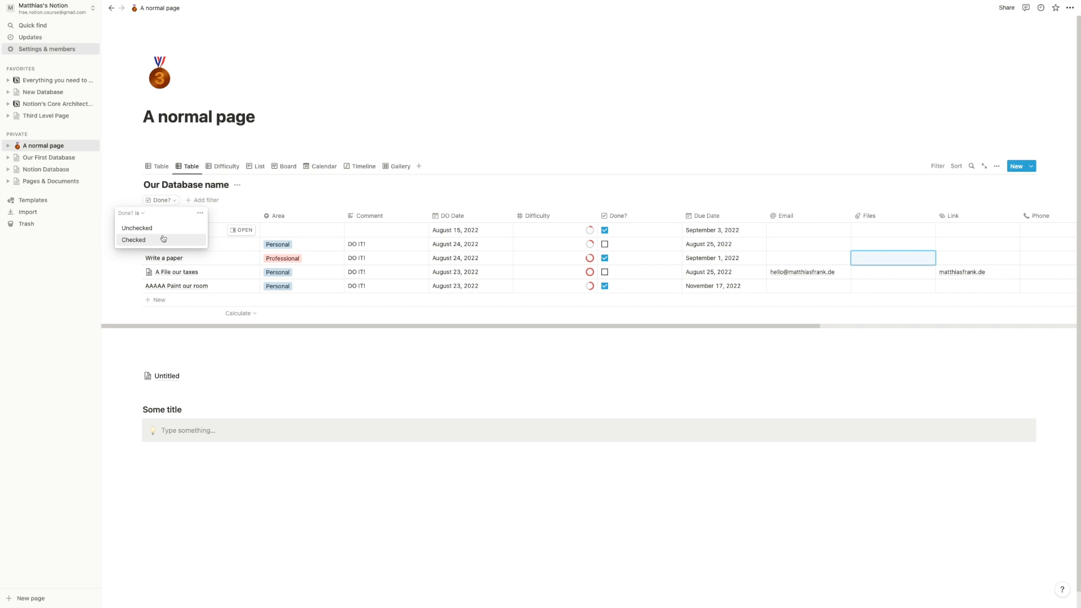
{"action": "left_click", "coordinate": [162, 239]}
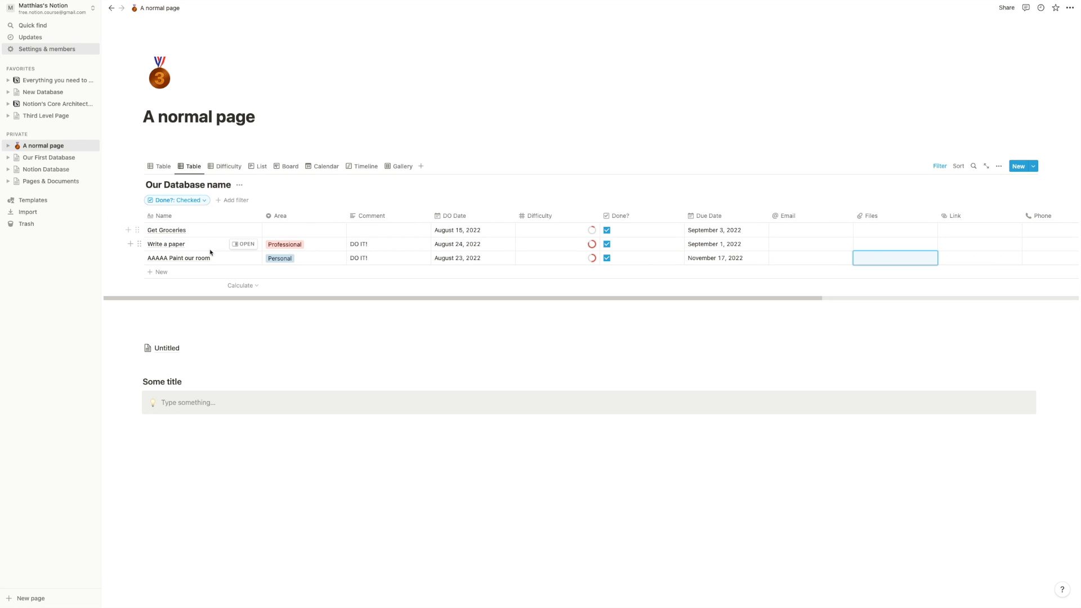
- Rename the second view to 'Done Tasks' and return to the first table view
{"action": "left_click", "coordinate": [190, 166]}
{"action": "left_click", "coordinate": [202, 184]}
{"action": "type", "text": "Done Tasks"}
{"action": "key", "text": "Return"}
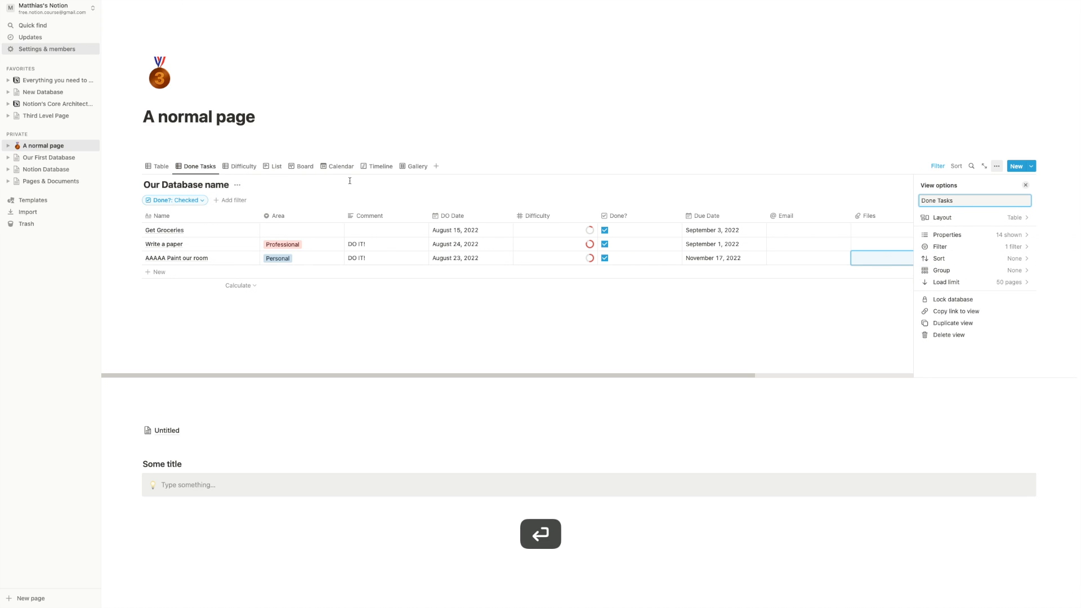
{"action": "left_click", "coordinate": [161, 169]}
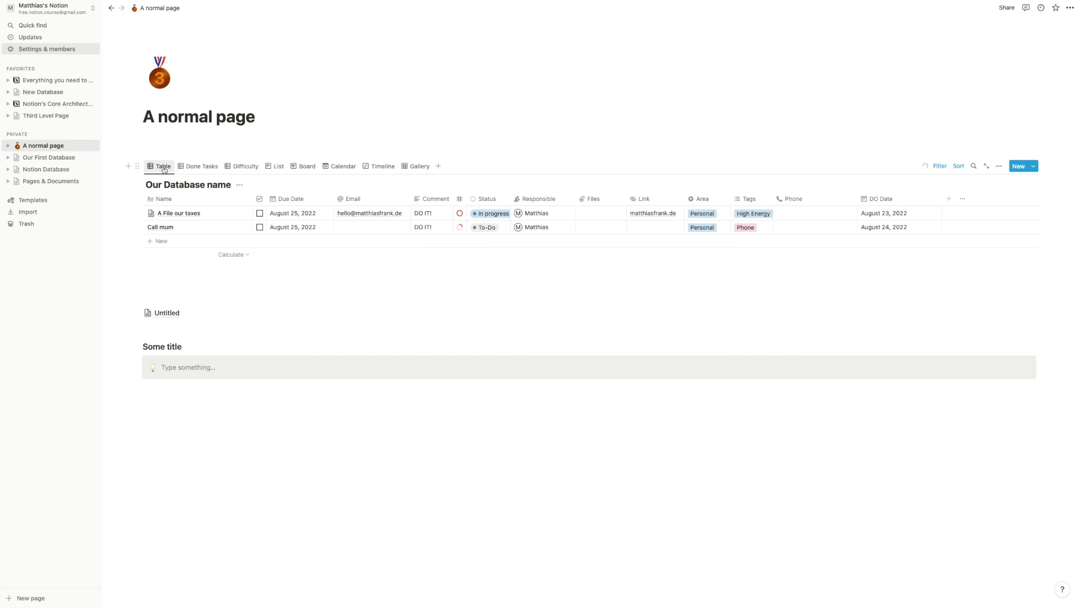
- Rename the first table view to 'Open Tasks'
{"action": "left_click", "coordinate": [161, 169]}
{"action": "left_click", "coordinate": [172, 183]}
{"action": "type", "text": "Open T"}
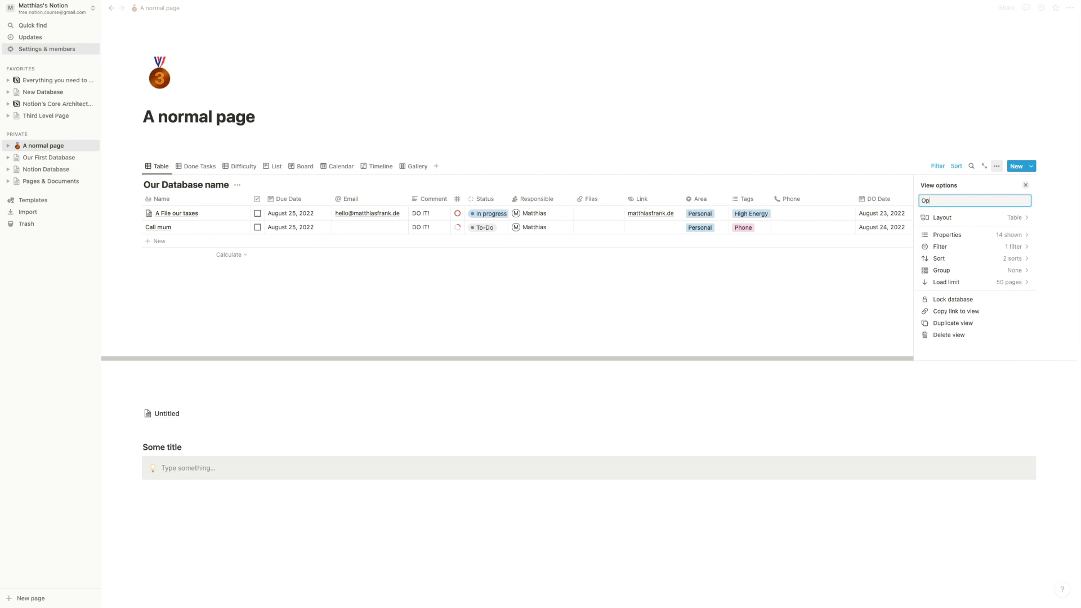
{"action": "key", "text": "Return"}
{"action": "left_click", "coordinate": [242, 279]}
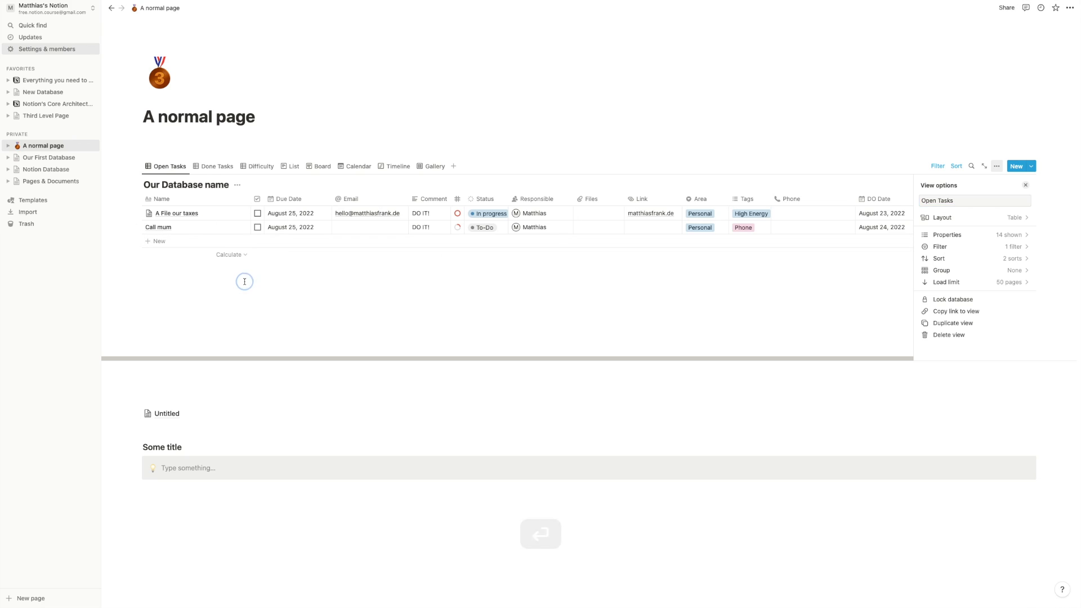
- In Done Tasks, uncheck Done? for Get Groceries, then go back to Open Tasks
{"action": "left_click", "coordinate": [218, 166]}
{"action": "left_click", "coordinate": [523, 229]}
{"action": "left_click", "coordinate": [609, 212]}
{"action": "left_click", "coordinate": [607, 213]}
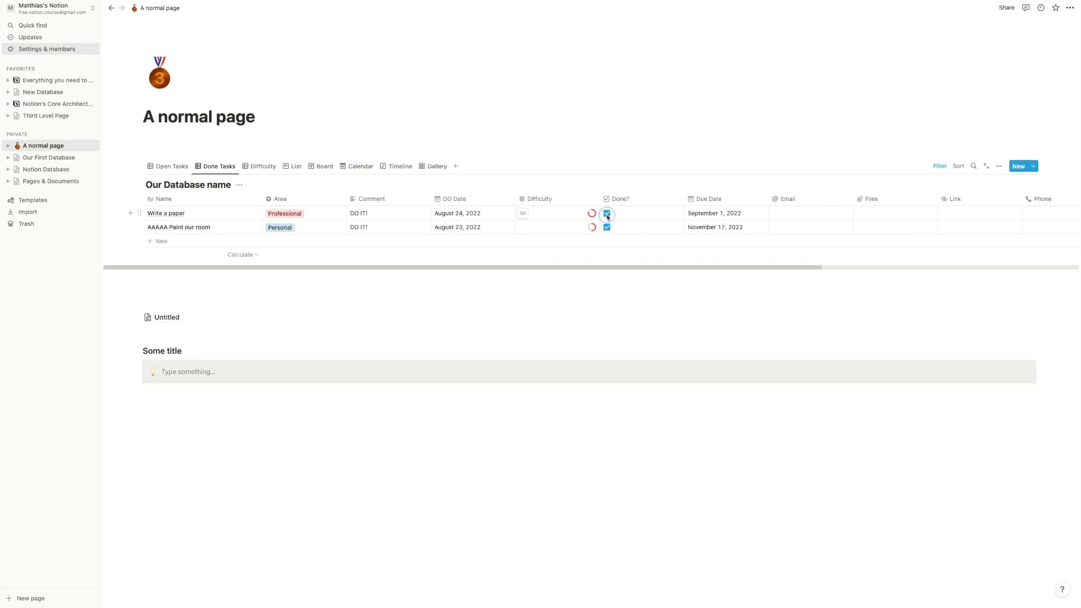
{"action": "left_click", "coordinate": [169, 166]}
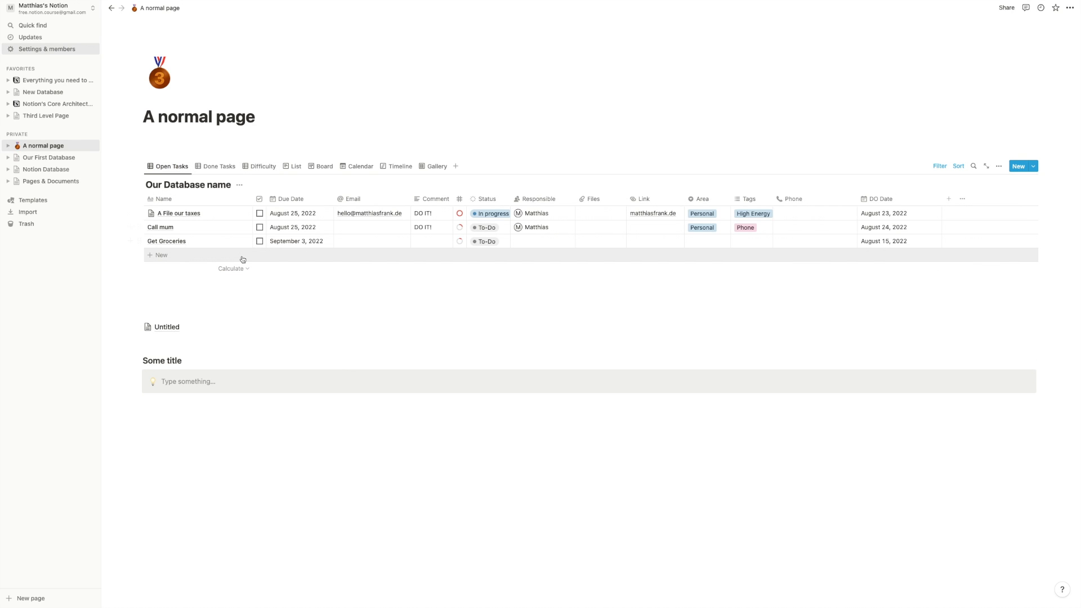
- Open the existing Done? filter rule and add a second filter rule below it
{"action": "left_click", "coordinate": [941, 167]}
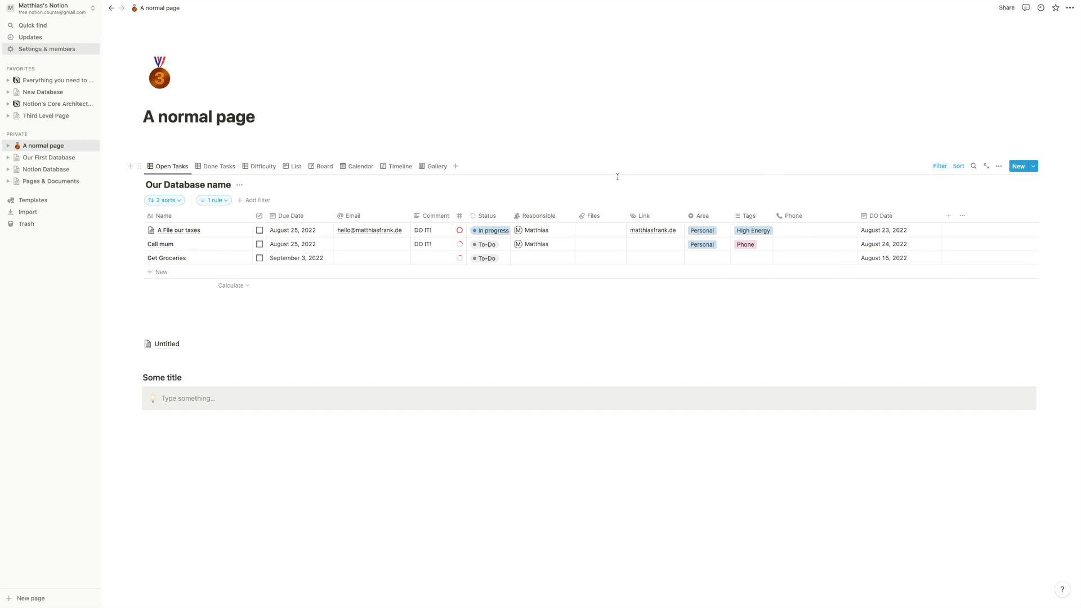
{"action": "left_click", "coordinate": [219, 201]}
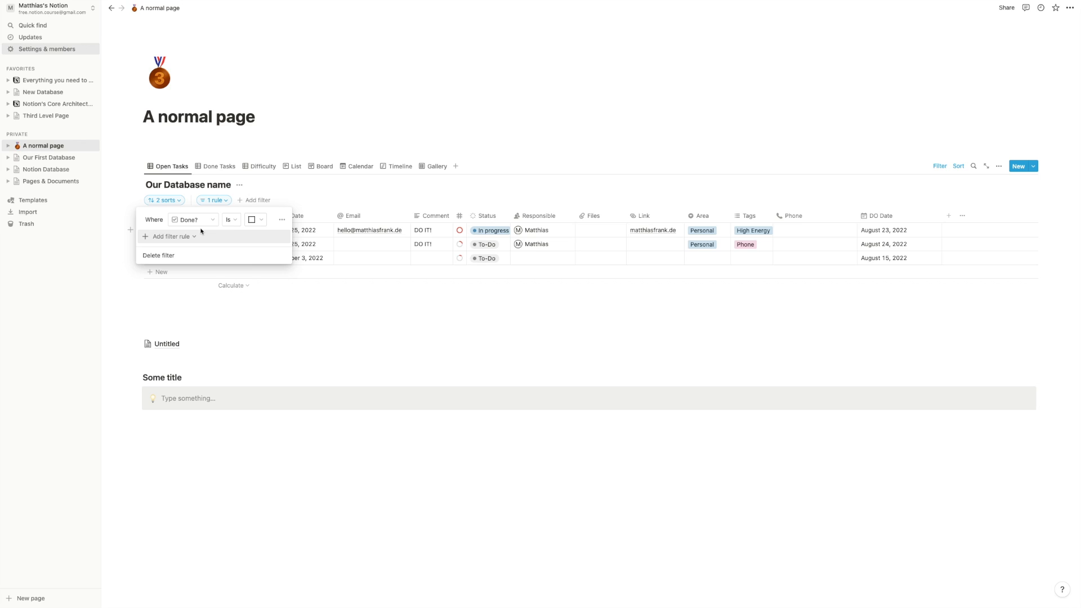
{"action": "left_click", "coordinate": [156, 242]}
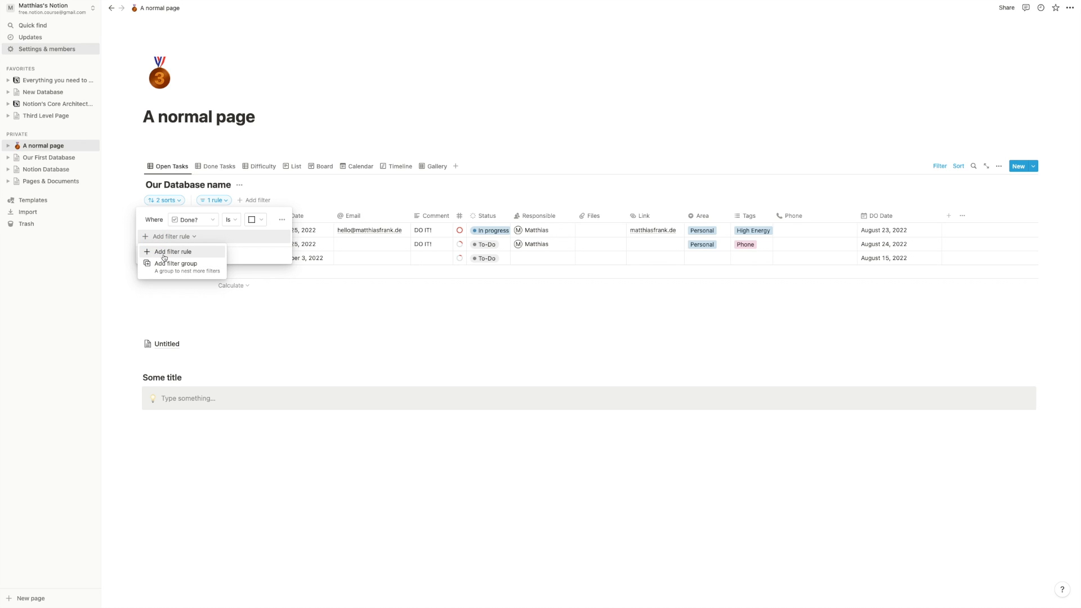
{"action": "left_click", "coordinate": [160, 252]}
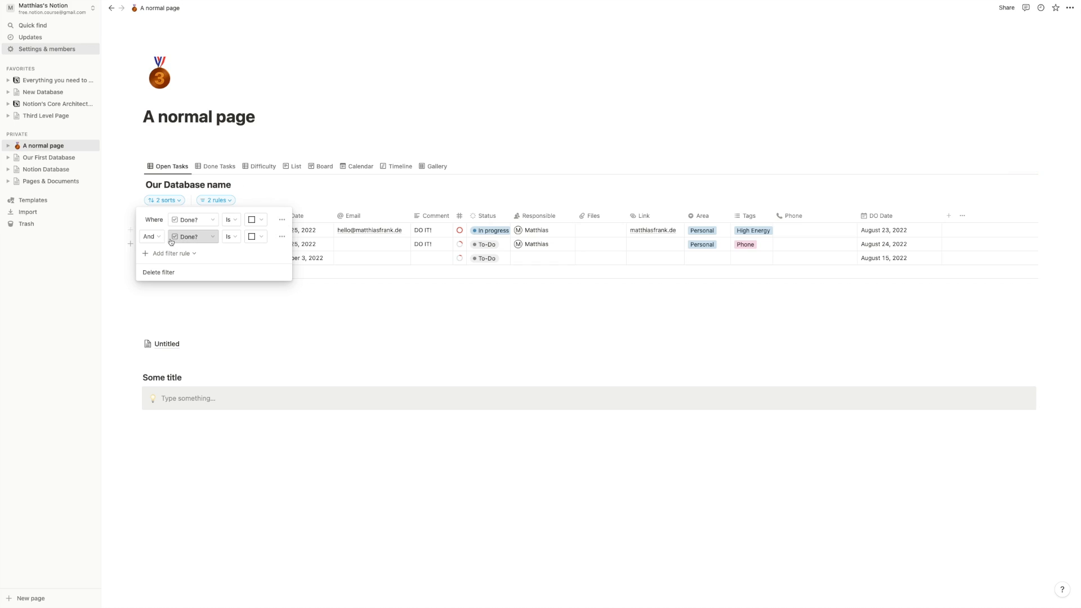
- Try Responsible, Comment, Difficulty and DO Date as the second rule's property, reviewing their conditions
{"action": "left_click", "coordinate": [190, 237]}
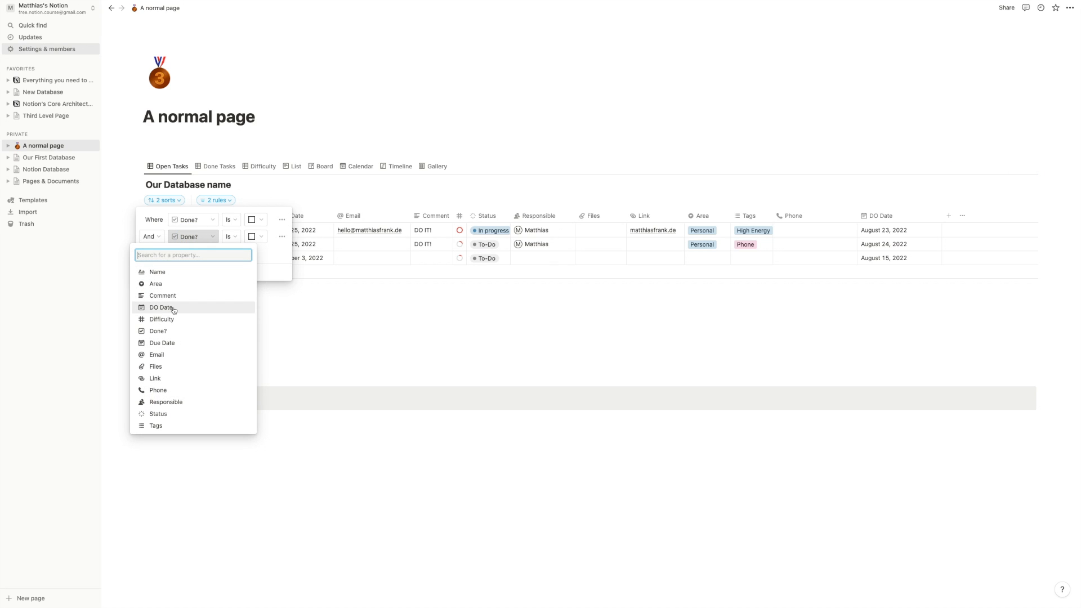
{"action": "left_click", "coordinate": [172, 404]}
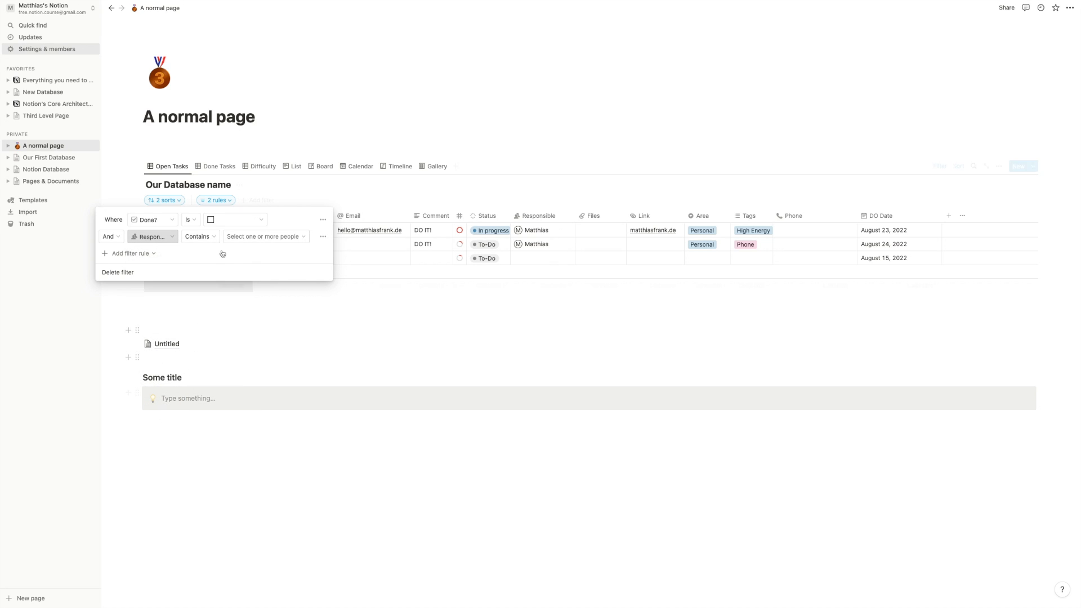
{"action": "left_click", "coordinate": [199, 241]}
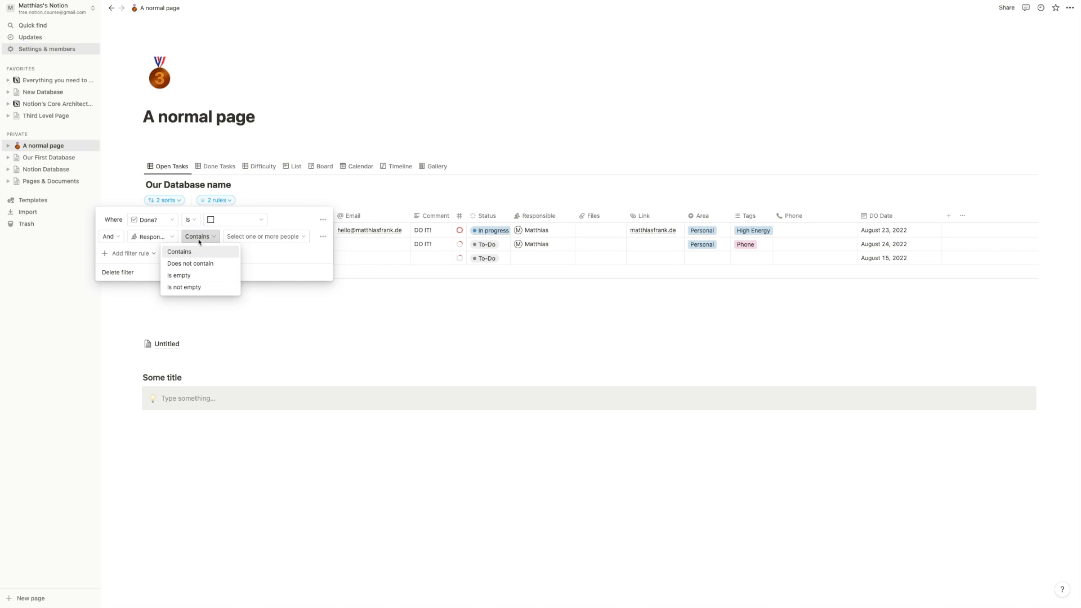
{"action": "left_click", "coordinate": [289, 252]}
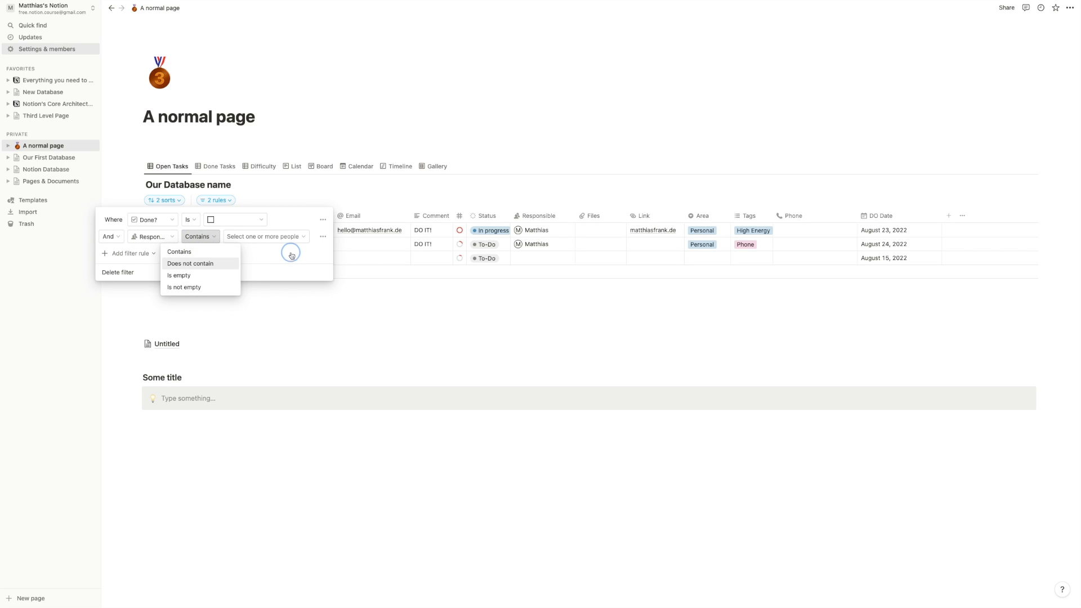
{"action": "left_click", "coordinate": [172, 237]}
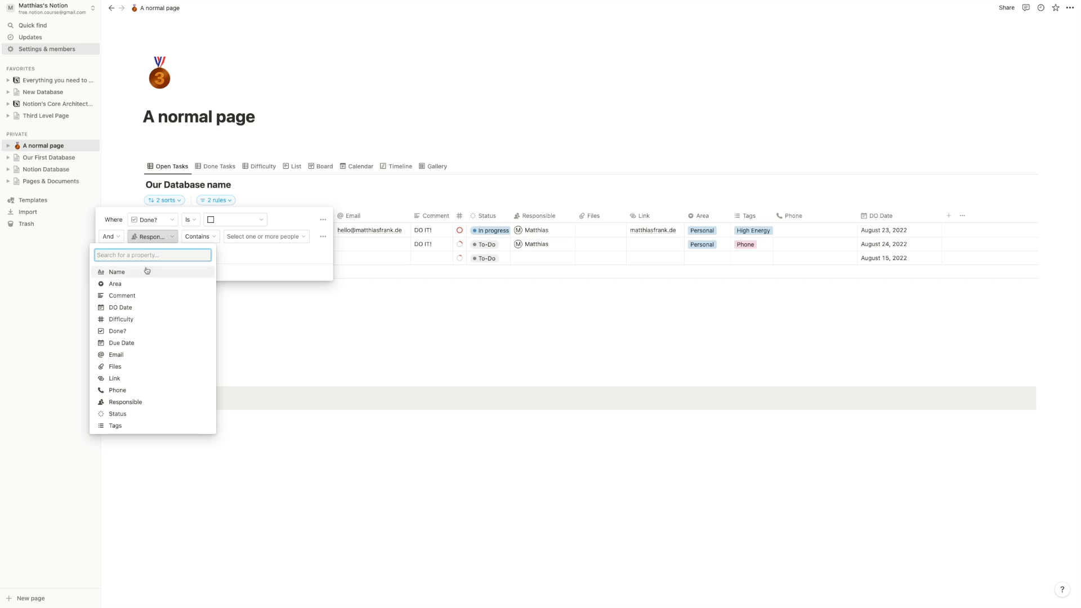
{"action": "left_click", "coordinate": [149, 296]}
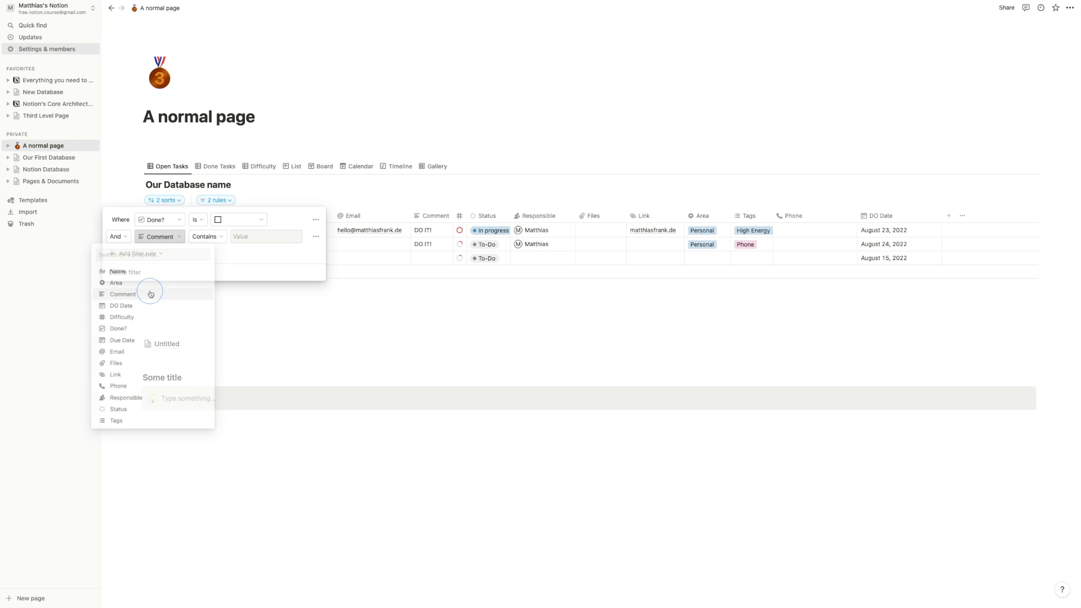
{"action": "left_click", "coordinate": [212, 241]}
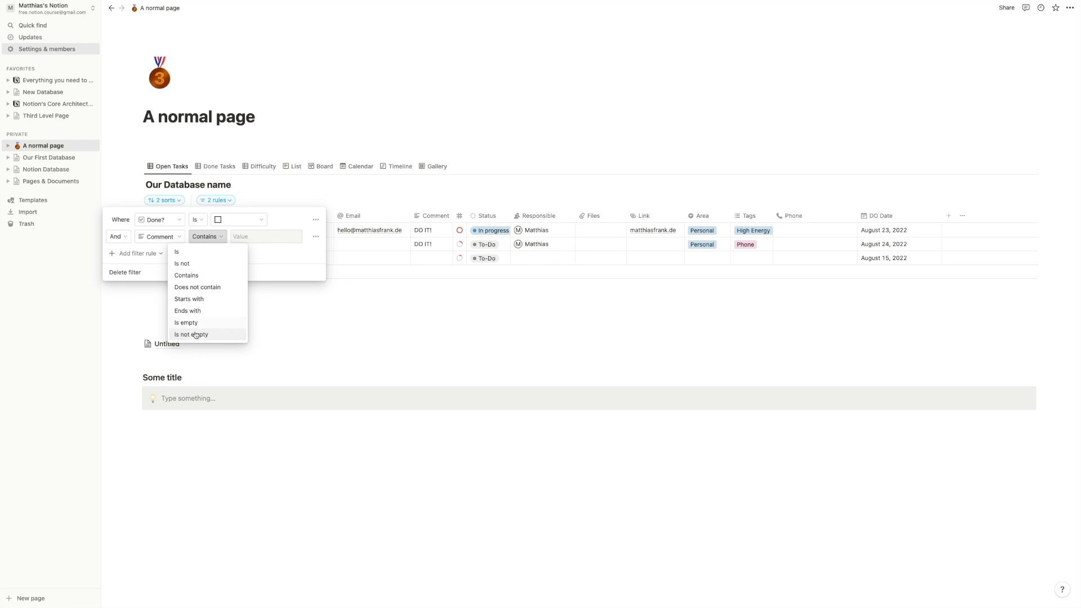
{"action": "left_click", "coordinate": [160, 237]}
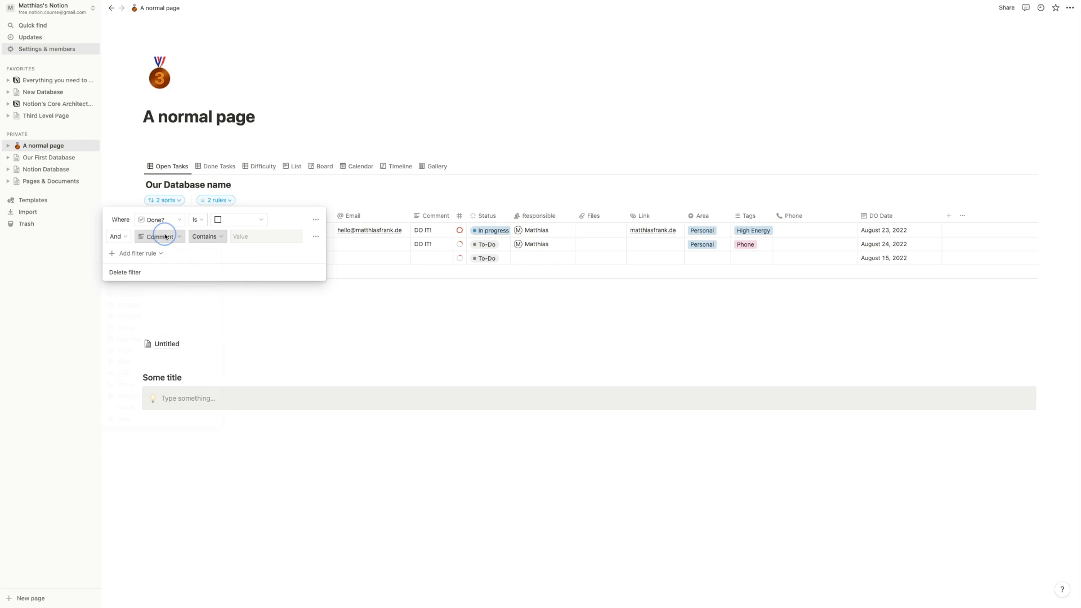
{"action": "left_click", "coordinate": [164, 237]}
{"action": "left_click", "coordinate": [132, 319]}
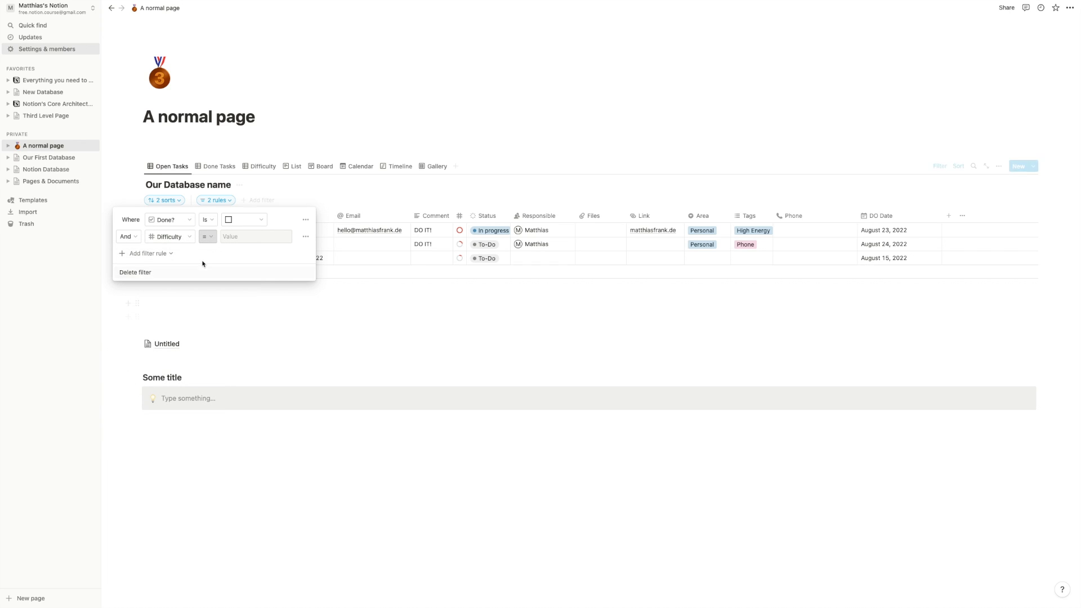
{"action": "left_click", "coordinate": [208, 236]}
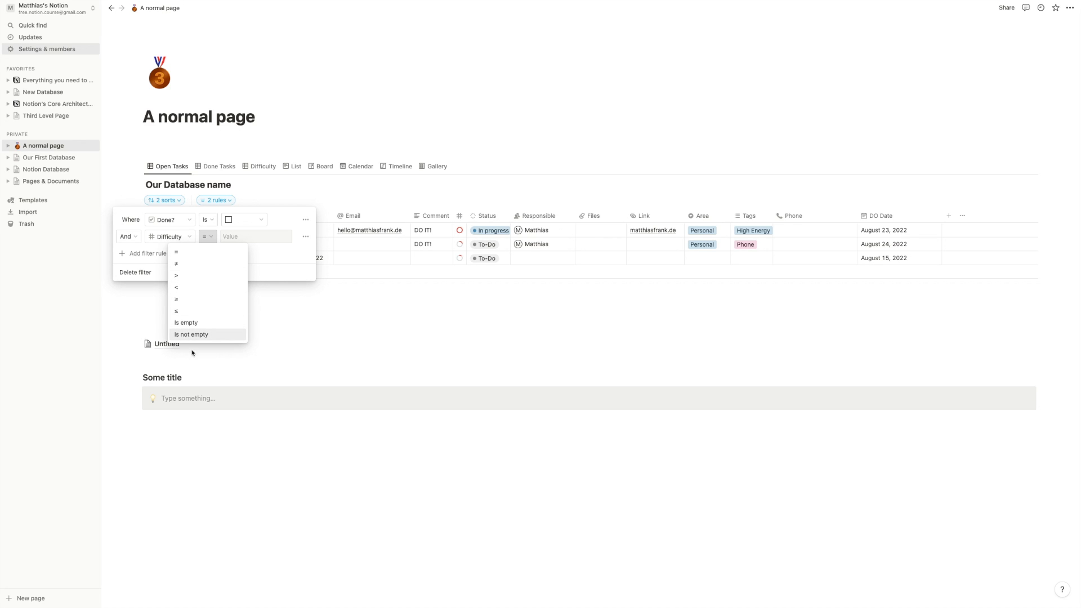
{"action": "left_click", "coordinate": [173, 234]}
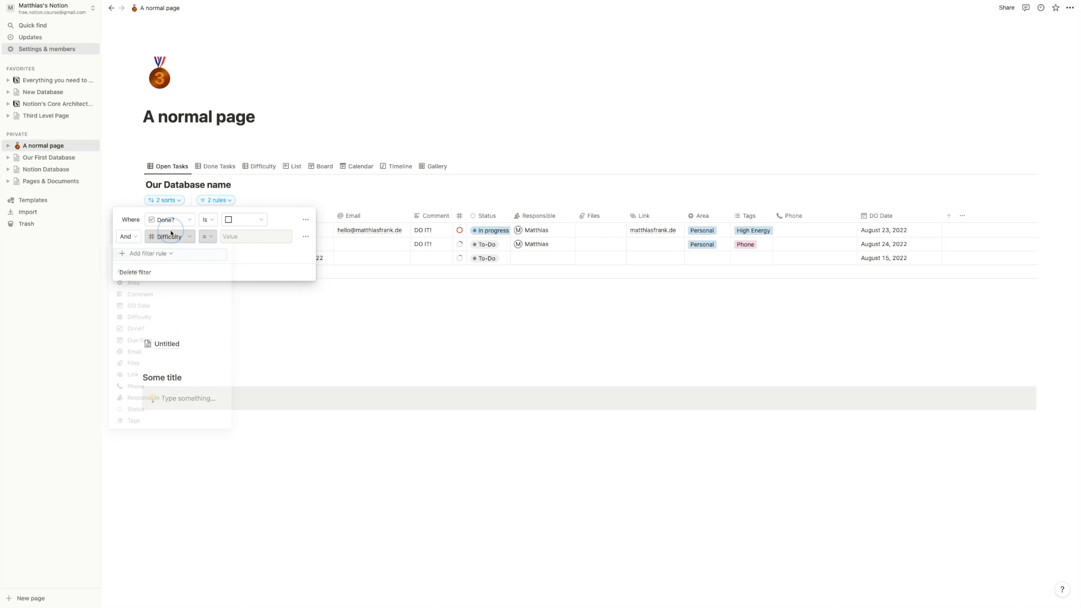
{"action": "left_click", "coordinate": [173, 235]}
{"action": "left_click", "coordinate": [141, 308]}
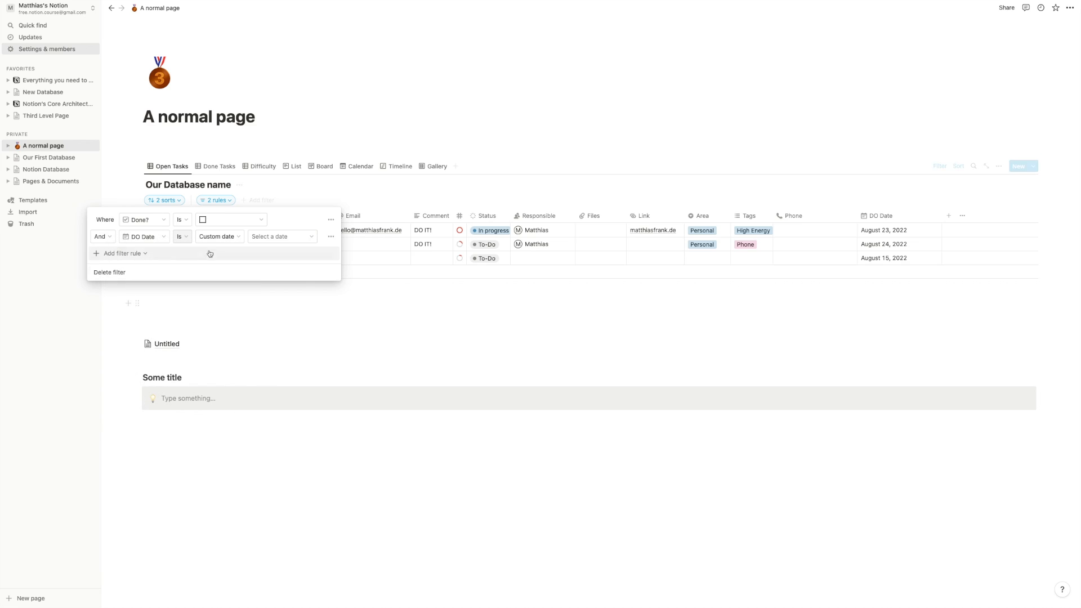
{"action": "left_click", "coordinate": [214, 242]}
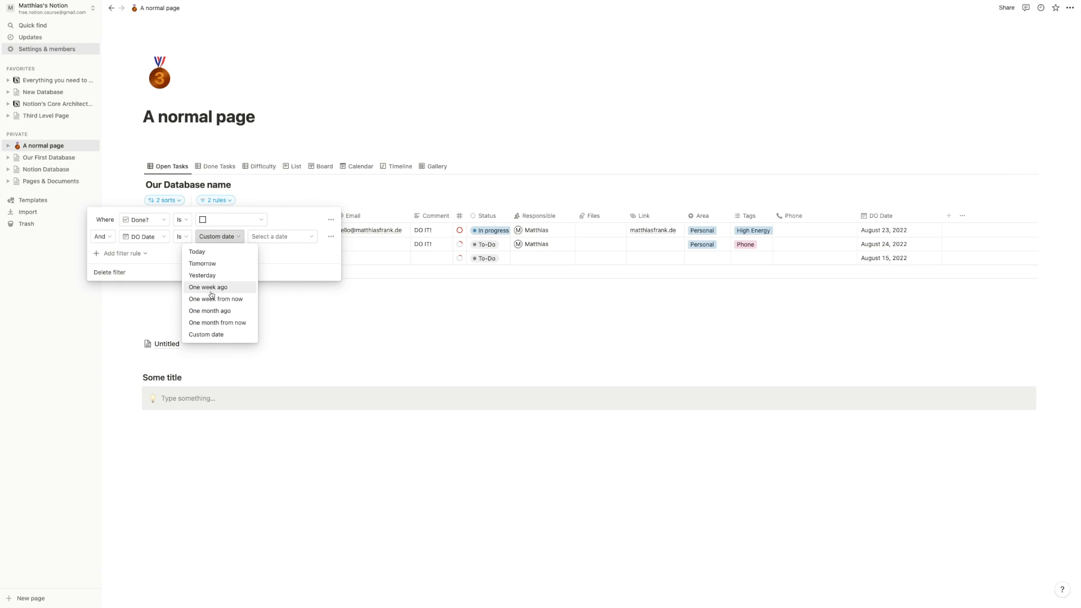
{"action": "left_click", "coordinate": [326, 269]}
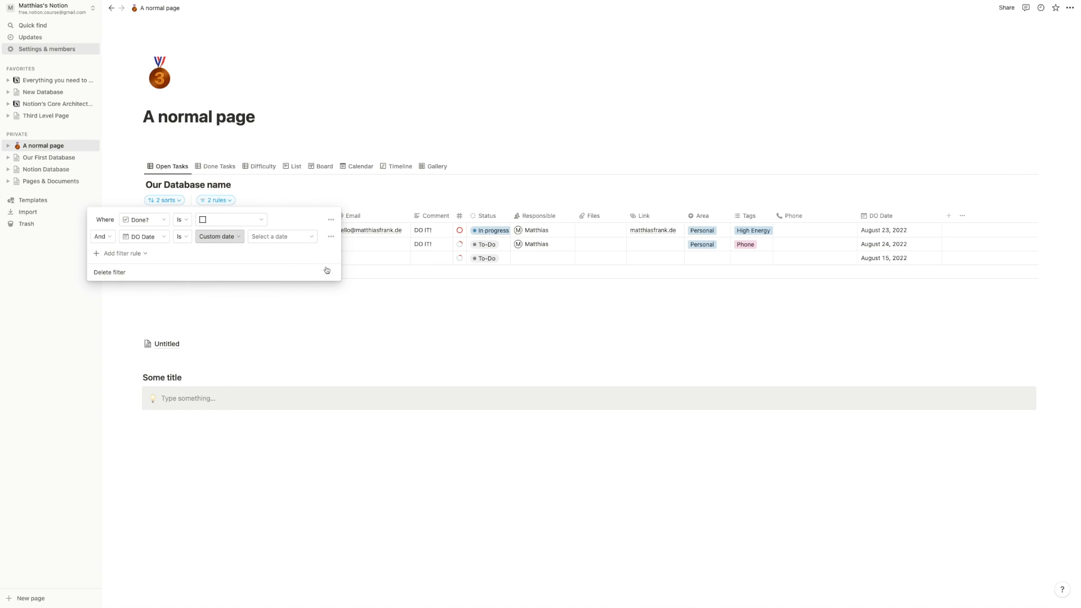
{"action": "left_click", "coordinate": [147, 237]}
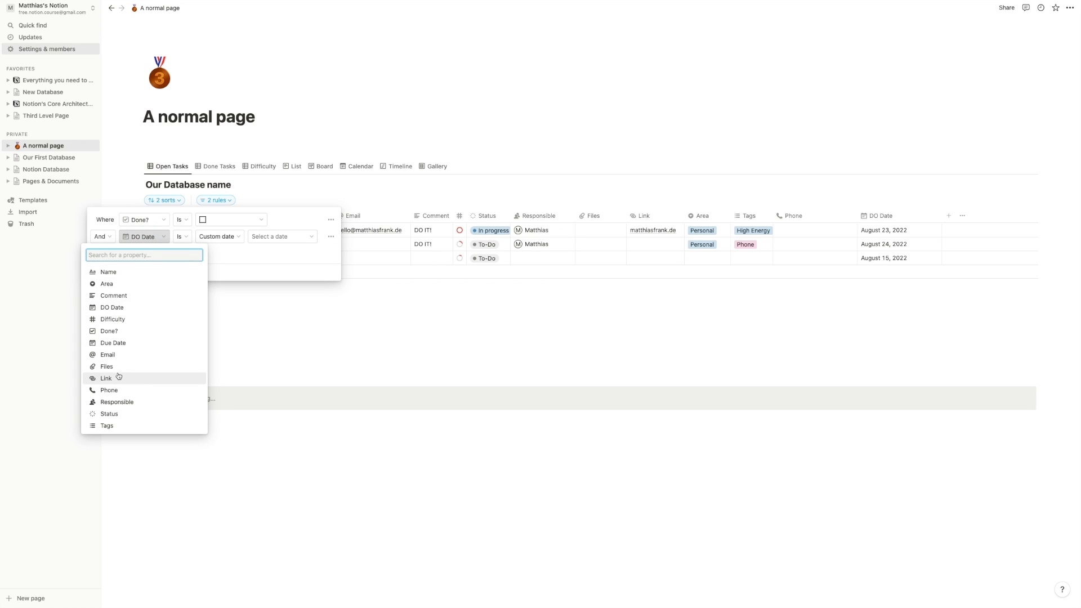
- Set the second rule to Due Date Is within The next week
{"action": "left_click", "coordinate": [115, 343]}
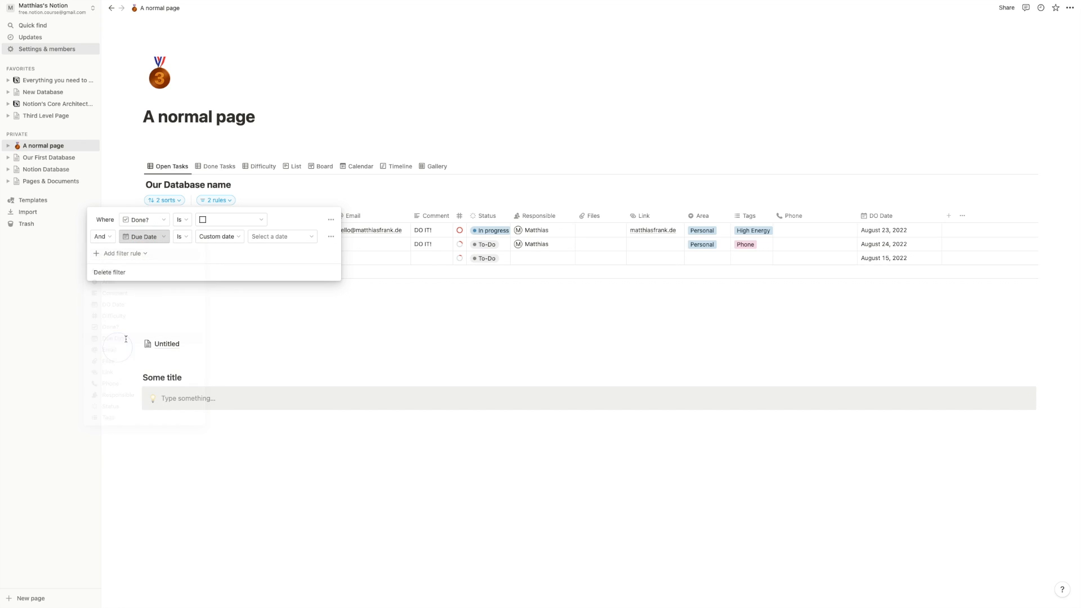
{"action": "left_click", "coordinate": [180, 238]}
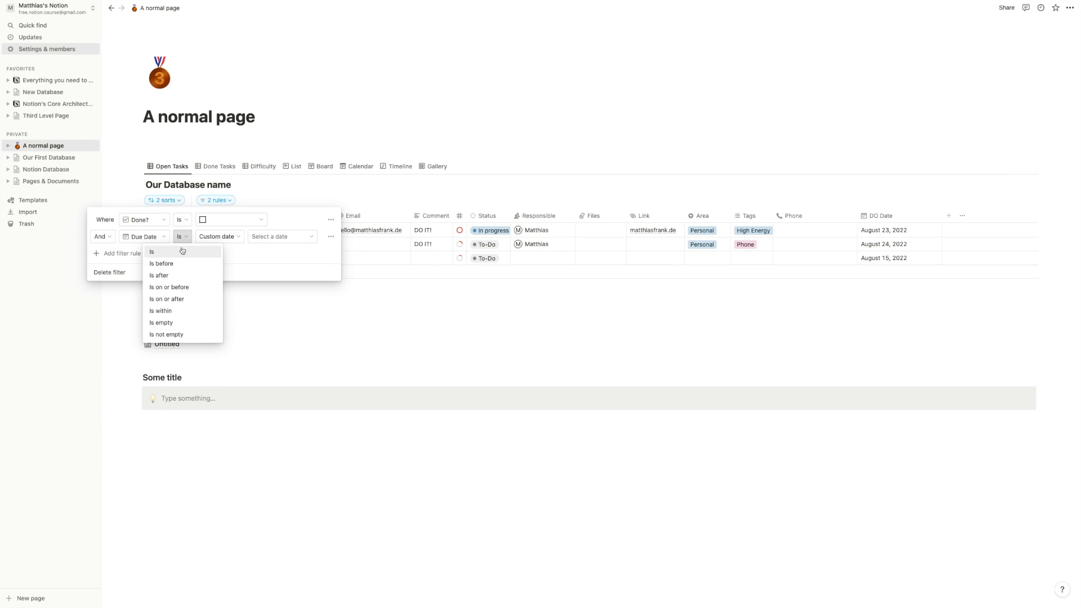
{"action": "left_click", "coordinate": [177, 307]}
{"action": "left_click", "coordinate": [262, 236]}
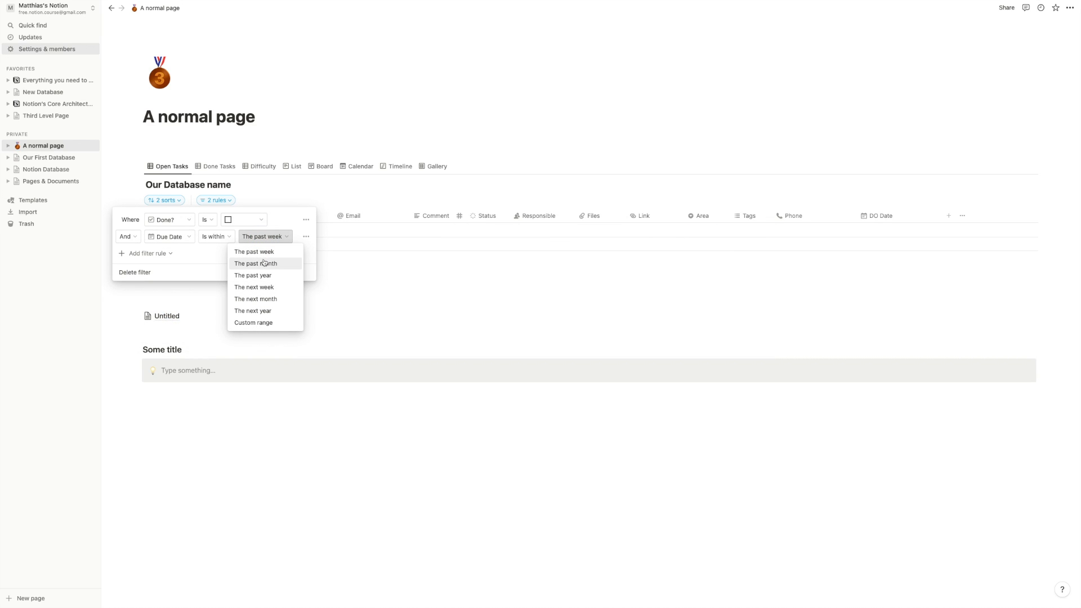
{"action": "left_click", "coordinate": [266, 287]}
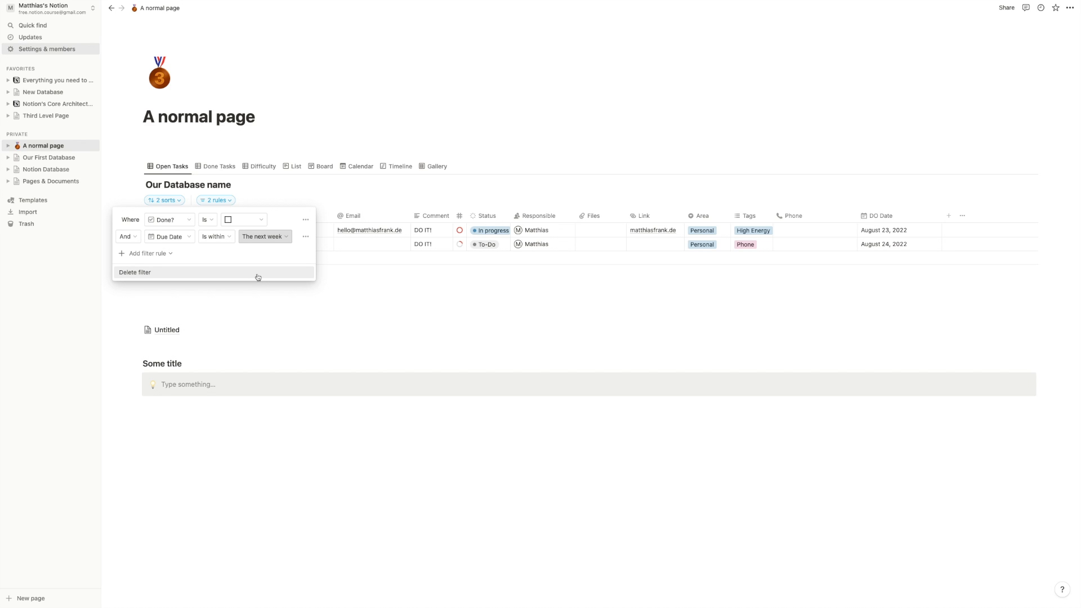
{"action": "left_click", "coordinate": [129, 255]}
- Add a third filter rule on Responsible with one specific person as its value
{"action": "left_click", "coordinate": [132, 269]}
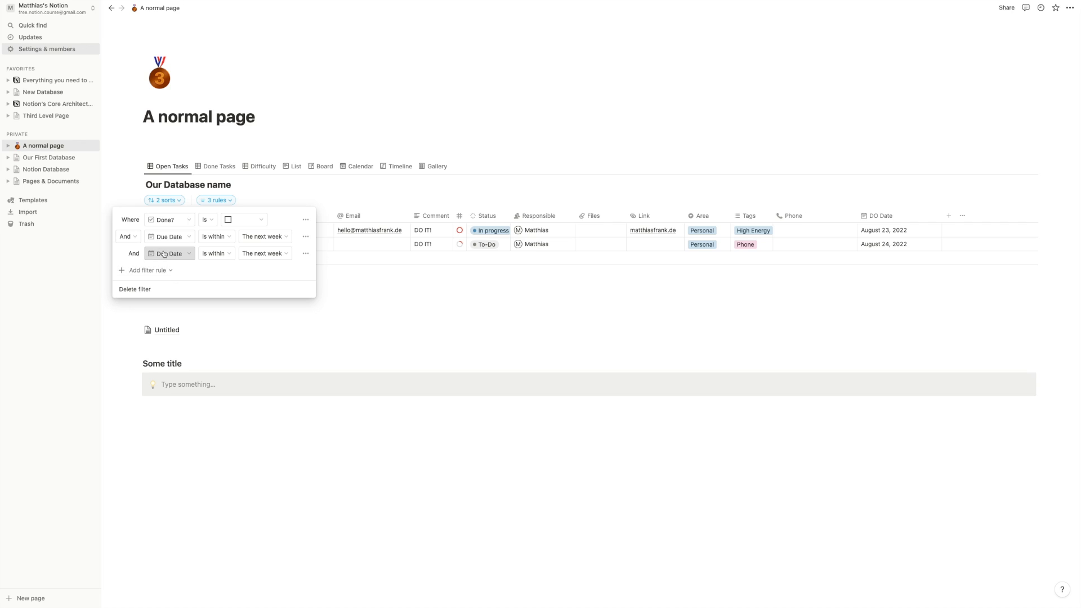
{"action": "left_click", "coordinate": [186, 255]}
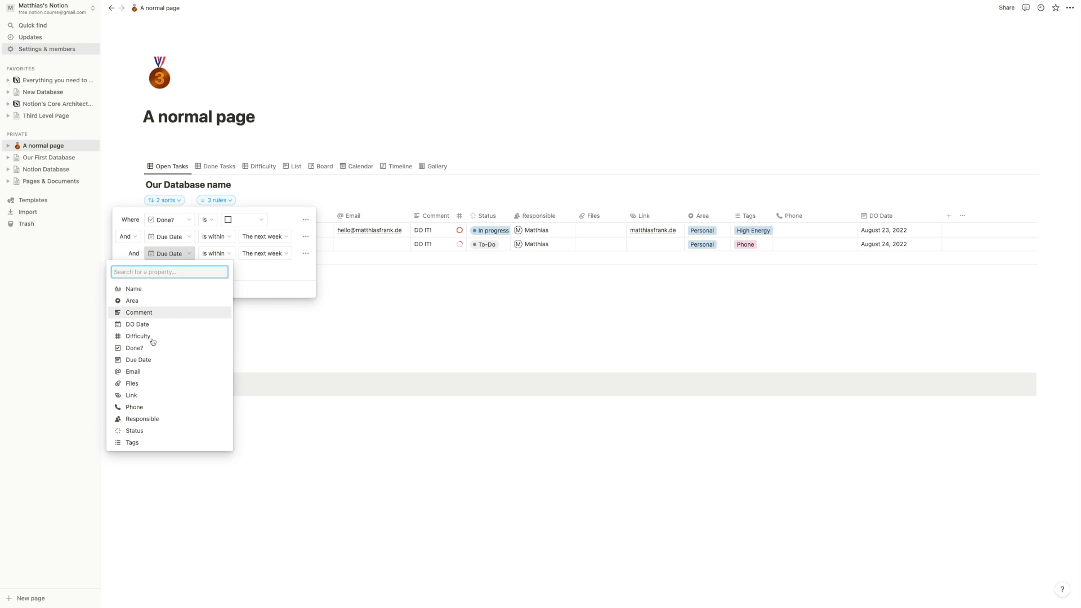
{"action": "left_click", "coordinate": [140, 419]}
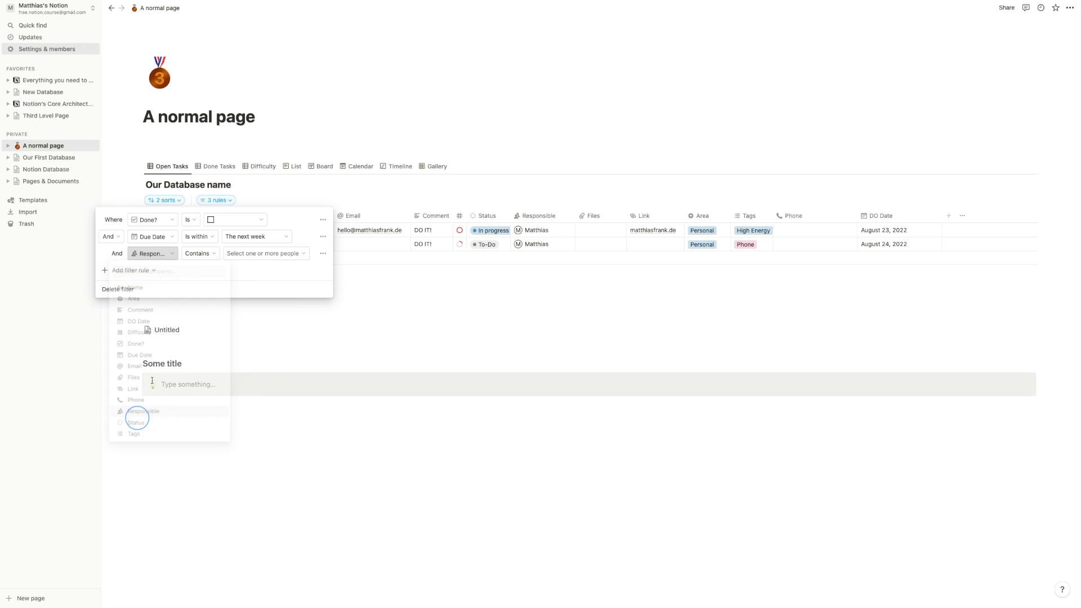
{"action": "left_click", "coordinate": [250, 253]}
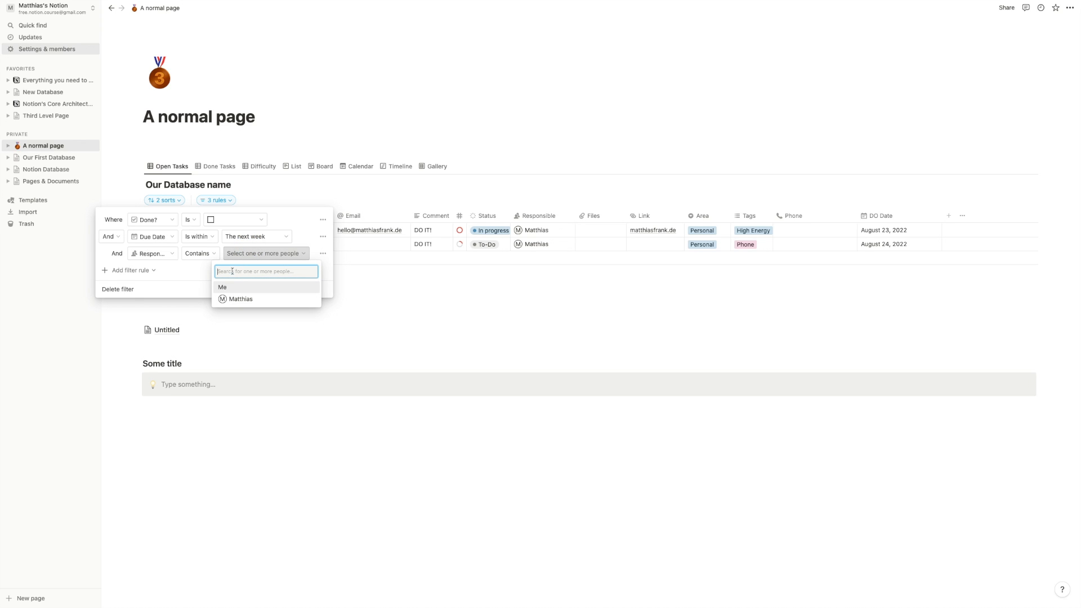
{"action": "left_click", "coordinate": [239, 299]}
{"action": "left_click", "coordinate": [203, 278]}
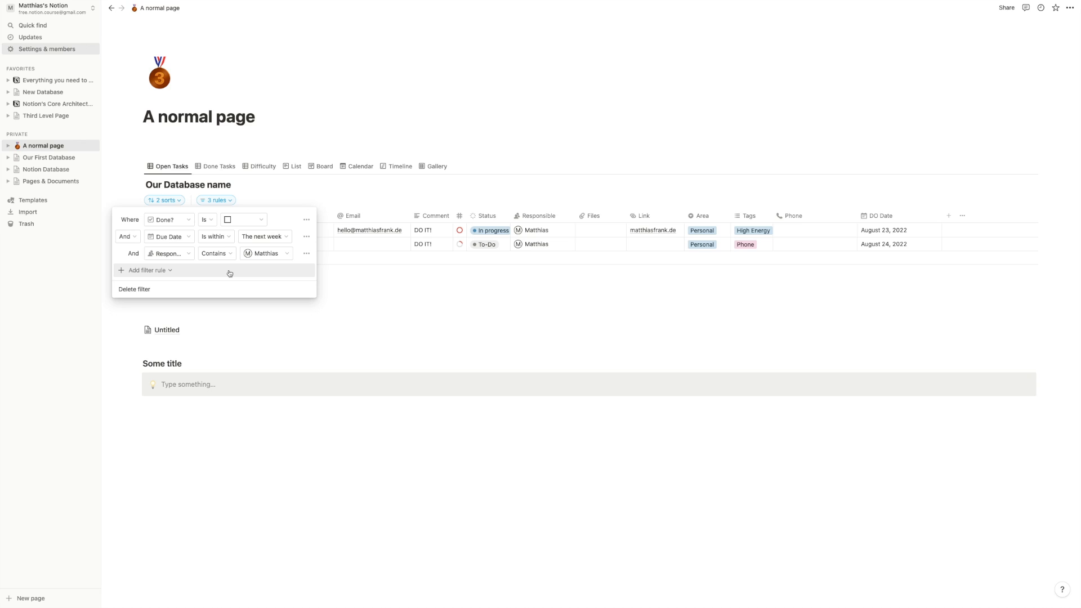
- Replace the specific person with Me as the Responsible filter value
{"action": "left_click", "coordinate": [256, 260]}
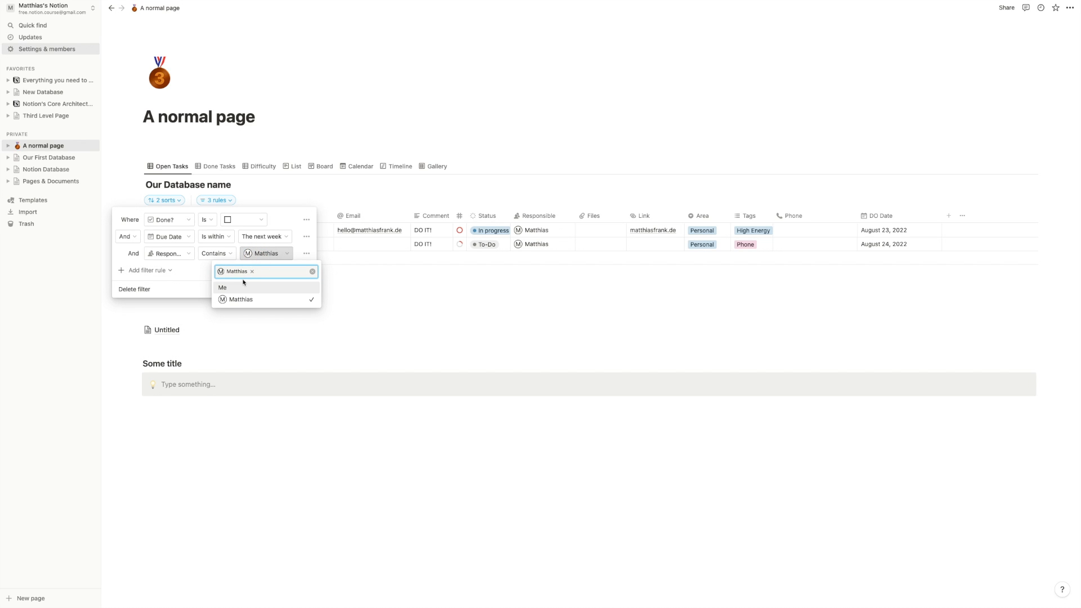
{"action": "left_click", "coordinate": [253, 272]}
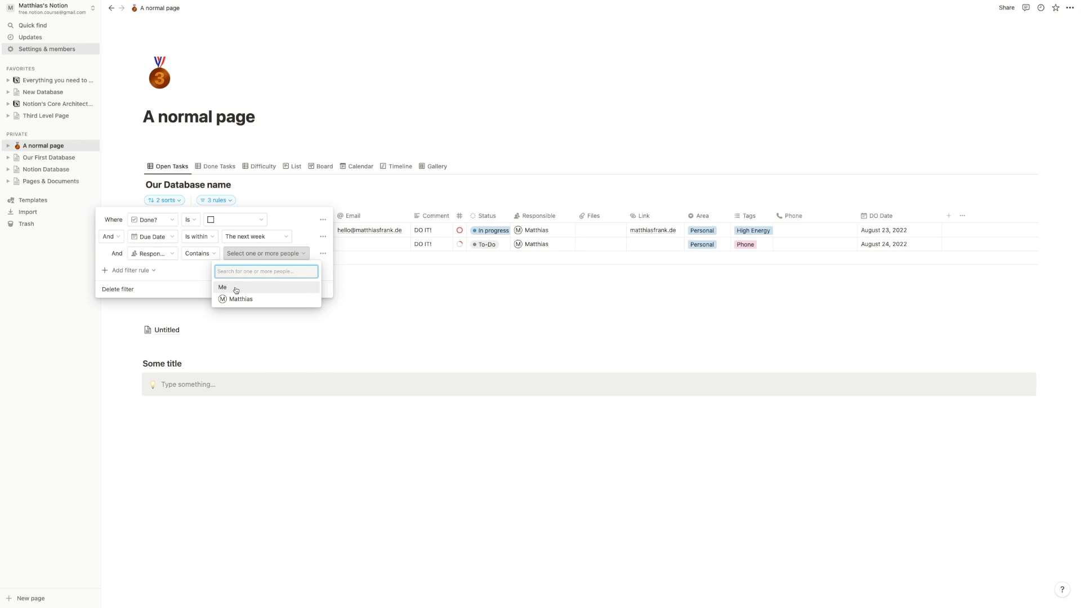
{"action": "left_click", "coordinate": [236, 289]}
{"action": "left_click", "coordinate": [197, 283]}
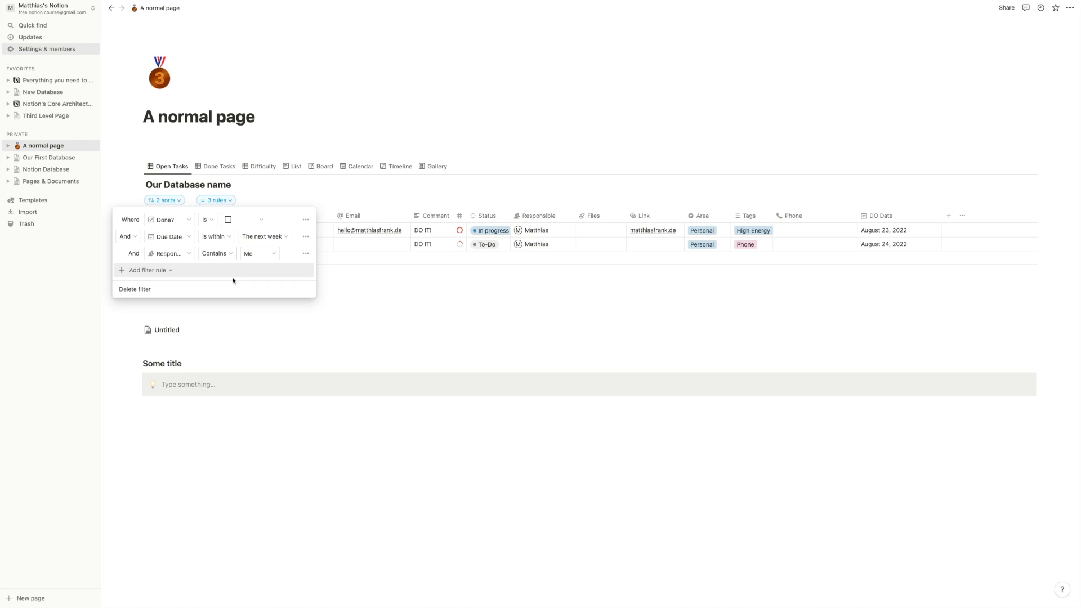
{"action": "left_click", "coordinate": [254, 254]}
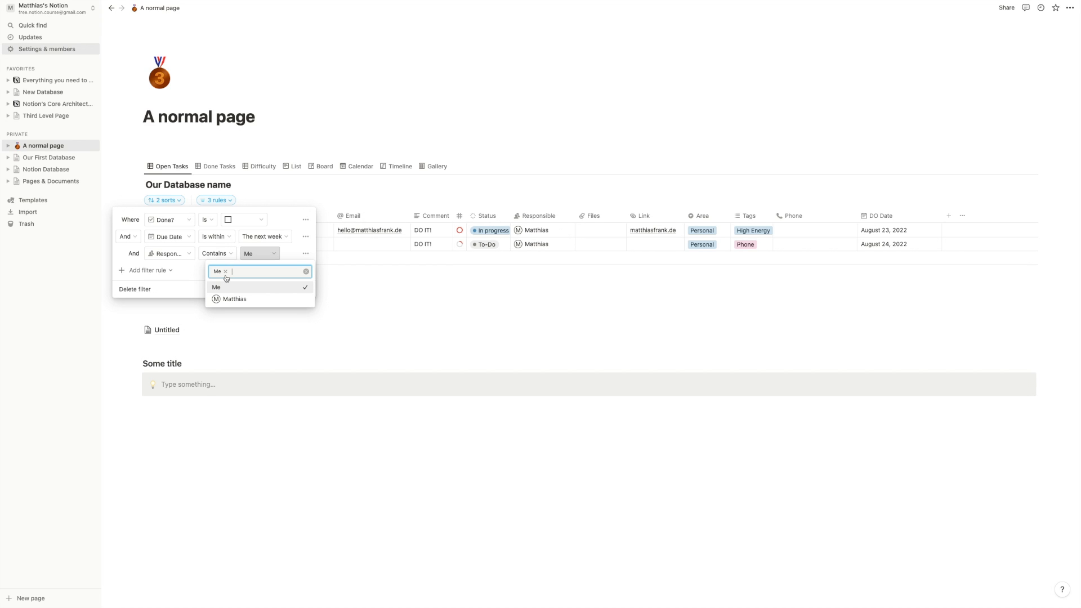
{"action": "left_click", "coordinate": [285, 220]}
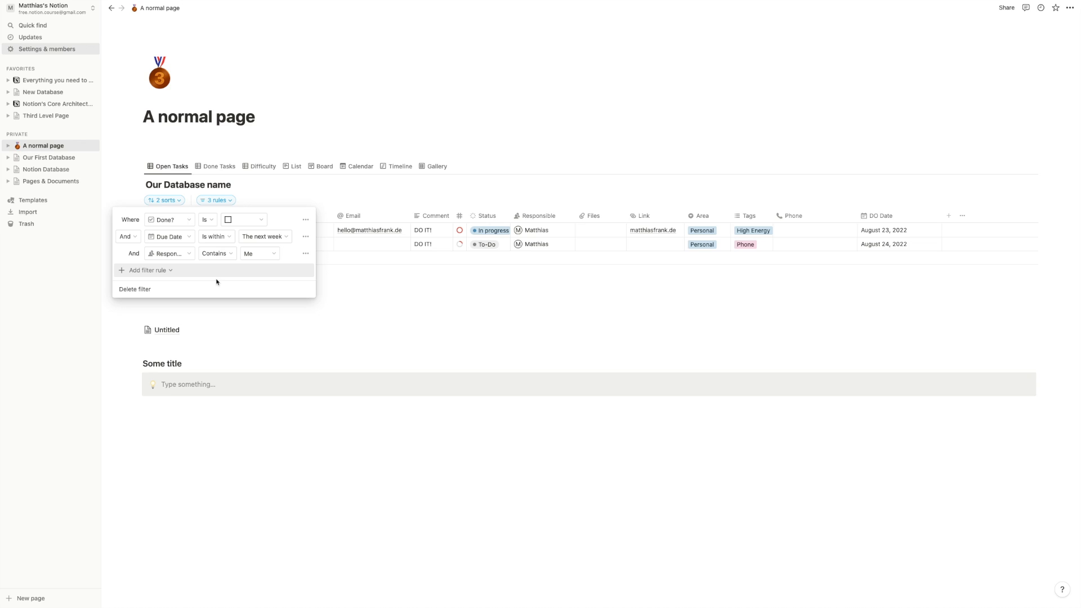
{"action": "left_click", "coordinate": [305, 254]}
- Delete the Responsible rule and join the Due Date rule with Or
{"action": "left_click", "coordinate": [299, 270]}
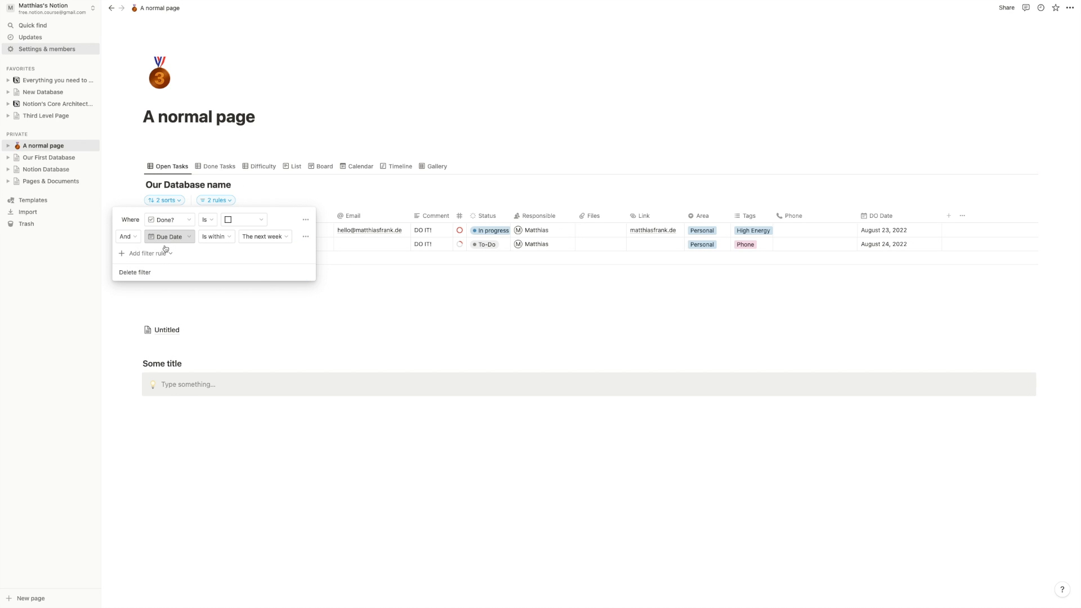
{"action": "left_click", "coordinate": [136, 243]}
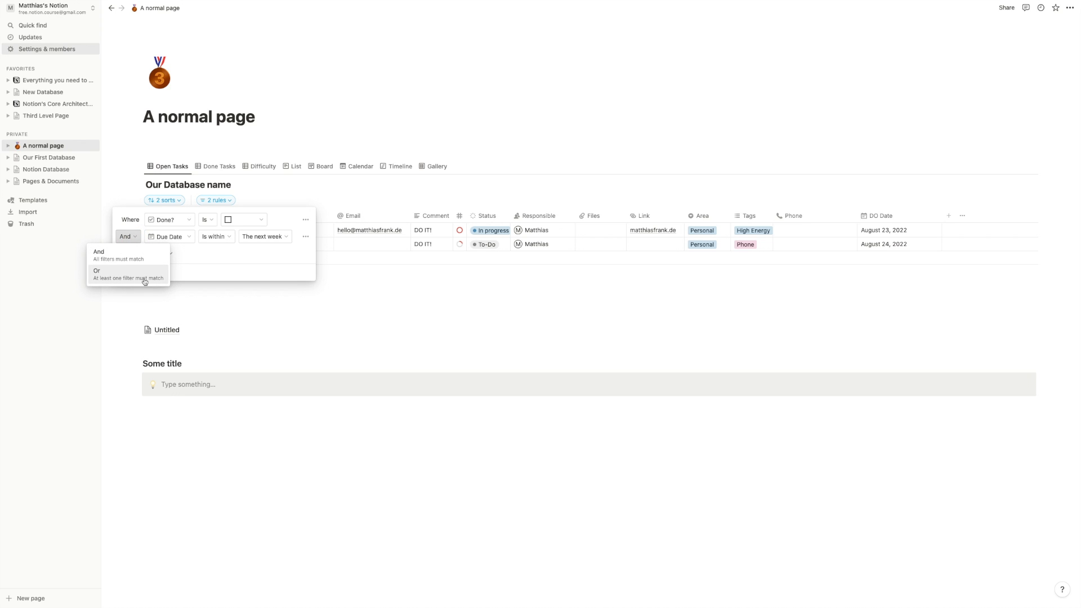
{"action": "left_click", "coordinate": [145, 280]}
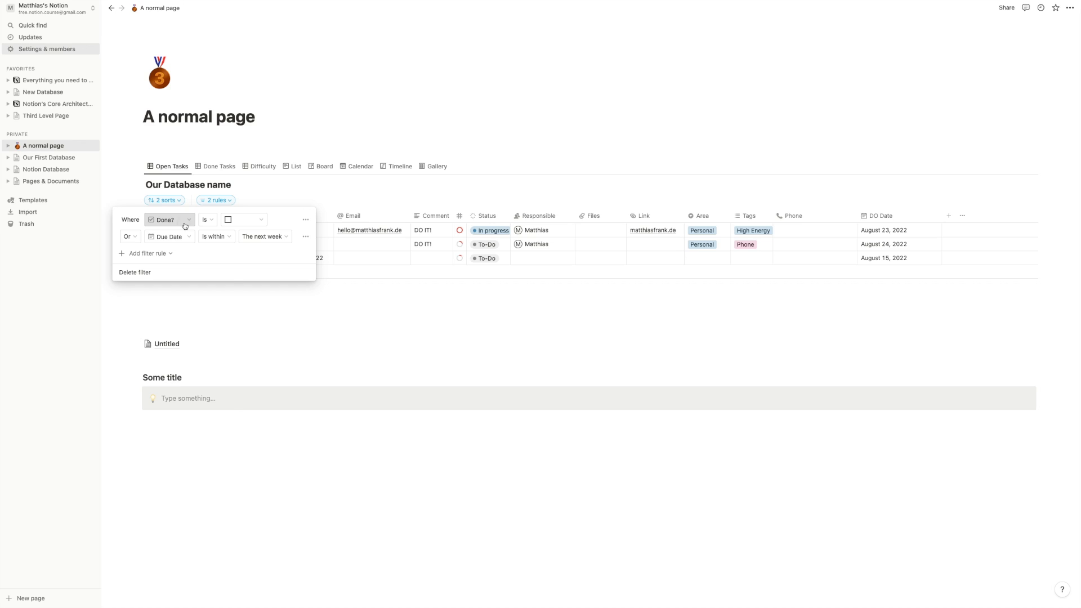
- Set the first rule to DO Date Is within The next week and add another Due Date rule
{"action": "left_click", "coordinate": [185, 225]}
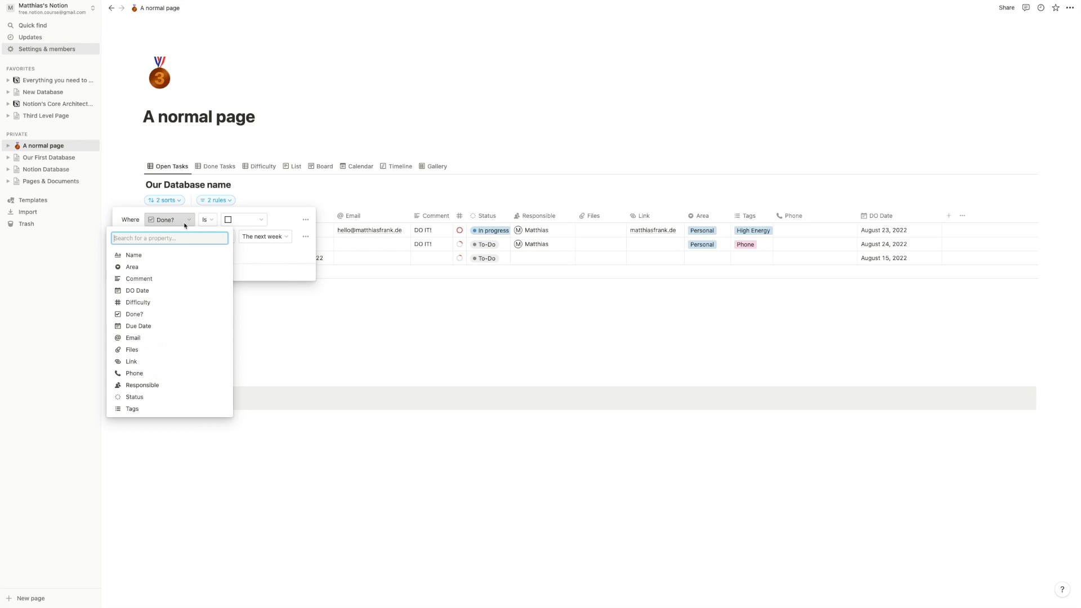
{"action": "left_click", "coordinate": [171, 293]}
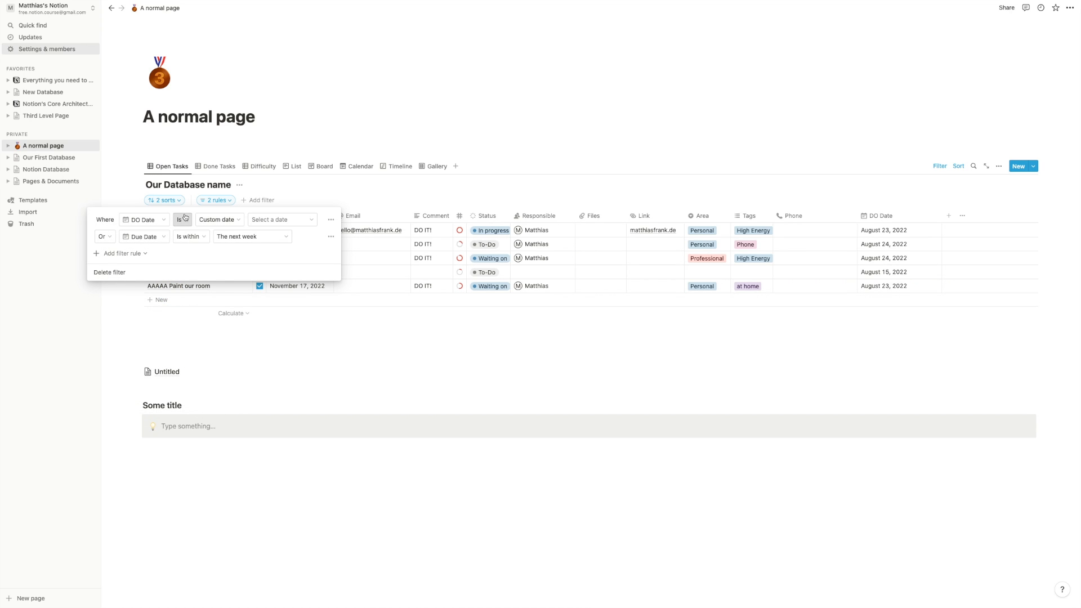
{"action": "left_click", "coordinate": [182, 220]}
{"action": "left_click", "coordinate": [175, 289]}
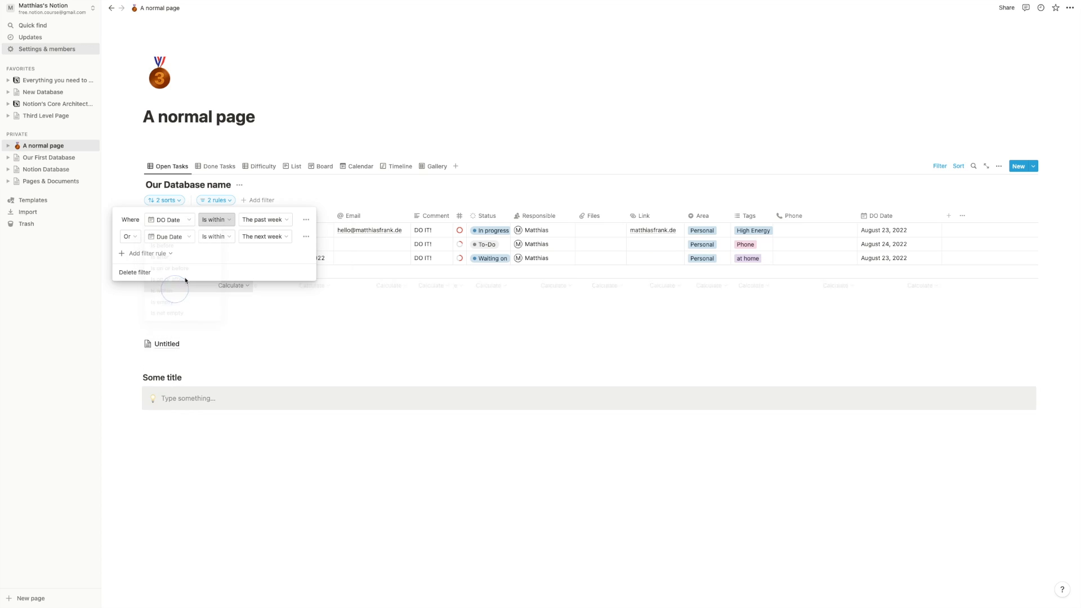
{"action": "left_click", "coordinate": [263, 220]}
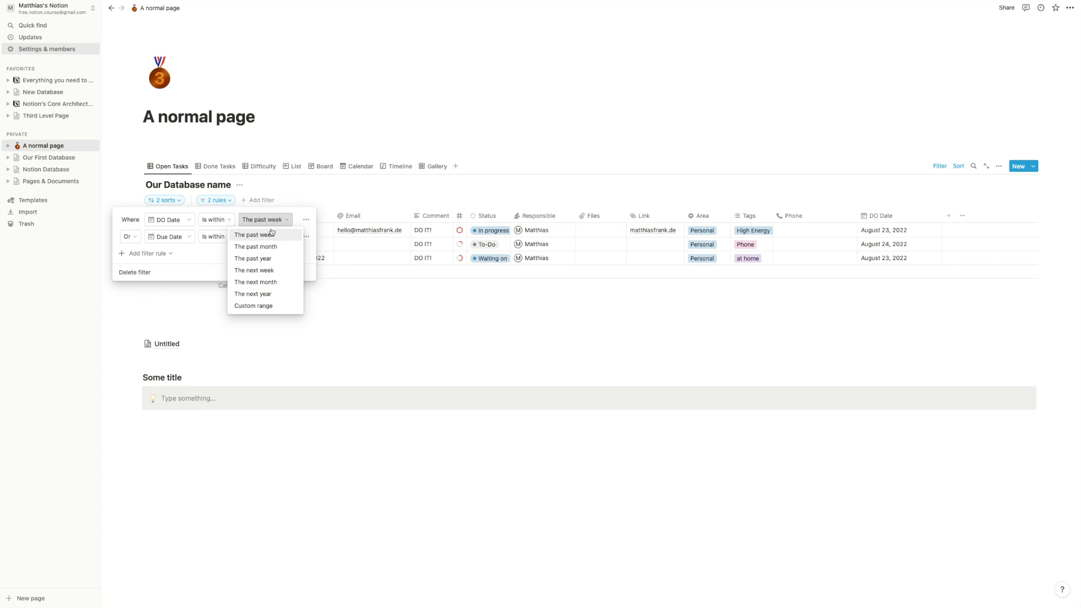
{"action": "left_click", "coordinate": [272, 270]}
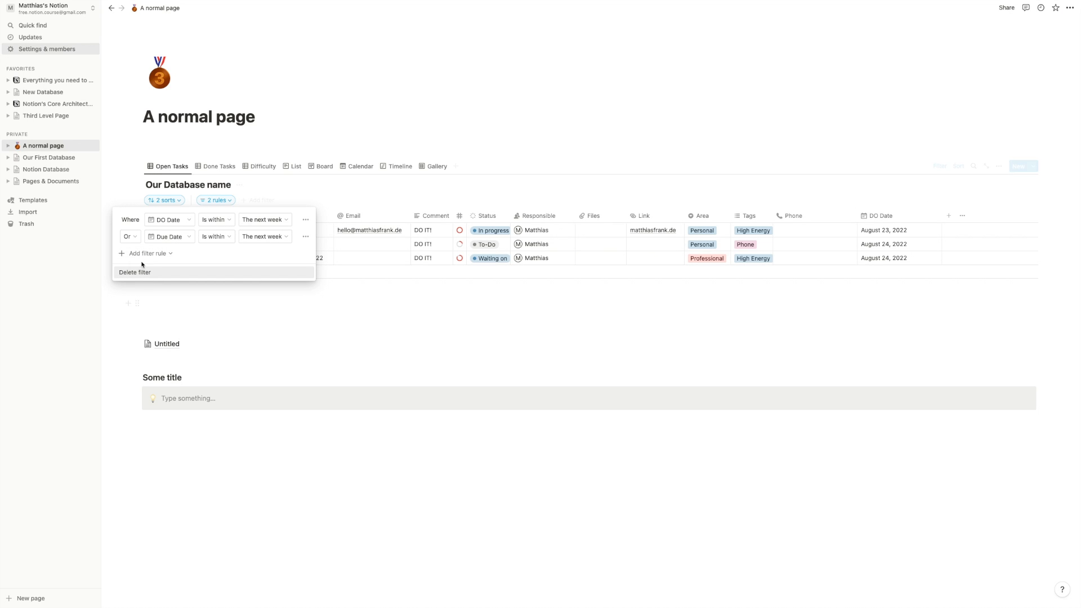
{"action": "left_click", "coordinate": [134, 255]}
{"action": "left_click", "coordinate": [137, 269]}
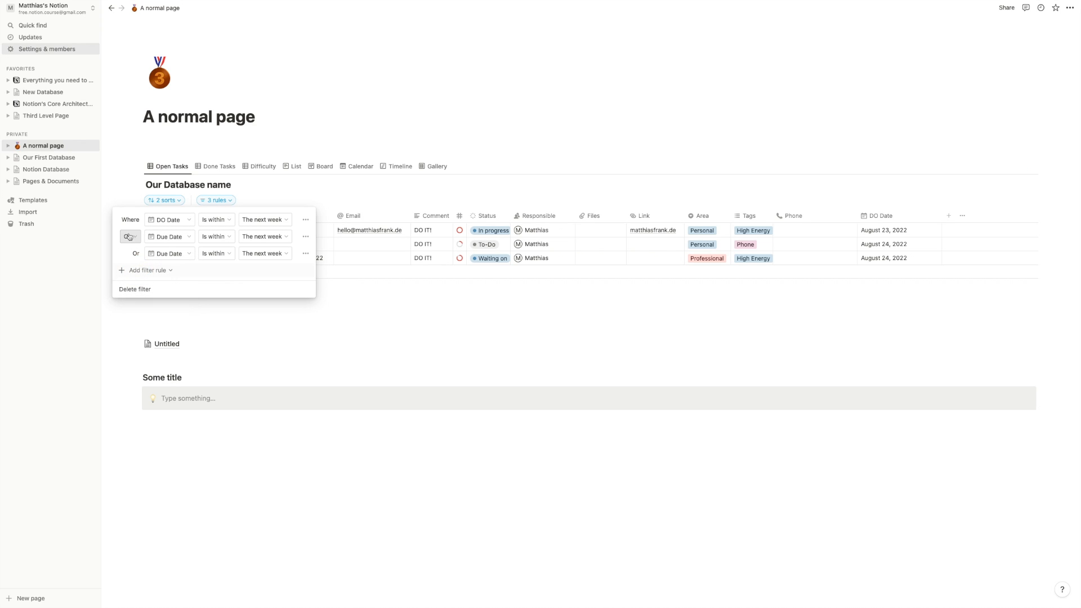
- Add a fourth Due Date rule and turn the DO Date rule into a nested filter group
{"action": "left_click", "coordinate": [137, 271]}
{"action": "left_click", "coordinate": [138, 286]}
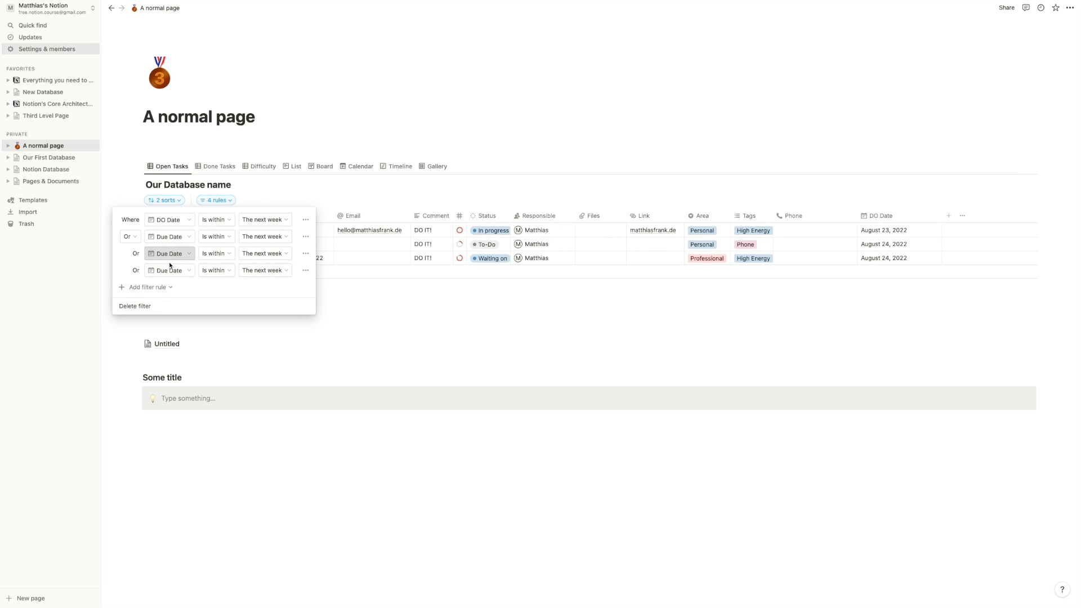
{"action": "left_click", "coordinate": [304, 223]}
{"action": "left_click", "coordinate": [302, 259]}
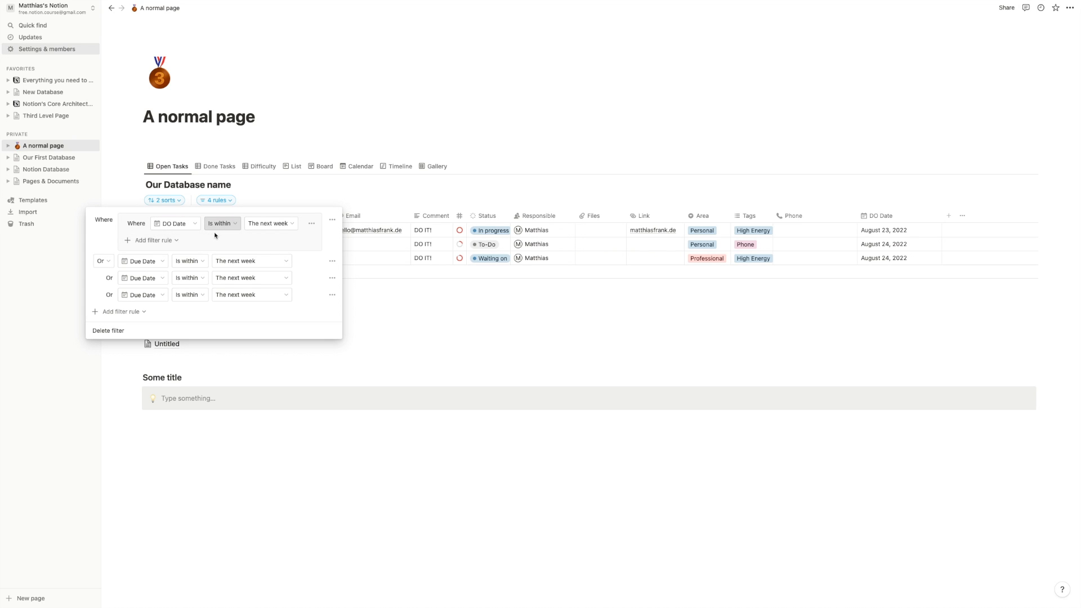
- Inside the group, add an Or rule for Due Date within the next week
{"action": "left_click", "coordinate": [164, 240]}
{"action": "left_click", "coordinate": [158, 256]}
{"action": "left_click", "coordinate": [134, 240]}
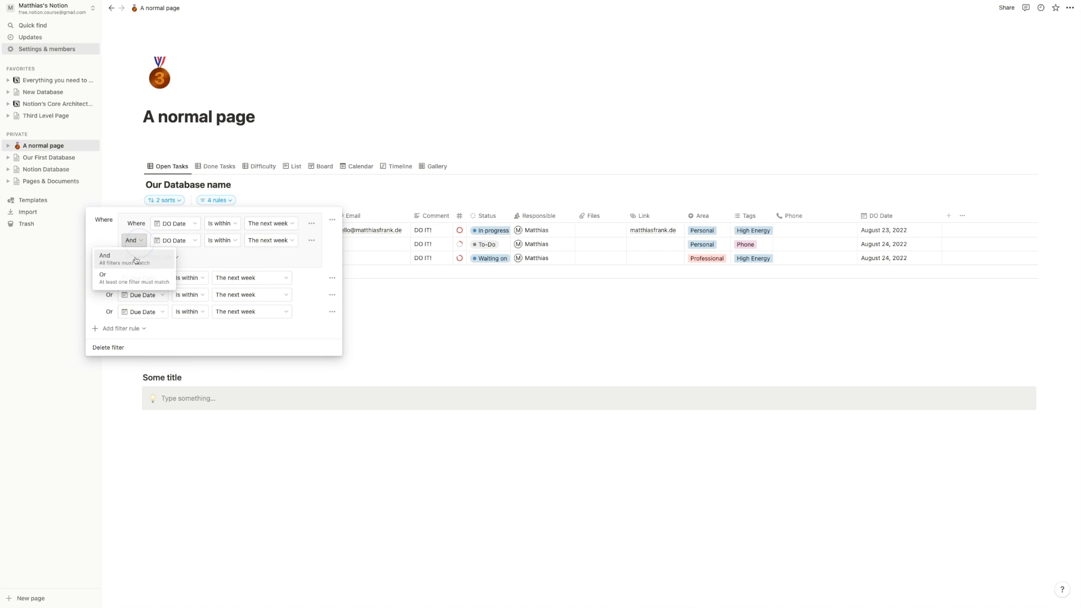
{"action": "left_click", "coordinate": [113, 274]}
{"action": "left_click", "coordinate": [179, 242]}
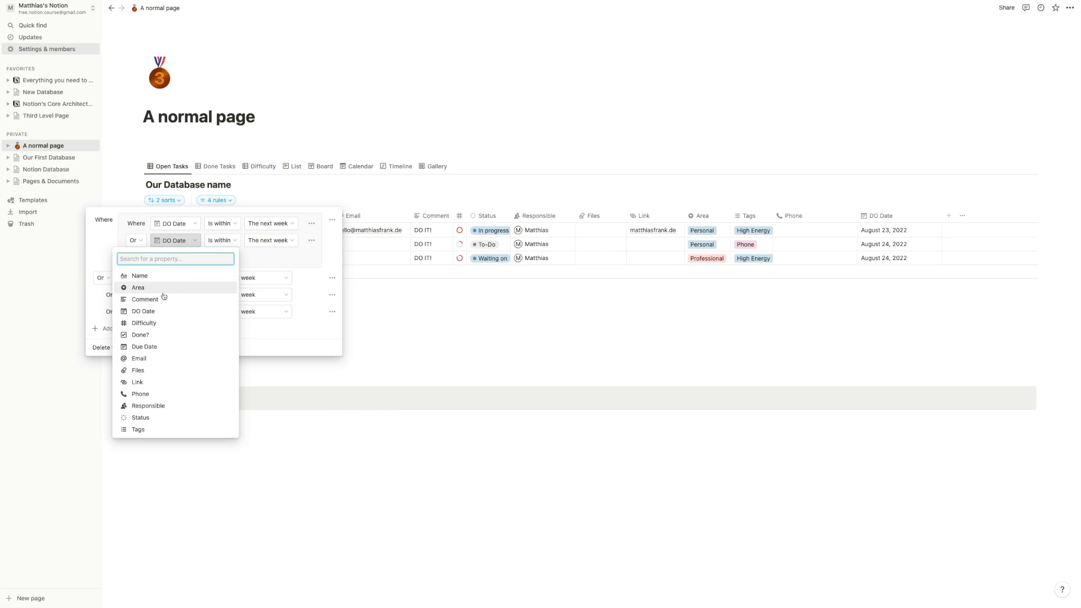
{"action": "left_click", "coordinate": [163, 346]}
{"action": "left_click", "coordinate": [279, 242]}
{"action": "left_click", "coordinate": [318, 255]}
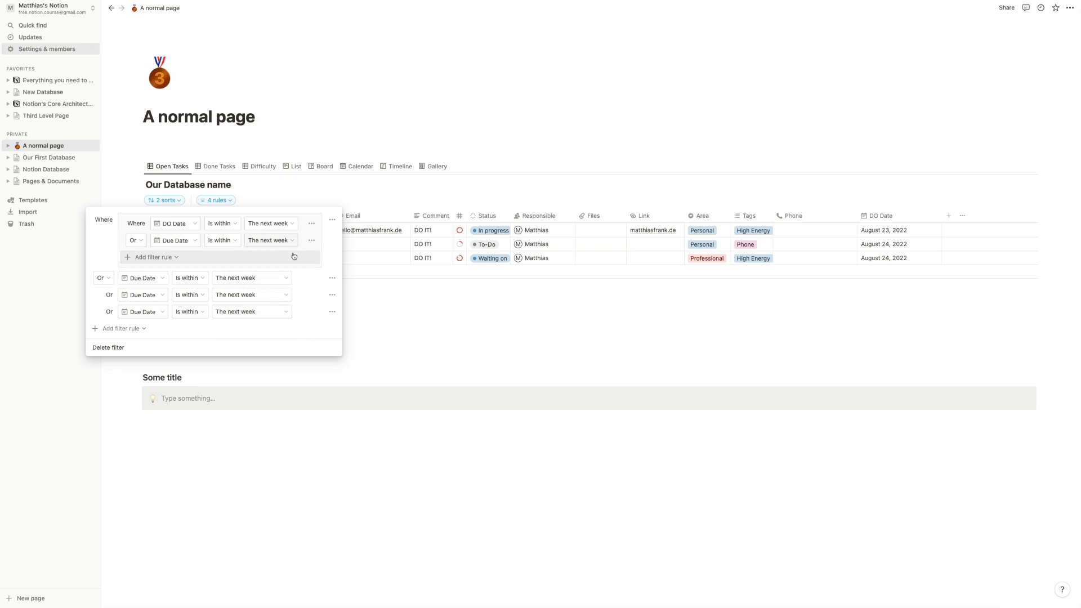
- Remove the two extra Due Date rules and make the outer rule And Done? Unchecked
{"action": "left_click", "coordinate": [332, 313]}
{"action": "left_click", "coordinate": [327, 327]}
{"action": "left_click", "coordinate": [332, 294]}
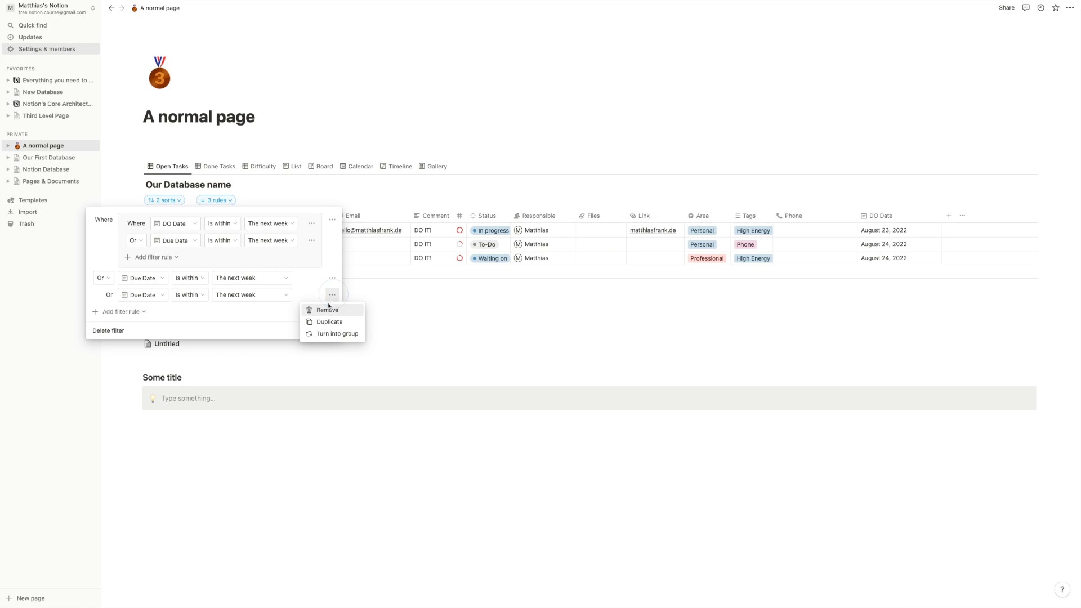
{"action": "left_click", "coordinate": [325, 310]}
{"action": "left_click", "coordinate": [103, 277]}
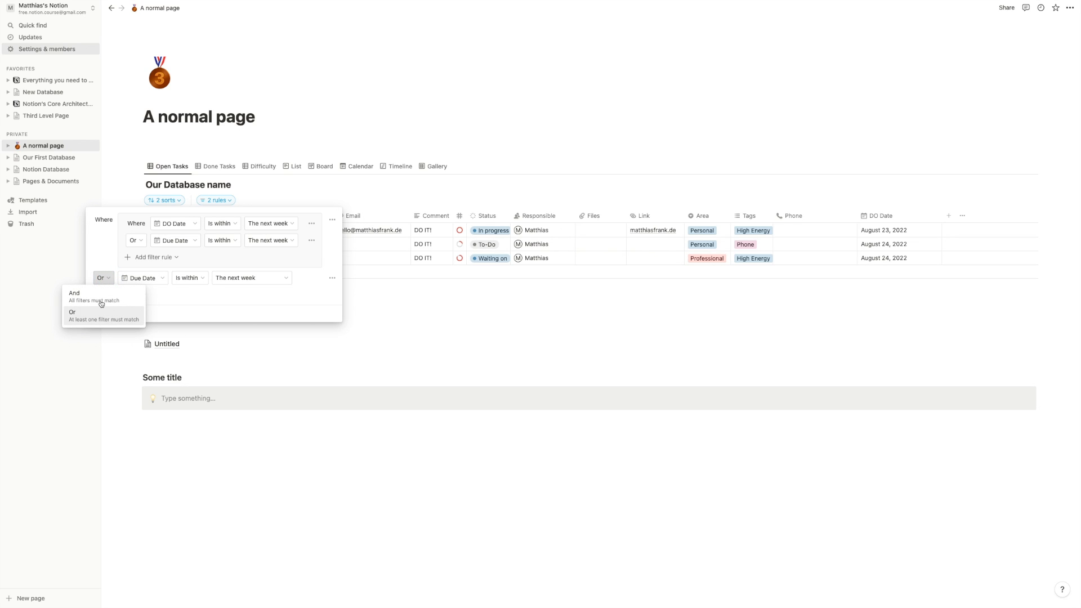
{"action": "left_click", "coordinate": [84, 293]}
{"action": "left_click", "coordinate": [149, 278]}
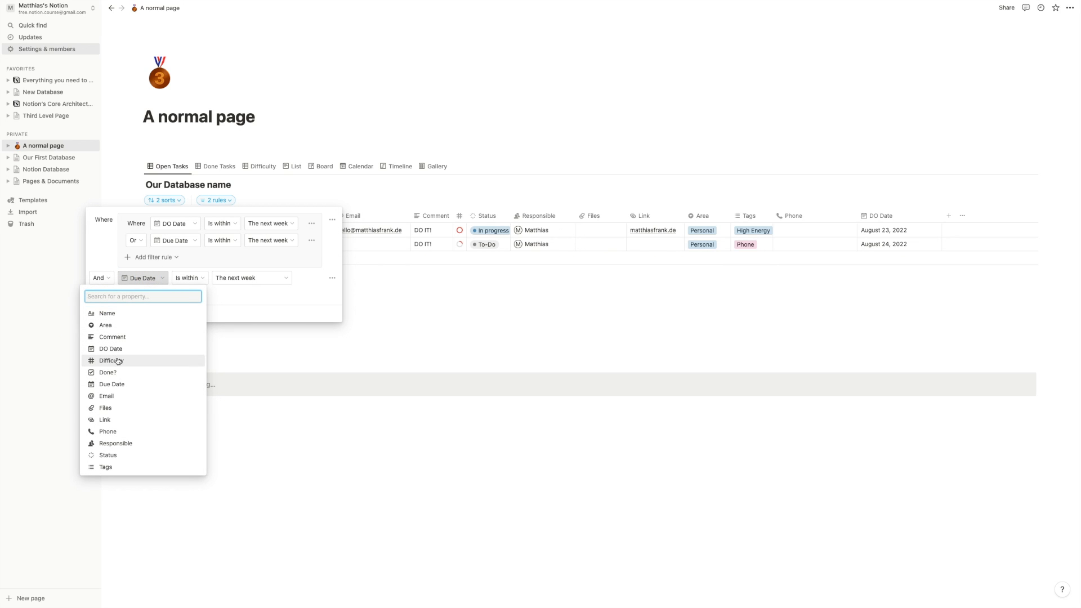
{"action": "left_click", "coordinate": [127, 372]}
{"action": "left_click", "coordinate": [212, 278]}
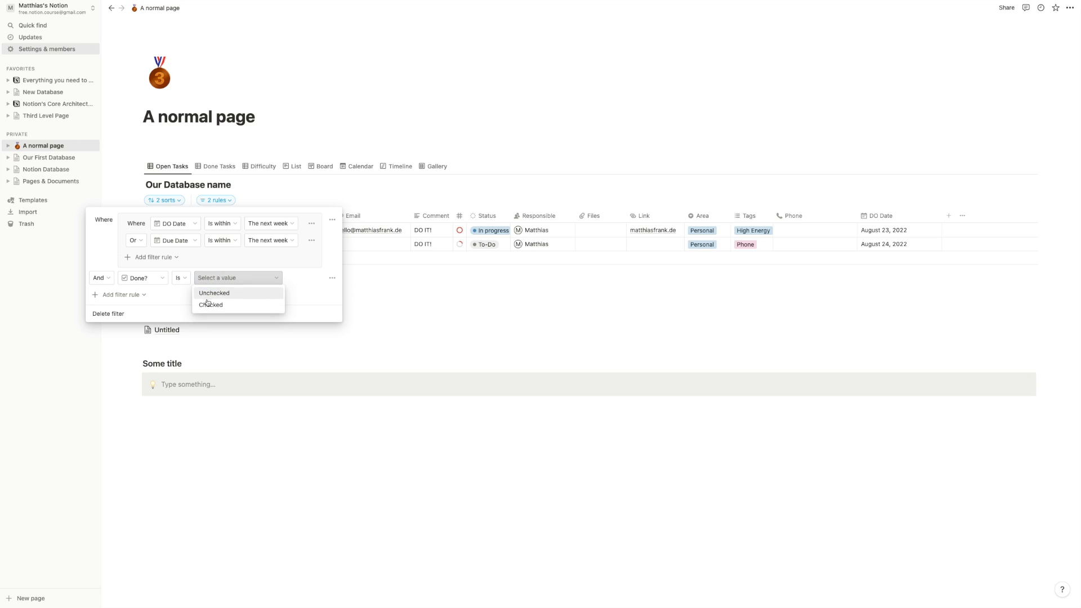
{"action": "left_click", "coordinate": [213, 294]}
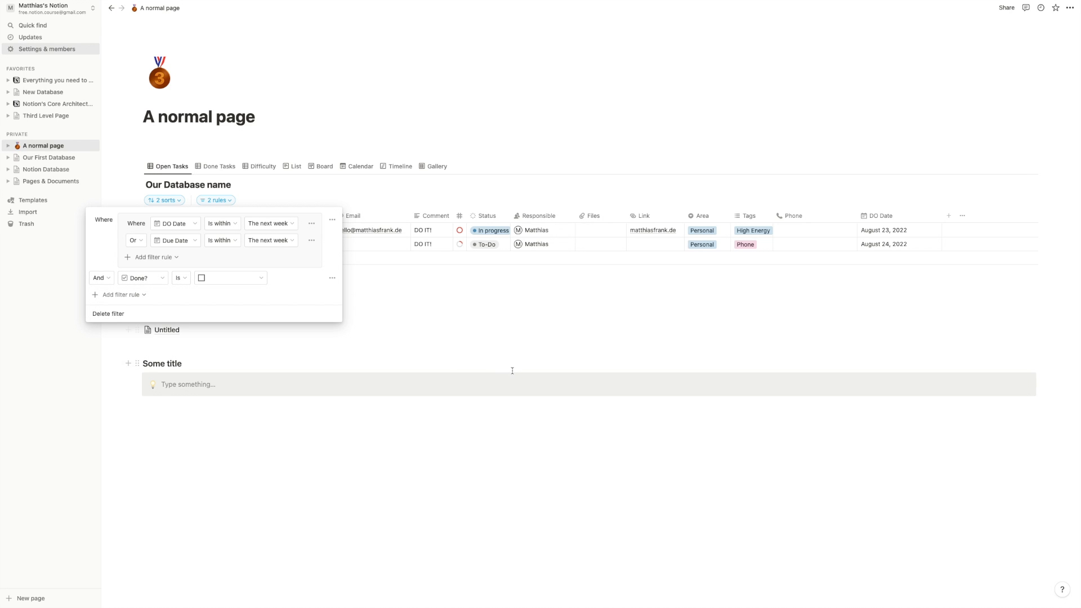
{"action": "left_click", "coordinate": [448, 337]}
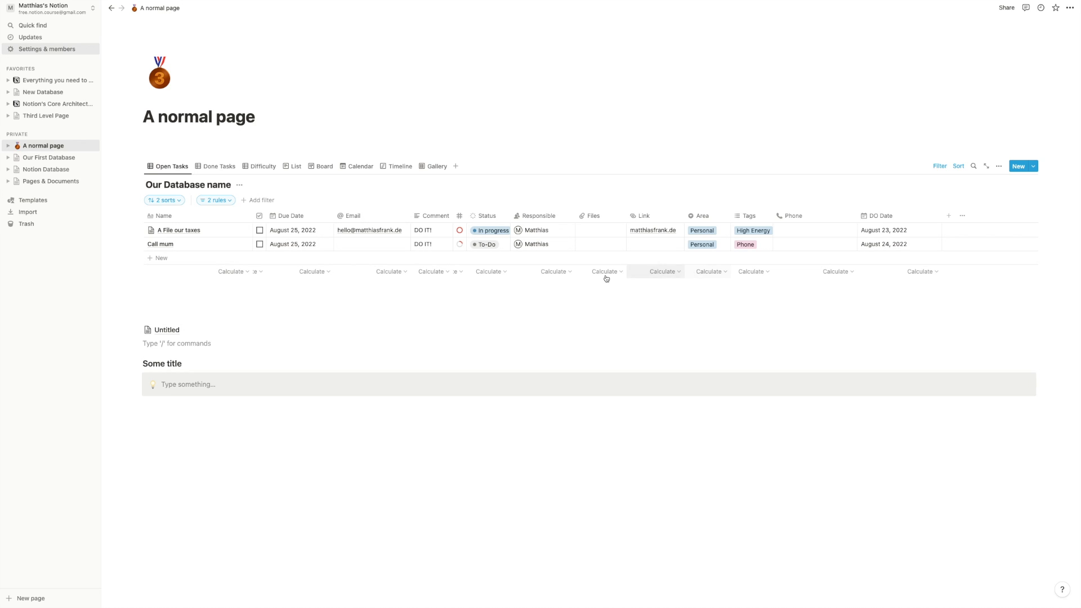
- Test-set Call mum's Due Date to September 6, 2022 and DO Date to September 7, tick A File our taxes, then undo
{"action": "left_click", "coordinate": [307, 244]}
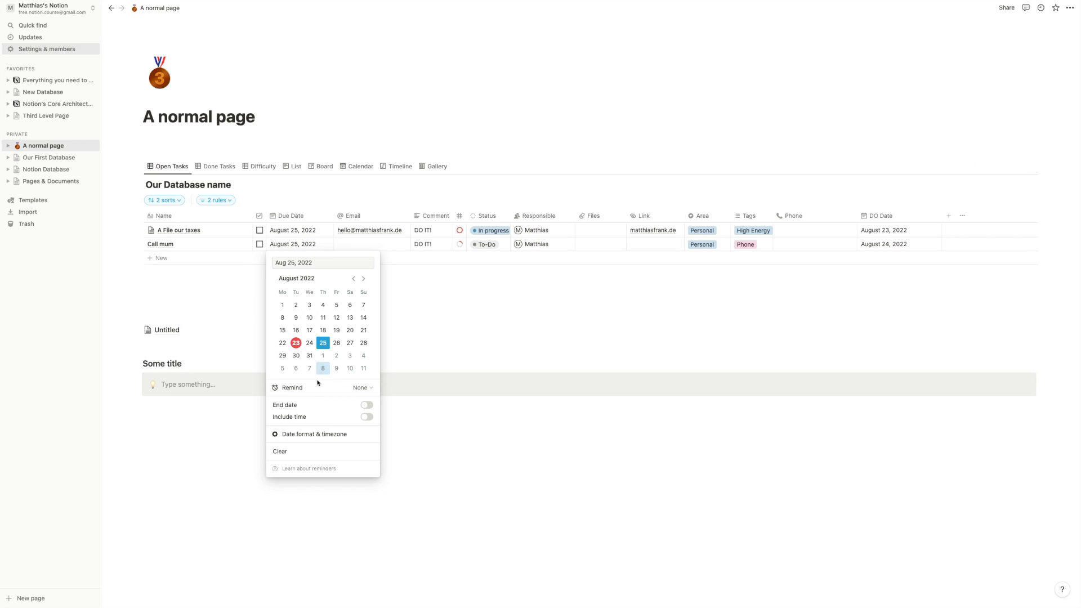
{"action": "left_click", "coordinate": [296, 369]}
{"action": "left_click", "coordinate": [498, 349]}
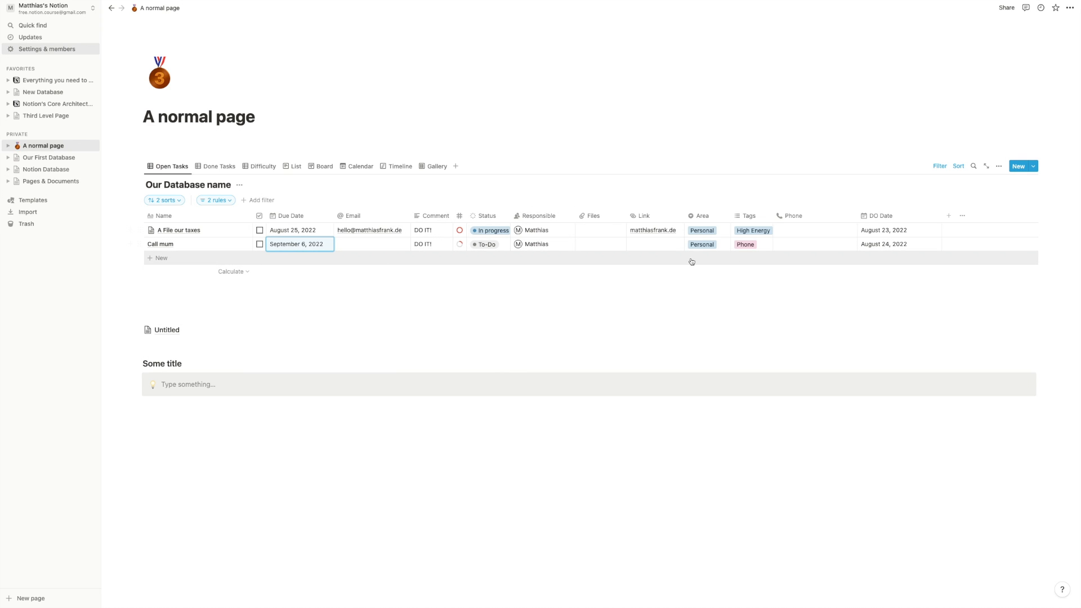
{"action": "left_click", "coordinate": [878, 245]}
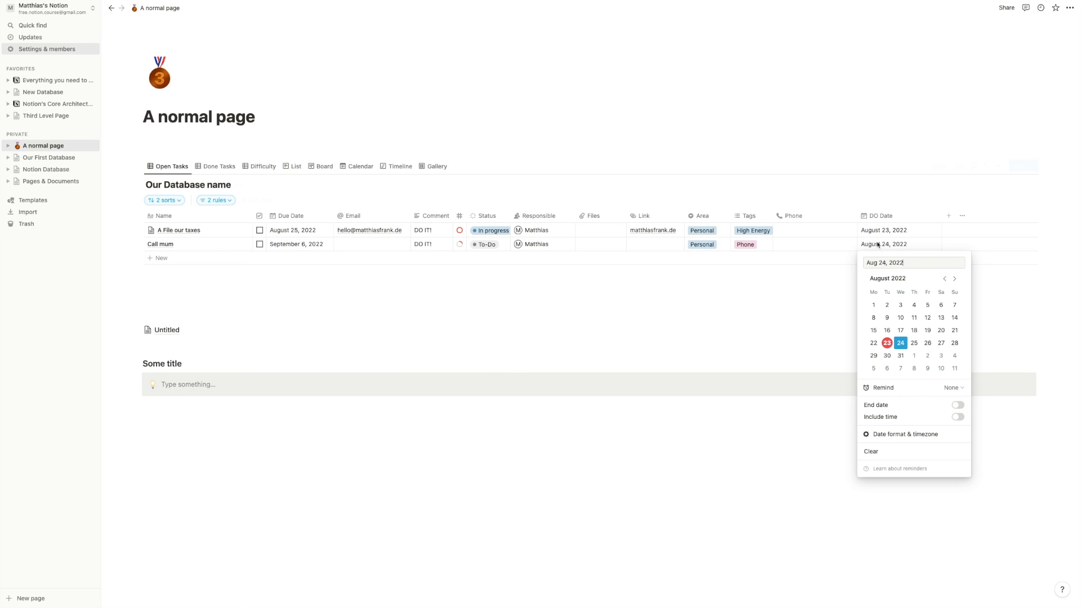
{"action": "left_click", "coordinate": [902, 369]}
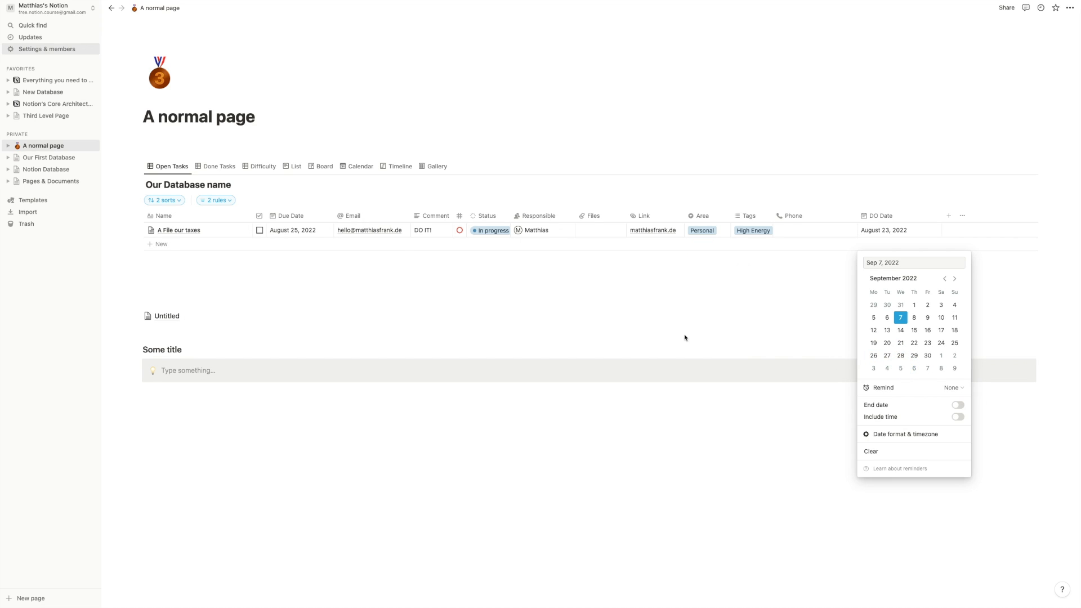
{"action": "left_click", "coordinate": [683, 334]}
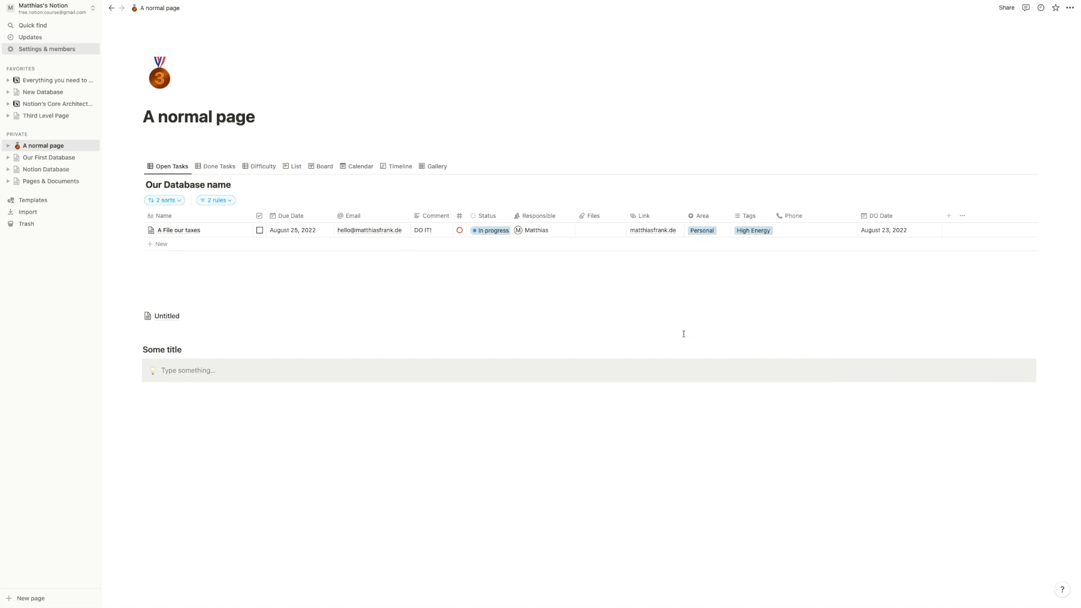
{"action": "left_click", "coordinate": [260, 231]}
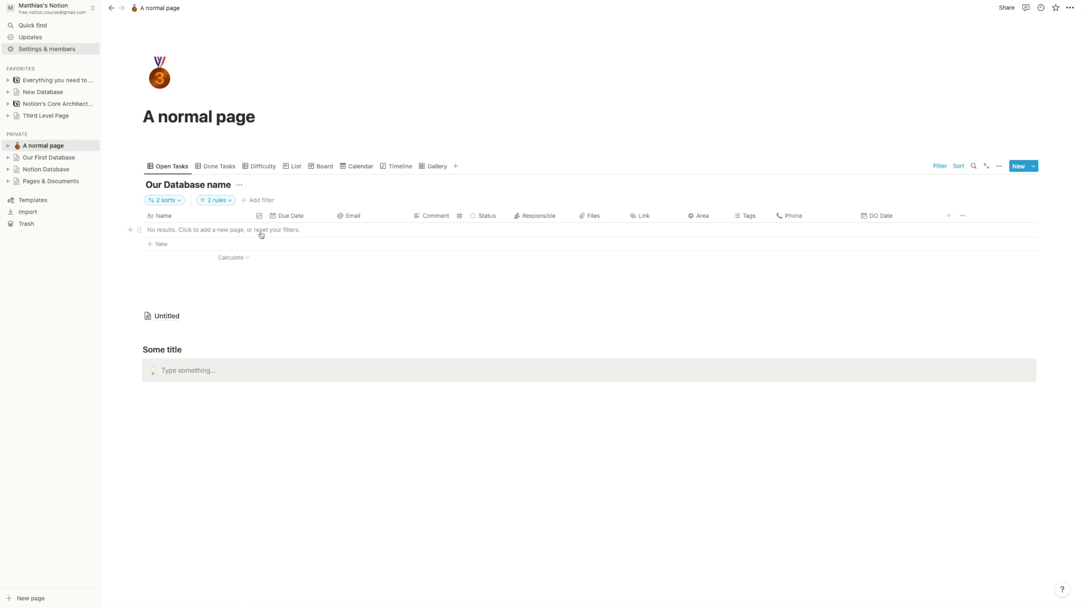
{"action": "key", "text": "super+z"}
{"action": "key", "text": "super+z"}
{"action": "key", "text": "super+z"}
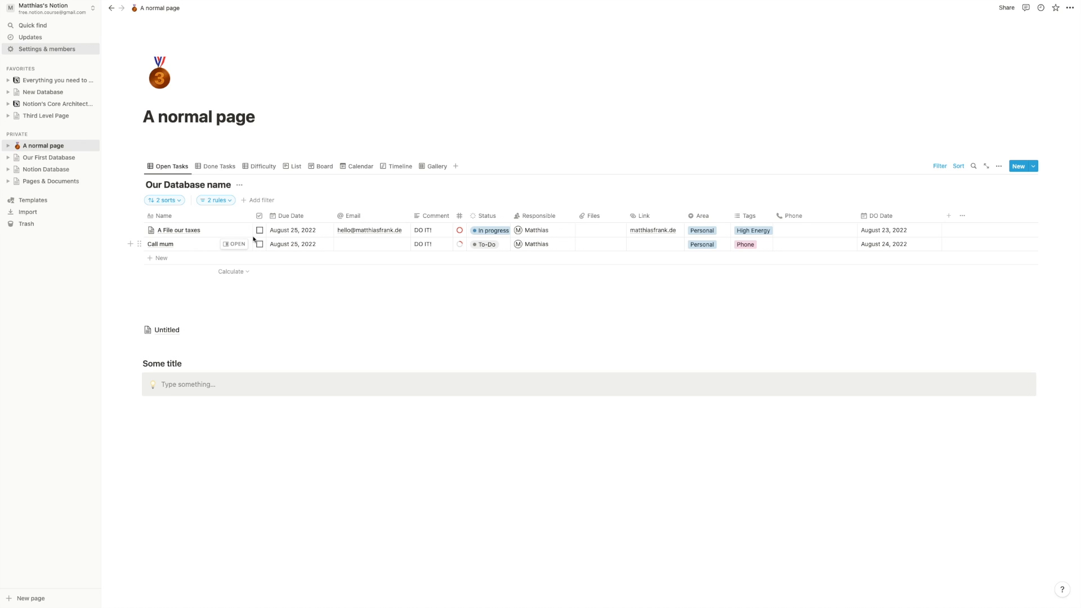
- Hide and reshow the sorts and filter bar, then review the Open Tasks filter rules
{"action": "left_click", "coordinate": [940, 165]}
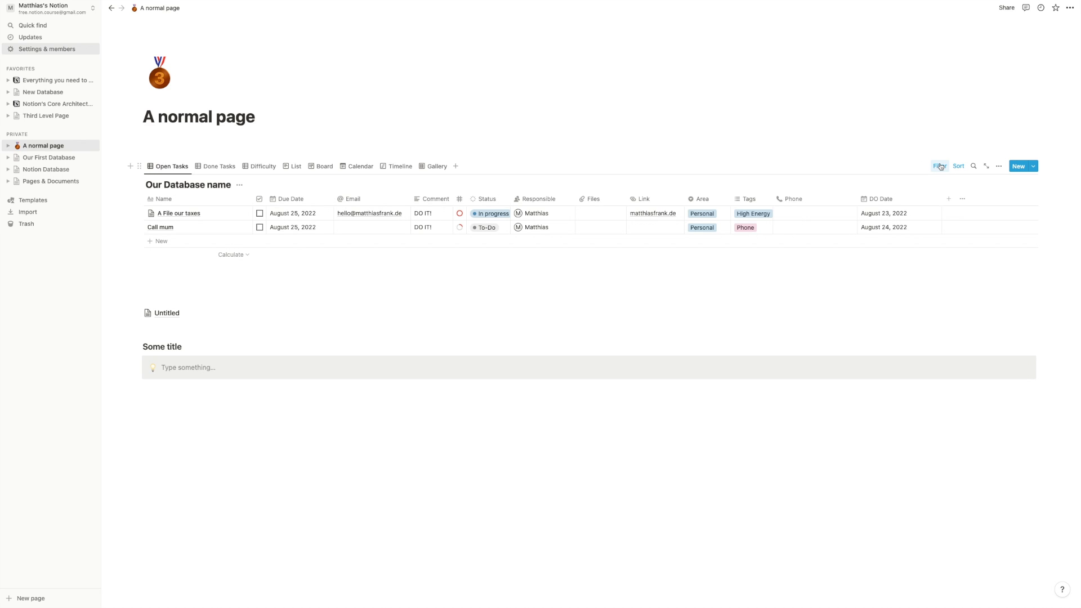
{"action": "left_click", "coordinate": [940, 167]}
{"action": "left_click", "coordinate": [215, 200]}
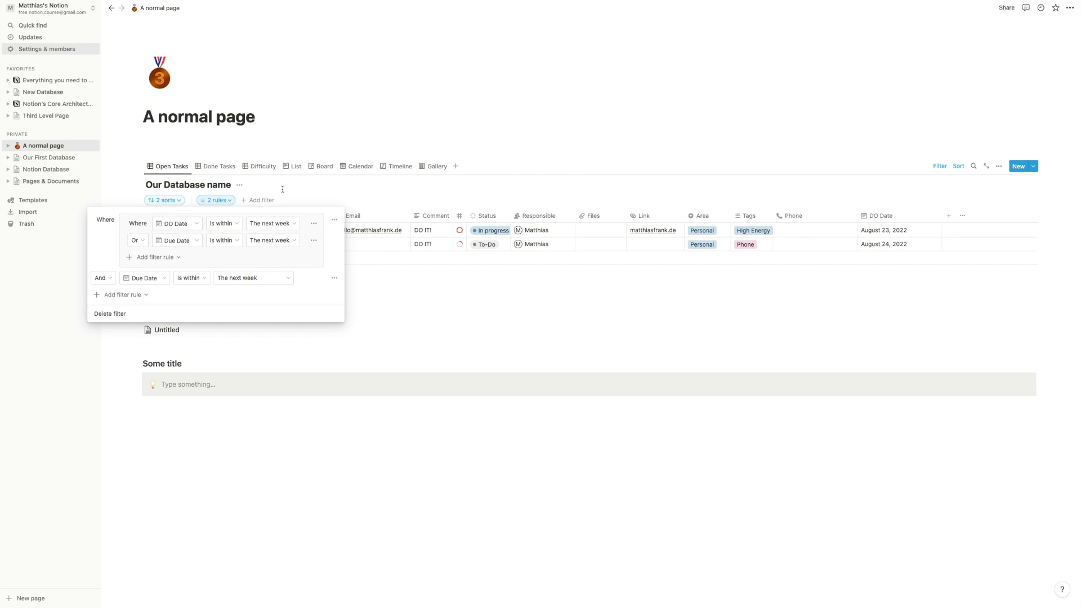
{"action": "left_click", "coordinate": [293, 185]}
- Add a new table view named 'No Filter' and drag it to the first tab position
{"action": "left_click", "coordinate": [455, 166]}
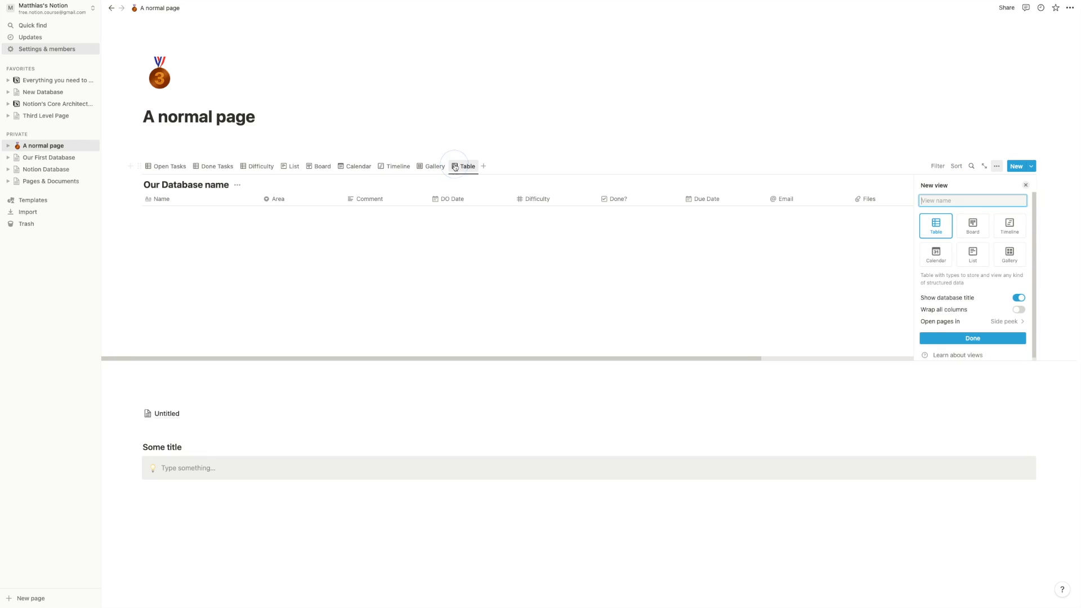
{"action": "type", "text": "Unfilte"}
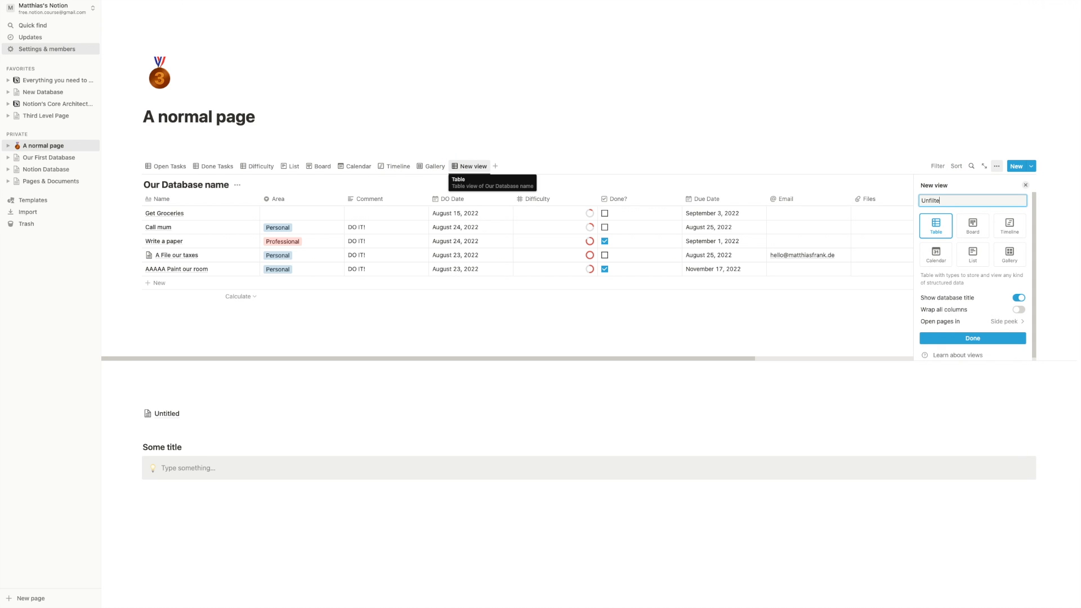
{"action": "key", "text": "super+a"}
{"action": "type", "text": "No Filter"}
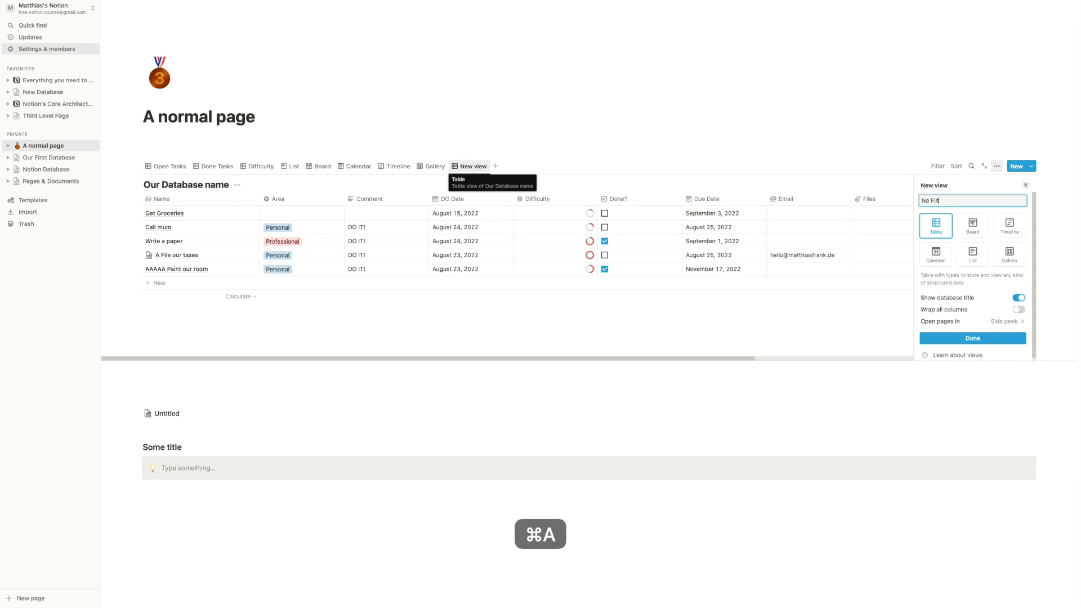
{"action": "left_click", "coordinate": [973, 339]}
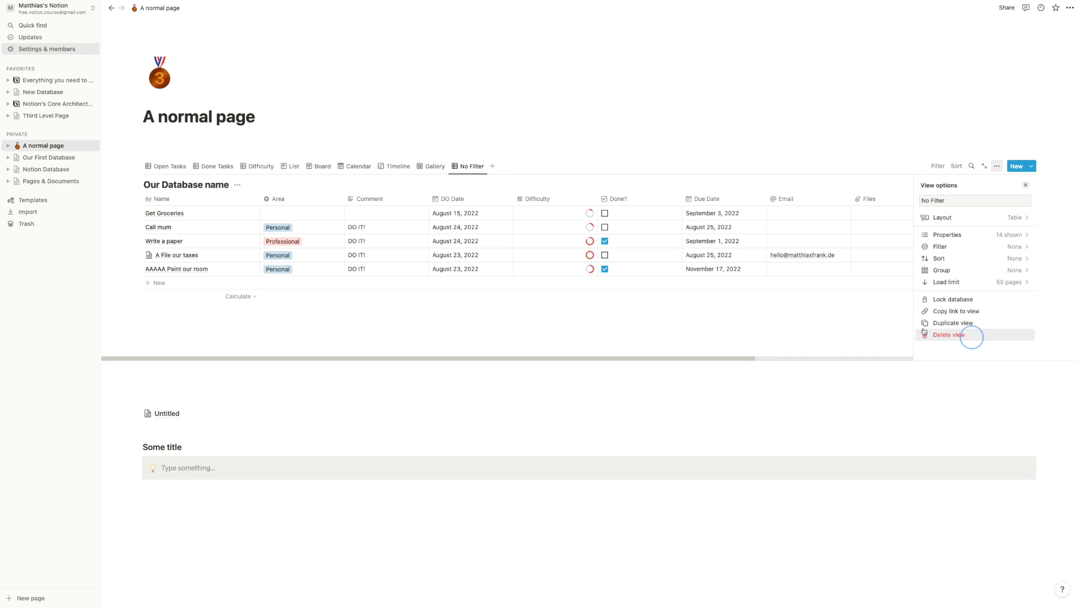
{"action": "left_click_drag", "start_coordinate": [472, 167], "coordinate": [164, 166]}
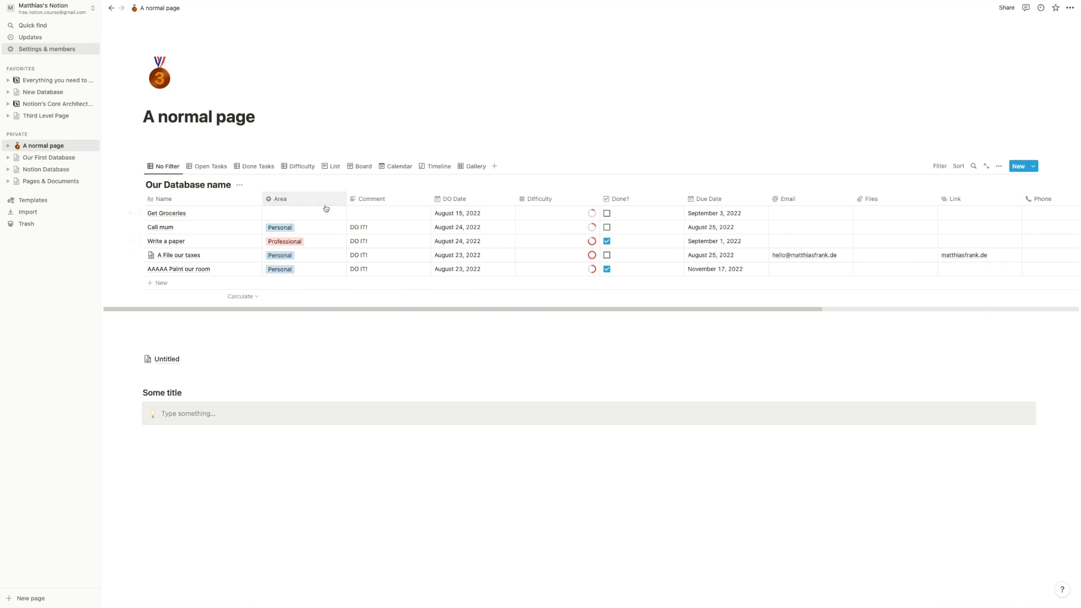
- Compare the Open Tasks and No Filter views, delete the Call mum row, then undo to restore it
{"action": "left_click", "coordinate": [208, 168]}
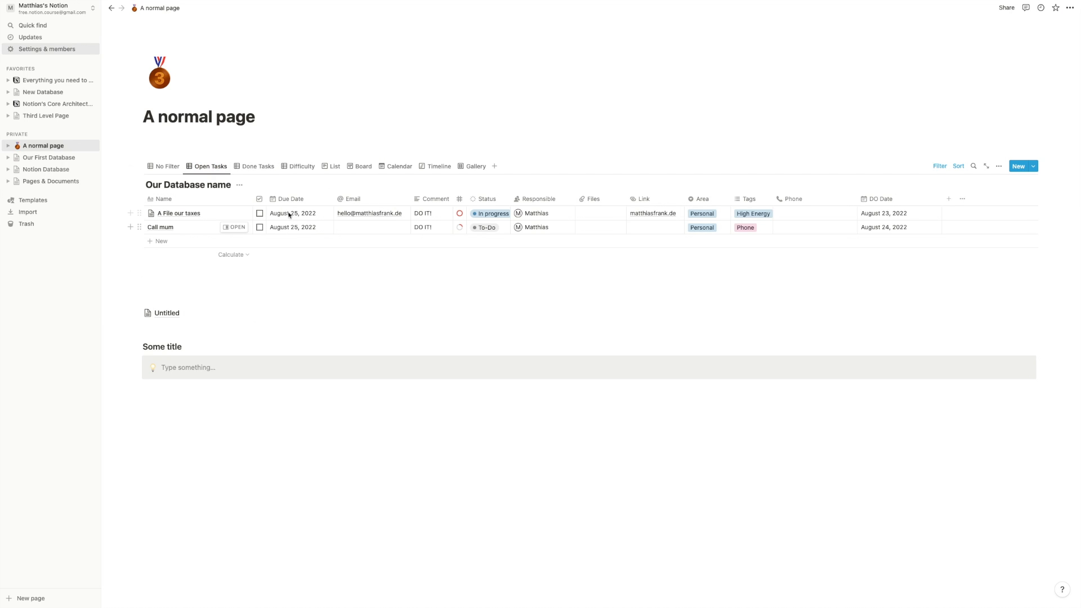
{"action": "left_click", "coordinate": [165, 166]}
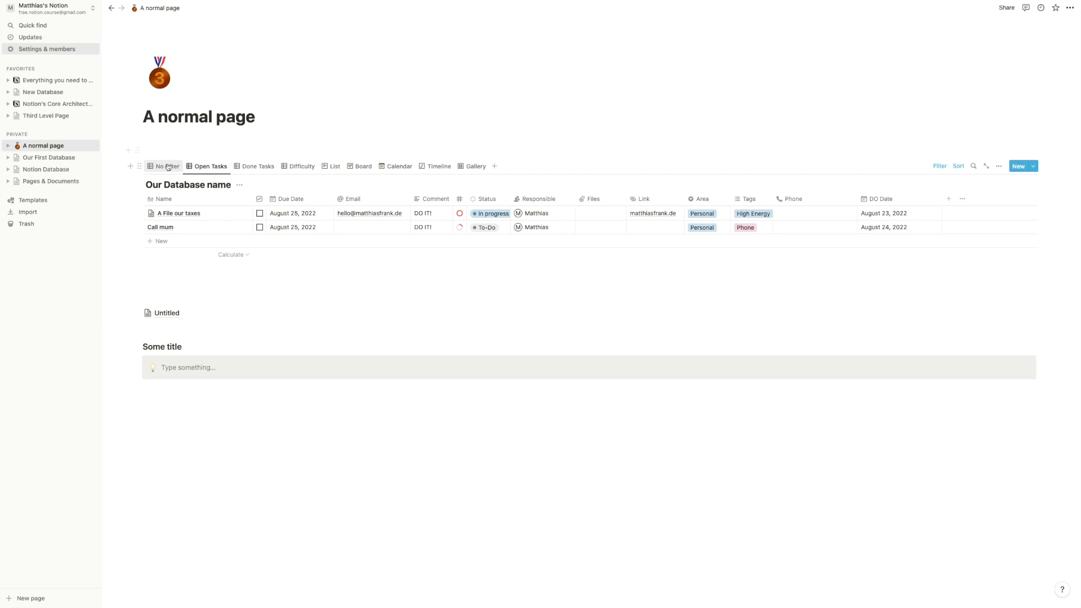
{"action": "left_click", "coordinate": [210, 165]}
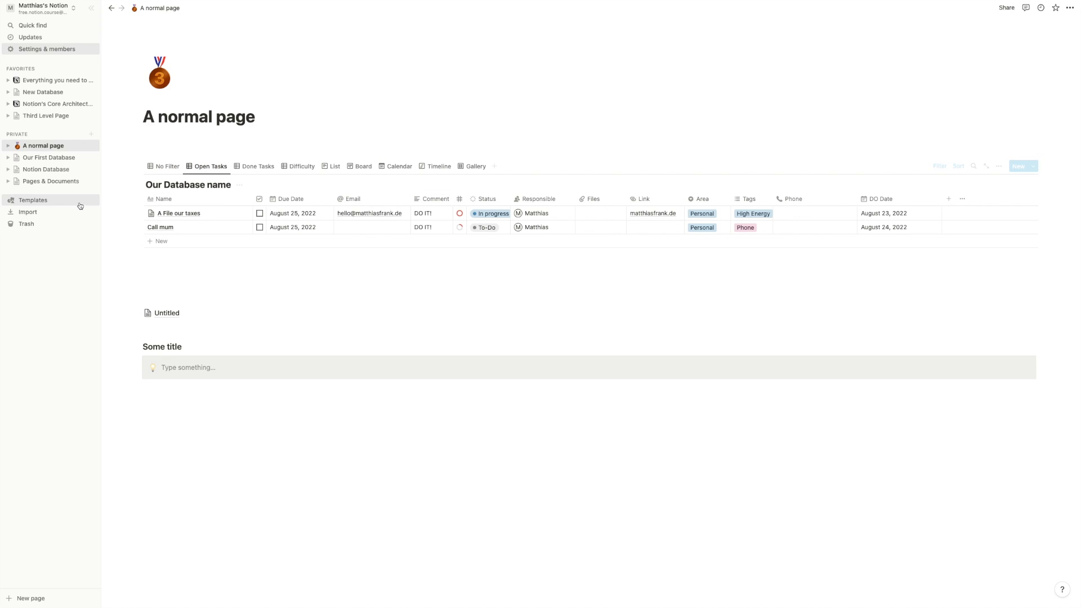
{"action": "left_click", "coordinate": [140, 228]}
{"action": "key", "text": "Delete"}
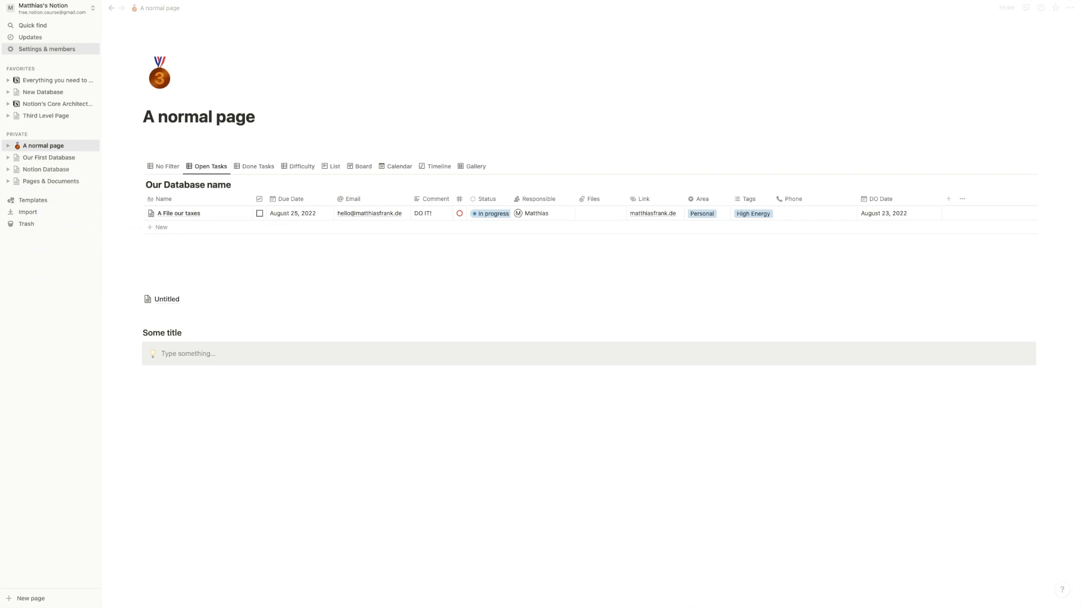
{"action": "left_click", "coordinate": [151, 166]}
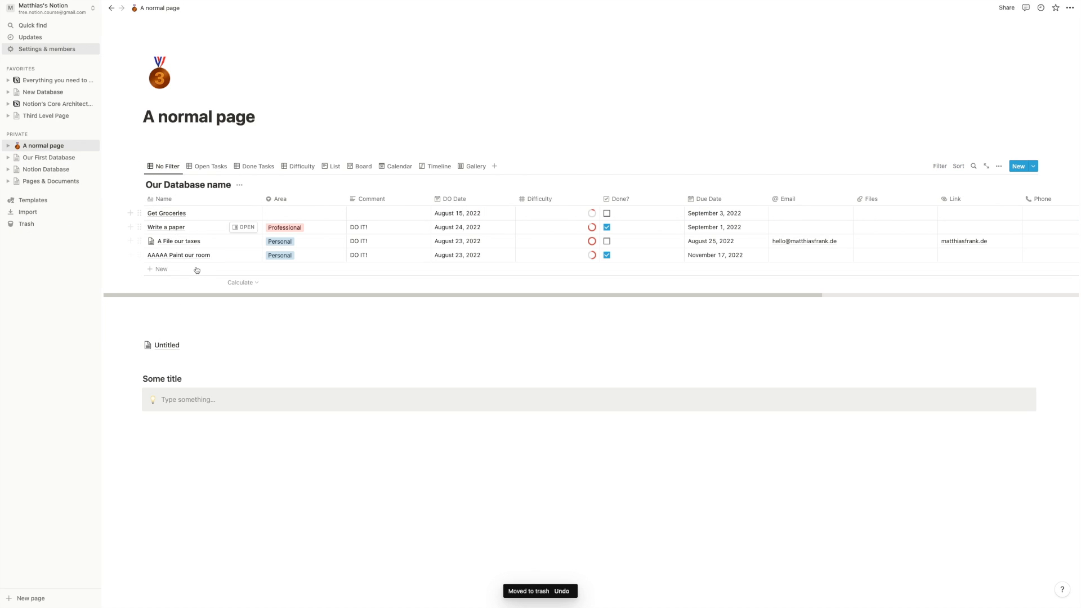
{"action": "key", "text": "super+z"}
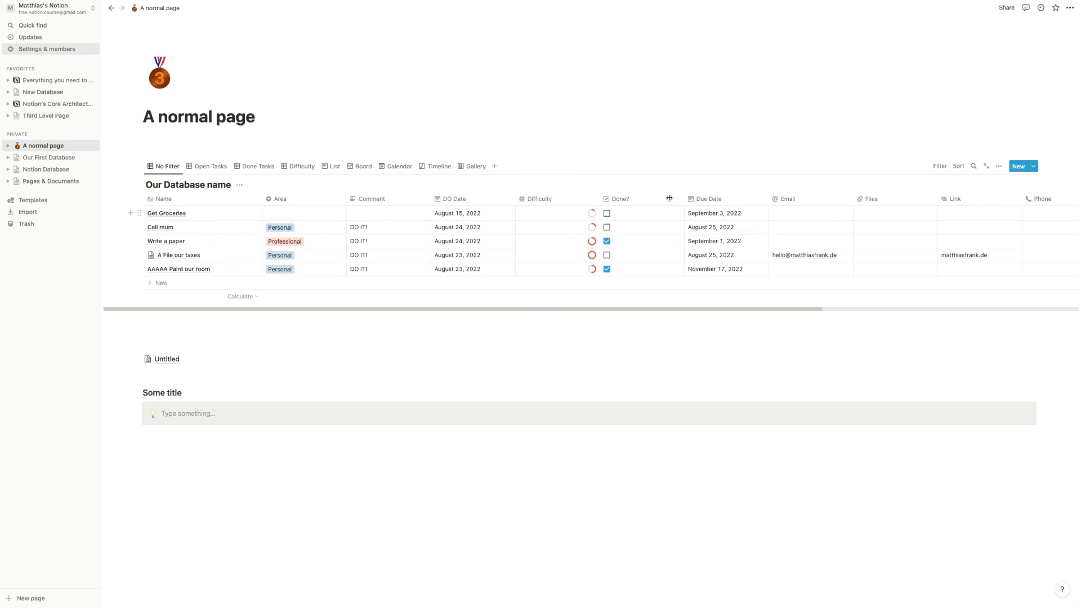
- Group the No Filter view's rows by the Area property
{"action": "left_click", "coordinate": [361, 166]}
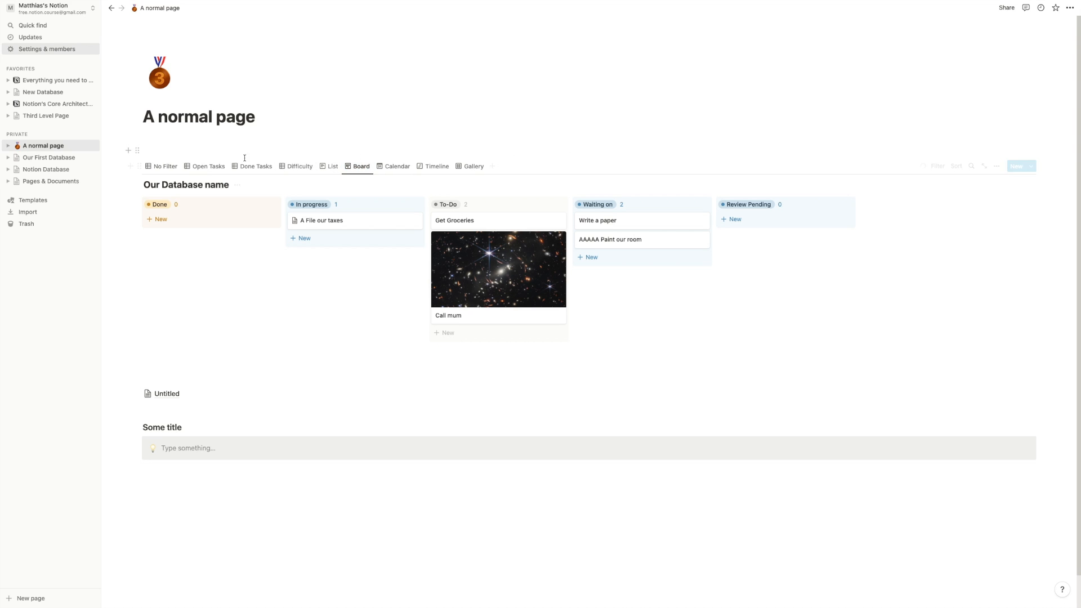
{"action": "left_click", "coordinate": [168, 168]}
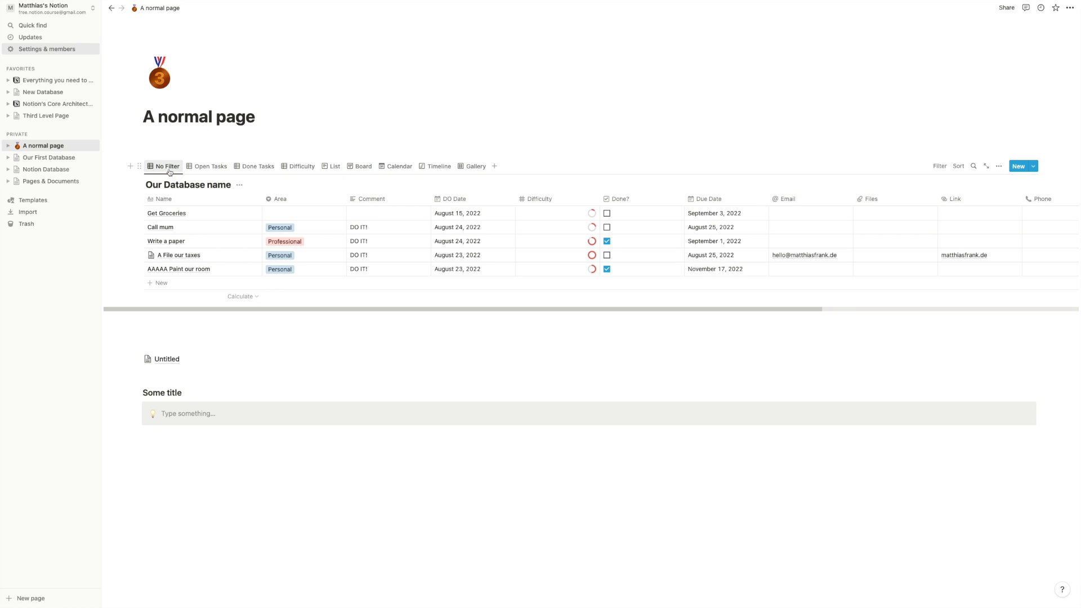
{"action": "left_click", "coordinate": [1000, 166]}
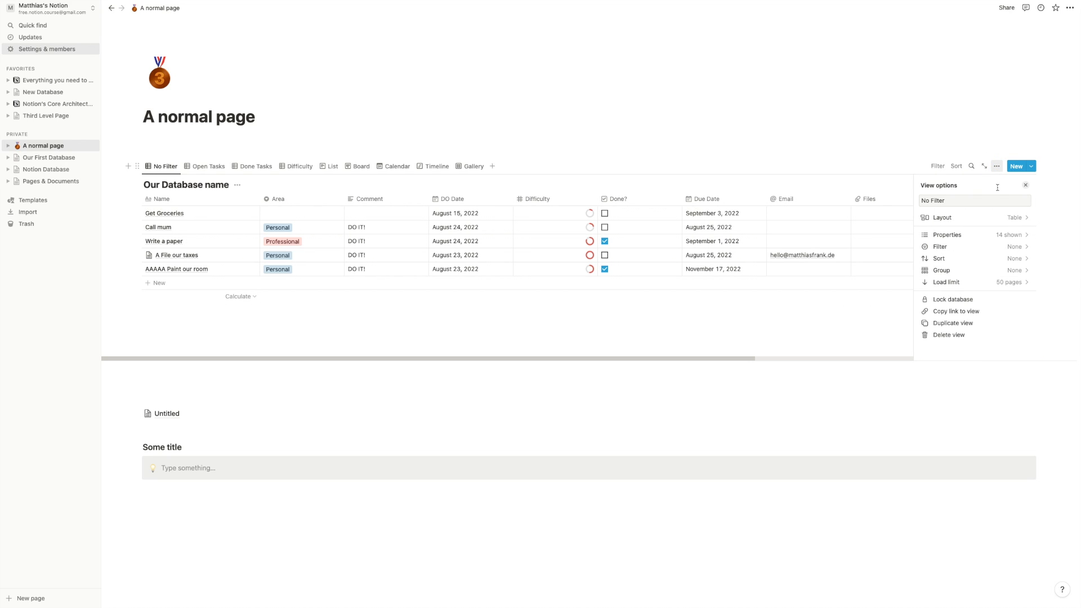
{"action": "left_click", "coordinate": [967, 276]}
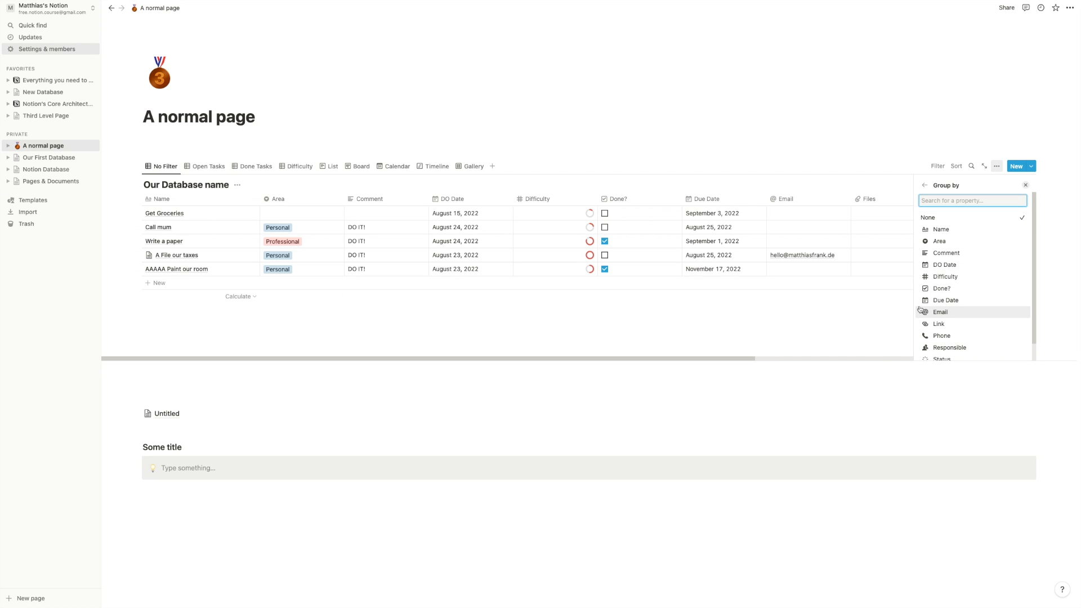
{"action": "left_click", "coordinate": [963, 234]}
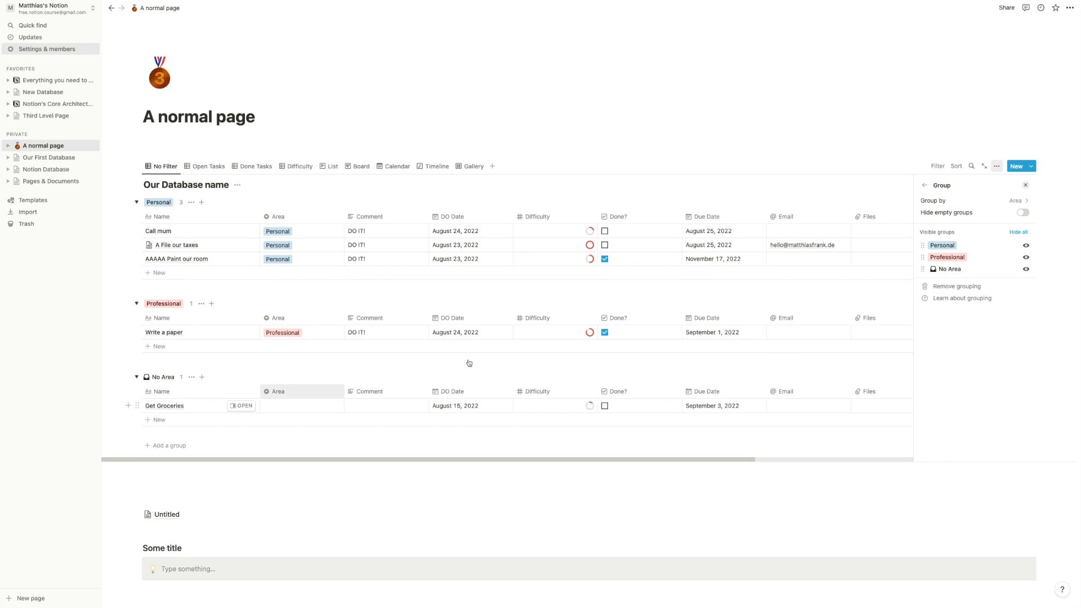
- Set Get Groceries' Area to Professional and collapse the empty No Area group
{"action": "left_click", "coordinate": [315, 407]}
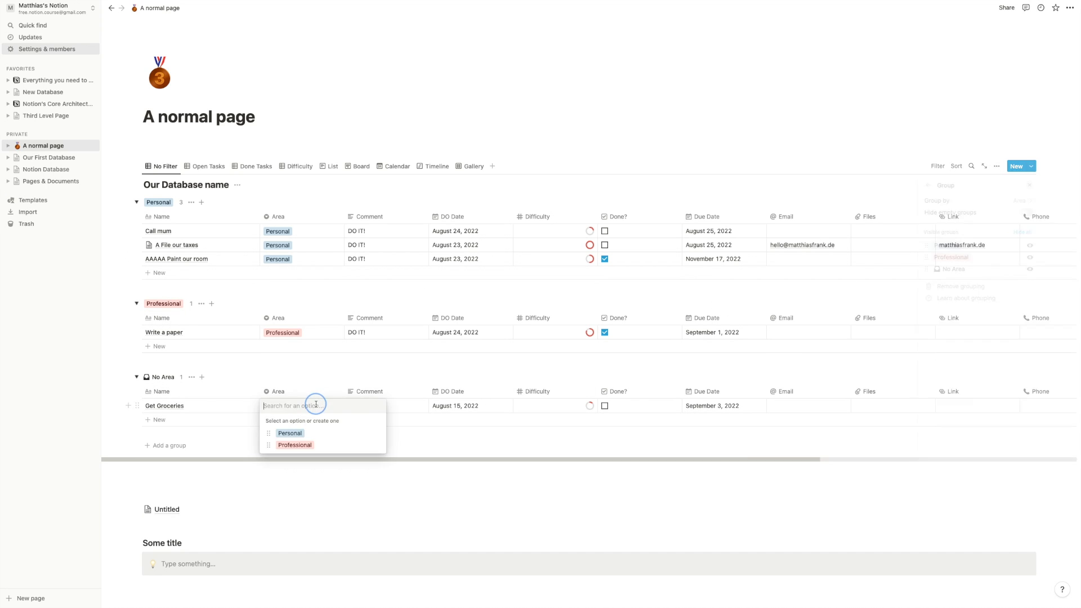
{"action": "left_click", "coordinate": [298, 445]}
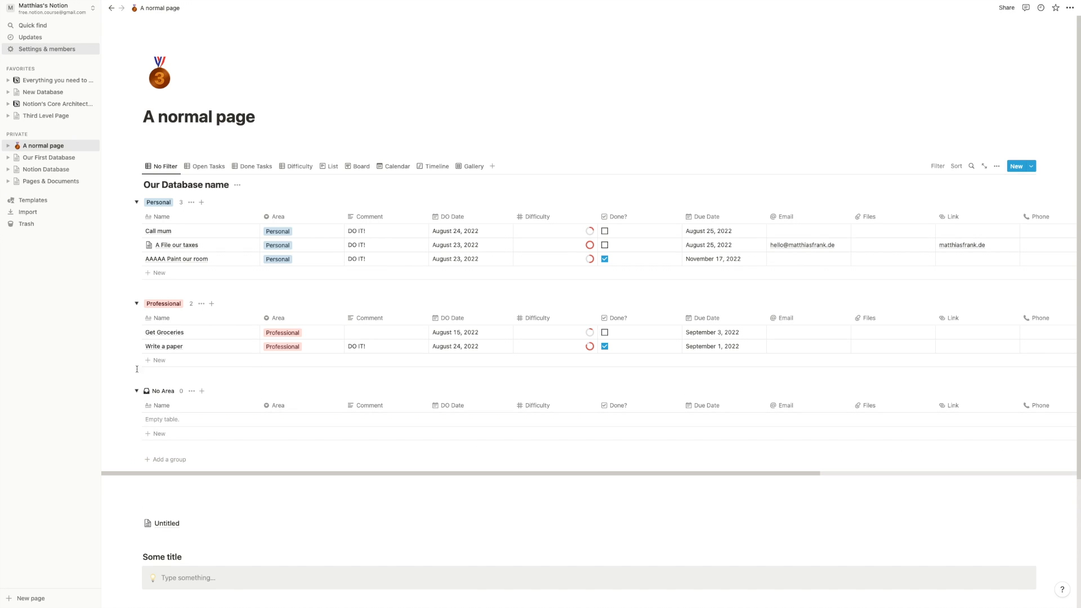
{"action": "left_click", "coordinate": [136, 391]}
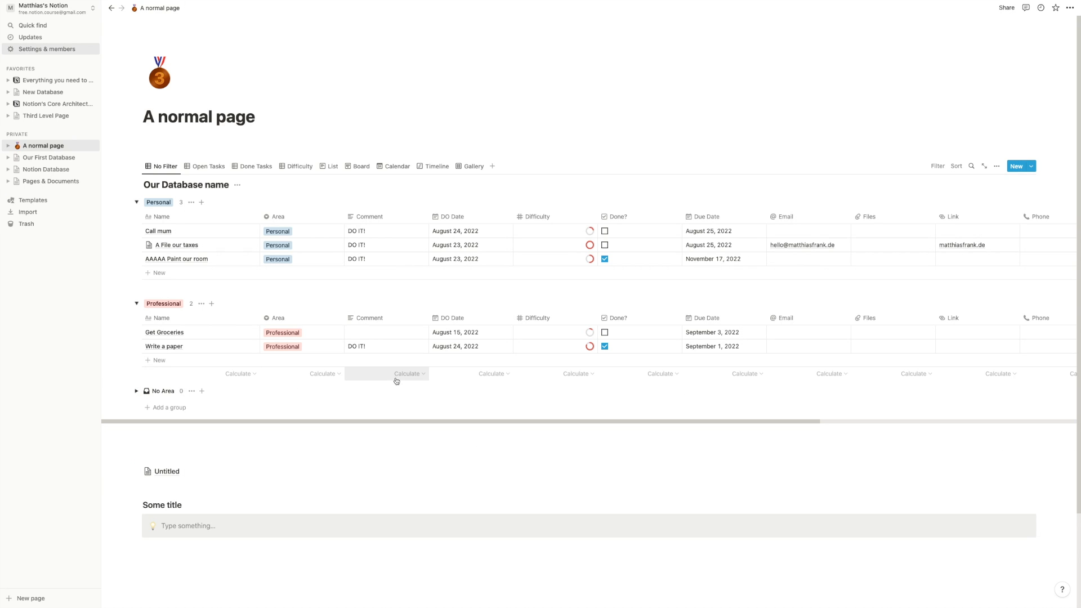
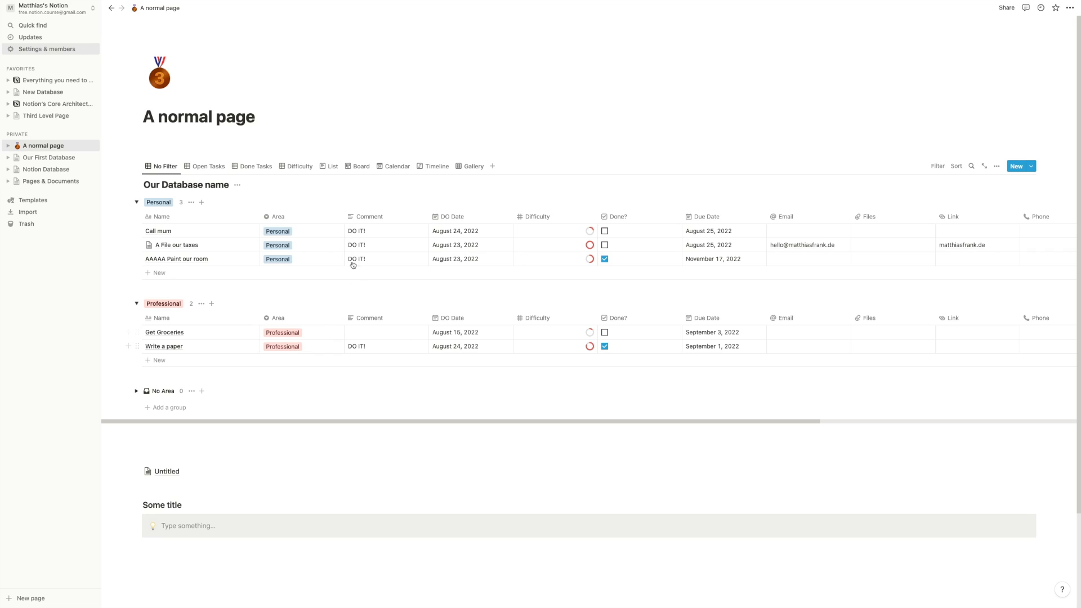
- Show the database as the Board view and look at its layout options
{"action": "left_click", "coordinate": [360, 166]}
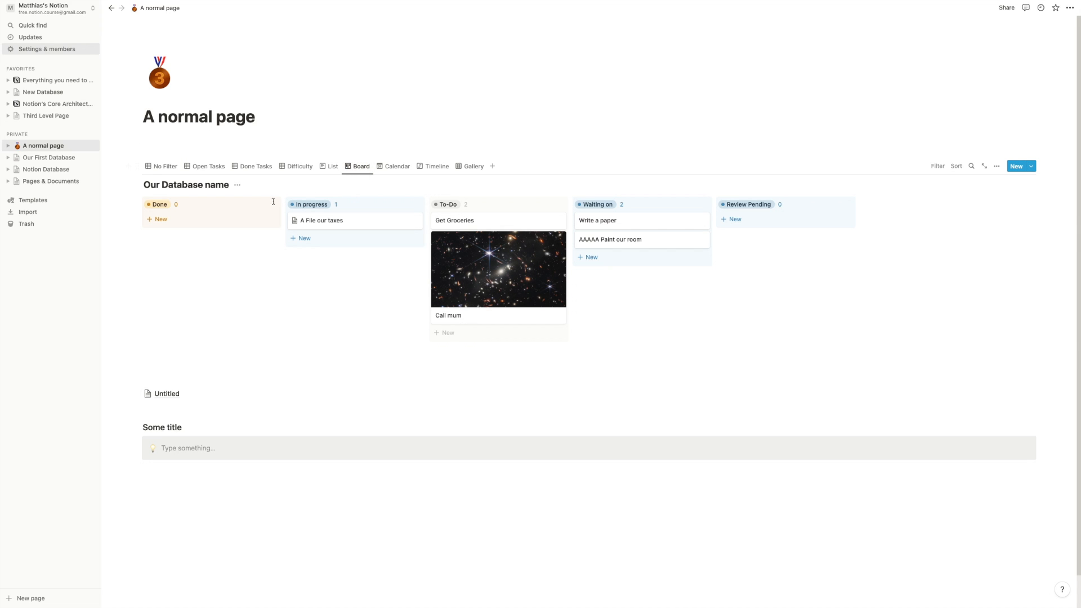
{"action": "left_click", "coordinate": [997, 167]}
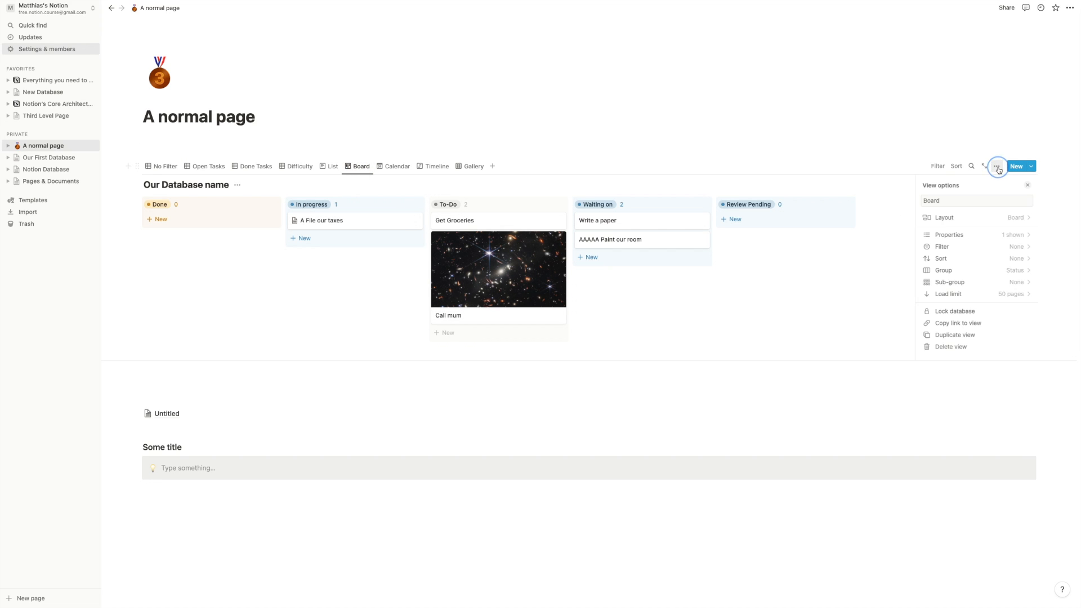
{"action": "left_click", "coordinate": [981, 218]}
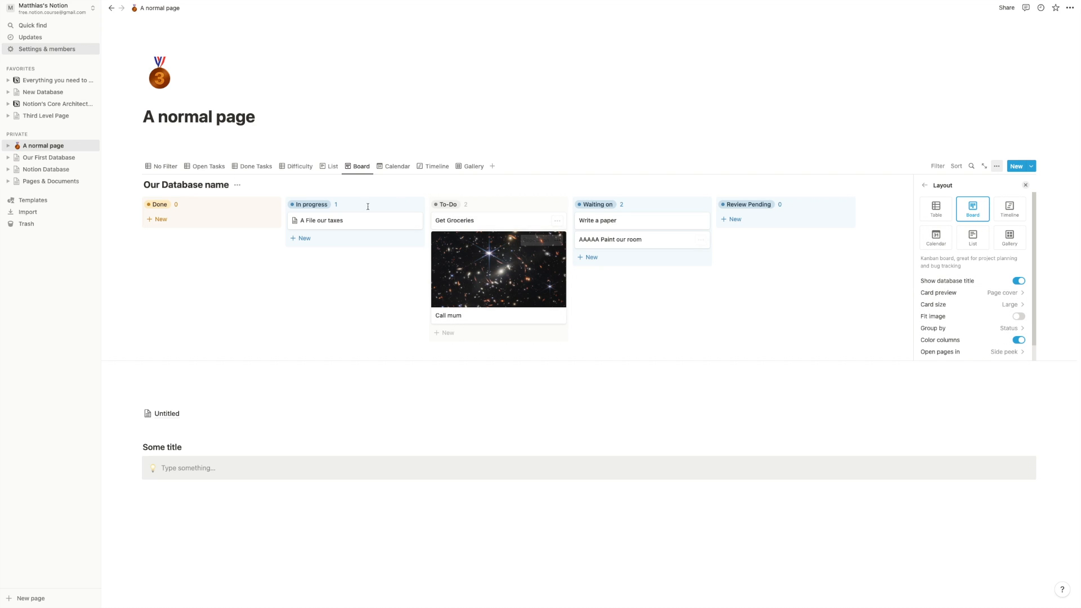
- Change the No Filter table's grouping from Area to Status
{"action": "left_click", "coordinate": [161, 166]}
{"action": "left_click", "coordinate": [997, 166]}
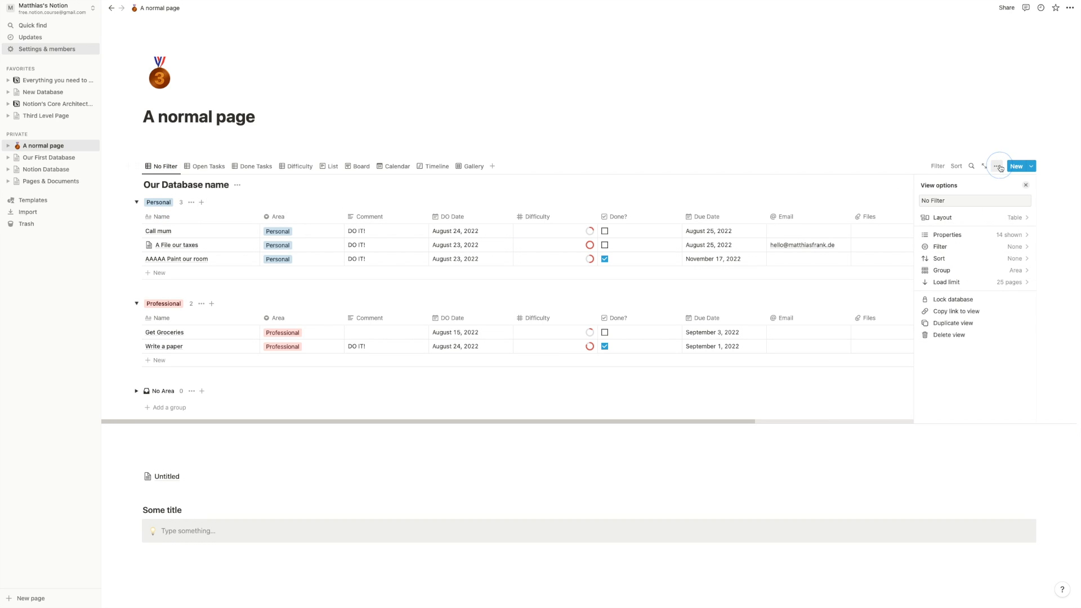
{"action": "left_click", "coordinate": [975, 271]}
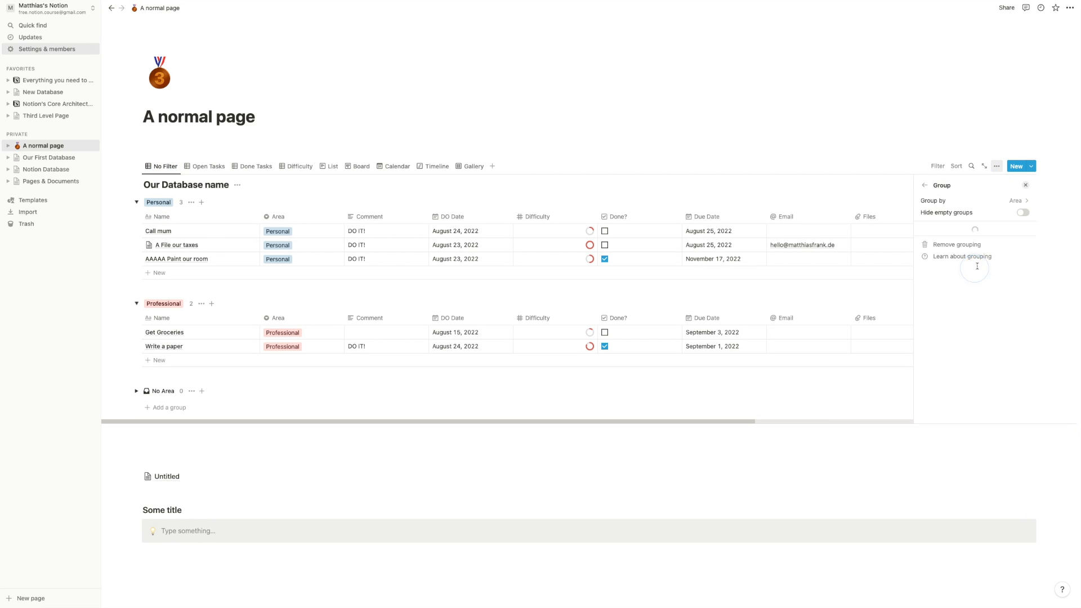
{"action": "left_click", "coordinate": [995, 201]}
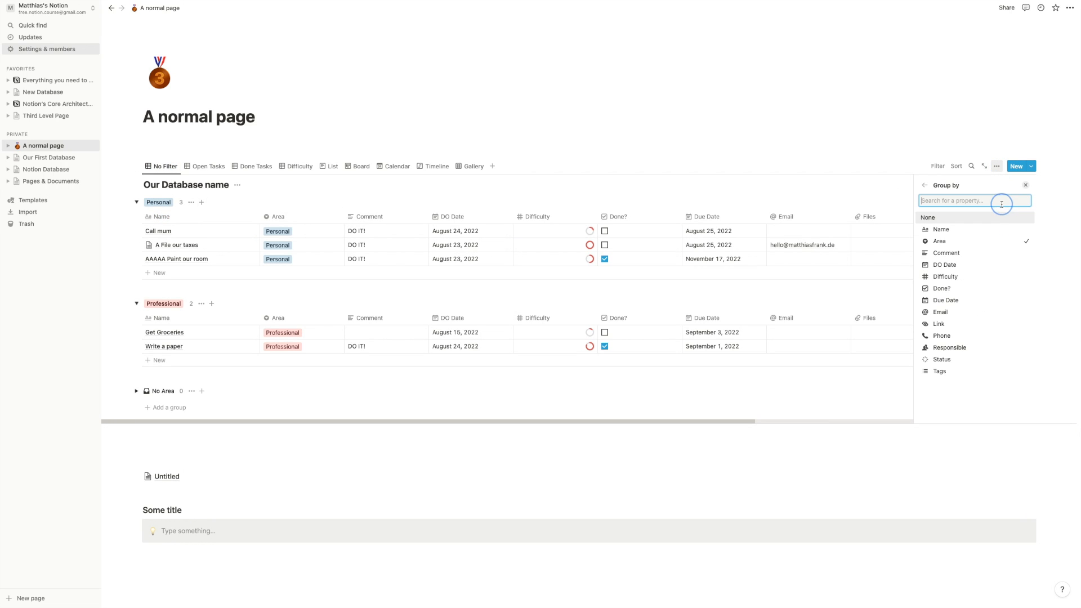
{"action": "left_click", "coordinate": [946, 359]}
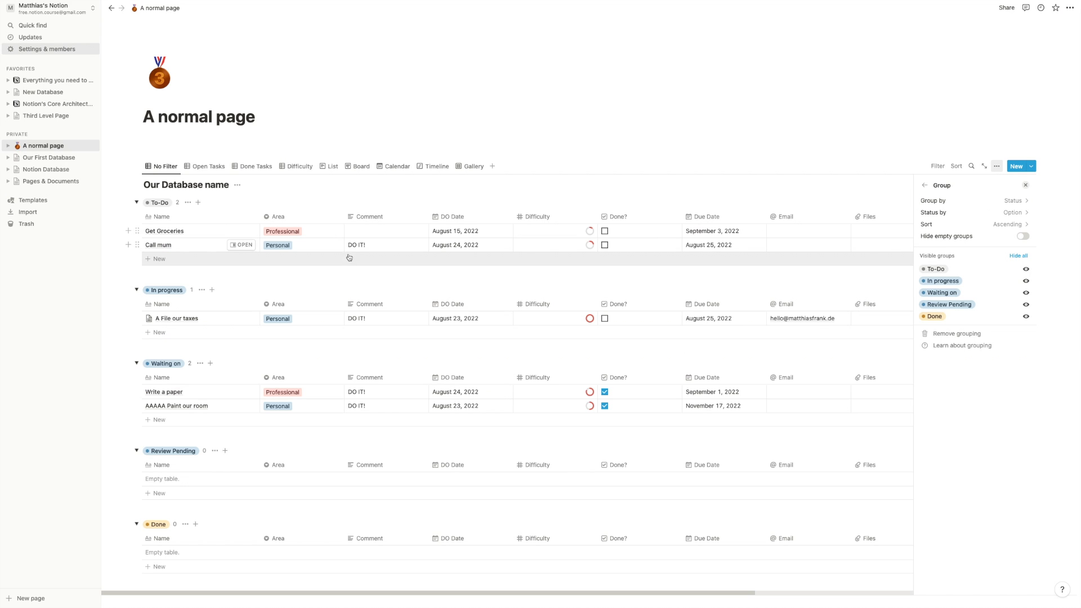
{"action": "left_click", "coordinate": [154, 181]}
- Scroll through the Status-grouped table, then return to the Board view
{"action": "scroll", "coordinate": [205, 287], "scroll_direction": "down", "scroll_amount": 3}
{"action": "scroll", "coordinate": [202, 232], "scroll_direction": "up", "scroll_amount": 3}
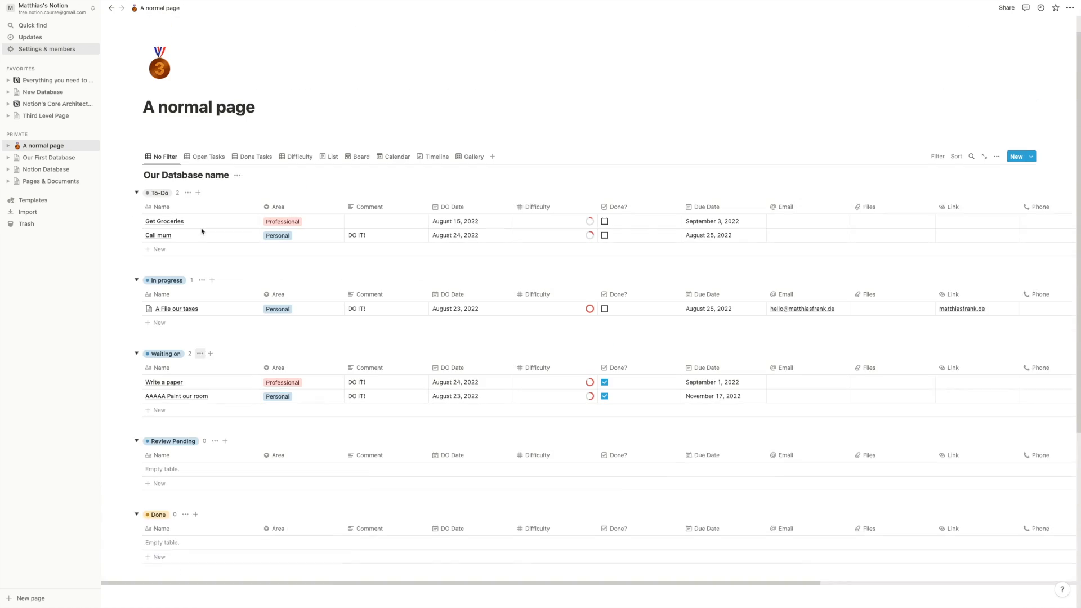
{"action": "scroll", "coordinate": [203, 232], "scroll_direction": "down", "scroll_amount": 3}
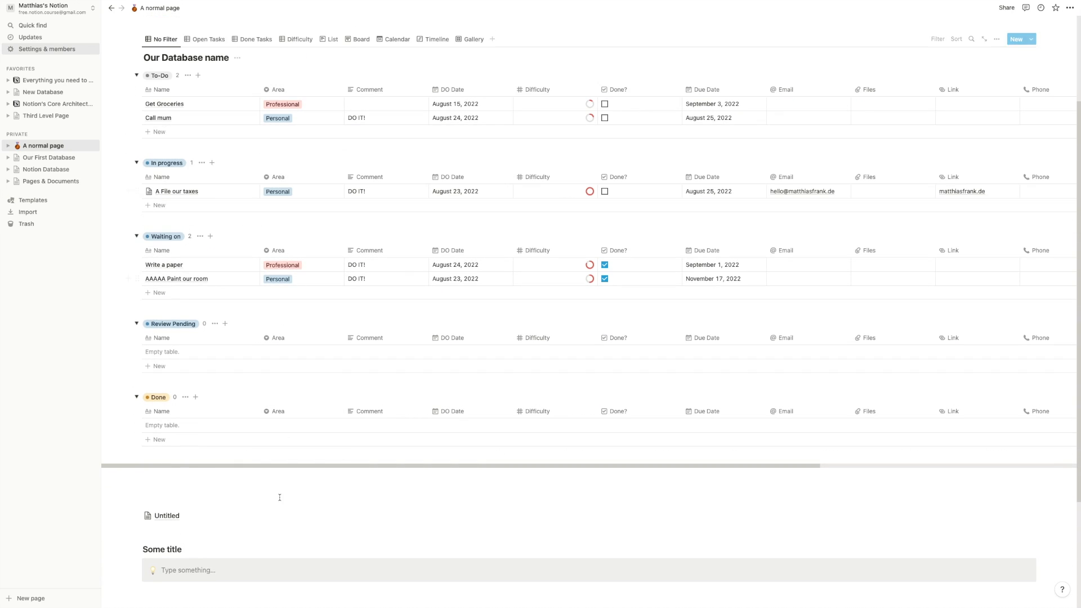
{"action": "scroll", "coordinate": [280, 498], "scroll_direction": "up", "scroll_amount": 2}
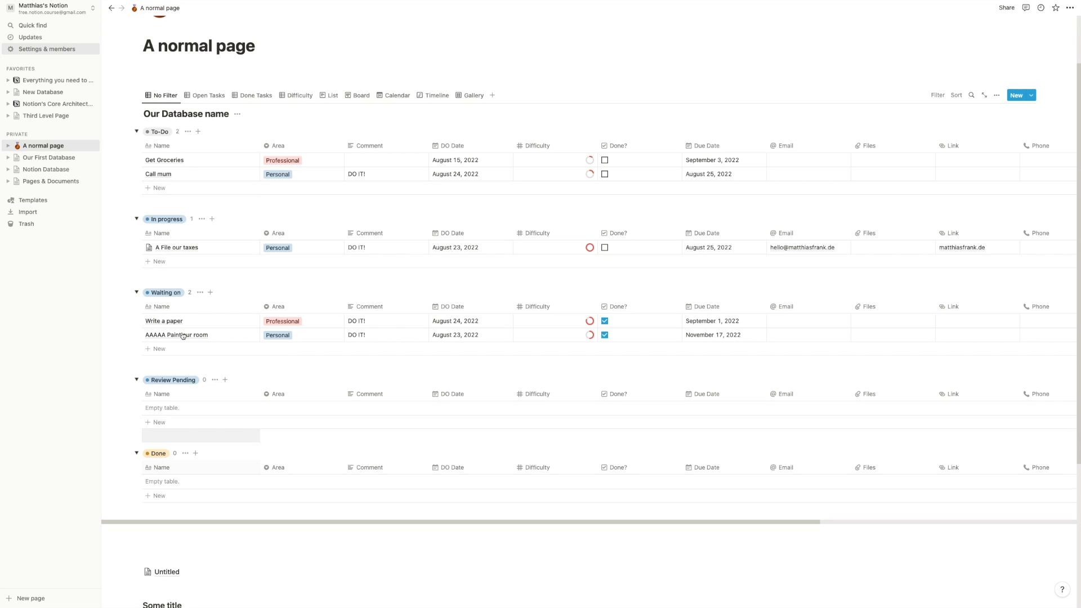
{"action": "scroll", "coordinate": [183, 336], "scroll_direction": "up", "scroll_amount": 2}
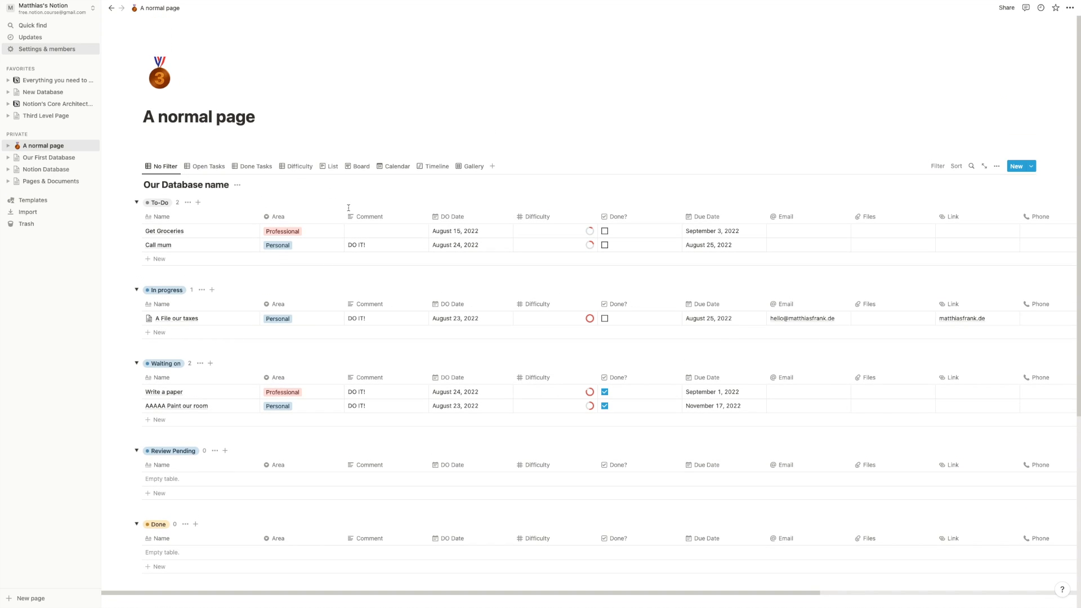
{"action": "left_click", "coordinate": [354, 167]}
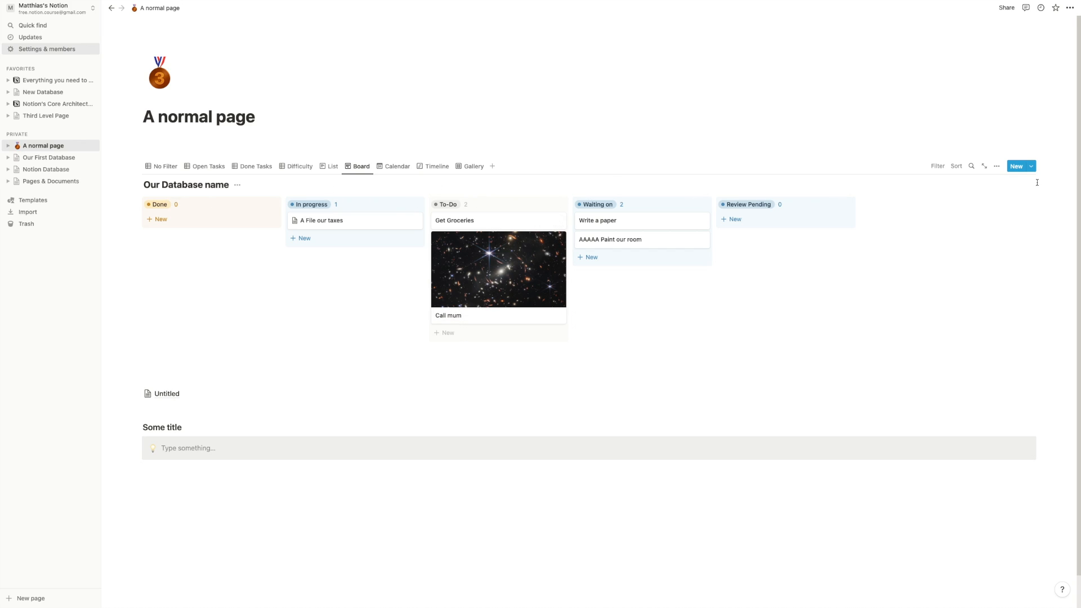
- Sub-group the board's status columns by Area
{"action": "left_click", "coordinate": [997, 167]}
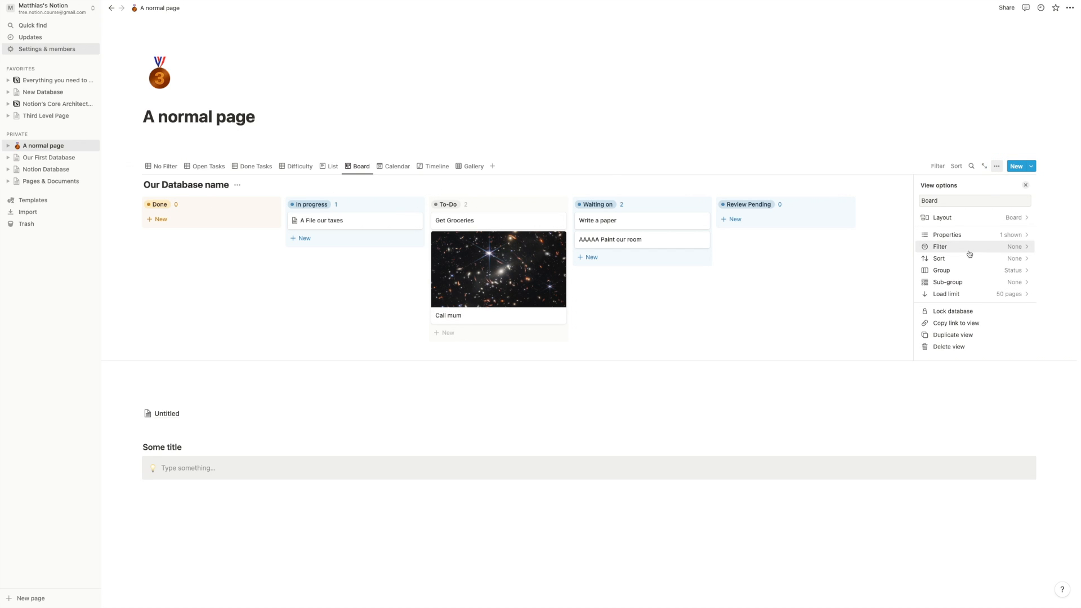
{"action": "left_click", "coordinate": [973, 286]}
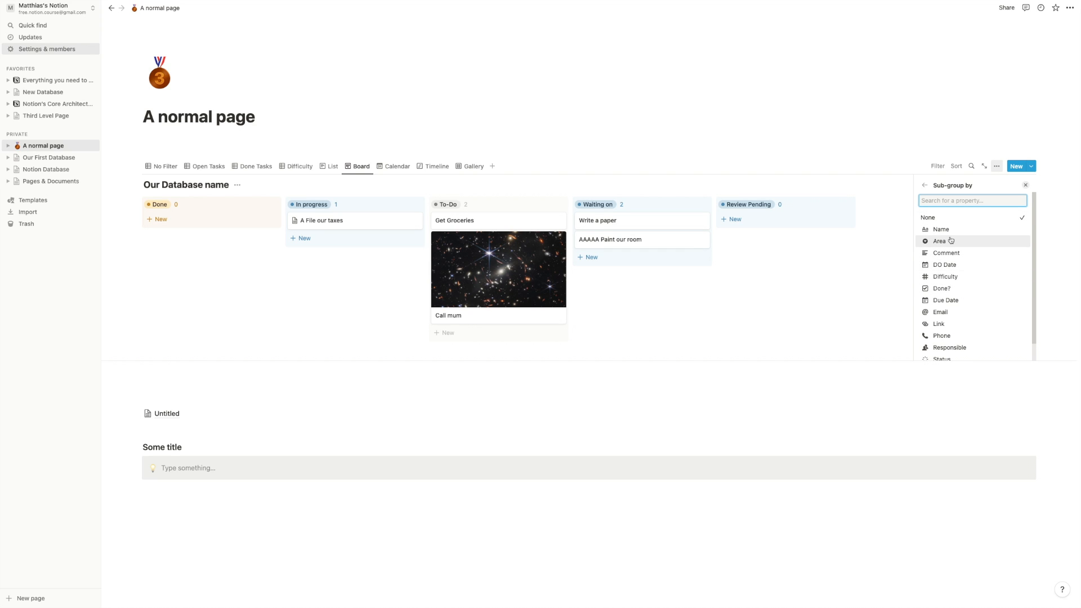
{"action": "left_click", "coordinate": [951, 241]}
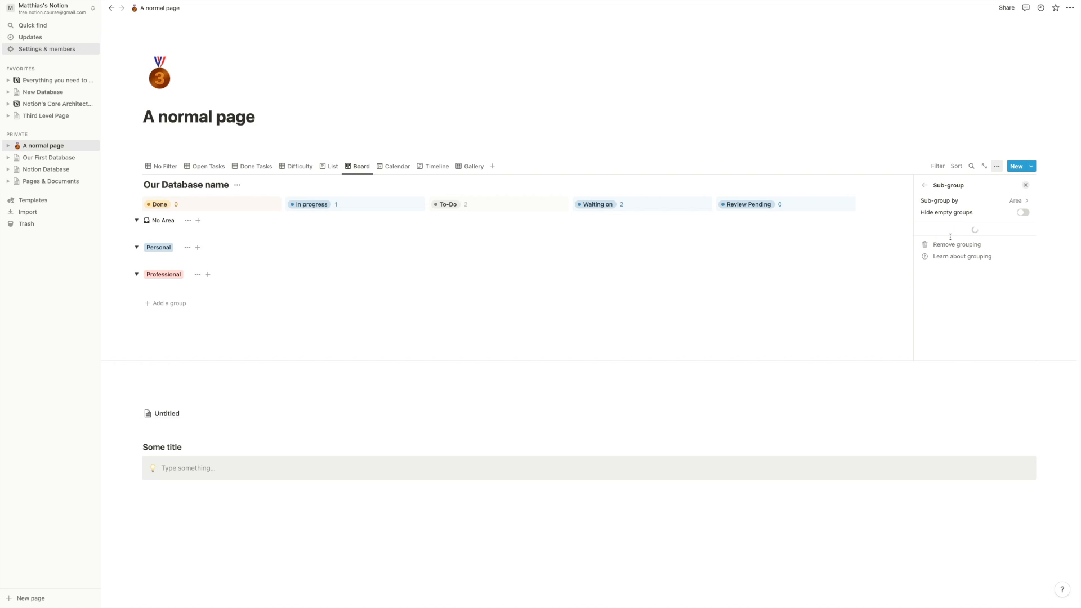
{"action": "left_click", "coordinate": [352, 116]}
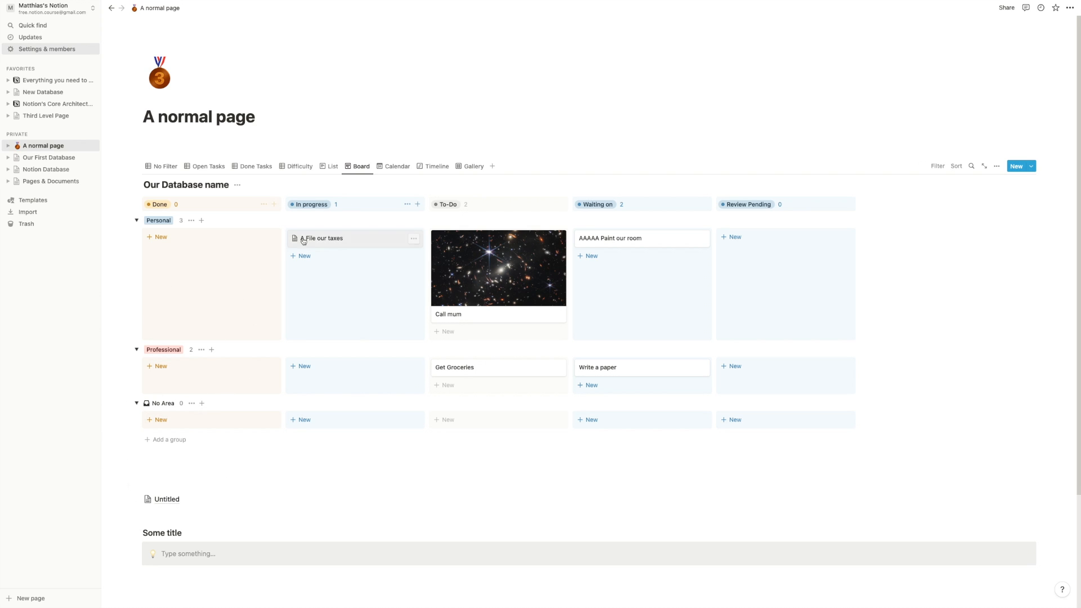
- Move 'A File our taxes' to Professional/Done and 'AAAAA Paint our room' to Professional/In progress
{"action": "left_click_drag", "start_coordinate": [358, 244], "coordinate": [231, 379]}
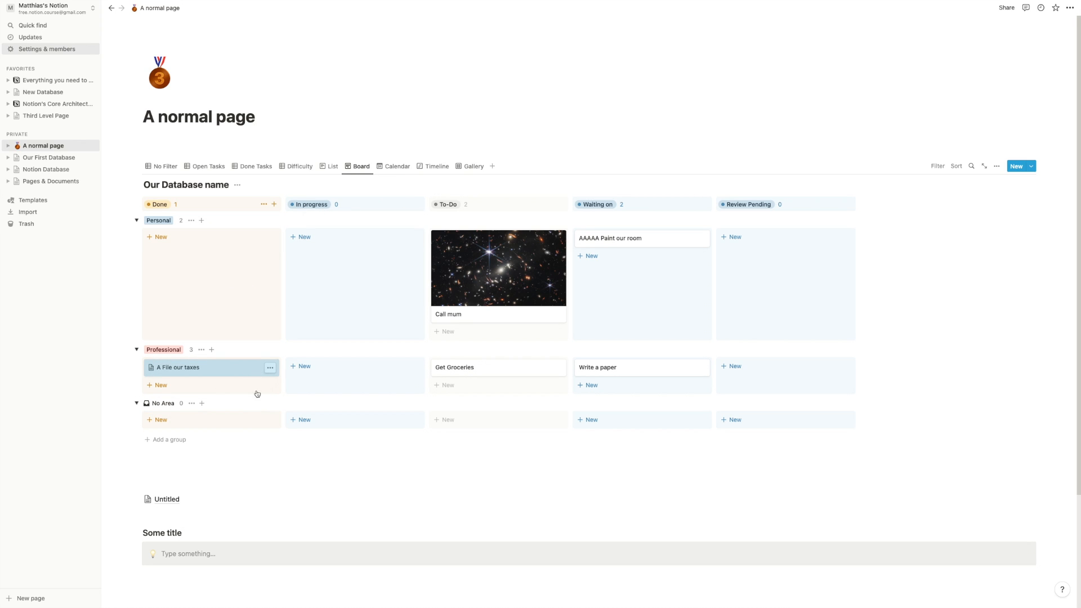
{"action": "left_click_drag", "start_coordinate": [637, 241], "coordinate": [391, 377]}
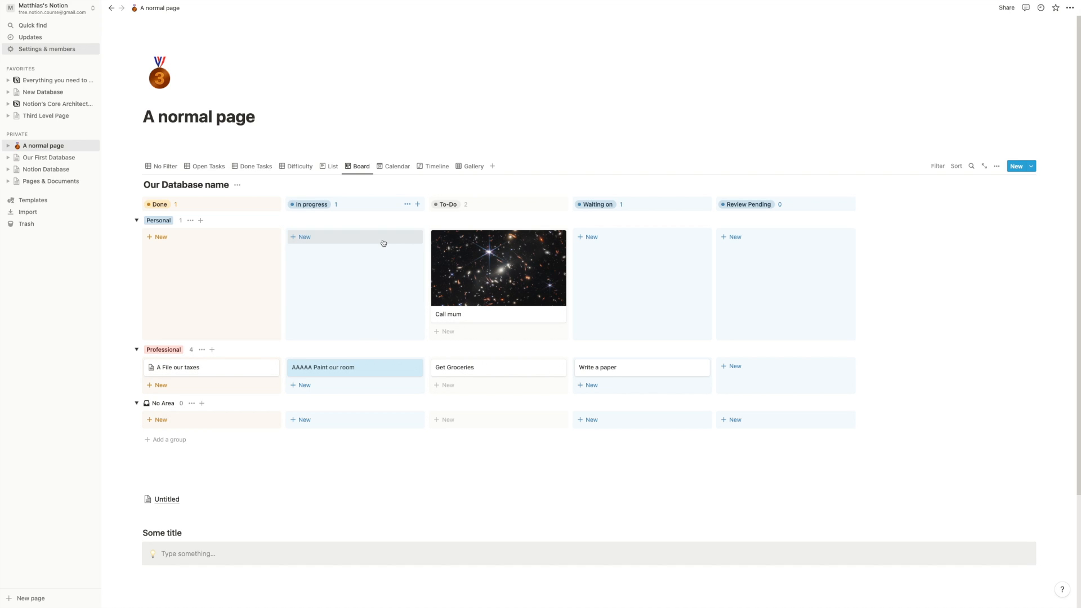
{"action": "left_click", "coordinate": [155, 167]}
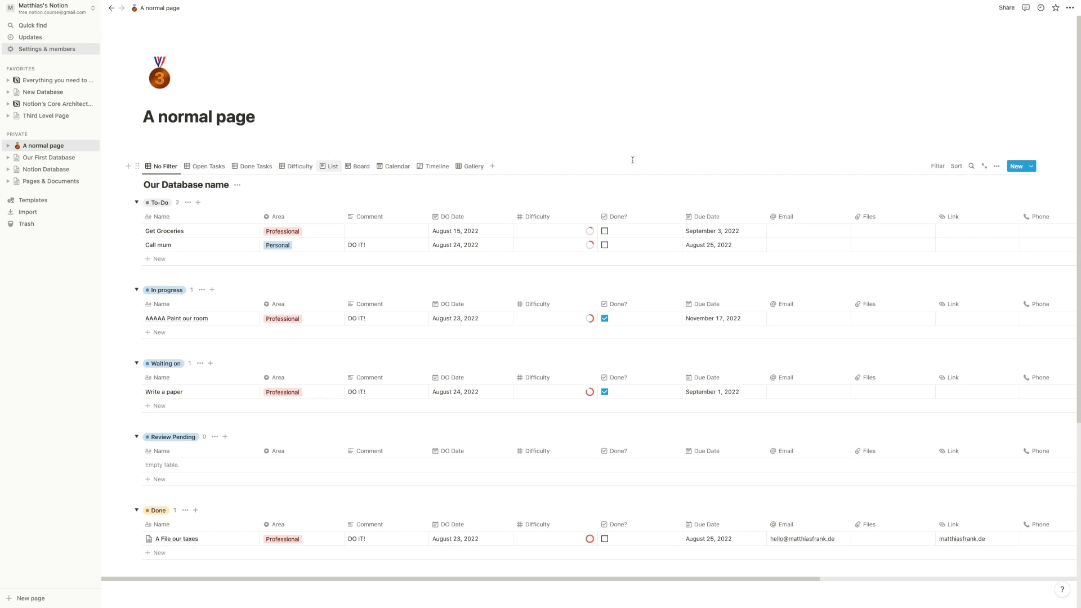
- Remove the Status grouping from the No Filter table
{"action": "left_click", "coordinate": [996, 166]}
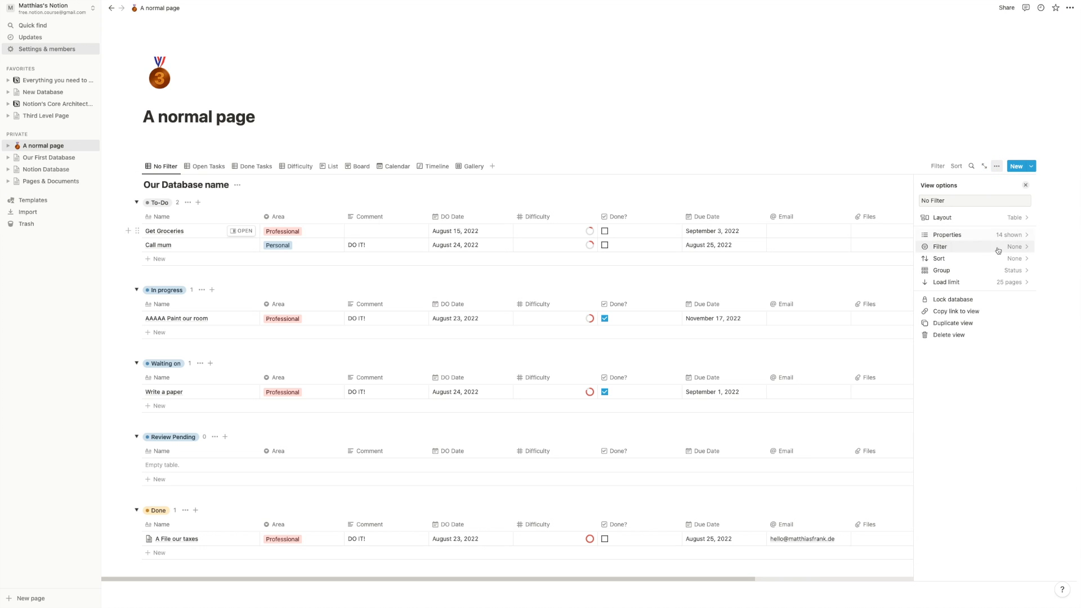
{"action": "left_click", "coordinate": [990, 274]}
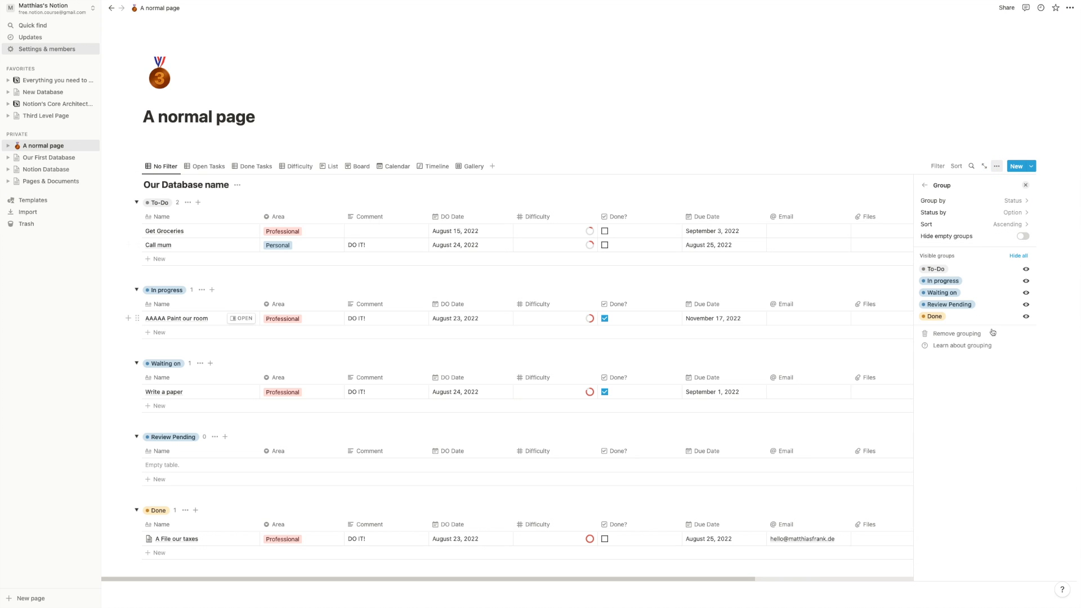
{"action": "left_click", "coordinate": [984, 334]}
{"action": "left_click", "coordinate": [925, 185]}
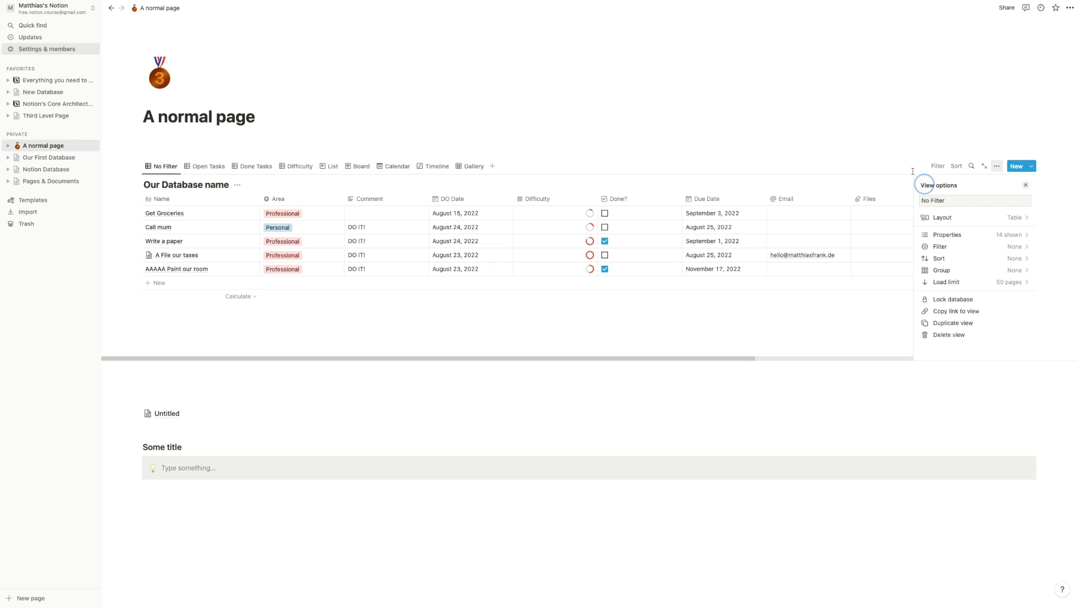
{"action": "left_click", "coordinate": [670, 297]}
{"action": "left_click", "coordinate": [558, 331]}
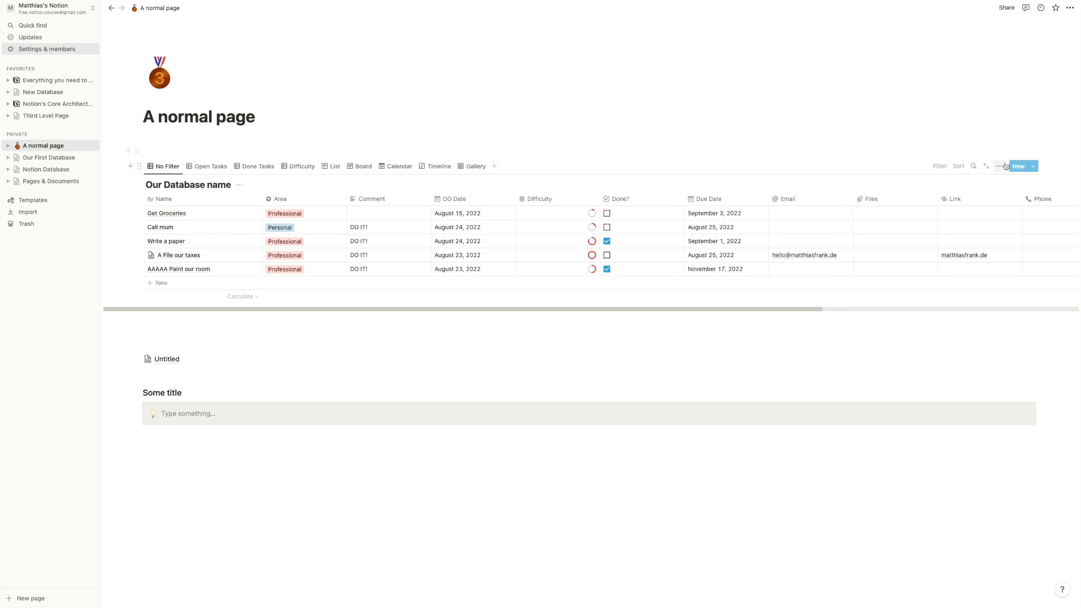
- Look through the template list under the New button's arrow for Our Database name
{"action": "left_click", "coordinate": [1034, 168]}
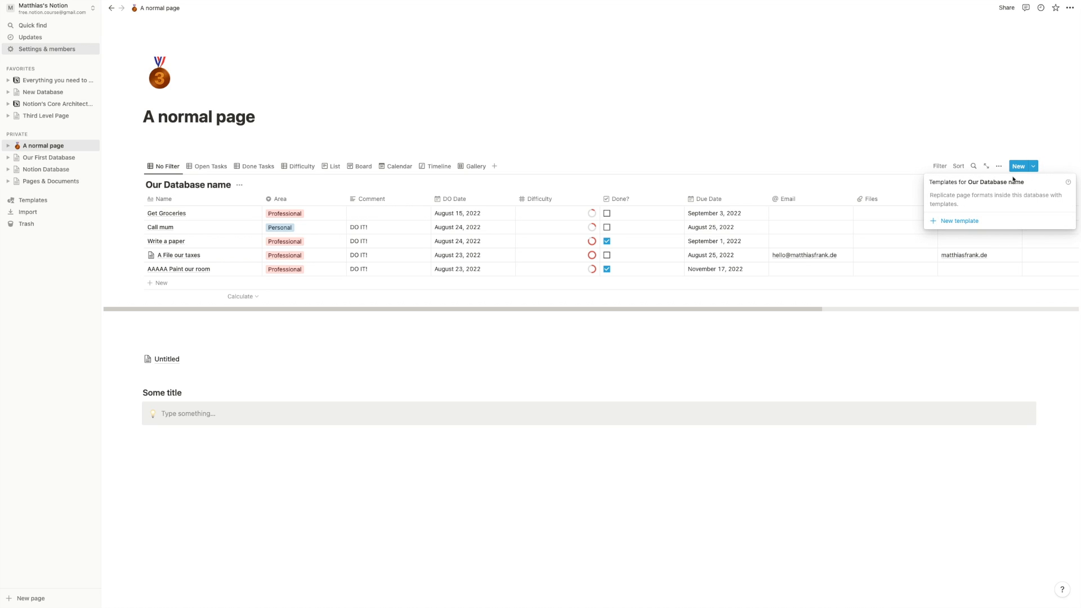
{"action": "left_click_drag", "start_coordinate": [931, 194], "coordinate": [973, 208]}
{"action": "left_click", "coordinate": [974, 209]}
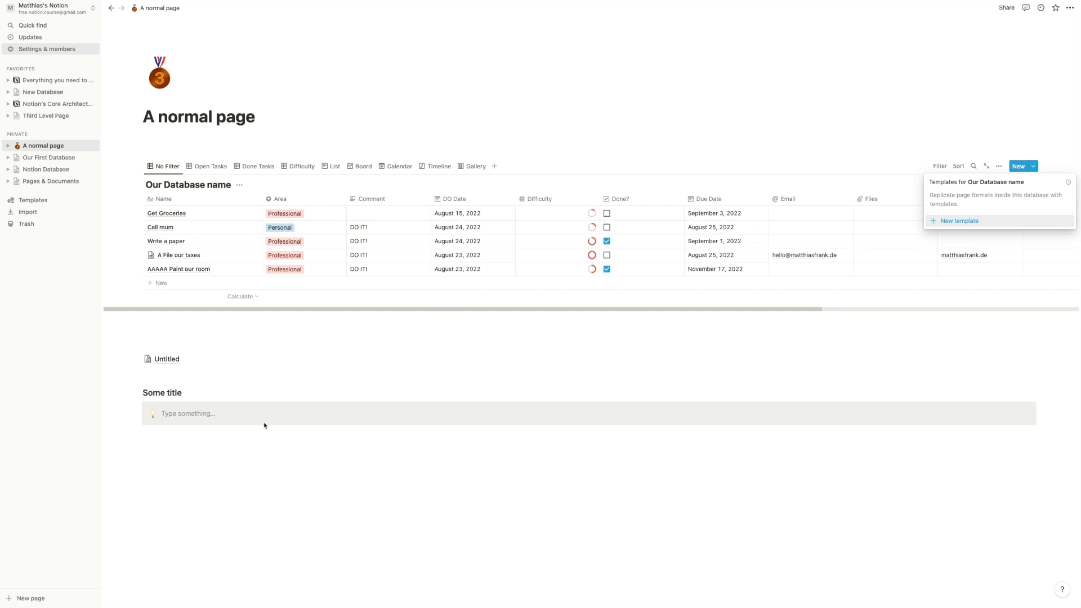
{"action": "left_click", "coordinate": [223, 477]}
{"action": "left_click", "coordinate": [213, 461]}
{"action": "key", "text": "Return"}
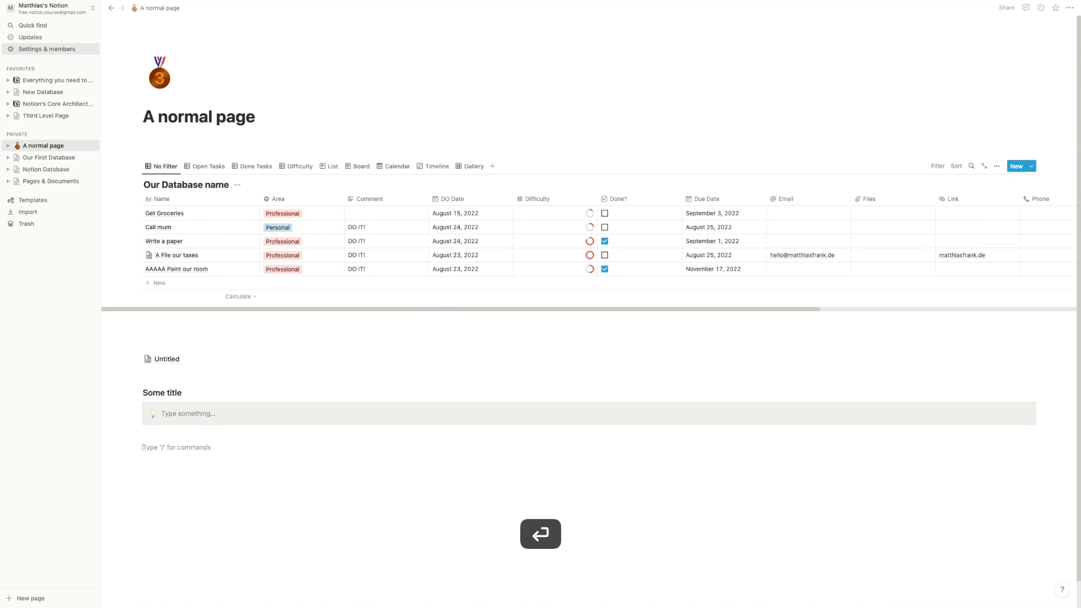
{"action": "type", "text": "/temp"}
{"action": "key", "text": "Return"}
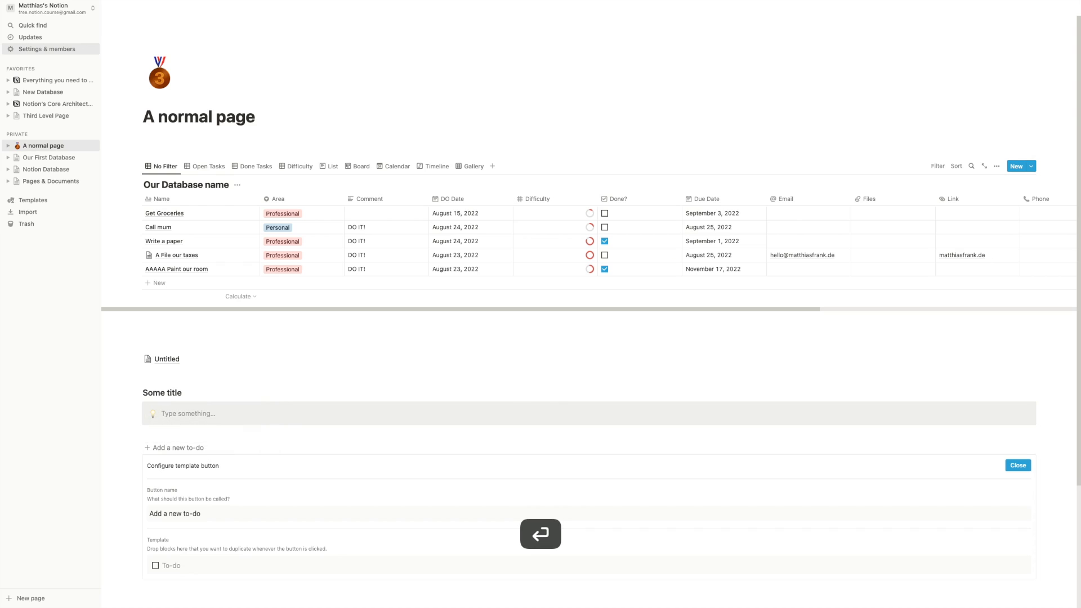
{"action": "scroll", "coordinate": [160, 324], "scroll_direction": "down", "scroll_amount": 3}
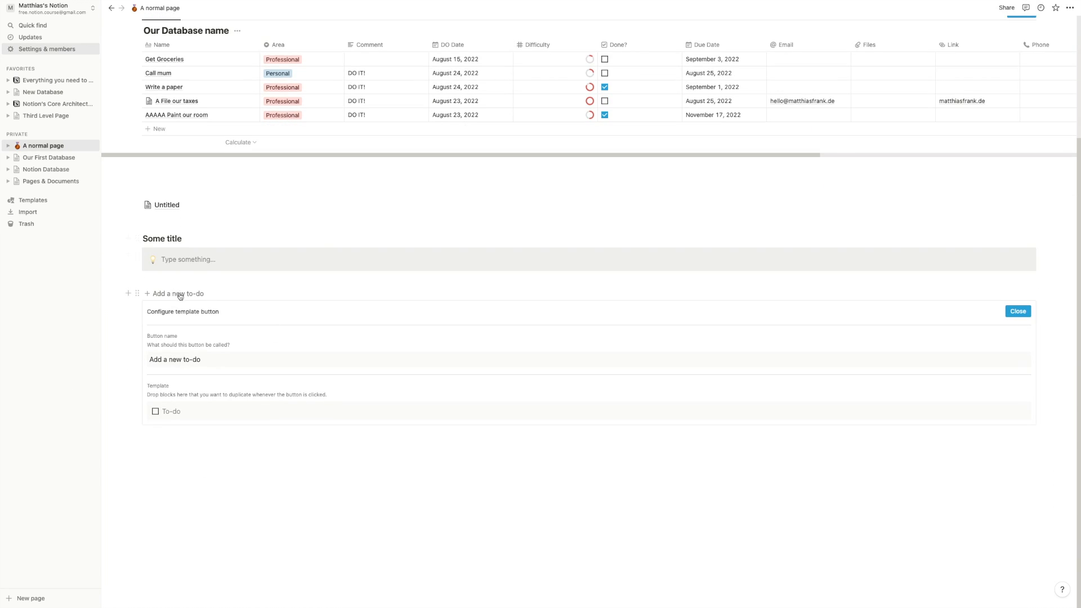
{"action": "key", "text": "Return"}
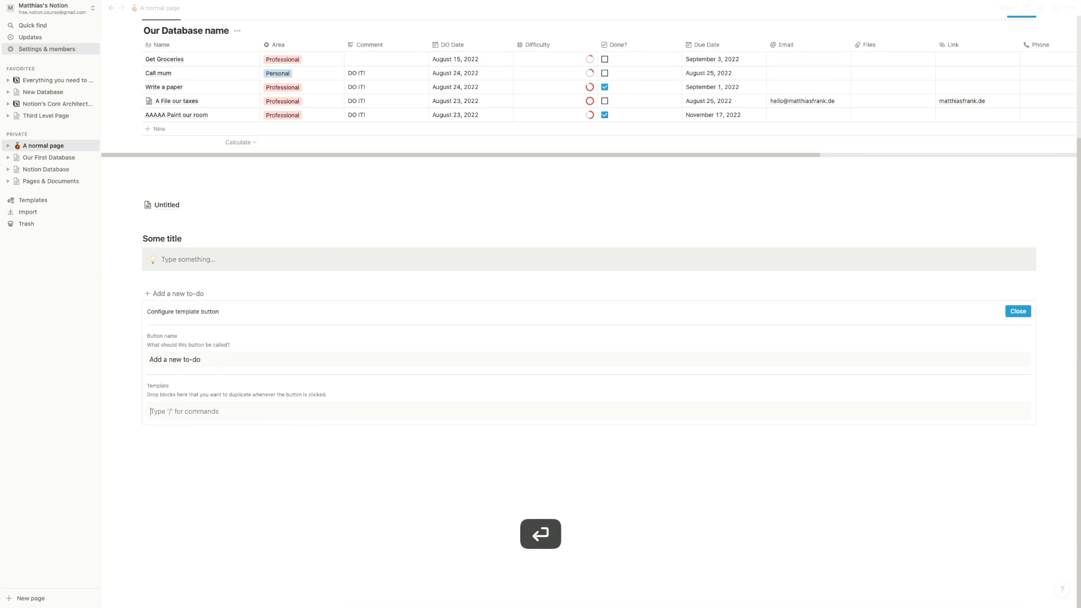
{"action": "type", "text": "@toda"}
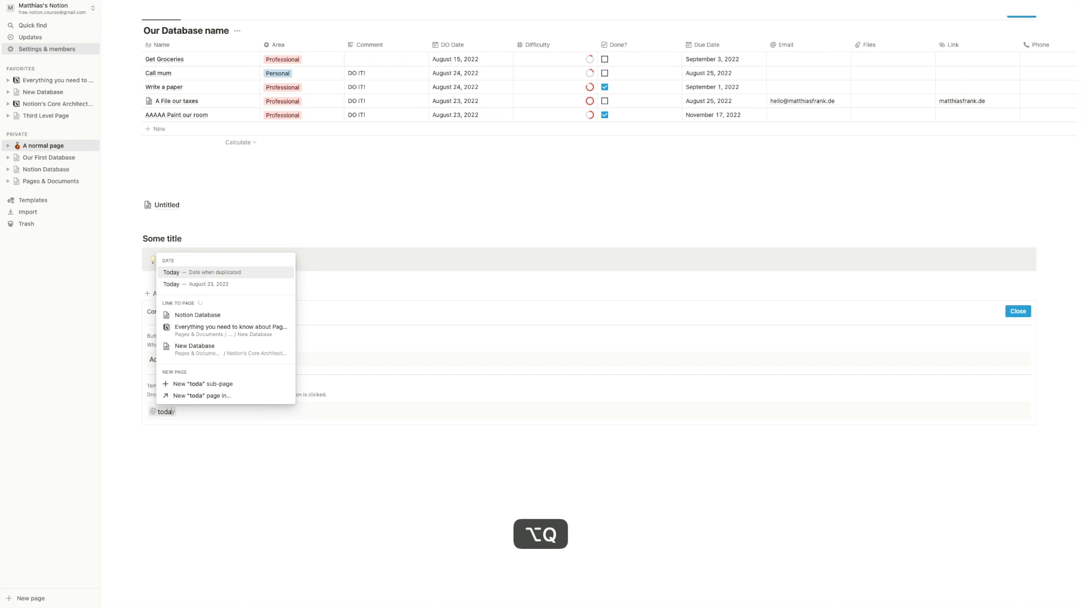
{"action": "key", "text": "Return"}
{"action": "key", "text": "Return"}
{"action": "type", "text": "/to"}
{"action": "key", "text": "Return"}
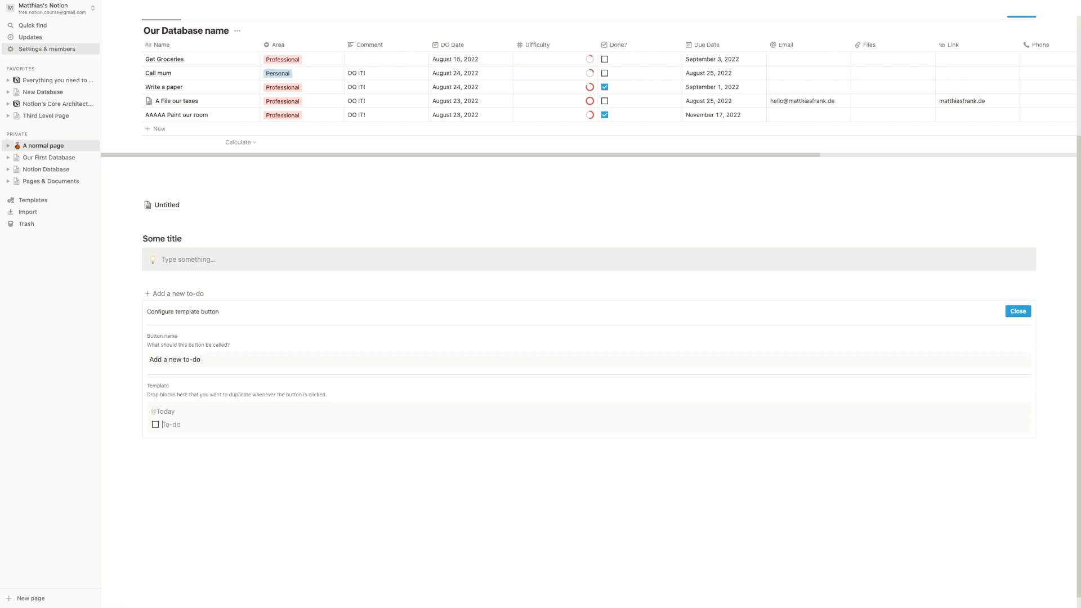
{"action": "left_click", "coordinate": [1022, 311]}
{"action": "left_click", "coordinate": [178, 419]}
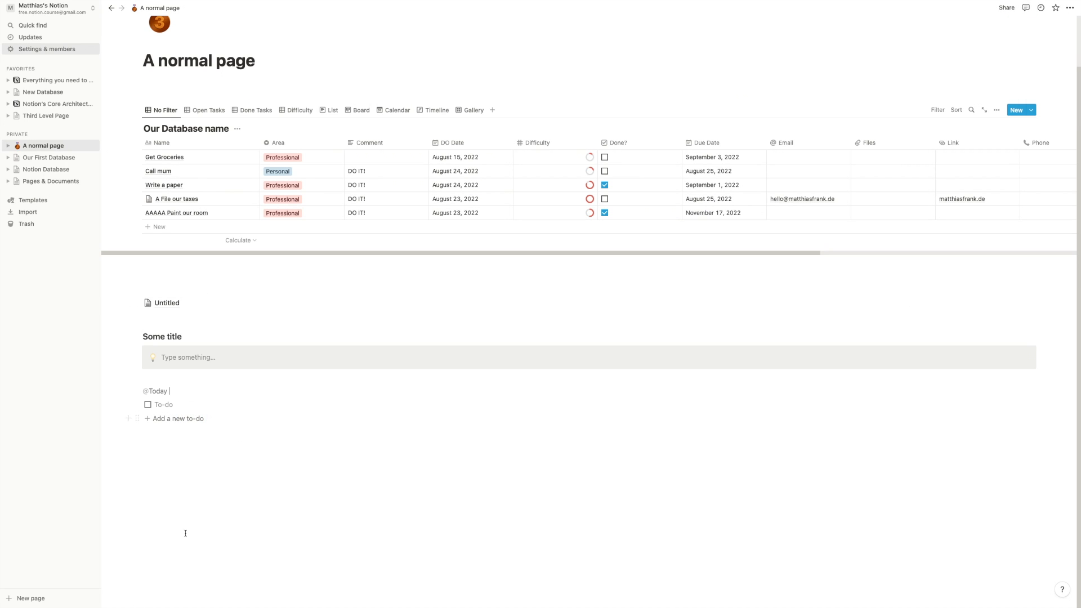
- Add a 'somsthing big' Heading 1, a 'QUestions' line and two filler lines to the button's template
{"action": "left_click", "coordinate": [1018, 419]}
{"action": "left_click", "coordinate": [253, 544]}
{"action": "key", "text": "Return"}
{"action": "key", "text": "Return"}
{"action": "type", "text": "/h1"}
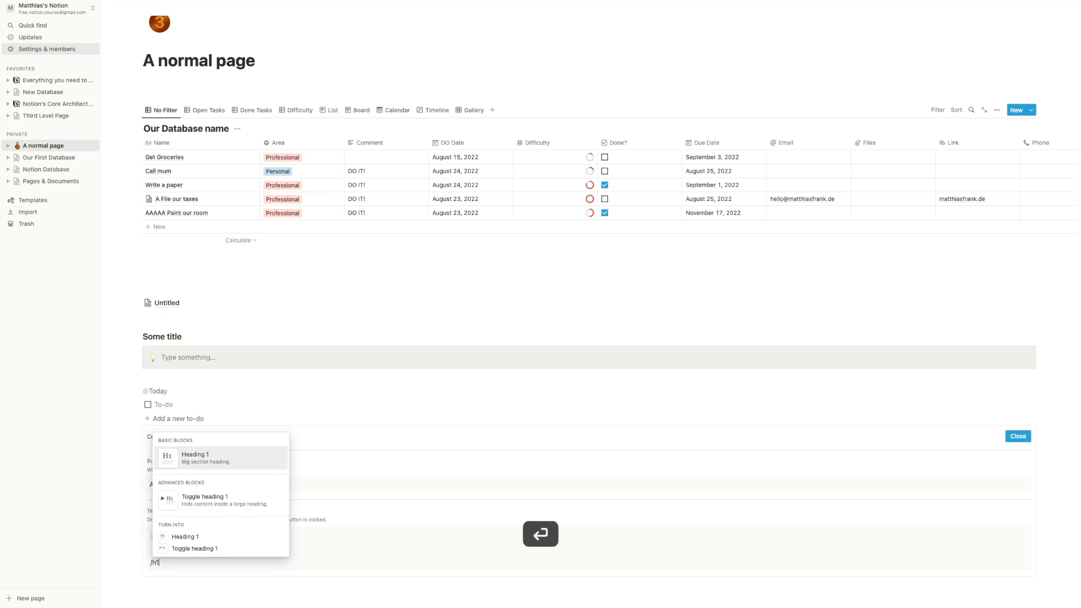
{"action": "key", "text": "Return"}
{"action": "type", "text": "soms"}
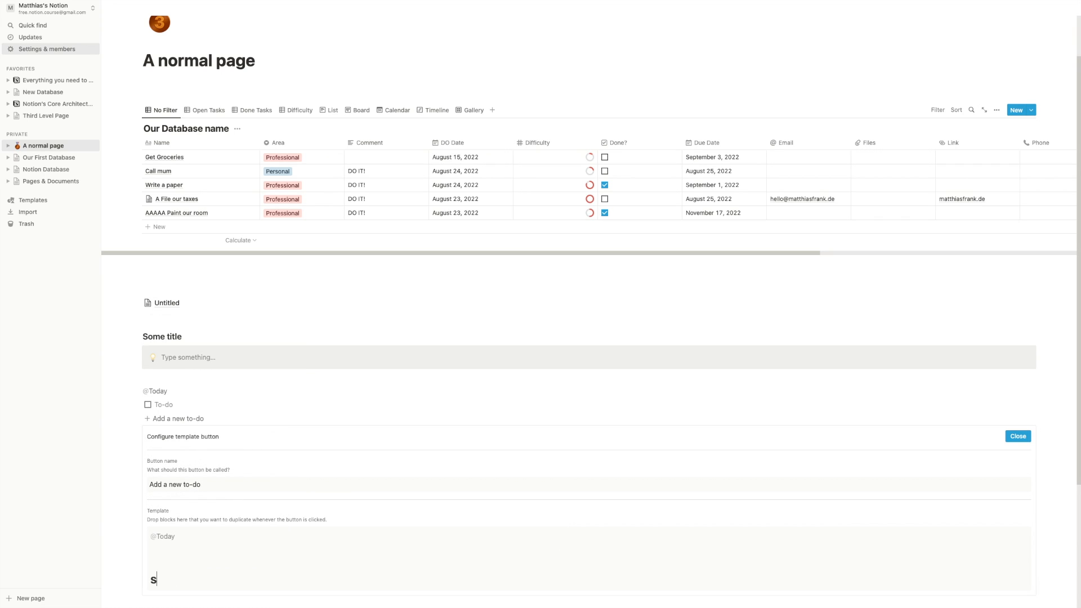
{"action": "type", "text": "thing big"}
{"action": "key", "text": "Return"}
{"action": "type", "text": "QUestions"}
{"action": "key", "text": "Return"}
{"action": "type", "text": "aöosidofnäasd"}
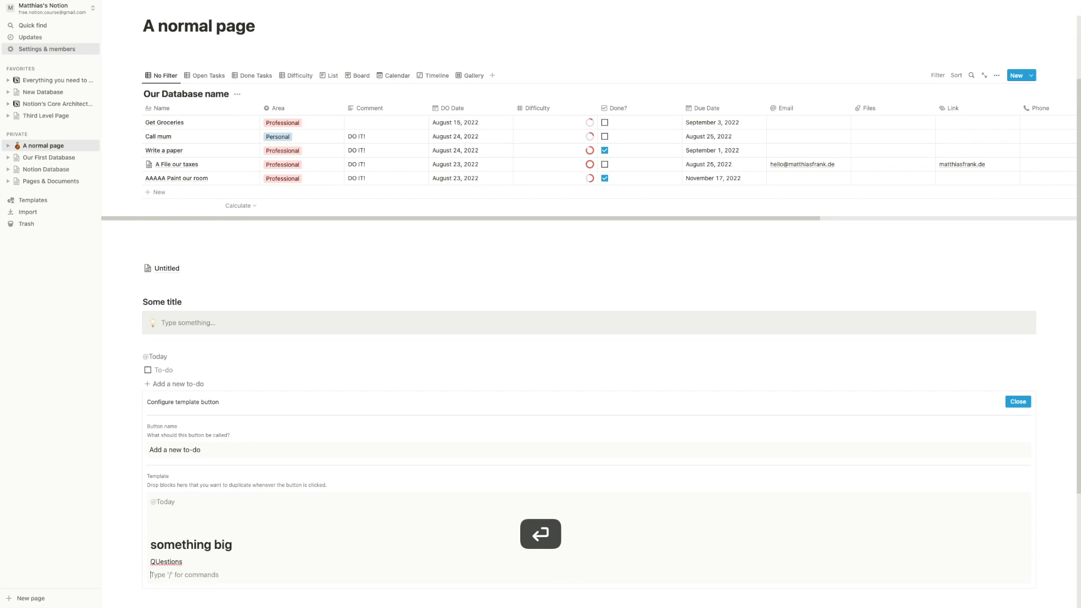
{"action": "key", "text": "Return"}
{"action": "key", "text": "Return"}
{"action": "type", "text": "äsdoifnä"}
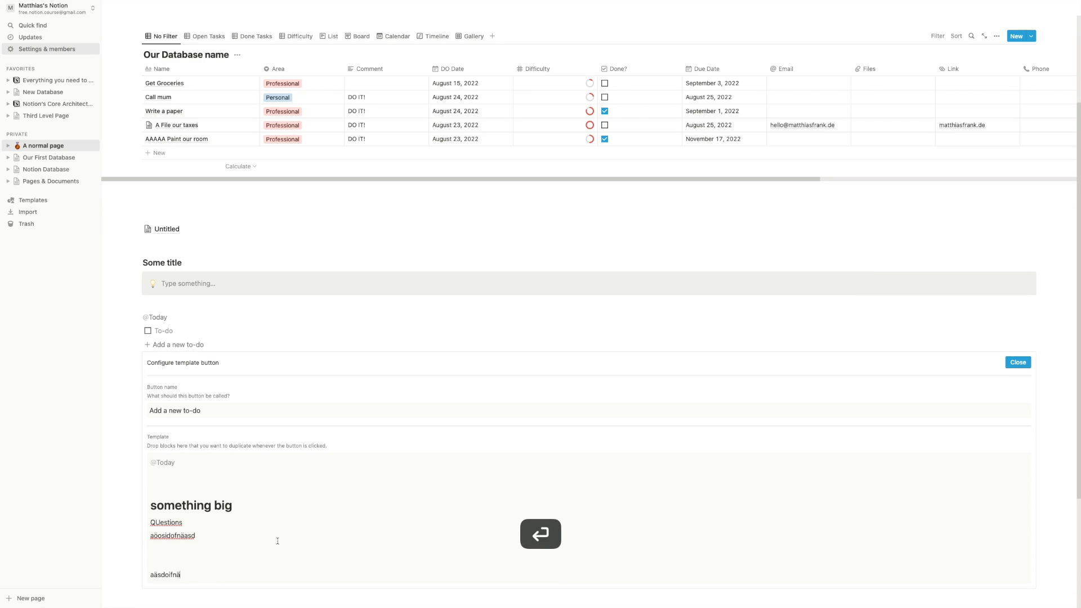
{"action": "left_click", "coordinate": [1012, 363]}
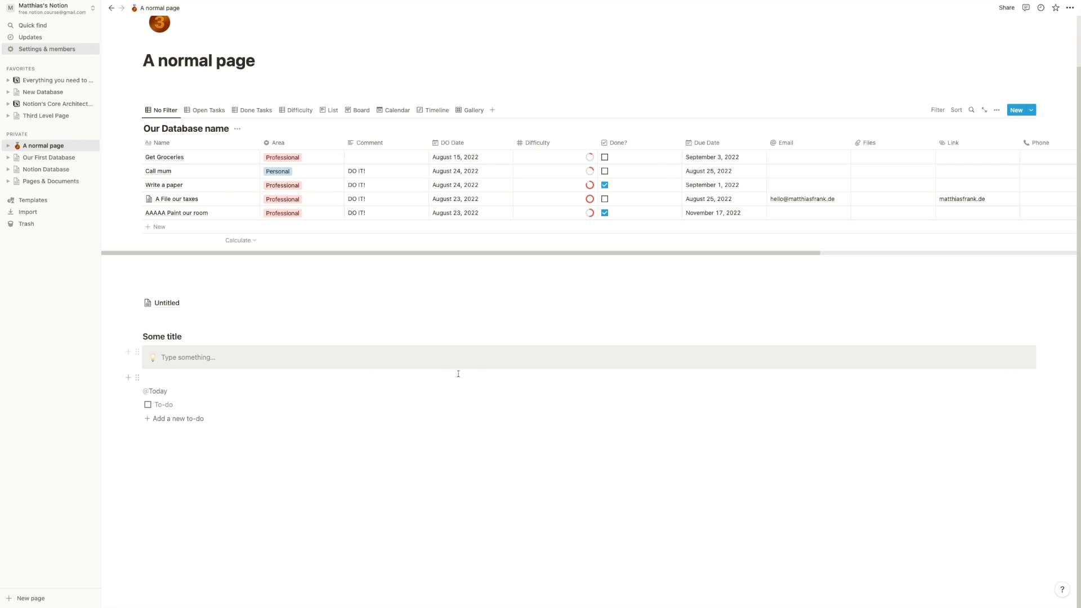
{"action": "left_click", "coordinate": [163, 419]}
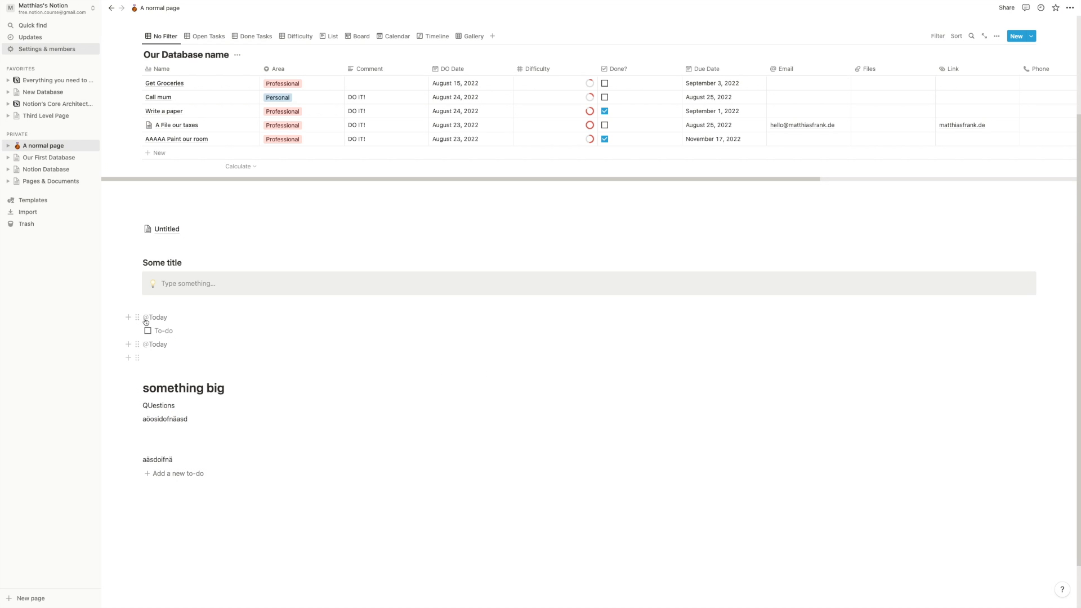
{"action": "left_click_drag", "start_coordinate": [137, 473], "coordinate": [152, 355]}
{"action": "left_click", "coordinate": [164, 361]}
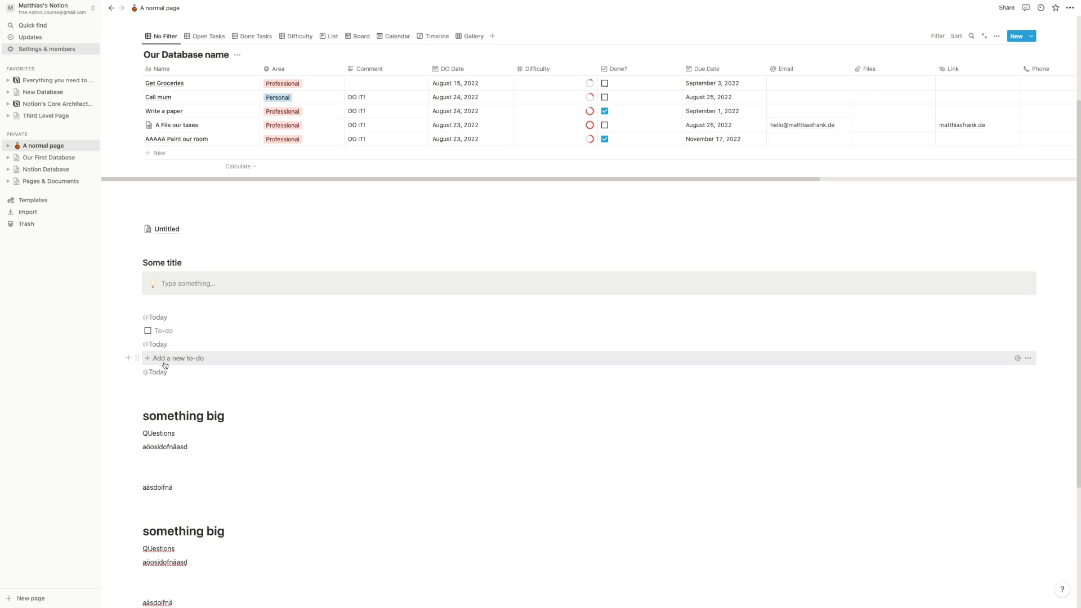
{"action": "left_click", "coordinate": [165, 363]}
{"action": "left_click", "coordinate": [165, 363]}
{"action": "left_click", "coordinate": [164, 363]}
{"action": "left_click", "coordinate": [164, 363]}
{"action": "left_click", "coordinate": [165, 363]}
{"action": "scroll", "coordinate": [165, 363], "scroll_direction": "down", "scroll_amount": 8}
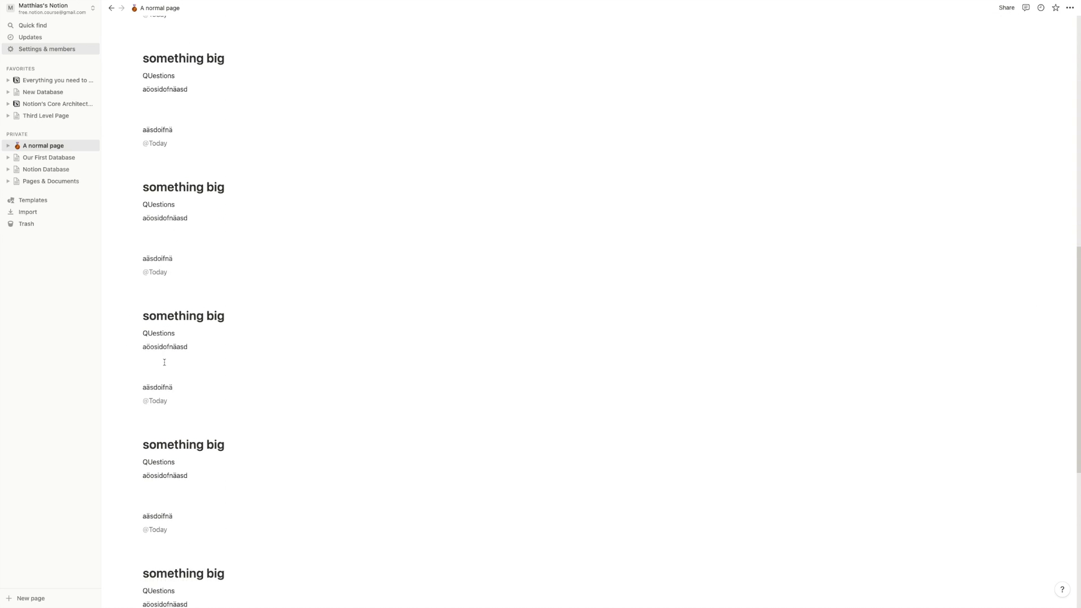
{"action": "scroll", "coordinate": [164, 364], "scroll_direction": "up", "scroll_amount": 10}
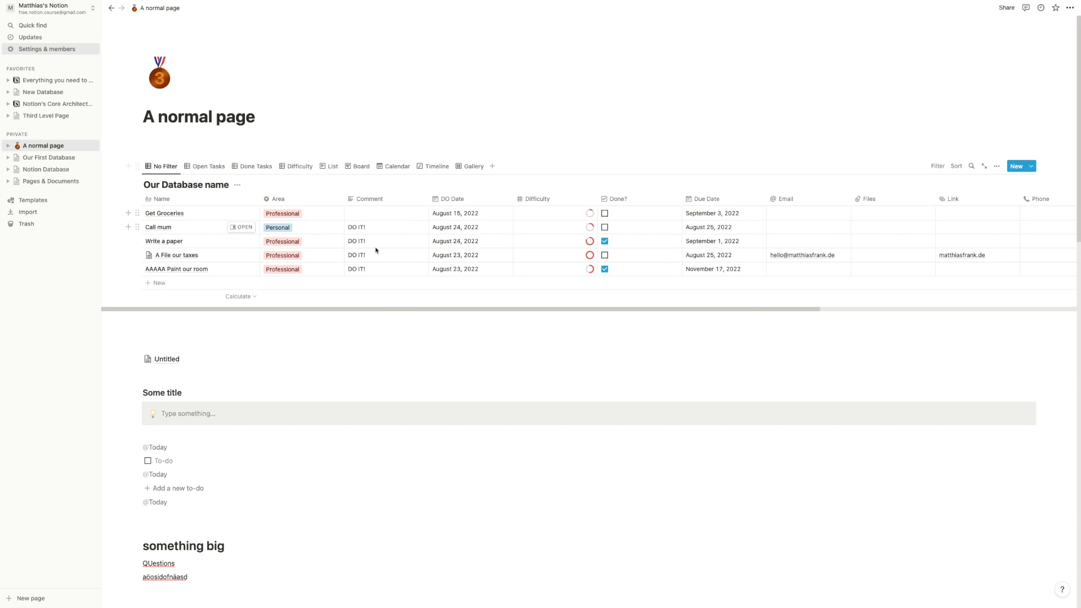
{"action": "left_click", "coordinate": [160, 283]}
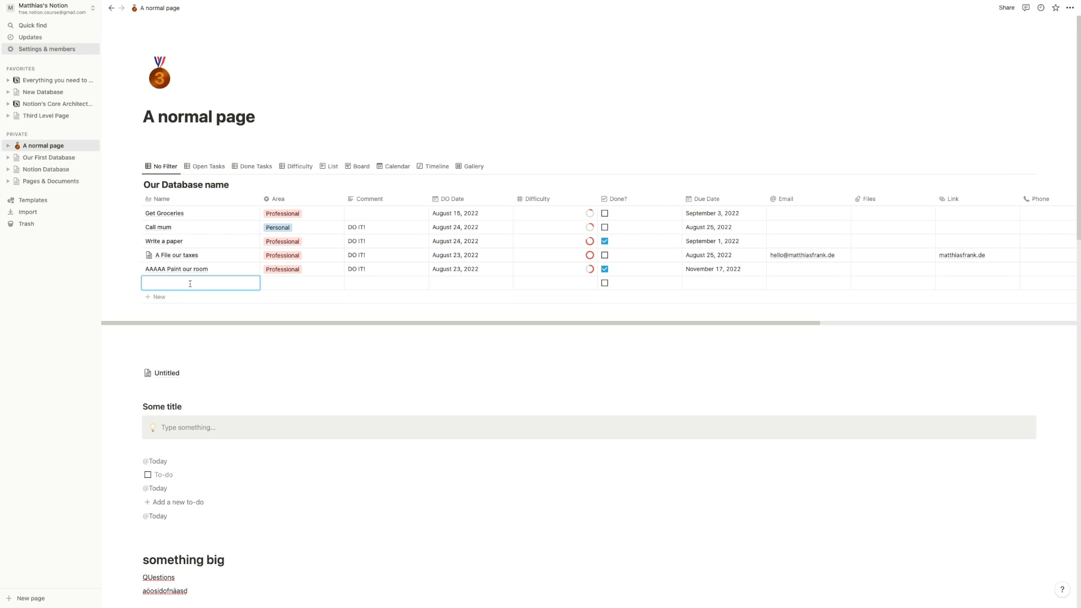
- Name the new row 'Write something', open it, and delete the Untitled block from the page
{"action": "type", "text": "Write something"}
{"action": "key", "text": "Return"}
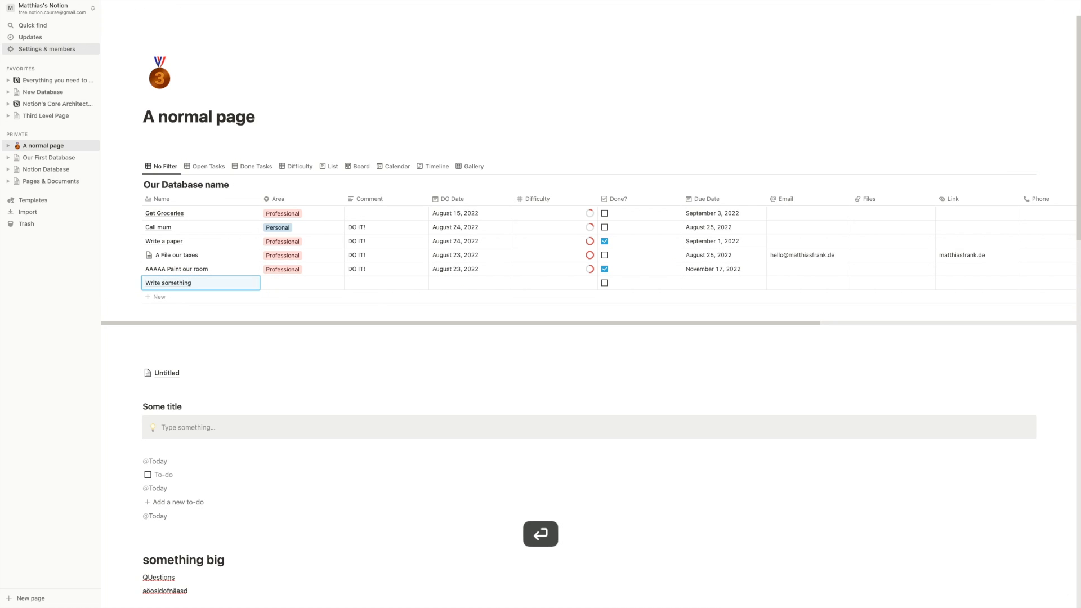
{"action": "left_click", "coordinate": [240, 287]}
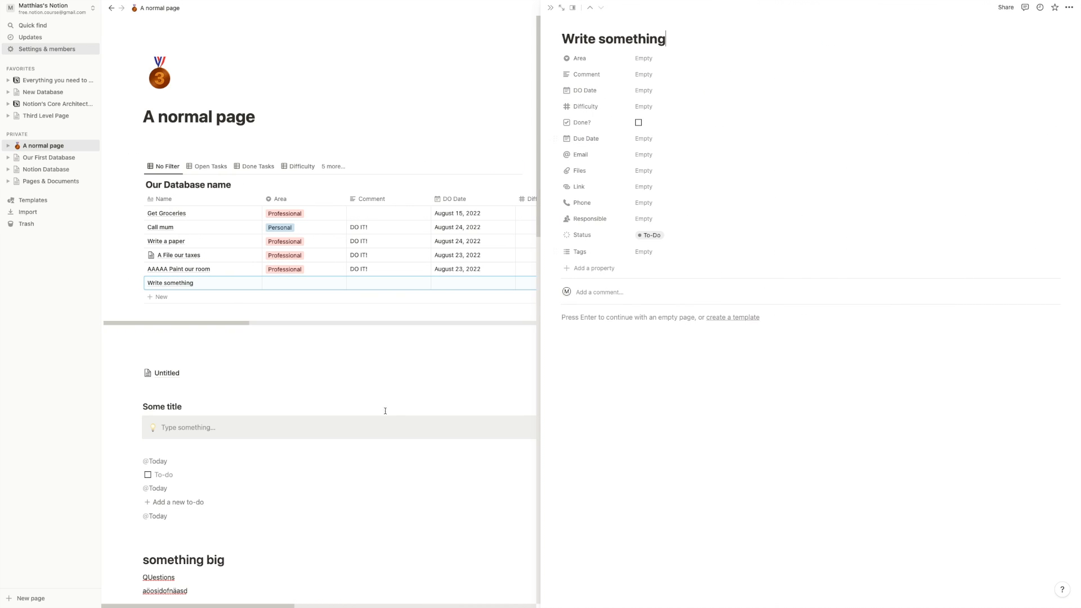
{"action": "left_click", "coordinate": [340, 360]}
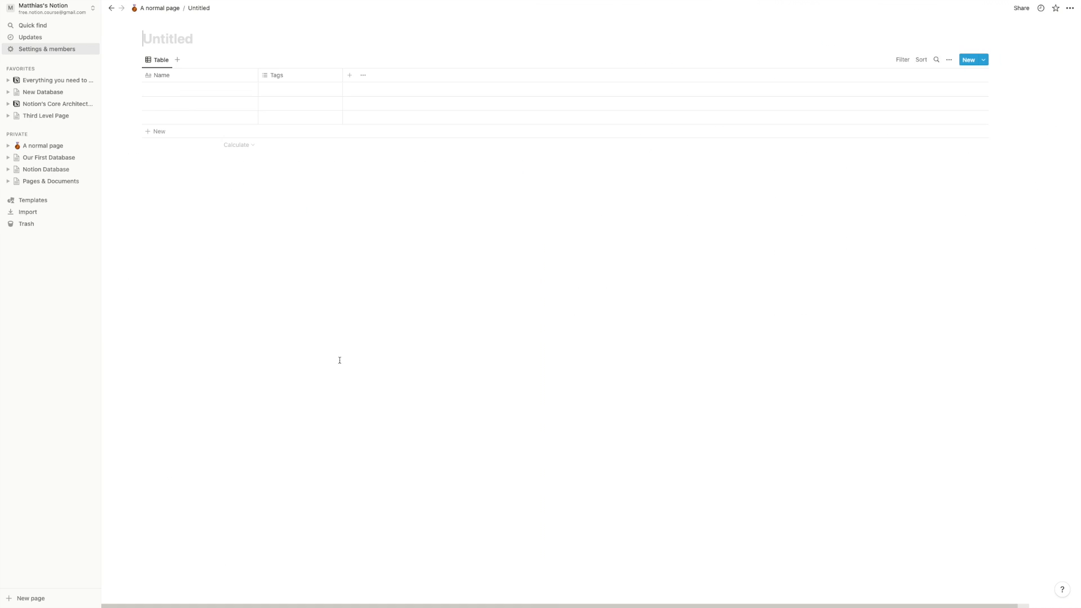
{"action": "left_click", "coordinate": [111, 8]}
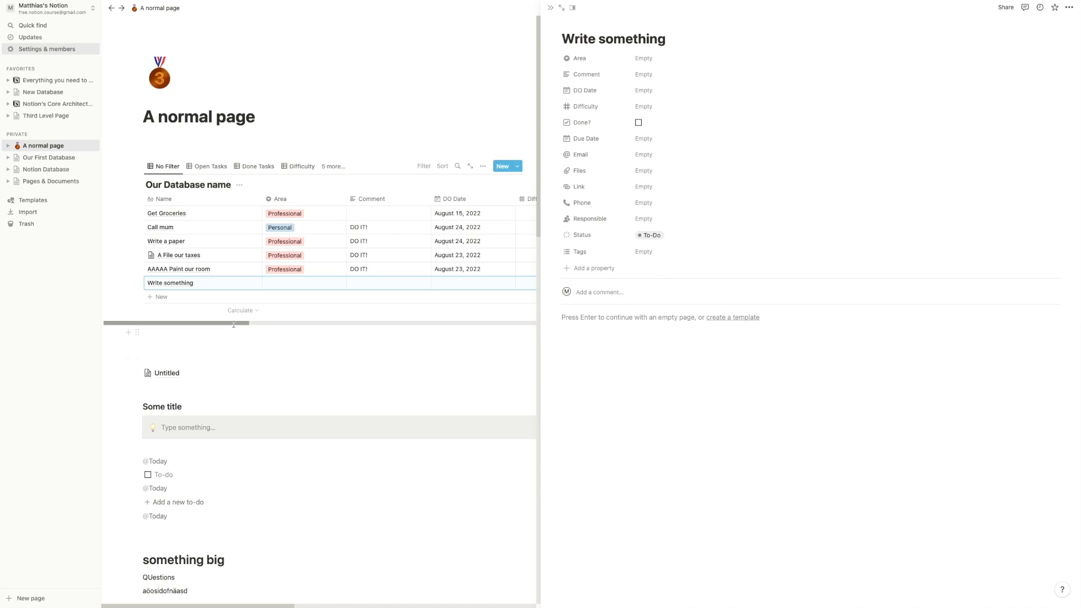
{"action": "left_click", "coordinate": [136, 372]}
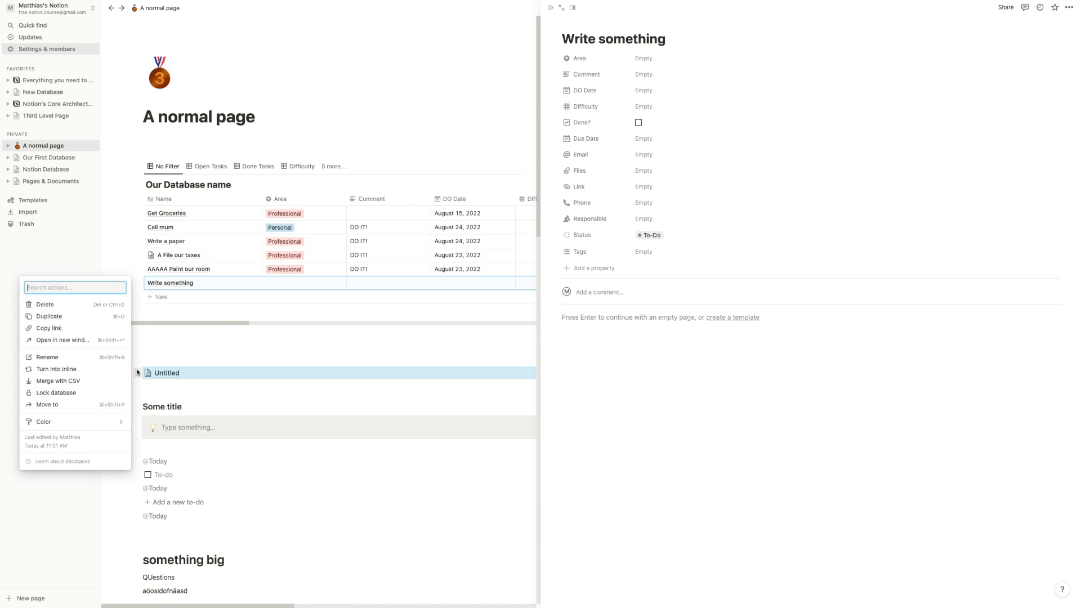
{"action": "key", "text": "Delete"}
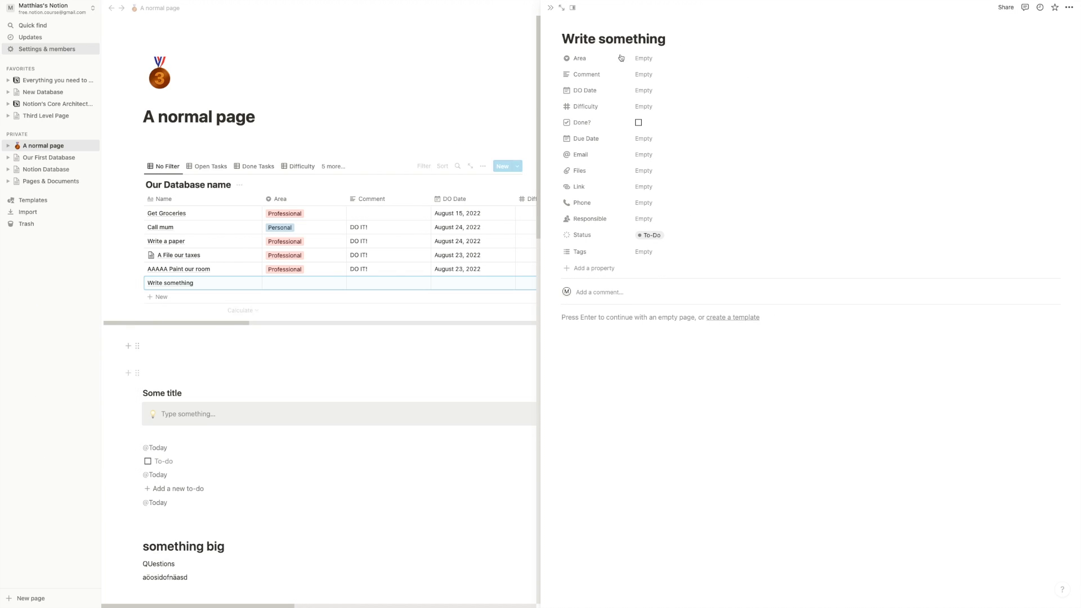
{"action": "left_click", "coordinate": [551, 8]}
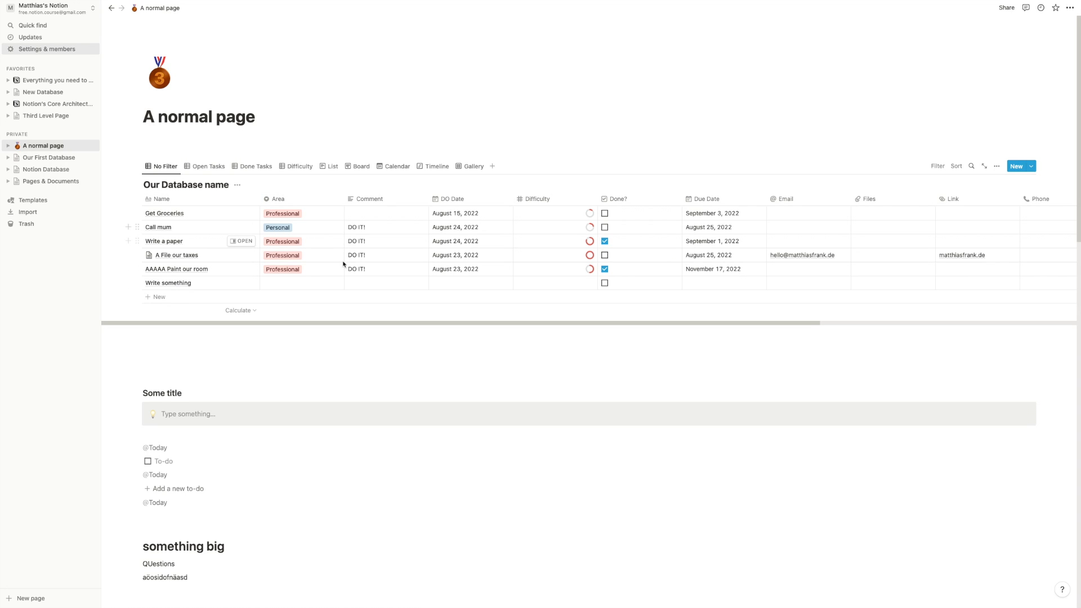
- Reopen the Write something row and bring up the database's template list
{"action": "left_click", "coordinate": [239, 283]}
{"action": "left_click", "coordinate": [362, 362]}
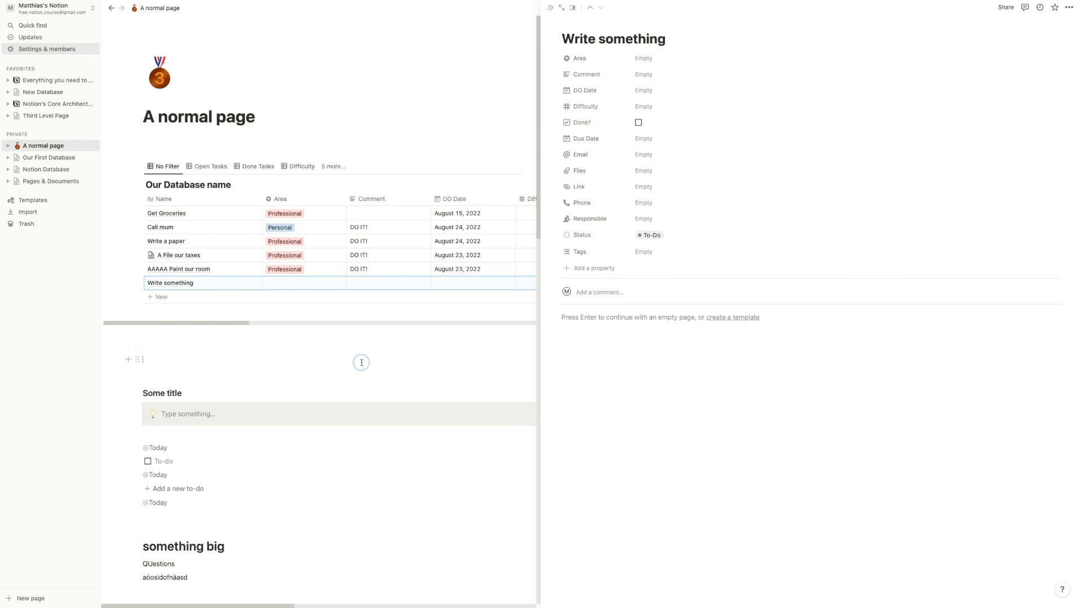
{"action": "scroll", "coordinate": [391, 162], "scroll_direction": "up", "scroll_amount": 9}
{"action": "scroll", "coordinate": [391, 162], "scroll_direction": "up", "scroll_amount": 8}
{"action": "left_click", "coordinate": [1034, 168]}
- Create a 'New Personal Task' template with Area Personal and a fire emoji icon
{"action": "left_click", "coordinate": [971, 219]}
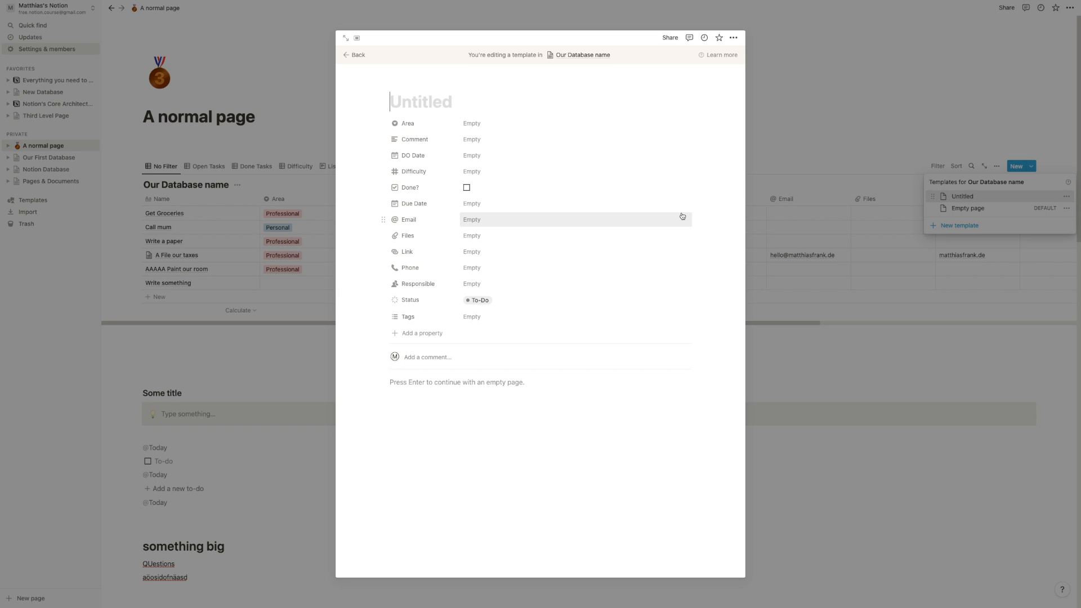
{"action": "type", "text": "N"}
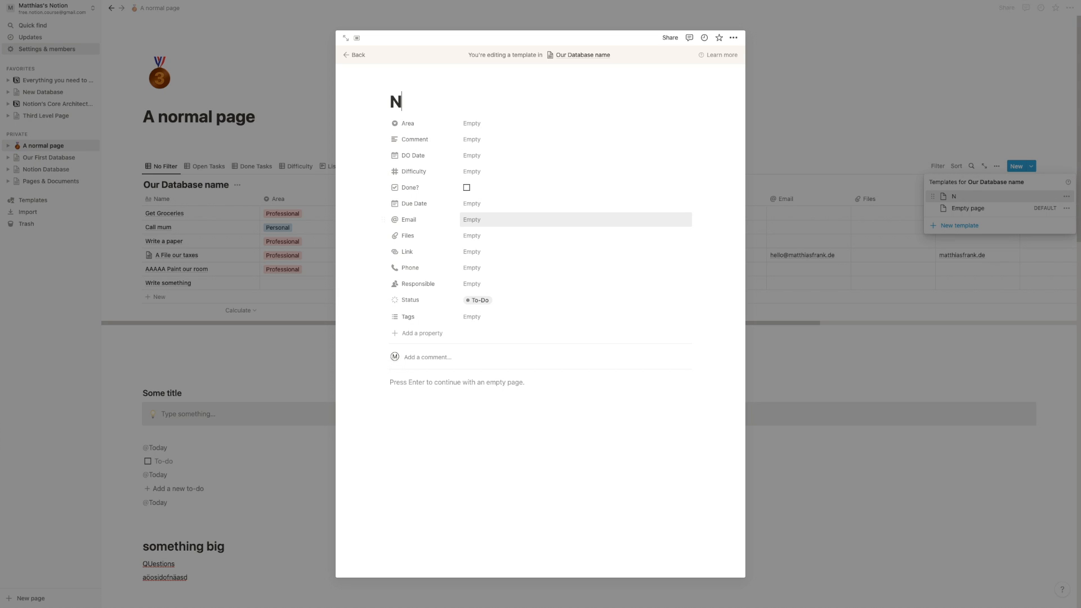
{"action": "type", "text": "ew Personal Task"}
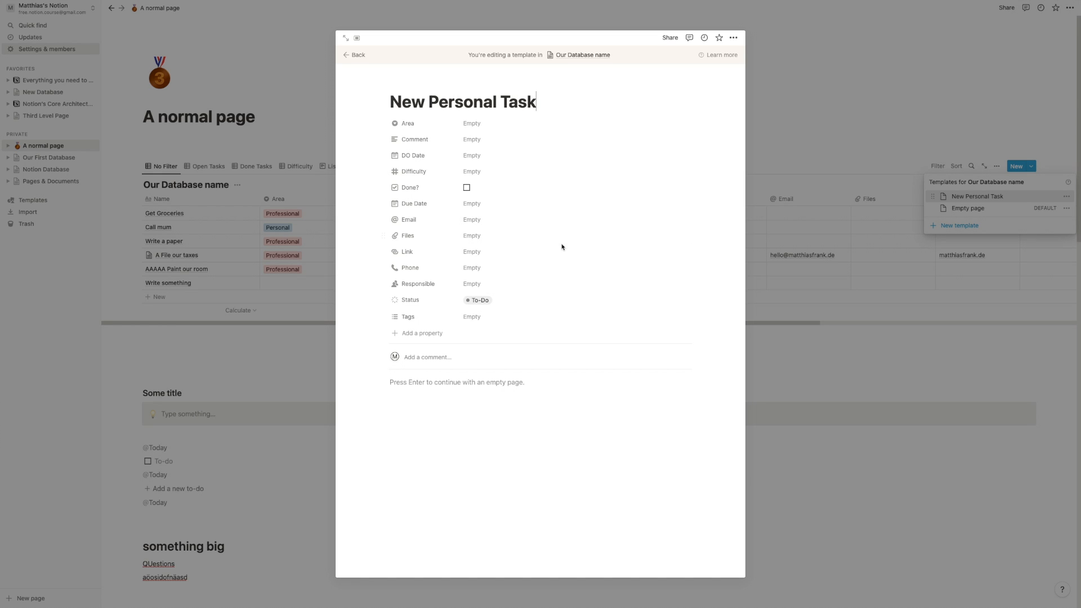
{"action": "left_click", "coordinate": [477, 125]}
{"action": "left_click", "coordinate": [483, 149]}
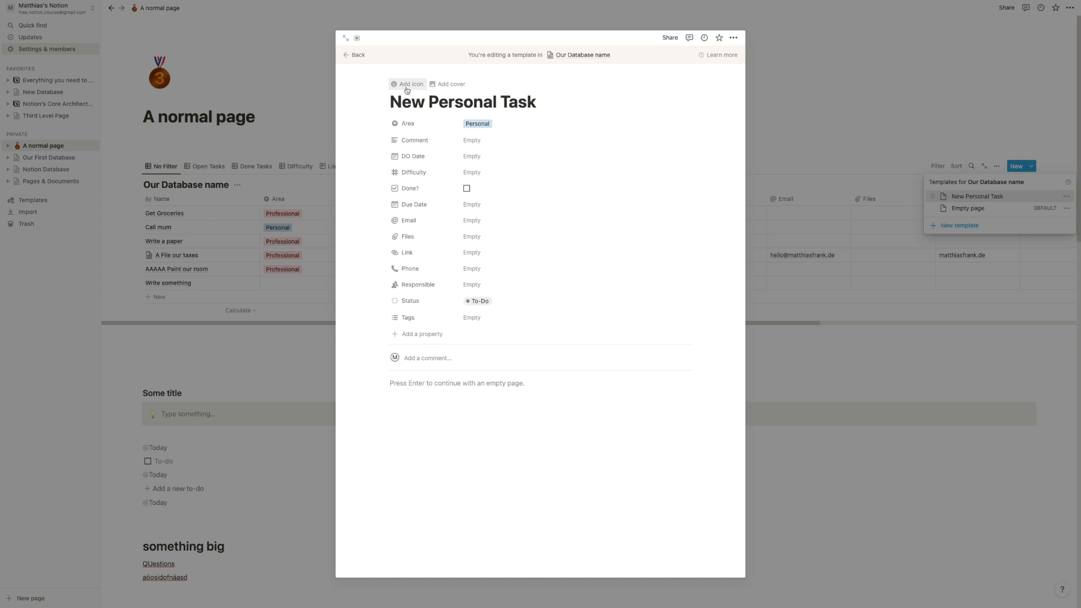
{"action": "left_click", "coordinate": [406, 86]}
{"action": "left_click", "coordinate": [406, 130]}
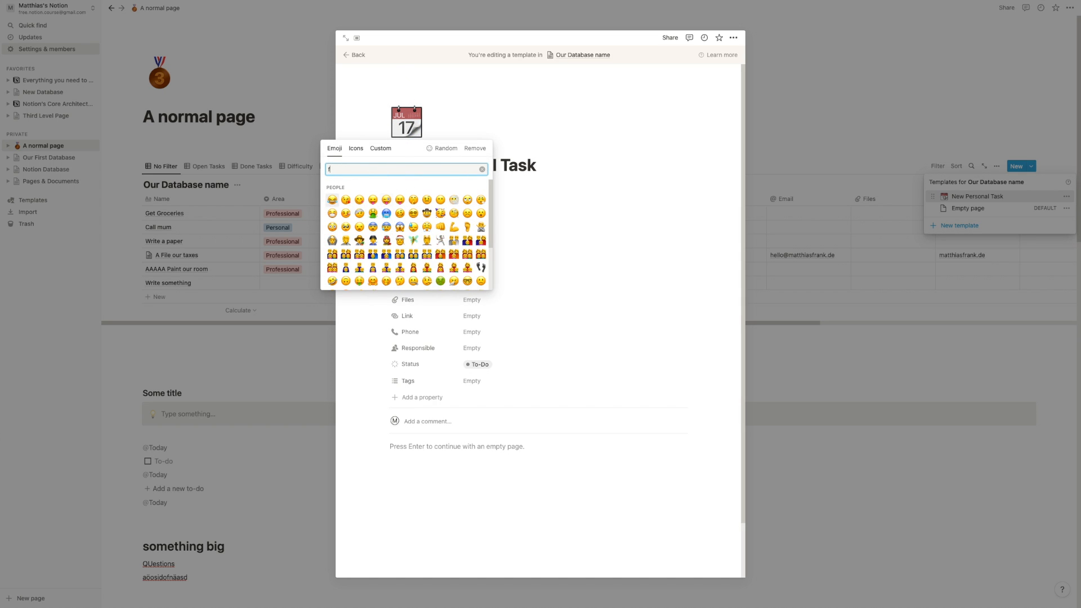
{"action": "type", "text": "fire"}
{"action": "left_click", "coordinate": [332, 188]}
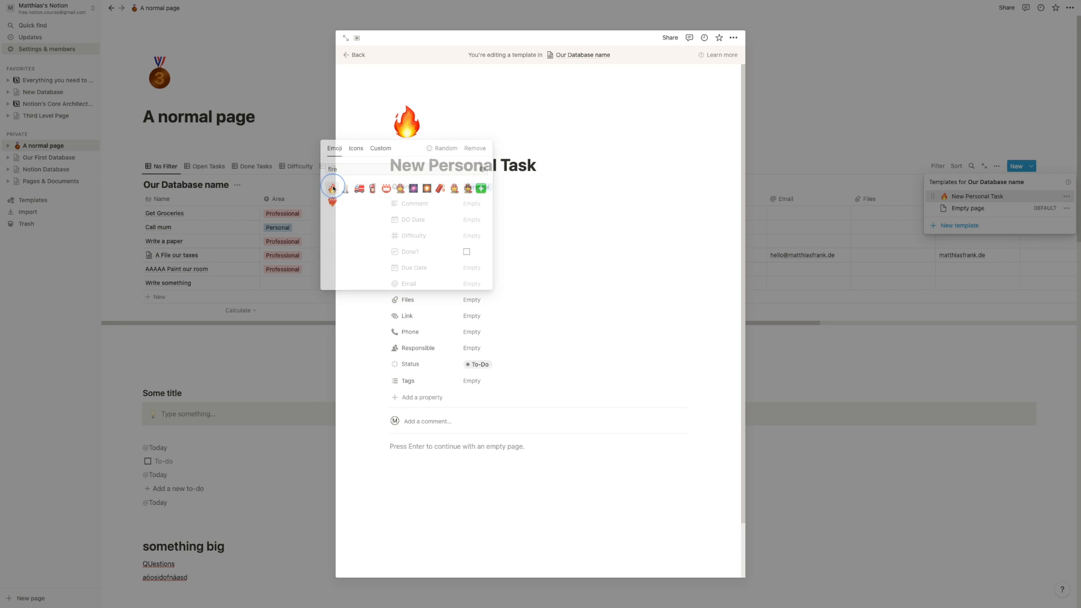
- Write the questions 'What do I need to do?', 'Why do I want to do this?' and a third What question in the body
{"action": "scroll", "coordinate": [475, 314], "scroll_direction": "down", "scroll_amount": 1}
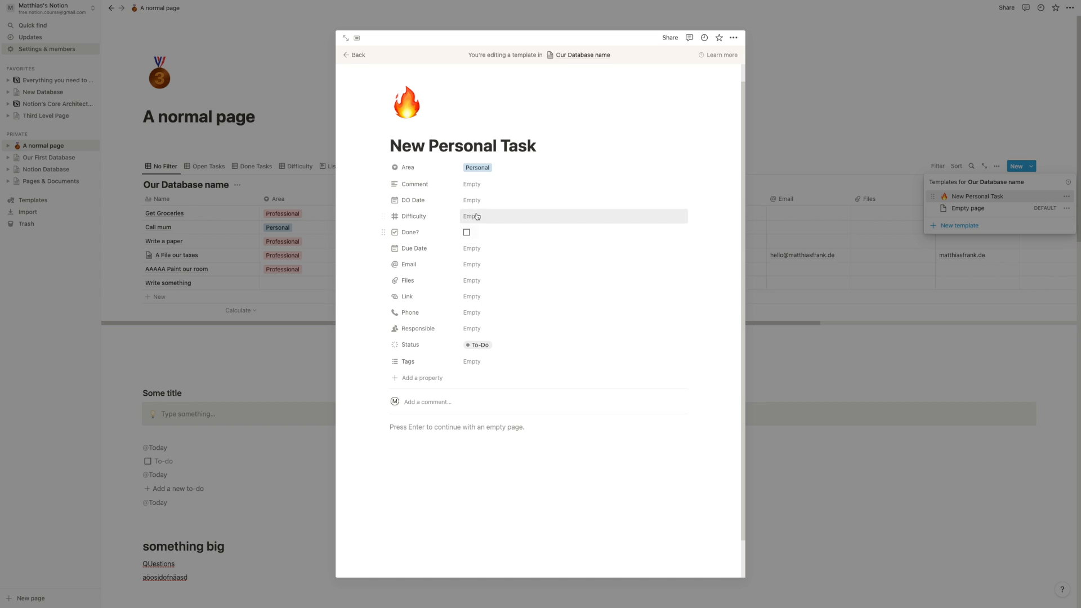
{"action": "scroll", "coordinate": [473, 416], "scroll_direction": "down", "scroll_amount": 2}
{"action": "left_click", "coordinate": [473, 393]}
{"action": "key", "text": "Return"}
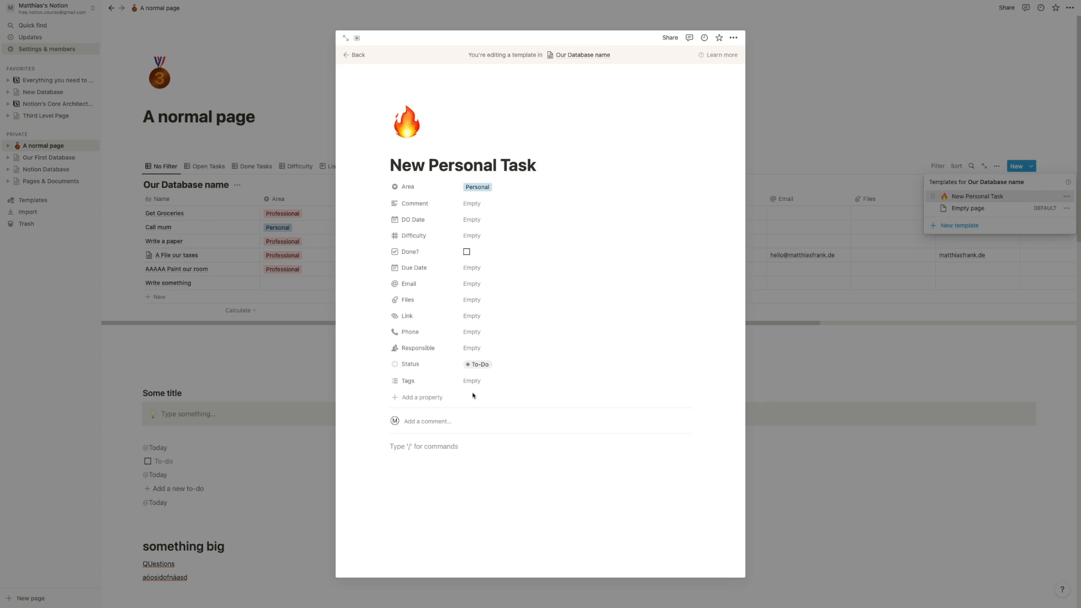
{"action": "type", "text": "W"}
{"action": "key", "text": "BackSpace"}
{"action": "type", "text": "What do I need to"}
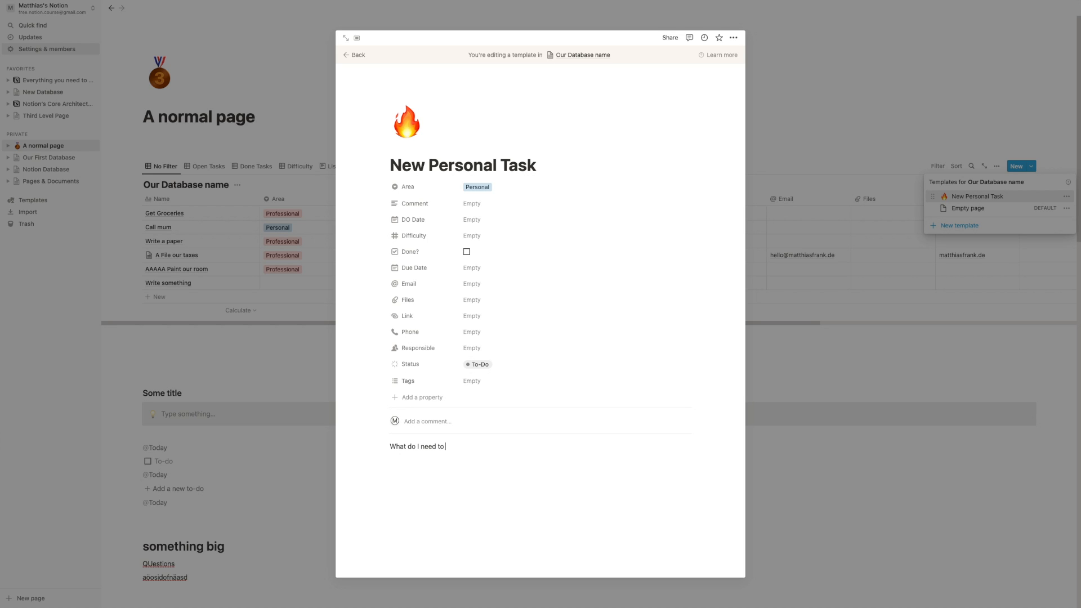
{"action": "key", "text": "Return"}
{"action": "type", "text": "Why "}
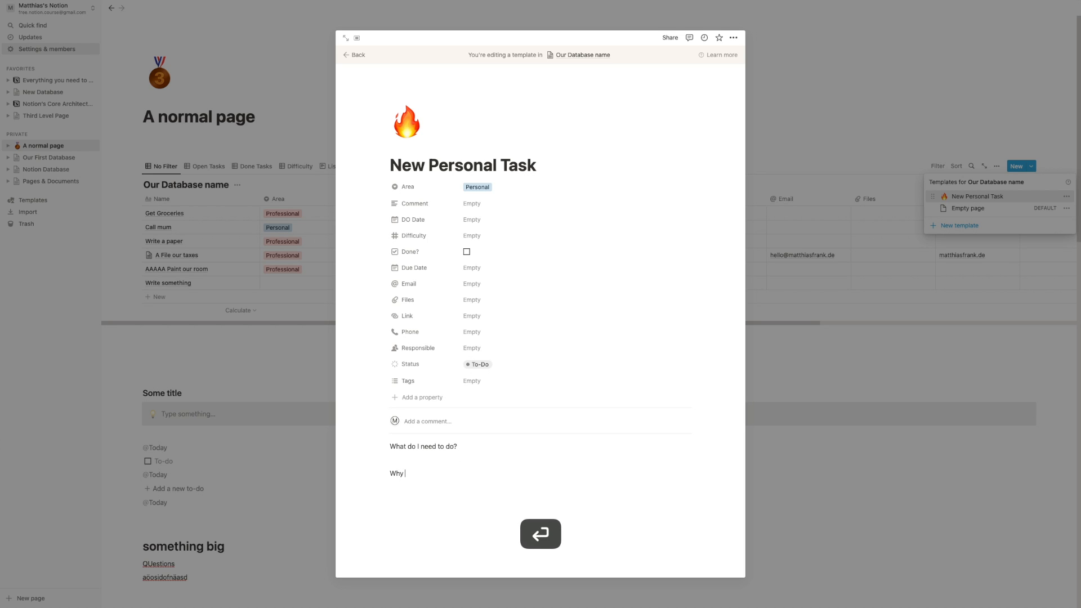
{"action": "type", "text": "do I want to do this?"}
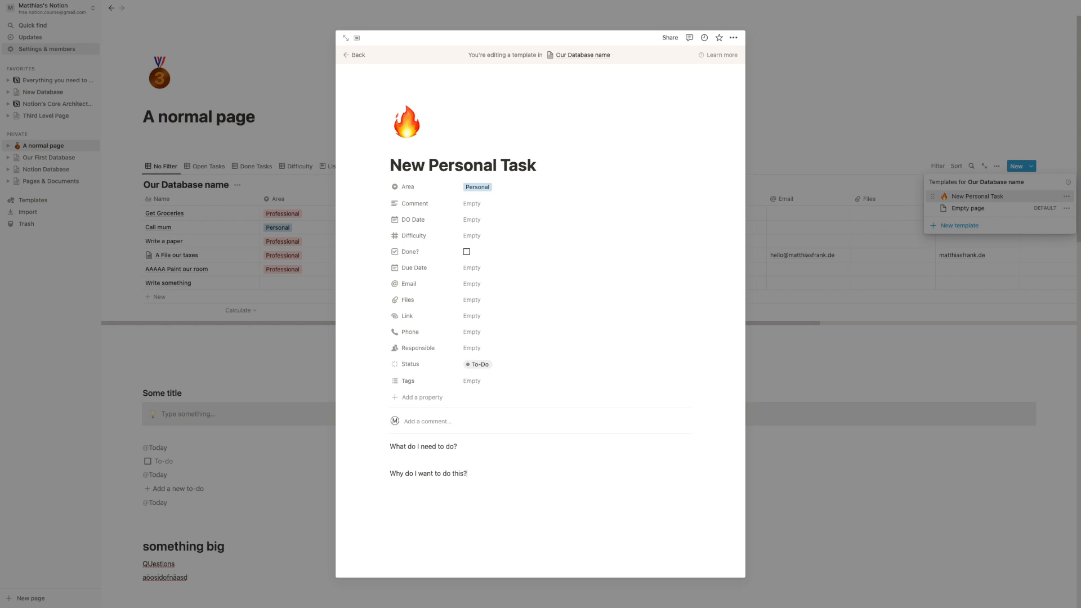
{"action": "key", "text": "Return"}
{"action": "type", "text": "What would happen if I don't do this?"}
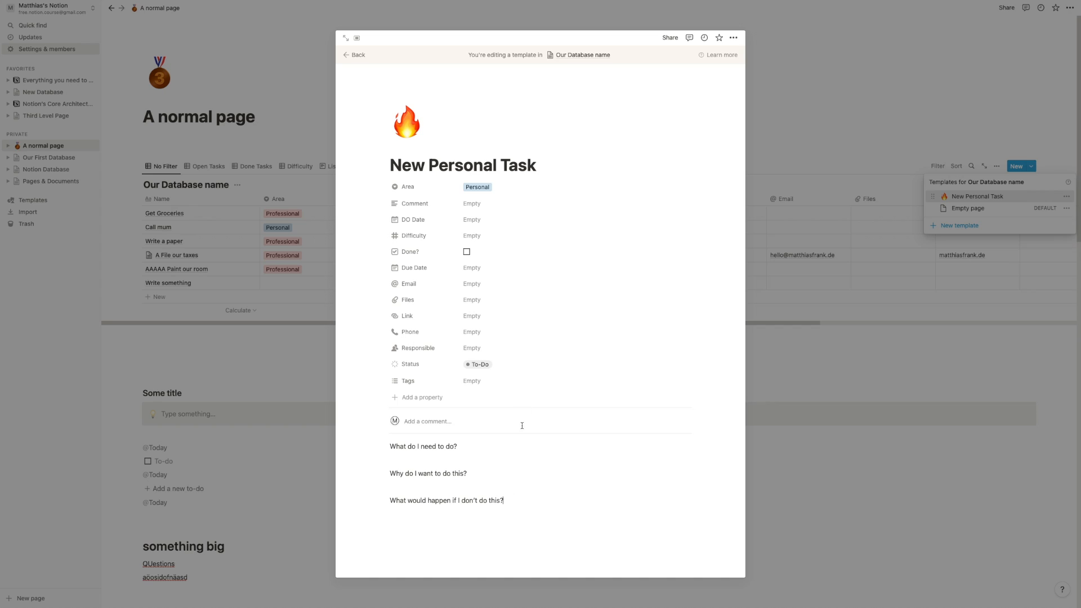
- Add a 'Task' row to the table and apply the New Personal Task template to it
{"action": "left_click", "coordinate": [778, 353]}
{"action": "left_click", "coordinate": [565, 376]}
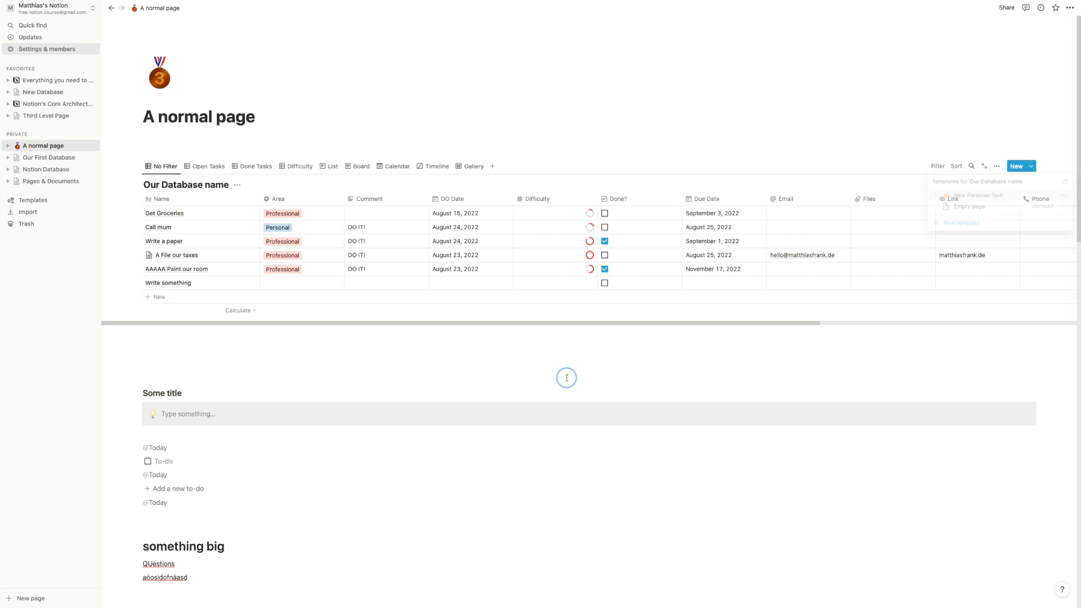
{"action": "left_click", "coordinate": [176, 302]}
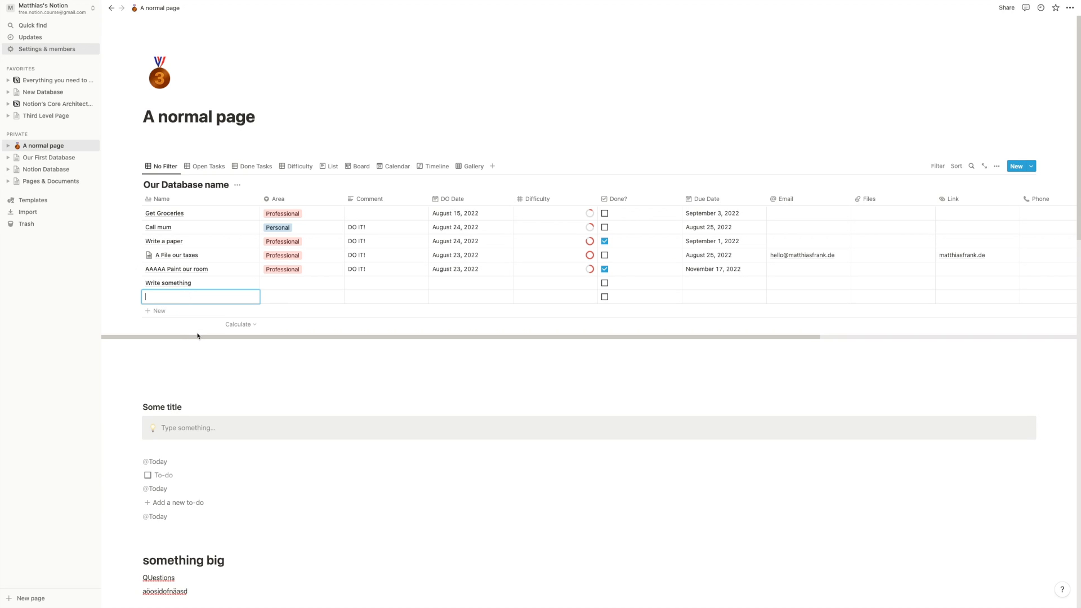
{"action": "type", "text": "Task"}
{"action": "key", "text": "Return"}
{"action": "left_click", "coordinate": [239, 302]}
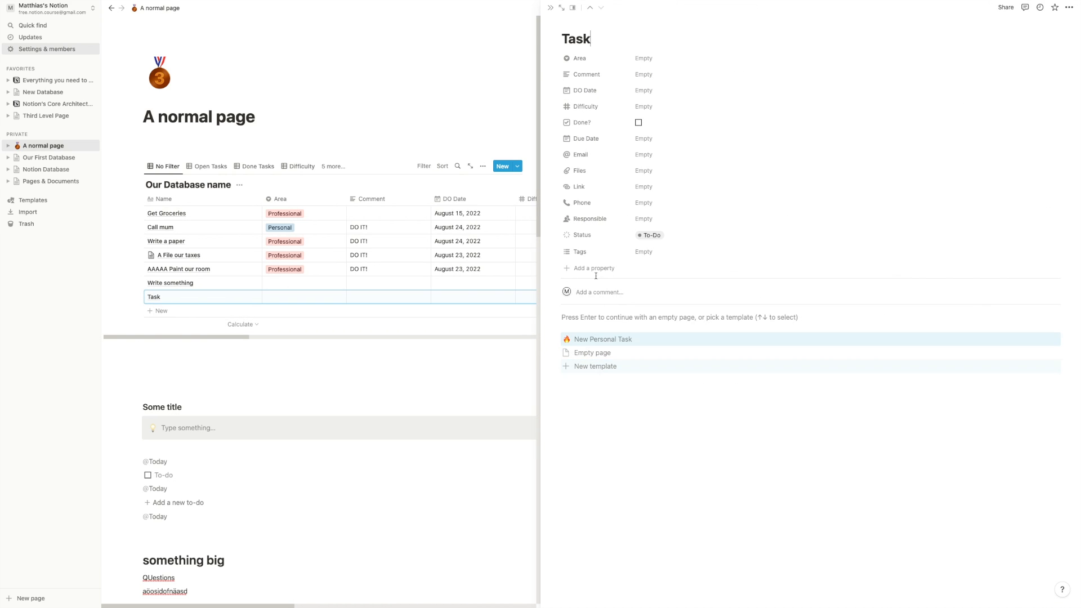
{"action": "left_click", "coordinate": [595, 340]}
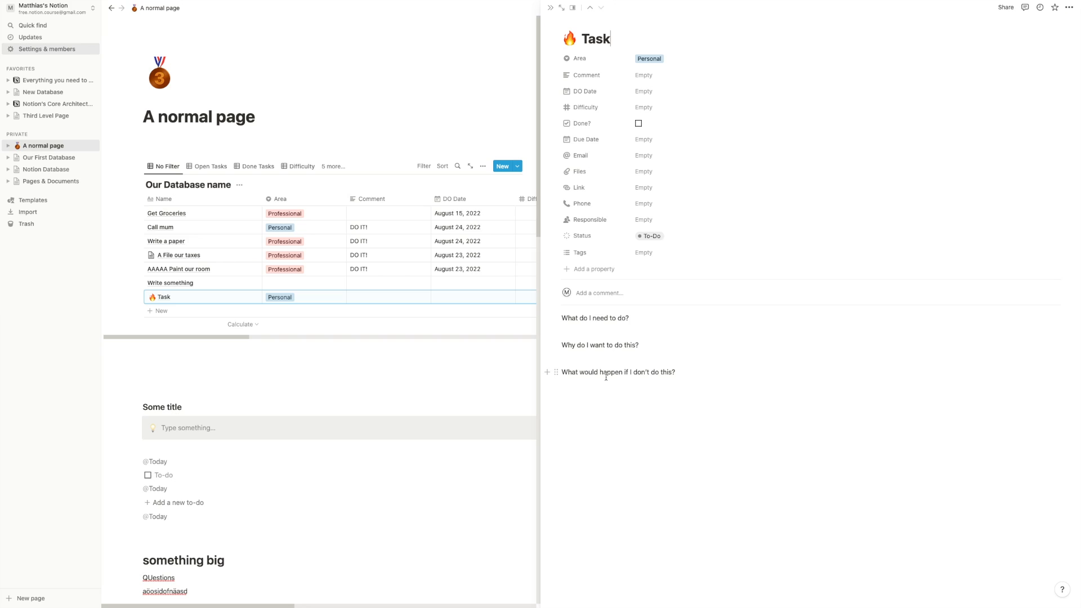
{"action": "left_click", "coordinate": [441, 372]}
{"action": "scroll", "coordinate": [416, 304], "scroll_direction": "up", "scroll_amount": 2}
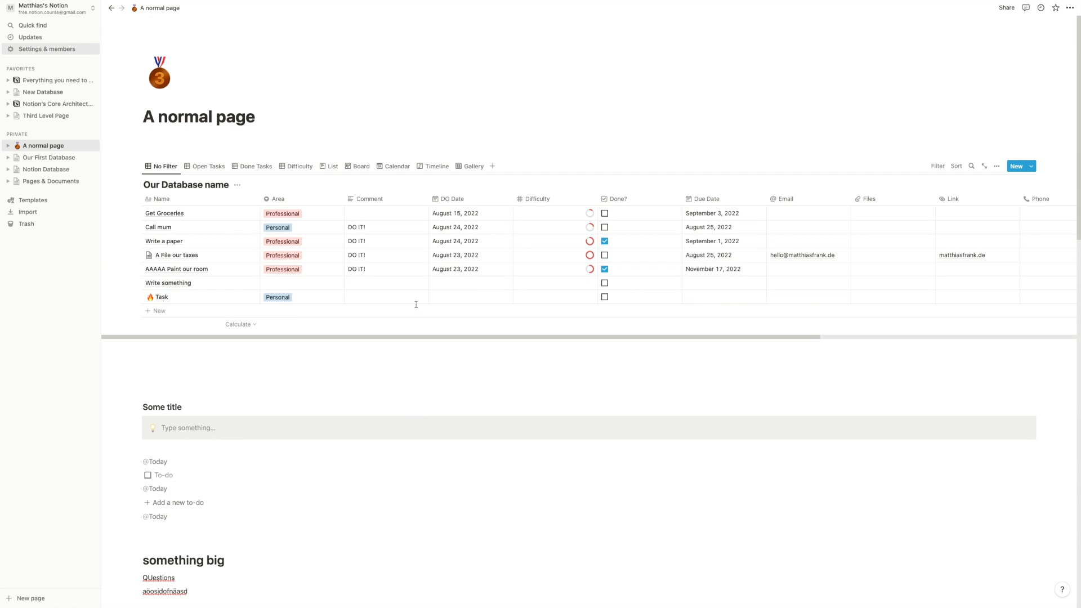
- Select and delete the leftover blocks beneath the database
{"action": "left_click_drag", "start_coordinate": [137, 381], "coordinate": [360, 604]}
{"action": "key", "text": "BackSpace"}
{"action": "left_click", "coordinate": [369, 452]}
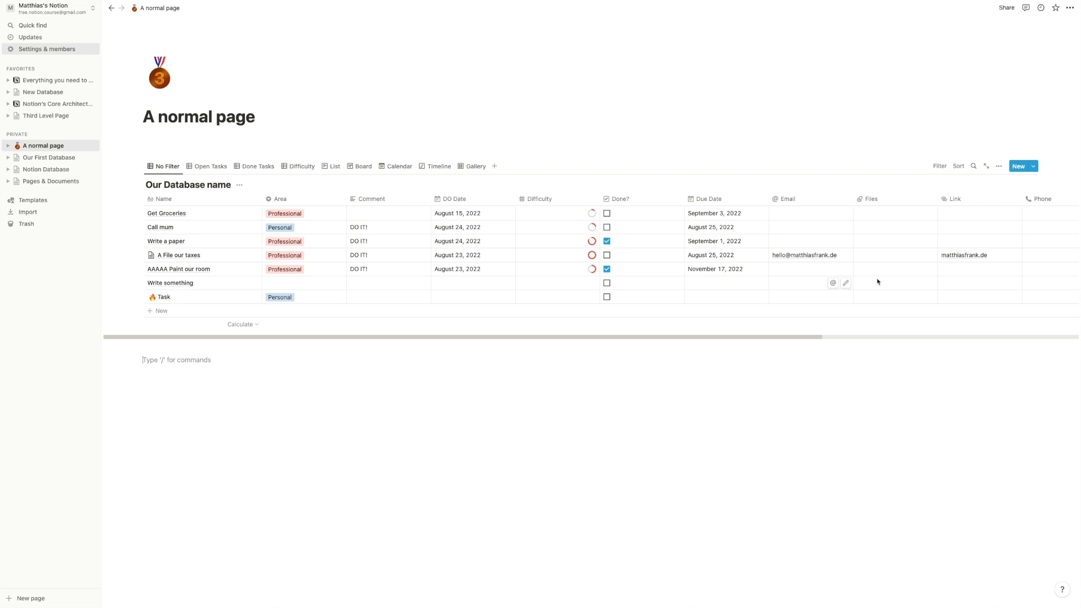
- Create an 'Another task' row from the New Personal Task template
{"action": "left_click", "coordinate": [1035, 167]}
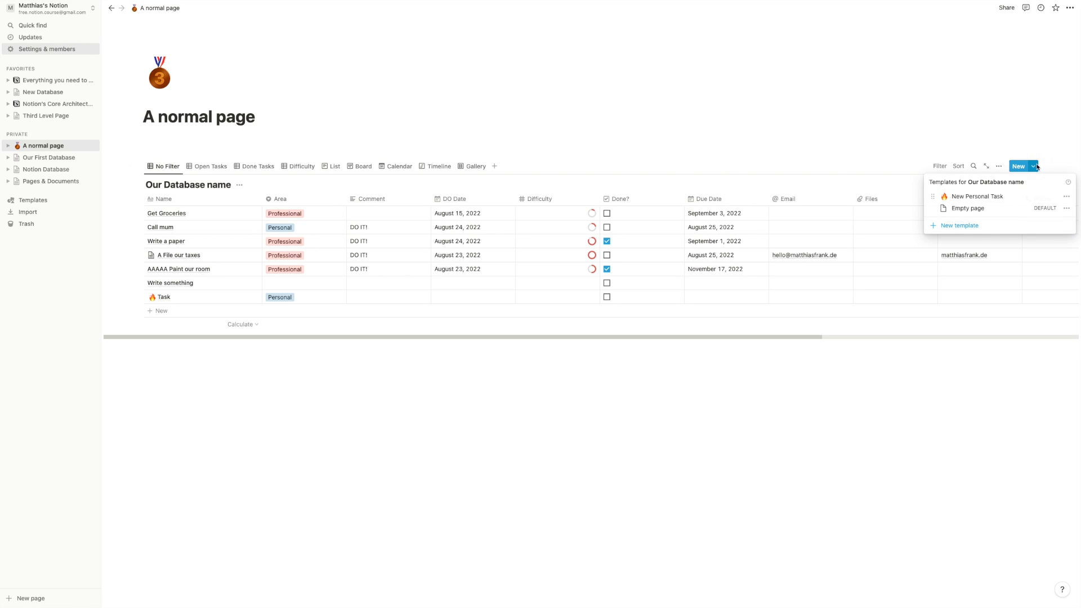
{"action": "left_click", "coordinate": [979, 197]}
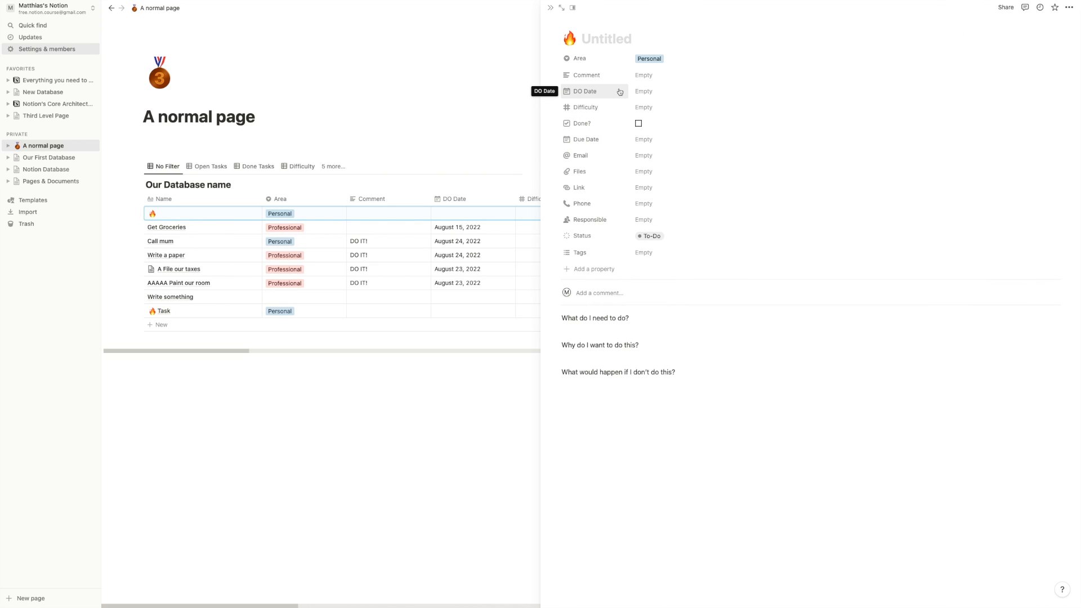
{"action": "type", "text": "Another task"}
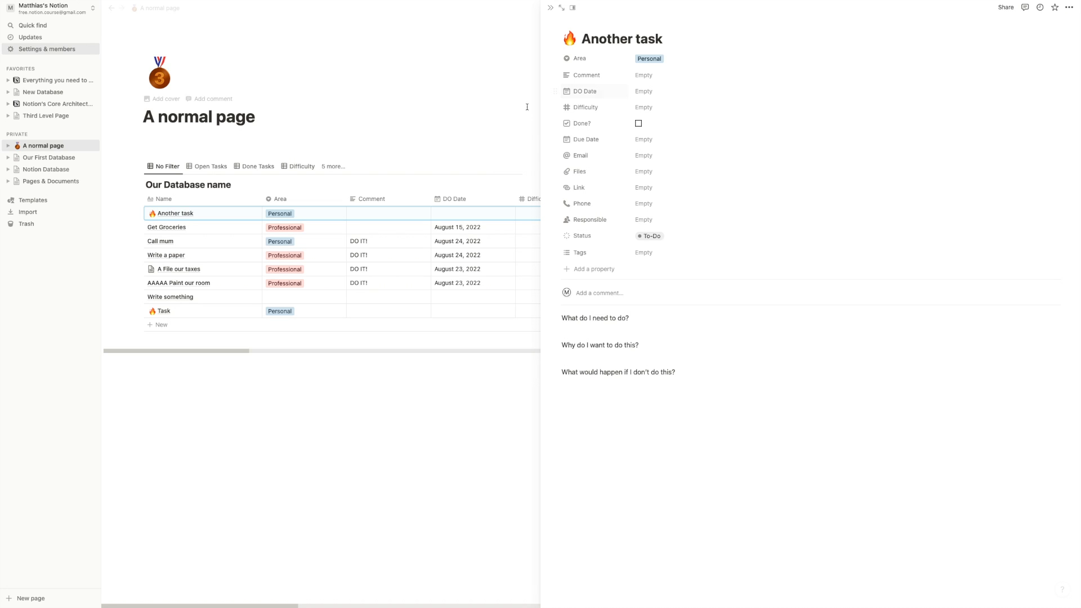
{"action": "left_click", "coordinate": [372, 382]}
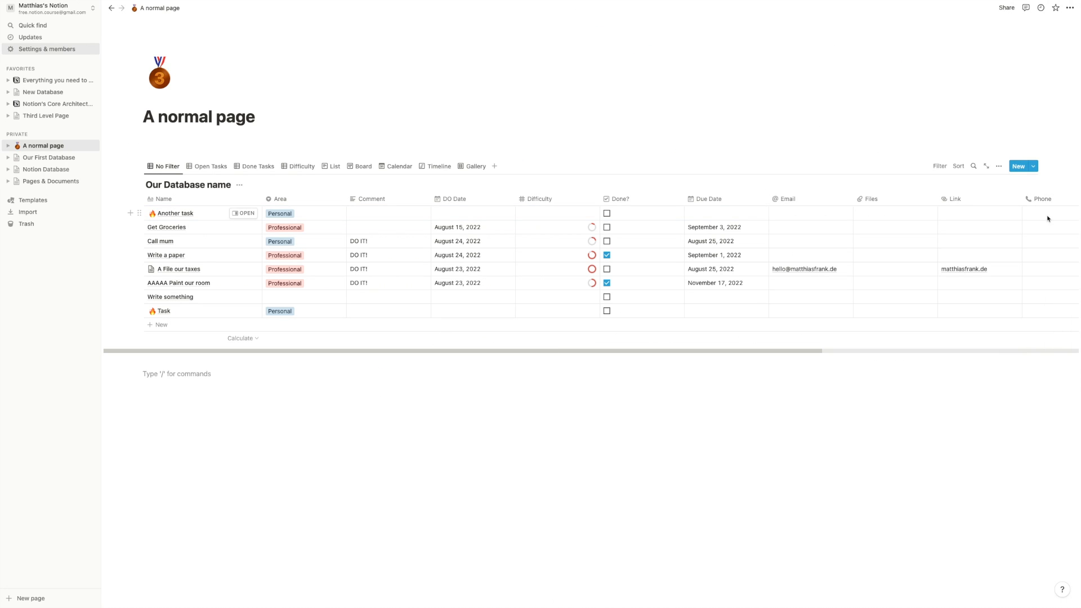
- Set New Personal Task as the default template for all views
{"action": "left_click", "coordinate": [1034, 167]}
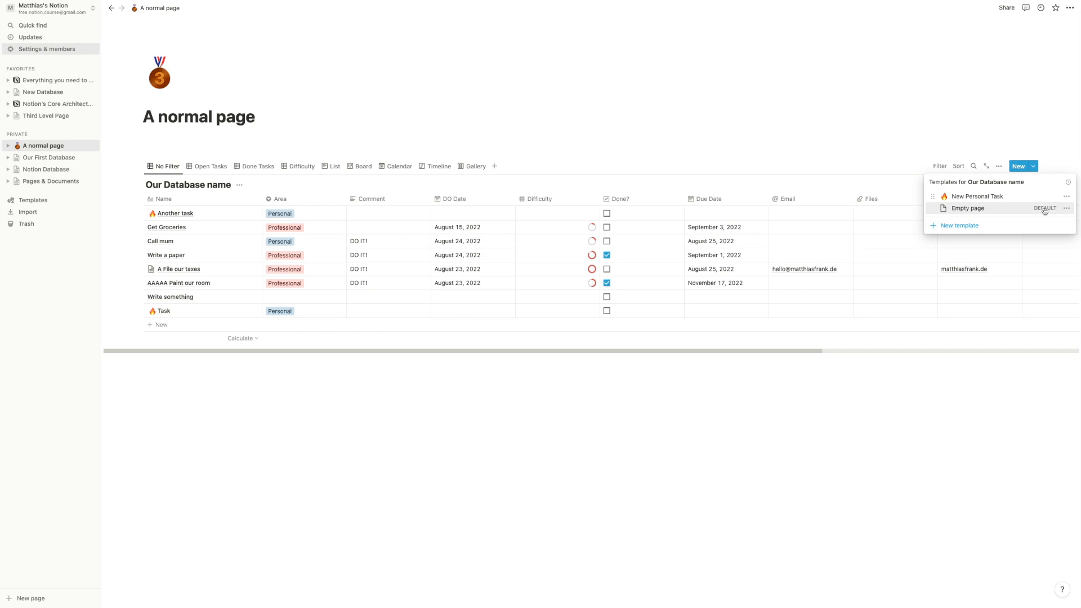
{"action": "left_click", "coordinate": [1066, 197]}
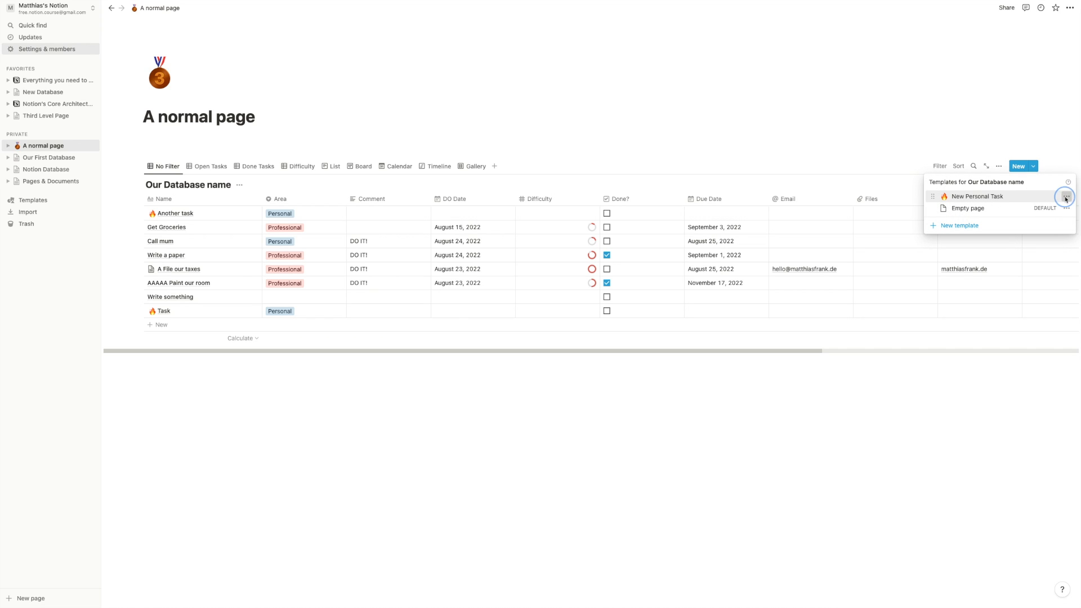
{"action": "left_click", "coordinate": [1007, 178]}
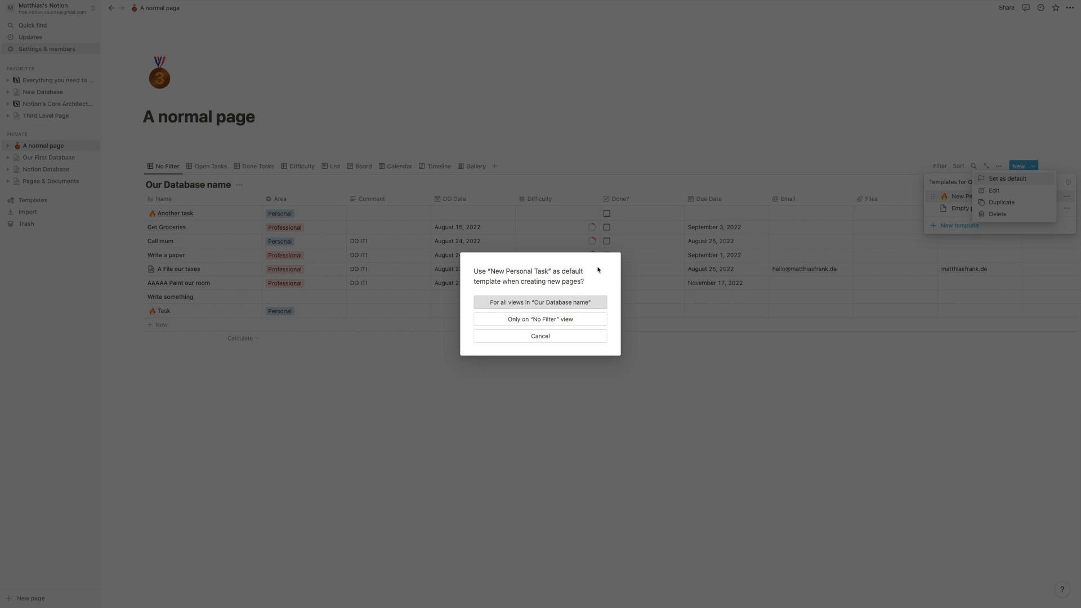
{"action": "left_click", "coordinate": [567, 305]}
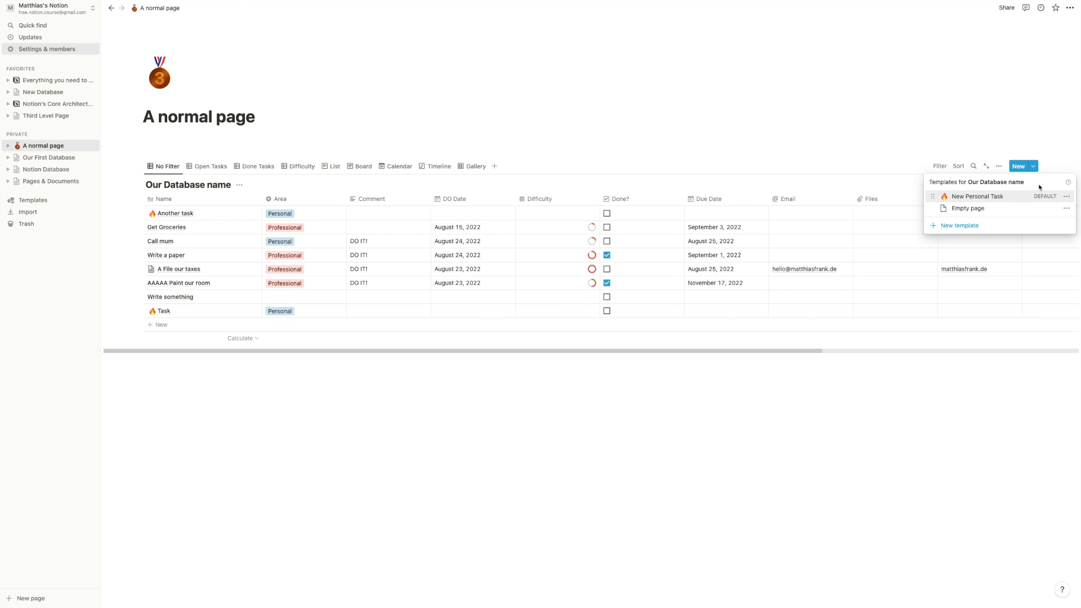
{"action": "left_click", "coordinate": [241, 396]}
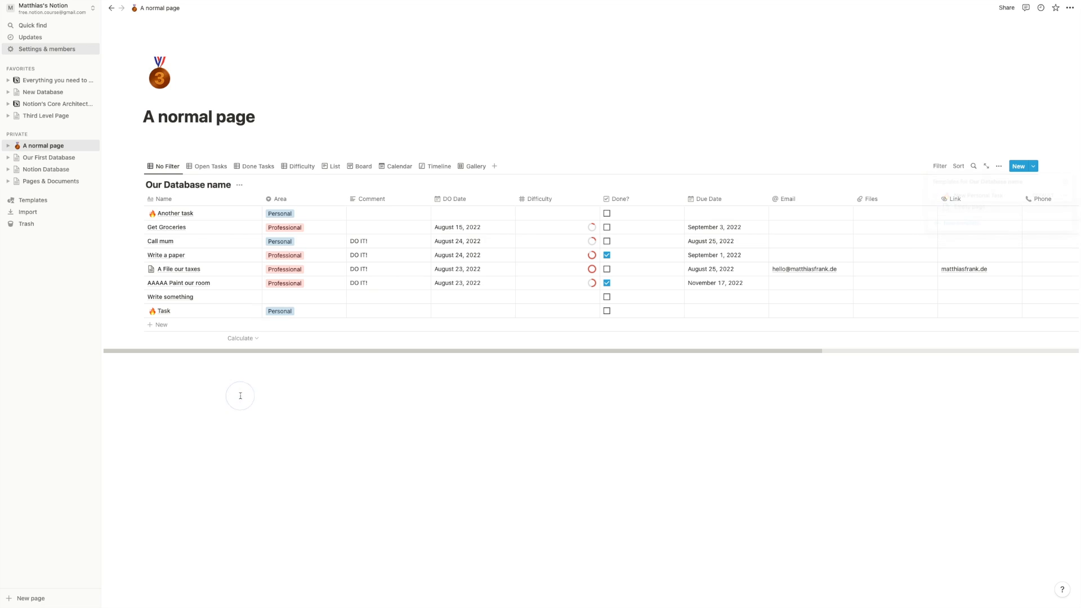
- Add a 'third task' row and delete the three question lines from its page
{"action": "left_click", "coordinate": [205, 326]}
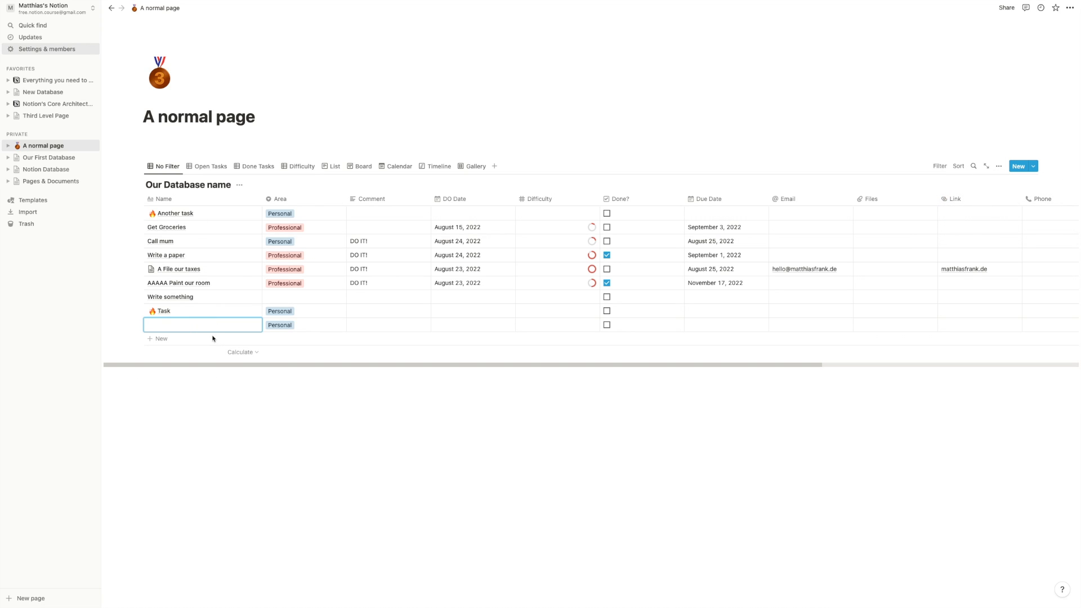
{"action": "type", "text": "third task"}
{"action": "key", "text": "Return"}
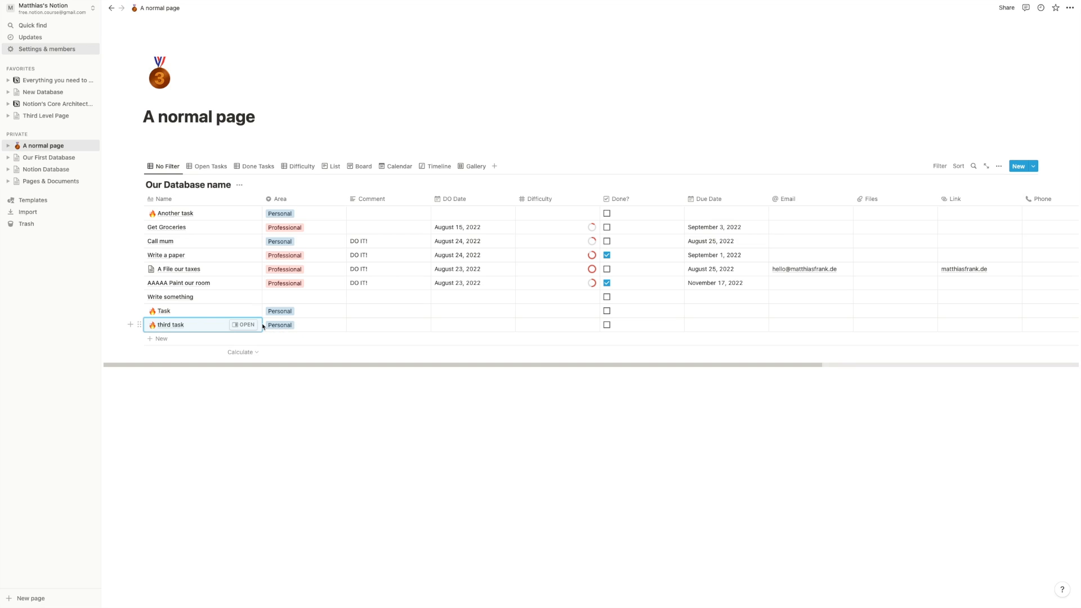
{"action": "left_click", "coordinate": [243, 325]}
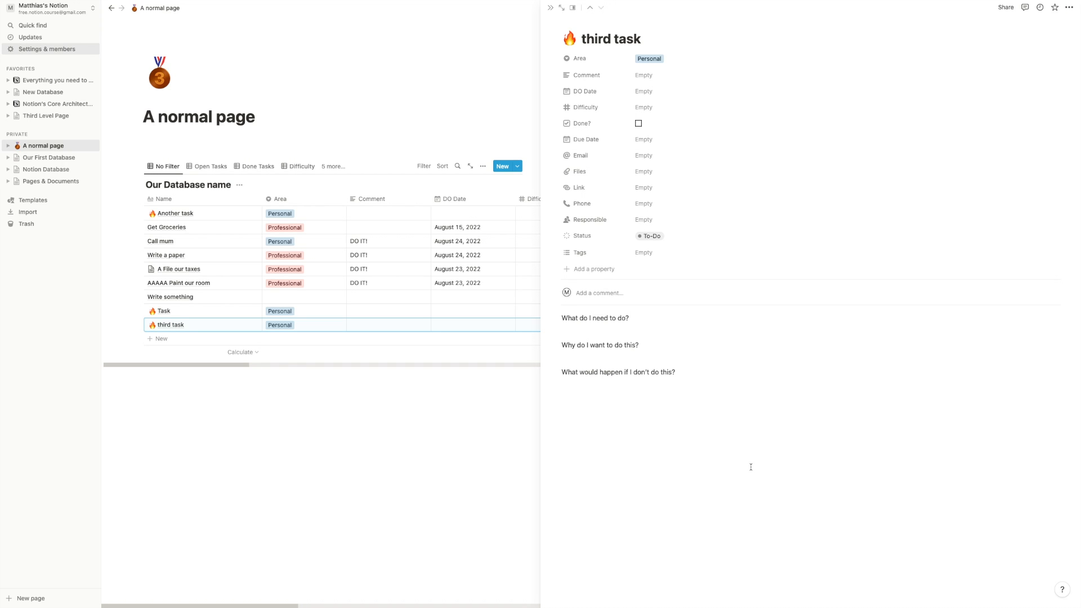
{"action": "left_click_drag", "start_coordinate": [848, 474], "coordinate": [535, 314]}
{"action": "key", "text": "BackSpace"}
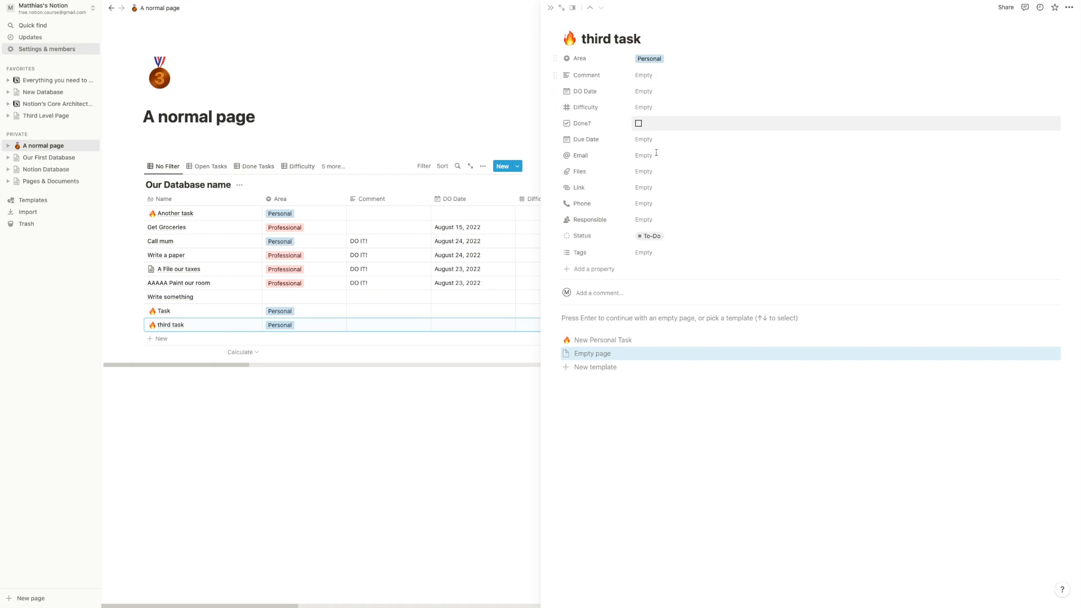
- Set third task's Area to Professional and reapply New Personal Task to restore the questions
{"action": "left_click", "coordinate": [661, 57]}
{"action": "left_click", "coordinate": [664, 93]}
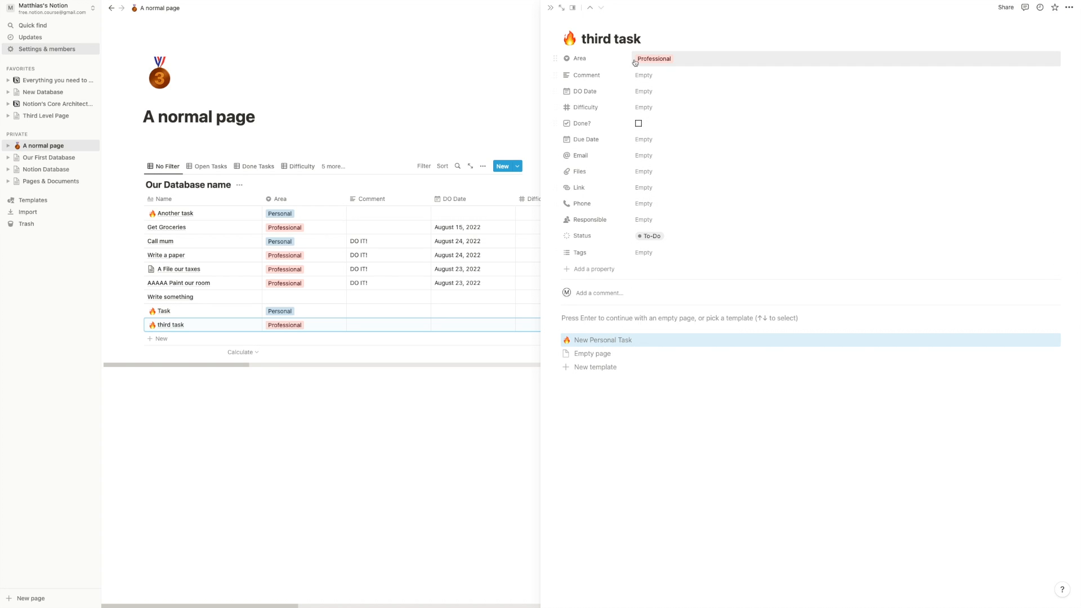
{"action": "left_click", "coordinate": [593, 343]}
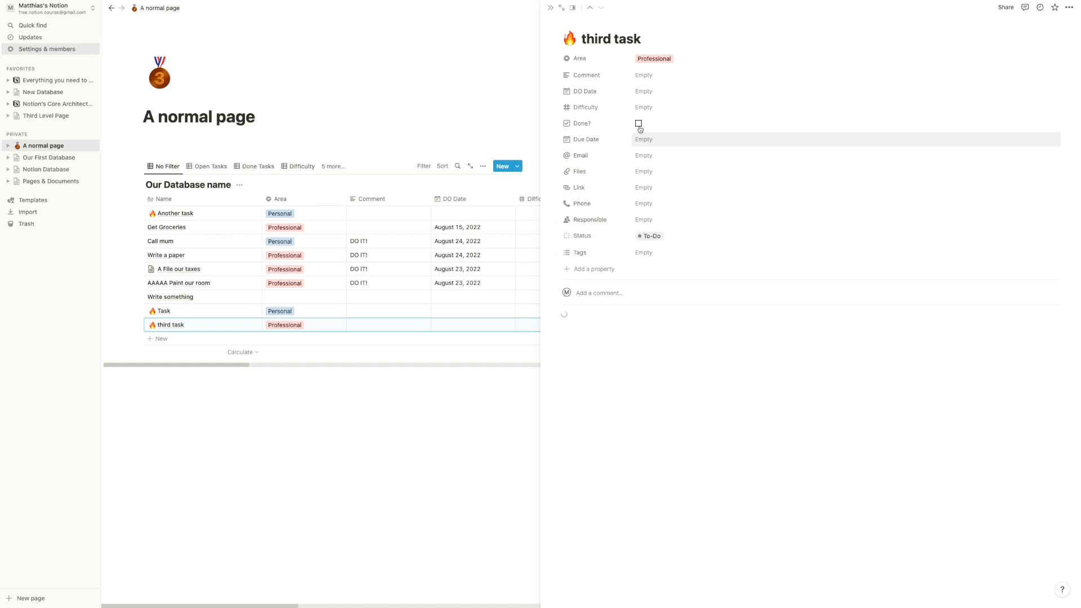
{"action": "left_click_drag", "start_coordinate": [576, 322], "coordinate": [659, 379]}
{"action": "left_click", "coordinate": [685, 383]}
{"action": "left_click", "coordinate": [447, 452]}
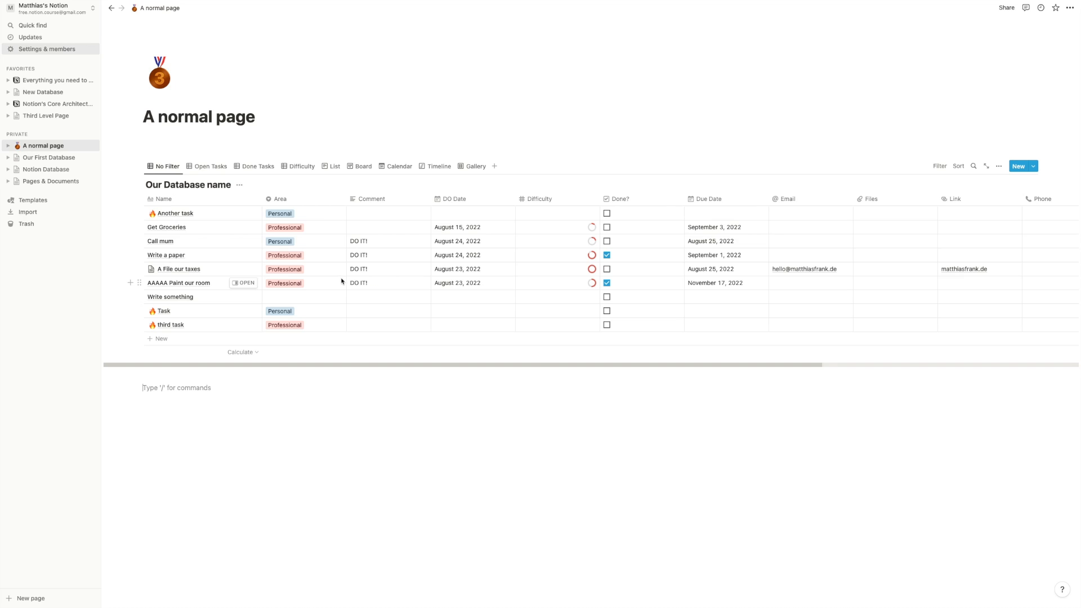
- Open the Done Tasks view and place the Done? column directly after Name
{"action": "left_click", "coordinate": [257, 166]}
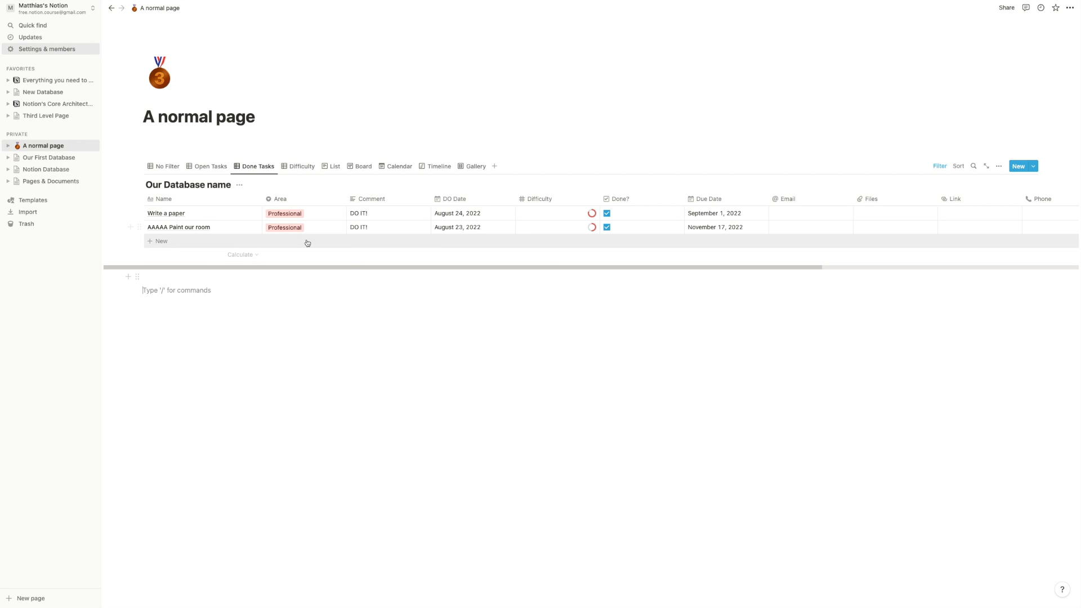
{"action": "left_click_drag", "start_coordinate": [619, 199], "coordinate": [283, 202]}
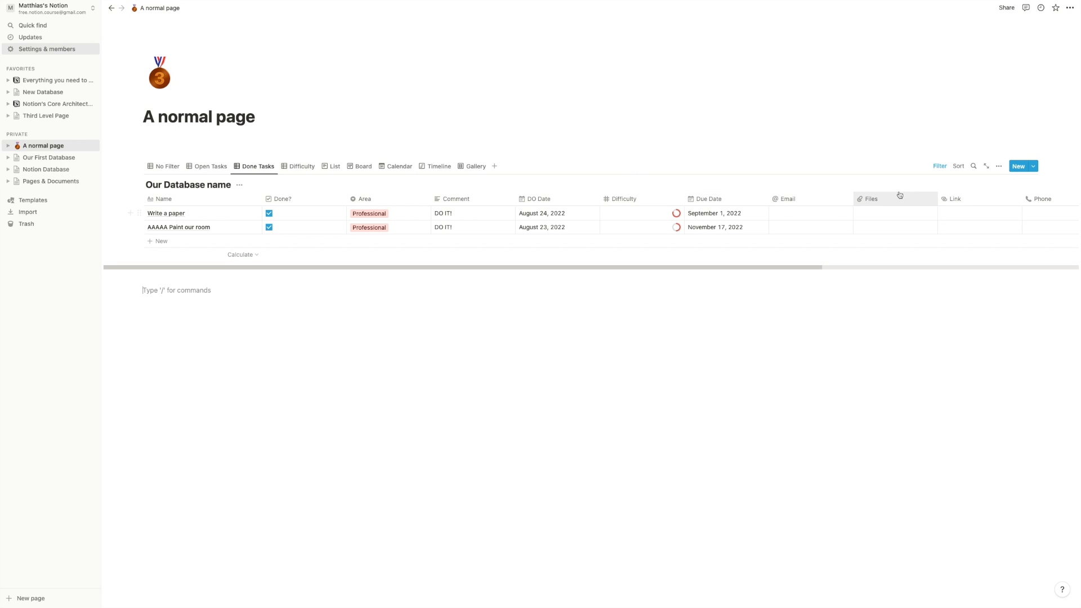
- Add a row named 'Another done task' to the Done Tasks view
{"action": "left_click", "coordinate": [162, 241]}
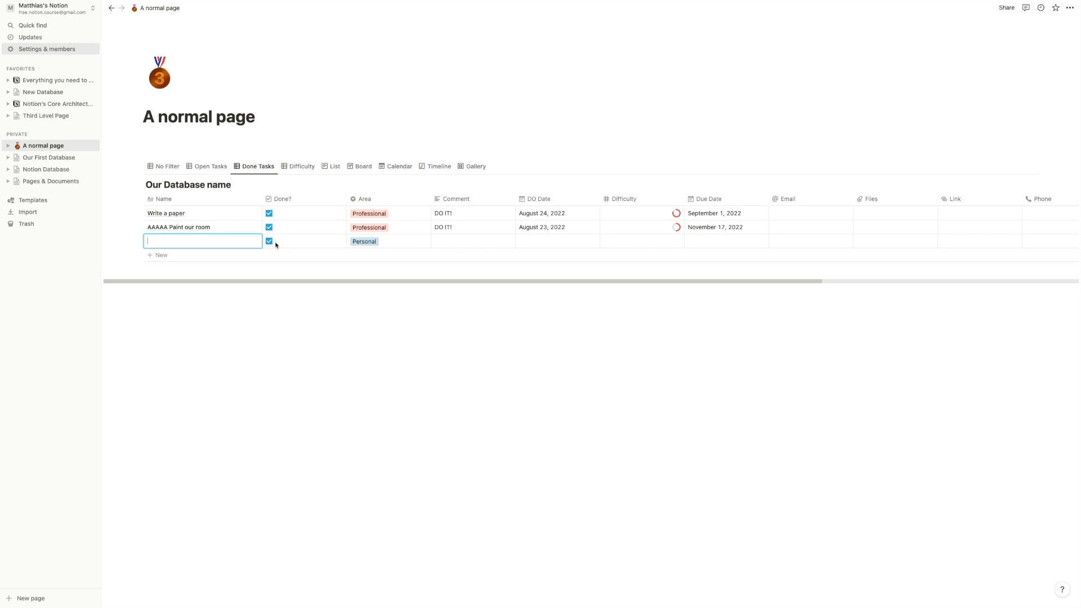
{"action": "type", "text": "Another done task"}
{"action": "key", "text": "Return"}
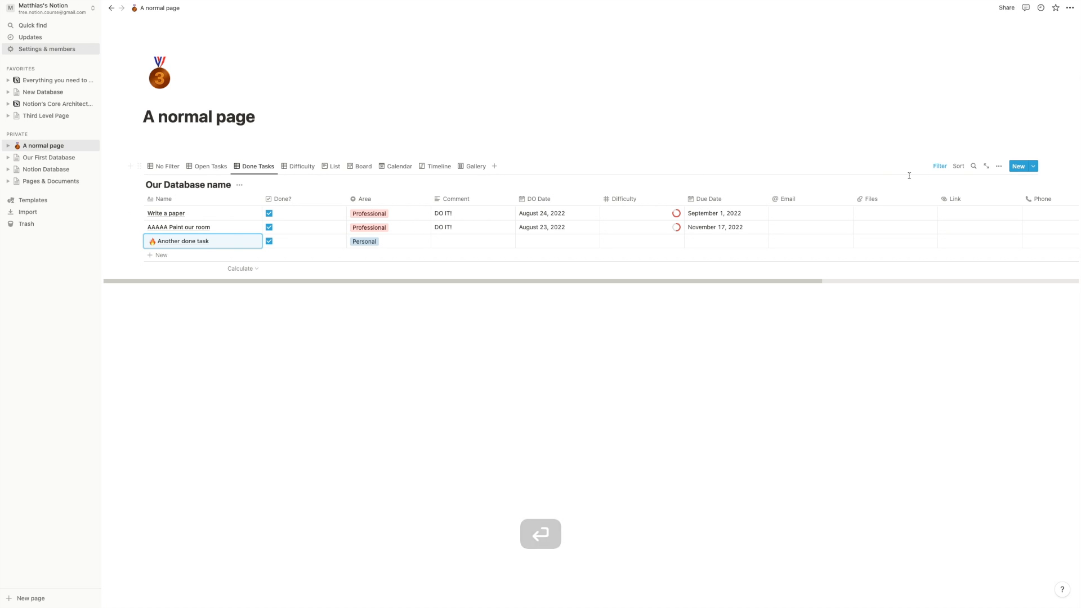
- Turn the Done? filter into an advanced filter and add a second rule: Area is Professional
{"action": "left_click", "coordinate": [940, 166]}
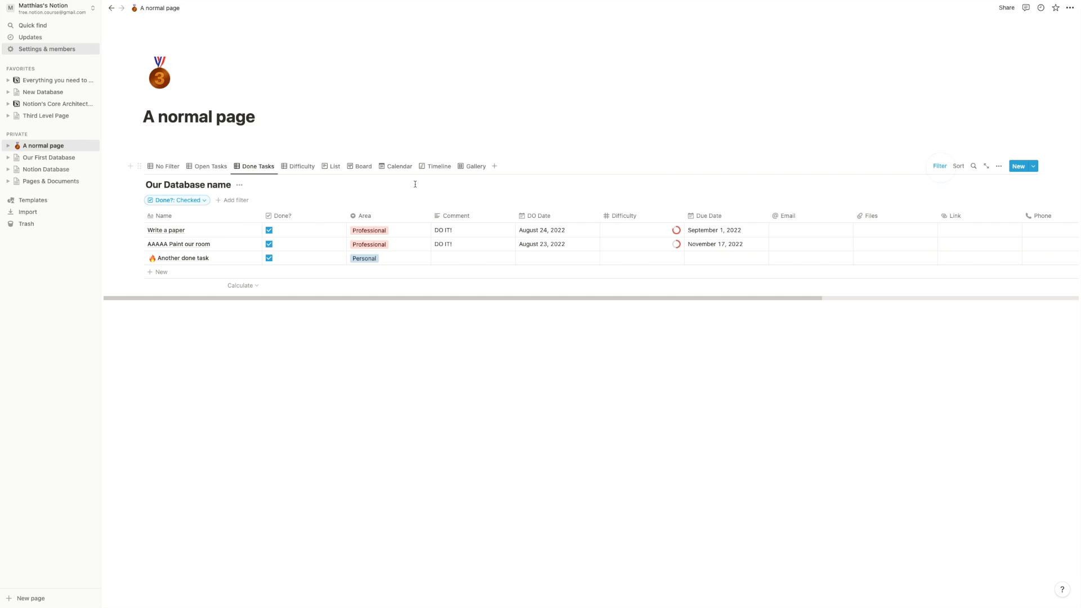
{"action": "left_click", "coordinate": [196, 201]}
{"action": "left_click", "coordinate": [216, 214]}
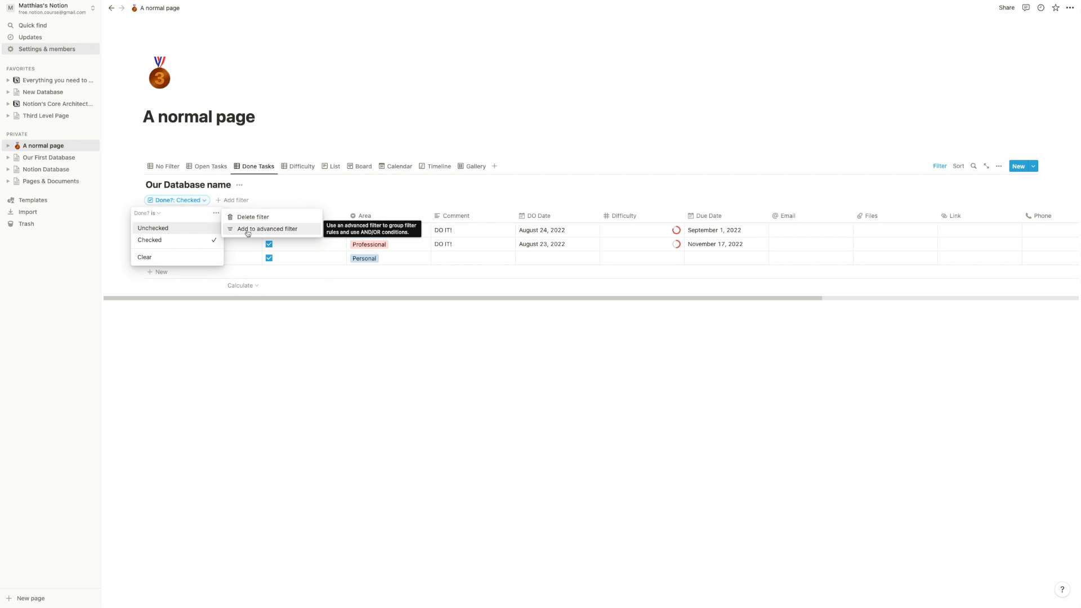
{"action": "left_click", "coordinate": [264, 230]}
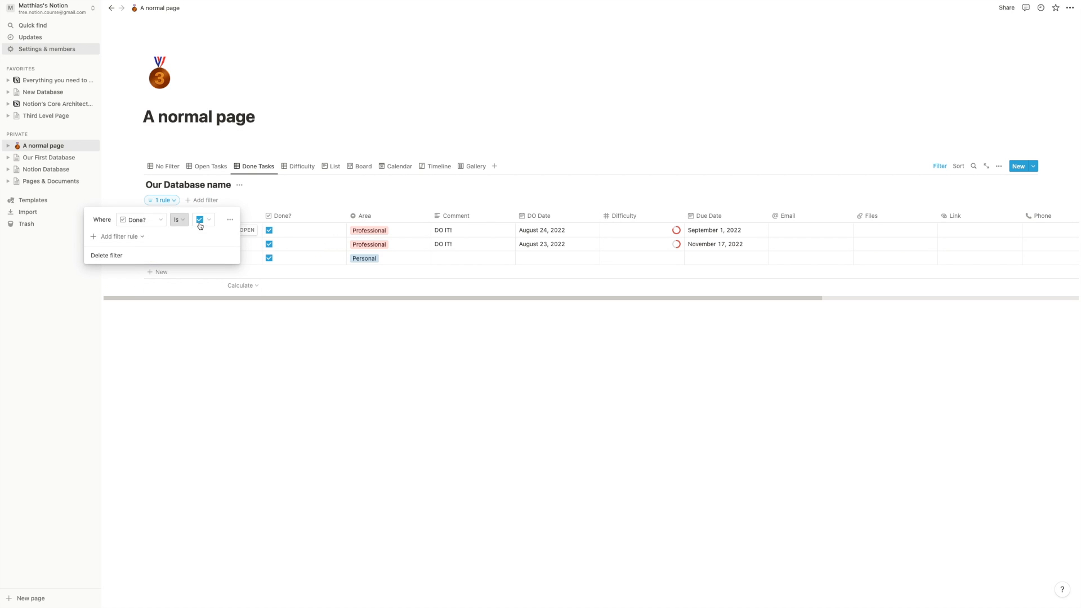
{"action": "left_click", "coordinate": [119, 237]}
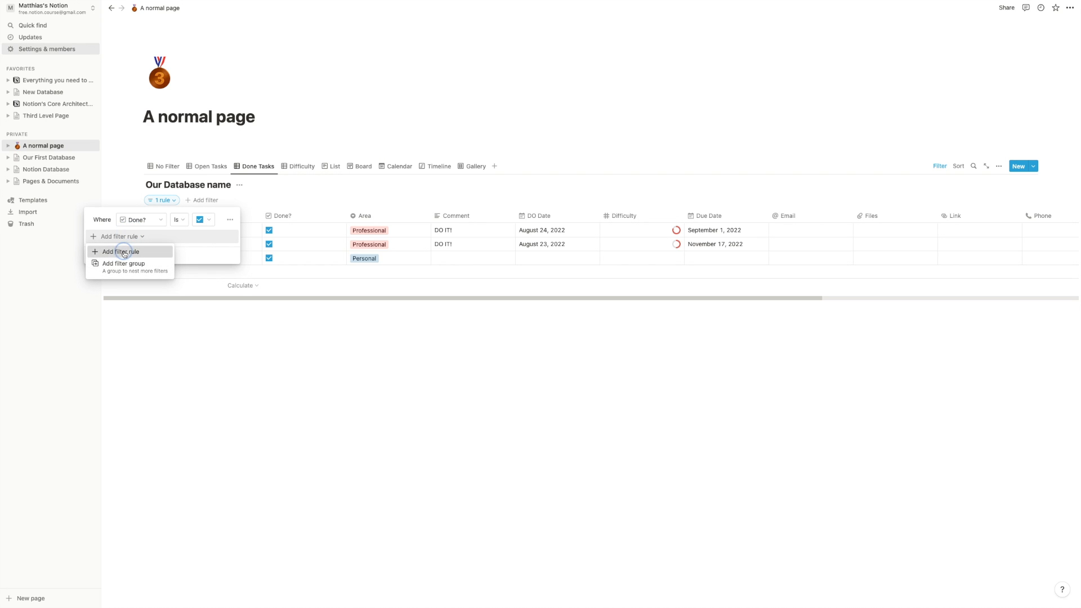
{"action": "left_click", "coordinate": [124, 255]}
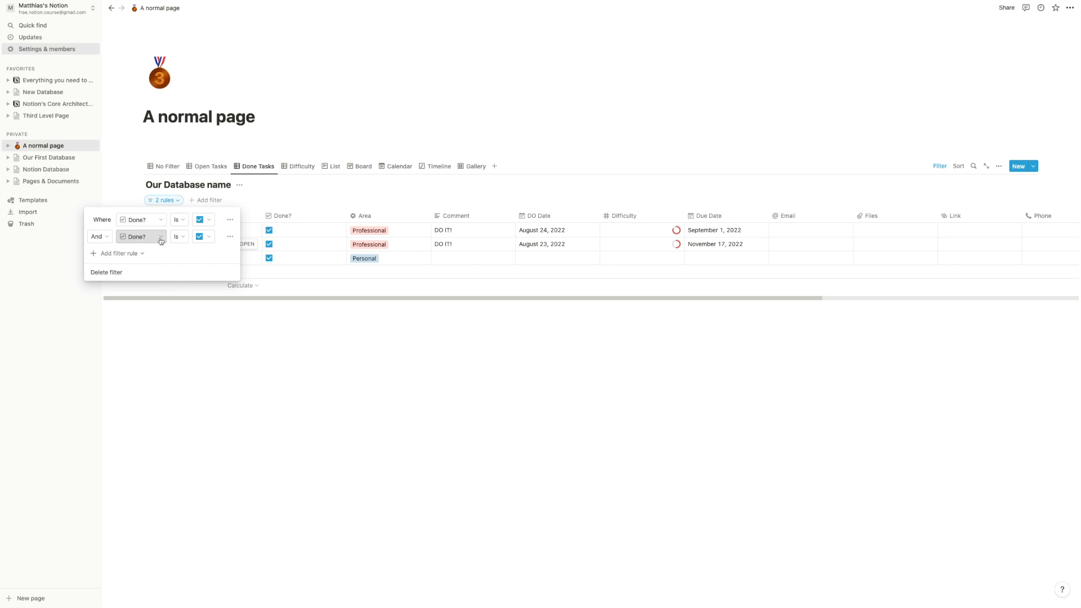
{"action": "left_click", "coordinate": [160, 241]}
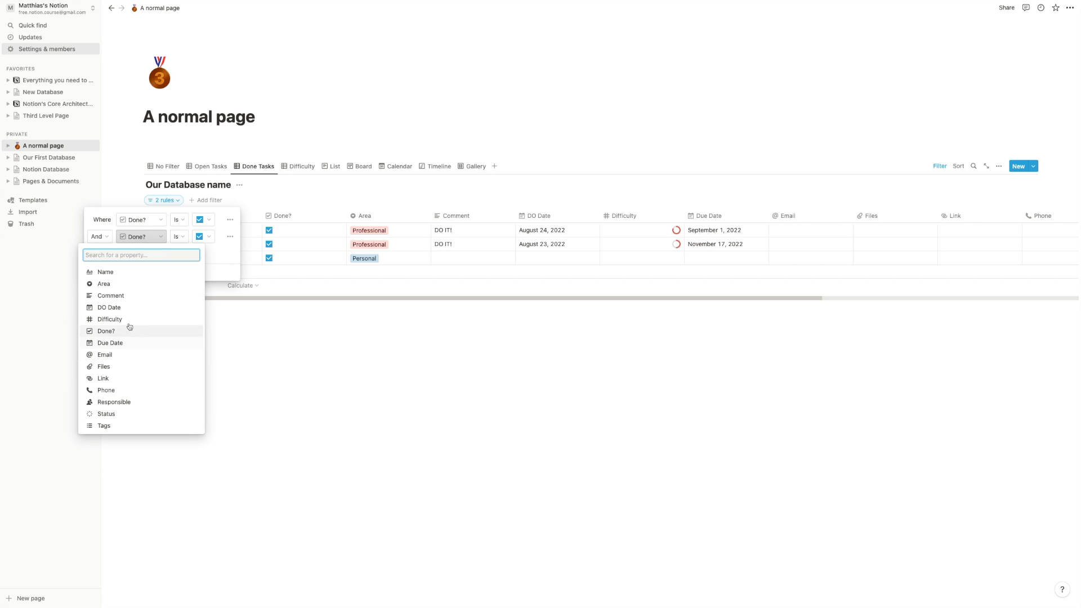
{"action": "left_click", "coordinate": [115, 290]}
{"action": "left_click", "coordinate": [186, 236]}
{"action": "left_click", "coordinate": [185, 282]}
{"action": "left_click", "coordinate": [386, 355]}
{"action": "left_click", "coordinate": [373, 293]}
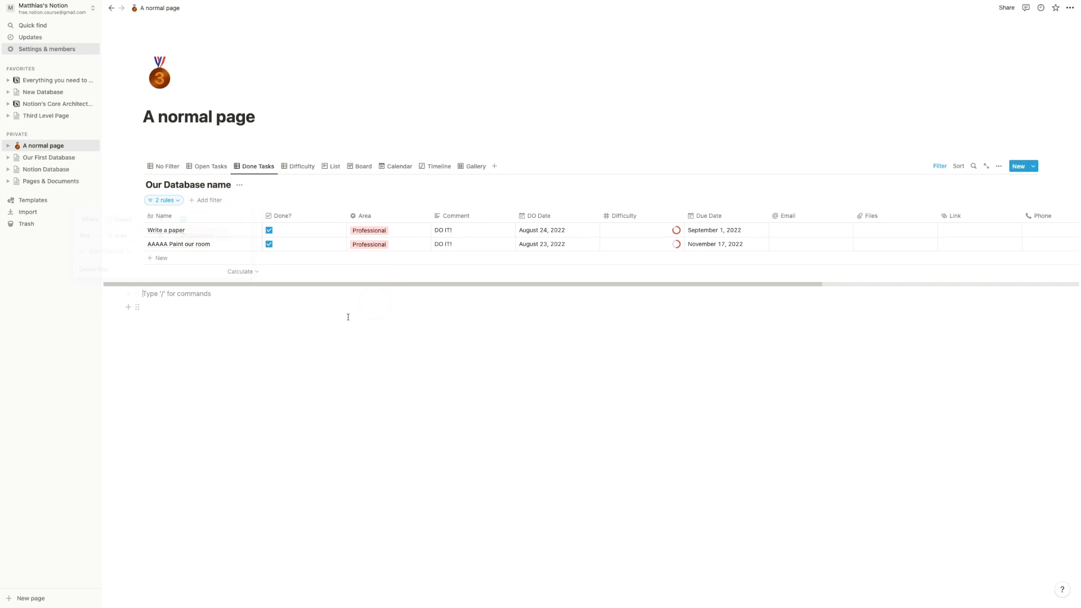
- Add the task 'Something new', preview it, then switch back to the No Filter view
{"action": "left_click", "coordinate": [175, 262]}
{"action": "type", "text": "AS"}
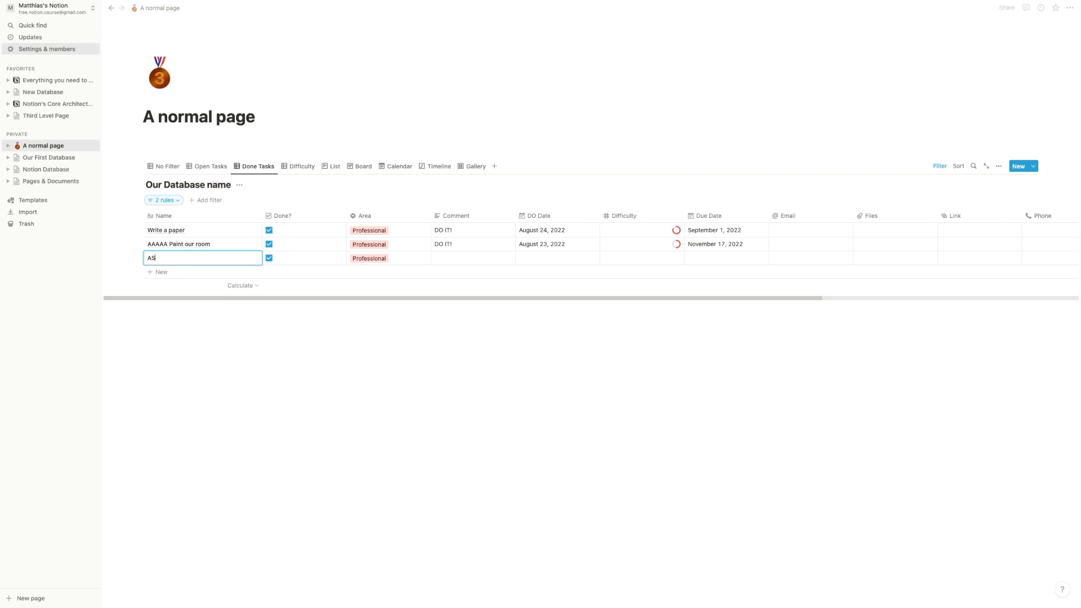
{"action": "type", "text": "dhing new"}
{"action": "key", "text": "Return"}
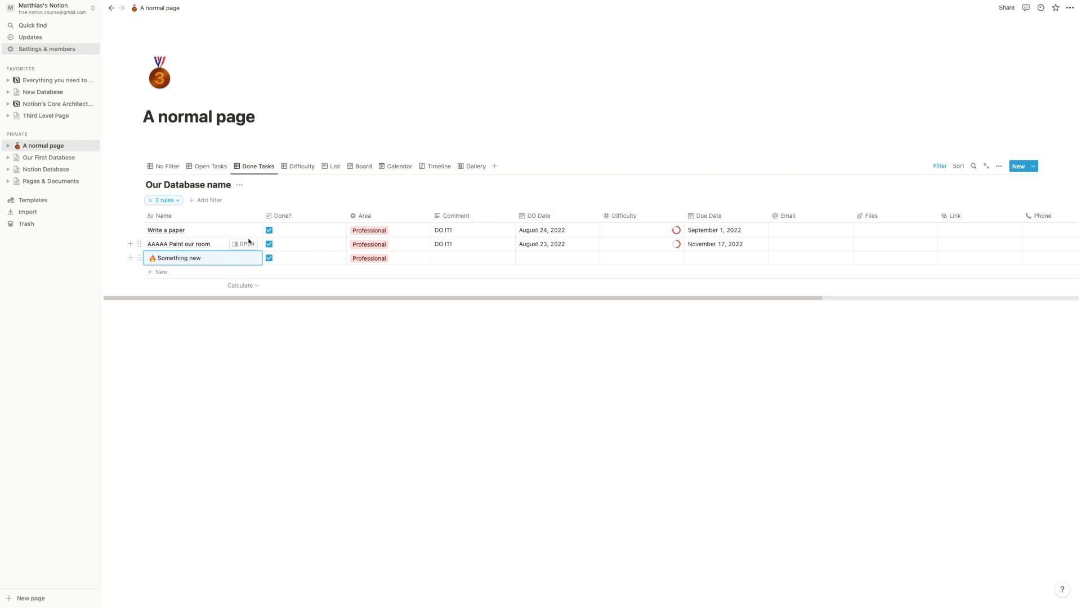
{"action": "left_click", "coordinate": [248, 259]}
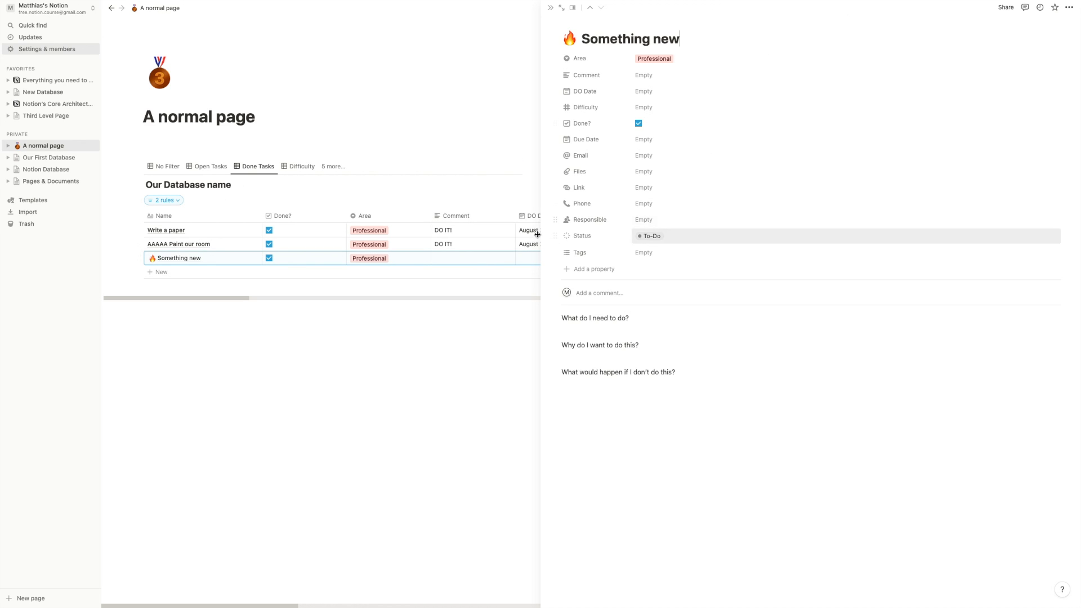
{"action": "left_click", "coordinate": [550, 8]}
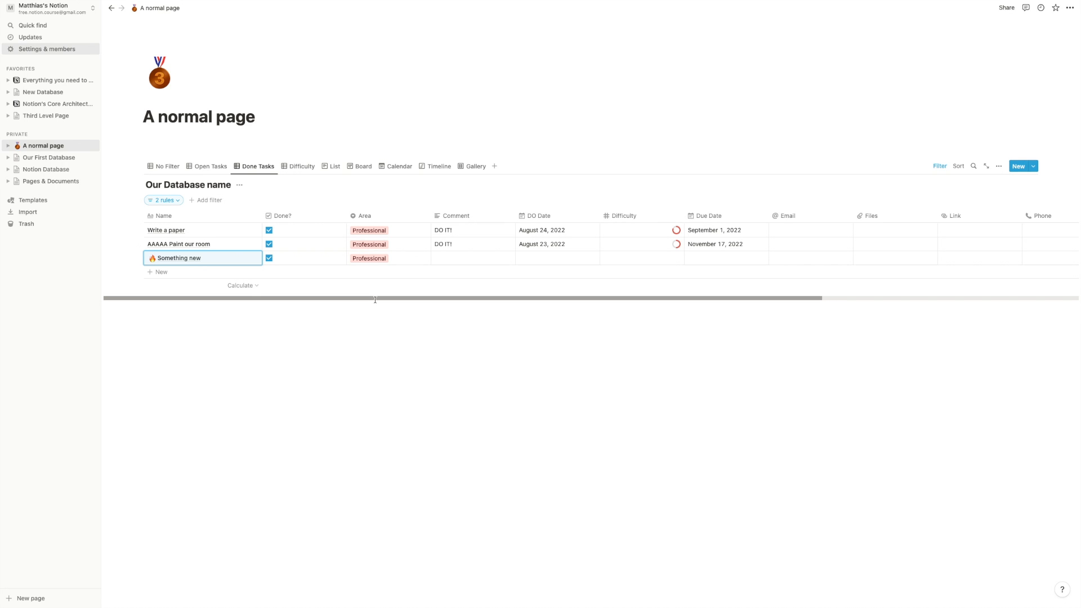
{"action": "left_click", "coordinate": [153, 167]}
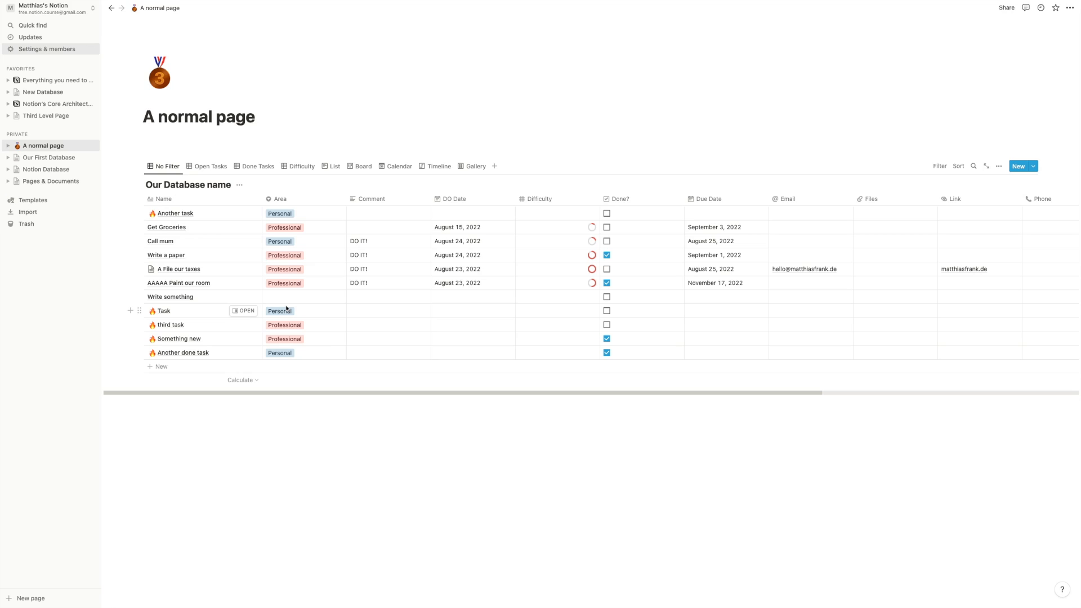
- Create empty blocks below the Our Database name table on A normal page
{"action": "left_click", "coordinate": [195, 435]}
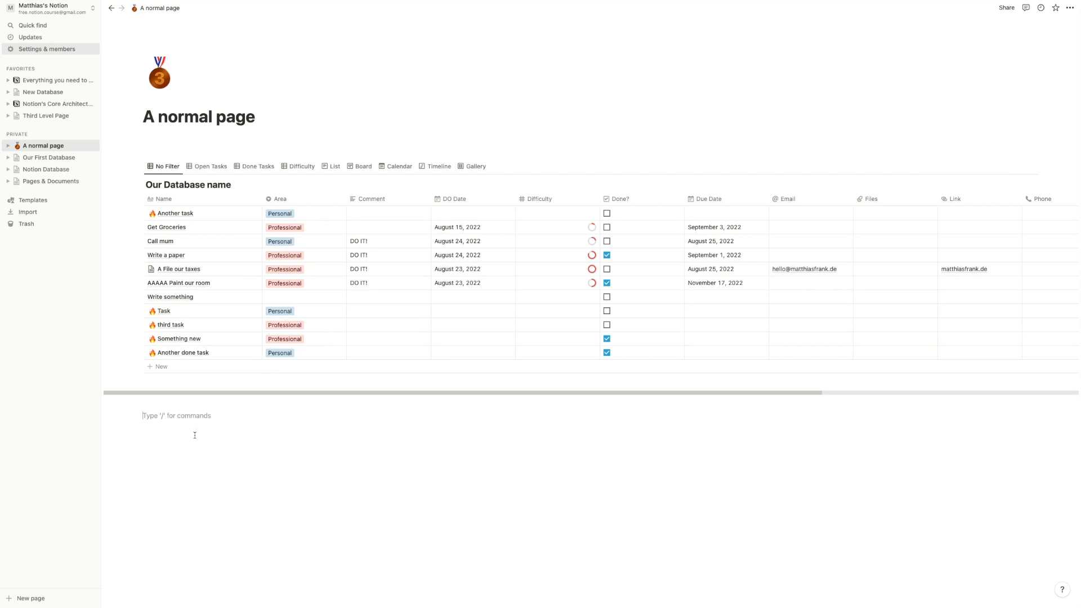
{"action": "key", "text": "Return"}
{"action": "key", "text": "Return"}
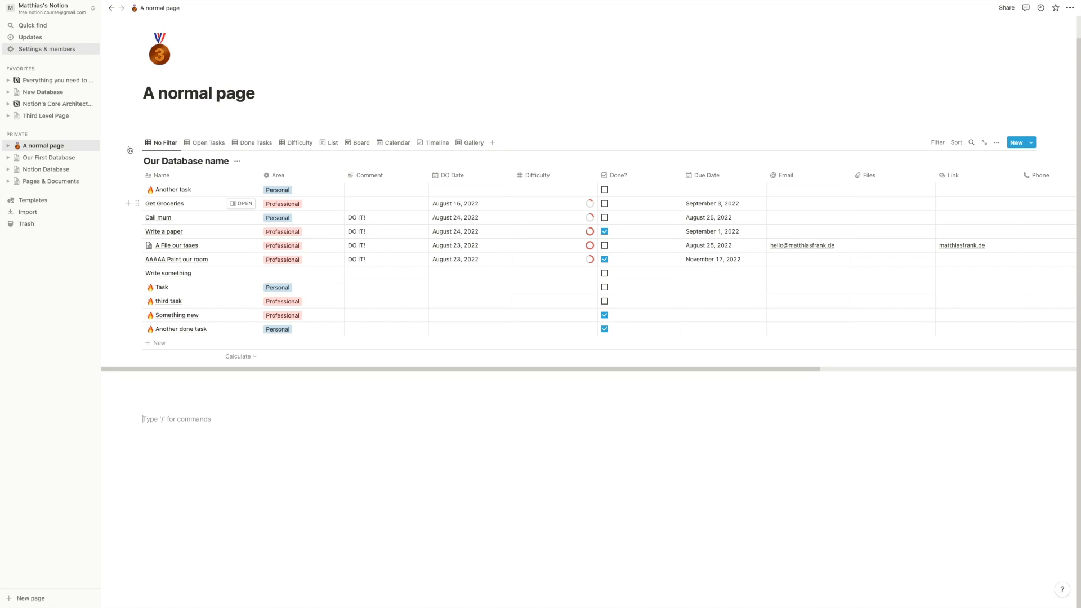
{"action": "left_click_drag", "start_coordinate": [169, 99], "coordinate": [257, 100]}
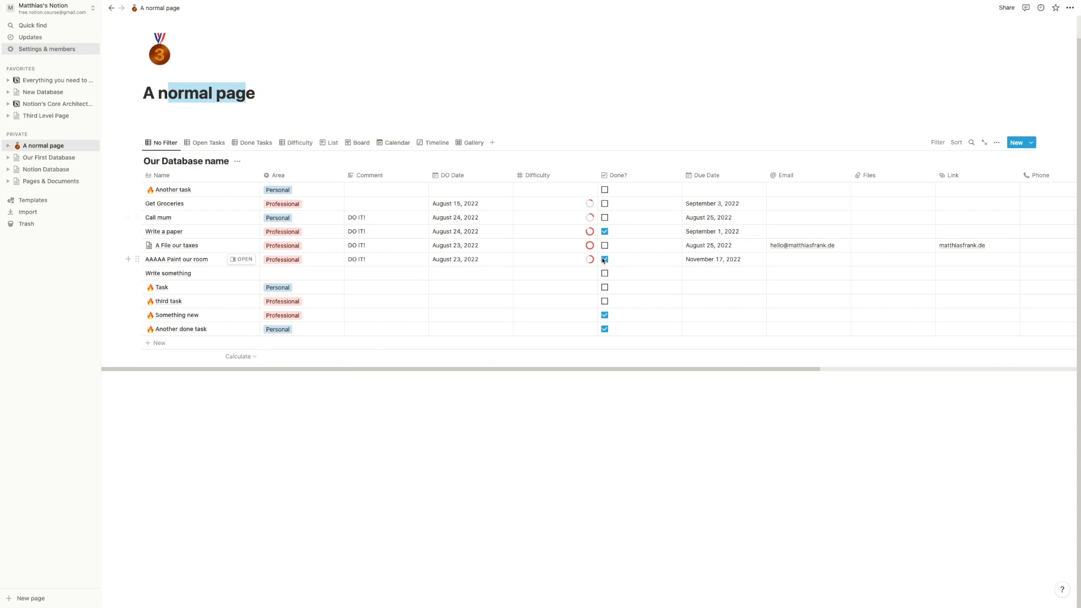
- Add empty lines on Third Level Page
{"action": "left_click", "coordinate": [61, 120]}
{"action": "left_click", "coordinate": [405, 305]}
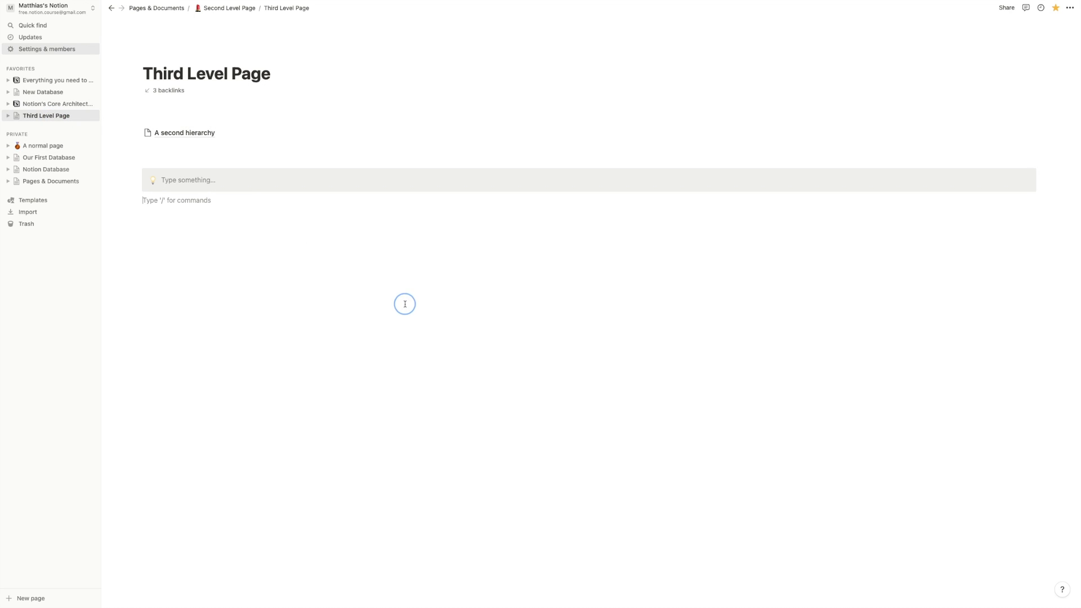
{"action": "key", "text": "Return"}
{"action": "key", "text": "Return"}
{"action": "key", "text": "Return"}
{"action": "key", "text": "Return"}
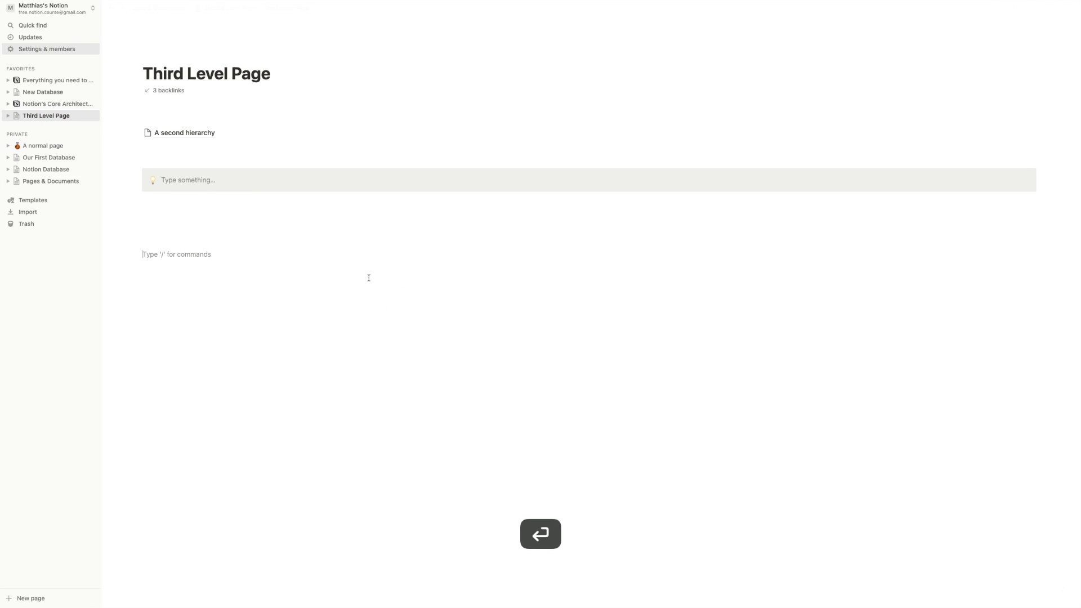
- Copy the database block from A normal page and paste it onto Third Level Page
{"action": "left_click", "coordinate": [43, 145]}
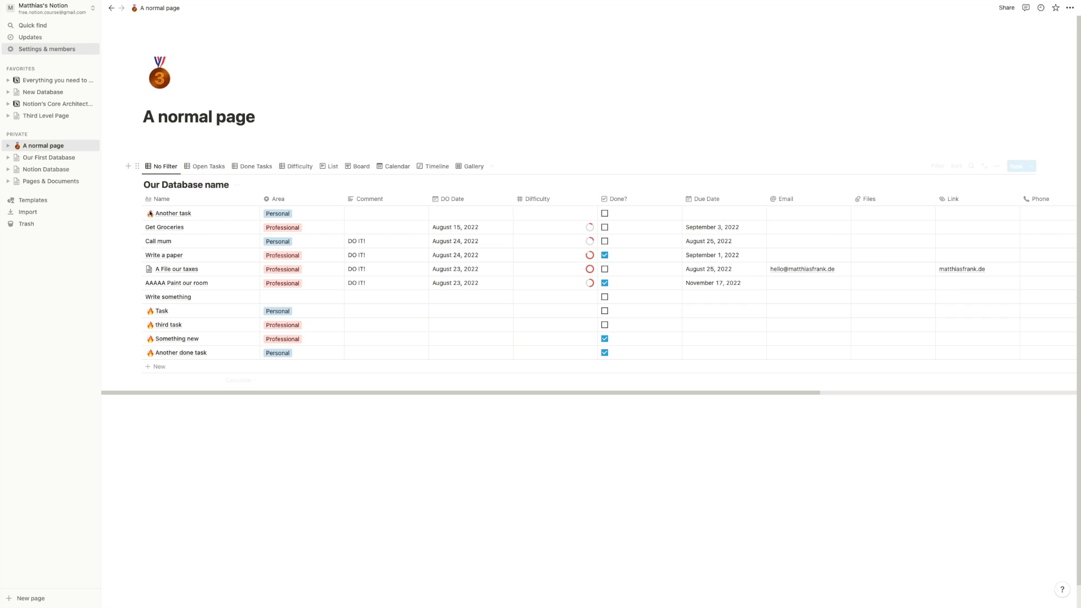
{"action": "left_click", "coordinate": [137, 166]}
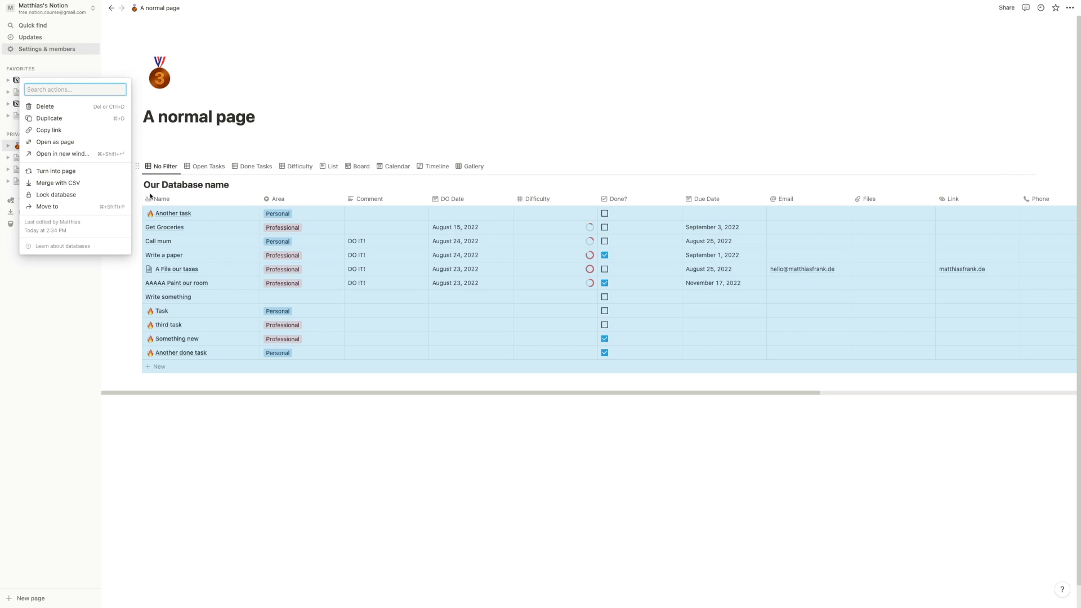
{"action": "key", "text": "super+c"}
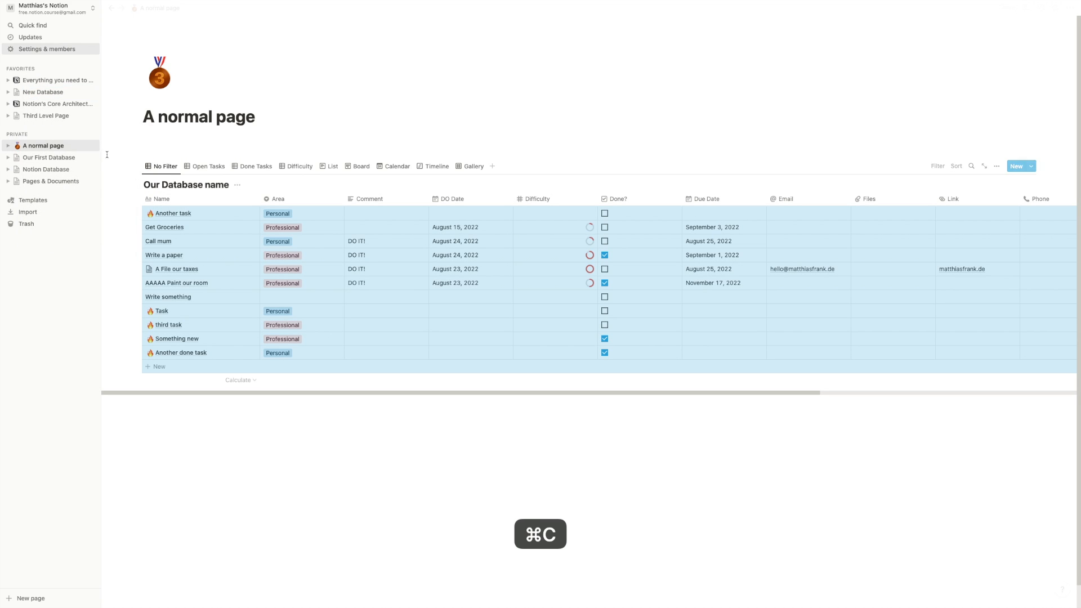
{"action": "left_click", "coordinate": [50, 120]}
{"action": "left_click", "coordinate": [237, 241]}
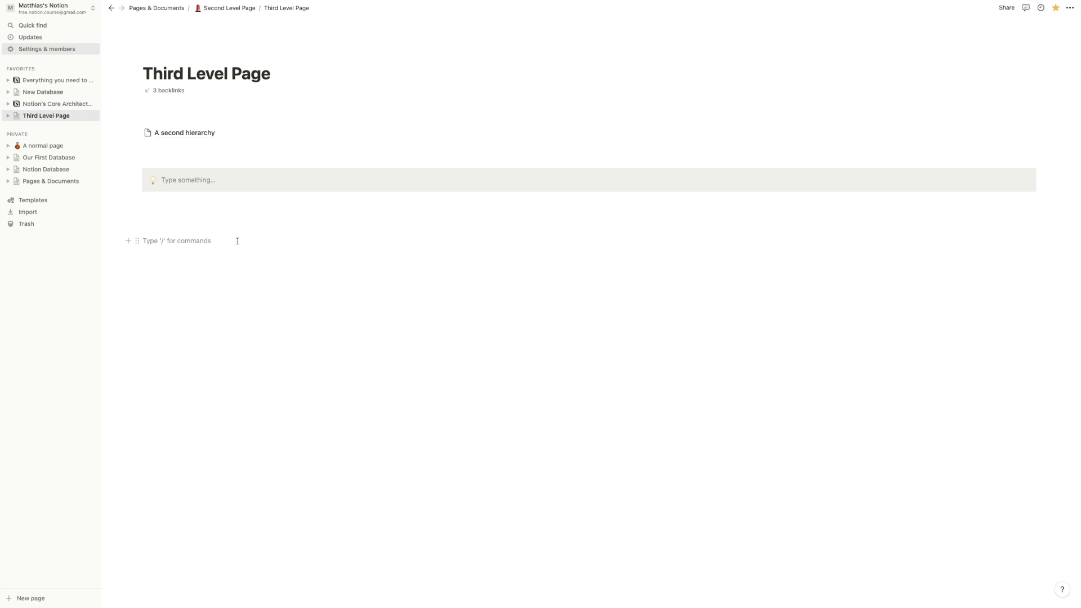
{"action": "key", "text": "super+v"}
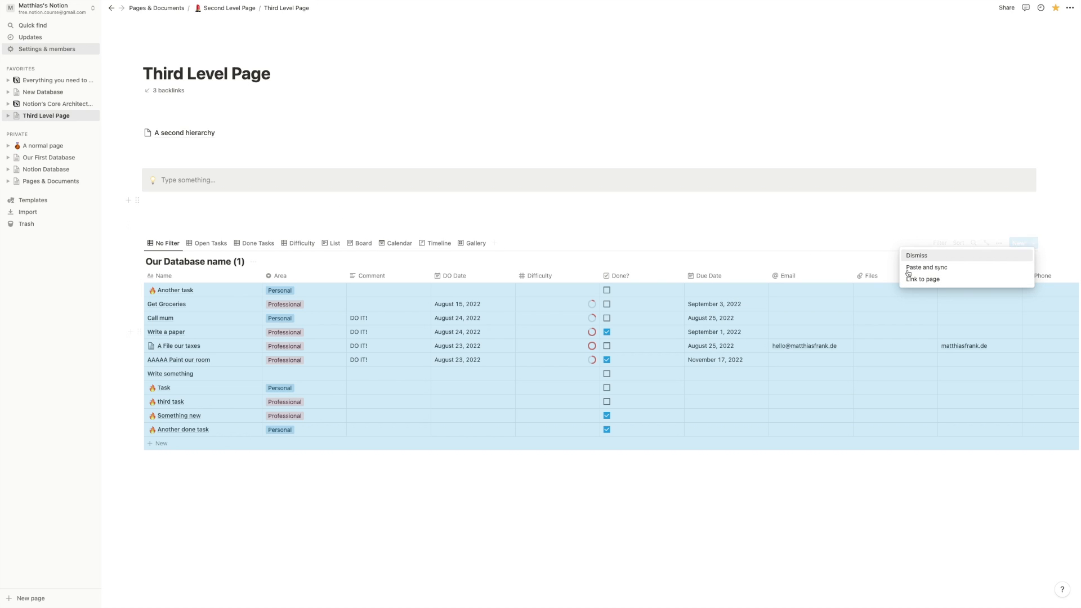
- Dismiss paste options and remove the '(1)' suffix from the pasted database title
{"action": "left_click", "coordinate": [686, 211]}
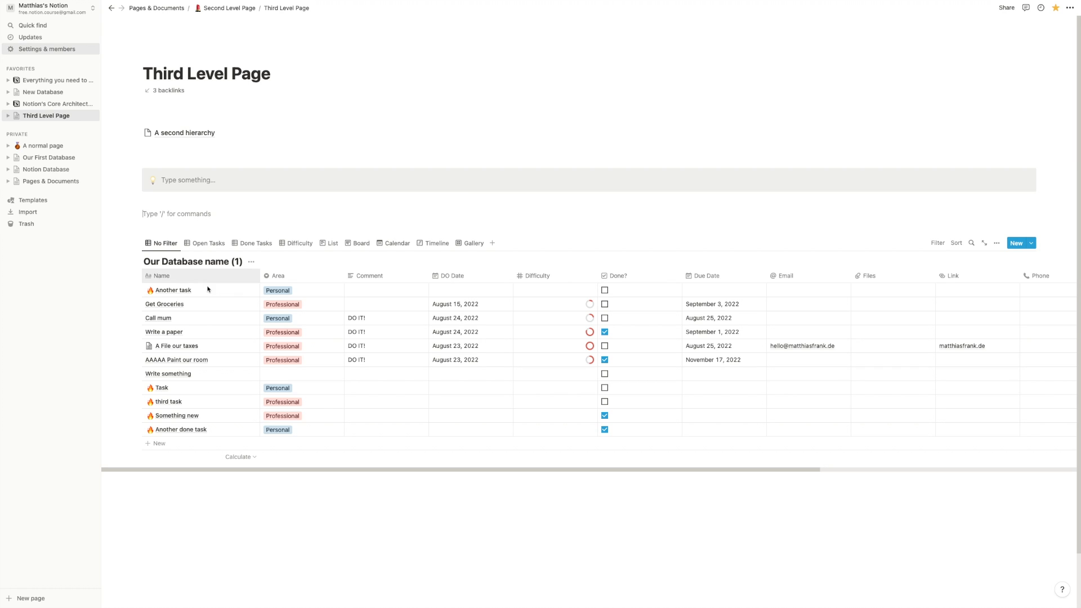
{"action": "left_click_drag", "start_coordinate": [231, 262], "coordinate": [243, 262]}
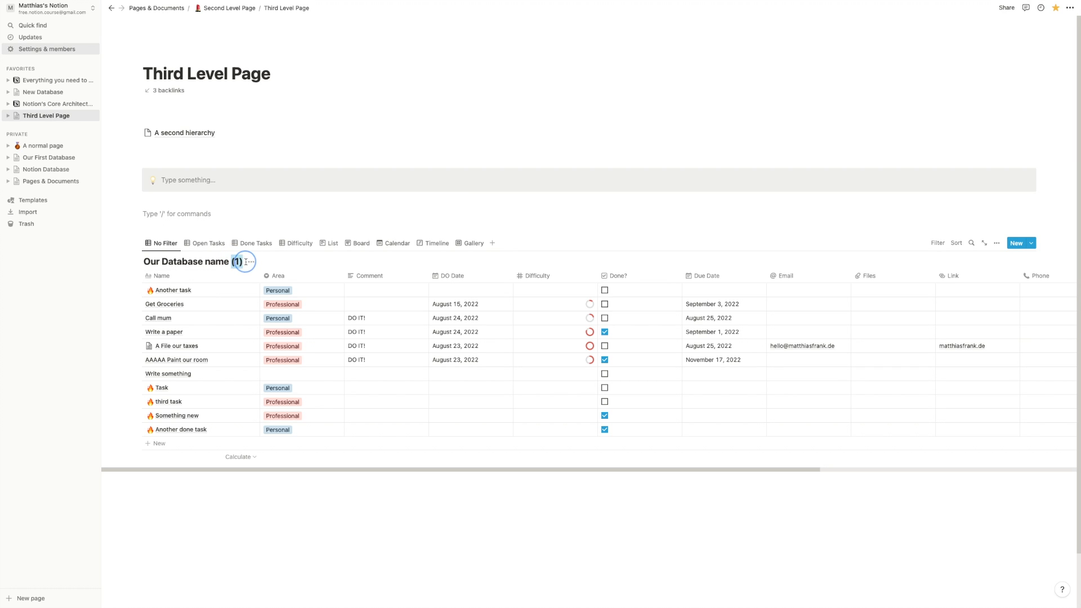
{"action": "key", "text": "BackSpace"}
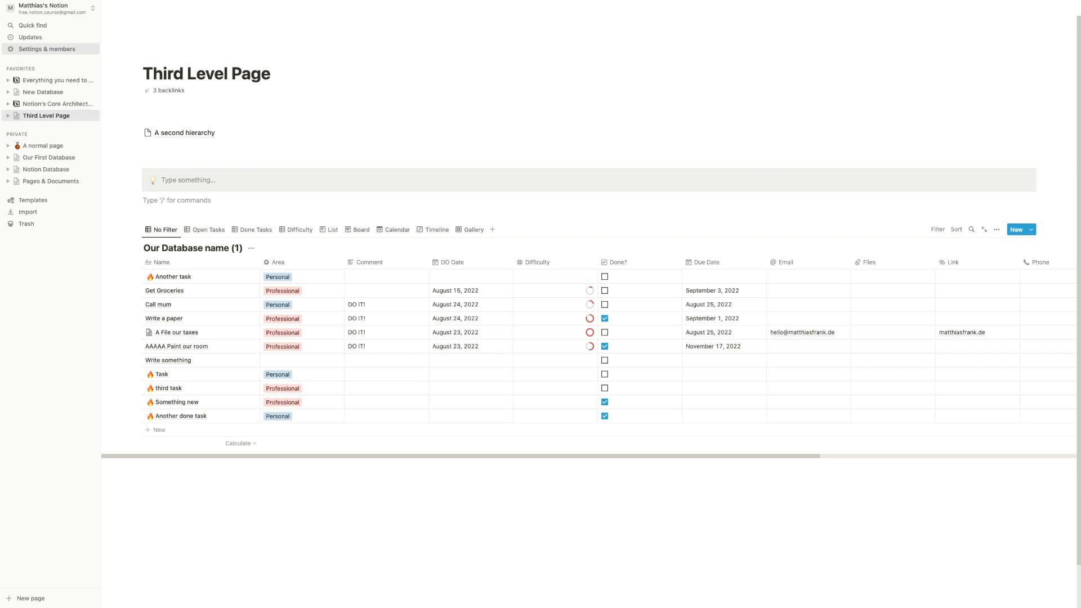
{"action": "left_click", "coordinate": [243, 249]}
{"action": "left_click", "coordinate": [242, 248]}
{"action": "key", "text": "BackSpace"}
{"action": "key", "text": "BackSpace"}
{"action": "key", "text": "BackSpace"}
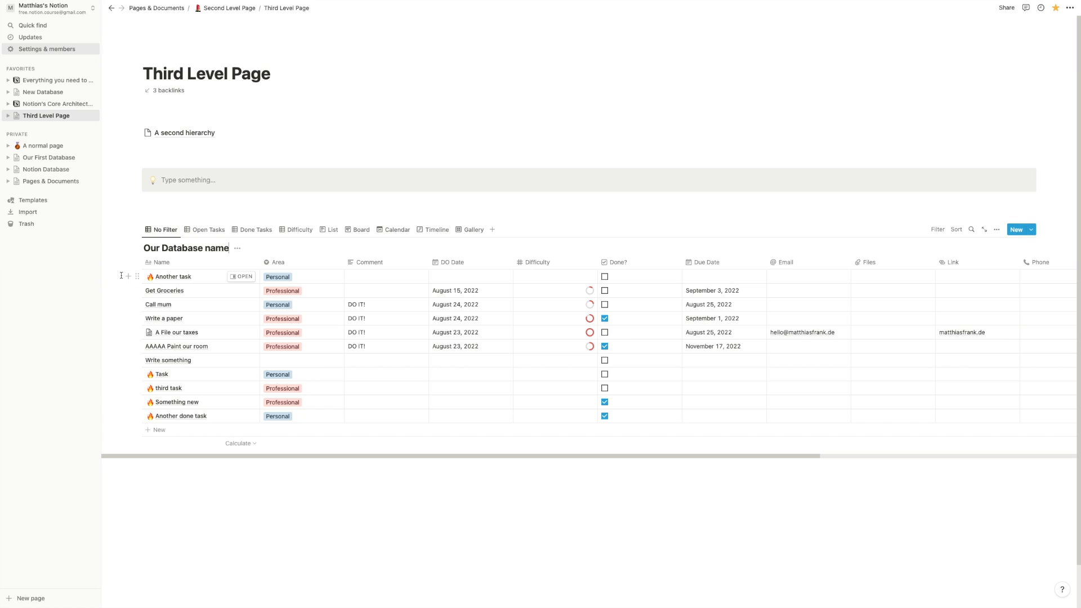
- Mark every task in the pasted copy as done, then return to A normal page
{"action": "left_click_drag", "start_coordinate": [108, 276], "coordinate": [219, 432]}
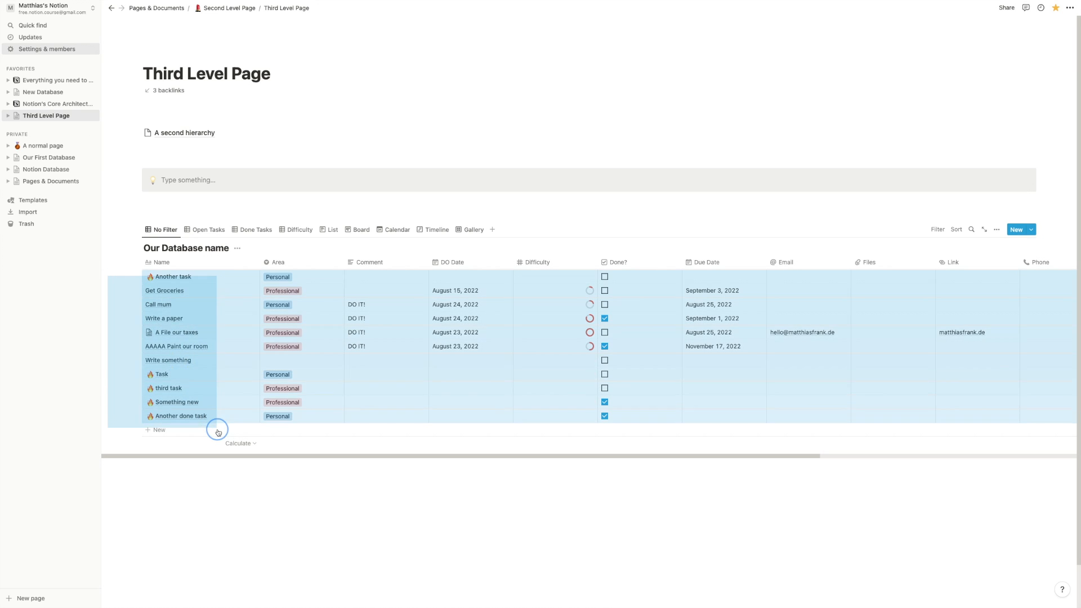
{"action": "right_click", "coordinate": [205, 313]}
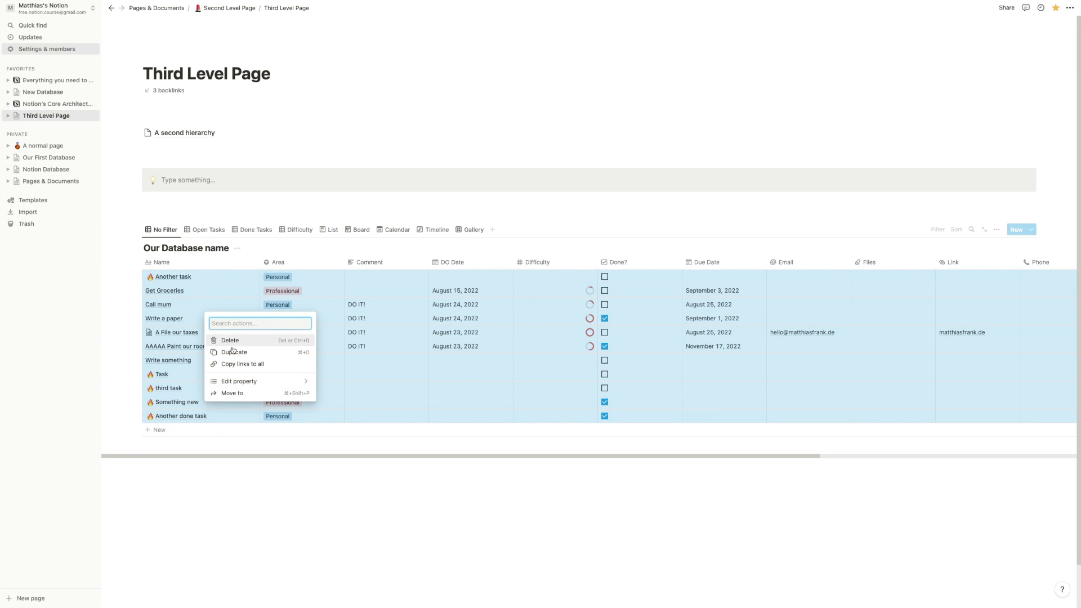
{"action": "mouse_move", "coordinate": [250, 381]}
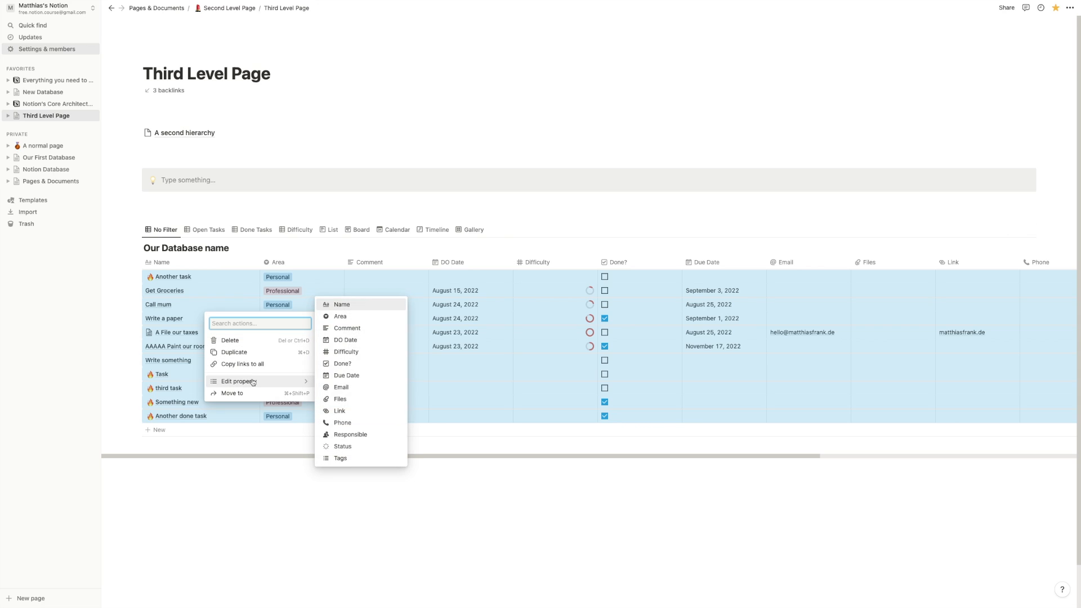
{"action": "left_click", "coordinate": [347, 365]}
{"action": "left_click", "coordinate": [355, 495]}
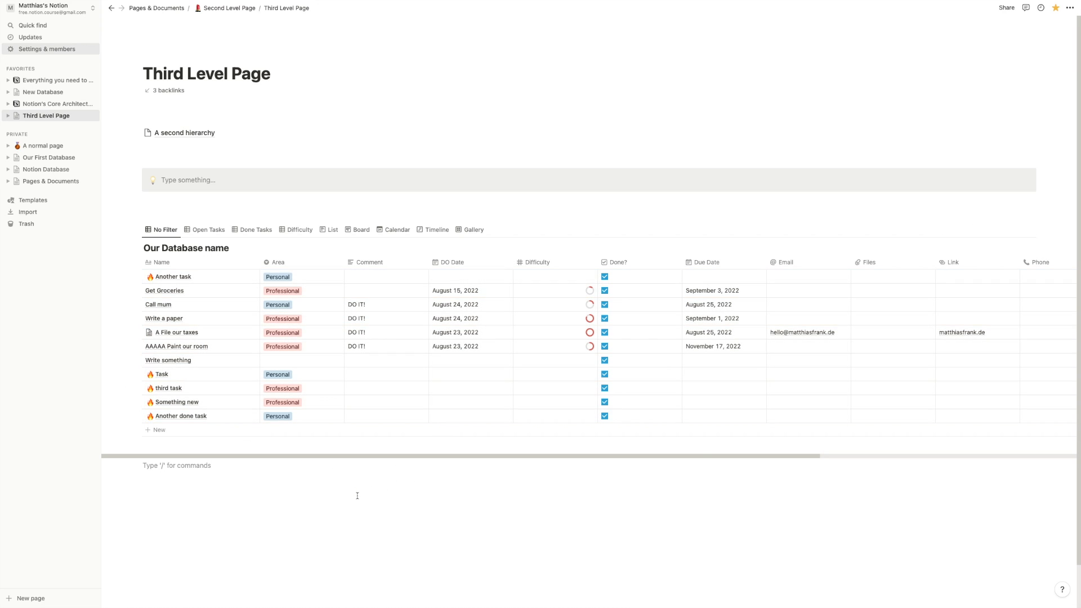
{"action": "left_click", "coordinate": [39, 147]}
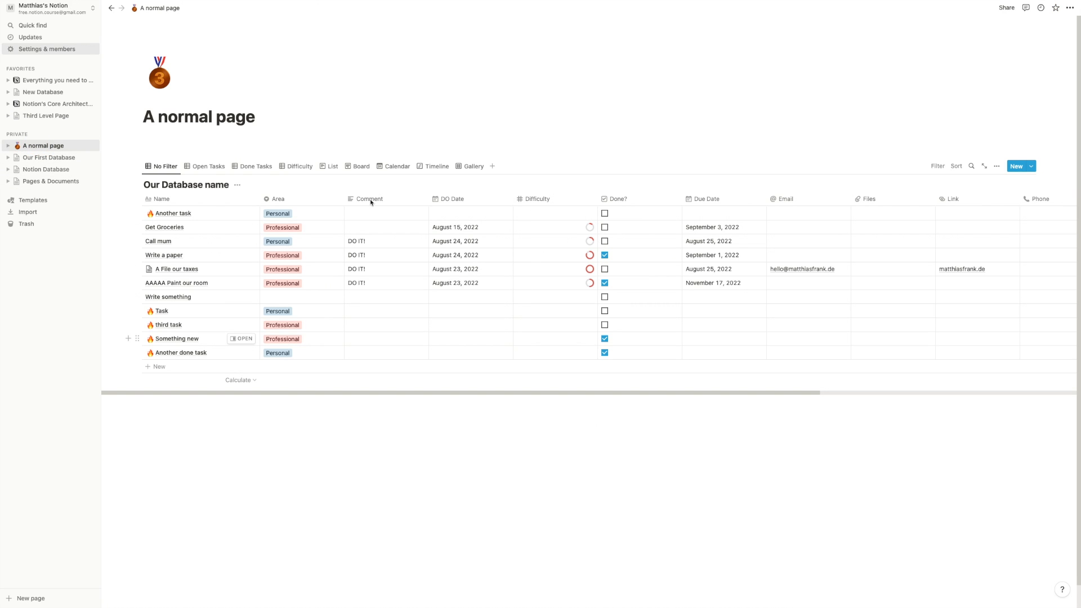
- Delete the pasted database from Third Level Page
{"action": "left_click", "coordinate": [69, 119]}
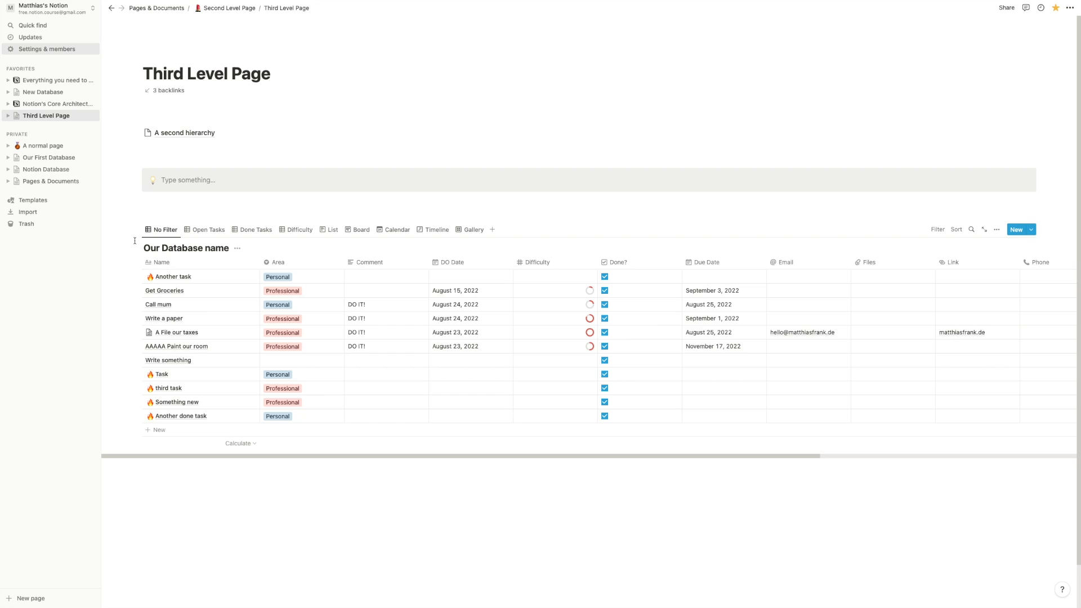
{"action": "left_click", "coordinate": [138, 229]}
{"action": "left_click", "coordinate": [108, 172]}
- Insert a linked view of Our Database name using the copied No Filter view
{"action": "left_click", "coordinate": [194, 271]}
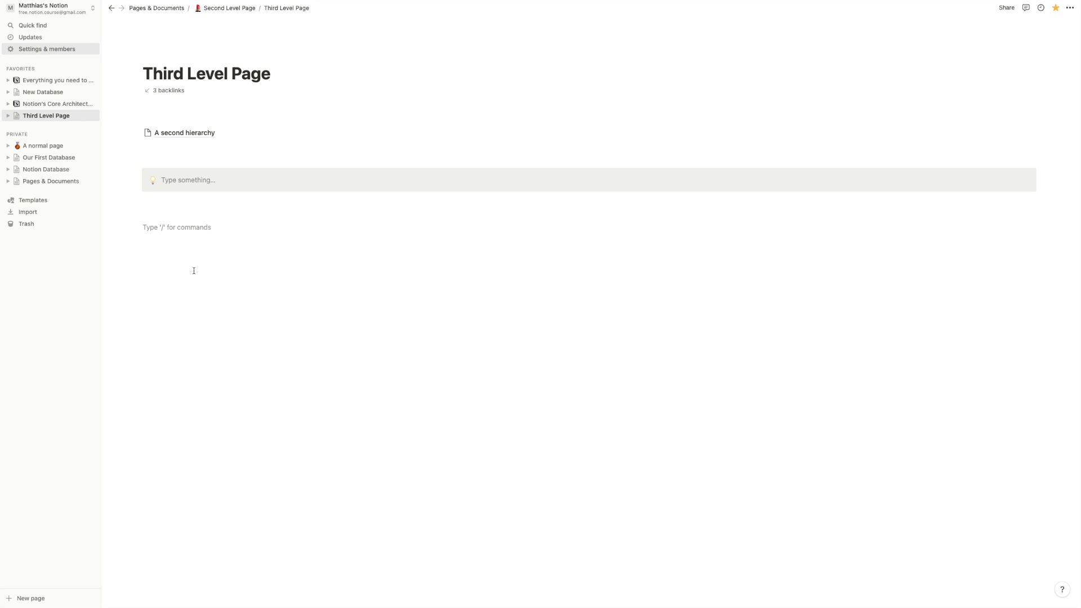
{"action": "type", "text": "/crea"}
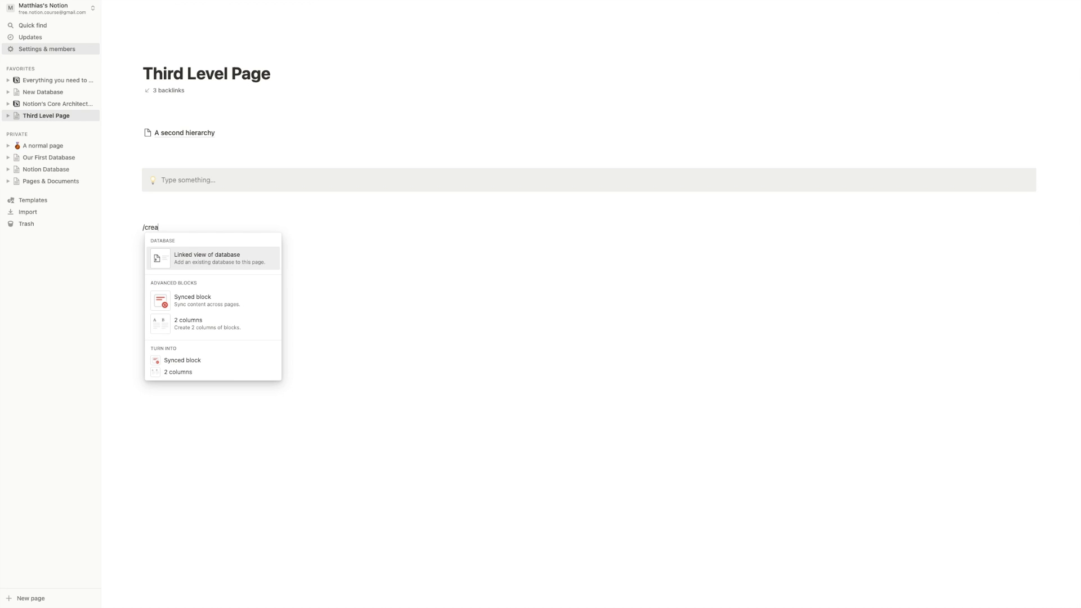
{"action": "left_click", "coordinate": [219, 264]}
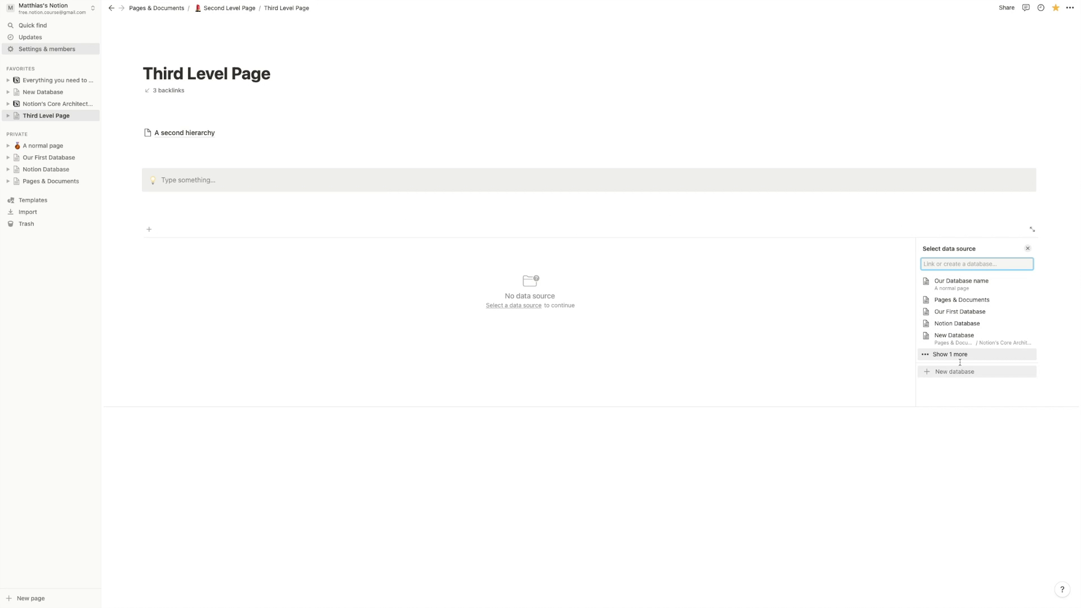
{"action": "left_click", "coordinate": [961, 284]}
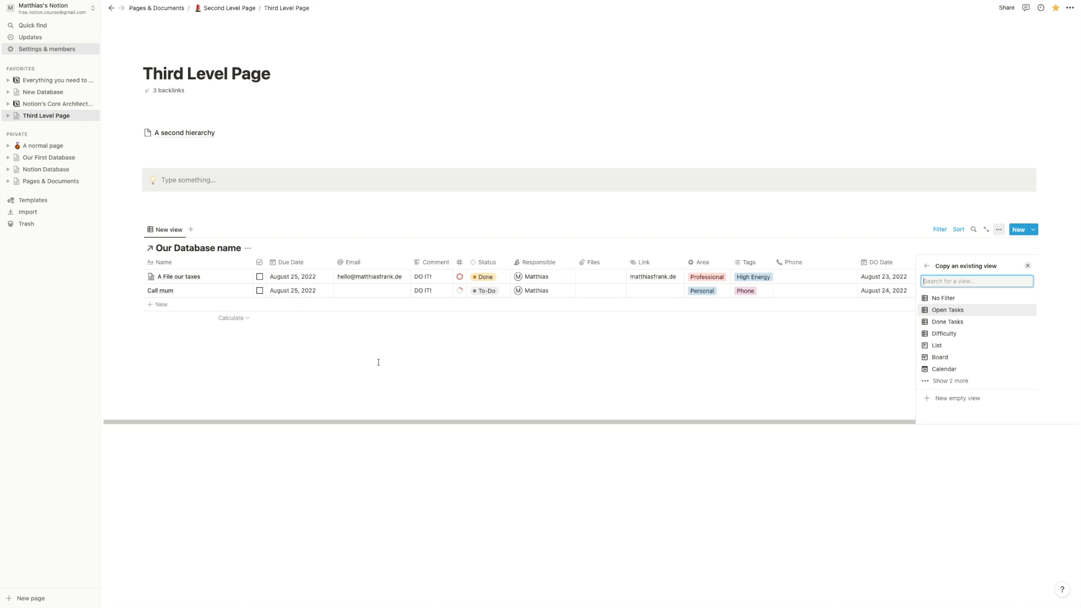
{"action": "left_click", "coordinate": [953, 301]}
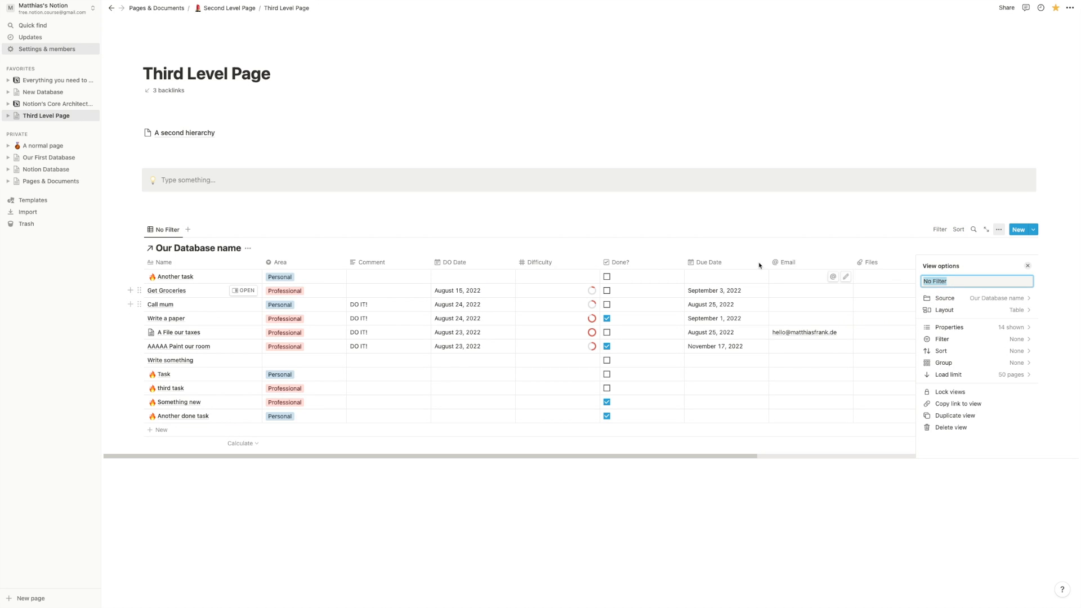
{"action": "left_click", "coordinate": [500, 203]}
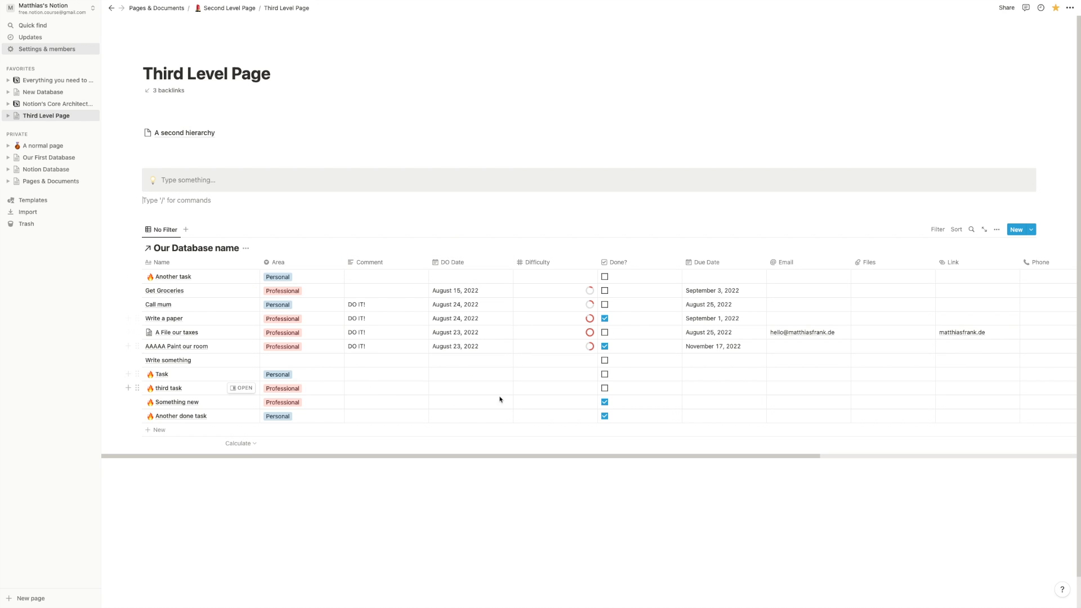
- Check Done? on all eleven rows of the linked database on Third Level Page
{"action": "left_click", "coordinate": [56, 149]}
{"action": "left_click", "coordinate": [52, 115]}
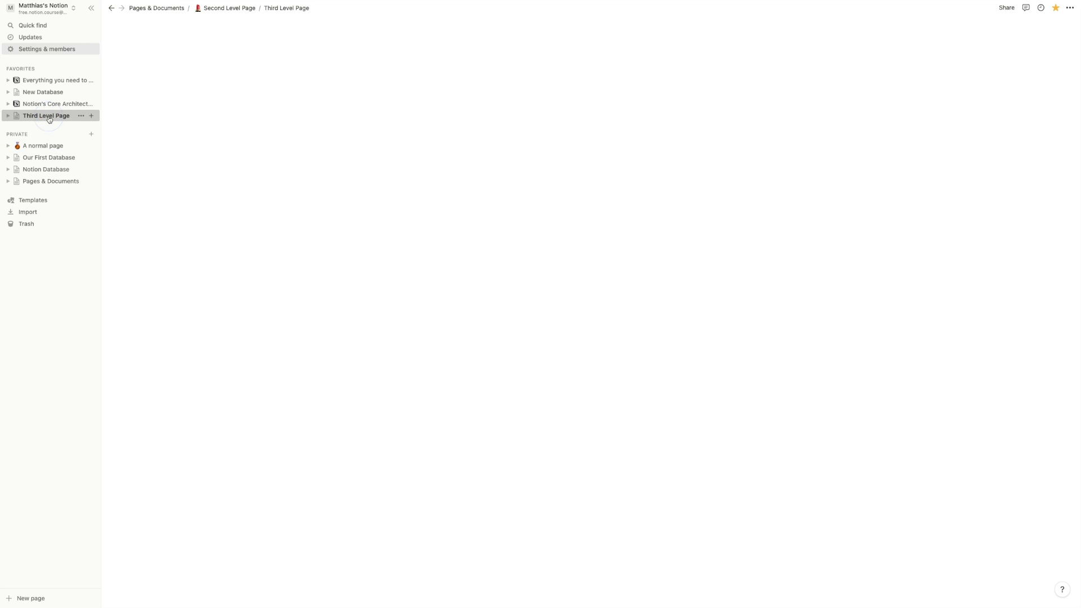
{"action": "left_click_drag", "start_coordinate": [120, 276], "coordinate": [282, 424]}
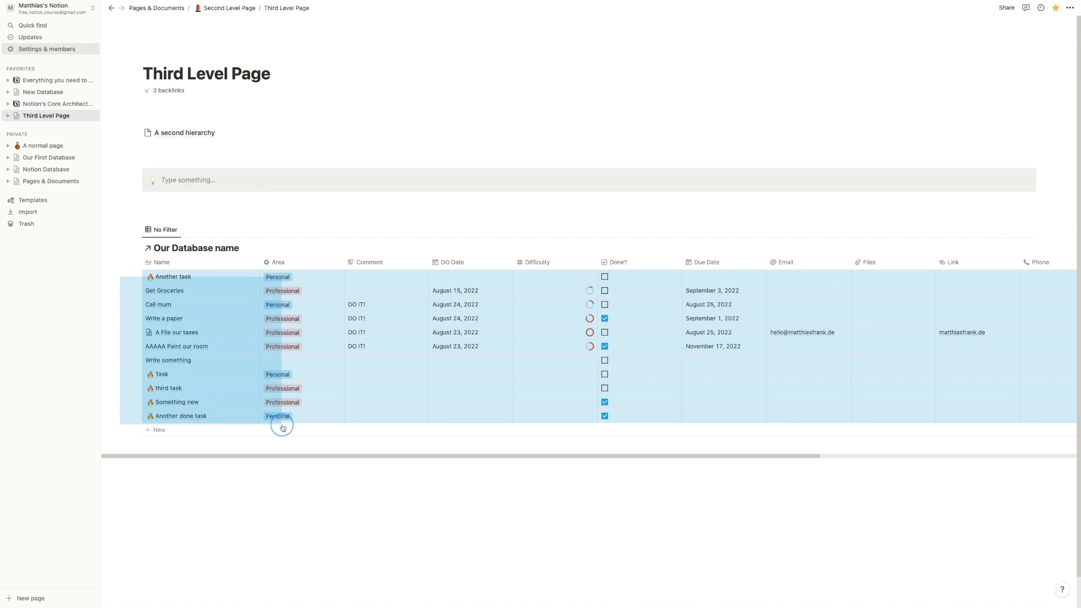
{"action": "right_click", "coordinate": [304, 337]}
{"action": "mouse_move", "coordinate": [367, 406]}
{"action": "left_click", "coordinate": [451, 389]}
{"action": "left_click", "coordinate": [223, 188]}
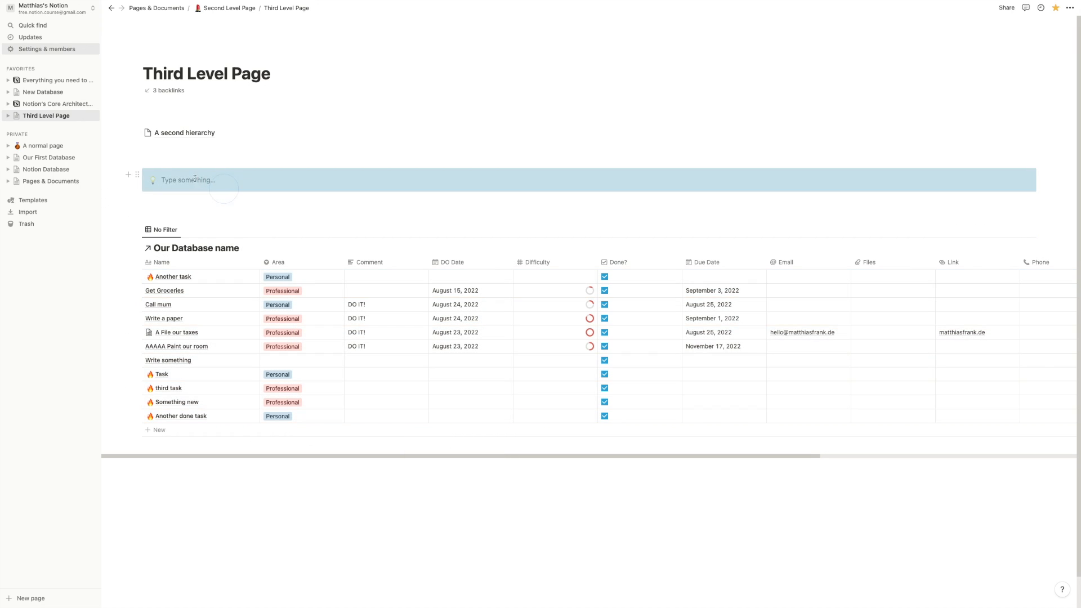
- Browse A normal page and Notion's Core Architecture, then return to Third Level Page
{"action": "left_click", "coordinate": [40, 147]}
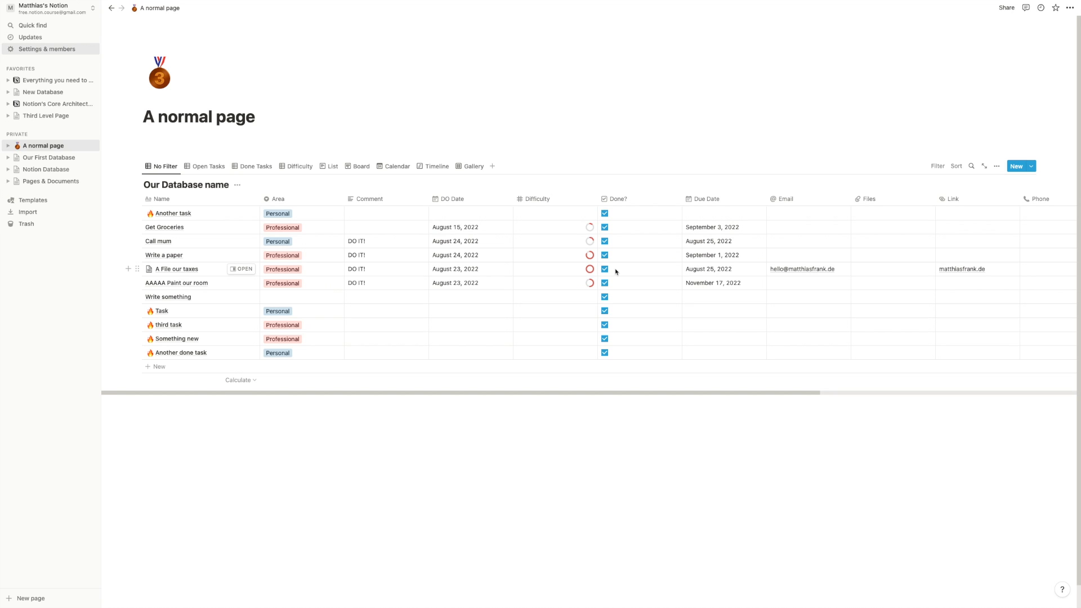
{"action": "left_click", "coordinate": [53, 105]}
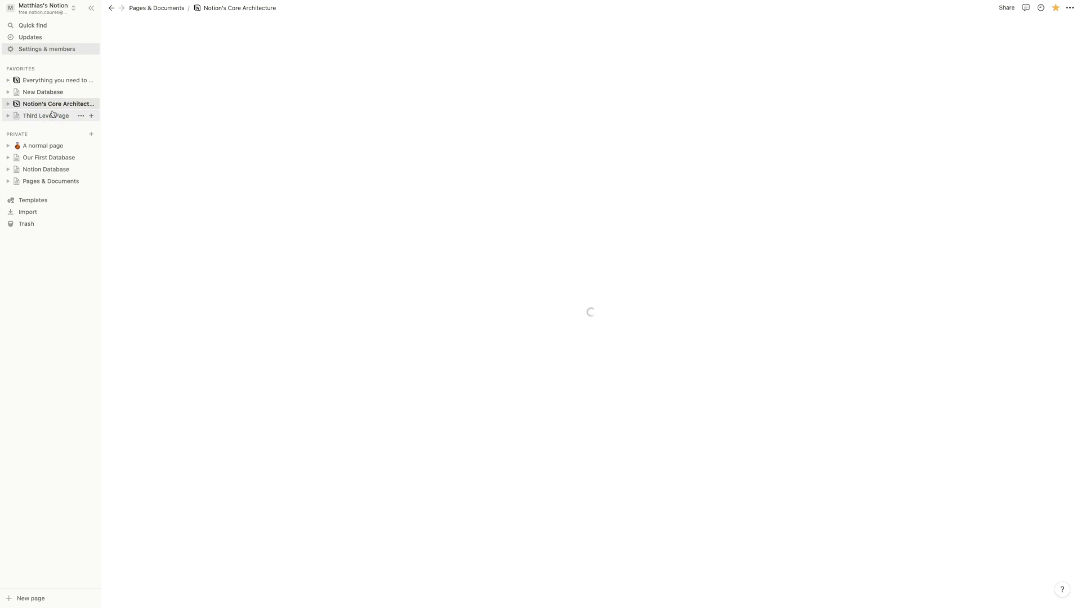
{"action": "left_click", "coordinate": [52, 116]}
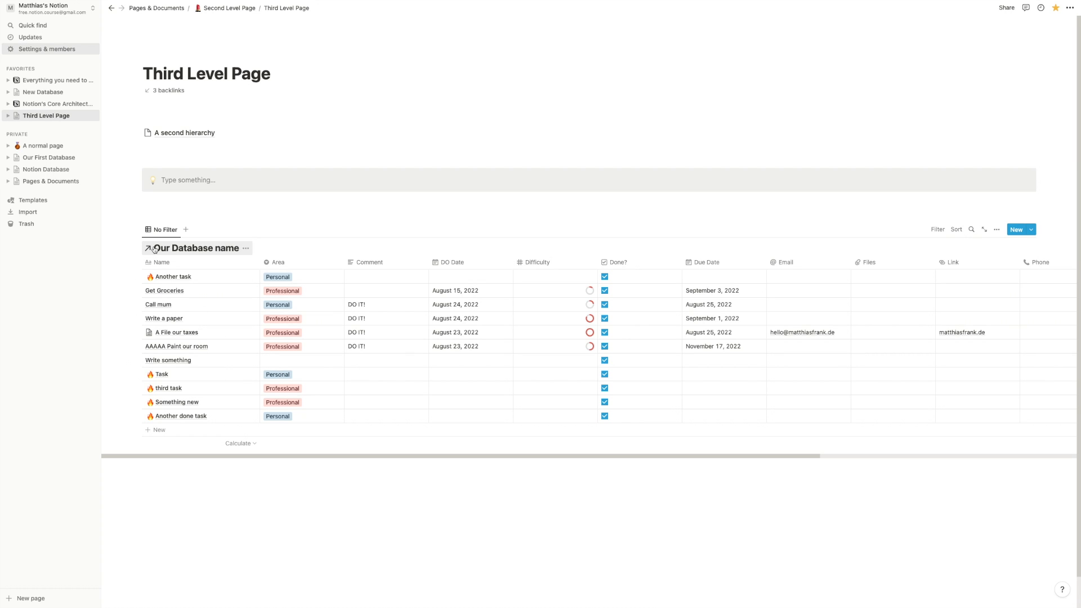
- Hide the database title on both Third Level Page and A normal page
{"action": "left_click", "coordinate": [46, 146]}
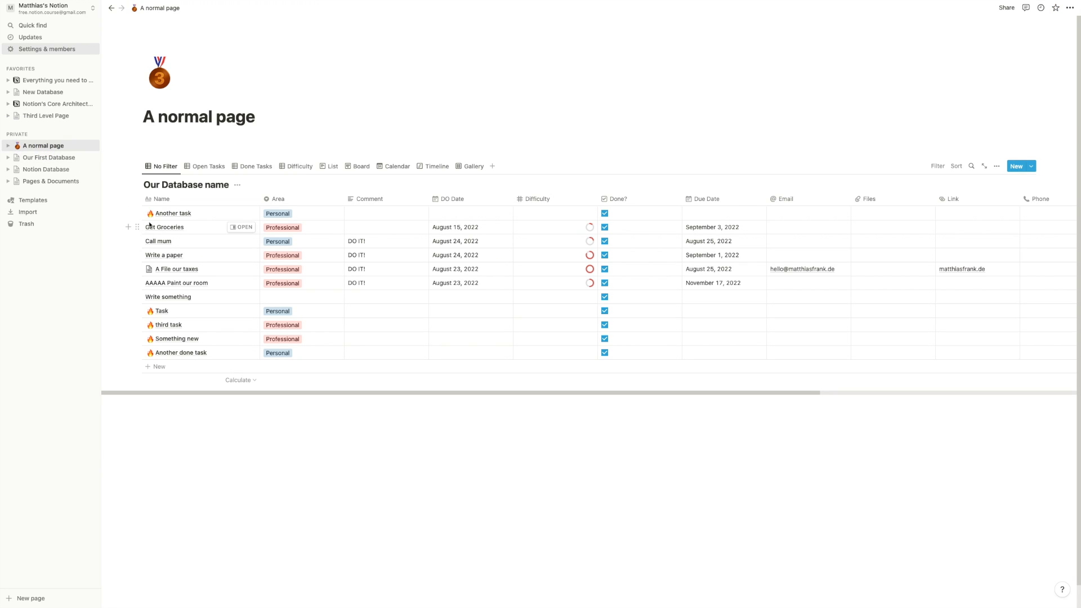
{"action": "left_click", "coordinate": [54, 115]}
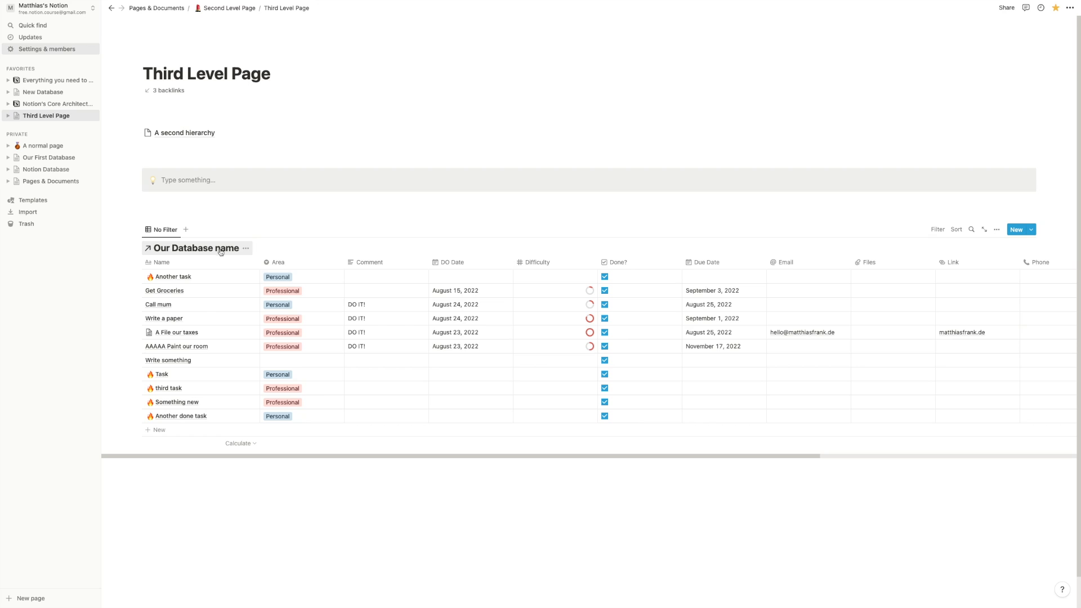
{"action": "left_click", "coordinate": [246, 252]}
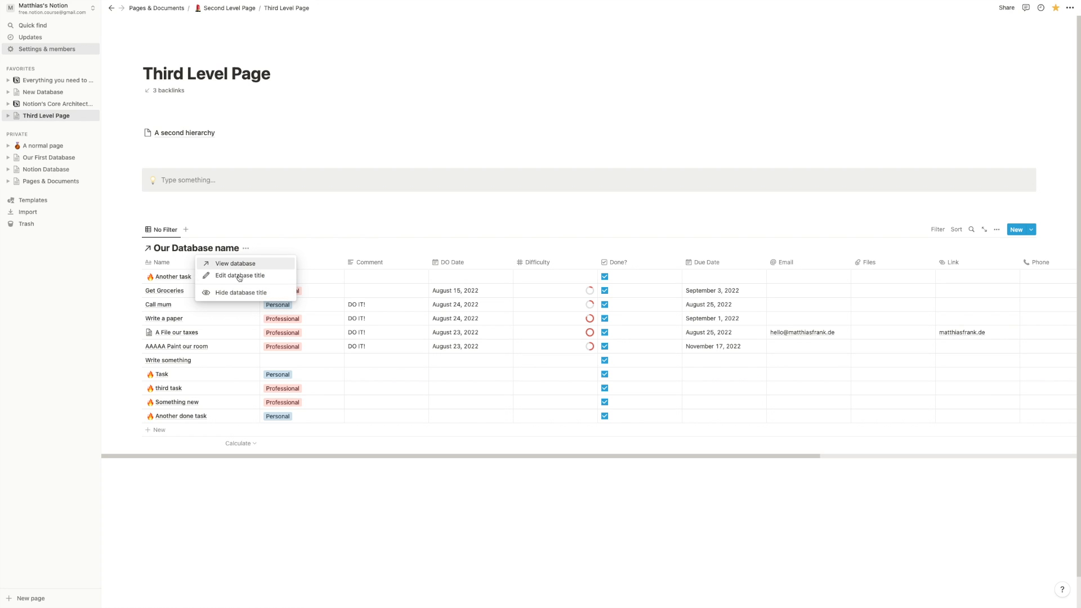
{"action": "left_click", "coordinate": [235, 292]}
{"action": "left_click", "coordinate": [68, 146]}
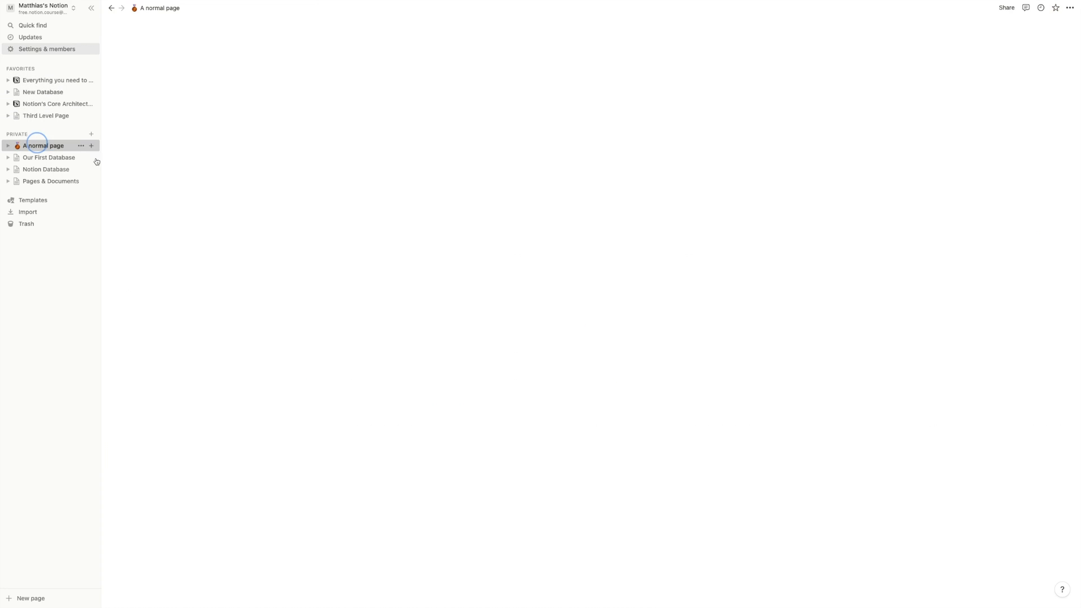
{"action": "left_click", "coordinate": [237, 185]}
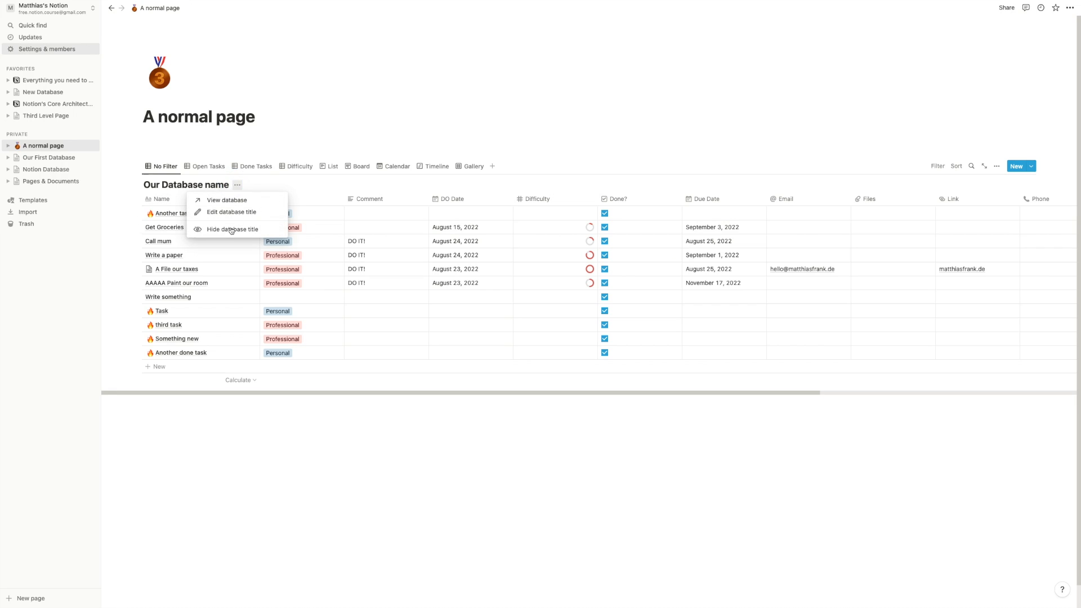
{"action": "left_click", "coordinate": [236, 229]}
{"action": "left_click", "coordinate": [58, 116]}
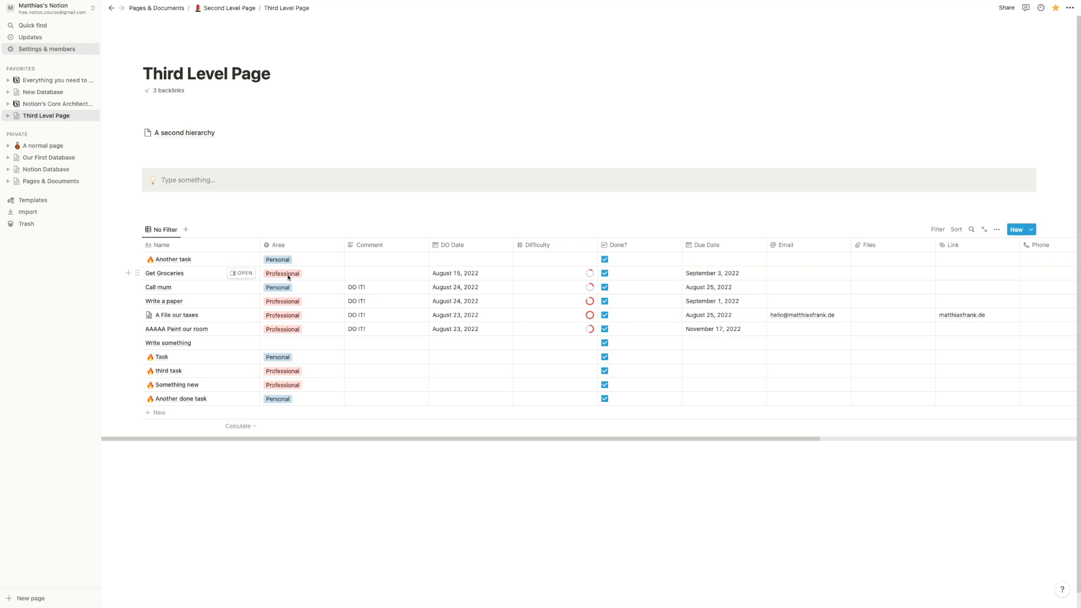
- Turn the inline database on A normal page into a page
{"action": "left_click", "coordinate": [65, 147]}
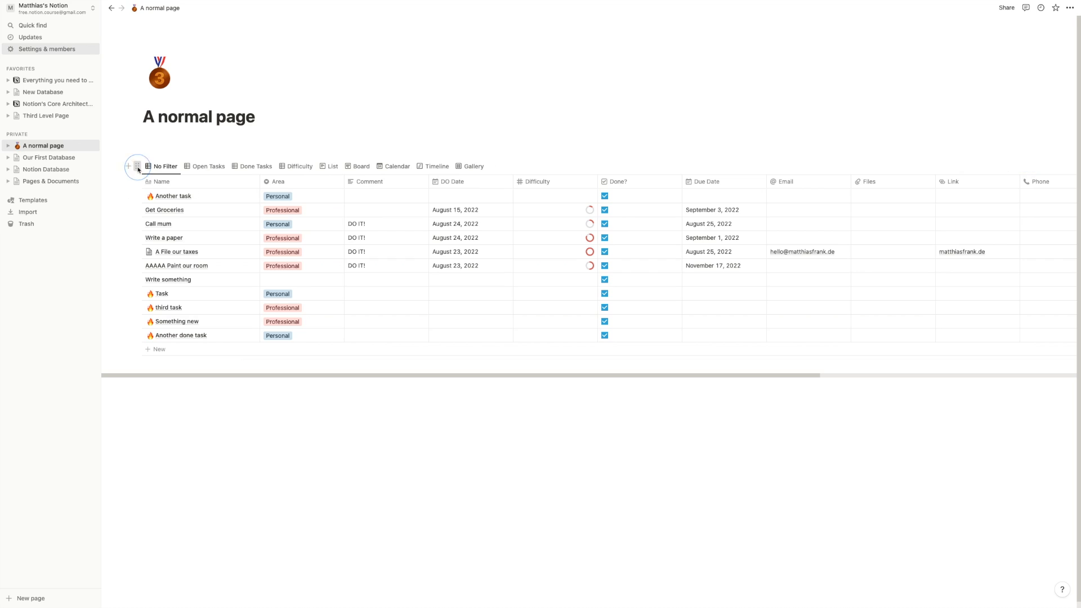
{"action": "left_click", "coordinate": [138, 167]}
{"action": "left_click", "coordinate": [87, 171]}
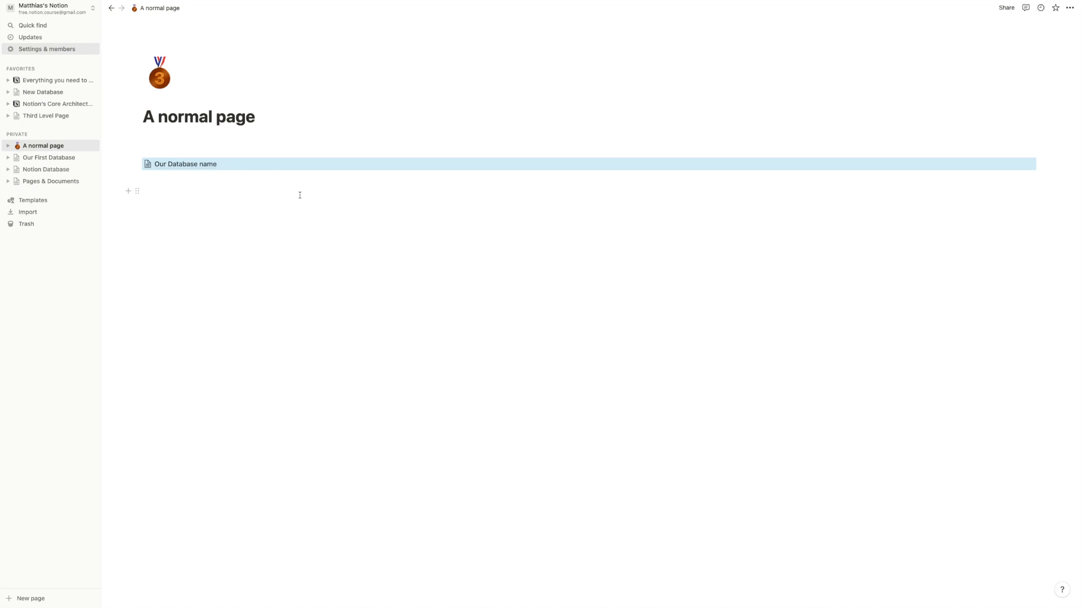
- Delete the linked database block from Third Level Page
{"action": "left_click", "coordinate": [47, 116]}
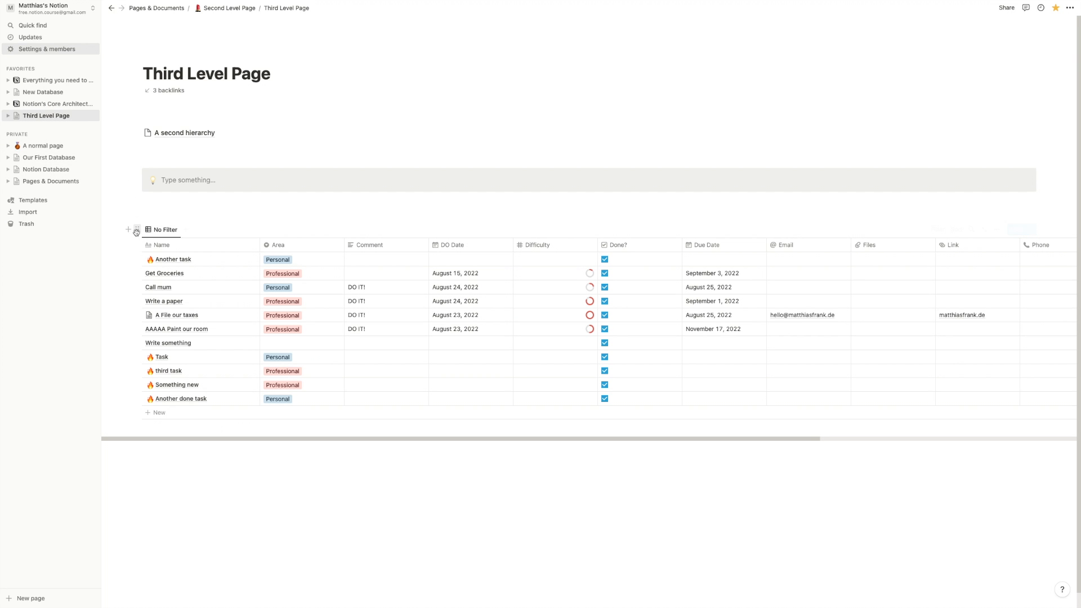
{"action": "left_click", "coordinate": [137, 231]}
{"action": "key", "text": "Delete"}
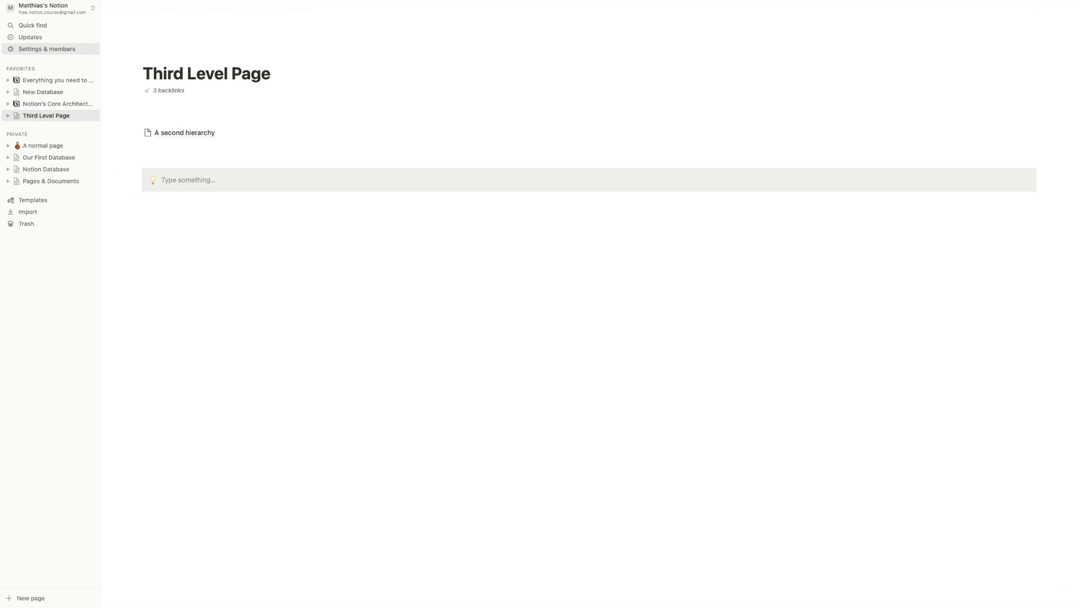
- Turn Our Database name back into an inline table on A normal page
{"action": "left_click", "coordinate": [44, 146]}
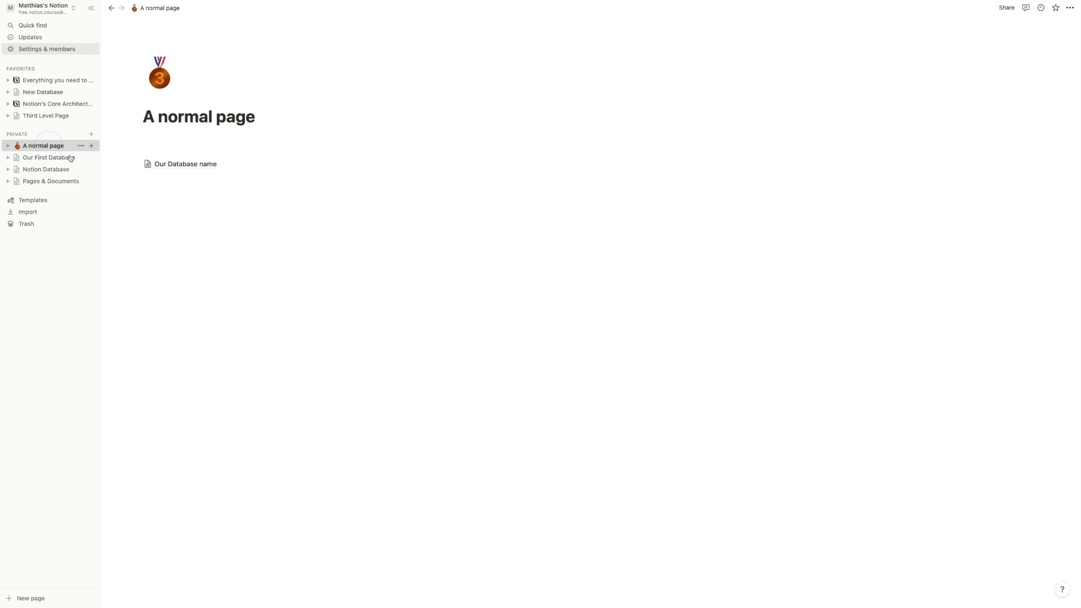
{"action": "left_click", "coordinate": [181, 163]}
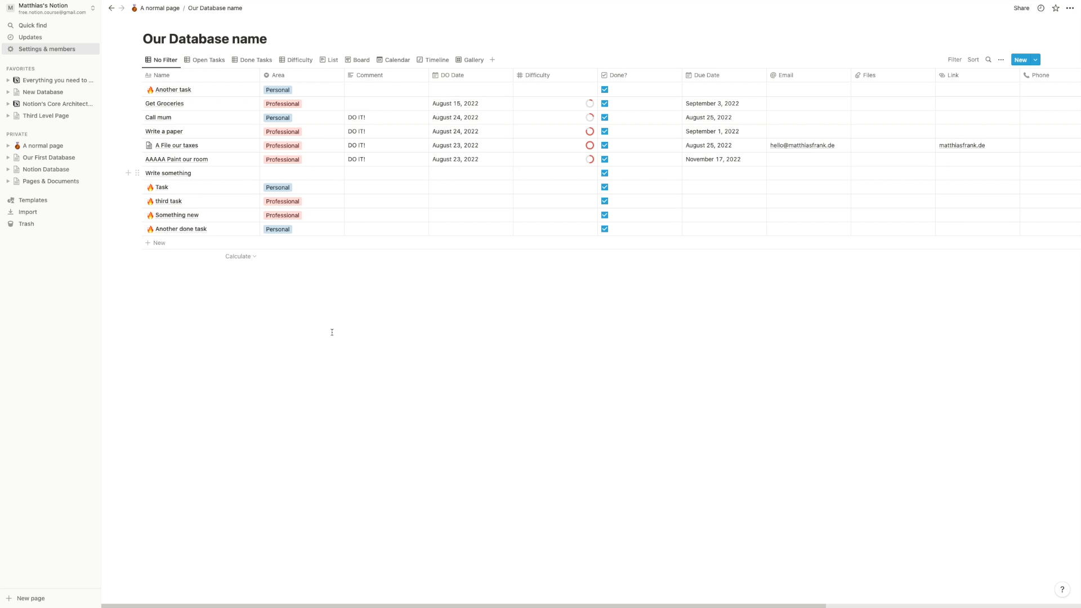
{"action": "left_click", "coordinate": [111, 8]}
{"action": "left_click", "coordinate": [139, 162]}
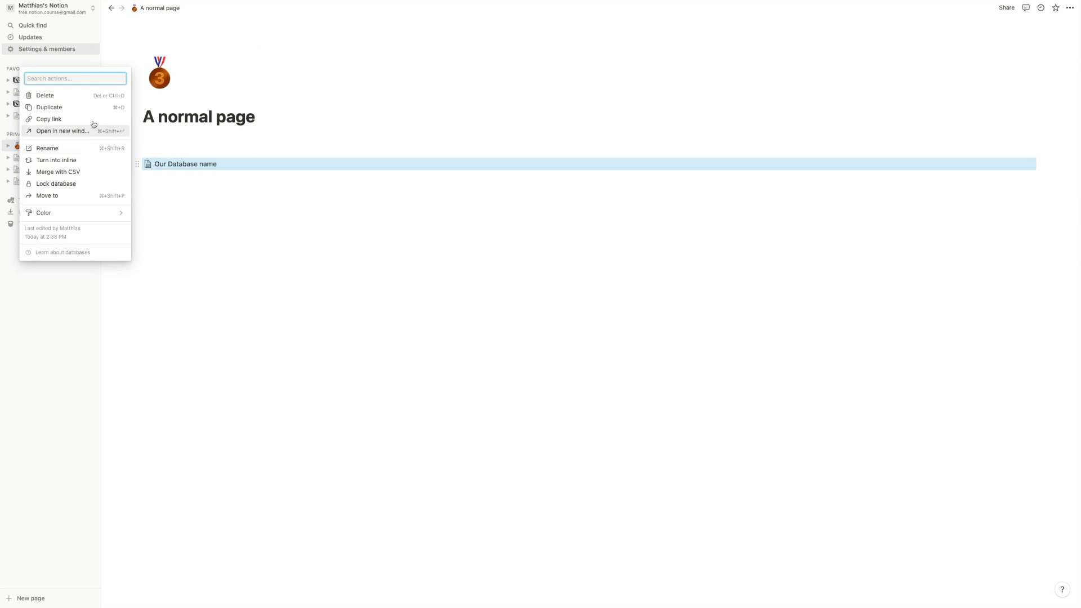
{"action": "left_click", "coordinate": [75, 160]}
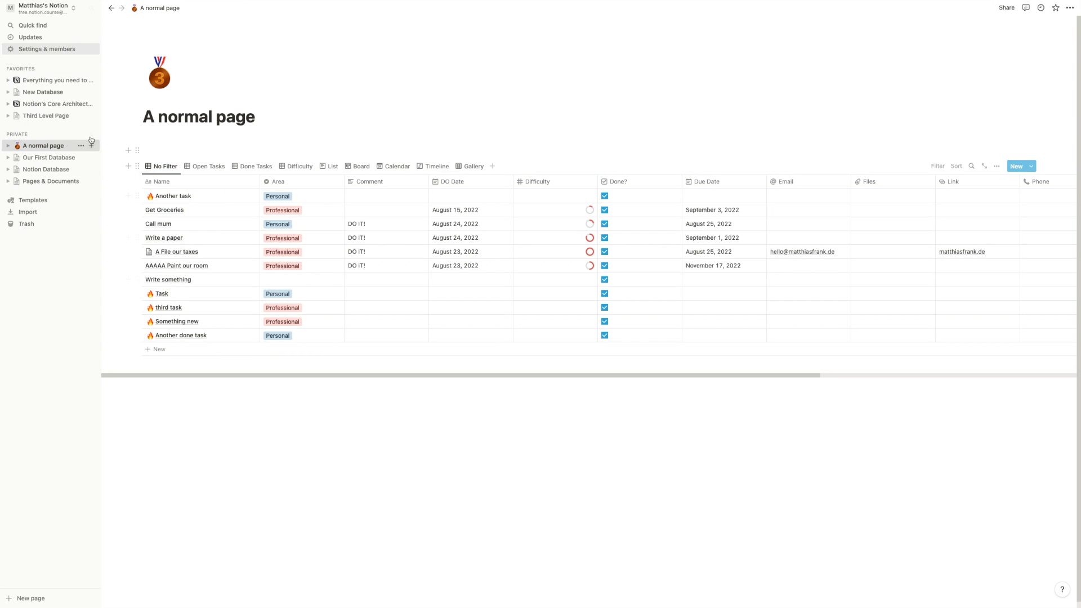
{"action": "left_click", "coordinate": [136, 167]}
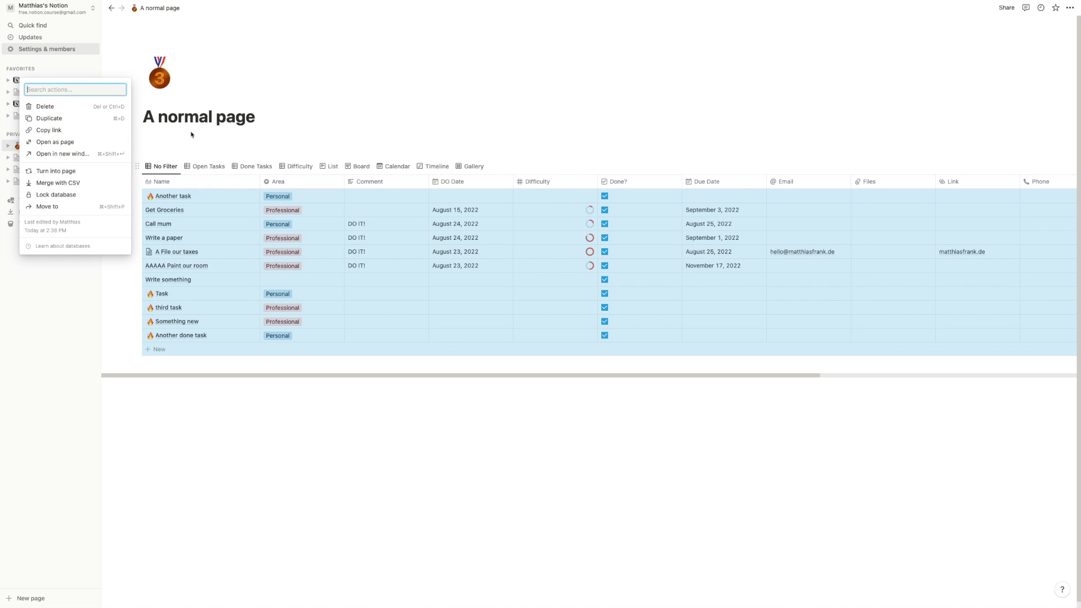
{"action": "key", "text": "Escape"}
{"action": "left_click", "coordinate": [46, 116]}
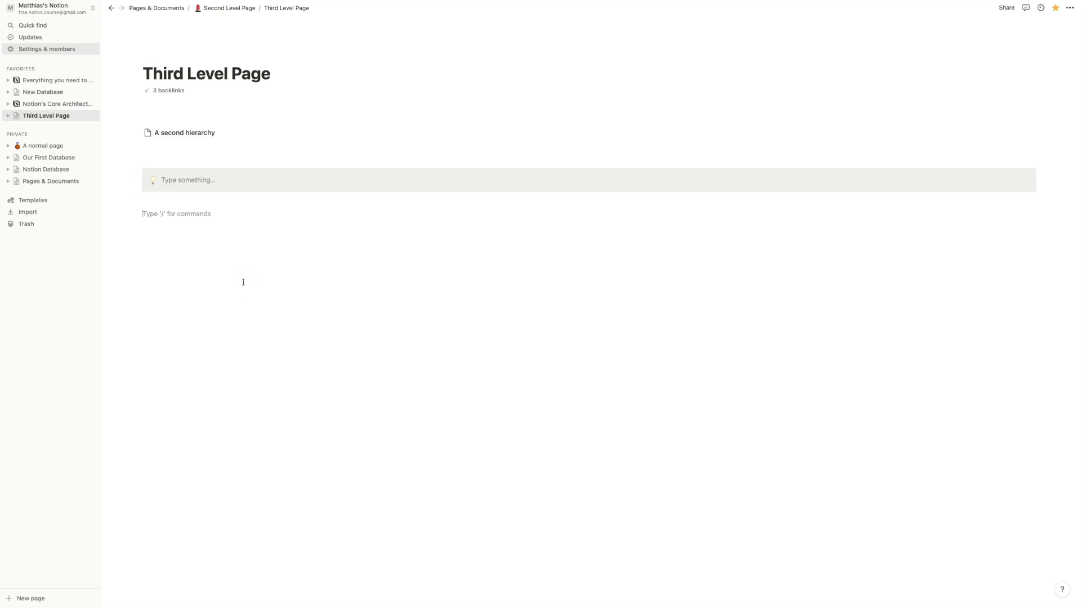
- Insert a /link linked view of Our Database name with the No Filter view
{"action": "key", "text": "Return"}
{"action": "type", "text": "/link"}
{"action": "key", "text": "Return"}
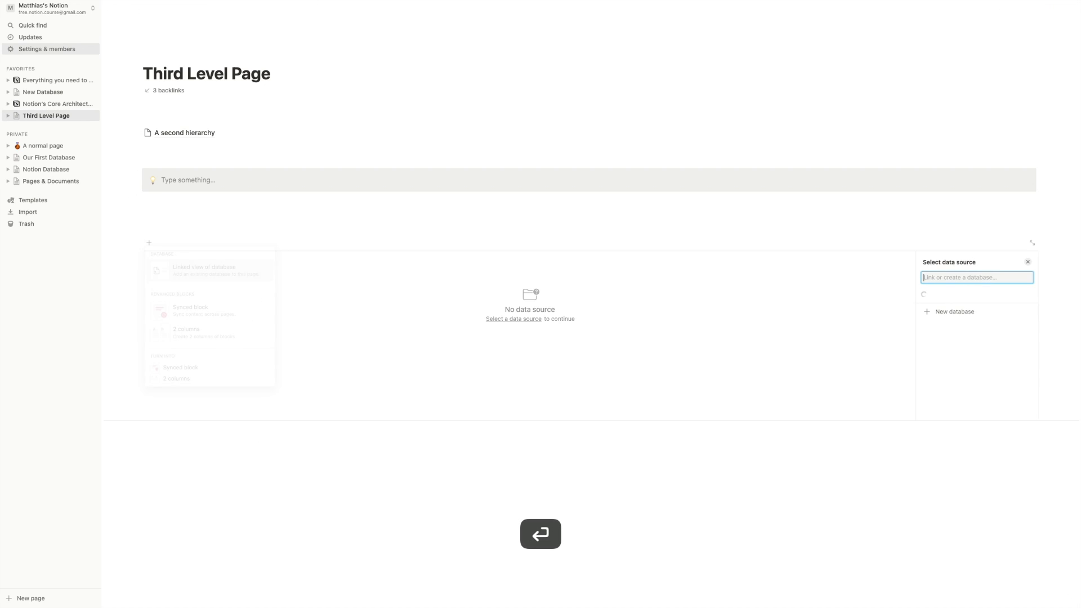
{"action": "left_click", "coordinate": [940, 296]}
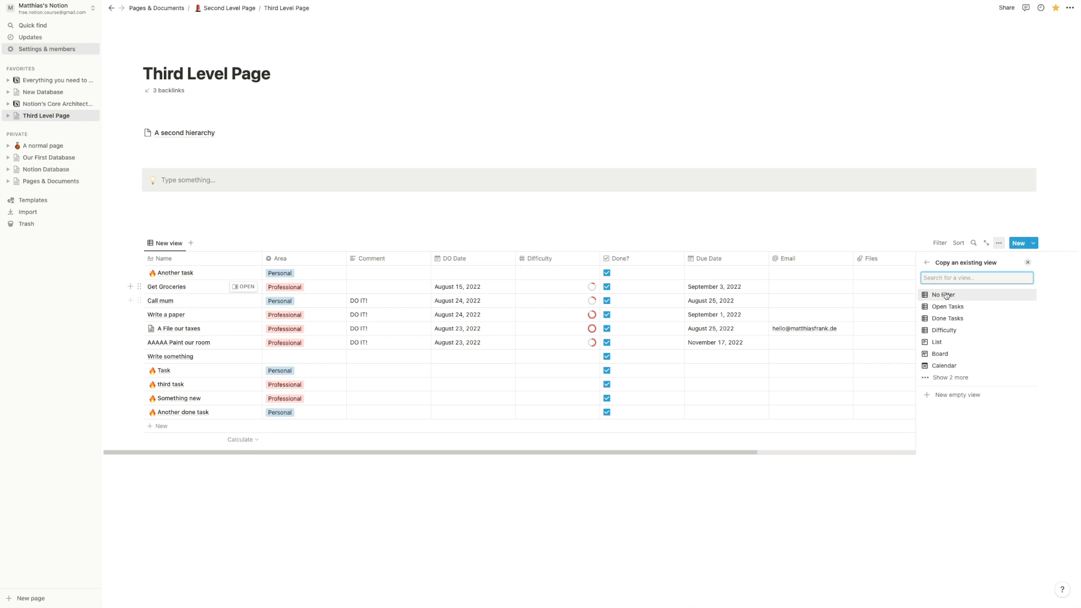
{"action": "left_click", "coordinate": [946, 296]}
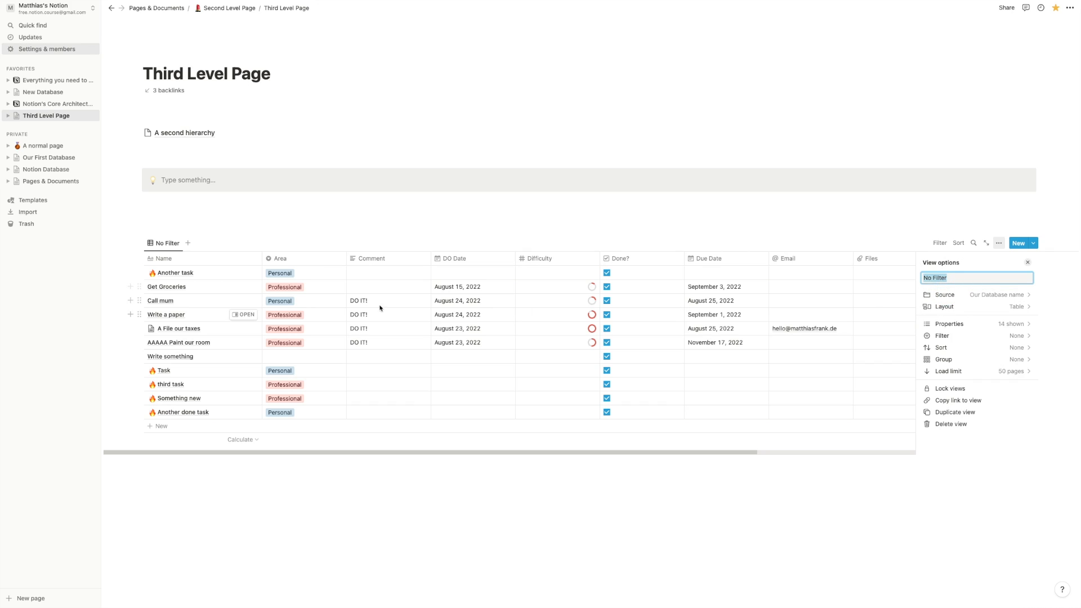
- Delete the database from A normal page, then open the Trash
{"action": "left_click", "coordinate": [38, 147]}
{"action": "left_click", "coordinate": [137, 168]}
{"action": "left_click", "coordinate": [45, 106]}
{"action": "left_click", "coordinate": [35, 115]}
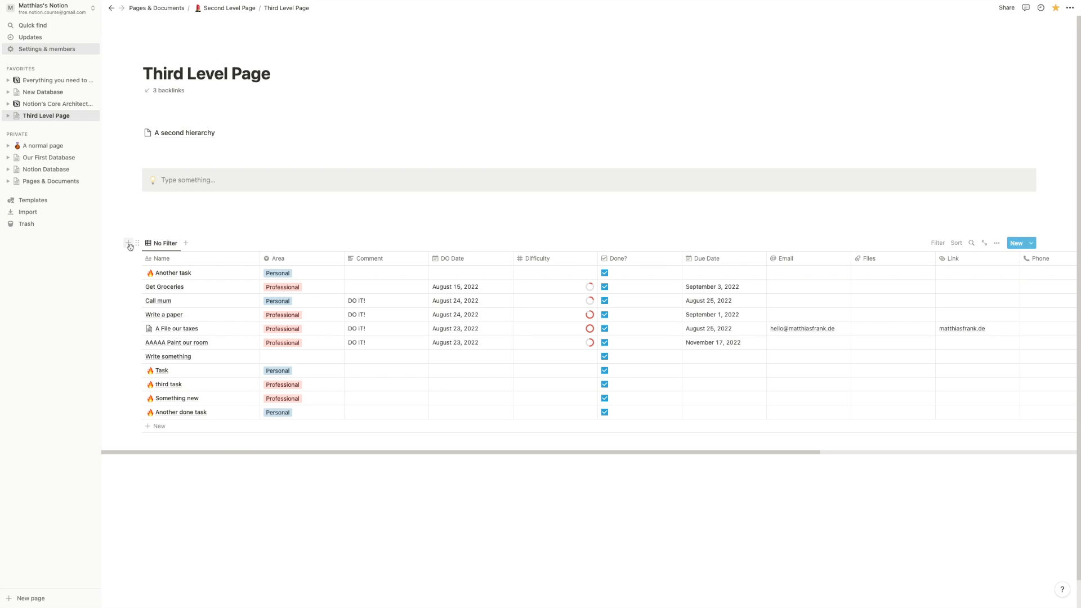
{"action": "left_click", "coordinate": [59, 223]}
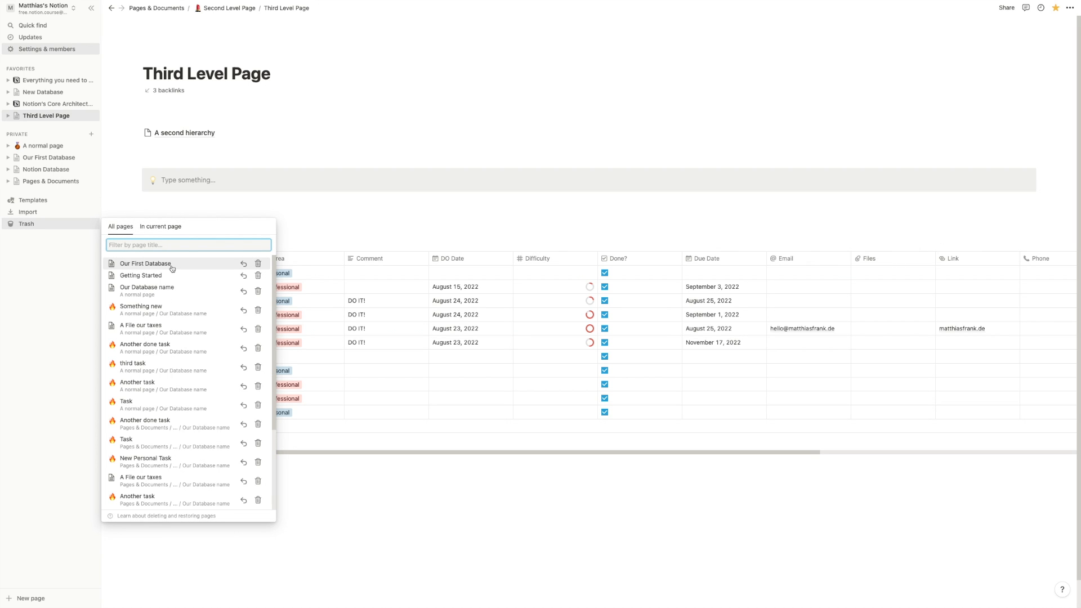
- Restore Our First Database from the Trash
{"action": "left_click", "coordinate": [346, 248]}
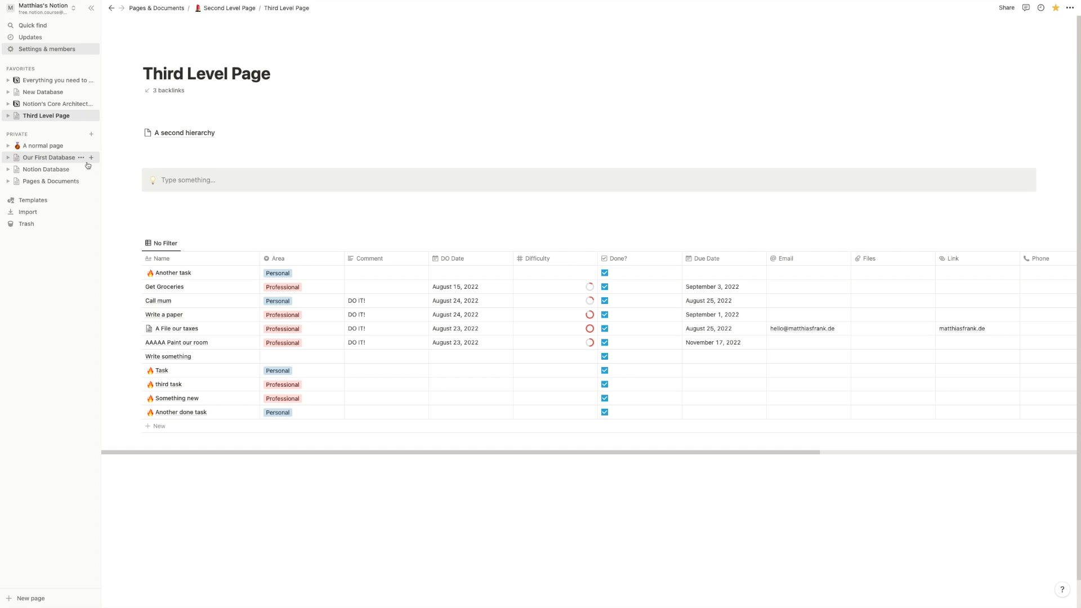
{"action": "left_click", "coordinate": [40, 223]}
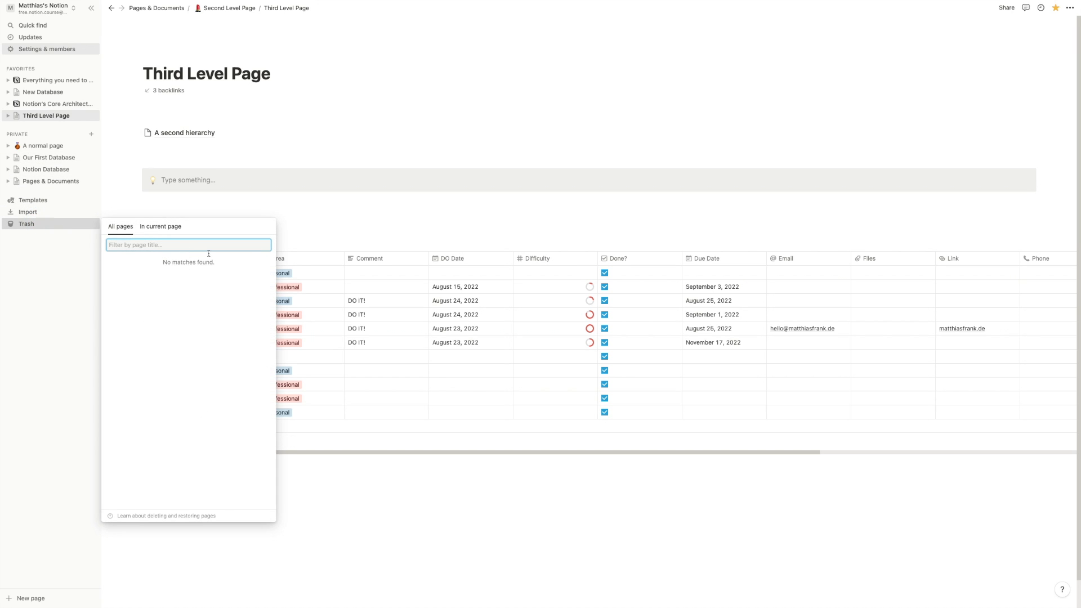
{"action": "left_click", "coordinate": [244, 264]}
{"action": "left_click", "coordinate": [214, 195]}
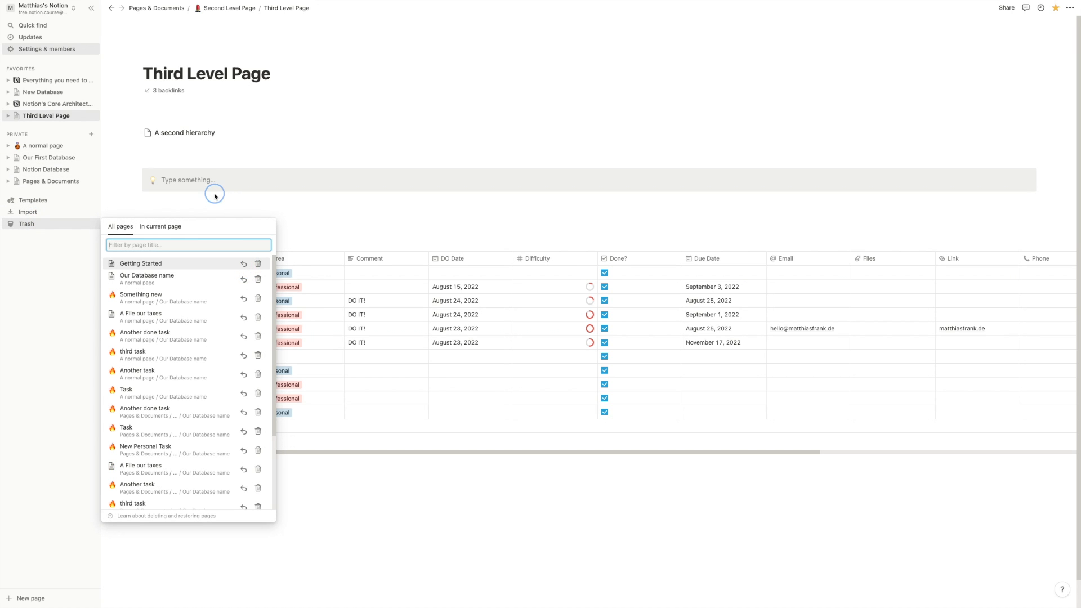
- On A normal page, undo the stray empty blocks so only the title remains
{"action": "left_click", "coordinate": [51, 144]}
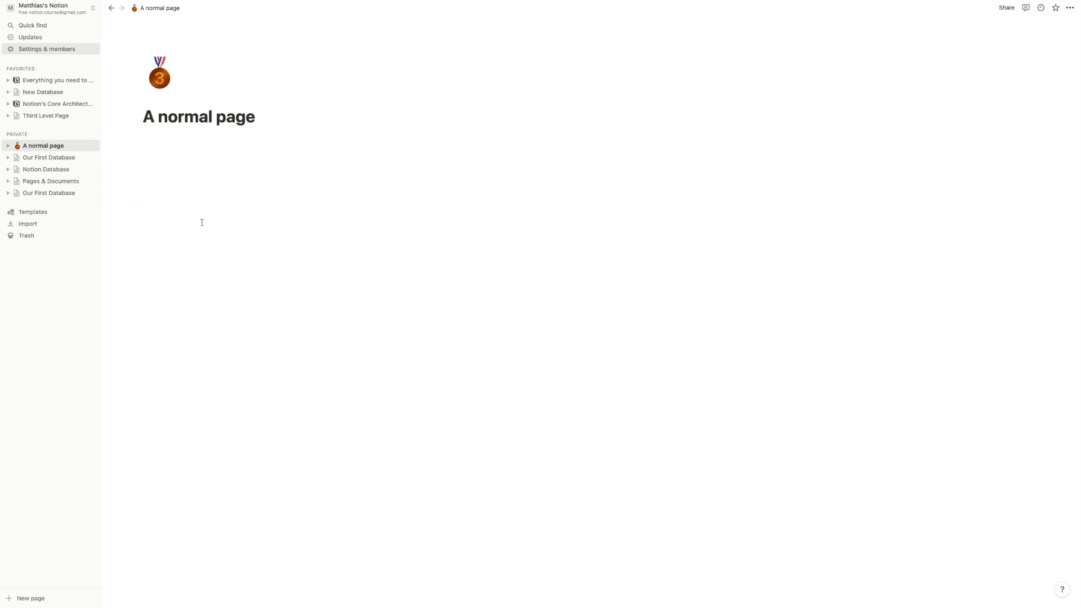
{"action": "left_click", "coordinate": [278, 230]}
{"action": "left_click", "coordinate": [61, 115]}
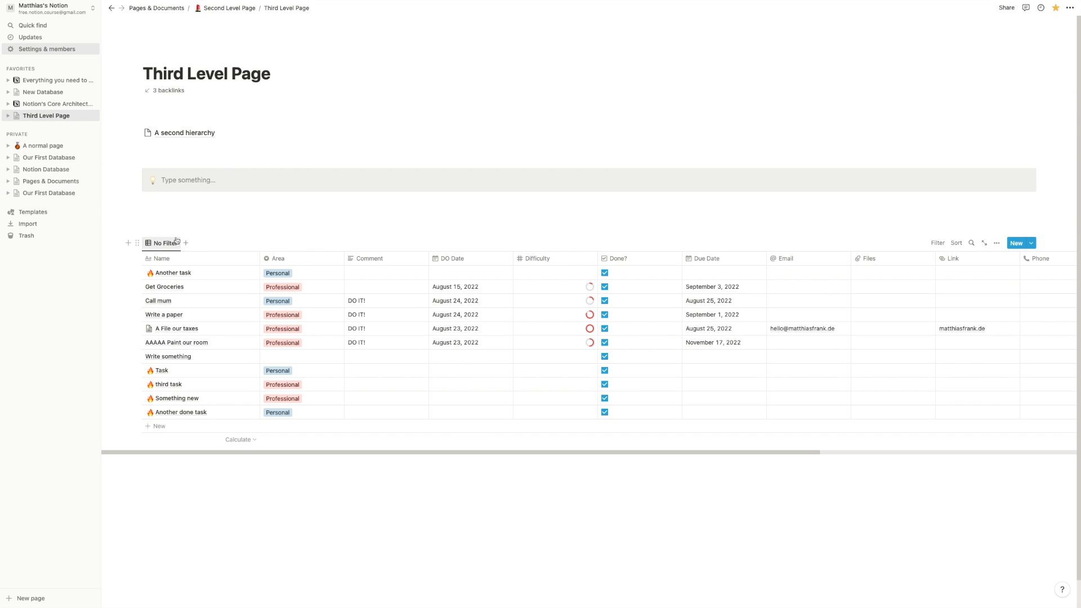
{"action": "key", "text": "super+z"}
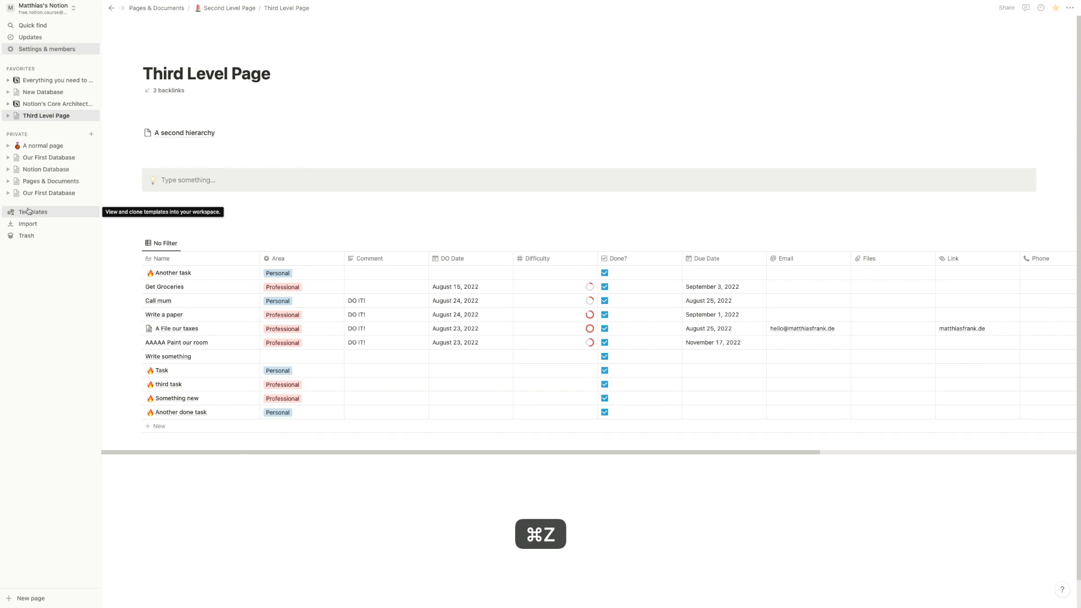
{"action": "left_click", "coordinate": [46, 145]}
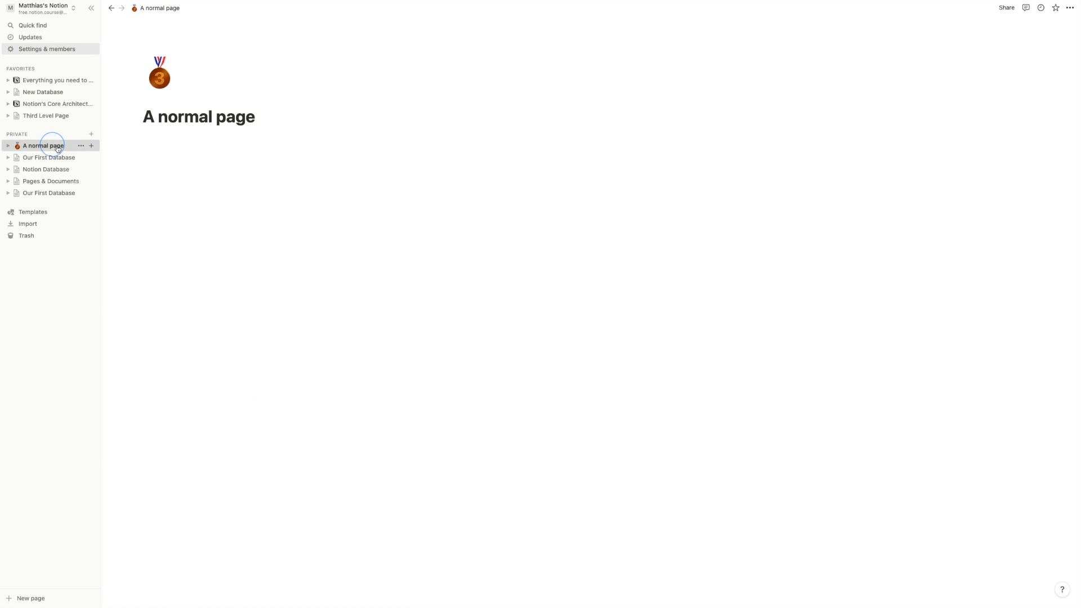
{"action": "key", "text": "super+z"}
{"action": "key", "text": "super+z"}
{"action": "key", "text": "super+z"}
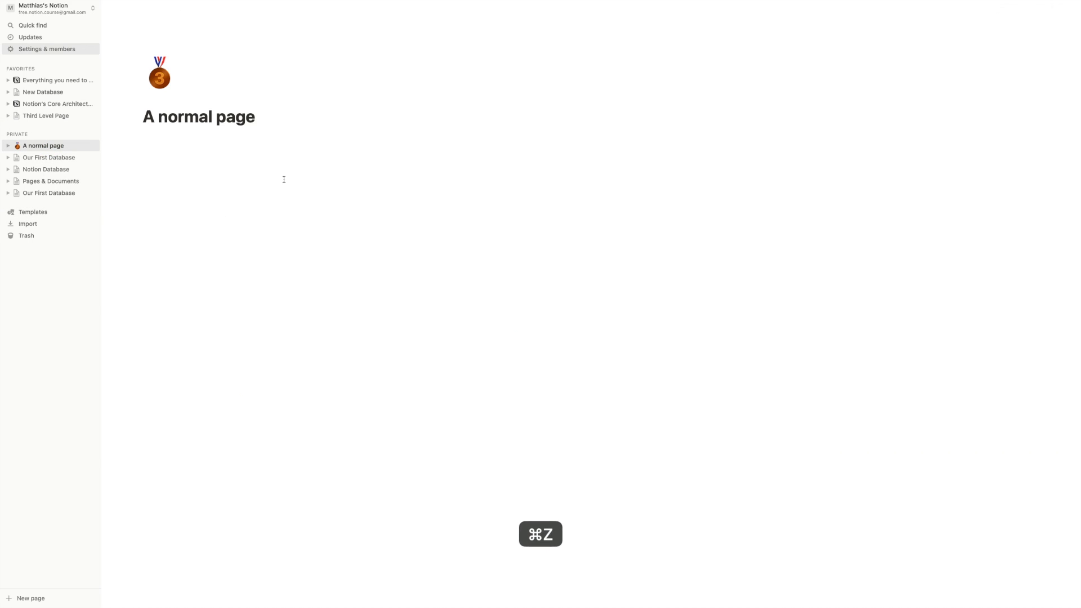
- Restore Our Database name from Trash, check A normal page, then go to Third Level Page
{"action": "left_click", "coordinate": [58, 234]}
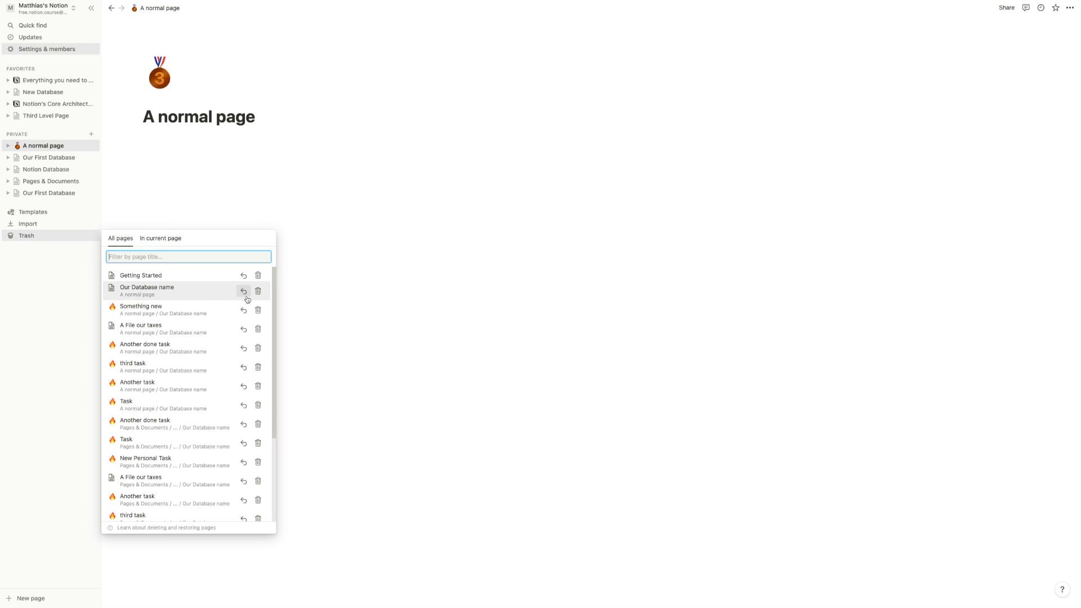
{"action": "left_click", "coordinate": [249, 296]}
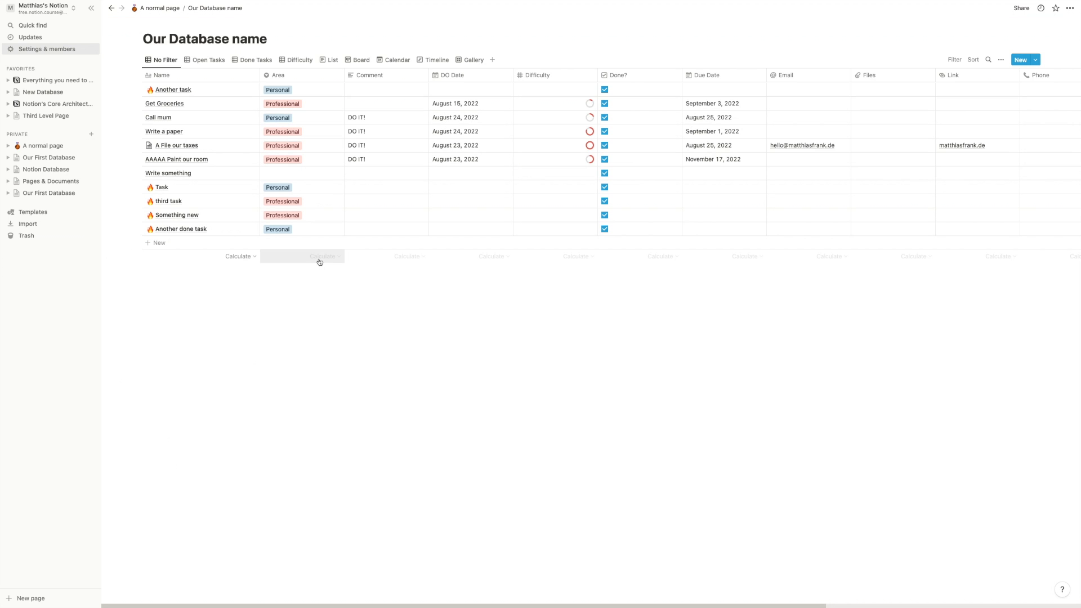
{"action": "mouse_move", "coordinate": [161, 23]}
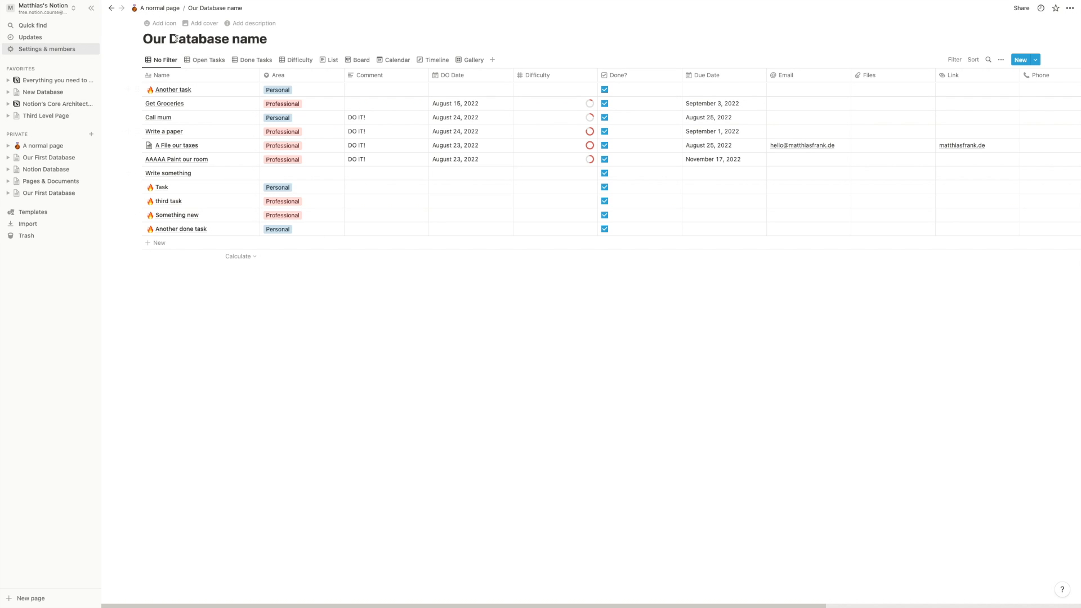
{"action": "left_click", "coordinate": [161, 8]}
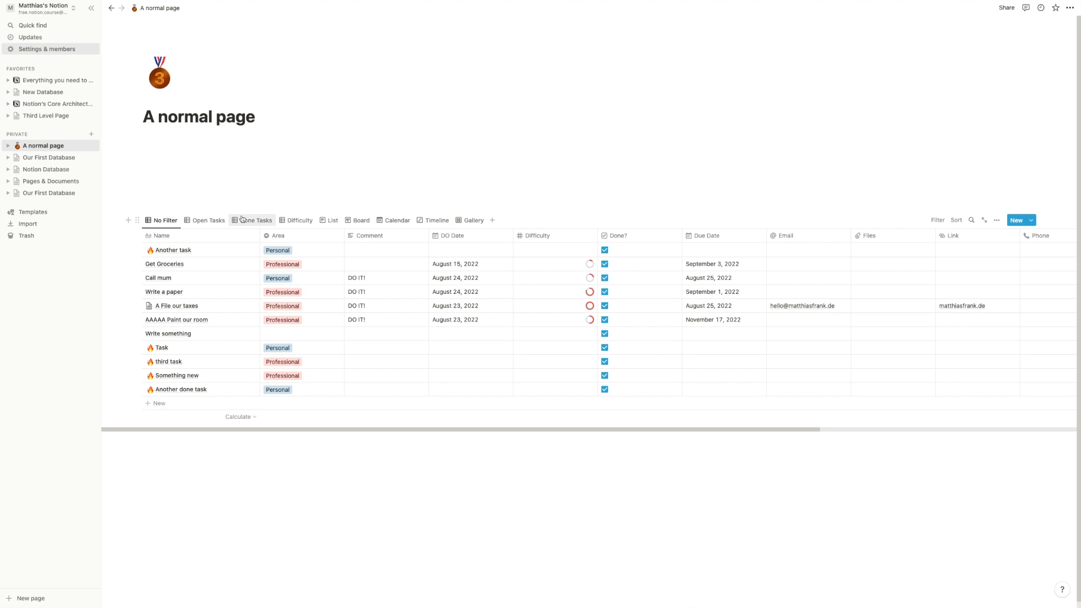
{"action": "left_click", "coordinate": [51, 121]}
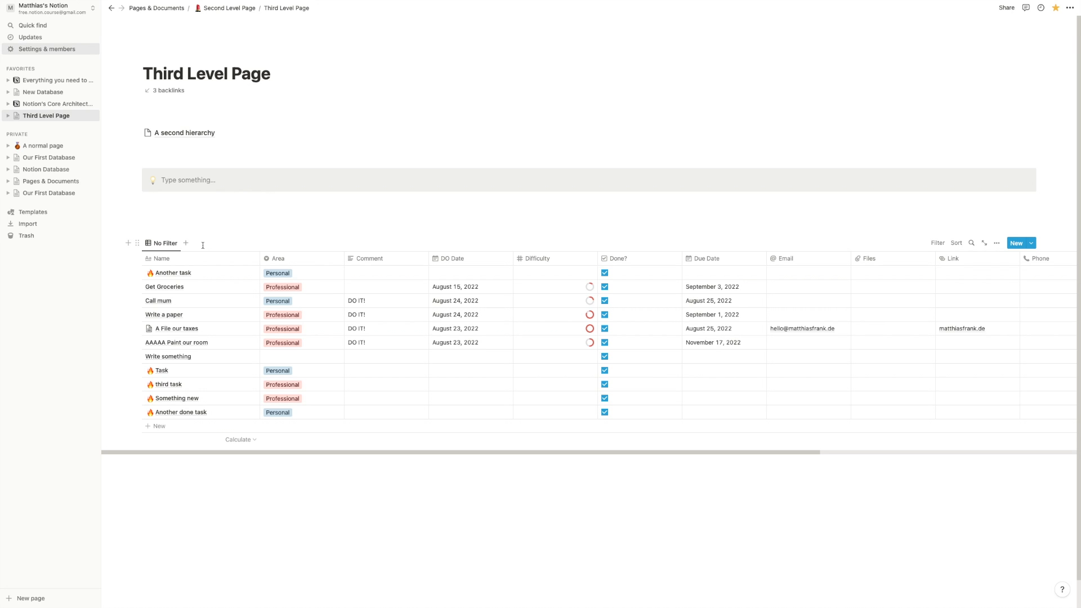
{"action": "scroll", "coordinate": [203, 245], "scroll_direction": "down", "scroll_amount": 1}
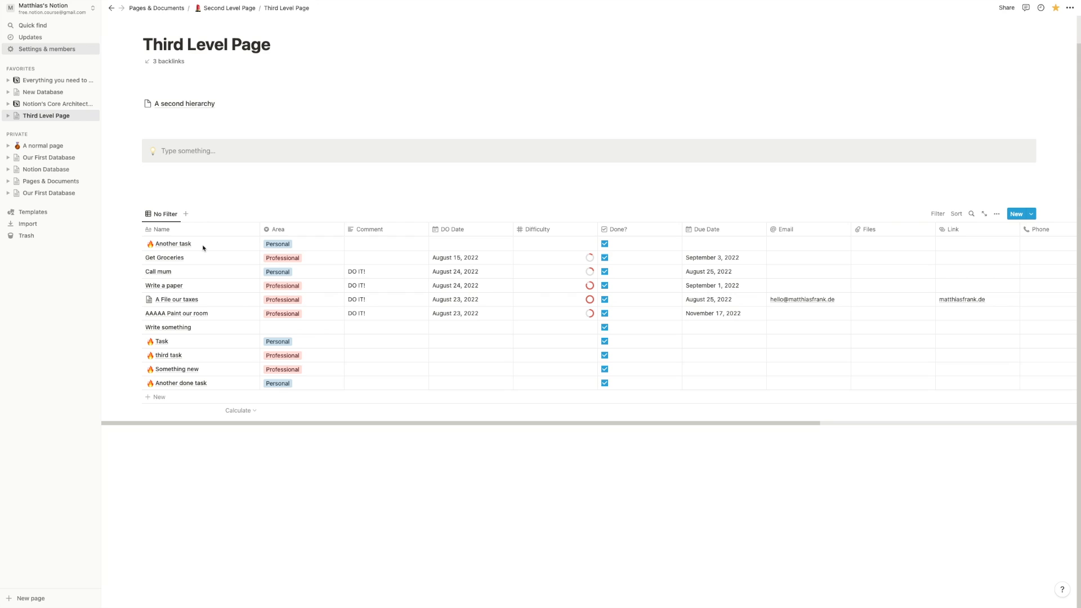
- Insert empty blocks between the callout and the existing task table
{"action": "left_click", "coordinate": [202, 197]}
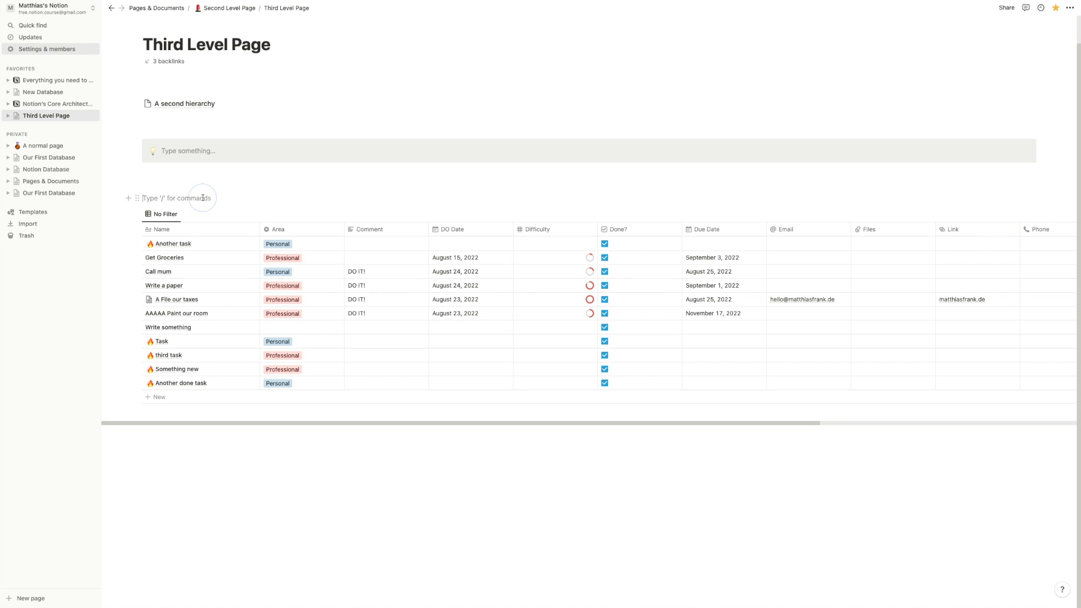
{"action": "left_click", "coordinate": [197, 171]}
{"action": "key", "text": "Return"}
{"action": "key", "text": "Return"}
{"action": "key", "text": "Return"}
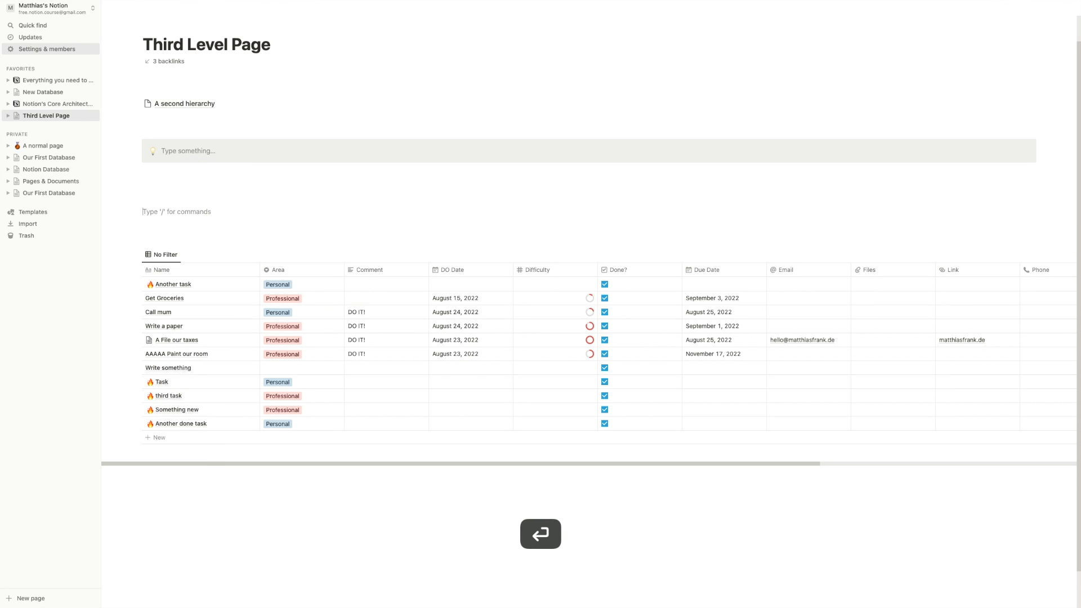
{"action": "left_click", "coordinate": [182, 182]}
{"action": "key", "text": "Return"}
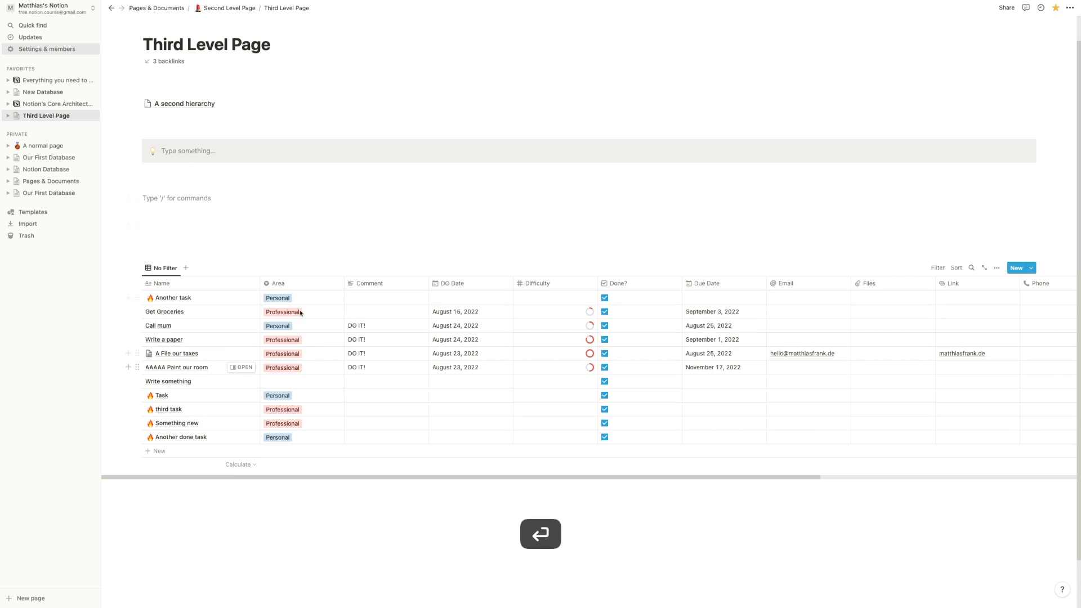
{"action": "left_click", "coordinate": [1031, 268]}
{"action": "left_click", "coordinate": [360, 183]}
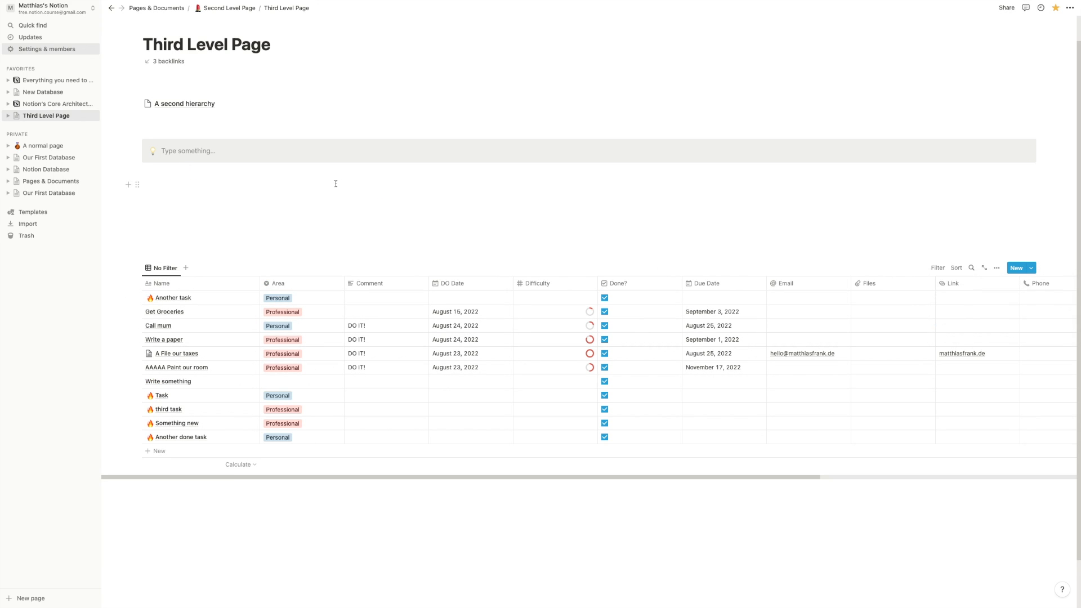
{"action": "left_click", "coordinate": [335, 184]}
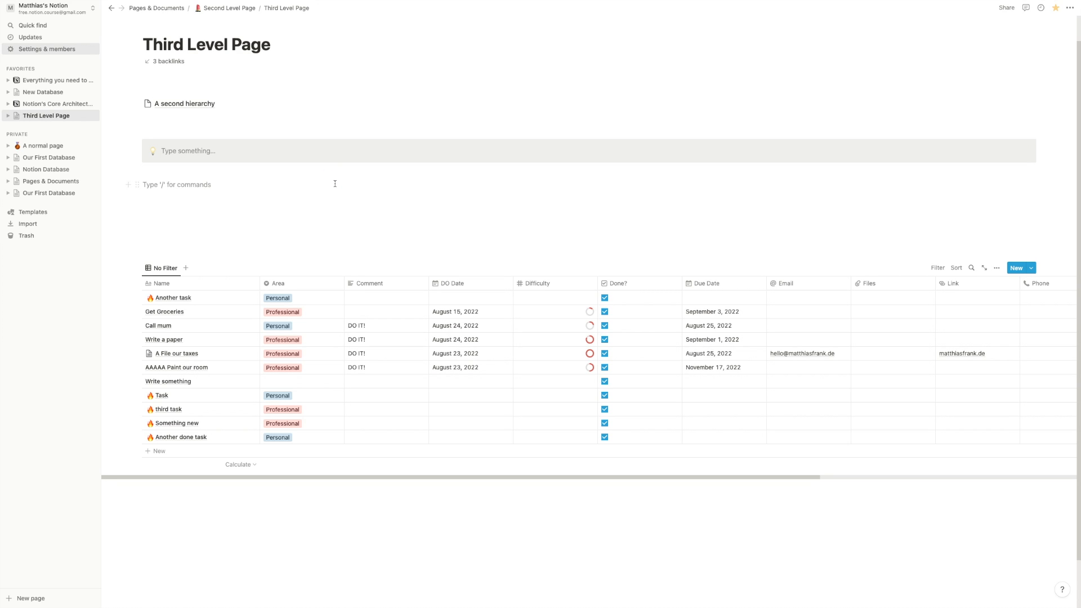
- Add a linked List view of Our Database name called Quick Capture, with the database title hidden
{"action": "type", "text": "/create"}
{"action": "key", "text": "Return"}
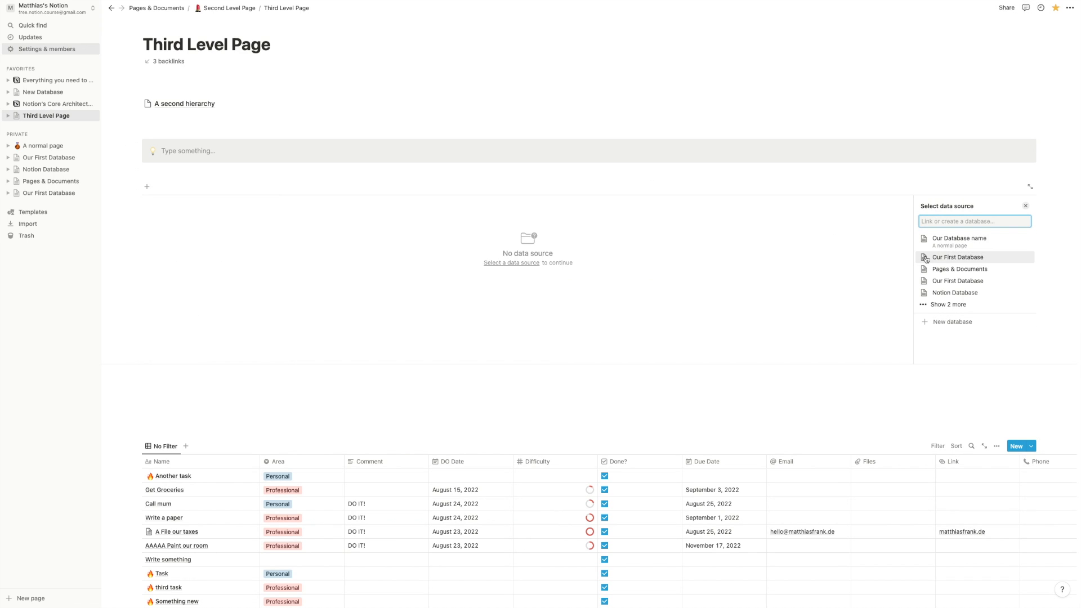
{"action": "left_click", "coordinate": [956, 246]}
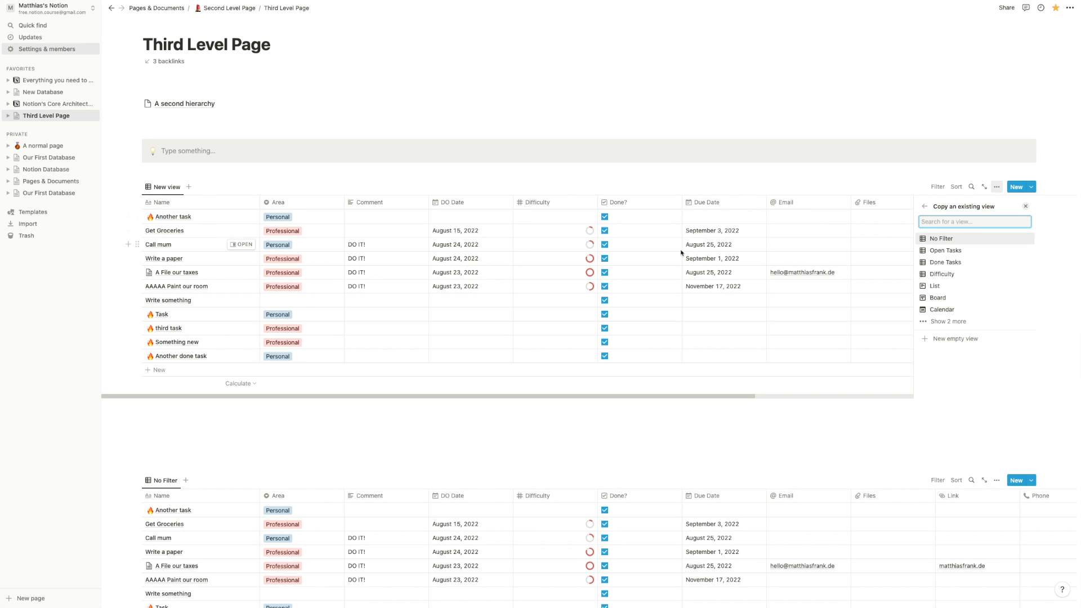
{"action": "left_click", "coordinate": [951, 344]}
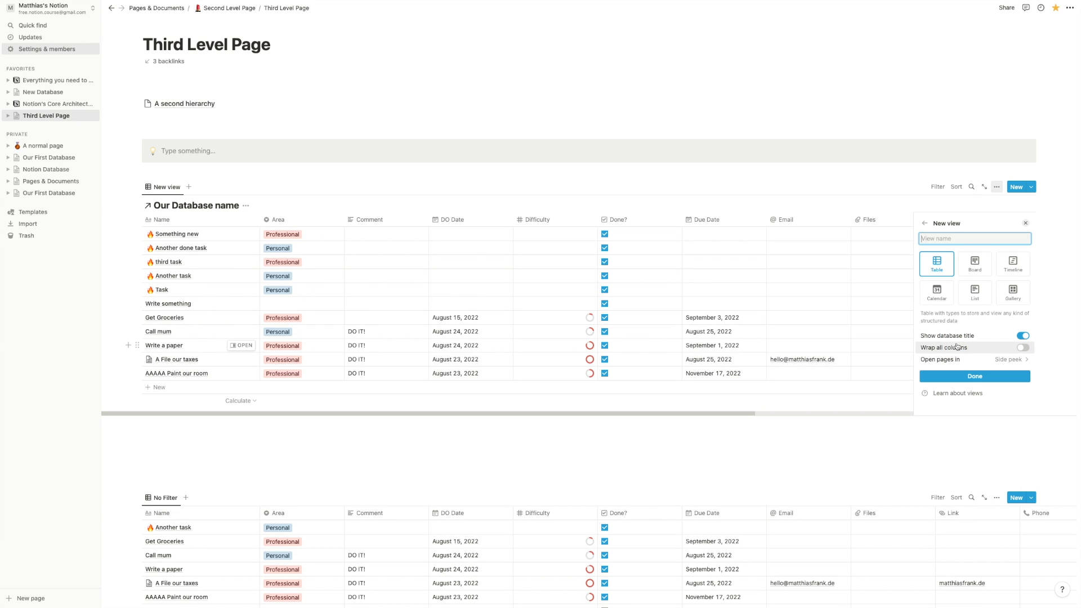
{"action": "left_click", "coordinate": [977, 301]}
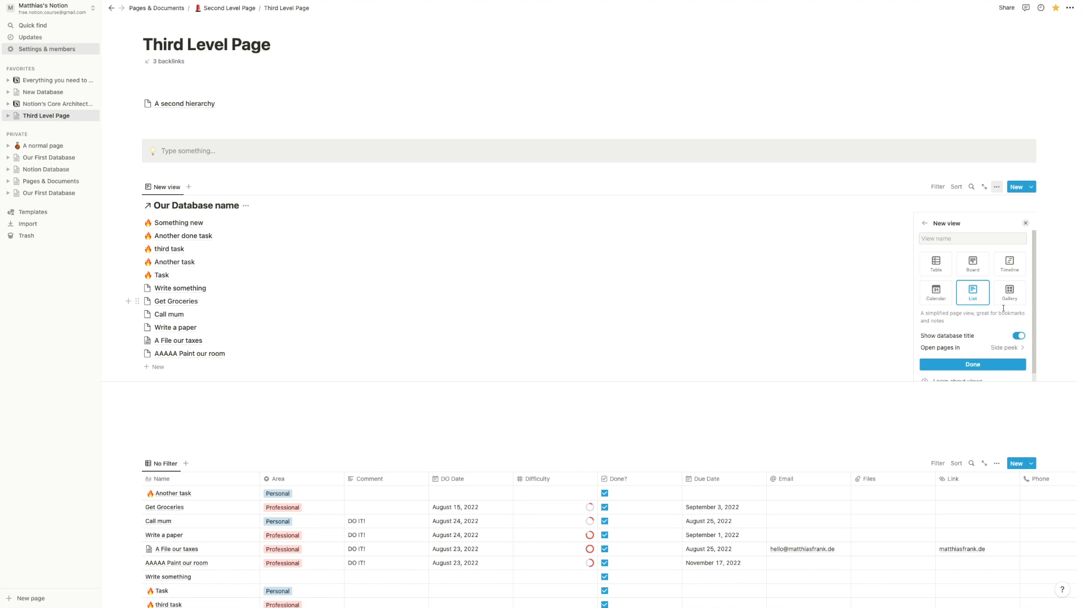
{"action": "left_click", "coordinate": [1020, 336]}
{"action": "left_click", "coordinate": [953, 219]}
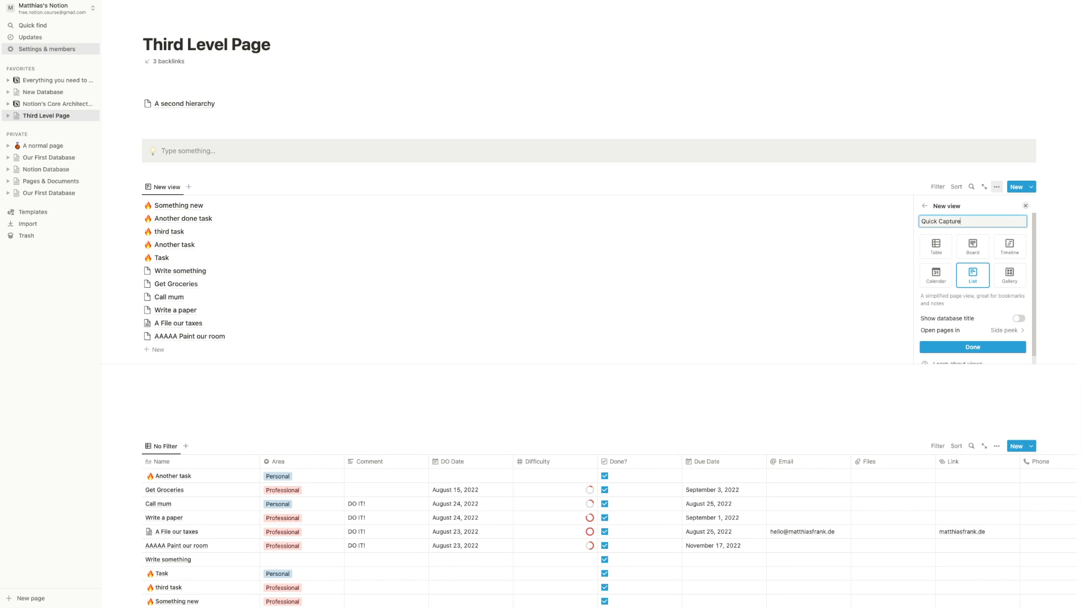
{"action": "left_click", "coordinate": [973, 347]}
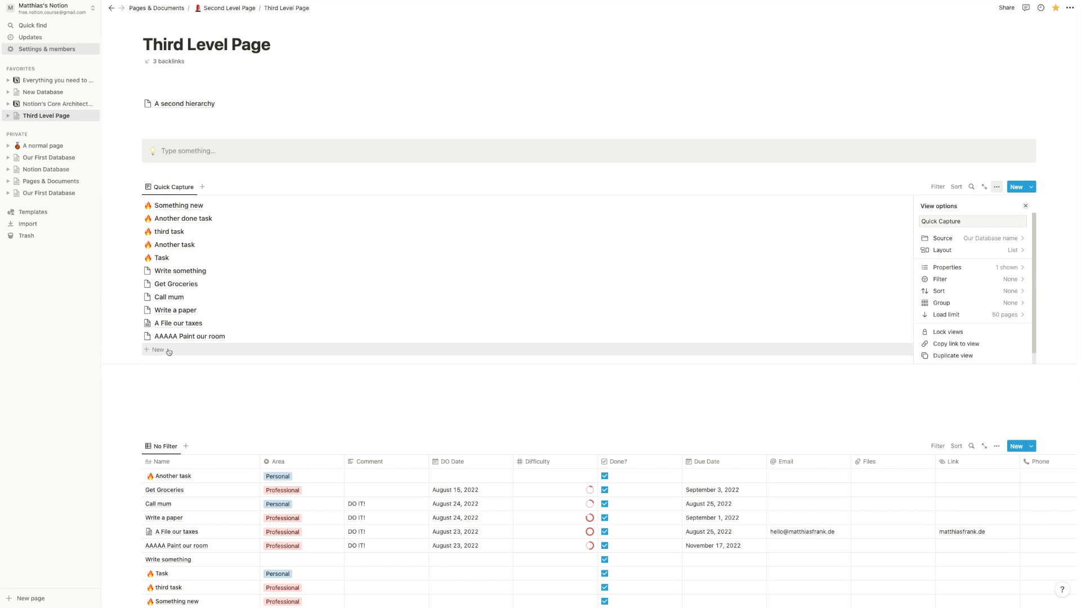
- Filter Quick Capture to entries whose Name is empty
{"action": "left_click", "coordinate": [938, 279]}
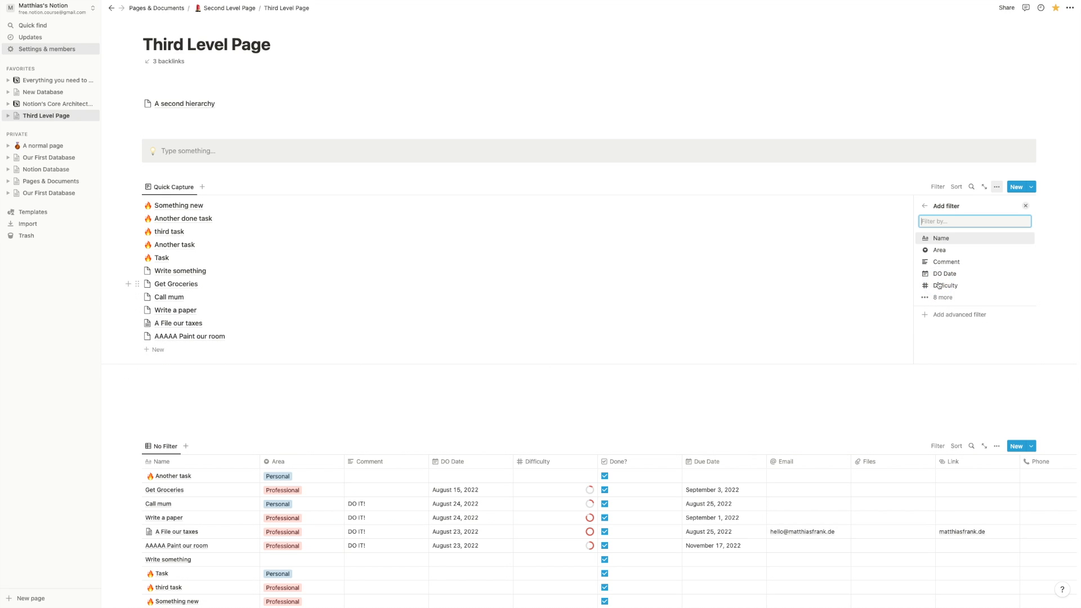
{"action": "left_click", "coordinate": [942, 238]}
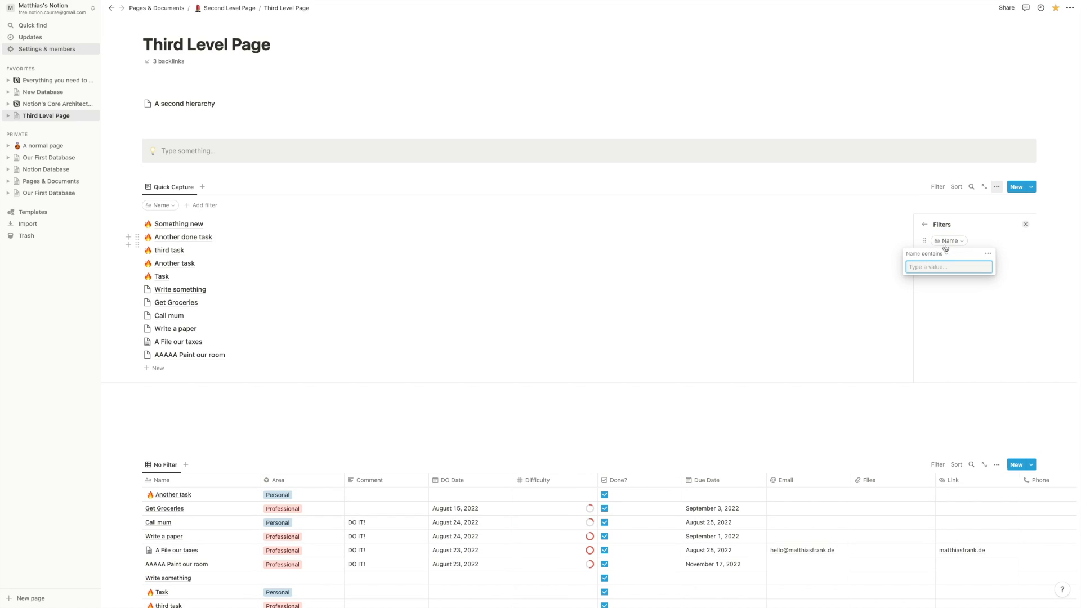
{"action": "left_click", "coordinate": [935, 254]}
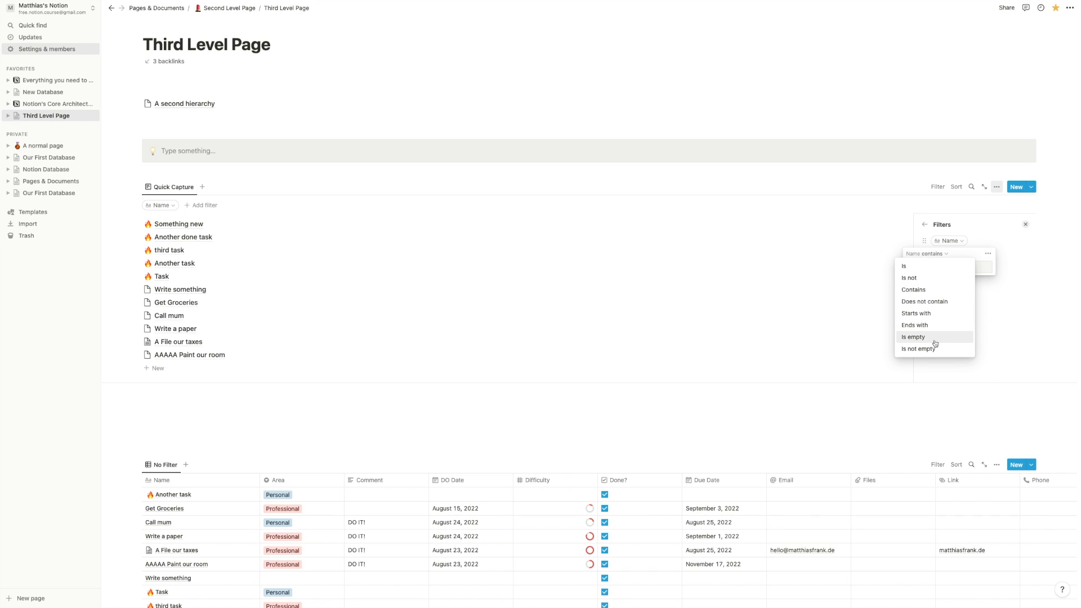
{"action": "left_click", "coordinate": [913, 337]}
{"action": "left_click", "coordinate": [584, 298]}
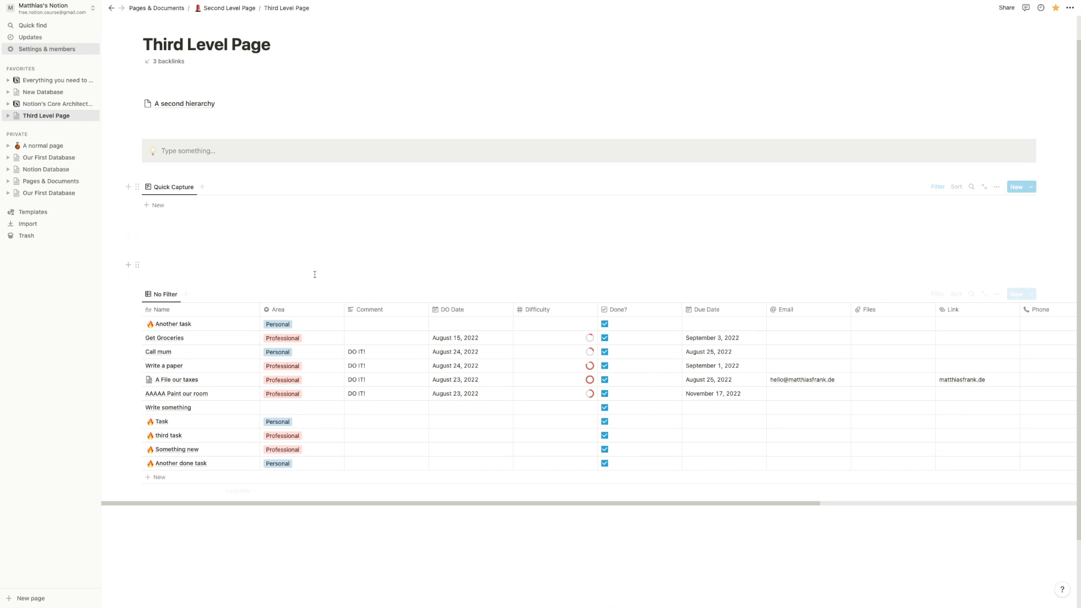
- Add a new entry titled 'A new' to Quick Capture
{"action": "left_click", "coordinate": [162, 209]}
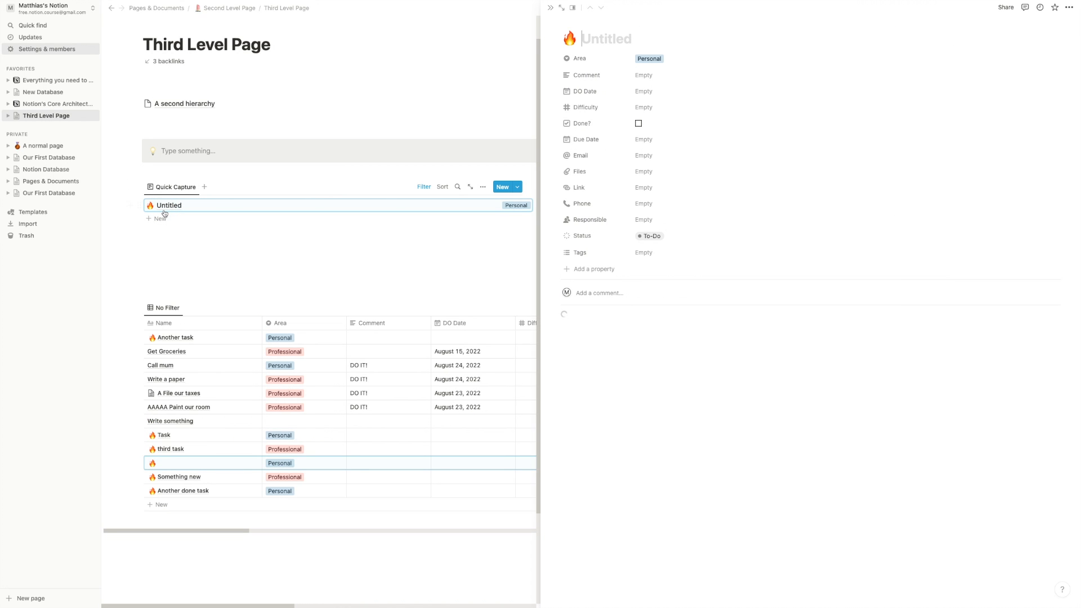
{"action": "type", "text": "A new task"}
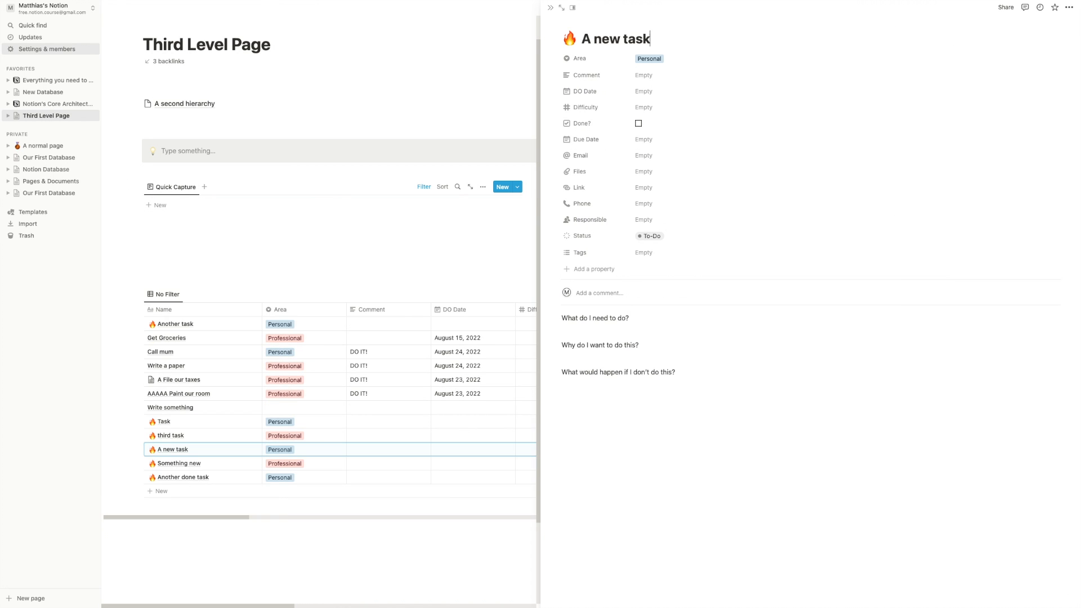
{"action": "left_click", "coordinate": [229, 233]}
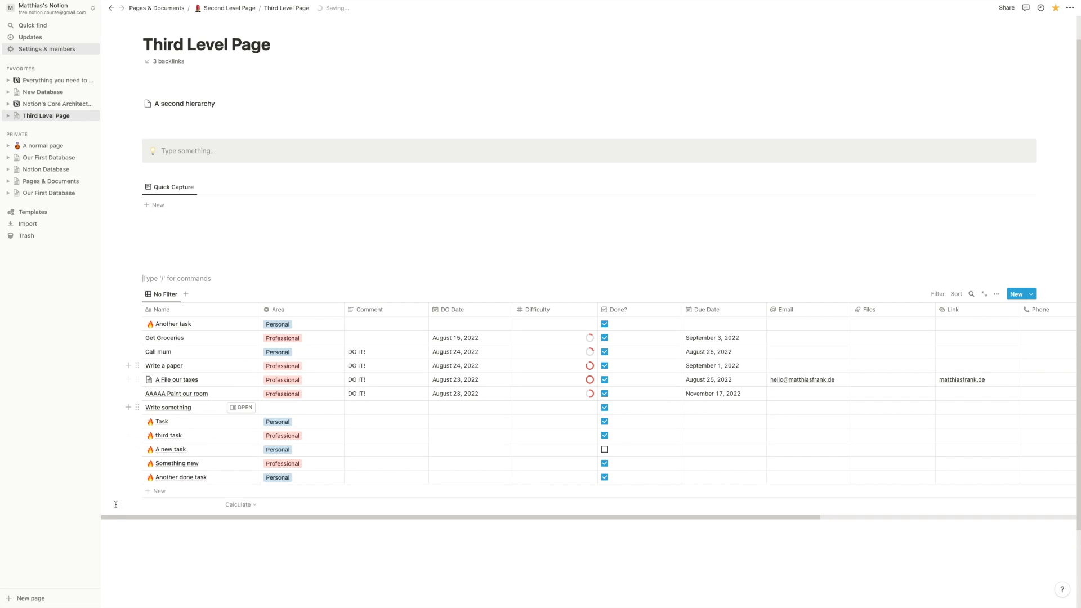
- Delete the unfiltered No Filter task table
{"action": "left_click_drag", "start_coordinate": [137, 278], "coordinate": [146, 249]}
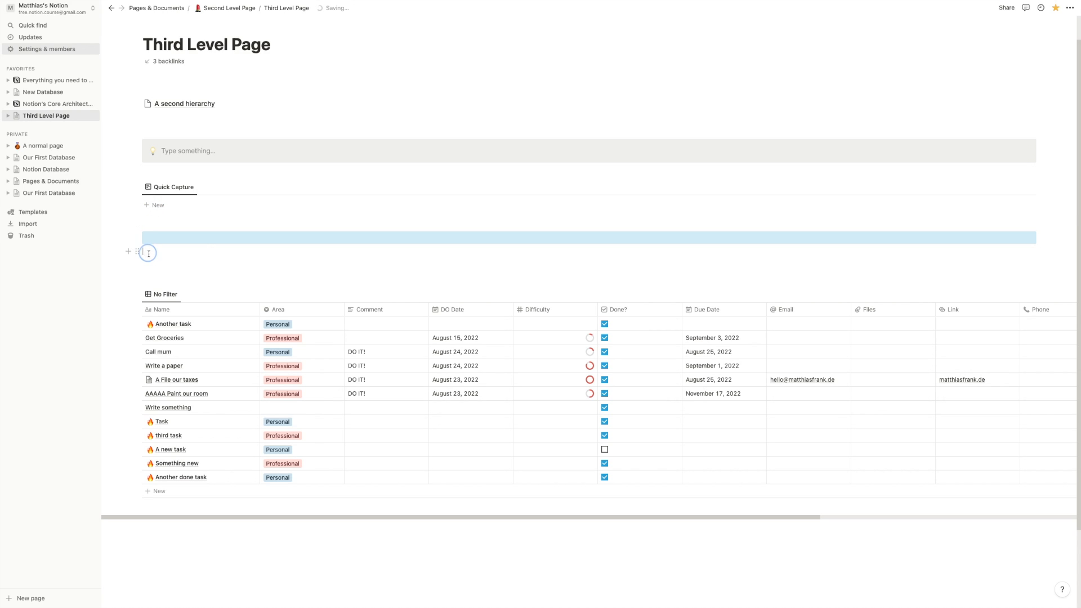
{"action": "left_click", "coordinate": [139, 295]}
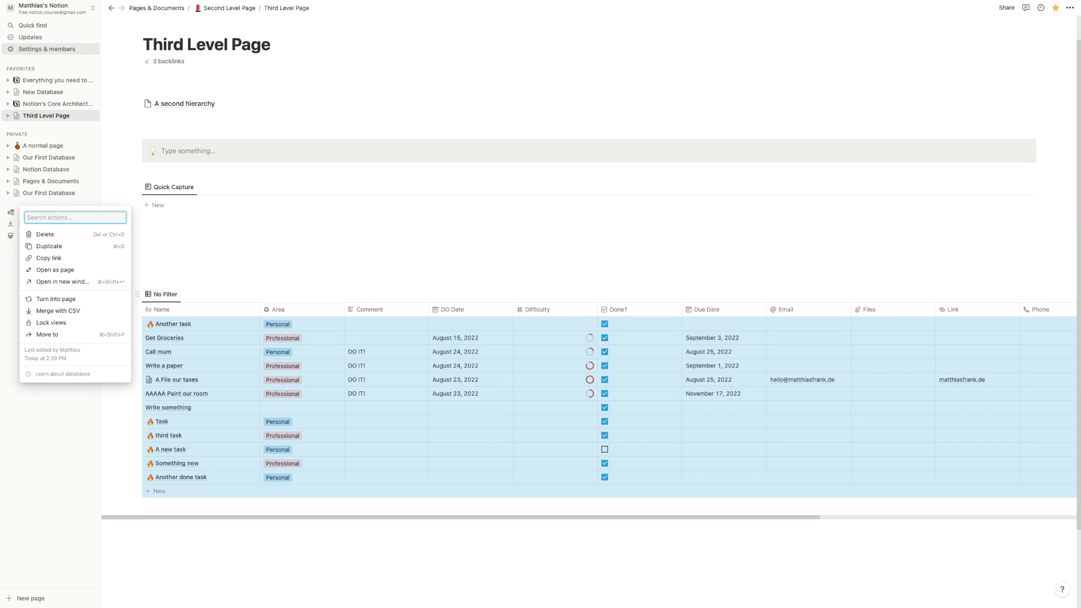
{"action": "key", "text": "Delete"}
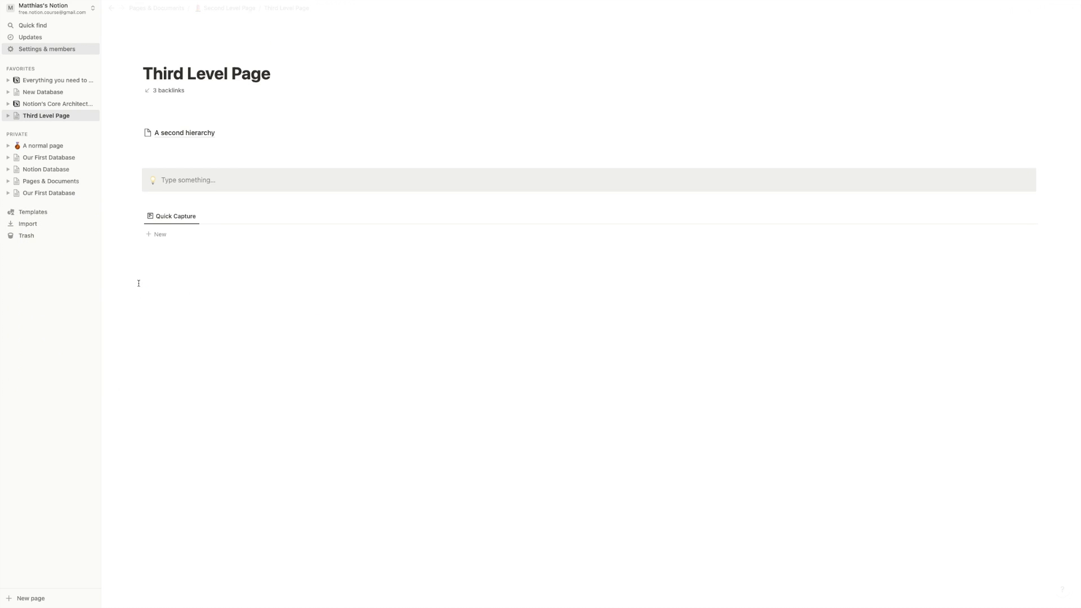
- Rename the page to 'Start into the day'
{"action": "left_click", "coordinate": [213, 74]}
{"action": "key", "text": "super+a"}
{"action": "type", "text": "Start into the"}
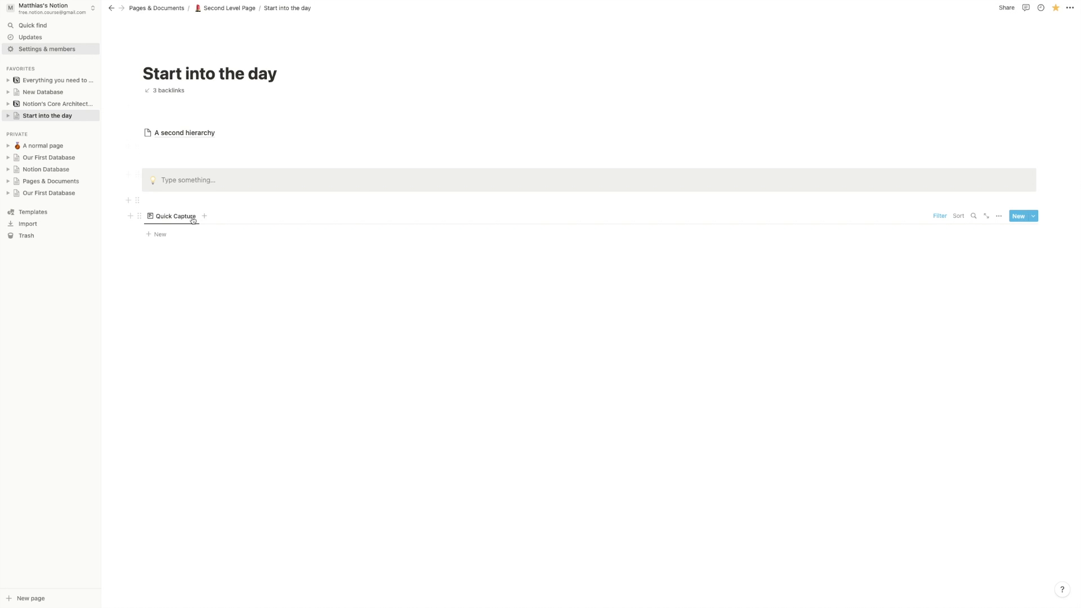
- Add a two-column layout and move the Quick Capture list into the left column
{"action": "left_click", "coordinate": [176, 254]}
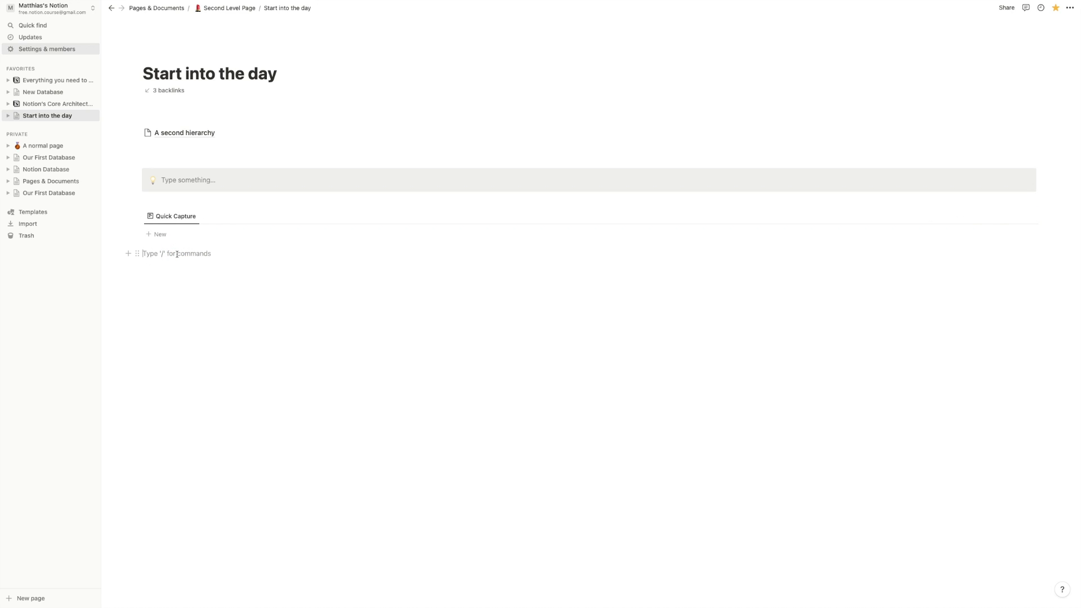
{"action": "type", "text": "/2 col"}
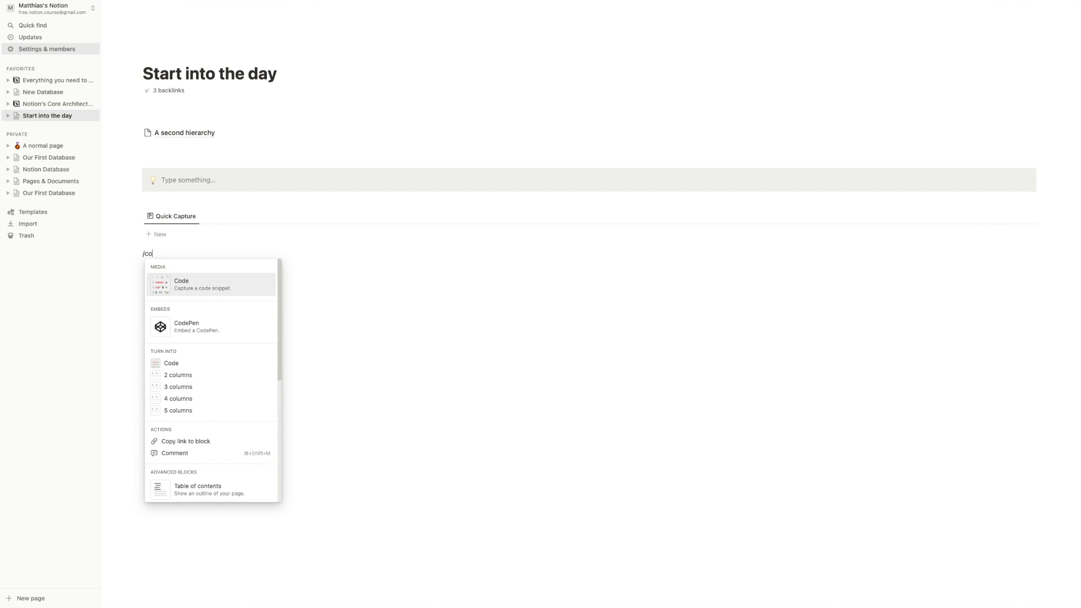
{"action": "key", "text": "Return"}
{"action": "left_click_drag", "start_coordinate": [138, 217], "coordinate": [161, 257]}
{"action": "left_click", "coordinate": [160, 208]}
{"action": "key", "text": "Return"}
{"action": "left_click_drag", "start_coordinate": [137, 214], "coordinate": [151, 226]}
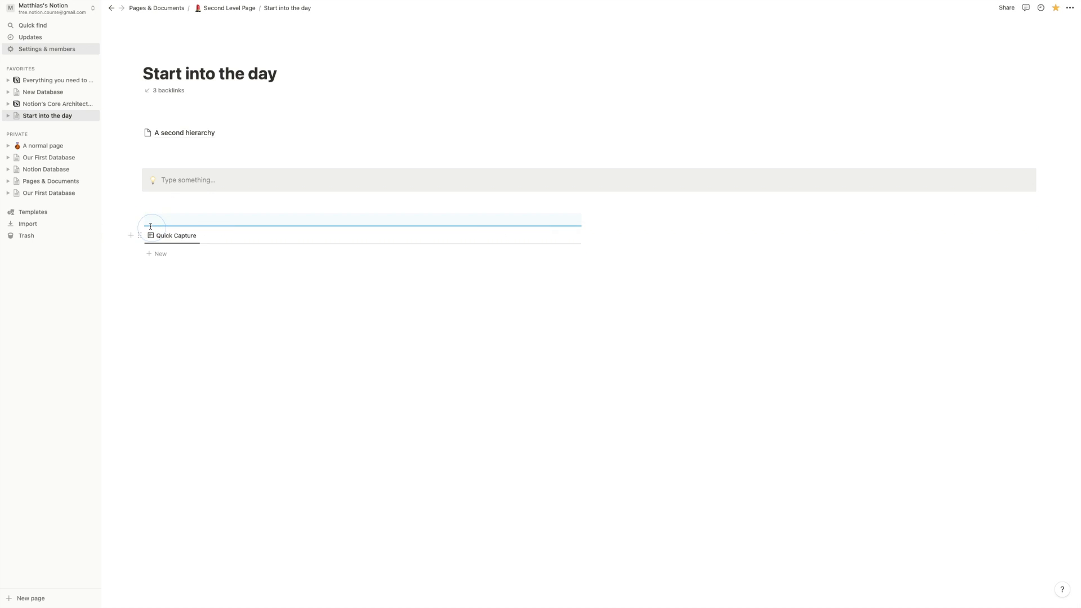
- Add a 'New Personal task' heading above the Quick Capture list
{"action": "left_click", "coordinate": [154, 218]}
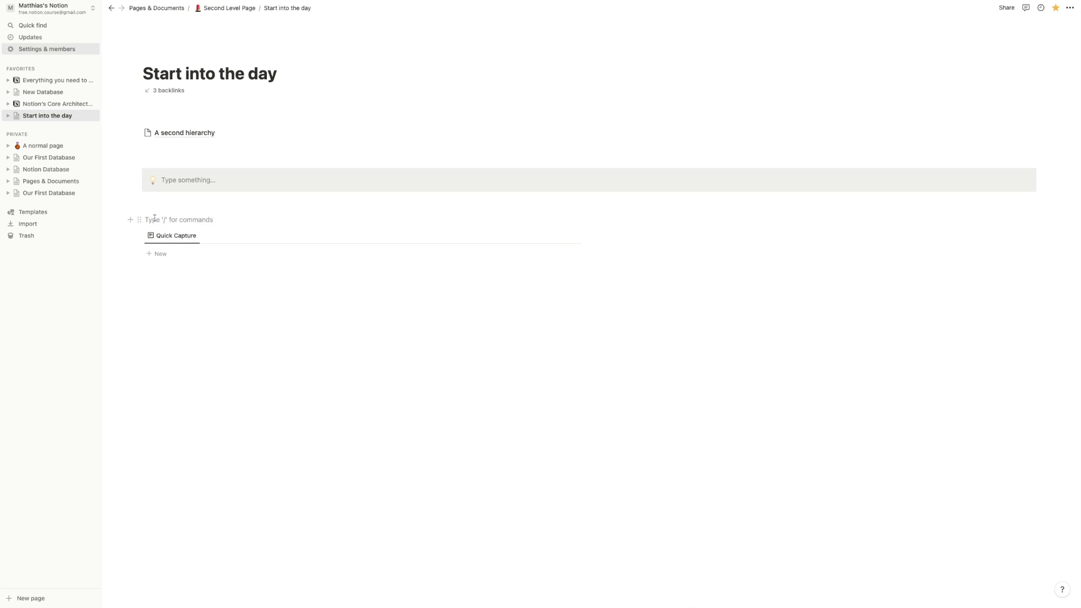
{"action": "type", "text": "/ne"}
{"action": "key", "text": "BackSpace"}
{"action": "key", "text": "BackSpace"}
{"action": "type", "text": "hw"}
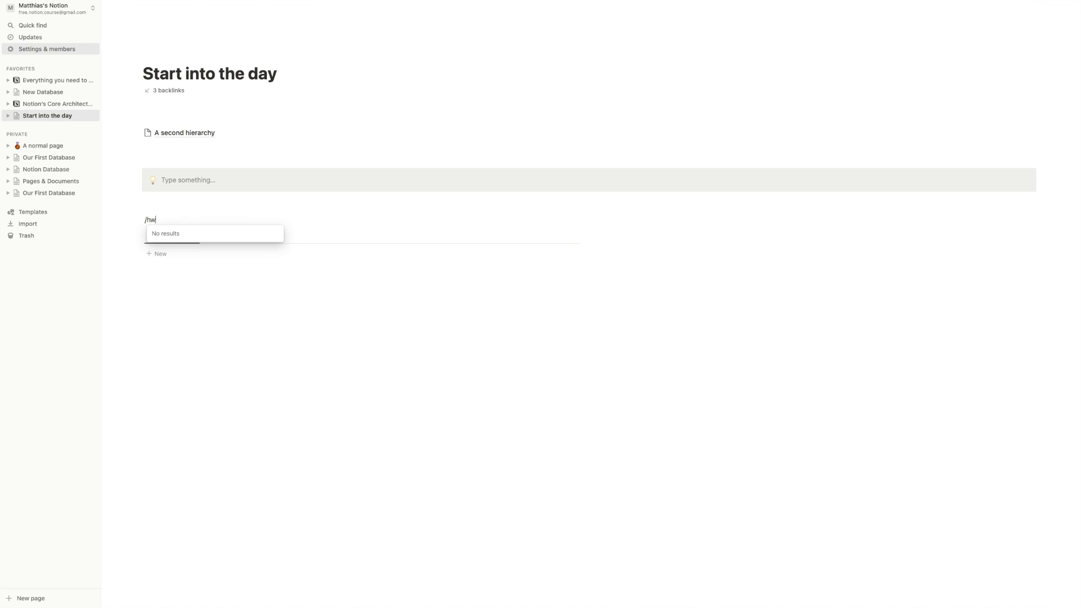
{"action": "key", "text": "BackSpace"}
{"action": "key", "text": "Return"}
{"action": "type", "text": "New Personal task"}
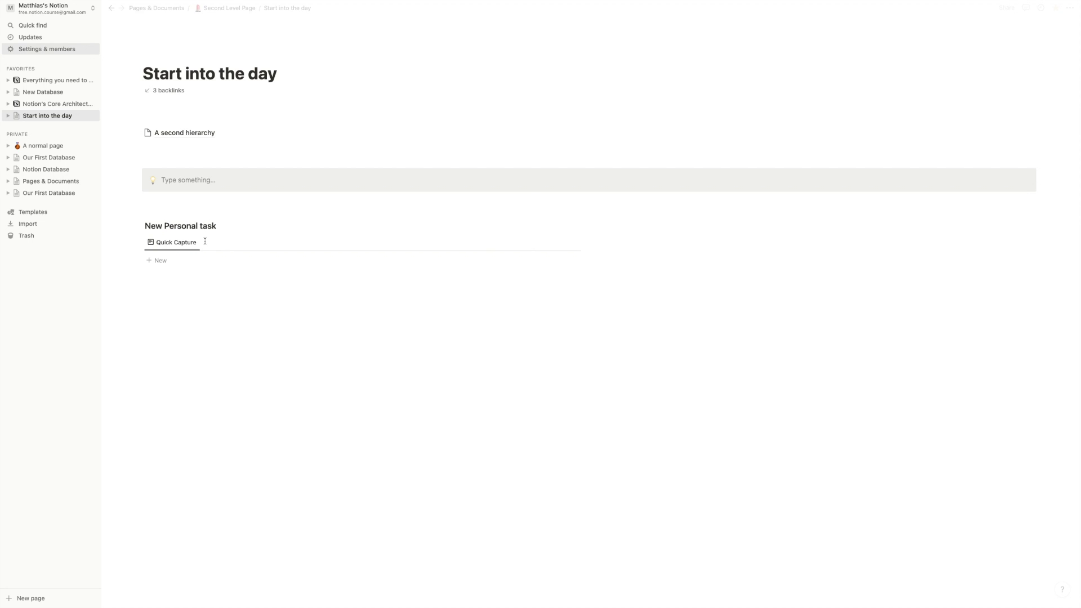
{"action": "left_click", "coordinate": [476, 242]}
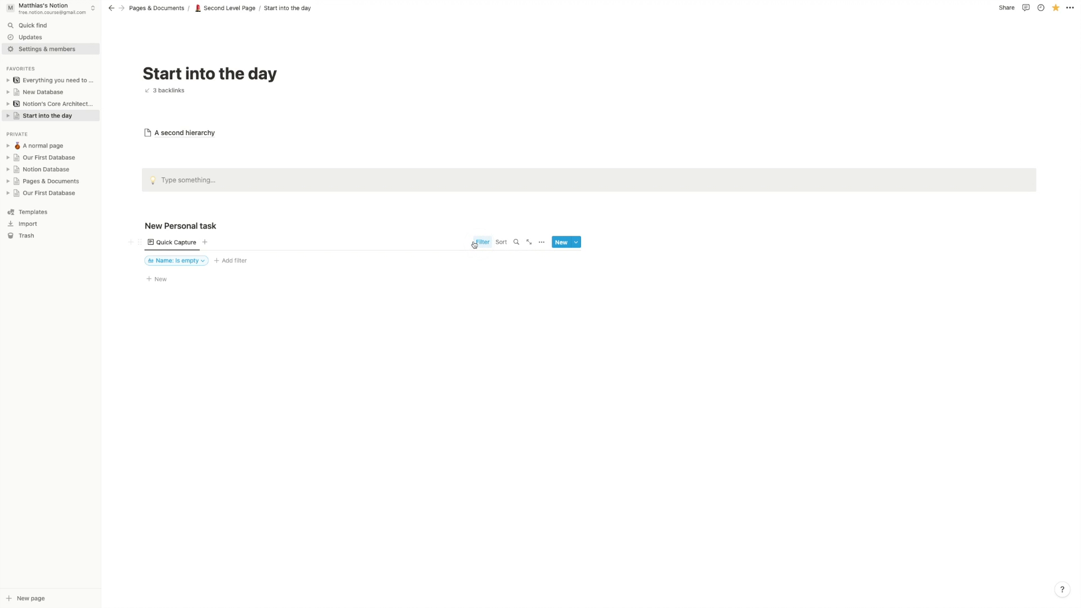
- Add an Area filter set to Personal on the list
{"action": "left_click", "coordinate": [192, 261]}
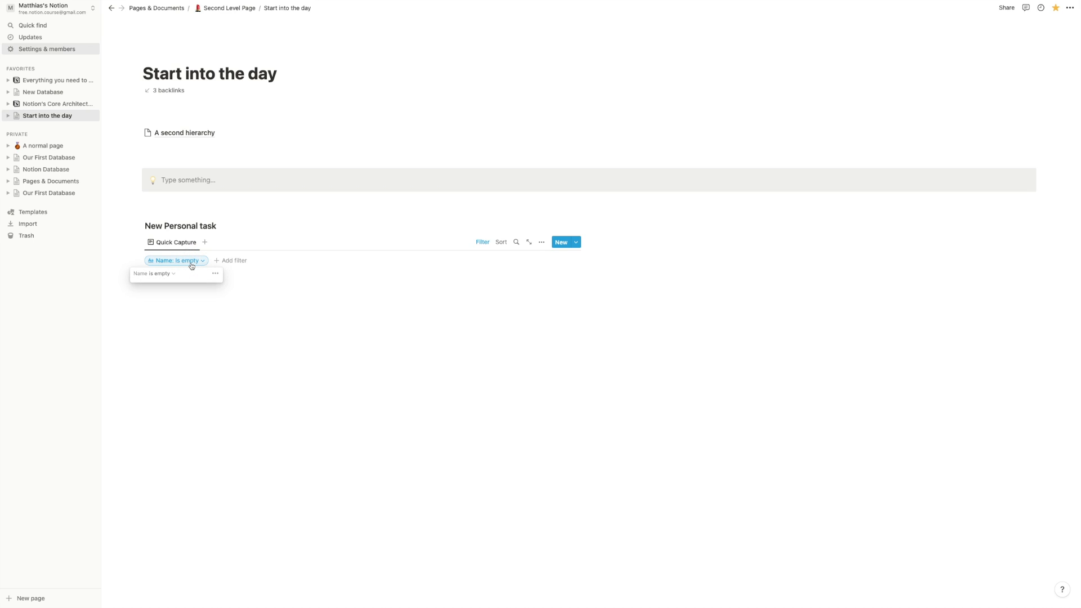
{"action": "left_click", "coordinate": [235, 261]}
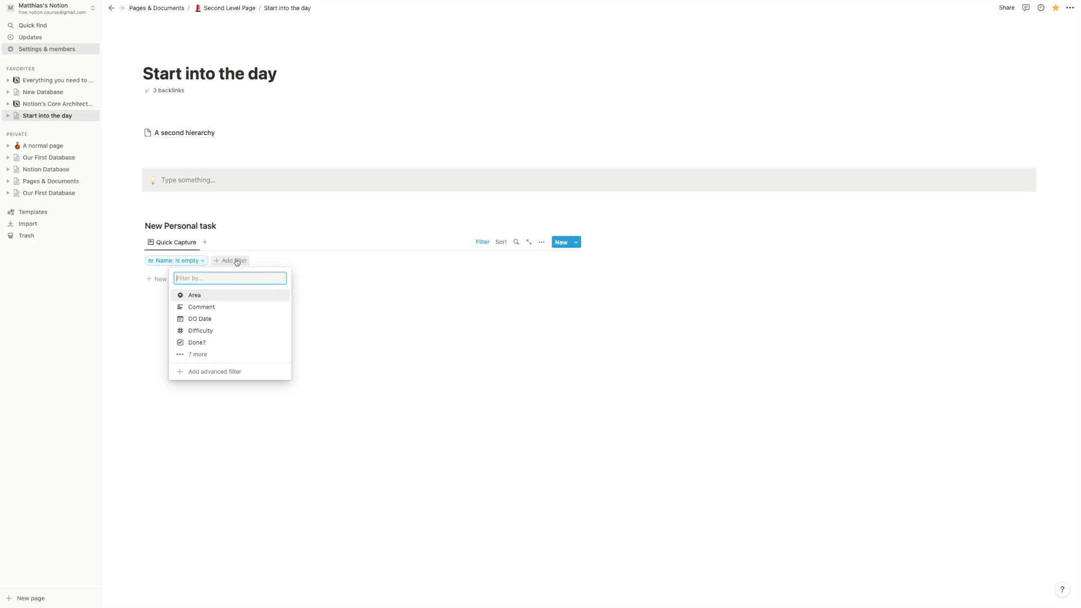
{"action": "left_click", "coordinate": [199, 354]}
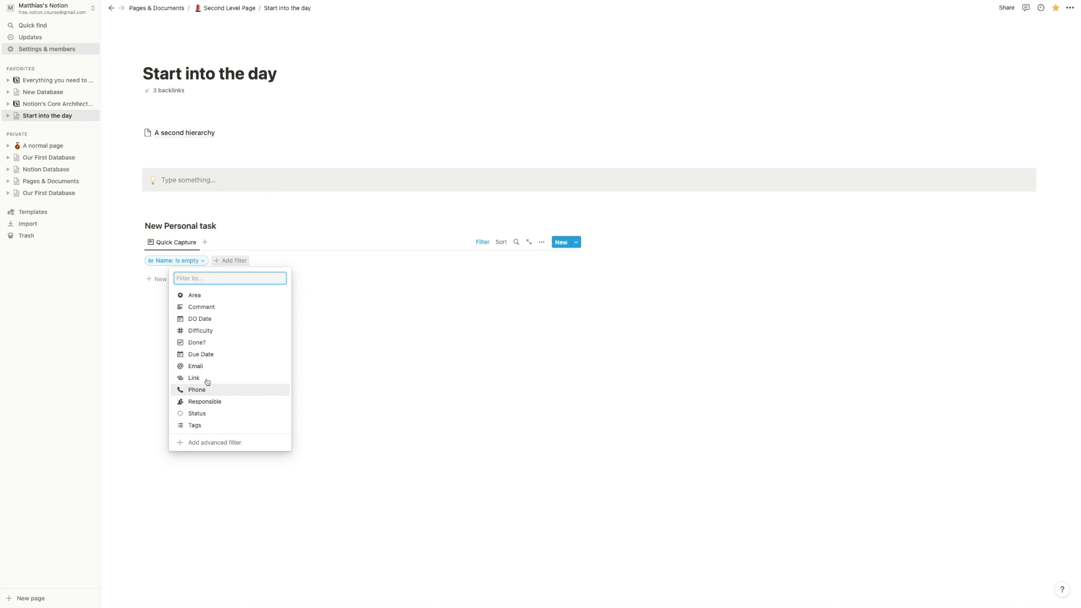
{"action": "left_click", "coordinate": [194, 296]}
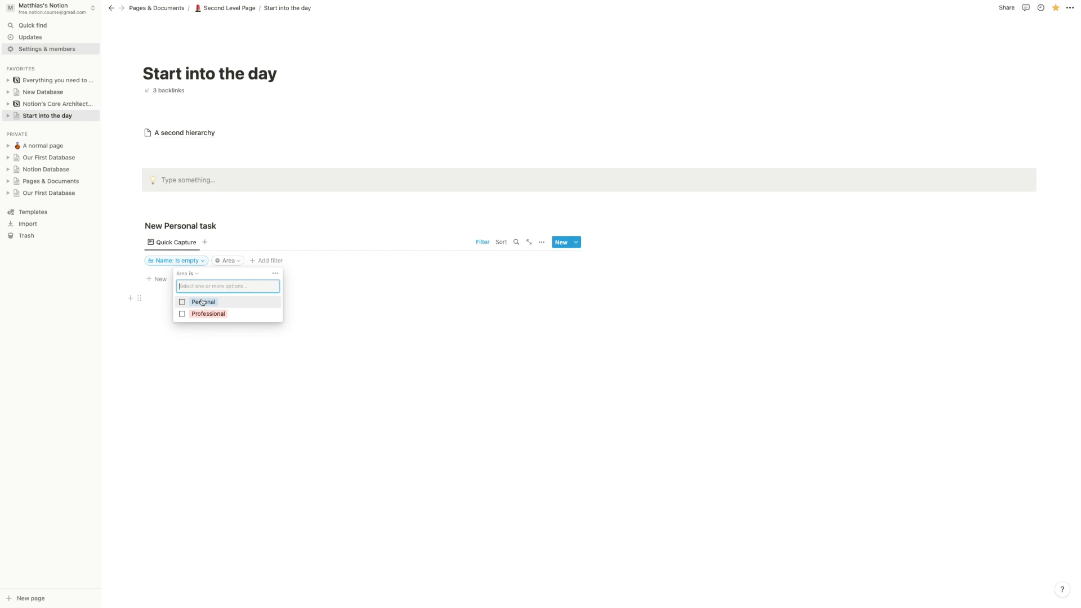
{"action": "left_click", "coordinate": [198, 304]}
{"action": "left_click", "coordinate": [396, 345]}
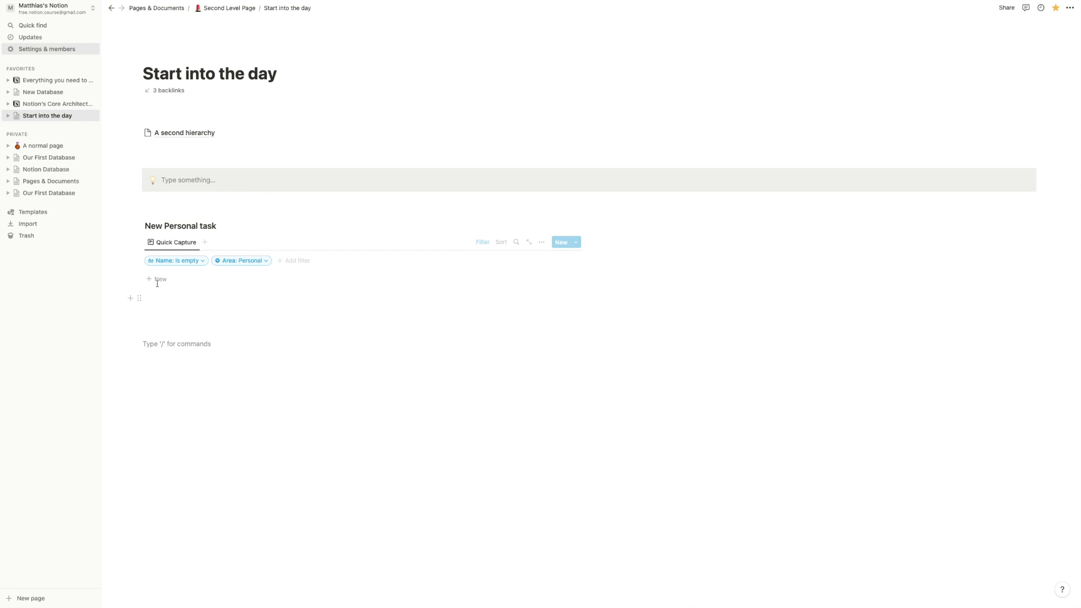
- Add a new task titled 'something' to the personal list
{"action": "left_click", "coordinate": [224, 284]}
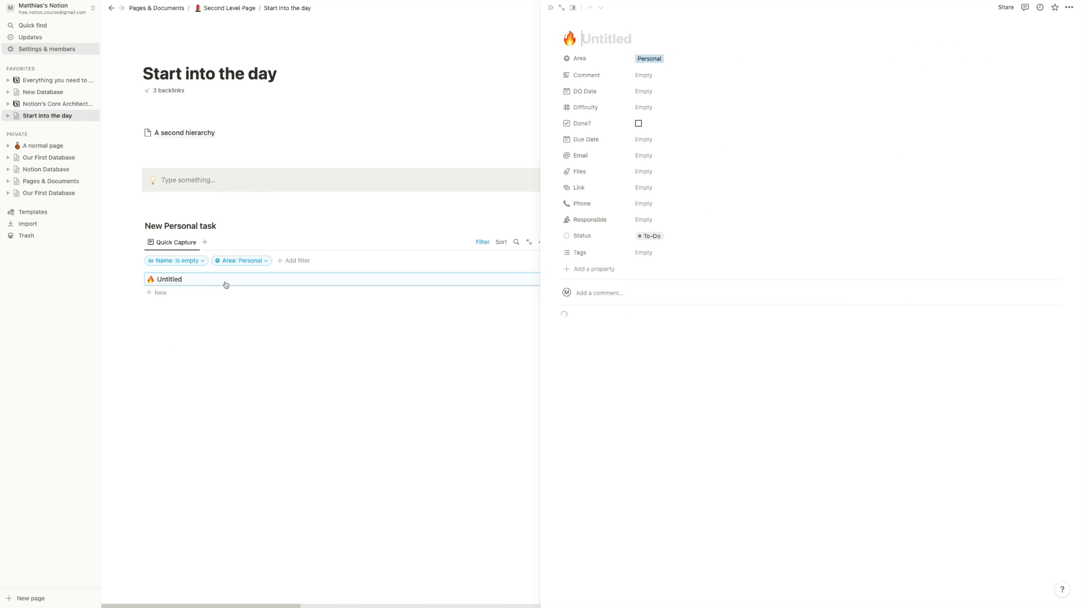
{"action": "left_click", "coordinate": [331, 398]}
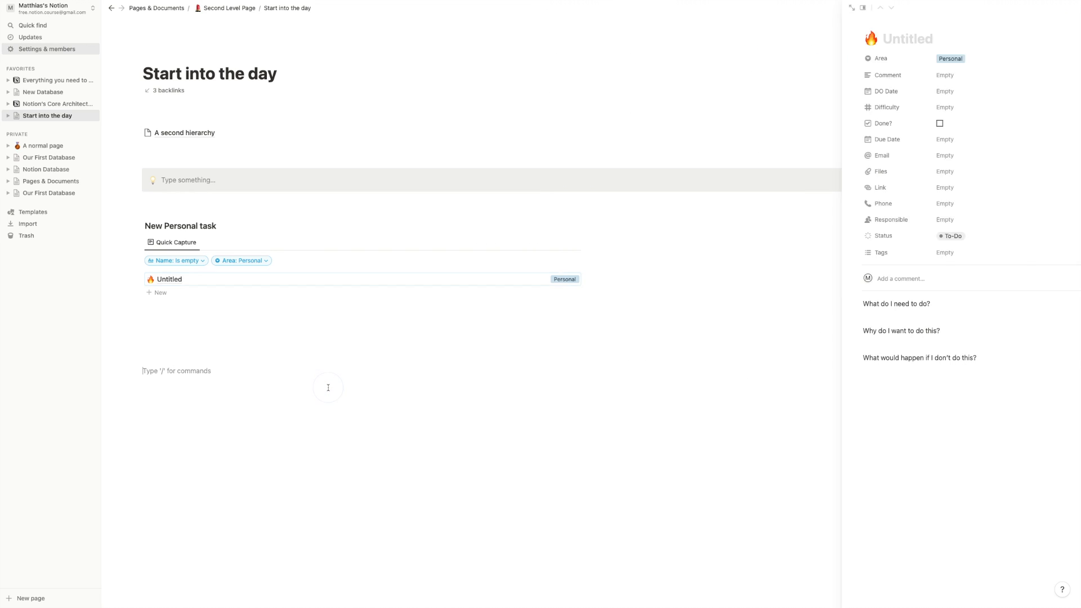
{"action": "left_click", "coordinate": [192, 285]}
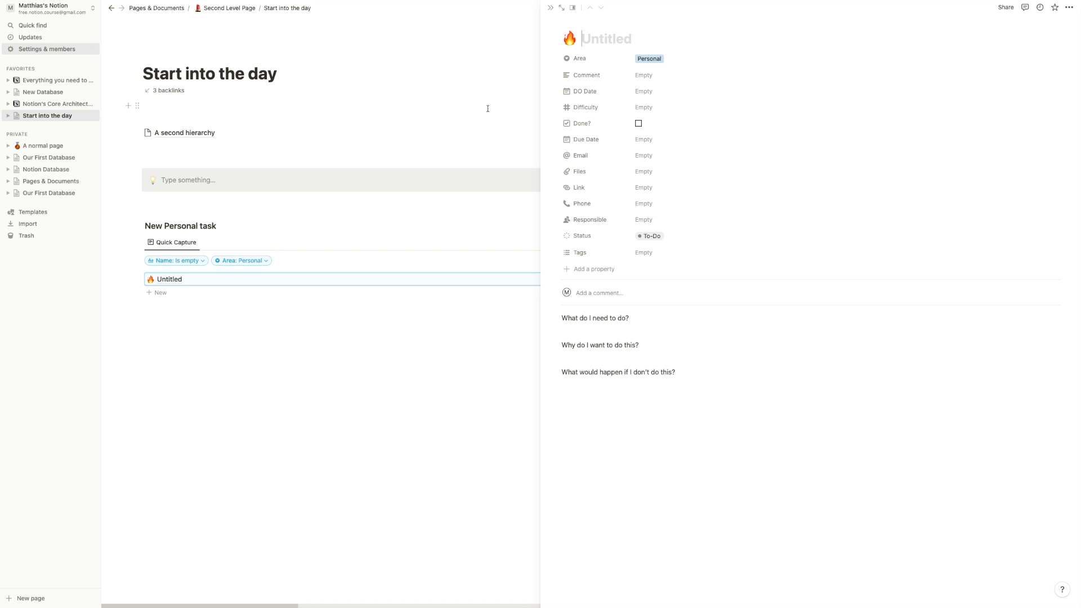
{"action": "type", "text": "something"}
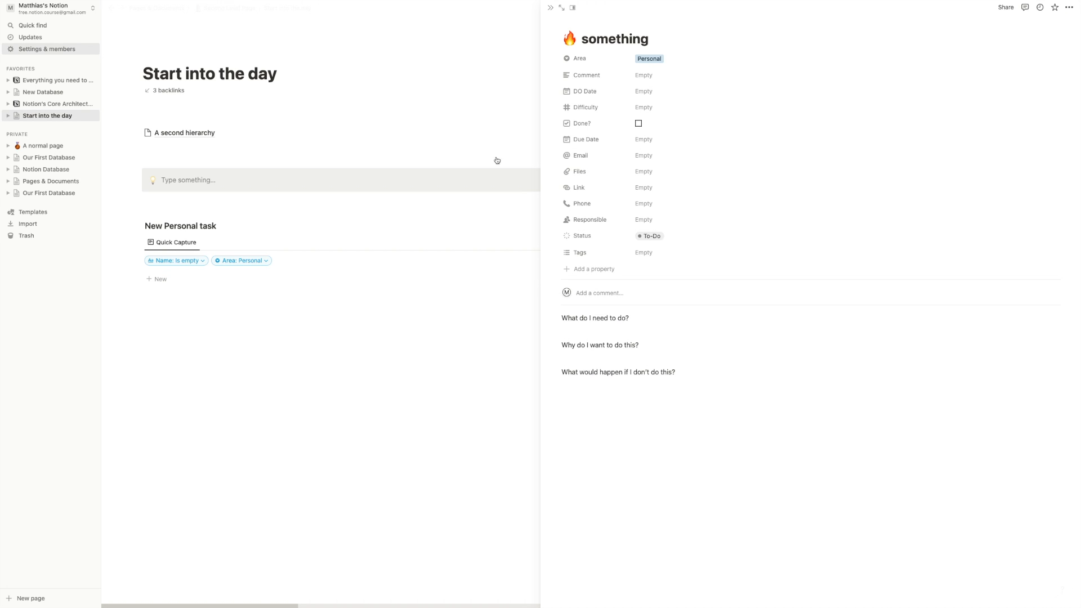
{"action": "left_click", "coordinate": [410, 336]}
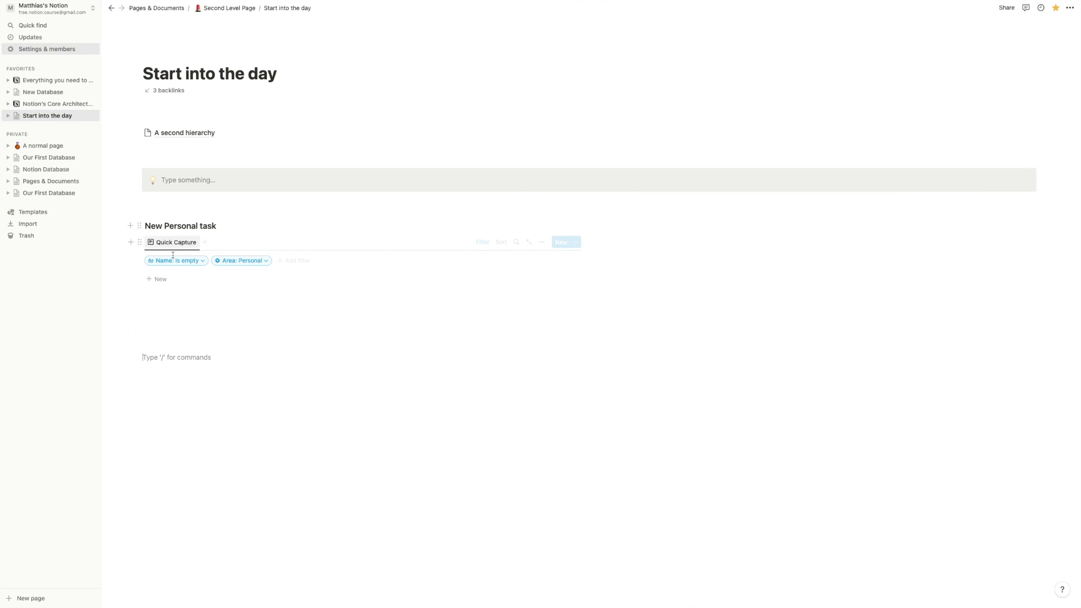
- Delete the Name is empty filter from the list
{"action": "left_click", "coordinate": [196, 266]}
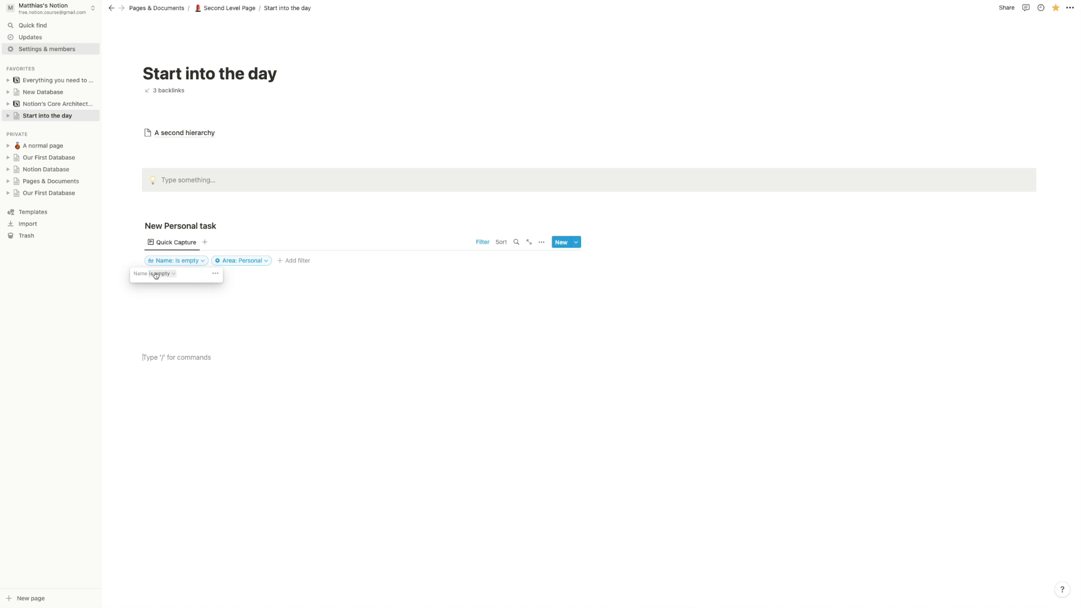
{"action": "left_click", "coordinate": [217, 274]}
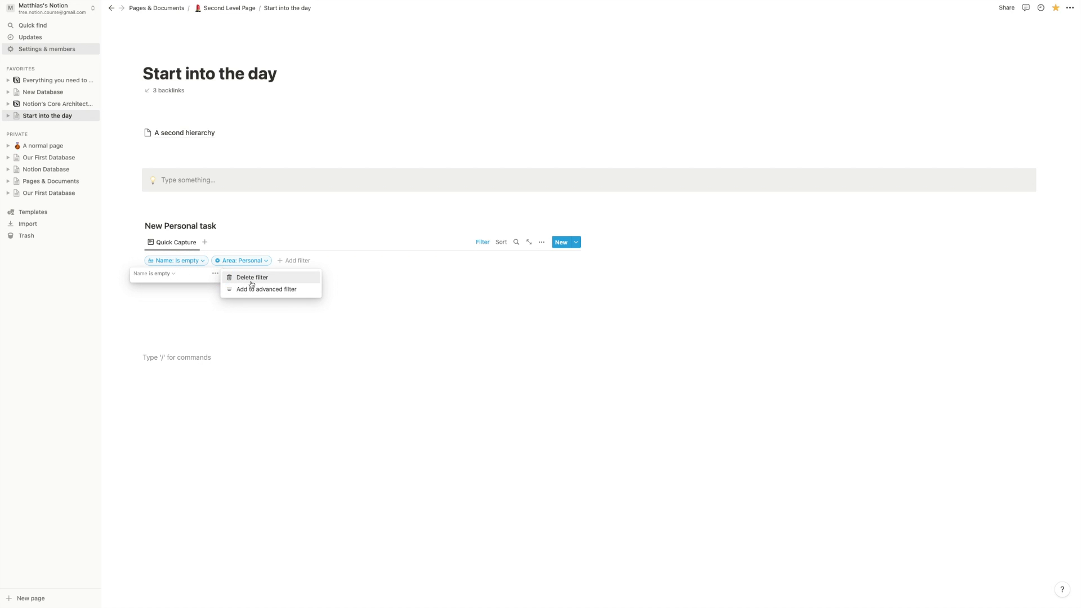
{"action": "left_click", "coordinate": [248, 277]}
{"action": "left_click", "coordinate": [226, 262]}
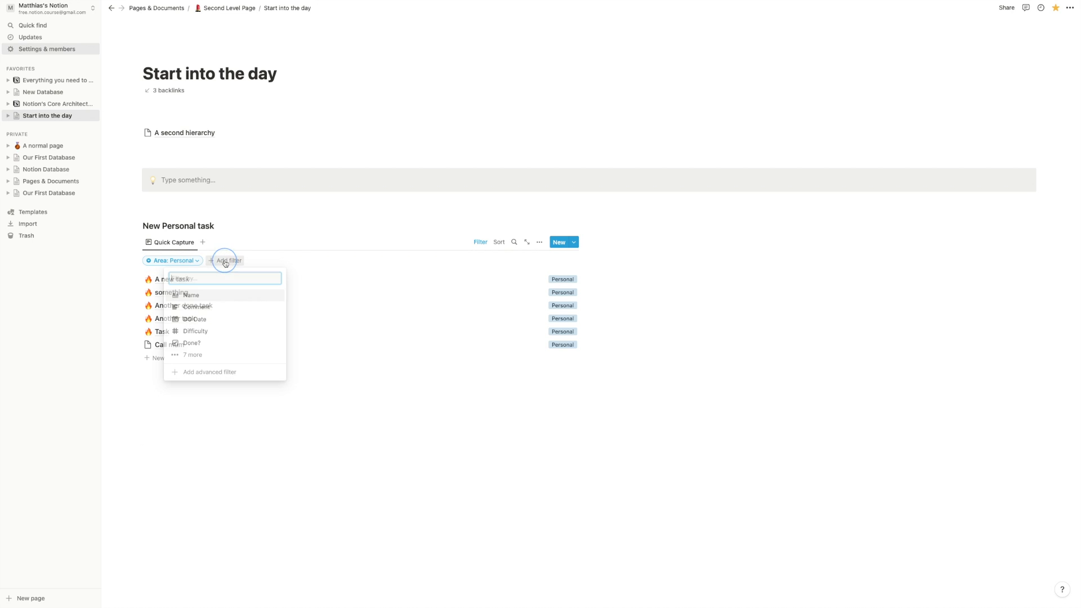
{"action": "left_click", "coordinate": [191, 355]}
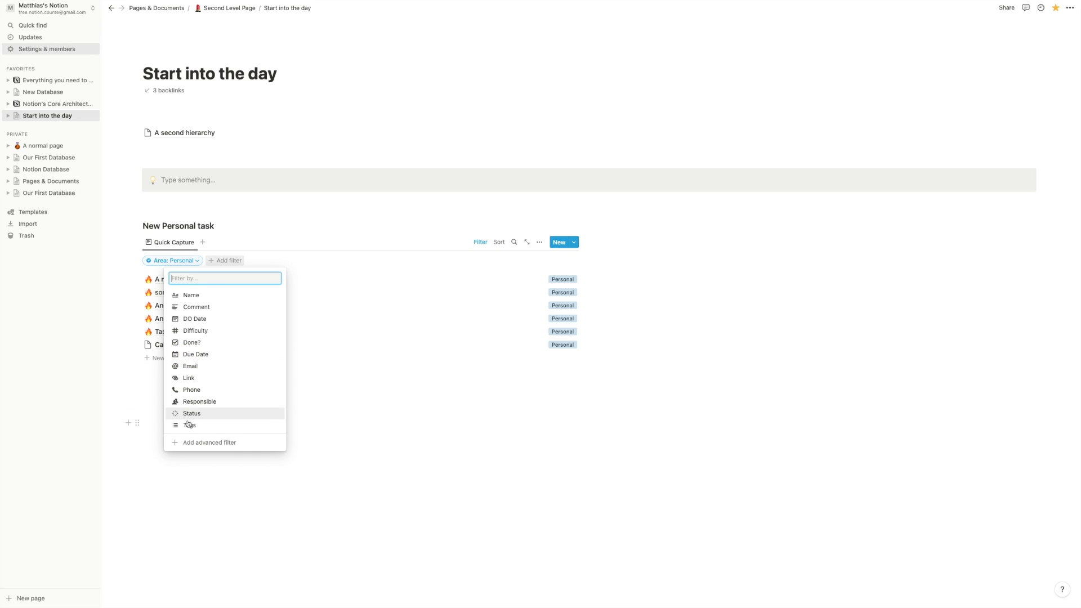
- Create a Created time property called 'Created Time' for the tasks
{"action": "left_click", "coordinate": [539, 242]}
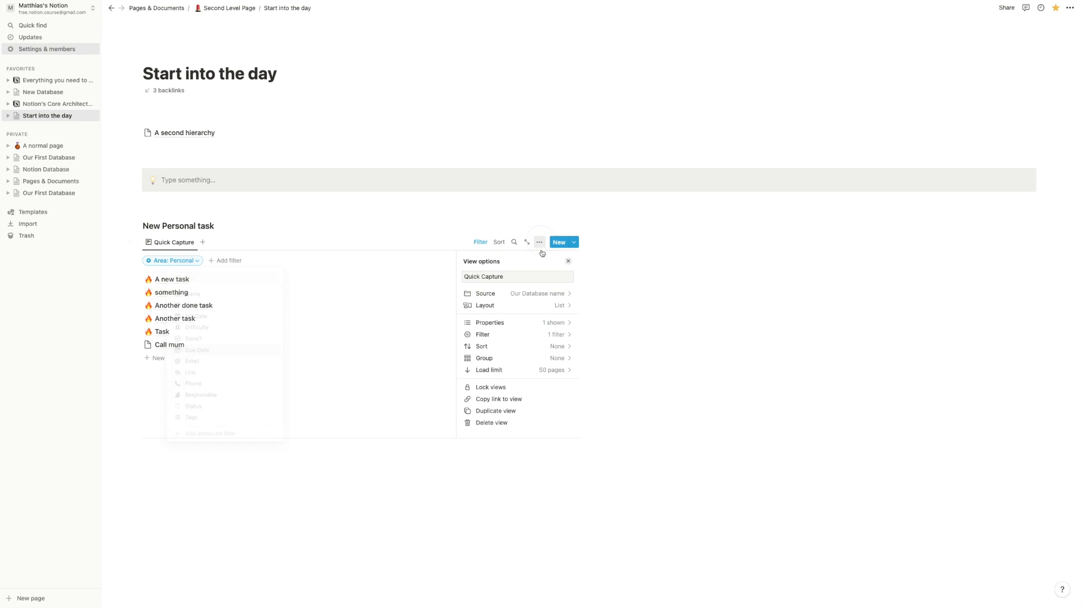
{"action": "left_click", "coordinate": [518, 322]}
{"action": "scroll", "coordinate": [507, 361], "scroll_direction": "down", "scroll_amount": 2}
{"action": "left_click", "coordinate": [496, 430]}
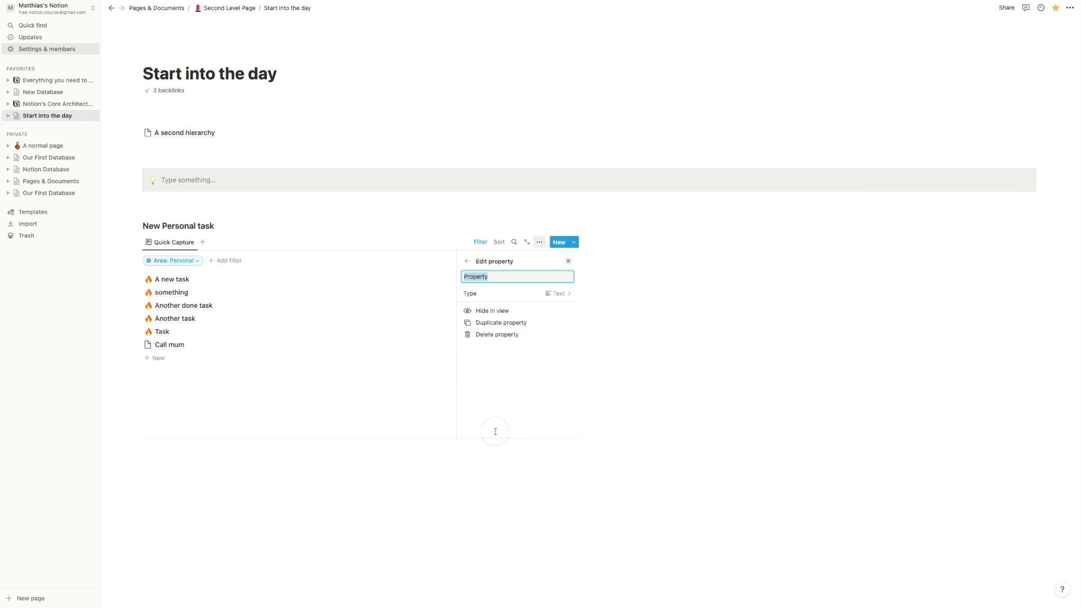
{"action": "type", "text": "Ctr"}
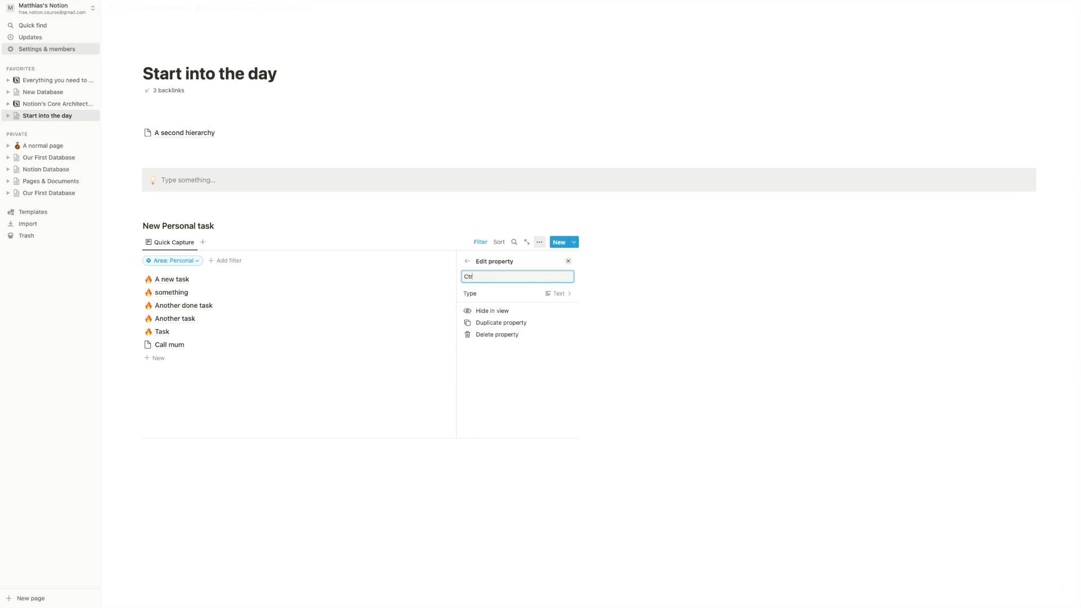
{"action": "type", "text": "ated Time"}
{"action": "left_click", "coordinate": [570, 294]}
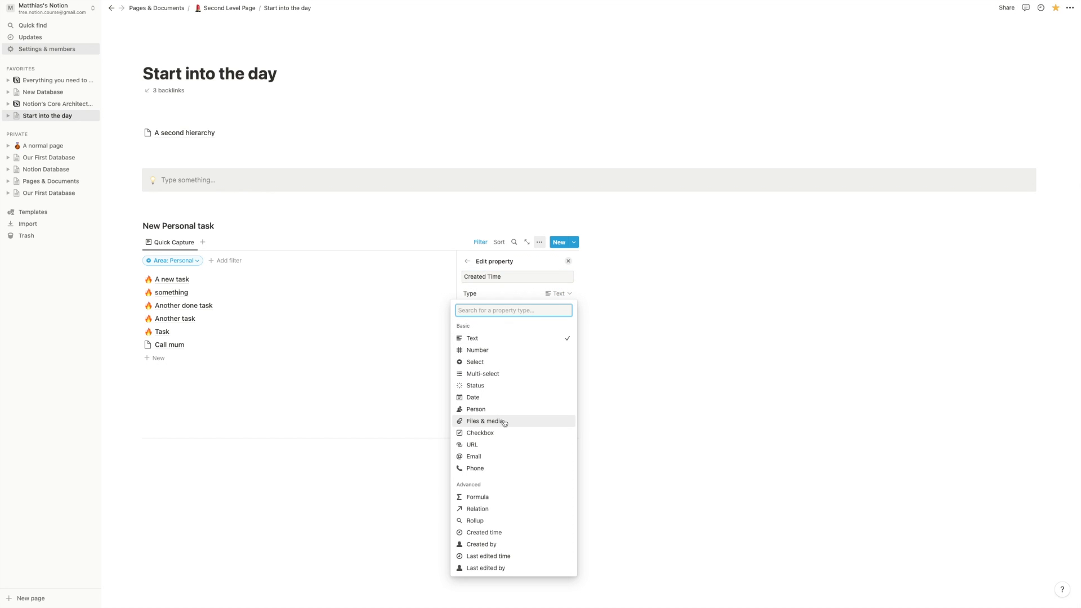
{"action": "left_click", "coordinate": [488, 531]}
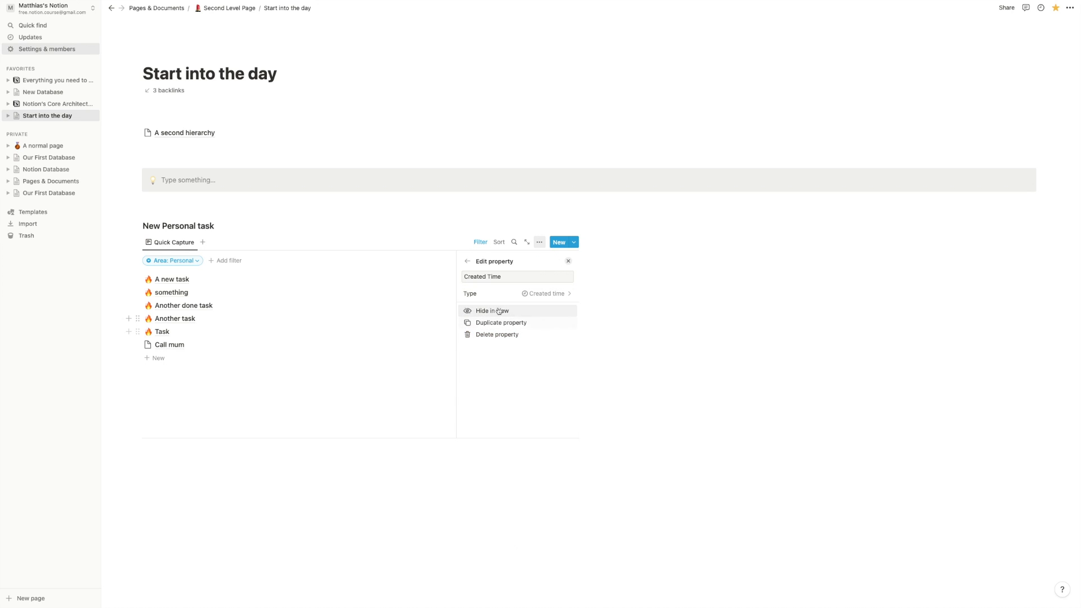
{"action": "left_click", "coordinate": [393, 387]}
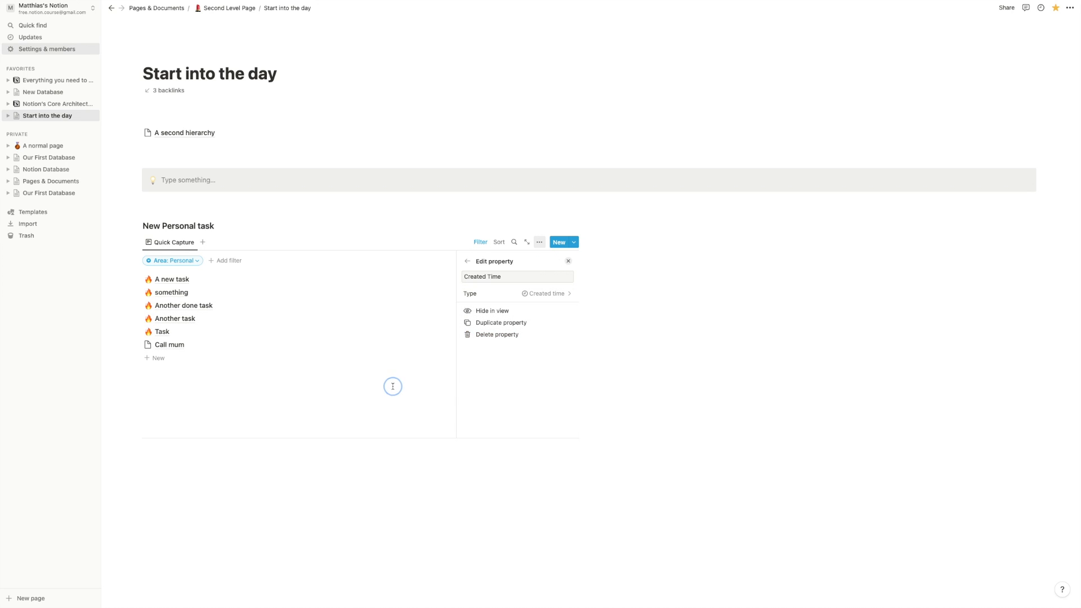
- Filter the personal list to tasks whose Created Time is empty
{"action": "left_click", "coordinate": [228, 261]}
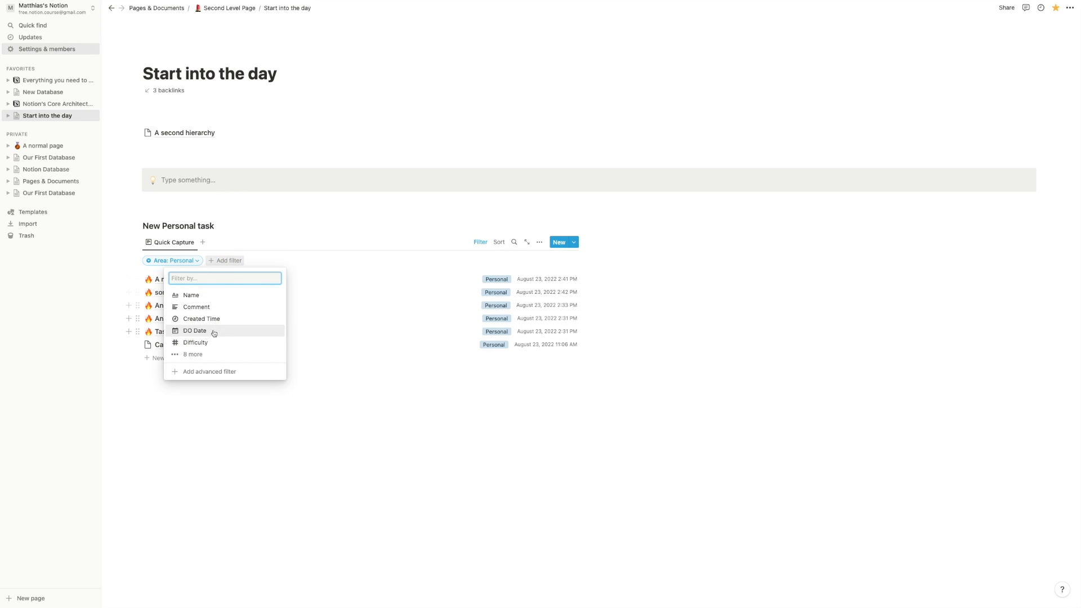
{"action": "left_click", "coordinate": [198, 320]}
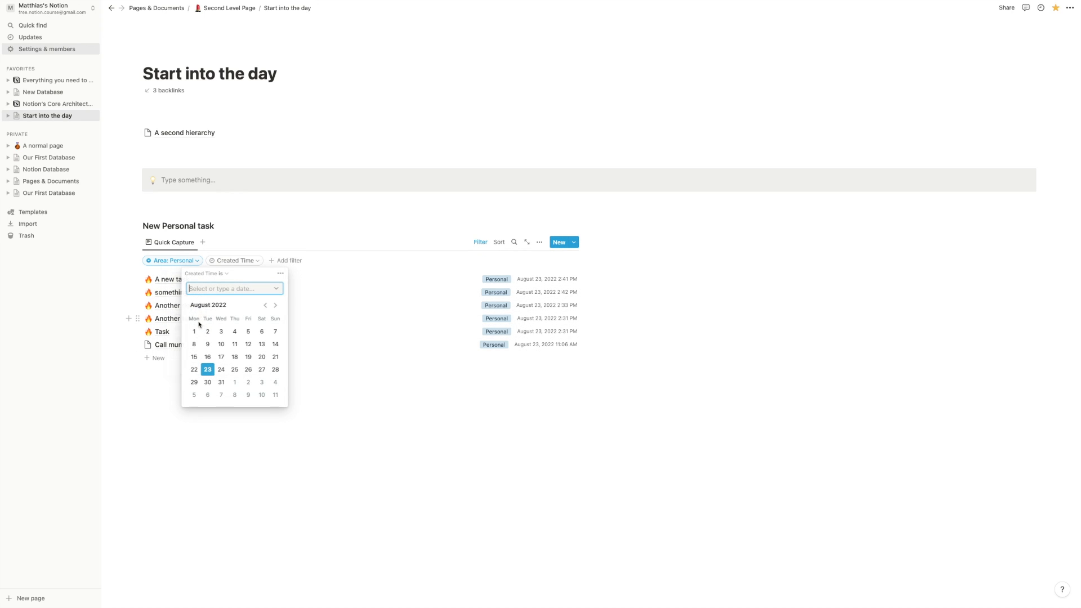
{"action": "left_click", "coordinate": [220, 273]}
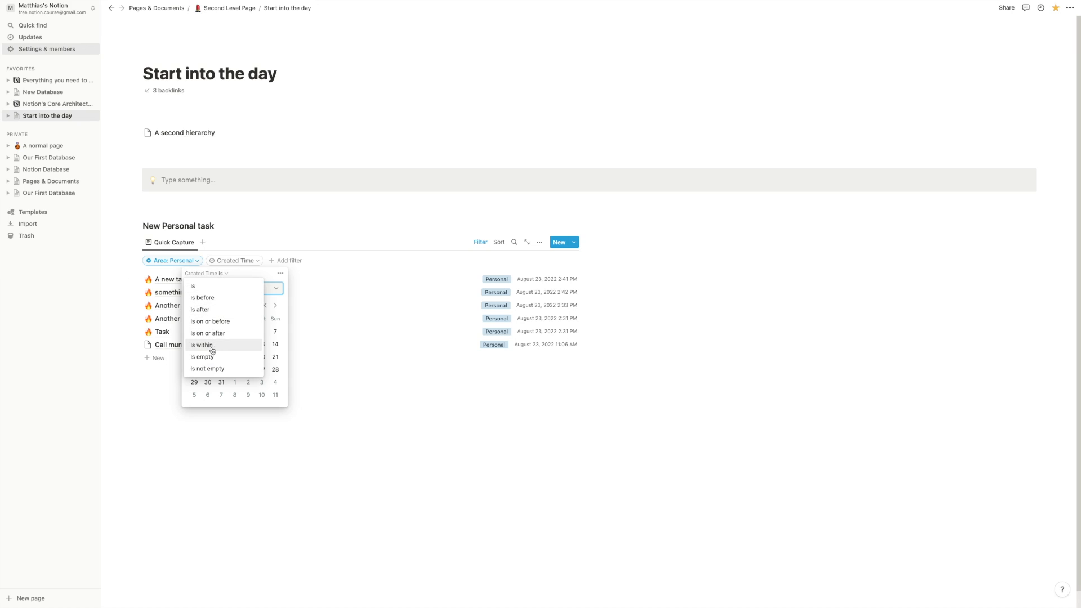
{"action": "left_click", "coordinate": [208, 355]}
{"action": "left_click", "coordinate": [381, 396]}
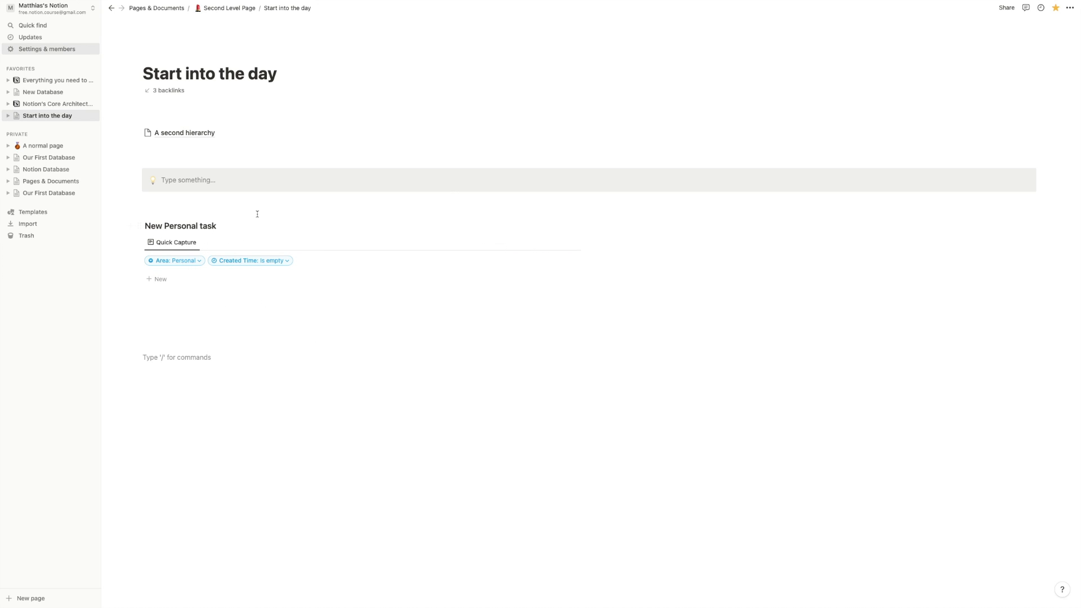
- Add an H3 heading 'New Professional Tas' beside the personal list
{"action": "left_click", "coordinate": [709, 220]}
{"action": "type", "text": "/h3"}
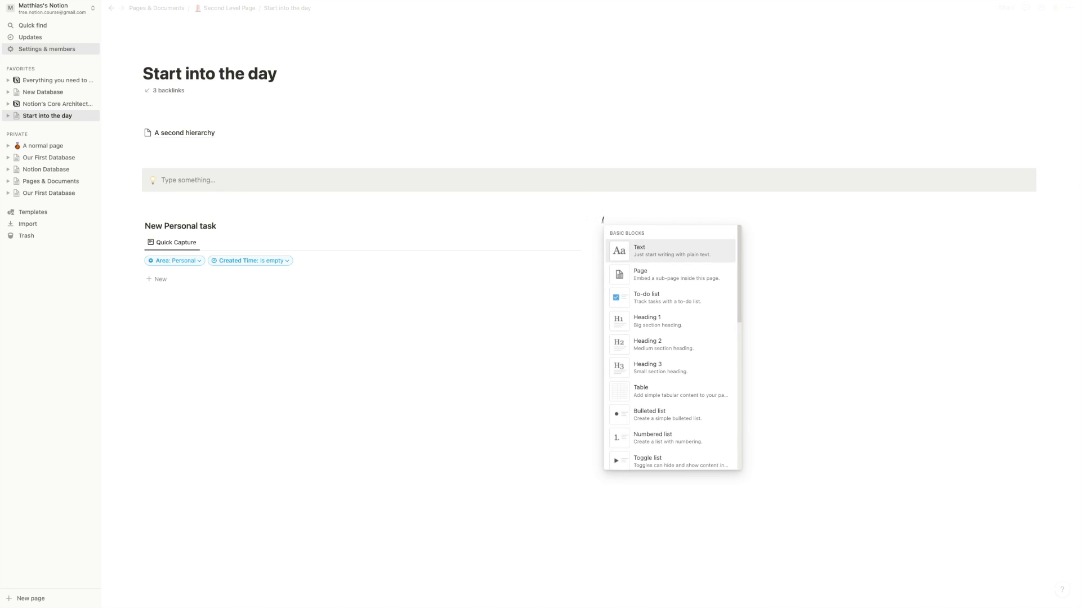
{"action": "key", "text": "Return"}
{"action": "type", "text": "New Profess"}
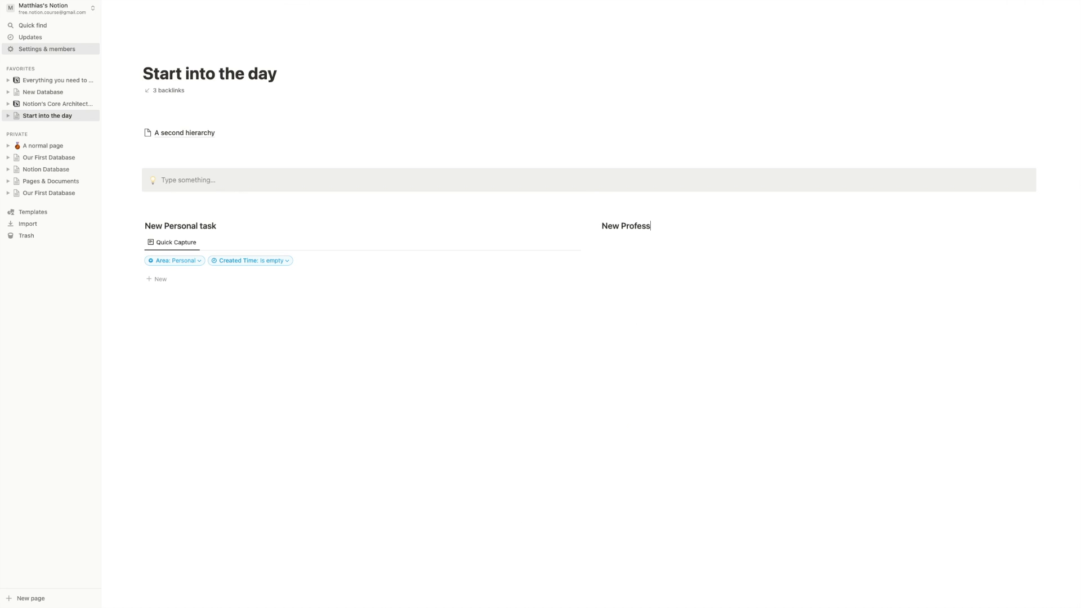
{"action": "type", "text": "ional Tas"}
{"action": "key", "text": "Return"}
- Insert a new linked List view of Our Database name named Quick Capture
{"action": "type", "text": "/create"}
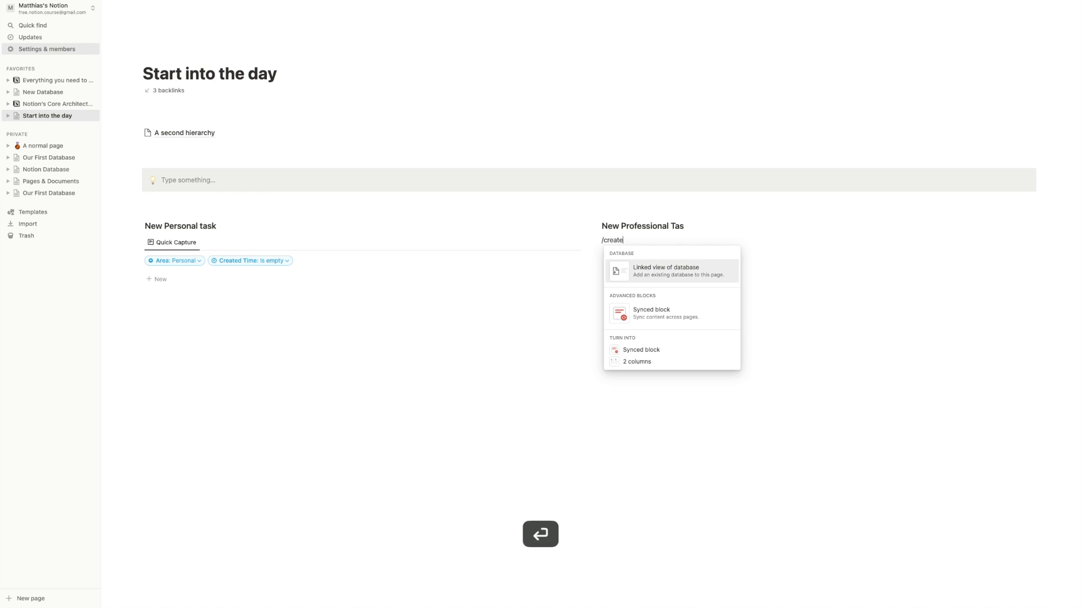
{"action": "key", "text": "Return"}
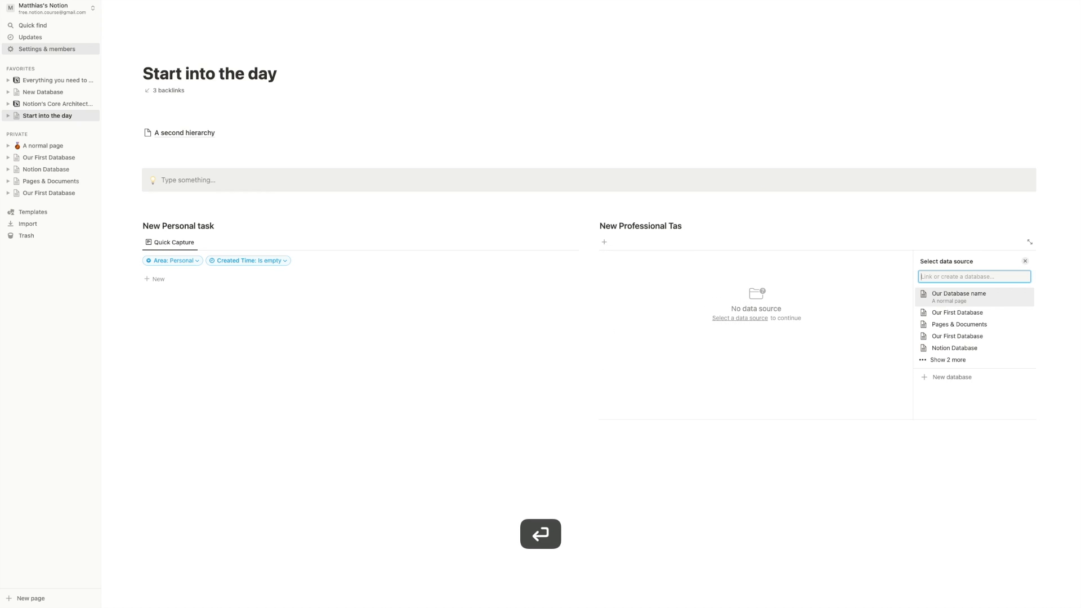
{"action": "left_click", "coordinate": [992, 294]}
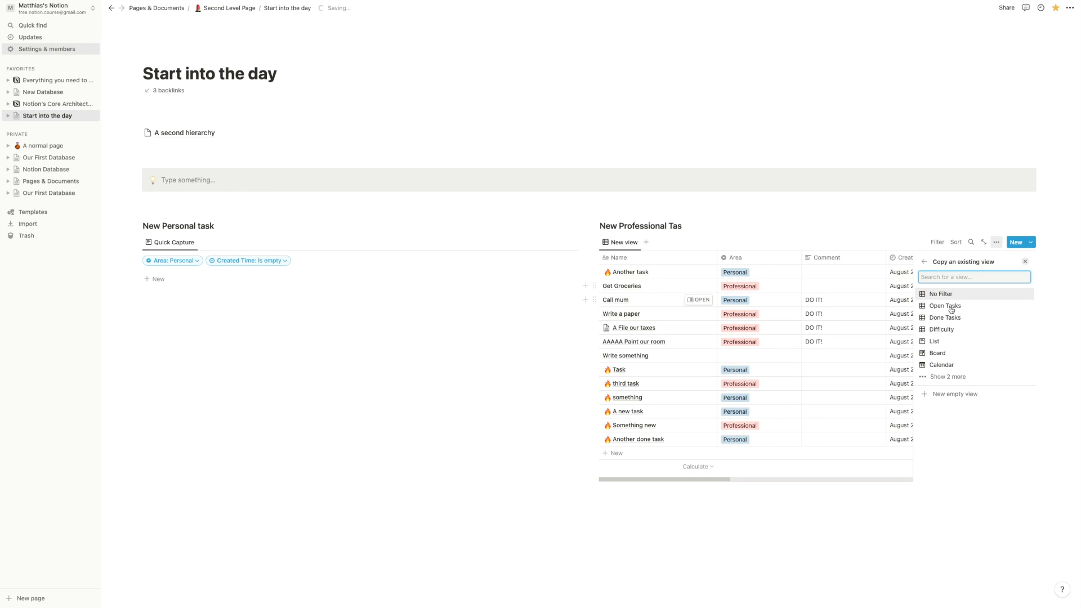
{"action": "left_click", "coordinate": [948, 377]}
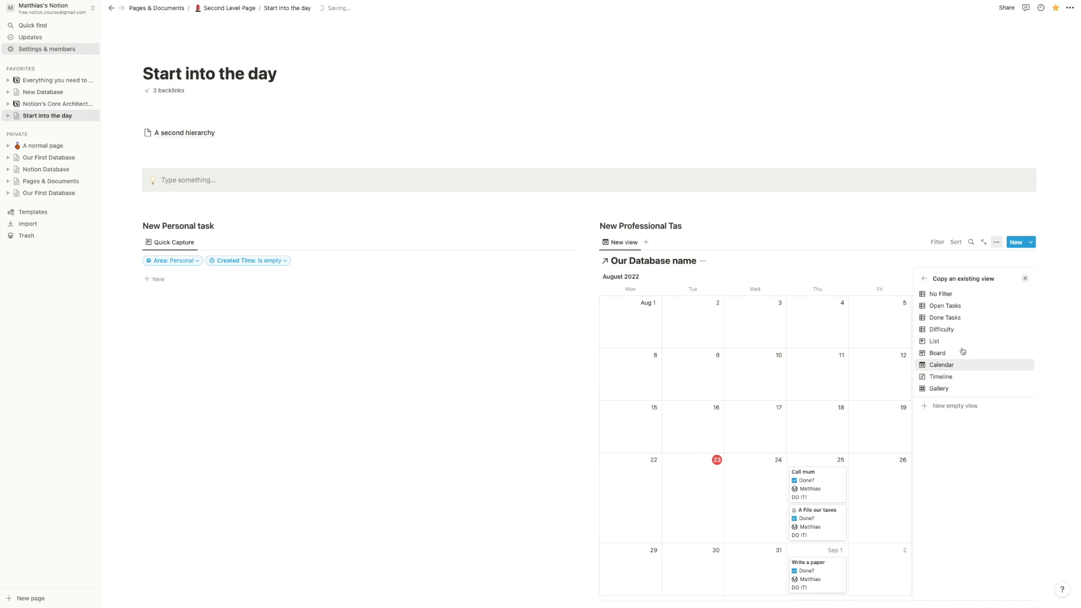
{"action": "left_click", "coordinate": [949, 406]}
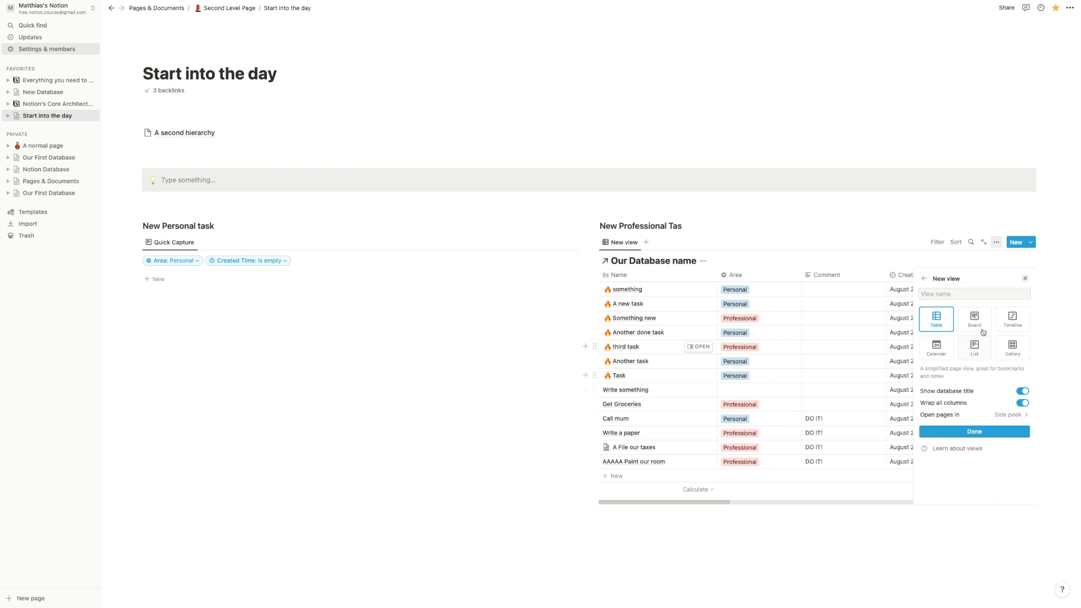
{"action": "left_click", "coordinate": [975, 350]}
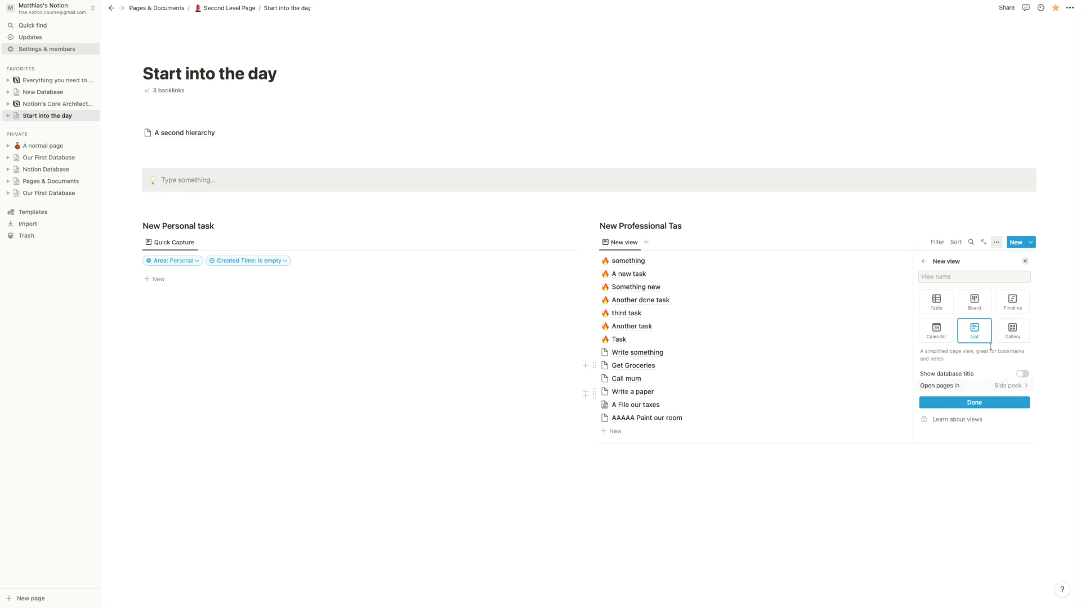
{"action": "left_click", "coordinate": [940, 276]}
{"action": "type", "text": "Quick Capture"}
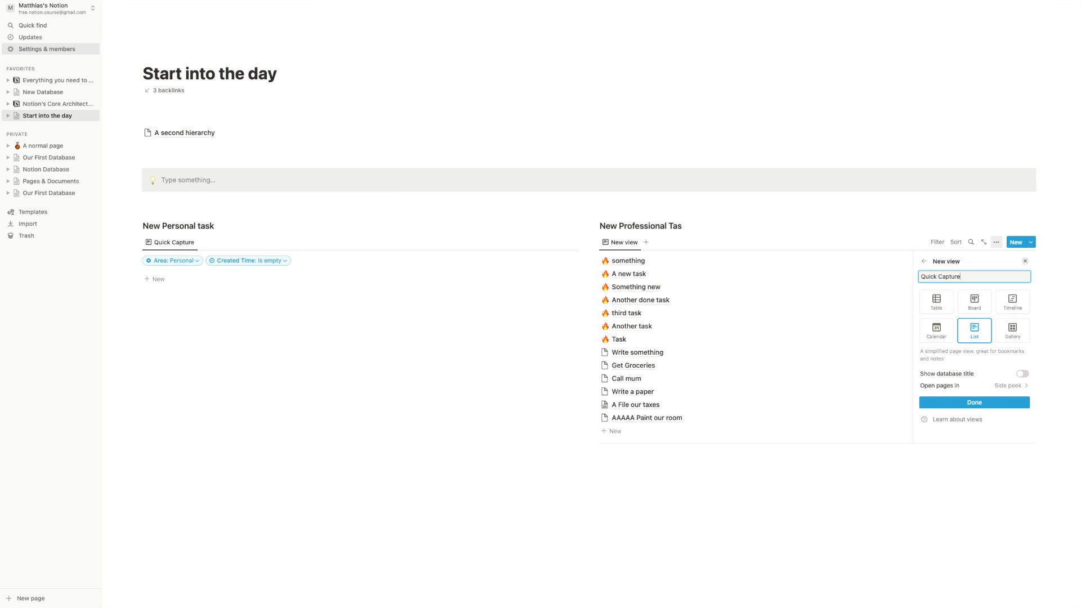
{"action": "left_click", "coordinate": [980, 406]}
- Add an advanced filter rule: Created Time is empty
{"action": "left_click", "coordinate": [951, 334]}
{"action": "left_click", "coordinate": [949, 371]}
{"action": "left_click", "coordinate": [881, 297]}
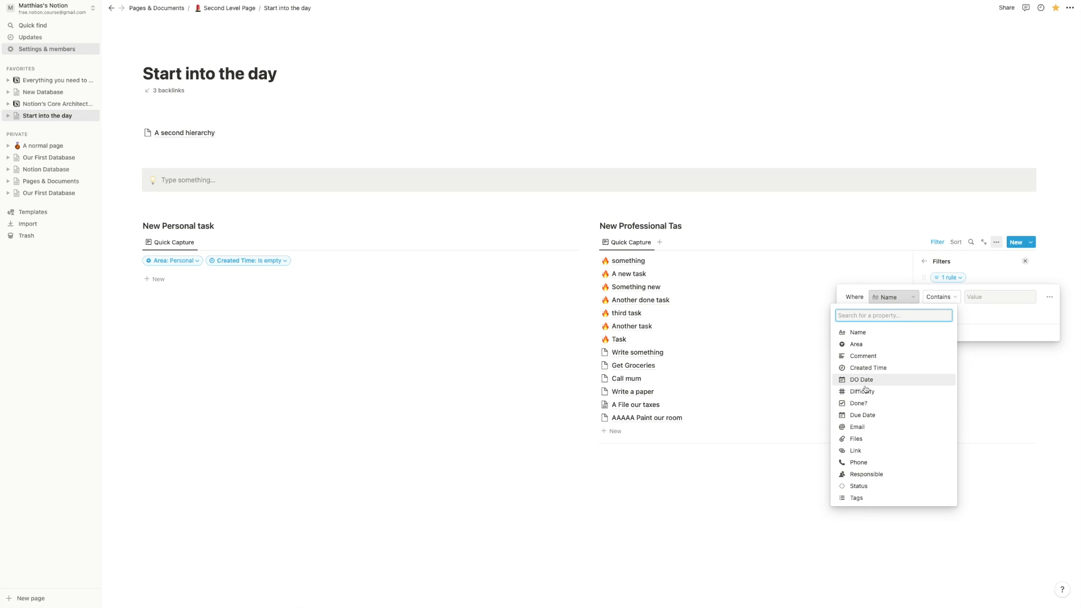
{"action": "left_click", "coordinate": [864, 368]}
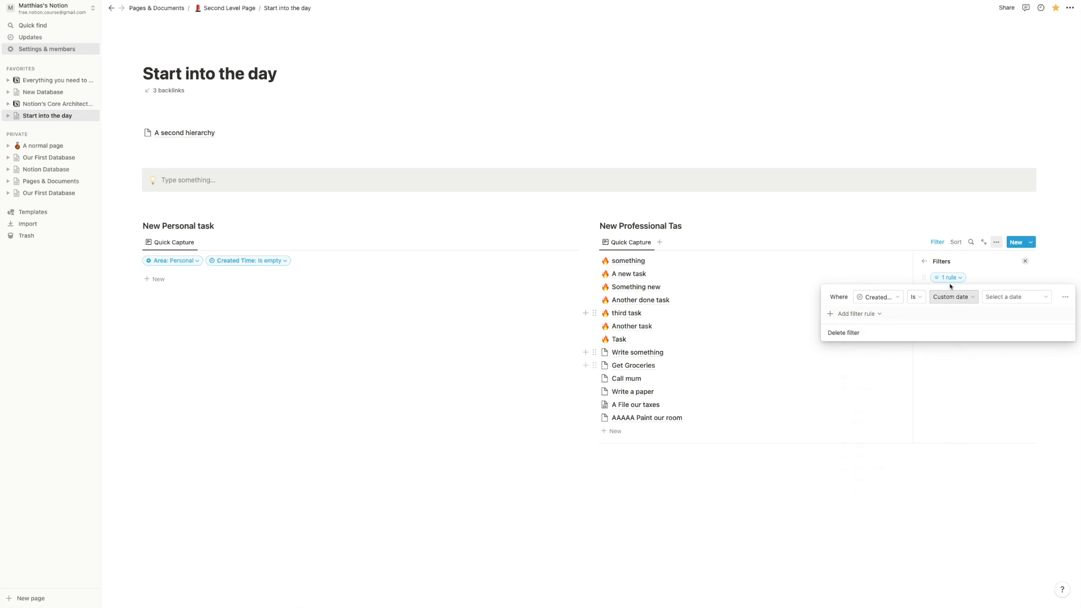
{"action": "left_click", "coordinate": [924, 299]}
{"action": "left_click", "coordinate": [905, 381]}
- Add a second rule limiting Area to Professional
{"action": "left_click", "coordinate": [911, 315]}
{"action": "left_click", "coordinate": [900, 329]}
{"action": "left_click", "coordinate": [926, 314]}
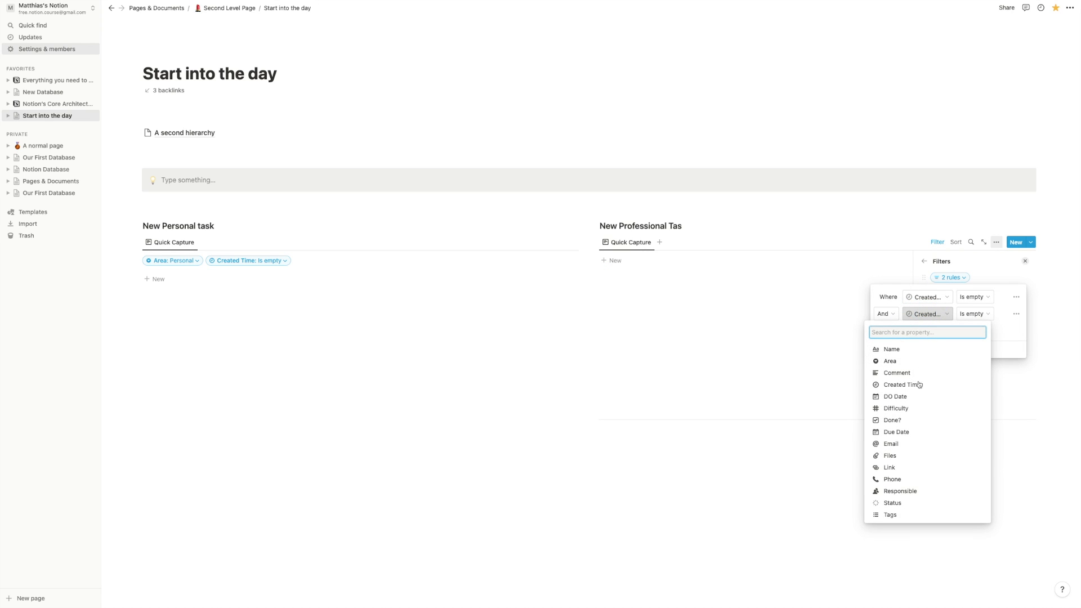
{"action": "left_click", "coordinate": [895, 359]}
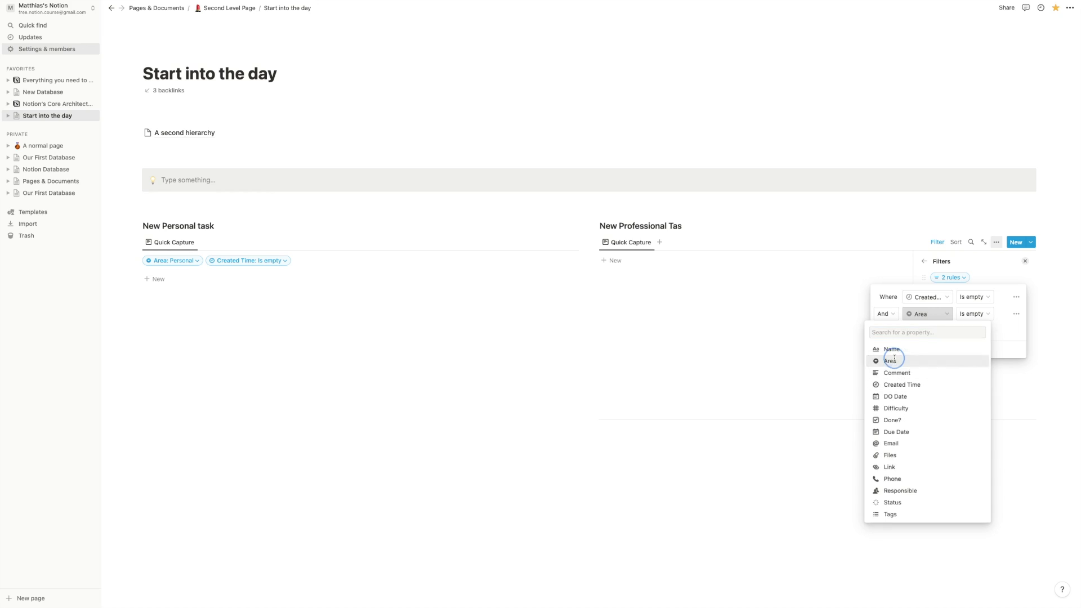
{"action": "left_click", "coordinate": [970, 314]}
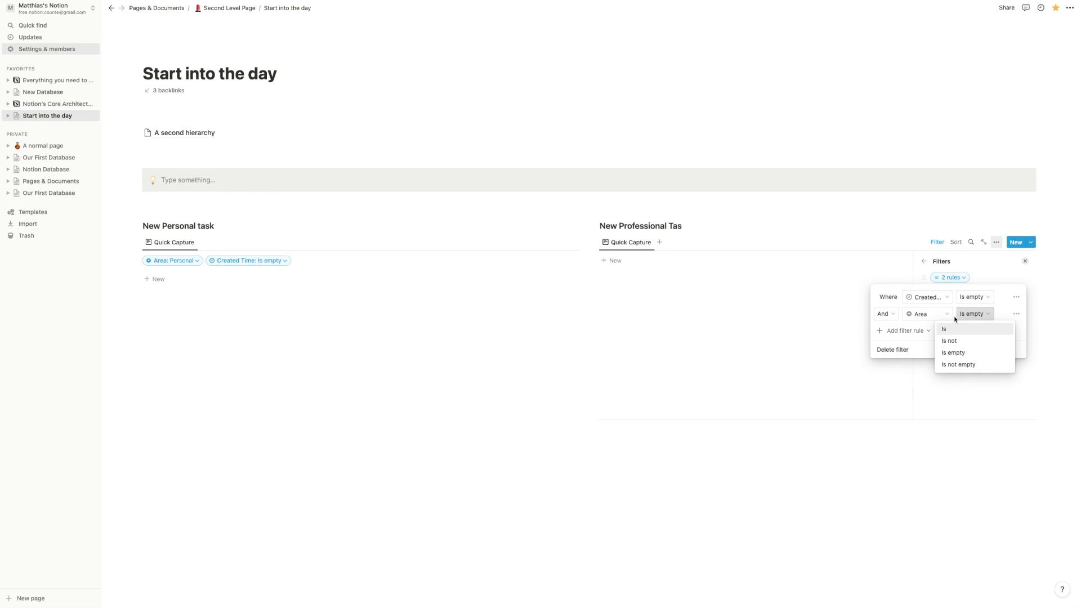
{"action": "left_click", "coordinate": [960, 329]}
{"action": "left_click", "coordinate": [979, 320]}
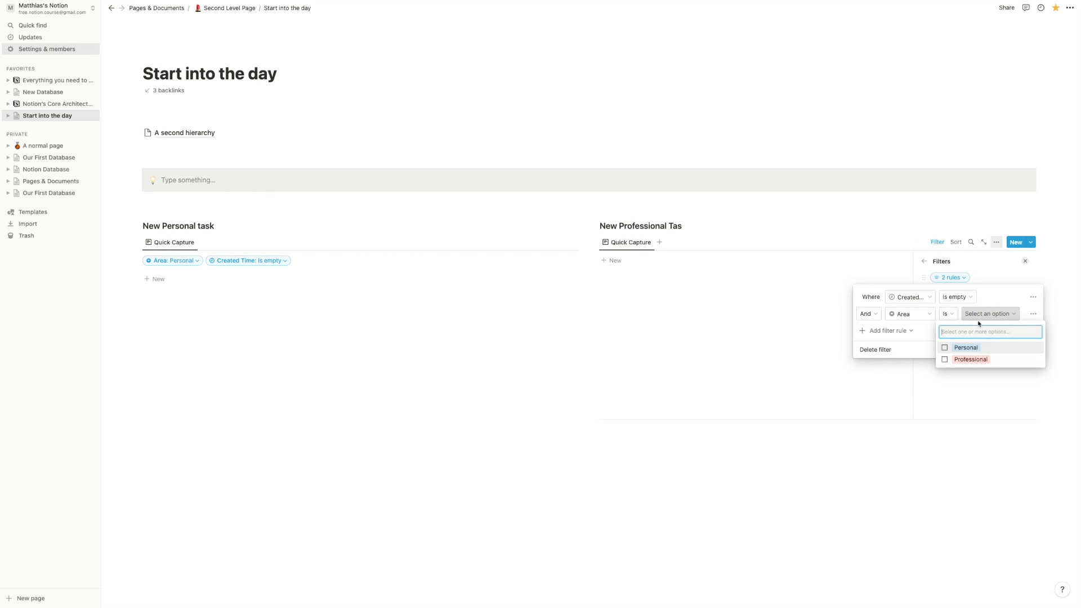
{"action": "left_click", "coordinate": [958, 359]}
{"action": "left_click", "coordinate": [781, 371]}
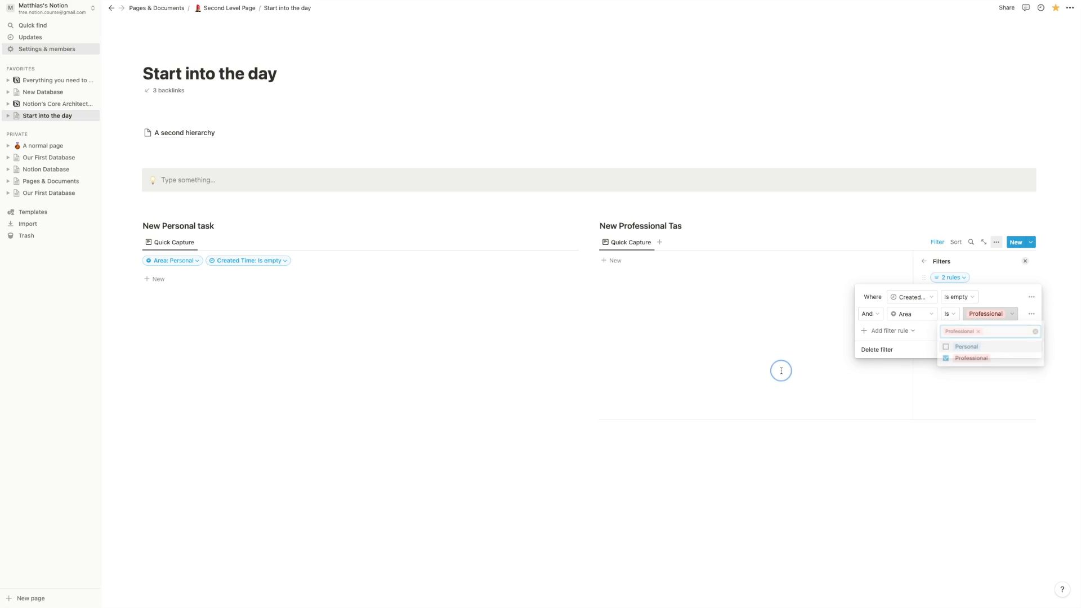
{"action": "left_click", "coordinate": [600, 330]}
- Add 'something personal' to the personal list and 'pprofessional' to the professional list
{"action": "left_click", "coordinate": [197, 282]}
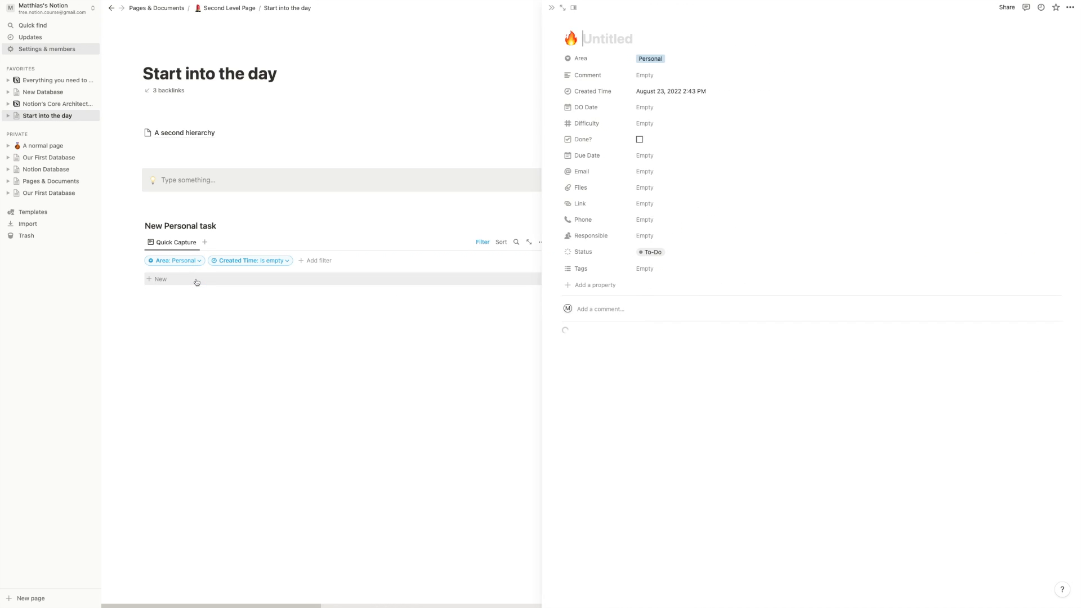
{"action": "type", "text": "something persona"}
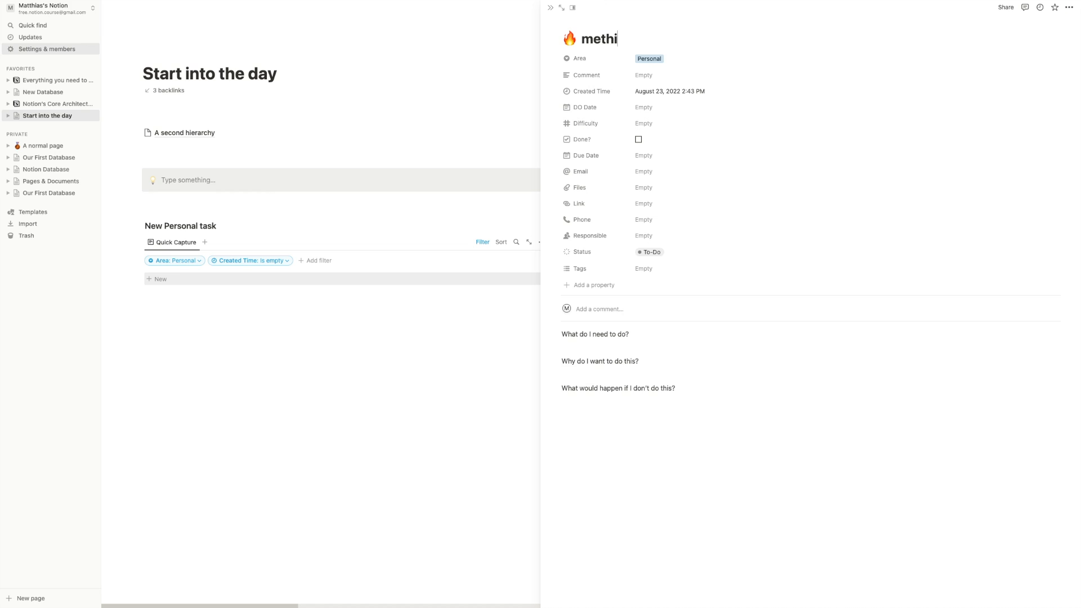
{"action": "type", "text": "l"}
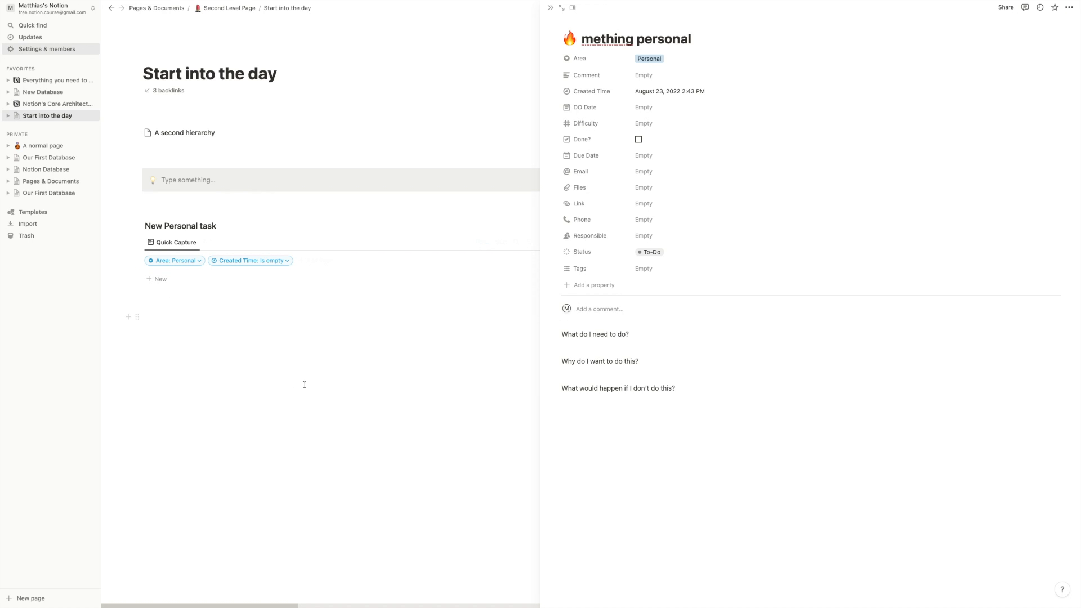
{"action": "left_click", "coordinate": [304, 382]}
{"action": "left_click", "coordinate": [637, 268]}
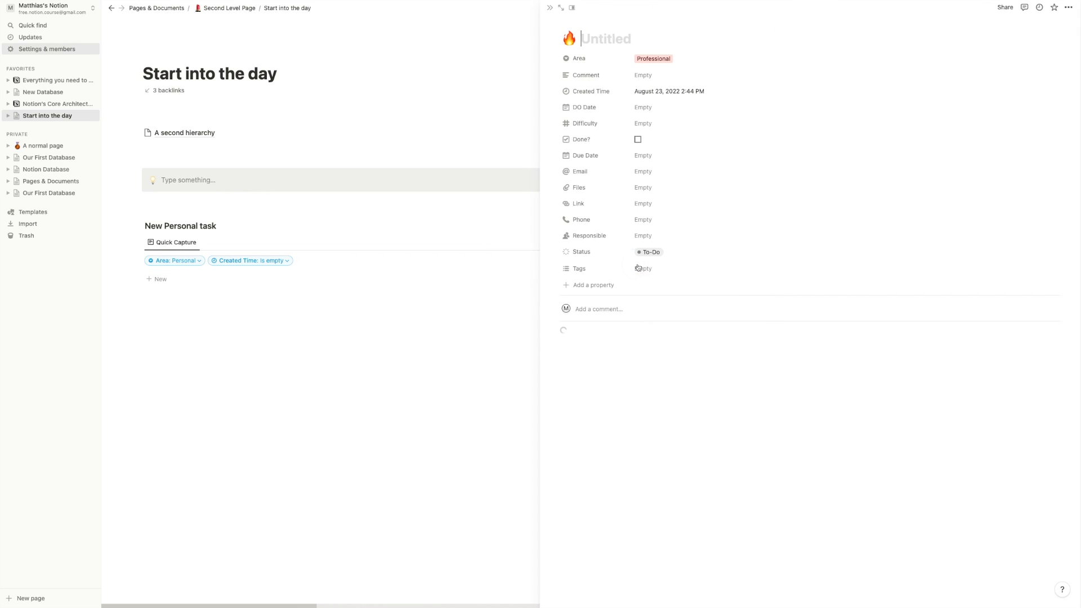
{"action": "type", "text": "pprofessional"}
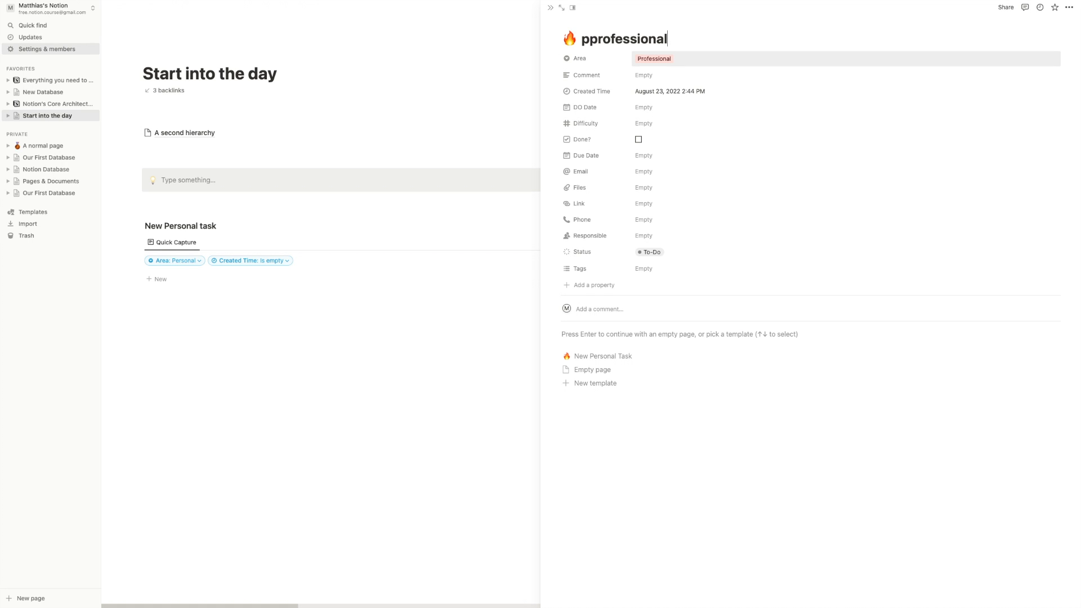
{"action": "left_click", "coordinate": [441, 322]}
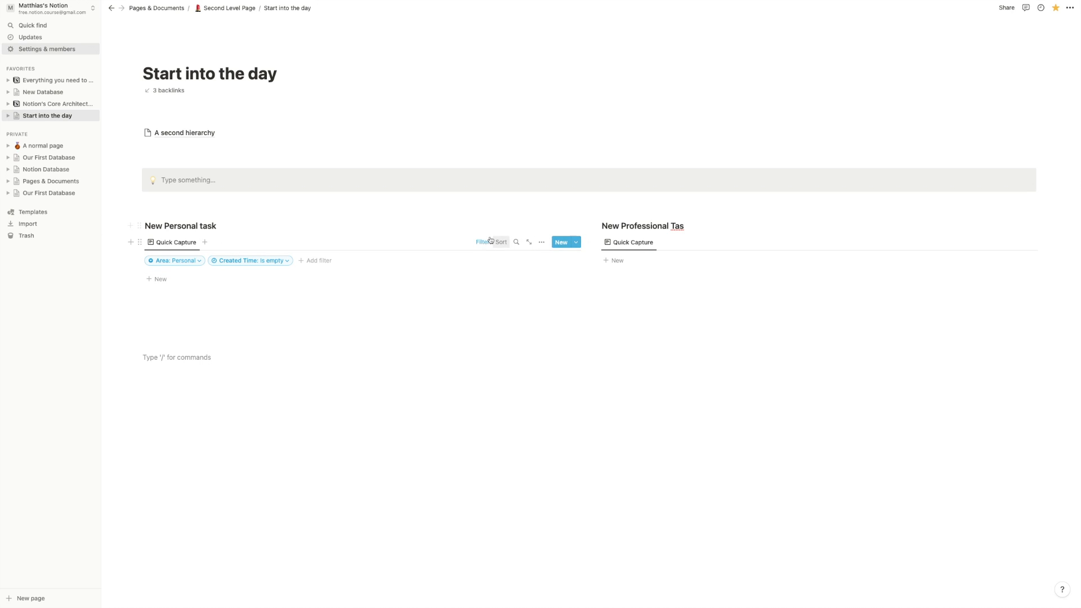
- Delete the Created Time filter from the personal list
{"action": "left_click", "coordinate": [485, 242]}
{"action": "left_click", "coordinate": [484, 242]}
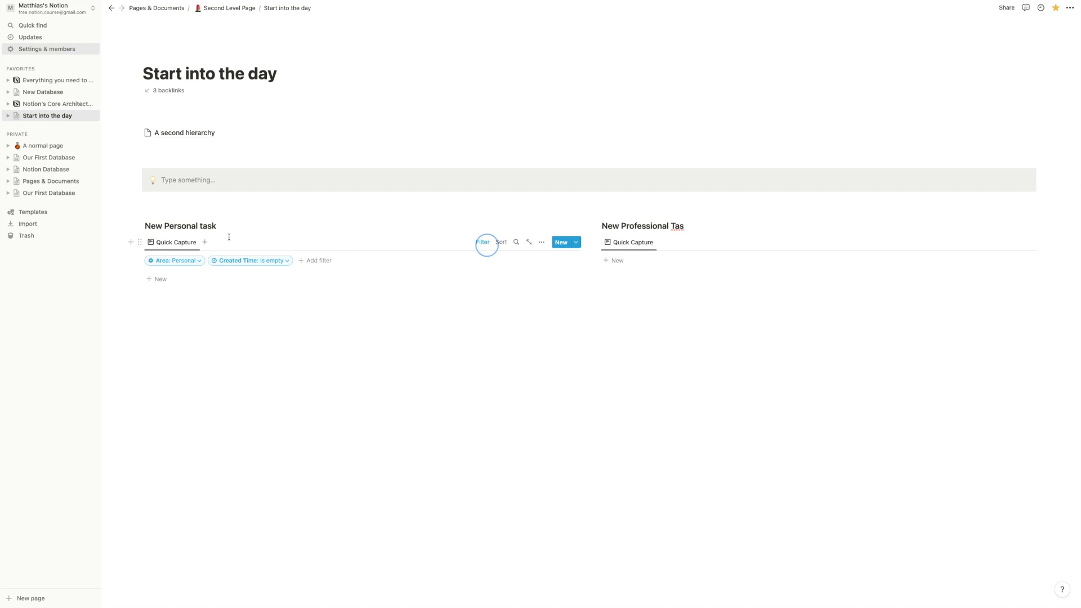
{"action": "left_click", "coordinate": [225, 260]}
{"action": "left_click", "coordinate": [282, 274]}
{"action": "left_click", "coordinate": [304, 279]}
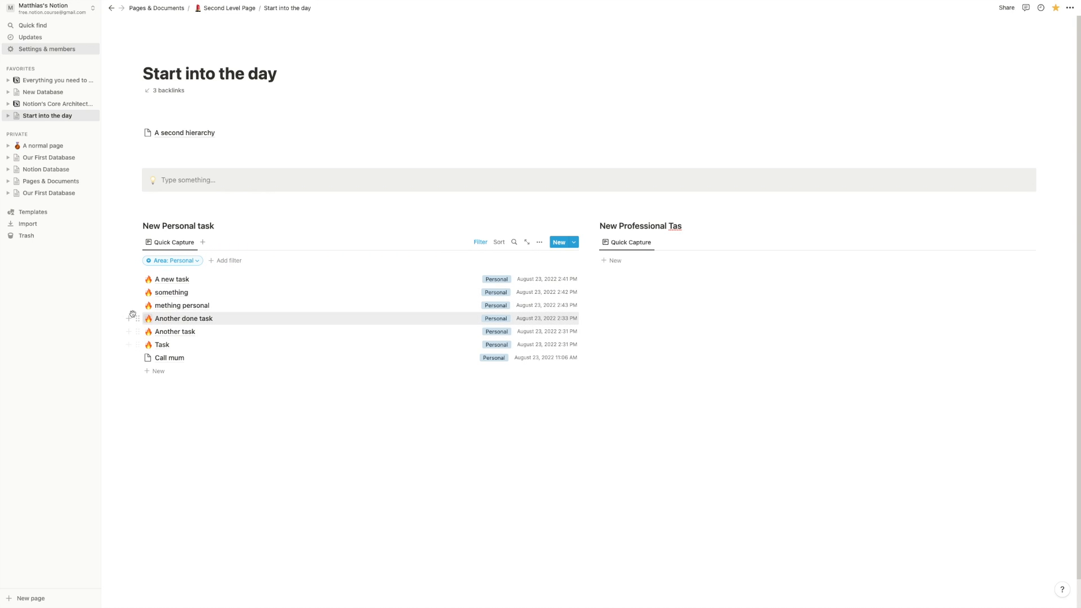
- Delete the tasks mething personal, Another done task and Another task, then open A normal page
{"action": "left_click_drag", "start_coordinate": [119, 310], "coordinate": [181, 338]}
{"action": "key", "text": "BackSpace"}
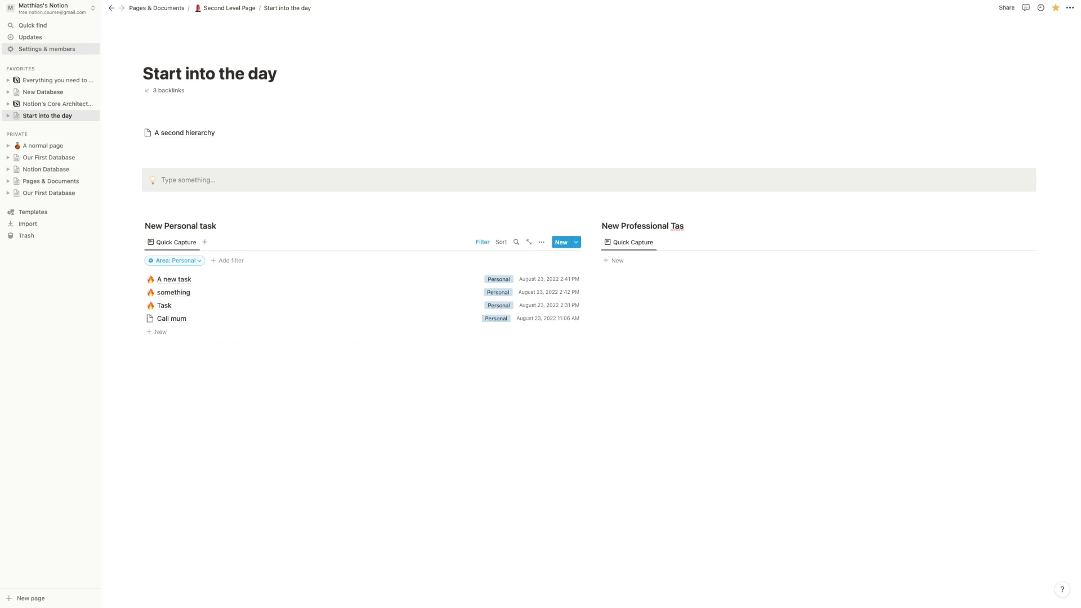
{"action": "left_click", "coordinate": [56, 146]}
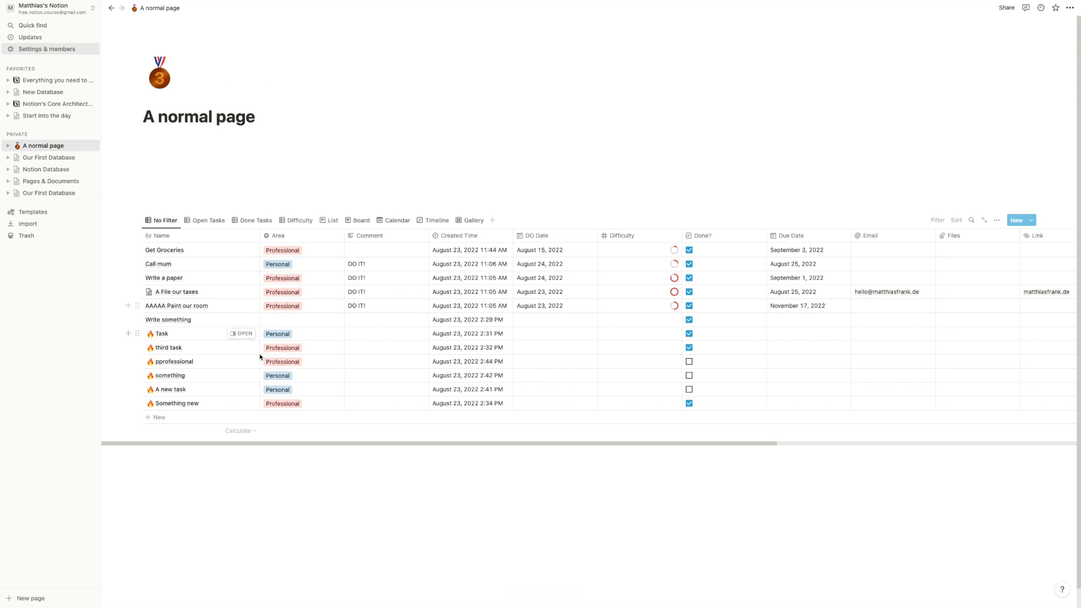
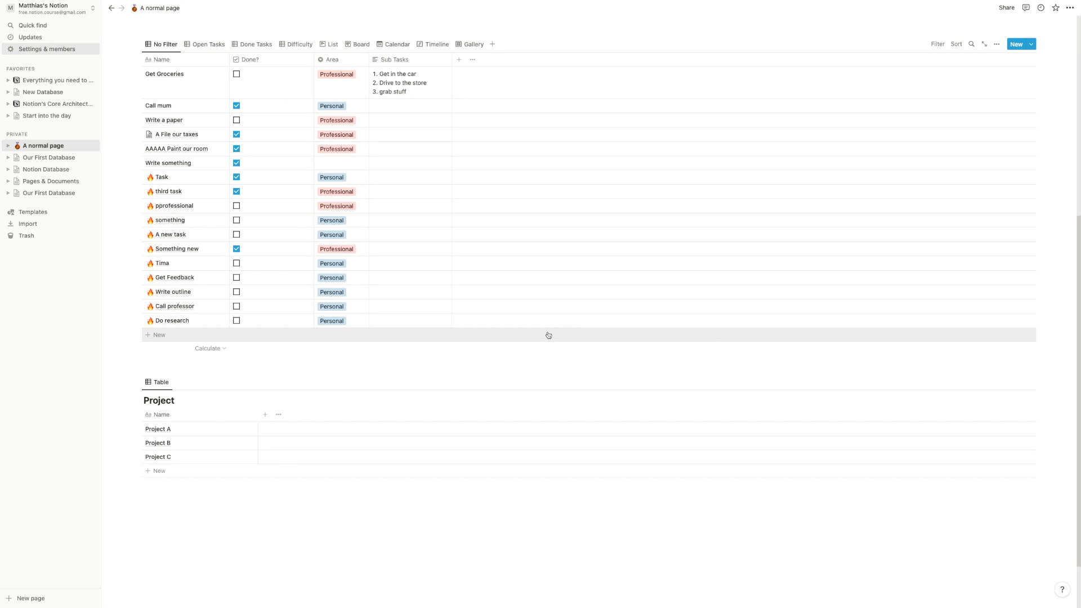
- Inspect the Name column's options and try dragging it after the Done? column
{"action": "left_click", "coordinate": [191, 86]}
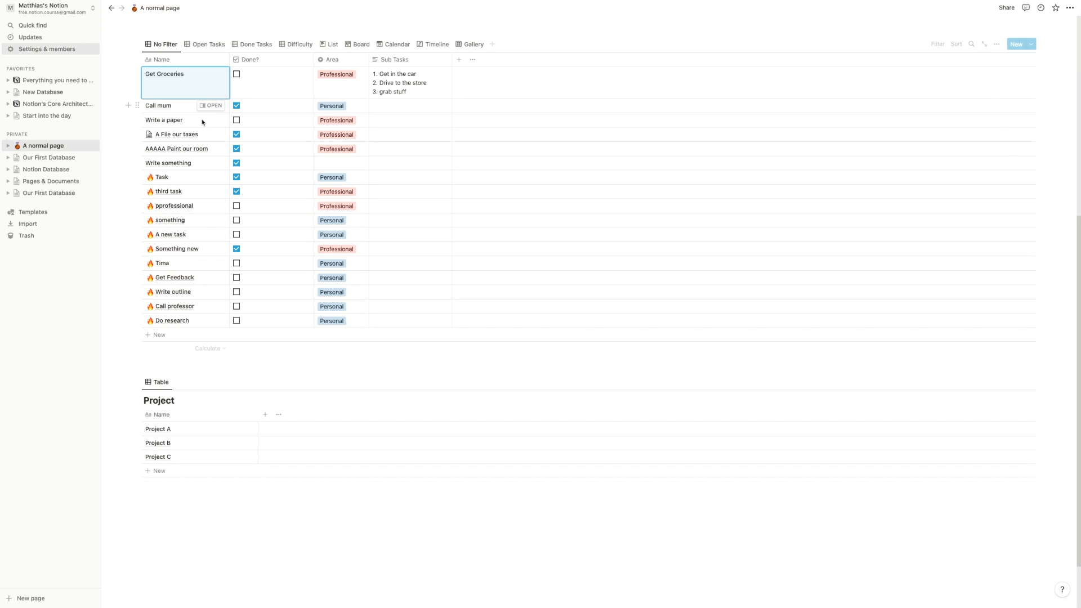
{"action": "left_click", "coordinate": [181, 62]}
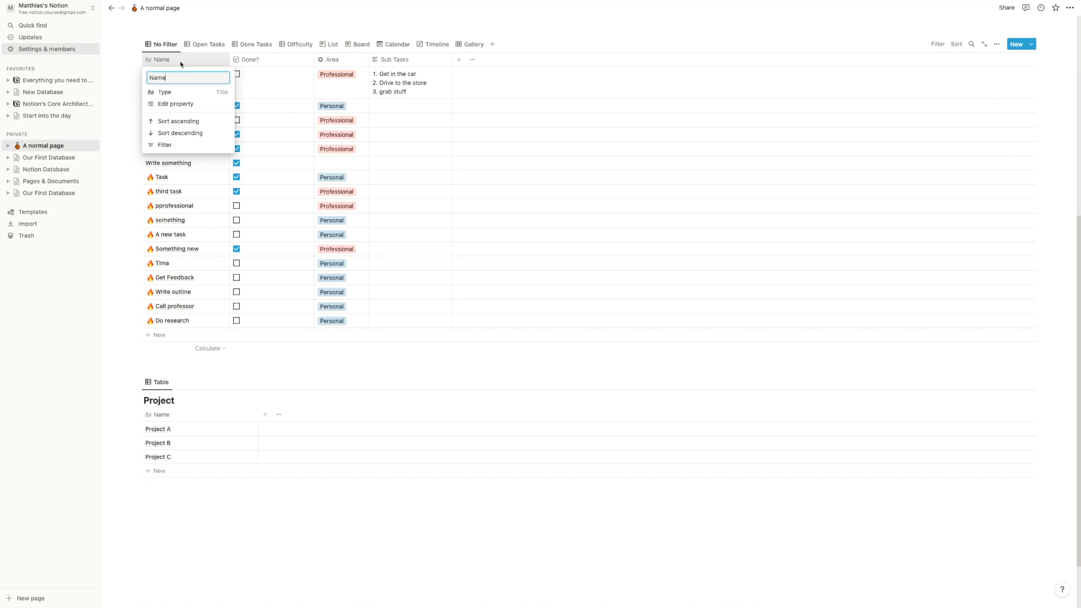
{"action": "double_click", "coordinate": [151, 78]}
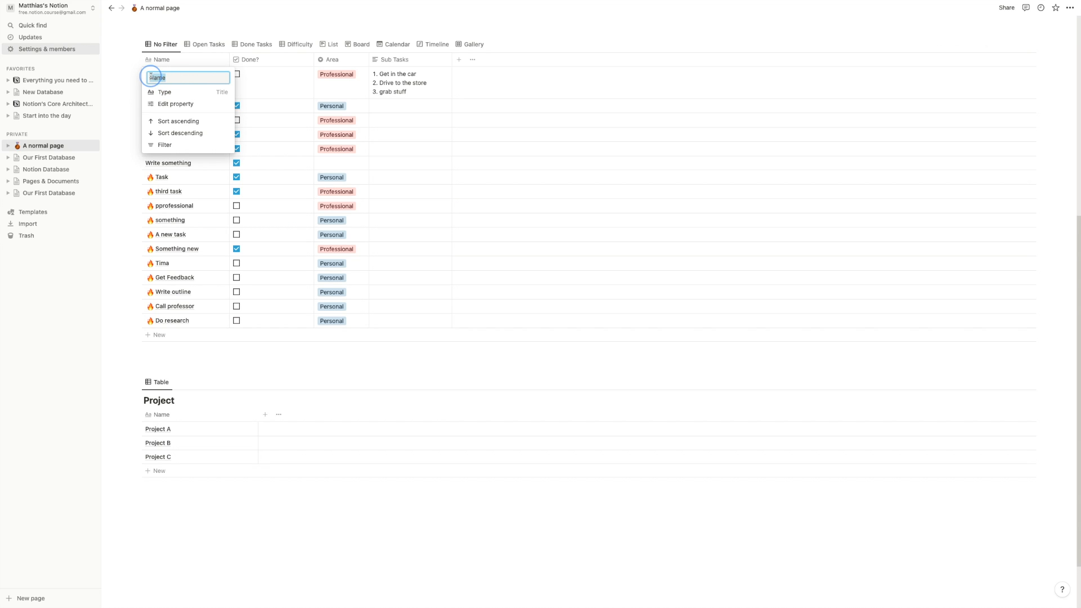
{"action": "left_click", "coordinate": [176, 80]}
{"action": "left_click", "coordinate": [217, 93]}
{"action": "left_click", "coordinate": [250, 86]}
{"action": "mouse_move", "coordinate": [198, 59]}
{"action": "left_mouse_down"}
{"action": "mouse_move", "coordinate": [268, 58]}
{"action": "mouse_move", "coordinate": [202, 70]}
{"action": "left_mouse_up"}
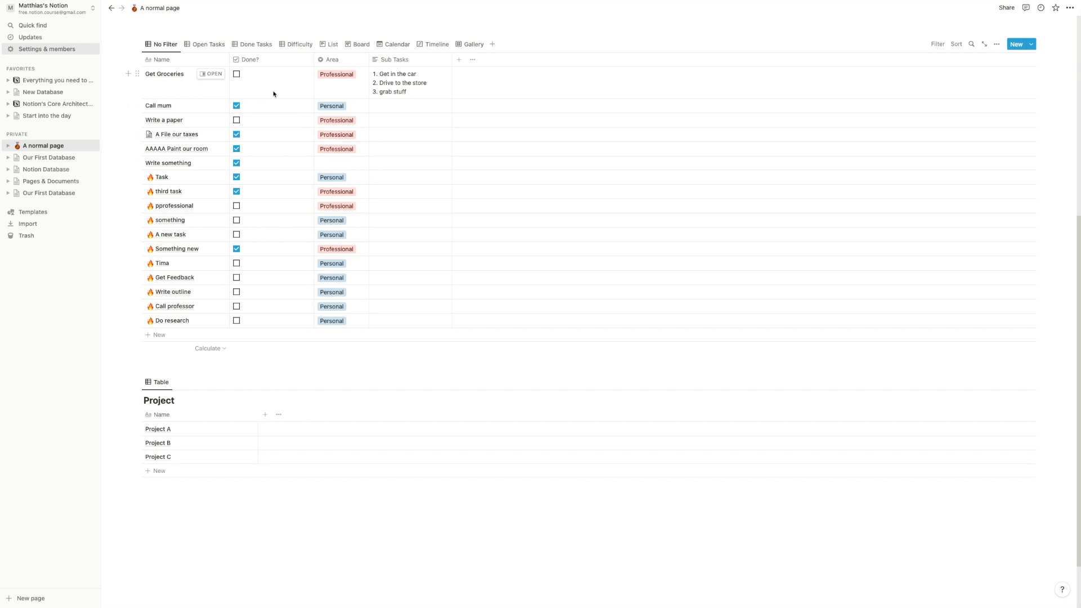
- Preview the A File our taxes task, close it, and briefly edit the Get Groceries name
{"action": "left_click", "coordinate": [165, 88]}
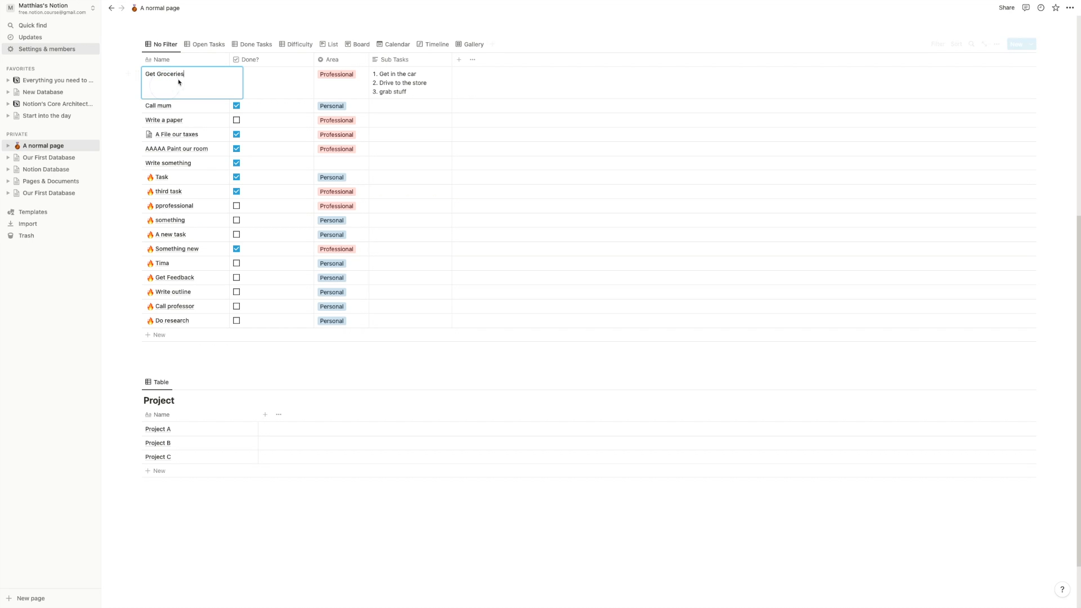
{"action": "left_click", "coordinate": [193, 90]}
{"action": "left_click", "coordinate": [210, 134]}
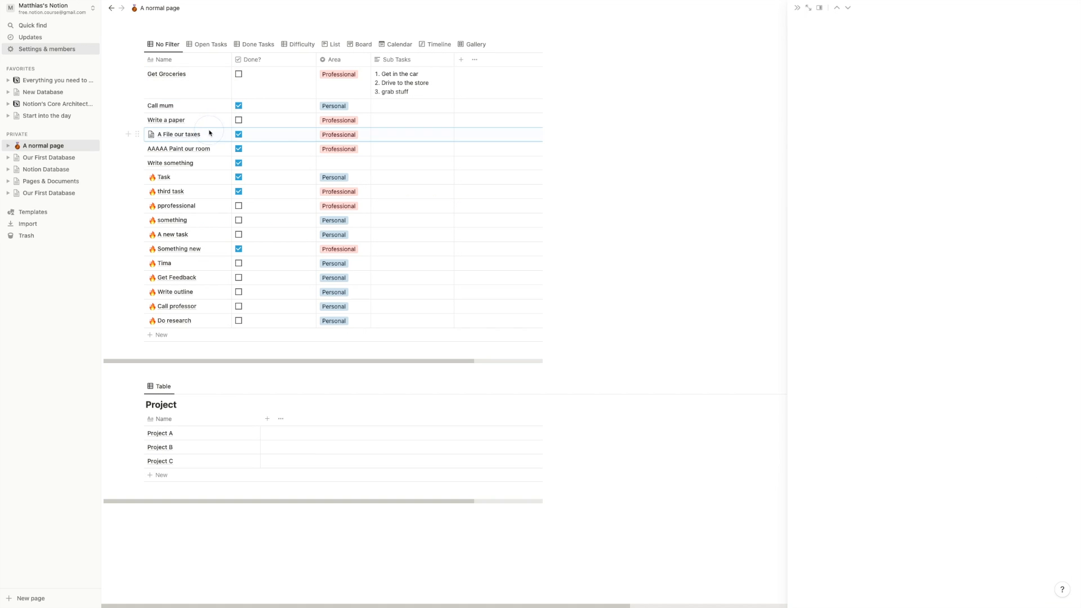
{"action": "left_click", "coordinate": [188, 89]}
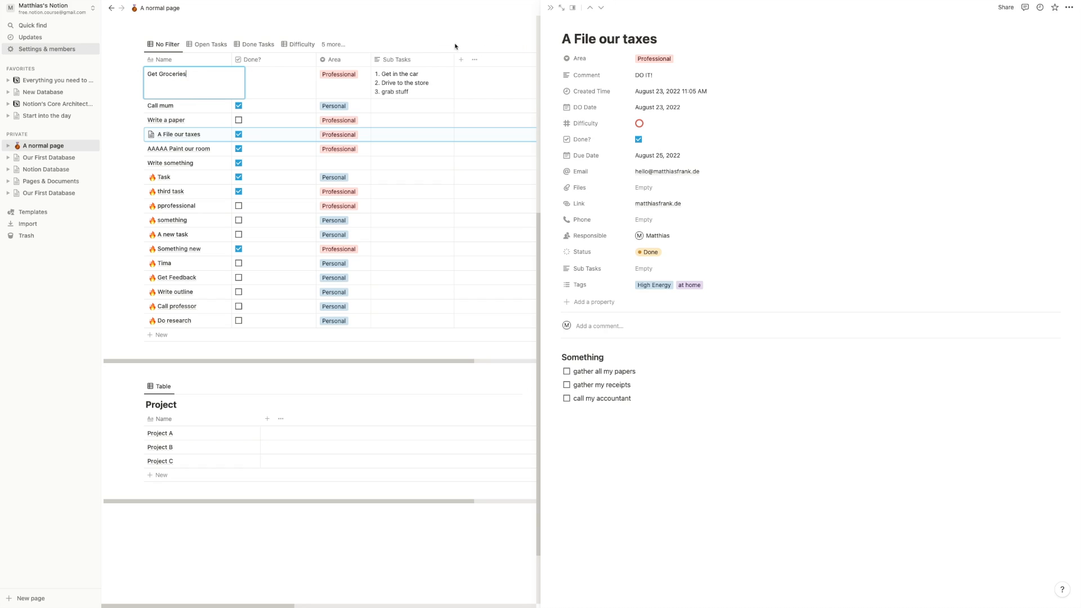
{"action": "left_click", "coordinate": [549, 9]}
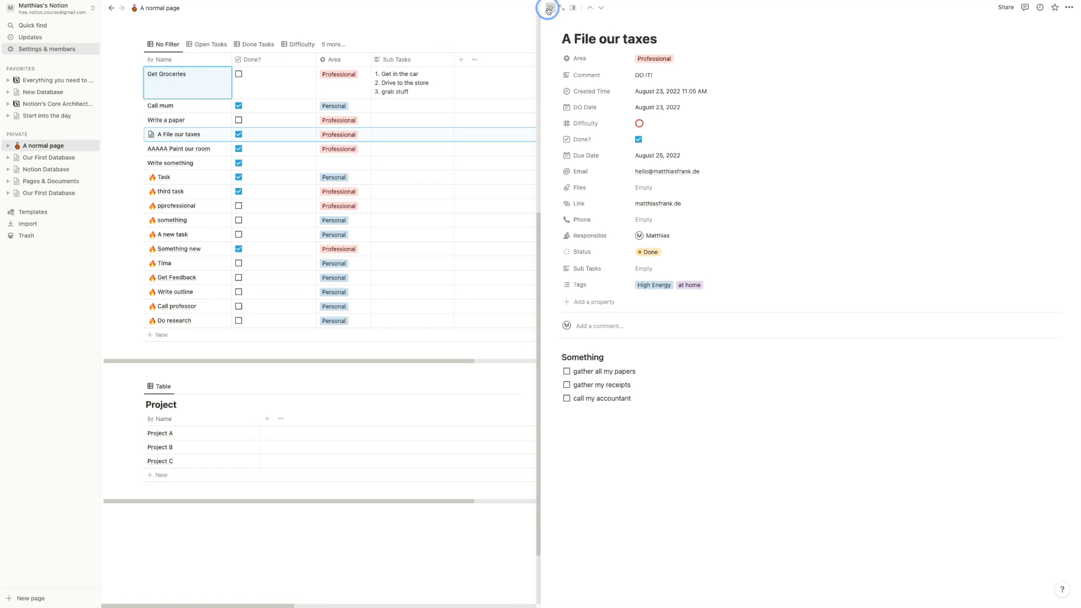
{"action": "left_click", "coordinate": [180, 89]}
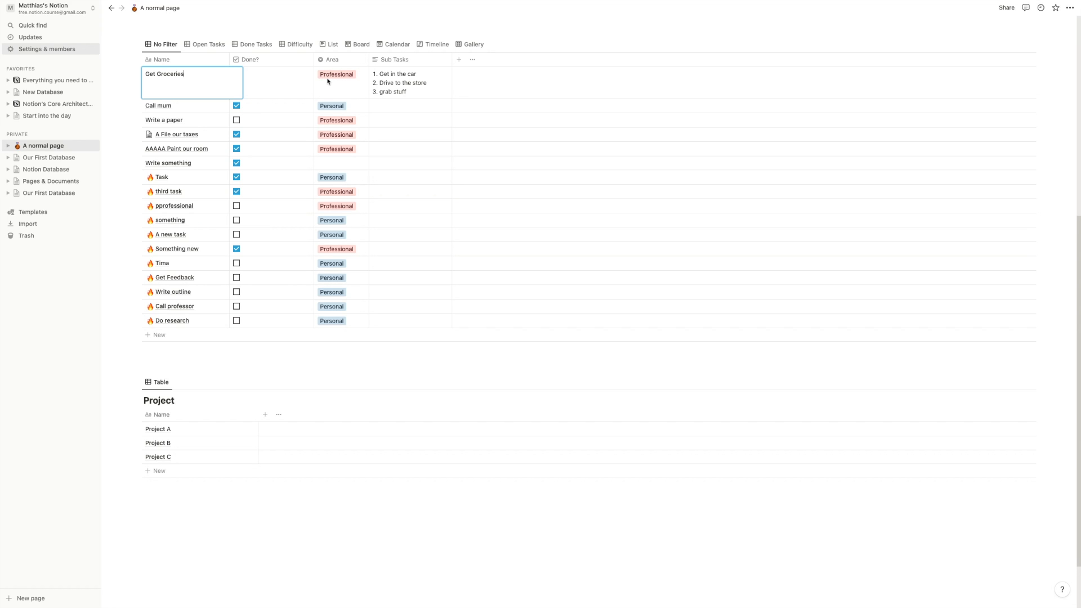
{"action": "left_click", "coordinate": [422, 196]}
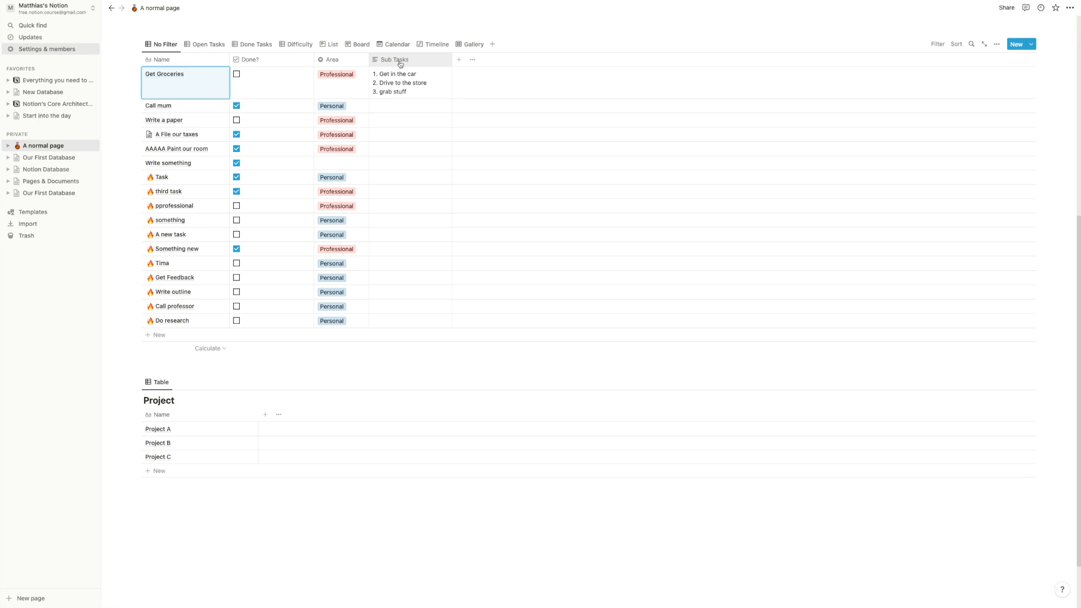
- Change Get Groceries' first sub-task line to 'Get in the car (done)'
{"action": "left_click", "coordinate": [408, 84]}
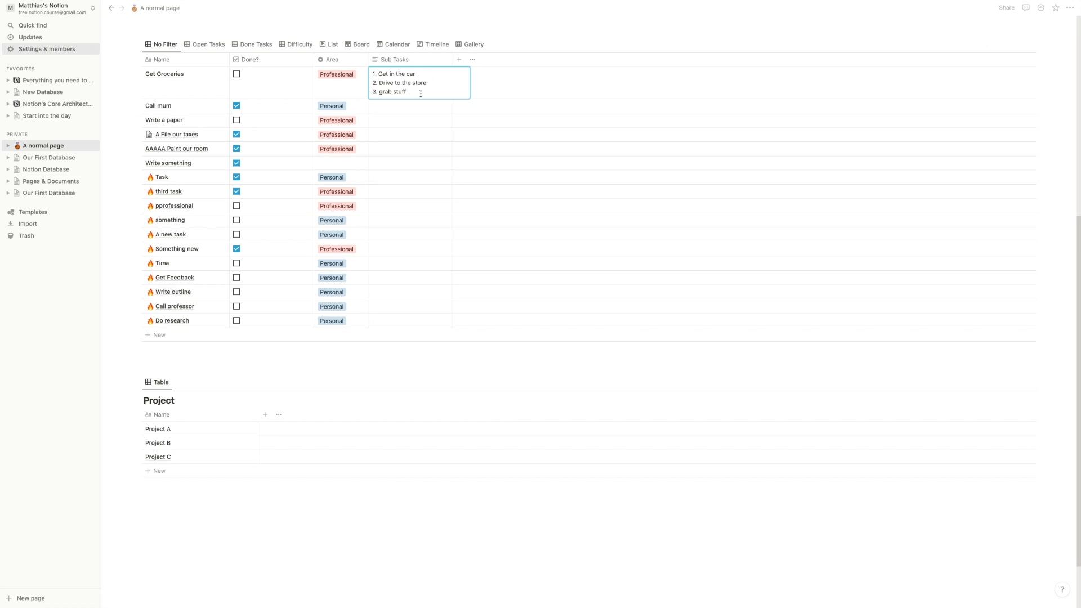
{"action": "key", "text": "shift+Return"}
{"action": "key", "text": "BackSpace"}
{"action": "left_click", "coordinate": [422, 109]}
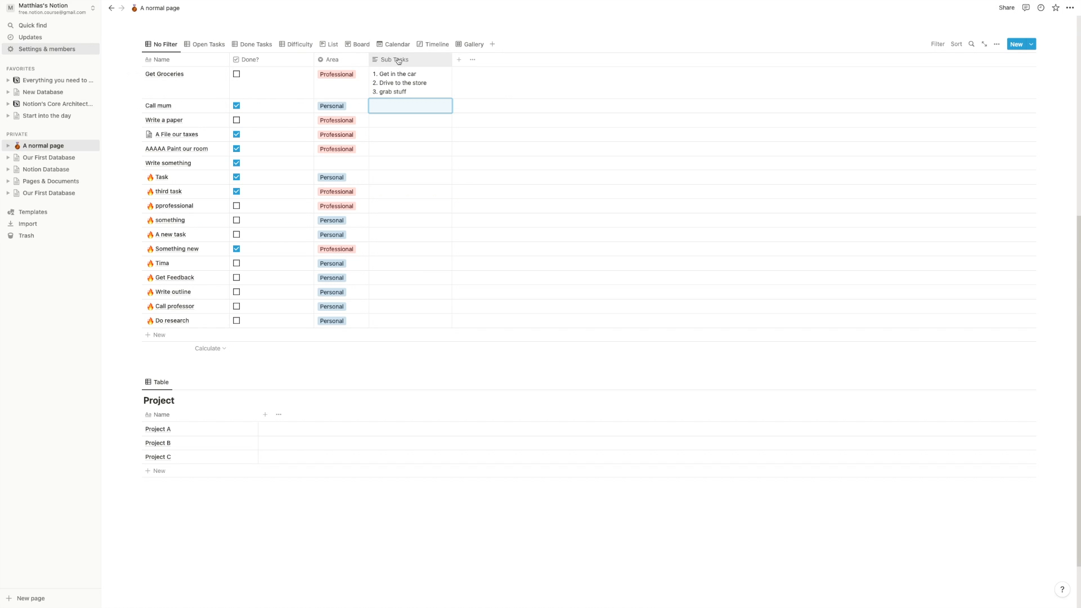
{"action": "left_click", "coordinate": [434, 91]}
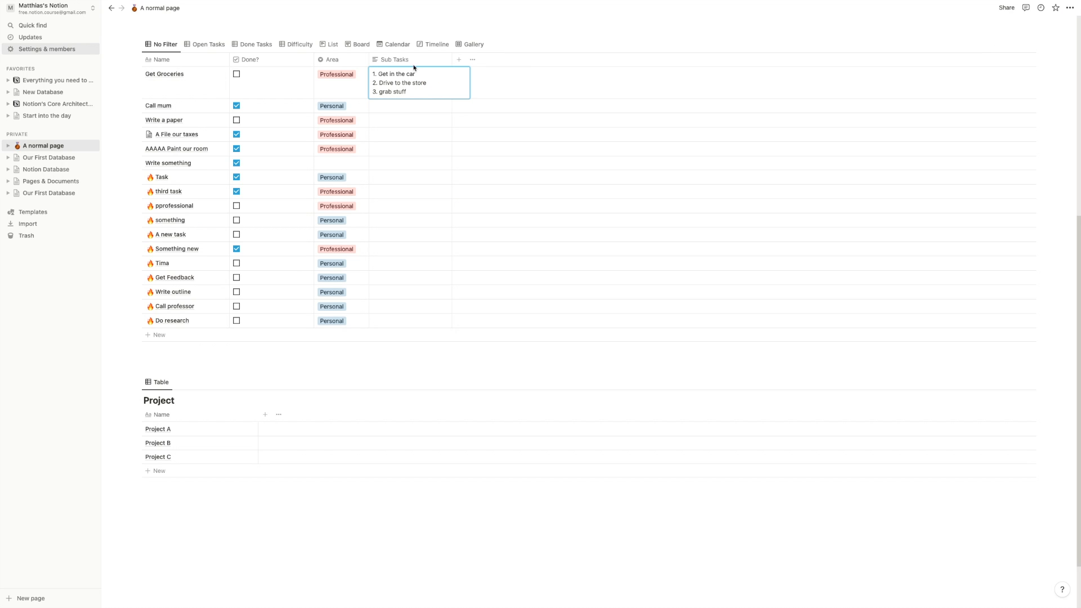
{"action": "left_click_drag", "start_coordinate": [415, 73], "coordinate": [380, 86]}
{"action": "left_click", "coordinate": [415, 92]}
{"action": "left_click", "coordinate": [417, 74]}
{"action": "type", "text": "(not done)"}
{"action": "key", "text": "BackSpace"}
{"action": "key", "text": "BackSpace"}
{"action": "key", "text": "BackSpace"}
{"action": "key", "text": "BackSpace"}
{"action": "key", "text": "BackSpace"}
{"action": "key", "text": "BackSpace"}
{"action": "key", "text": "BackSpace"}
{"action": "key", "text": "BackSpace"}
{"action": "type", "text": "done"}
{"action": "key", "text": "Return"}
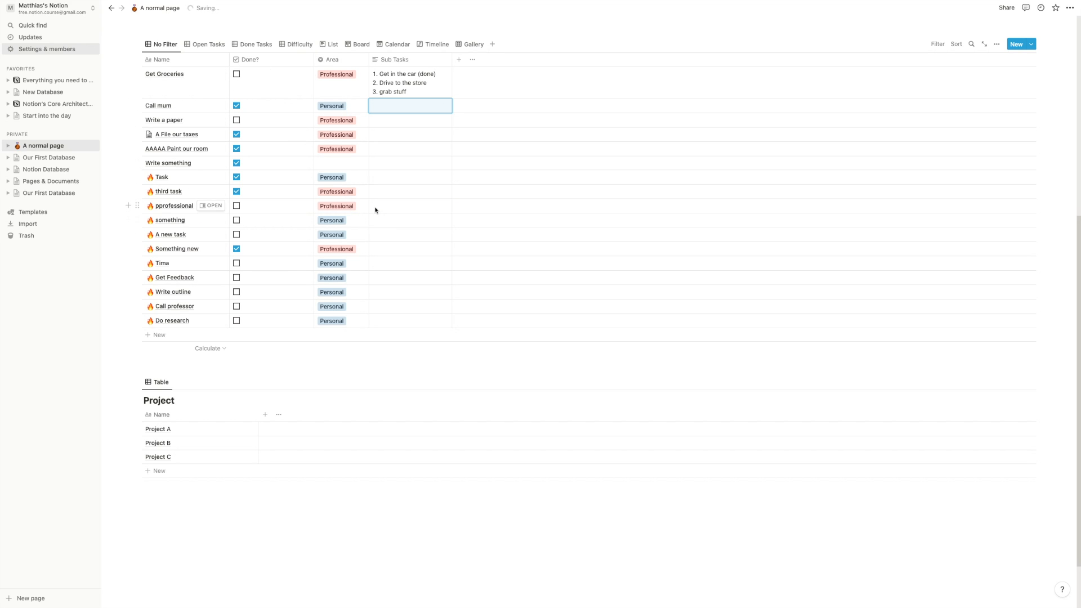
- Add rows 'Get in the car', 'Drive to the store' and 'Grab Stuff' to the task table
{"action": "left_click", "coordinate": [179, 336]}
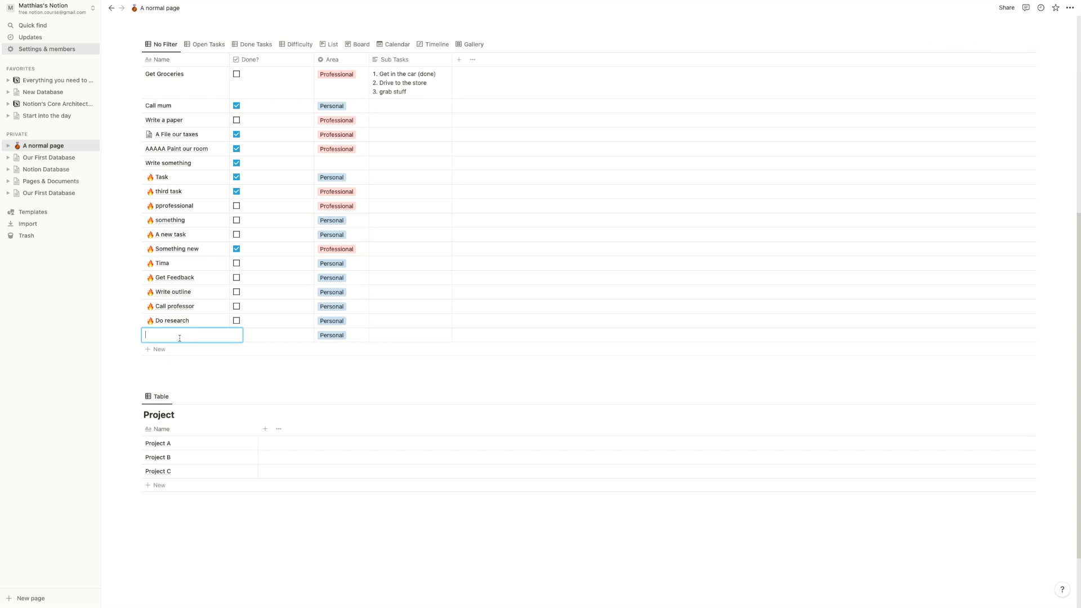
{"action": "type", "text": "Get in the car"}
{"action": "key", "text": "Return"}
{"action": "type", "text": "Drive "}
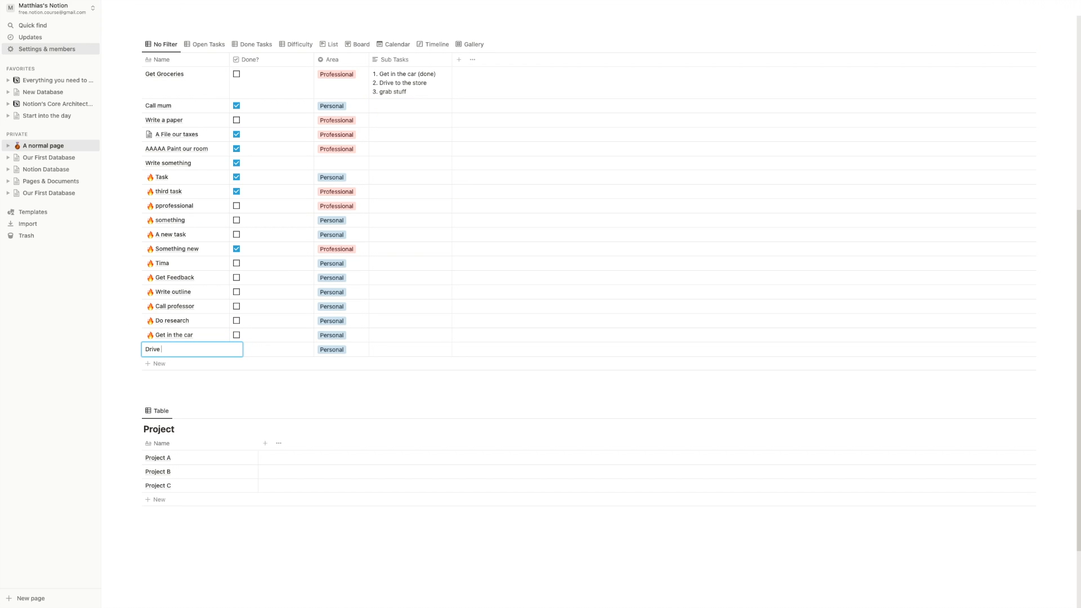
{"action": "type", "text": "to the store"}
{"action": "key", "text": "Return"}
{"action": "type", "text": "Grab St"}
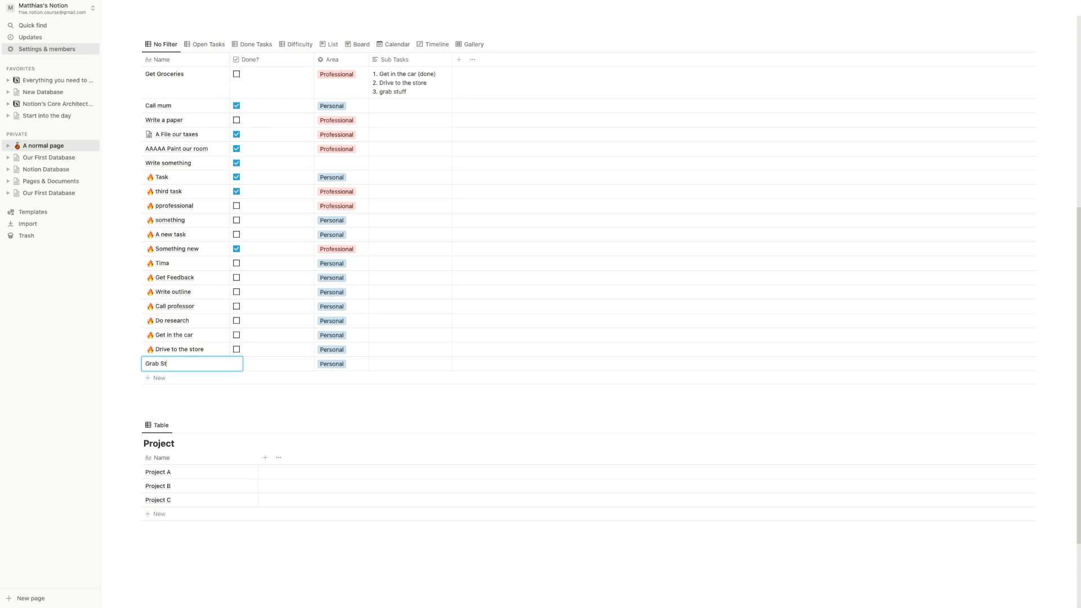
{"action": "key", "text": "Escape"}
{"action": "key", "text": "Return"}
{"action": "type", "text": "f"}
{"action": "key", "text": "Escape"}
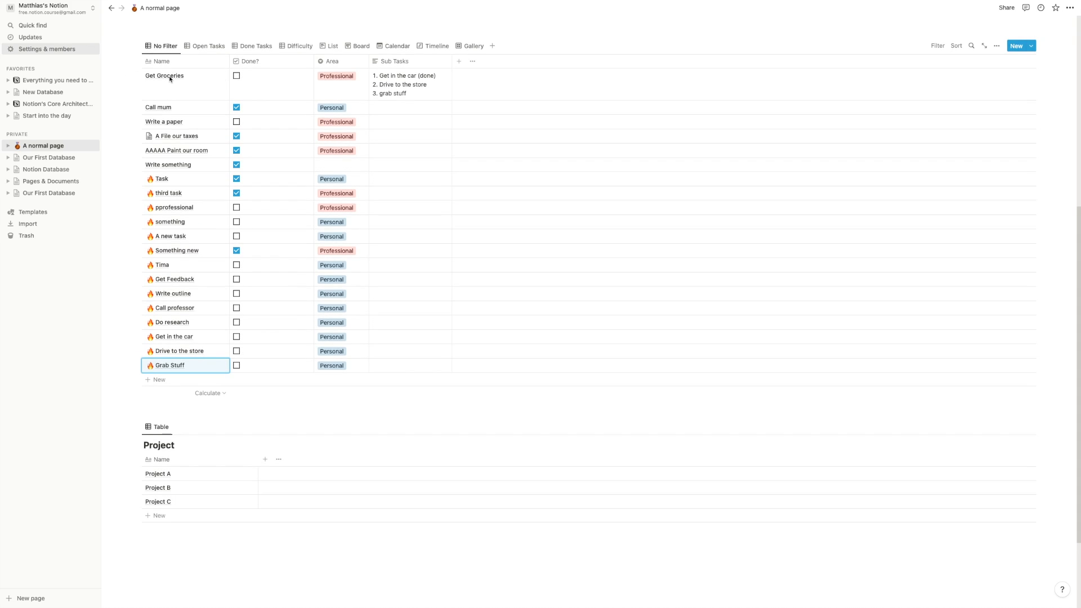
{"action": "scroll", "coordinate": [169, 79], "scroll_direction": "up", "scroll_amount": 3}
{"action": "scroll", "coordinate": [170, 79], "scroll_direction": "up", "scroll_amount": 3}
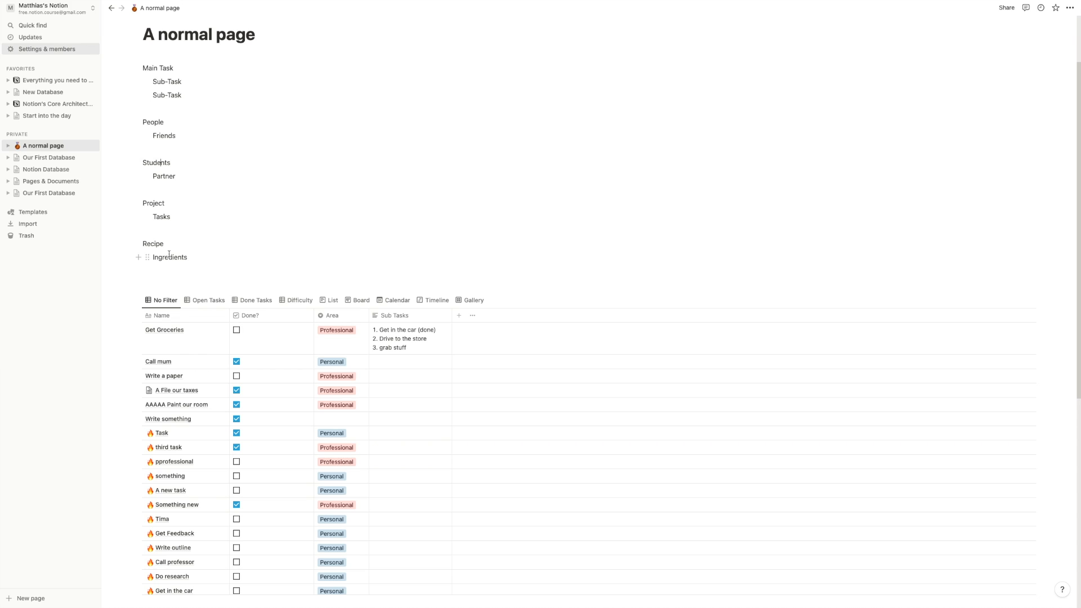
{"action": "scroll", "coordinate": [166, 201], "scroll_direction": "down", "scroll_amount": 3}
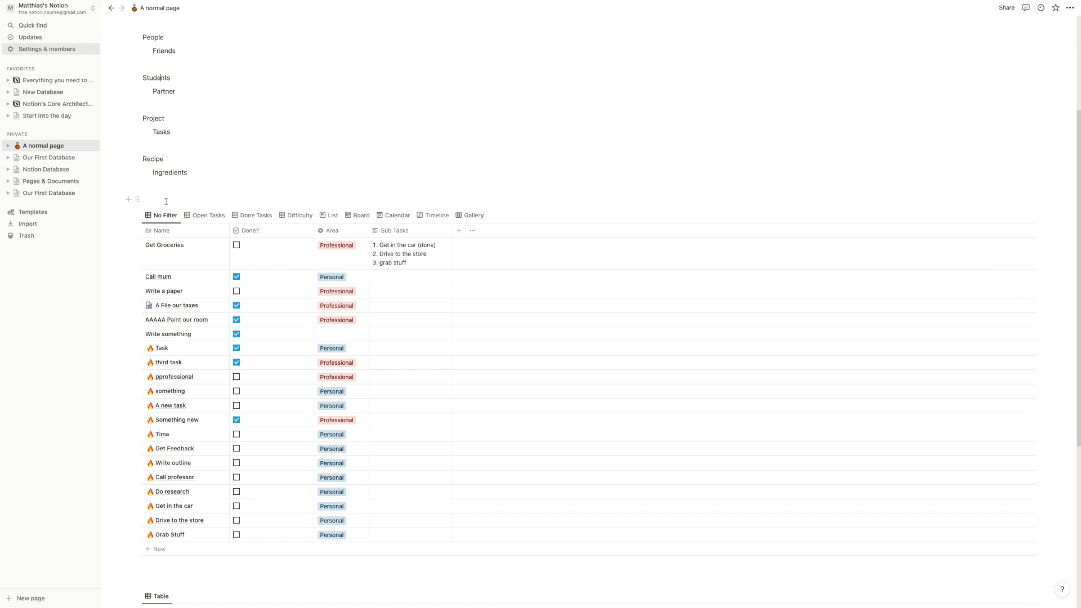
{"action": "scroll", "coordinate": [295, 222], "scroll_direction": "down", "scroll_amount": 2}
{"action": "scroll", "coordinate": [296, 152], "scroll_direction": "up", "scroll_amount": 3}
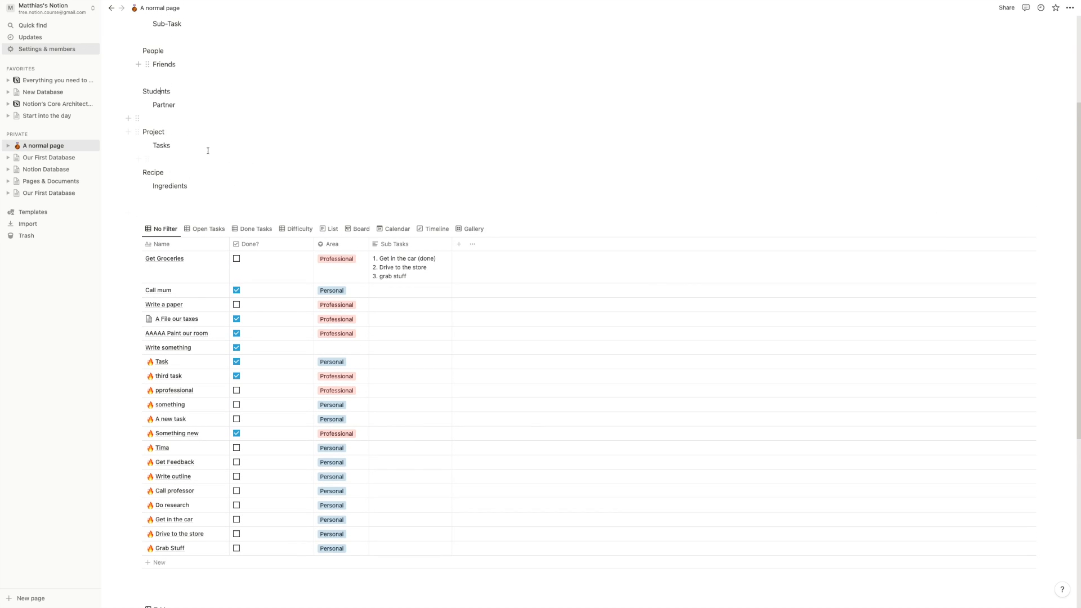
{"action": "left_click", "coordinate": [338, 259]}
{"action": "left_click", "coordinate": [398, 184]}
{"action": "scroll", "coordinate": [366, 225], "scroll_direction": "down", "scroll_amount": 1}
{"action": "scroll", "coordinate": [332, 250], "scroll_direction": "down", "scroll_amount": 4}
{"action": "scroll", "coordinate": [332, 250], "scroll_direction": "up", "scroll_amount": 2}
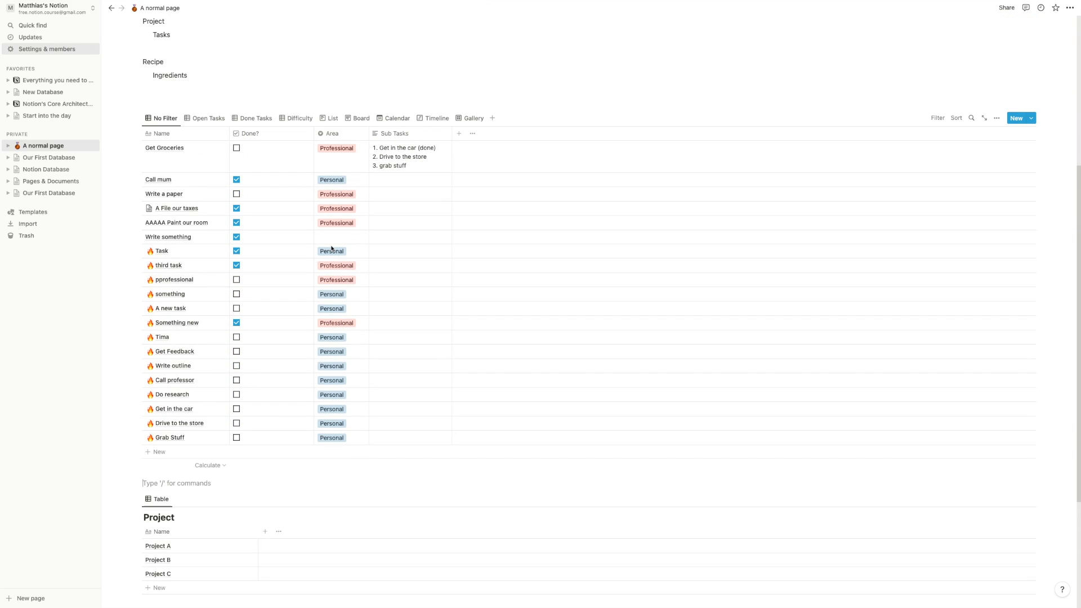
- Add a property named 'Relation' of type Relation to this same database, keeping No limit
{"action": "left_click", "coordinate": [456, 136]}
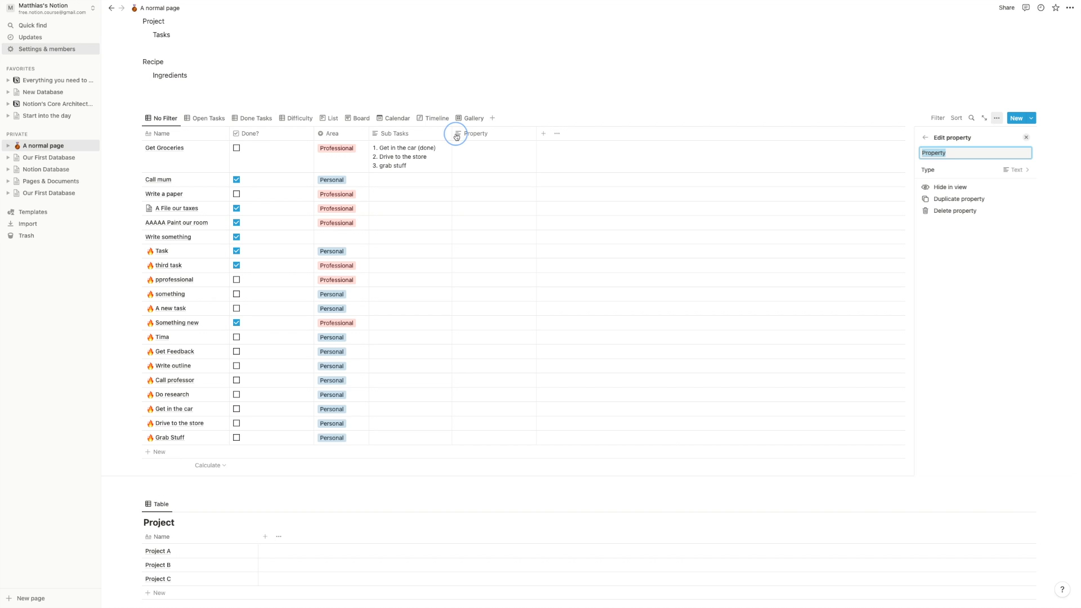
{"action": "type", "text": "Relation"}
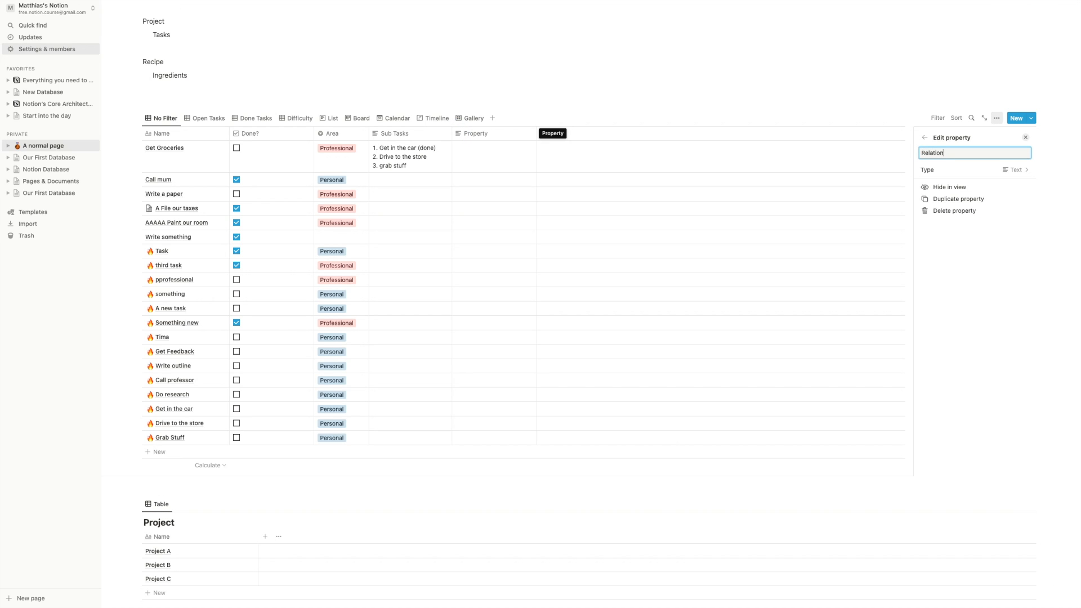
{"action": "left_click", "coordinate": [999, 170]}
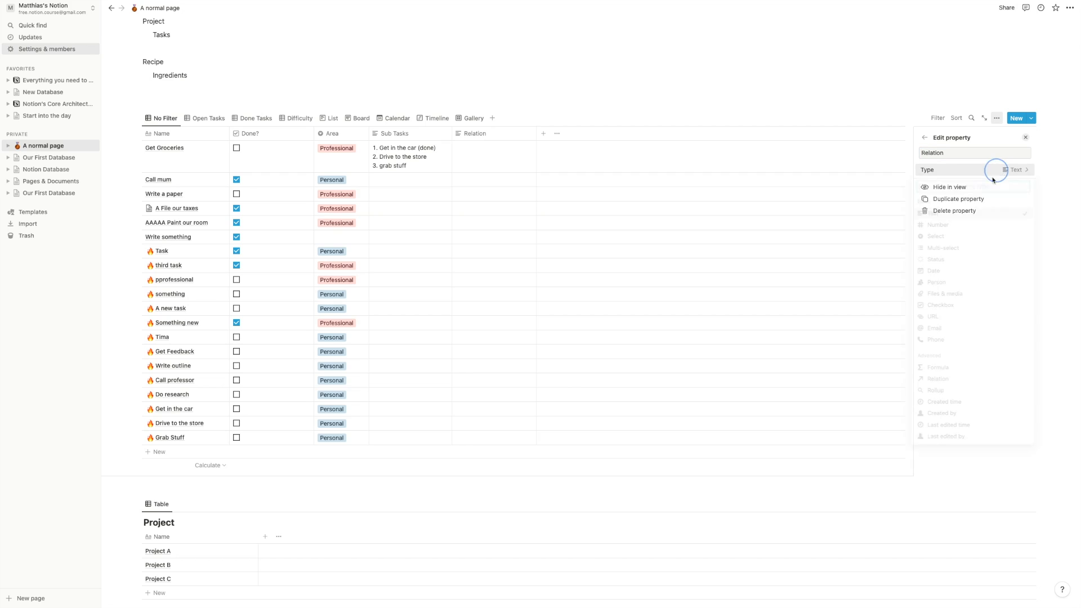
{"action": "left_click", "coordinate": [939, 386]}
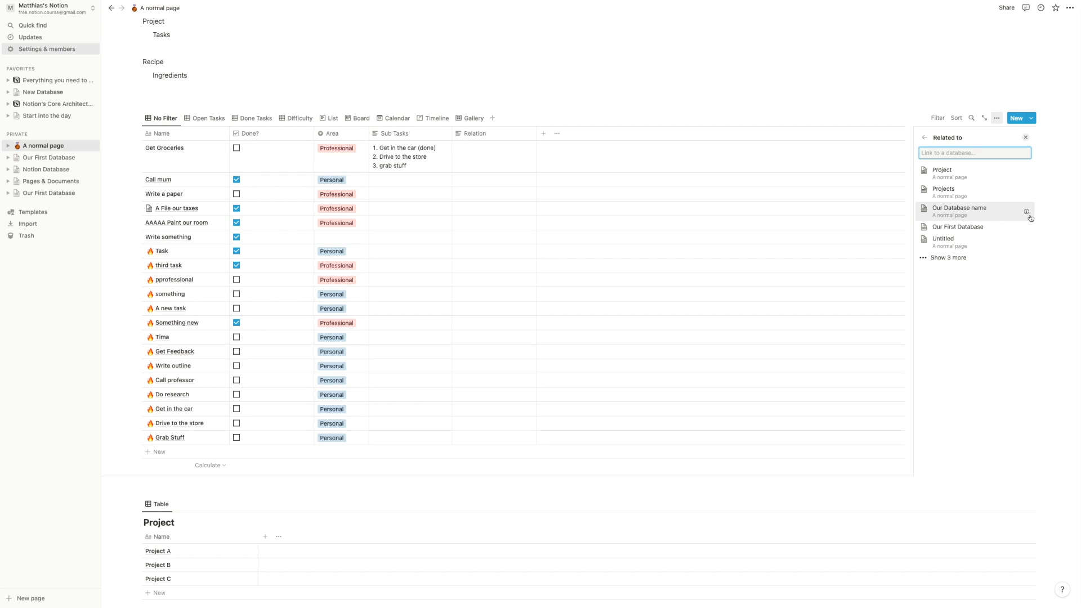
{"action": "left_click", "coordinate": [989, 212]}
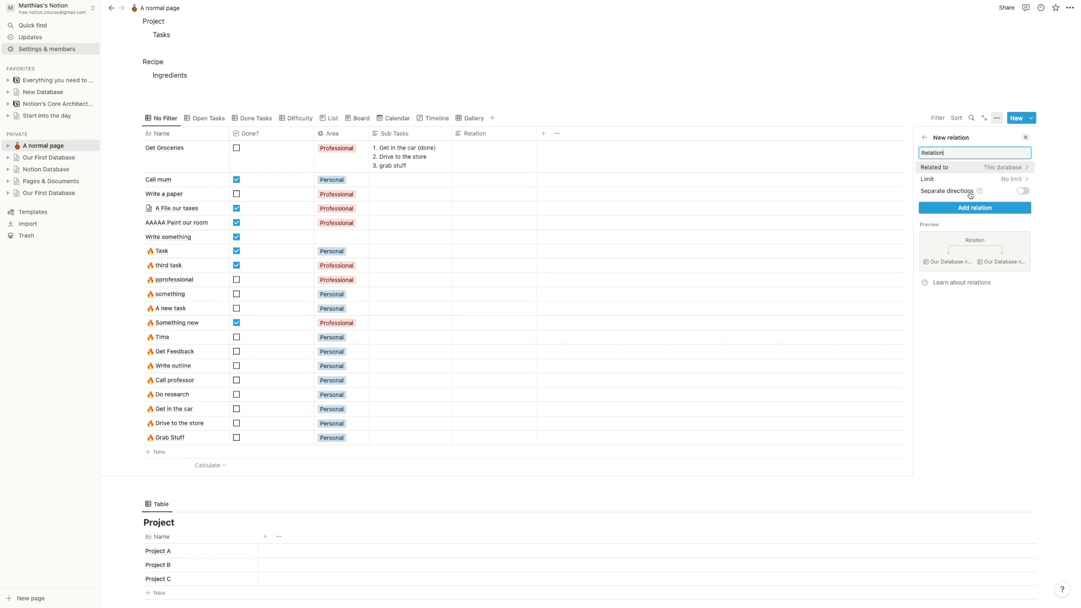
{"action": "left_click", "coordinate": [1014, 179]}
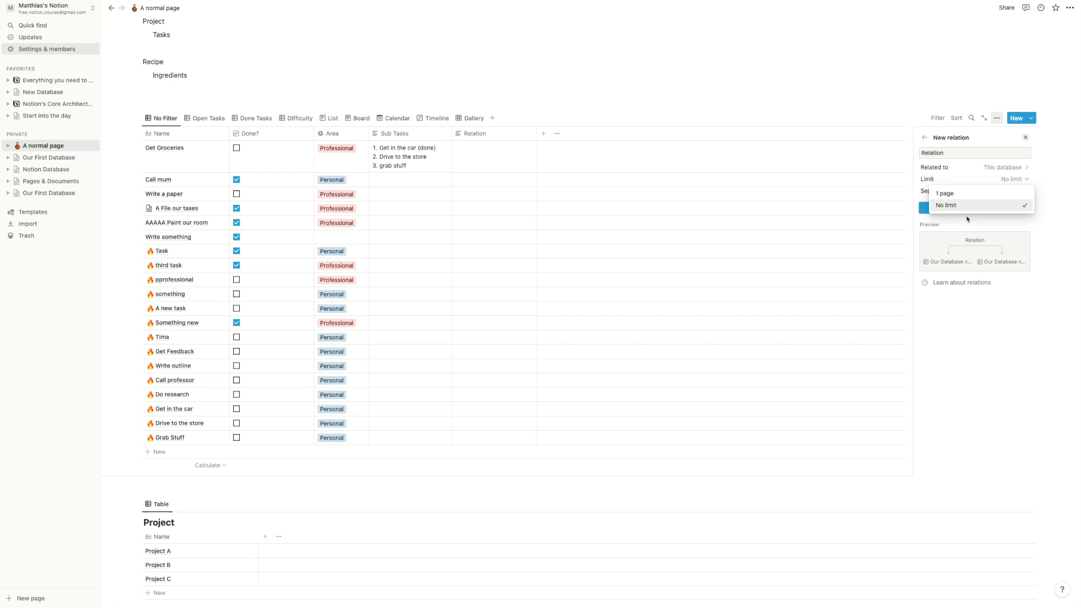
{"action": "left_click", "coordinate": [978, 180]}
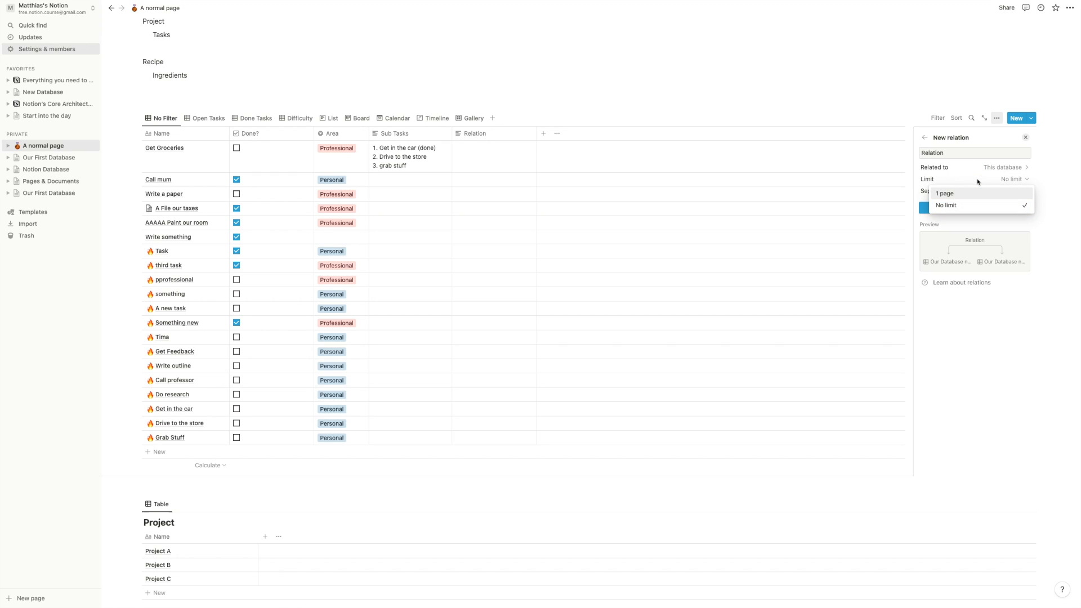
{"action": "left_click", "coordinate": [957, 318]}
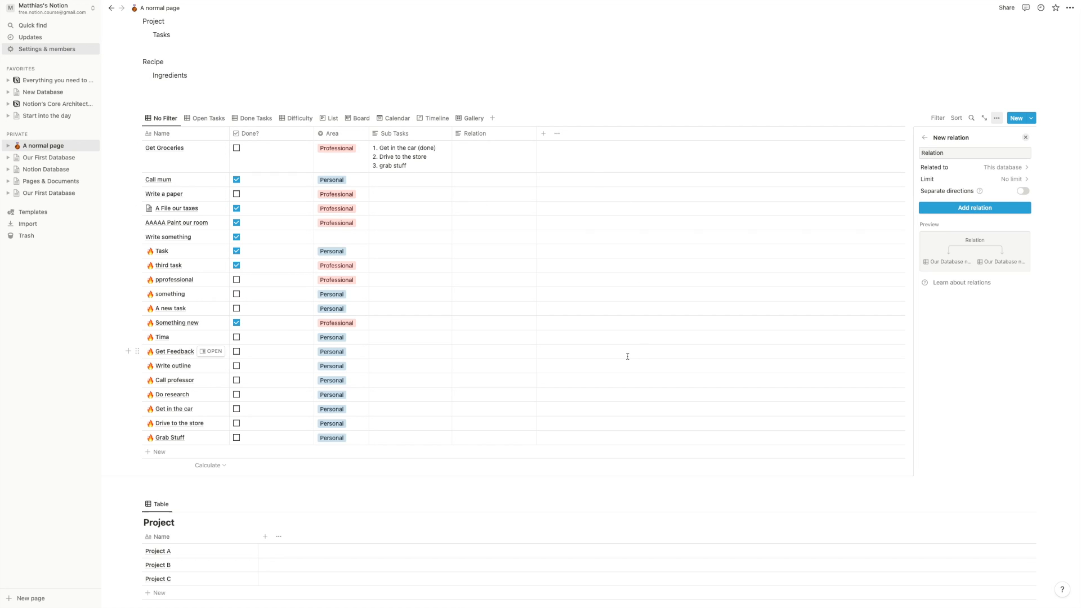
{"action": "left_click", "coordinate": [316, 71]}
- Change the Relation column's type from Text to Relation, targeting this task database
{"action": "scroll", "coordinate": [317, 71], "scroll_direction": "up", "scroll_amount": 3}
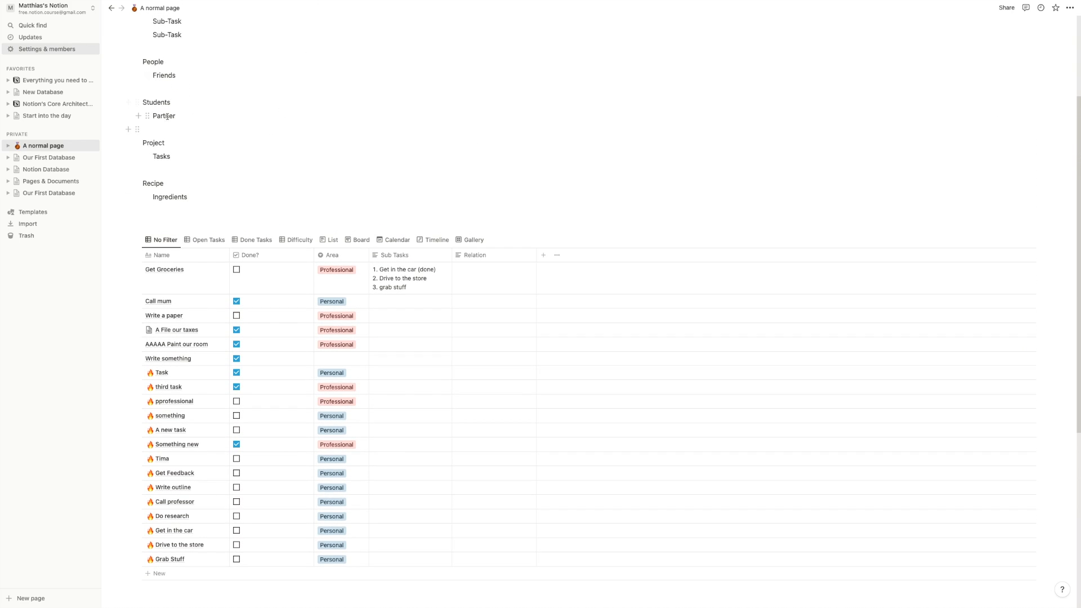
{"action": "left_click_drag", "start_coordinate": [142, 102], "coordinate": [206, 124]}
{"action": "left_click", "coordinate": [206, 123]}
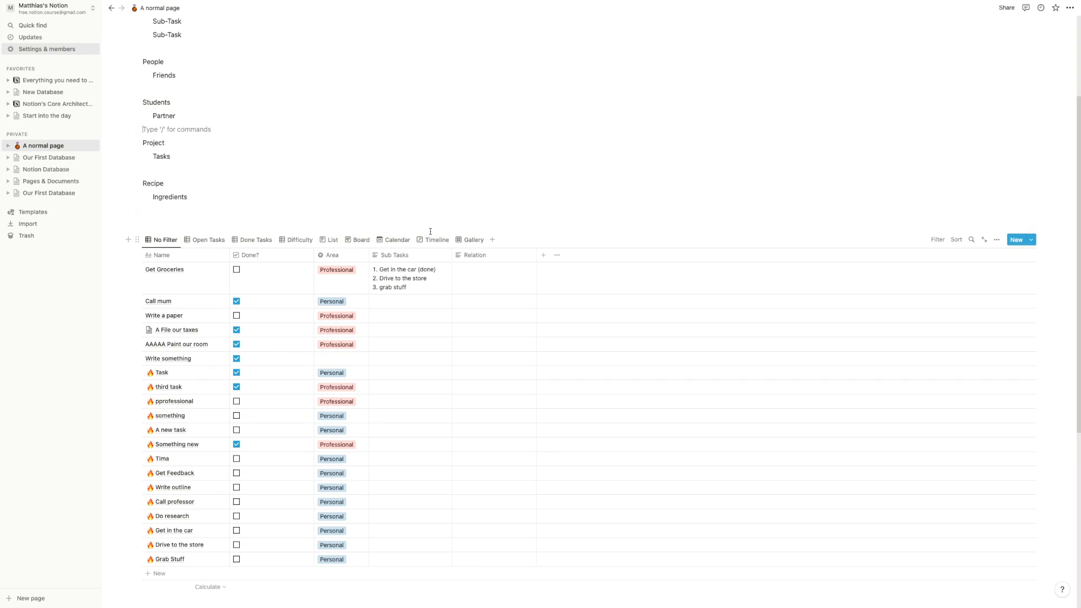
{"action": "left_click", "coordinate": [514, 258]}
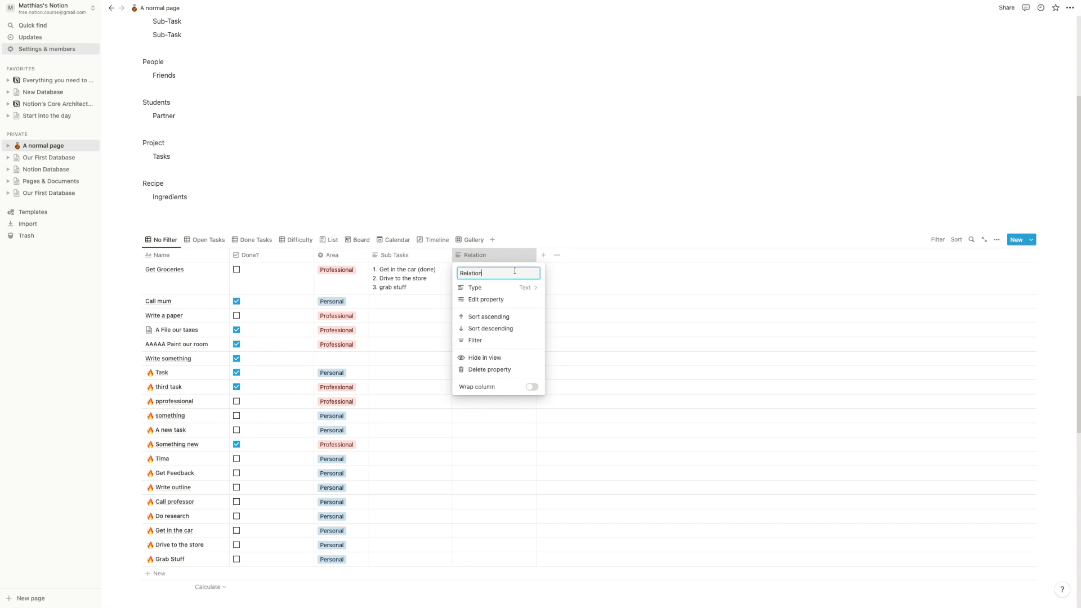
{"action": "left_click", "coordinate": [516, 298]}
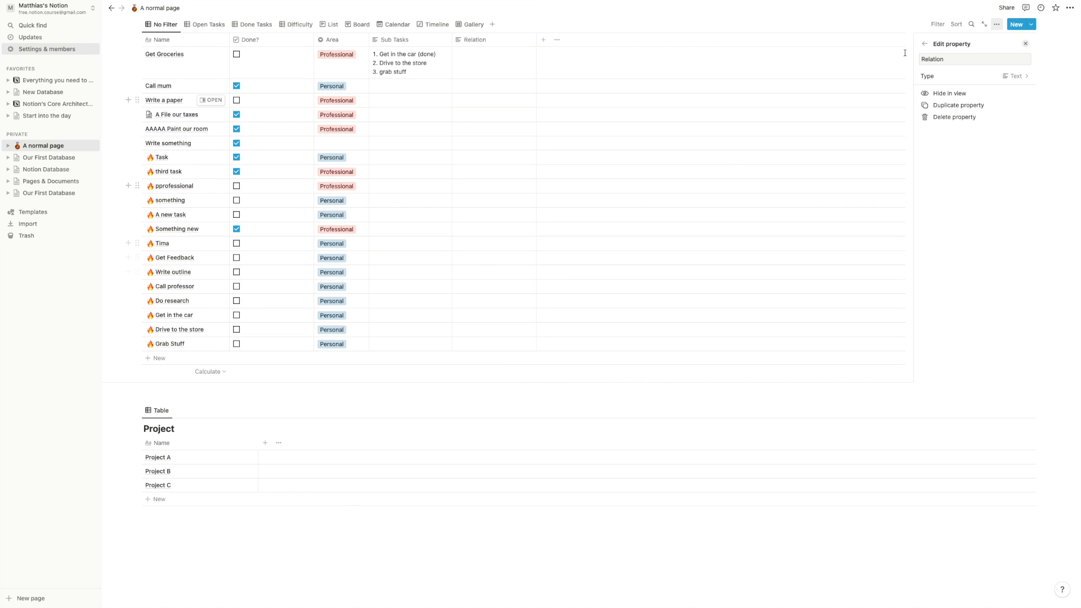
{"action": "left_click", "coordinate": [989, 58]}
{"action": "left_click", "coordinate": [984, 77]}
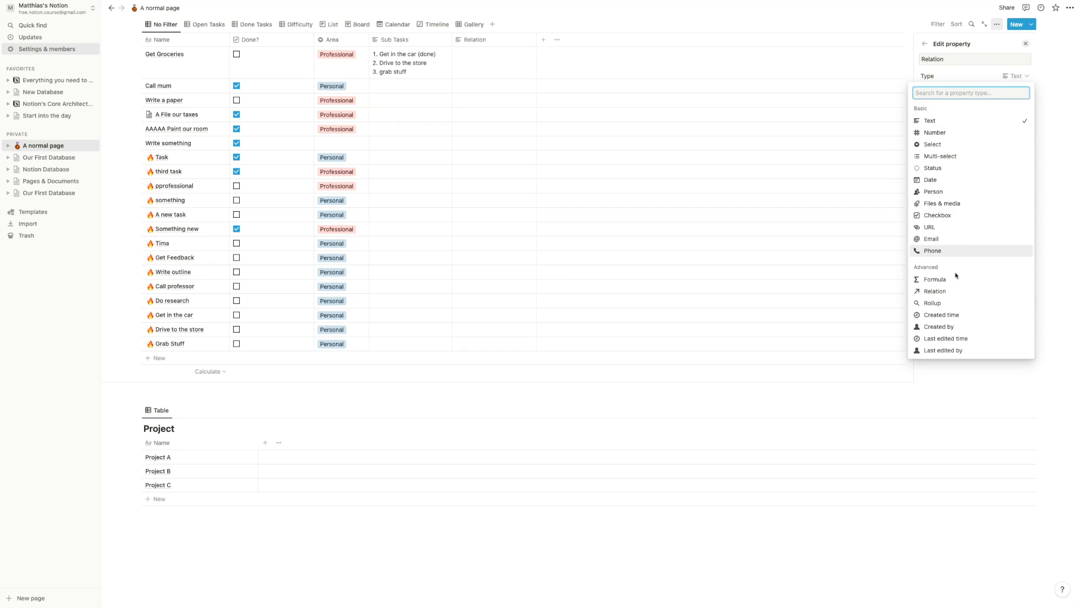
{"action": "left_click", "coordinate": [951, 291]}
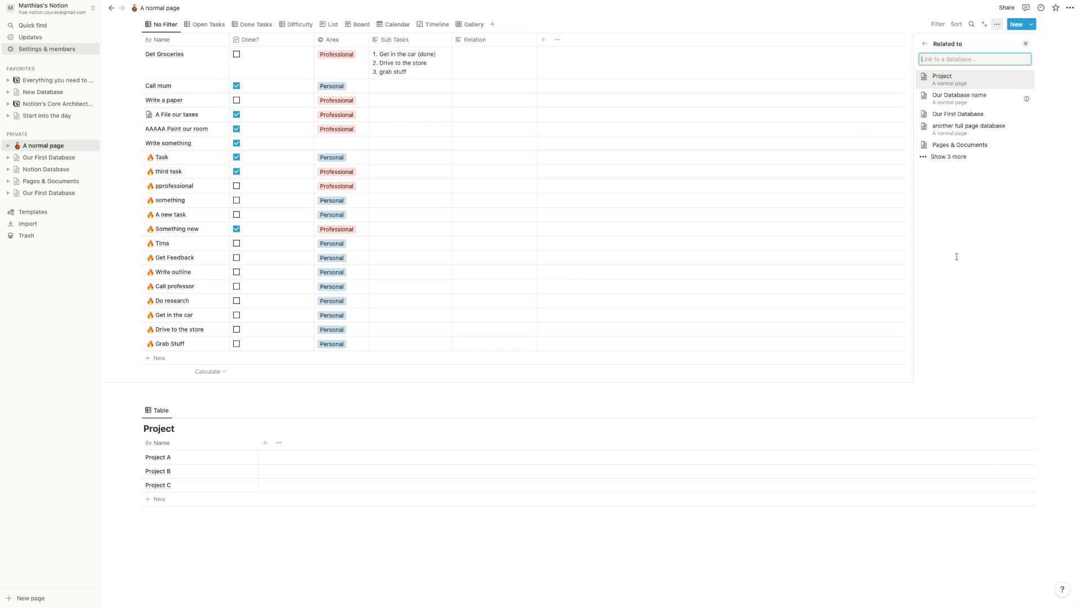
{"action": "left_click", "coordinate": [982, 101]}
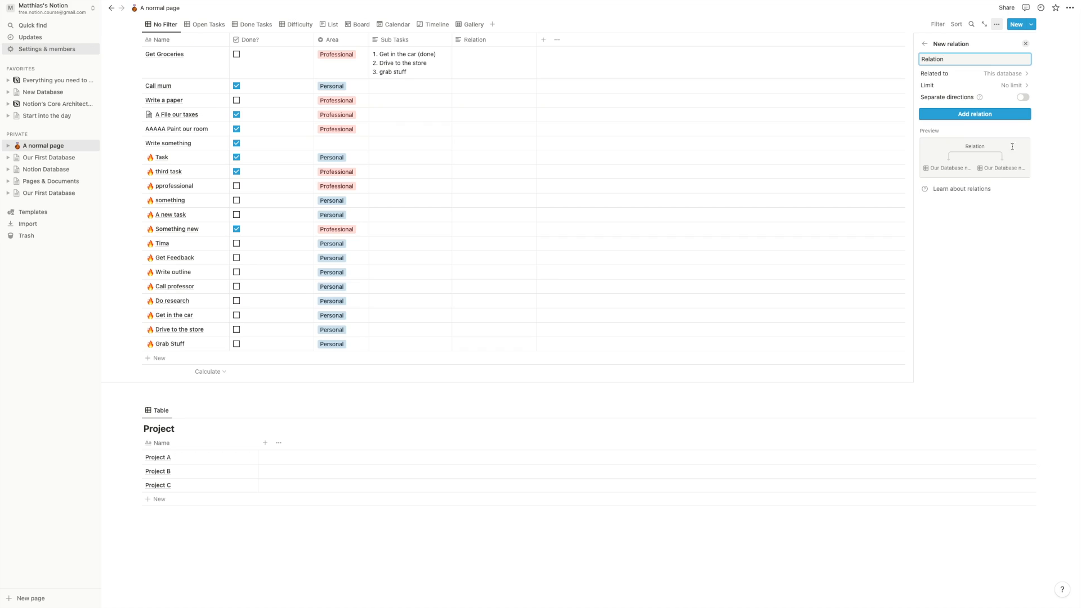
- Link Get in the car, Grab Stuff and Drive to the store to Get Groceries
{"action": "left_click", "coordinate": [976, 116]}
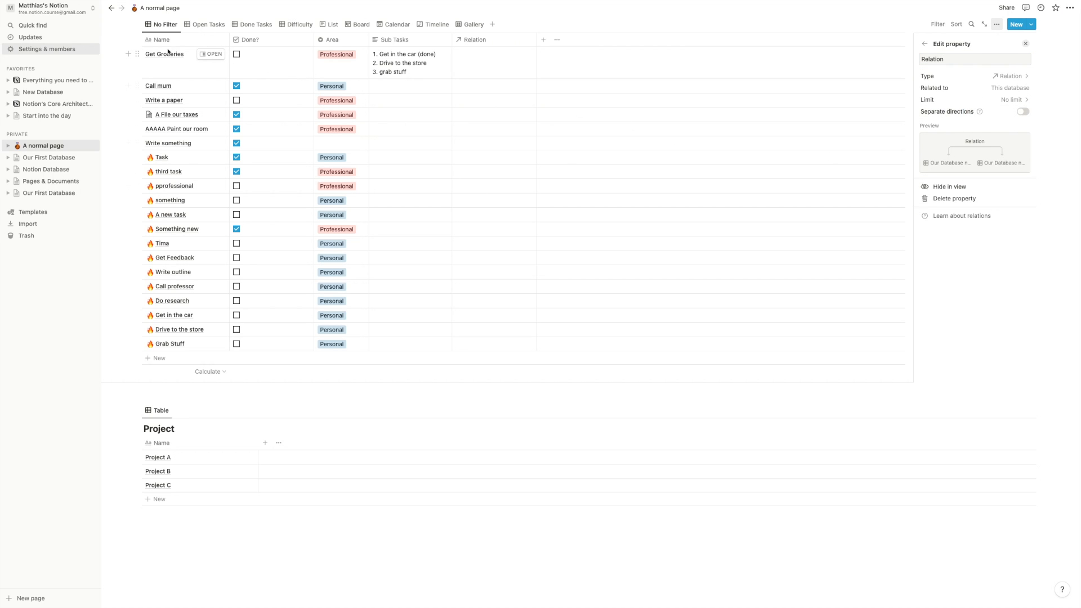
{"action": "left_click", "coordinate": [498, 67]}
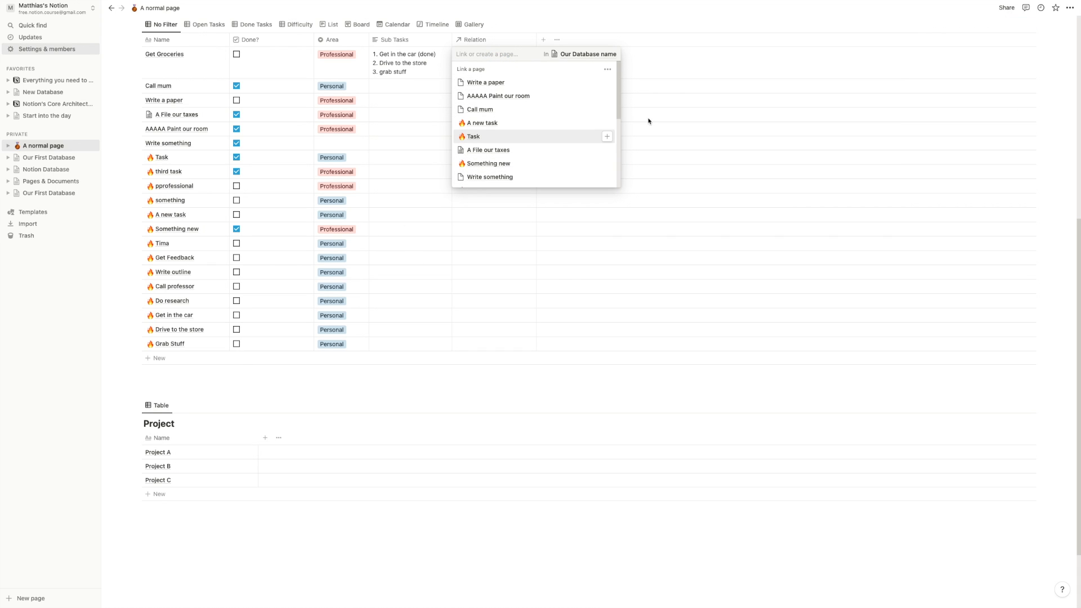
{"action": "scroll", "coordinate": [552, 150], "scroll_direction": "down", "scroll_amount": 4}
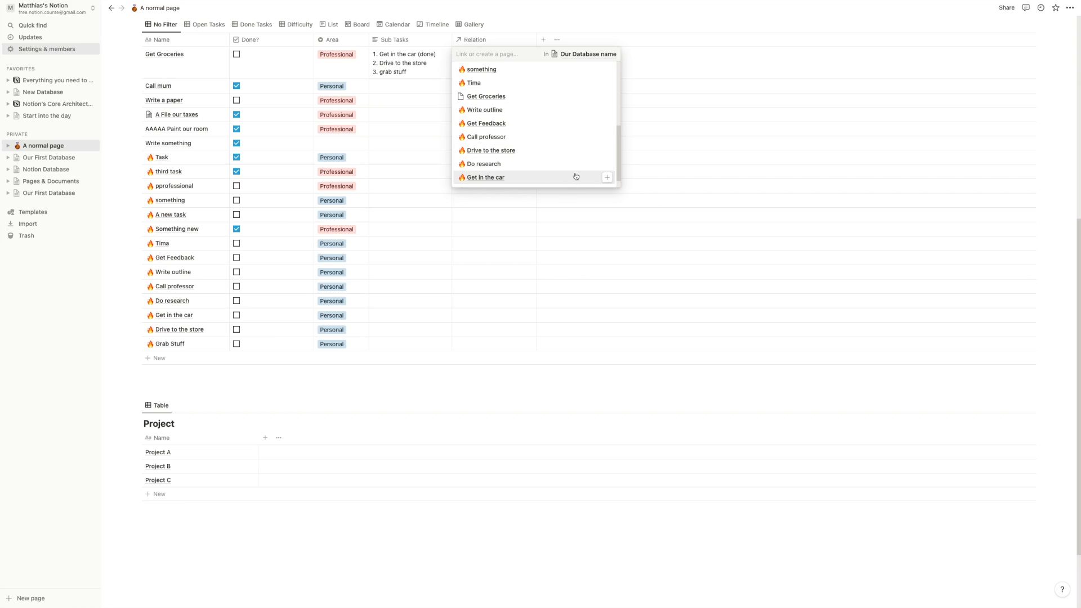
{"action": "left_click", "coordinate": [607, 179]}
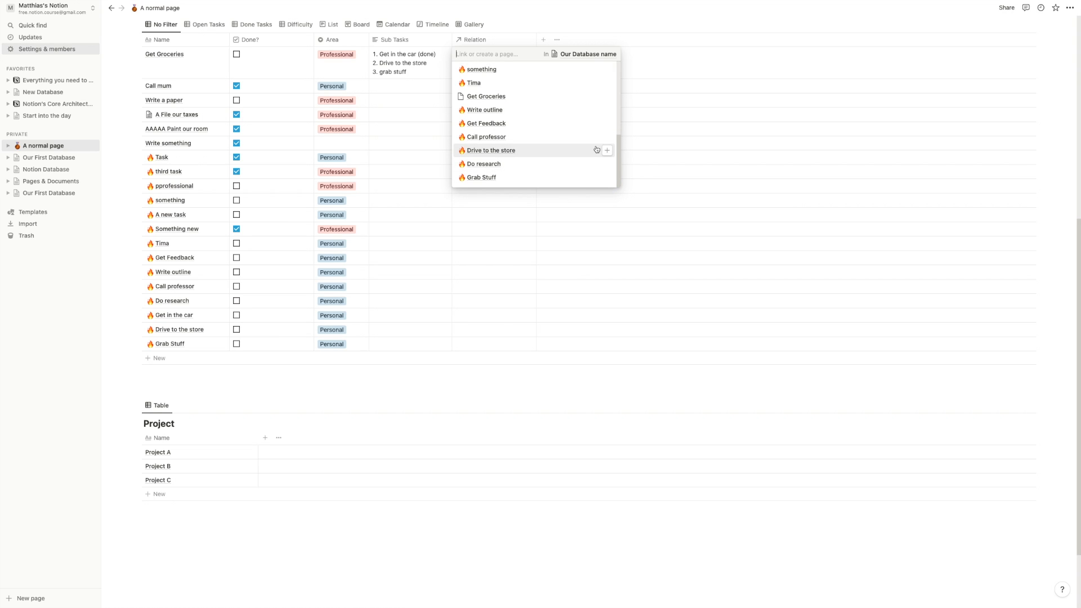
{"action": "left_click", "coordinate": [606, 164]}
{"action": "left_click", "coordinate": [691, 152]}
- Turn on Wrap column for the Relation column
{"action": "left_click", "coordinate": [482, 39]}
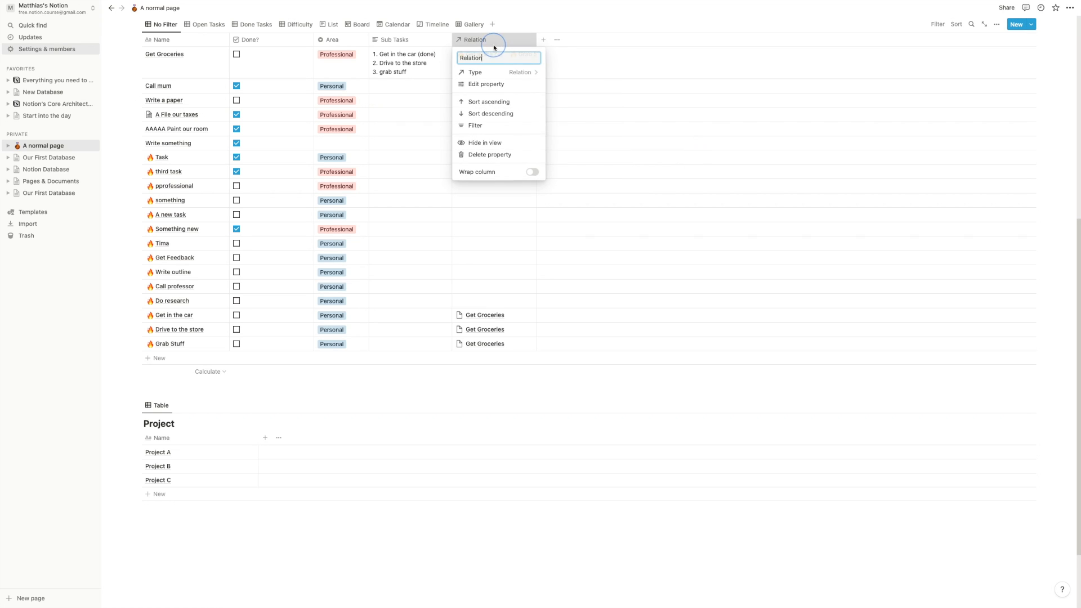
{"action": "left_click", "coordinate": [532, 171]}
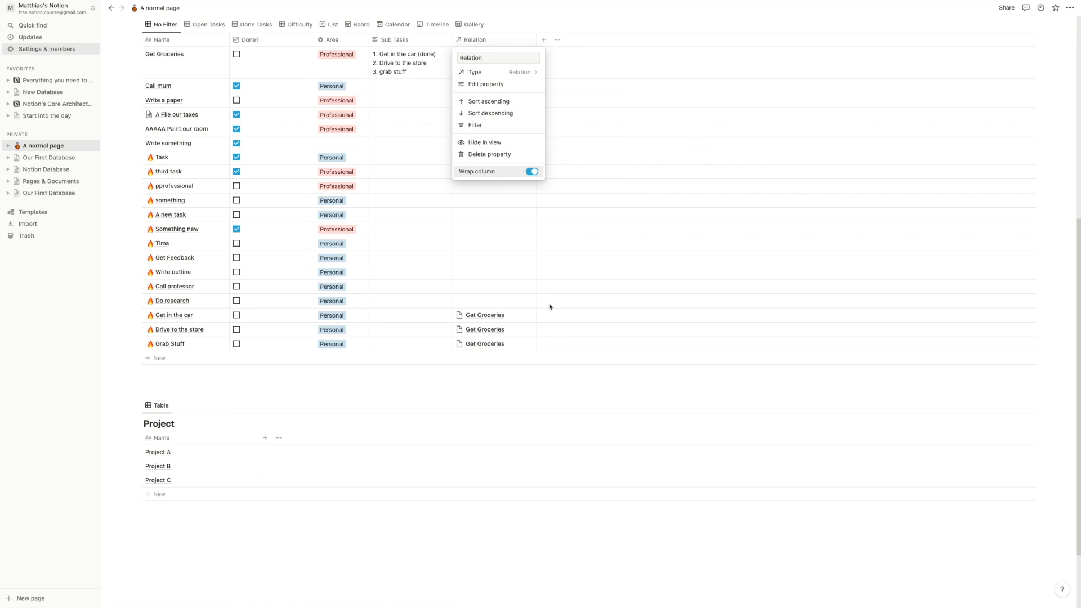
{"action": "left_click", "coordinate": [549, 379]}
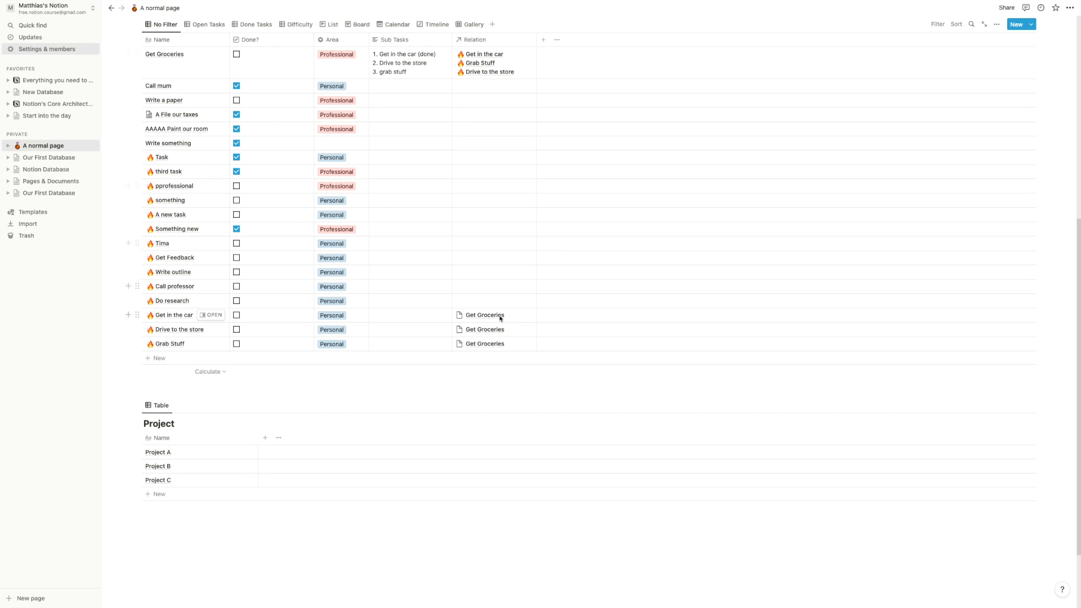
{"action": "scroll", "coordinate": [490, 355], "scroll_direction": "up", "scroll_amount": 1}
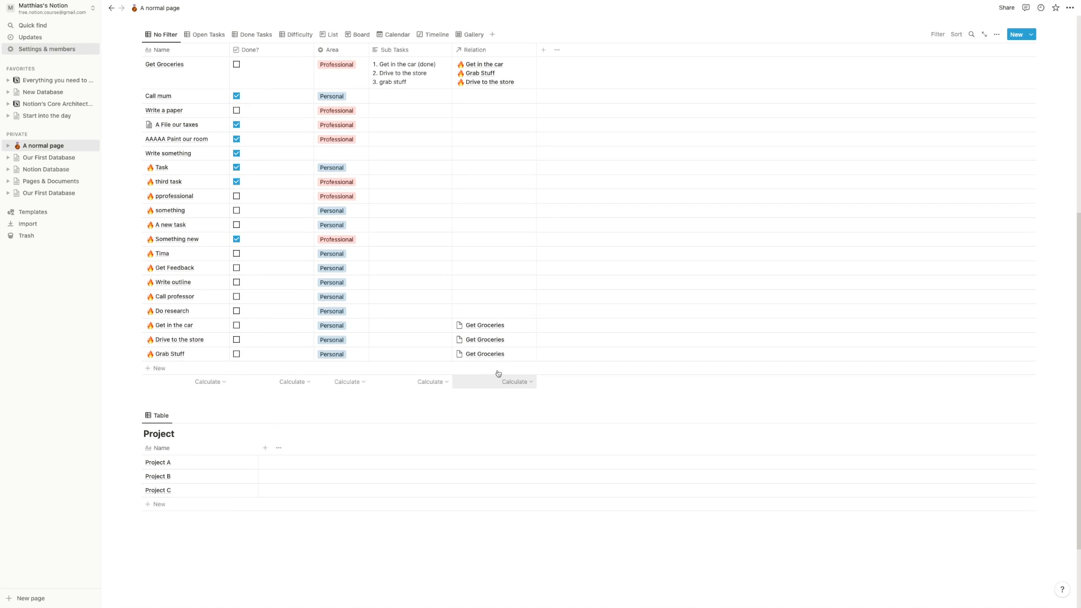
{"action": "scroll", "coordinate": [489, 366], "scroll_direction": "up", "scroll_amount": 1}
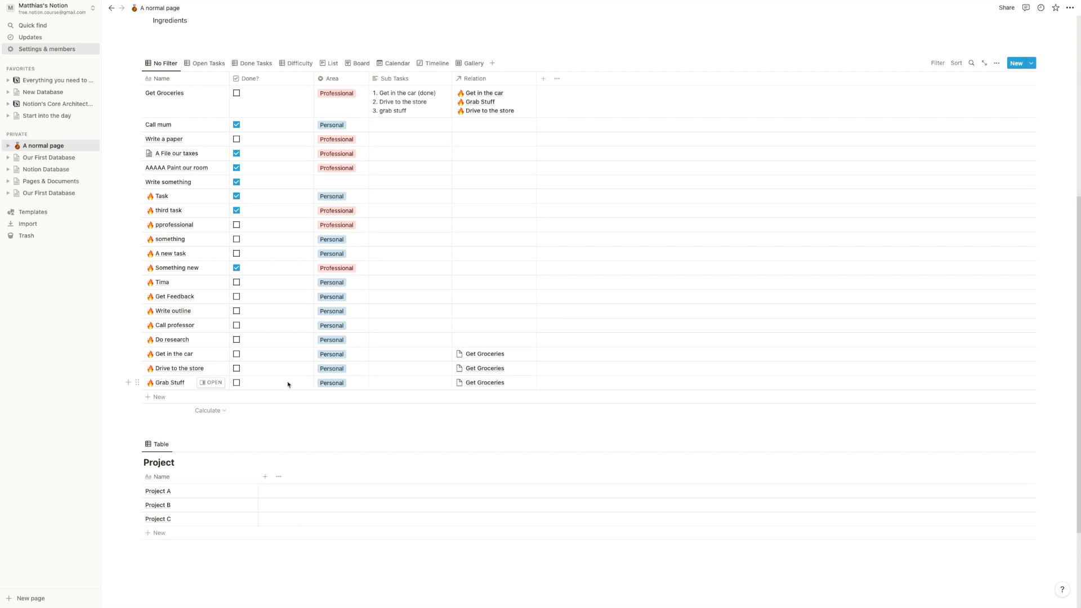
- Add a 'Search veggies' task and link it to Grab Stuff
{"action": "left_click", "coordinate": [193, 397]}
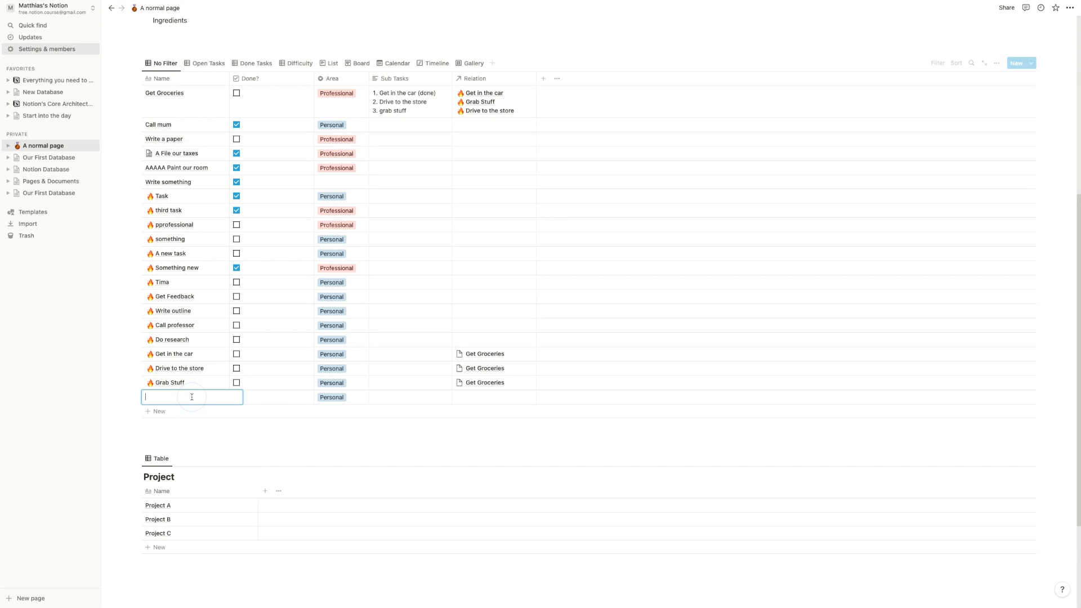
{"action": "type", "text": "Search"}
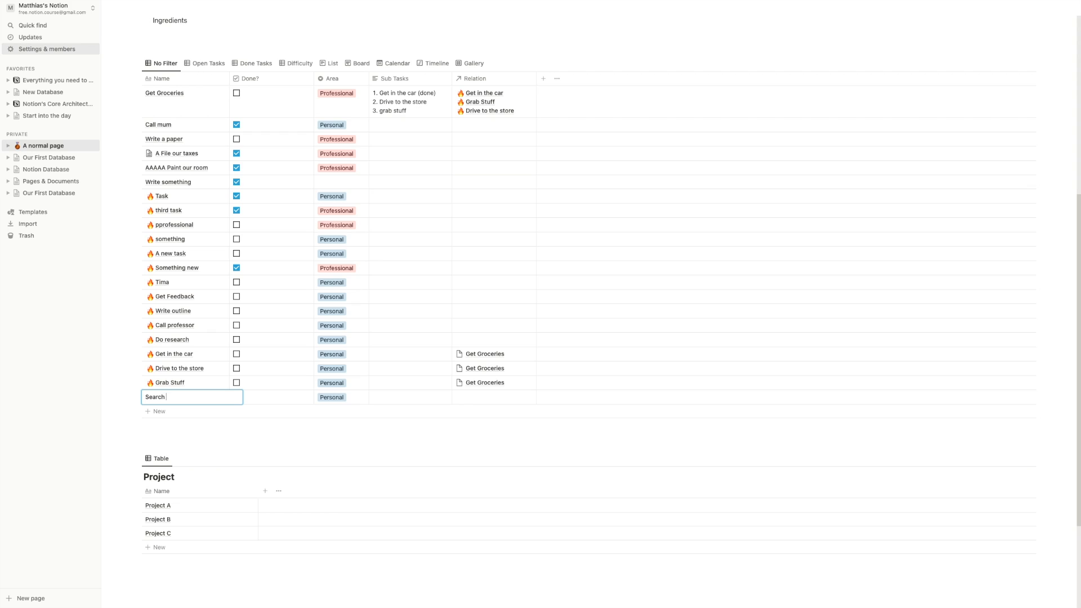
{"action": "type", "text": " veggies"}
{"action": "key", "text": "Return"}
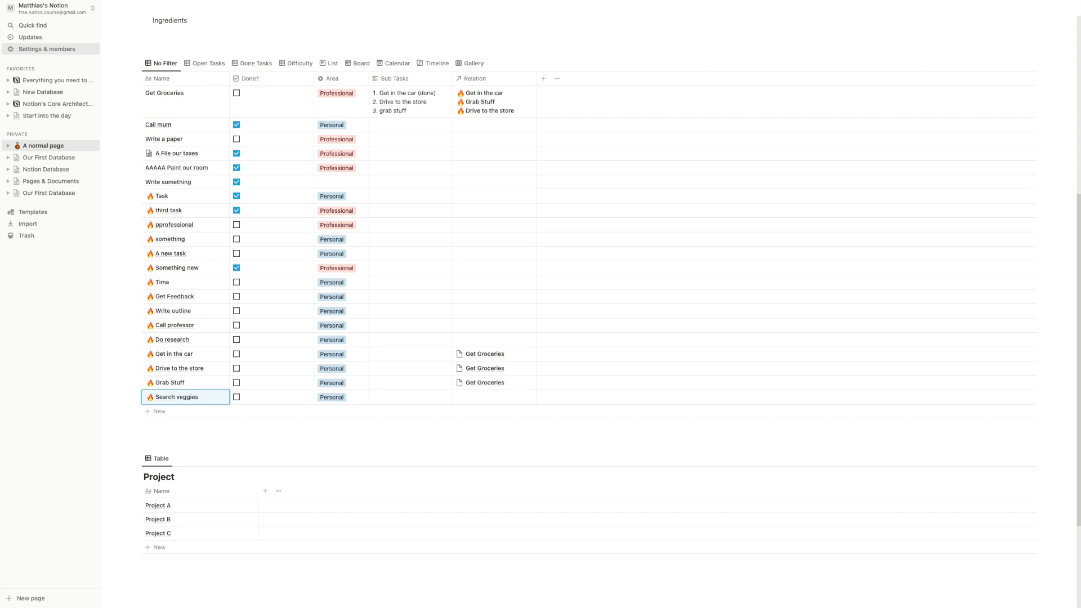
{"action": "left_click", "coordinate": [519, 383]}
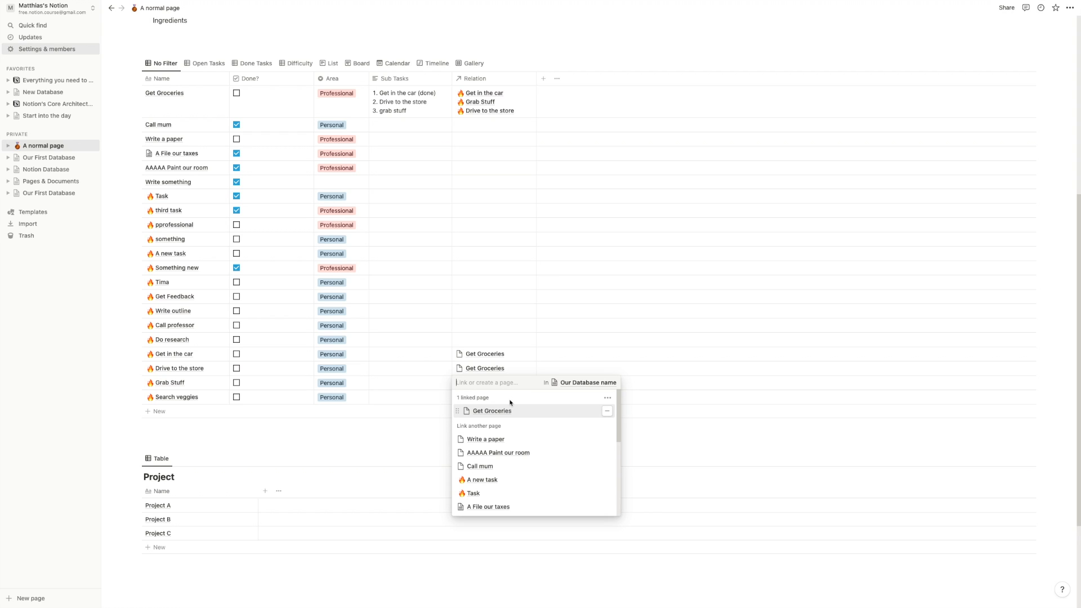
{"action": "type", "text": "vegg"}
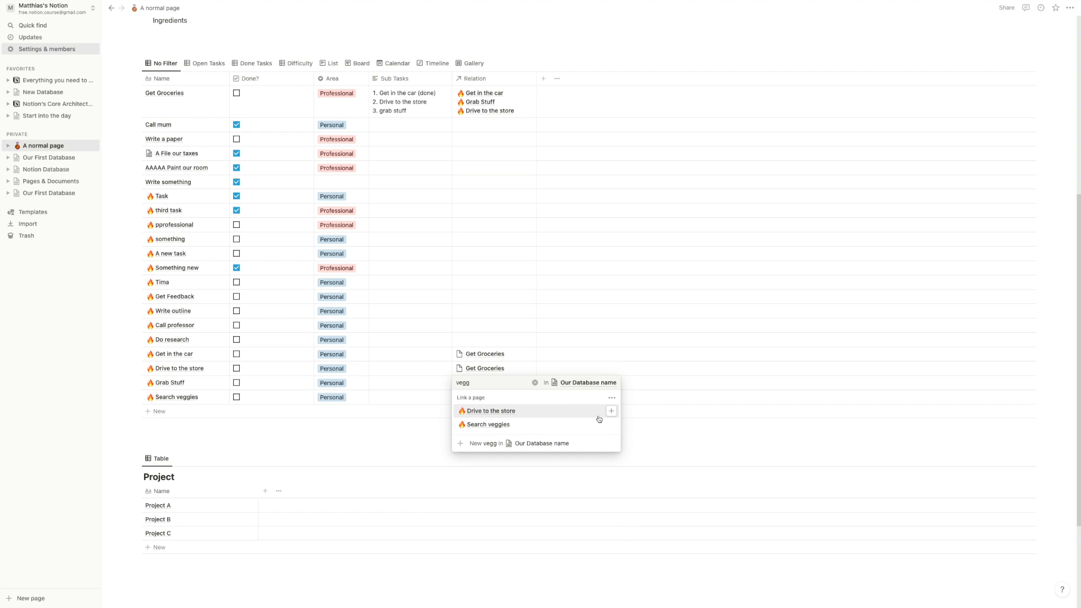
{"action": "left_click", "coordinate": [611, 424]}
{"action": "left_click", "coordinate": [676, 437]}
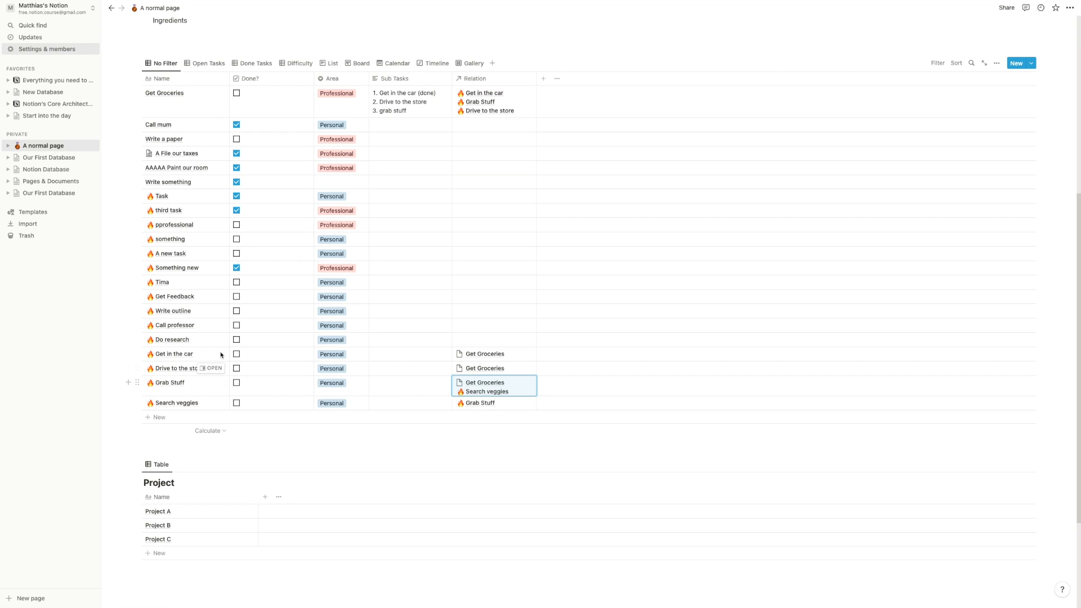
{"action": "left_click_drag", "start_coordinate": [119, 370], "coordinate": [177, 404]}
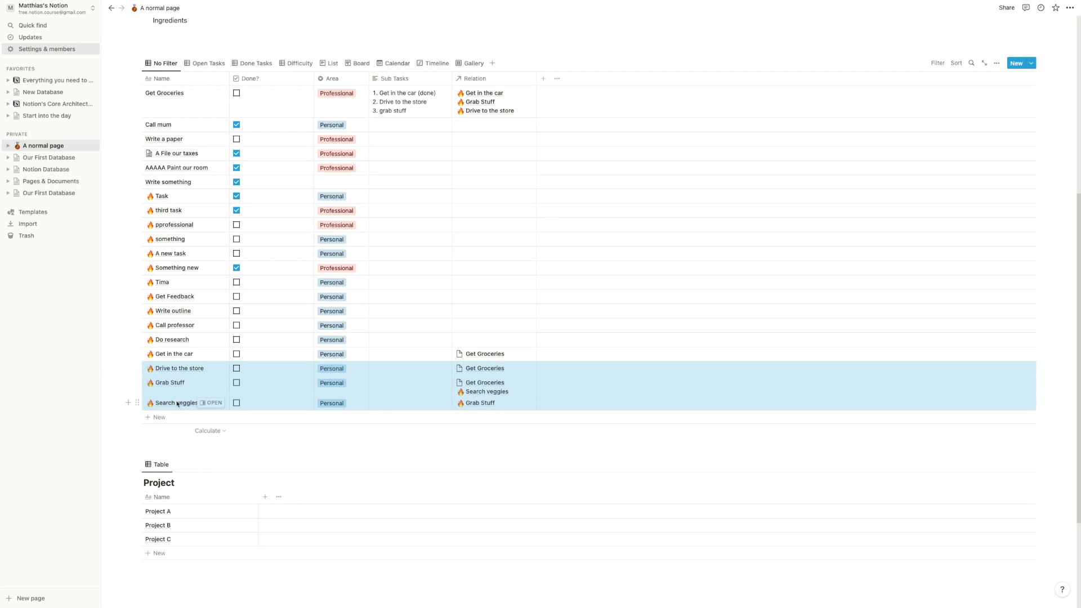
- Delete Drive to the store, Grab Stuff and Search veggies, and rename the remaining tasks Tom and Tina
{"action": "key", "text": "Delete"}
{"action": "left_click", "coordinate": [198, 105]}
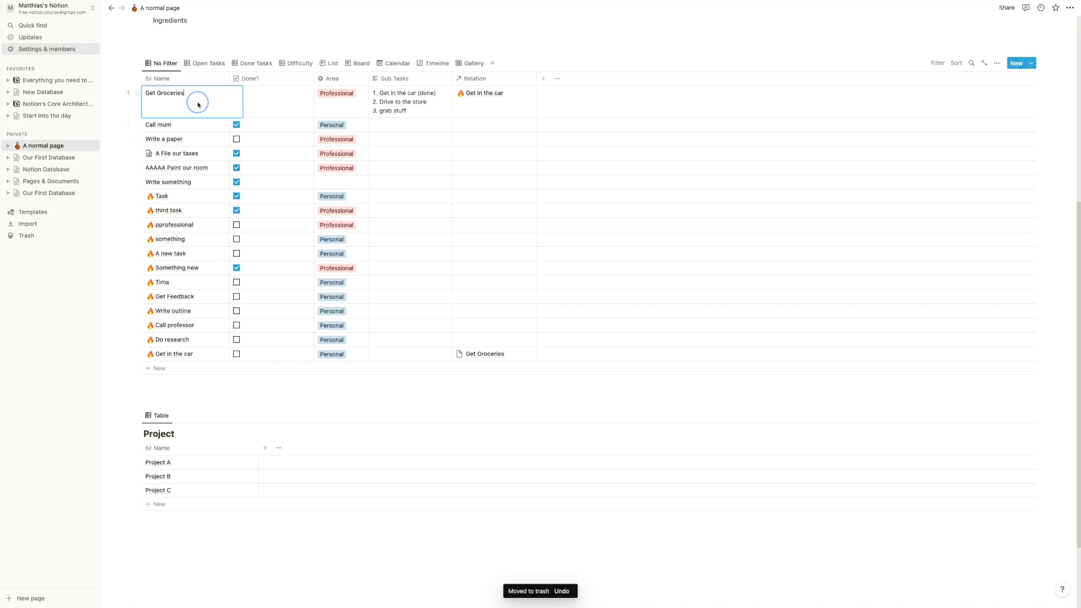
{"action": "key", "text": "super+a"}
{"action": "type", "text": "Tom"}
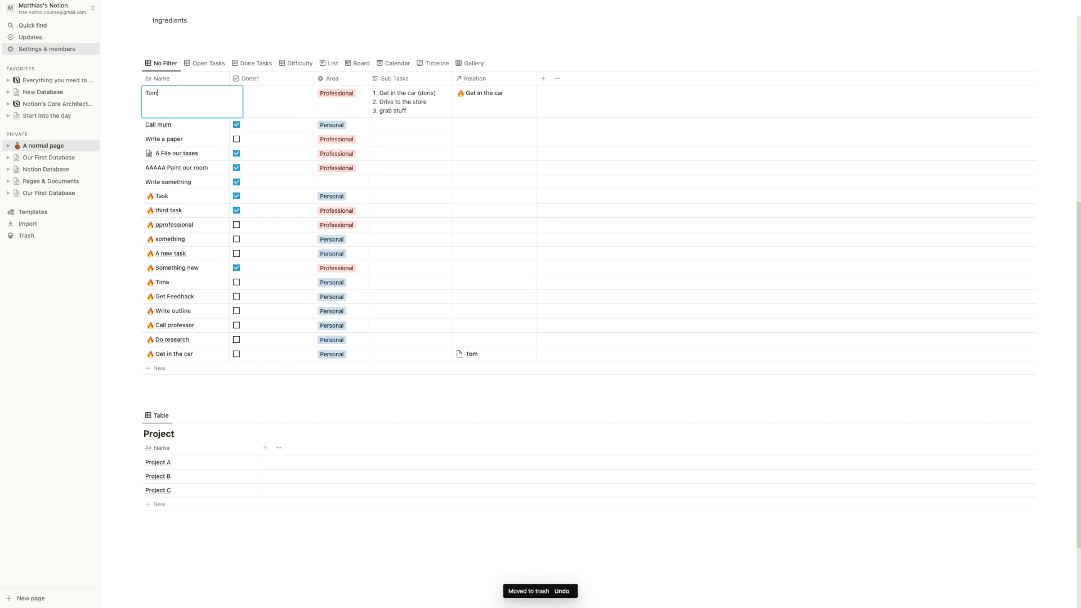
{"action": "key", "text": "Return"}
{"action": "left_click", "coordinate": [184, 354]}
{"action": "key", "text": "super+a"}
{"action": "type", "text": "Tina"}
{"action": "key", "text": "Return"}
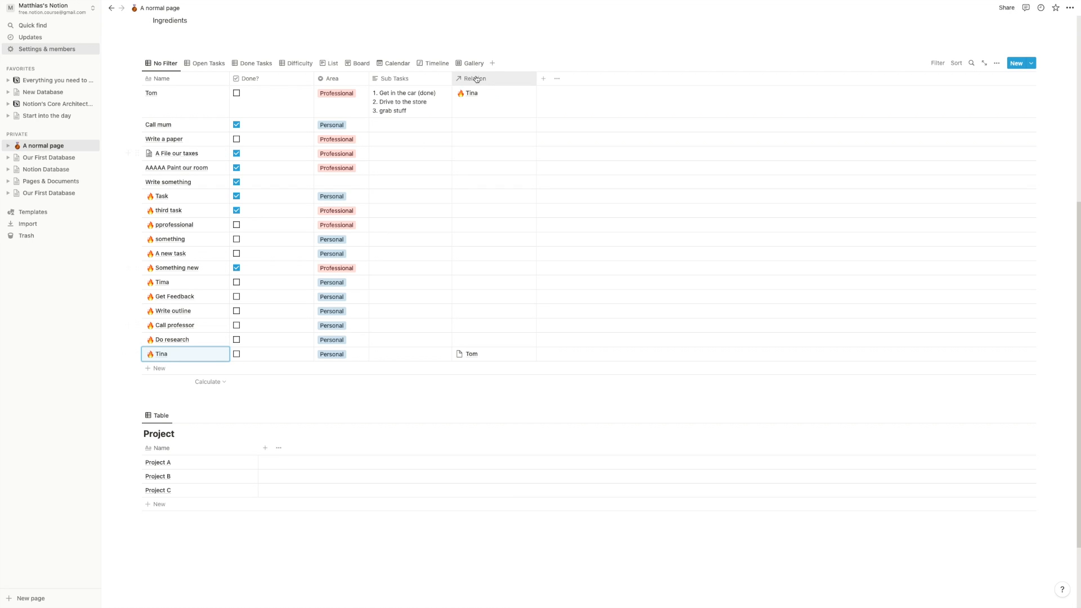
- Narrow the Relation column and add an empty block above the Project table
{"action": "left_click_drag", "start_coordinate": [536, 78], "coordinate": [515, 79]}
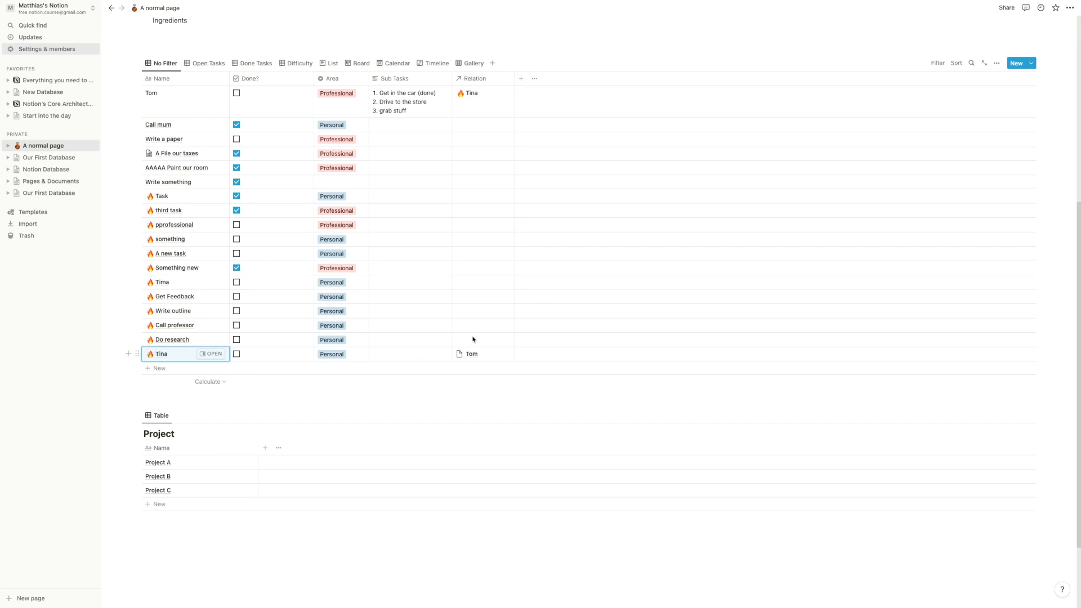
{"action": "scroll", "coordinate": [469, 332], "scroll_direction": "up", "scroll_amount": 2}
{"action": "left_click", "coordinate": [406, 453]}
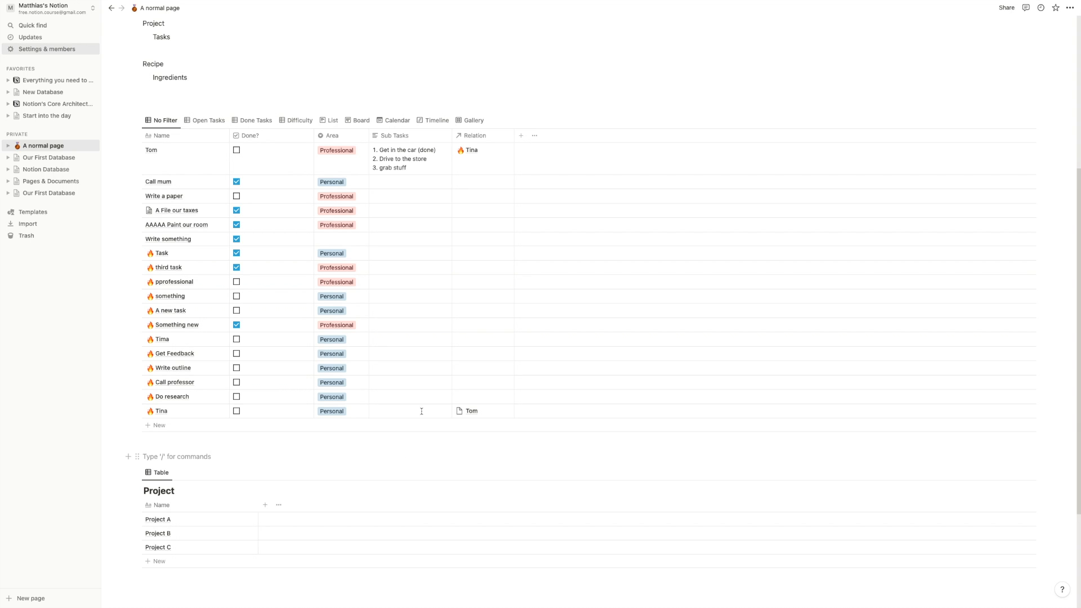
- Create a 'Sub-Tasks' self-relation with separate directions and a back-relation named 'Parent Task'
{"action": "left_click", "coordinate": [521, 141]}
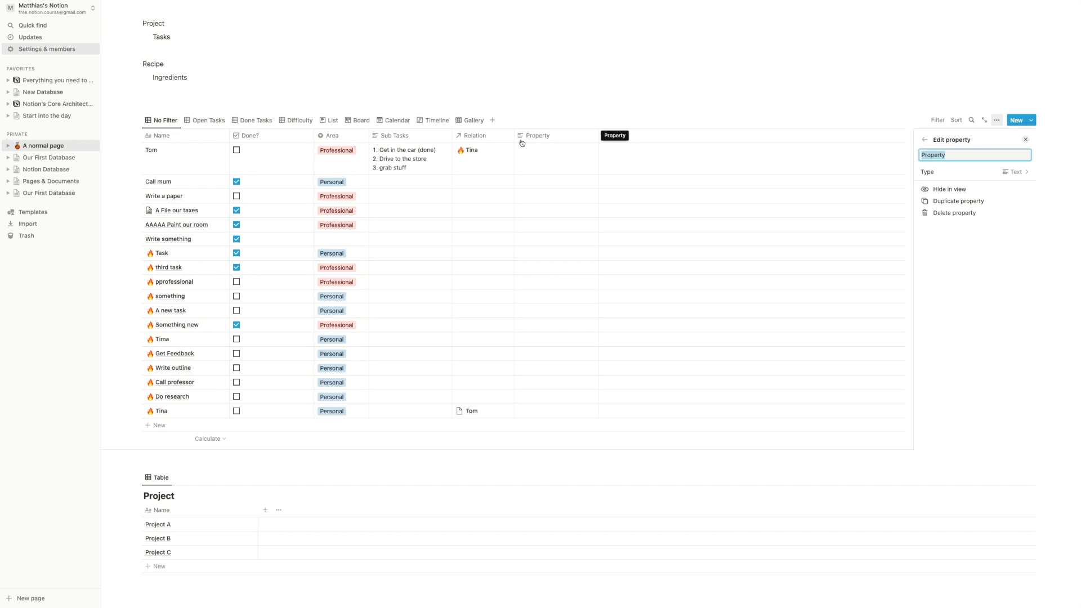
{"action": "type", "text": "Sub-Tasks"}
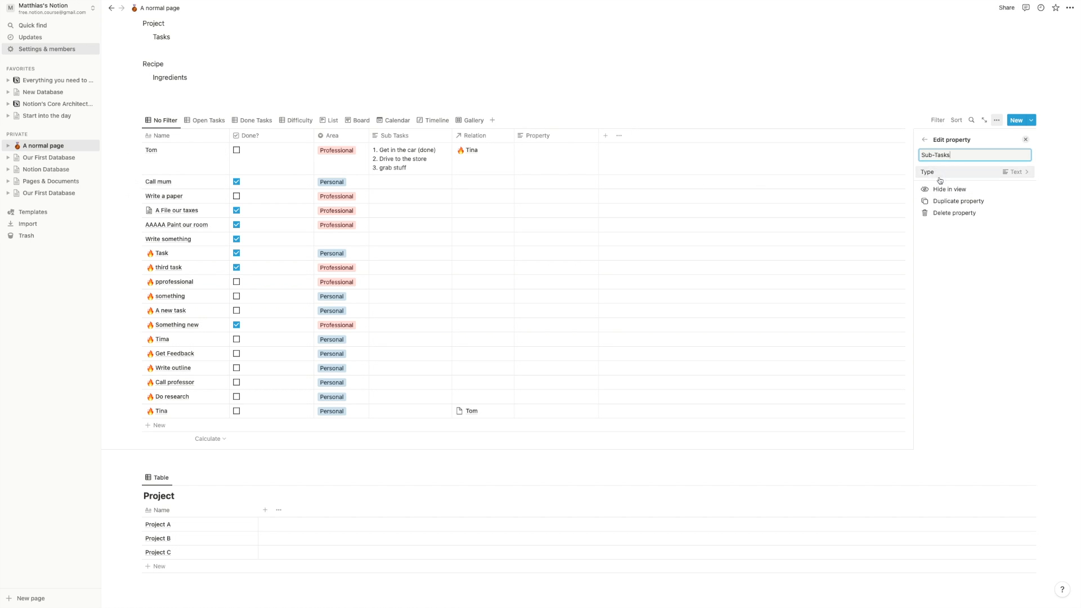
{"action": "left_click", "coordinate": [1013, 172]}
{"action": "left_click", "coordinate": [935, 387]}
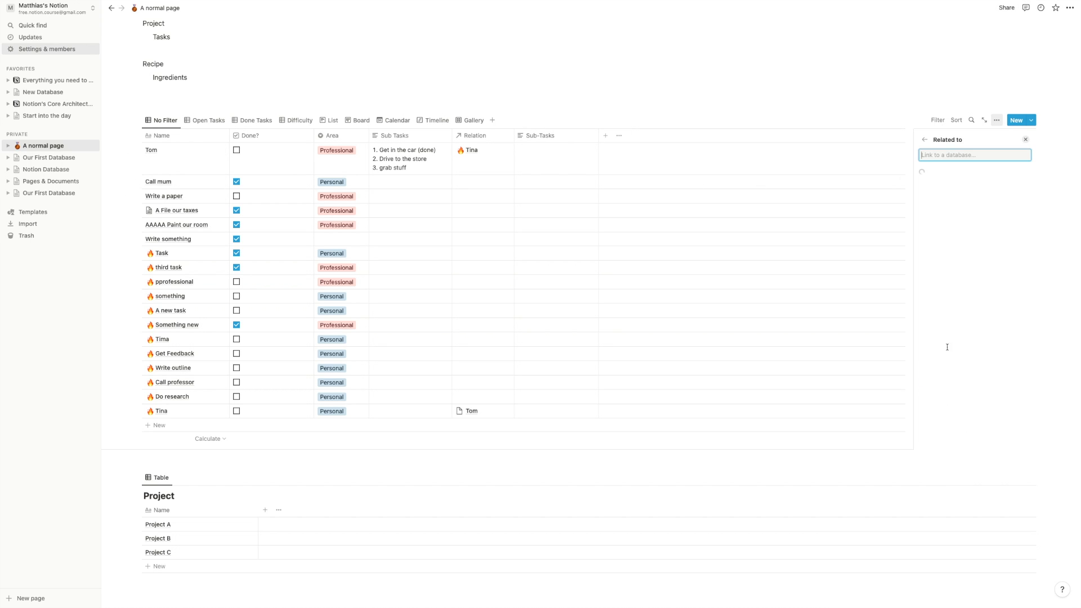
{"action": "left_click", "coordinate": [960, 212]}
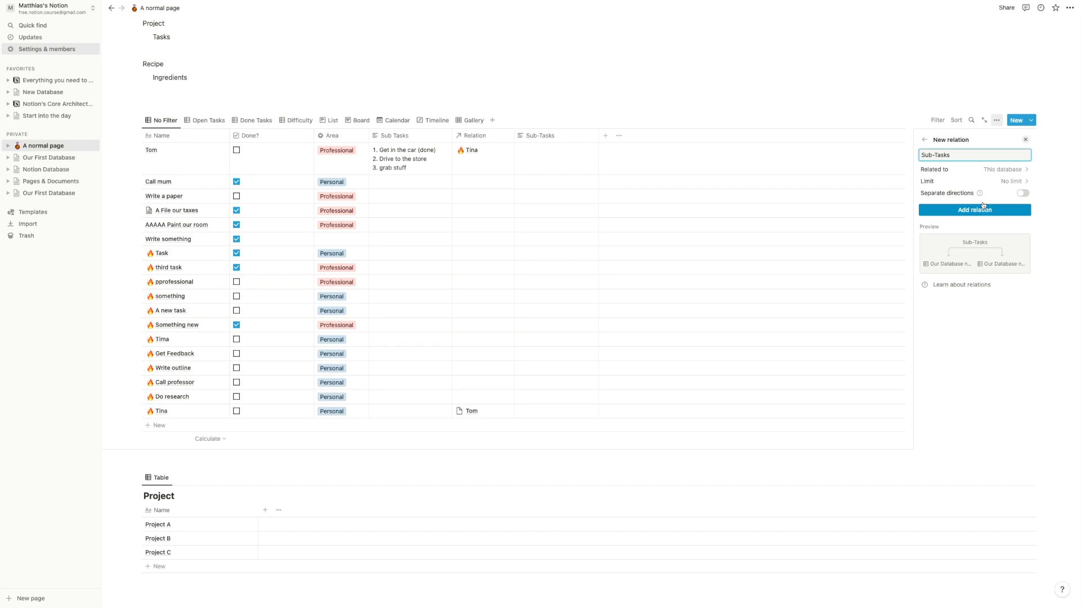
{"action": "left_click", "coordinate": [1023, 193]}
{"action": "left_click", "coordinate": [980, 220]}
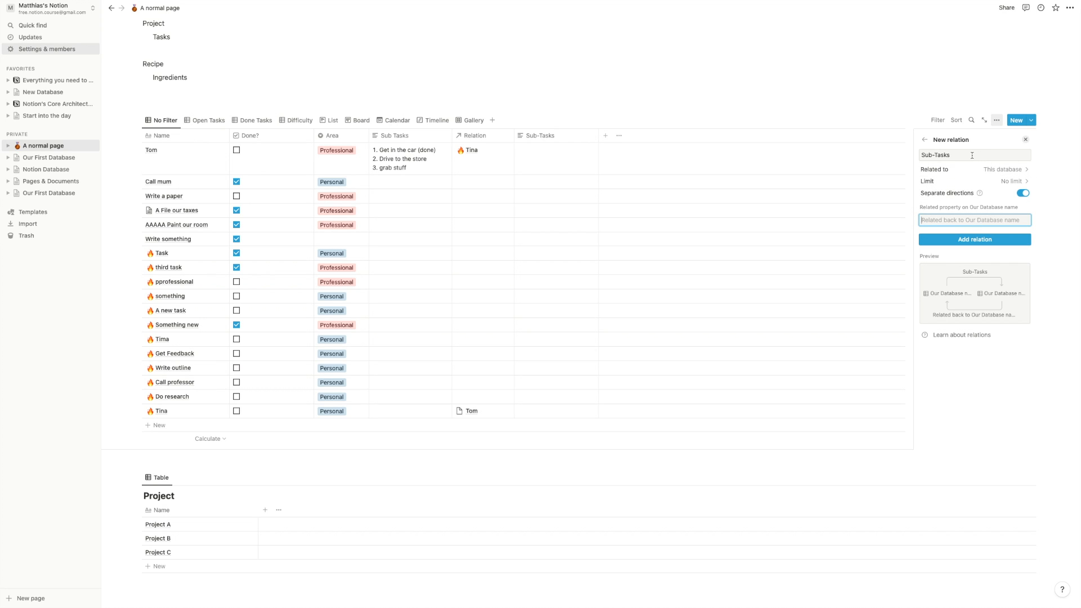
{"action": "type", "text": "Parent Task"}
{"action": "left_click", "coordinate": [985, 241]}
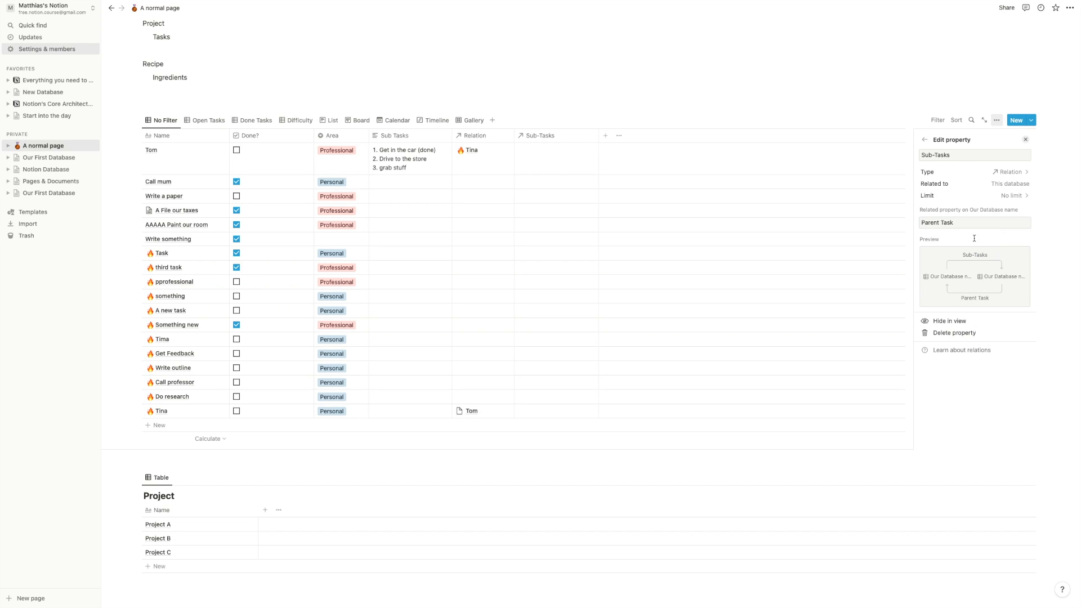
{"action": "left_click", "coordinate": [514, 97]}
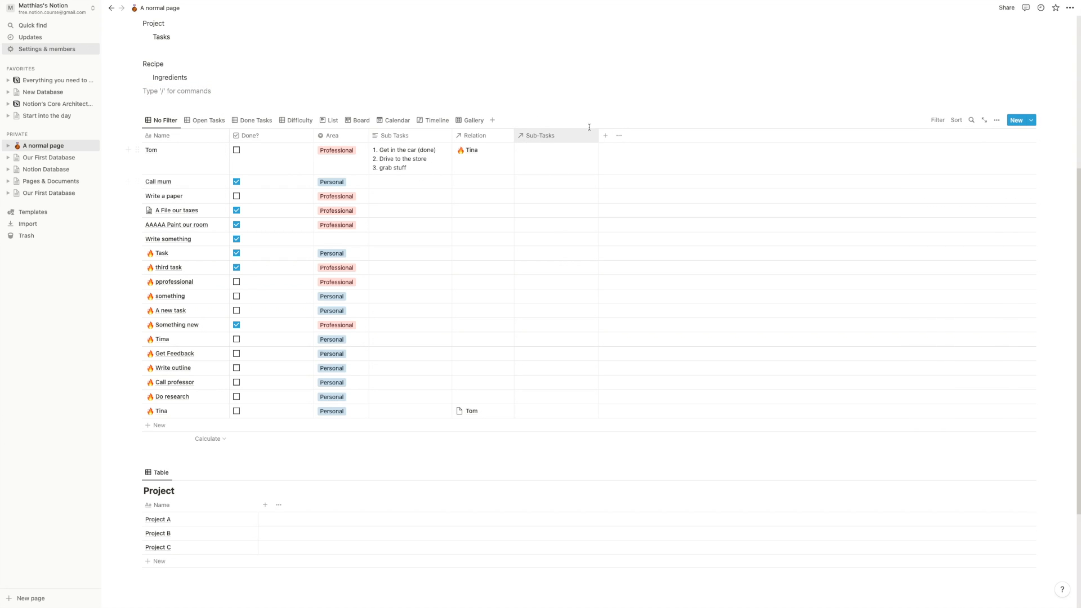
{"action": "left_click", "coordinate": [638, 431]}
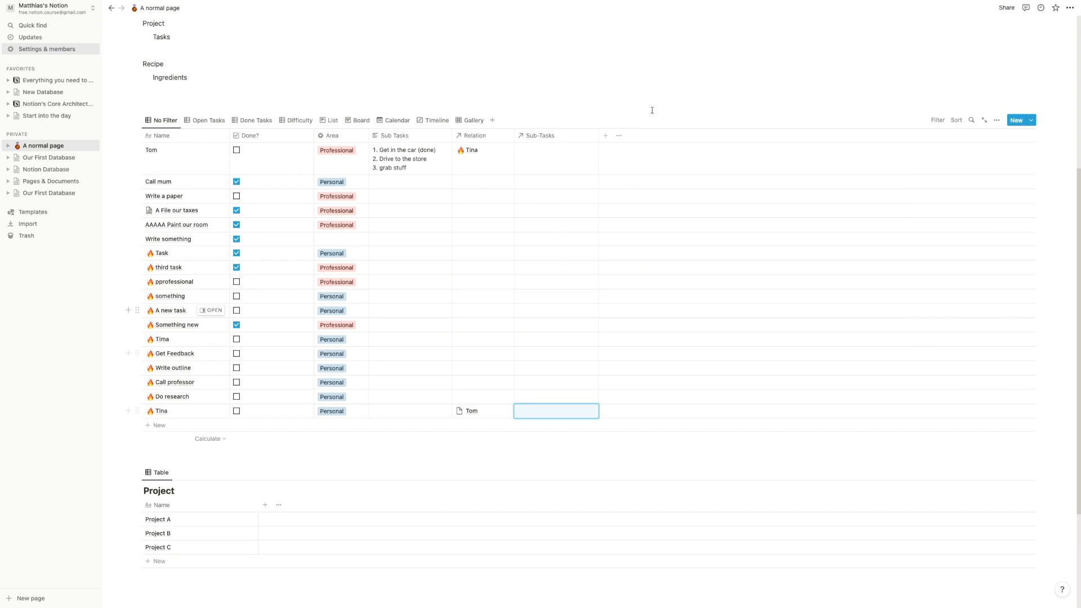
- Unhide the Parent Task property from the view's Properties list
{"action": "left_click", "coordinate": [997, 120]}
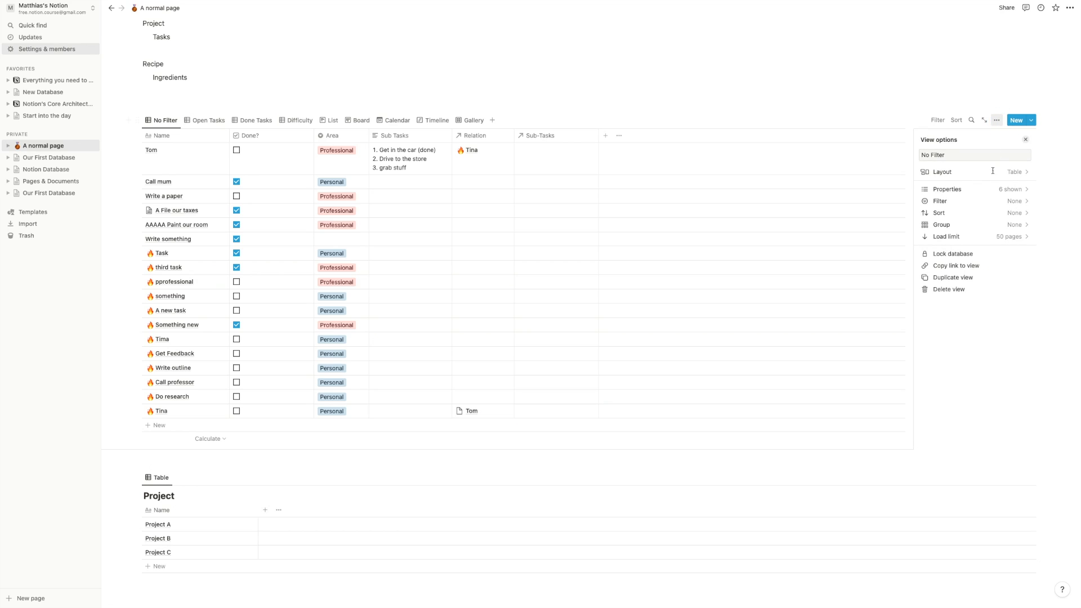
{"action": "left_click", "coordinate": [984, 190]}
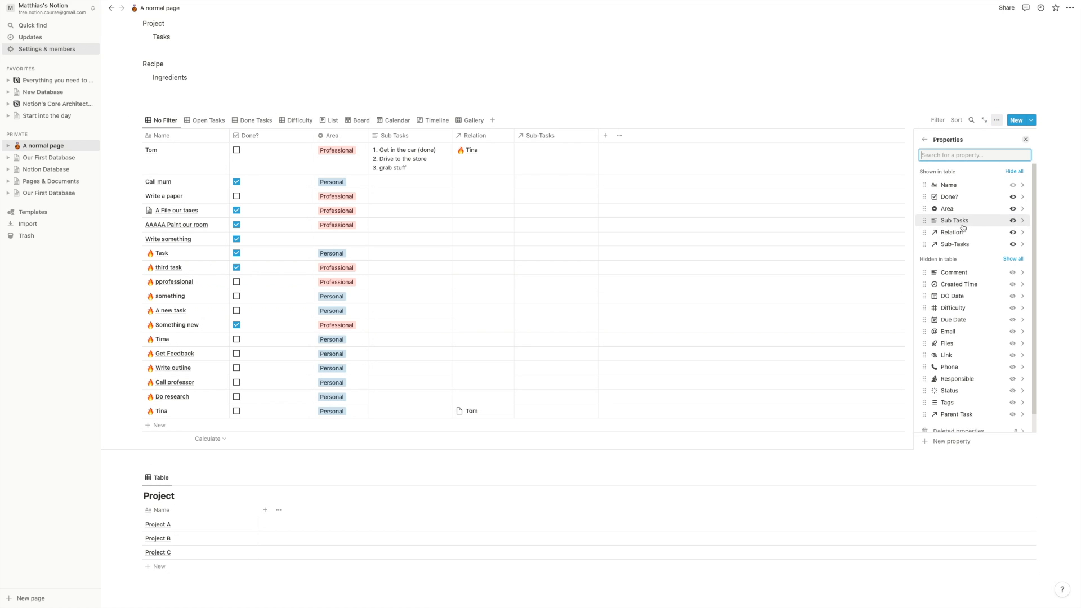
{"action": "scroll", "coordinate": [963, 227], "scroll_direction": "down", "scroll_amount": 2}
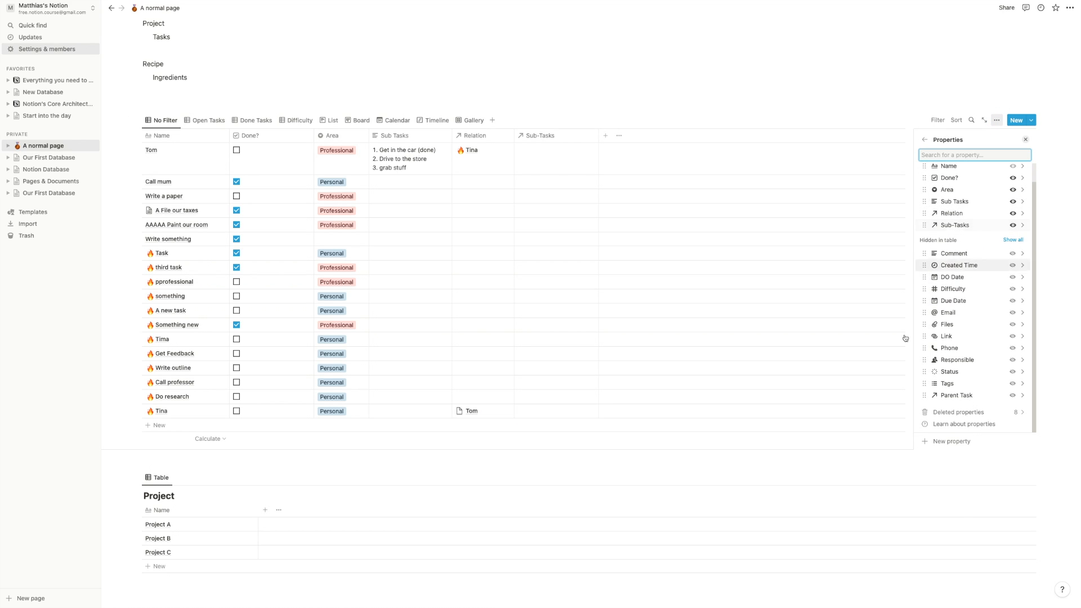
{"action": "left_click", "coordinate": [1013, 396]}
{"action": "left_click", "coordinate": [707, 92]}
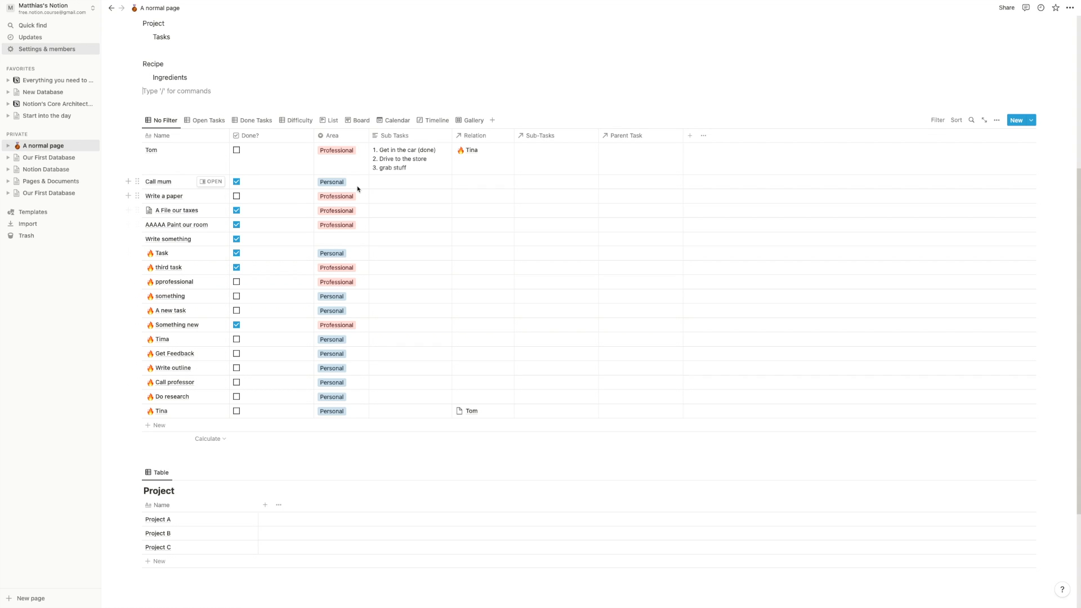
- Link Do research, Call professor, Get Feedback and Write outline as Write a paper's sub-tasks, wrapping the column
{"action": "left_click", "coordinate": [539, 195]}
{"action": "scroll", "coordinate": [570, 279], "scroll_direction": "down", "scroll_amount": 3}
{"action": "scroll", "coordinate": [570, 279], "scroll_direction": "down", "scroll_amount": 2}
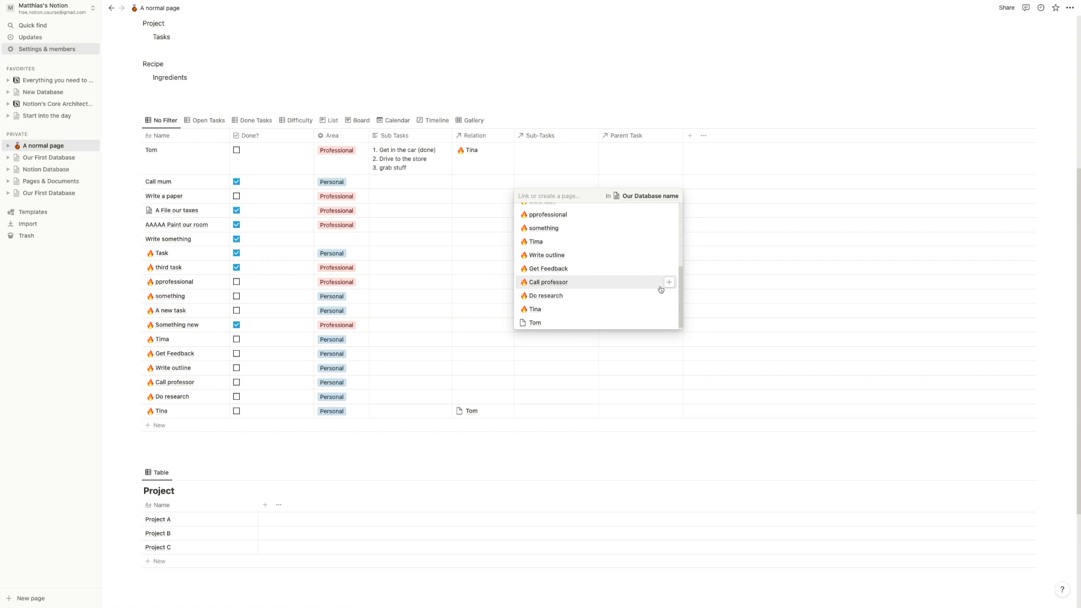
{"action": "left_click", "coordinate": [669, 296]}
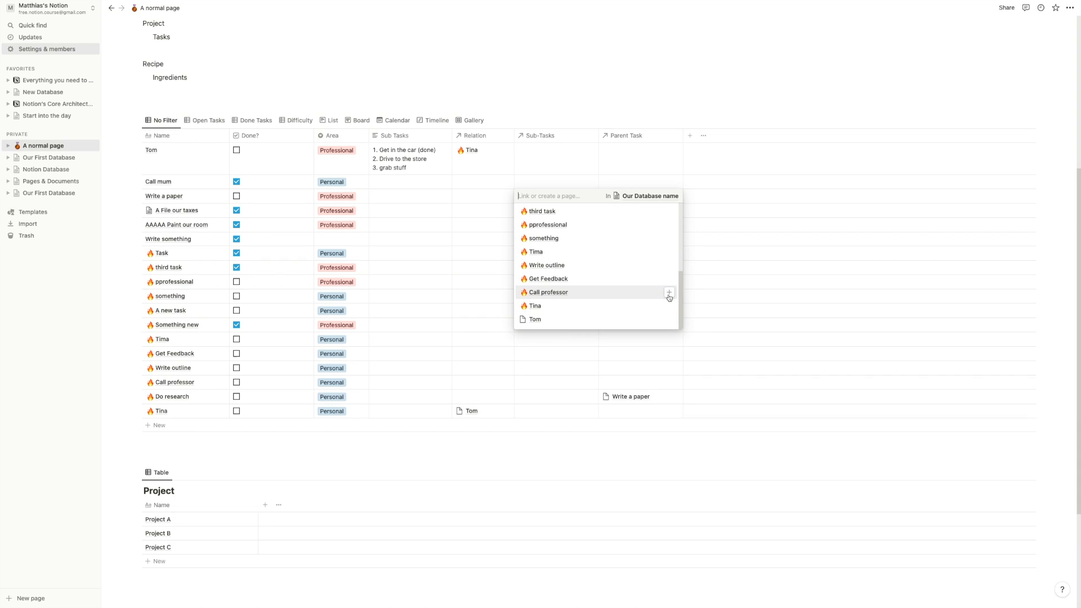
{"action": "left_click", "coordinate": [669, 296]}
{"action": "left_click", "coordinate": [669, 296]}
{"action": "left_click", "coordinate": [669, 296]}
{"action": "left_click", "coordinate": [526, 77]}
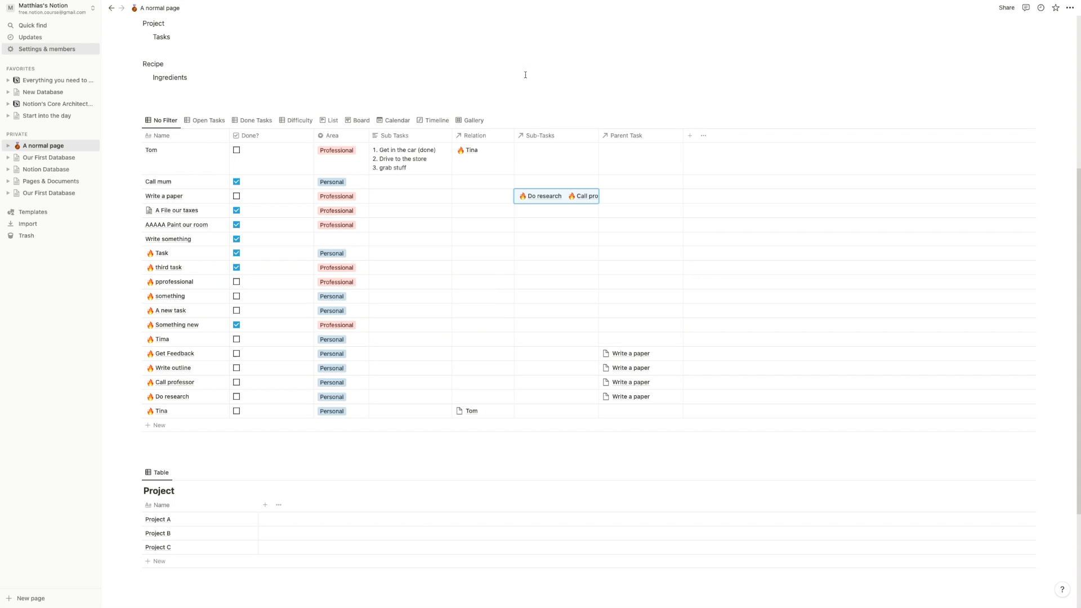
{"action": "left_click", "coordinate": [549, 136]}
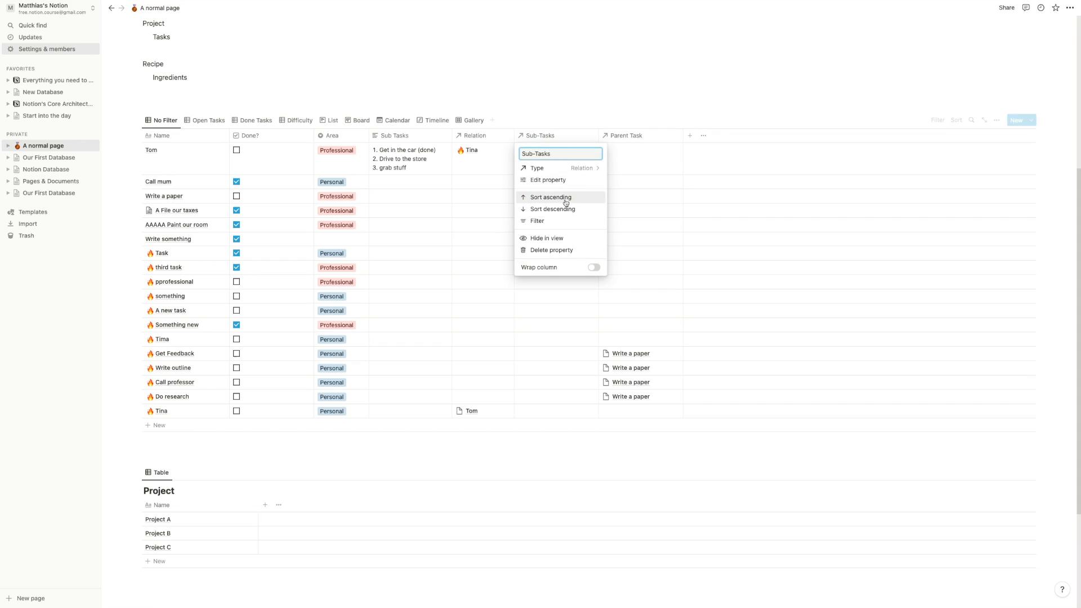
{"action": "left_click", "coordinate": [595, 269]}
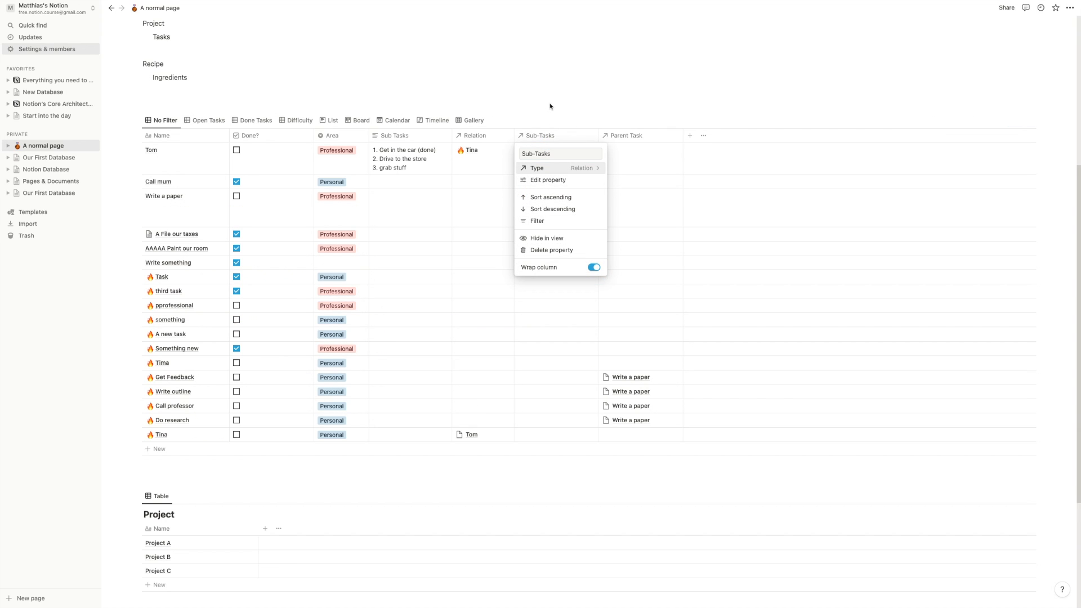
{"action": "left_click", "coordinate": [550, 105]}
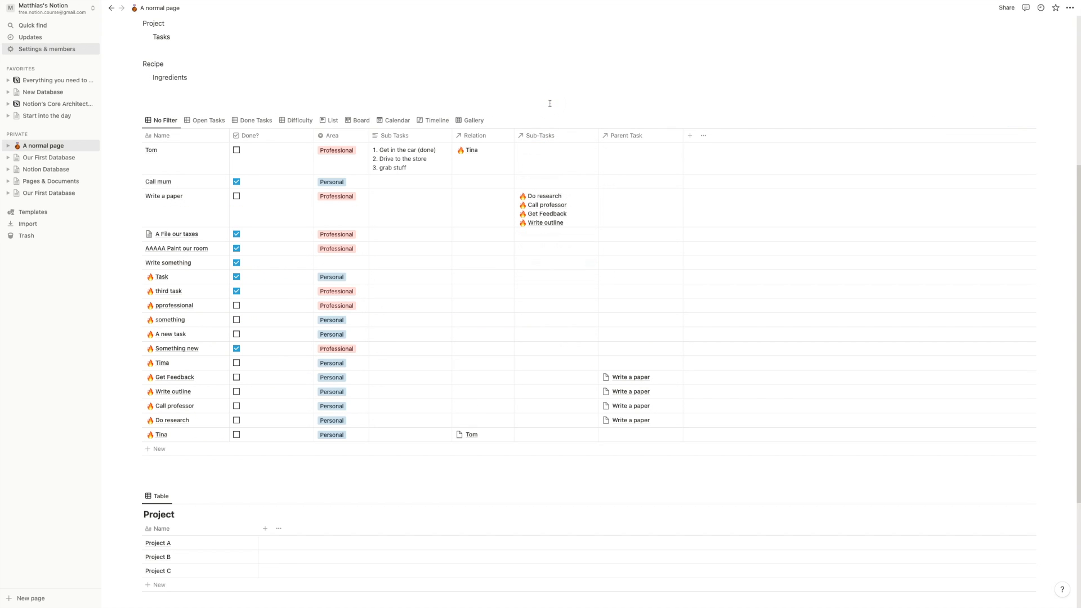
- Create sub-task 'and another task' under Write a paper, with its own 'one more sub-task'
{"action": "left_click", "coordinate": [572, 203]}
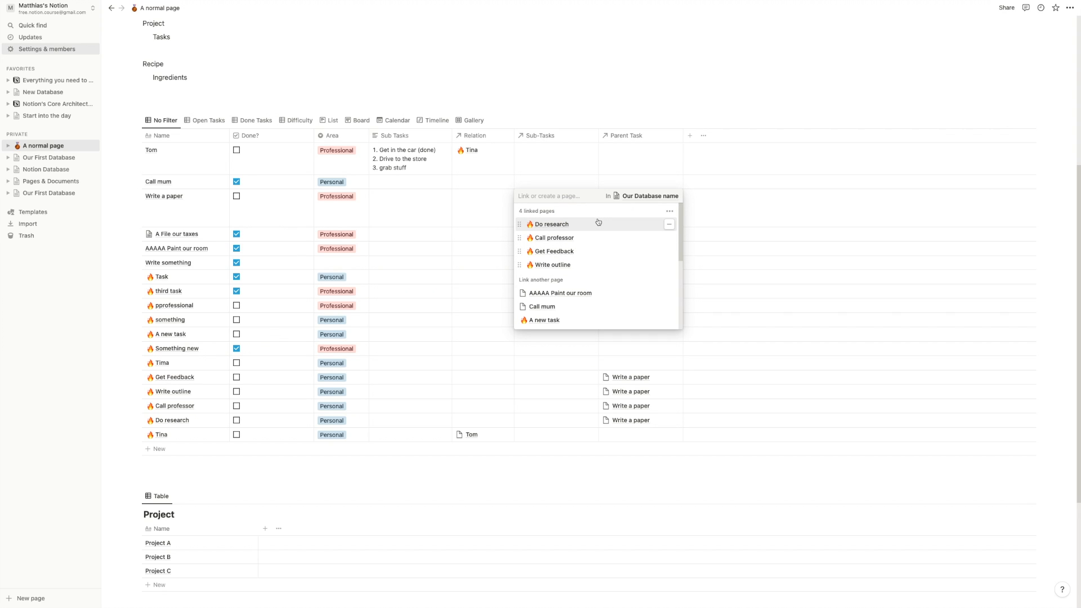
{"action": "type", "text": "an"}
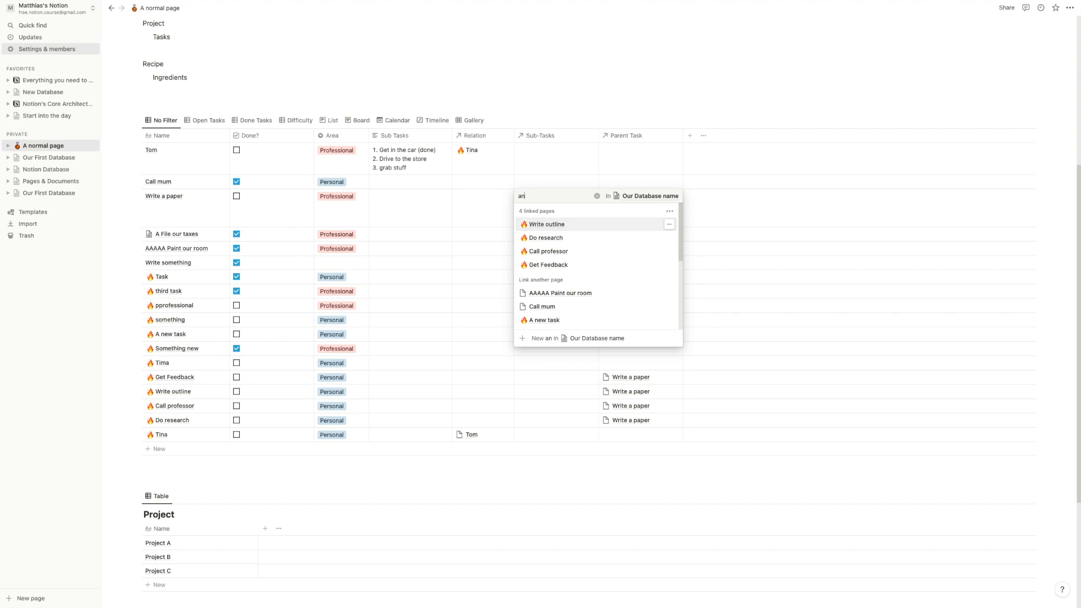
{"action": "type", "text": "d another task"}
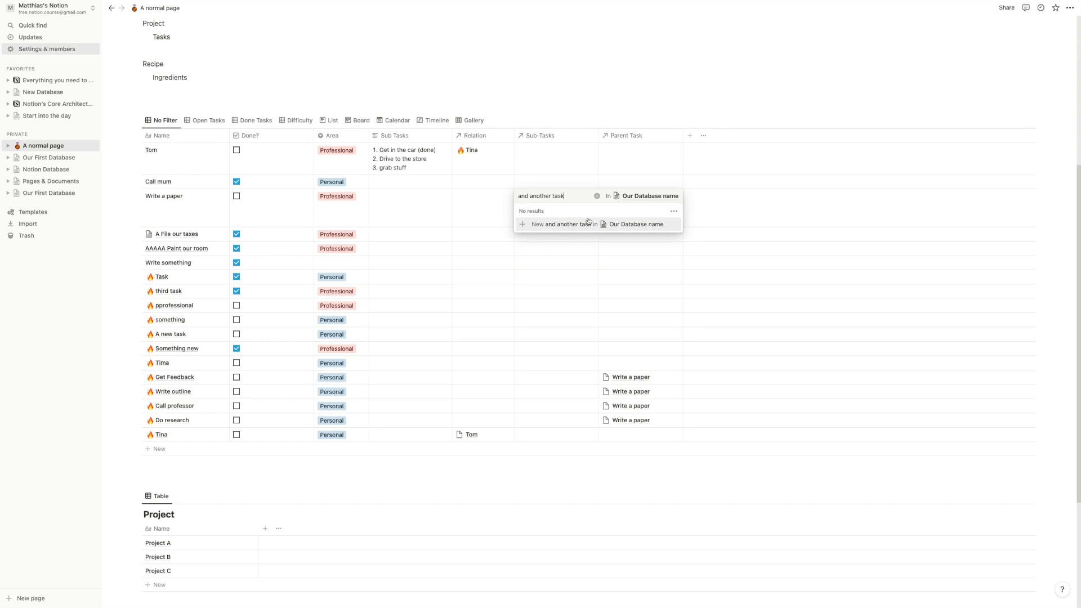
{"action": "left_click", "coordinate": [580, 226]}
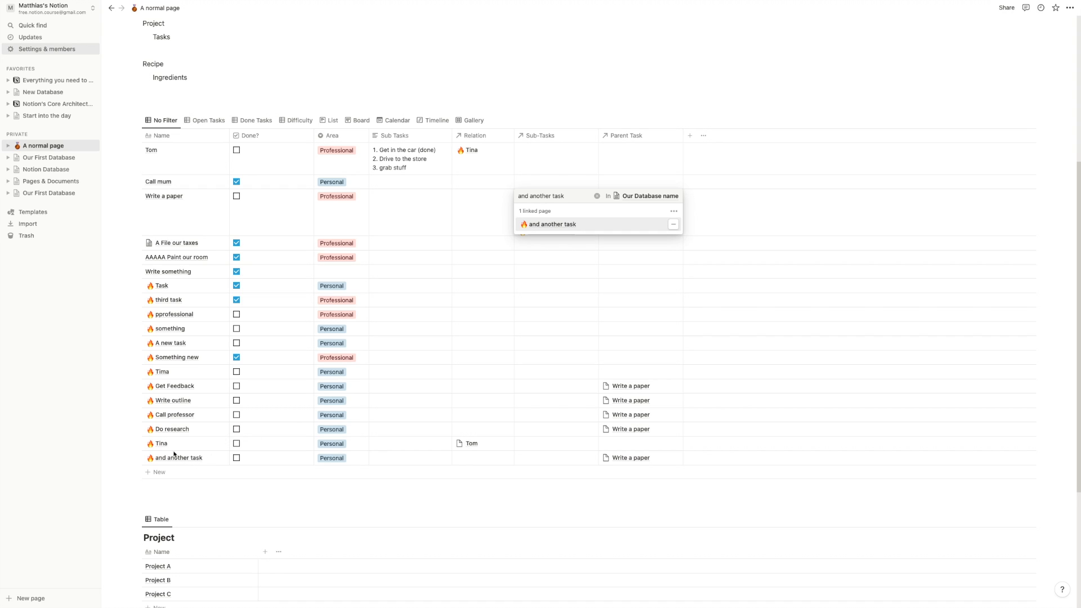
{"action": "left_click", "coordinate": [534, 77]}
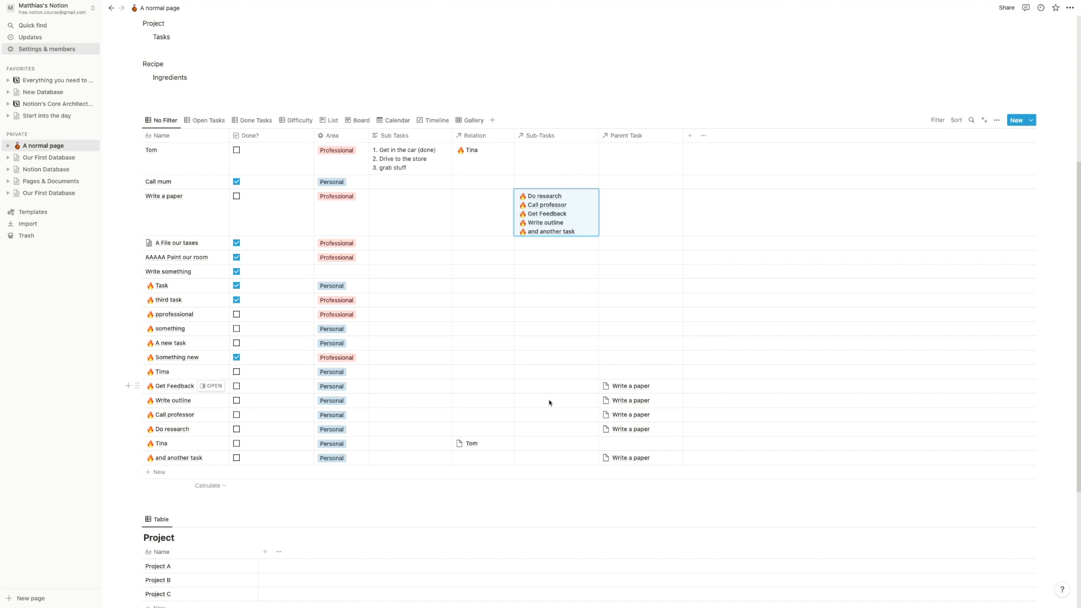
{"action": "left_click", "coordinate": [539, 457]}
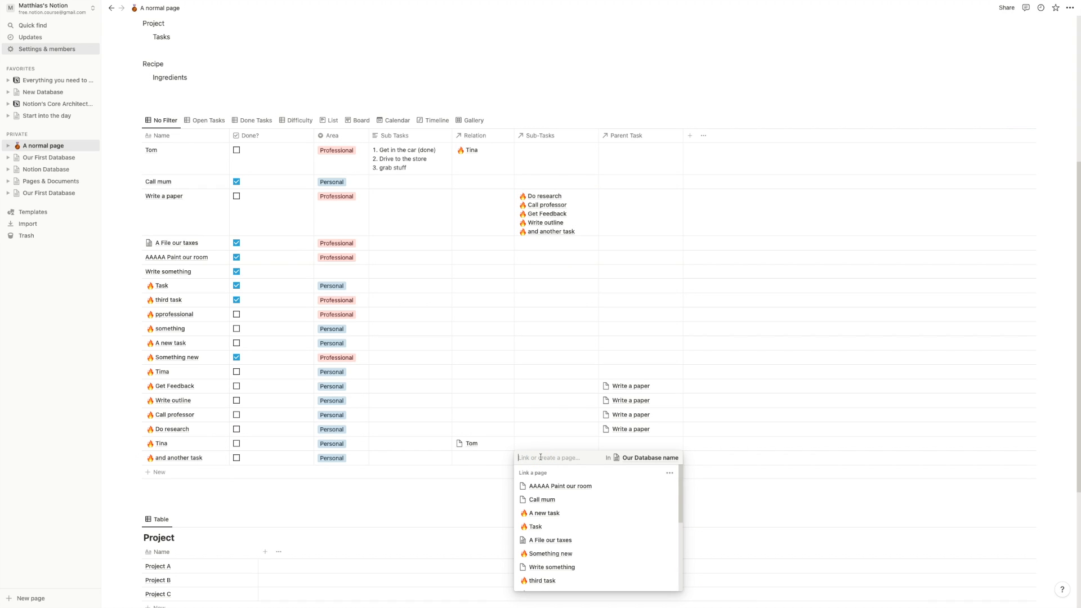
{"action": "type", "text": "one more sub-task"}
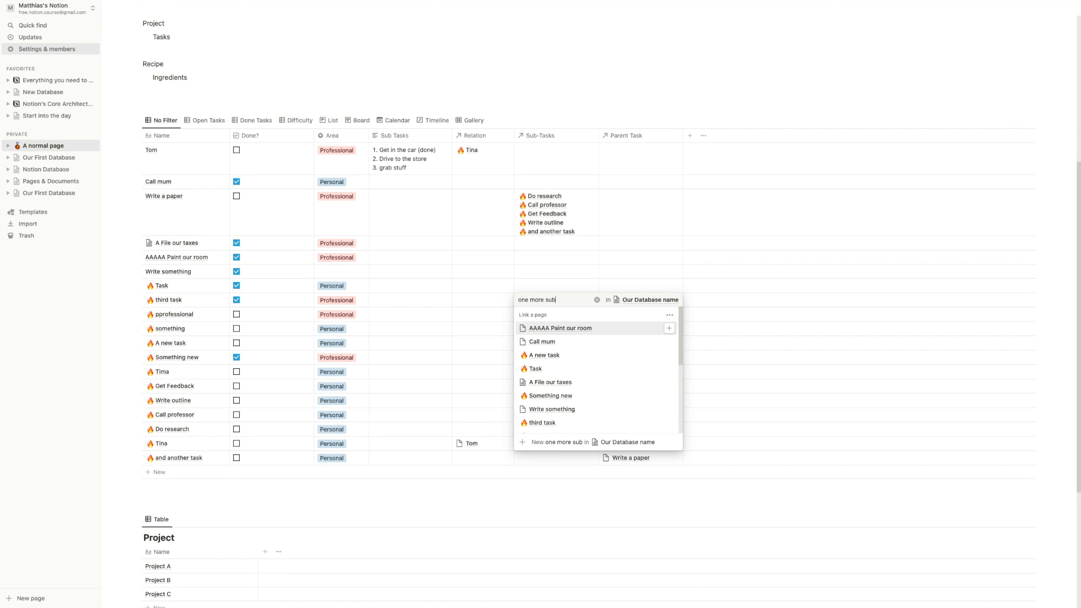
{"action": "left_click", "coordinate": [609, 445]}
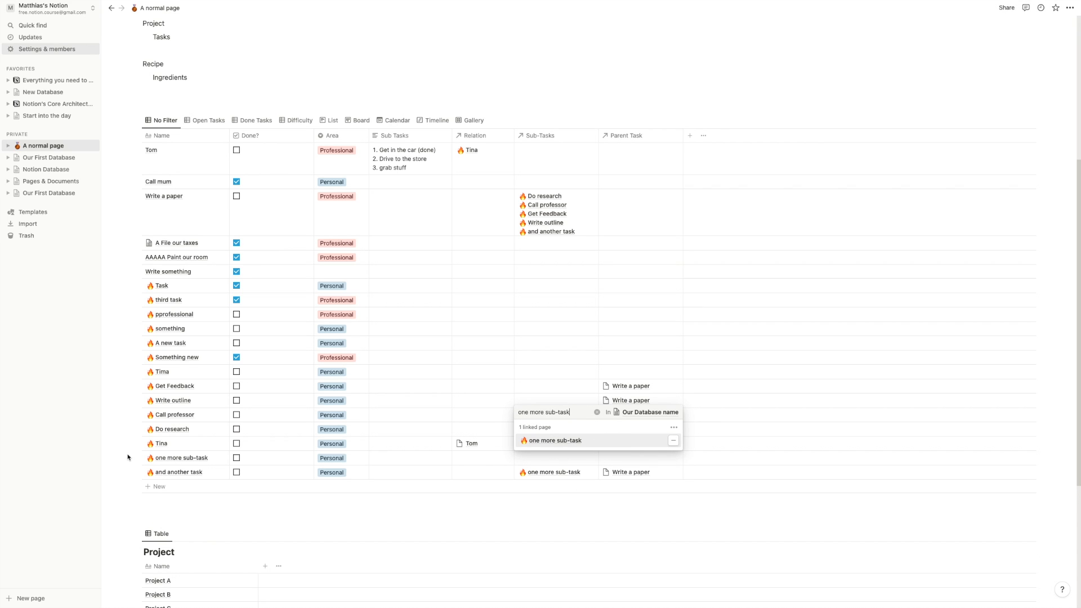
{"action": "key", "text": "Escape"}
{"action": "scroll", "coordinate": [563, 445], "scroll_direction": "down", "scroll_amount": 2}
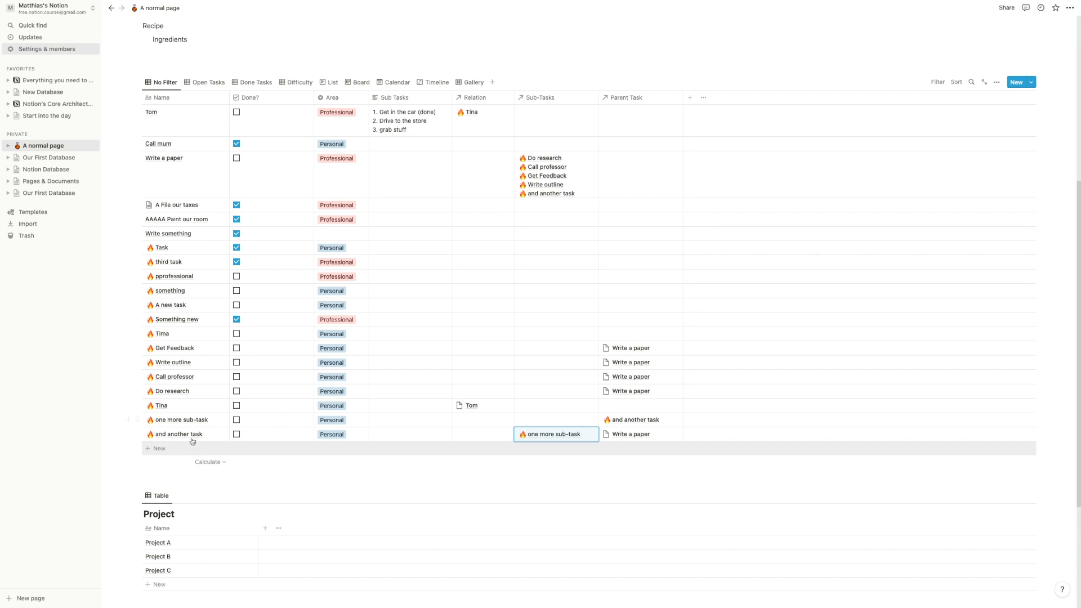
{"action": "scroll", "coordinate": [687, 450], "scroll_direction": "up", "scroll_amount": 1}
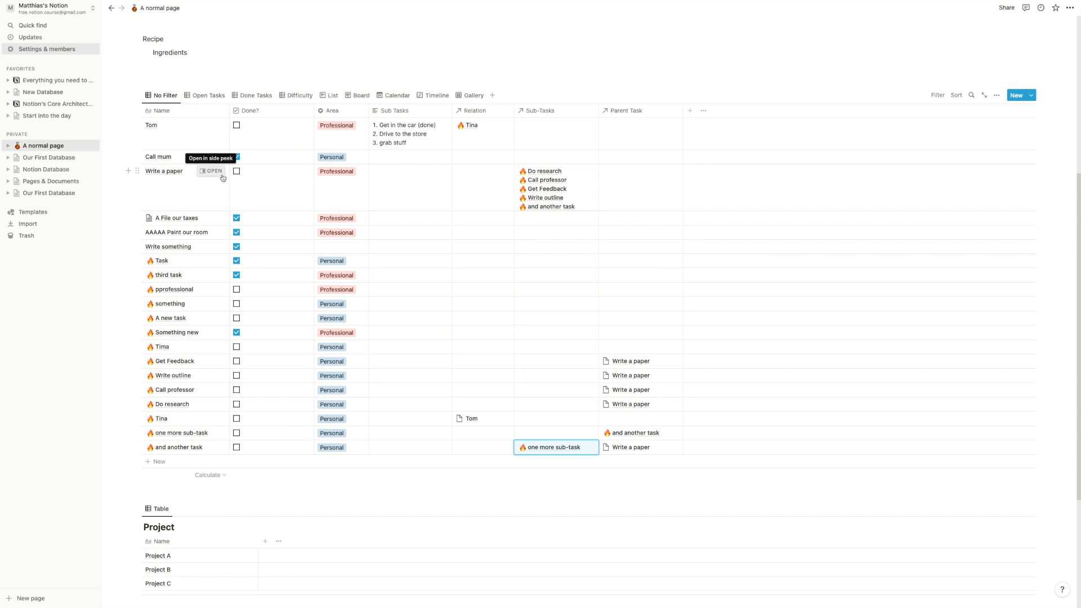
- Tick Done? on Write a paper's Do research sub-task, then close the side peek
{"action": "left_click", "coordinate": [214, 172]}
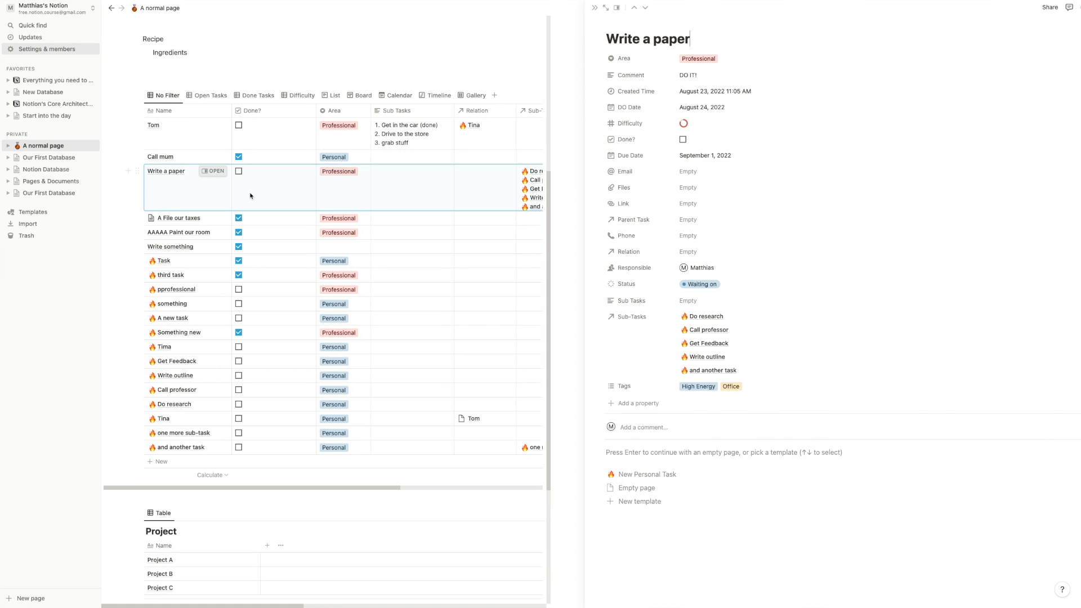
{"action": "left_click", "coordinate": [661, 317]}
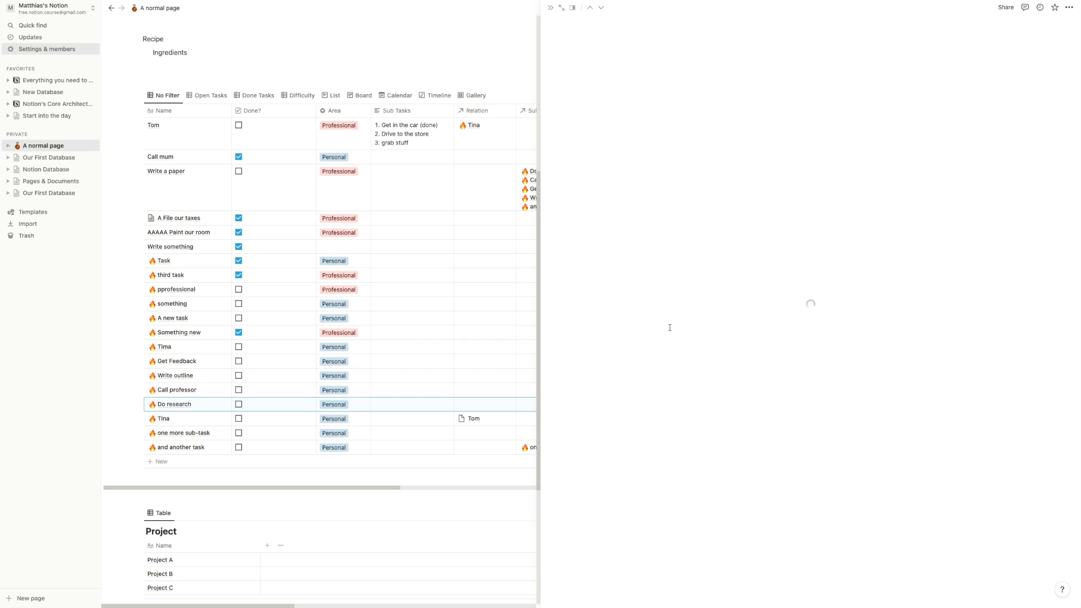
{"action": "left_click", "coordinate": [639, 140]}
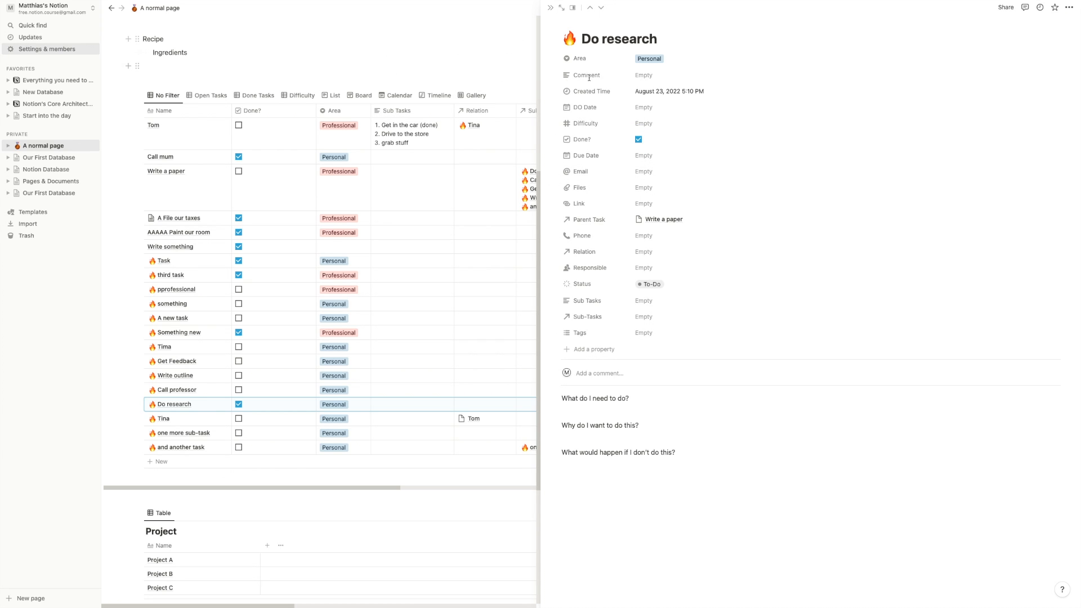
{"action": "left_click", "coordinate": [661, 220]}
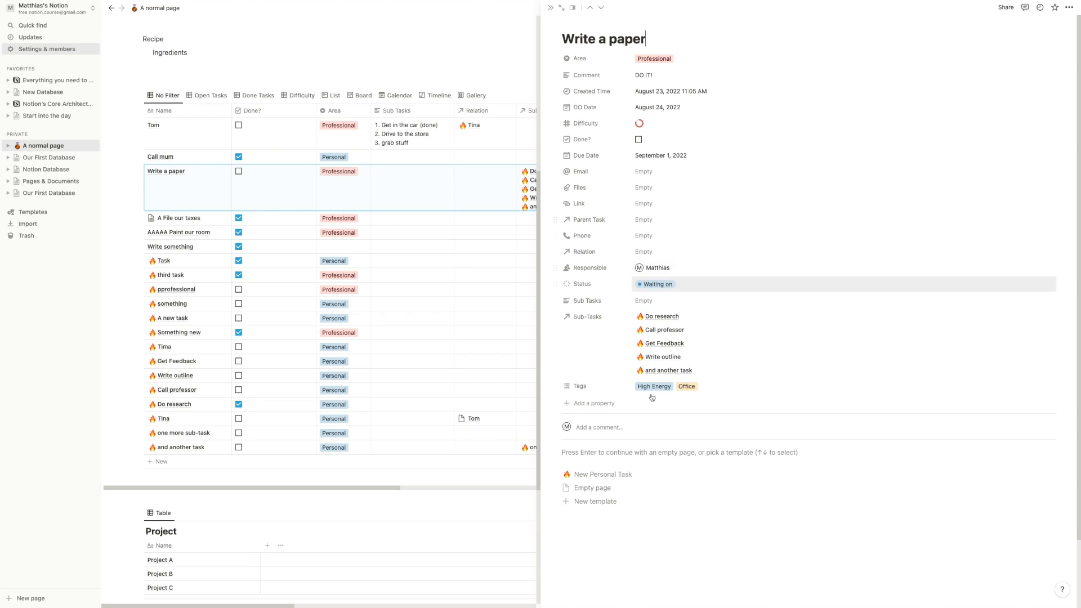
{"action": "left_click", "coordinate": [664, 330]}
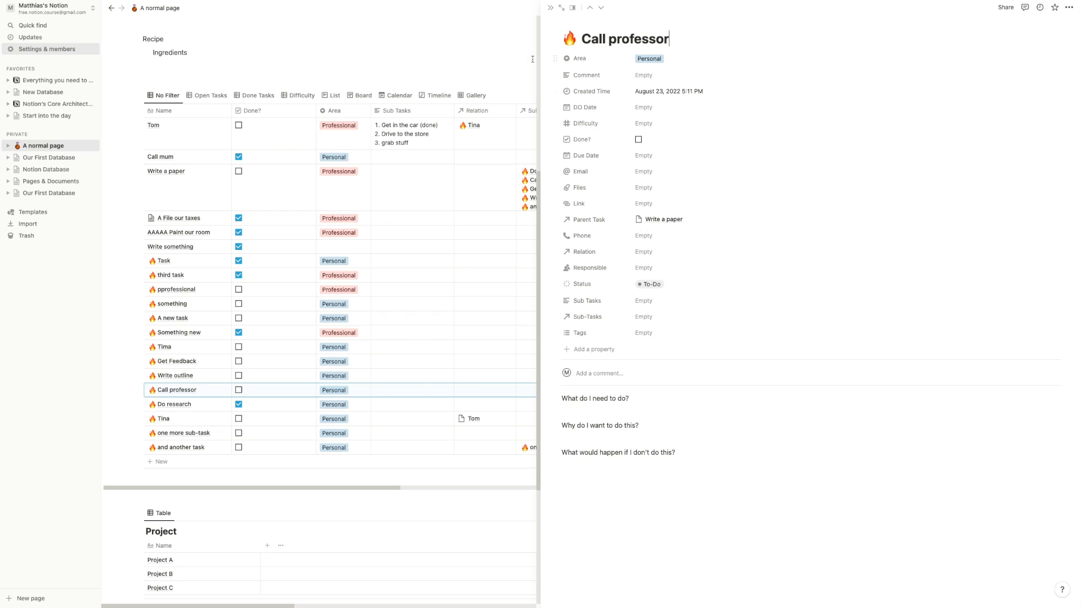
{"action": "left_click", "coordinate": [551, 10]}
{"action": "left_click", "coordinate": [407, 133]}
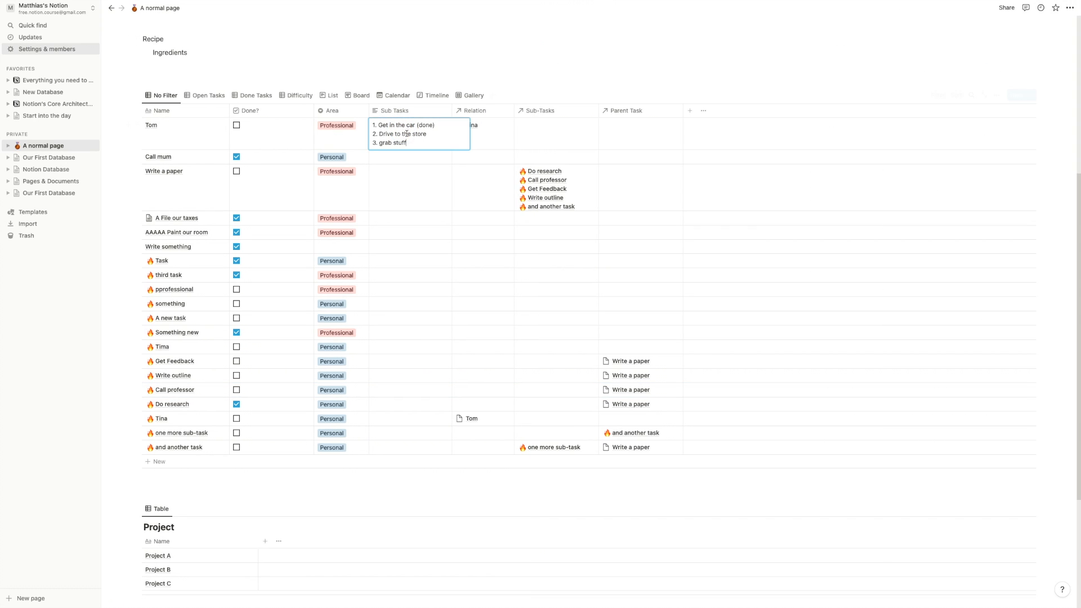
- Add a Tasks property to the Project table as a relation to Our Database name
{"action": "left_click", "coordinate": [363, 79]}
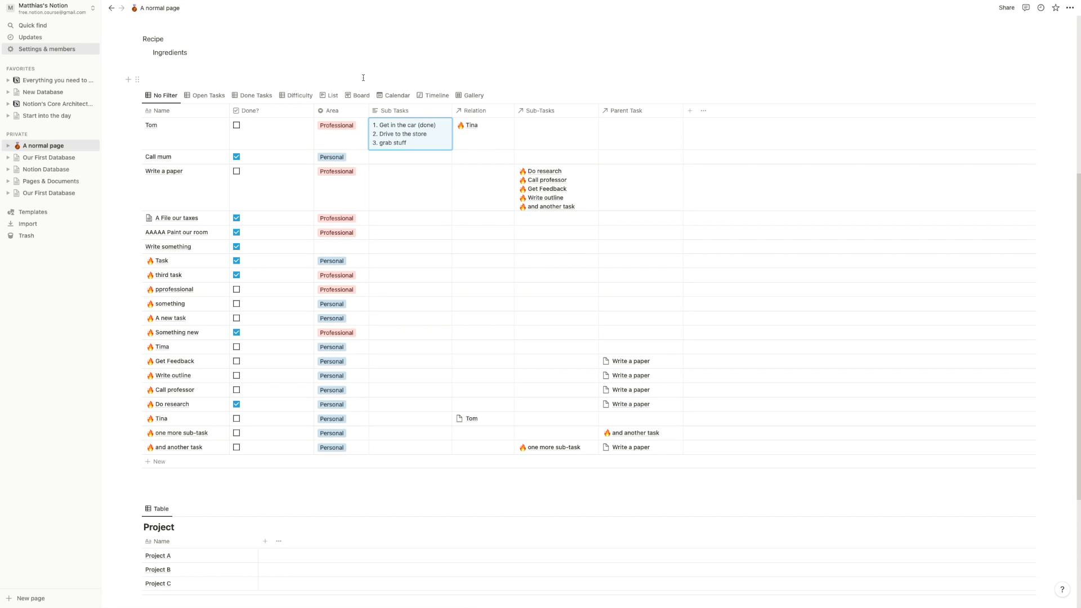
{"action": "scroll", "coordinate": [284, 316], "scroll_direction": "down", "scroll_amount": 2}
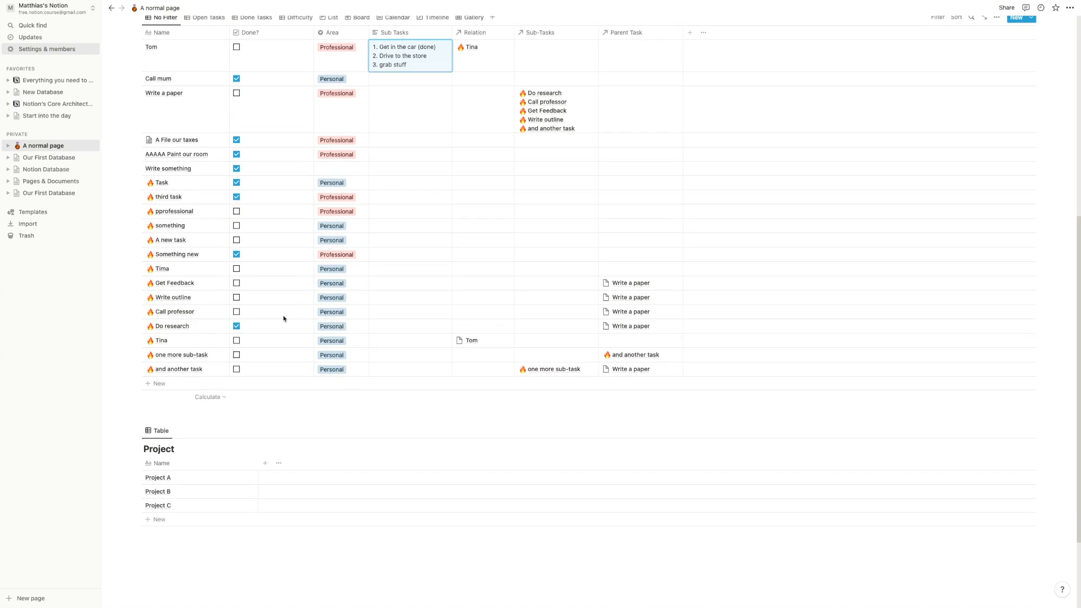
{"action": "scroll", "coordinate": [285, 319], "scroll_direction": "up", "scroll_amount": 1}
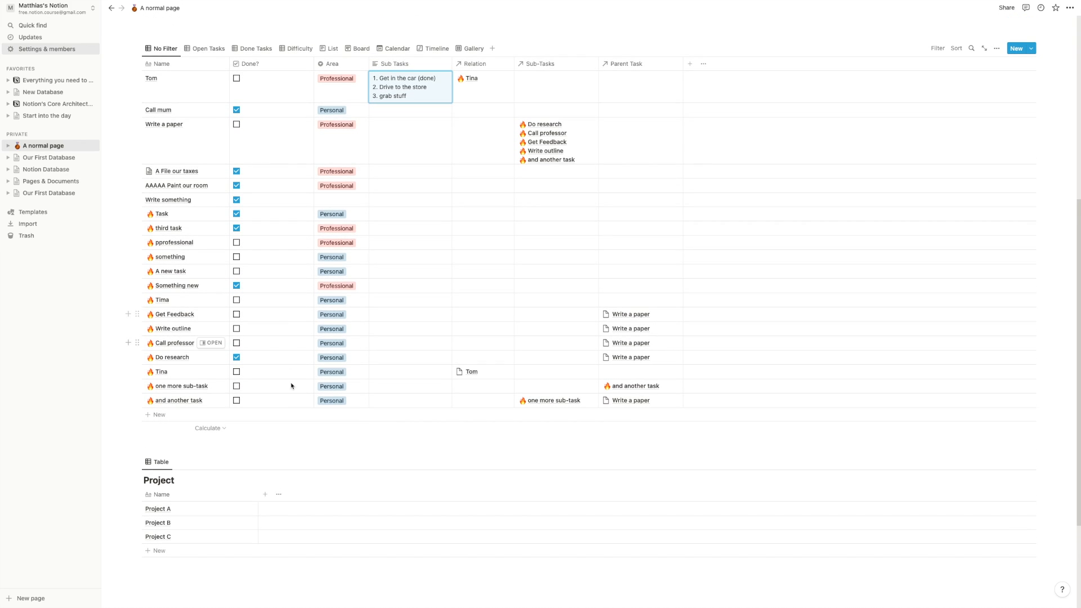
{"action": "scroll", "coordinate": [283, 422], "scroll_direction": "down", "scroll_amount": 2}
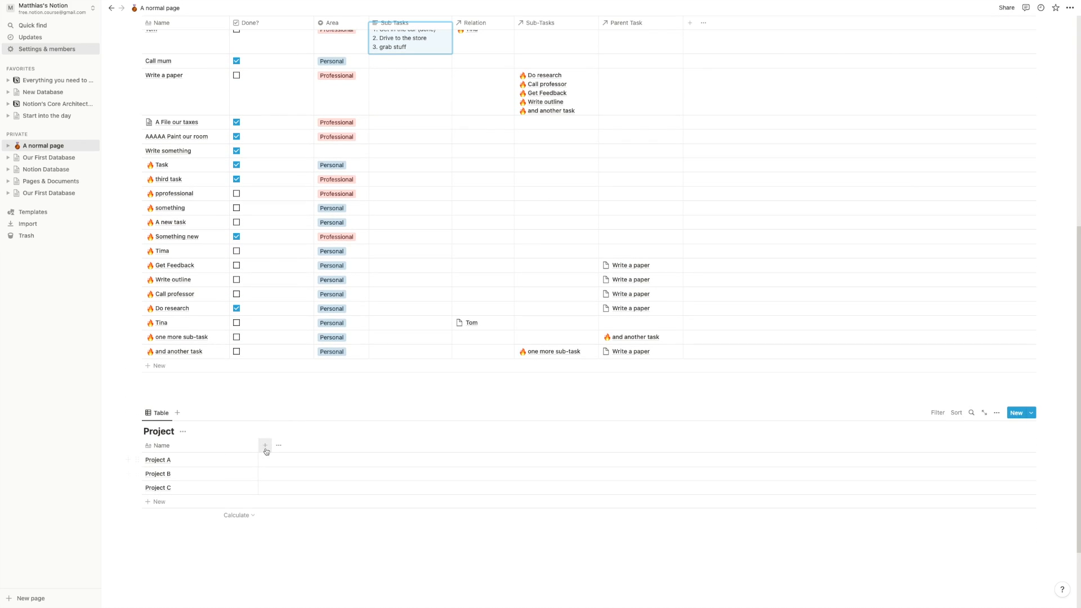
{"action": "scroll", "coordinate": [266, 450], "scroll_direction": "down", "scroll_amount": 1}
{"action": "scroll", "coordinate": [237, 395], "scroll_direction": "up", "scroll_amount": 1}
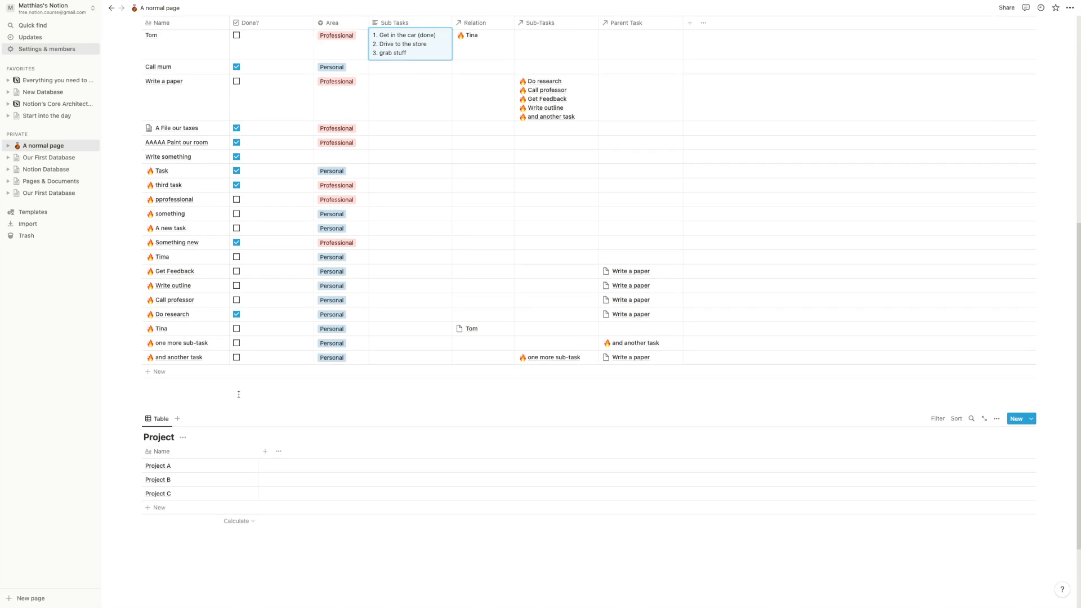
{"action": "scroll", "coordinate": [237, 396], "scroll_direction": "up", "scroll_amount": 3}
{"action": "scroll", "coordinate": [366, 191], "scroll_direction": "down", "scroll_amount": 1}
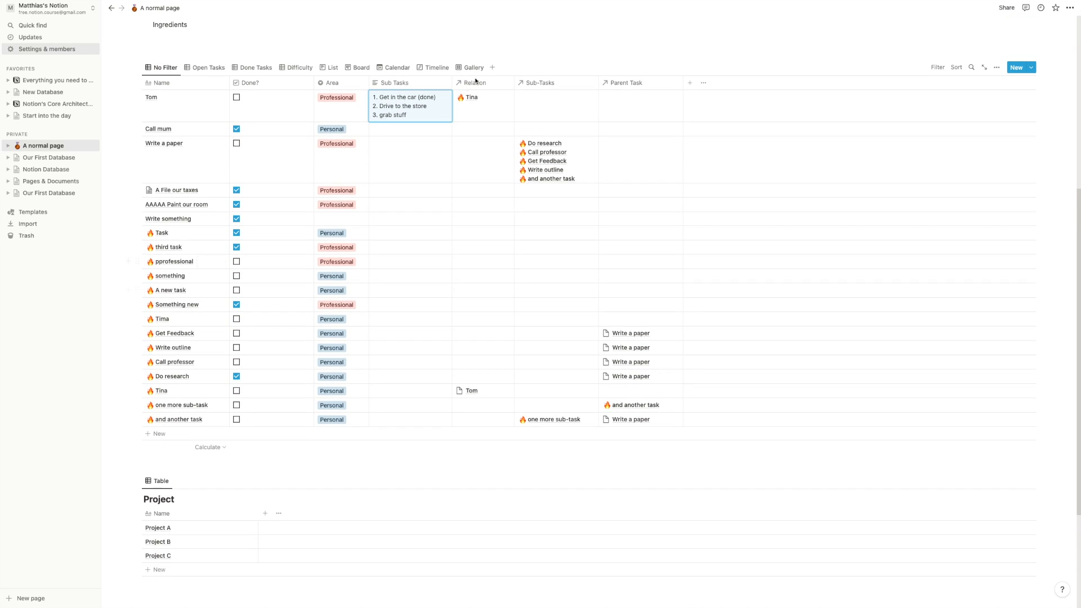
{"action": "scroll", "coordinate": [309, 466], "scroll_direction": "down", "scroll_amount": 4}
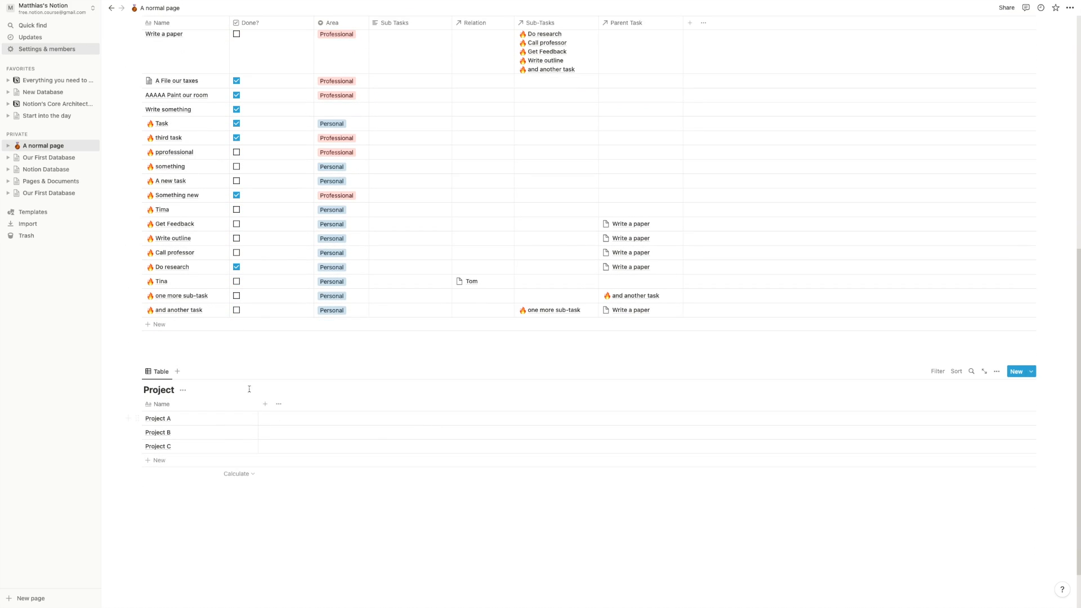
{"action": "left_click", "coordinate": [264, 405]}
{"action": "type", "text": "Tasks"}
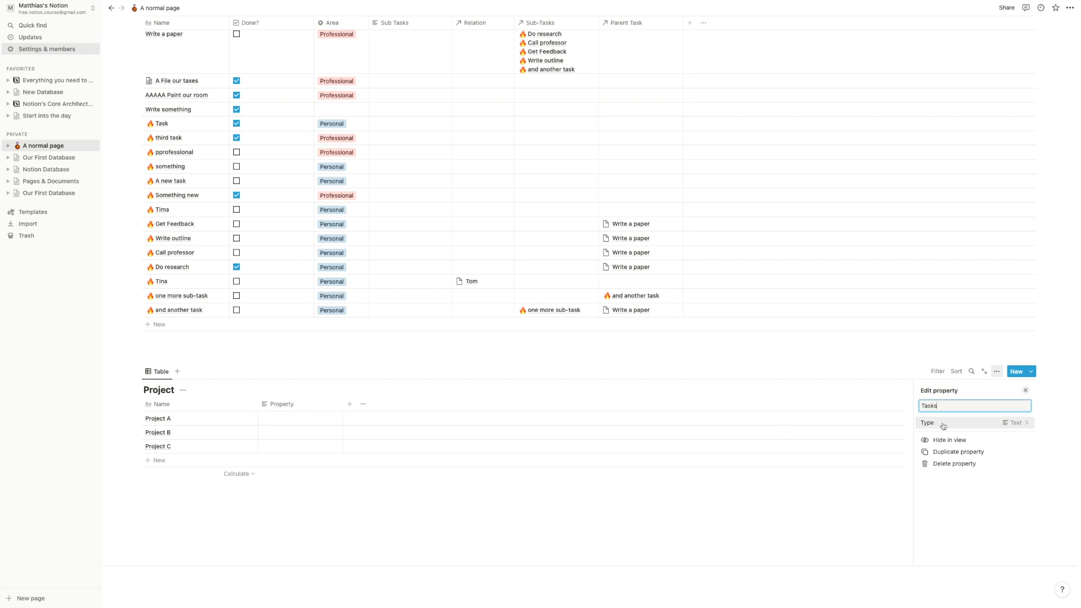
{"action": "left_click", "coordinate": [1013, 422]}
{"action": "left_click", "coordinate": [936, 353]}
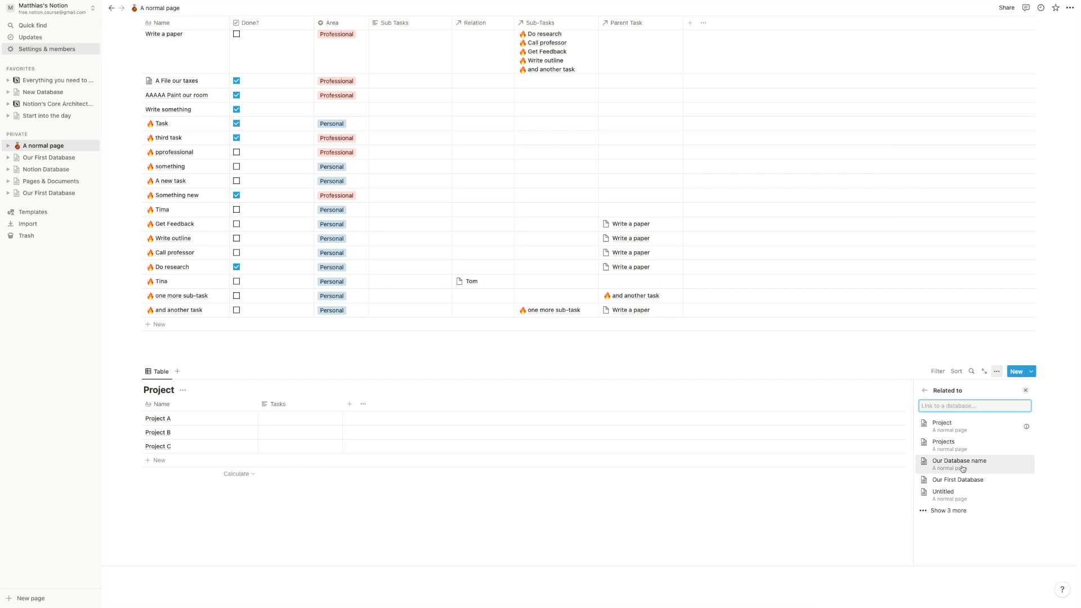
{"action": "left_click", "coordinate": [990, 462]}
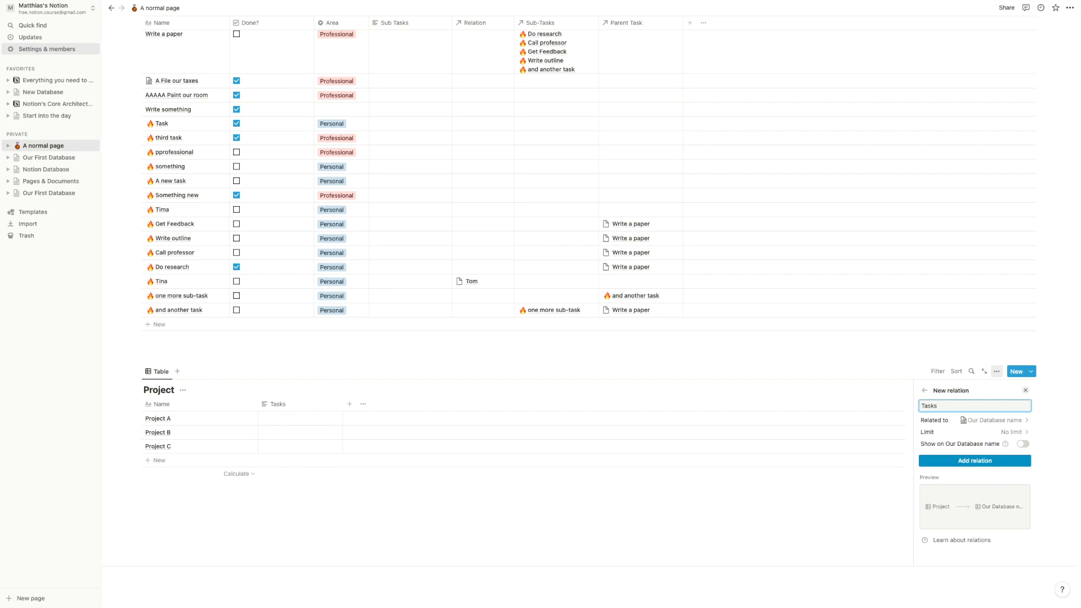
- Show the Tasks relation on Our Database name too, with its back-relation named Project
{"action": "left_click", "coordinate": [1021, 445]}
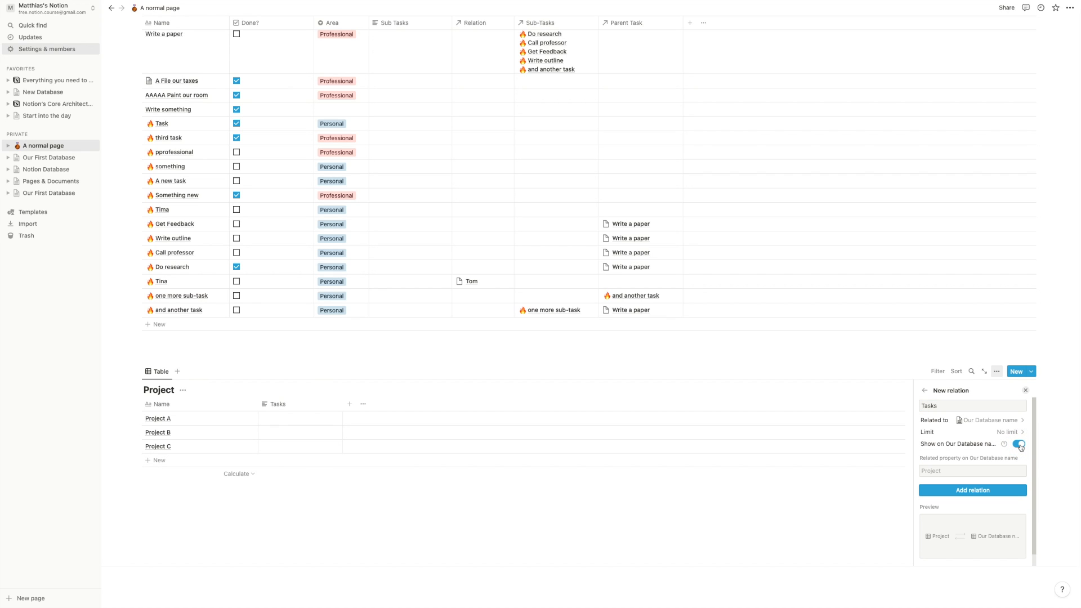
{"action": "left_click", "coordinate": [995, 470]}
{"action": "type", "text": "Project"}
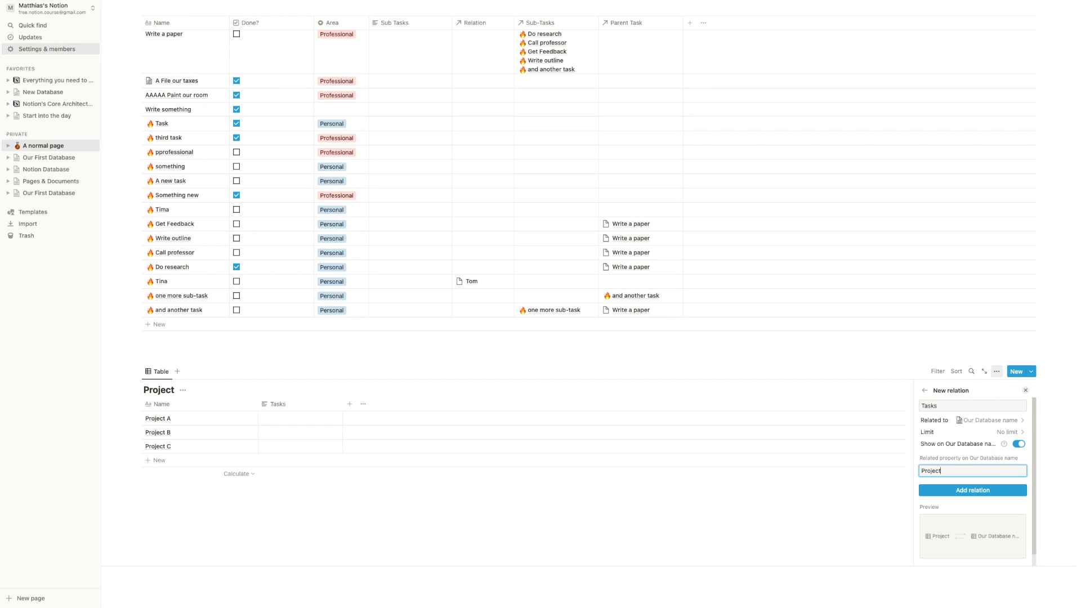
{"action": "left_click", "coordinate": [1002, 490]}
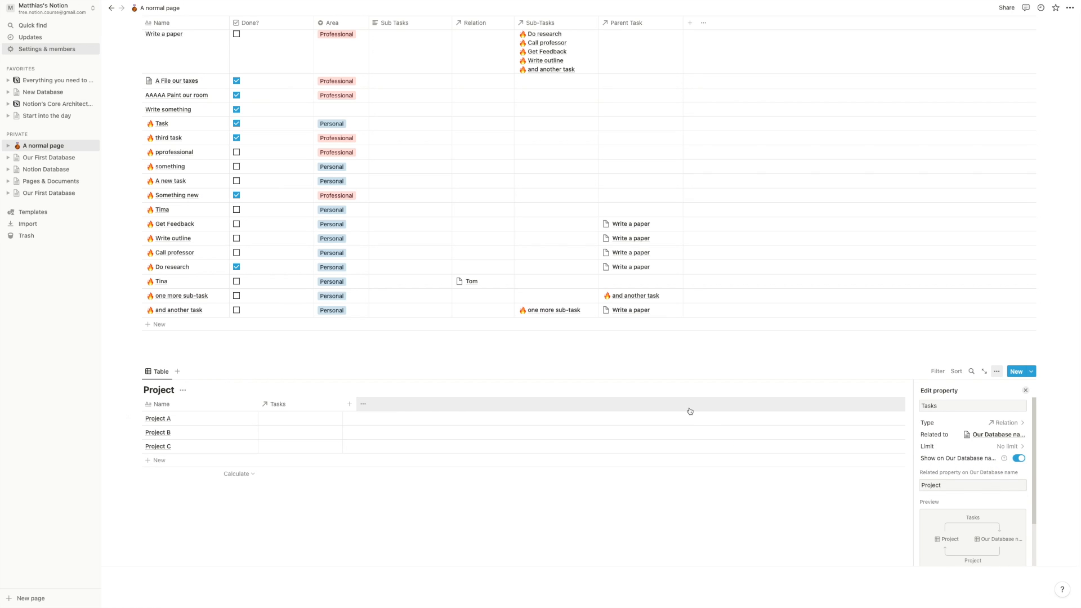
{"action": "left_click", "coordinate": [683, 355]}
- Unhide the Project column in the task table through the view's Properties list
{"action": "scroll", "coordinate": [728, 141], "scroll_direction": "up", "scroll_amount": 3}
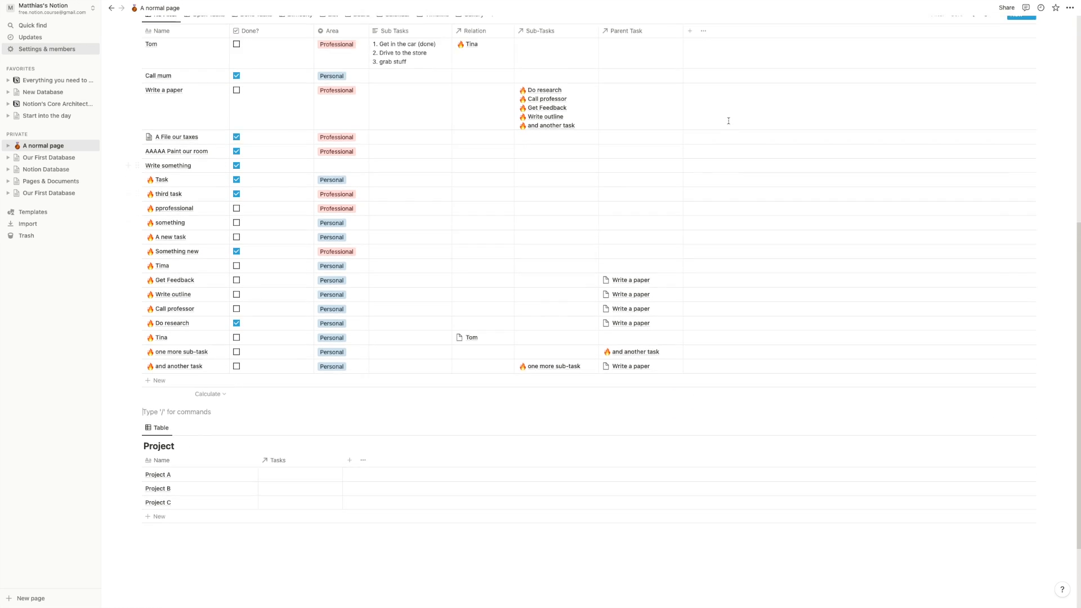
{"action": "left_click", "coordinate": [997, 45]}
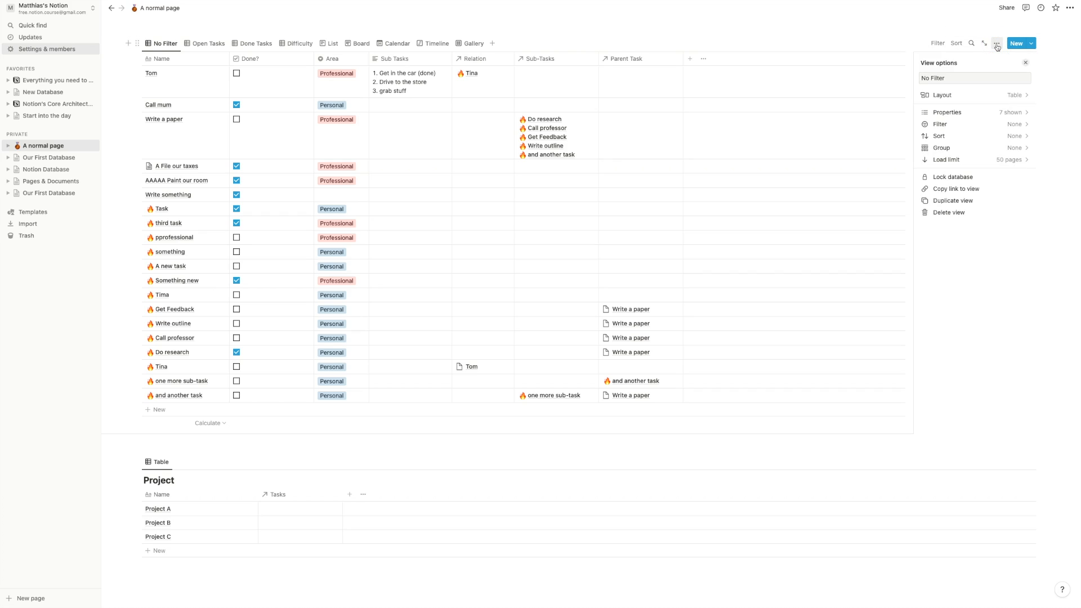
{"action": "left_click", "coordinate": [980, 112]}
{"action": "left_click", "coordinate": [981, 114]}
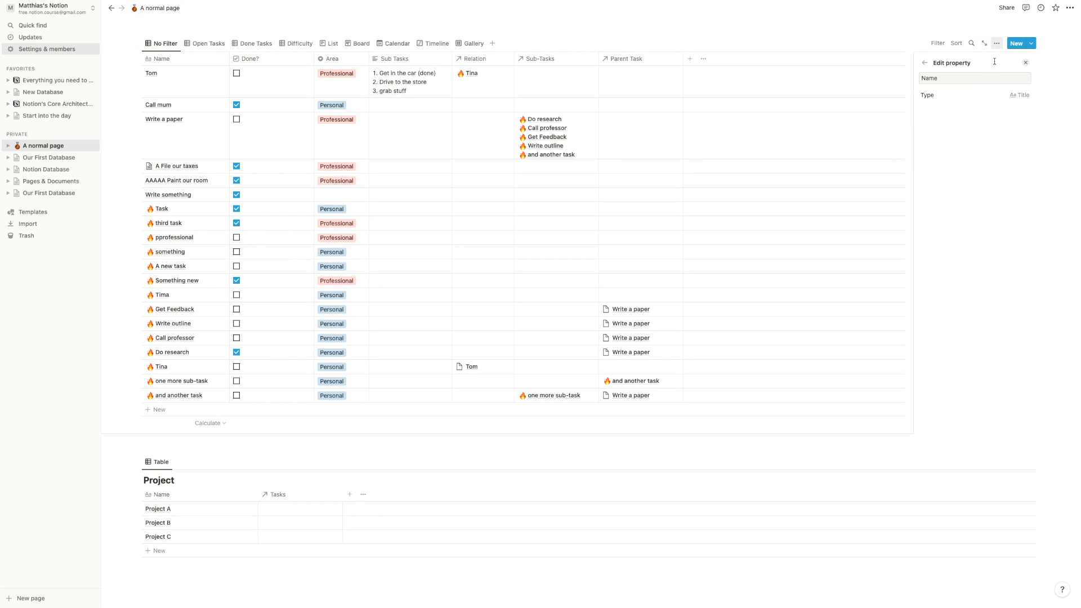
{"action": "left_click", "coordinate": [925, 62]}
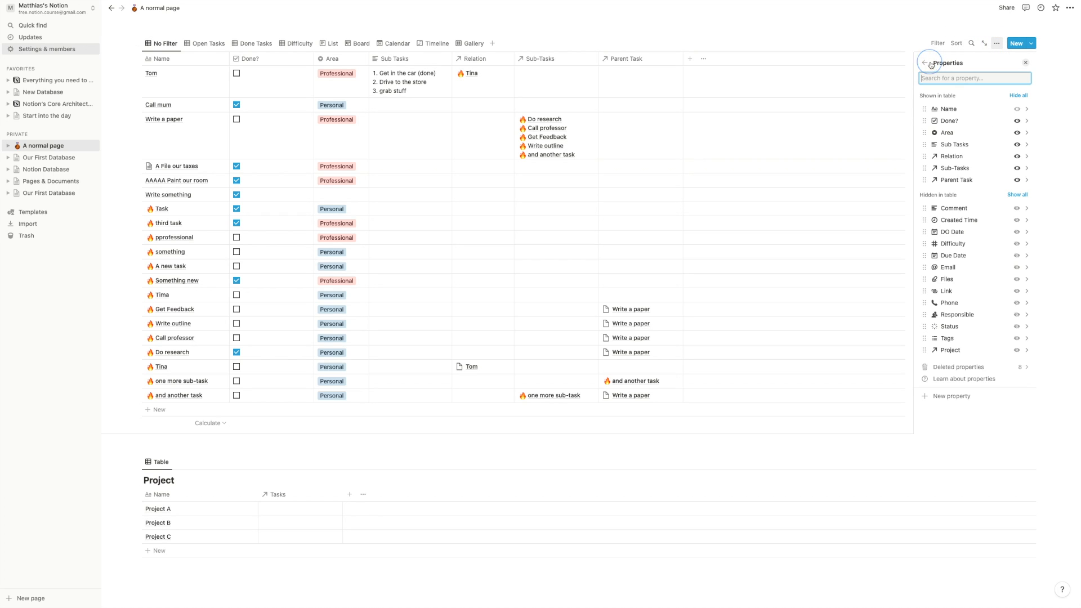
{"action": "left_click", "coordinate": [1017, 350]}
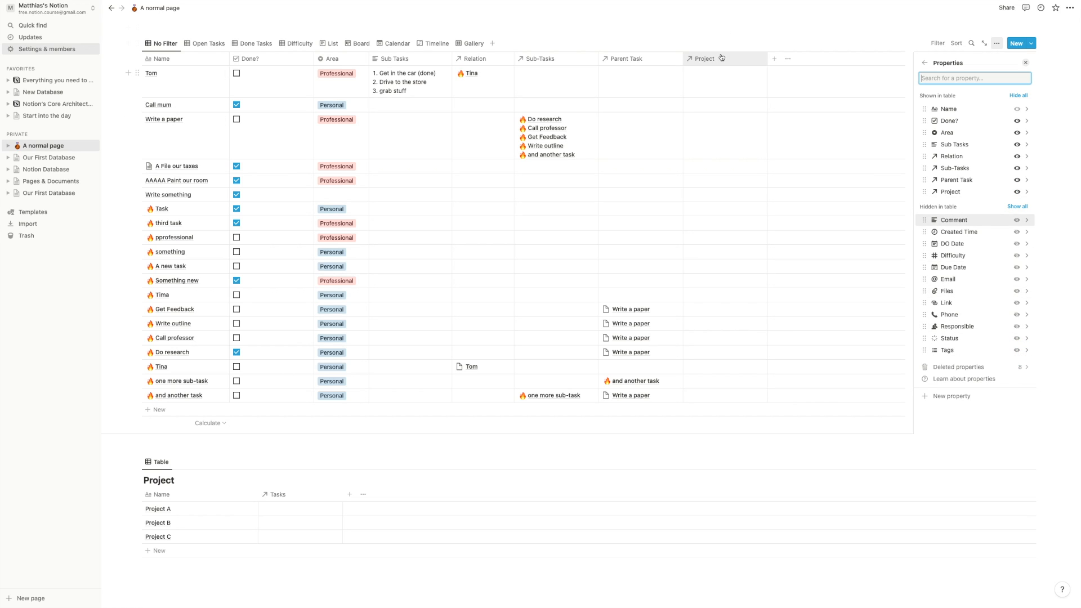
{"action": "left_click", "coordinate": [260, 441]}
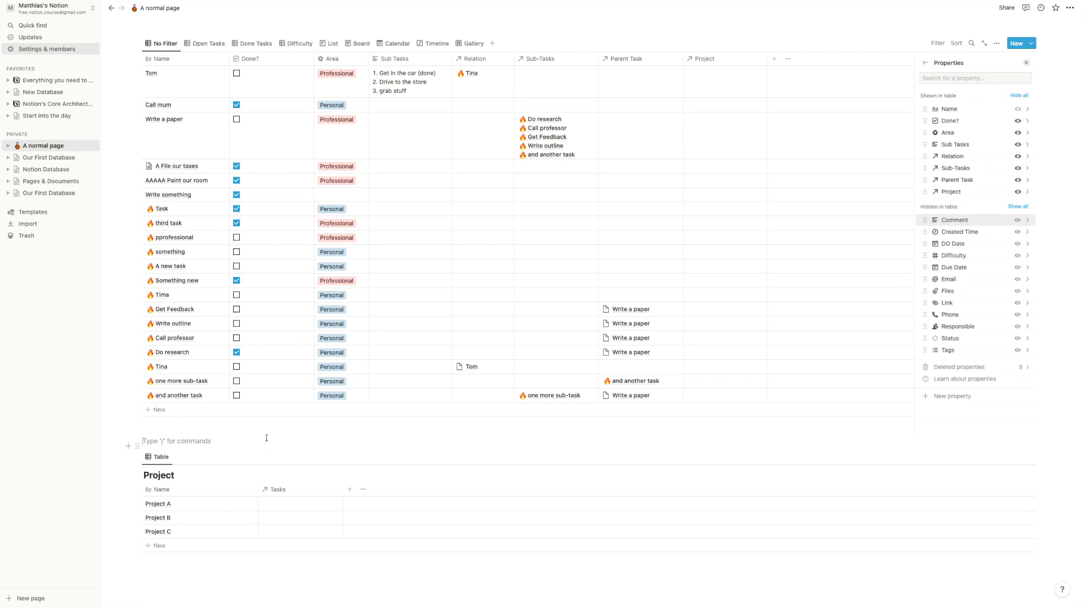
- Link A new task, AAAAA Paint our room, Call mum, Write something and A File our taxes to Project A
{"action": "left_click", "coordinate": [298, 509]}
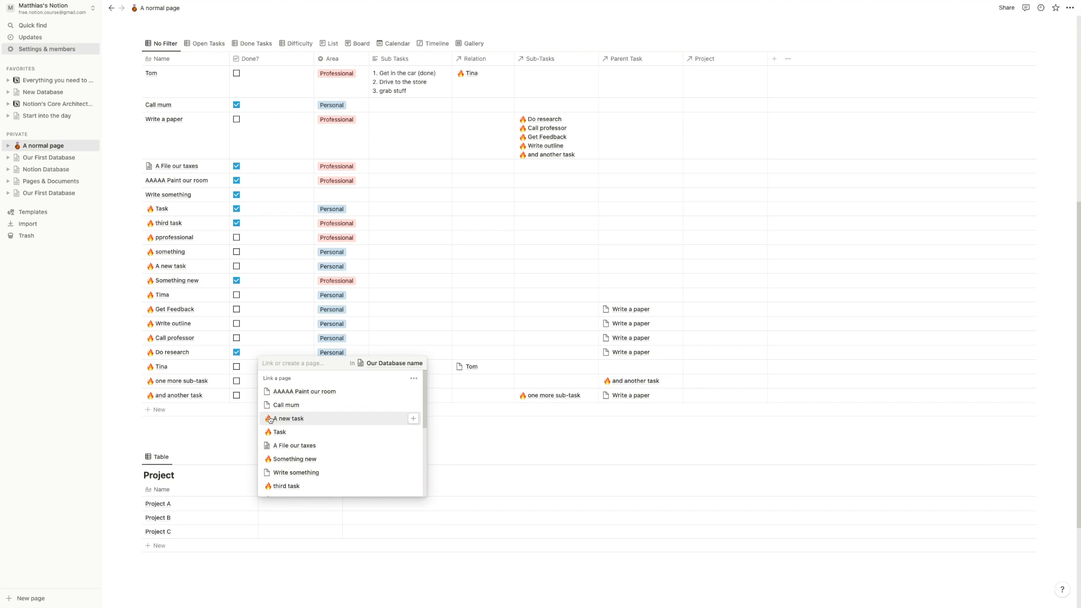
{"action": "left_click", "coordinate": [414, 421]}
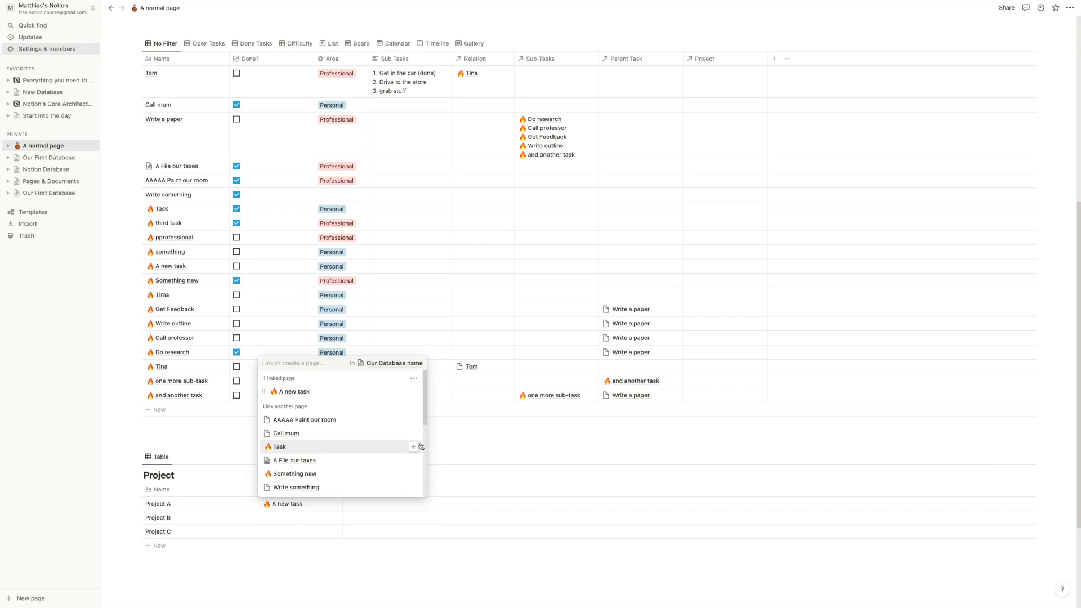
{"action": "left_click", "coordinate": [413, 419]}
{"action": "left_click", "coordinate": [415, 431]}
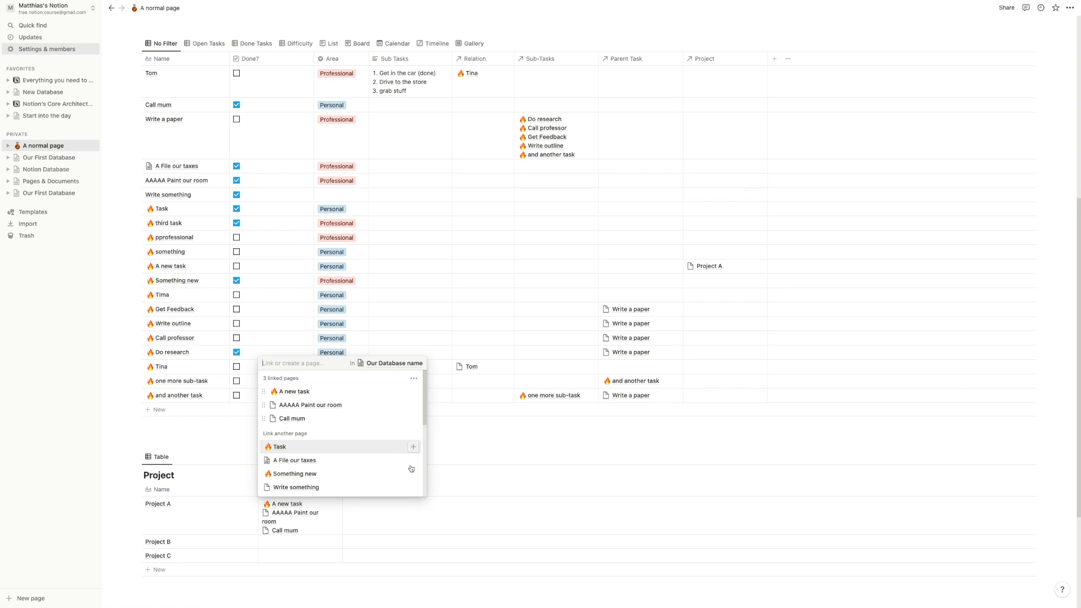
{"action": "left_click", "coordinate": [415, 487]}
{"action": "left_click", "coordinate": [414, 474]}
{"action": "left_click", "coordinate": [186, 434]}
{"action": "scroll", "coordinate": [208, 450], "scroll_direction": "down", "scroll_amount": 2}
{"action": "scroll", "coordinate": [231, 447], "scroll_direction": "up", "scroll_amount": 4}
{"action": "scroll", "coordinate": [240, 446], "scroll_direction": "down", "scroll_amount": 4}
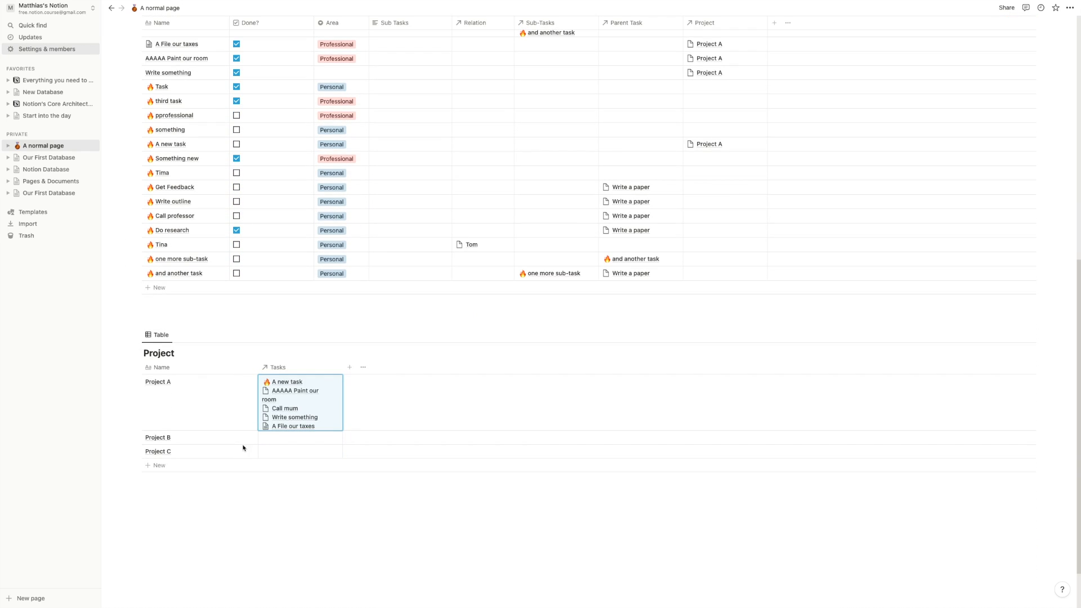
{"action": "scroll", "coordinate": [755, 253], "scroll_direction": "up", "scroll_amount": 4}
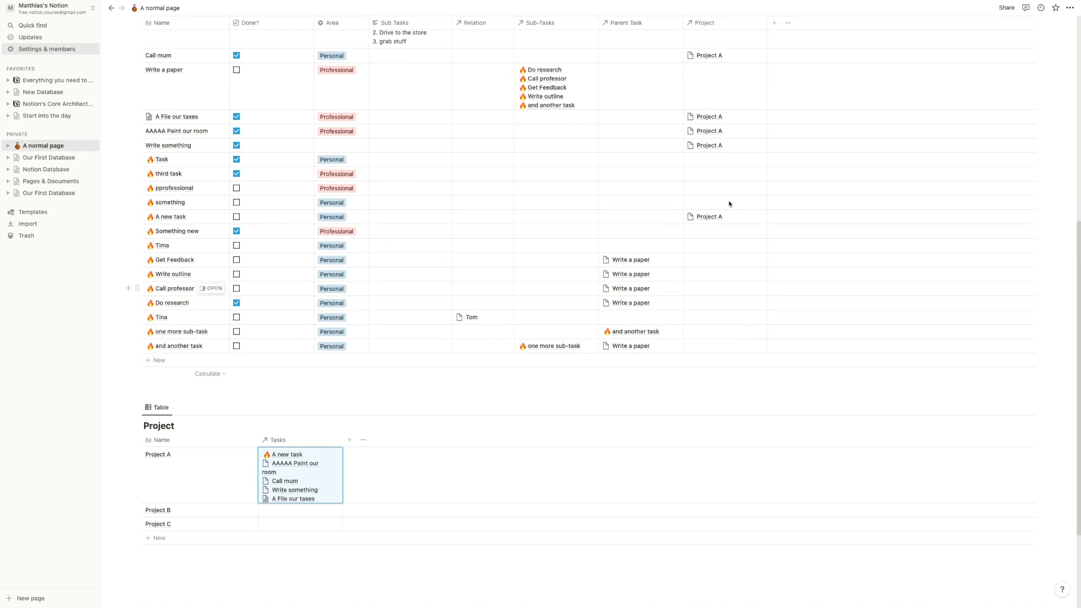
{"action": "scroll", "coordinate": [726, 311], "scroll_direction": "down", "scroll_amount": 1}
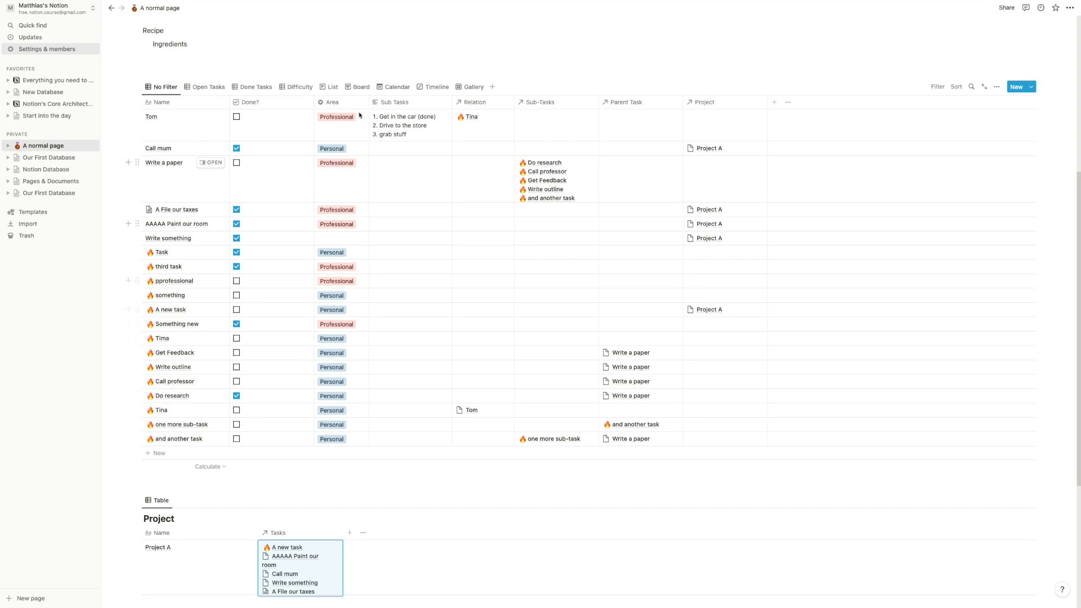
- Unhide the Difficulty column and move it right after Name
{"action": "left_click", "coordinate": [321, 57]}
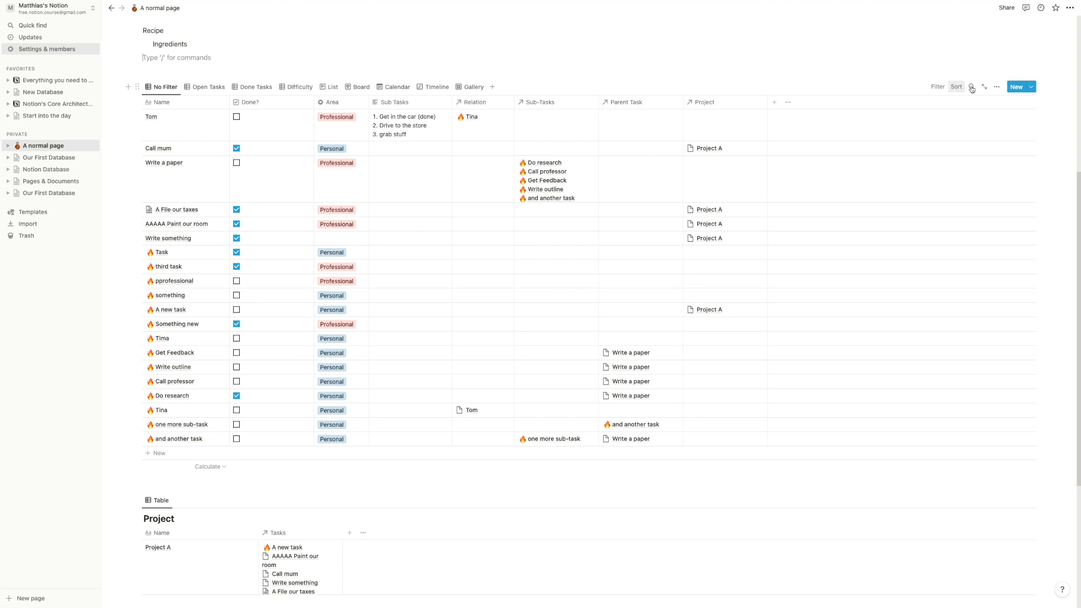
{"action": "left_click", "coordinate": [996, 88]}
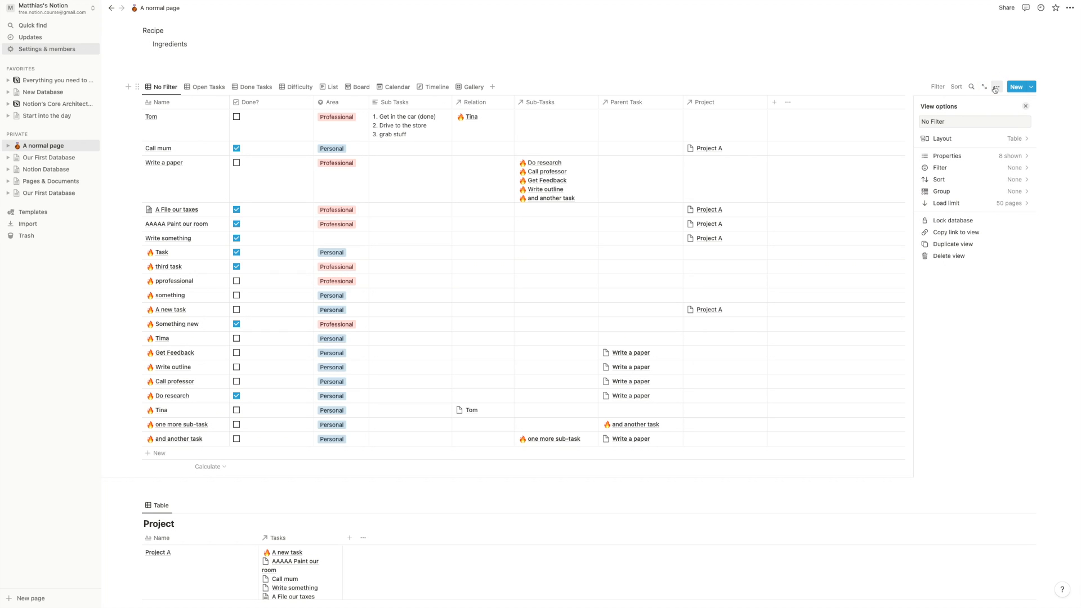
{"action": "left_click", "coordinate": [951, 156]}
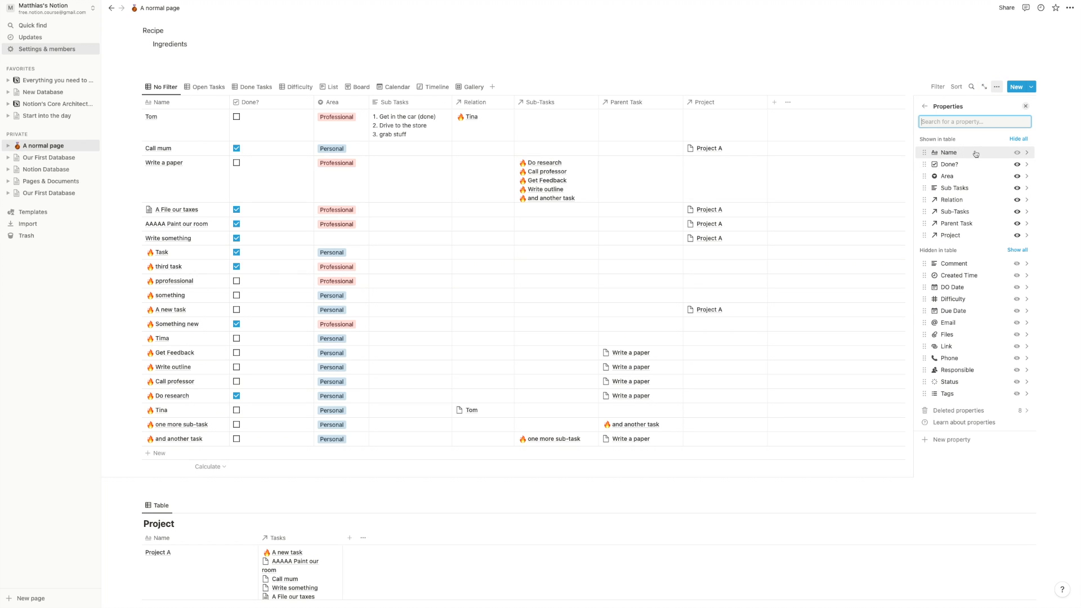
{"action": "left_click", "coordinate": [1018, 299]}
{"action": "left_click", "coordinate": [840, 71]}
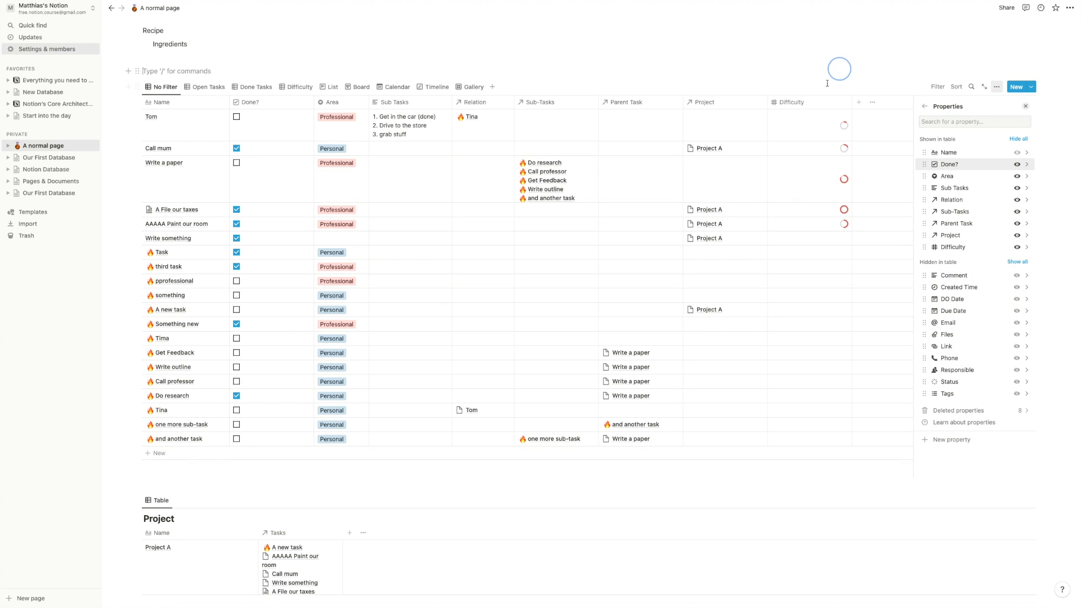
{"action": "left_click_drag", "start_coordinate": [802, 111], "coordinate": [283, 100]}
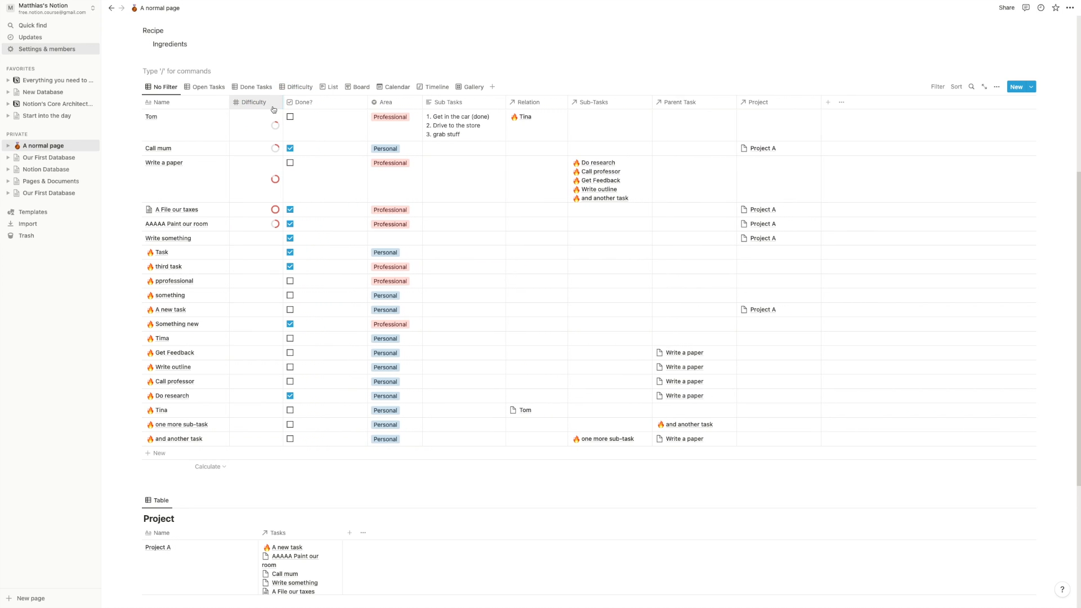
- In Difficulty's property settings, set Show as to Number
{"action": "left_click", "coordinate": [254, 102]}
{"action": "left_click", "coordinate": [271, 148]}
{"action": "left_click", "coordinate": [948, 58]}
{"action": "key", "text": "super+a"}
{"action": "type", "text": "Progress"}
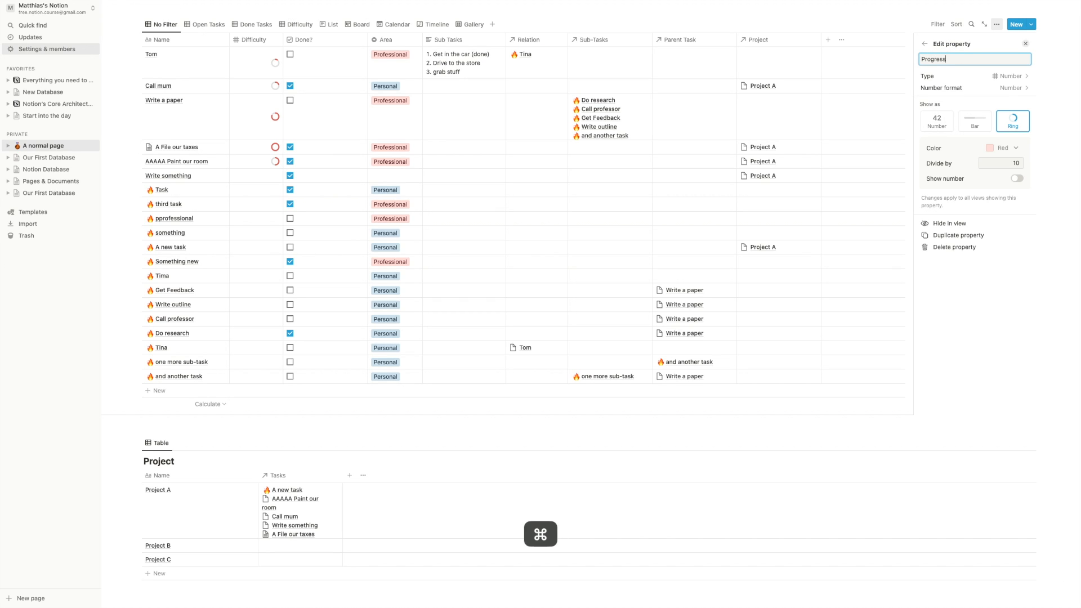
{"action": "key", "text": "super+a"}
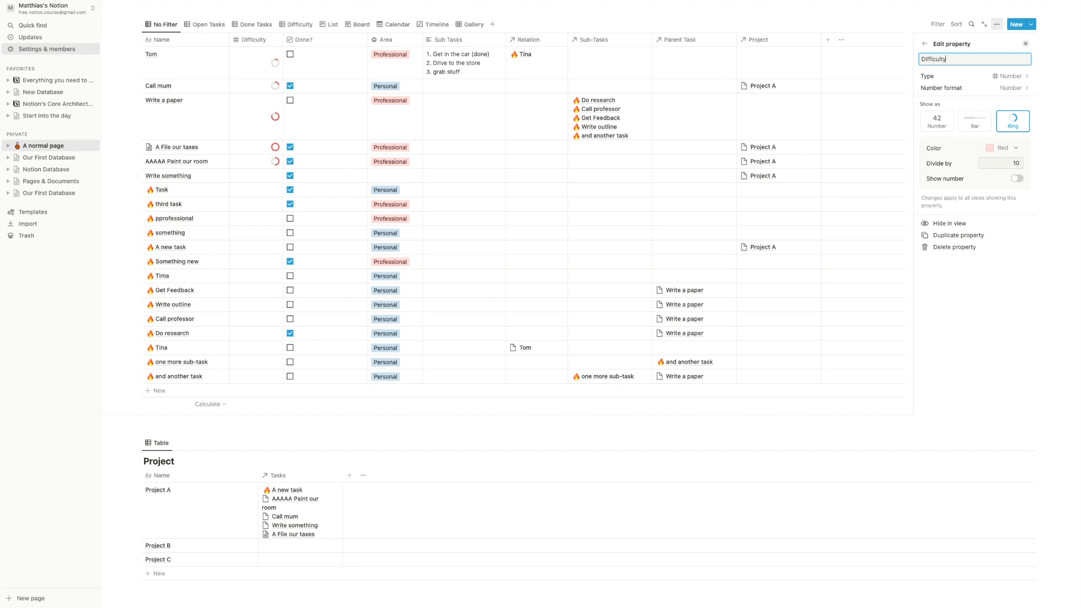
{"action": "left_click", "coordinate": [937, 120]}
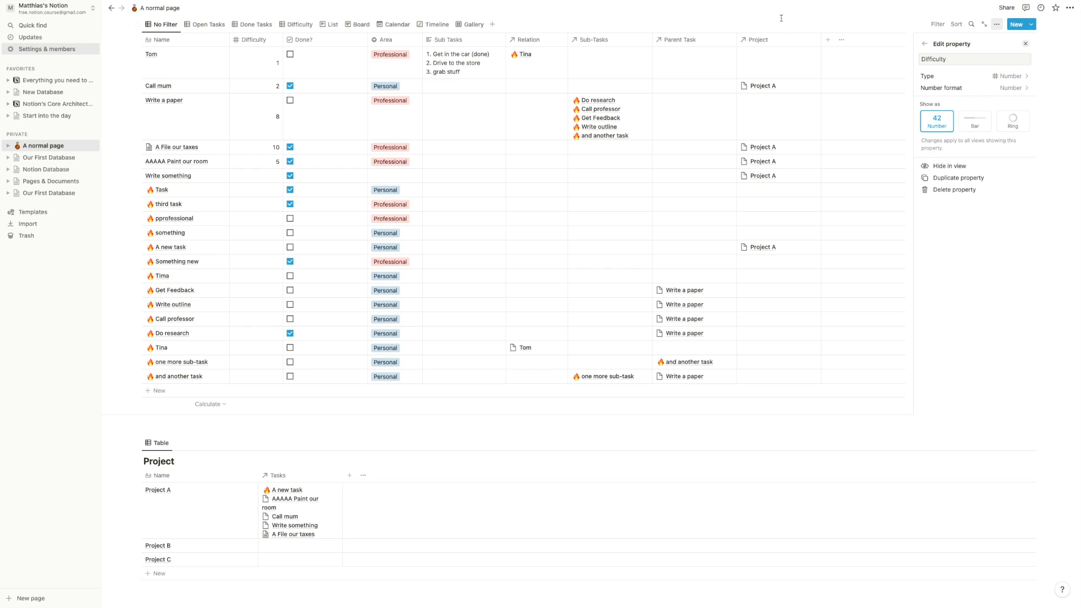
{"action": "left_click", "coordinate": [949, 18]}
- Unhide Due Date, place it right after Name, and select the rows Tom through AAAAA Paint our room
{"action": "left_click", "coordinate": [997, 24]}
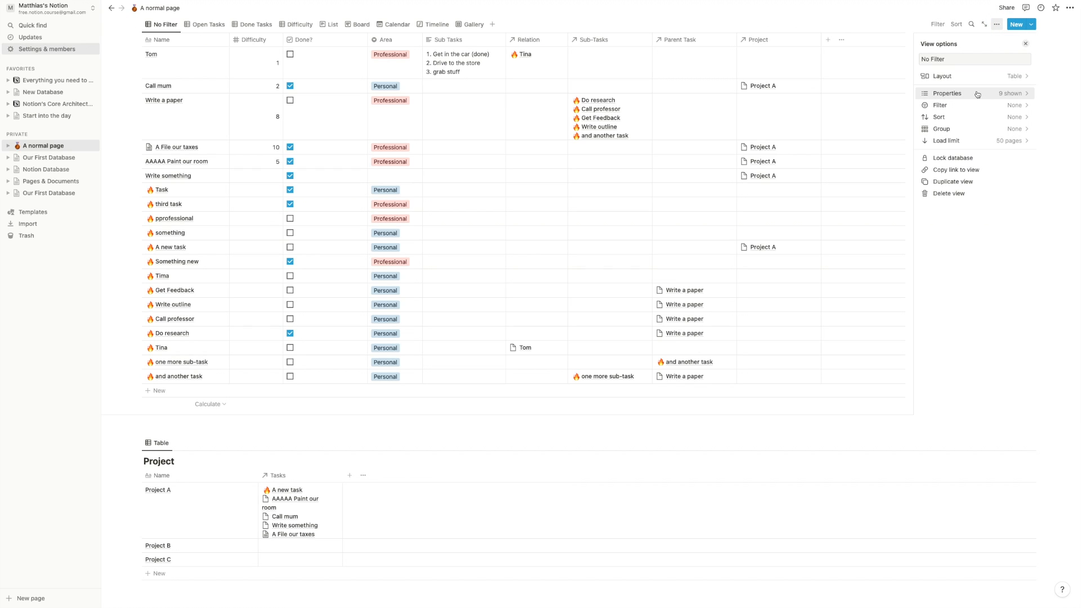
{"action": "left_click", "coordinate": [978, 92]}
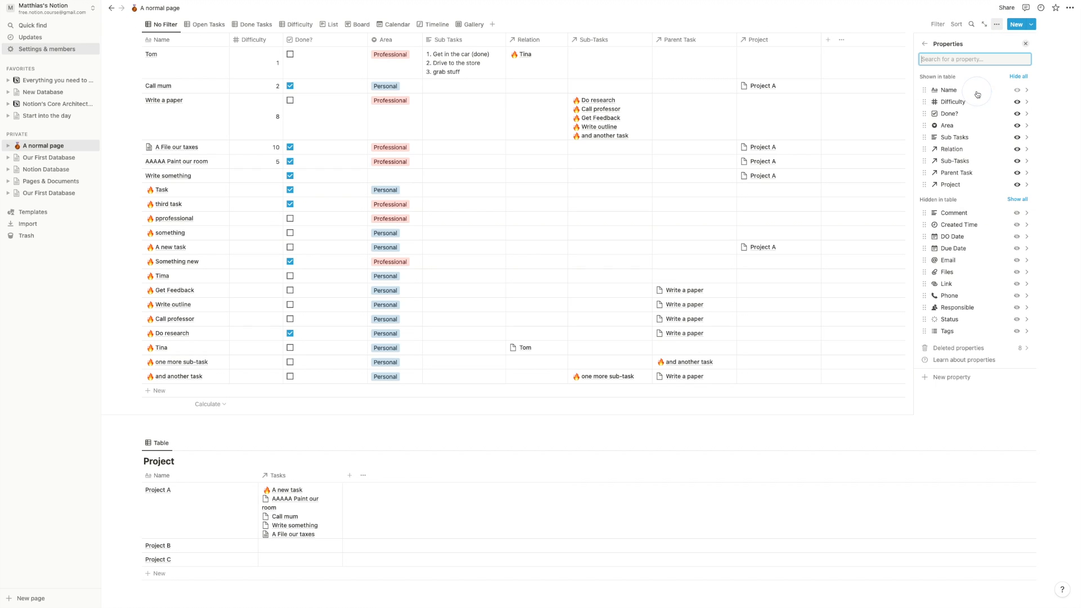
{"action": "left_click", "coordinate": [1017, 249]}
{"action": "left_click", "coordinate": [830, 29]}
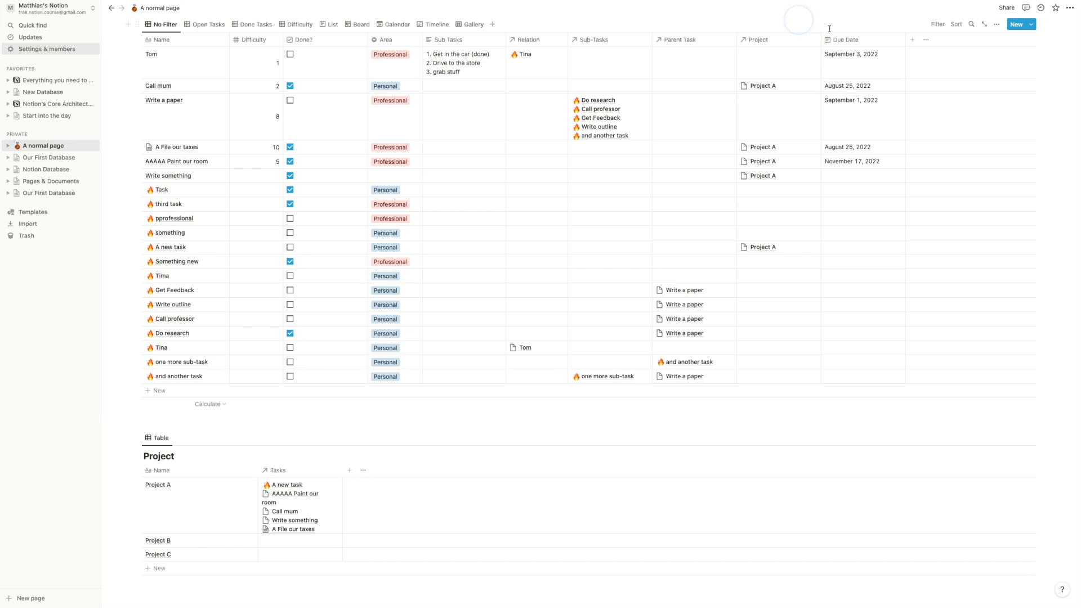
{"action": "left_click_drag", "start_coordinate": [845, 39], "coordinate": [248, 43]}
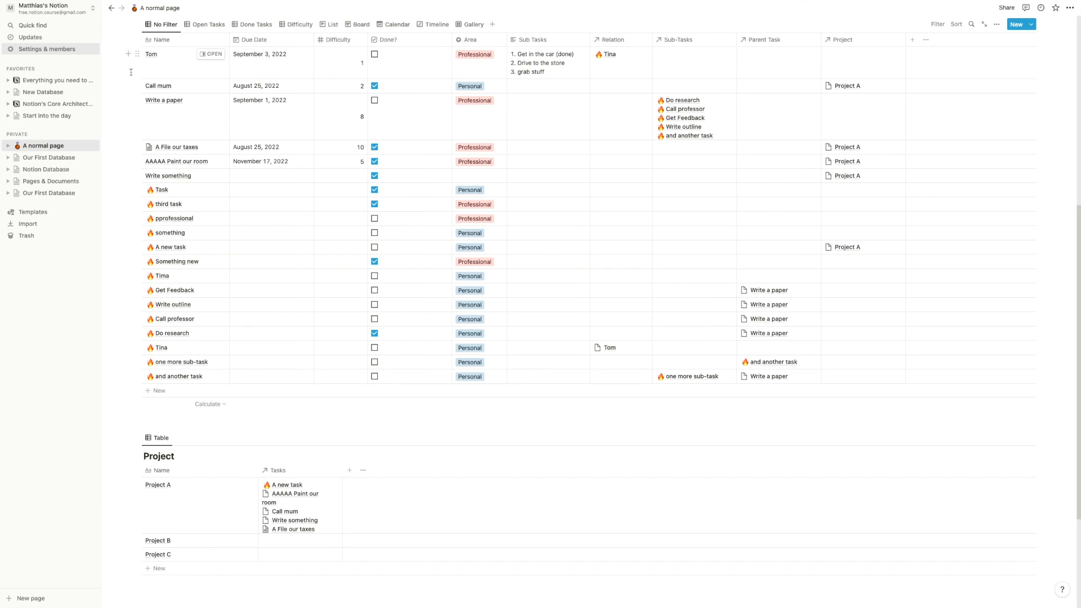
{"action": "mouse_move", "coordinate": [114, 58]}
{"action": "left_mouse_down"}
{"action": "mouse_move", "coordinate": [174, 113]}
{"action": "mouse_move", "coordinate": [285, 343]}
{"action": "mouse_move", "coordinate": [309, 280]}
{"action": "mouse_move", "coordinate": [316, 171]}
{"action": "left_mouse_up"}
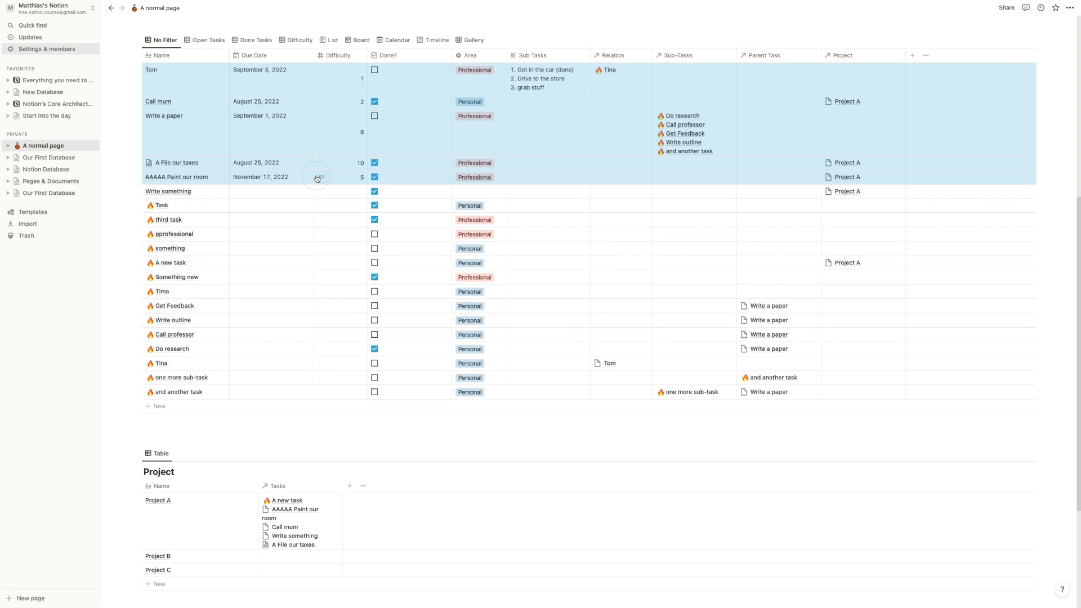
- Set Project to Project A for the five selected rows, including Tom and Write a paper, via Edit property
{"action": "right_click", "coordinate": [333, 134]}
{"action": "mouse_move", "coordinate": [397, 205]}
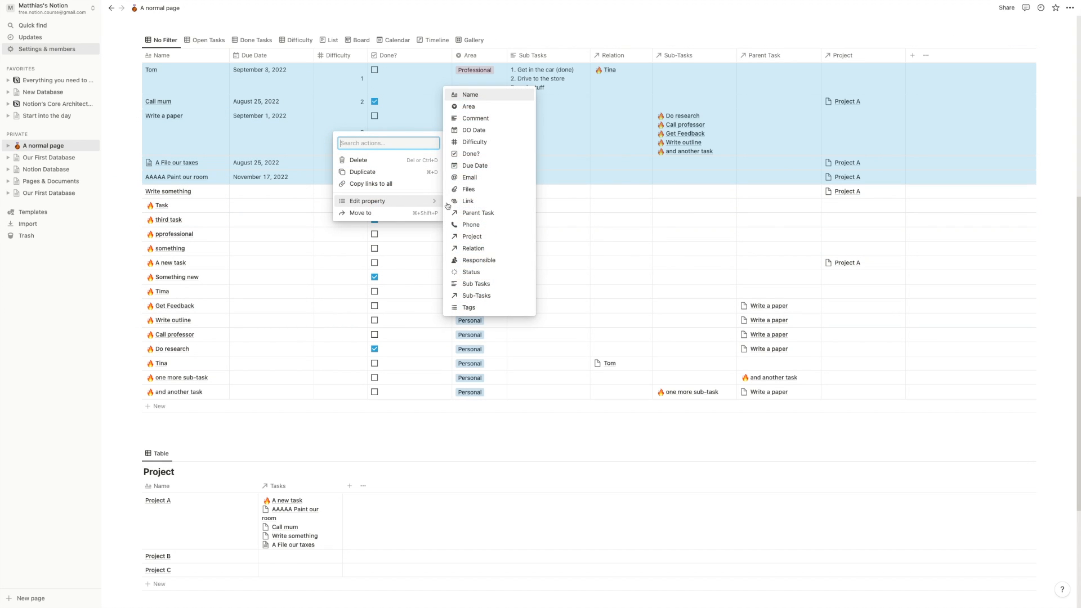
{"action": "left_click", "coordinate": [473, 236]}
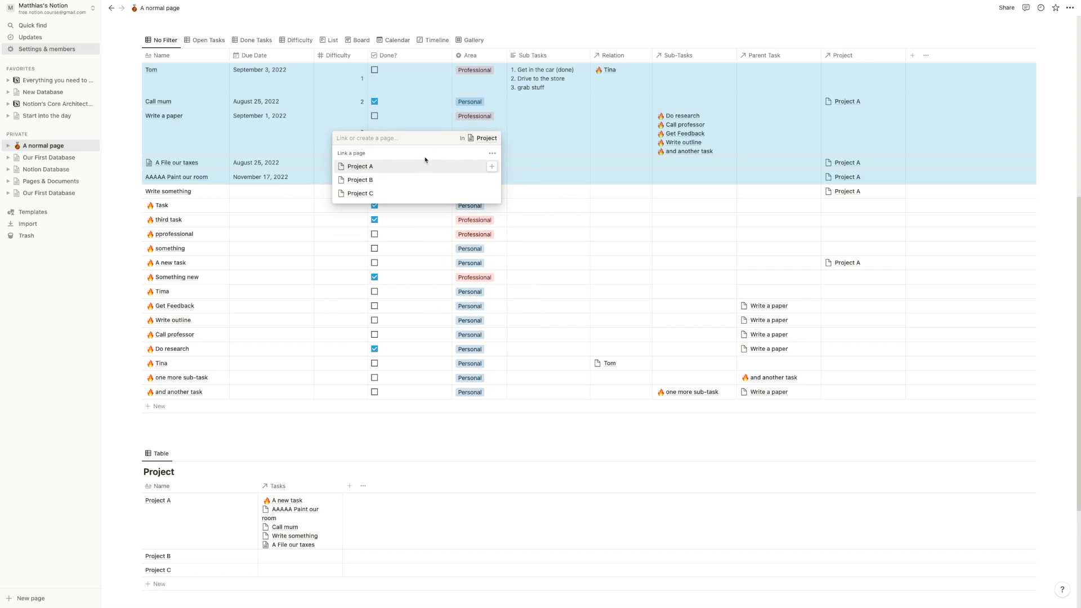
{"action": "left_click", "coordinate": [494, 166]}
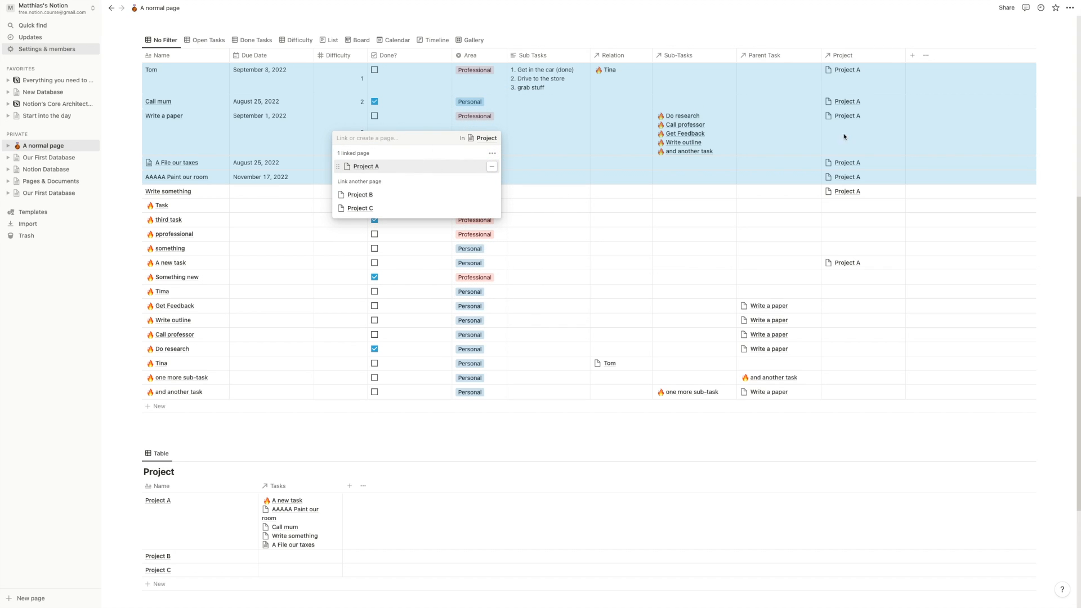
{"action": "left_click", "coordinate": [249, 126]}
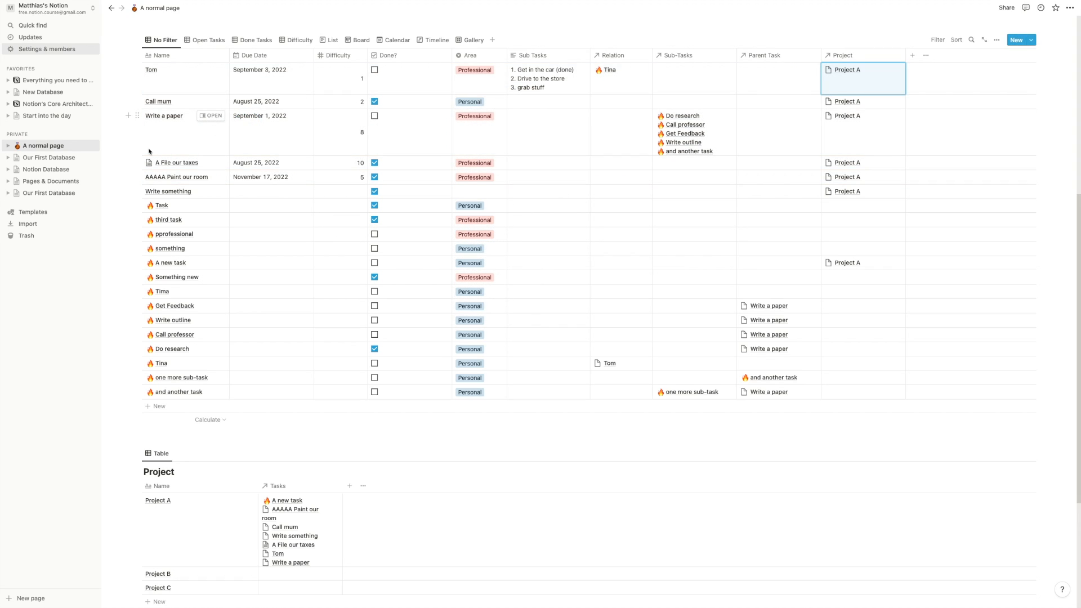
{"action": "scroll", "coordinate": [153, 155], "scroll_direction": "down", "scroll_amount": 5}
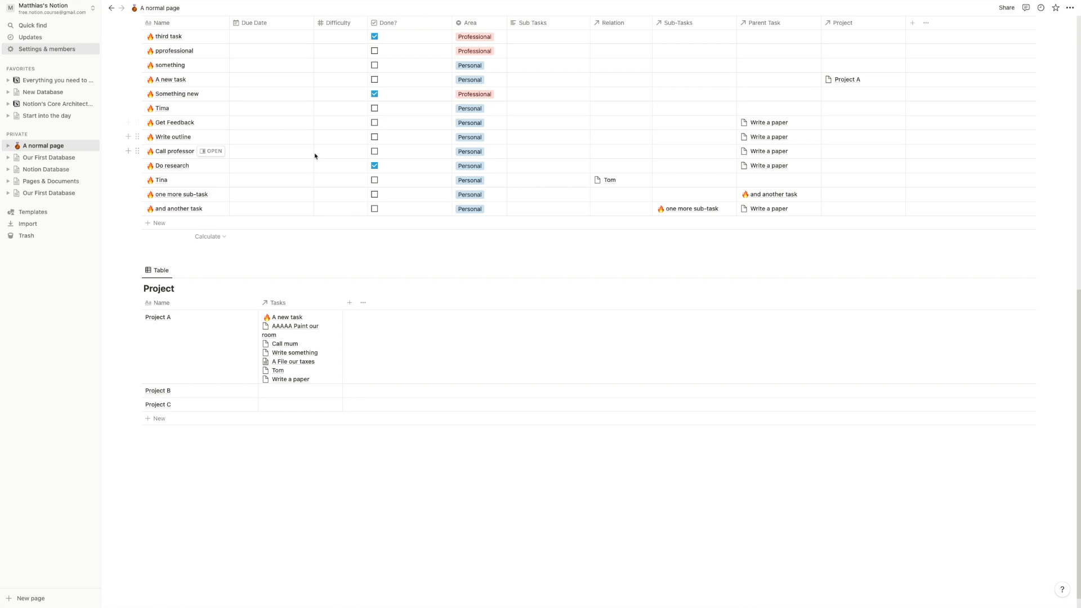
{"action": "scroll", "coordinate": [319, 260], "scroll_direction": "up", "scroll_amount": 3}
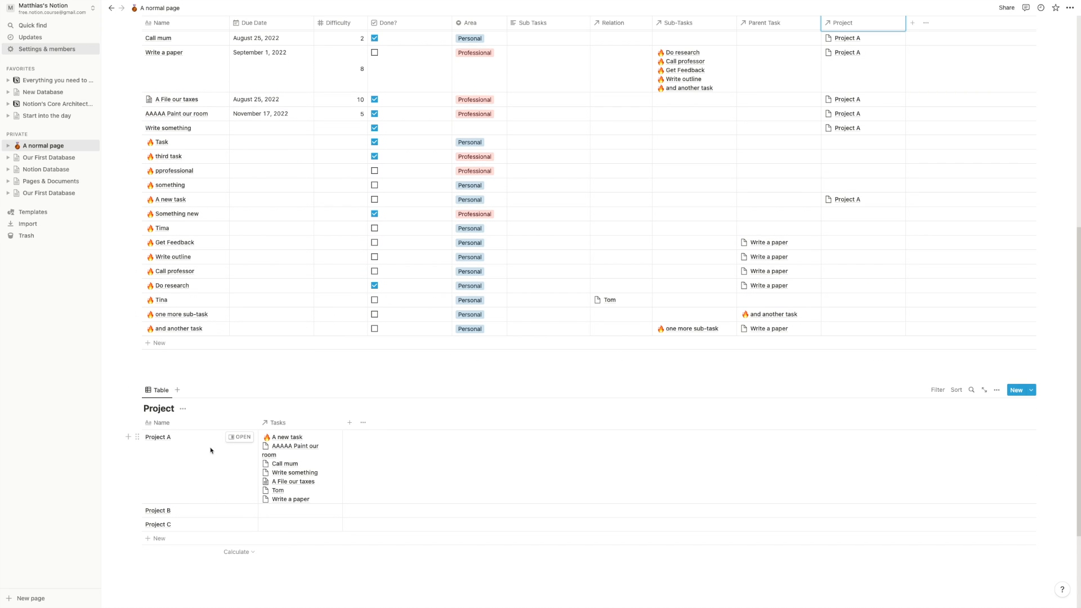
{"action": "scroll", "coordinate": [293, 498], "scroll_direction": "up", "scroll_amount": 1}
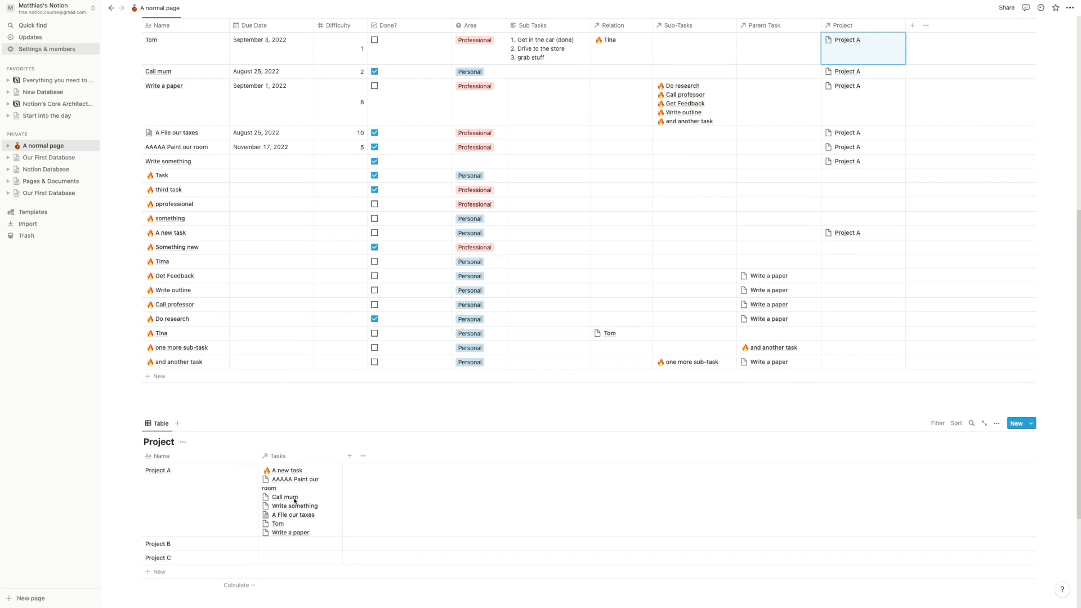
{"action": "left_click", "coordinate": [276, 497]}
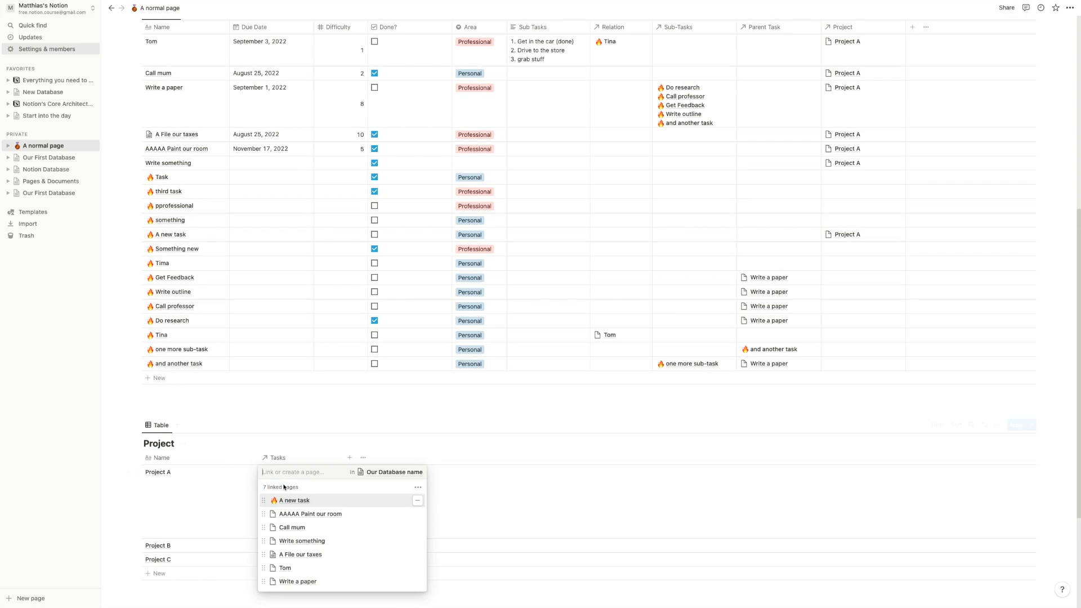
{"action": "left_click", "coordinate": [294, 363]}
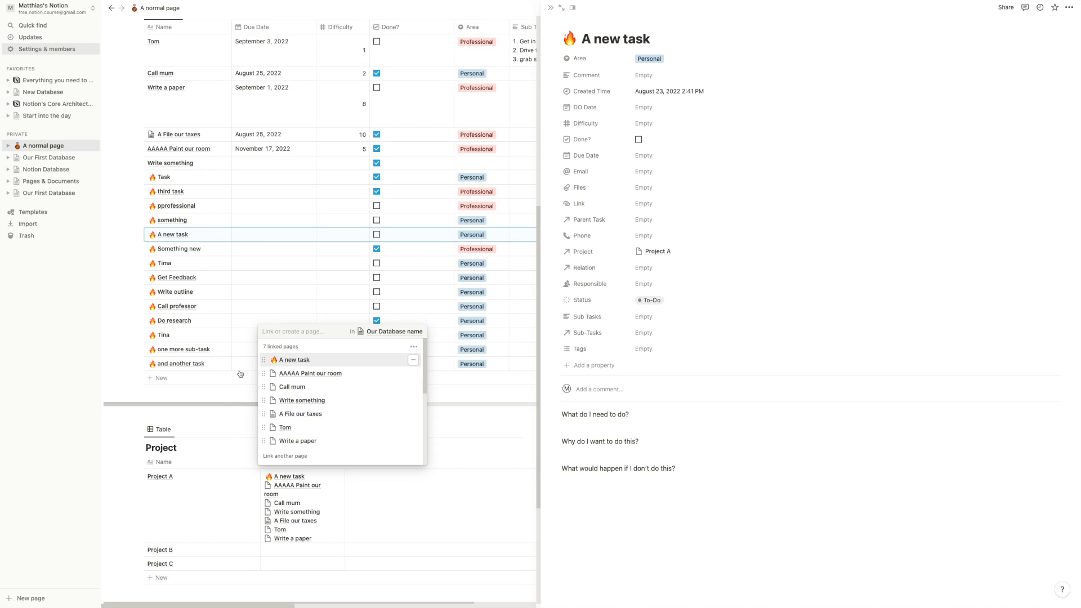
{"action": "left_click", "coordinate": [211, 415]}
{"action": "left_click", "coordinate": [217, 421]}
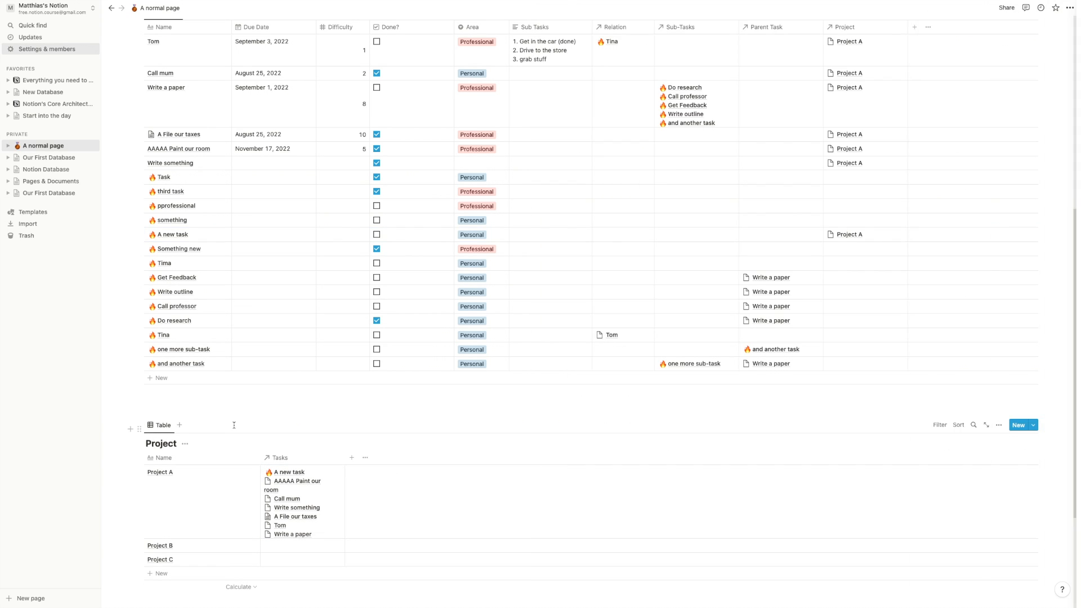
{"action": "scroll", "coordinate": [218, 377], "scroll_direction": "down", "scroll_amount": 3}
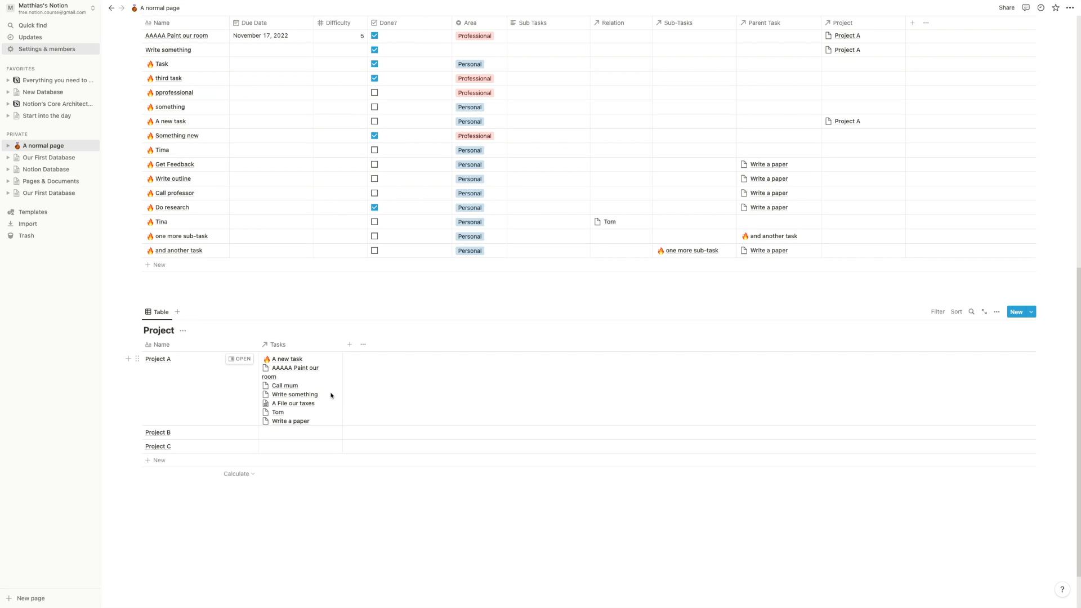
{"action": "scroll", "coordinate": [333, 394], "scroll_direction": "up", "scroll_amount": 3}
{"action": "scroll", "coordinate": [302, 445], "scroll_direction": "up", "scroll_amount": 2}
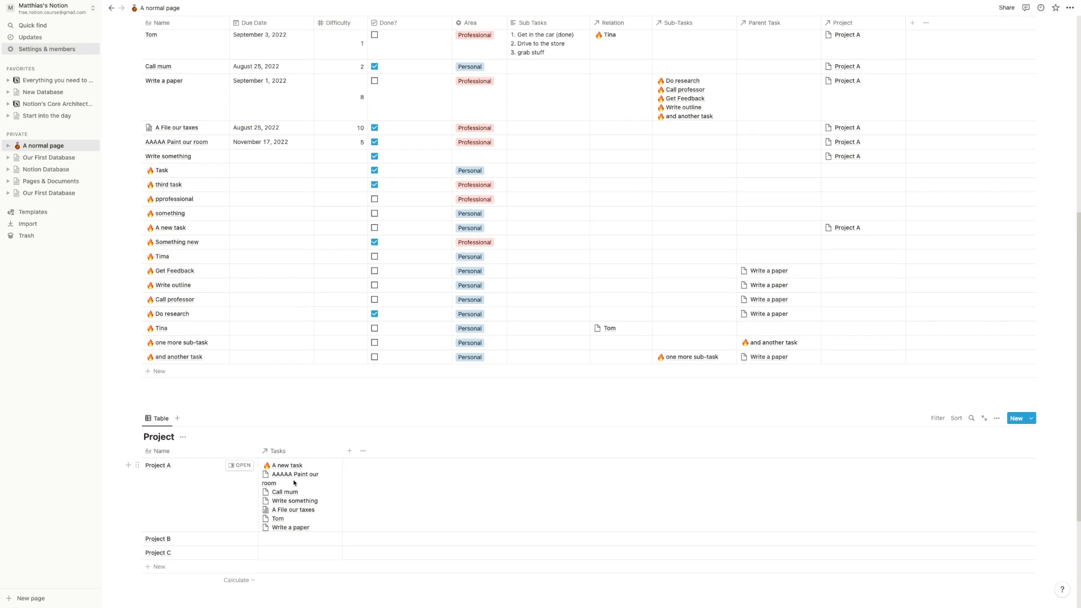
{"action": "scroll", "coordinate": [290, 492], "scroll_direction": "down", "scroll_amount": 2}
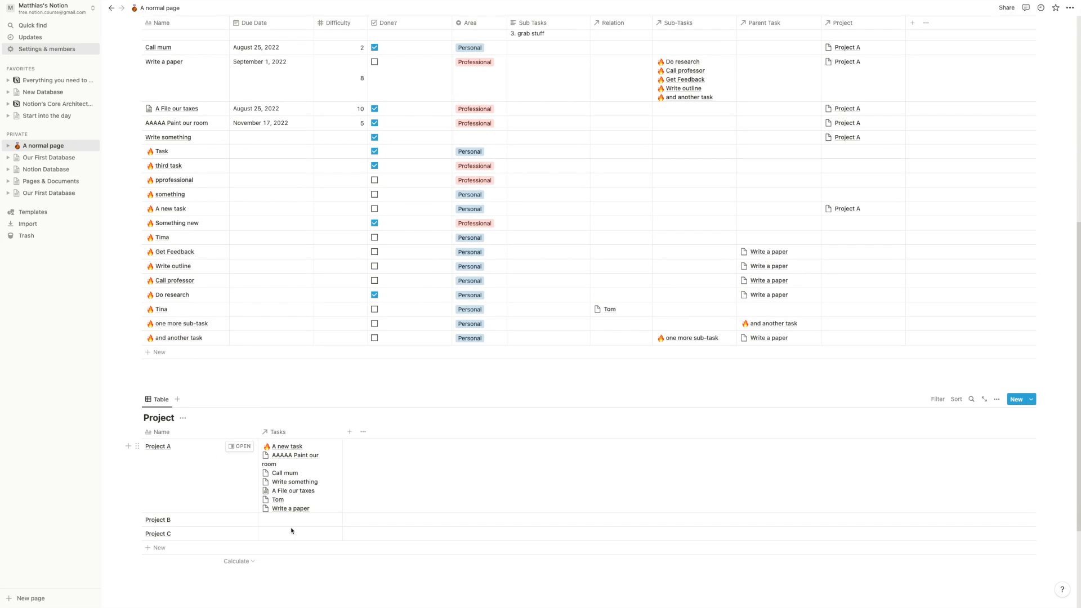
{"action": "scroll", "coordinate": [307, 338], "scroll_direction": "up", "scroll_amount": 4}
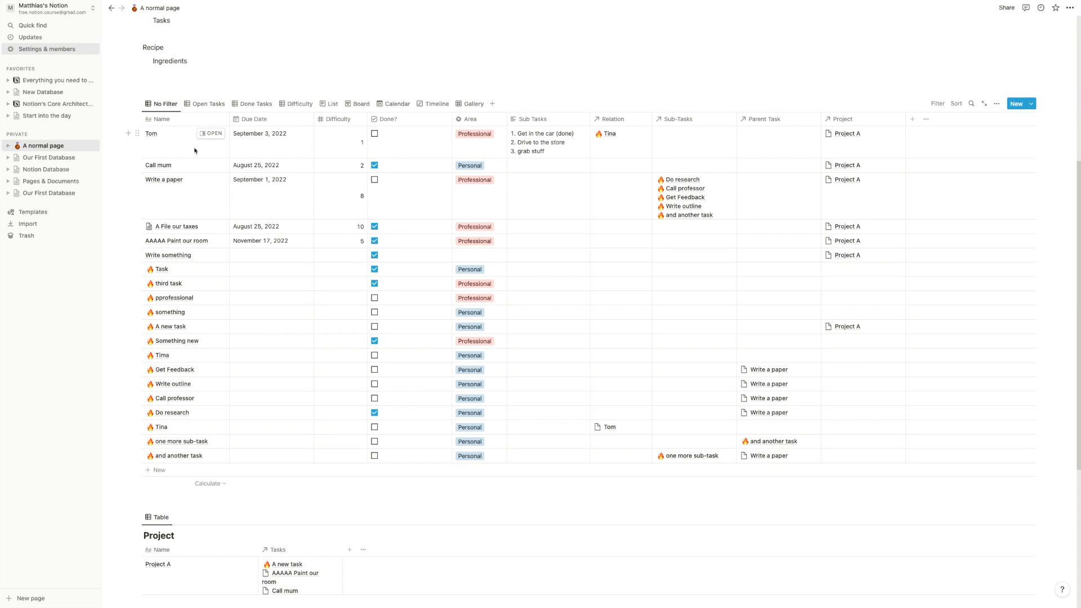
{"action": "scroll", "coordinate": [366, 185], "scroll_direction": "down", "scroll_amount": 5}
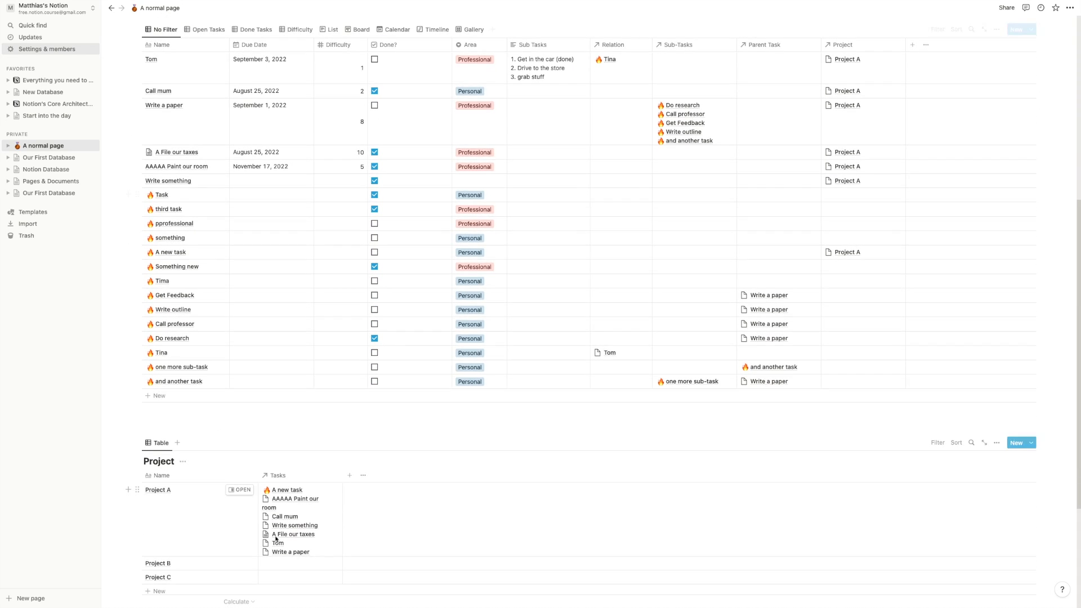
{"action": "scroll", "coordinate": [342, 386], "scroll_direction": "down", "scroll_amount": 2}
- Add a Project table column named Number of task, make it a Rollup, and open its settings
{"action": "left_click", "coordinate": [349, 355]}
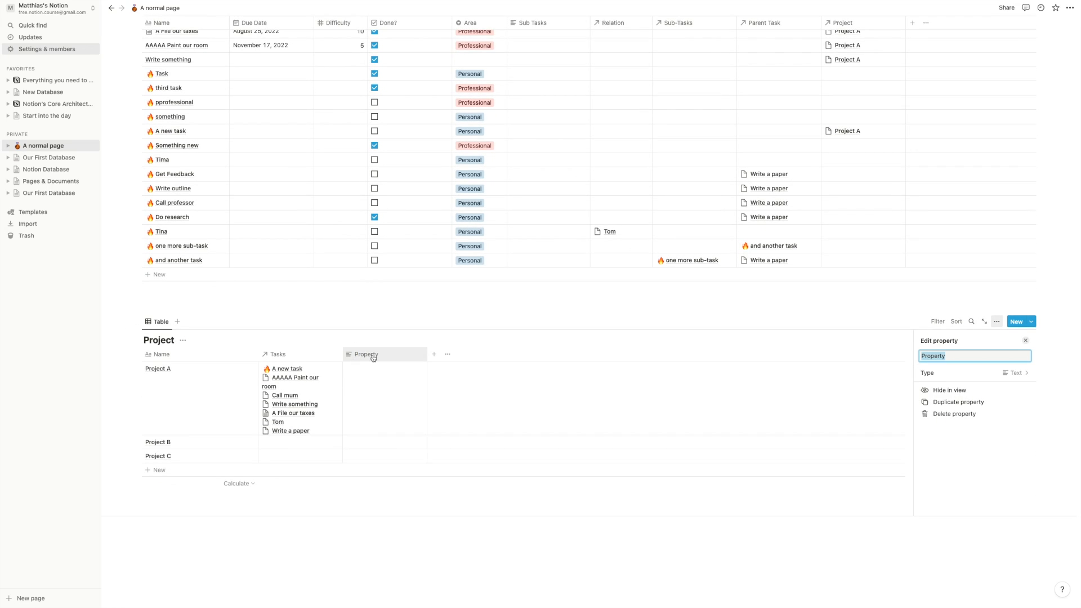
{"action": "type", "text": "Tasks"}
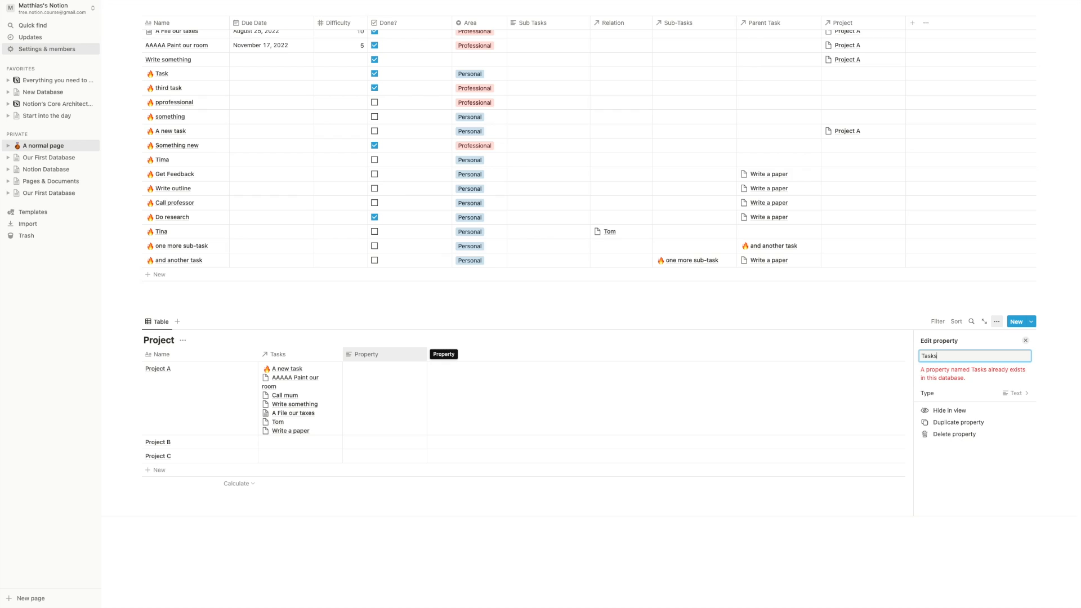
{"action": "key", "text": "super+a"}
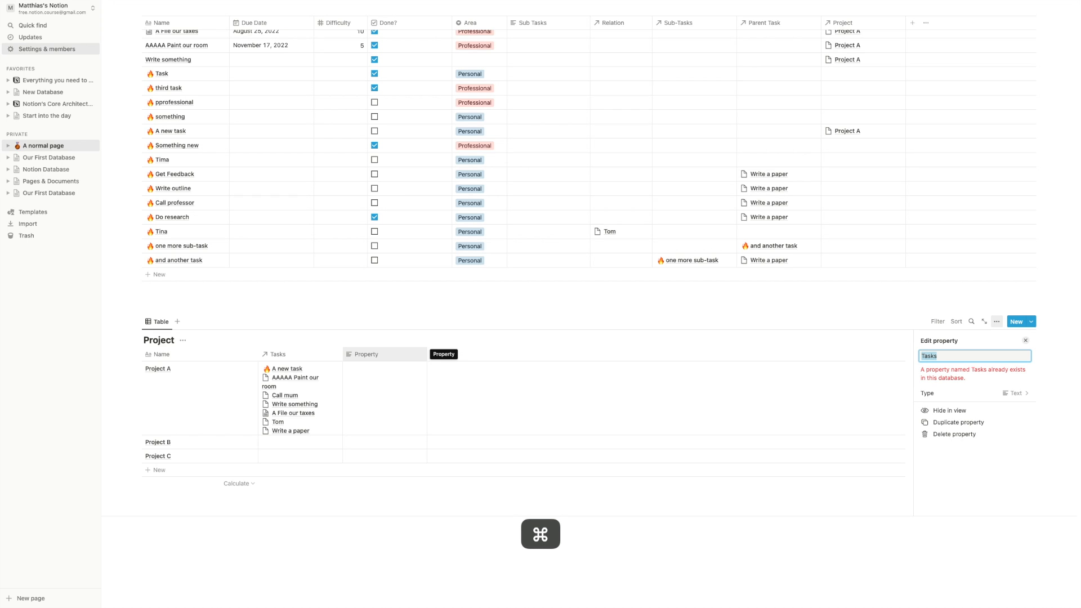
{"action": "type", "text": "Number of task"}
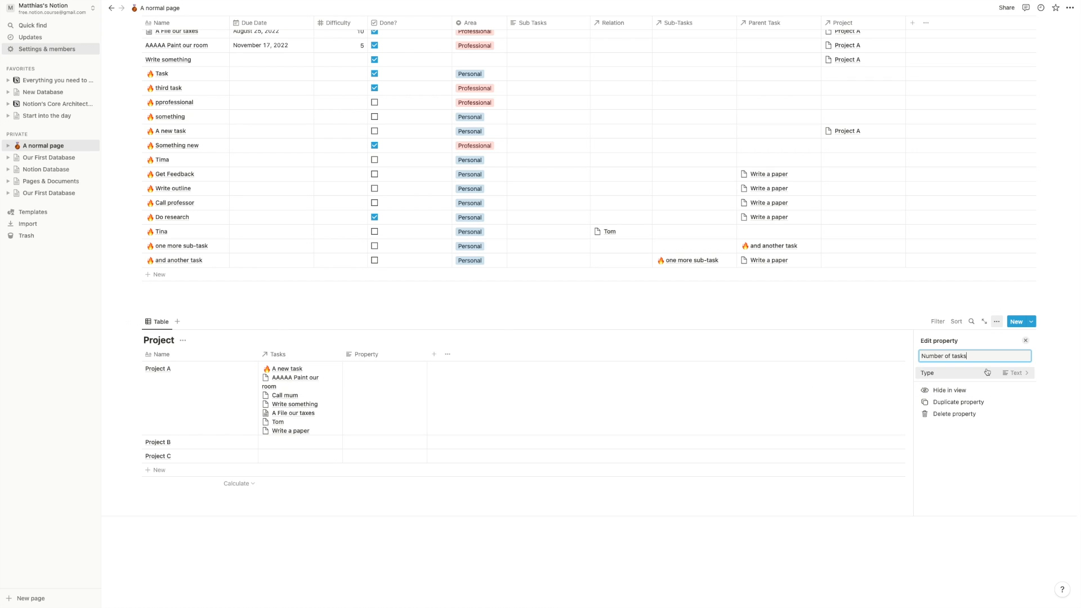
{"action": "left_click", "coordinate": [1015, 373]}
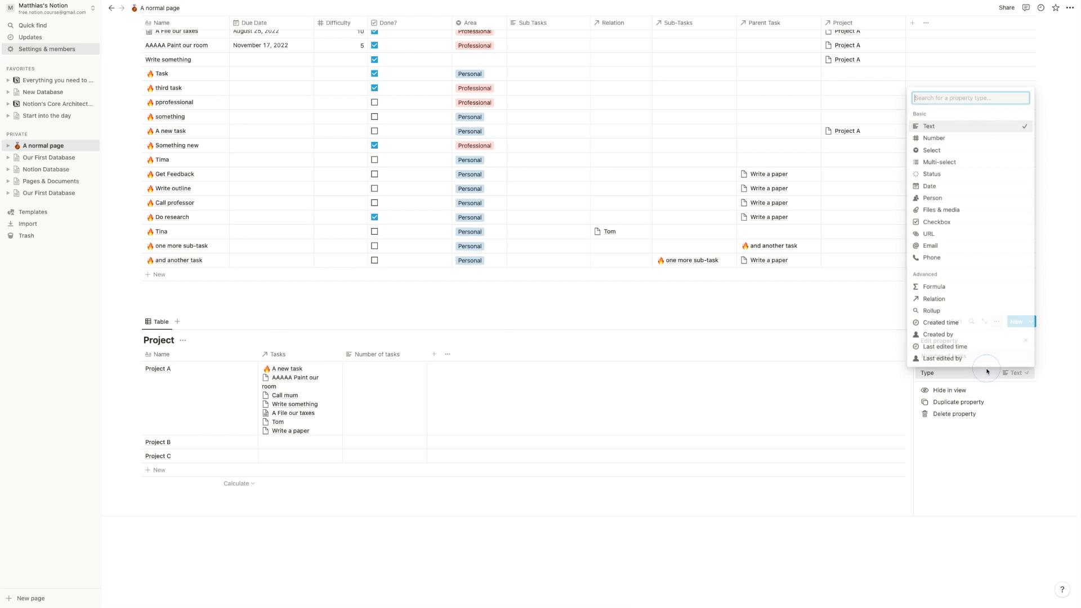
{"action": "left_click", "coordinate": [941, 312]}
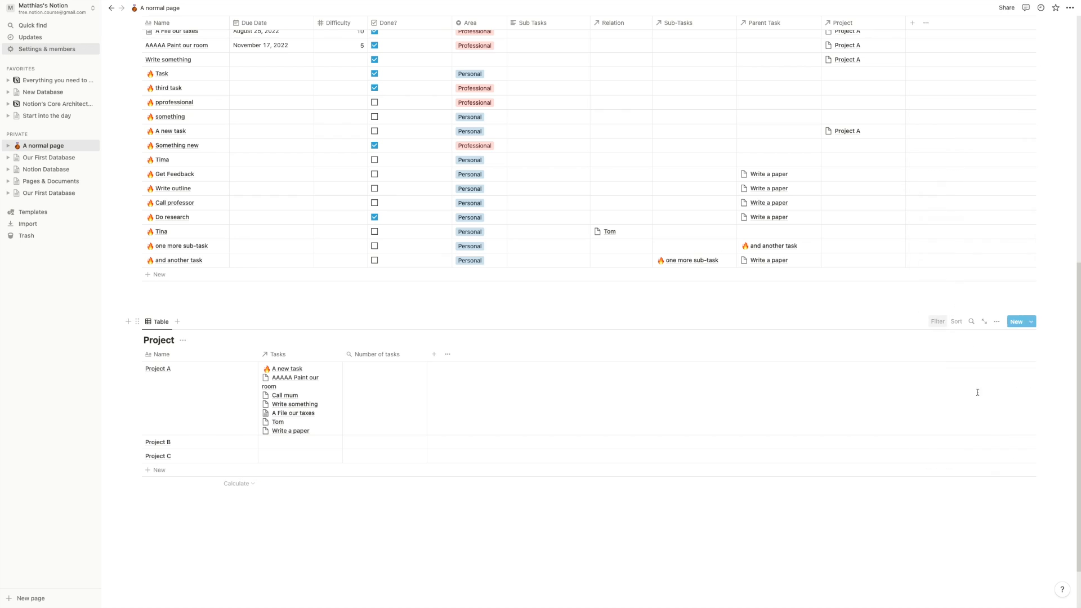
{"action": "left_click", "coordinate": [392, 356]}
{"action": "left_click", "coordinate": [391, 399]}
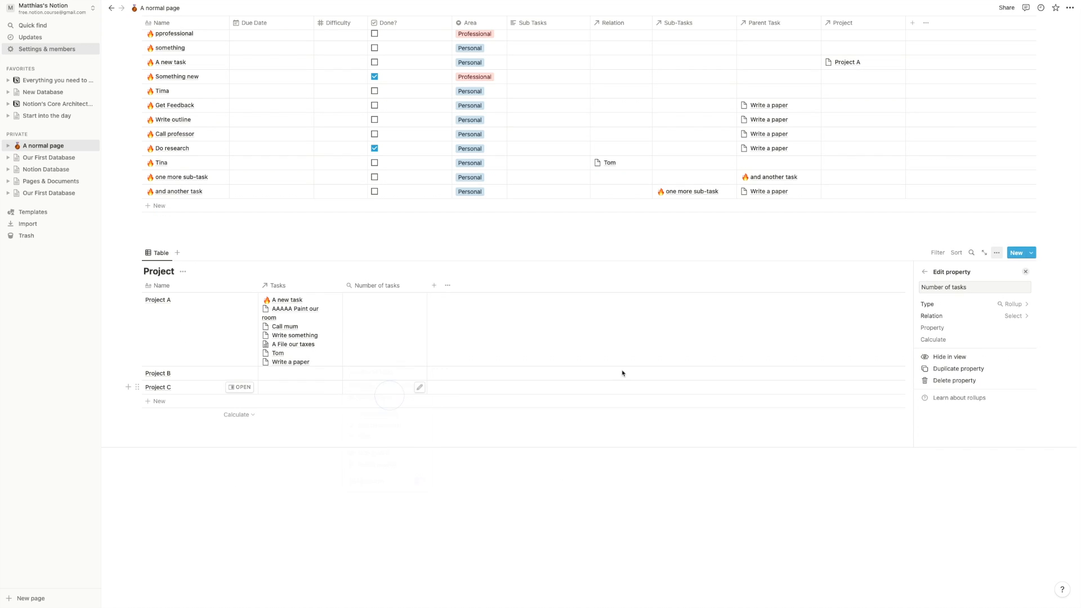
- Base the rollup on the Tasks relation and roll up Done? instead of Area
{"action": "left_click", "coordinate": [991, 318]}
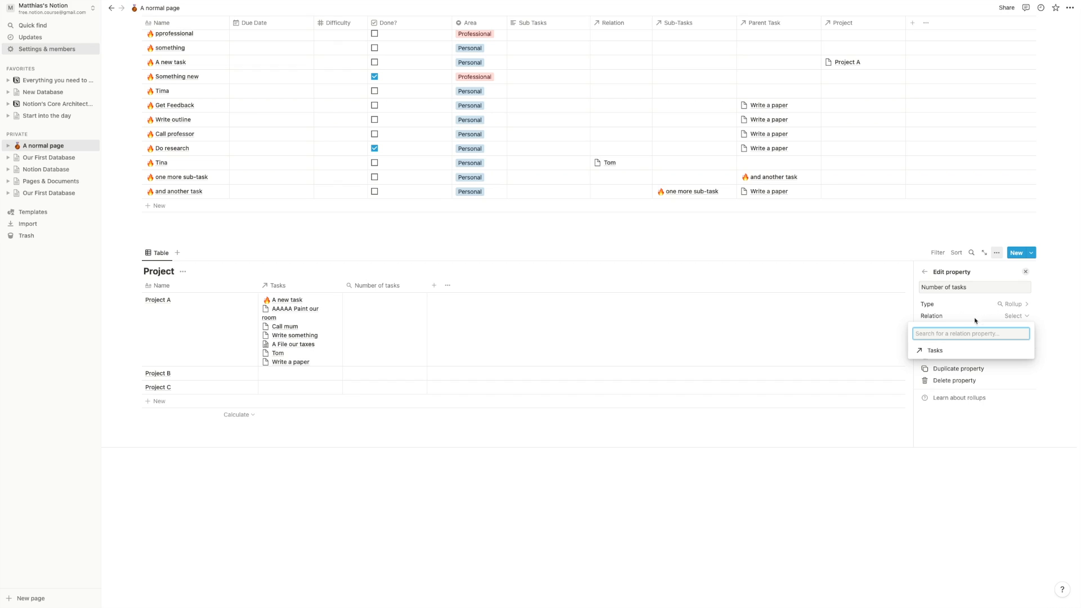
{"action": "left_click", "coordinate": [949, 352]}
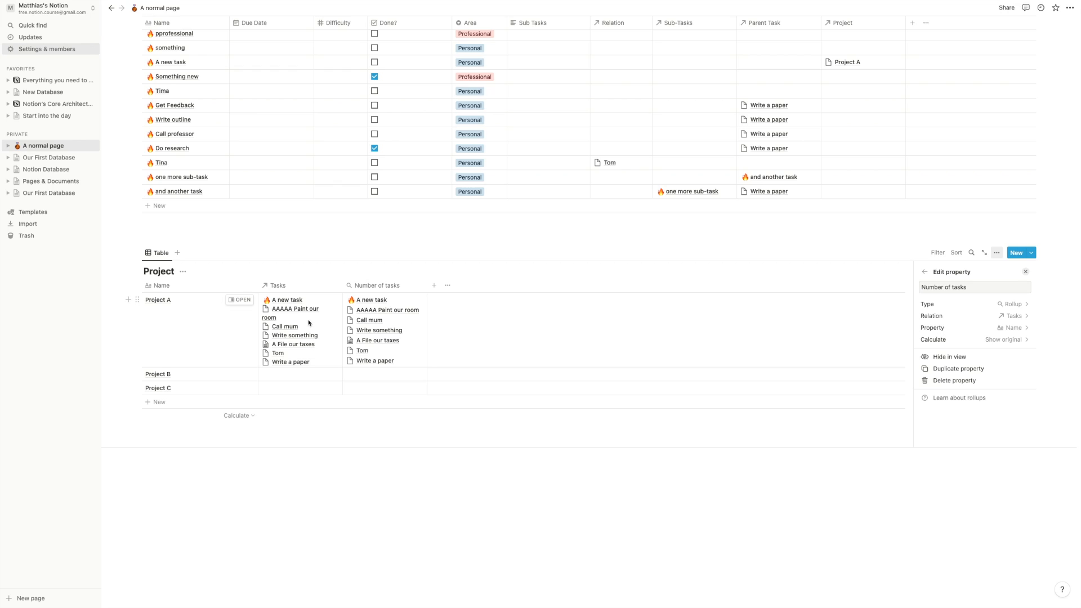
{"action": "left_click", "coordinate": [966, 328]}
{"action": "left_click", "coordinate": [967, 330]}
{"action": "left_click", "coordinate": [968, 330]}
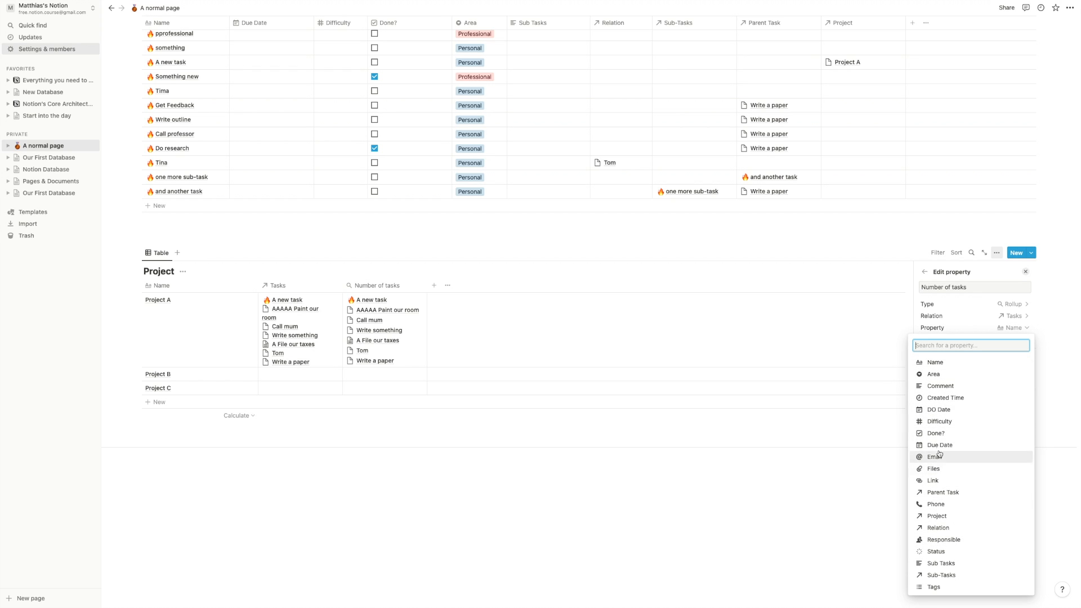
{"action": "left_click", "coordinate": [940, 376]}
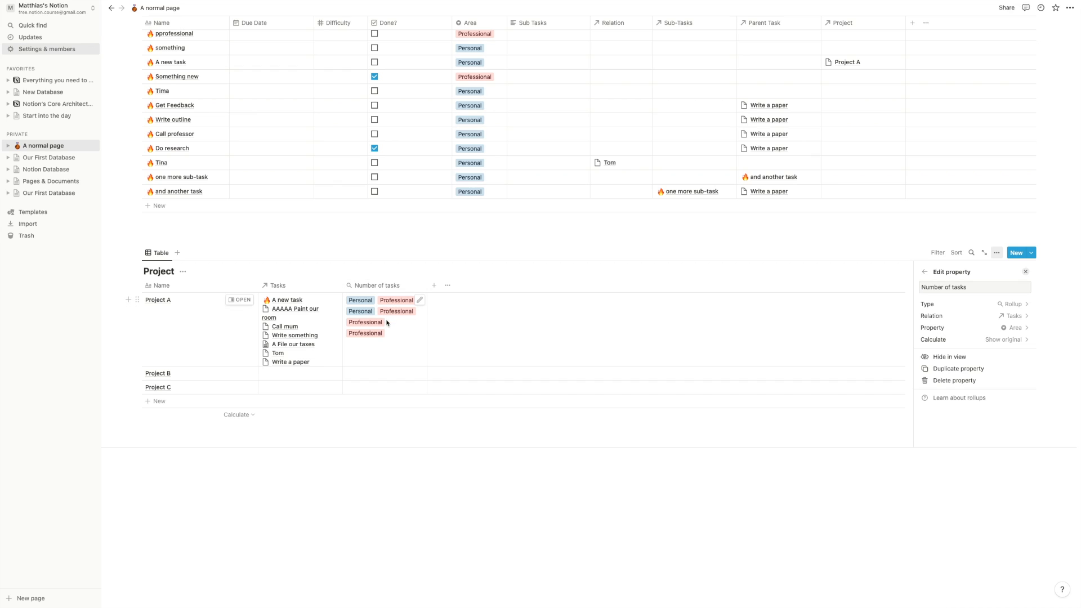
{"action": "left_click", "coordinate": [981, 328]}
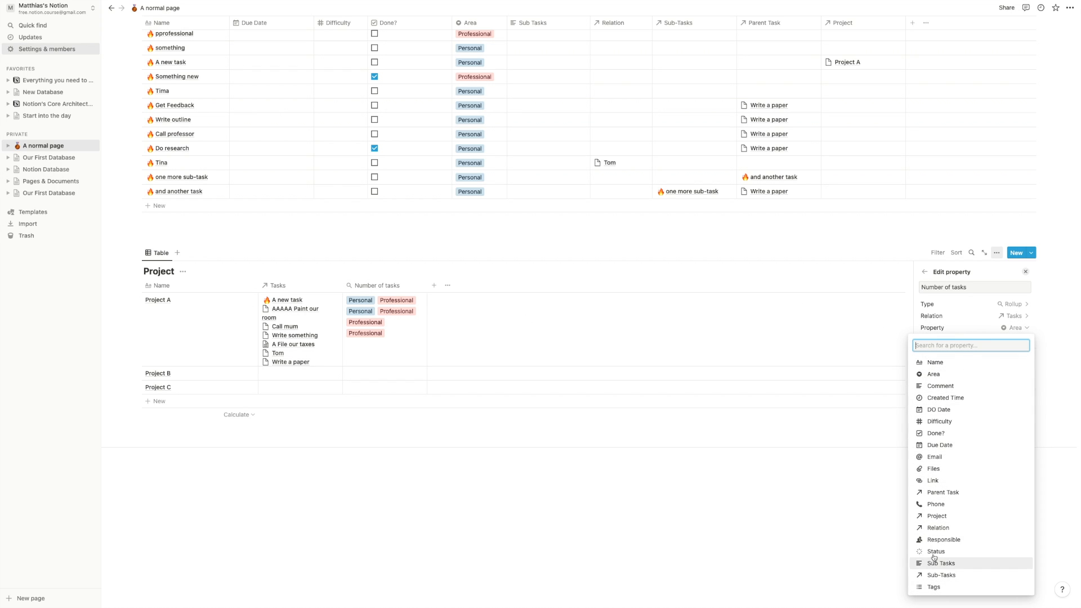
{"action": "left_click", "coordinate": [936, 433]}
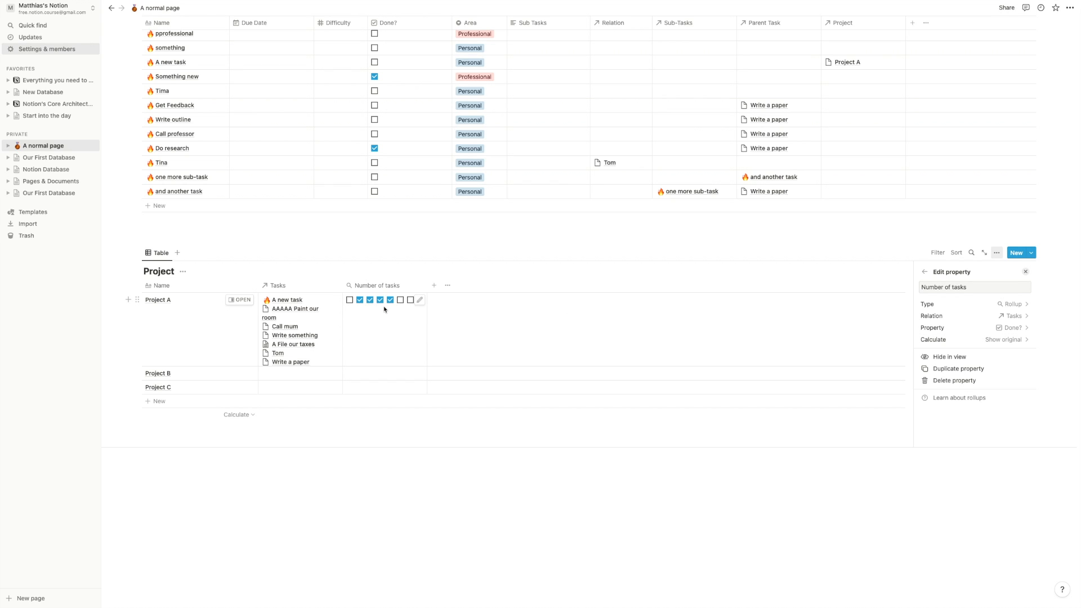
- Set the rollup calculation to Percent checked, shown as a Ring, after trying Count all, Checked and Unchecked
{"action": "left_click", "coordinate": [995, 340]}
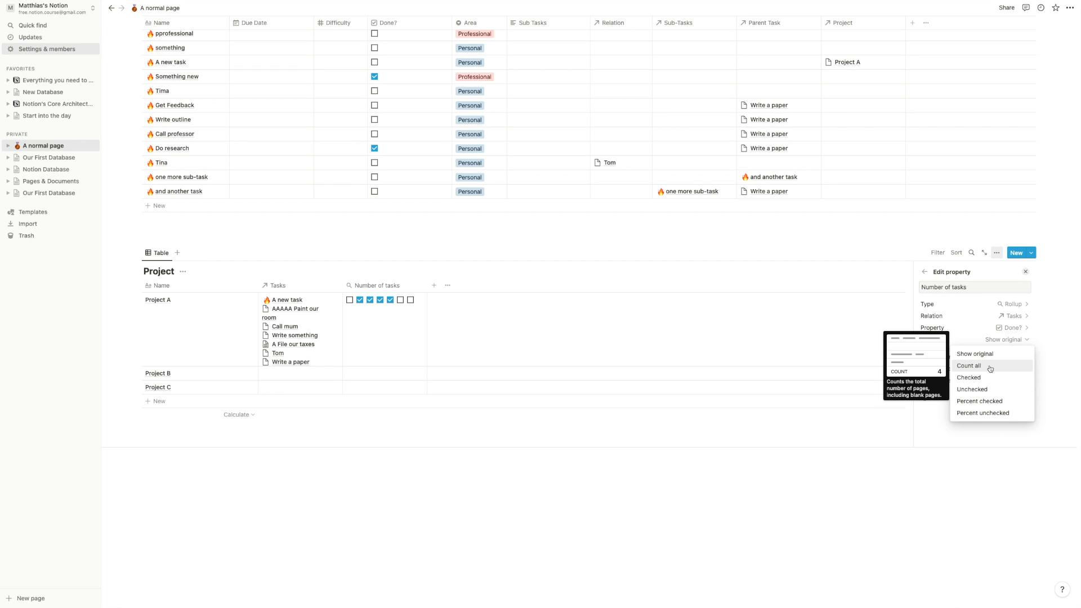
{"action": "left_click", "coordinate": [991, 367]}
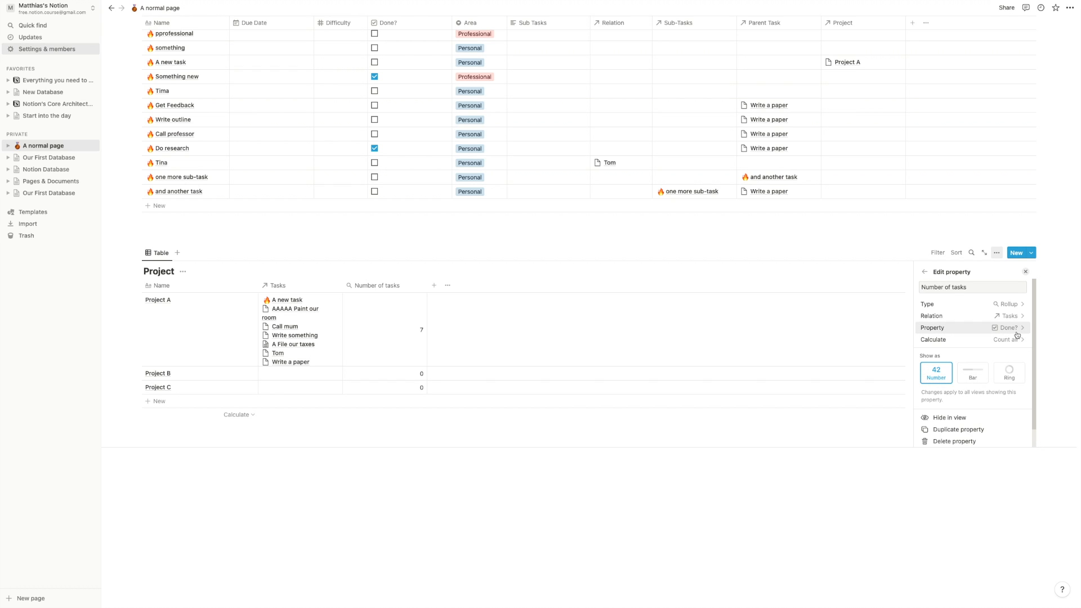
{"action": "left_click", "coordinate": [1007, 339]}
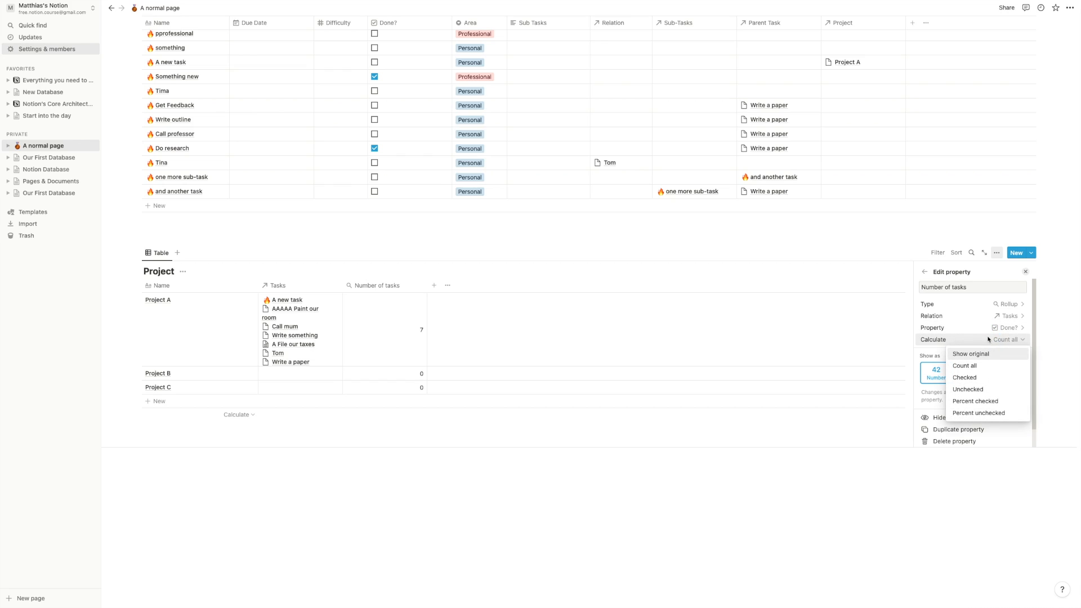
{"action": "left_click", "coordinate": [989, 377]}
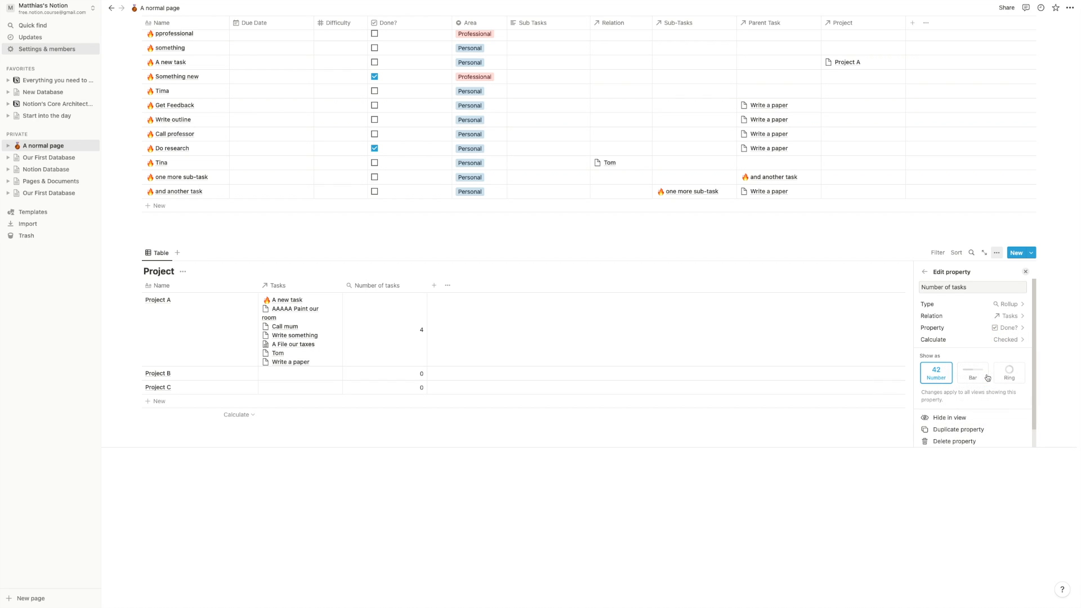
{"action": "left_click", "coordinate": [1005, 339]}
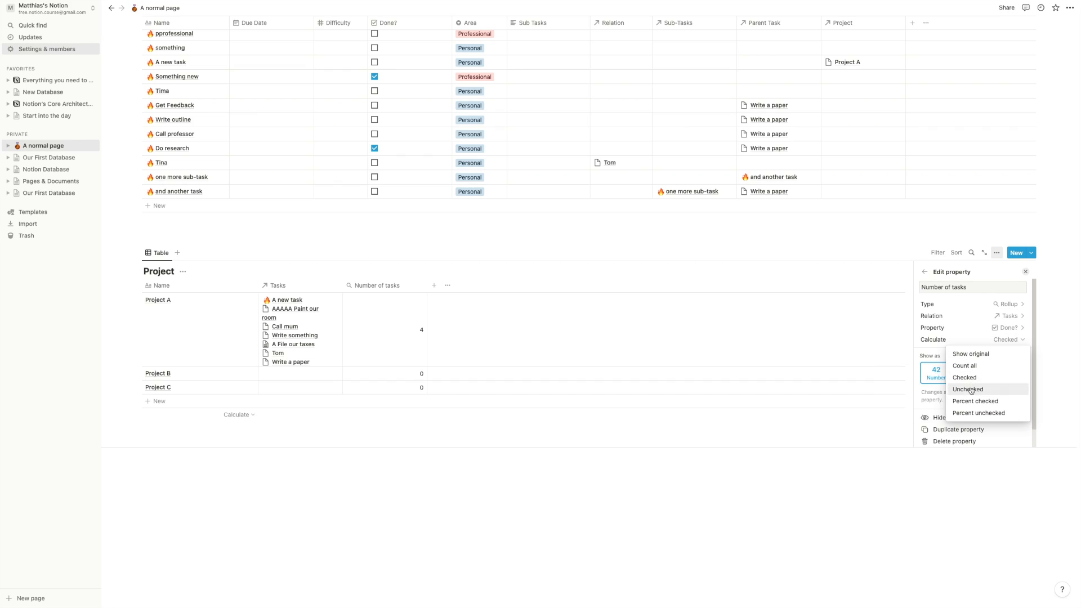
{"action": "left_click", "coordinate": [971, 390]}
{"action": "left_click", "coordinate": [973, 341]}
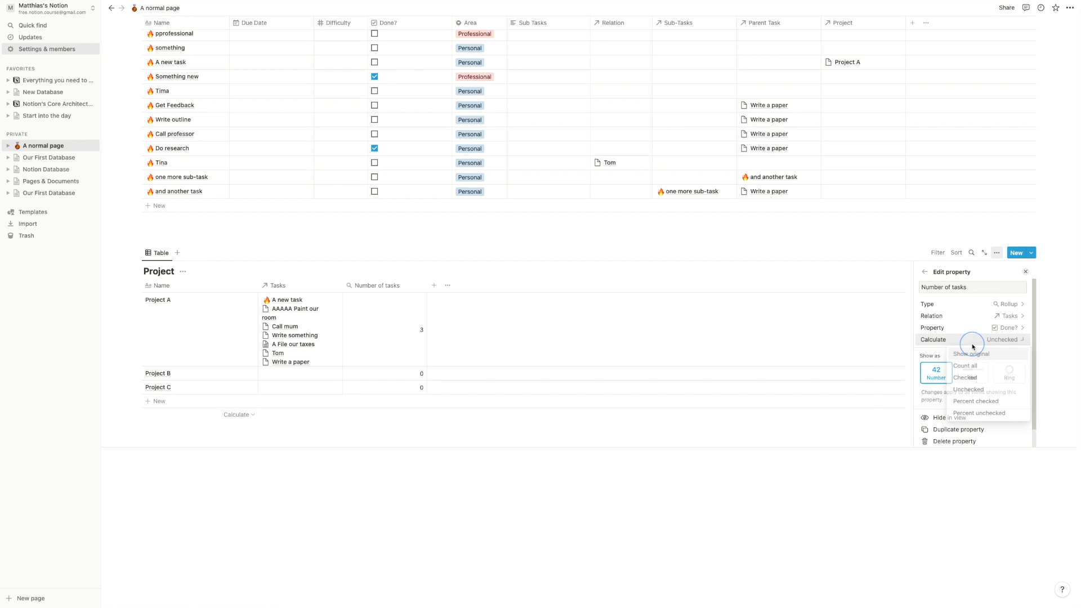
{"action": "left_click", "coordinate": [970, 402]}
{"action": "left_click", "coordinate": [969, 341]}
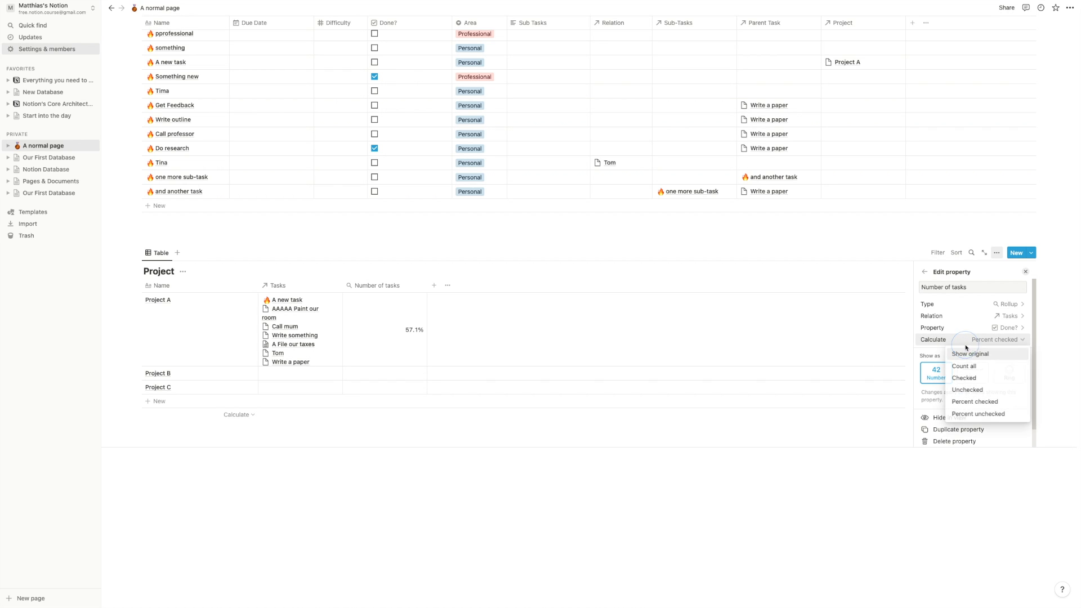
{"action": "left_click", "coordinate": [967, 330]}
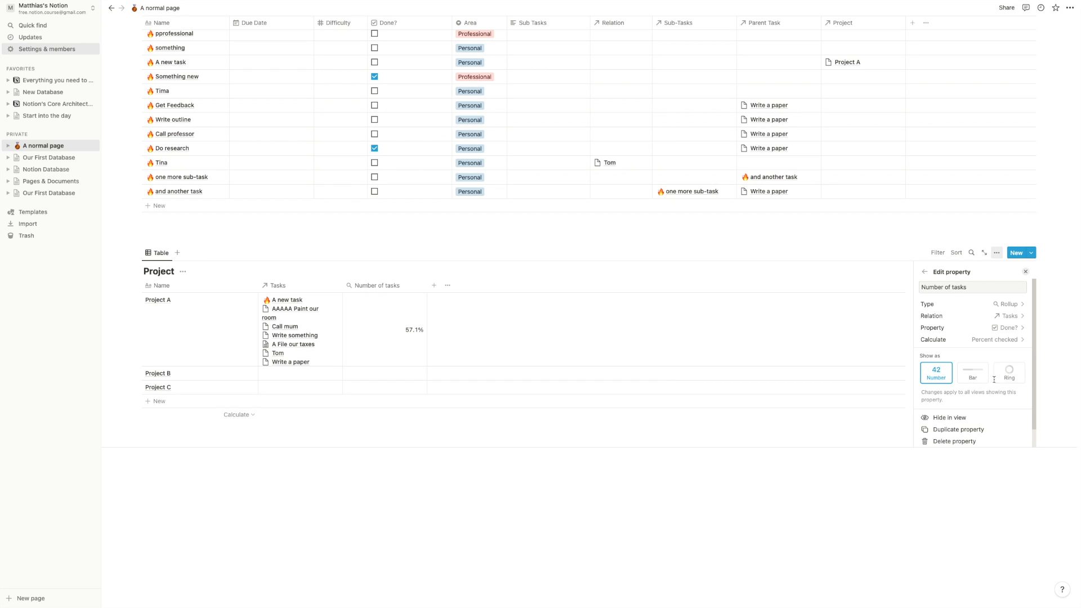
{"action": "left_click", "coordinate": [1009, 375]}
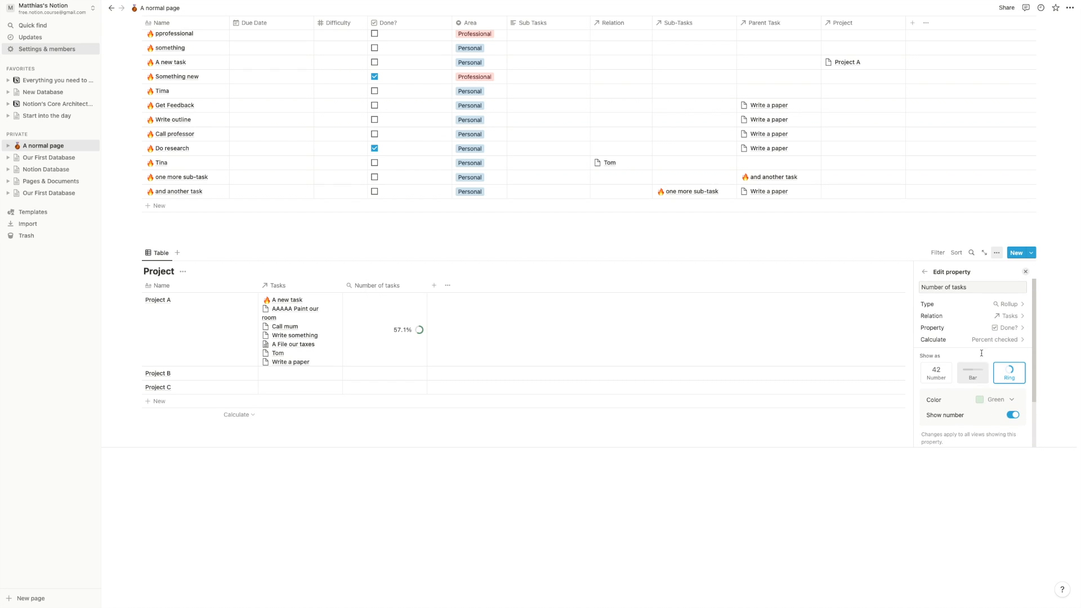
{"action": "left_click", "coordinate": [903, 284]}
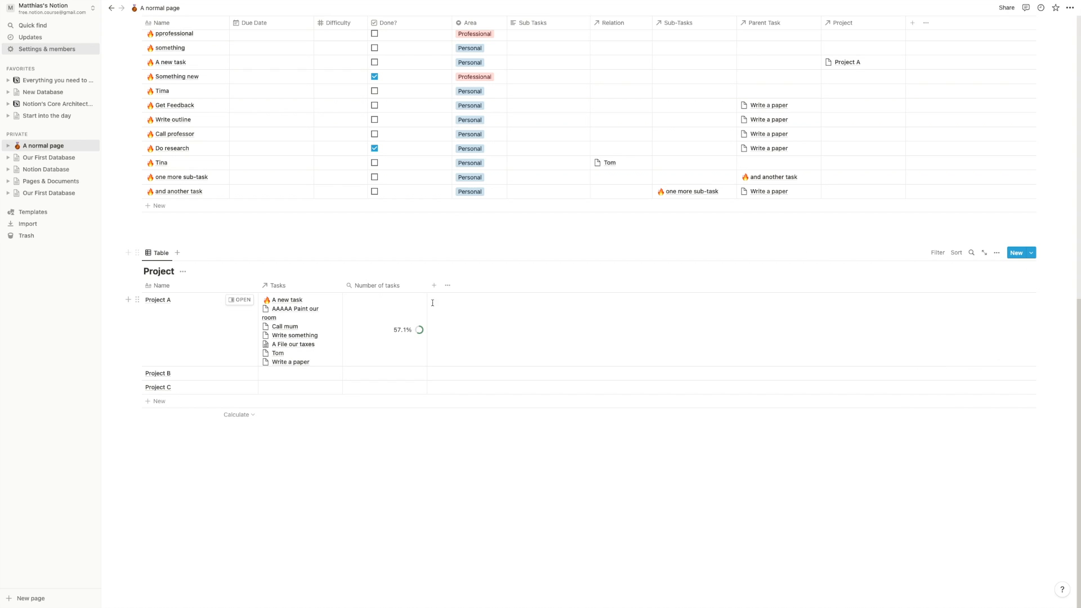
- Rename the Number of tasks column to Project Progress
{"action": "left_click", "coordinate": [387, 286]}
{"action": "key", "text": "super+a"}
{"action": "type", "text": "Project Progress"}
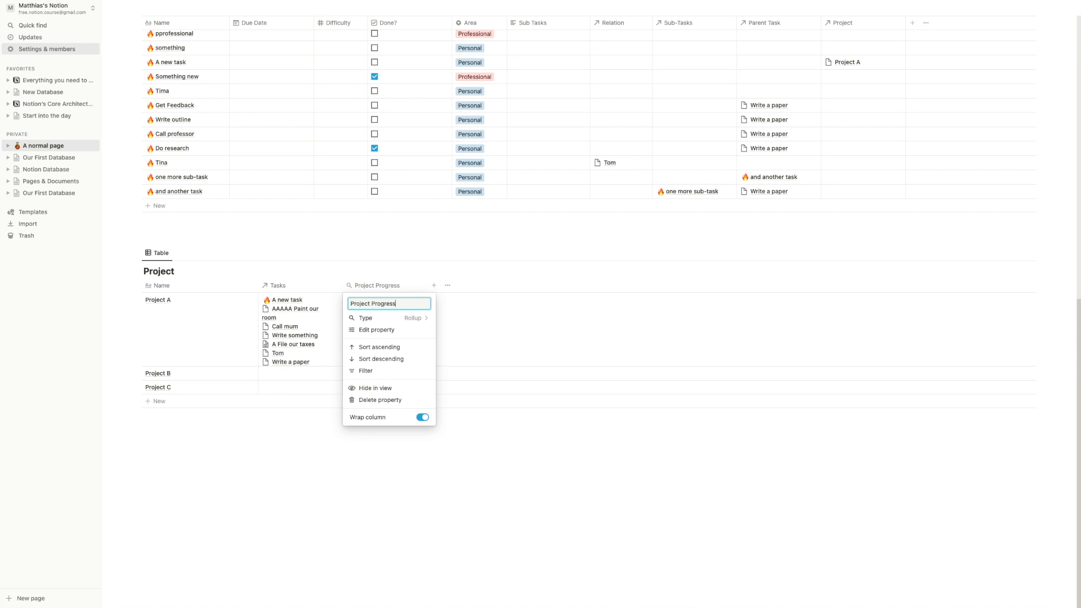
{"action": "left_click", "coordinate": [309, 251]}
- Narrow the Project Progress column and mark Tom done, bringing Project A to 71.4%
{"action": "scroll", "coordinate": [359, 265], "scroll_direction": "up", "scroll_amount": 2}
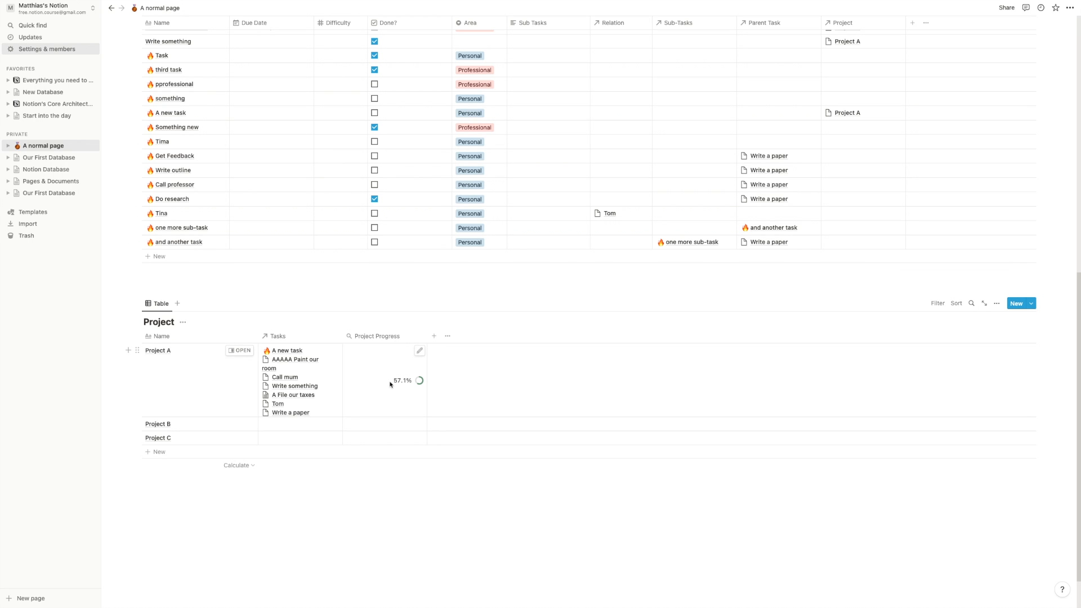
{"action": "scroll", "coordinate": [394, 389], "scroll_direction": "up", "scroll_amount": 1}
{"action": "scroll", "coordinate": [387, 398], "scroll_direction": "up", "scroll_amount": 1}
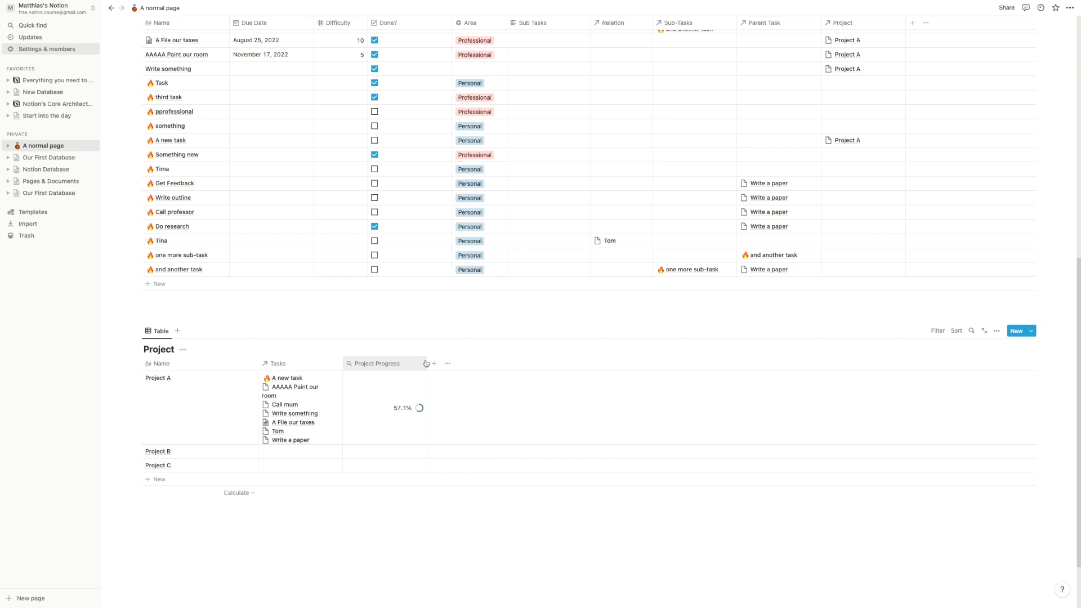
{"action": "left_click_drag", "start_coordinate": [427, 363], "coordinate": [407, 363]}
{"action": "scroll", "coordinate": [386, 355], "scroll_direction": "up", "scroll_amount": 5}
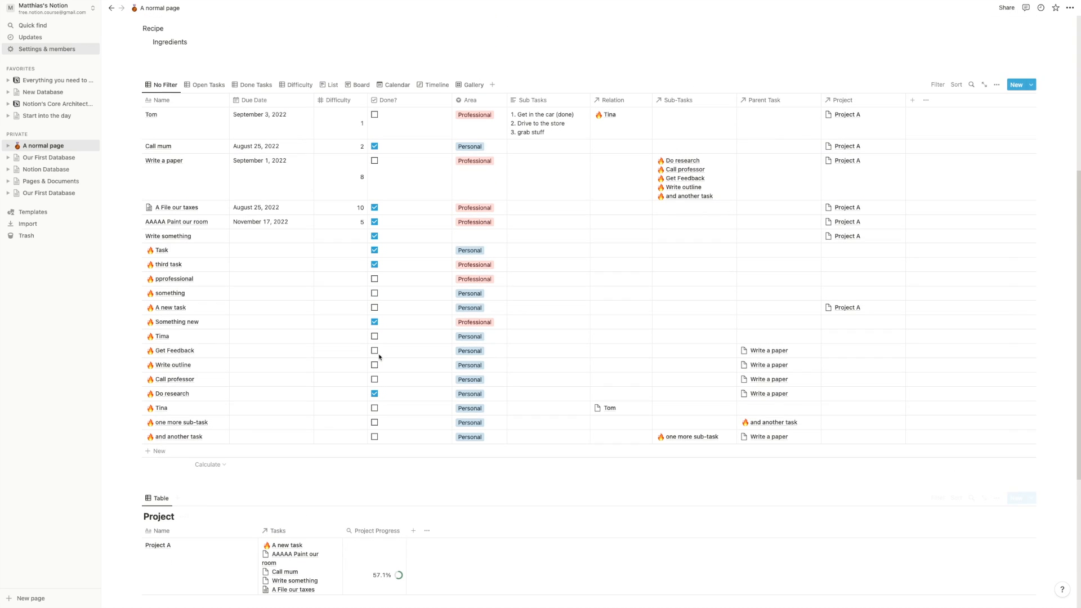
{"action": "left_click", "coordinate": [374, 117]}
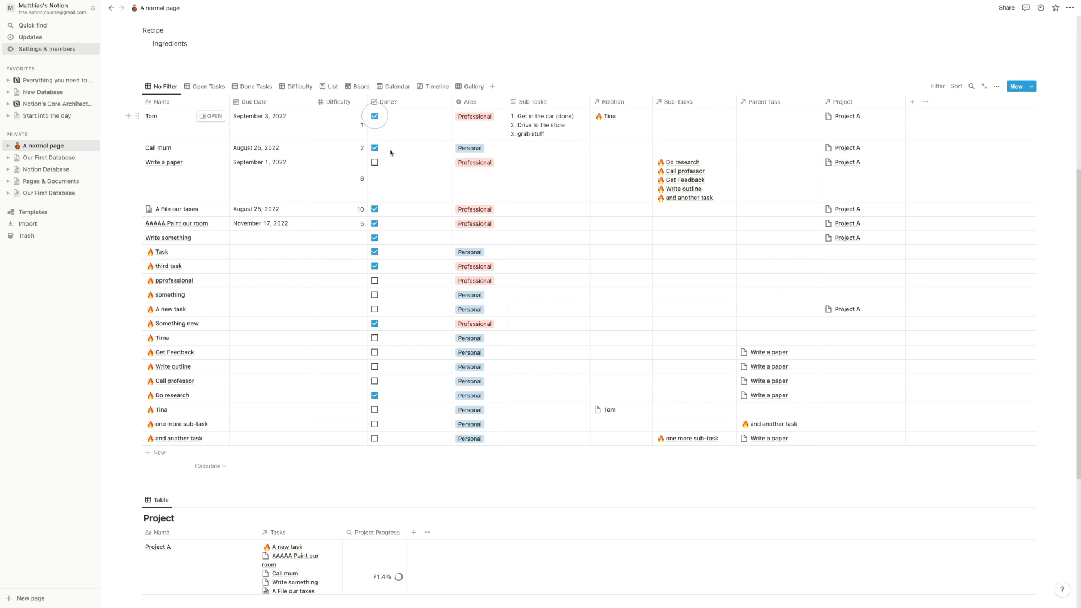
{"action": "scroll", "coordinate": [394, 225], "scroll_direction": "down", "scroll_amount": 5}
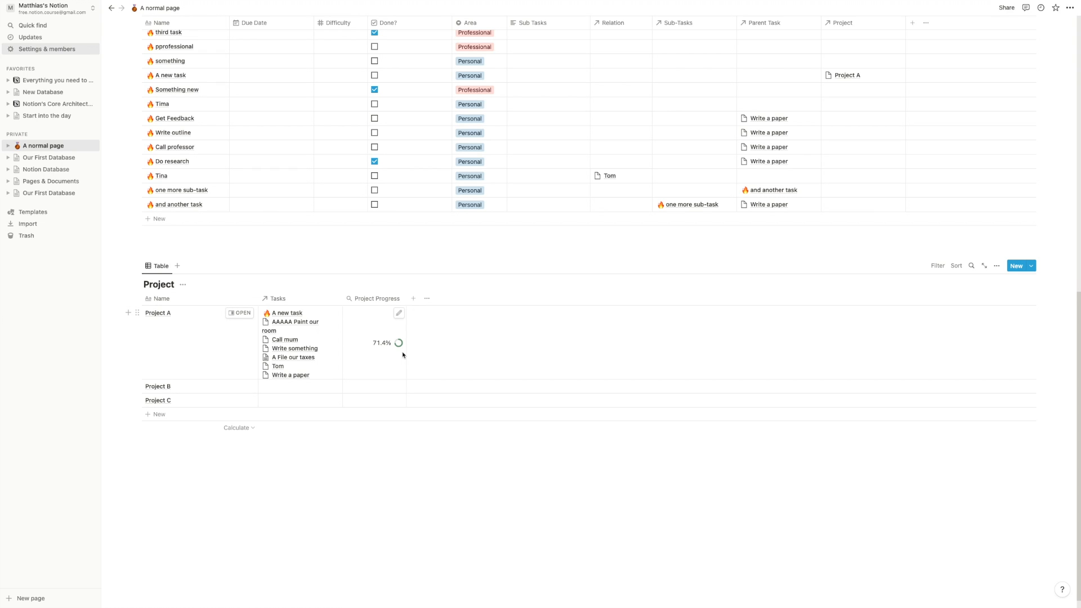
- Add a Last Due Date? rollup property to the Project table using the Tasks relation
{"action": "left_click", "coordinate": [415, 304]}
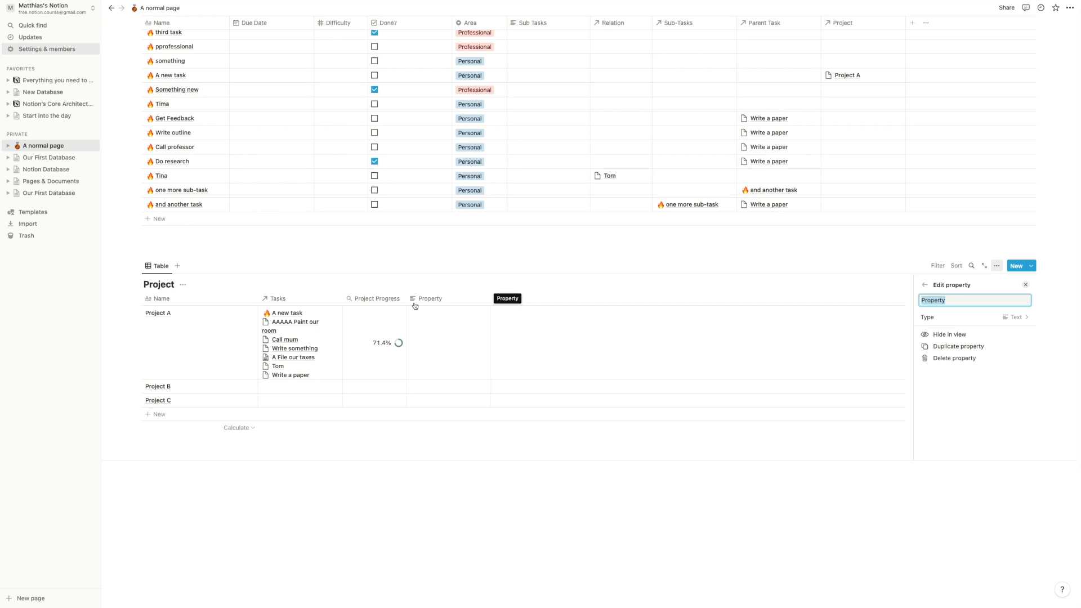
{"action": "type", "text": "Las"}
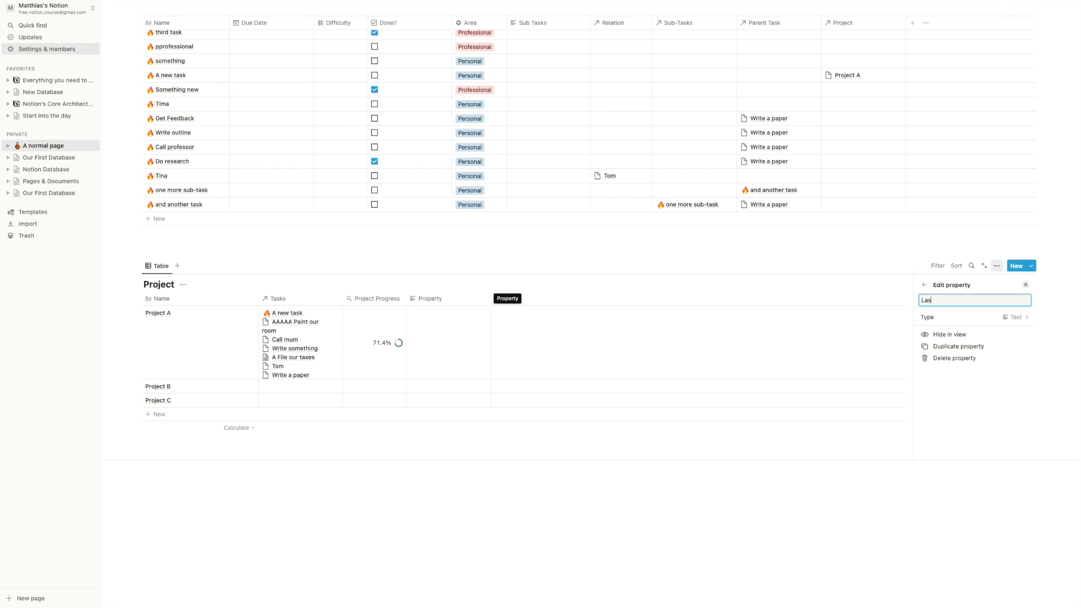
{"action": "type", "text": "t Due Date?"}
{"action": "left_click", "coordinate": [936, 318]}
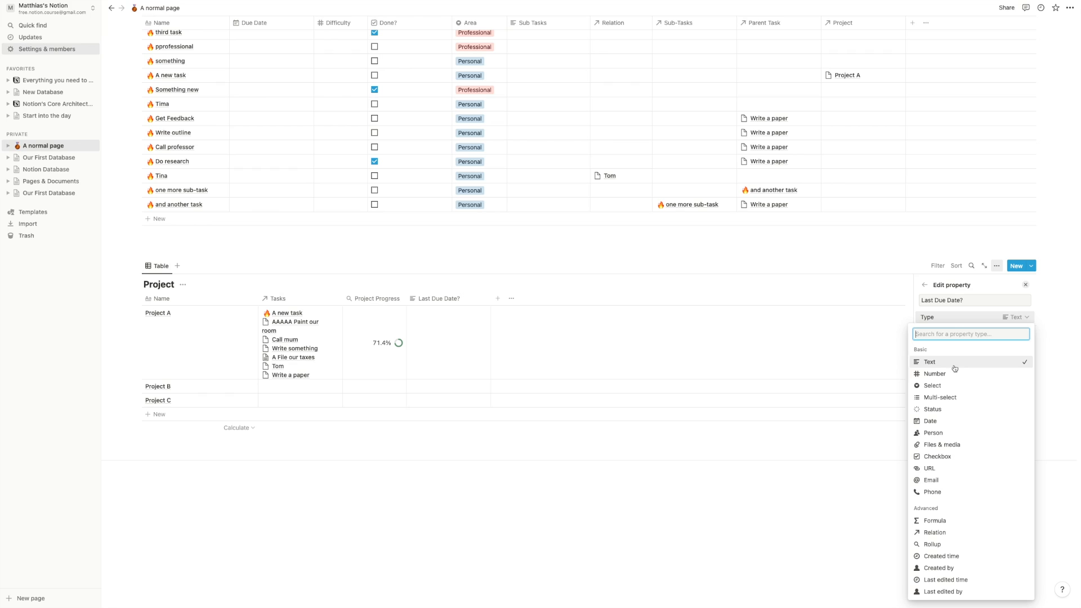
{"action": "left_click", "coordinate": [941, 544]}
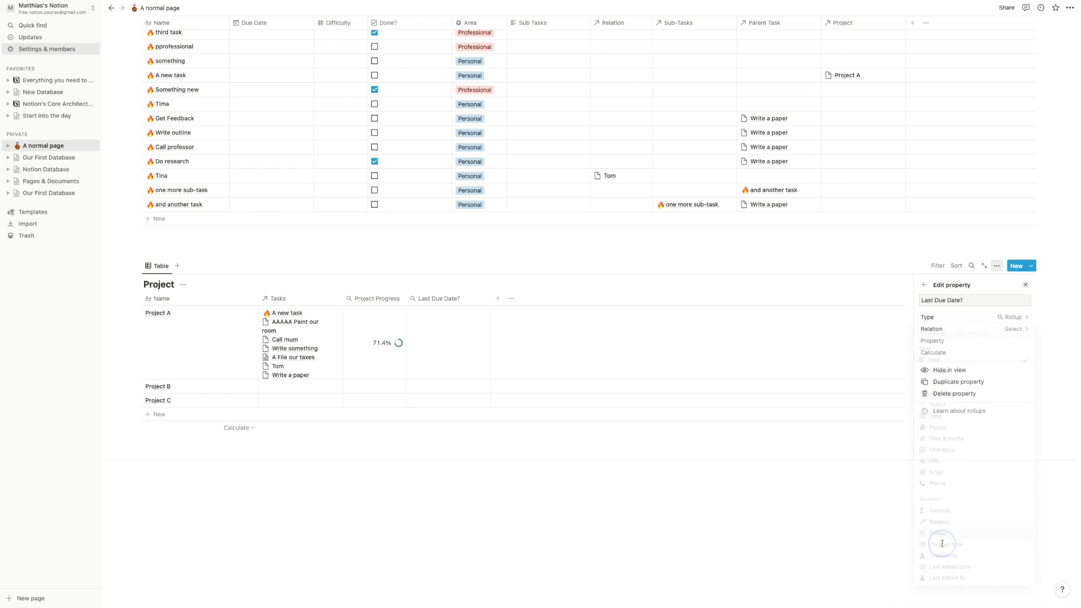
{"action": "left_click", "coordinate": [957, 330]}
{"action": "left_click", "coordinate": [937, 362]}
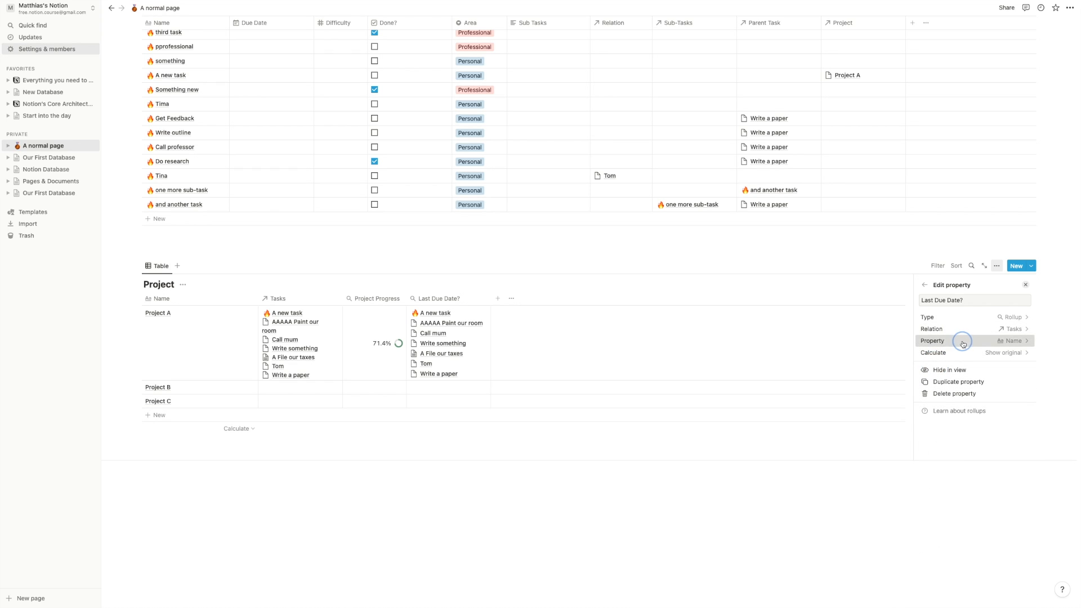
- Roll up each task's Due Date showing only the latest date, and narrow the column
{"action": "left_click", "coordinate": [960, 341]}
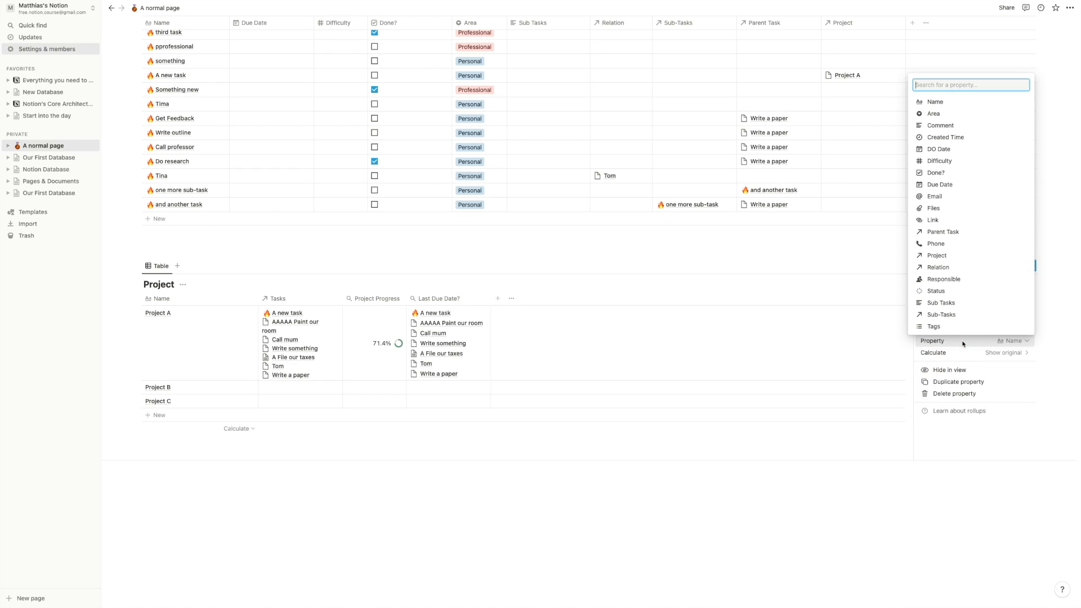
{"action": "left_click", "coordinate": [941, 185]}
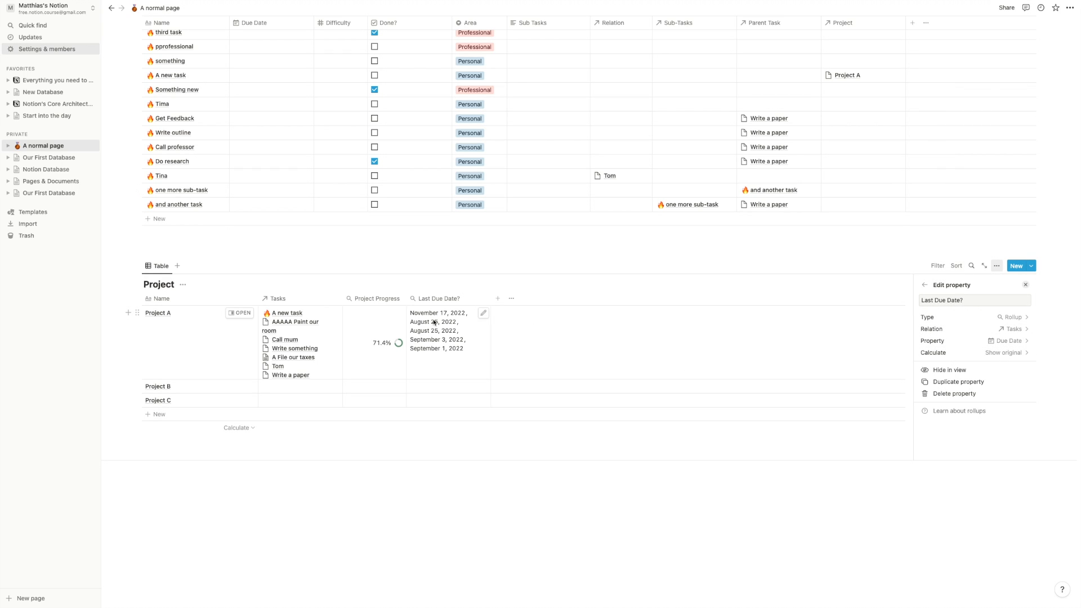
{"action": "left_click", "coordinate": [959, 356]}
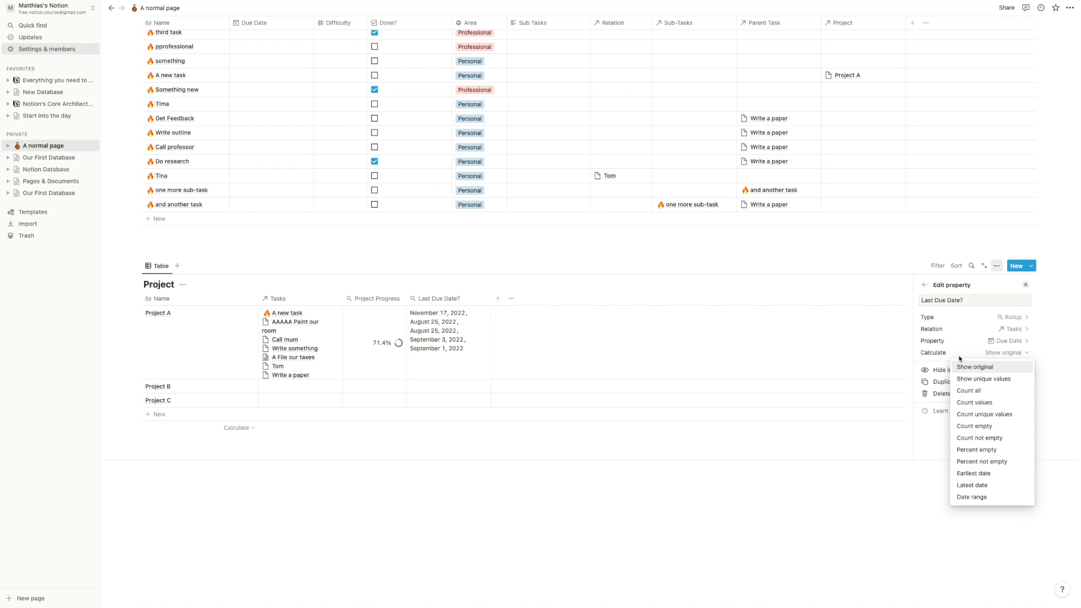
{"action": "left_click", "coordinate": [980, 486]}
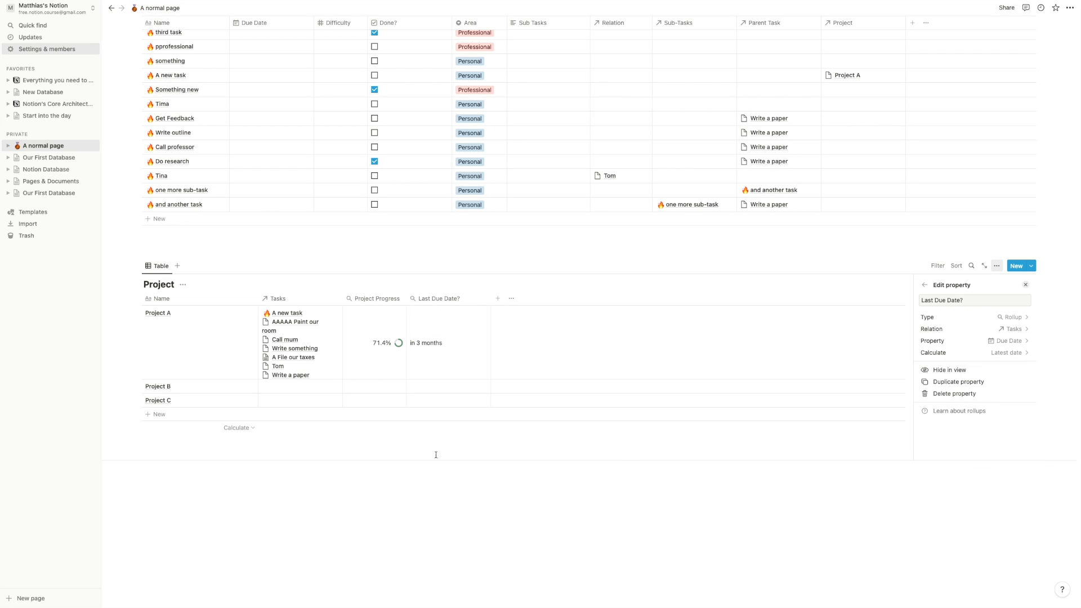
{"action": "left_click", "coordinate": [298, 493]}
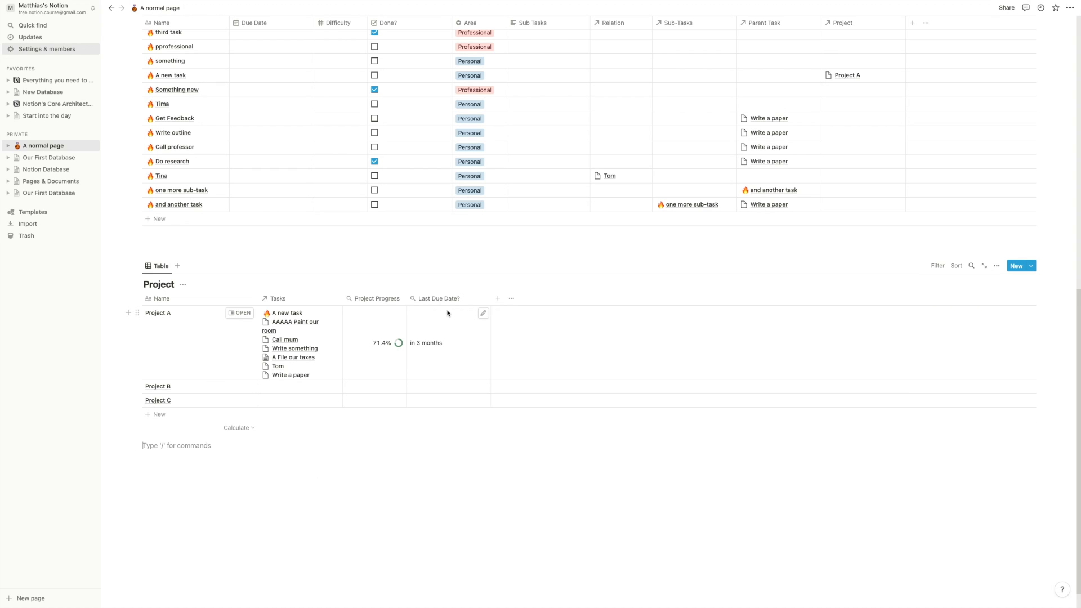
{"action": "left_click_drag", "start_coordinate": [491, 299], "coordinate": [472, 291]}
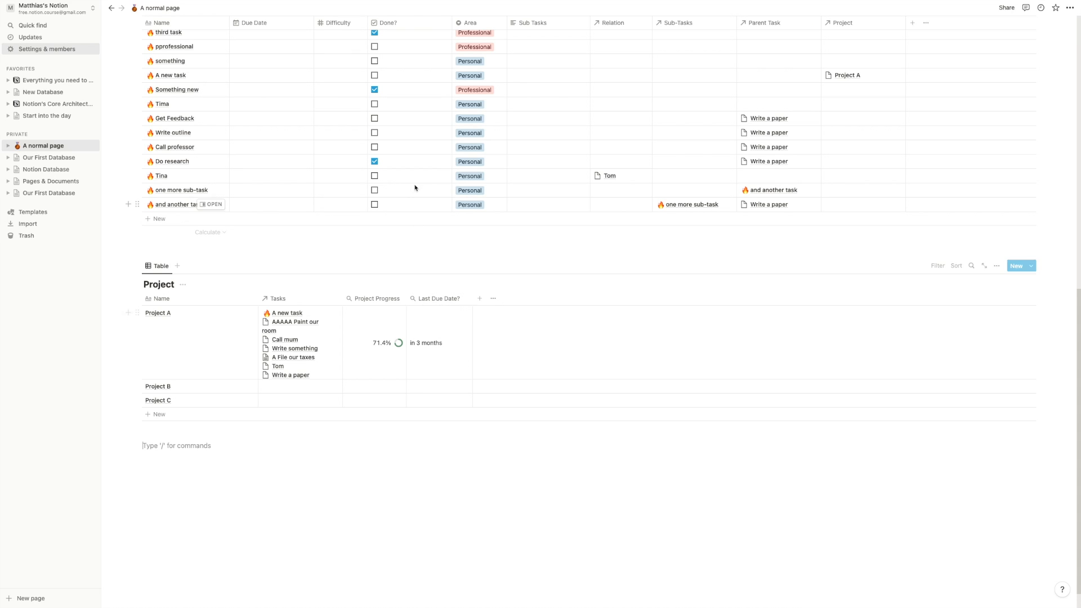
{"action": "scroll", "coordinate": [439, 185], "scroll_direction": "up", "scroll_amount": 3}
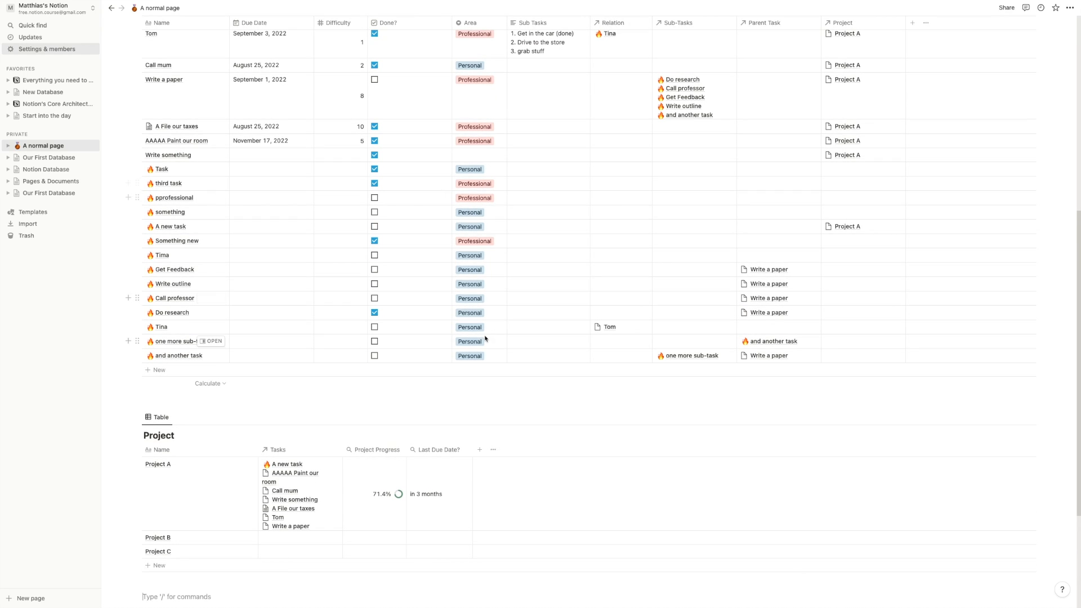
{"action": "scroll", "coordinate": [440, 184], "scroll_direction": "down", "scroll_amount": 3}
- Add a Project Due Date column of type Date to the Project table
{"action": "left_click", "coordinate": [479, 318]}
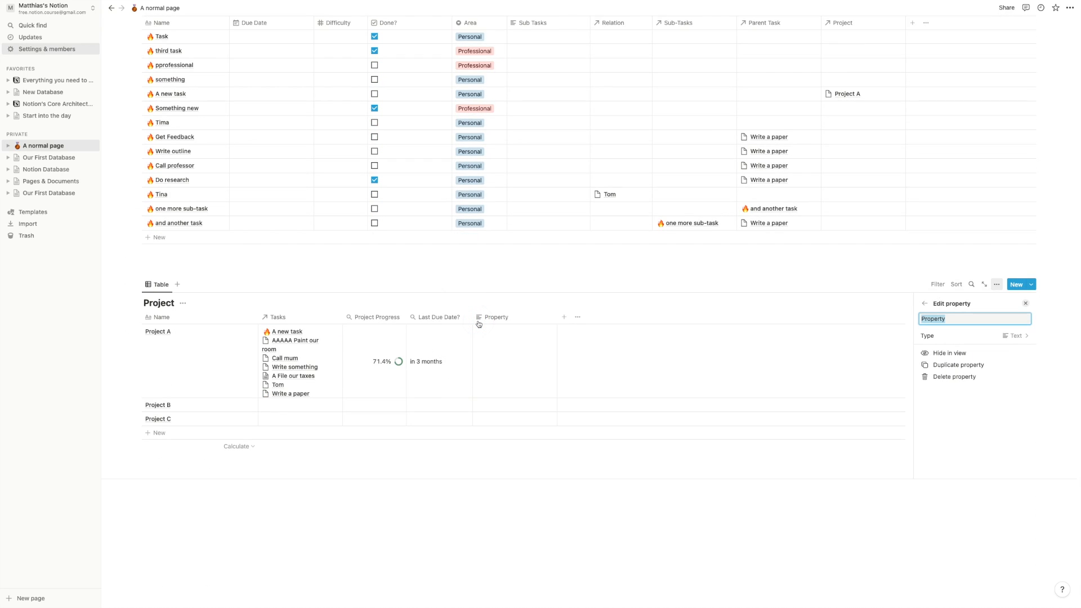
{"action": "type", "text": "Proje"}
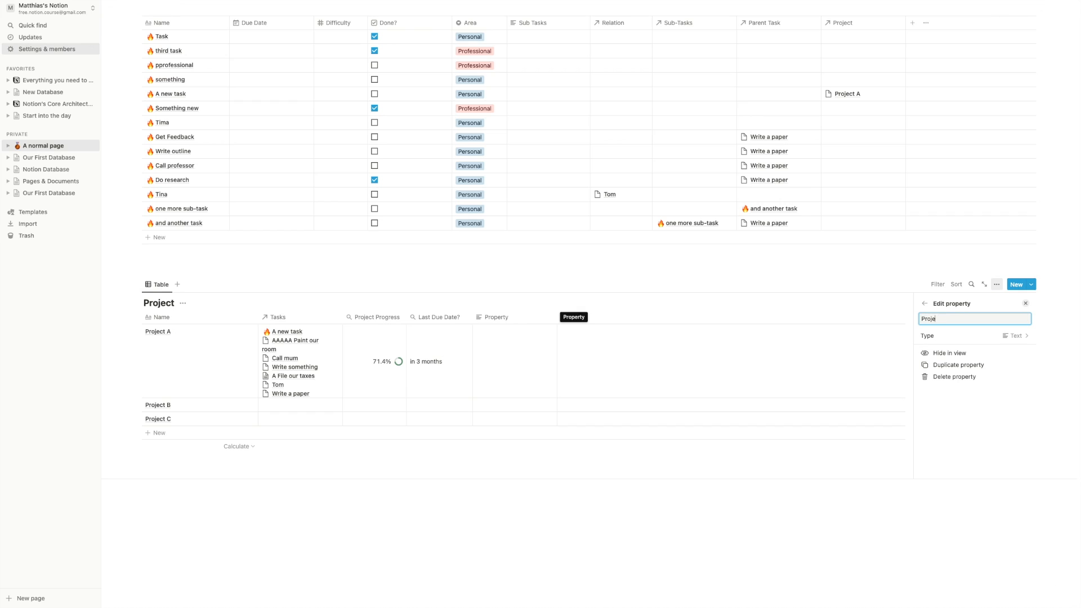
{"action": "type", "text": "ct Due Date"}
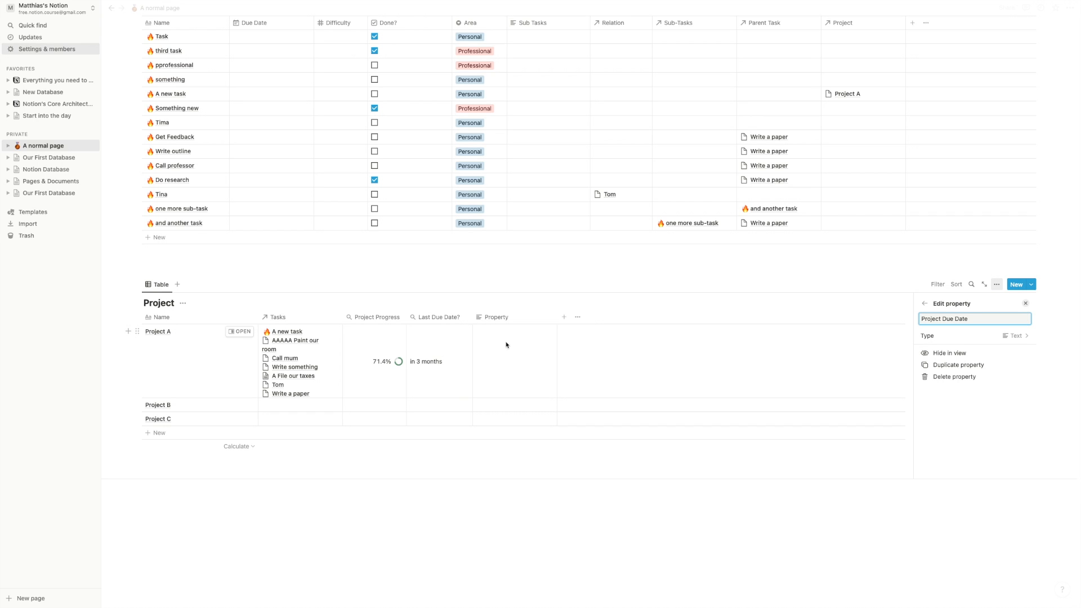
{"action": "left_click", "coordinate": [1003, 334]}
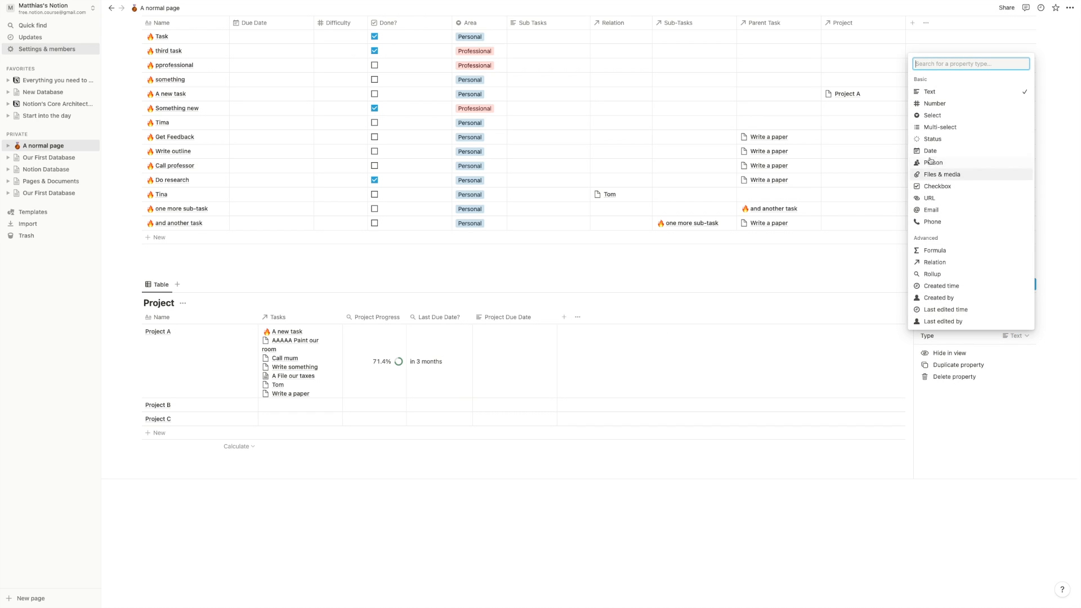
{"action": "left_click", "coordinate": [926, 150]}
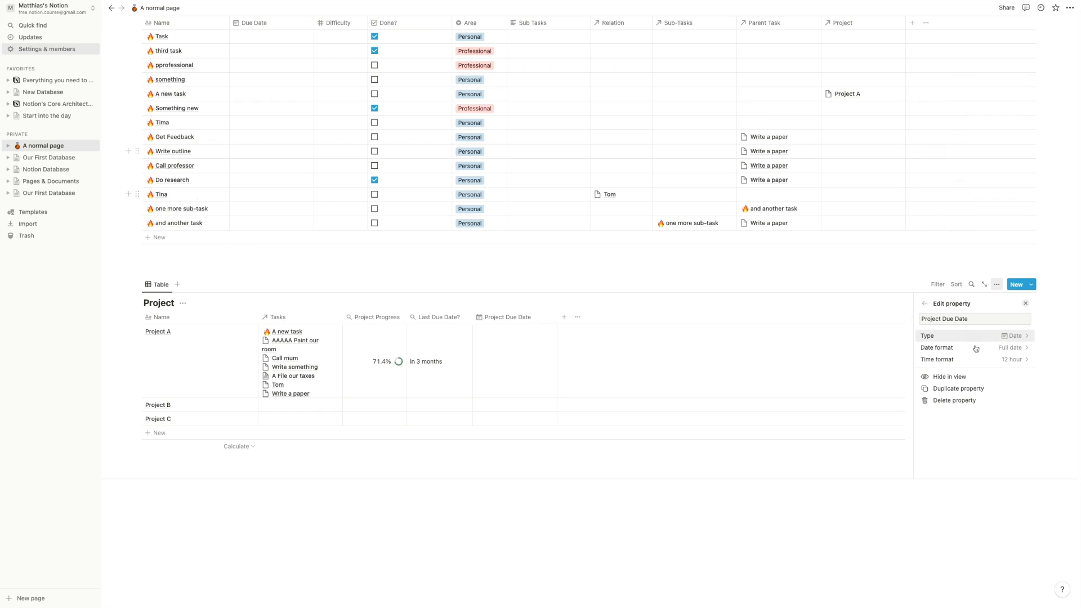
- Set Project A's Project Due Date to August 31, 2022
{"action": "left_click", "coordinate": [533, 350]}
{"action": "left_click", "coordinate": [516, 276]}
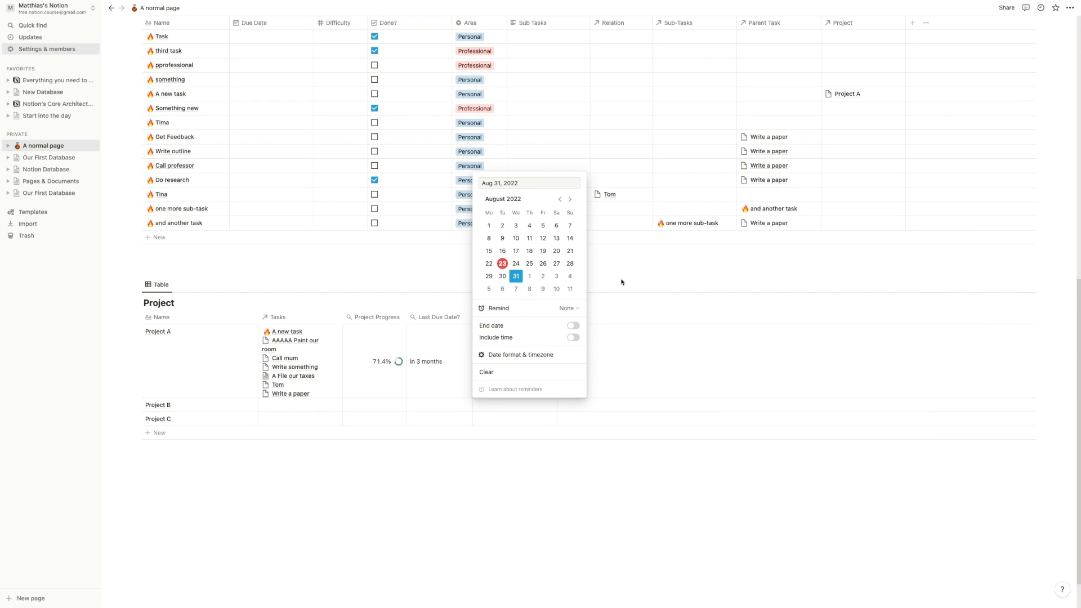
{"action": "left_click", "coordinate": [621, 281]}
{"action": "scroll", "coordinate": [570, 288], "scroll_direction": "up", "scroll_amount": 2}
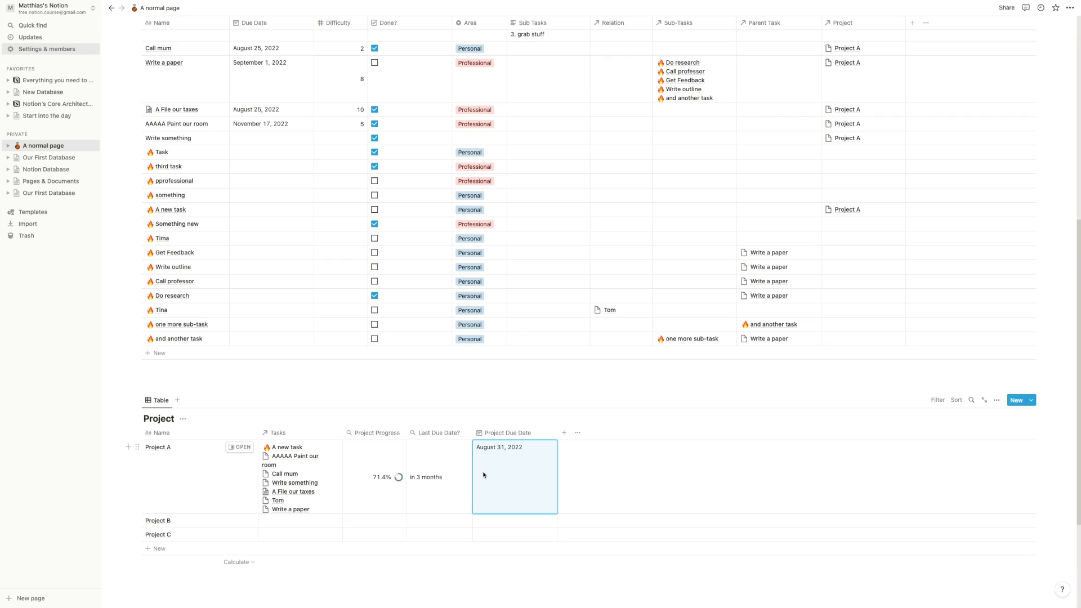
- Add a new Rollup property named 'Project Due Date' to the task table
{"action": "scroll", "coordinate": [473, 468], "scroll_direction": "up", "scroll_amount": 3}
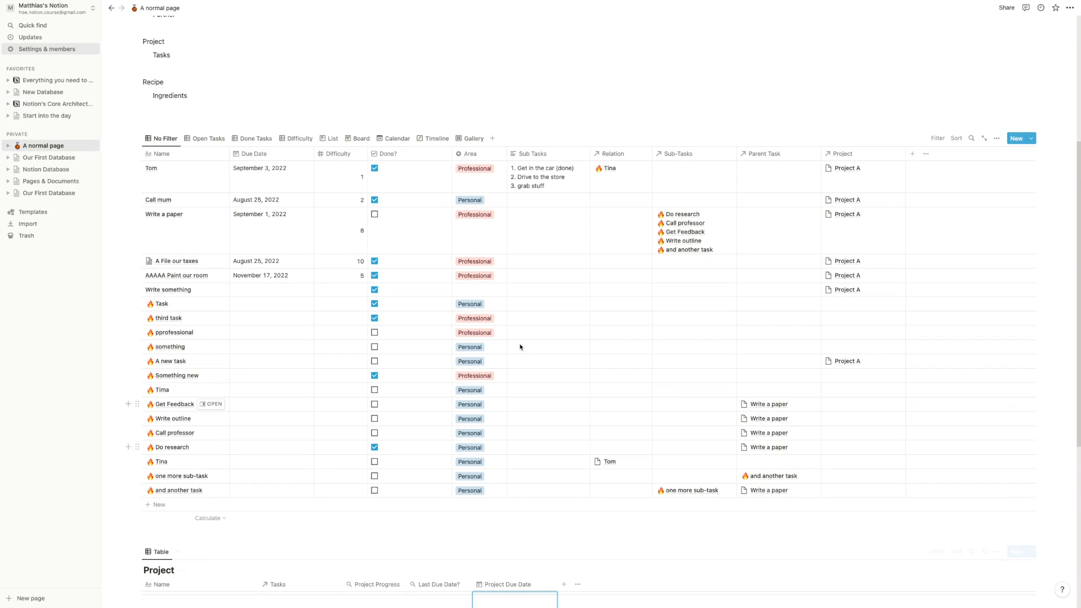
{"action": "left_click", "coordinate": [912, 154]}
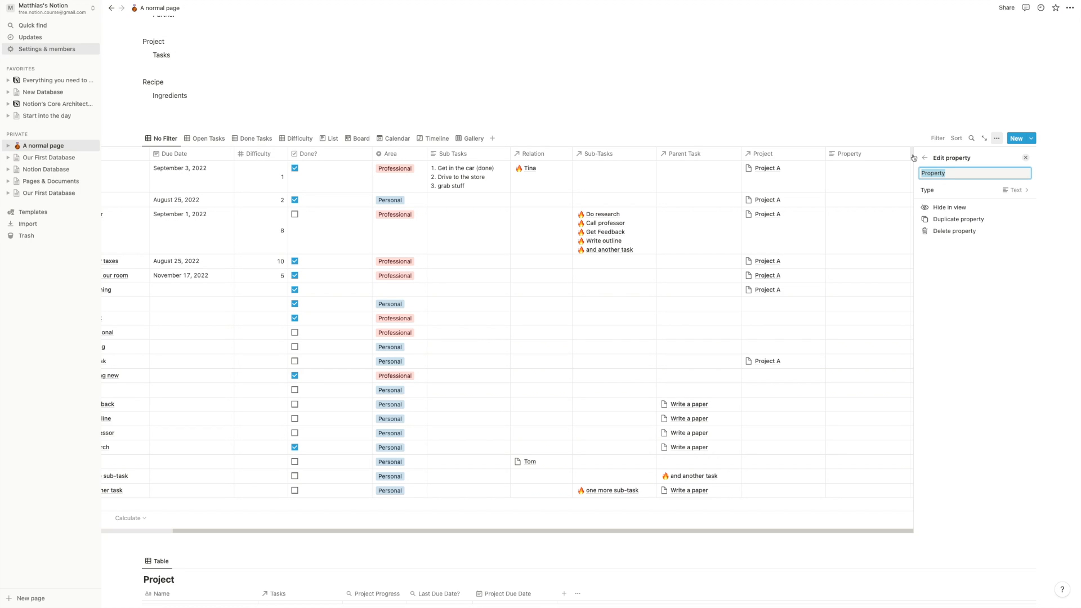
{"action": "type", "text": "Proj"}
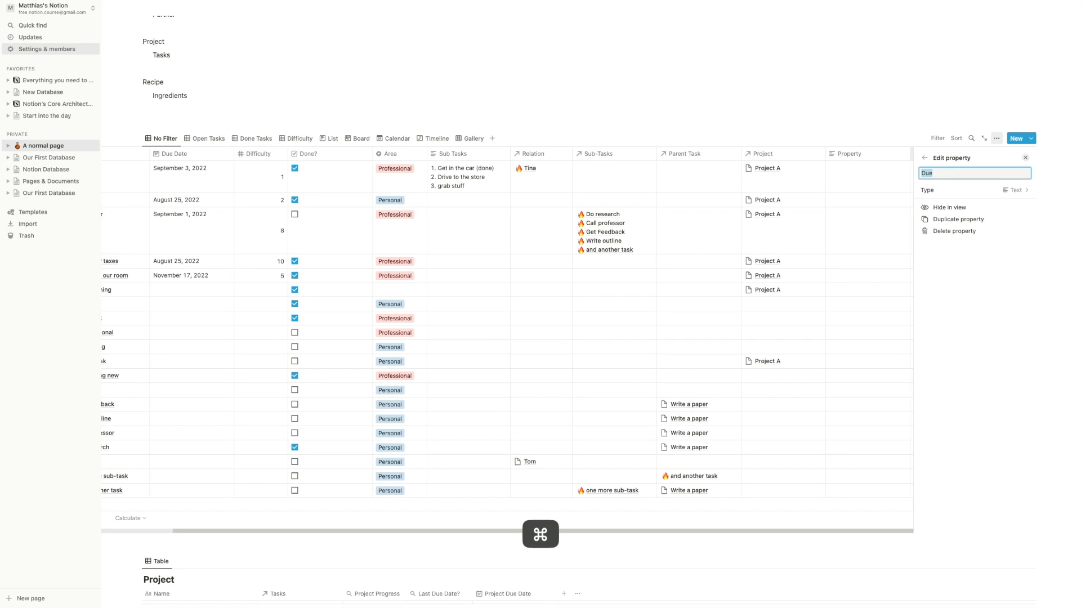
{"action": "type", "text": "ect Due Date"}
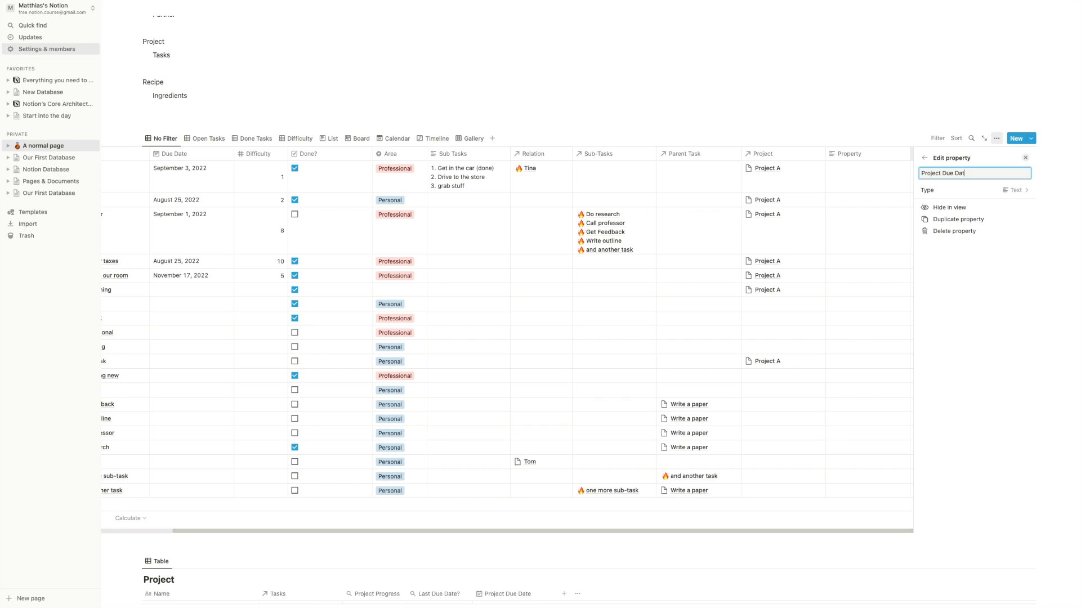
{"action": "left_click", "coordinate": [951, 191]}
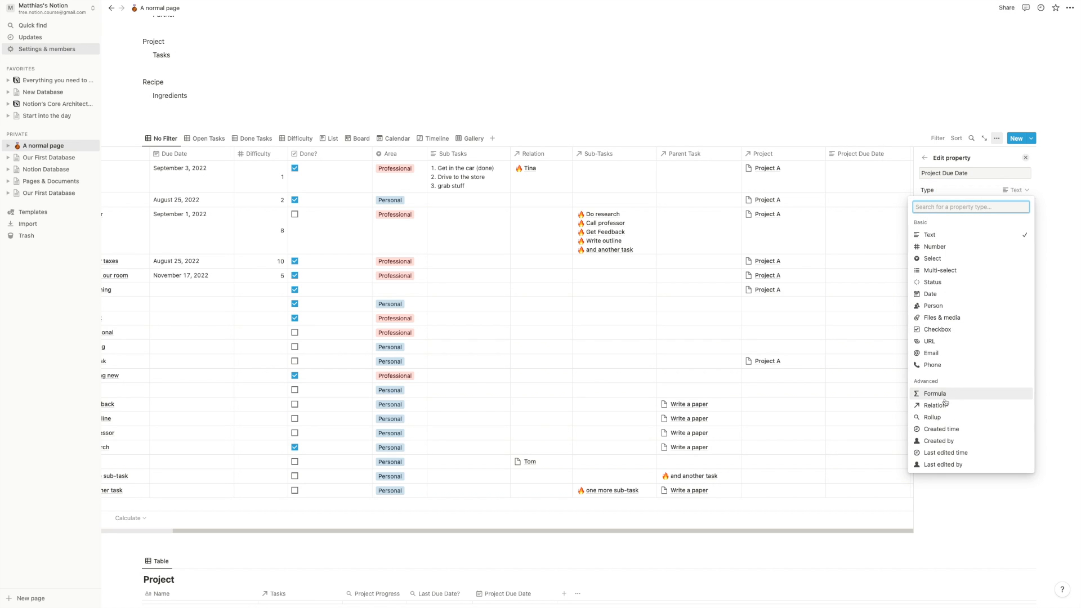
{"action": "left_click", "coordinate": [936, 418]}
- Roll up the Project relation's Project Due Date with Show original, displaying August 31, 2022
{"action": "left_click", "coordinate": [957, 201]}
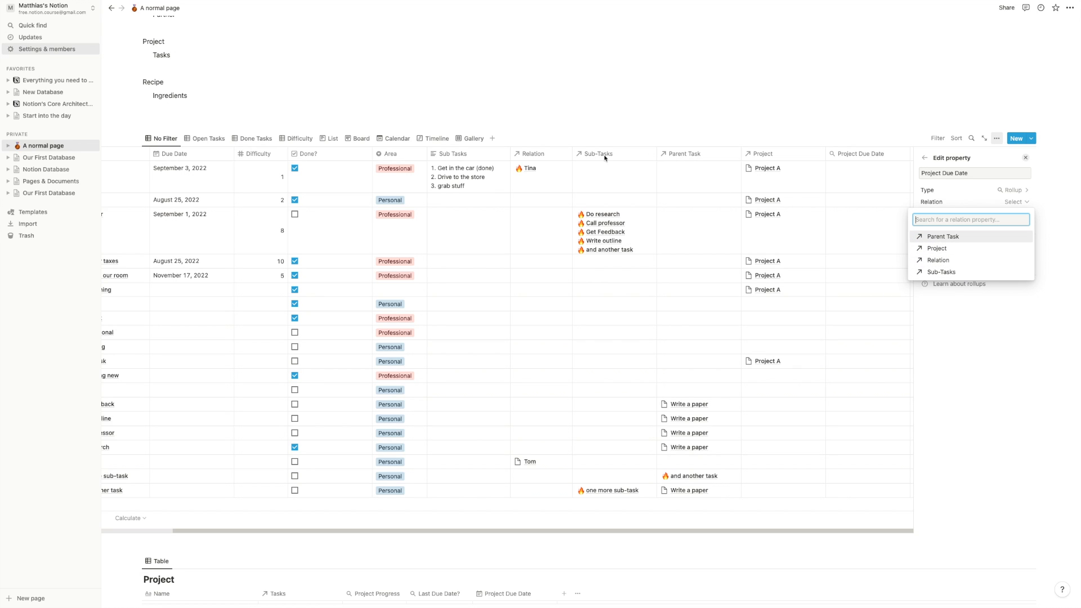
{"action": "left_click", "coordinate": [937, 252]}
{"action": "left_click", "coordinate": [964, 213]}
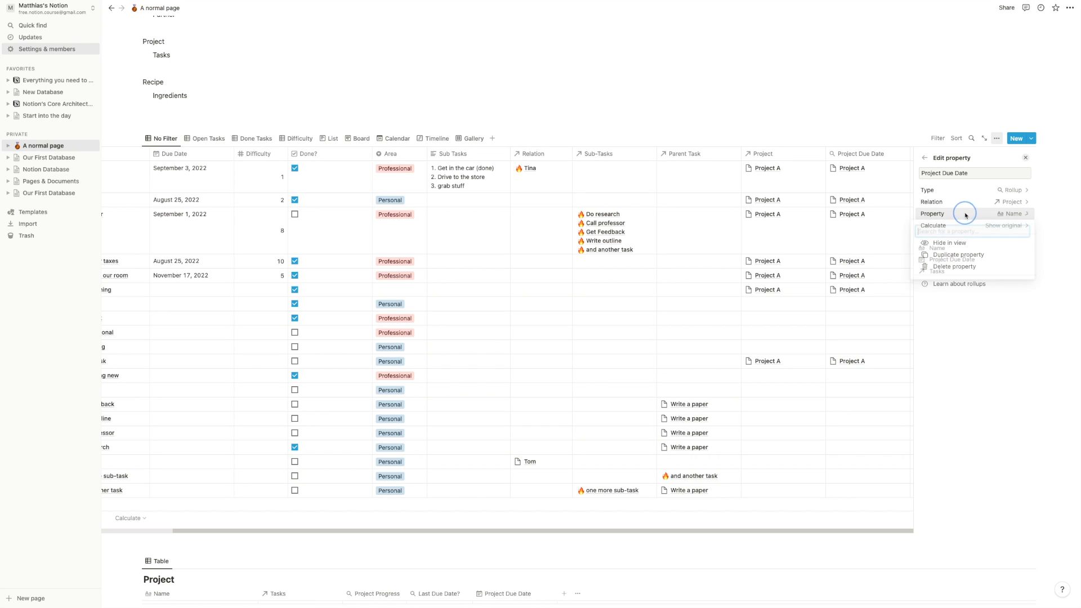
{"action": "left_click", "coordinate": [951, 260]}
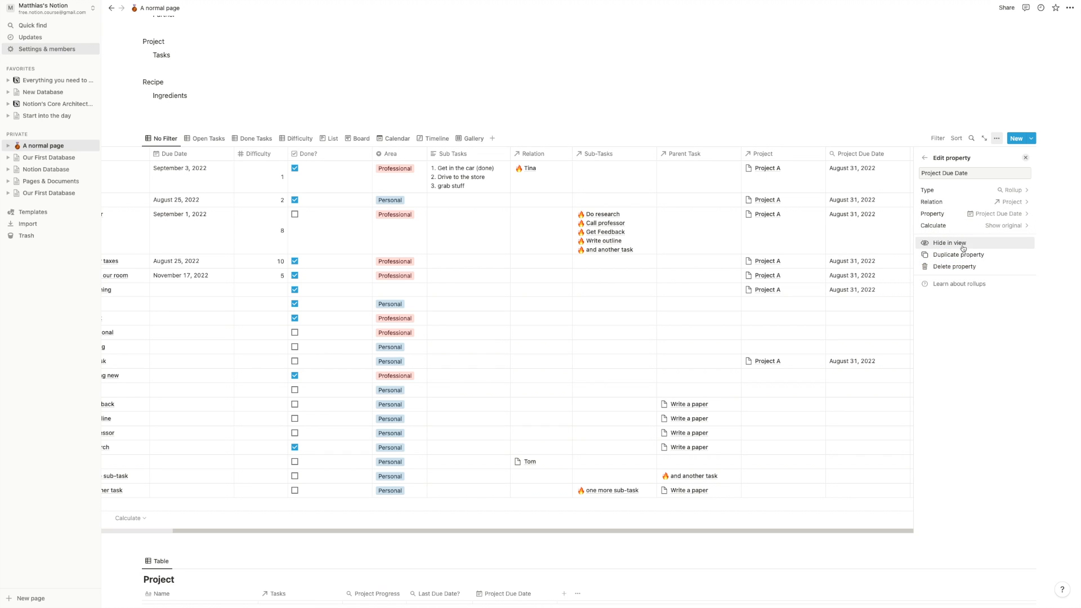
{"action": "left_click", "coordinate": [958, 225]}
{"action": "left_click", "coordinate": [973, 359]}
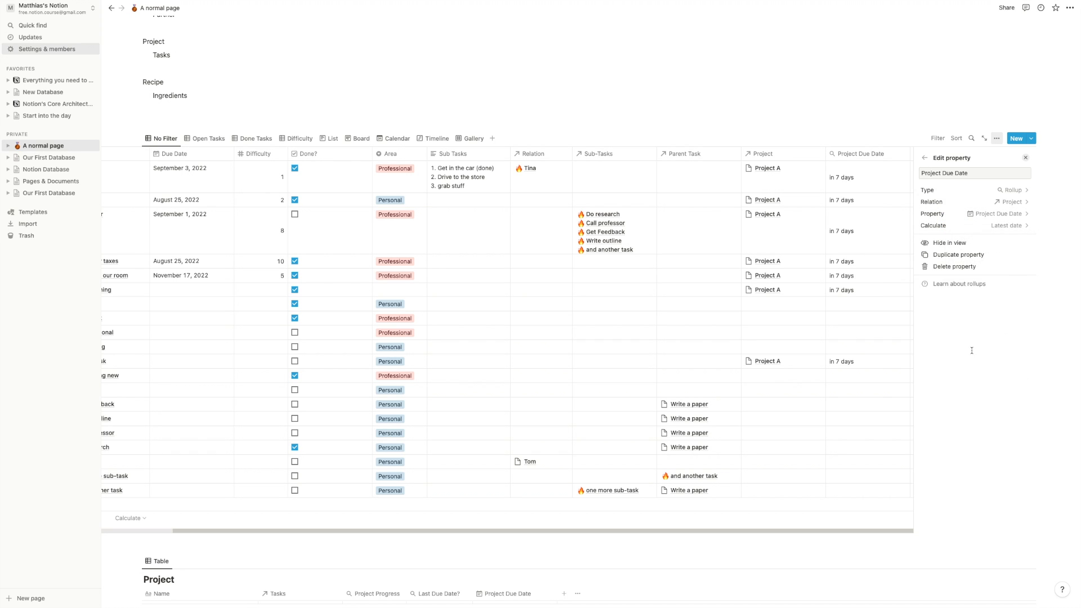
{"action": "left_click", "coordinate": [980, 227]}
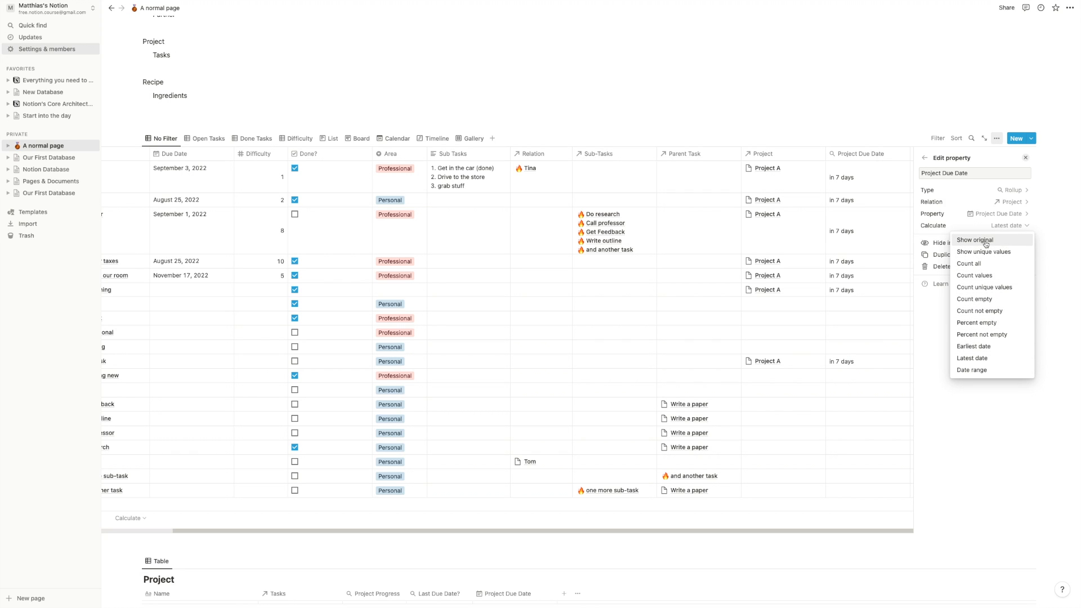
{"action": "left_click", "coordinate": [986, 239]}
{"action": "left_click", "coordinate": [869, 121]}
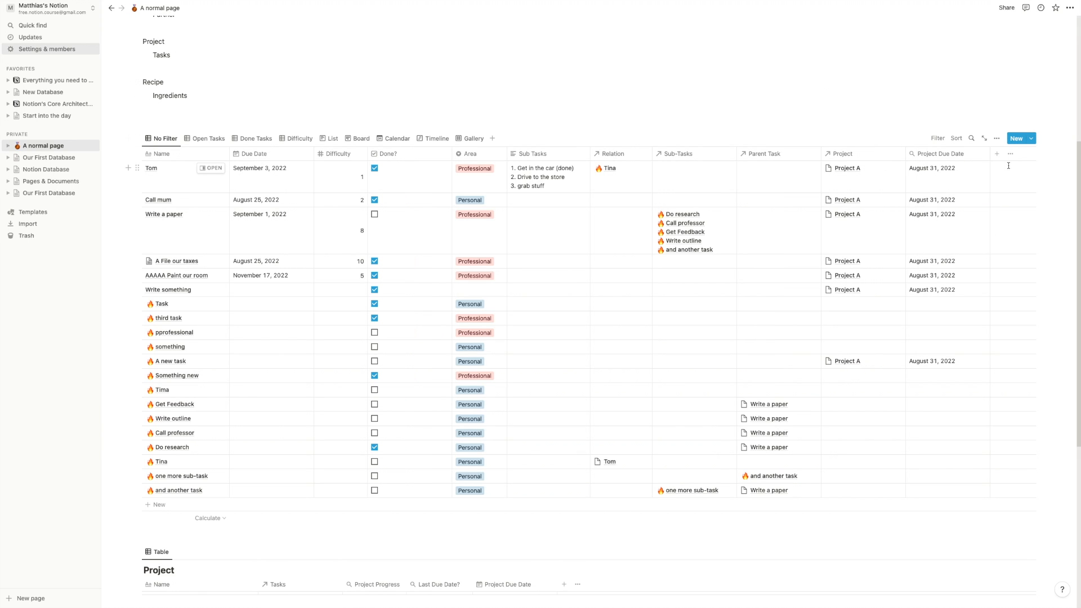
- Narrow the Project Due Date column and briefly preview Tom's task page
{"action": "left_click_drag", "start_coordinate": [991, 152], "coordinate": [971, 151]}
{"action": "scroll", "coordinate": [194, 137], "scroll_direction": "up", "scroll_amount": 3}
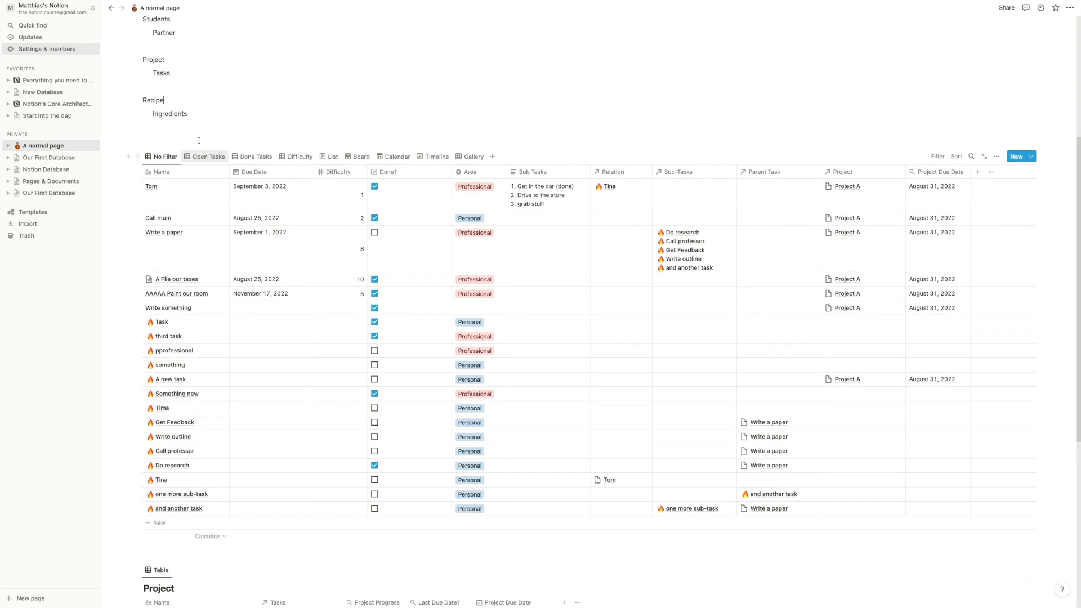
{"action": "left_click", "coordinate": [214, 303]}
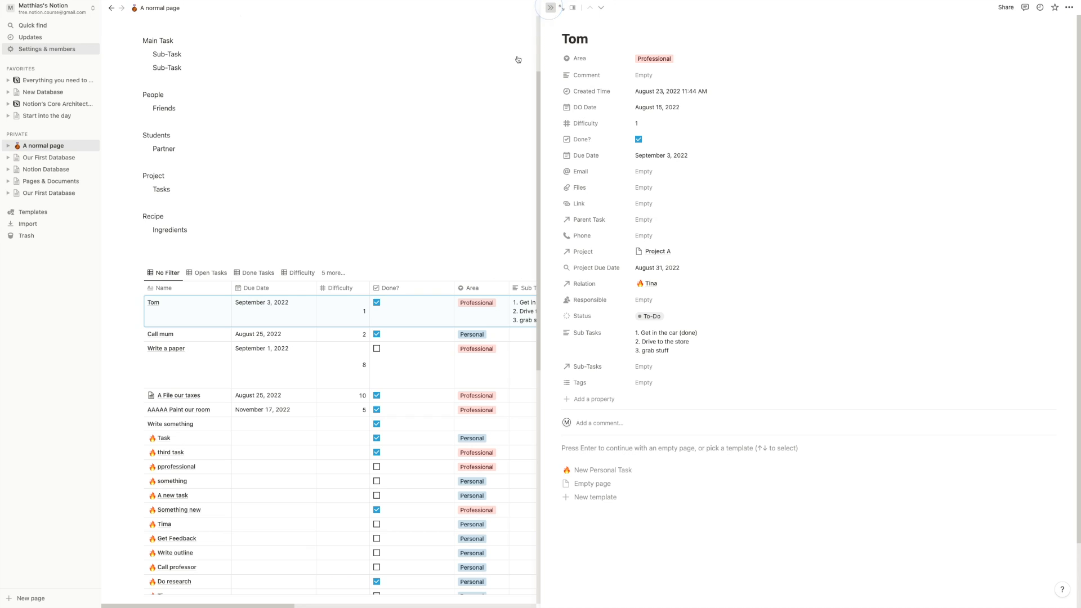
{"action": "left_click", "coordinate": [550, 8]}
- Scroll to review Project A's 71.4% progress and August 31, 2022 due date
{"action": "scroll", "coordinate": [561, 210], "scroll_direction": "down", "scroll_amount": 3}
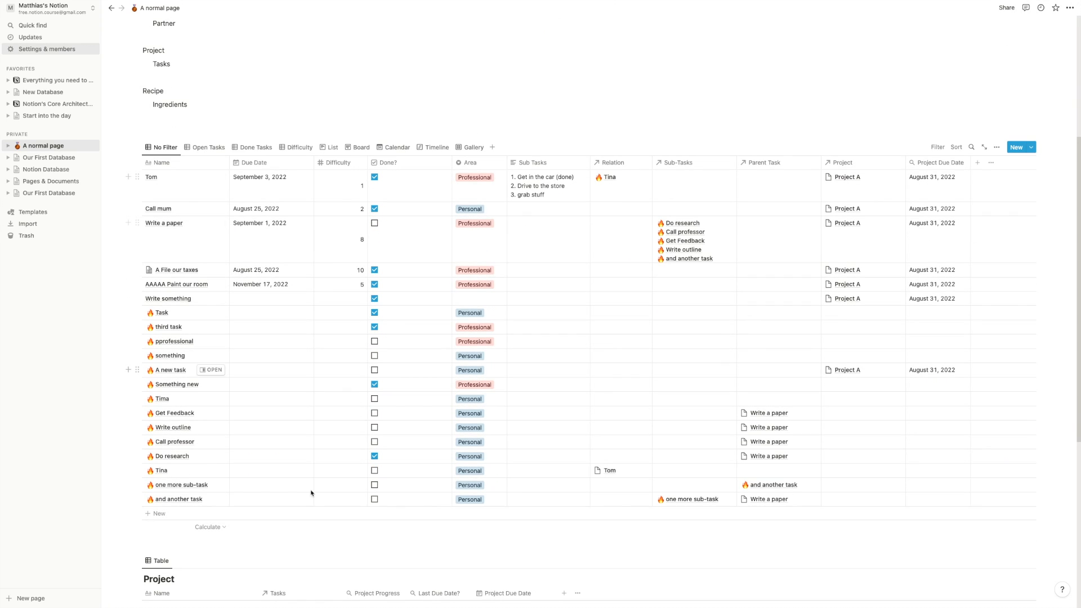
{"action": "scroll", "coordinate": [314, 490], "scroll_direction": "down", "scroll_amount": 3}
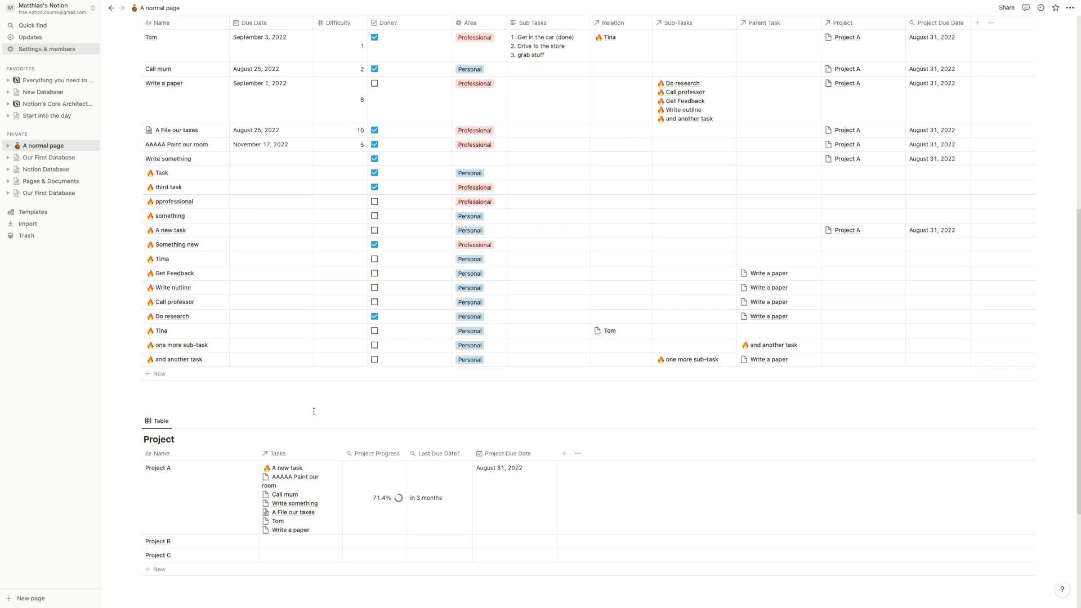
{"action": "scroll", "coordinate": [271, 400], "scroll_direction": "up", "scroll_amount": 2}
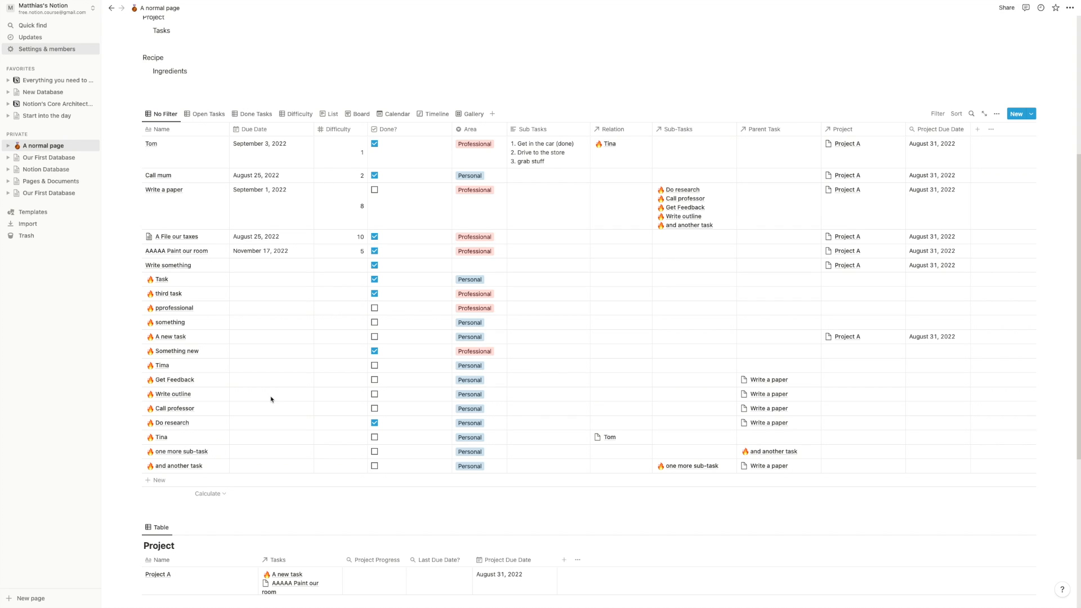
{"action": "scroll", "coordinate": [272, 394], "scroll_direction": "down", "scroll_amount": 4}
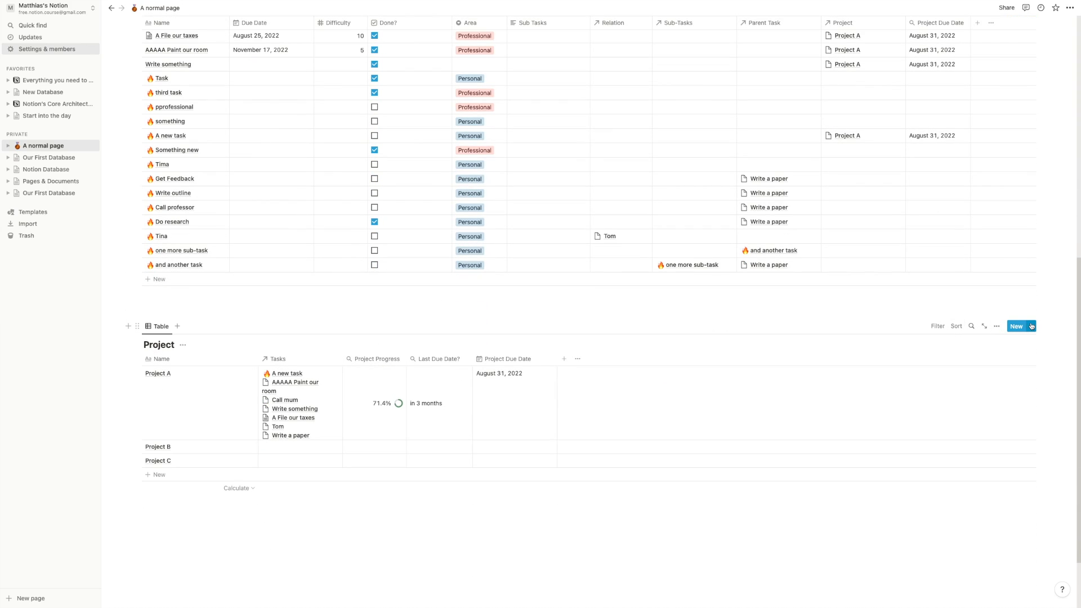
- Open Project A in a side peek and insert a linked database view with /create
{"action": "left_click", "coordinate": [1032, 326]}
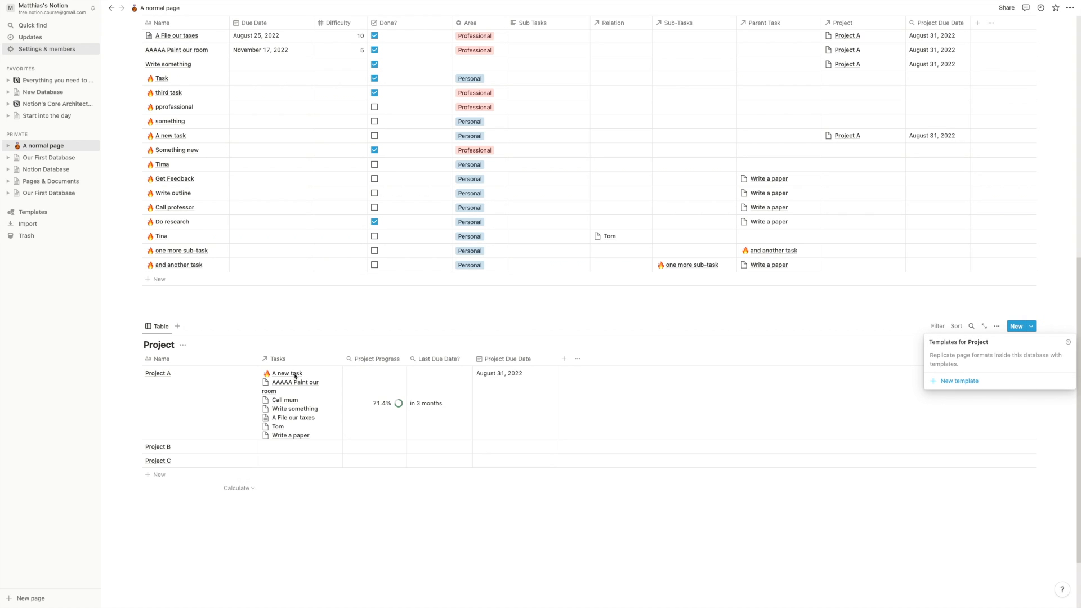
{"action": "left_click", "coordinate": [238, 375]}
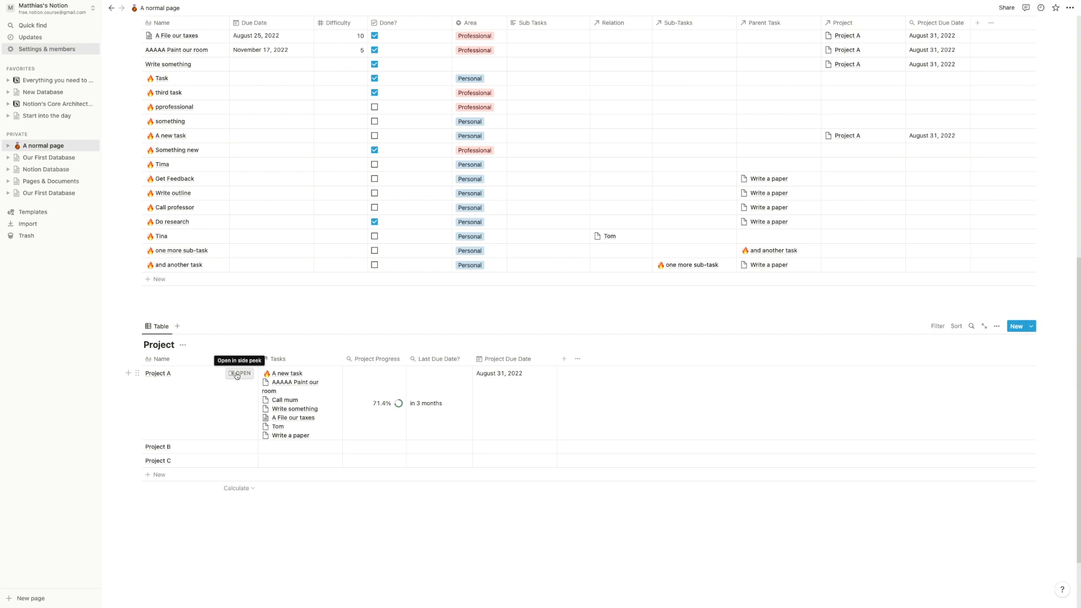
{"action": "left_click", "coordinate": [238, 374]}
{"action": "left_click", "coordinate": [640, 237]}
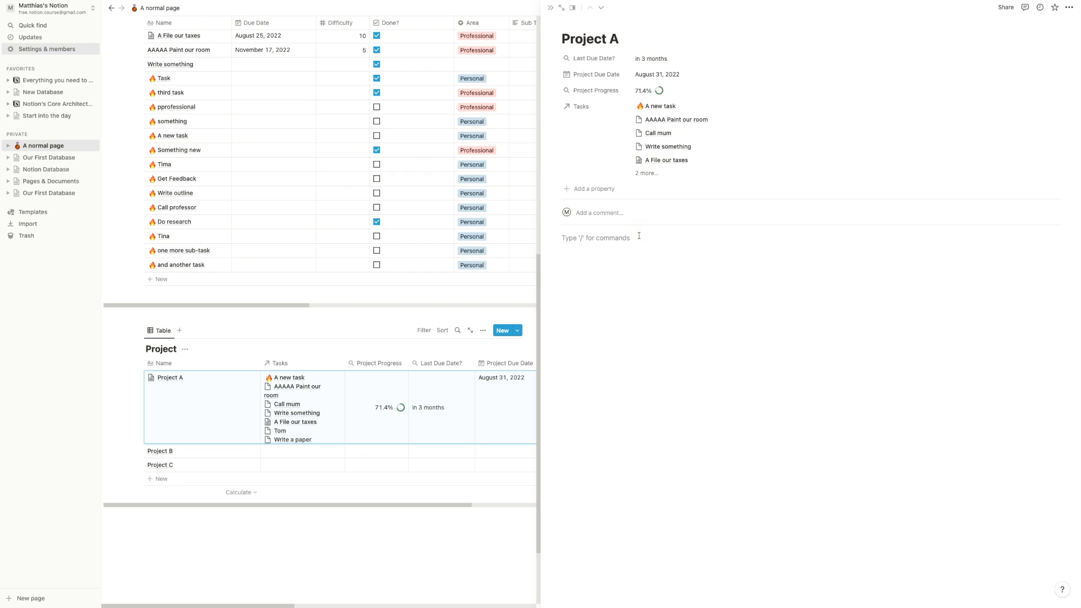
{"action": "type", "text": "/create"}
{"action": "key", "text": "Return"}
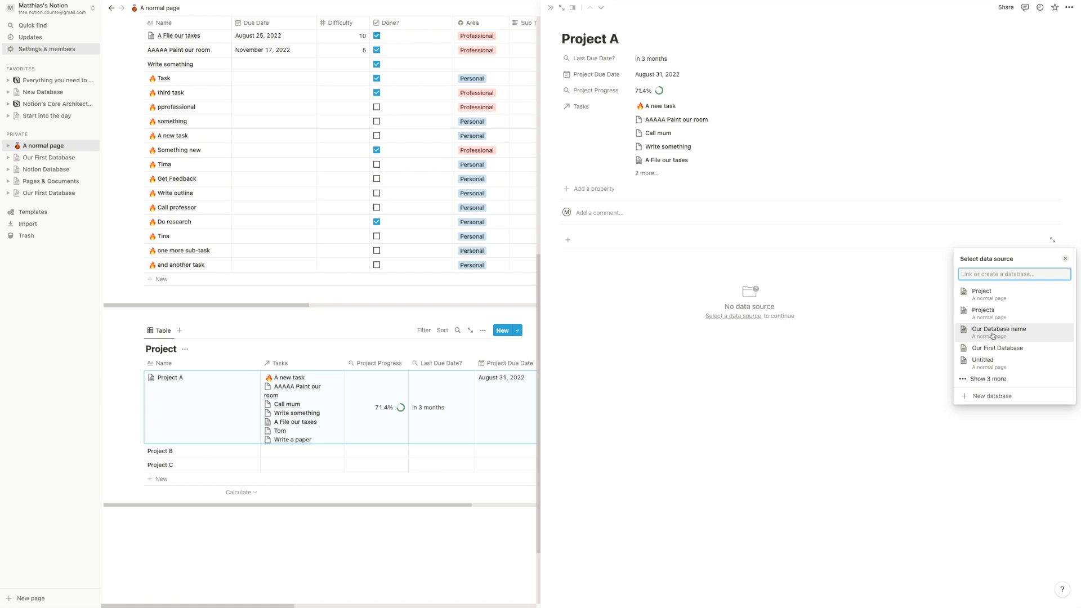
- Base the linked view on Our Database name's Difficulty view and add a Difficulty filter
{"action": "left_click", "coordinate": [960, 331]}
{"action": "left_click", "coordinate": [961, 327]}
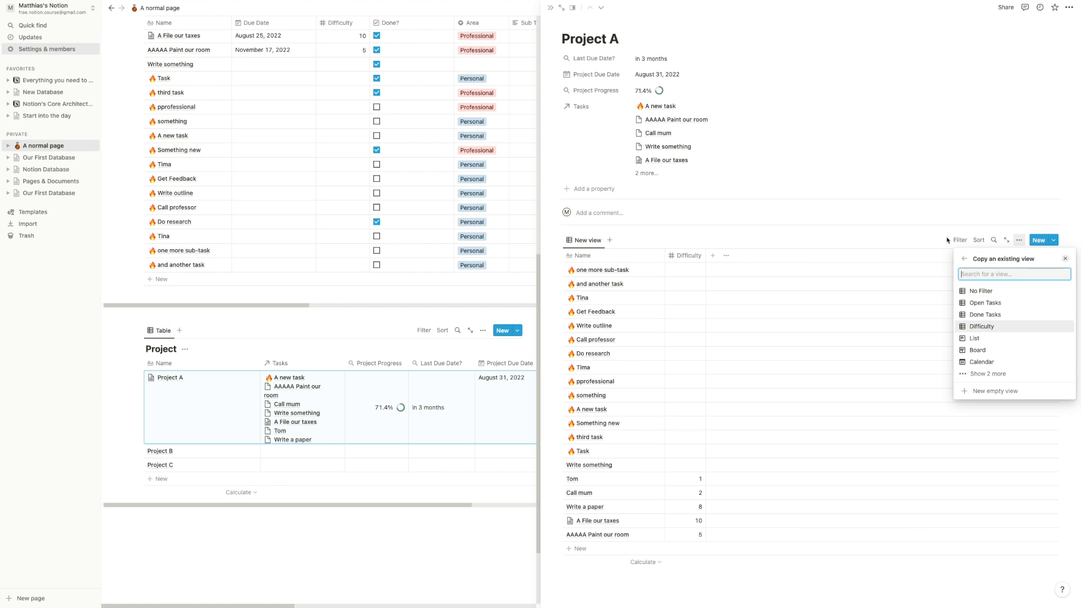
{"action": "left_click", "coordinate": [961, 240]}
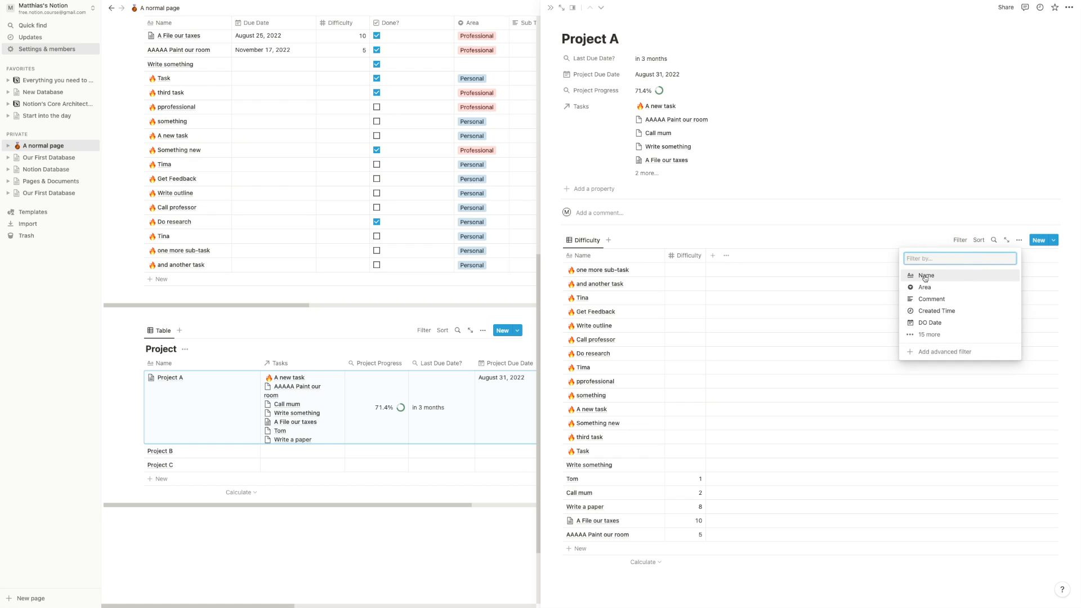
{"action": "left_click", "coordinate": [938, 337]}
{"action": "left_click", "coordinate": [939, 335]}
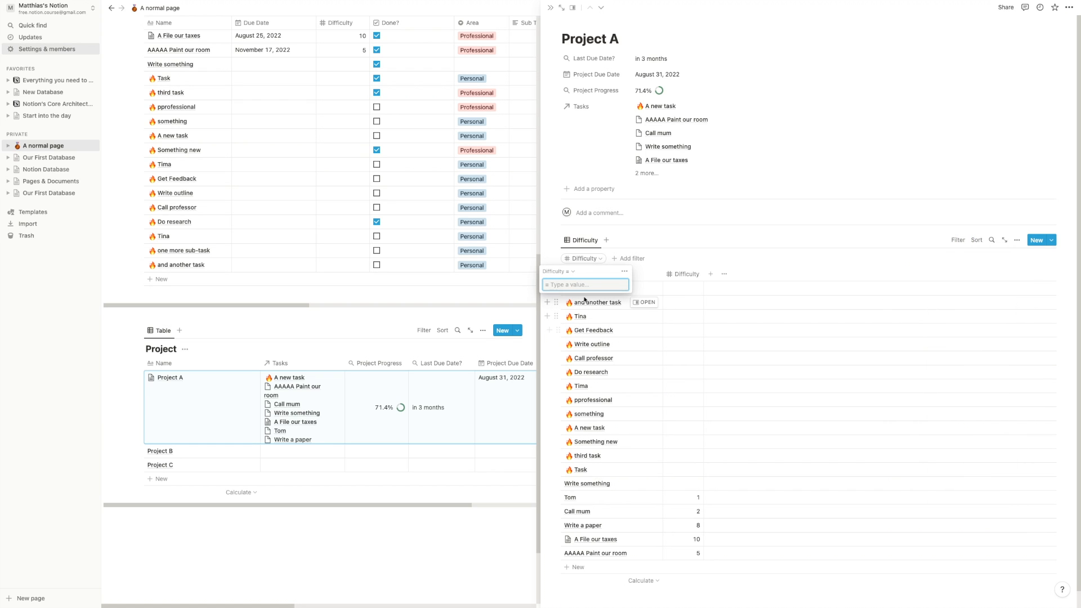
{"action": "left_click", "coordinate": [959, 240]}
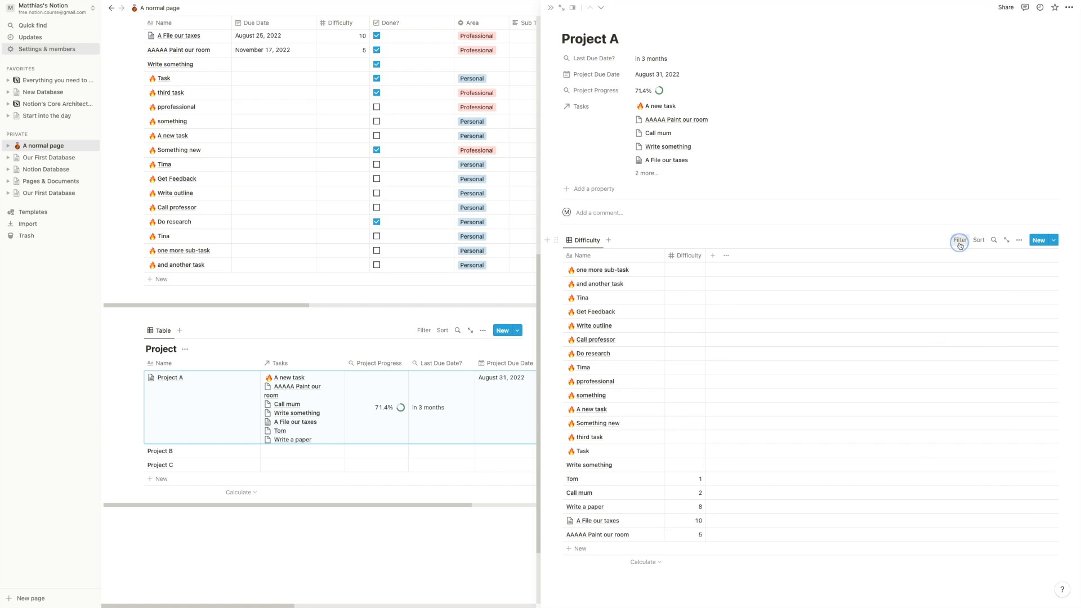
{"action": "left_click", "coordinate": [958, 241]}
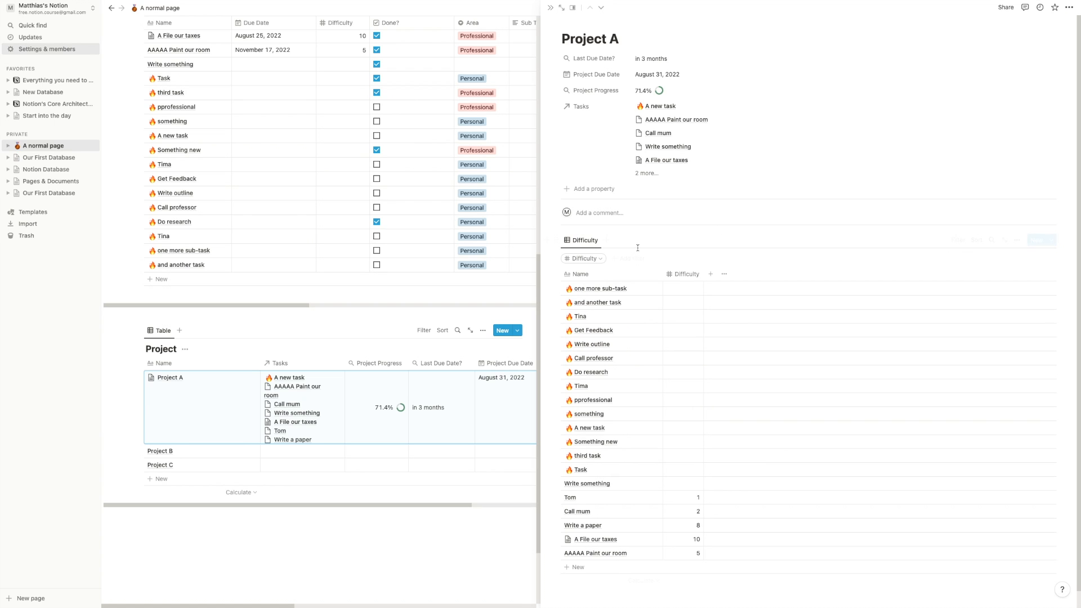
- Convert the filter to an advanced rule: Project contains Project A
{"action": "left_click", "coordinate": [602, 260]}
{"action": "left_click", "coordinate": [622, 271]}
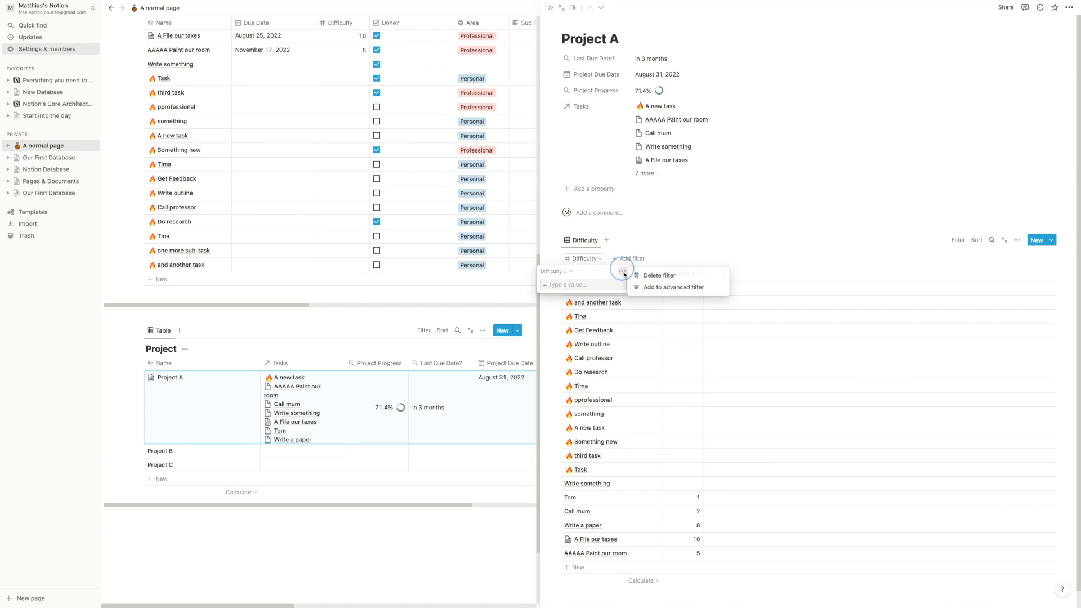
{"action": "left_click", "coordinate": [651, 289]}
{"action": "left_click", "coordinate": [541, 278]}
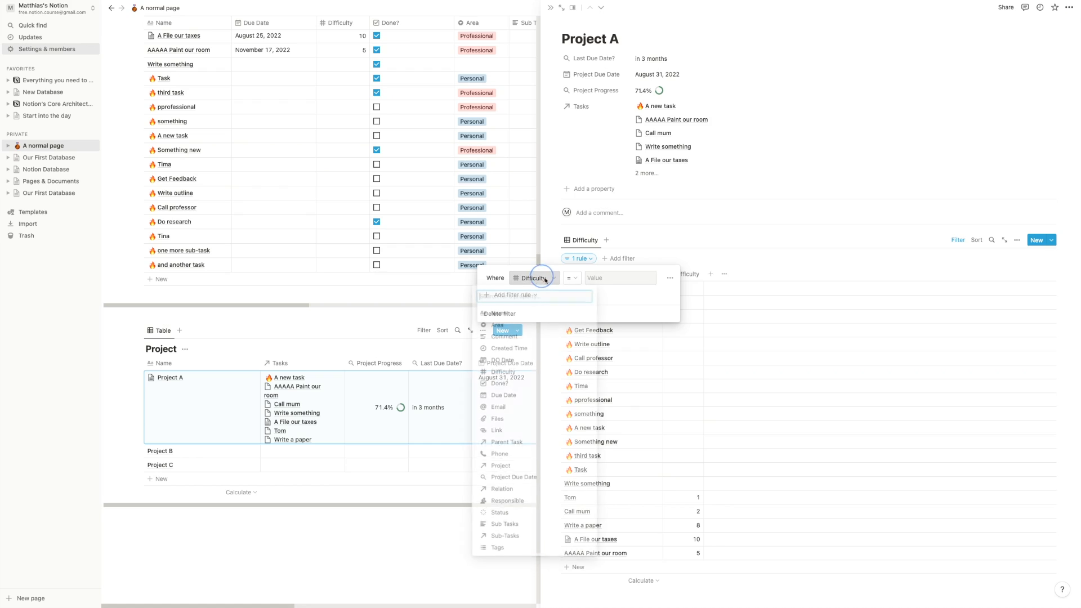
{"action": "left_click", "coordinate": [501, 467]}
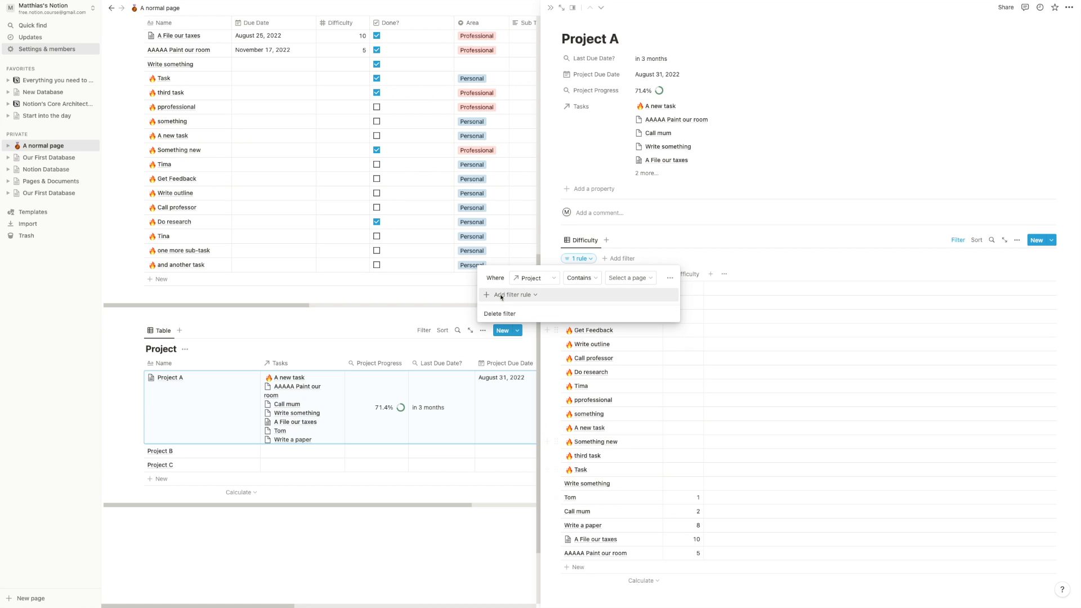
{"action": "left_click", "coordinate": [644, 279]}
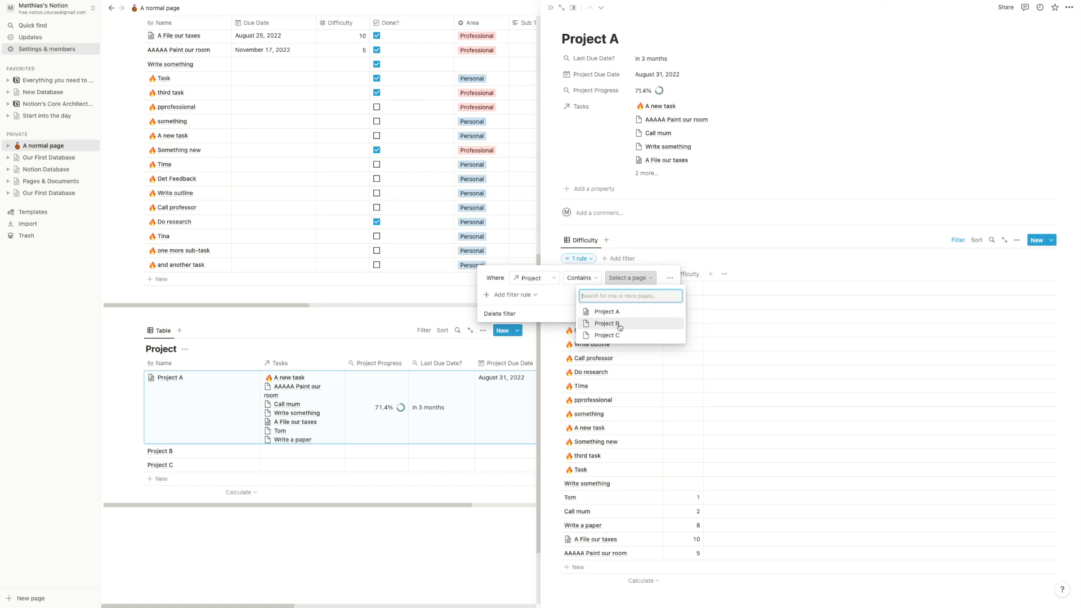
{"action": "left_click", "coordinate": [621, 314]}
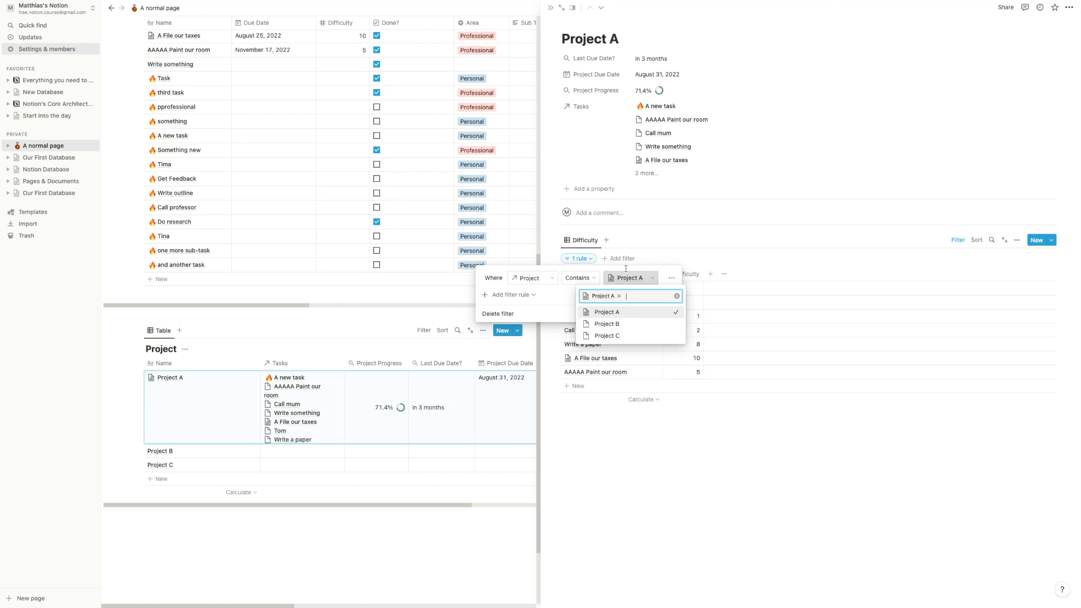
{"action": "left_click", "coordinate": [670, 425]}
{"action": "left_click", "coordinate": [671, 425]}
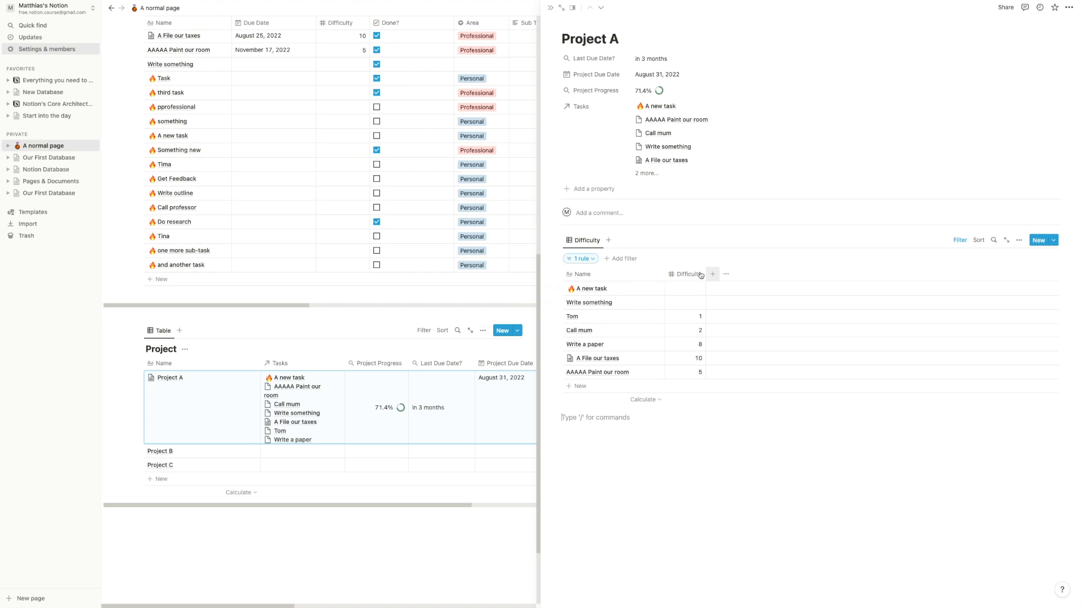
- Show the Done? column in the filtered view and uncheck Call mum, dropping progress to 57.1%
{"action": "left_click", "coordinate": [1020, 240]}
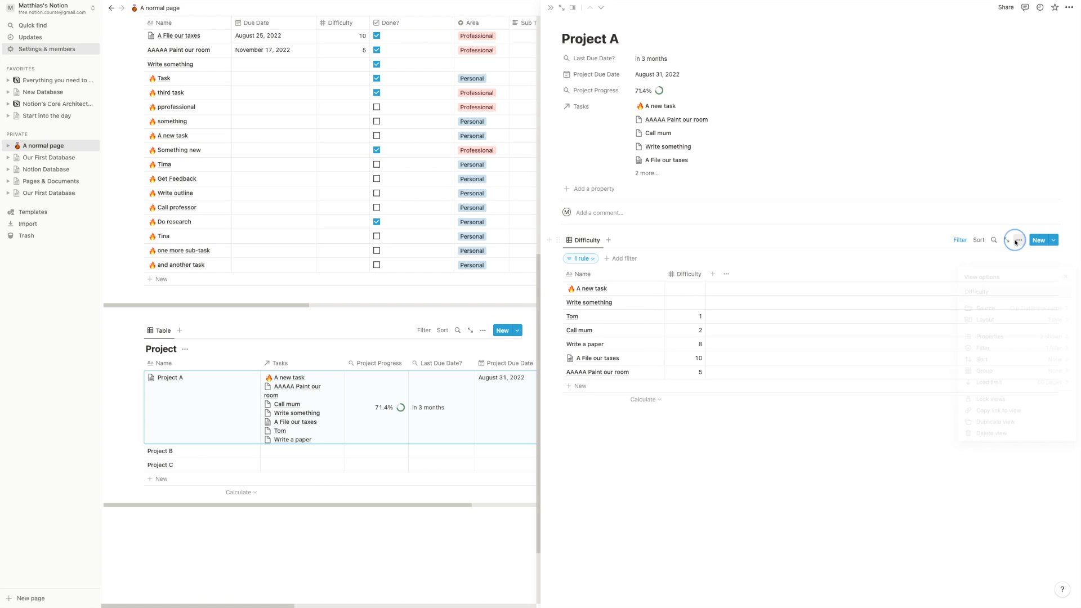
{"action": "left_click", "coordinate": [1007, 339]}
{"action": "left_click", "coordinate": [1052, 387]}
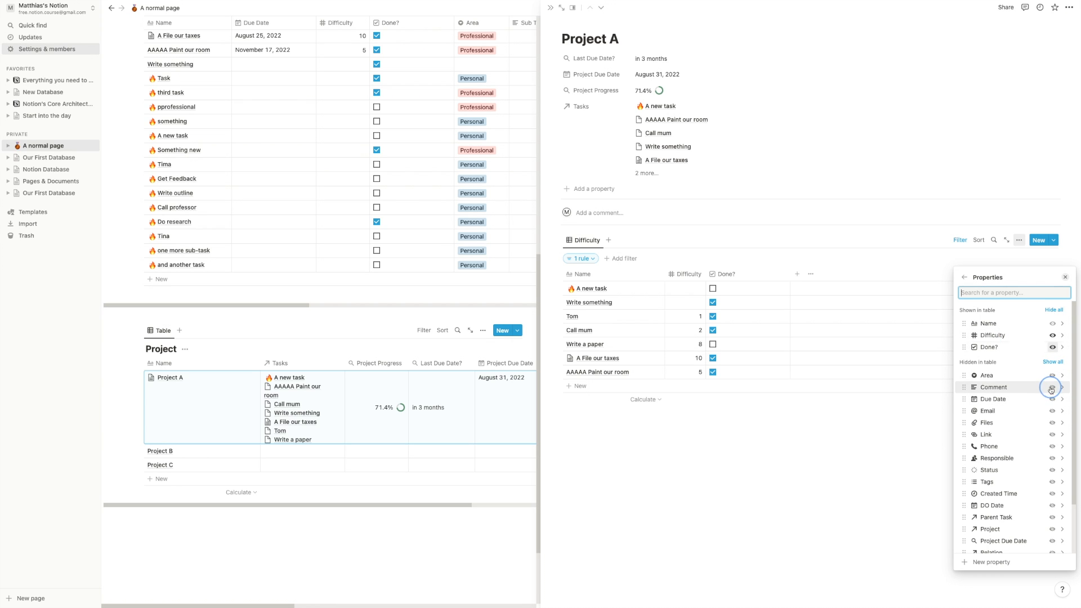
{"action": "left_click", "coordinate": [817, 447]}
{"action": "scroll", "coordinate": [307, 212], "scroll_direction": "up", "scroll_amount": 5}
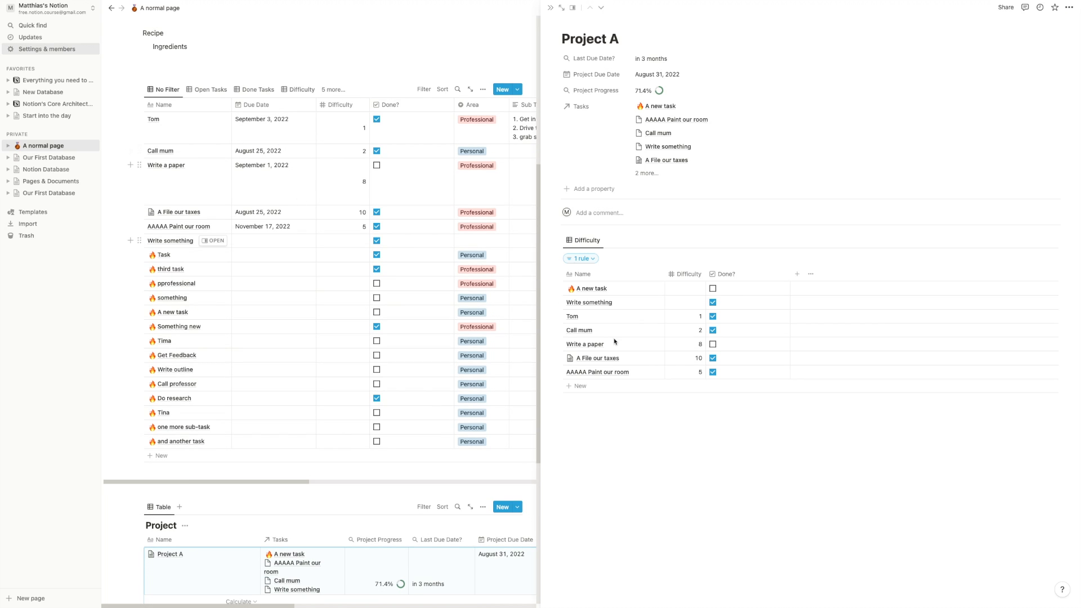
{"action": "left_click", "coordinate": [713, 331]}
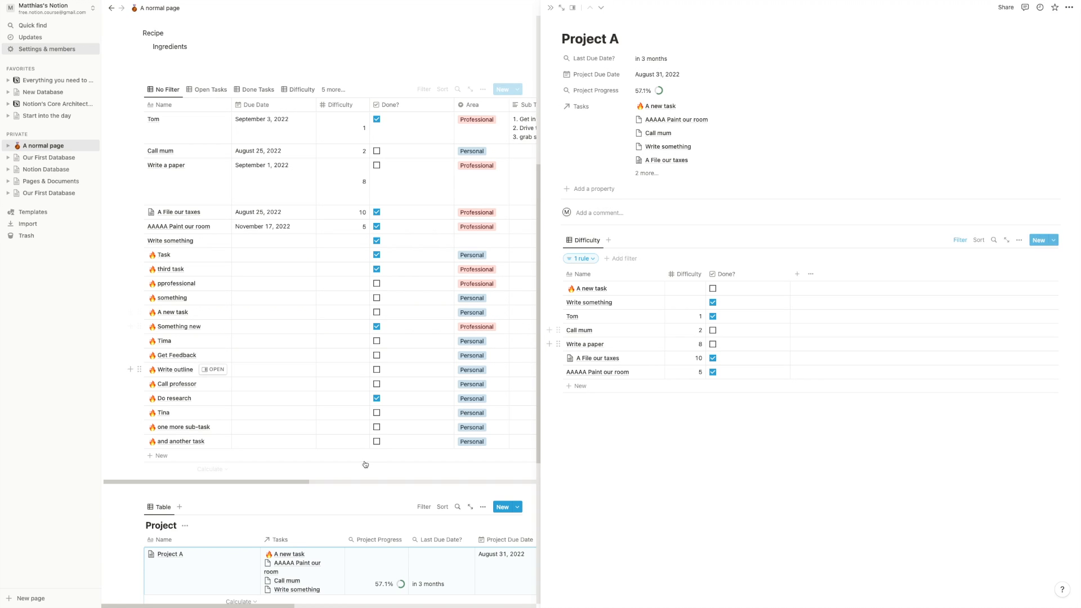
- Delete the embedded task table from Project A and close its side peek
{"action": "left_click", "coordinate": [559, 241]}
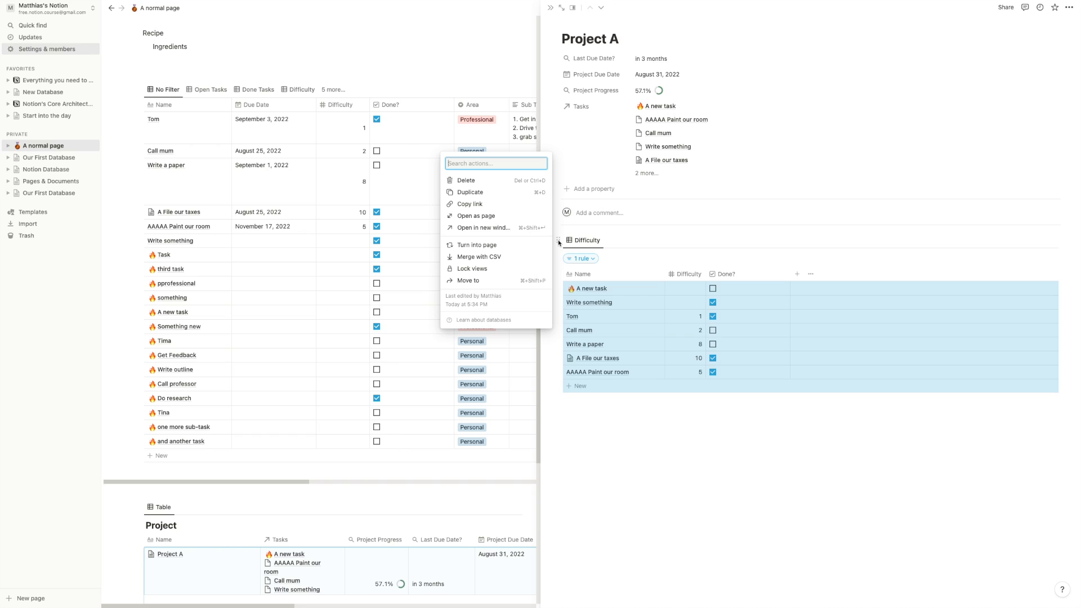
{"action": "key", "text": "Delete"}
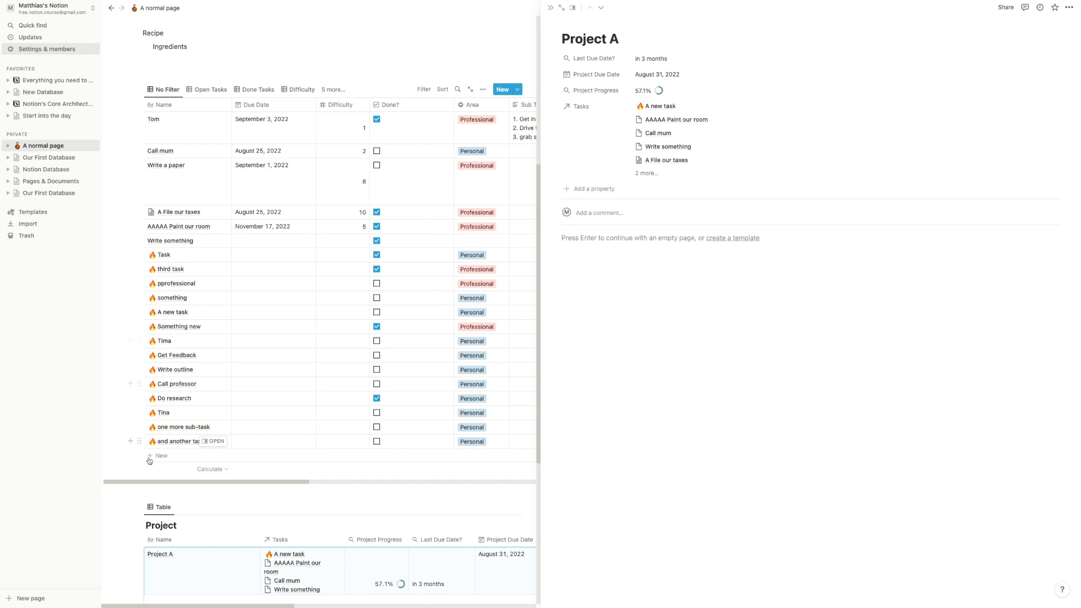
{"action": "left_click", "coordinate": [116, 467]}
{"action": "scroll", "coordinate": [186, 428], "scroll_direction": "down", "scroll_amount": 3}
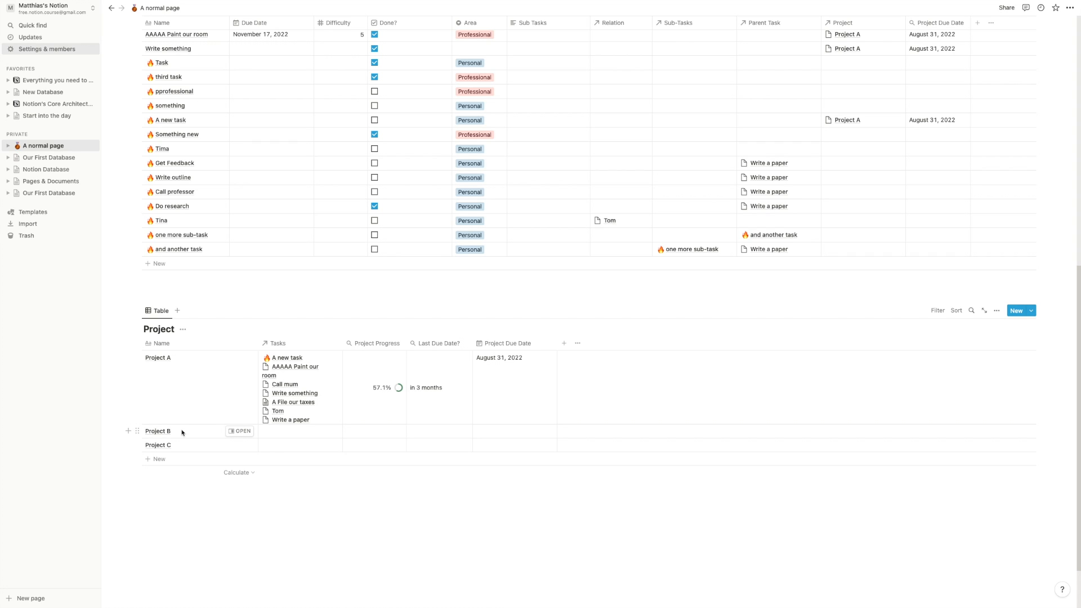
- Create a new Project template titled 'New Project' with a globe icon
{"action": "left_click", "coordinate": [1033, 312]}
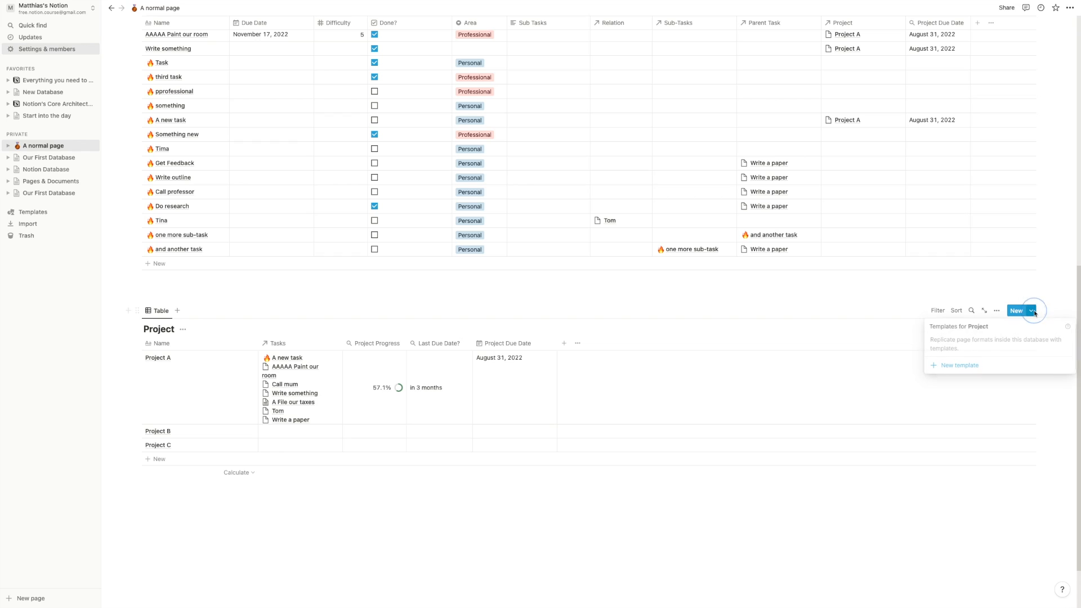
{"action": "left_click", "coordinate": [976, 366]}
{"action": "type", "text": "New Project"}
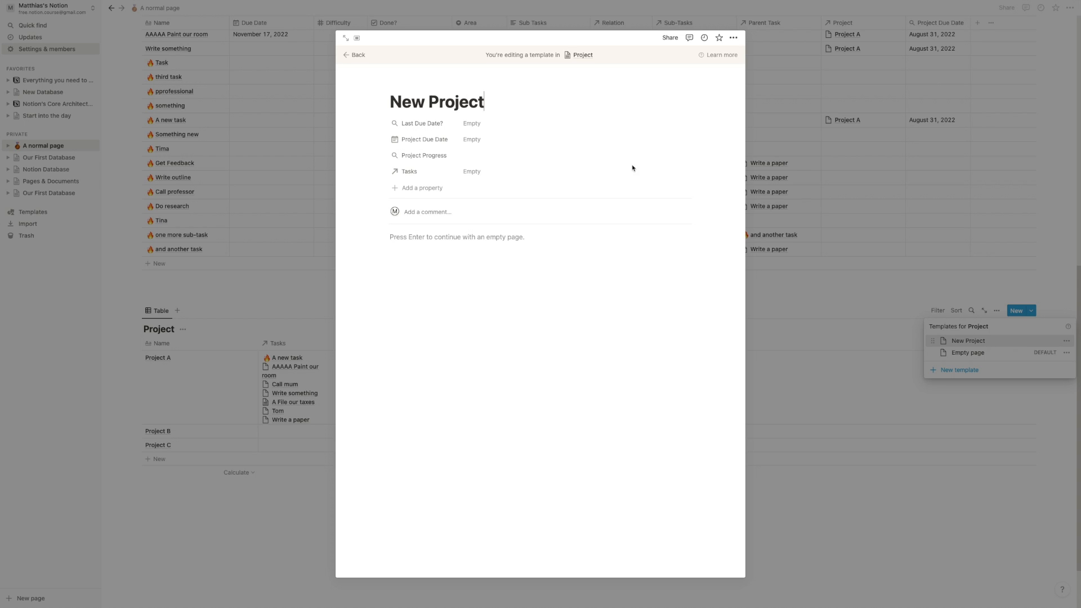
{"action": "left_click", "coordinate": [410, 78]}
{"action": "left_click", "coordinate": [405, 125]}
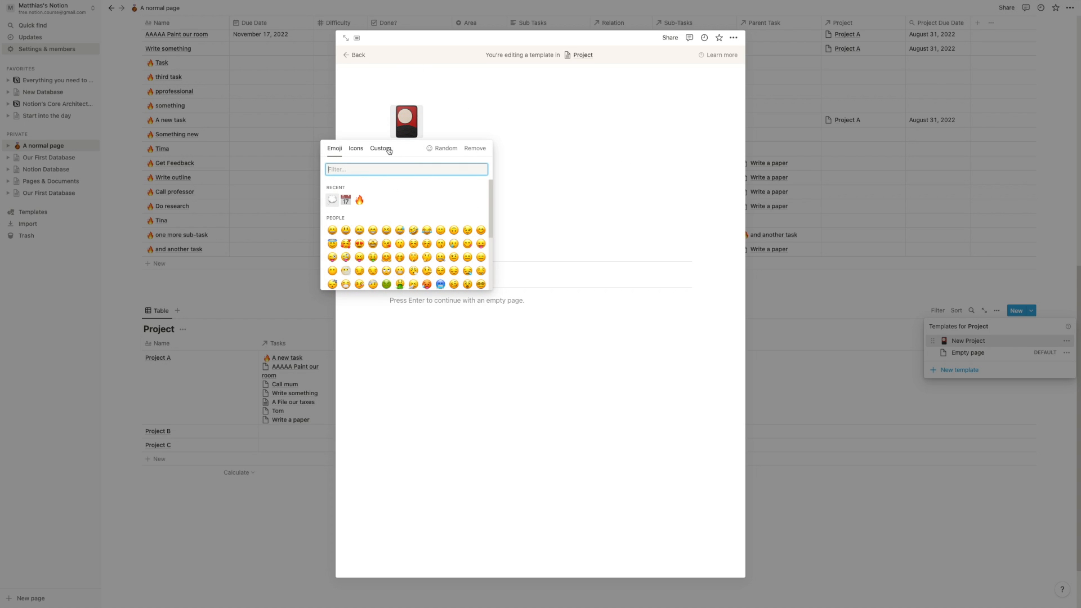
{"action": "type", "text": "globe"}
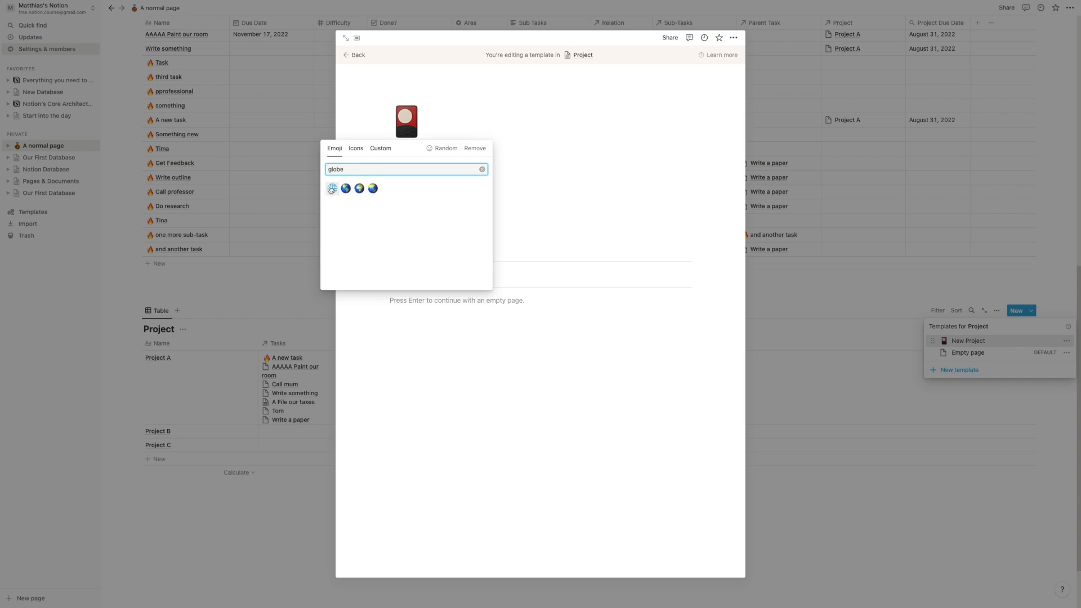
{"action": "left_click", "coordinate": [332, 188]}
- Insert a linked database view into the template body with /create
{"action": "left_click", "coordinate": [421, 318]}
{"action": "type", "text": "/create"}
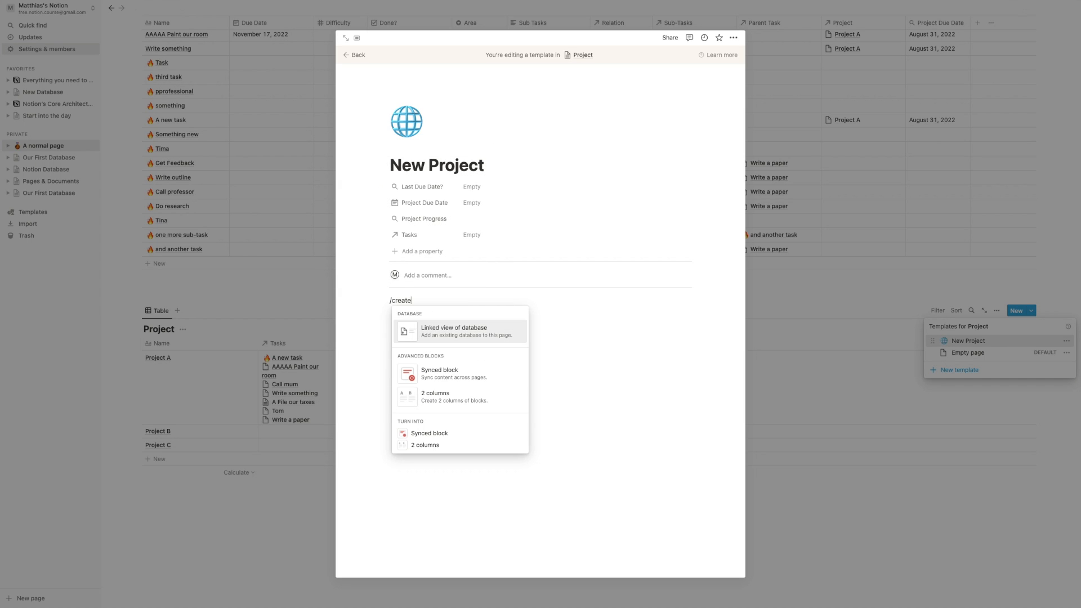
{"action": "left_click", "coordinate": [432, 326]}
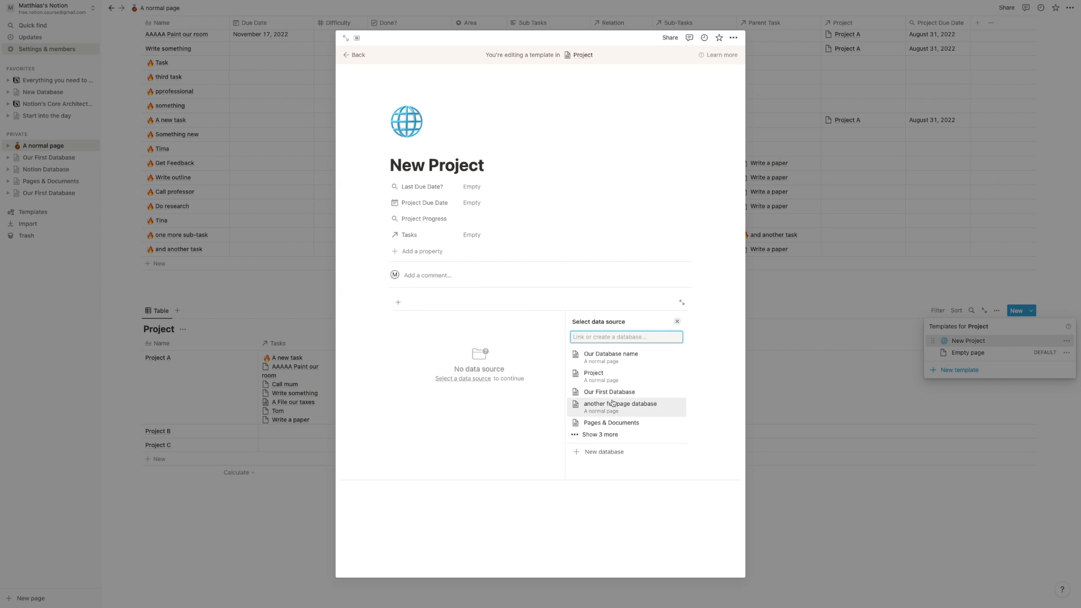
- Create a new list view named 'Tasks' from Our Database name, hiding the database title
{"action": "left_click", "coordinate": [615, 361]}
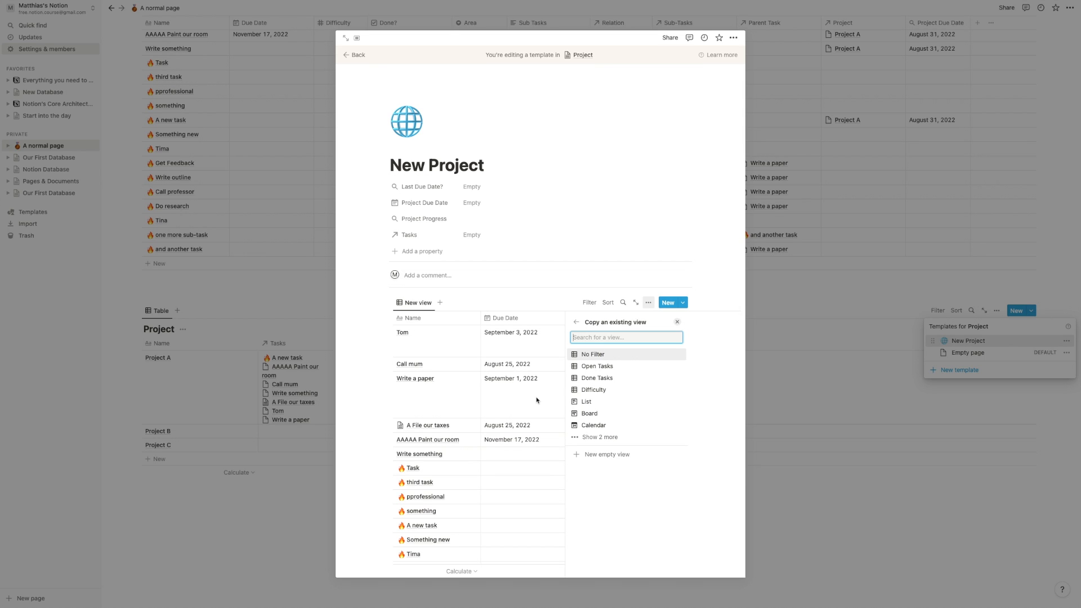
{"action": "left_click", "coordinate": [598, 437]}
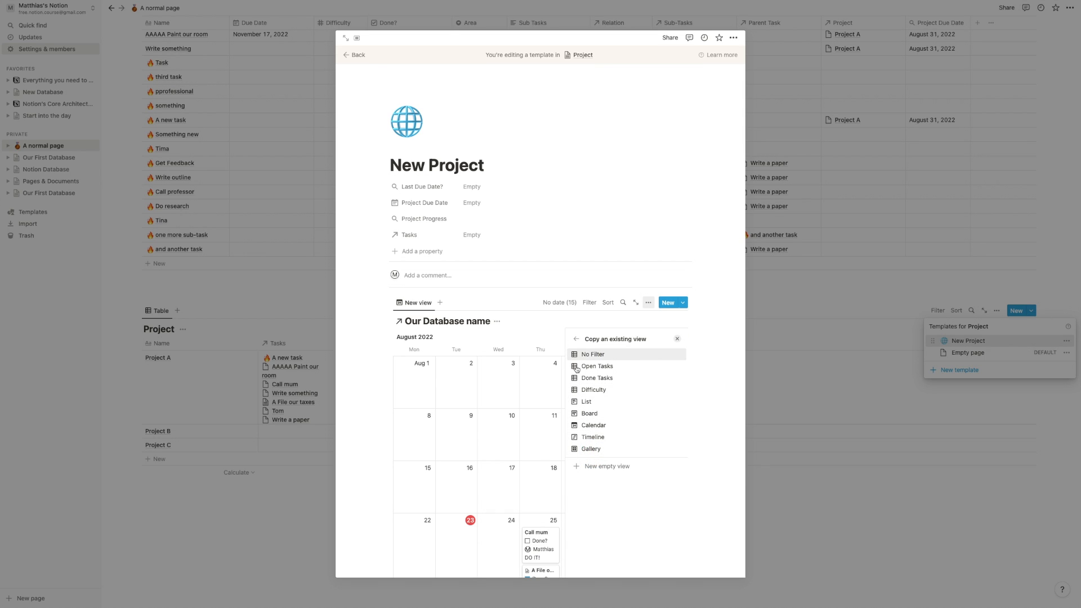
{"action": "left_click", "coordinate": [590, 466]}
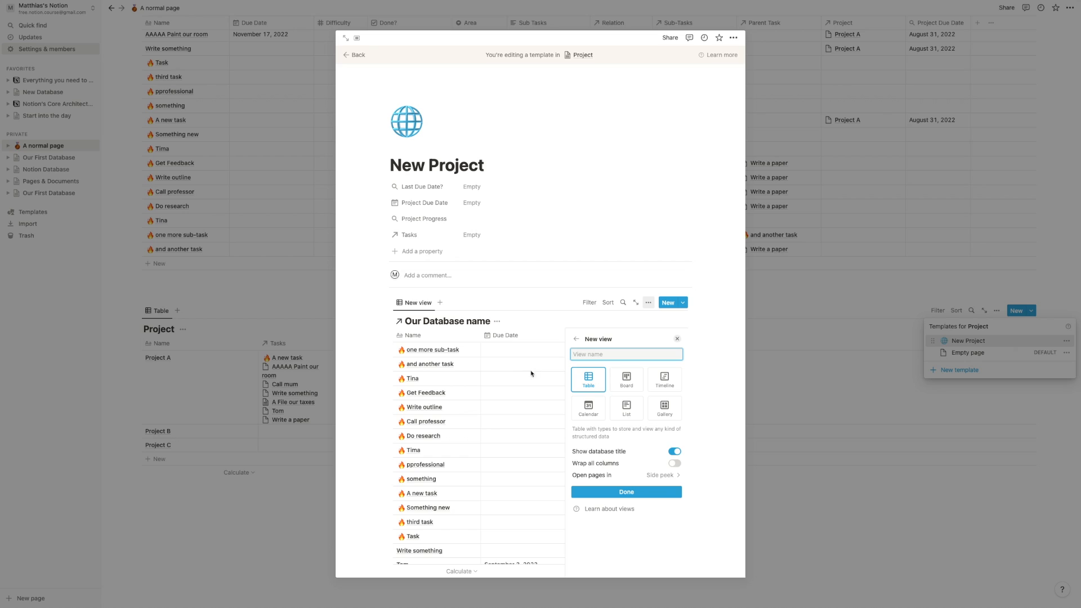
{"action": "left_click", "coordinate": [627, 408]}
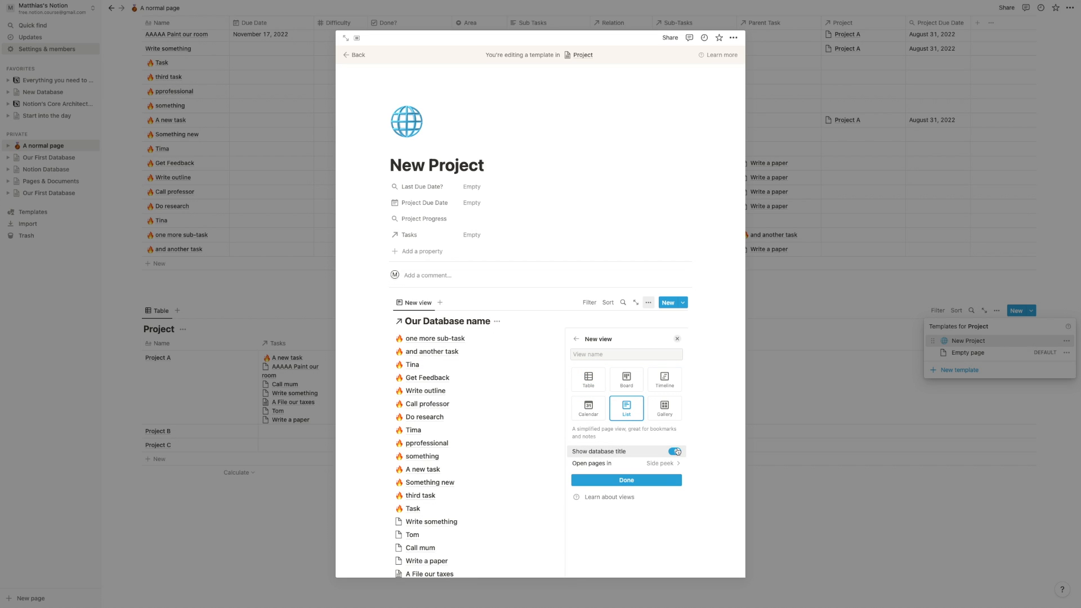
{"action": "left_click", "coordinate": [646, 452]}
{"action": "left_click", "coordinate": [619, 337]}
{"action": "type", "text": "Tasks"}
{"action": "left_click", "coordinate": [629, 463]}
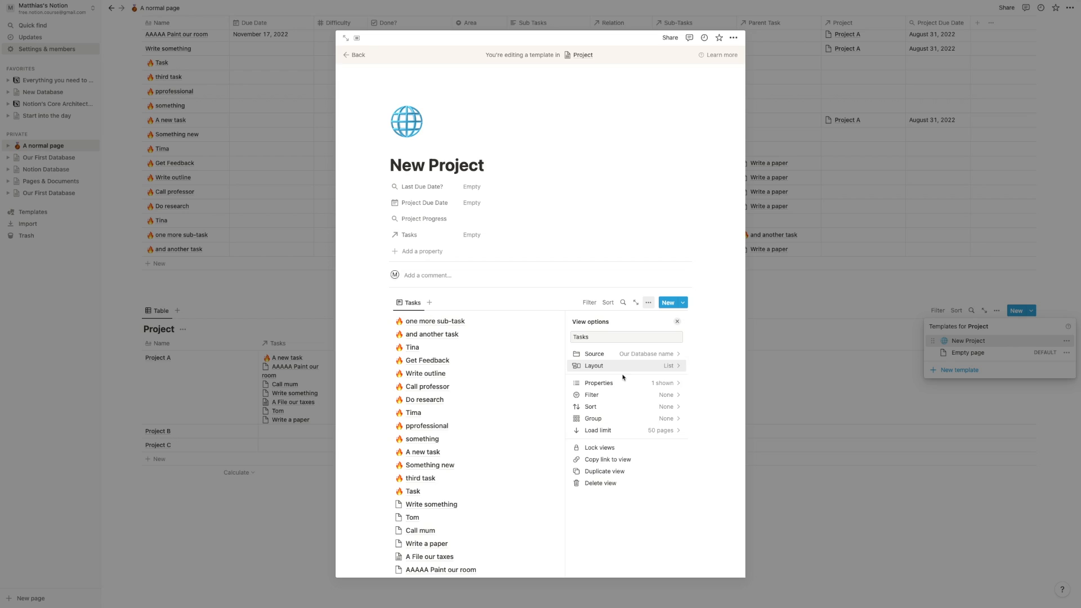
- Hide Area and show Done? and DO Date in the Tasks list
{"action": "left_click", "coordinate": [641, 383]}
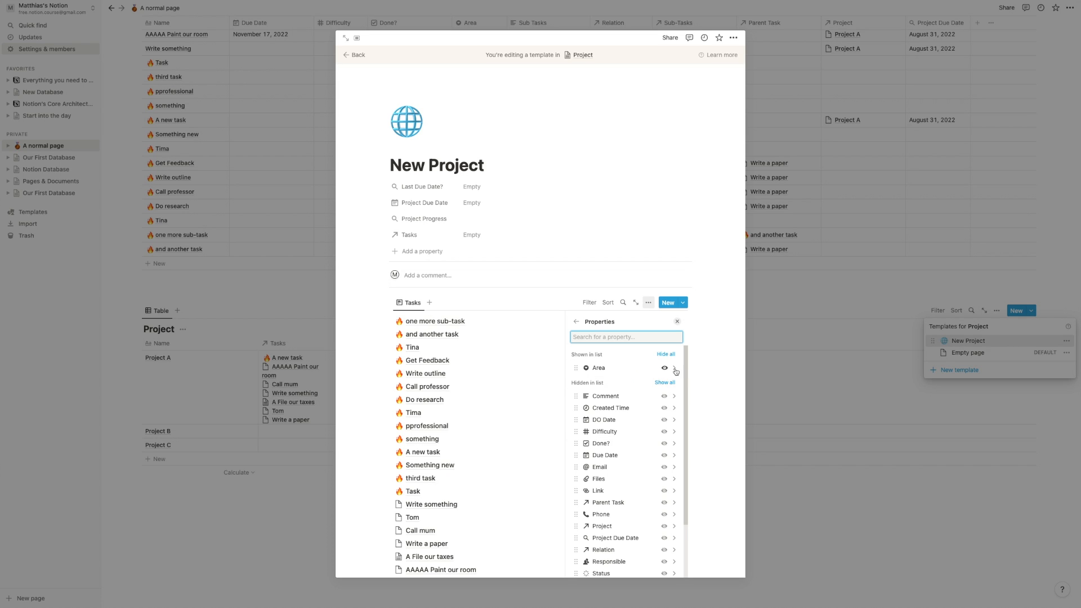
{"action": "left_click", "coordinate": [665, 368]}
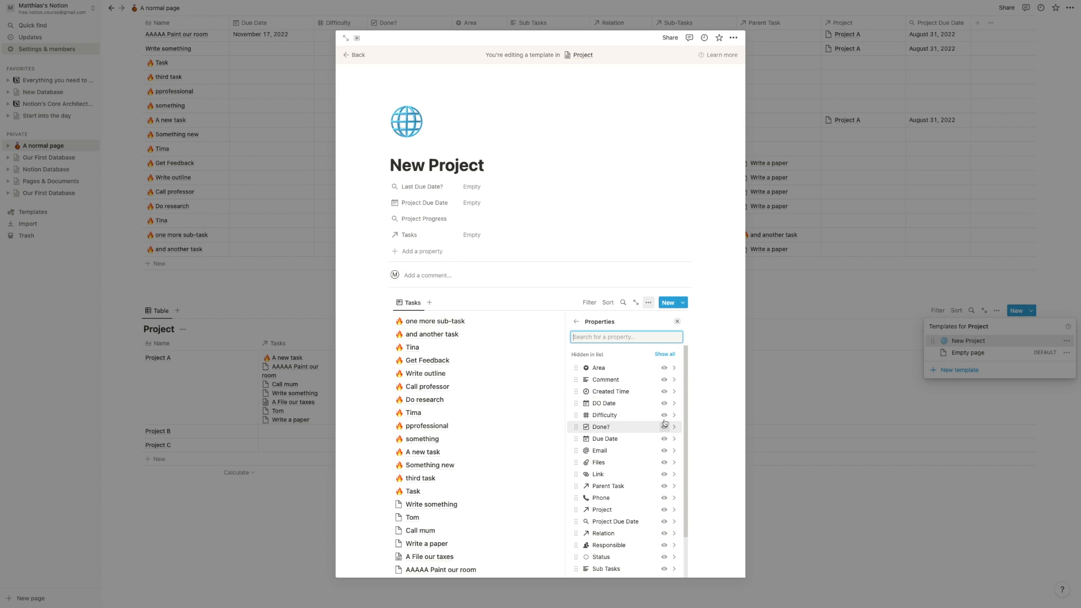
{"action": "left_click", "coordinate": [665, 428]}
{"action": "left_click", "coordinate": [664, 431]}
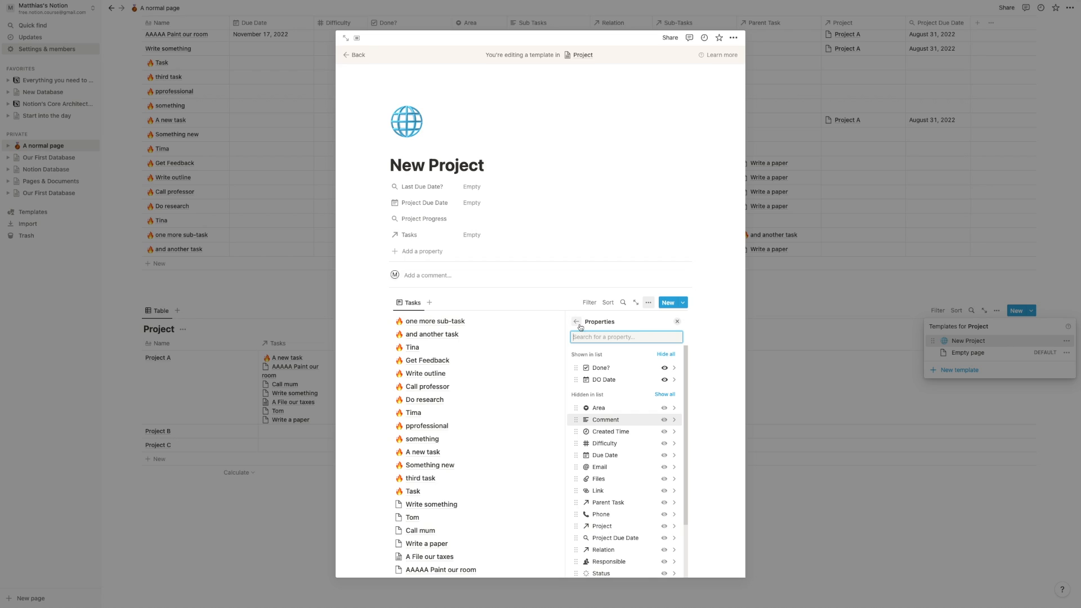
{"action": "left_click", "coordinate": [578, 322]}
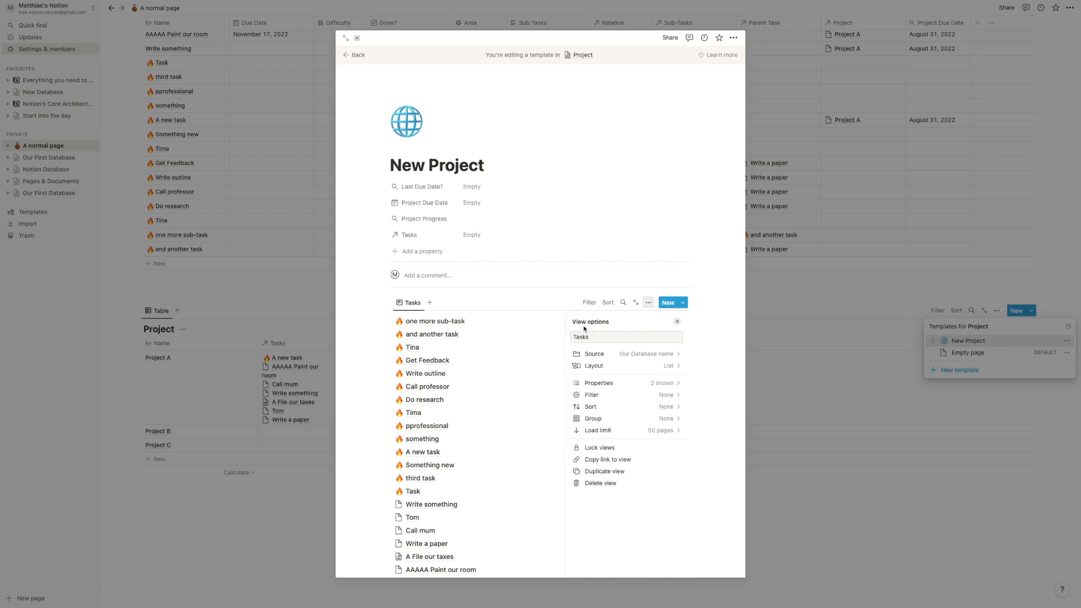
- Filter the Tasks view to Project contains New Project
{"action": "left_click", "coordinate": [625, 396]}
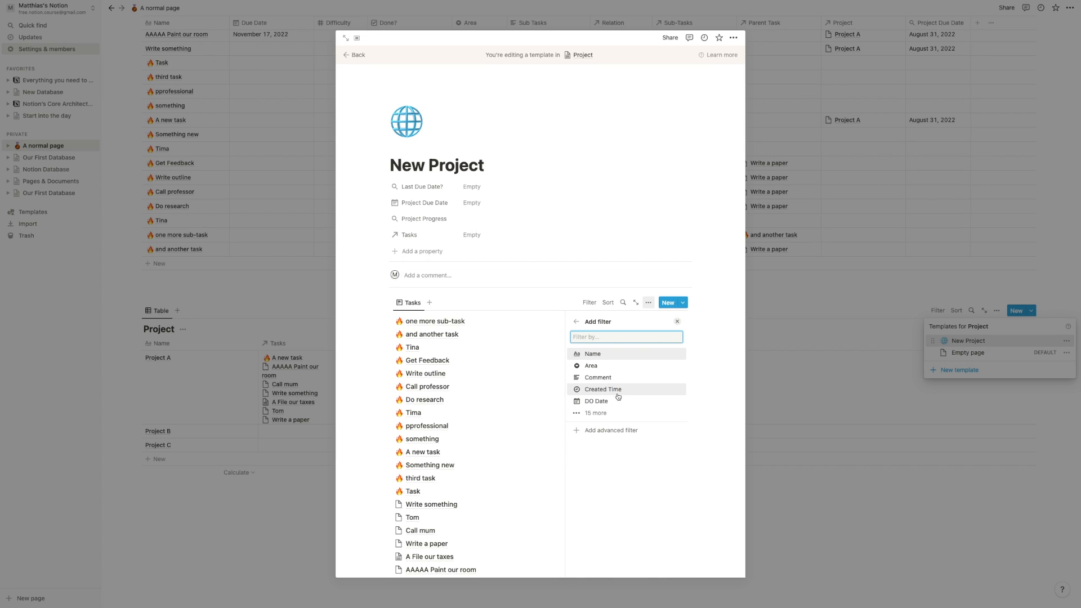
{"action": "left_click", "coordinate": [595, 356]}
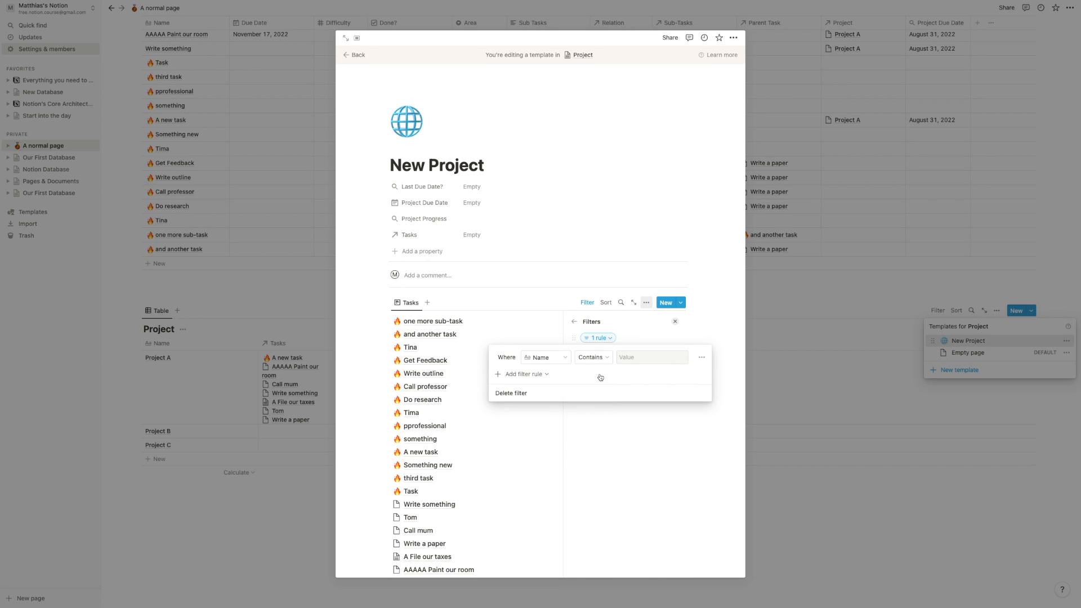
{"action": "left_click", "coordinate": [557, 357]}
{"action": "left_click", "coordinate": [543, 257]}
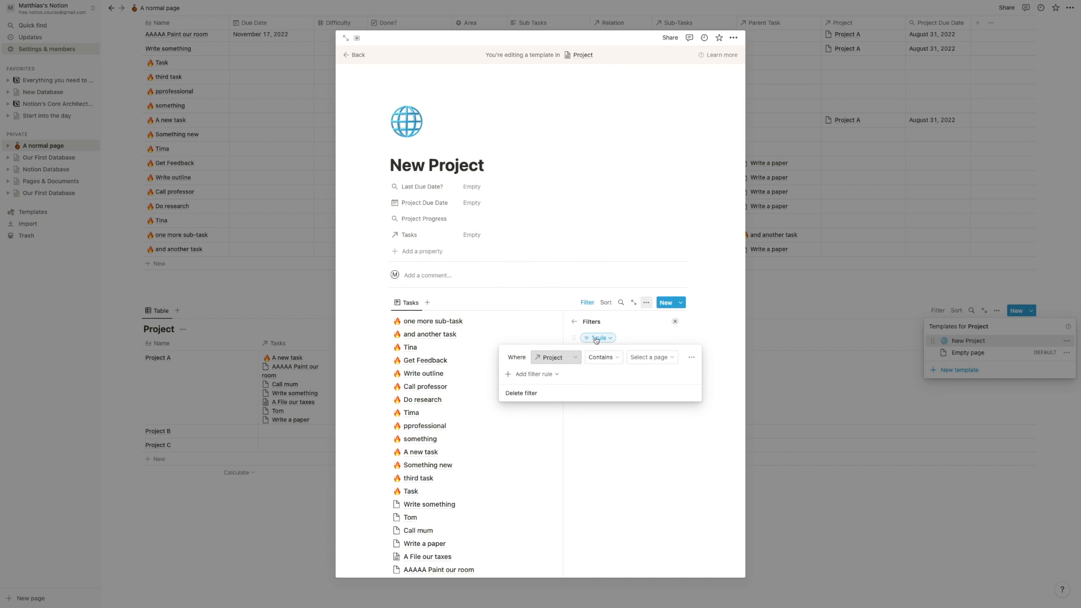
{"action": "left_click", "coordinate": [642, 358]}
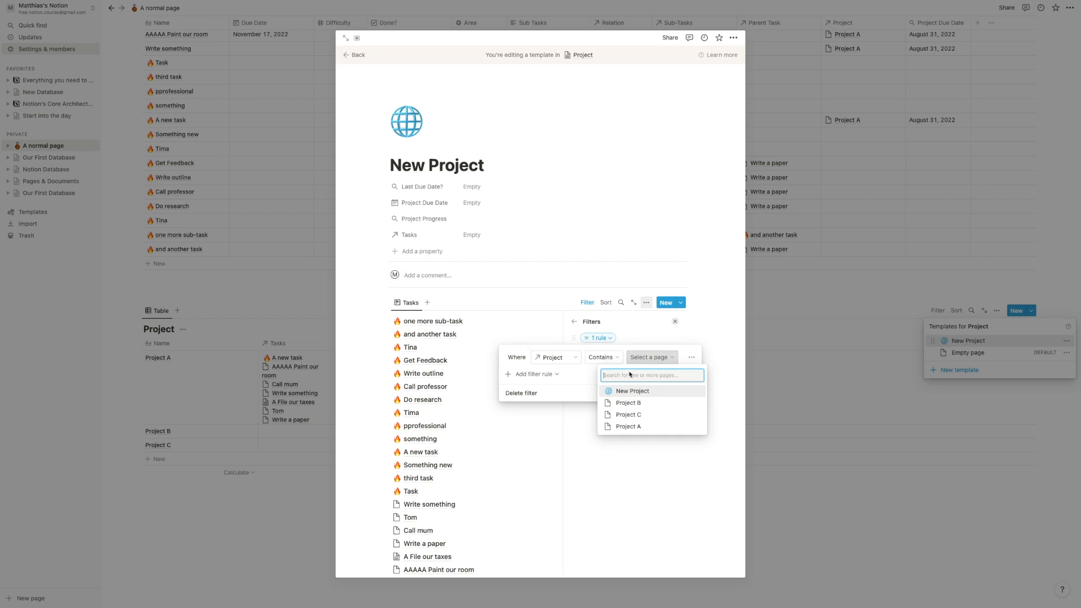
{"action": "left_click", "coordinate": [629, 393]}
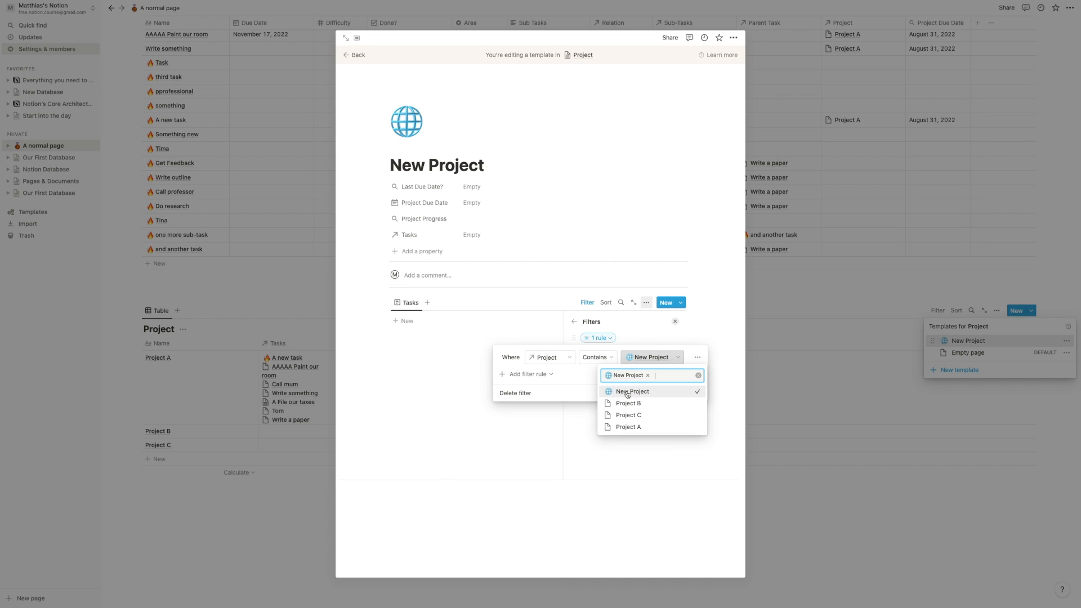
{"action": "left_click", "coordinate": [529, 446]}
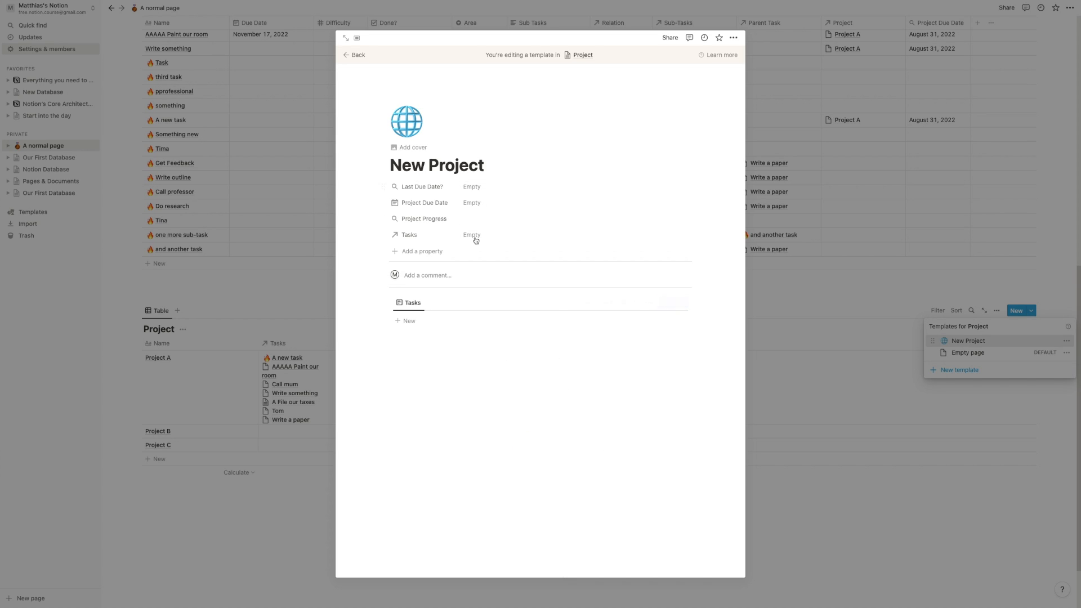
- Open Project A in a side peek, choose the New Project template, and close the peek
{"action": "left_click", "coordinate": [798, 366]}
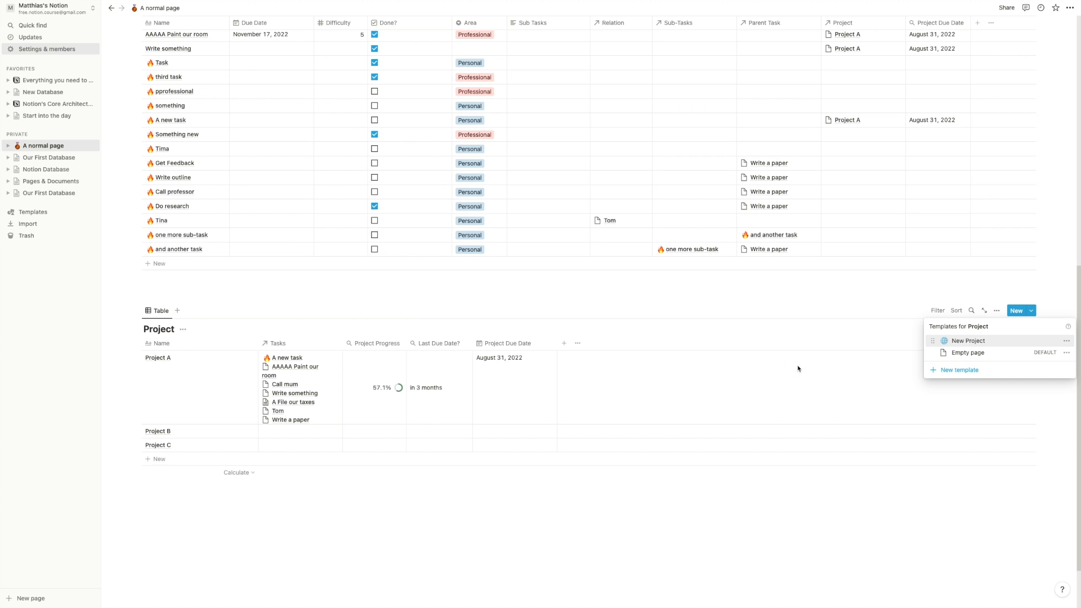
{"action": "left_click", "coordinate": [686, 300]}
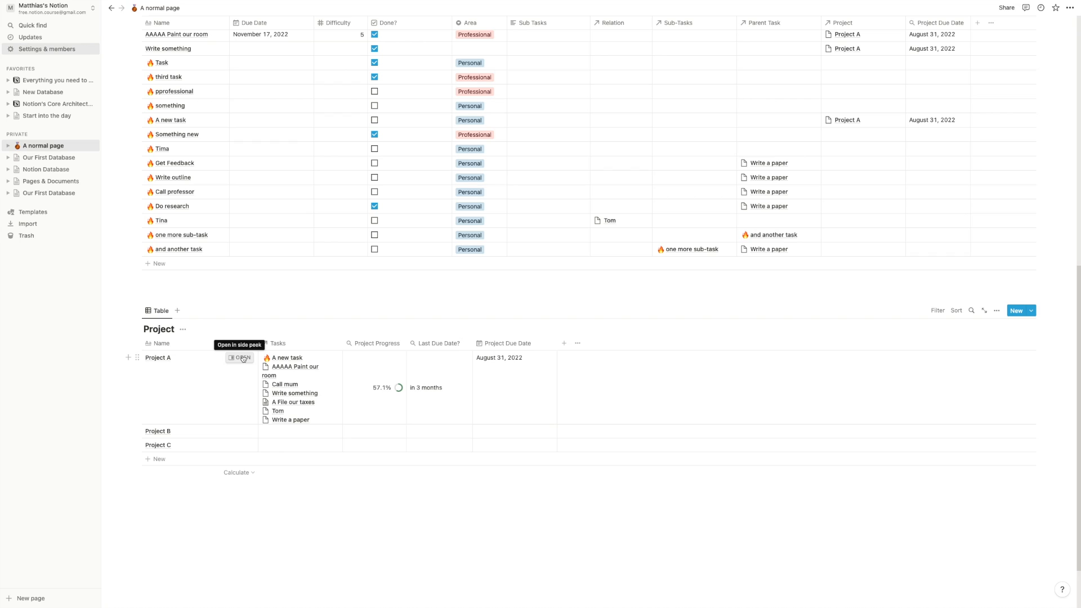
{"action": "left_click", "coordinate": [240, 362]}
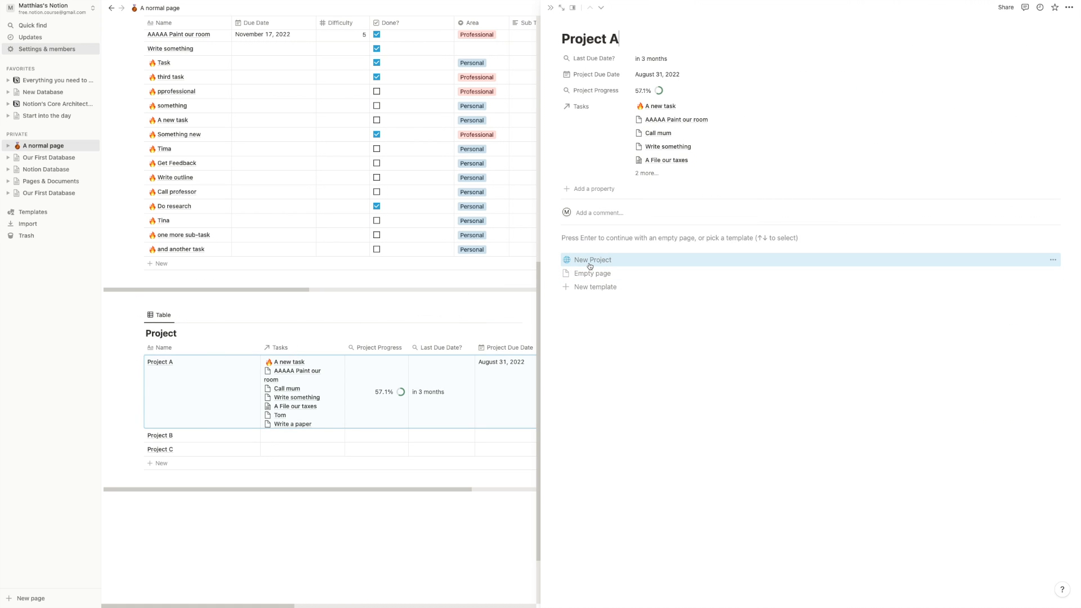
{"action": "left_click", "coordinate": [648, 39]}
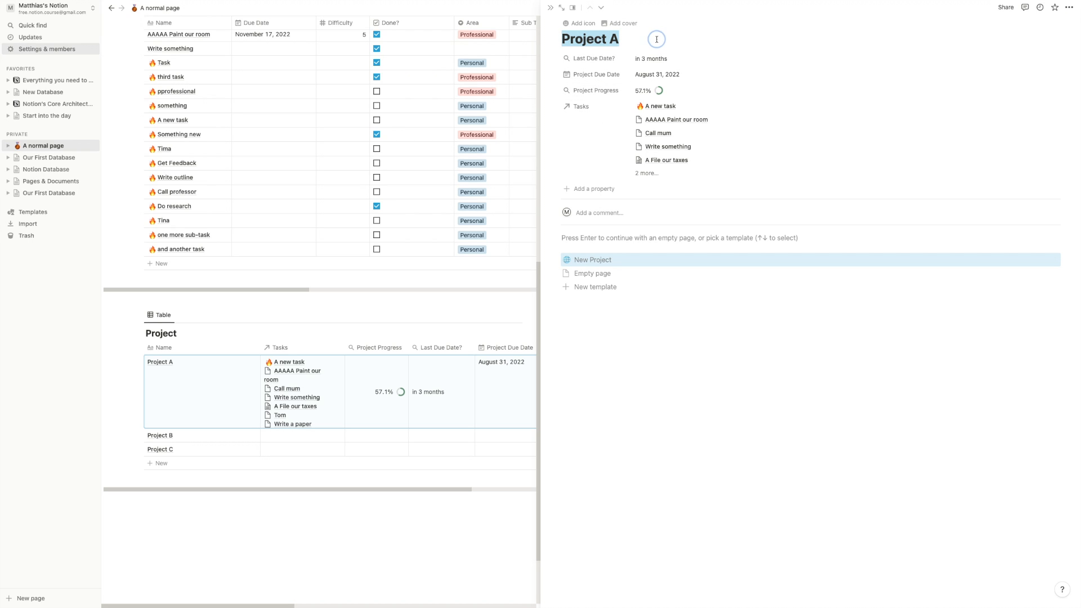
{"action": "left_click", "coordinate": [588, 261]}
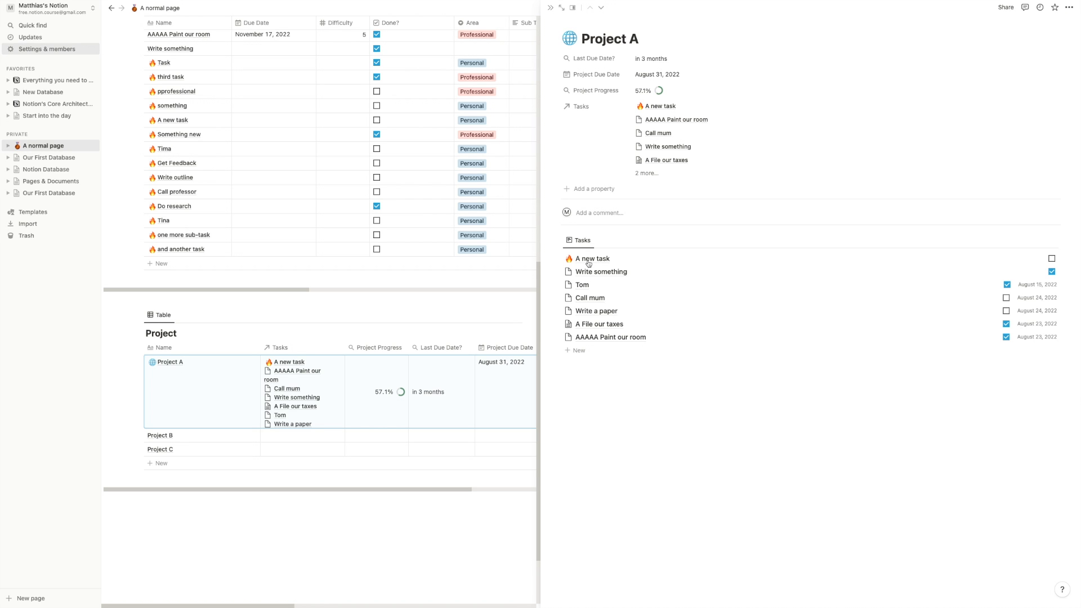
{"action": "left_click", "coordinate": [307, 312]}
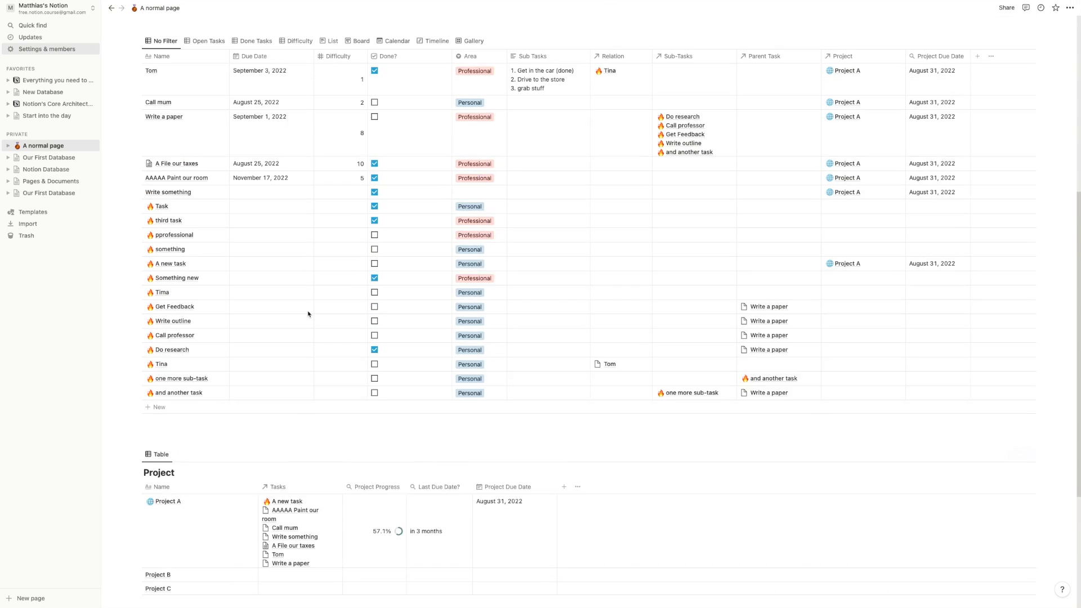
- Set Project to Project B for tasks pprofessional through Get Feedback, then preview Project B
{"action": "scroll", "coordinate": [308, 314], "scroll_direction": "up", "scroll_amount": 3}
{"action": "left_click_drag", "start_coordinate": [121, 308], "coordinate": [208, 382]}
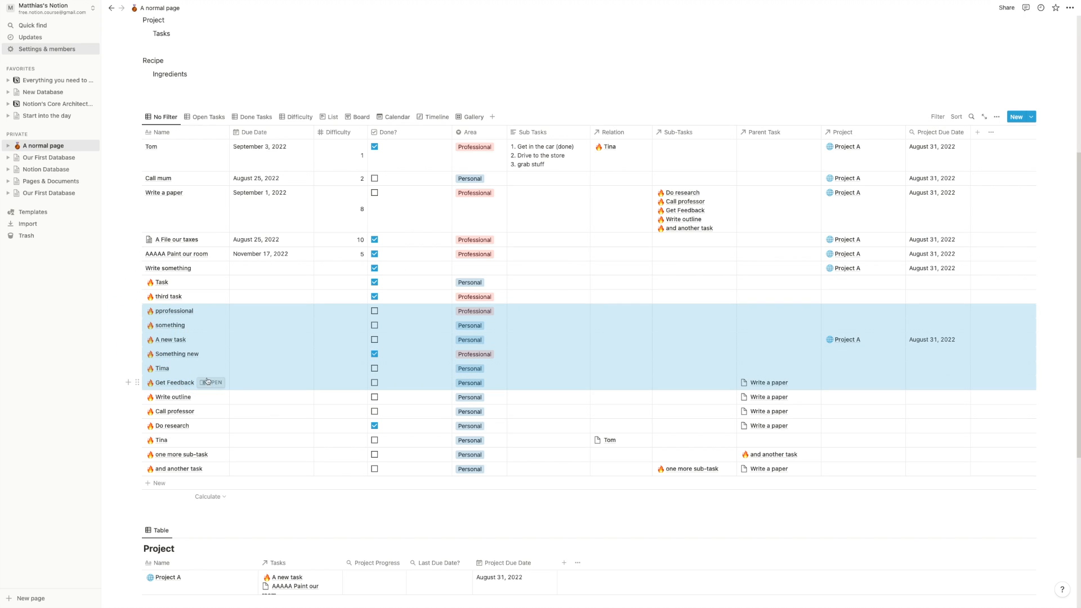
{"action": "right_click", "coordinate": [229, 363]}
{"action": "mouse_move", "coordinate": [326, 431]}
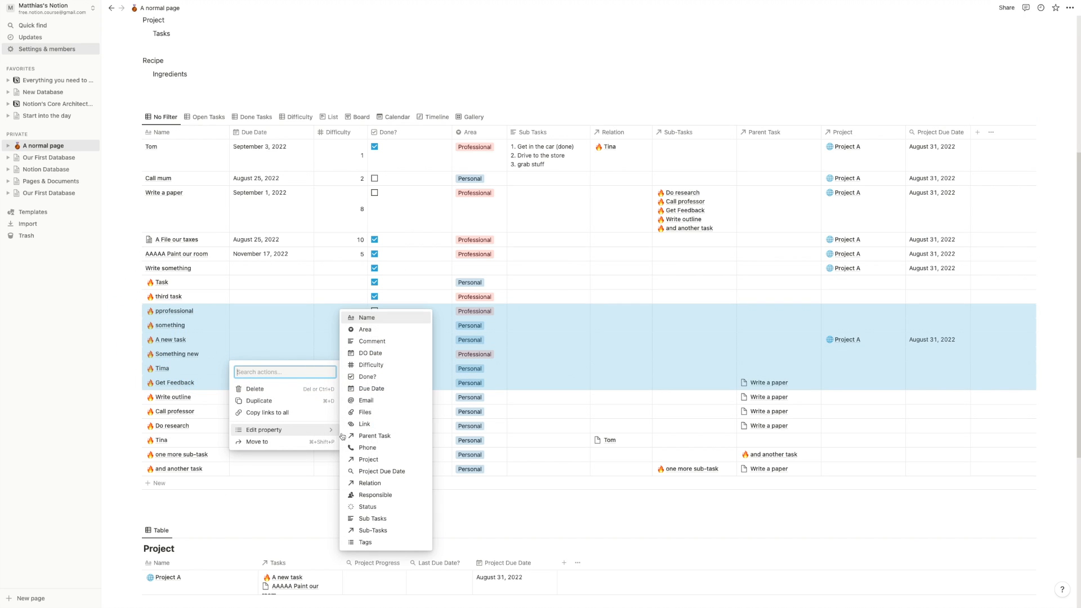
{"action": "left_click", "coordinate": [369, 459]}
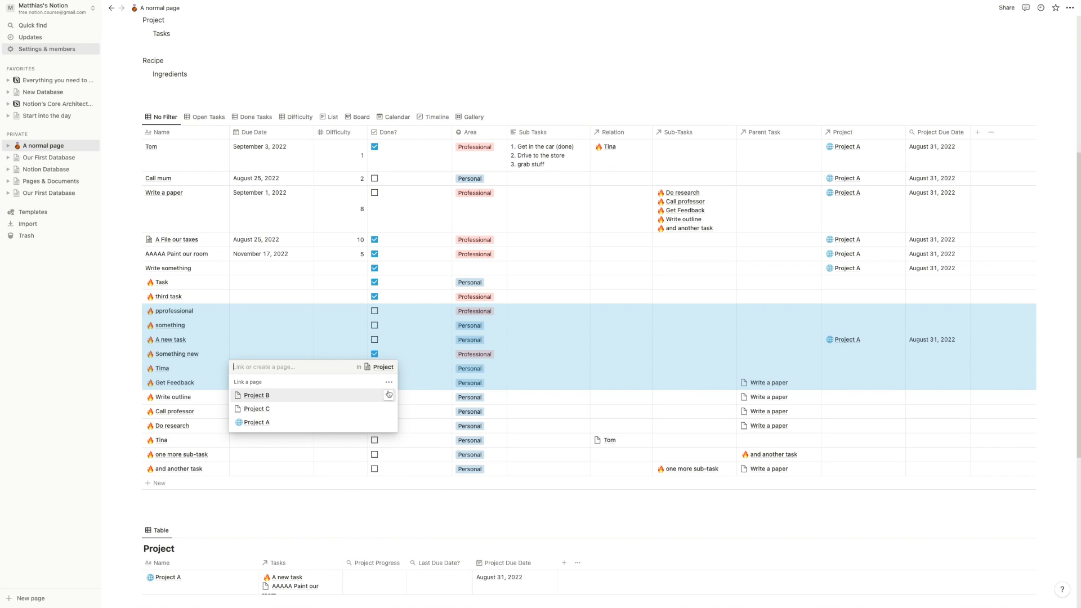
{"action": "left_click", "coordinate": [389, 394]}
{"action": "left_click", "coordinate": [125, 427]}
{"action": "scroll", "coordinate": [124, 427], "scroll_direction": "down", "scroll_amount": 4}
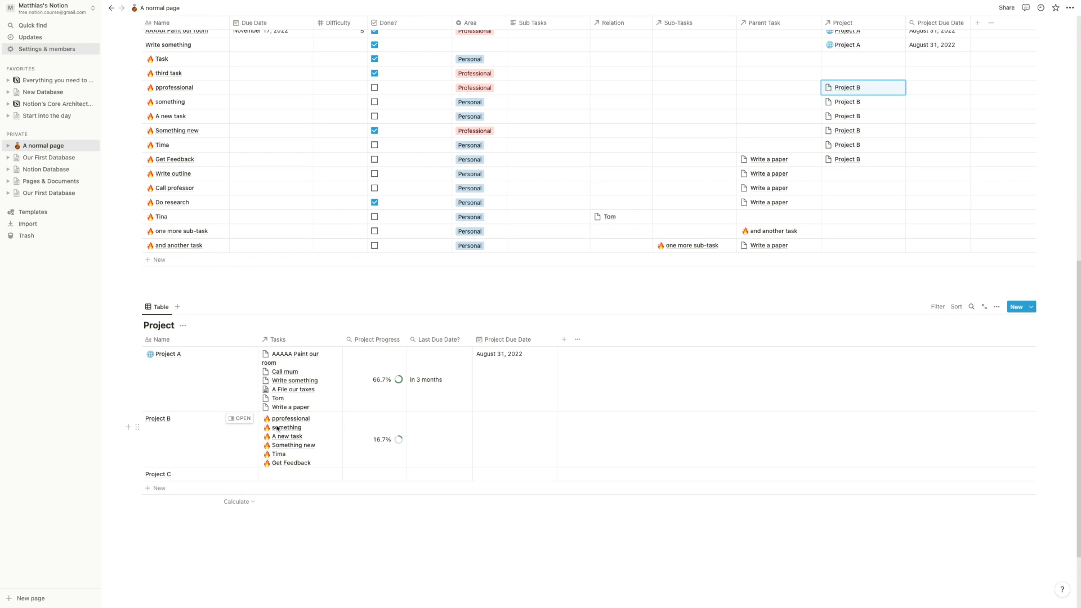
{"action": "left_click", "coordinate": [241, 419]}
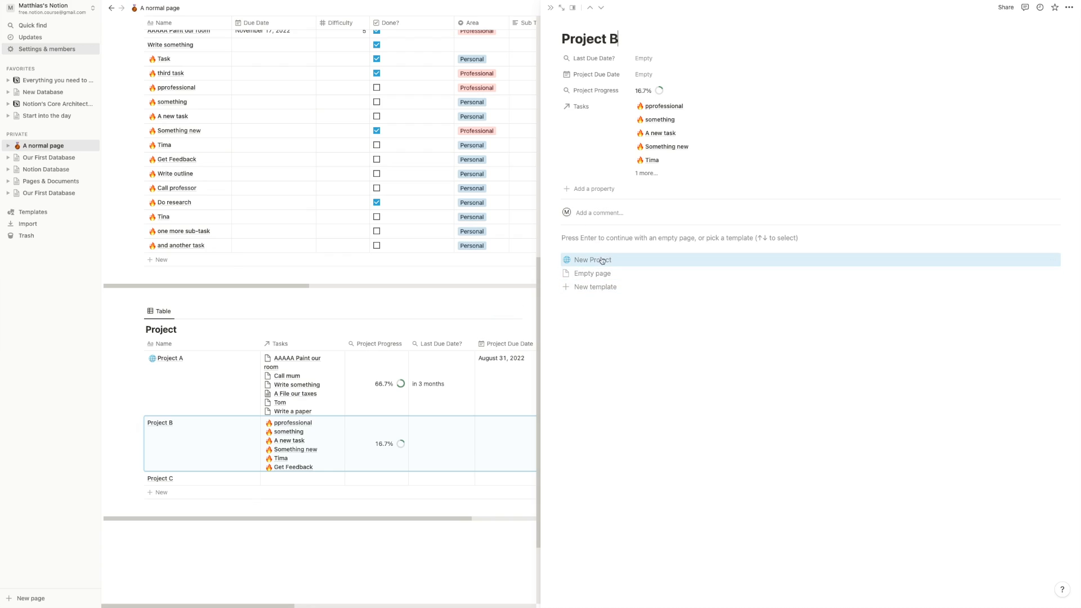
- Apply the New Project template to Project B and mark the something task as done
{"action": "left_click", "coordinate": [601, 259]}
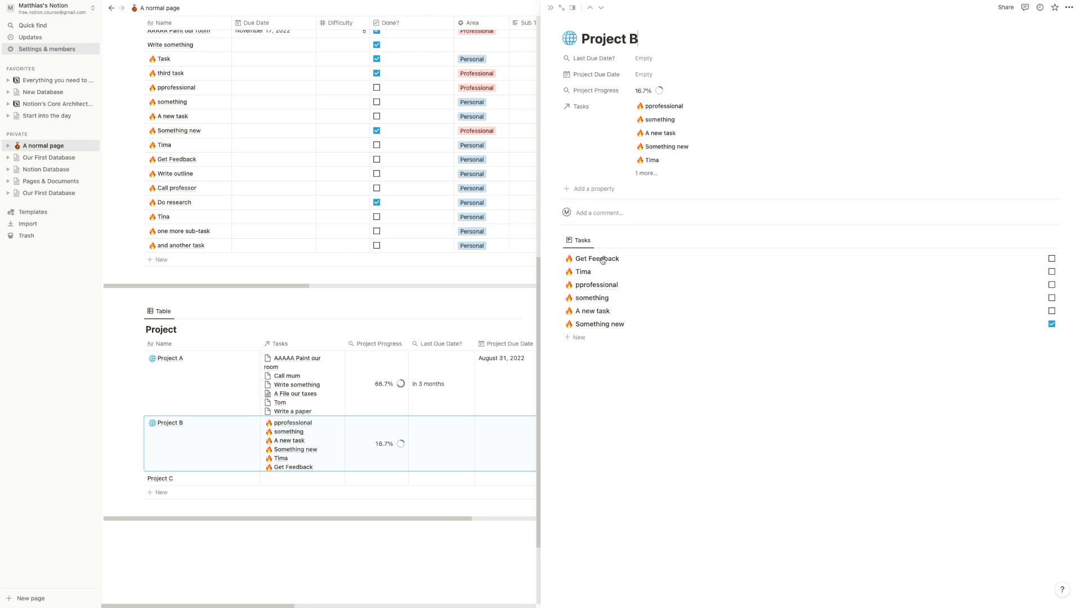
{"action": "scroll", "coordinate": [406, 197], "scroll_direction": "up", "scroll_amount": 3}
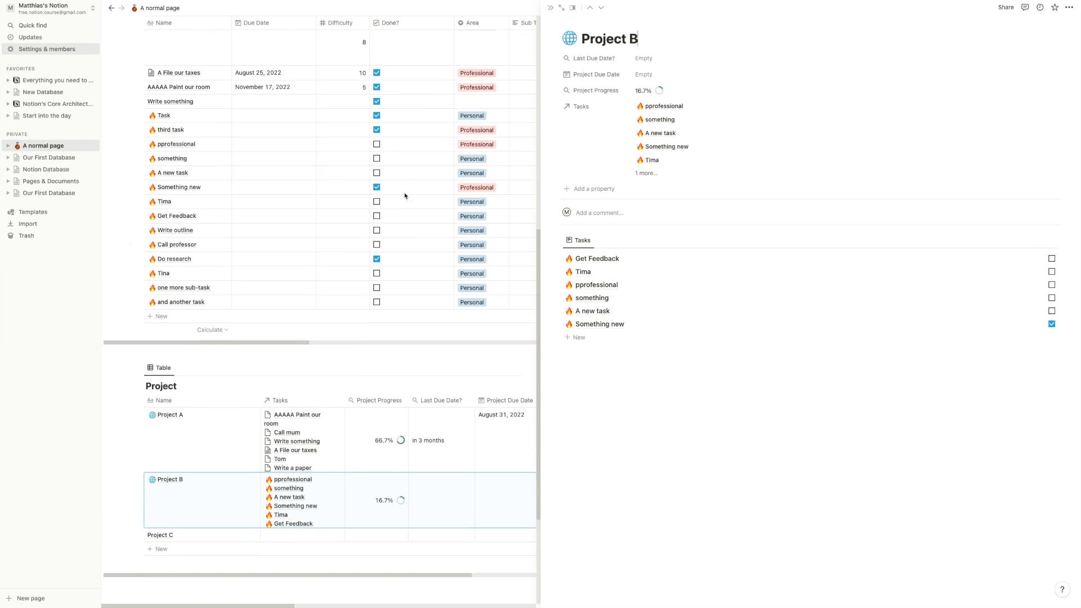
{"action": "left_click", "coordinate": [1052, 284]}
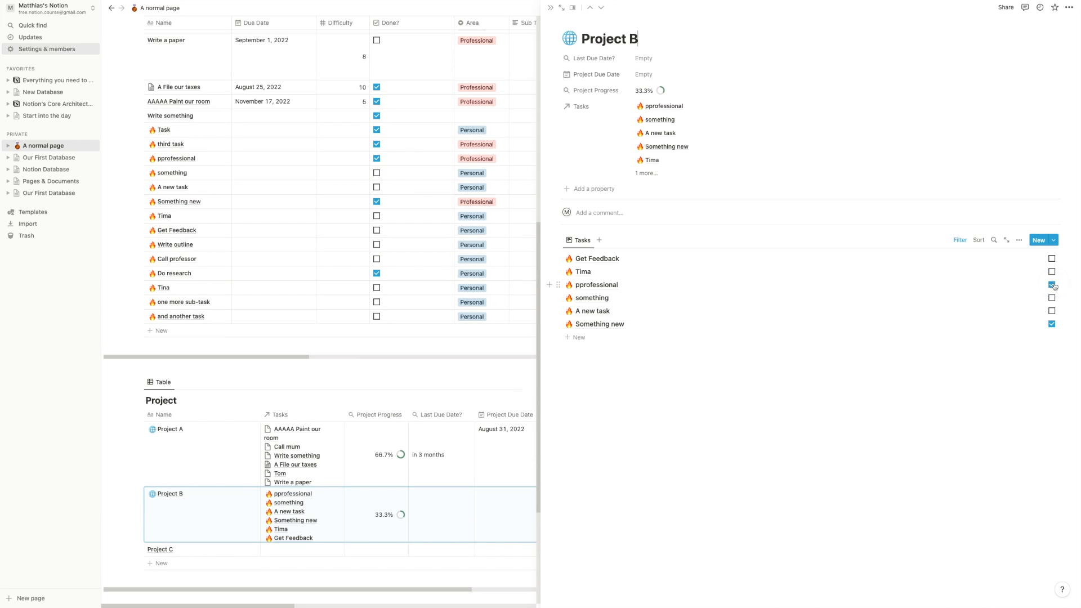
{"action": "left_click", "coordinate": [1052, 298]}
{"action": "left_click", "coordinate": [1052, 285]}
- Open the something task's page, then reopen Project B to see 33.3% progress
{"action": "left_click", "coordinate": [1040, 296]}
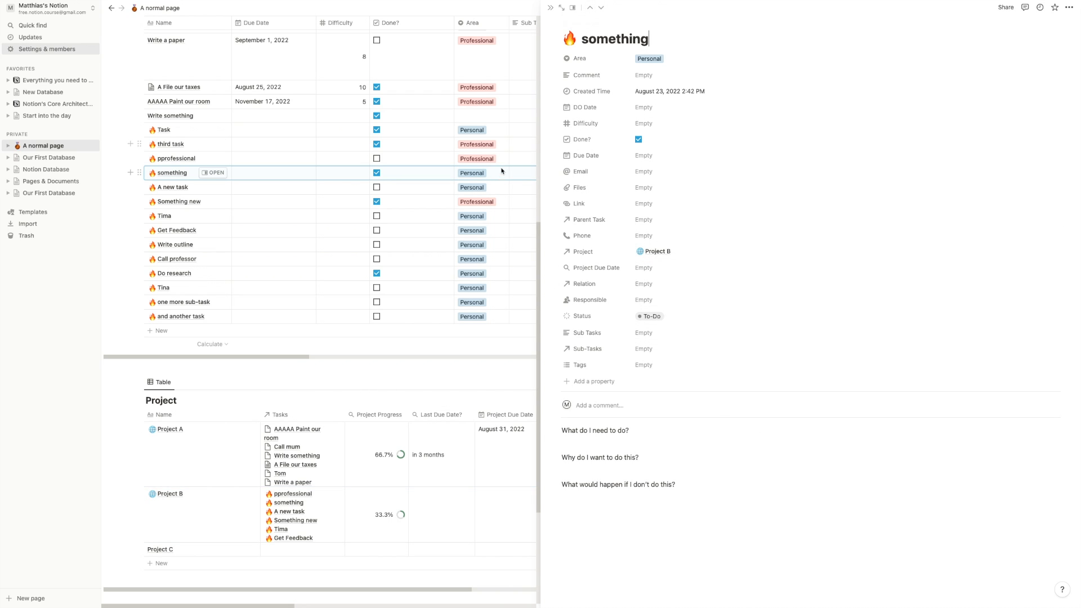
{"action": "left_click", "coordinate": [239, 495]}
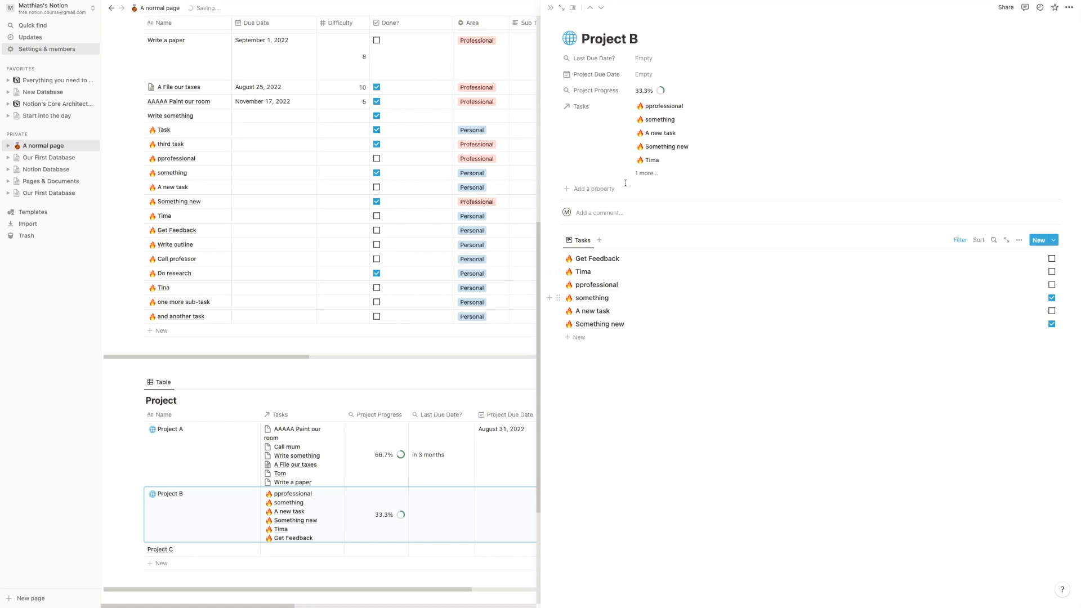
{"action": "left_click_drag", "start_coordinate": [583, 38], "coordinate": [636, 39]}
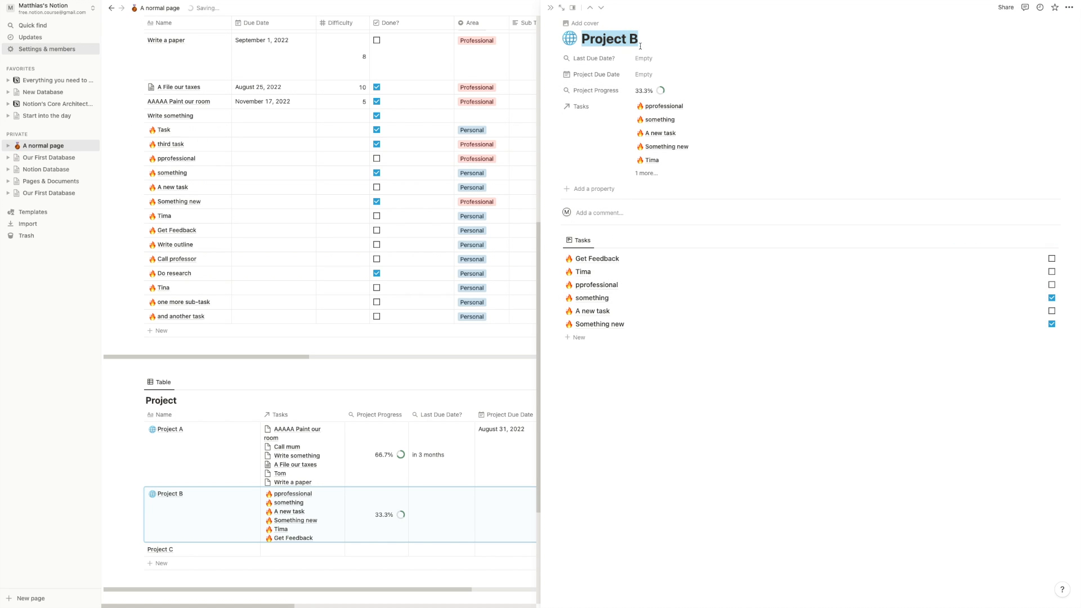
- Close Project B's side peek and scroll A normal page to review the six Project B tasks
{"action": "left_click", "coordinate": [174, 372]}
{"action": "scroll", "coordinate": [173, 372], "scroll_direction": "up", "scroll_amount": 7}
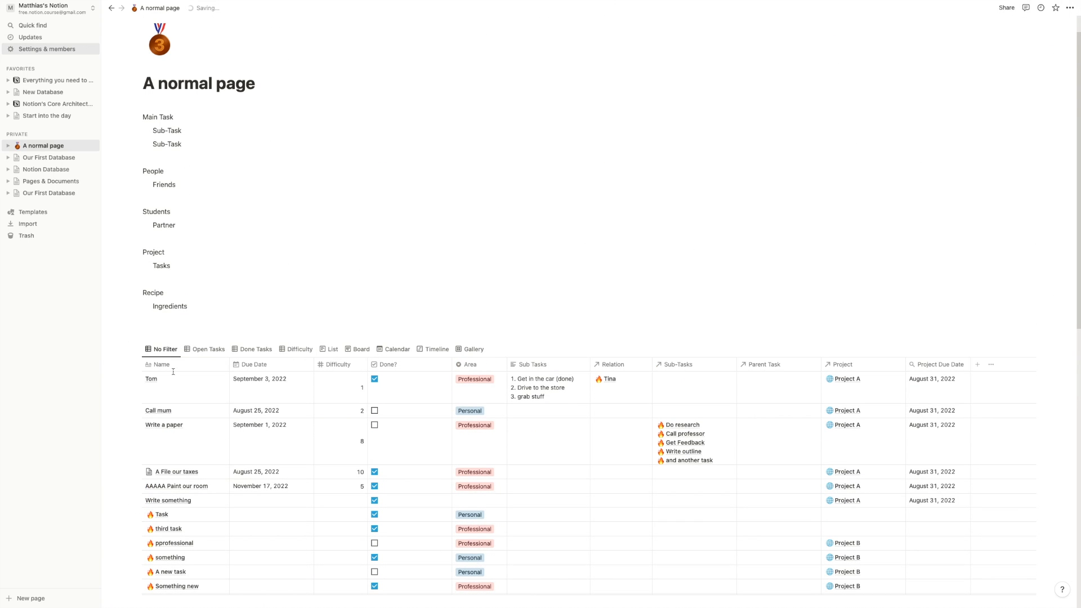
{"action": "scroll", "coordinate": [173, 371], "scroll_direction": "down", "scroll_amount": 3}
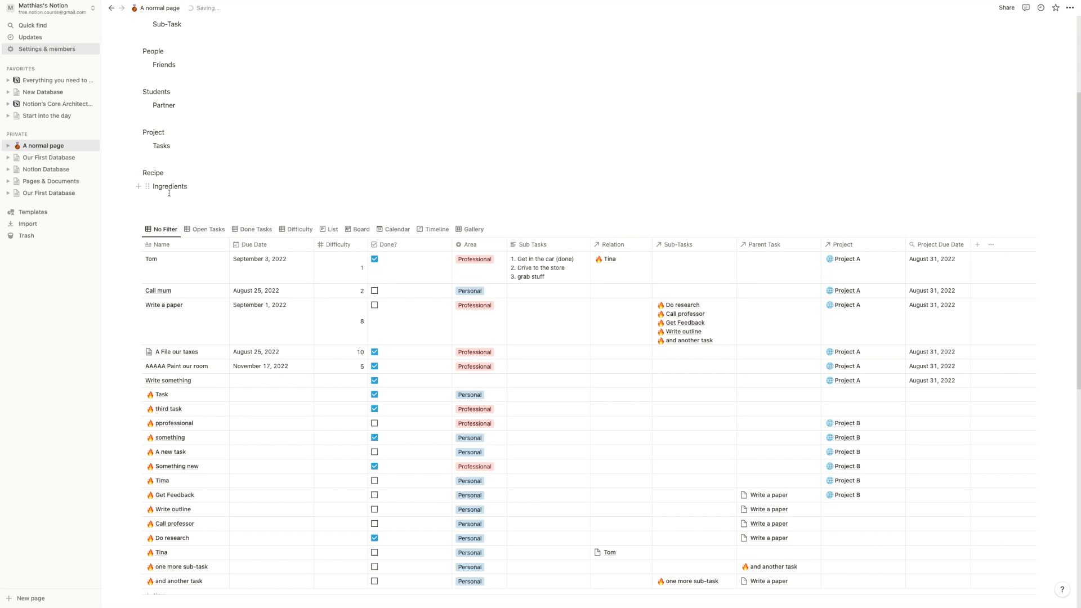
{"action": "scroll", "coordinate": [169, 194], "scroll_direction": "down", "scroll_amount": 1}
{"action": "scroll", "coordinate": [169, 193], "scroll_direction": "down", "scroll_amount": 8}
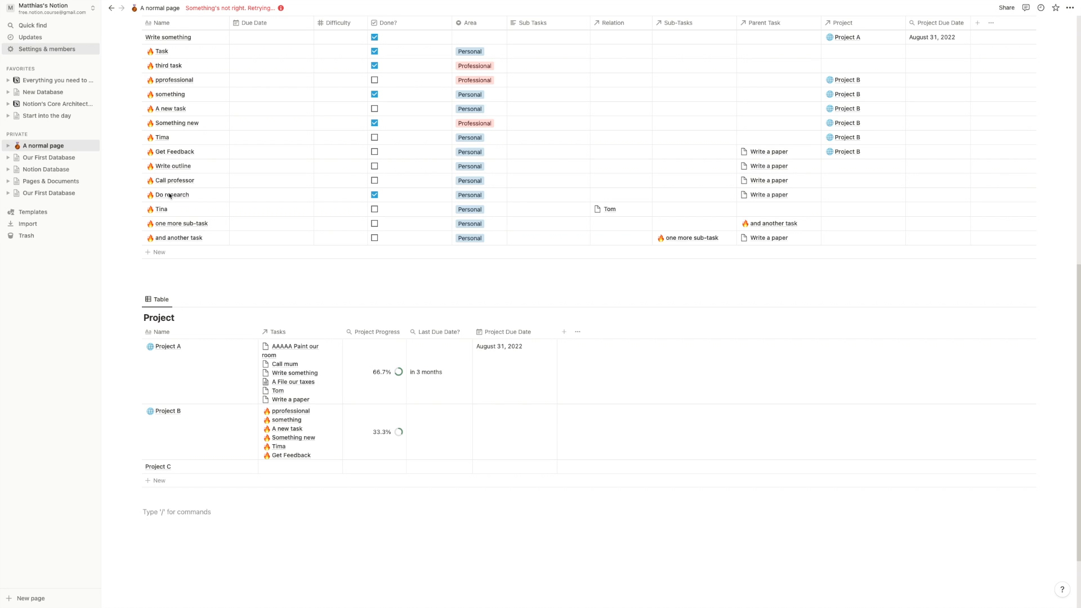
{"action": "scroll", "coordinate": [169, 196], "scroll_direction": "up", "scroll_amount": 8}
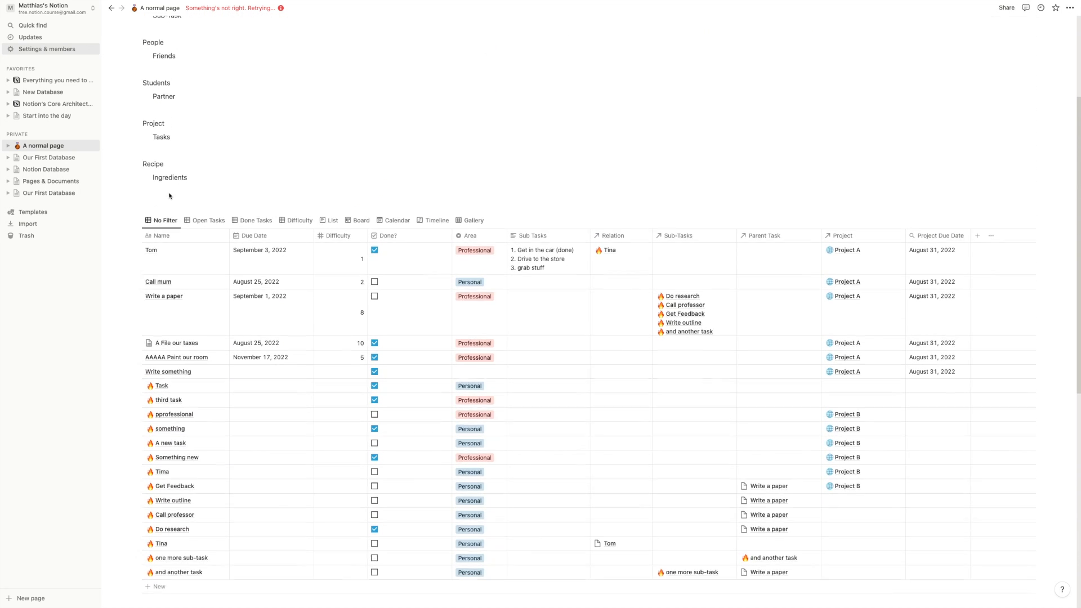
{"action": "scroll", "coordinate": [168, 195], "scroll_direction": "up", "scroll_amount": 1}
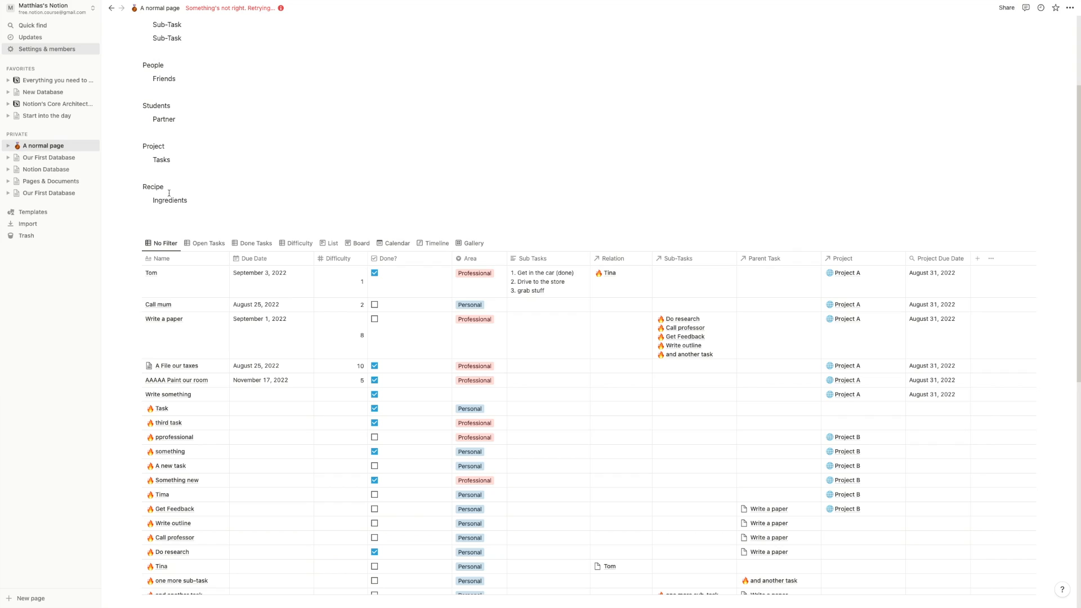